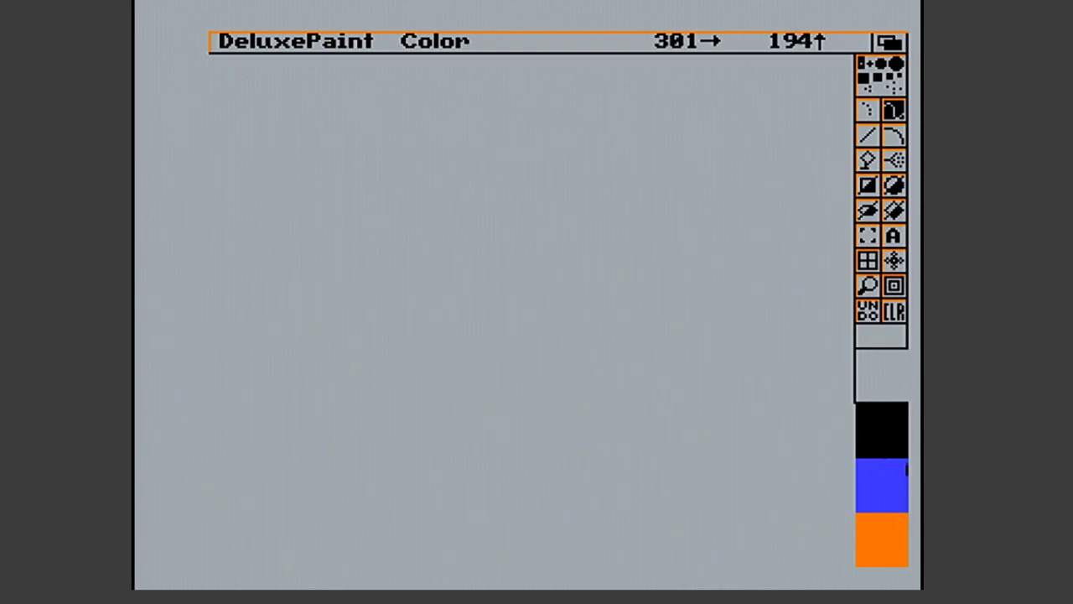
Pick blue as the drawing colour and select the unfilled circle tool
click(897, 483)
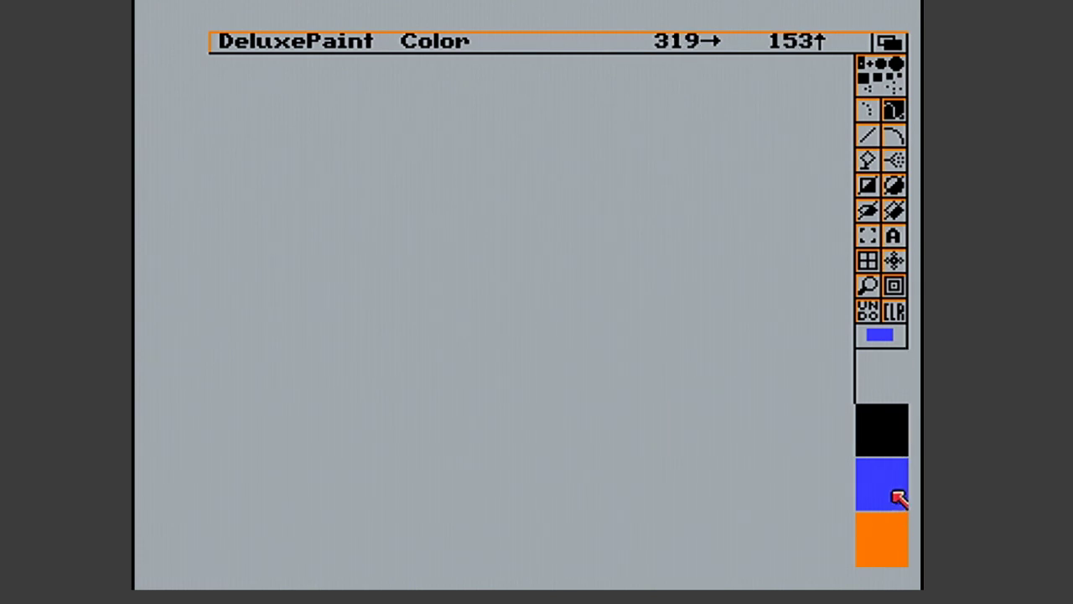
click(896, 186)
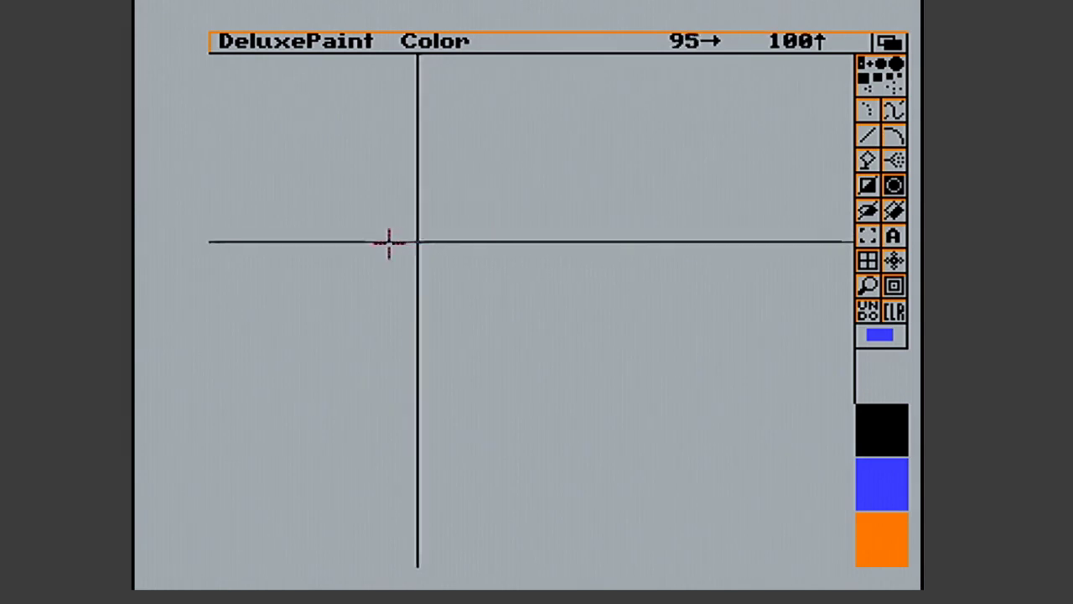
Change the screen format to Max Overscan screen size with the page size set to Screen, and apply it
right_click(227, 41)
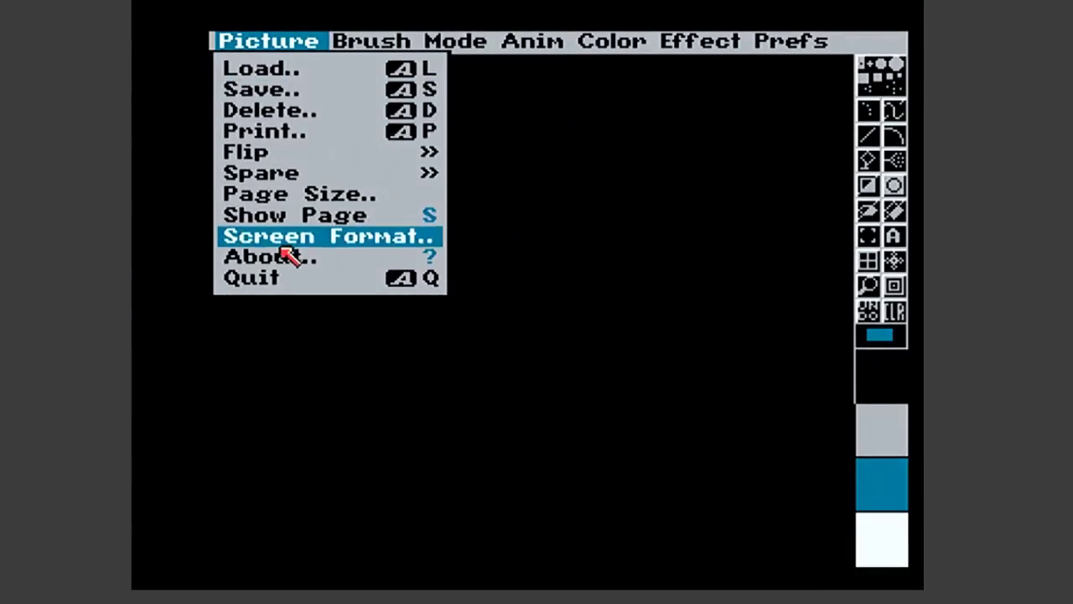
key(super+m)
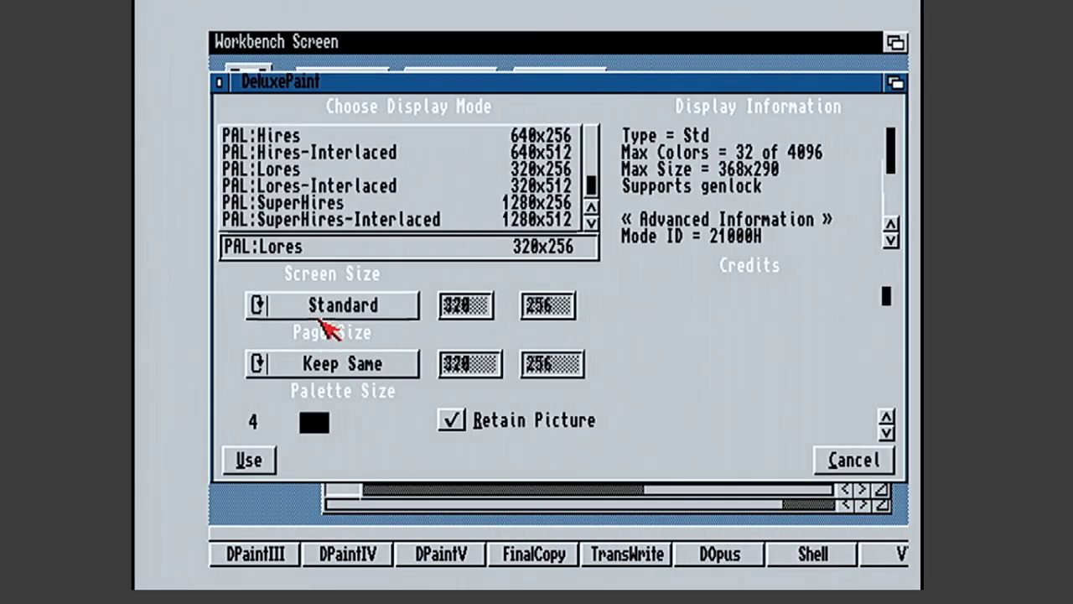
click(321, 317)
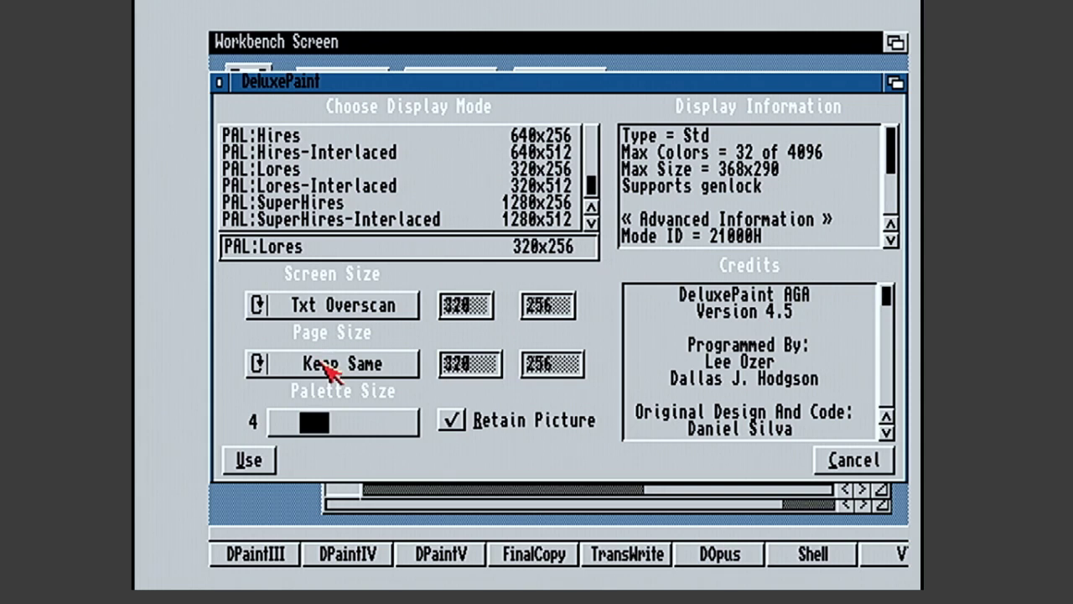
click(340, 318)
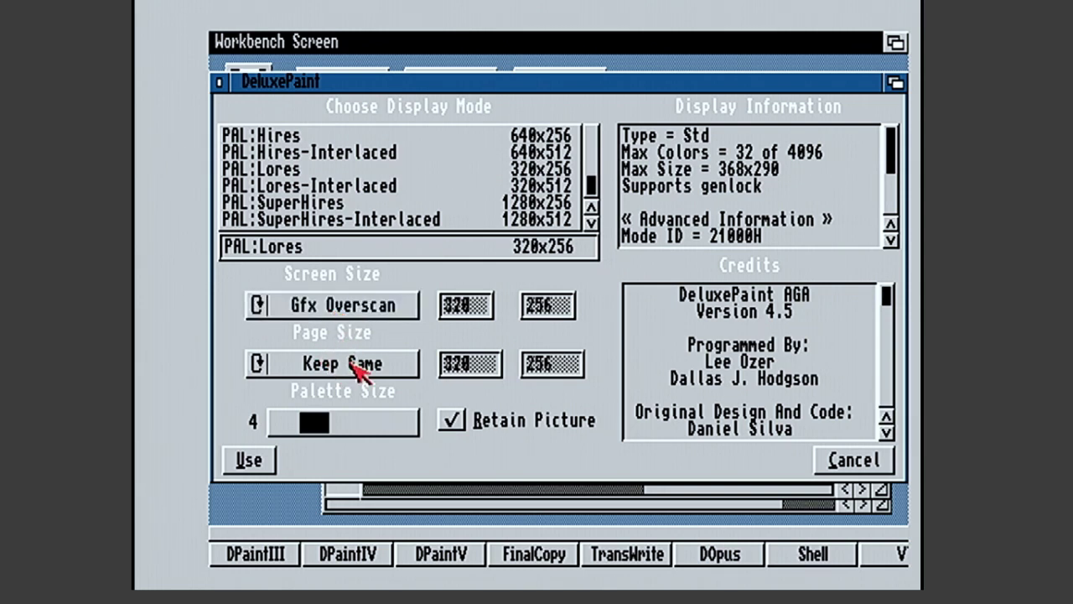
click(410, 367)
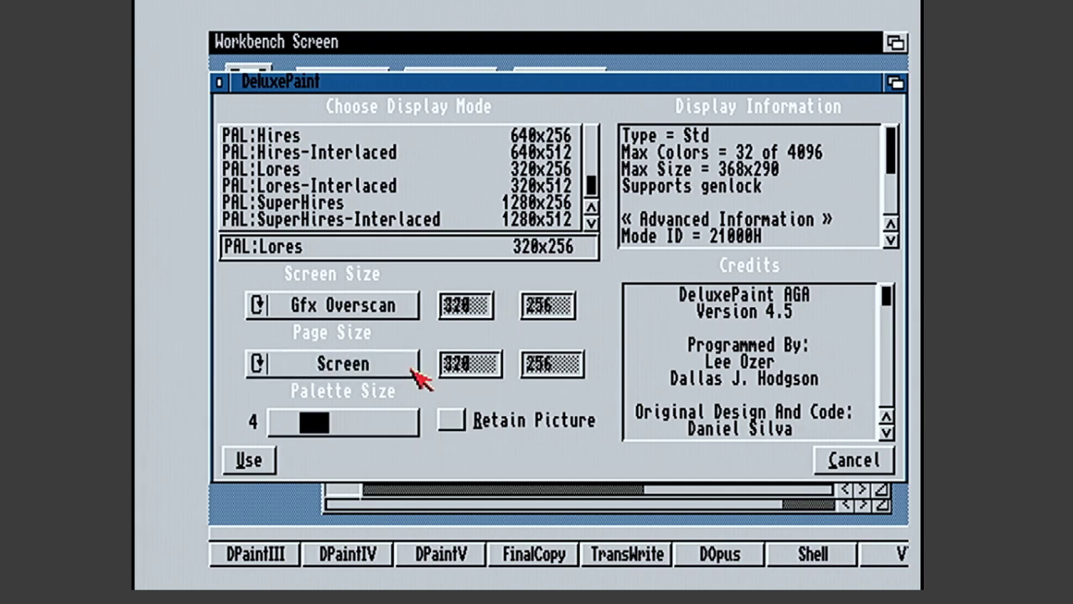
click(408, 309)
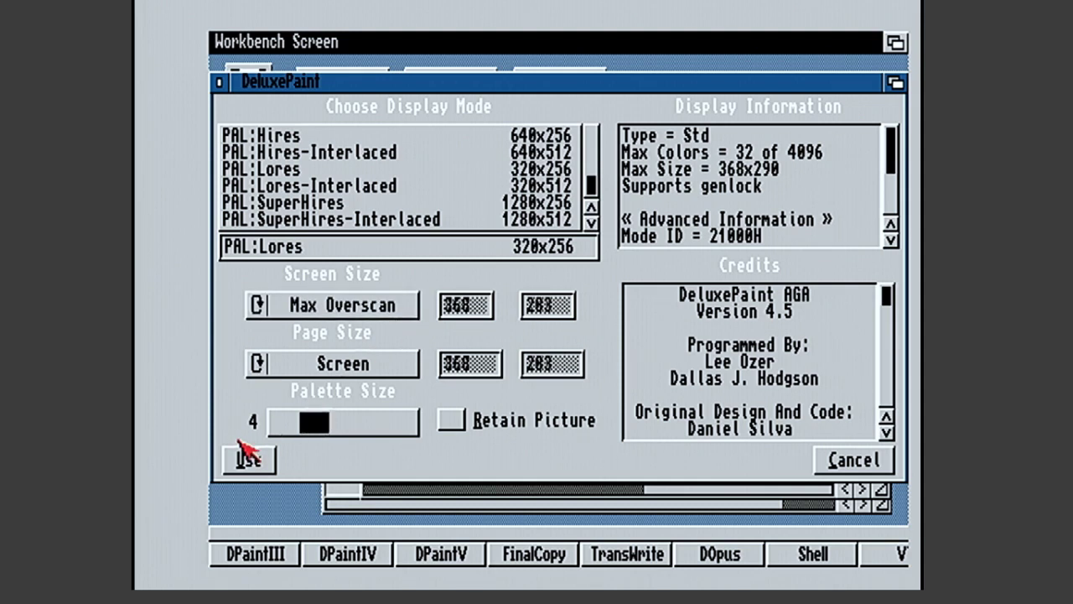
click(249, 459)
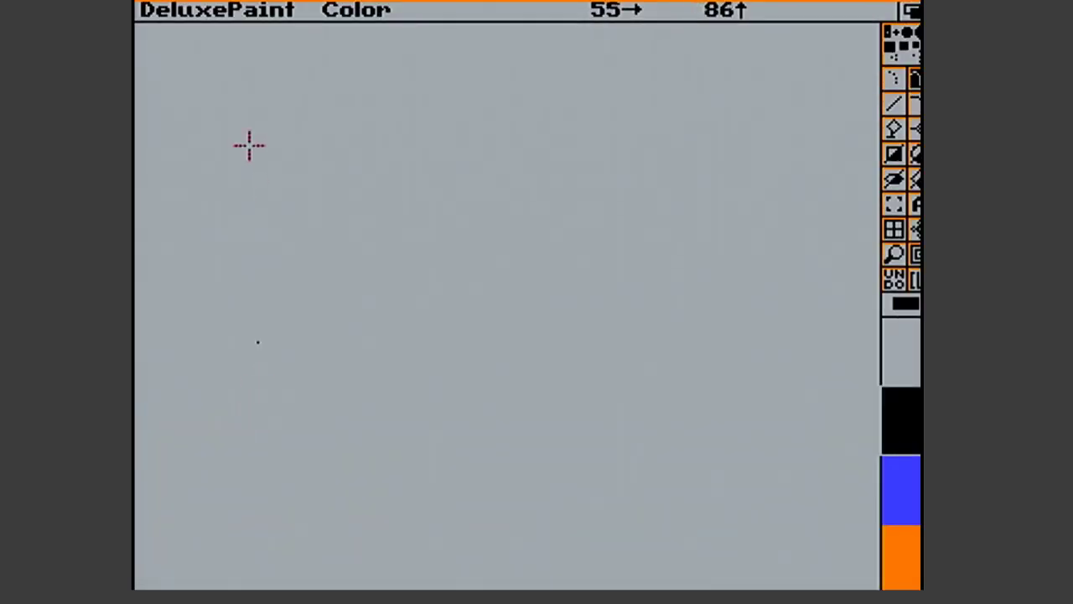
Reopen the screen format settings and set the screen size to Gfx Overscan
right_click(223, 41)
click(304, 240)
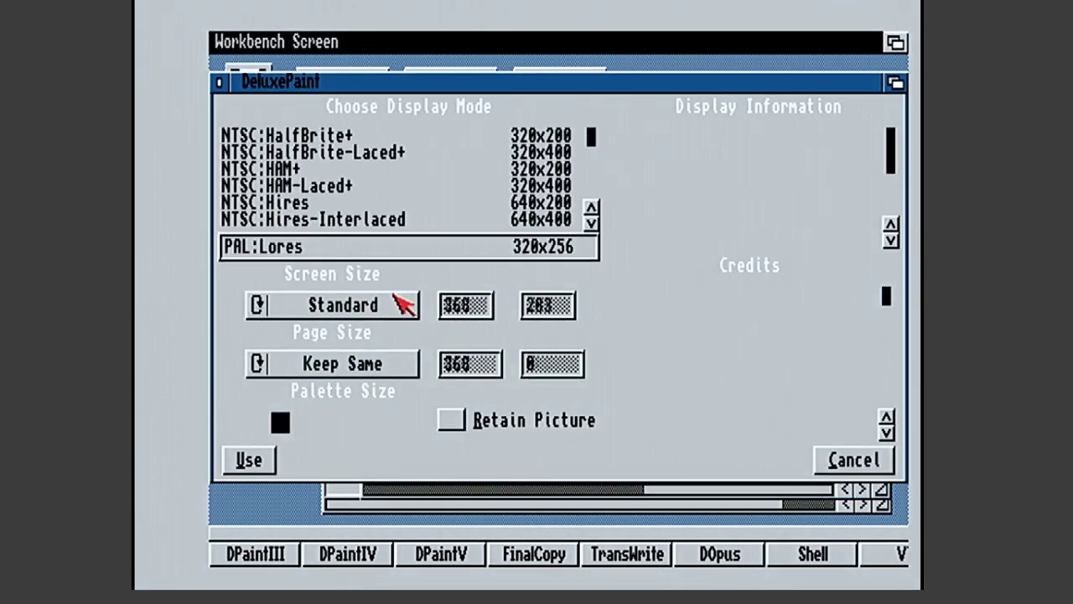
click(402, 304)
click(402, 304)
click(402, 305)
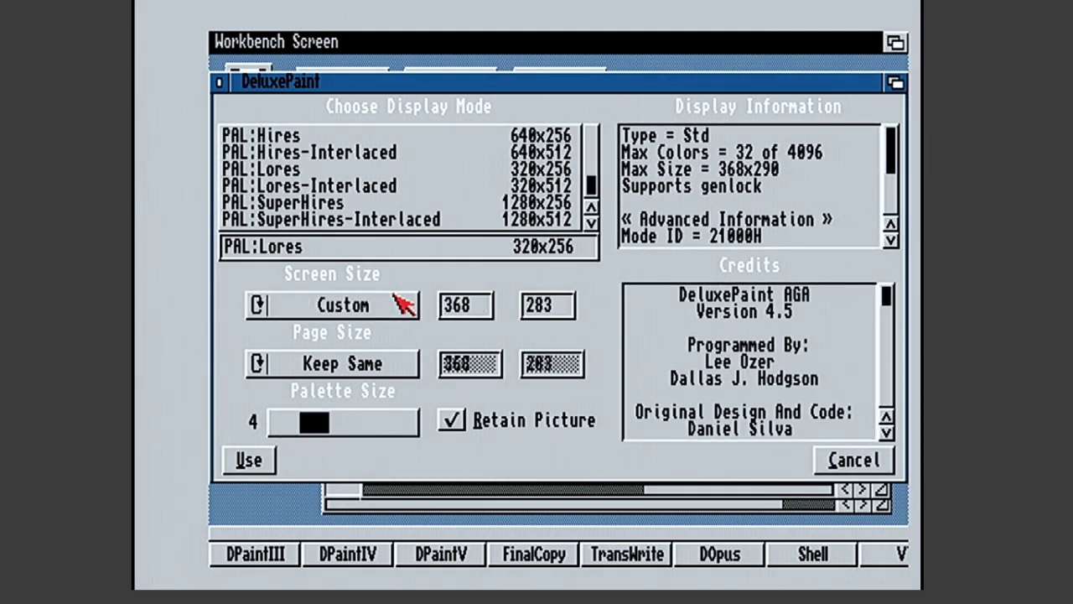
click(401, 304)
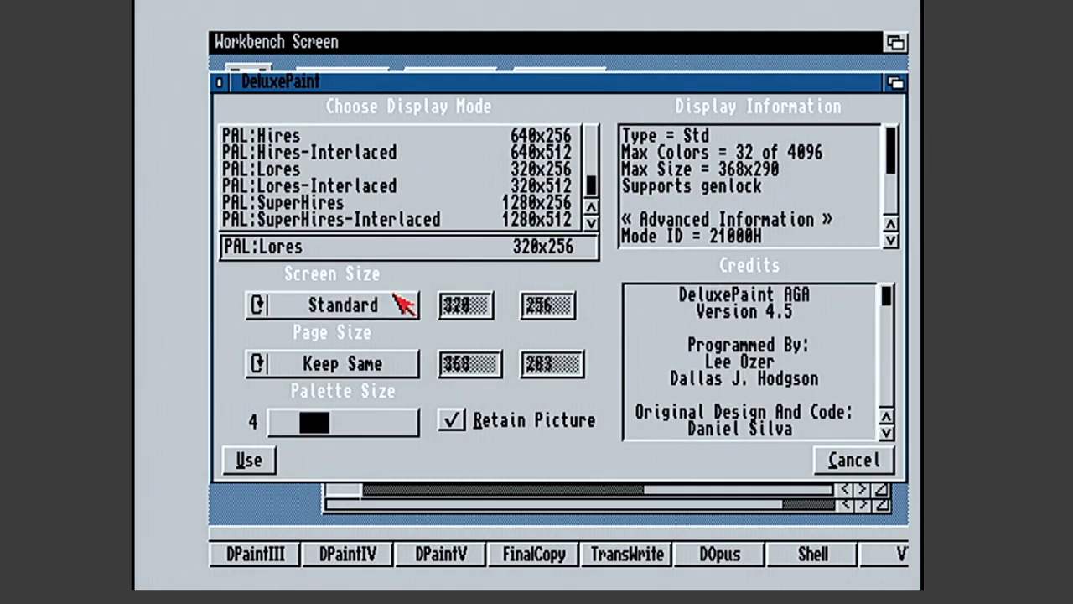
click(402, 304)
click(401, 305)
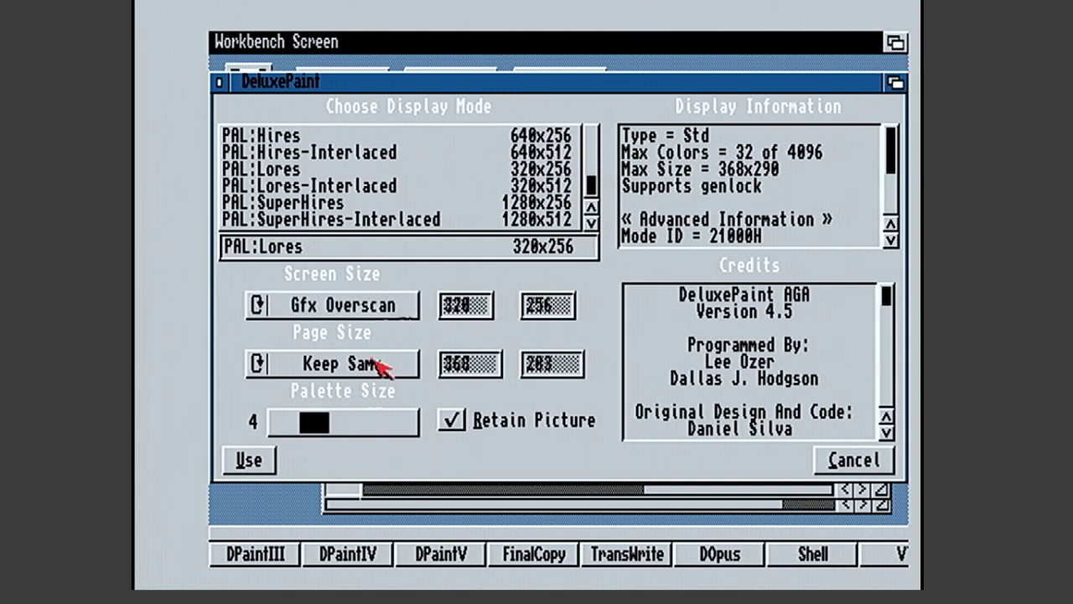
Set the page size to Screen and apply the PAL:Lores screen format
click(340, 365)
click(340, 366)
click(340, 366)
click(340, 366)
click(340, 366)
click(340, 365)
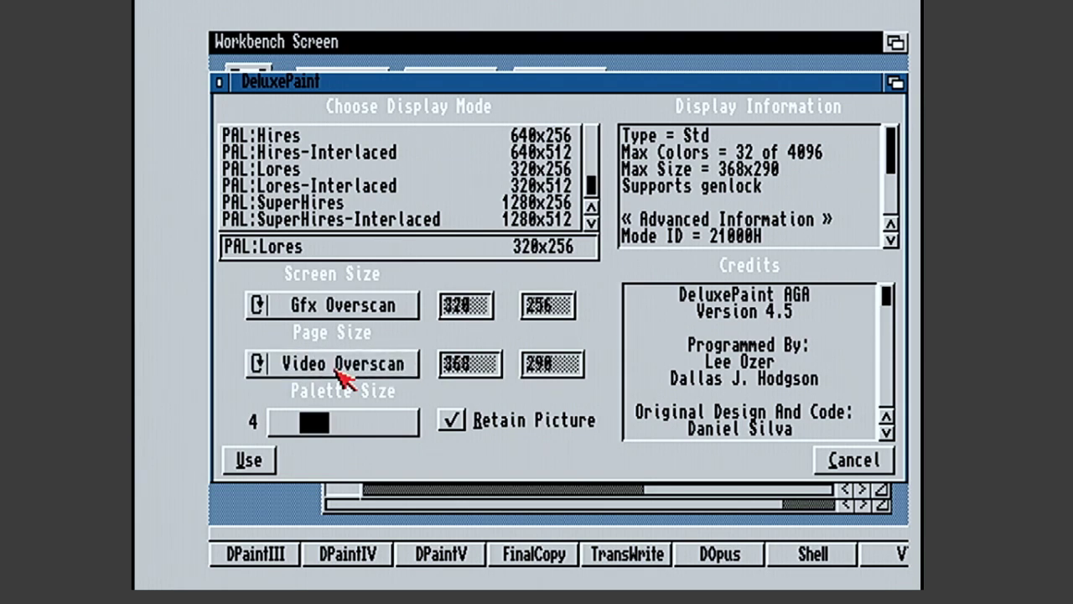
click(338, 366)
click(338, 366)
click(338, 367)
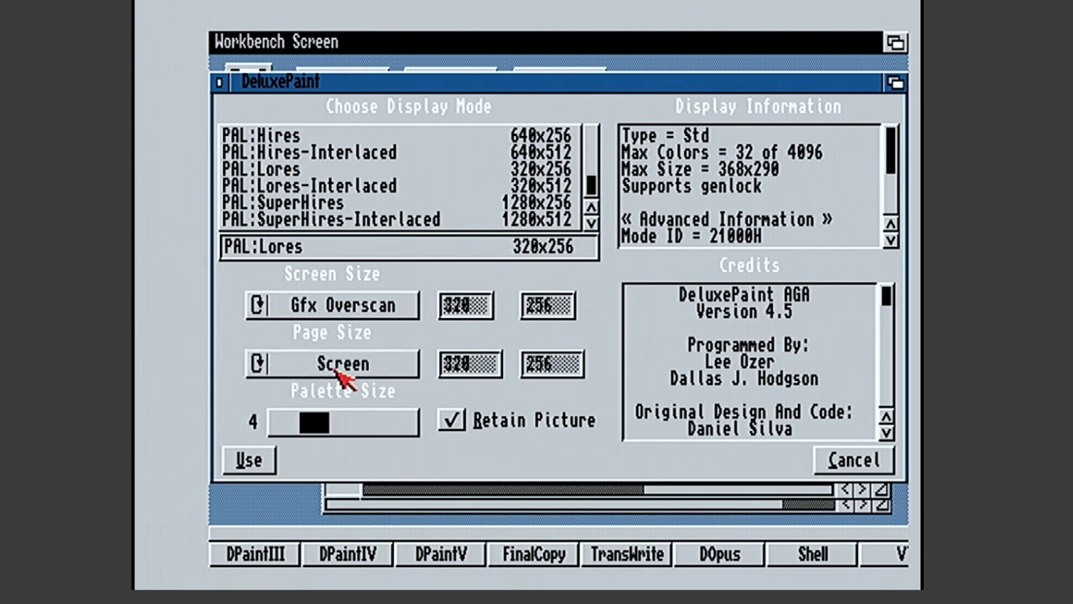
click(256, 453)
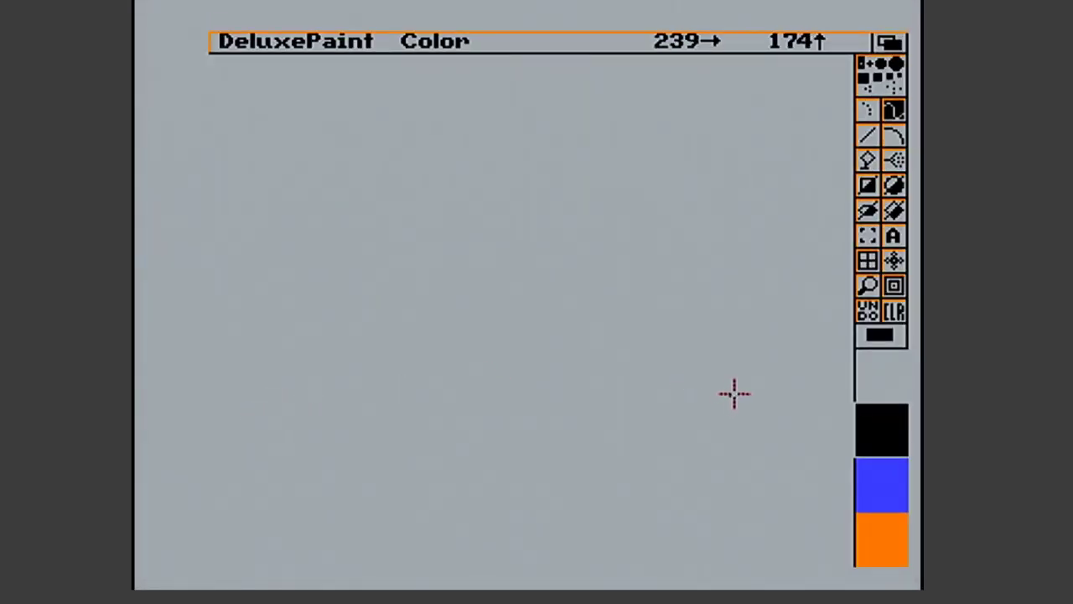
Draw an unfilled blue circle in the upper half of the page, a little left of centre
click(887, 466)
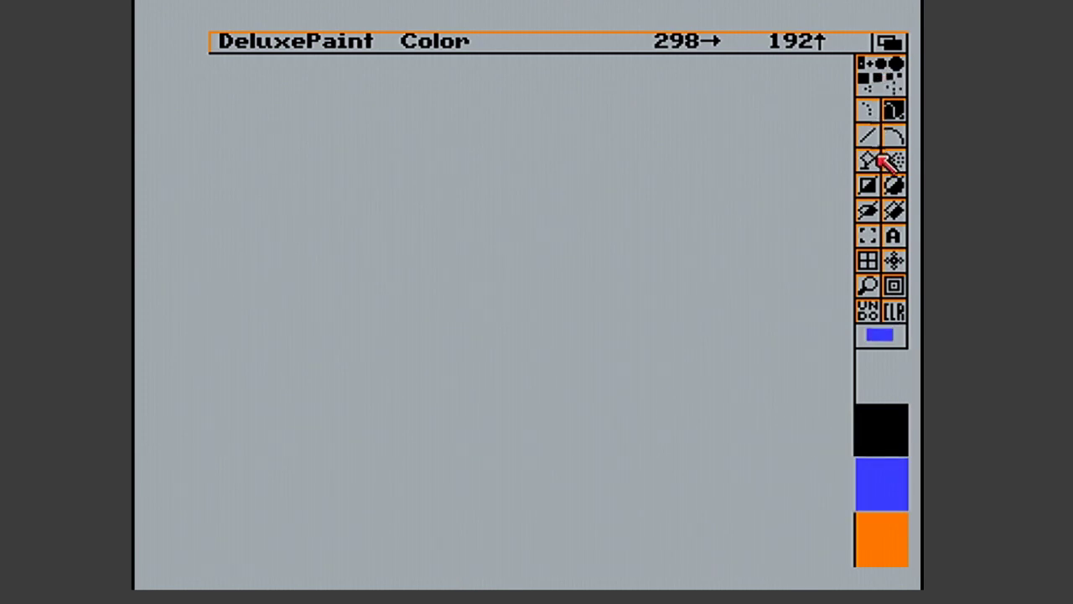
click(894, 186)
key(numbersign)
mouse_move(436, 226)
mouse_down()
mouse_move(477, 261)
mouse_move(491, 292)
mouse_up()
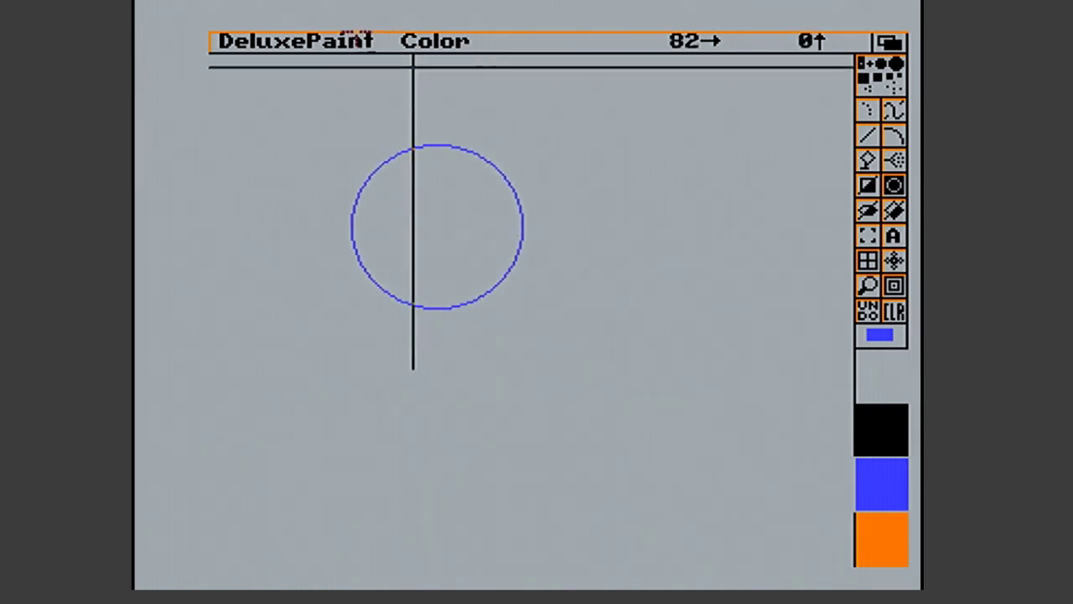
Show the whole page to inspect the circle's placement, and return to the editing view
right_click(212, 36)
mouse_move(219, 40)
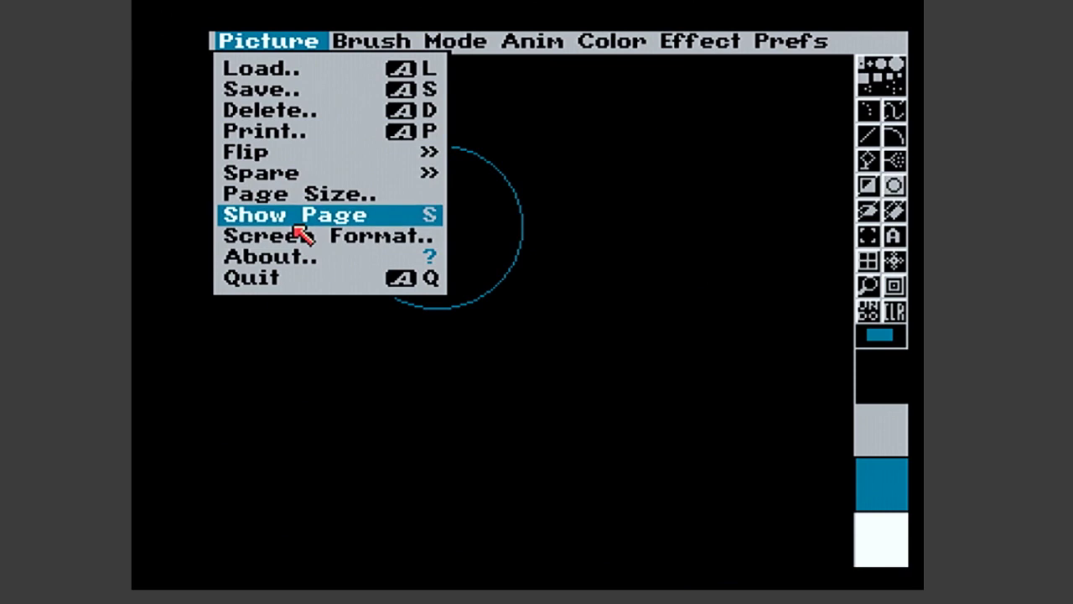
right_click(296, 223)
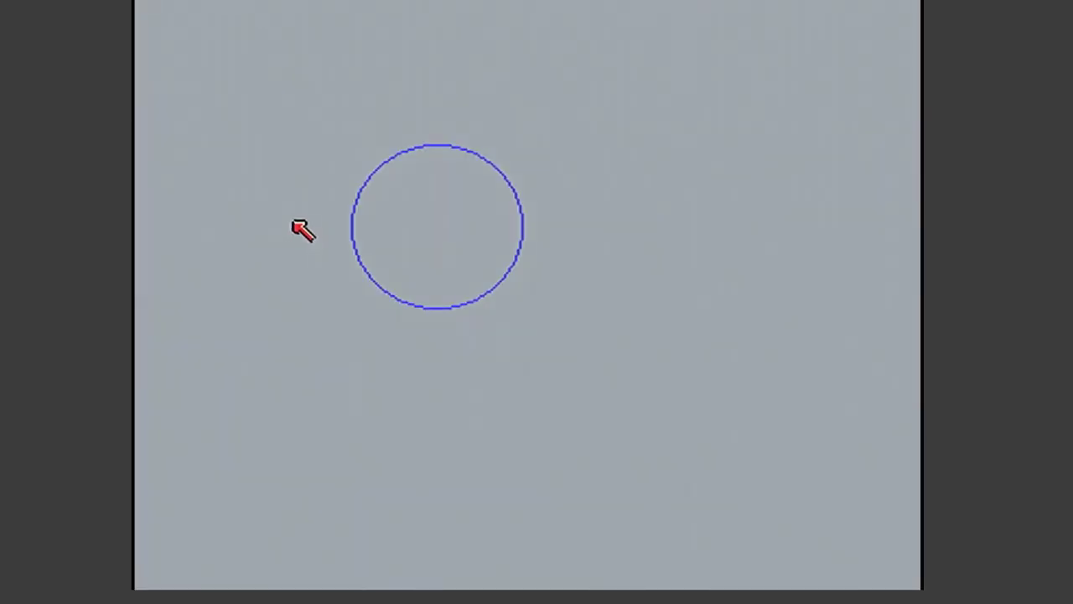
click(292, 86)
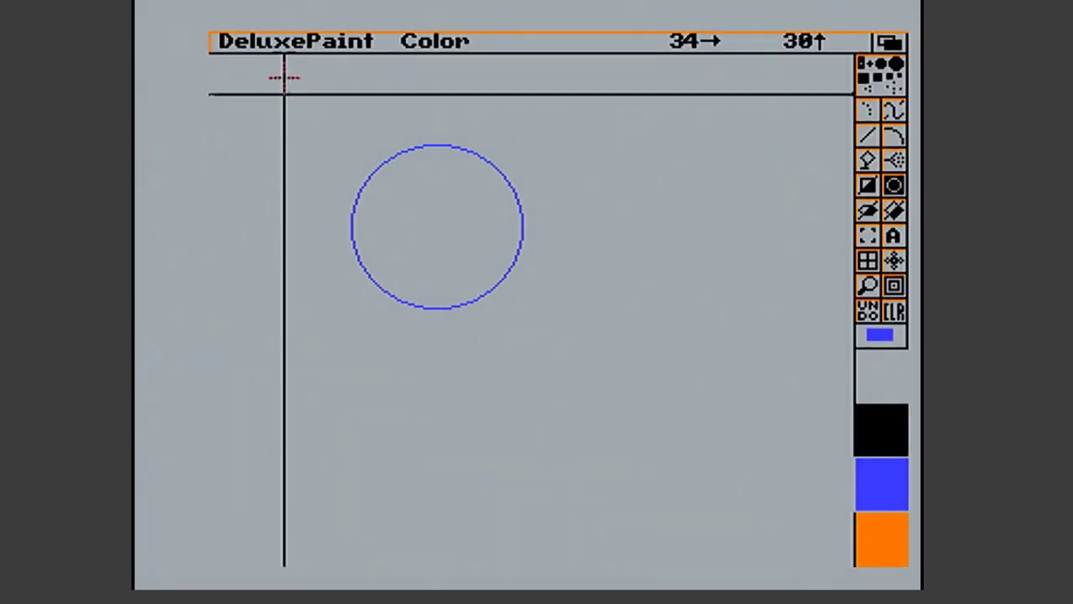
Set the page size to the Overscan preset, 368 x 283
right_click(276, 39)
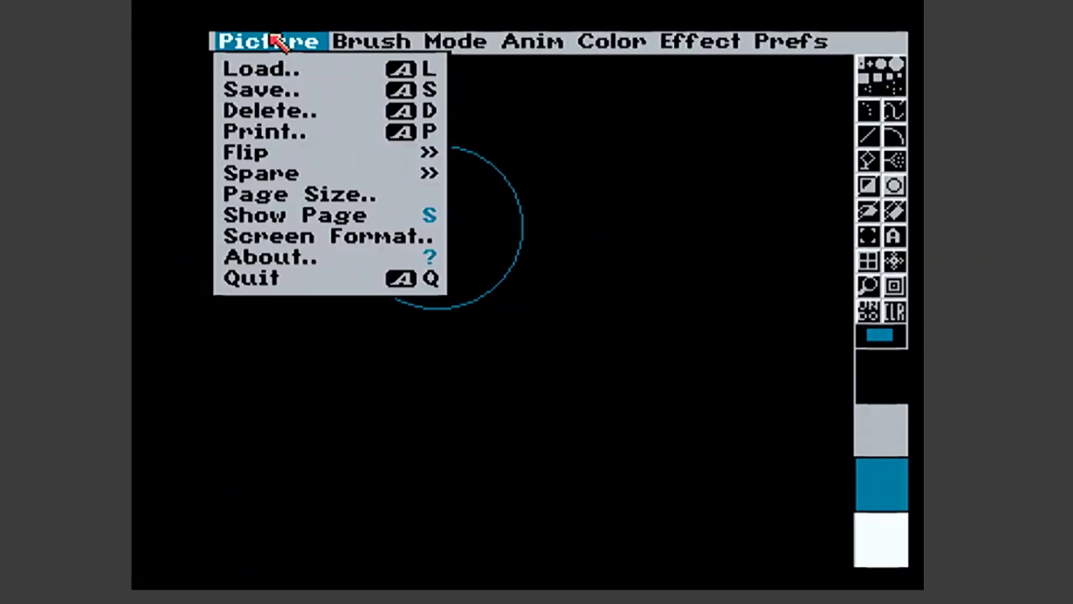
right_click(292, 193)
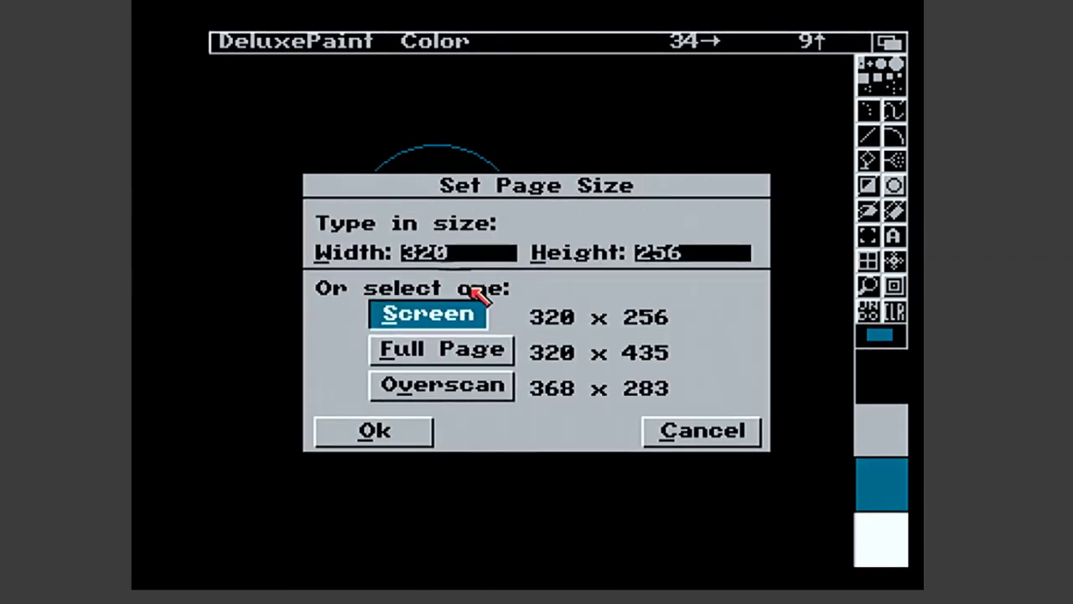
click(468, 390)
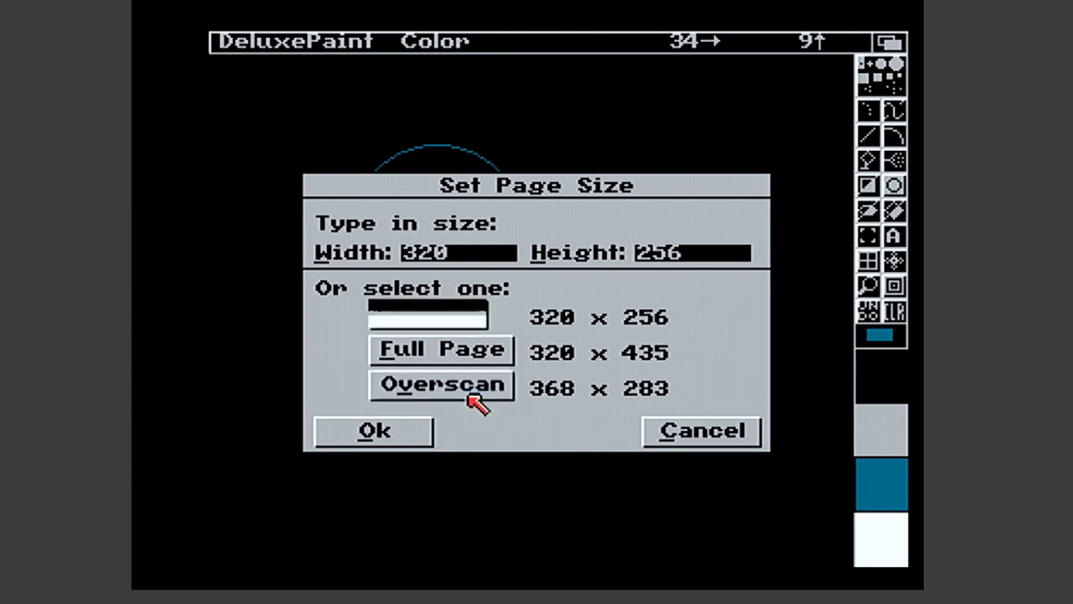
click(414, 426)
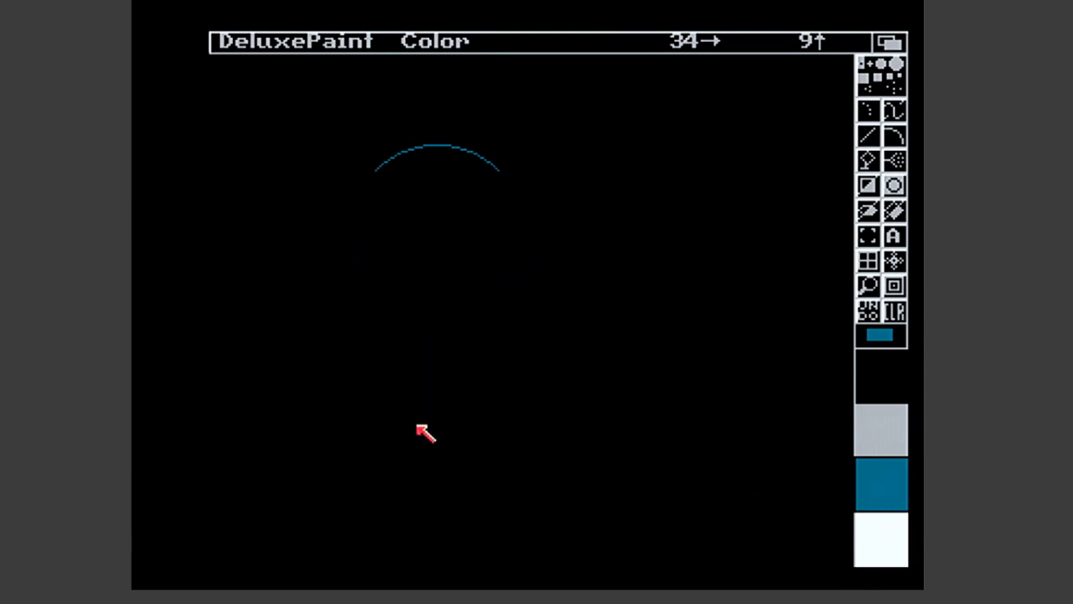
drag(473, 360, 642, 360)
click(642, 359)
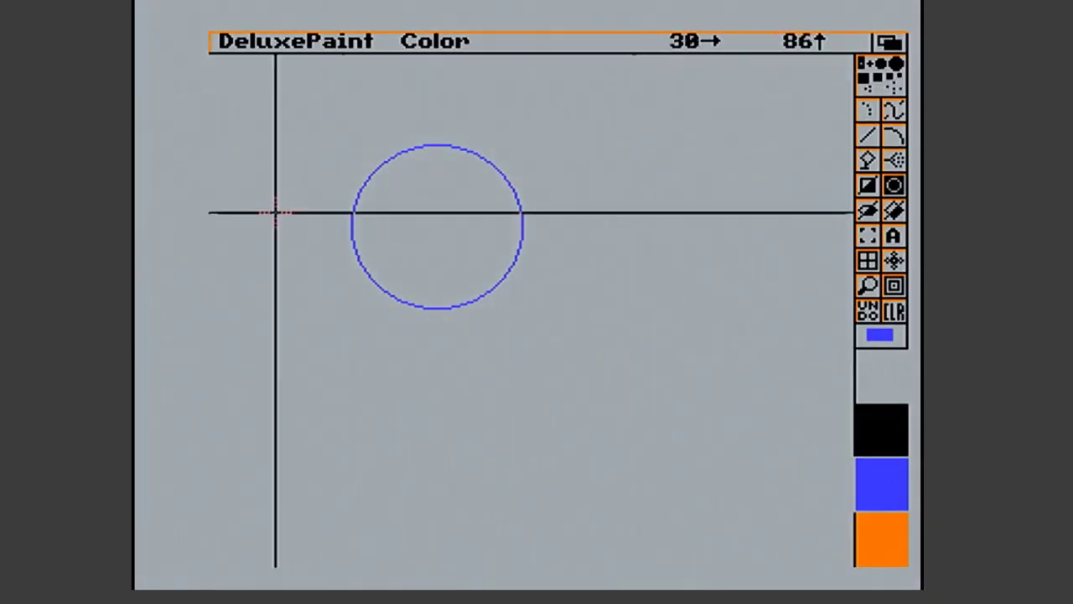
right_click(211, 39)
right_click(294, 241)
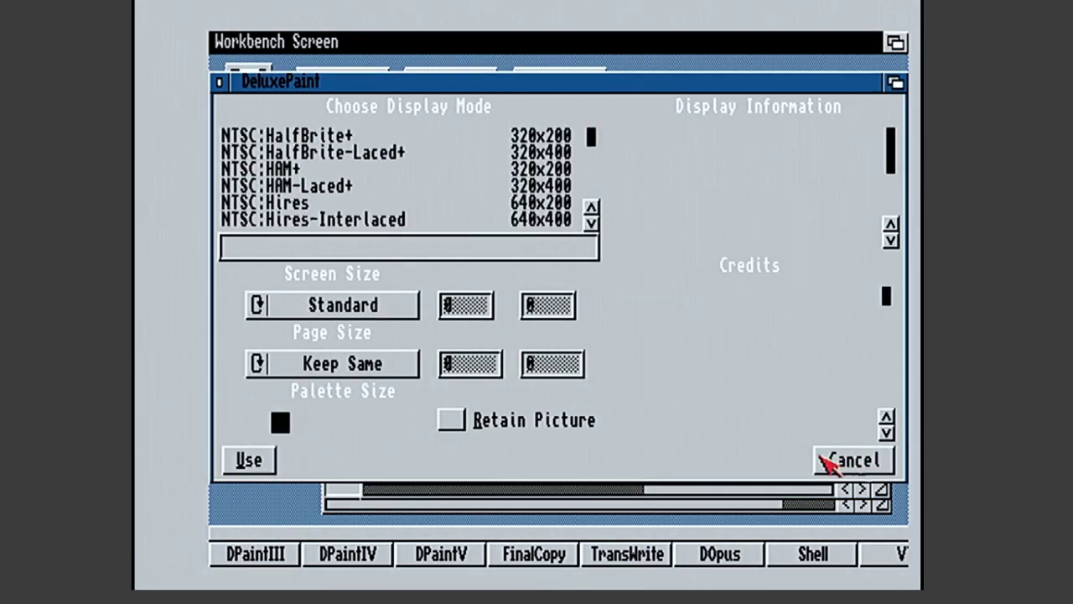
click(847, 459)
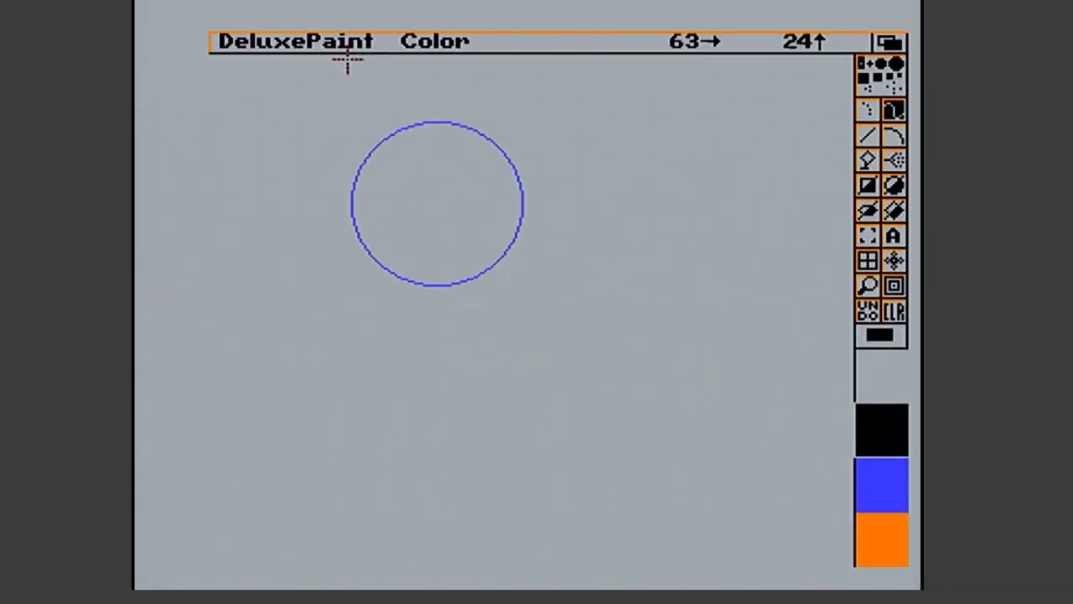
Quit DeluxePaint without saving the modified image
right_click(348, 60)
click(267, 277)
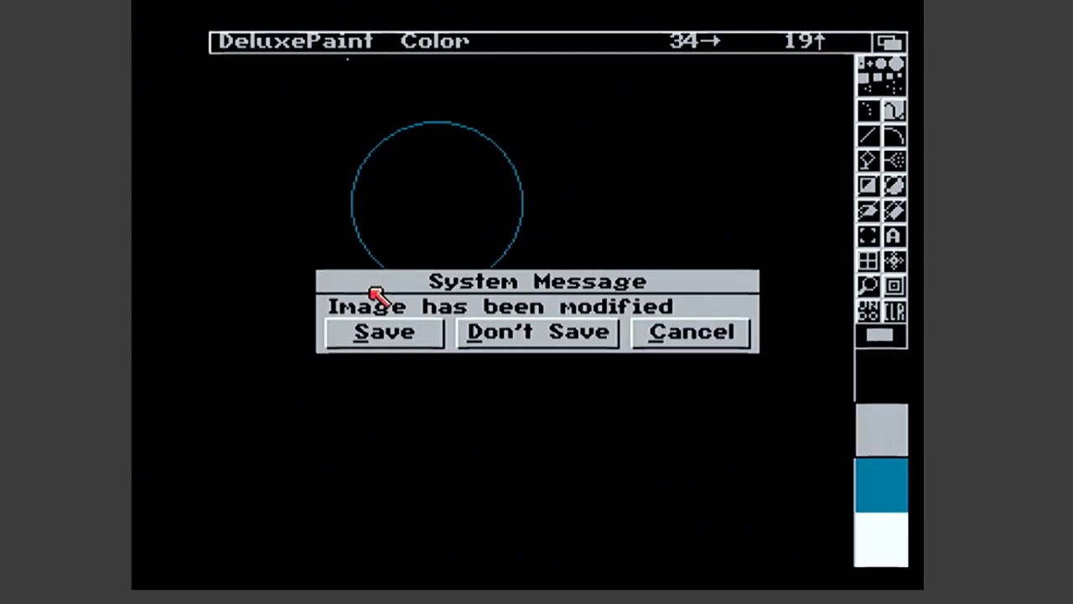
click(525, 340)
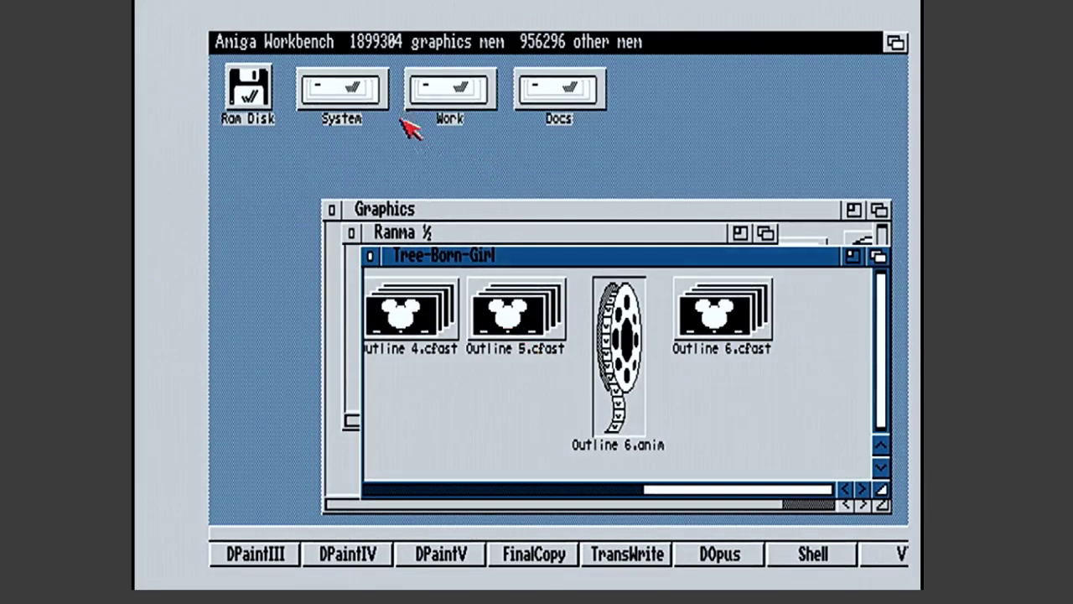
Open the Presets drawer in the System disk's Prefs and apply HP23xi-Overscan.pre, retrying the Workbench screen reset
double_click(362, 109)
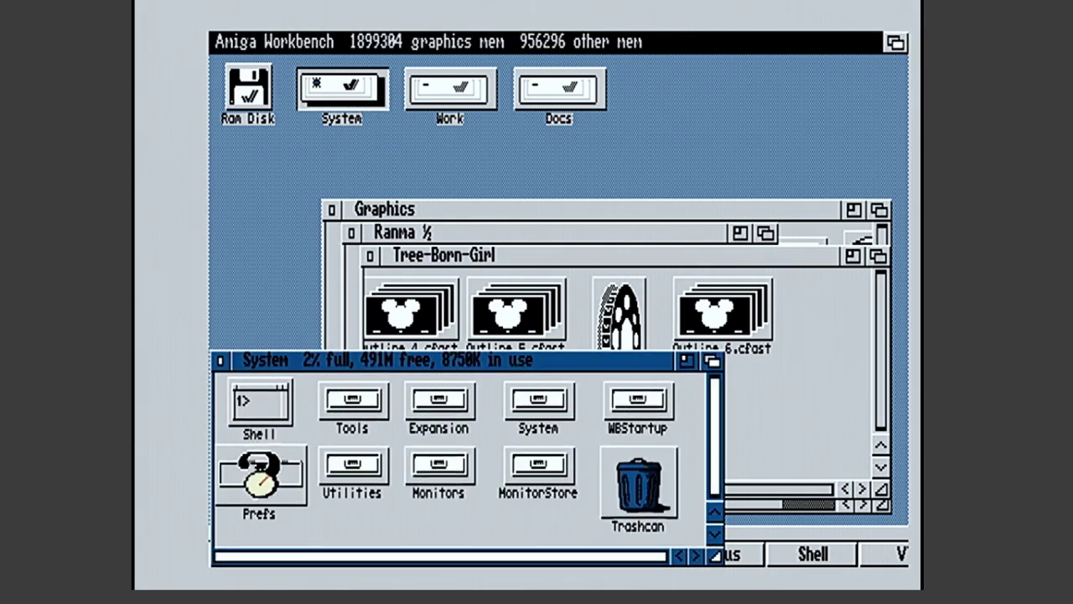
double_click(254, 471)
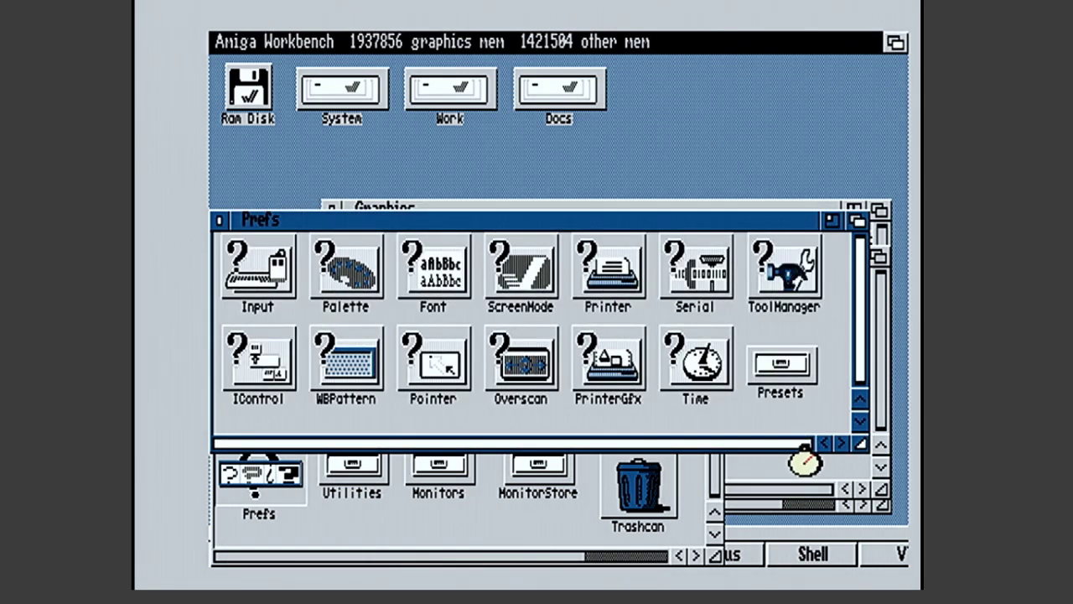
double_click(796, 381)
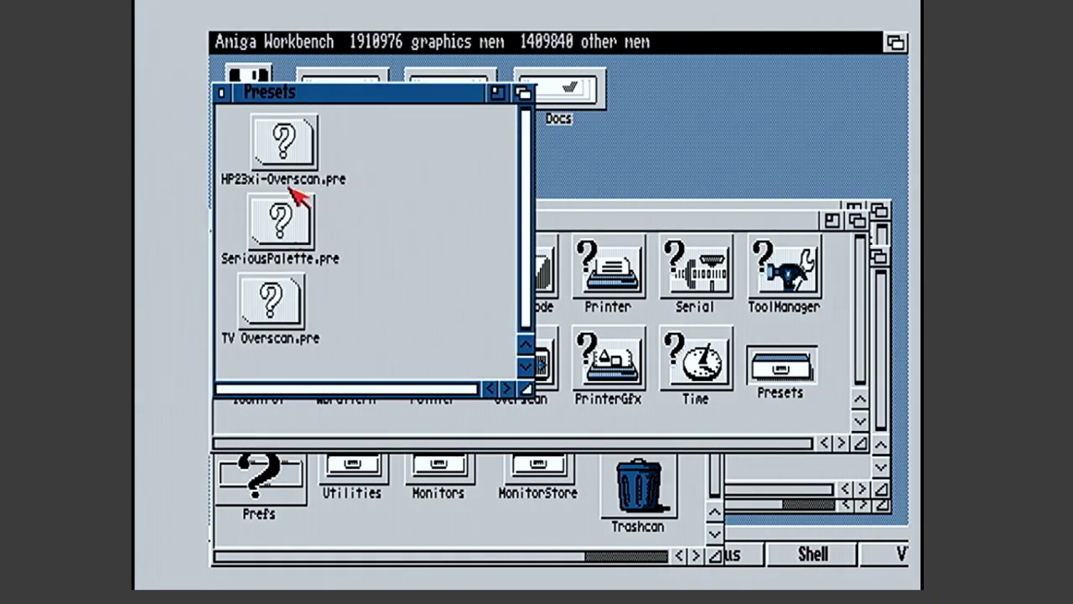
double_click(303, 158)
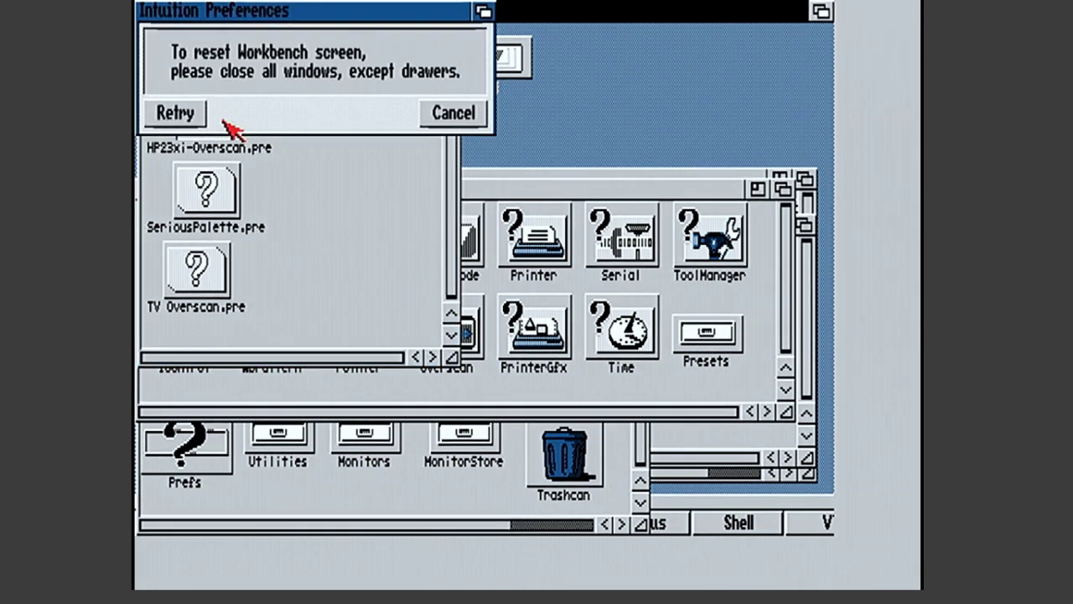
key(super+v)
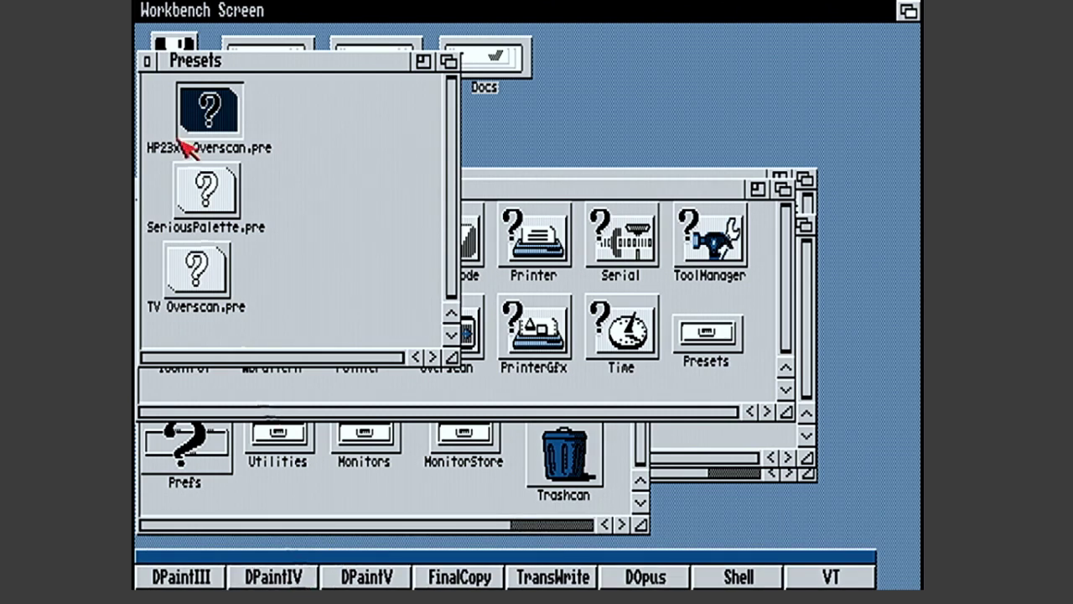
Close all the open drawer windows on the Workbench: Presets, Prefs, System, both nested picture drawers and Graphics
click(151, 65)
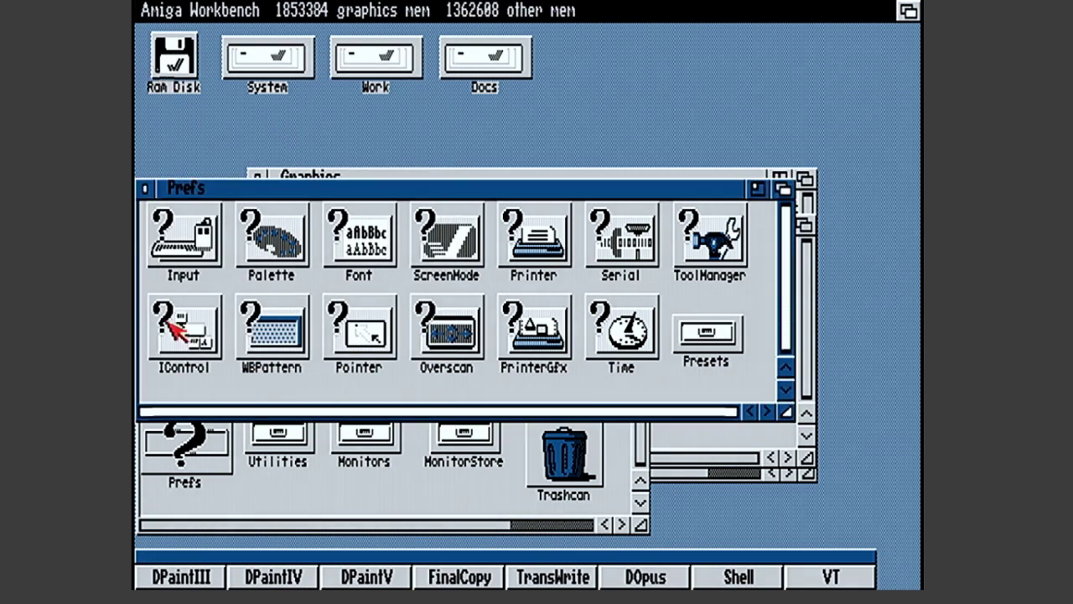
click(144, 189)
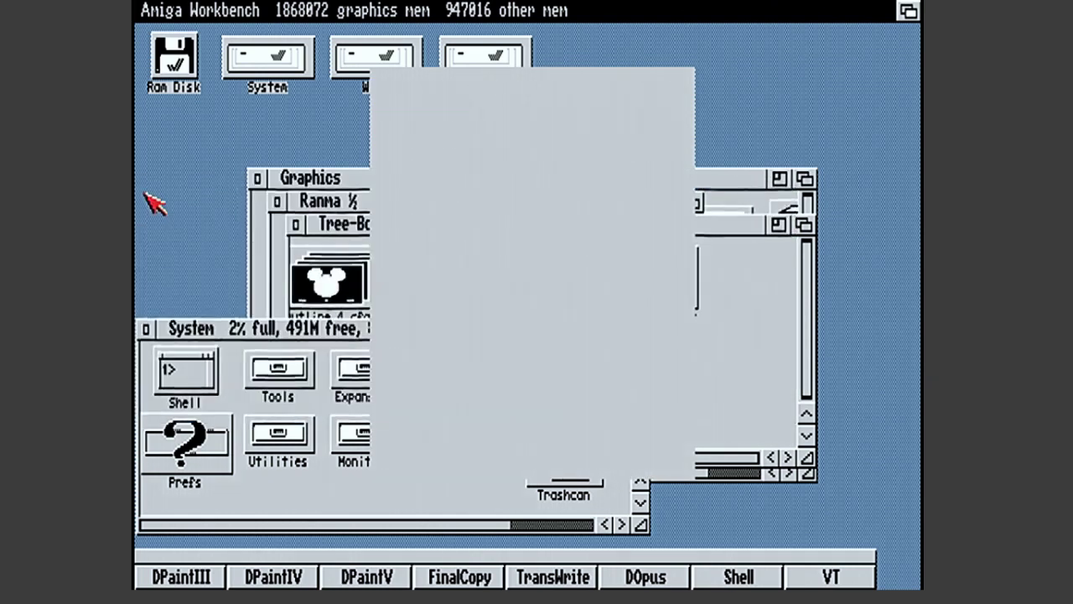
click(146, 328)
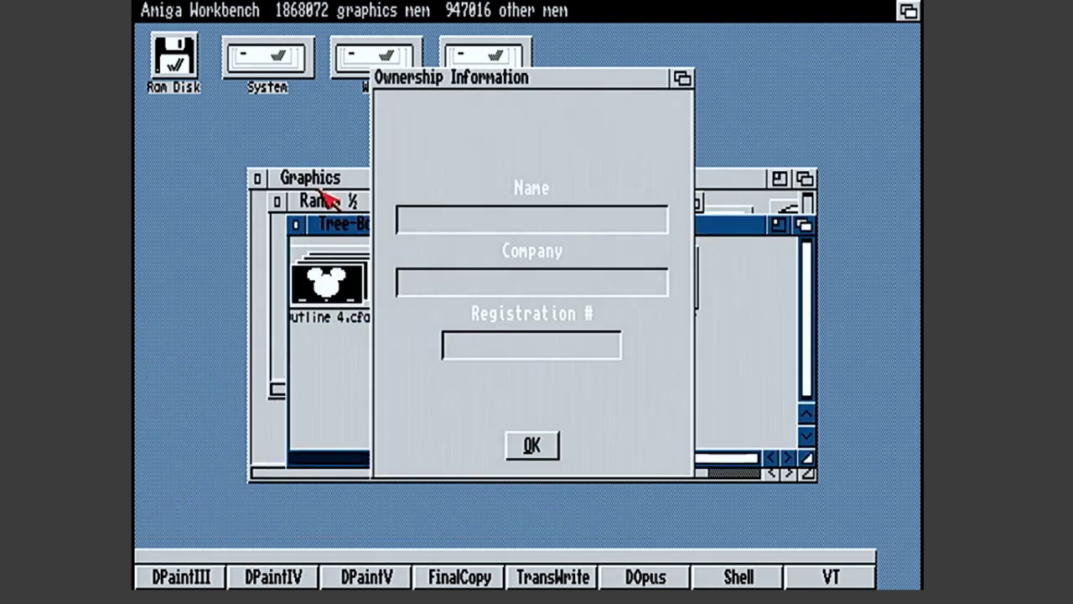
click(296, 224)
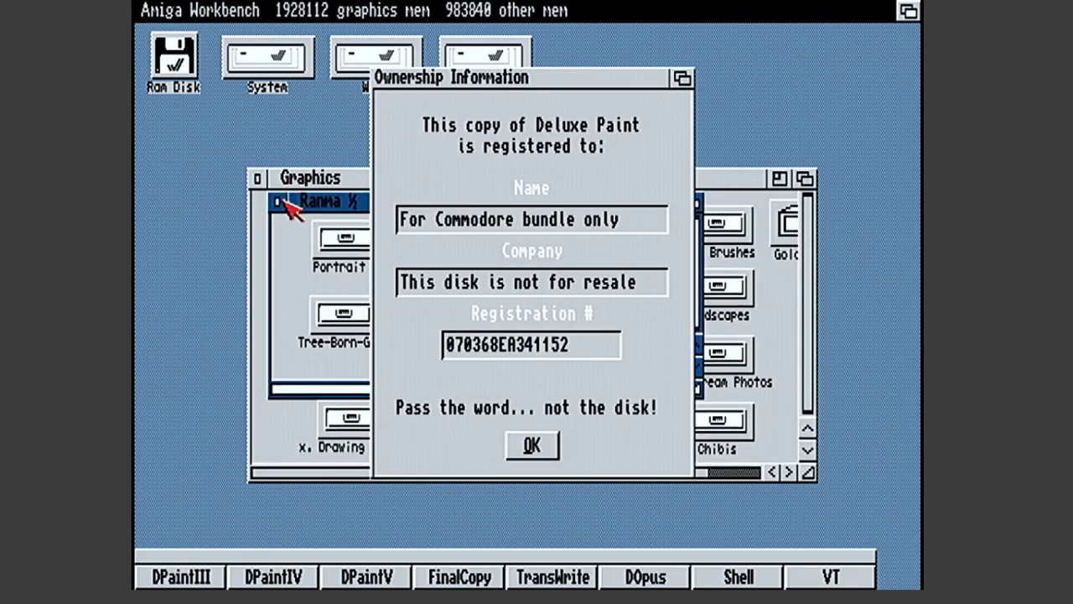
click(277, 201)
click(260, 180)
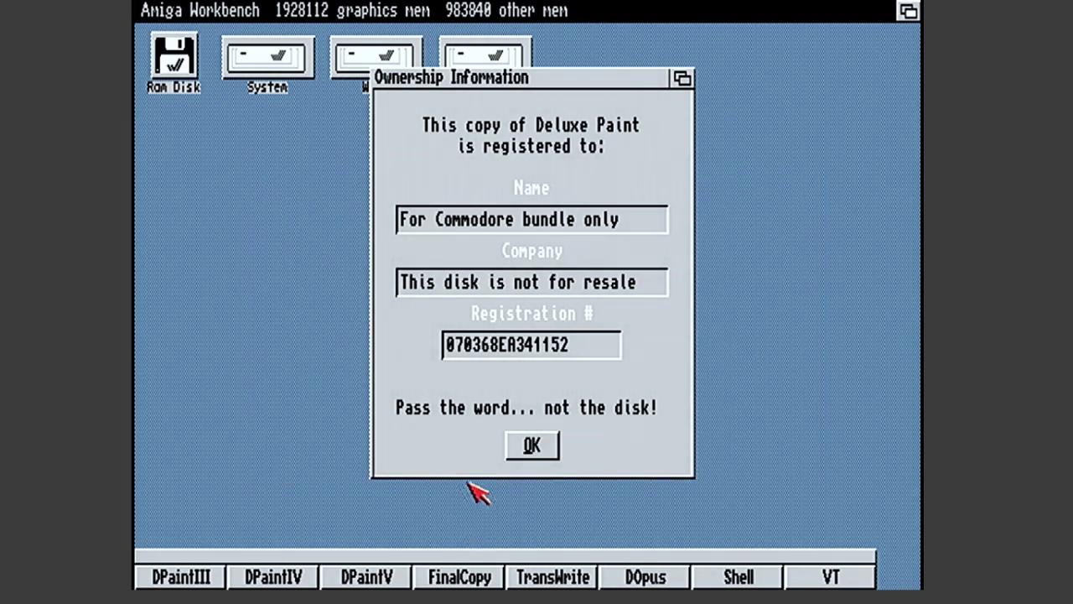
Dismiss DeluxePaint's ownership notice and open a PAL:Lores screen with Gfx Overscan size and a 4-colour palette
click(544, 442)
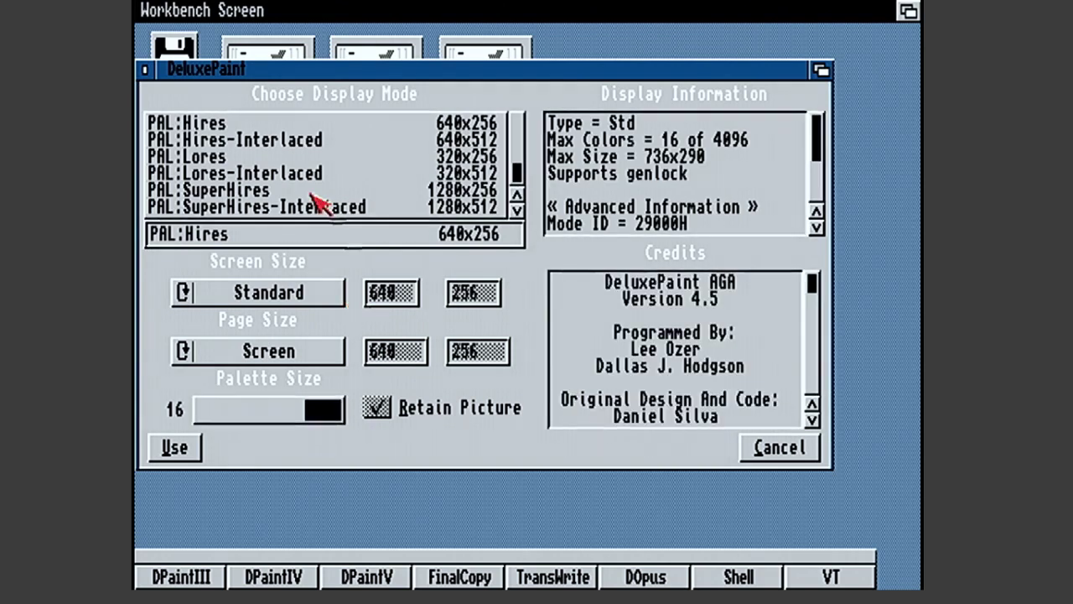
click(317, 141)
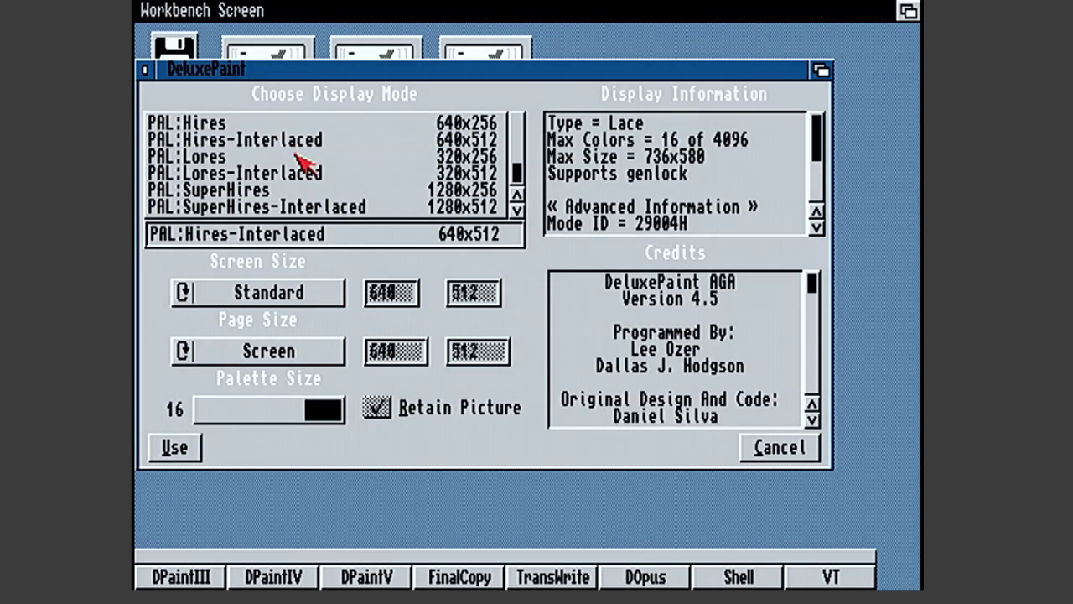
click(239, 157)
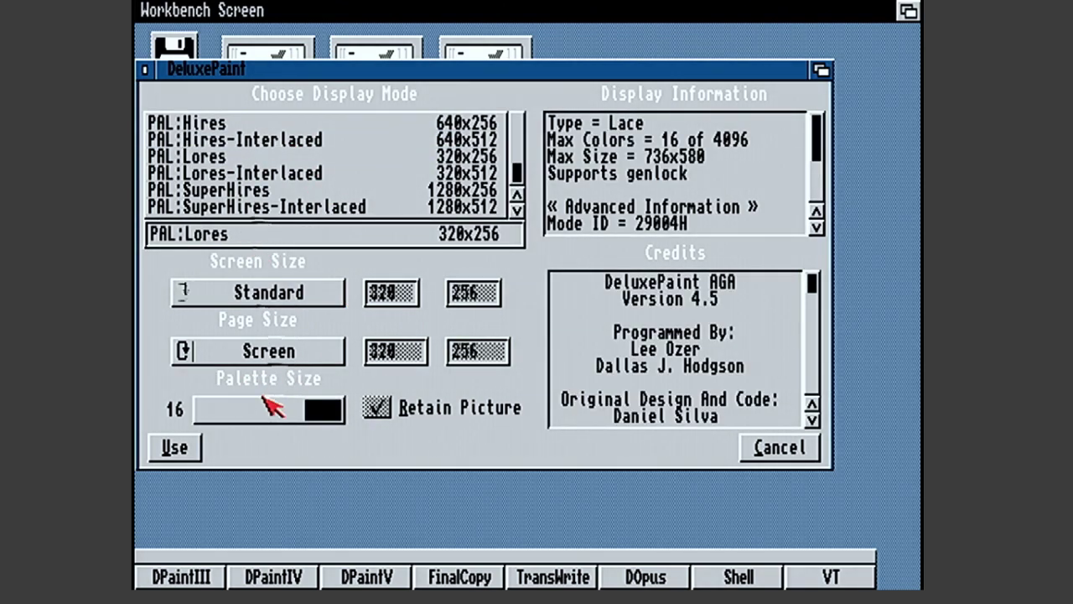
click(235, 407)
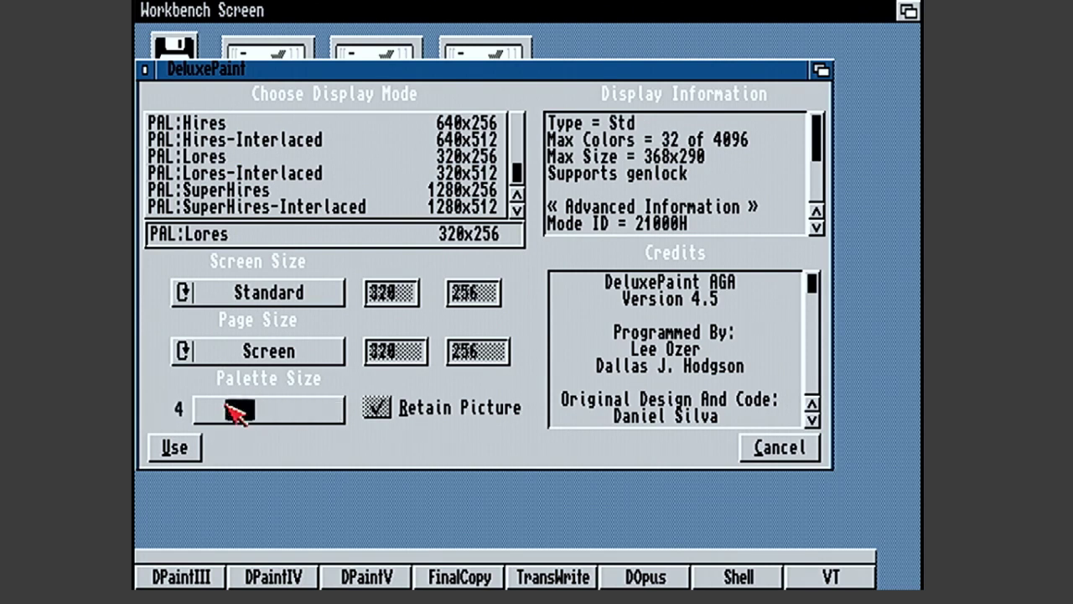
click(253, 302)
click(201, 302)
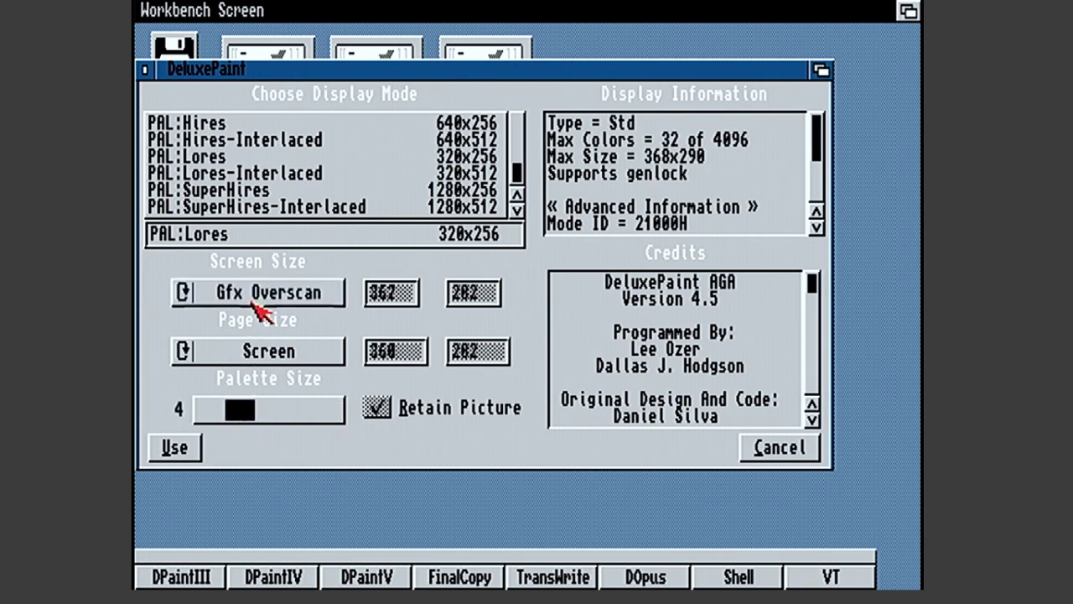
click(178, 447)
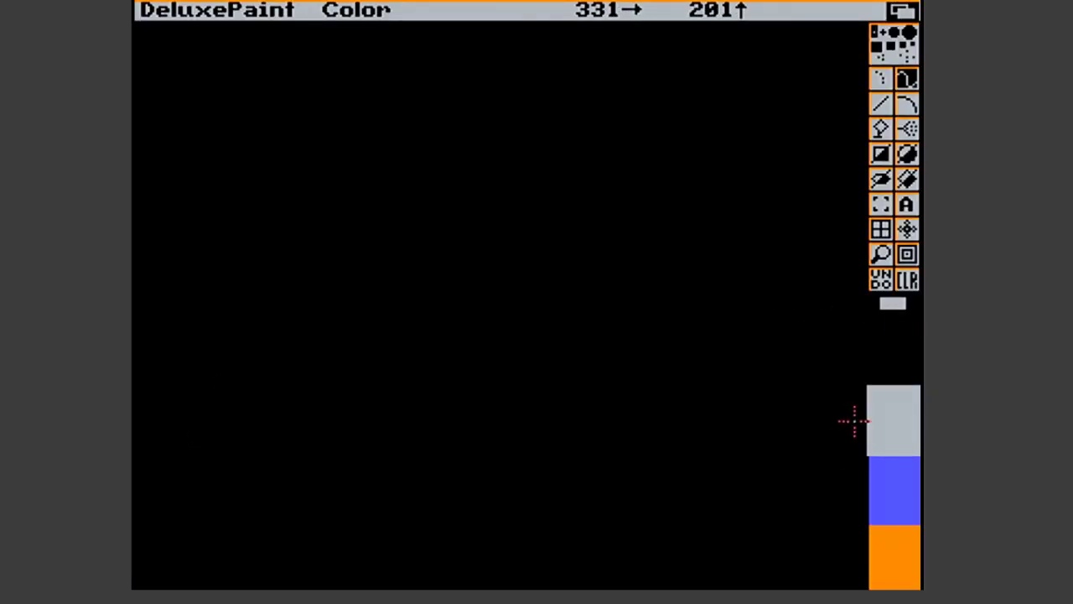
Exchange the black and grey palette colours so that grey becomes the background colour 0
key(p)
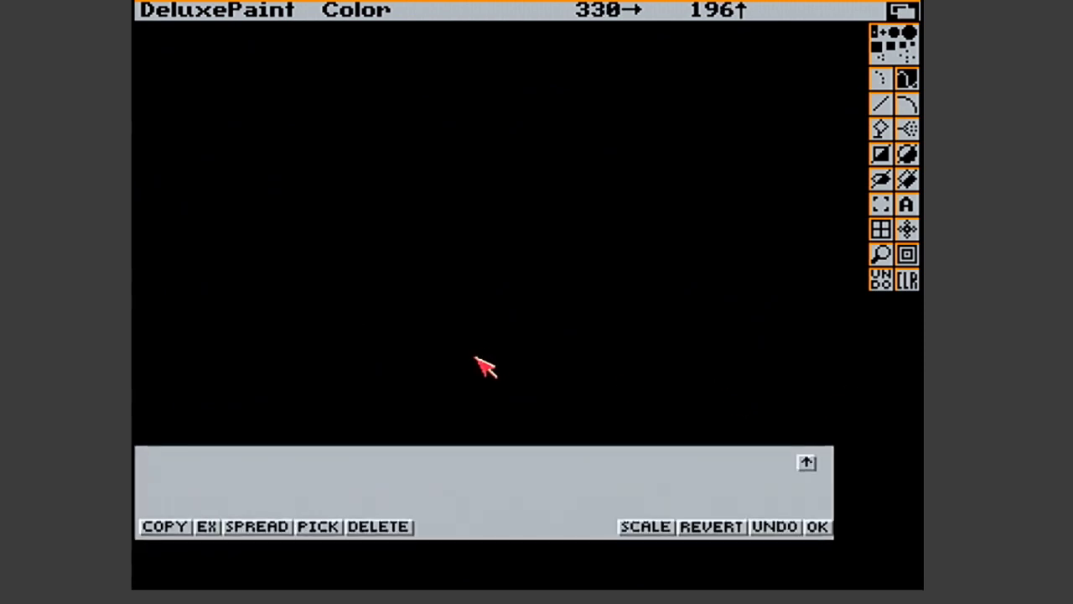
click(207, 526)
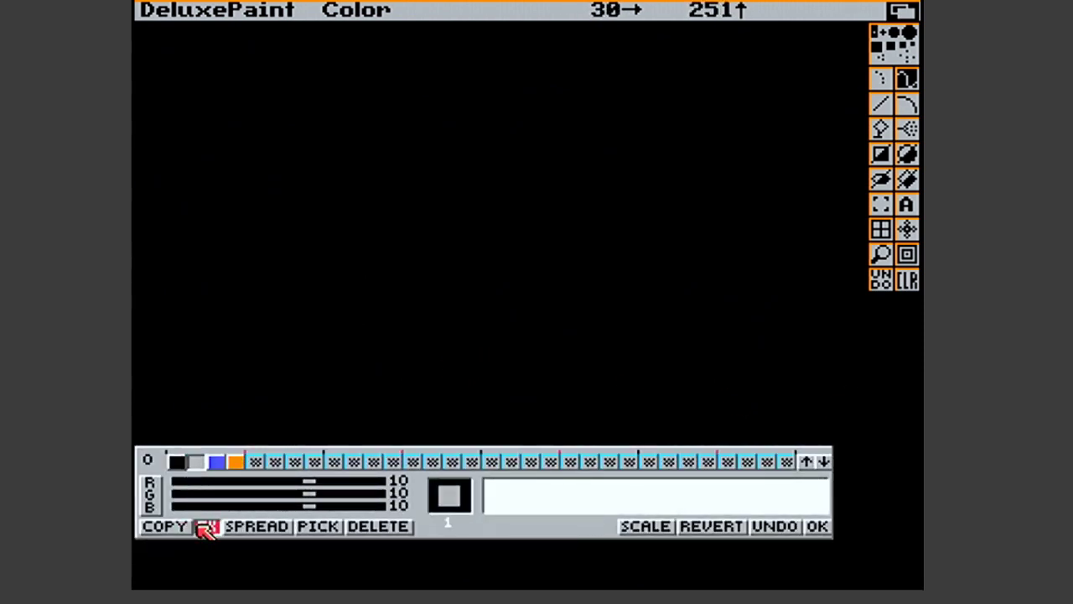
click(191, 461)
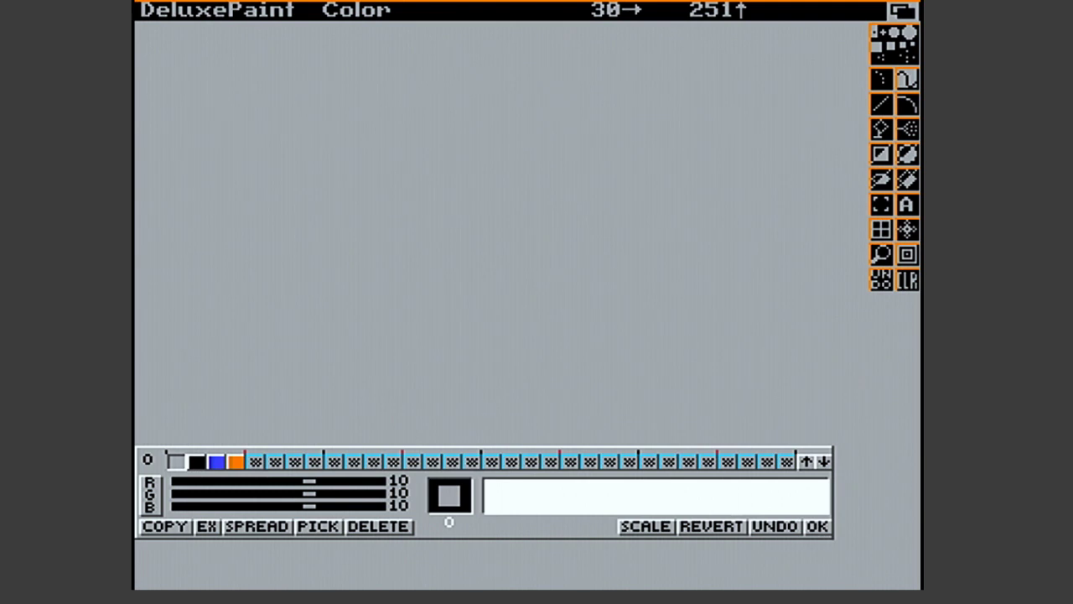
click(822, 527)
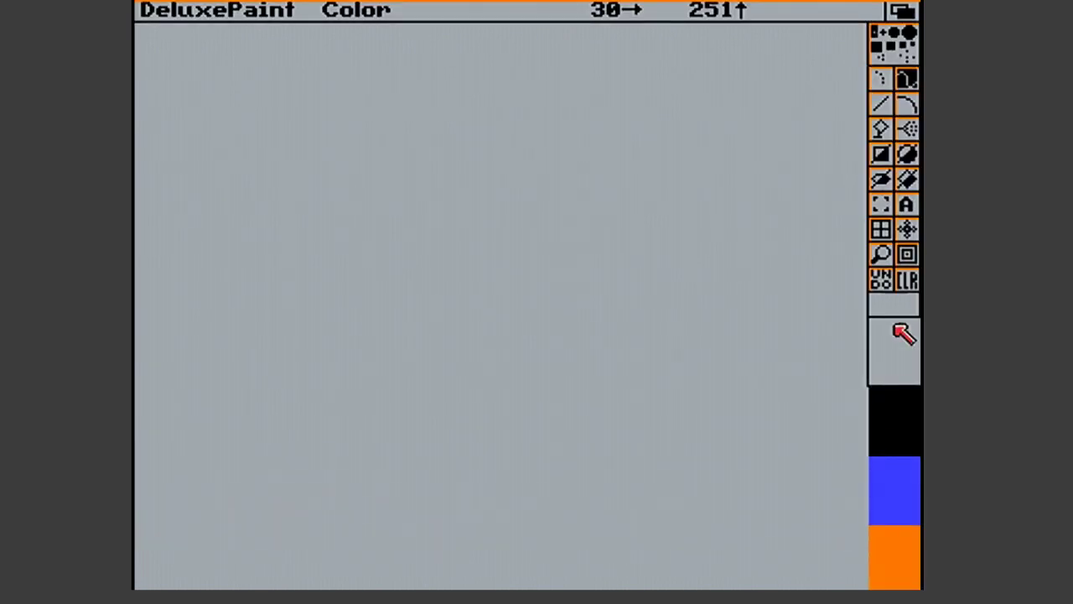
Draw an unfilled blue circle about 39 pixels in radius and pick it up as a custom brush
click(908, 151)
drag(380, 215, 436, 272)
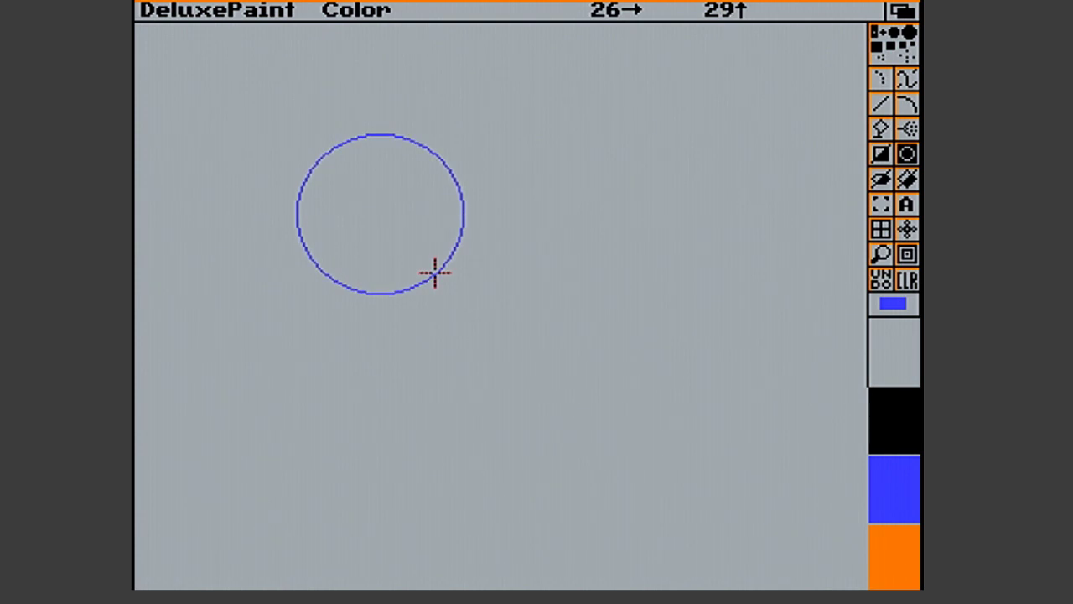
drag(435, 272, 434, 269)
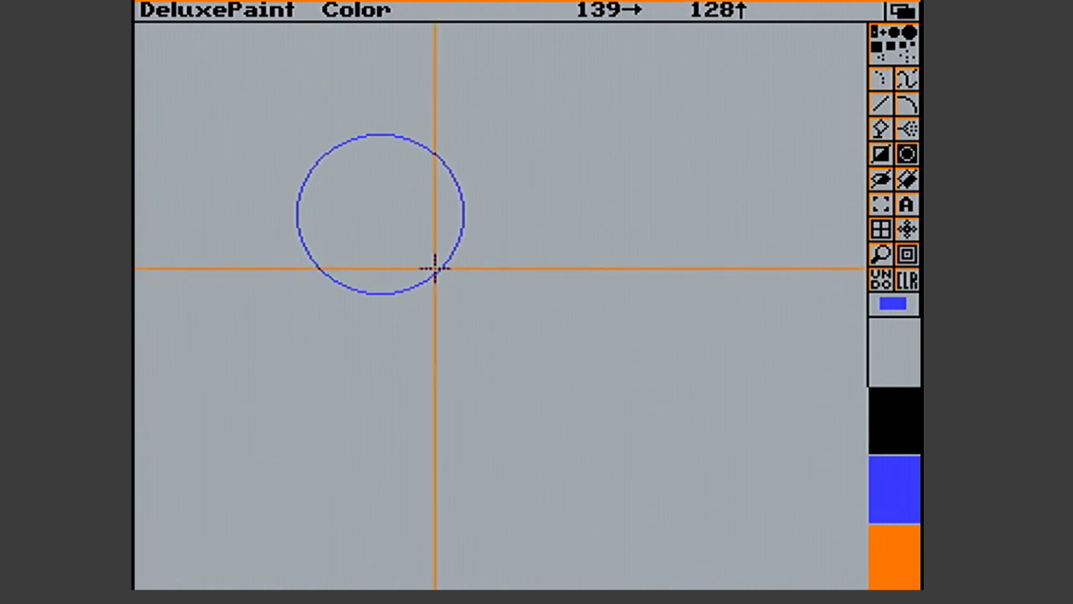
click(880, 205)
drag(285, 129, 475, 339)
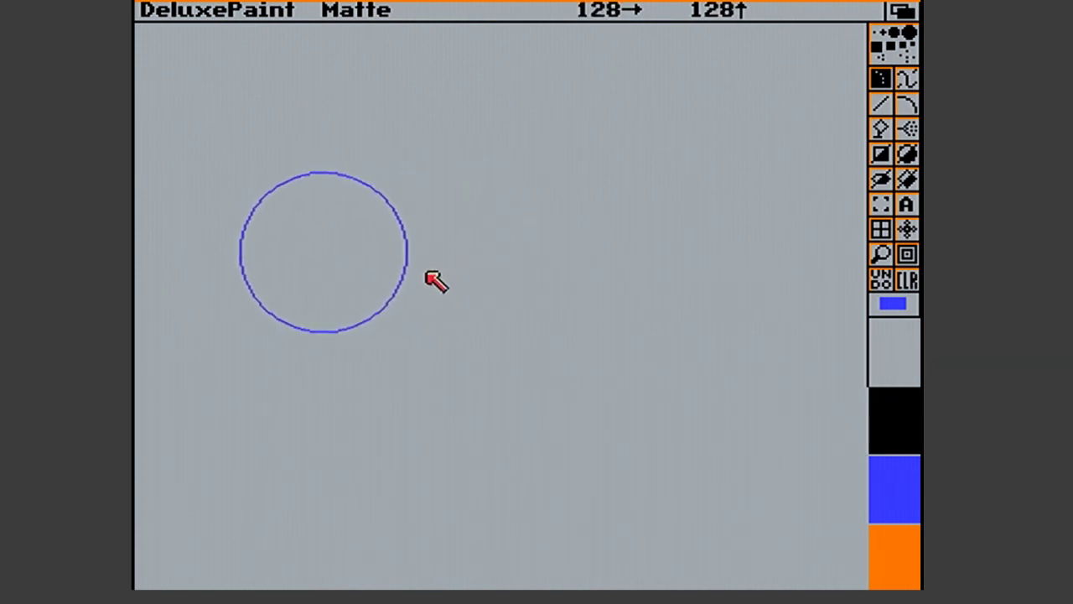
Stamp touching copies of the circle in a row, and replace them with a single circle left of the canvas centre
click(550, 277)
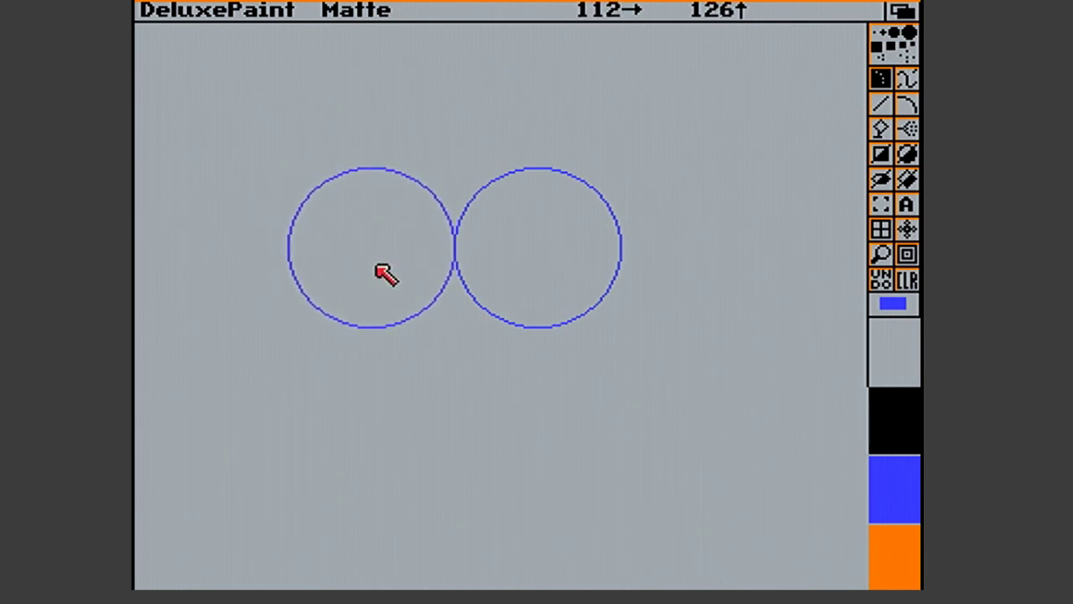
click(383, 274)
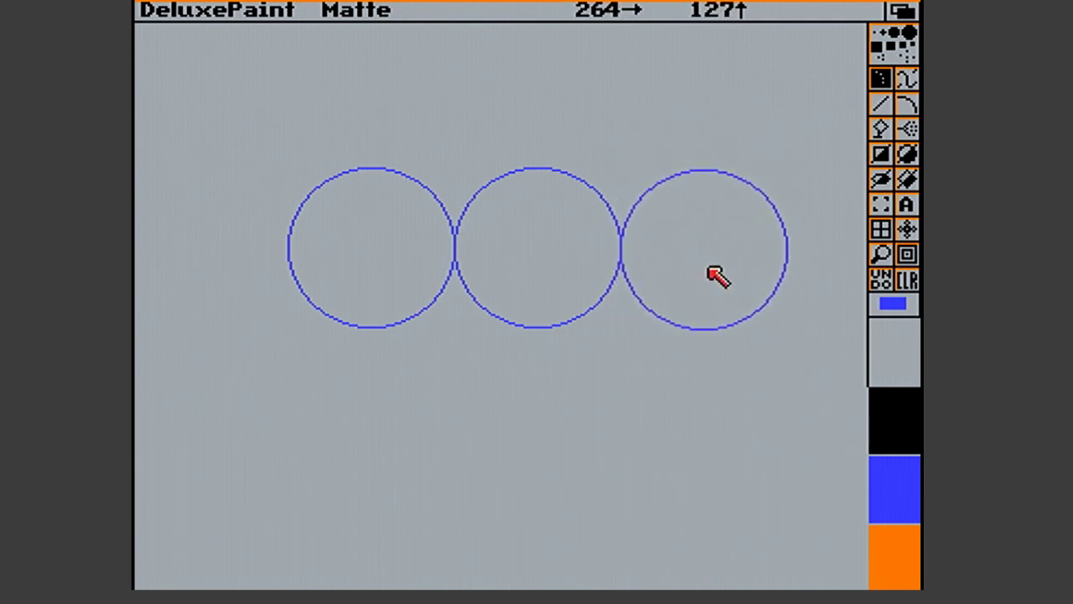
click(718, 276)
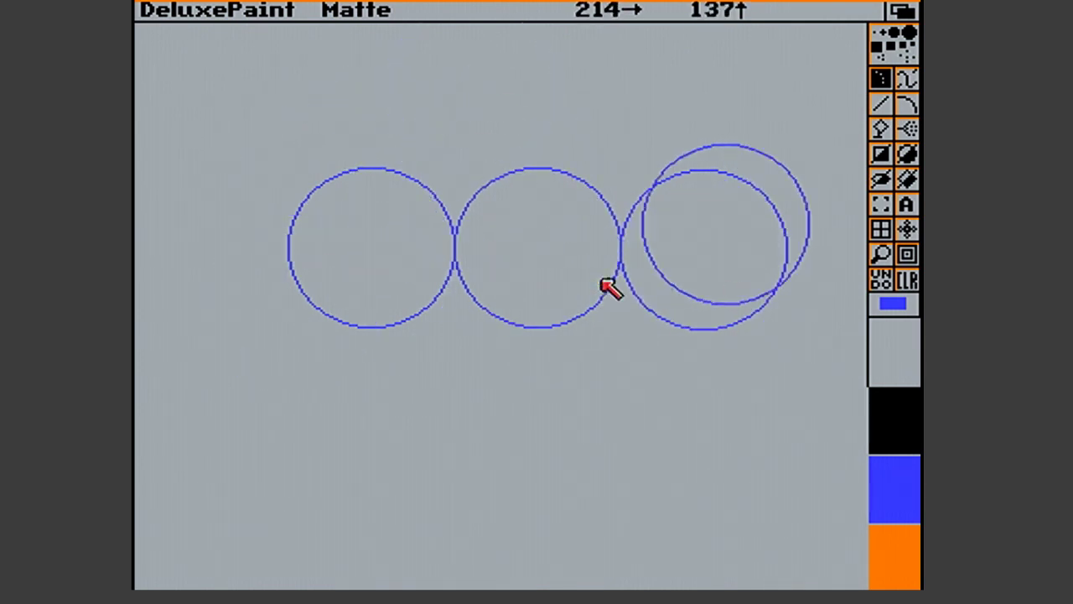
click(912, 278)
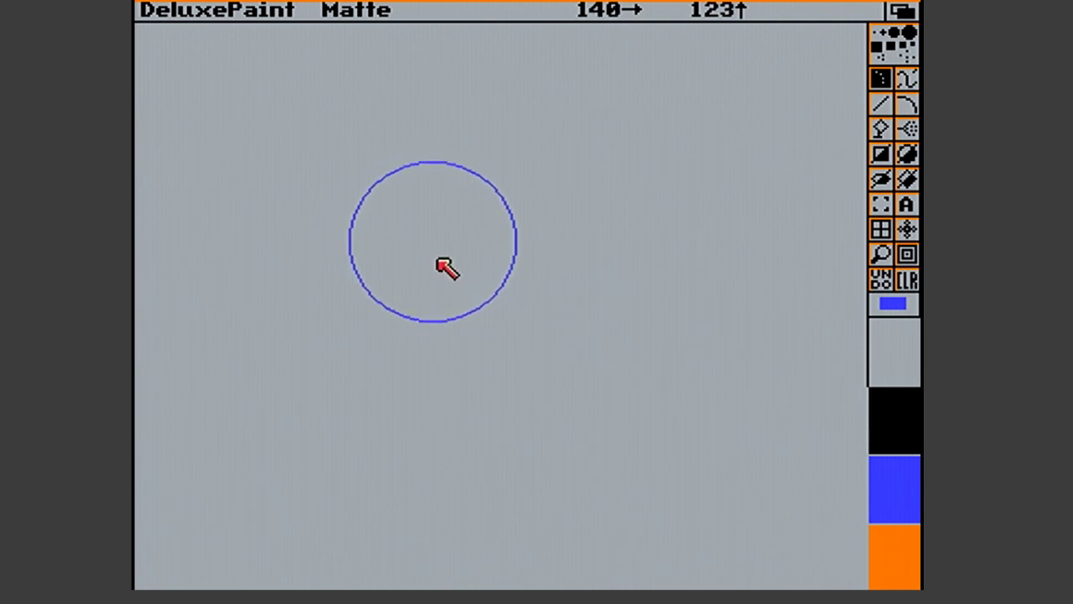
Draw a slightly tilted, near-vertical blue centre line through the circle with a thin built-in brush, undoing the misplaced attempts
click(882, 104)
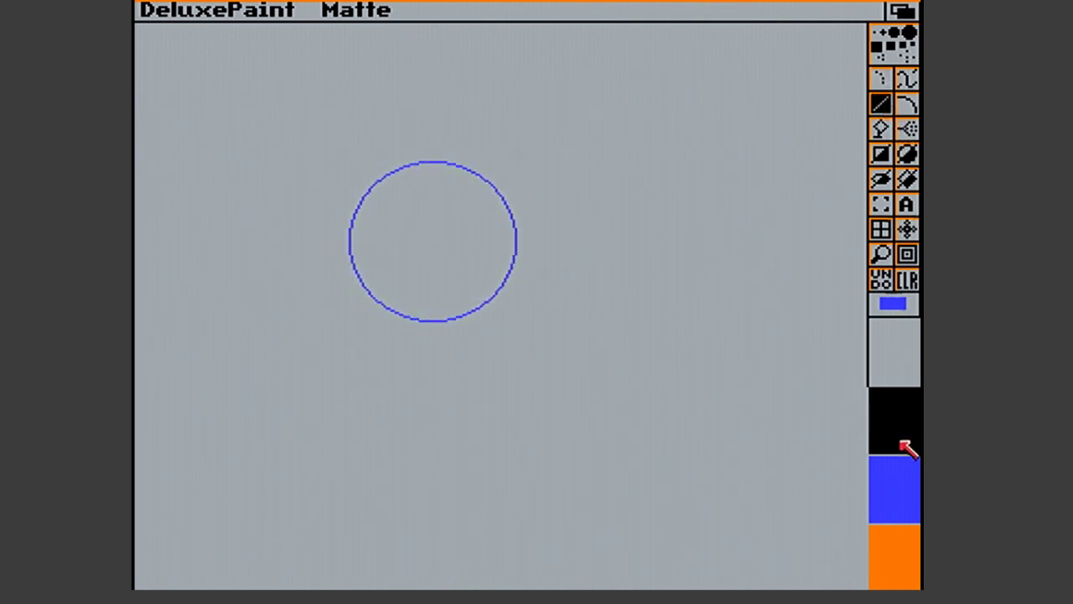
click(880, 45)
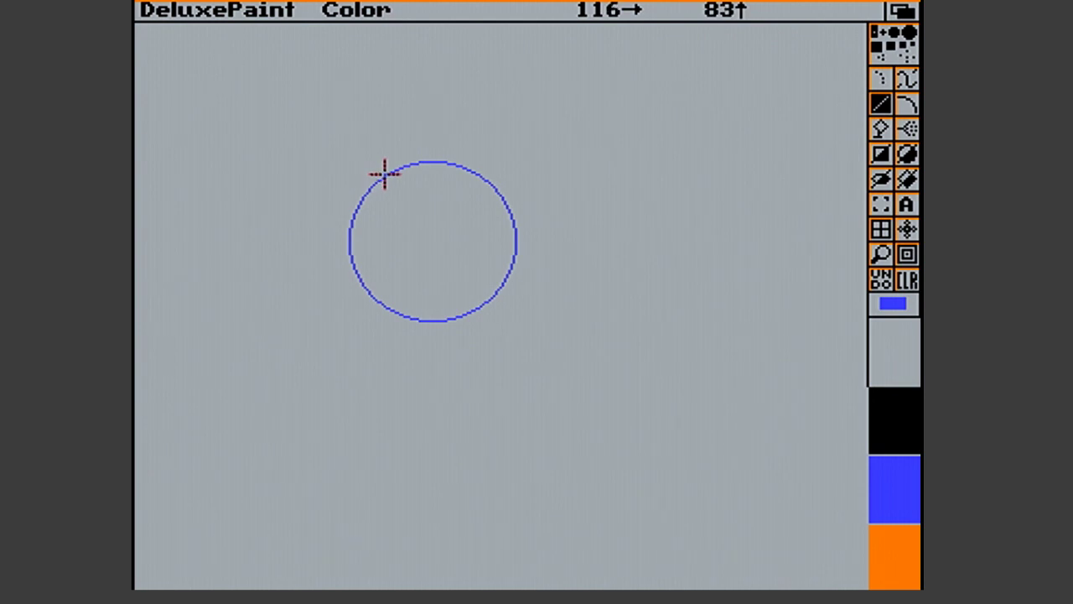
drag(387, 176, 400, 328)
key(u)
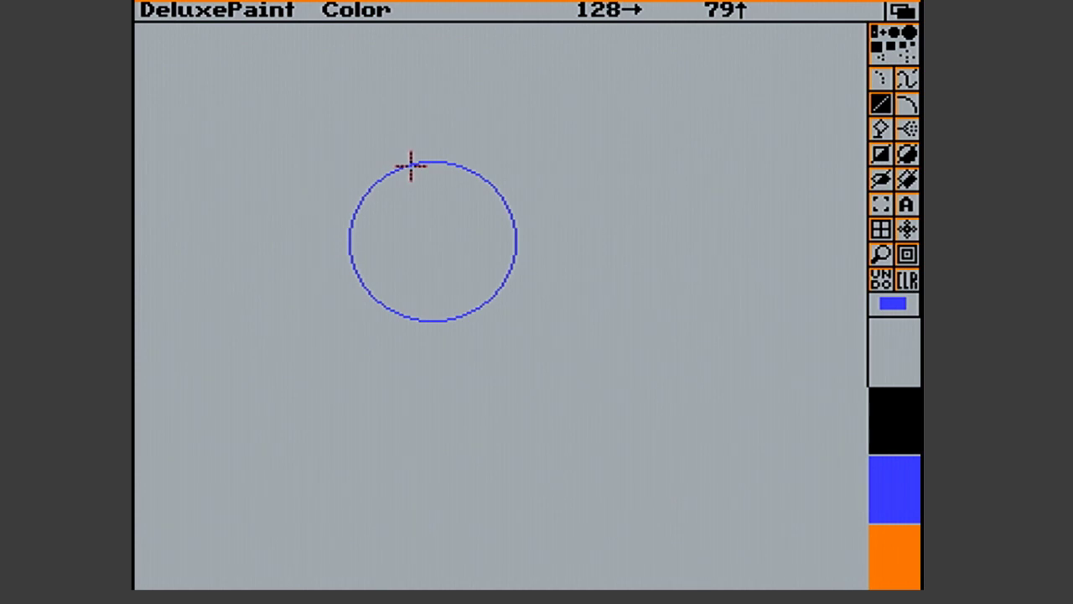
drag(413, 165, 419, 339)
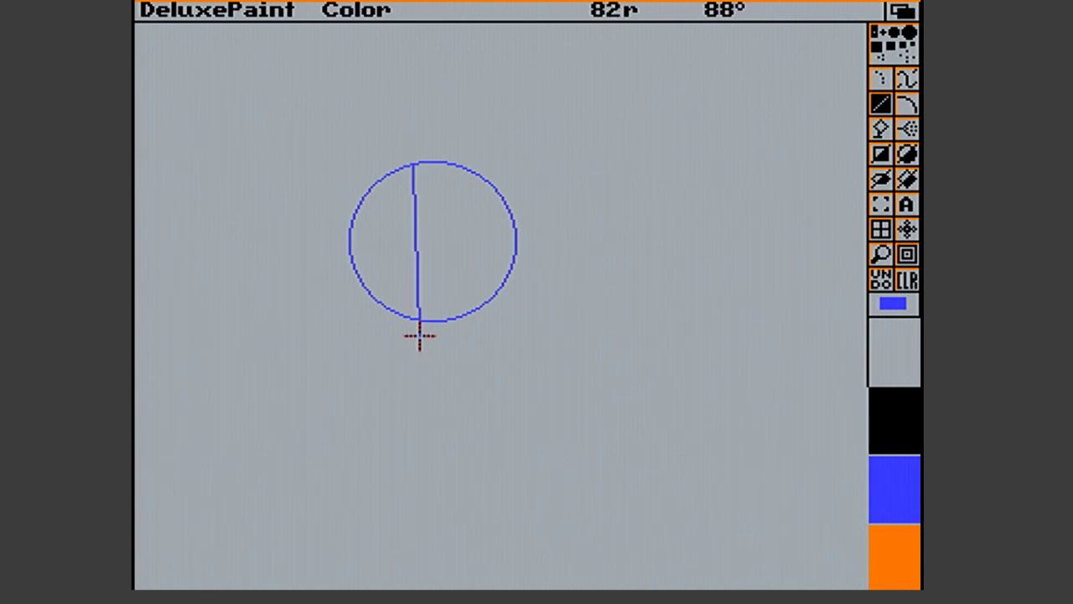
key(u)
key(u)
key(u)
drag(417, 164, 426, 328)
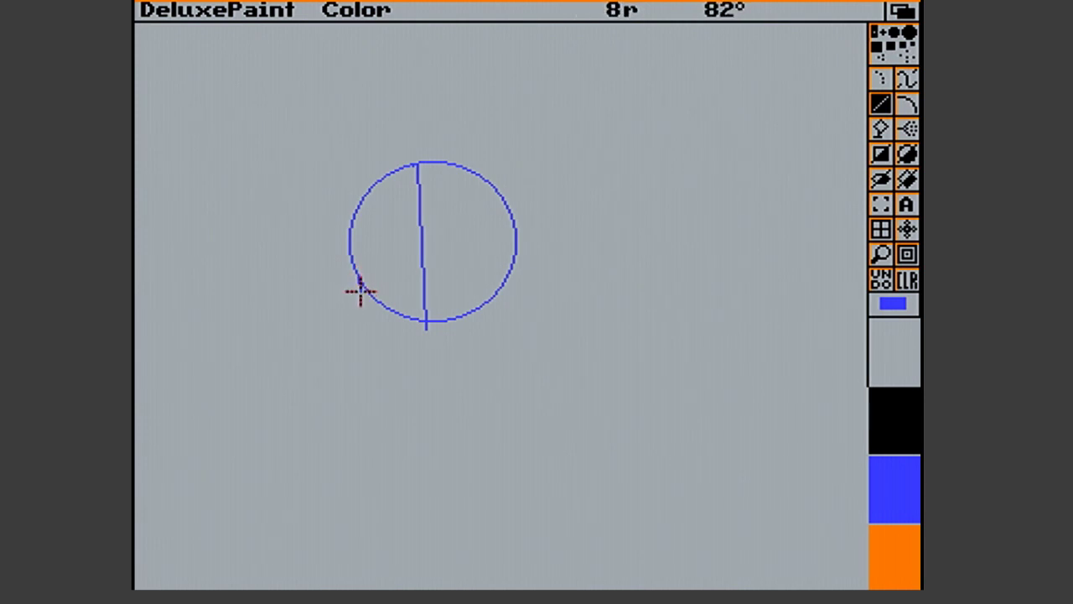
Outline the jaw below the circle with short line segments, running from the left cheek under the centre line to the right cheek
mouse_move(361, 295)
mouse_down()
mouse_move(353, 310)
mouse_move(361, 321)
mouse_move(430, 341)
mouse_move(407, 337)
mouse_up()
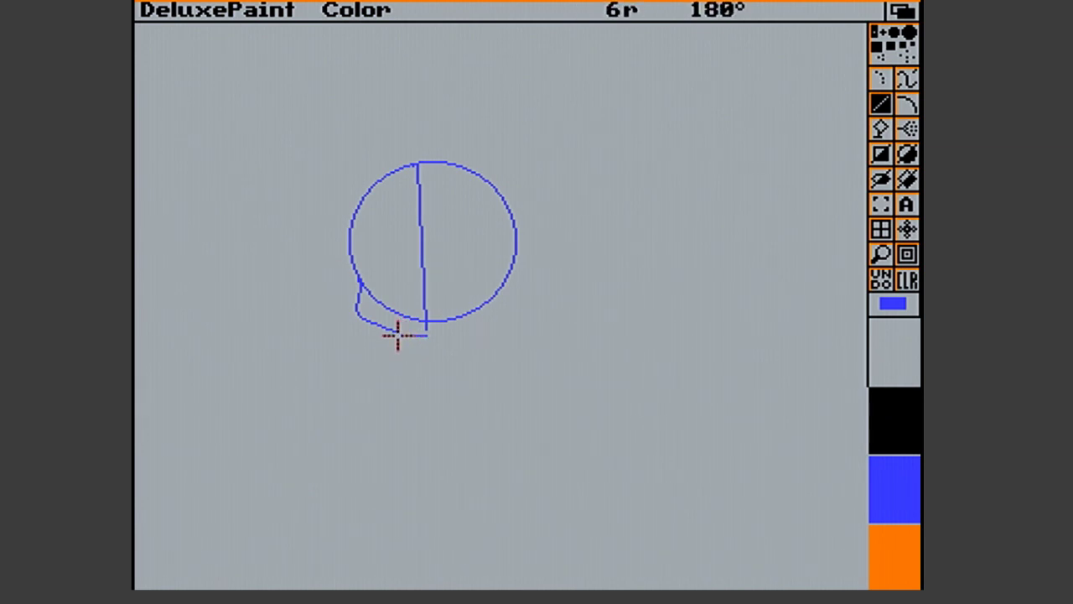
drag(397, 332, 400, 332)
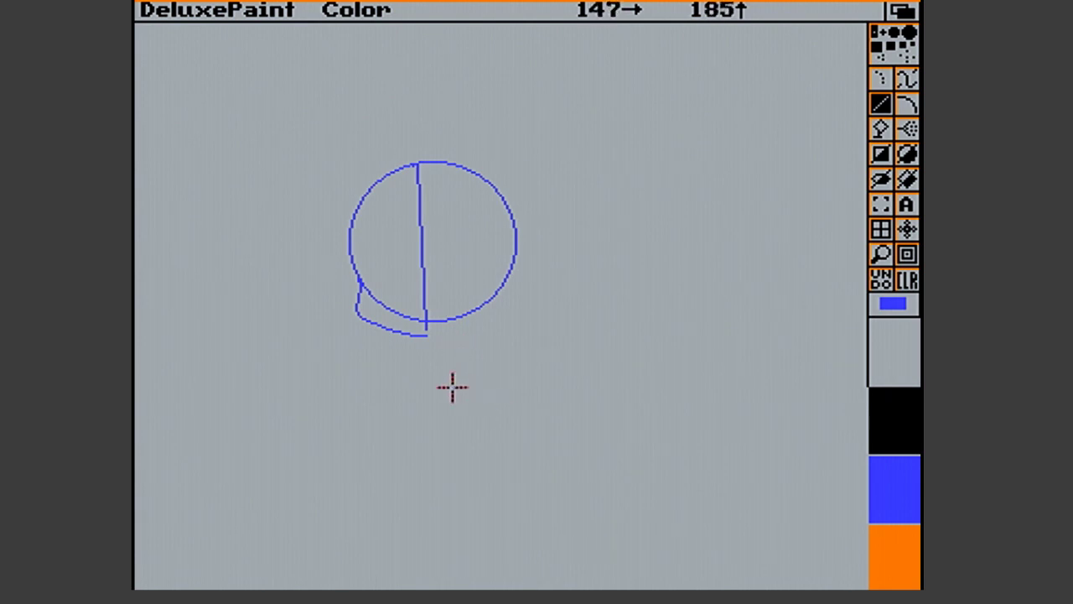
mouse_move(428, 337)
mouse_down()
mouse_move(503, 326)
mouse_move(450, 335)
mouse_up()
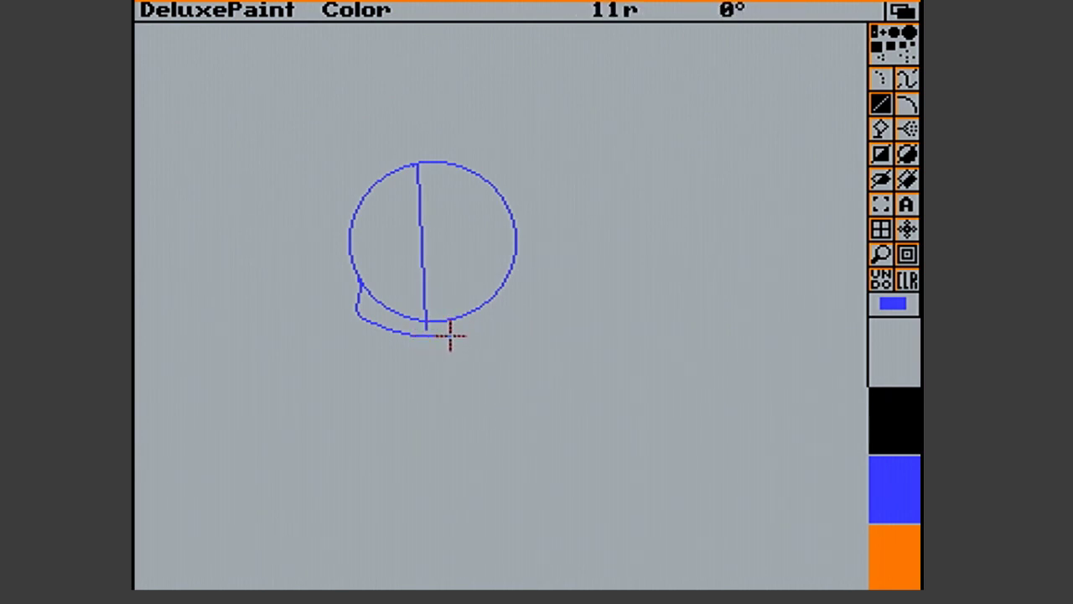
mouse_move(456, 333)
mouse_down()
mouse_move(500, 307)
mouse_move(516, 277)
mouse_move(508, 271)
mouse_move(501, 287)
mouse_move(500, 248)
mouse_up()
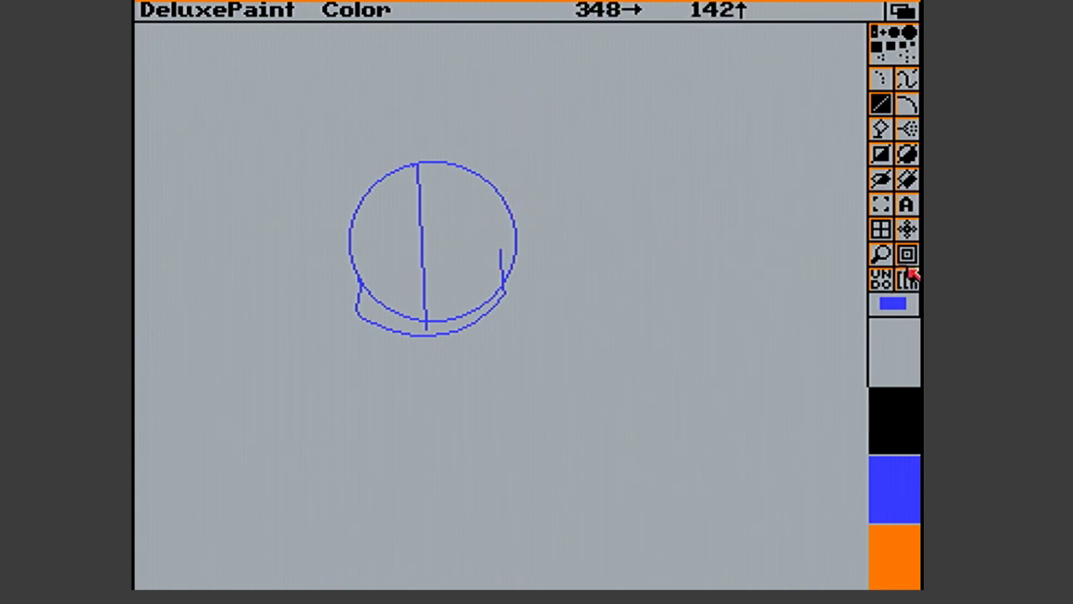
Magnify the left jaw corner and redraw it as a smoother, tighter curve with short blue lines, erasing the old outline pixels
click(882, 257)
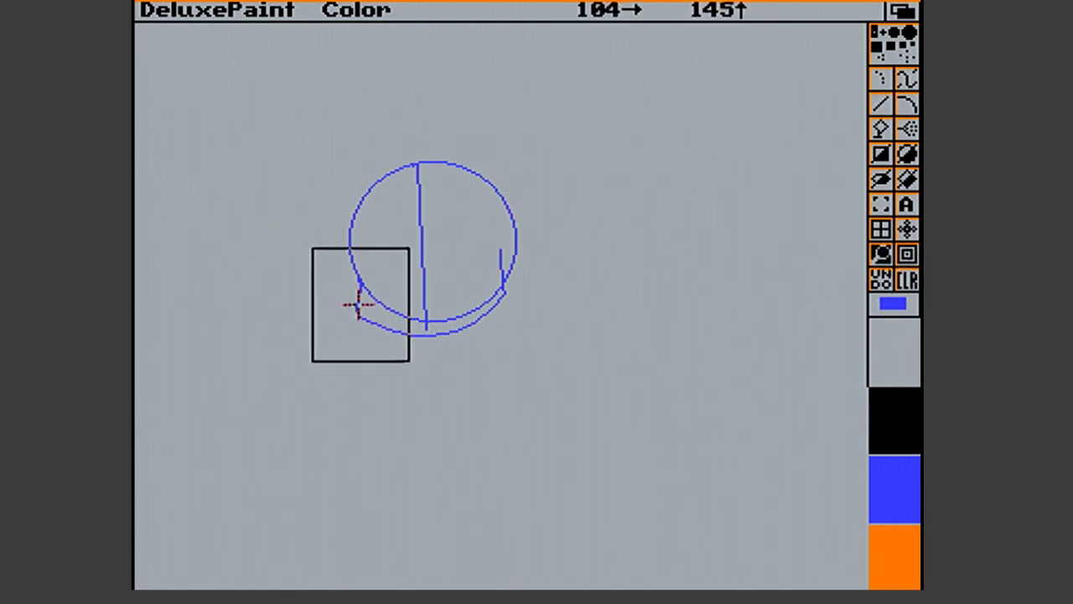
click(357, 305)
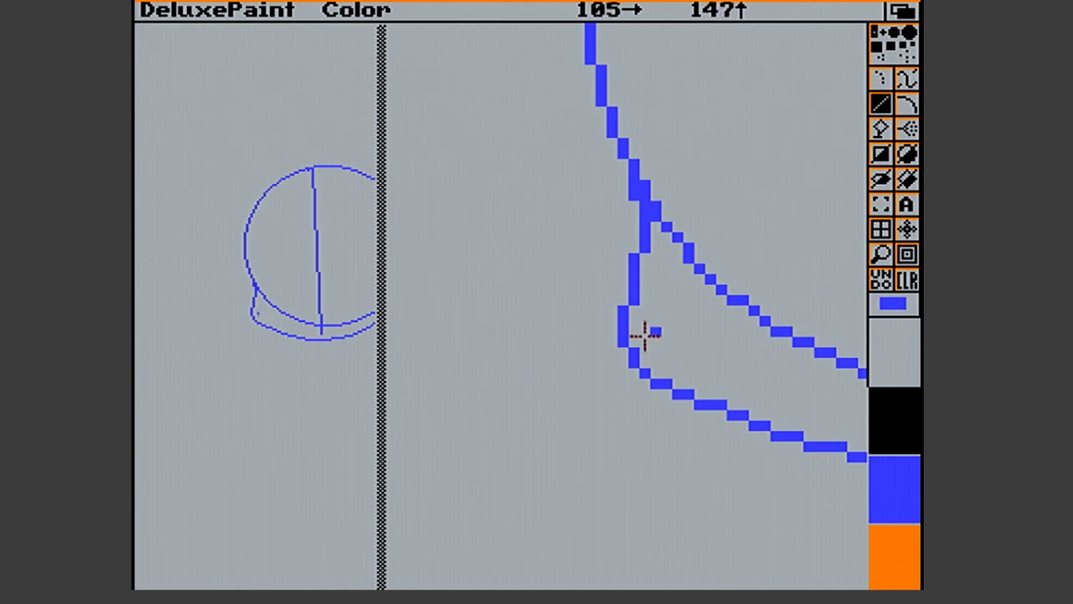
mouse_move(633, 331)
mouse_down()
mouse_move(719, 405)
mouse_move(643, 406)
mouse_up()
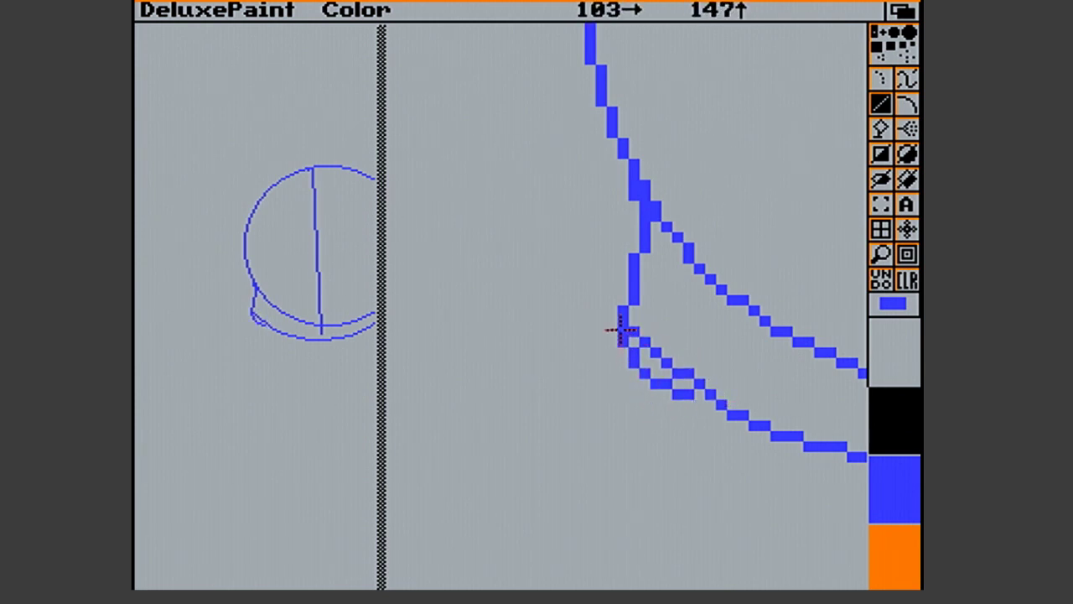
drag(623, 316, 633, 287)
mouse_move(619, 331)
mouse_down()
mouse_move(642, 378)
mouse_move(682, 395)
mouse_move(646, 383)
mouse_up()
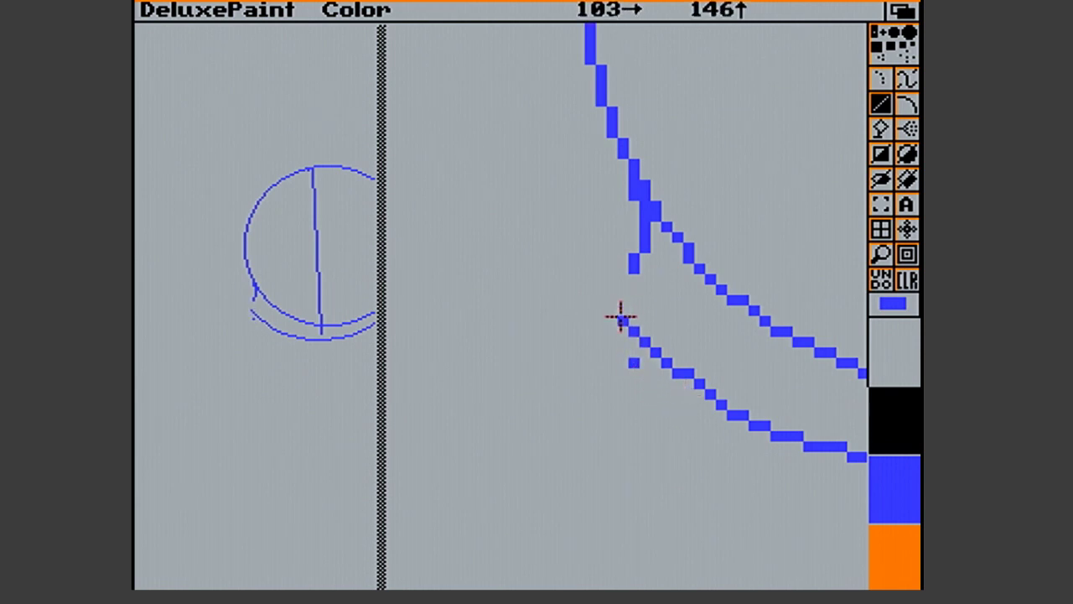
drag(620, 323, 620, 281)
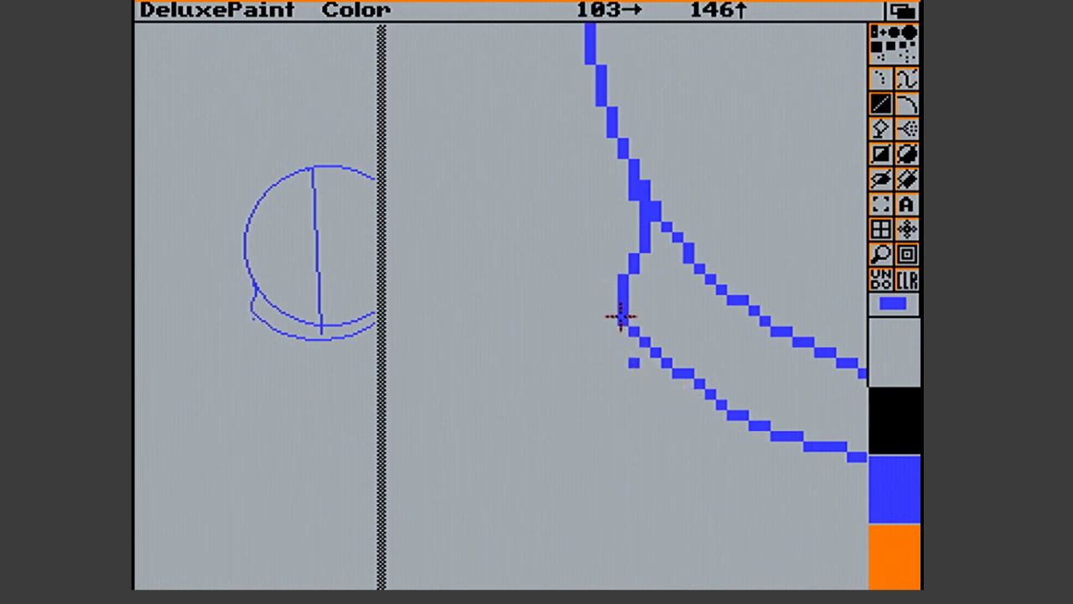
mouse_move(629, 317)
mouse_down()
mouse_move(622, 327)
mouse_move(639, 283)
mouse_up()
Clean up the junction of the left cheek and circle, separating the circle's lower arc from the cheek outline and erasing stray pixels
drag(656, 211, 627, 187)
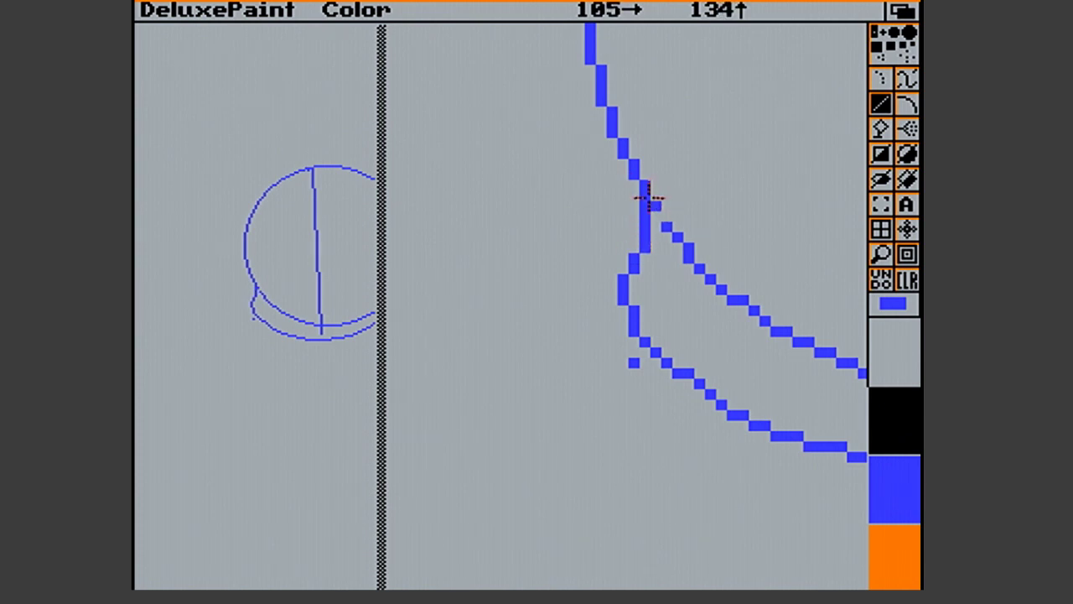
drag(632, 249, 632, 264)
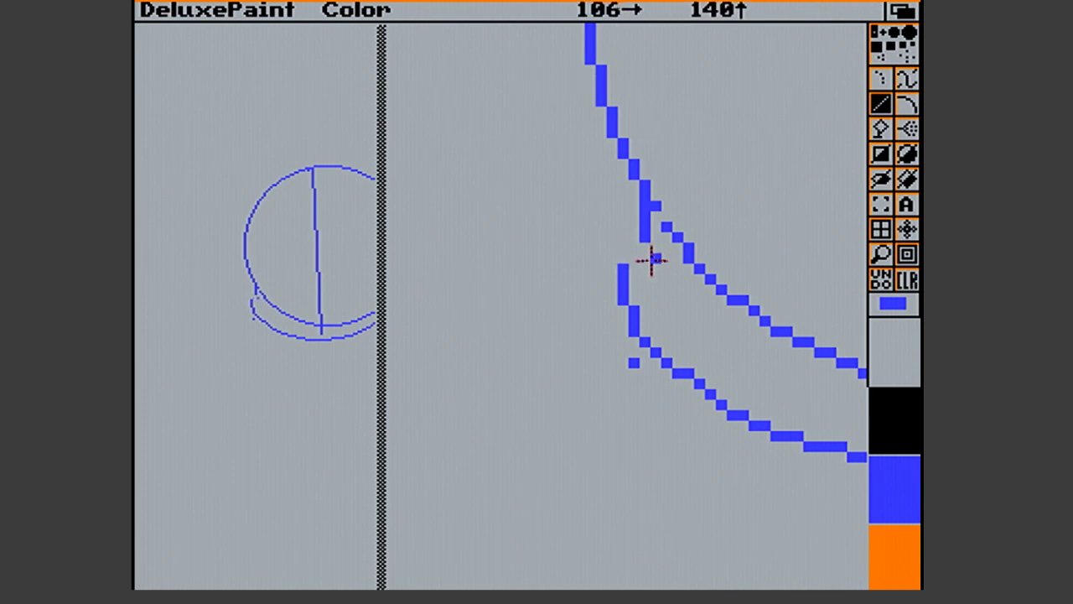
mouse_move(632, 254)
mouse_down()
mouse_move(642, 196)
mouse_move(652, 201)
mouse_up()
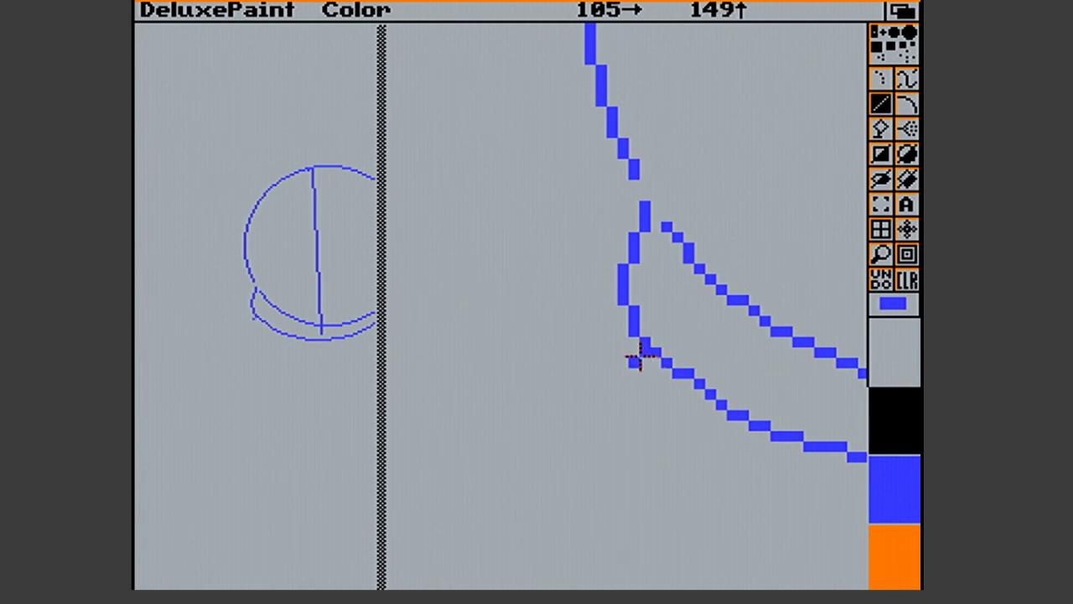
drag(636, 187, 636, 186)
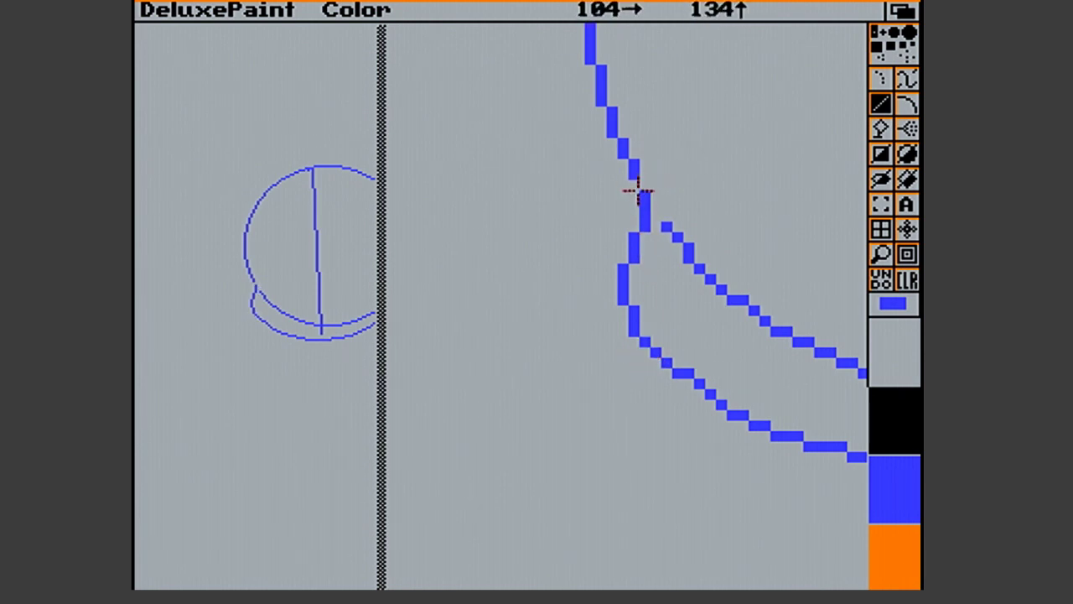
click(774, 279)
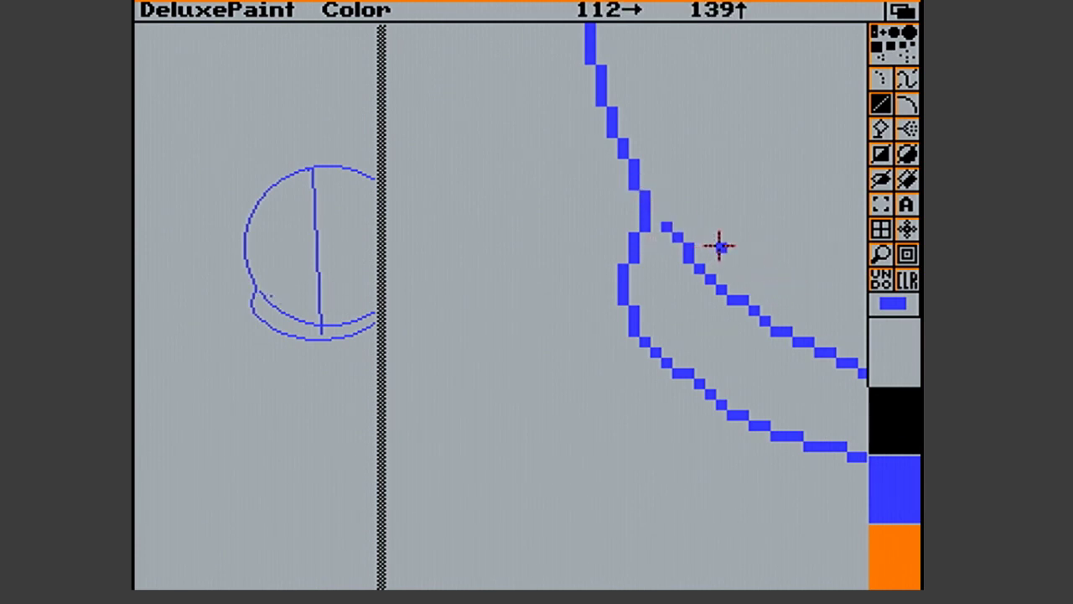
click(894, 256)
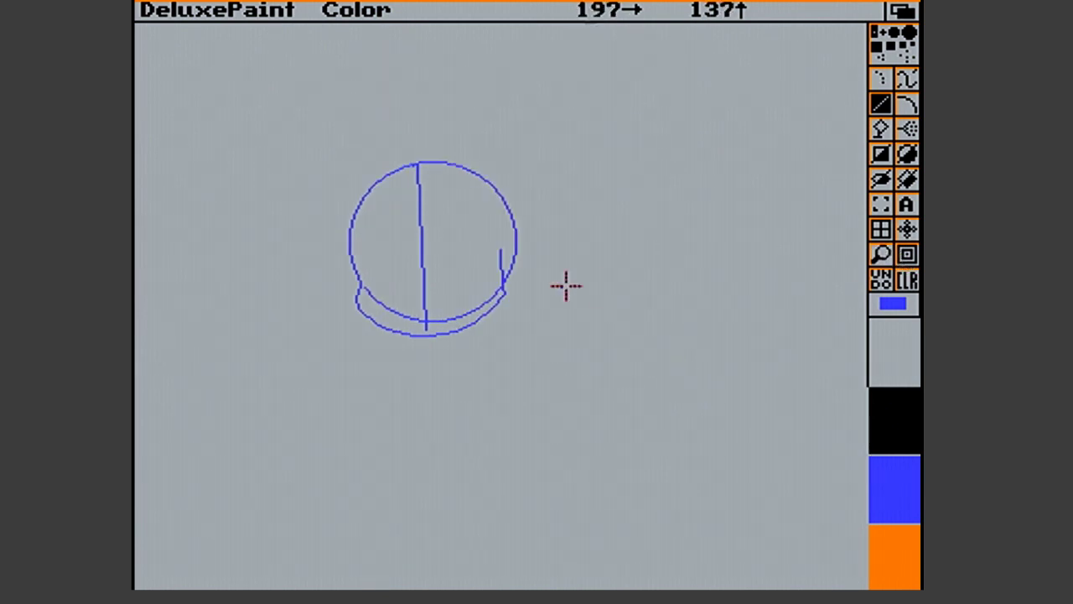
Magnify the left cheek, pick up its short outline segment as a brush, stamp it one pixel higher, and return to drawing lines in Color mode
click(891, 258)
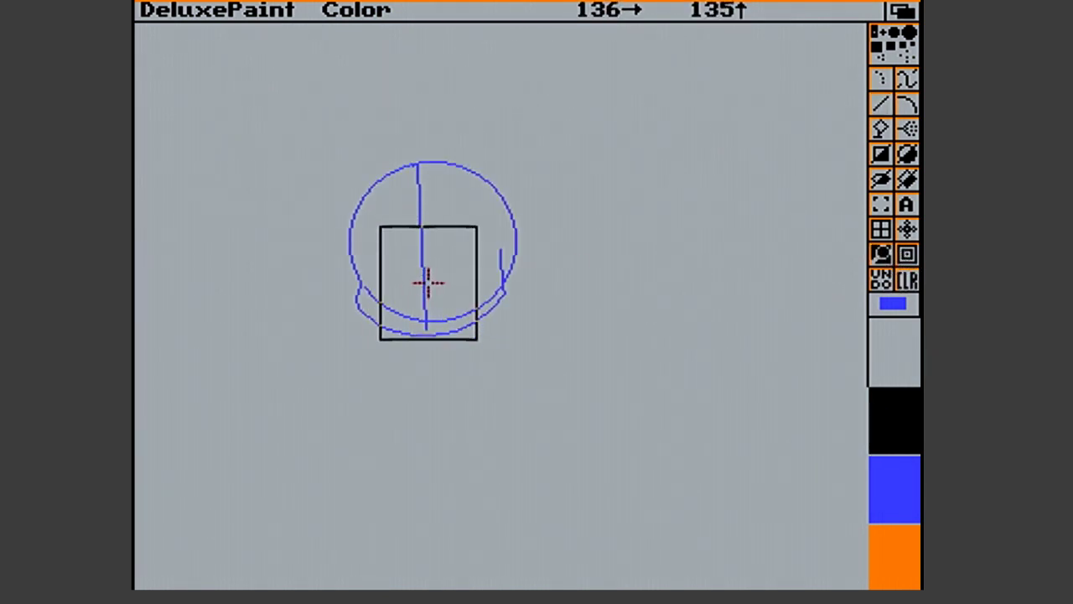
click(367, 302)
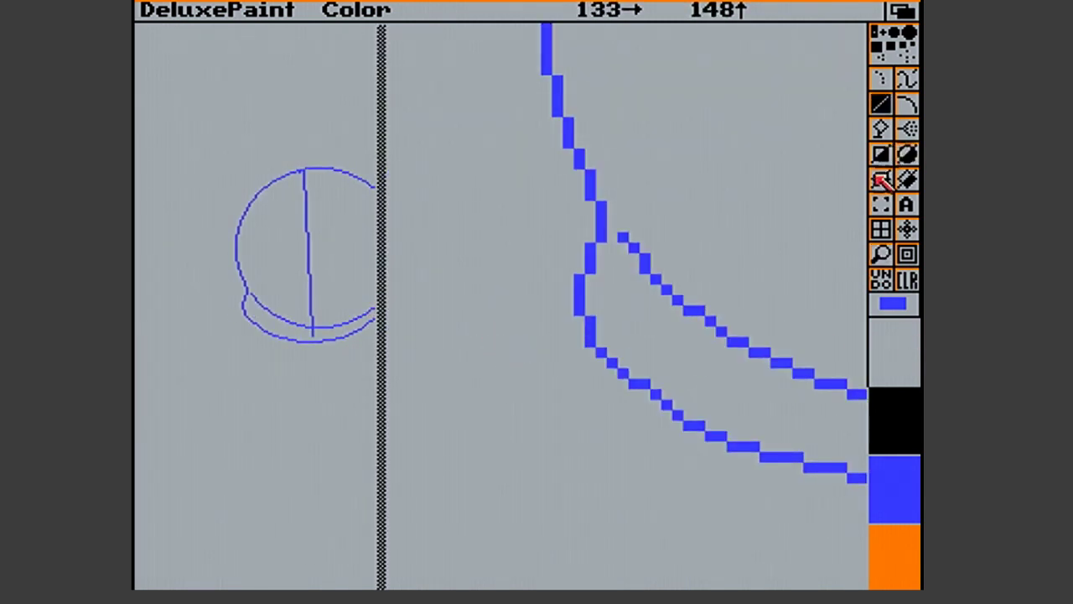
click(881, 204)
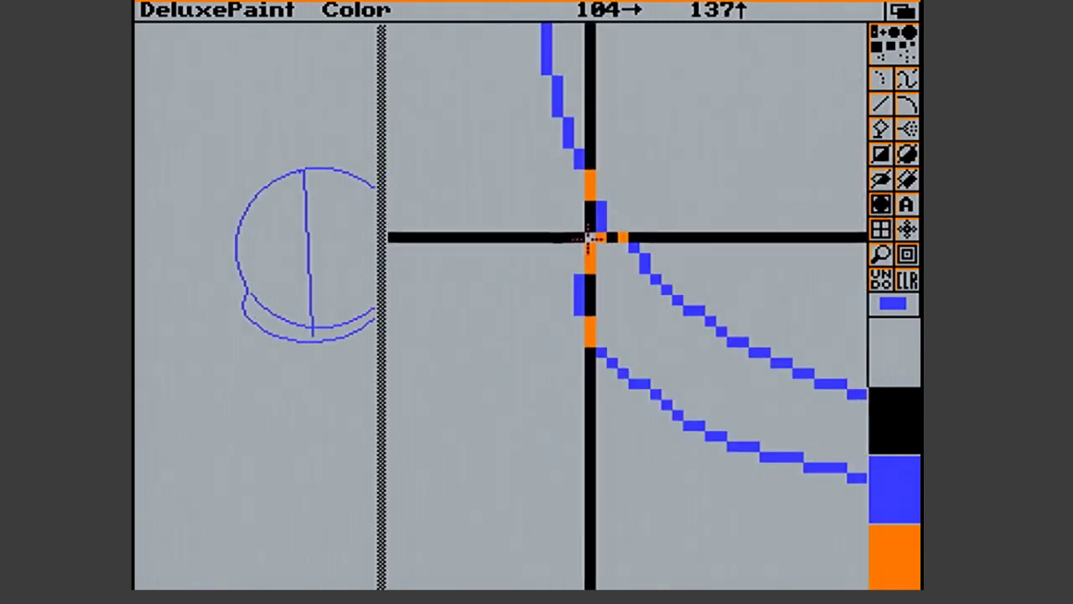
mouse_move(579, 238)
mouse_down()
mouse_move(575, 360)
mouse_move(578, 377)
mouse_move(590, 378)
mouse_up()
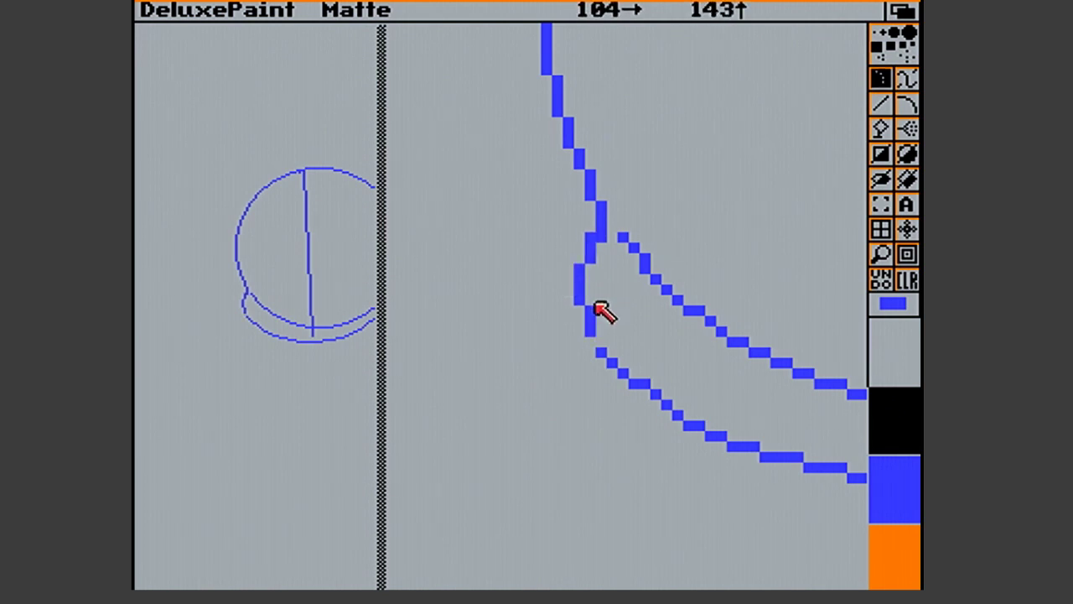
key(v)
key(F2)
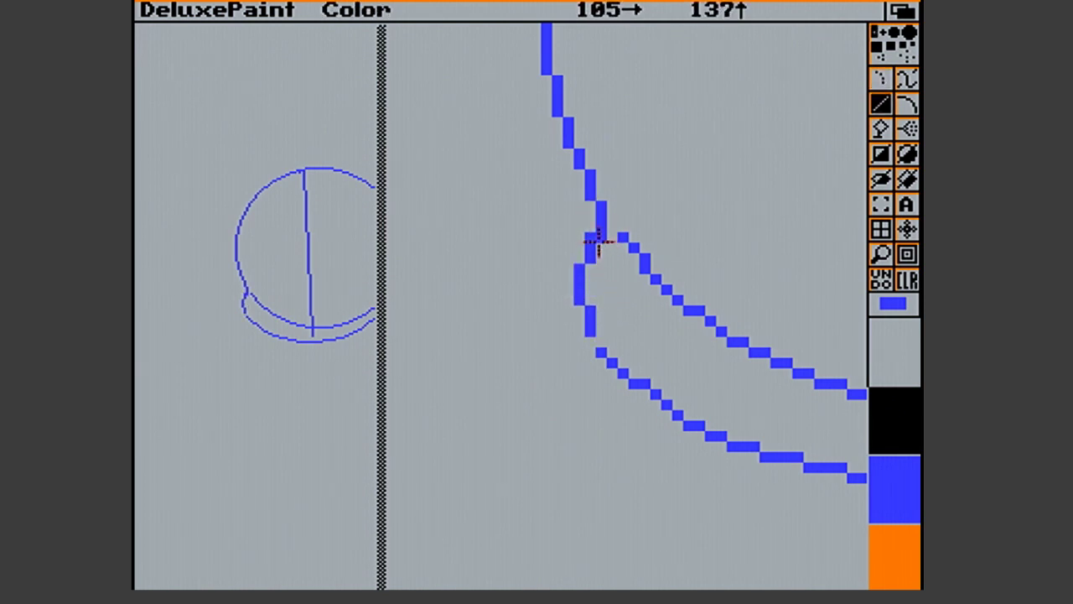
Redraw the outline above the left cheek slightly further inward and higher, erasing the old circle edge and undoing a stray dot
mouse_move(609, 201)
mouse_down()
mouse_move(594, 235)
mouse_move(589, 203)
mouse_move(605, 208)
mouse_move(584, 204)
mouse_move(601, 122)
mouse_move(565, 89)
mouse_move(578, 197)
mouse_up()
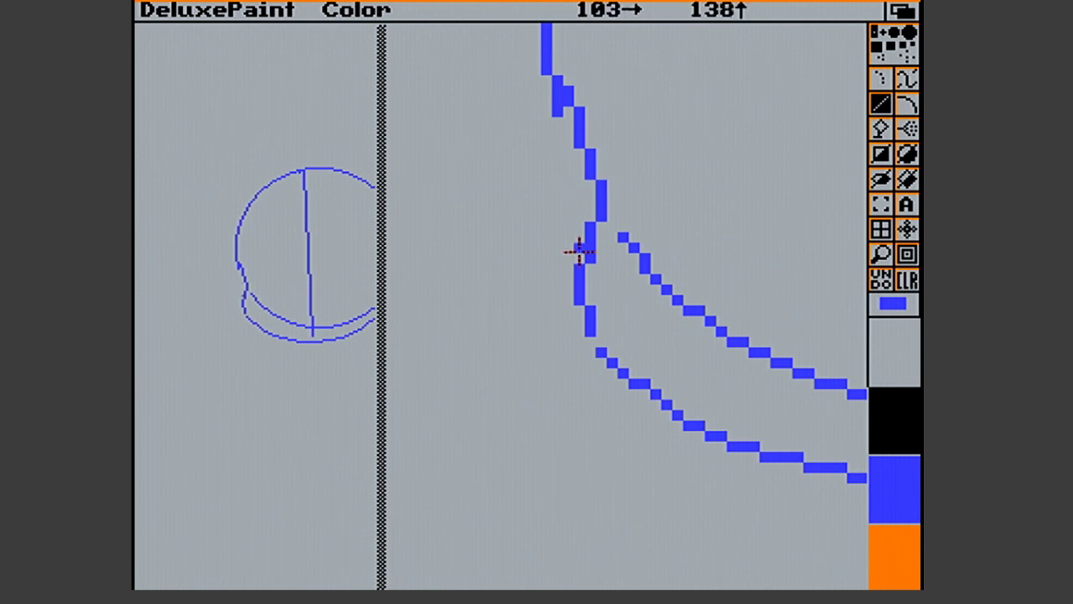
mouse_move(556, 58)
mouse_down()
mouse_move(559, 110)
mouse_move(562, 61)
mouse_up()
click(592, 289)
key(u)
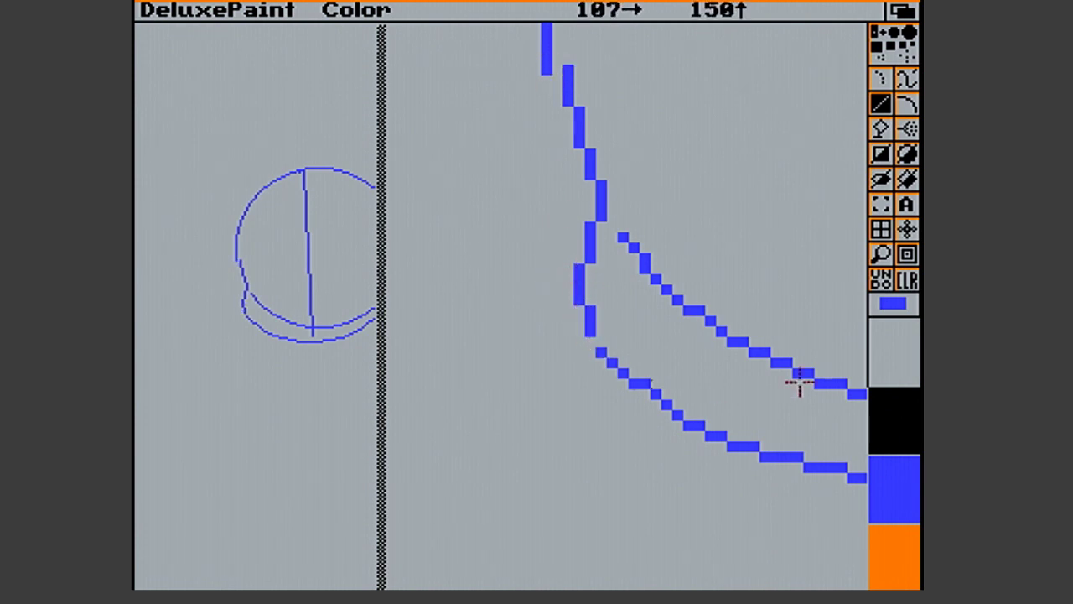
click(882, 255)
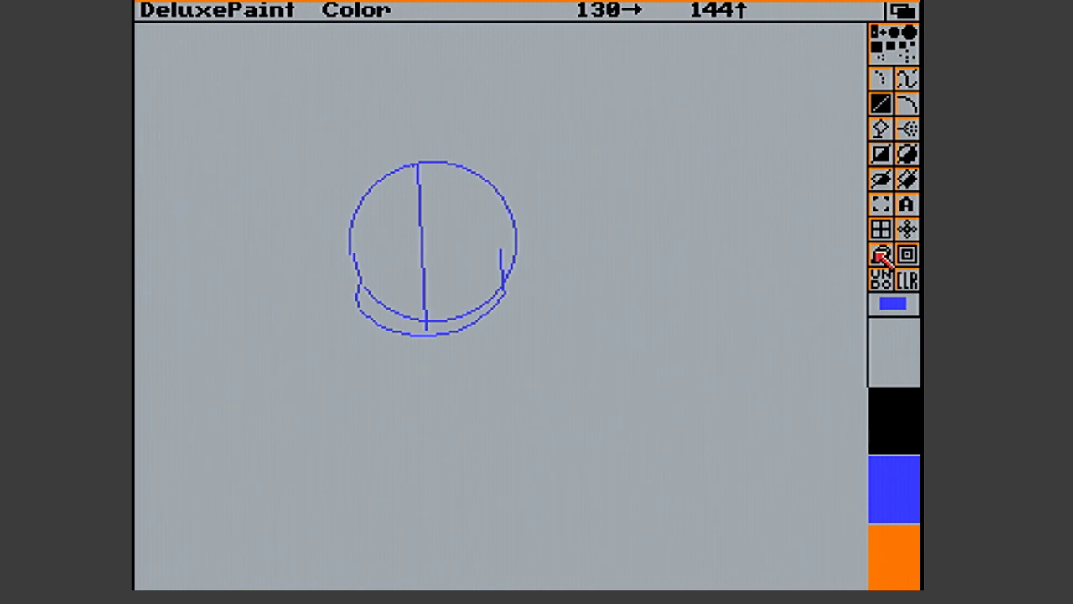
click(882, 255)
click(351, 326)
click(623, 362)
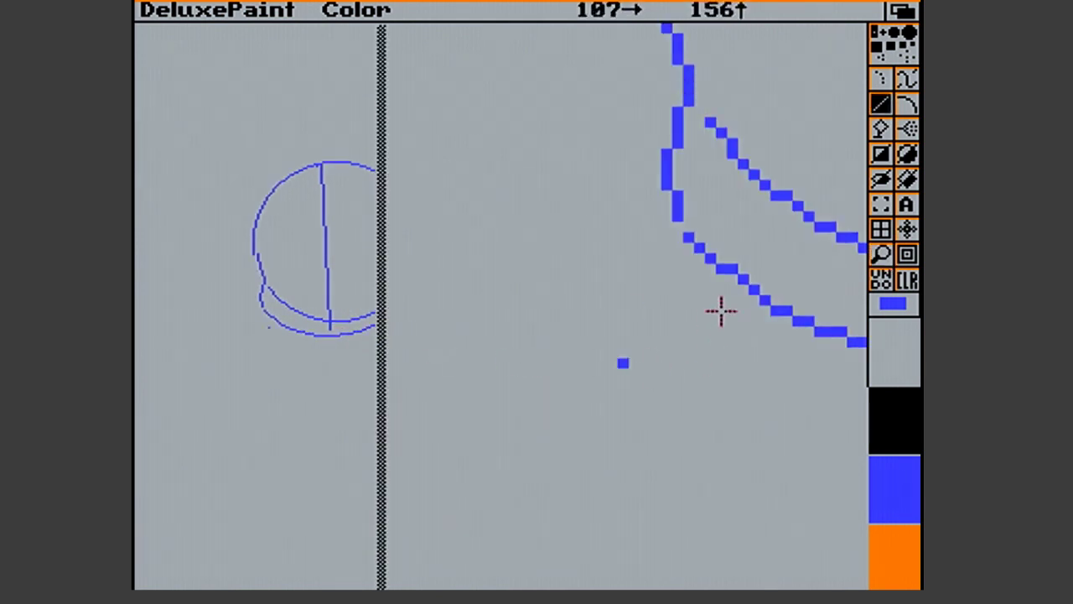
click(881, 255)
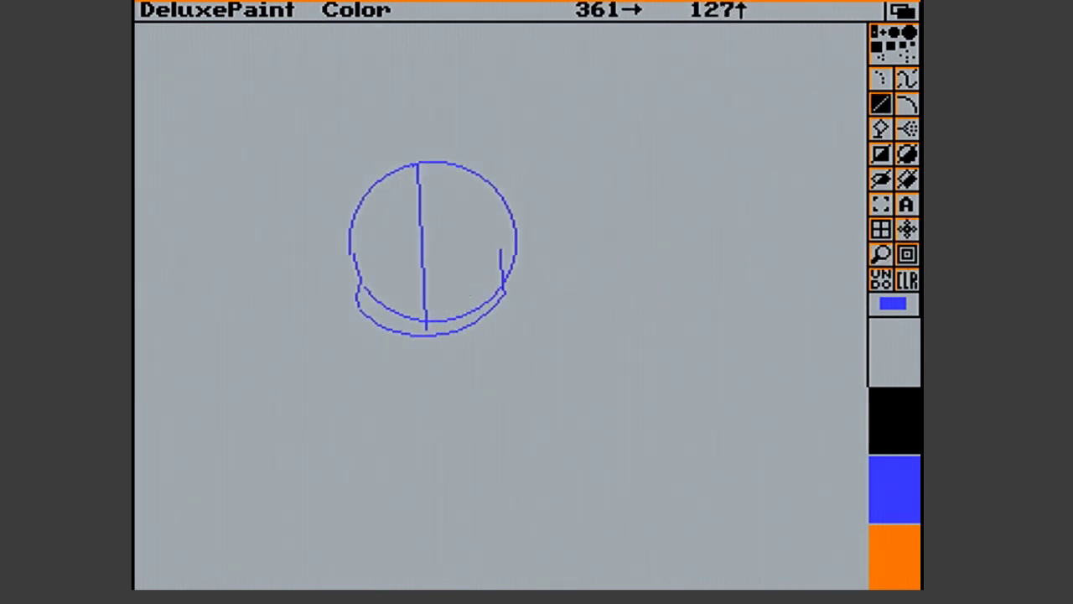
Erase the lower left jaw with a filled background rectangle, redraw it with straight line segments, and redraw the centre line slightly further left
click(880, 154)
drag(362, 314, 431, 352)
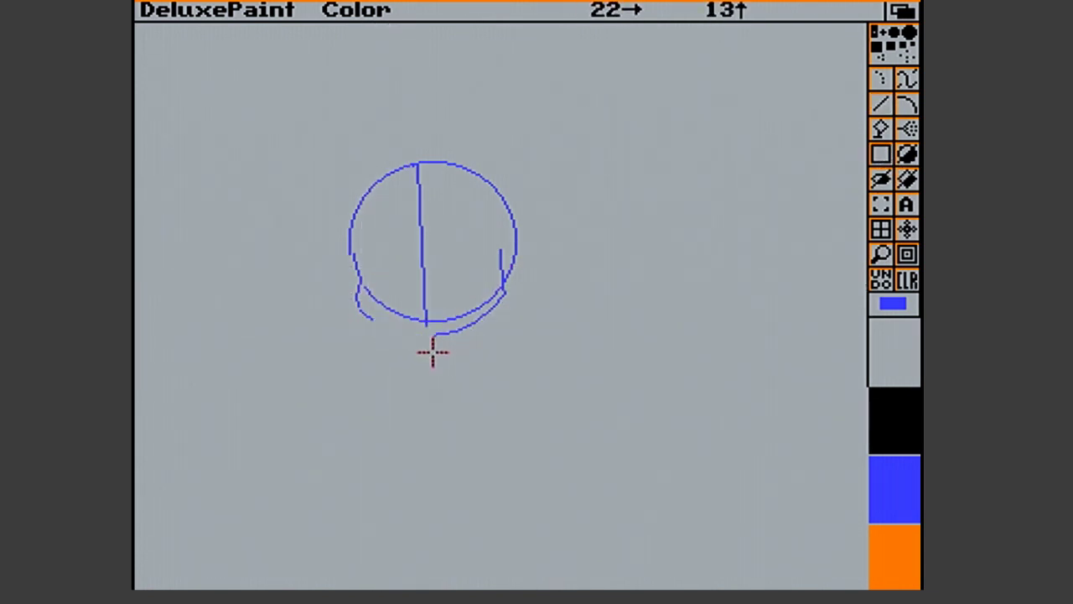
click(881, 104)
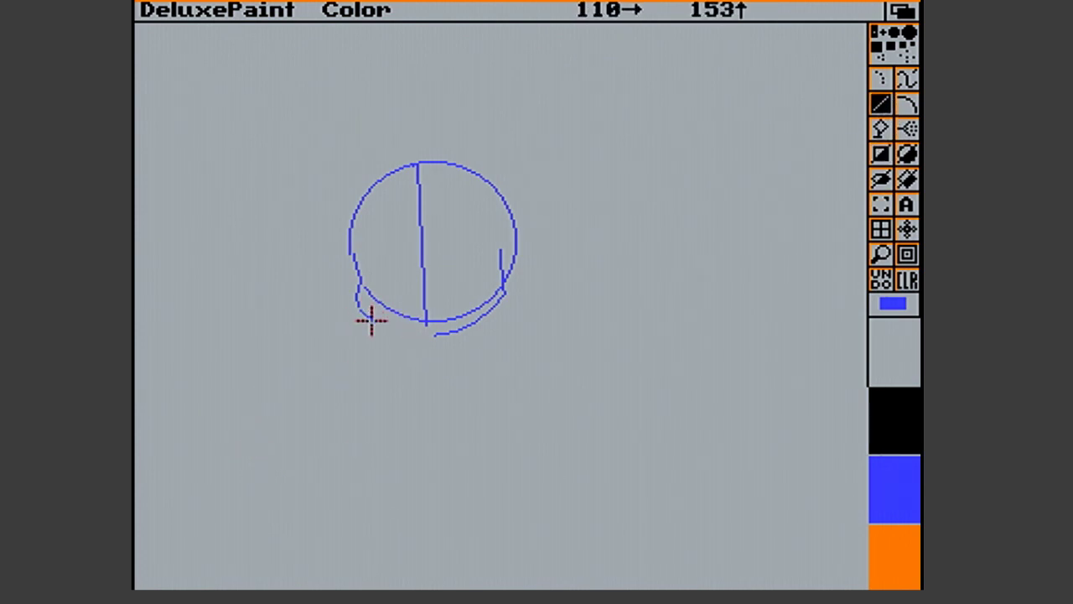
drag(371, 318, 425, 342)
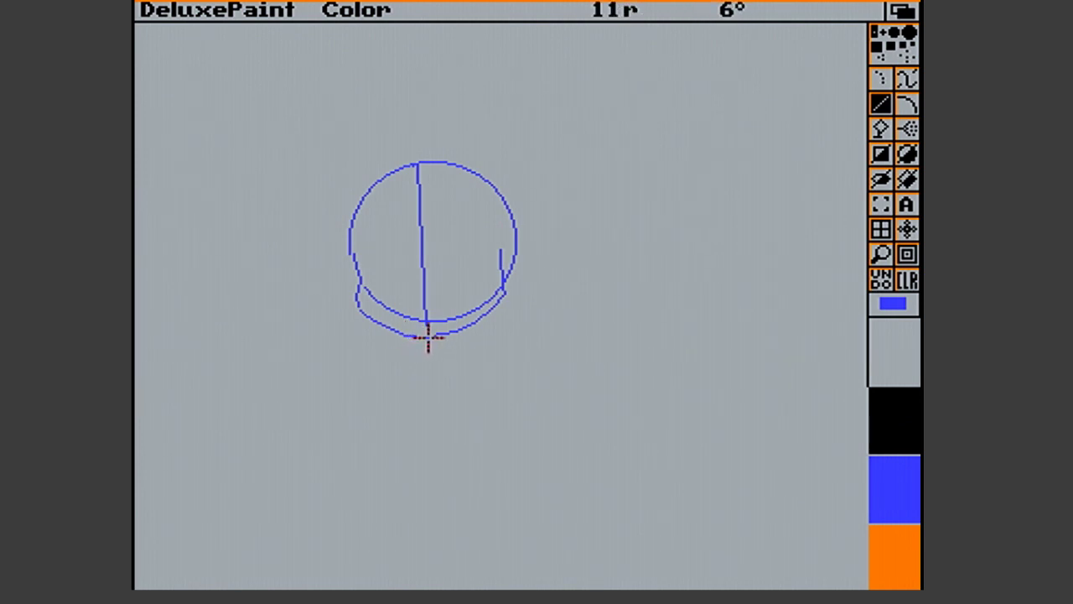
drag(431, 338, 456, 332)
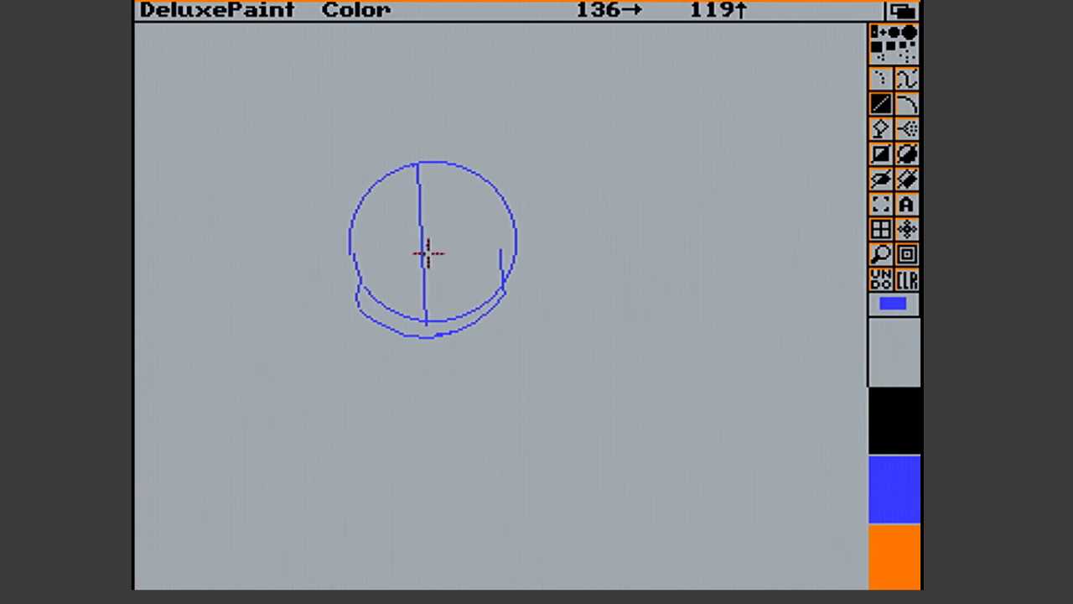
mouse_move(426, 326)
mouse_down()
mouse_move(420, 156)
mouse_move(410, 295)
mouse_move(419, 337)
mouse_up()
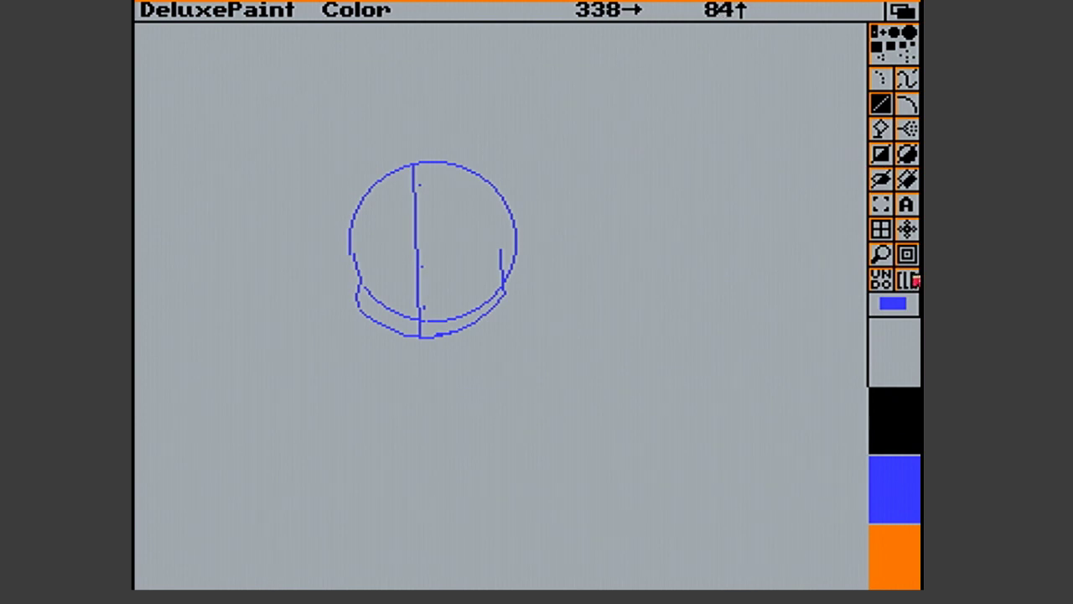
Pick up the left cheek area as a brush, stamp it slightly higher, and reconnect the jaw corner with blue lines in Color mode
click(880, 204)
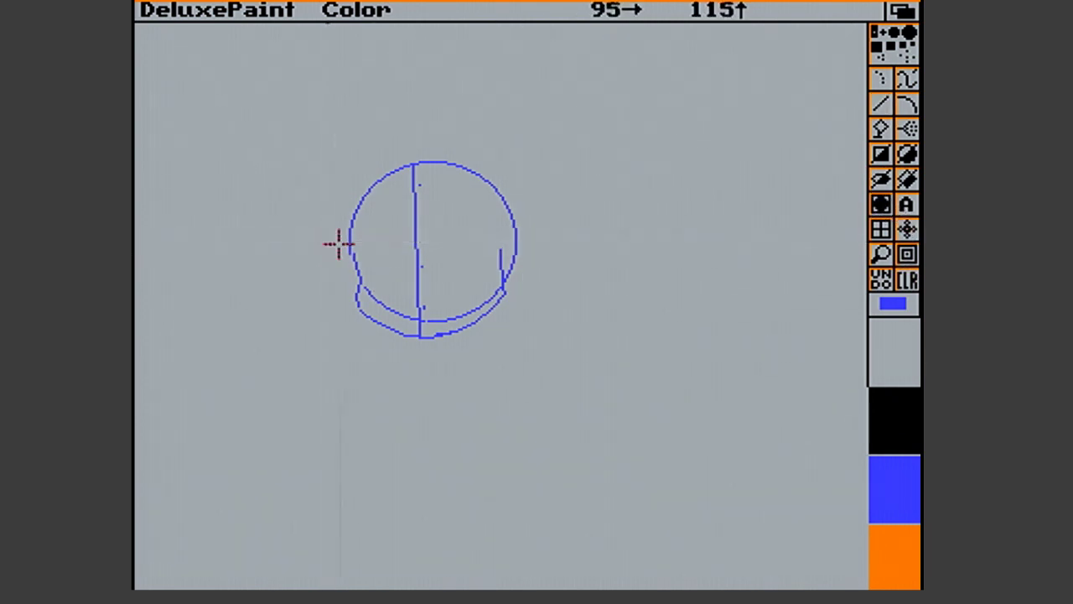
drag(344, 253, 403, 307)
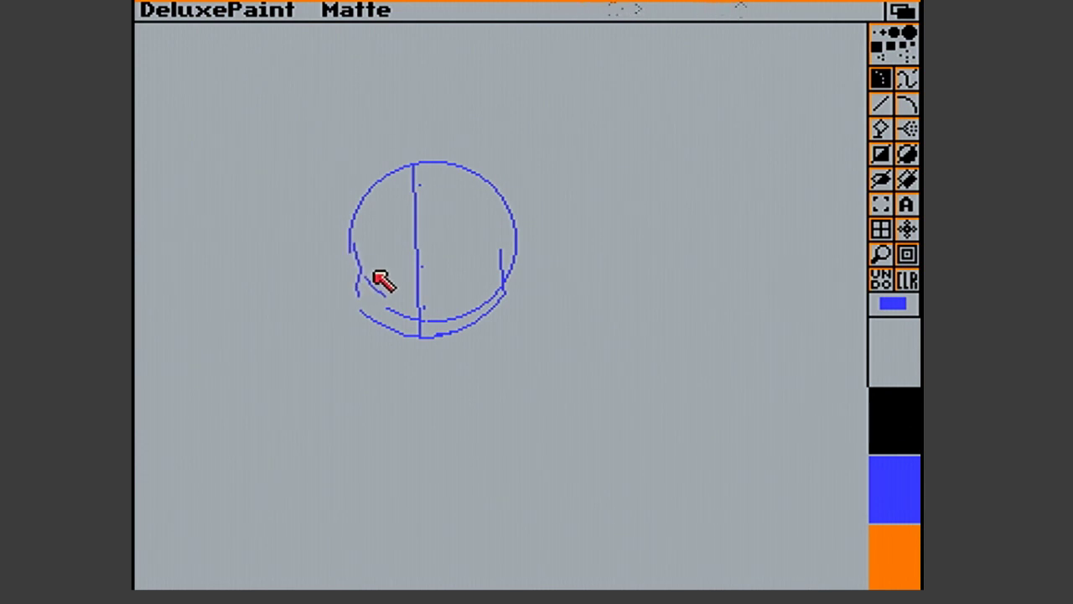
key(v)
key(F2)
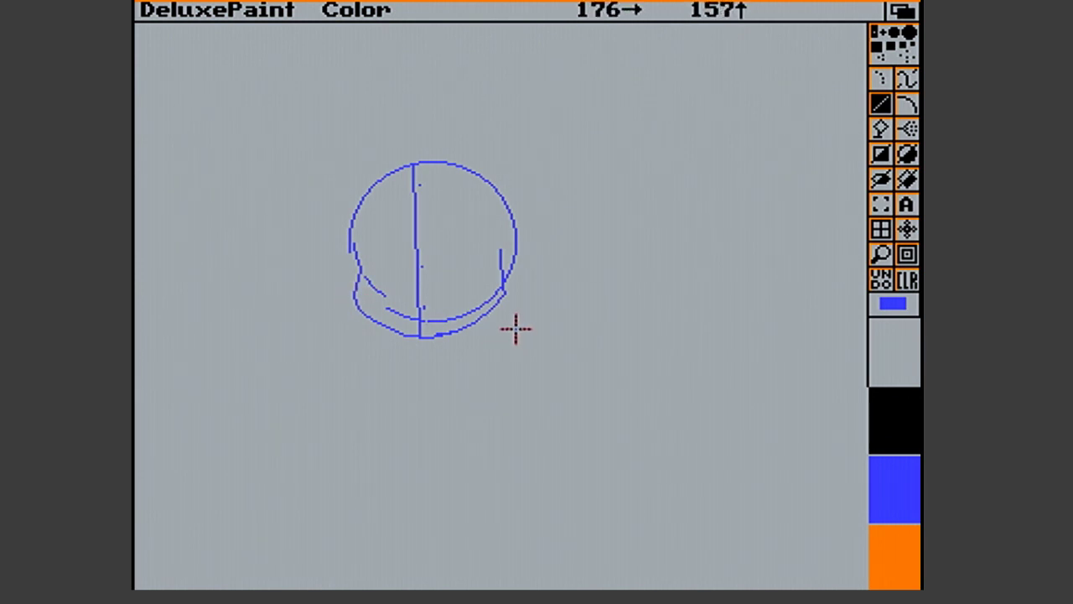
Erase the circle's left edge above the cheek and extend the cheek line up and outward to a brow point
drag(349, 251, 349, 201)
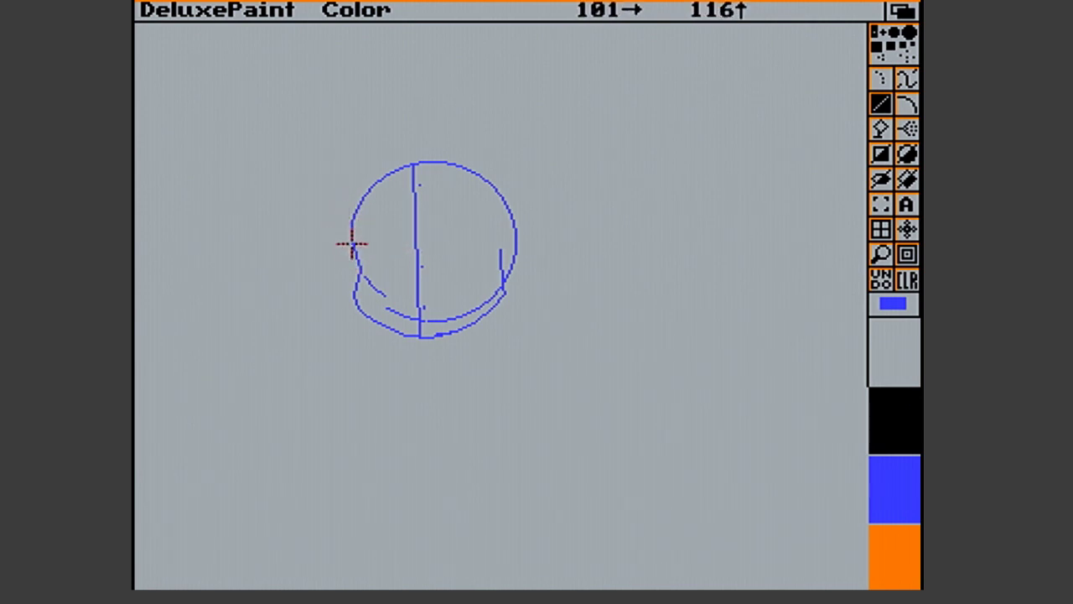
drag(351, 242, 347, 218)
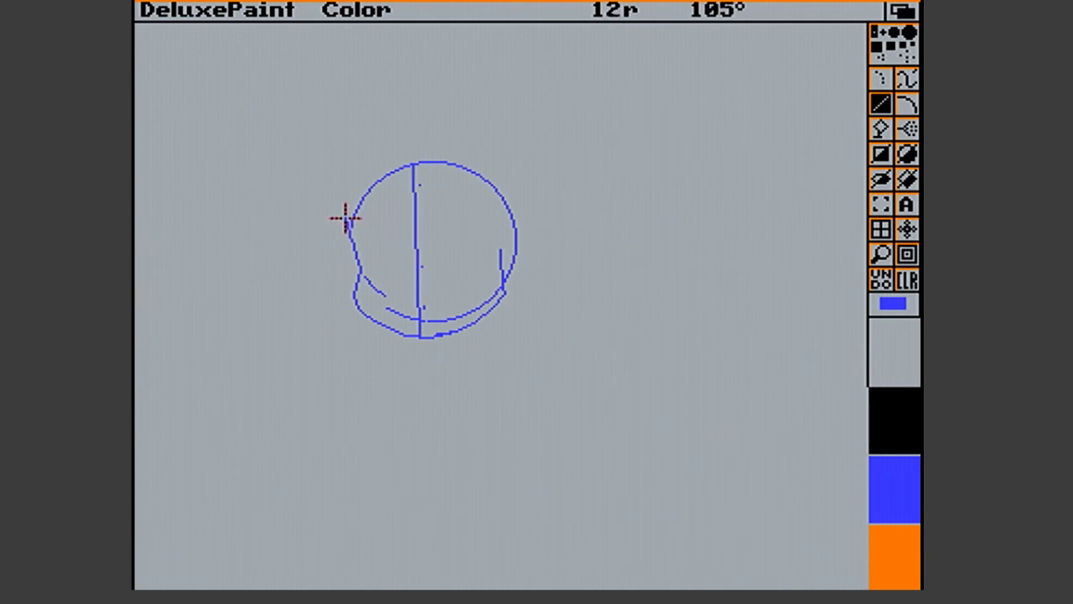
drag(347, 231, 347, 230)
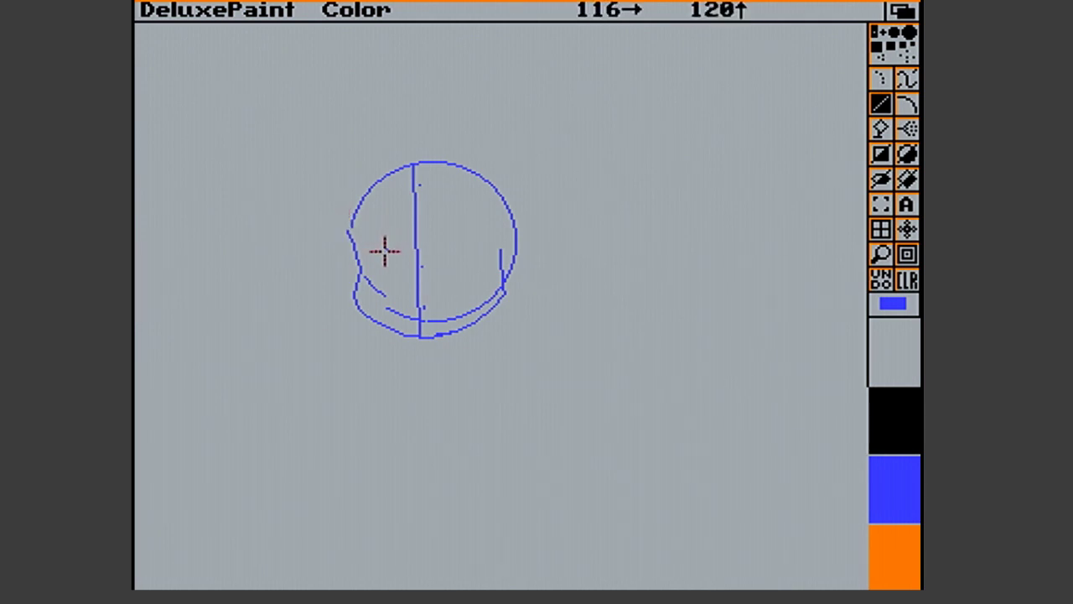
Draw a straight horizontal brow line across the head from the left brow point to just inside the circle's right edge
click(880, 254)
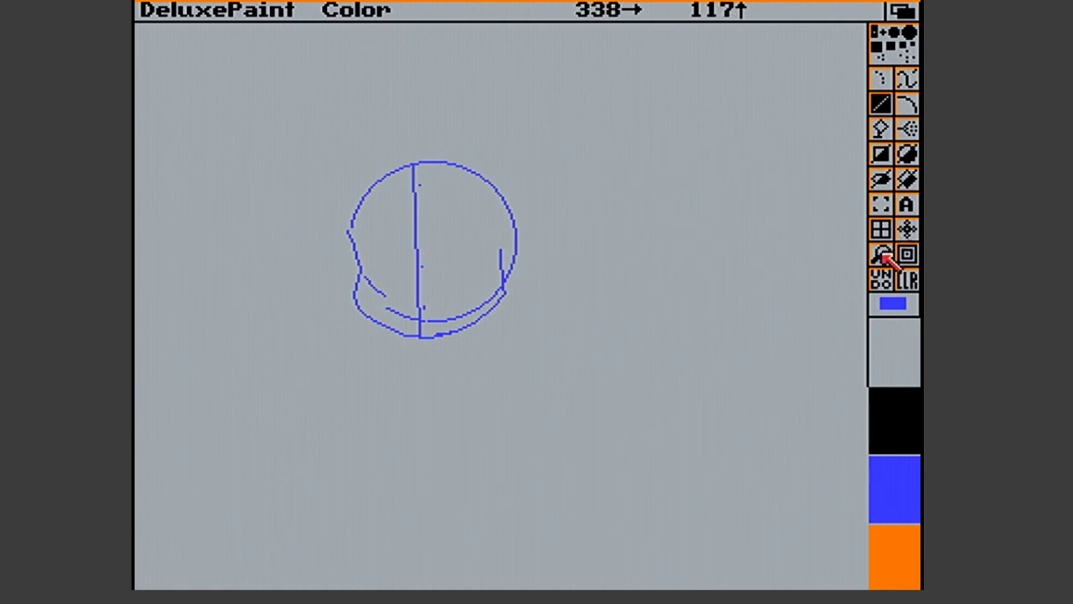
click(367, 247)
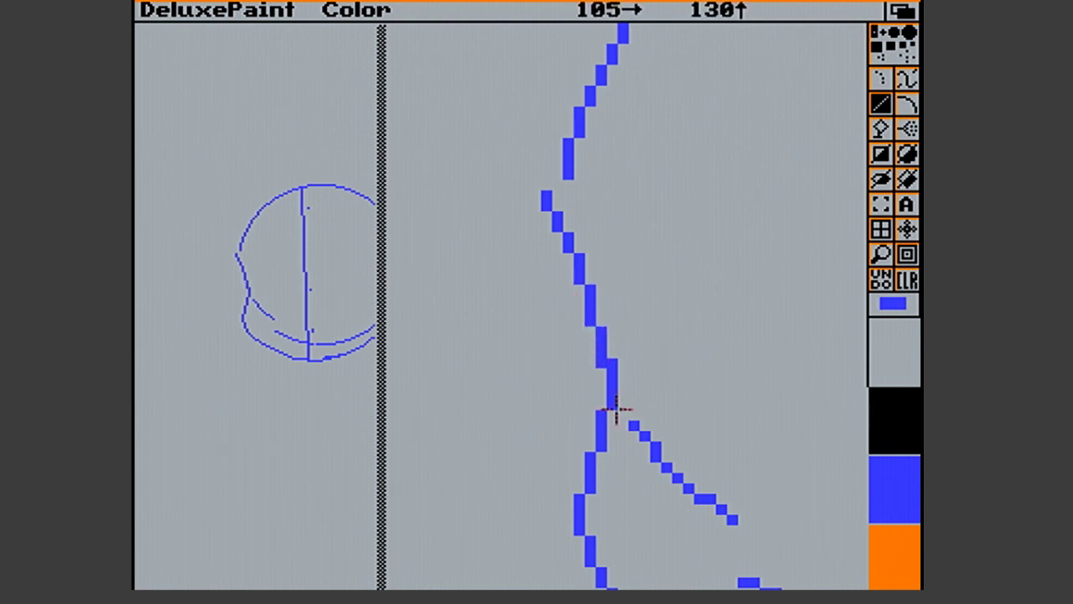
click(612, 206)
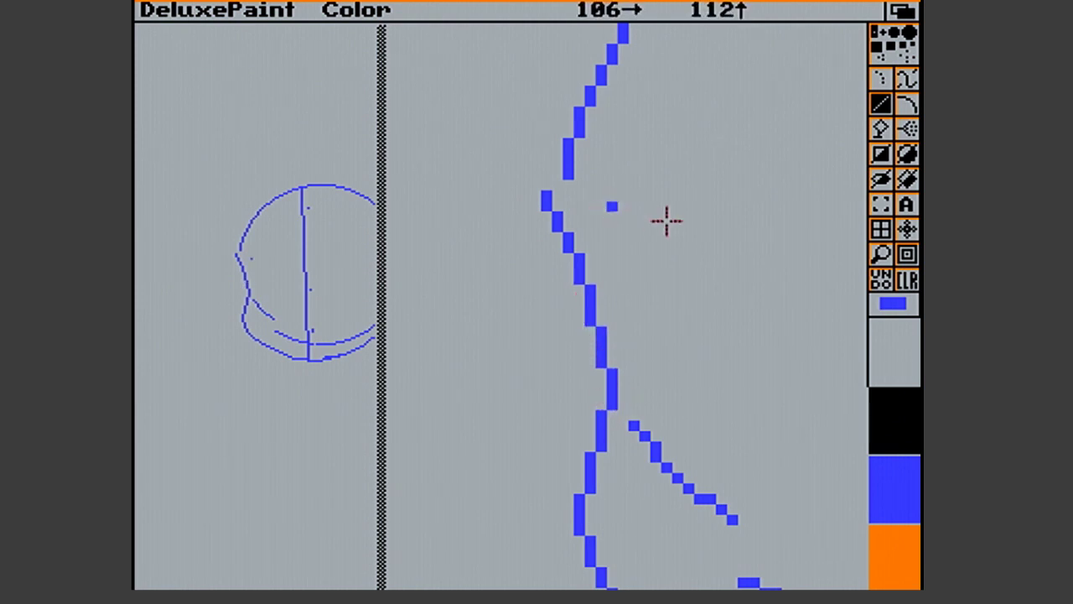
click(883, 256)
click(525, 254)
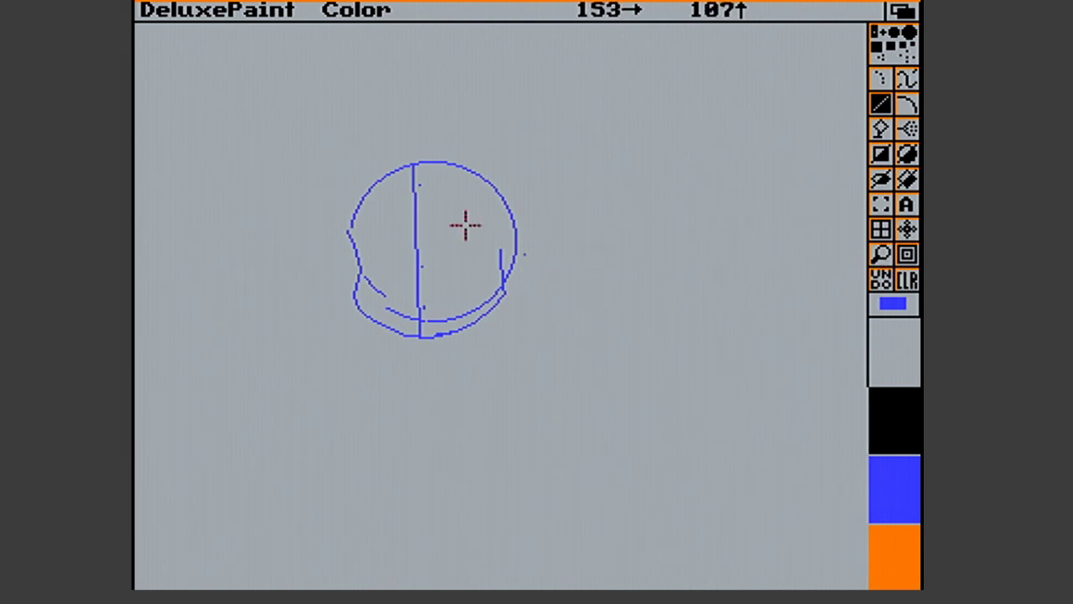
drag(350, 231, 501, 231)
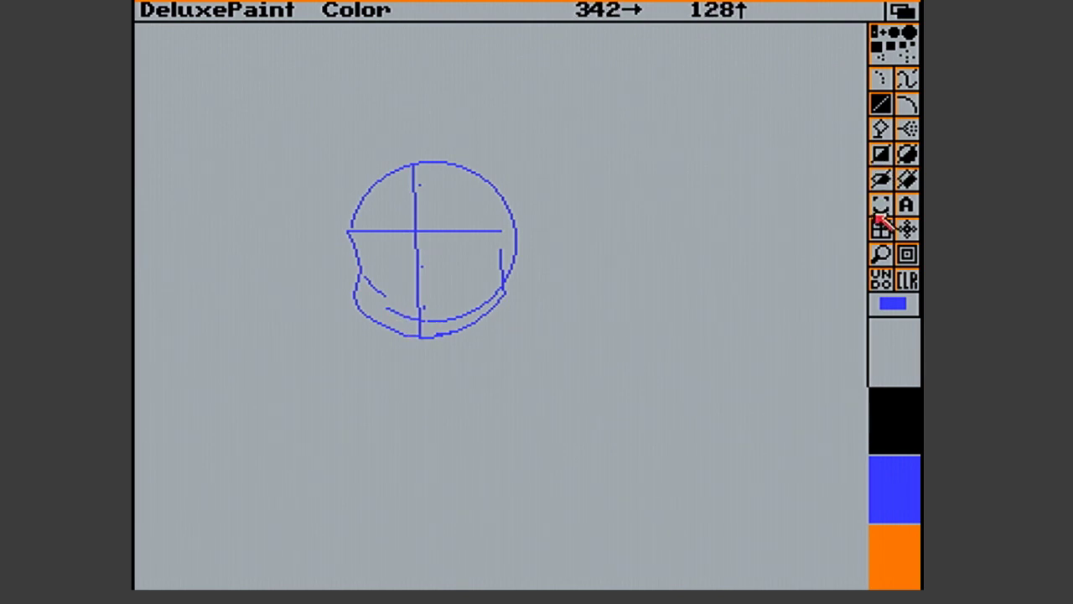
Pick up the lower face and jaw as a brush and stamp it slightly higher and further right
click(881, 205)
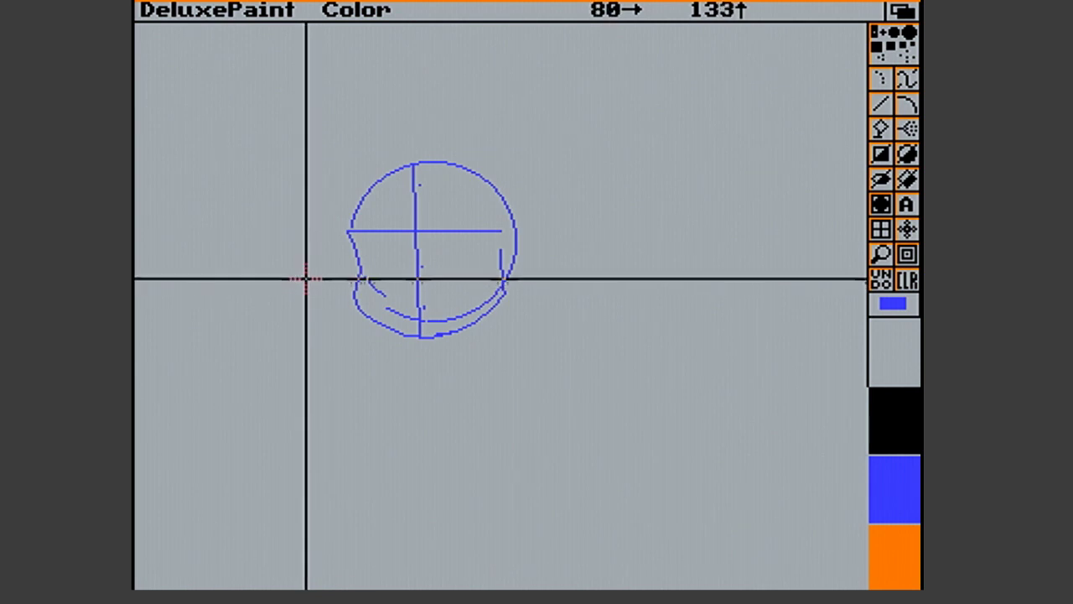
mouse_move(303, 277)
mouse_down()
mouse_move(580, 335)
mouse_move(585, 361)
mouse_up()
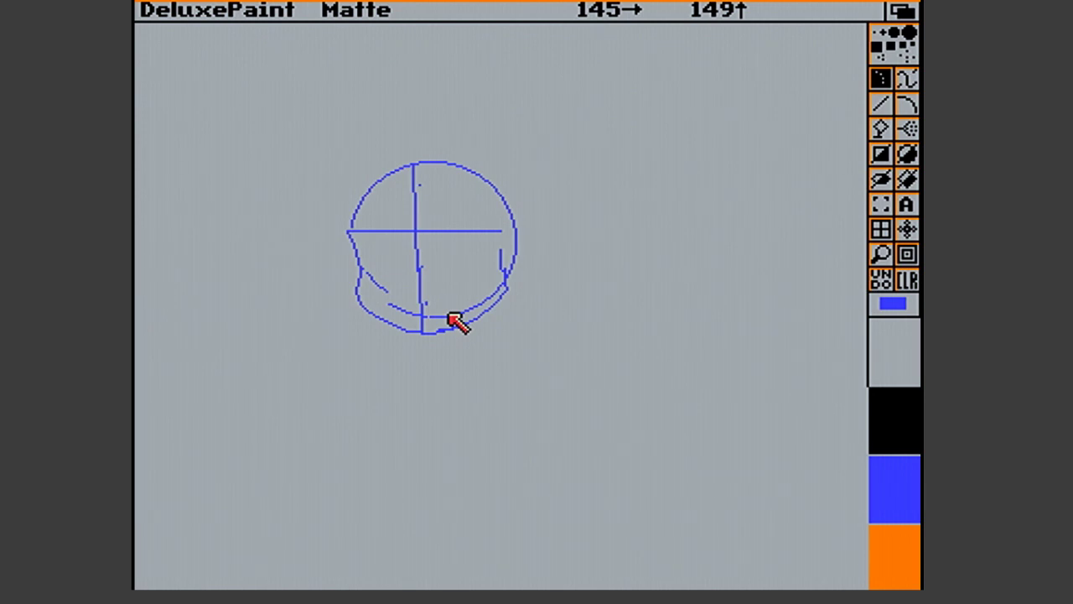
click(450, 317)
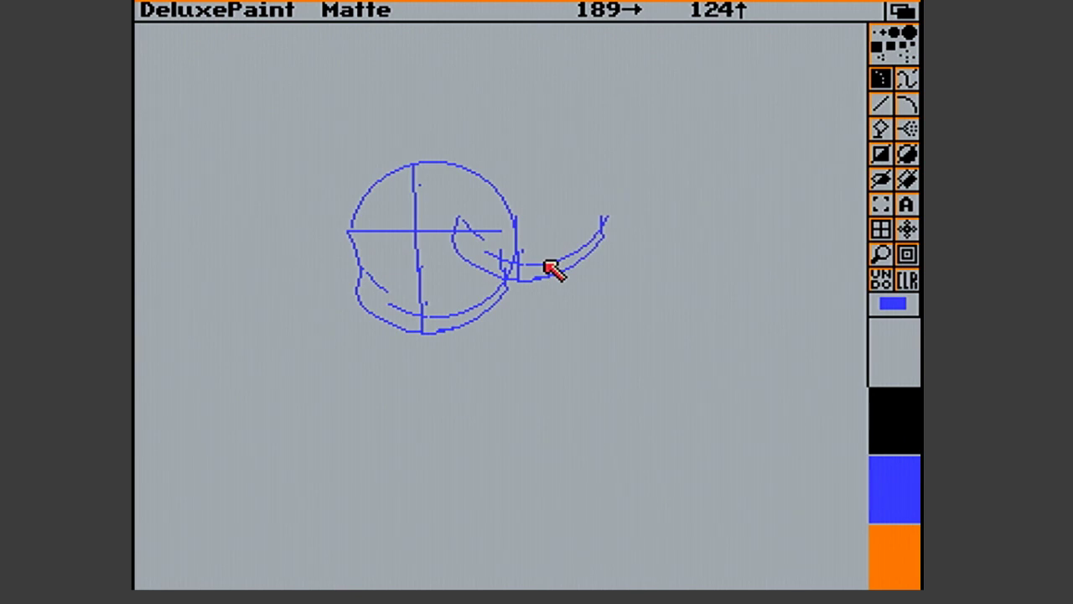
click(880, 105)
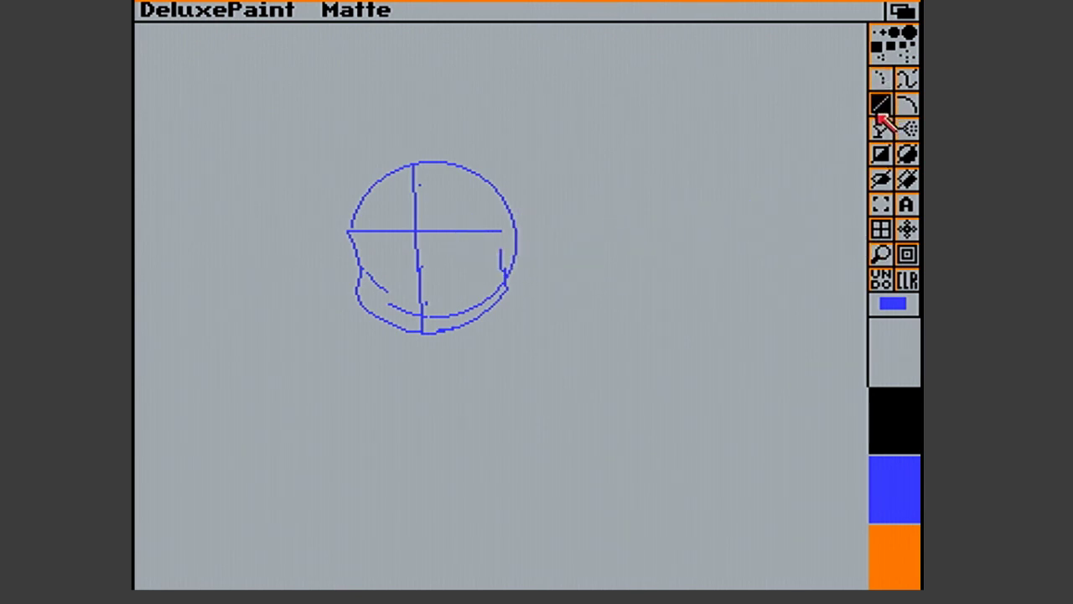
Erase the overlapping pixels at the right jaw corner and rejoin the short right cheek line to the jaw
click(887, 262)
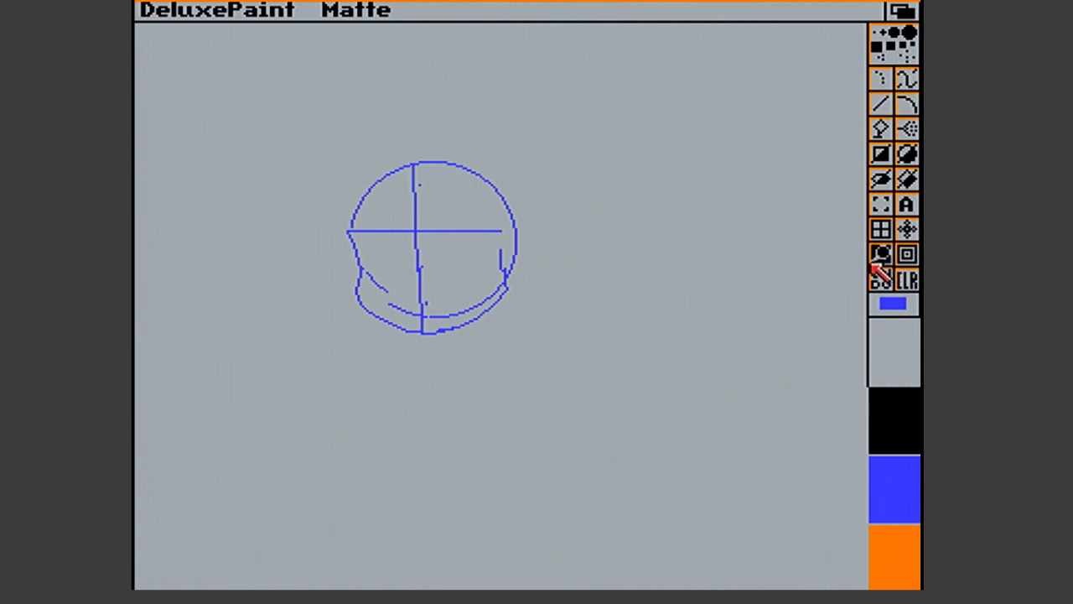
click(509, 297)
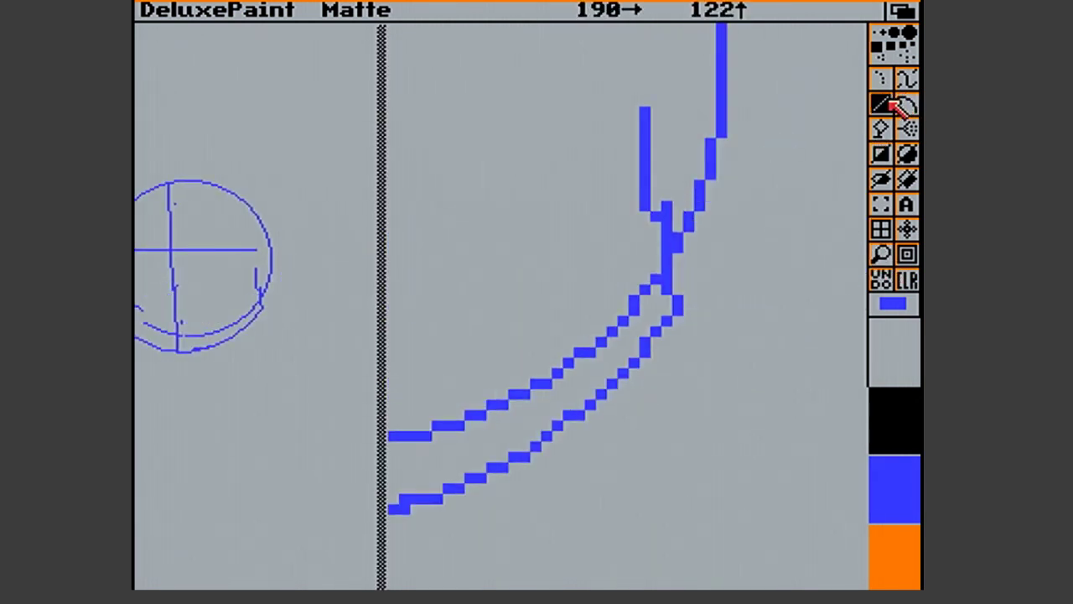
click(887, 101)
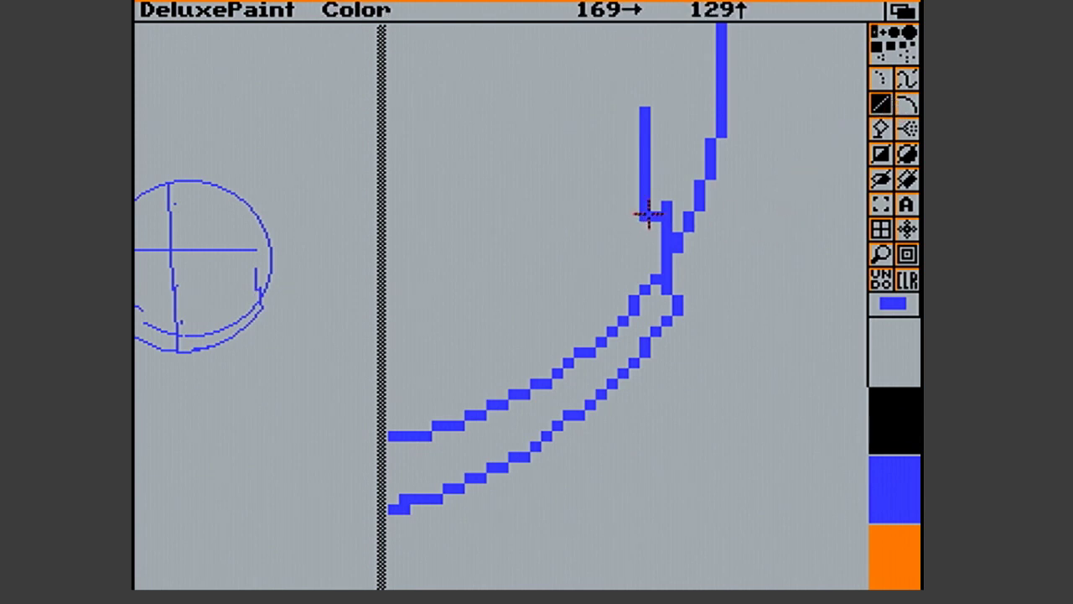
drag(668, 207, 665, 248)
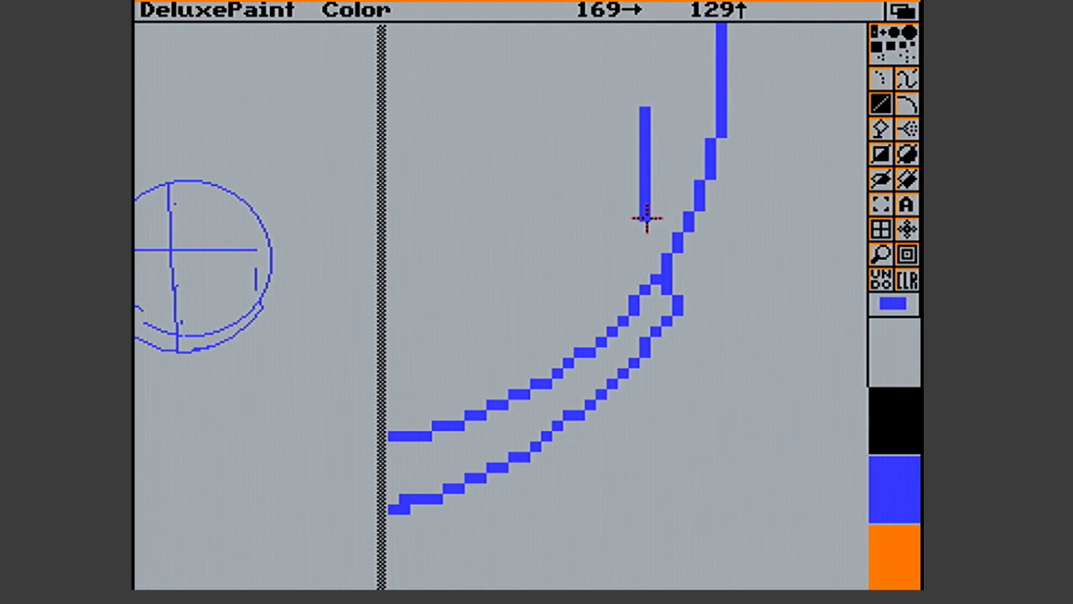
mouse_move(645, 207)
mouse_down()
mouse_move(651, 259)
mouse_move(680, 307)
mouse_move(650, 241)
mouse_move(677, 240)
mouse_move(679, 227)
mouse_move(642, 210)
mouse_move(646, 201)
mouse_up()
click(688, 133)
click(887, 258)
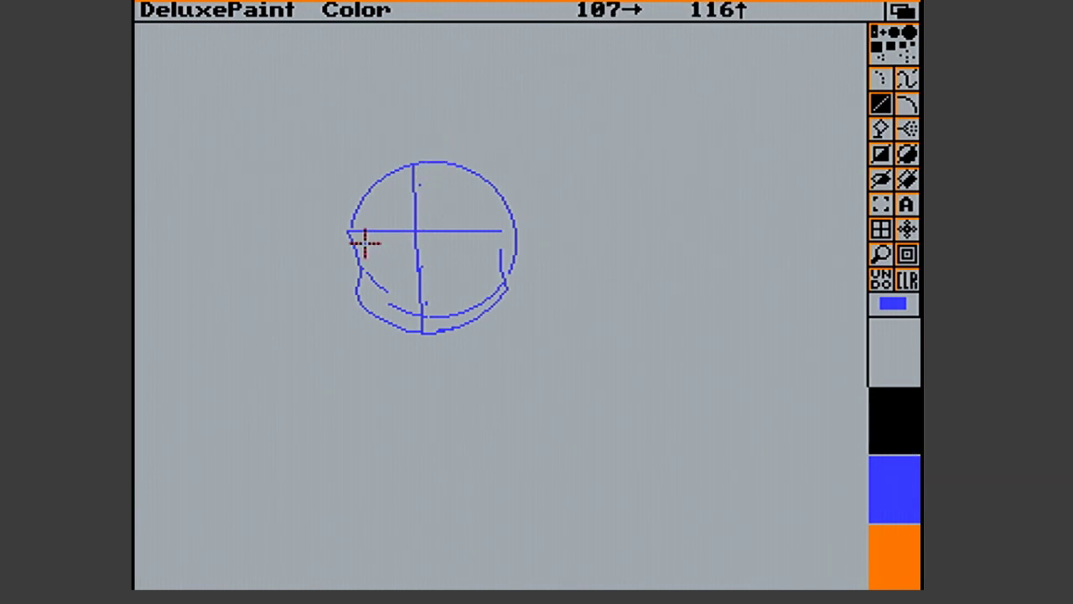
Draw the left eye's upper lid as a blue arc of short straight segments just beneath the brow line
drag(365, 243, 392, 236)
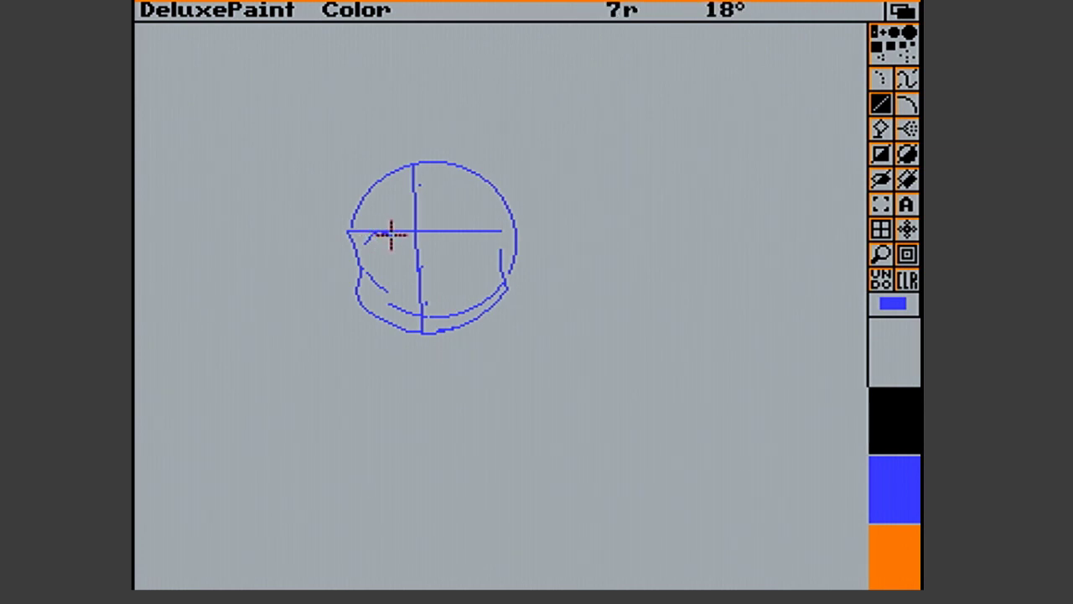
drag(388, 236, 400, 244)
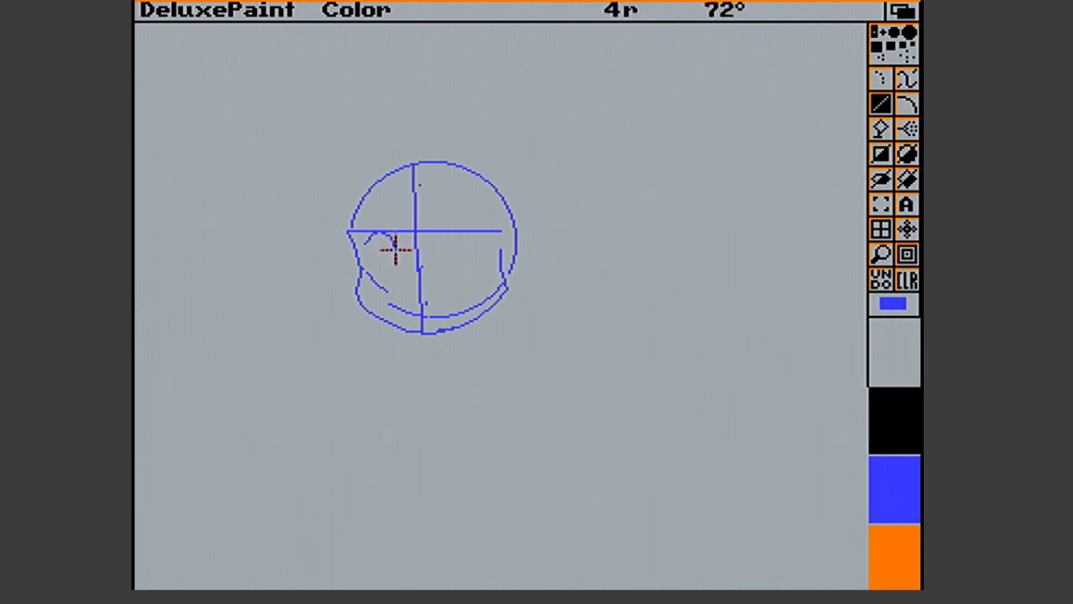
drag(395, 251, 395, 252)
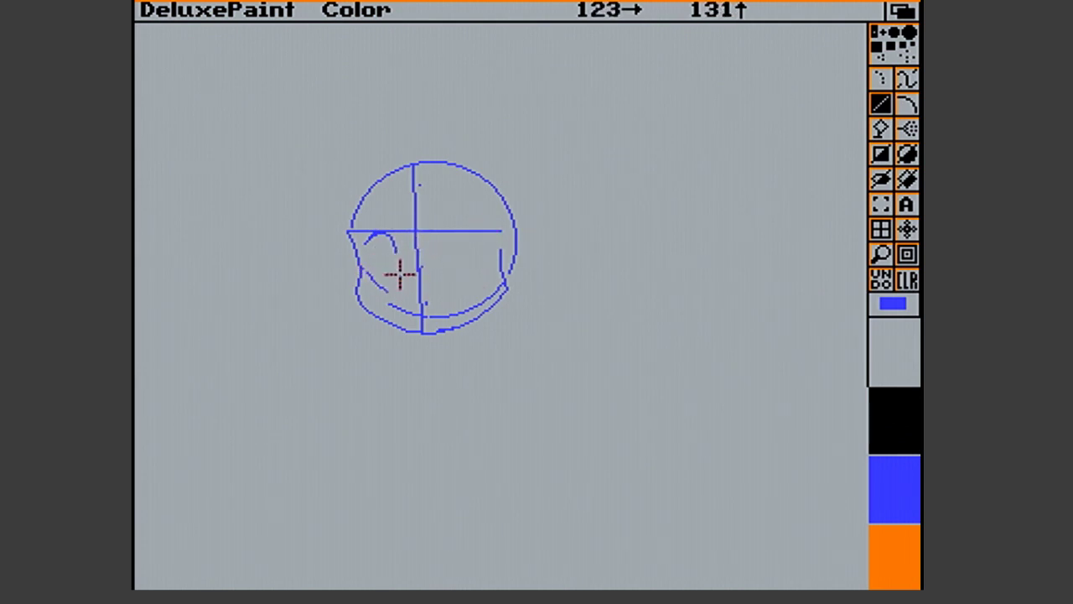
Draw a short, slightly wavy lower lid beneath the left eye's arc, magnified, and start erasing the old circle curve
click(881, 255)
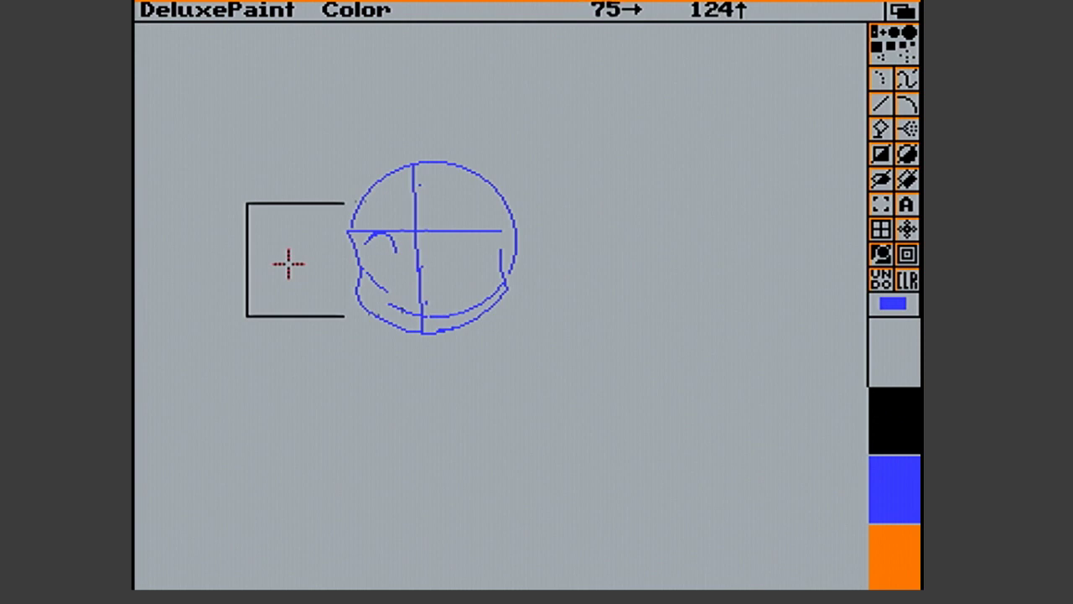
click(350, 263)
drag(783, 375, 700, 373)
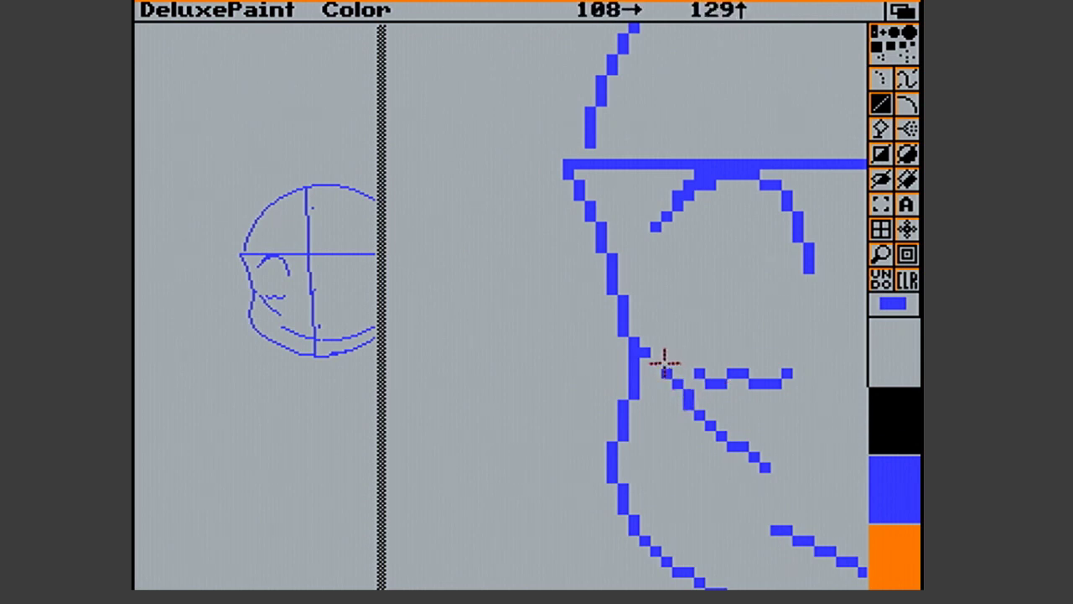
drag(631, 361, 689, 367)
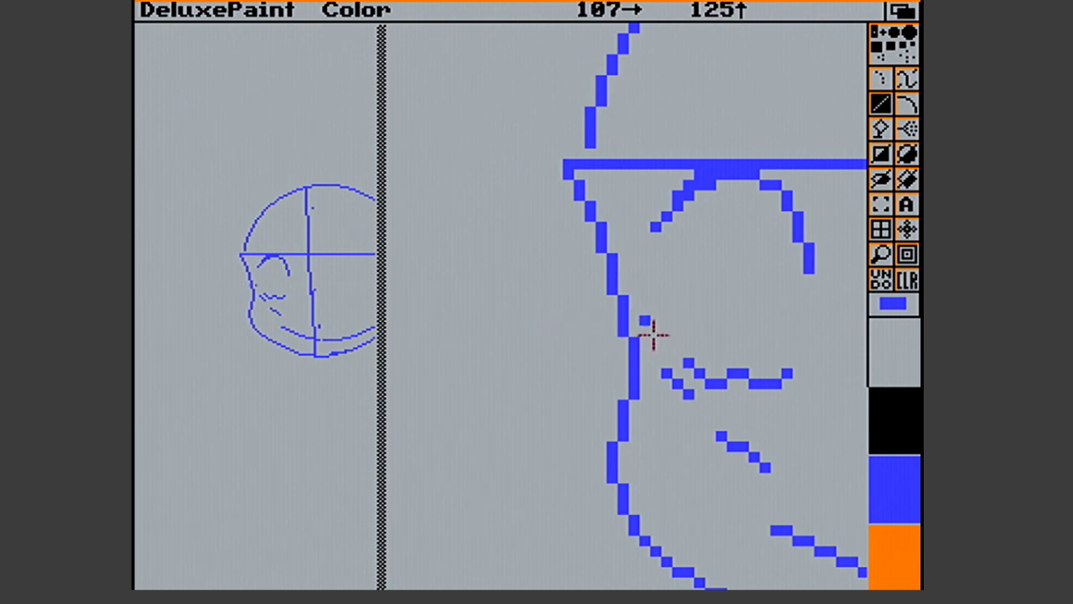
Erase the rest of the old circle curve below the left eye and thicken the upper lid's outer end
drag(664, 373, 707, 414)
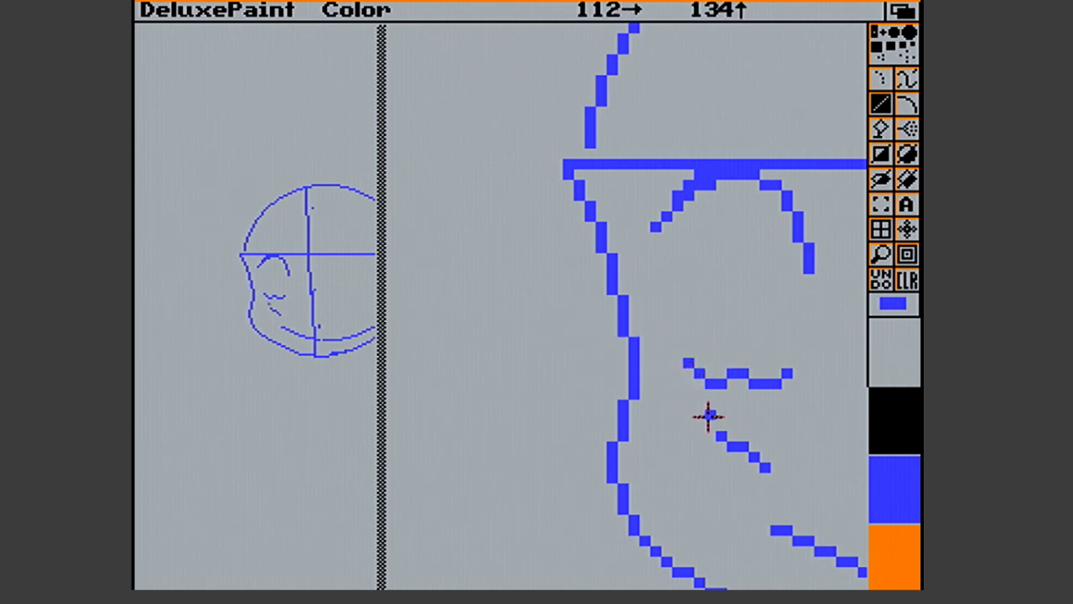
drag(654, 196, 666, 211)
click(710, 352)
key(u)
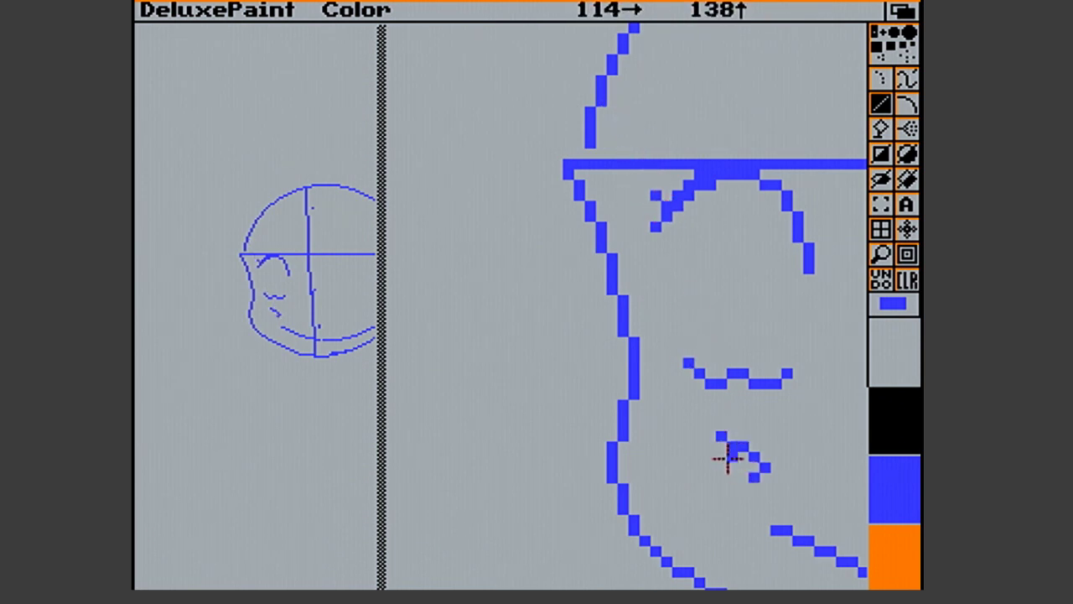
mouse_move(737, 443)
mouse_down()
mouse_move(779, 455)
mouse_move(771, 474)
mouse_move(719, 436)
mouse_up()
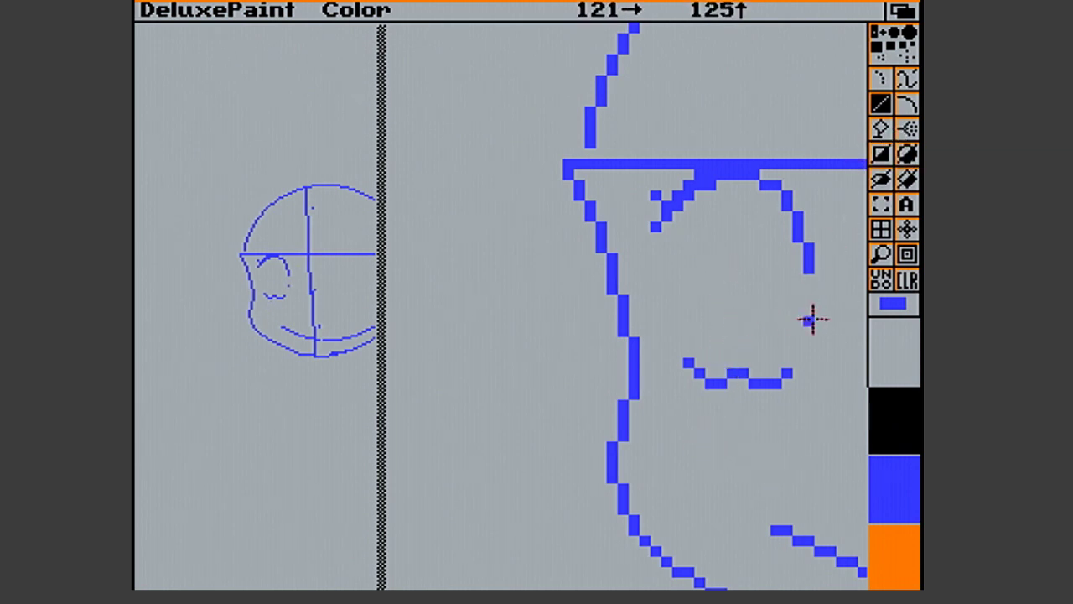
Draw a narrow oval pupil inside the left eye, pick it up as a brush and stamp it slightly higher
drag(765, 298, 766, 334)
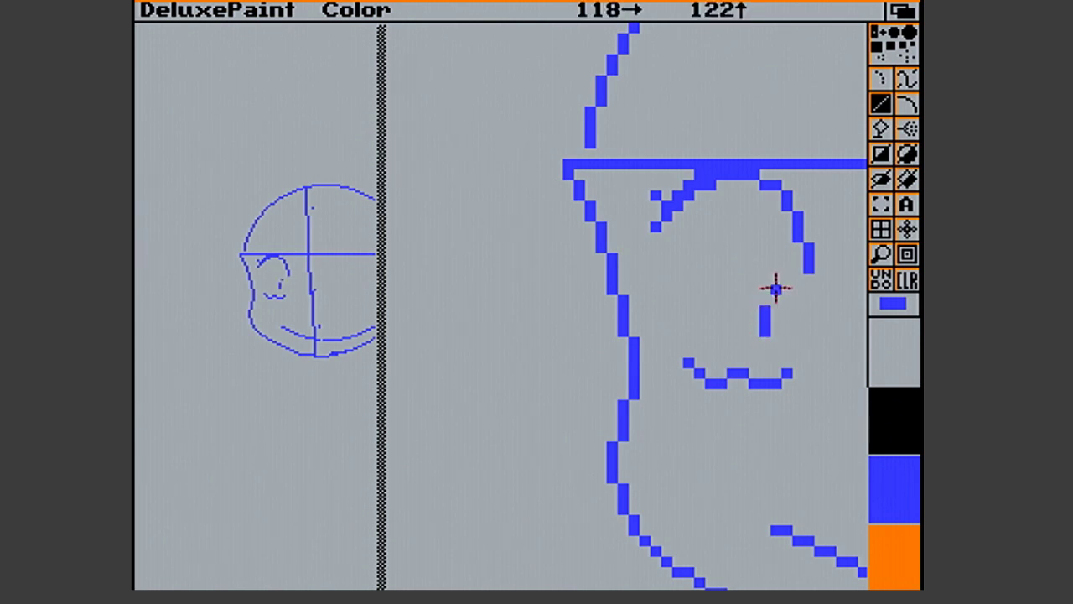
drag(778, 305, 786, 334)
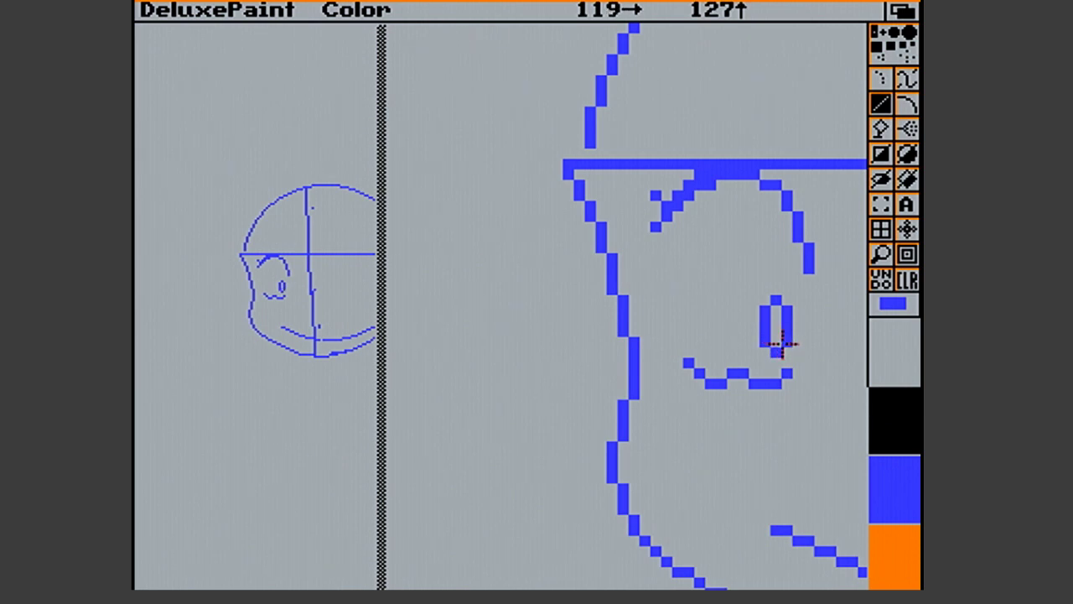
click(881, 204)
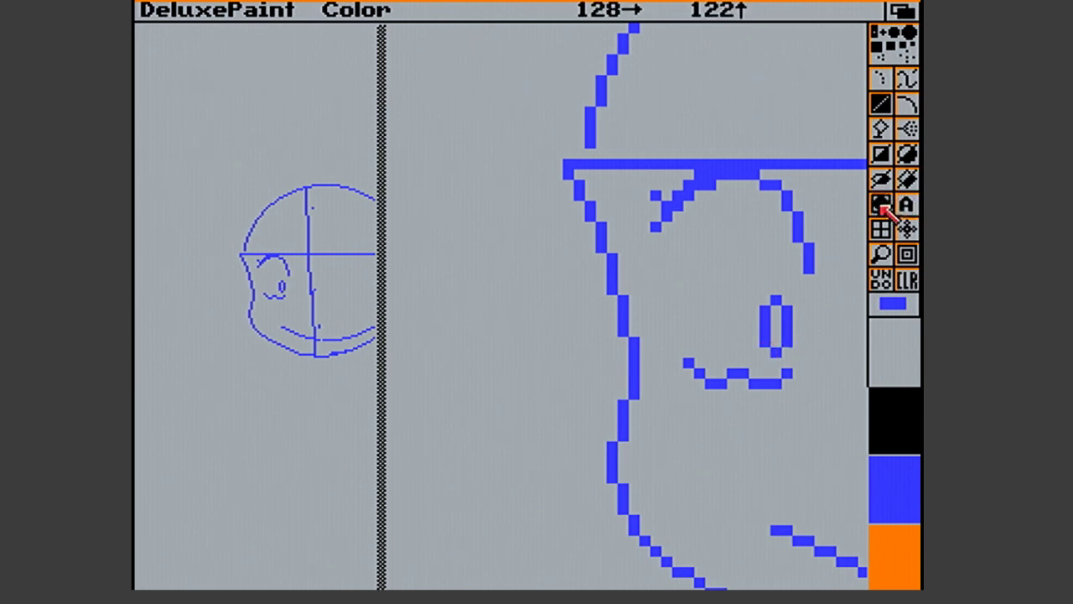
drag(763, 300, 788, 353)
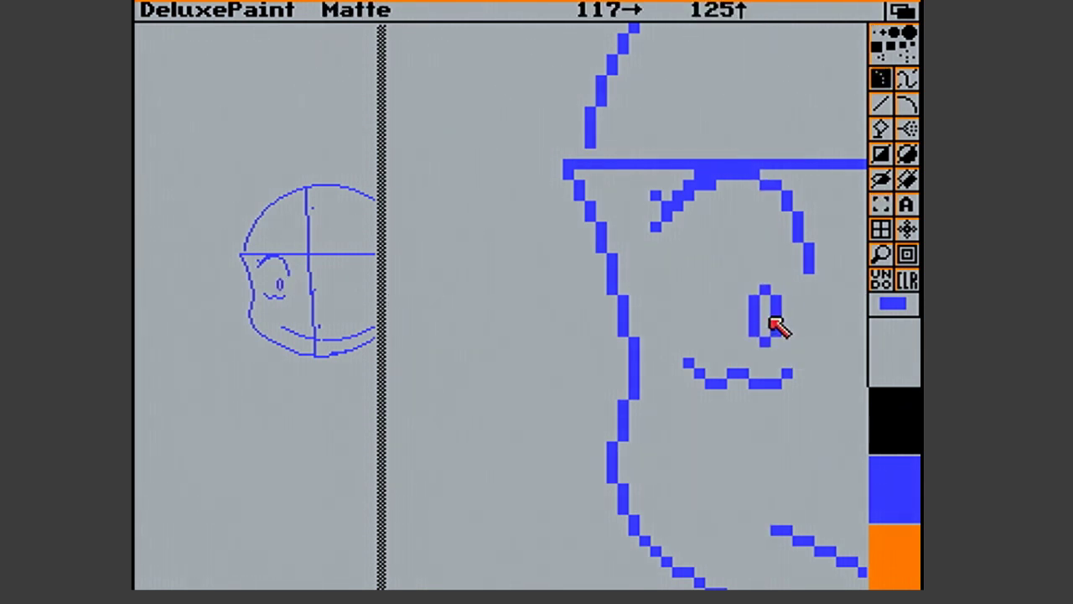
click(779, 325)
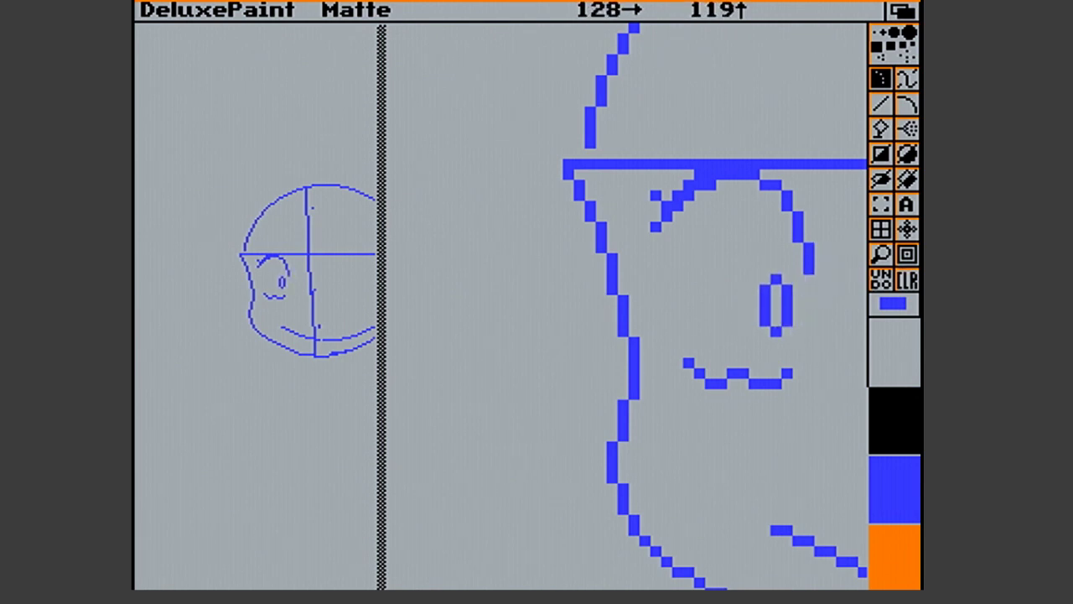
click(884, 259)
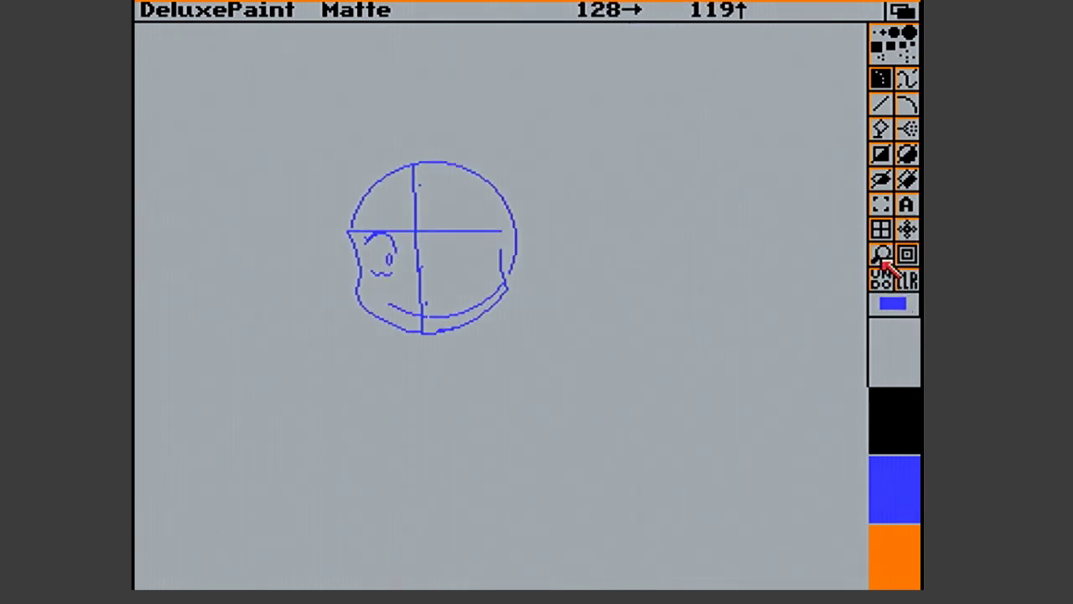
Thicken the left eye's upper lid and extend its lower lid towards the face's centre line with short one-pixel blue lines
click(881, 104)
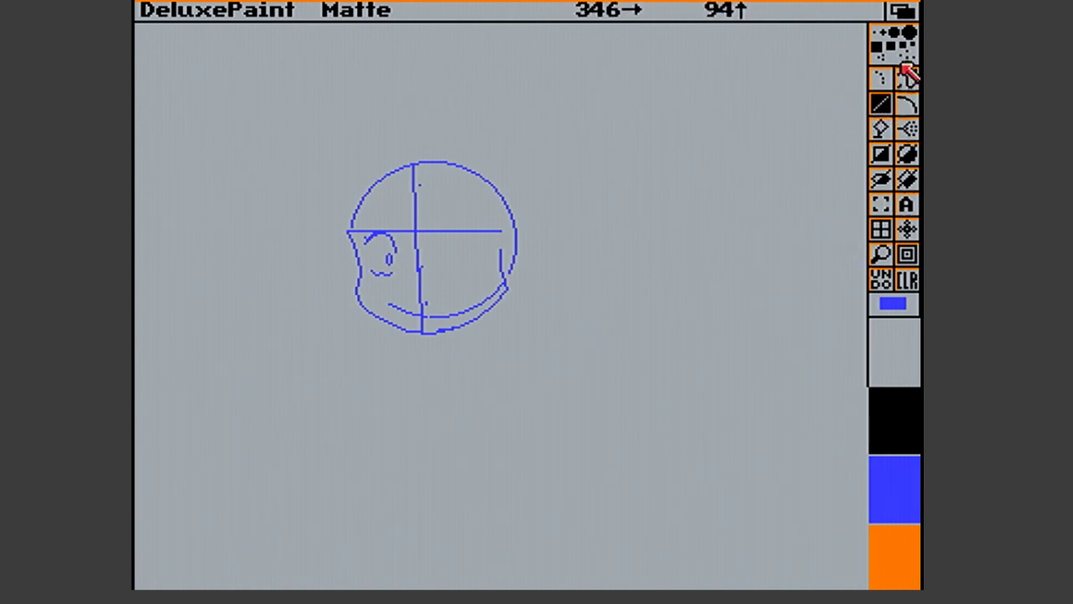
click(876, 34)
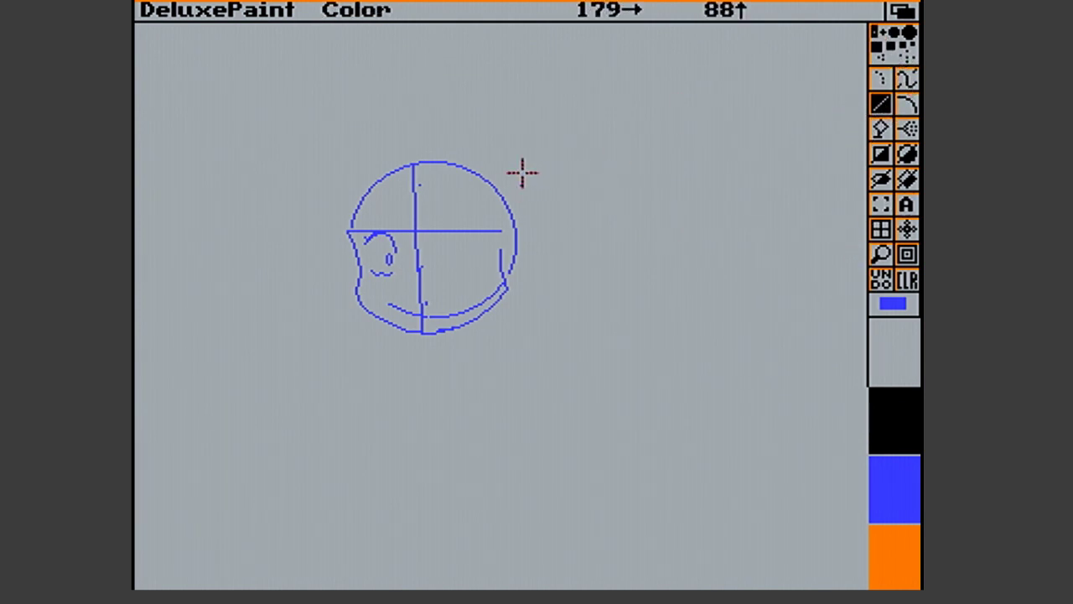
drag(387, 233, 397, 249)
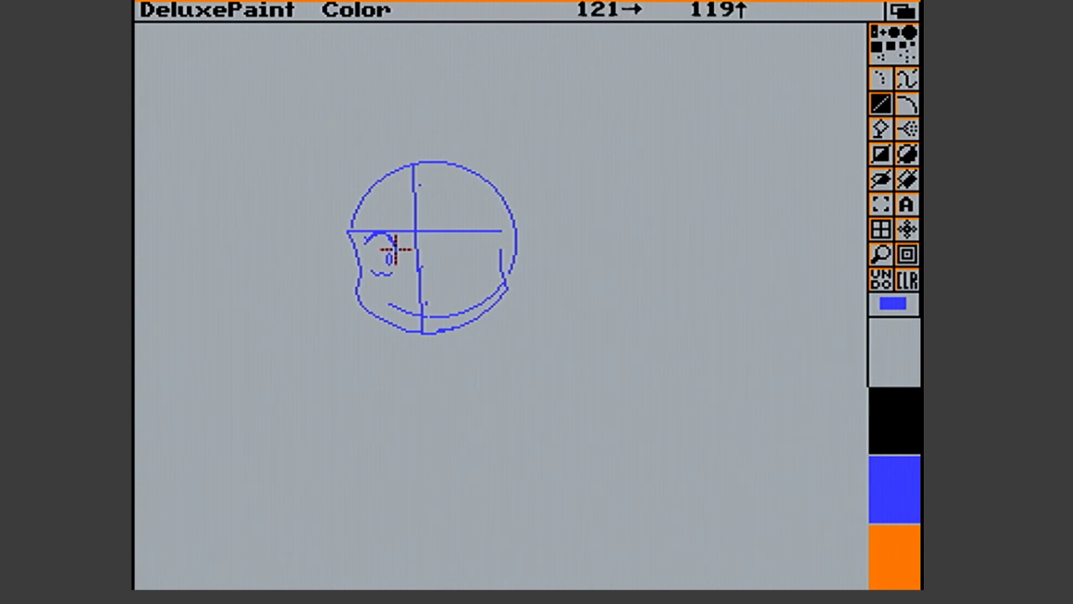
drag(387, 233, 385, 235)
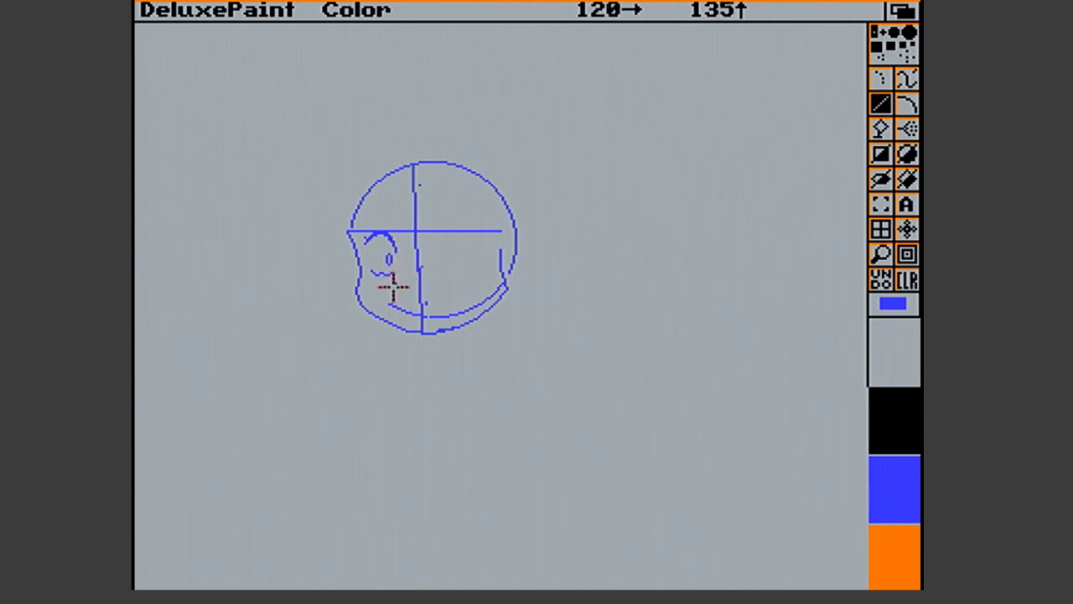
drag(395, 273, 401, 274)
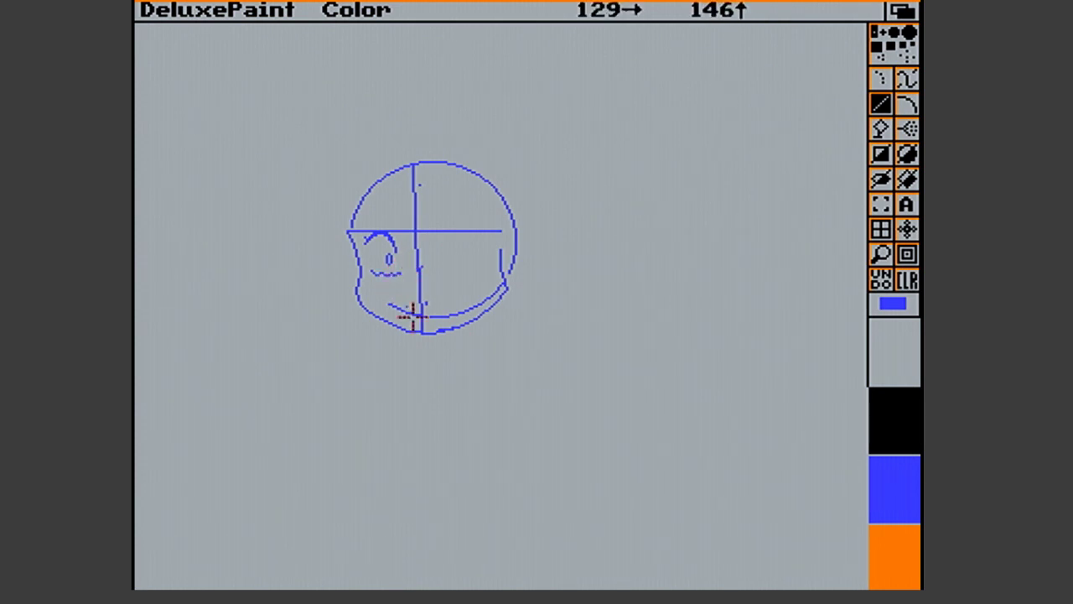
Draw a small nose with a rounded nostril below the left eye's inner corner, magnified, and trim the lower lid's inner end
click(882, 256)
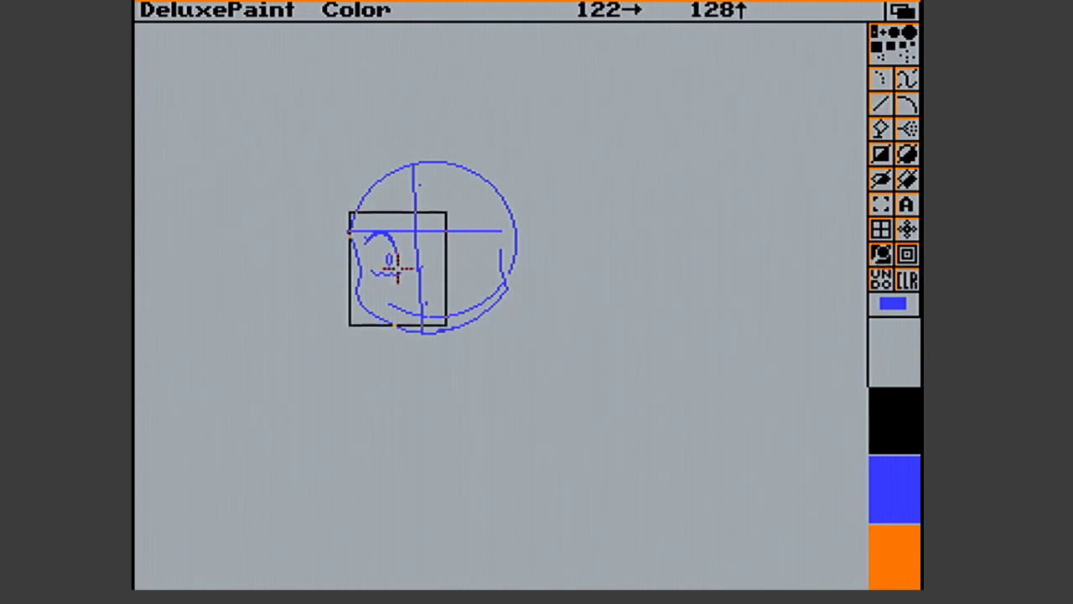
click(400, 271)
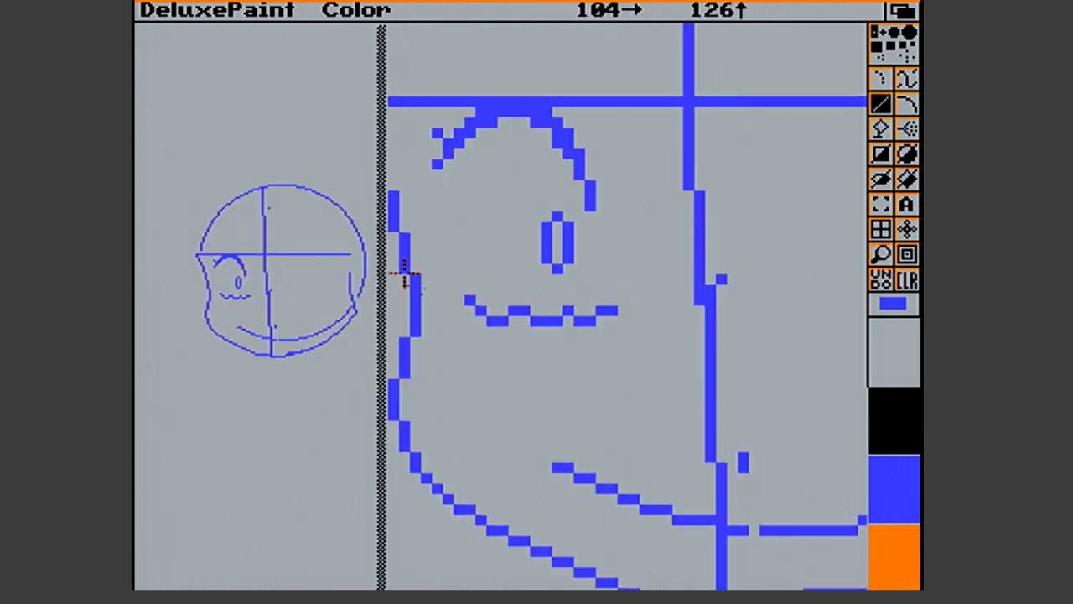
drag(567, 316, 601, 380)
drag(596, 328, 636, 329)
mouse_move(610, 366)
mouse_down()
mouse_move(595, 383)
mouse_move(618, 377)
mouse_up()
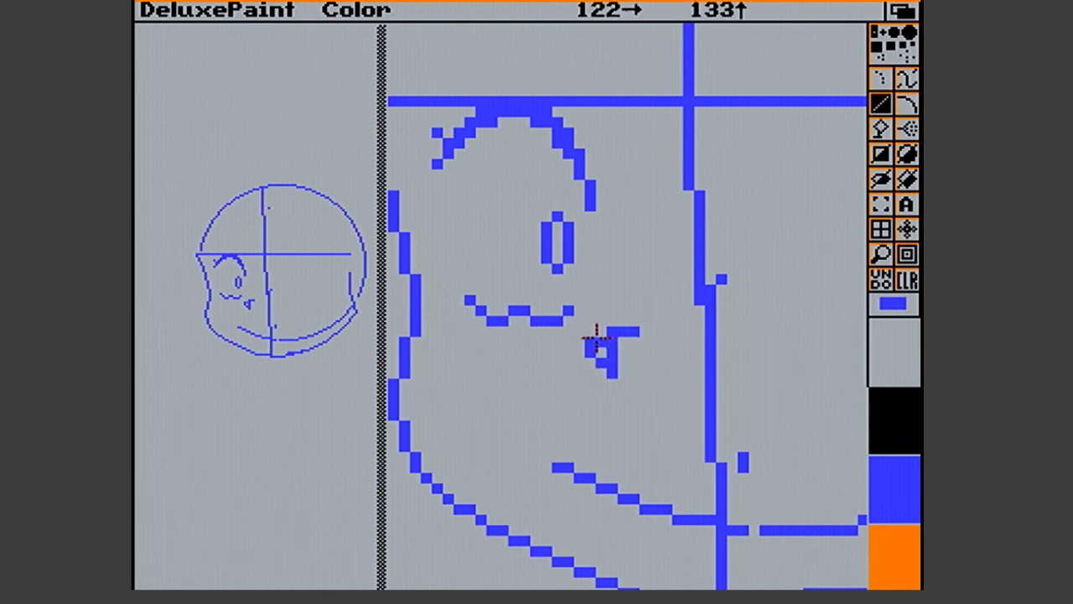
drag(574, 341, 587, 338)
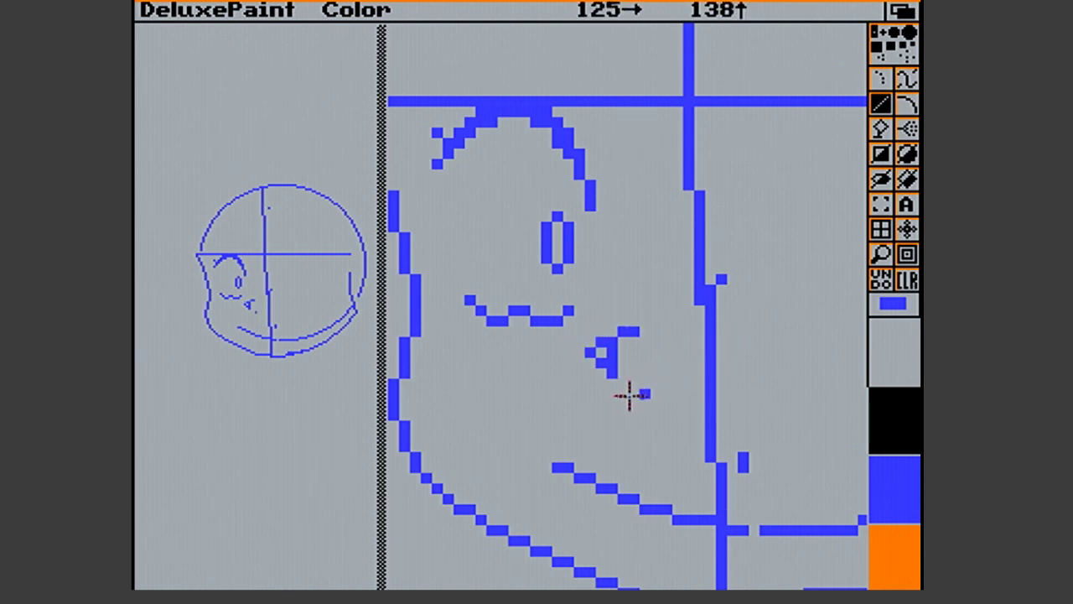
drag(614, 386, 597, 374)
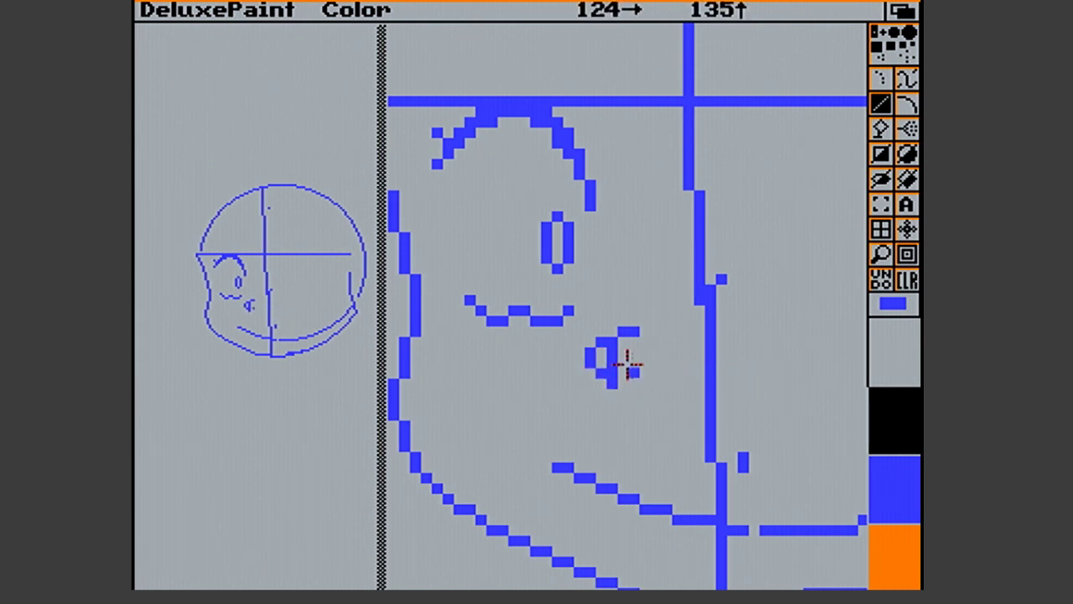
drag(614, 372, 614, 352)
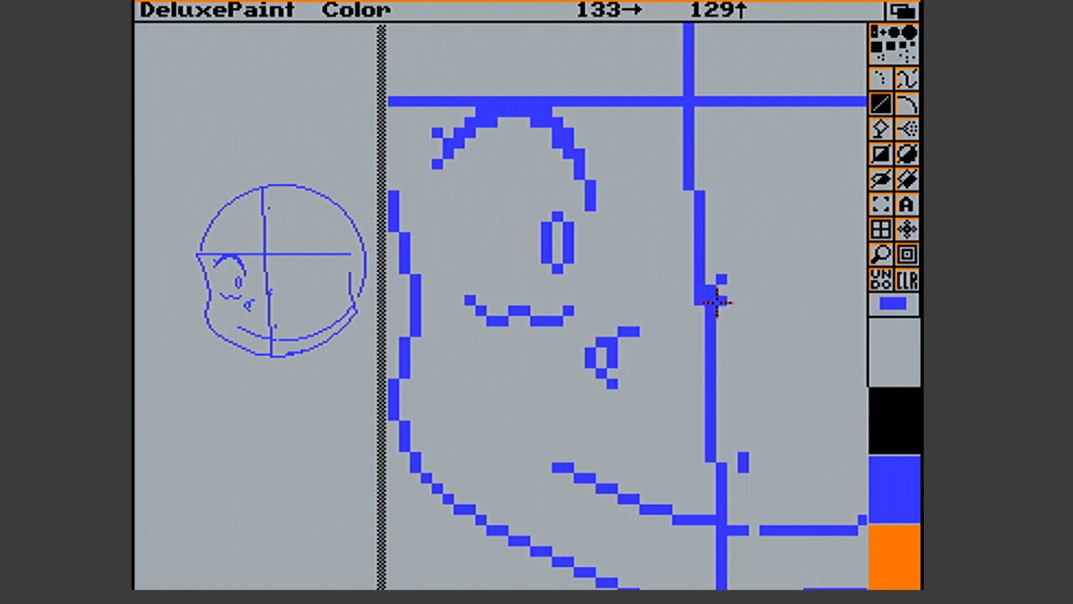
click(883, 255)
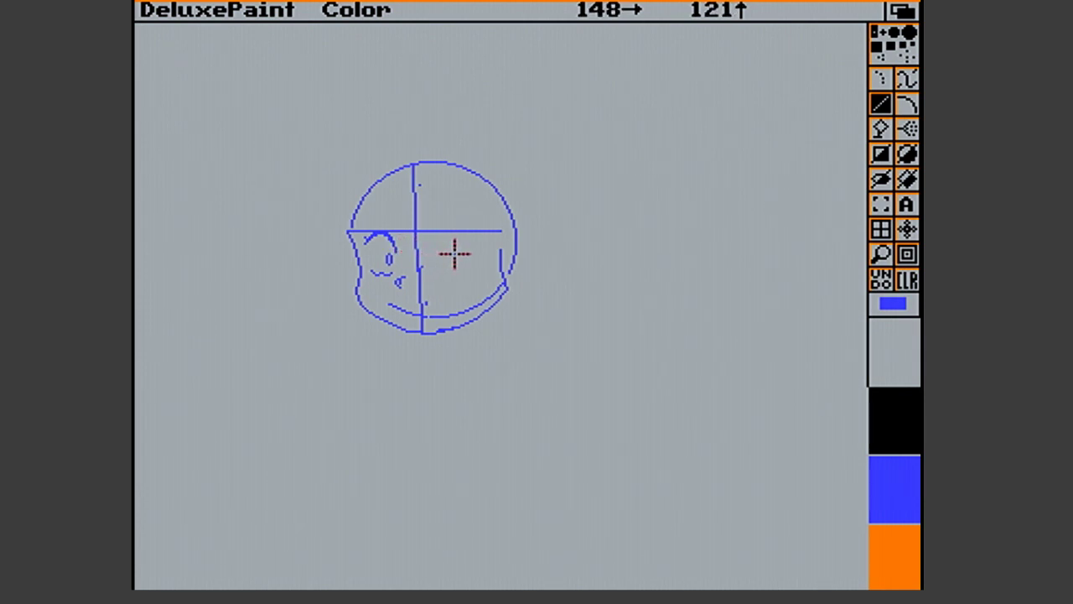
Draw the right eye's upper lid as a blue arc of short straight segments just beneath the brow line
drag(454, 254, 462, 241)
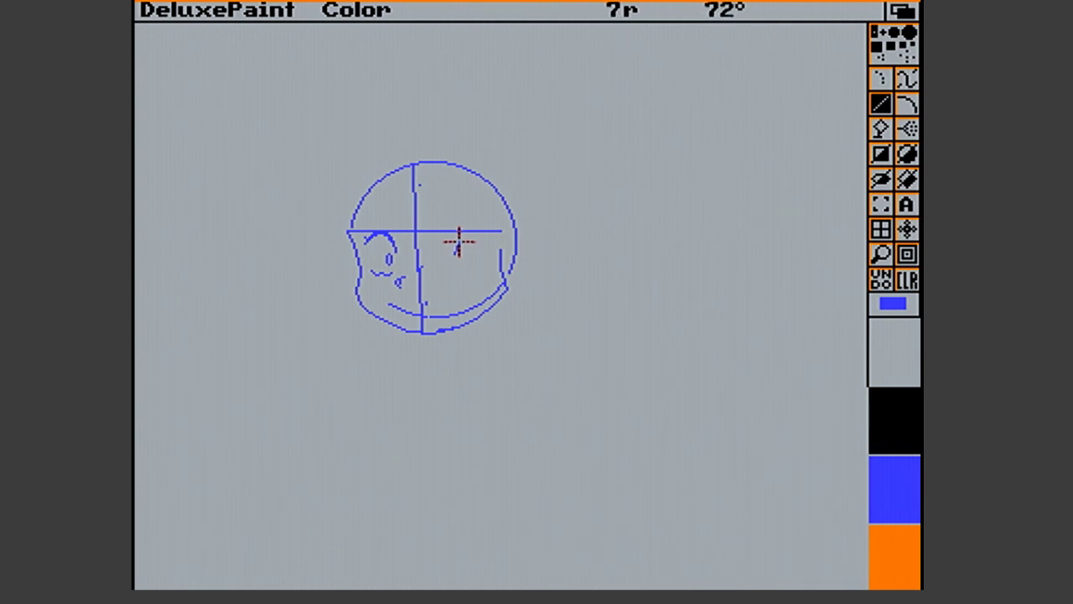
drag(461, 240, 468, 235)
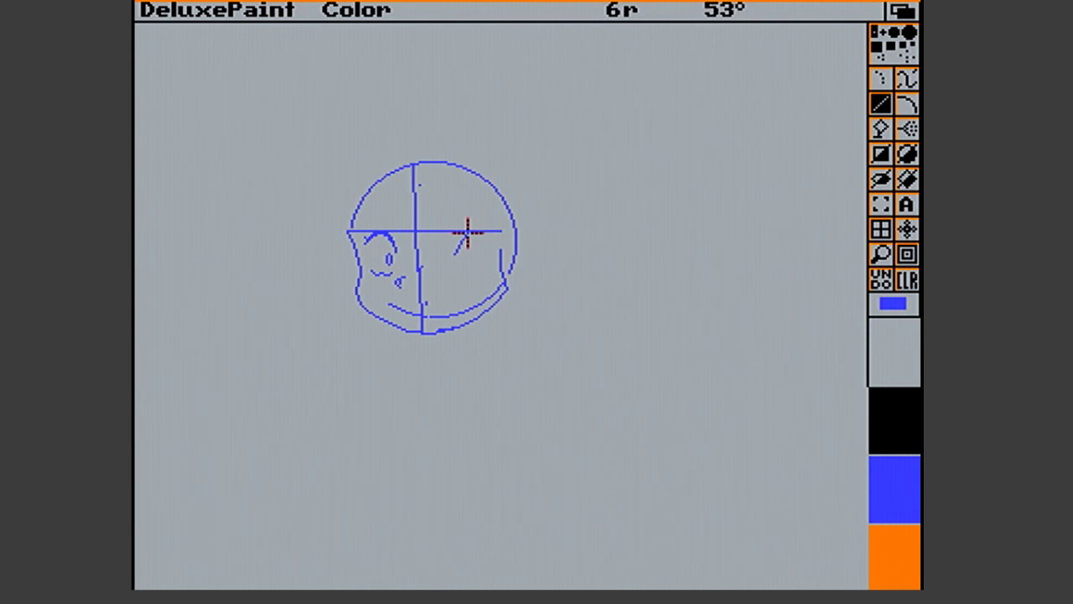
mouse_move(474, 234)
mouse_down()
mouse_move(492, 260)
mouse_move(480, 237)
mouse_up()
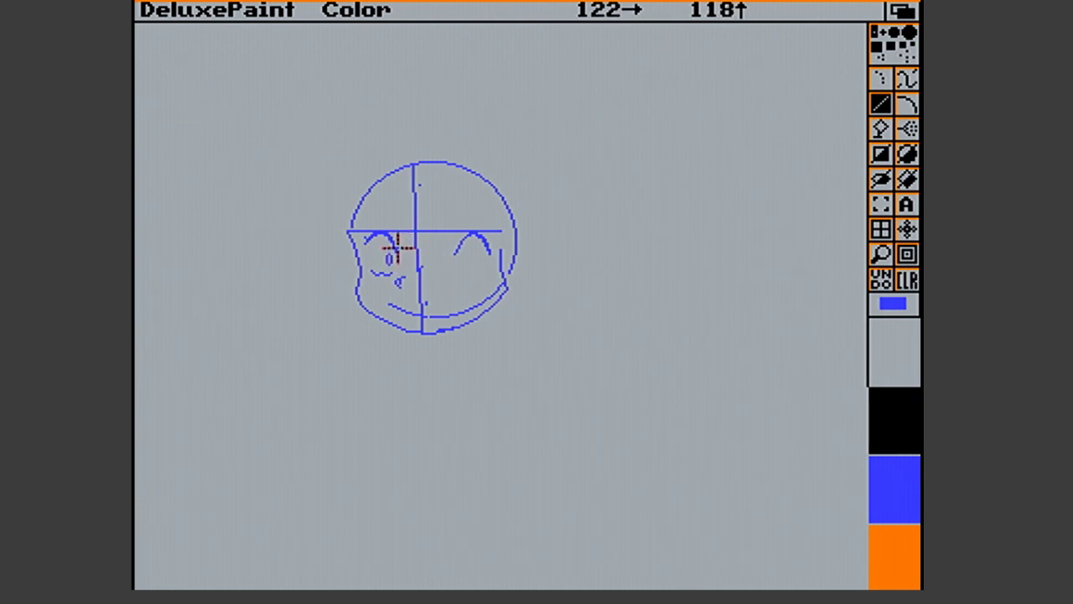
Add a short tick at the inner corner of each eye and thicken the inner side of the right upper lid
drag(397, 244, 402, 245)
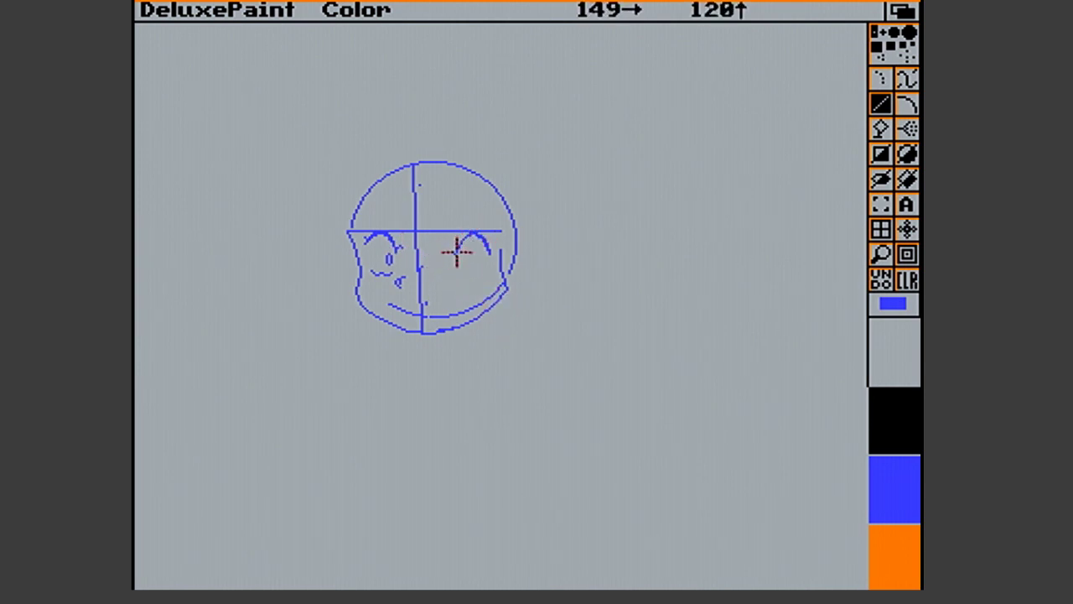
drag(456, 251, 467, 230)
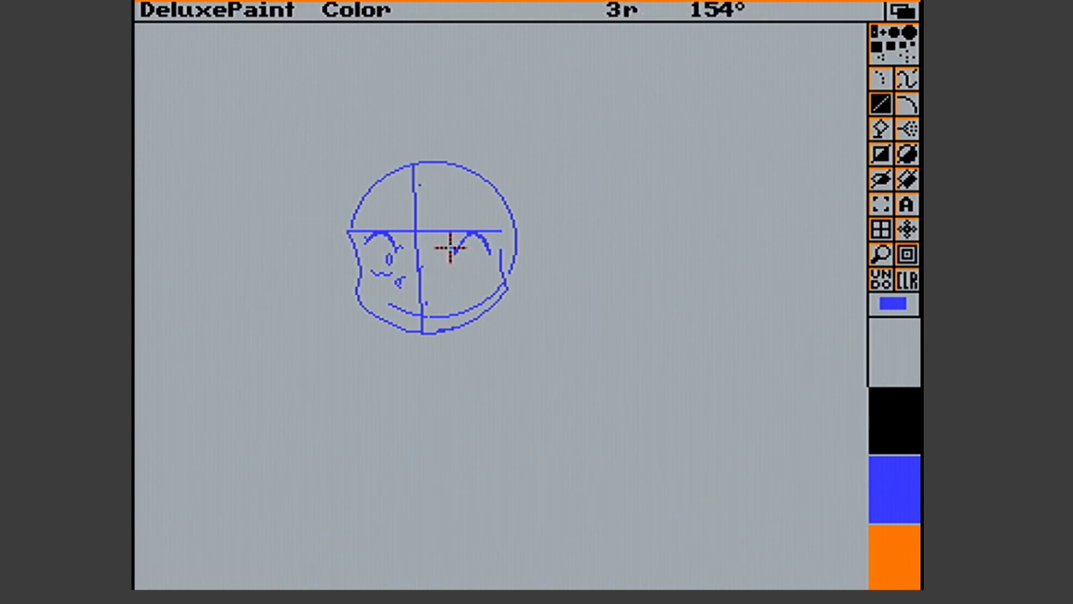
drag(456, 250, 451, 249)
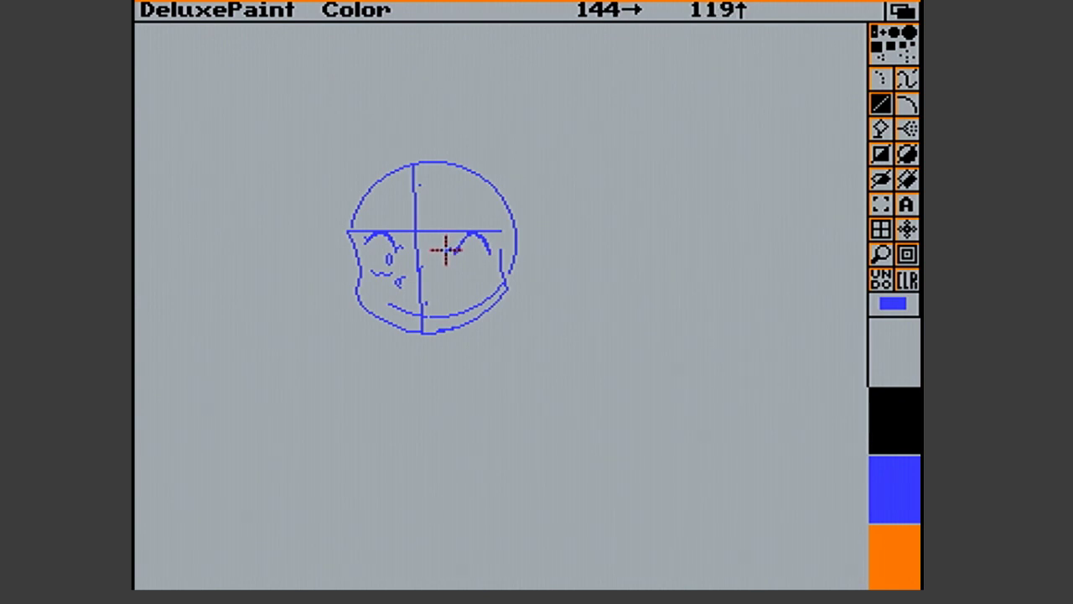
drag(445, 249, 446, 249)
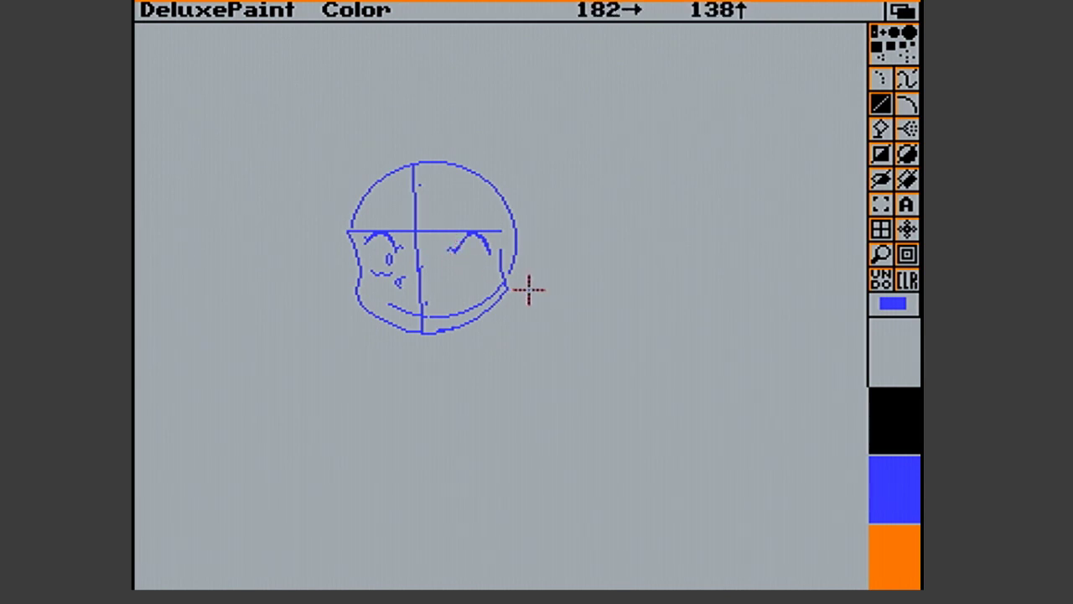
drag(462, 232, 451, 252)
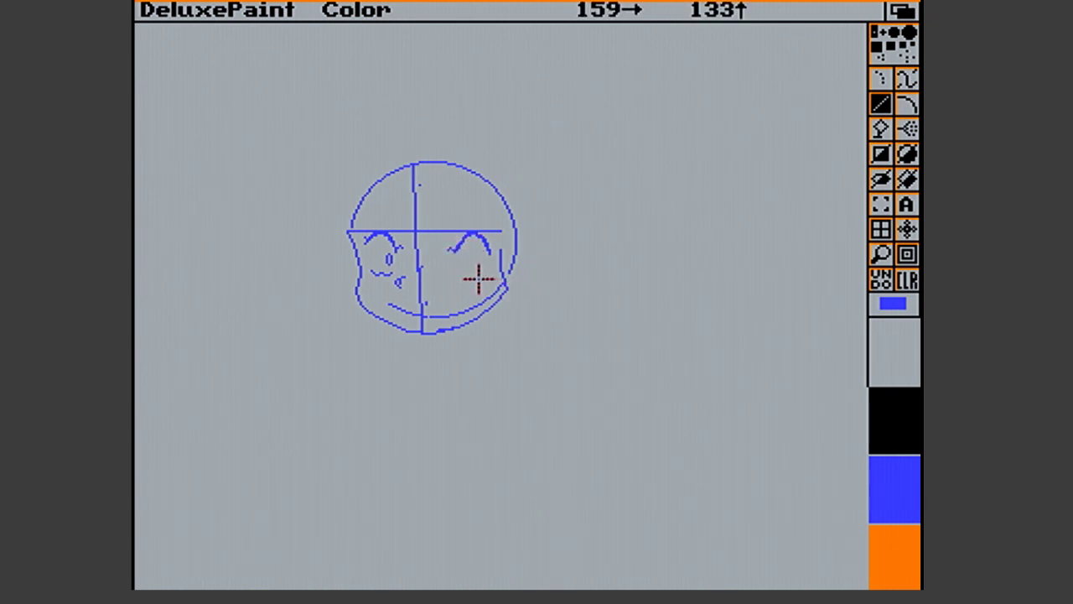
Move the right upper lid and the whole left eye slightly higher as brushes, and shift the right lid slightly outwards
click(880, 254)
click(880, 204)
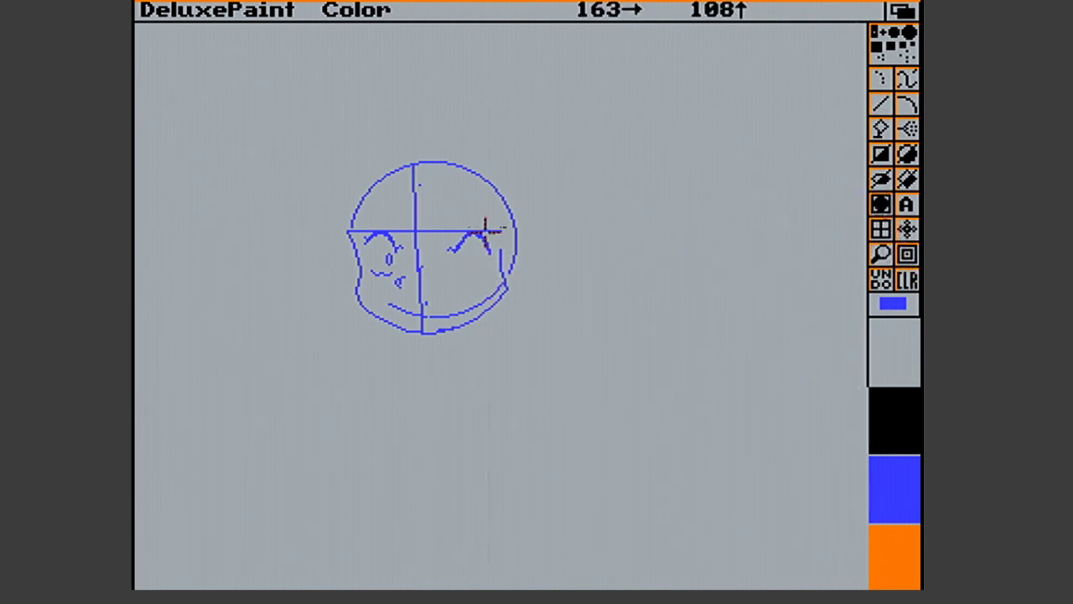
drag(448, 232, 497, 253)
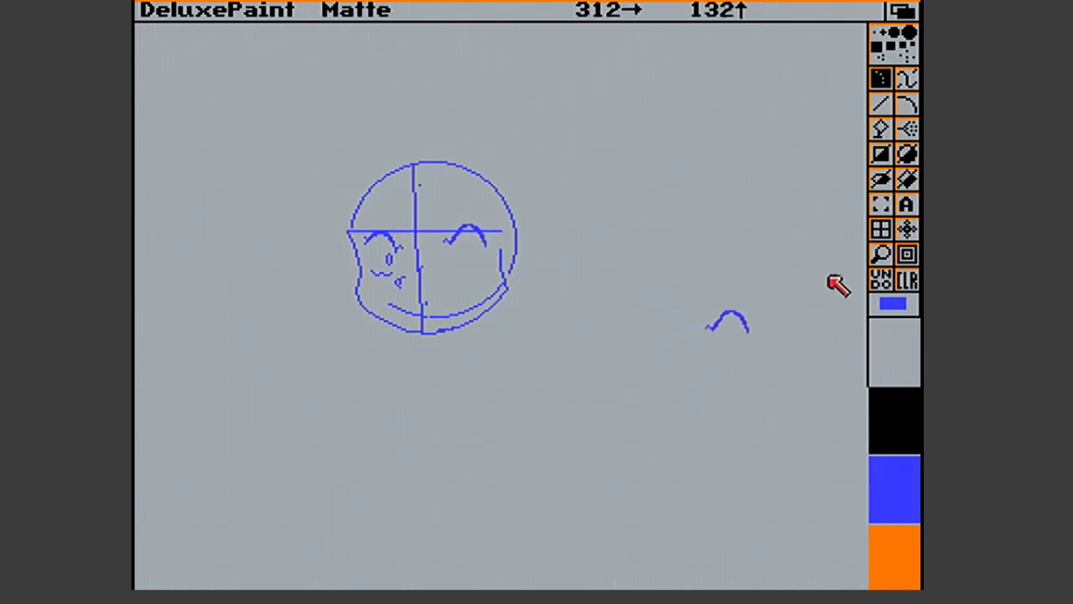
click(887, 254)
click(881, 204)
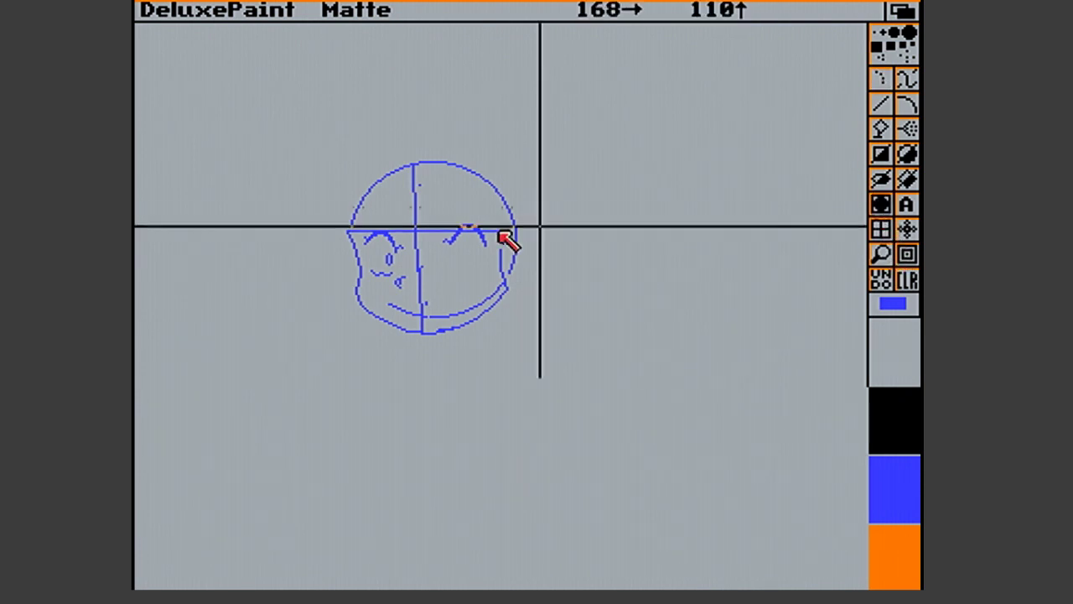
drag(365, 232, 408, 275)
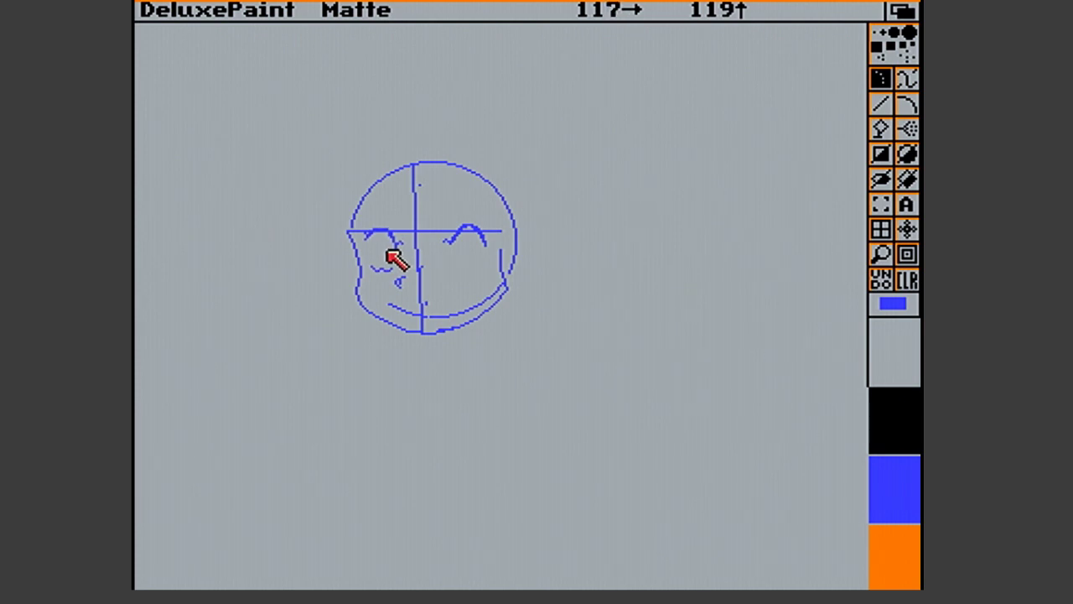
click(881, 206)
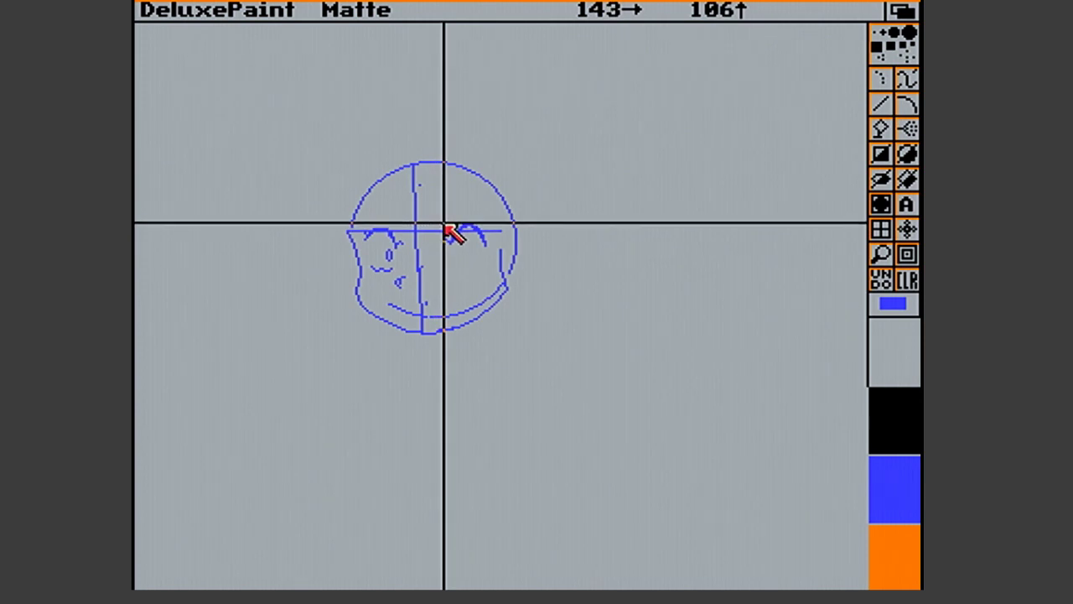
mouse_move(440, 225)
mouse_down()
mouse_move(498, 264)
mouse_move(486, 259)
mouse_up()
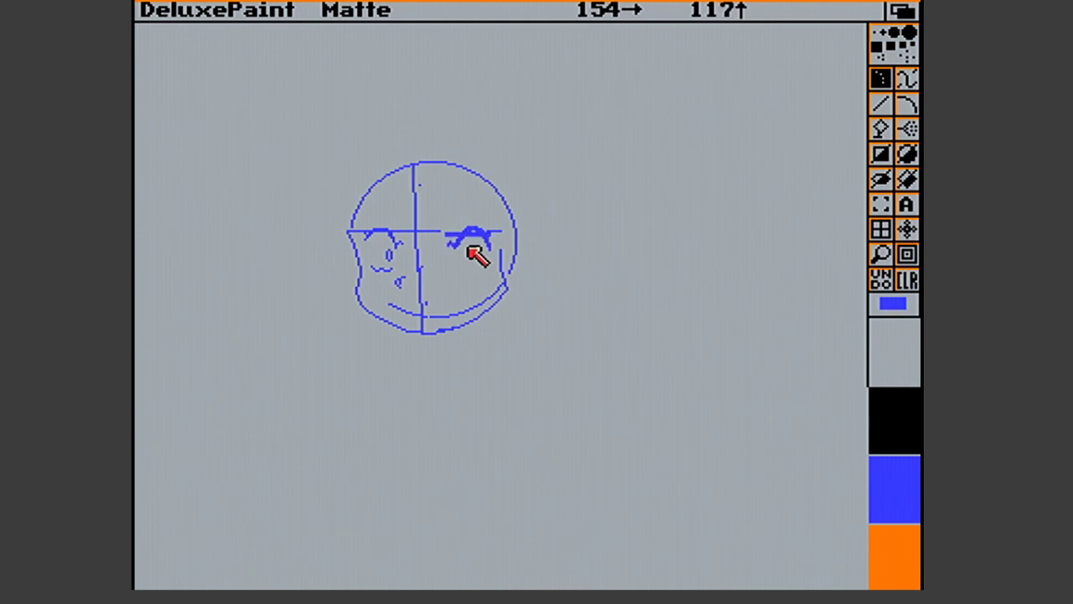
Erase the brow line around the right eye's upper lid and thicken the lid's arc with short blue lines
key(v)
key(F2)
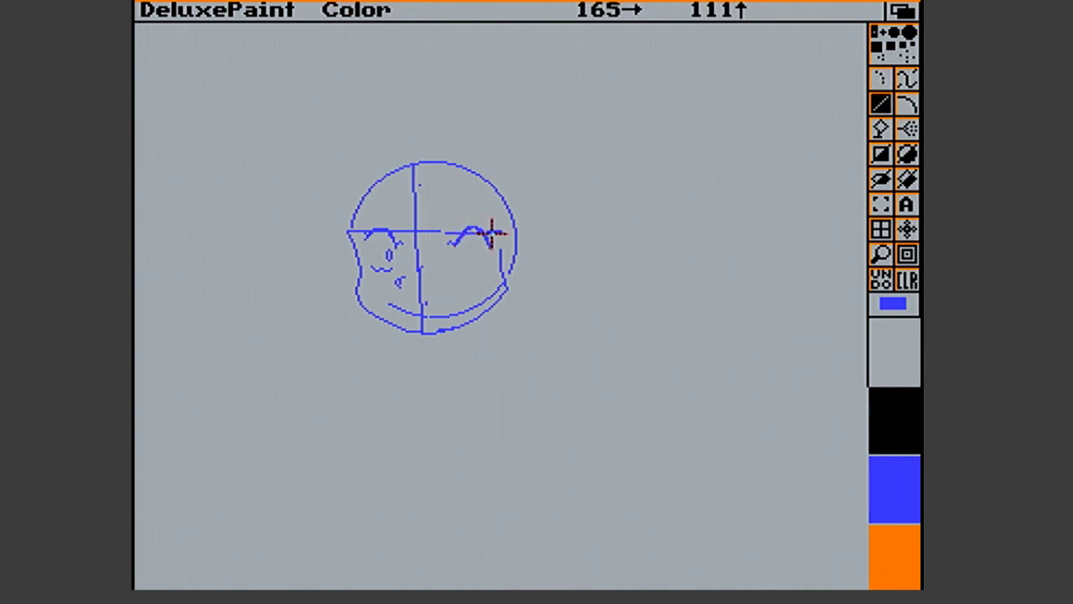
drag(485, 234, 463, 229)
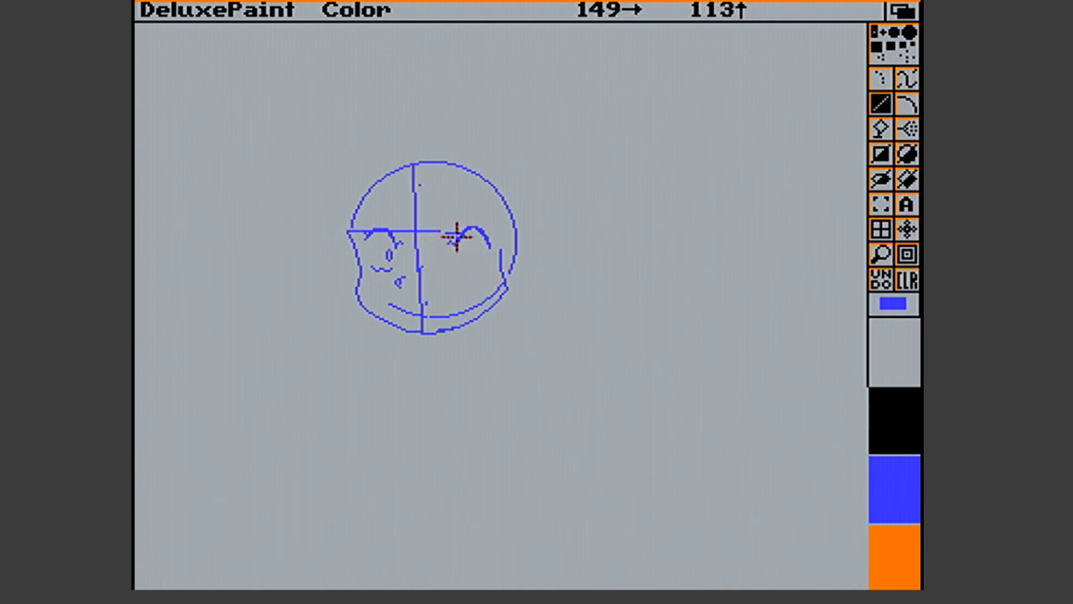
drag(459, 232, 425, 233)
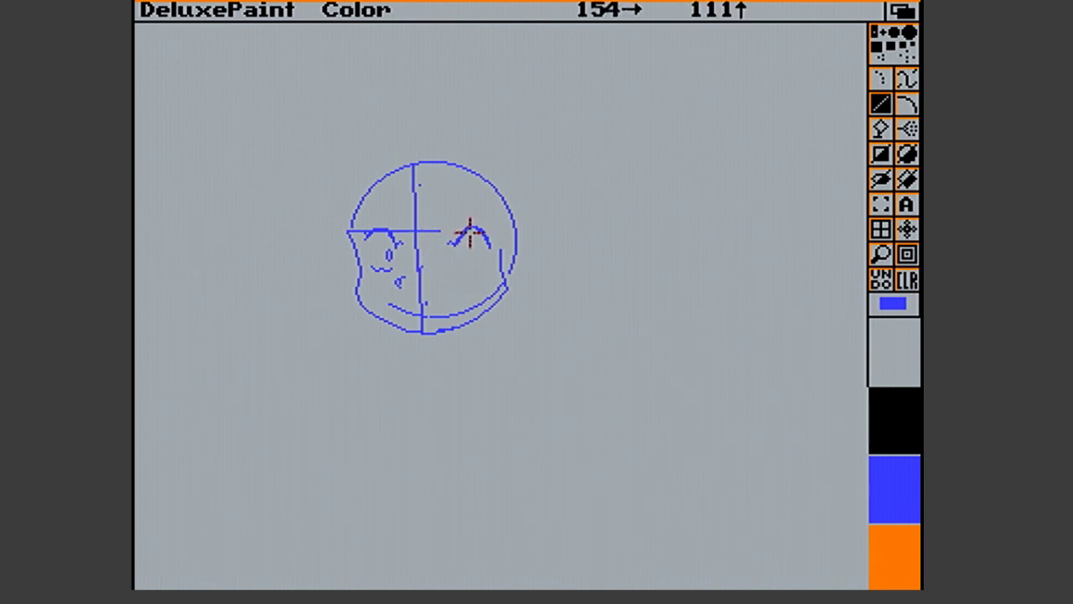
drag(473, 228, 470, 226)
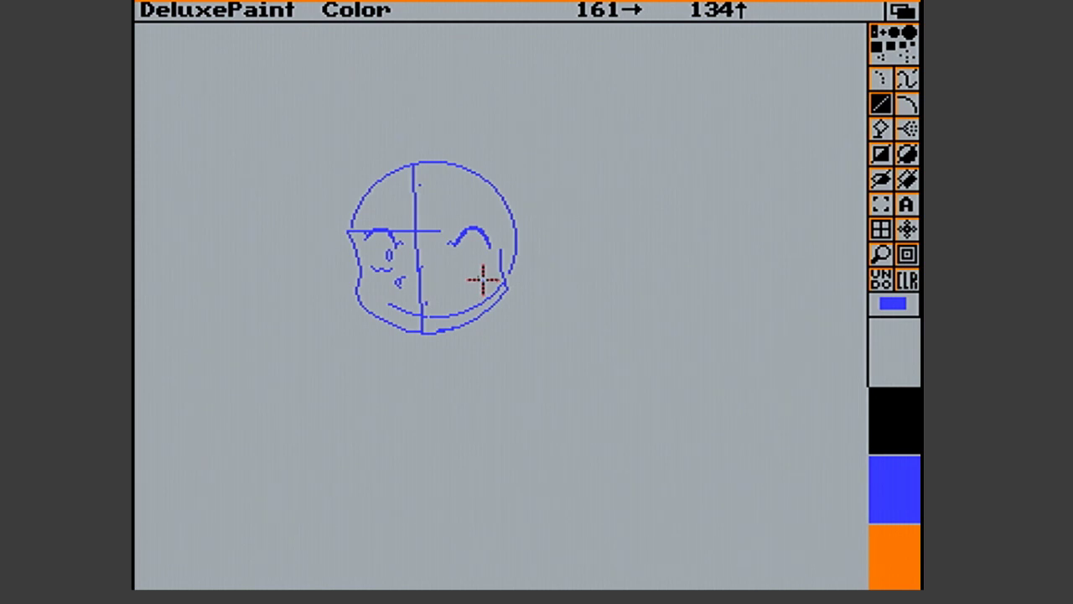
drag(461, 237, 464, 237)
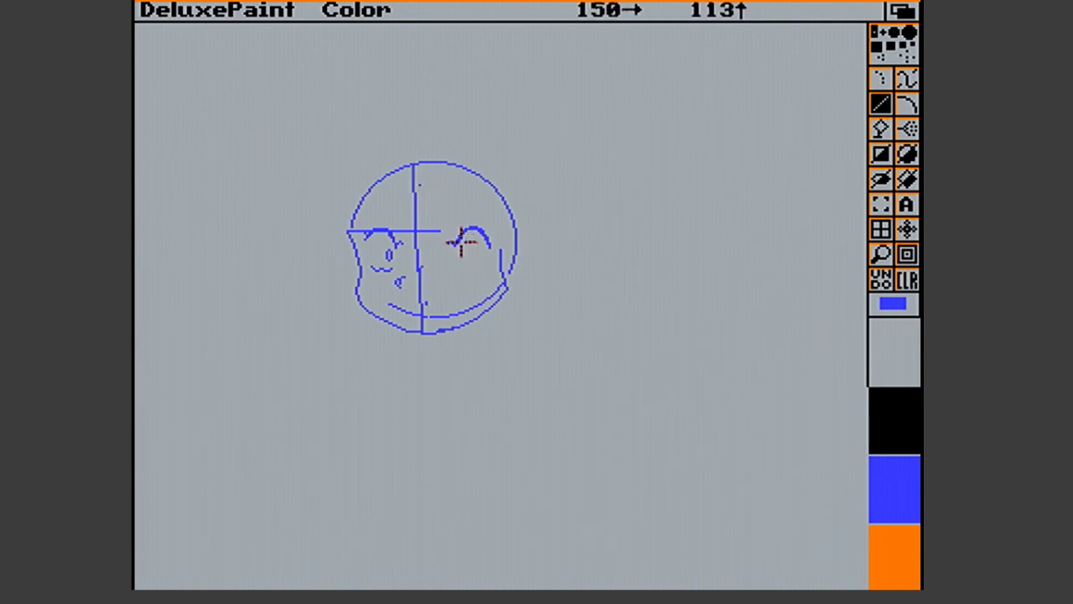
Copy the left eye's pupil as a brush and stamp it beneath the right eye's upper lid
click(881, 205)
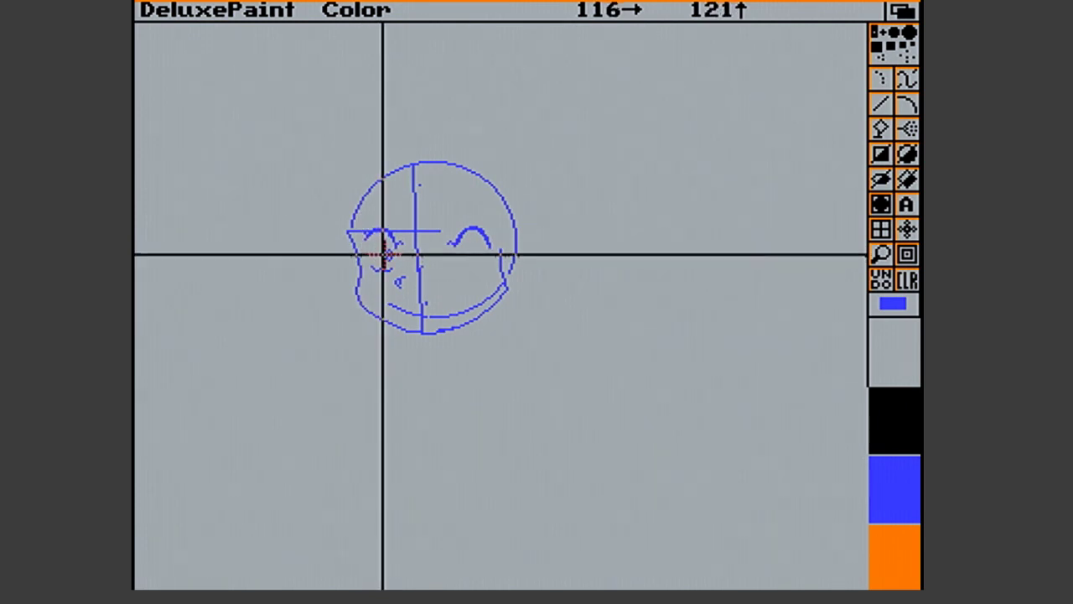
drag(388, 246, 391, 260)
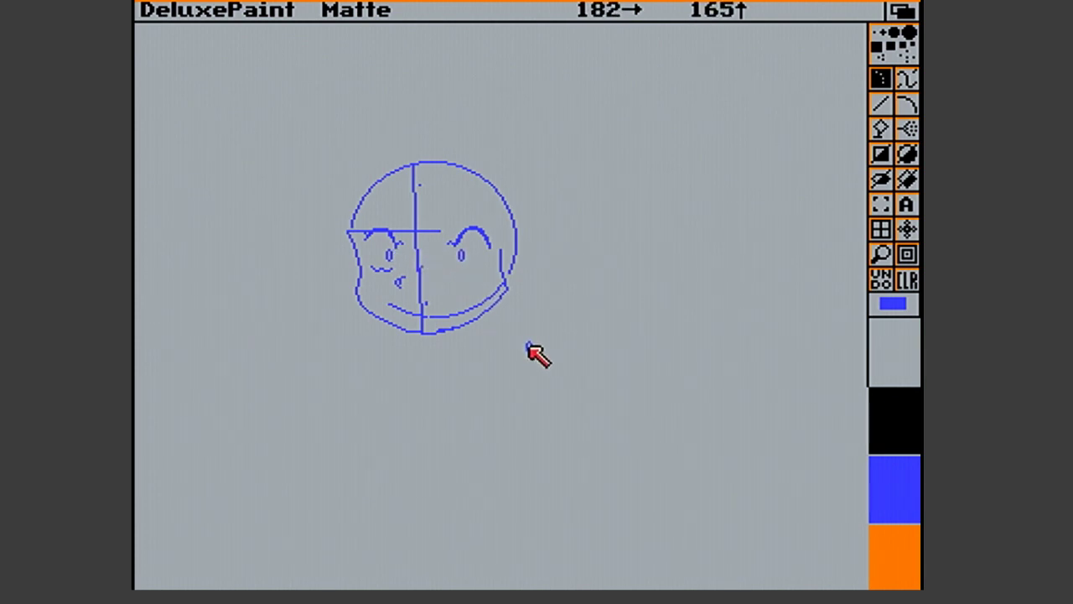
key(v)
key(F2)
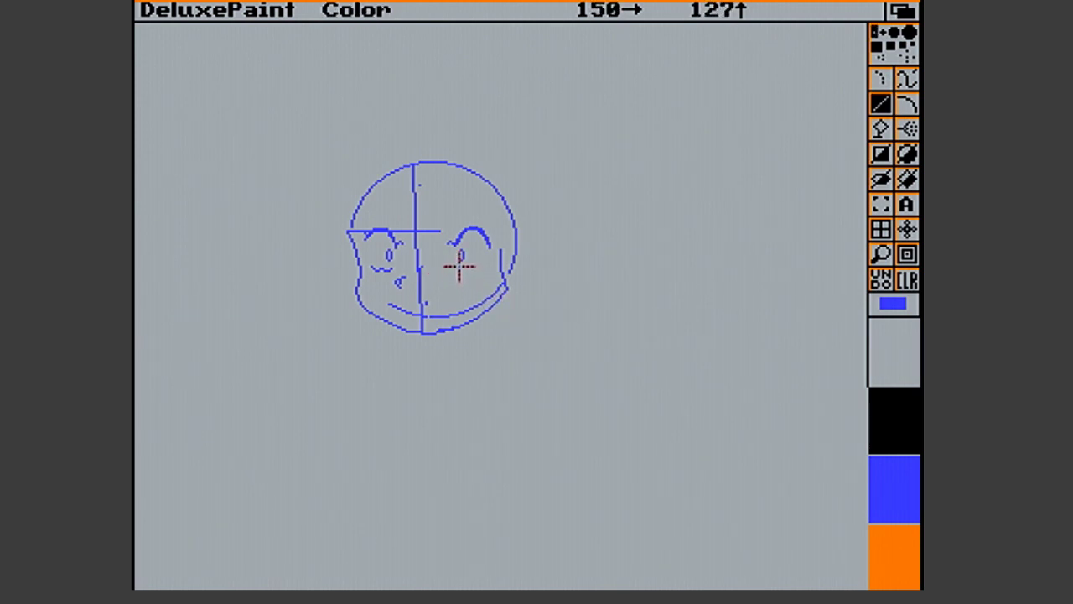
Draw the right eye's lower lid as a short wavy blue line beneath the pupil
drag(460, 268, 462, 272)
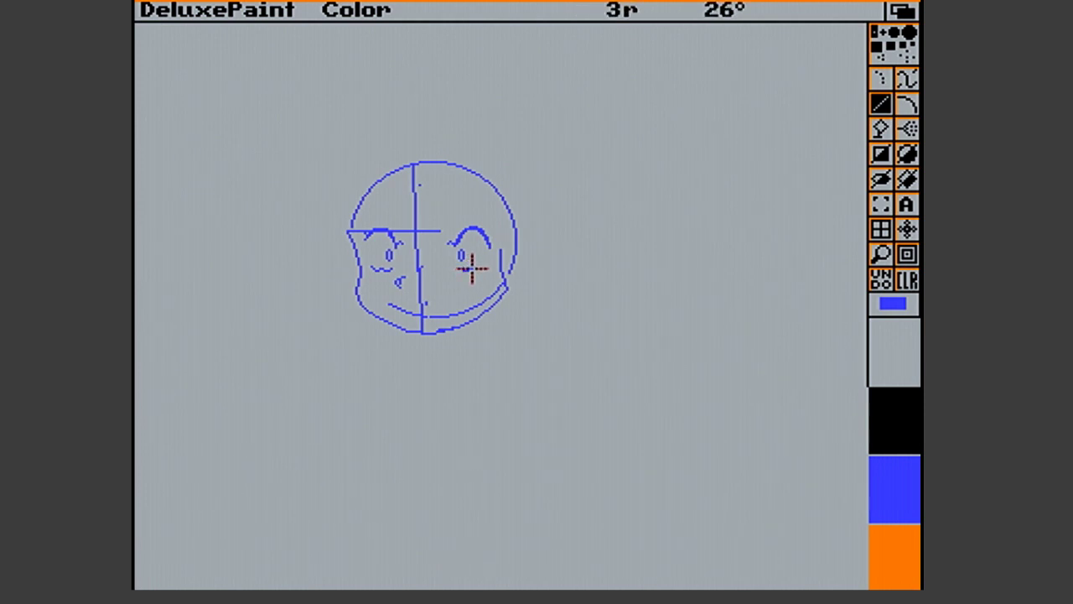
drag(474, 267, 472, 268)
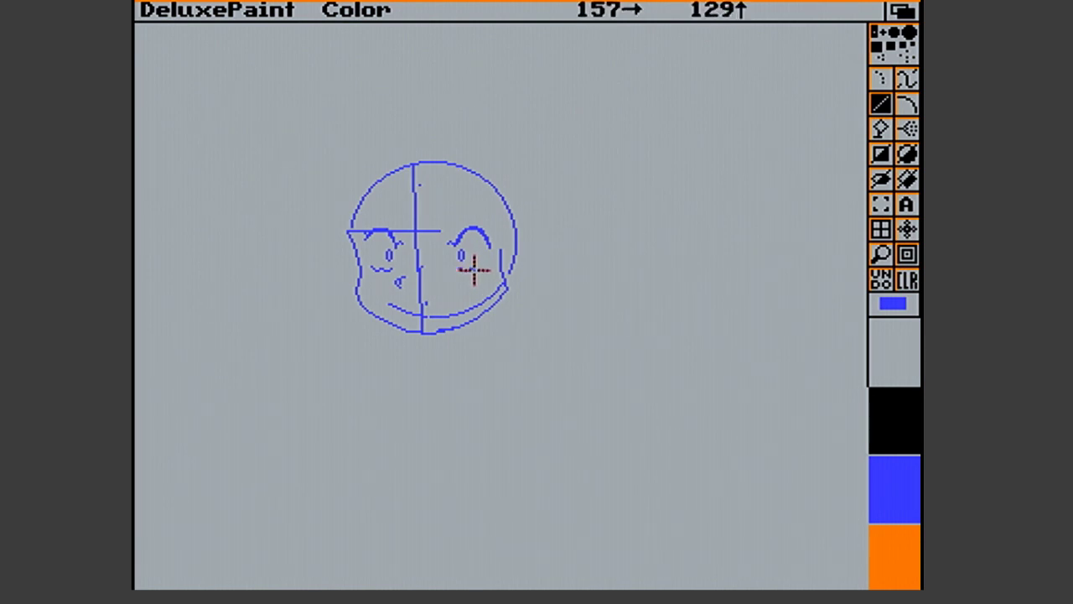
drag(476, 268, 482, 269)
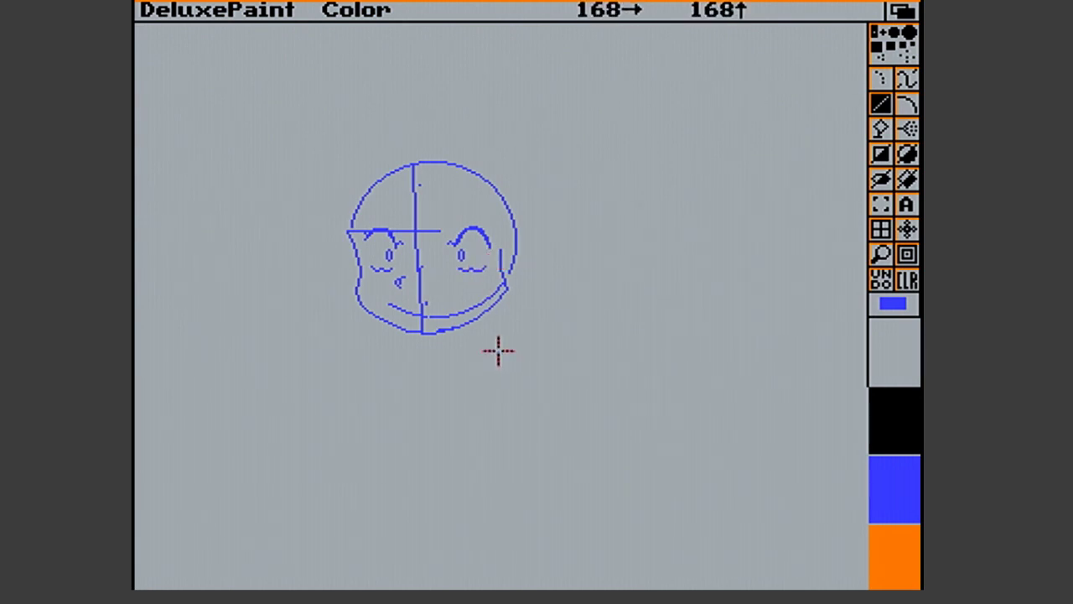
click(907, 79)
mouse_move(629, 229)
mouse_down()
mouse_move(646, 268)
mouse_move(640, 321)
mouse_move(657, 367)
mouse_move(767, 380)
mouse_up()
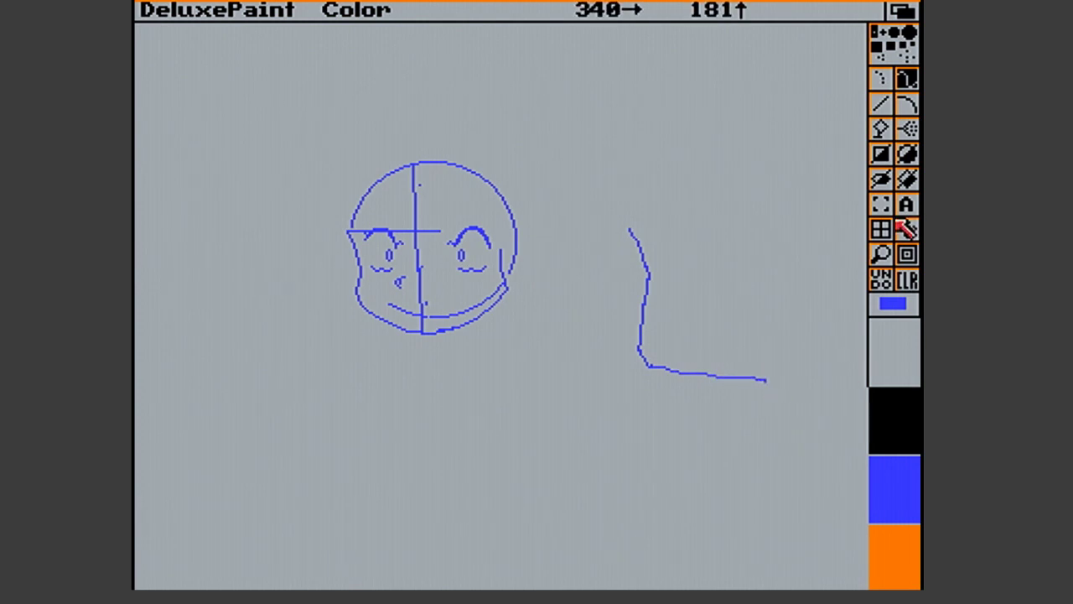
click(888, 166)
key(u)
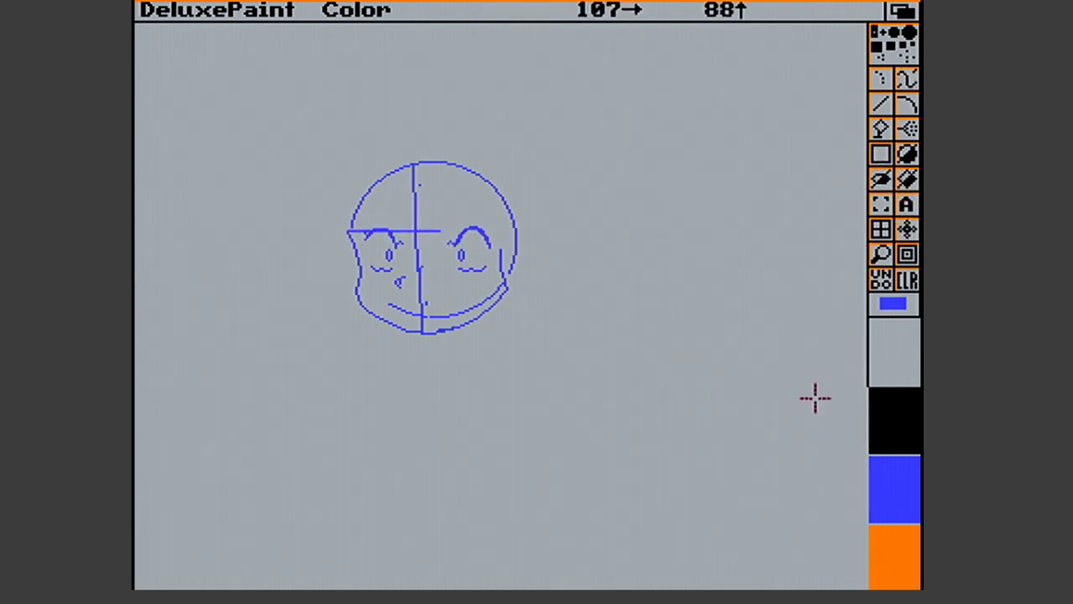
key(u)
click(910, 76)
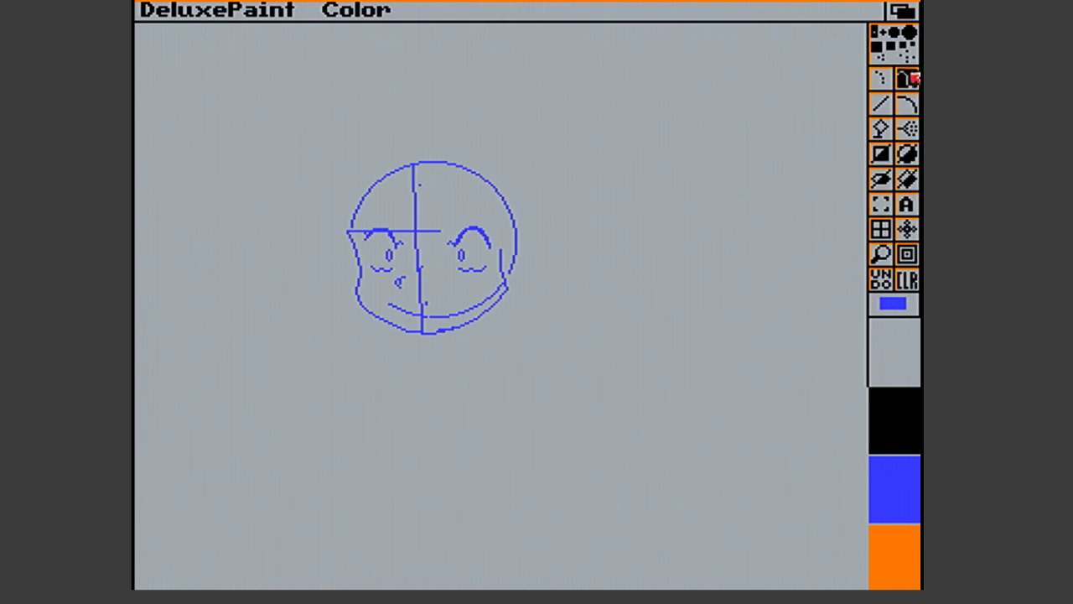
mouse_move(619, 218)
mouse_down()
mouse_move(636, 264)
mouse_move(610, 323)
mouse_move(619, 353)
mouse_move(733, 386)
mouse_up()
click(887, 283)
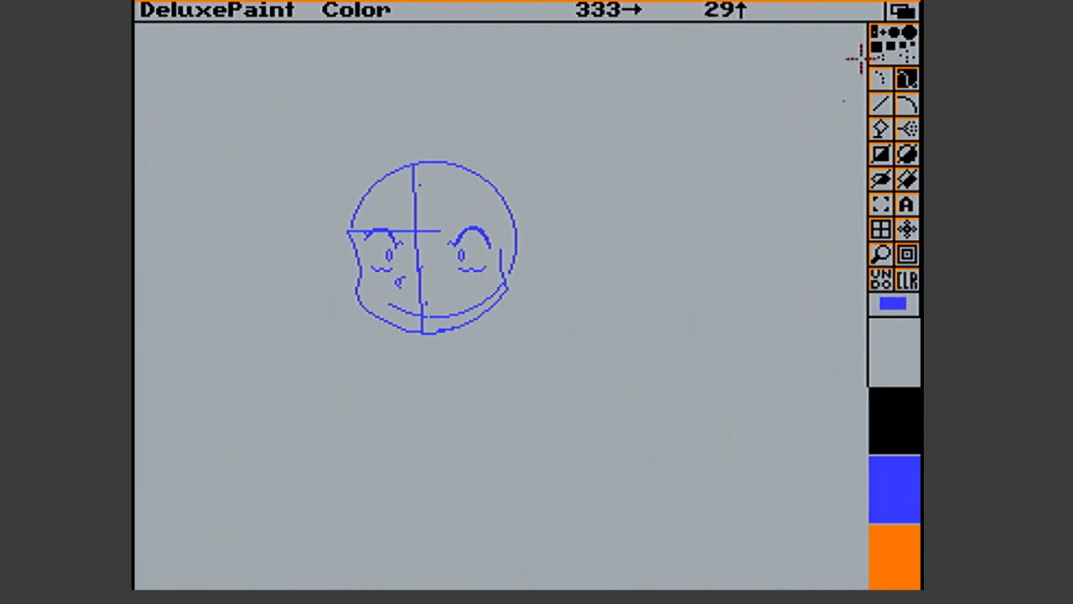
Add a short lash at the outer corner of each eye and erase the brow line outside the left eye
click(878, 101)
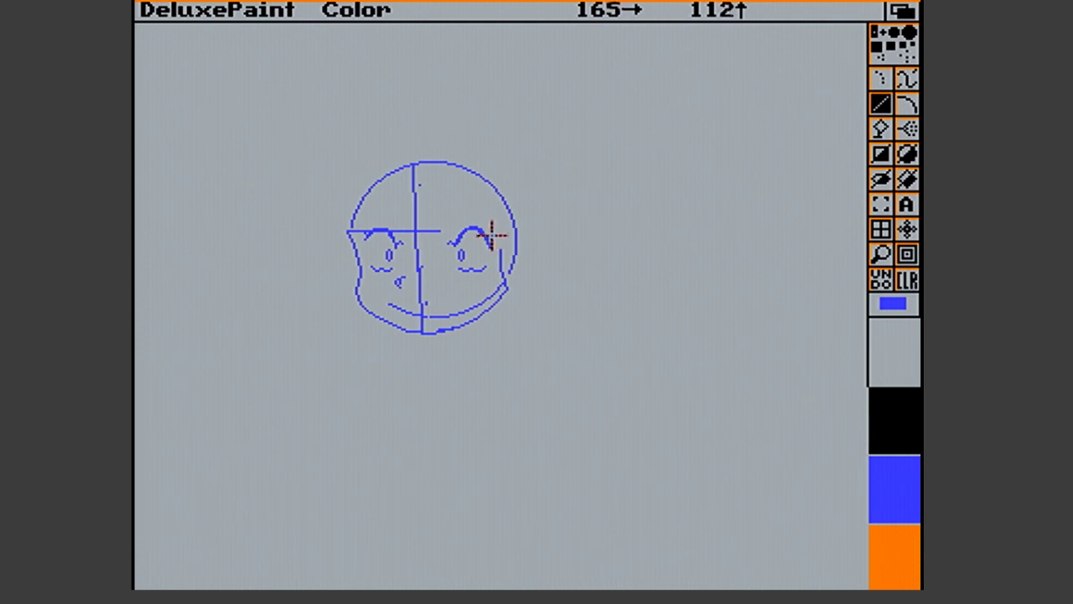
drag(487, 239, 494, 244)
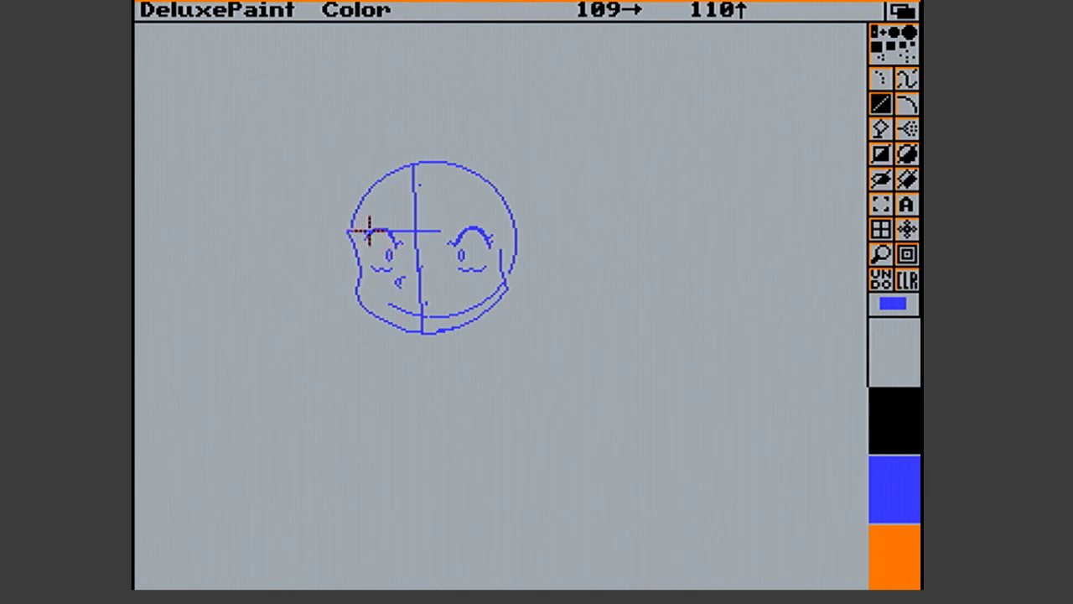
drag(369, 230, 349, 231)
drag(369, 229, 369, 228)
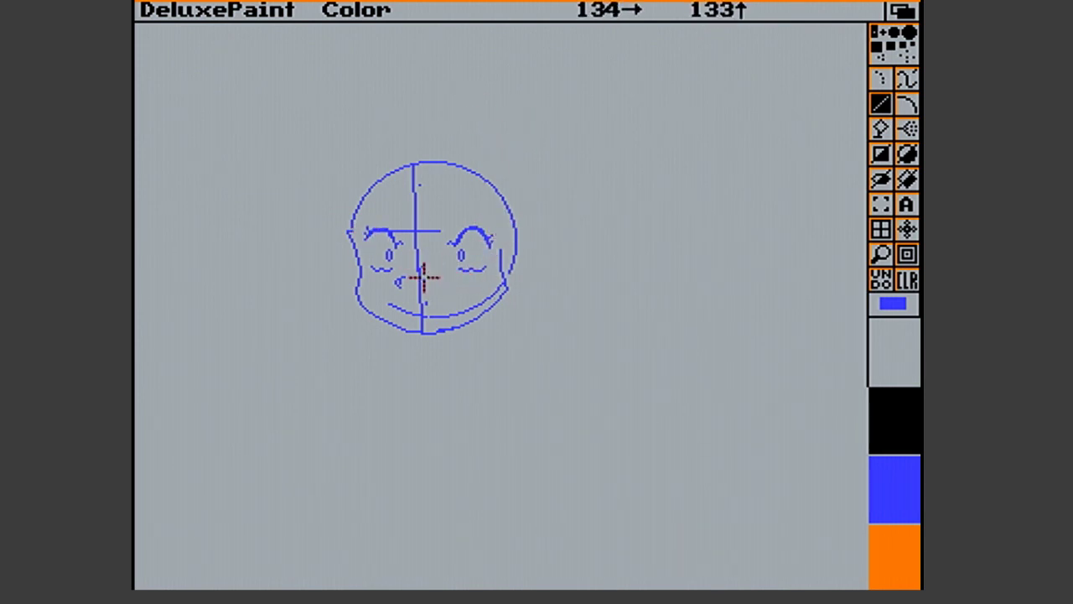
Erase most of the vertical centre line, the inner jaw curve and the brow line between the eyes with filled background-coloured rectangles
click(881, 154)
drag(413, 168, 436, 322)
mouse_move(388, 295)
mouse_down()
mouse_move(410, 321)
mouse_move(495, 294)
mouse_move(447, 317)
mouse_move(496, 289)
mouse_up()
drag(411, 211, 434, 257)
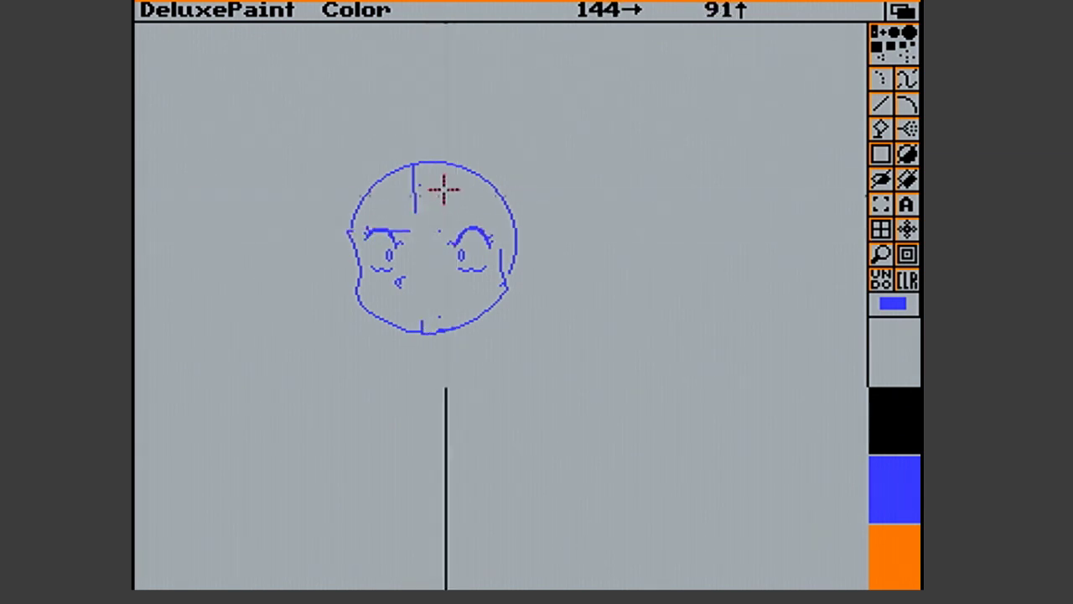
Erase the skull circle above the eyes, the leftover brow line and the vertical tick at the chin with the background colour
drag(410, 165, 403, 137)
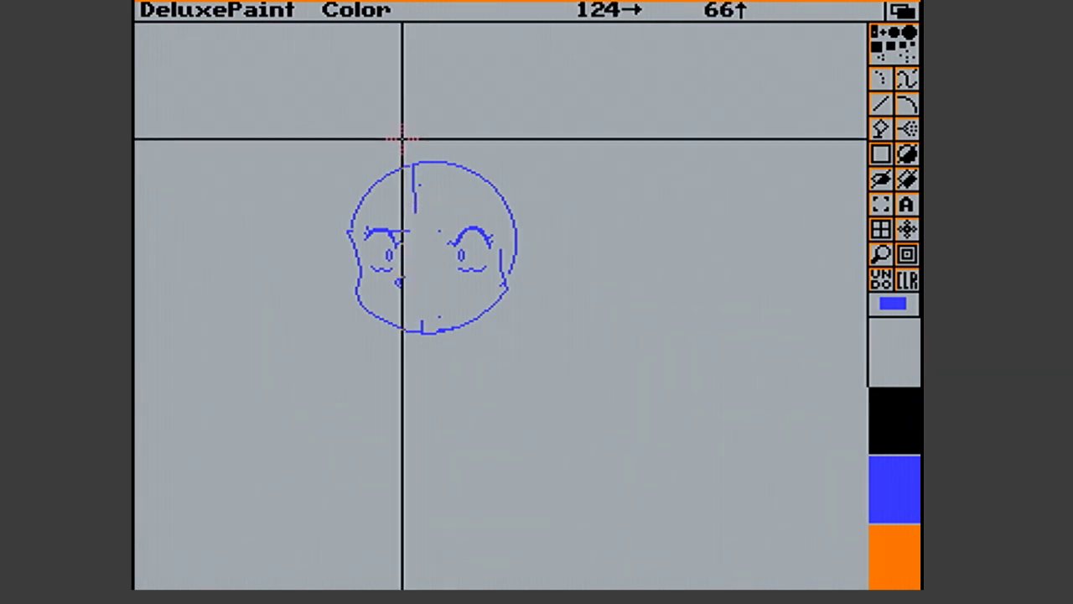
drag(353, 151, 594, 217)
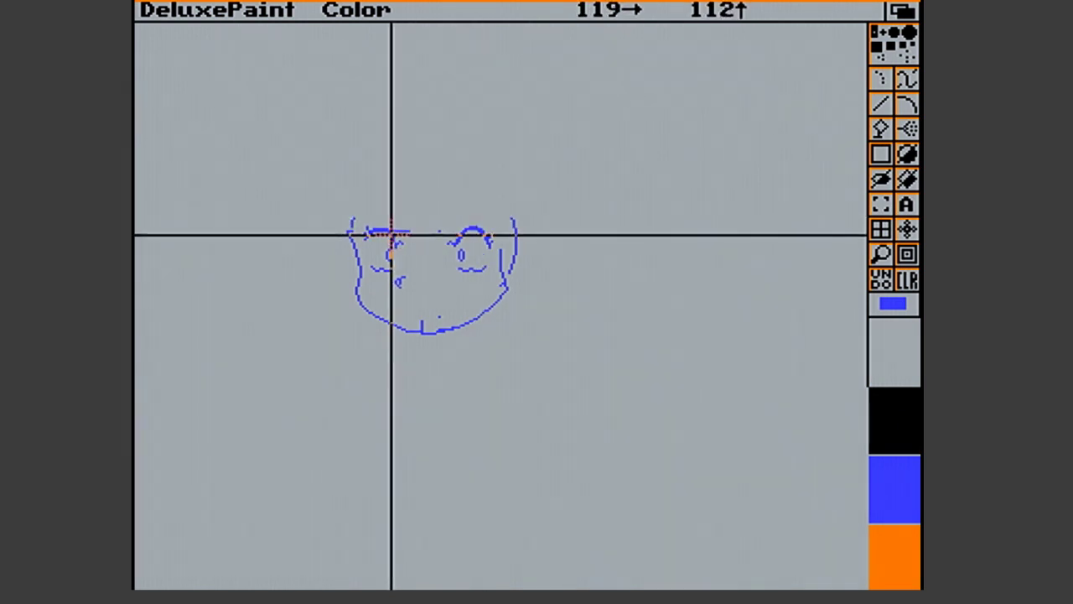
drag(391, 228, 445, 233)
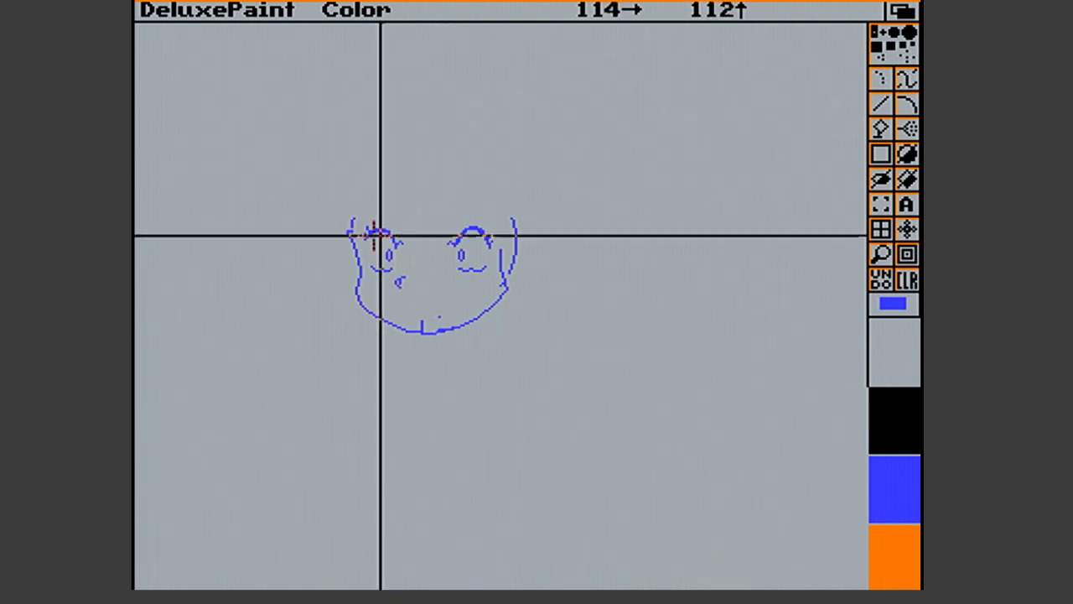
drag(349, 206, 358, 215)
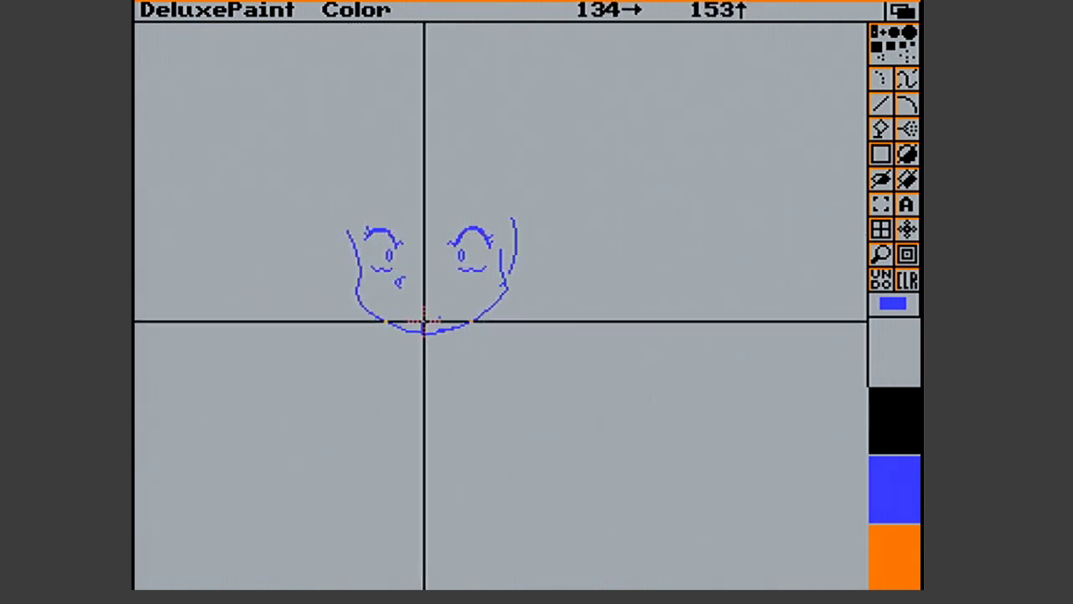
drag(421, 320, 424, 325)
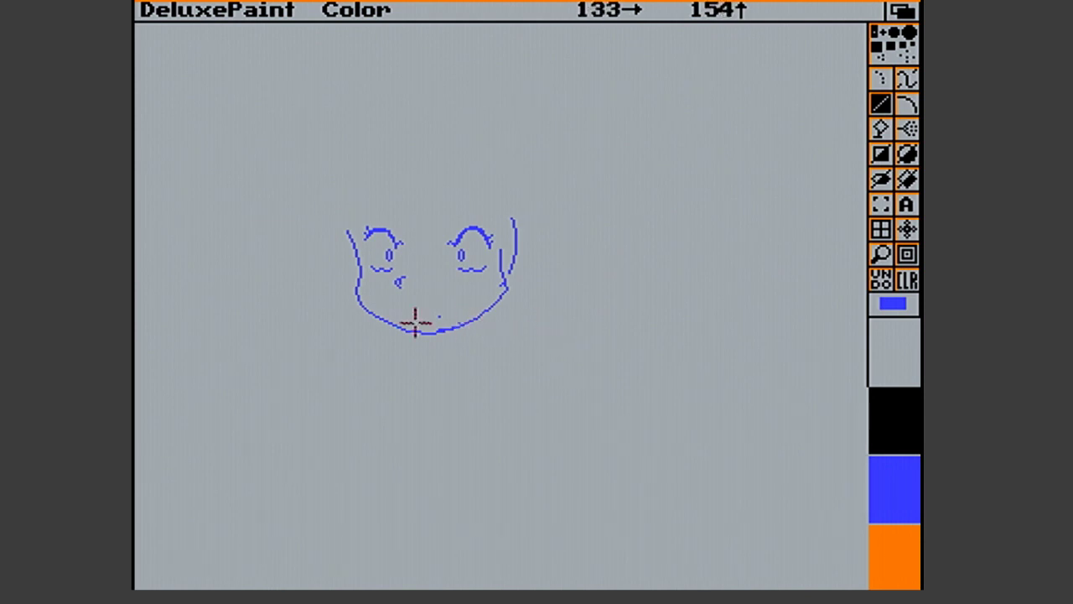
drag(440, 315, 443, 319)
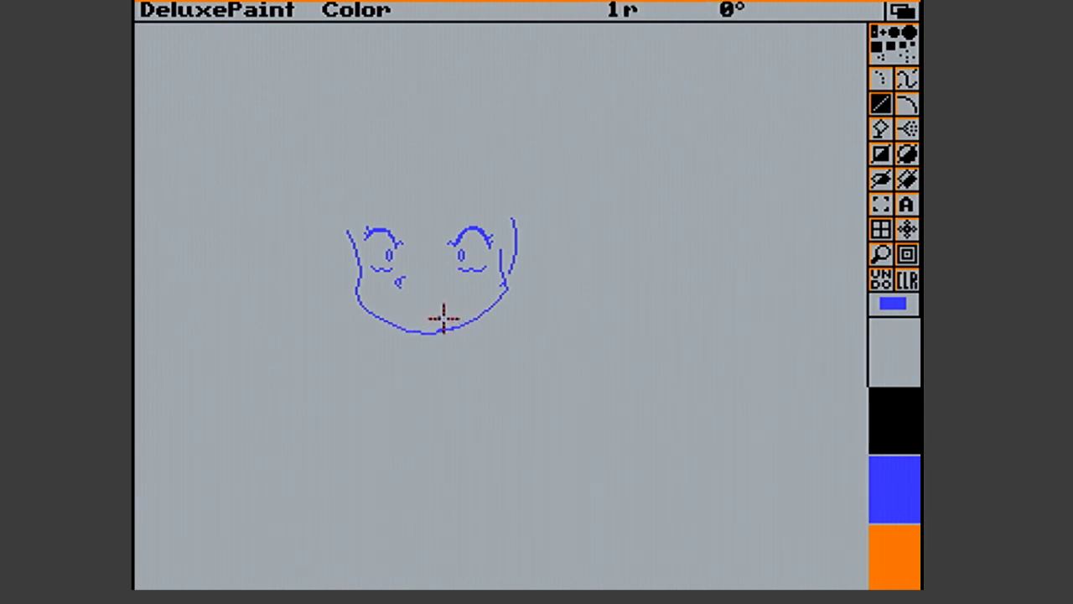
Flatten the underside of the chin and redraw the right jaw curve more smoothly in a magnified view
click(910, 263)
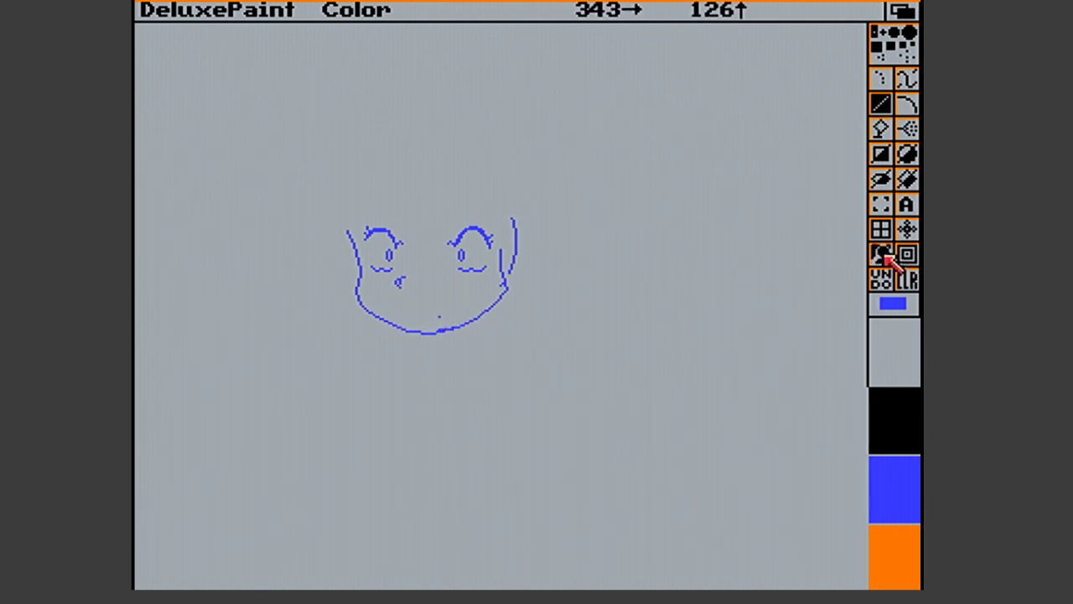
click(445, 324)
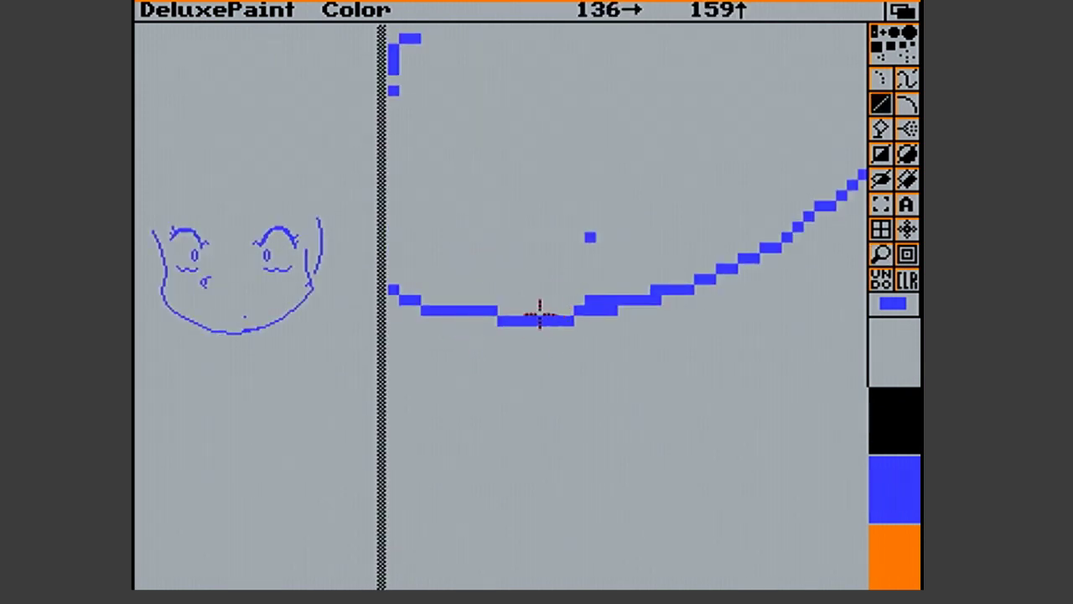
mouse_move(550, 307)
mouse_down()
mouse_move(575, 307)
mouse_move(526, 315)
mouse_move(578, 319)
mouse_up()
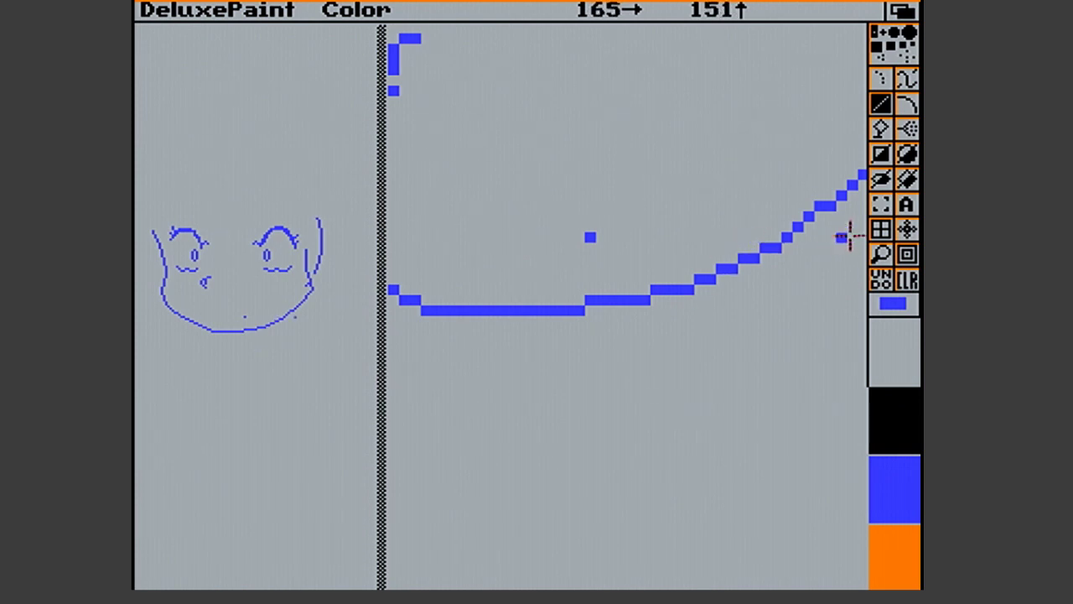
drag(819, 207, 786, 240)
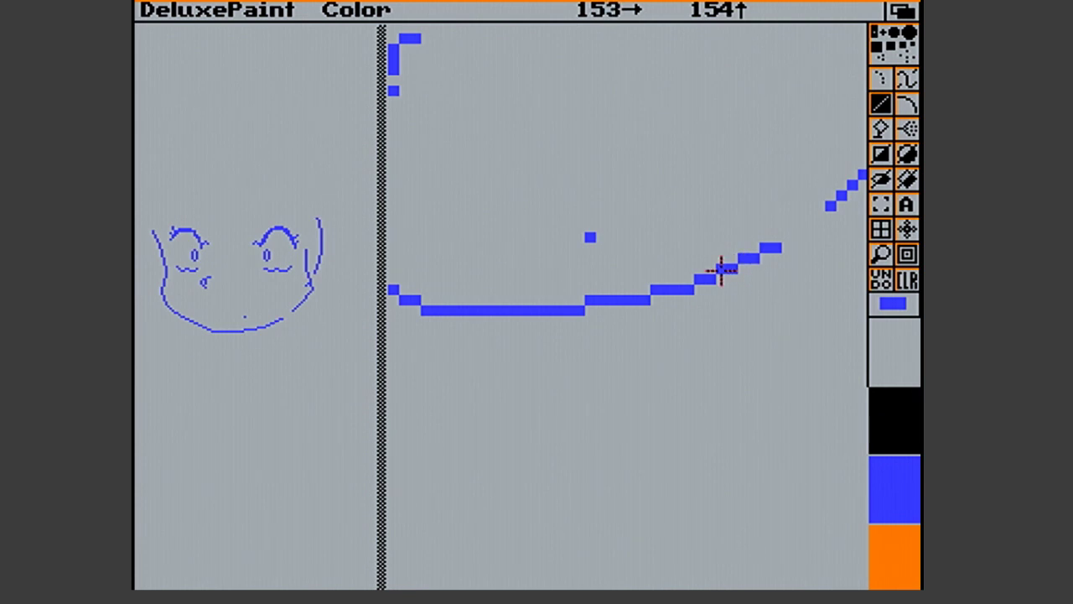
mouse_move(733, 267)
mouse_down()
mouse_move(735, 254)
mouse_move(747, 266)
mouse_move(777, 258)
mouse_move(767, 252)
mouse_move(817, 217)
mouse_up()
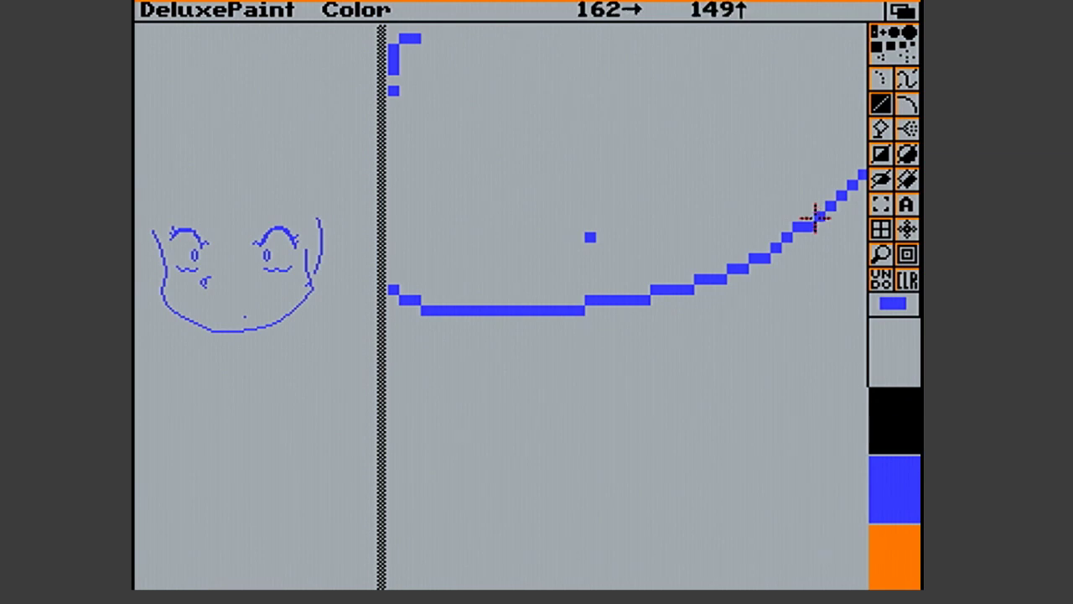
click(880, 256)
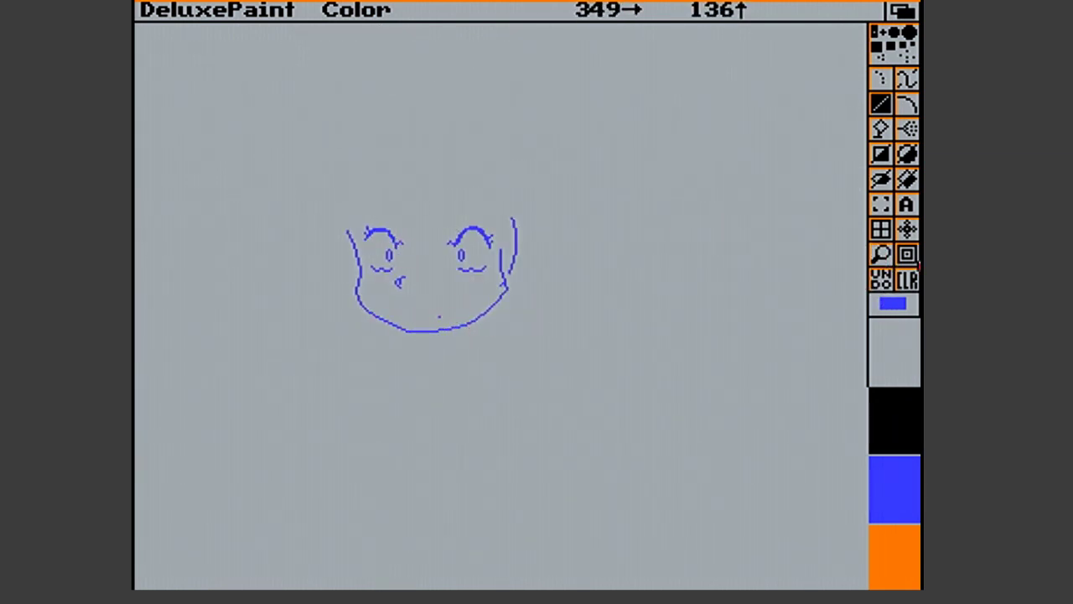
Cut out the right part of the chin line as a brush and stamp it slightly further left
click(882, 255)
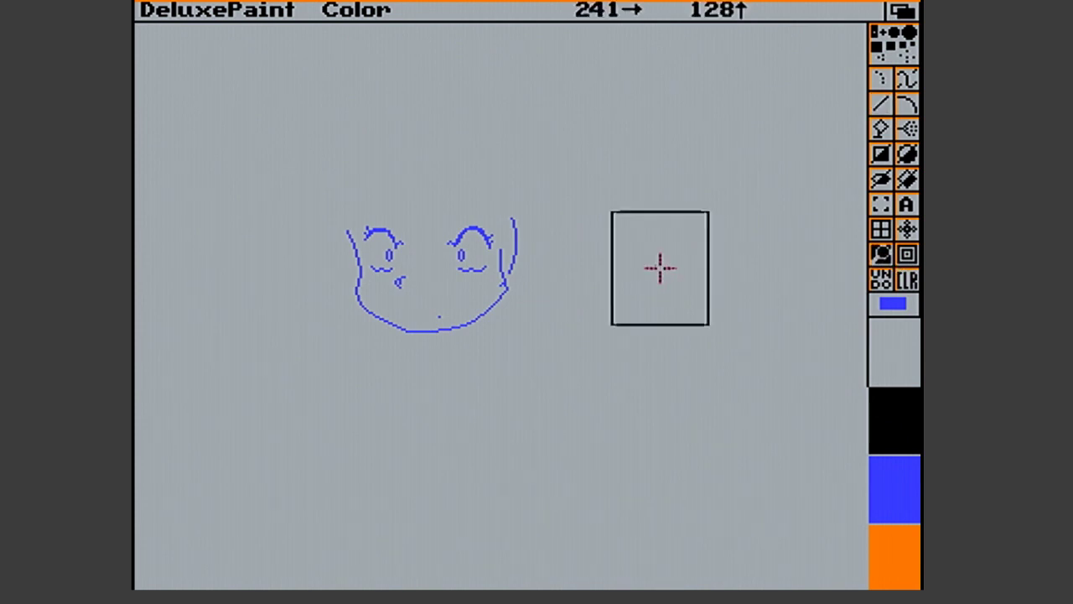
click(881, 205)
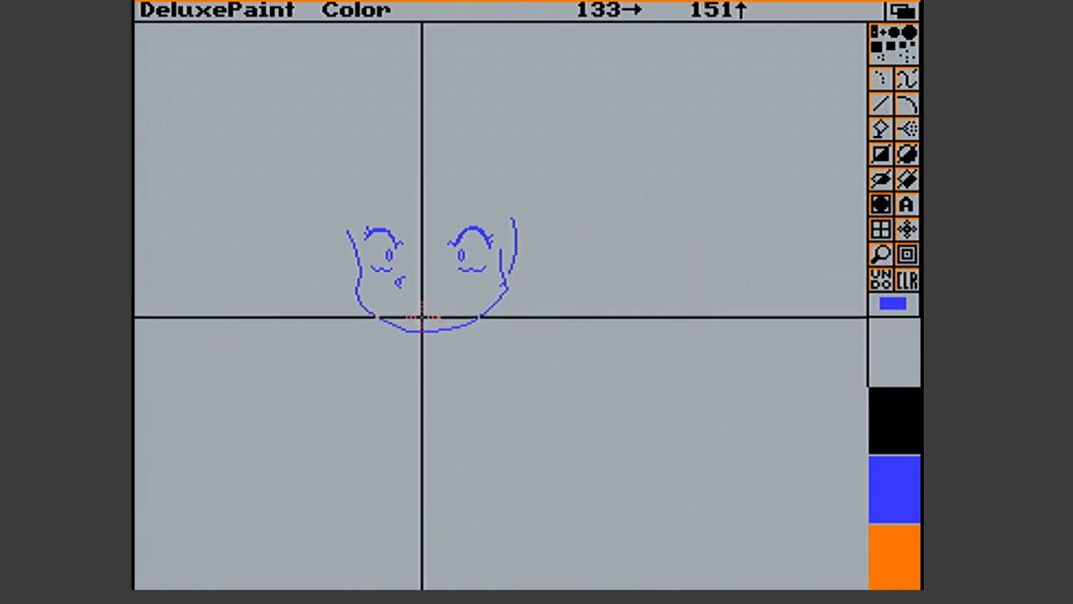
drag(417, 318, 468, 344)
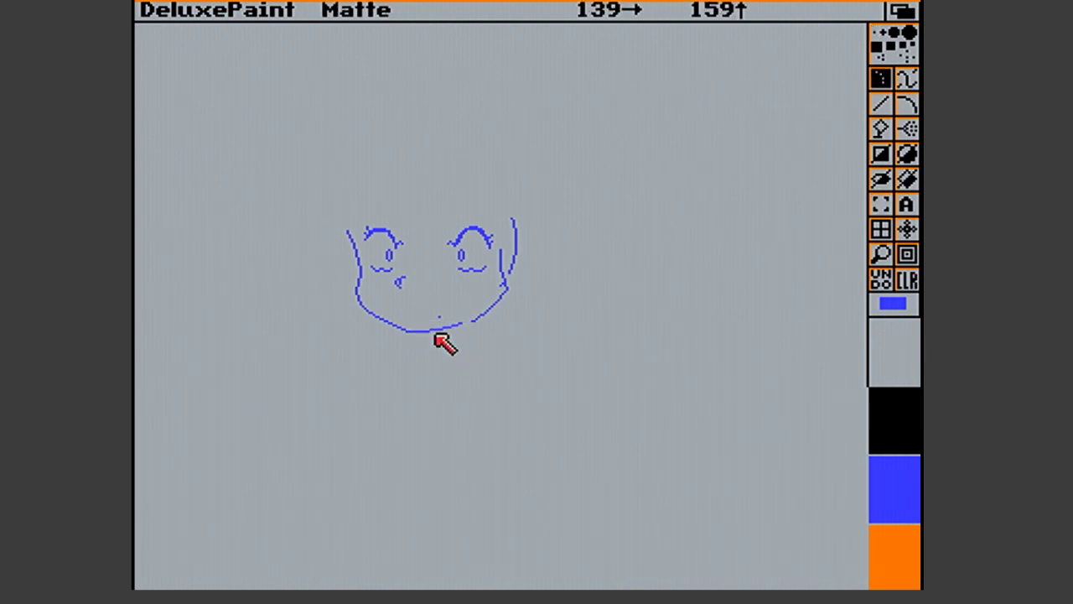
key(v)
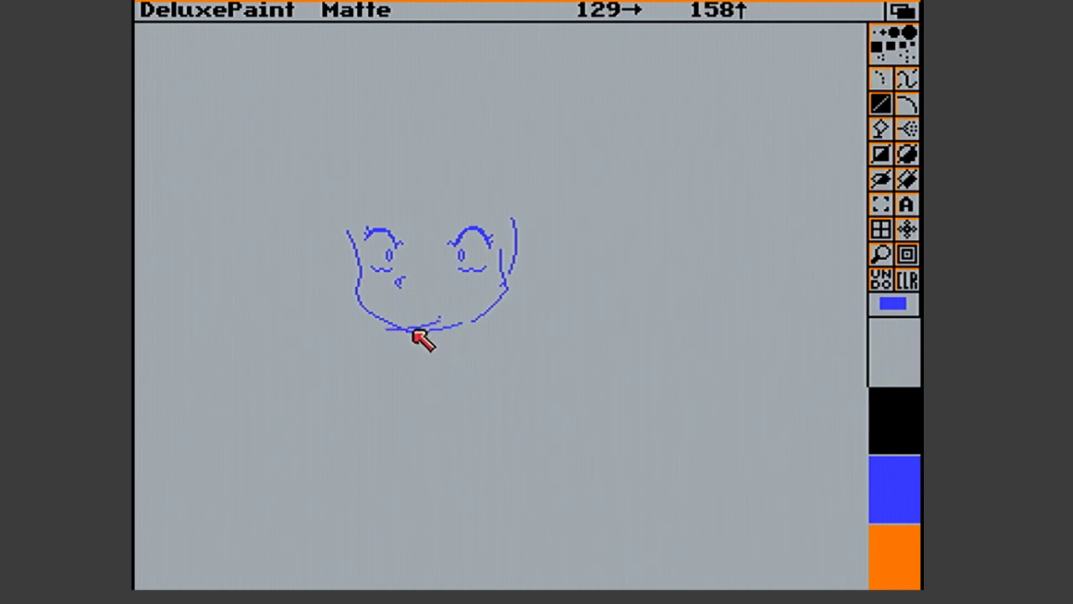
Smooth the left side of the chin pixel by pixel and close the gap in the right jaw with a blue line
key(m)
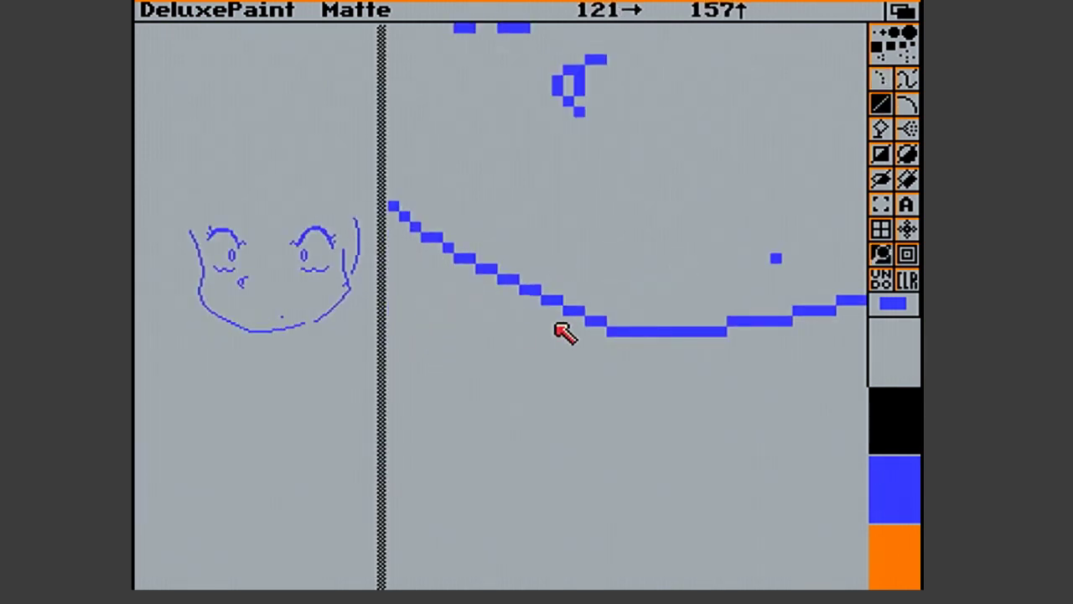
key(period)
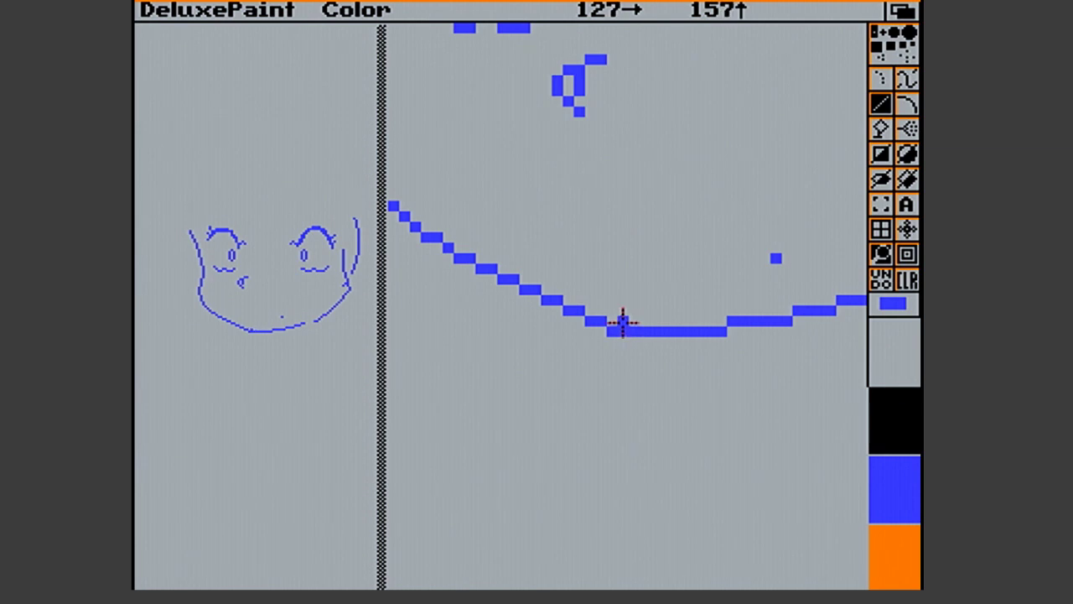
mouse_move(614, 318)
mouse_down()
mouse_move(623, 314)
mouse_move(621, 335)
mouse_move(592, 318)
mouse_up()
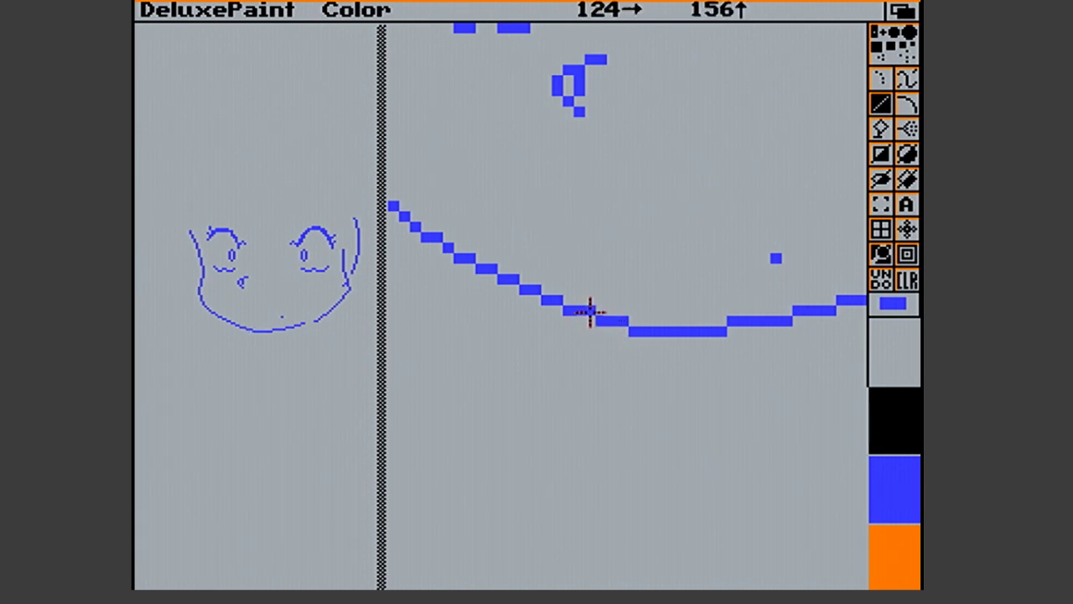
click(880, 253)
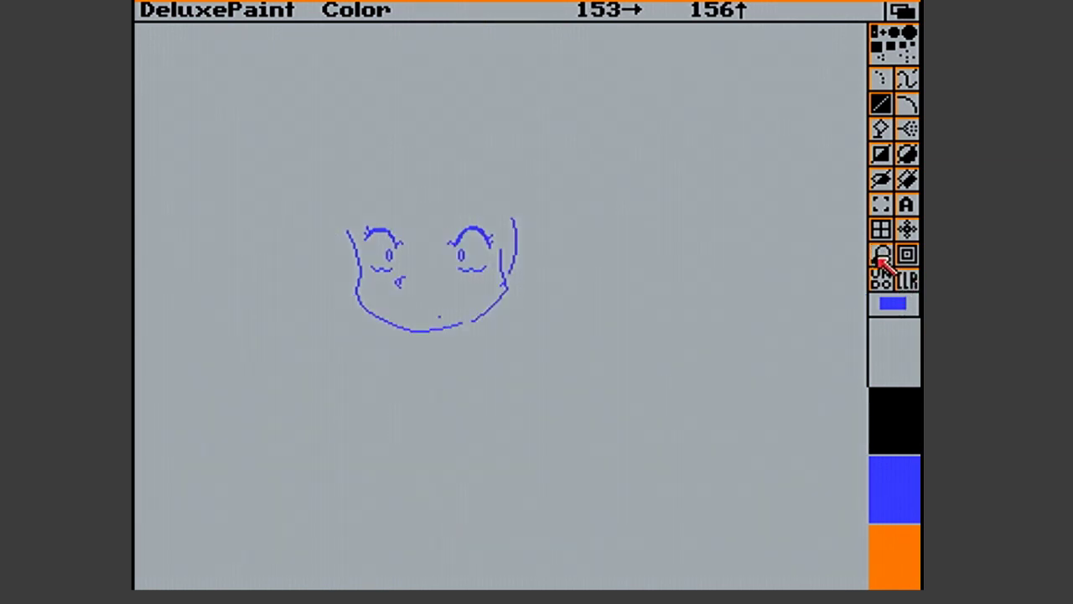
drag(458, 324, 481, 311)
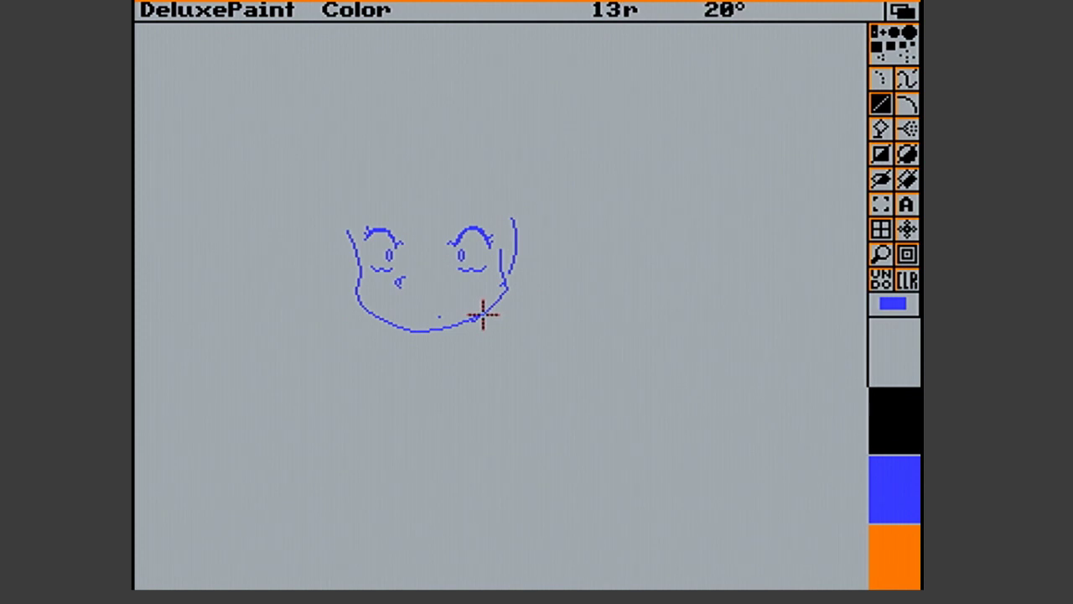
Smooth the thick bump on the right side of the jaw line into even pixel steps in a magnified view
click(880, 254)
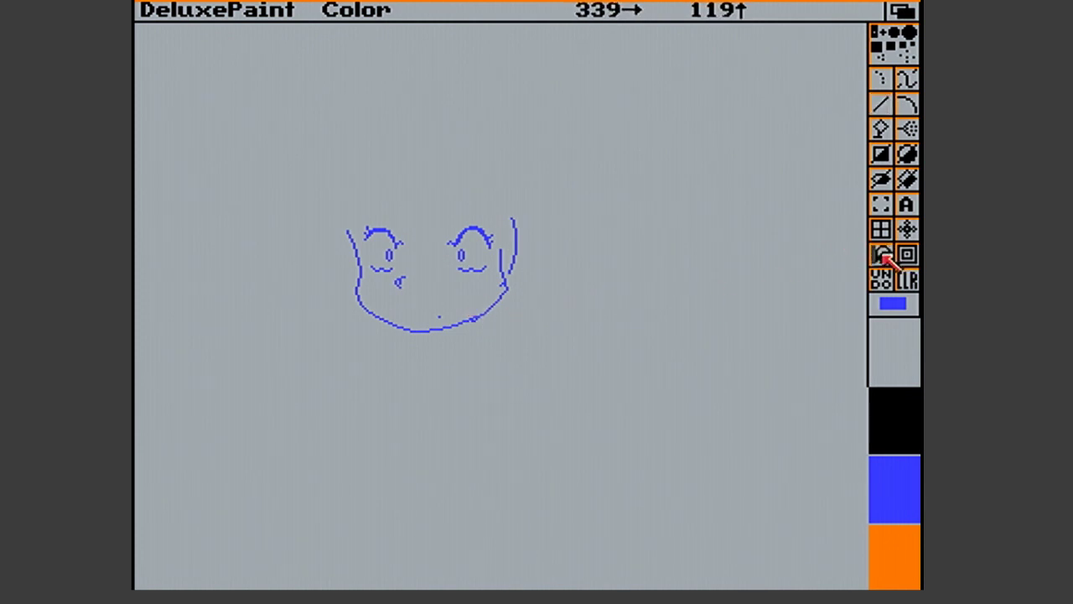
click(474, 332)
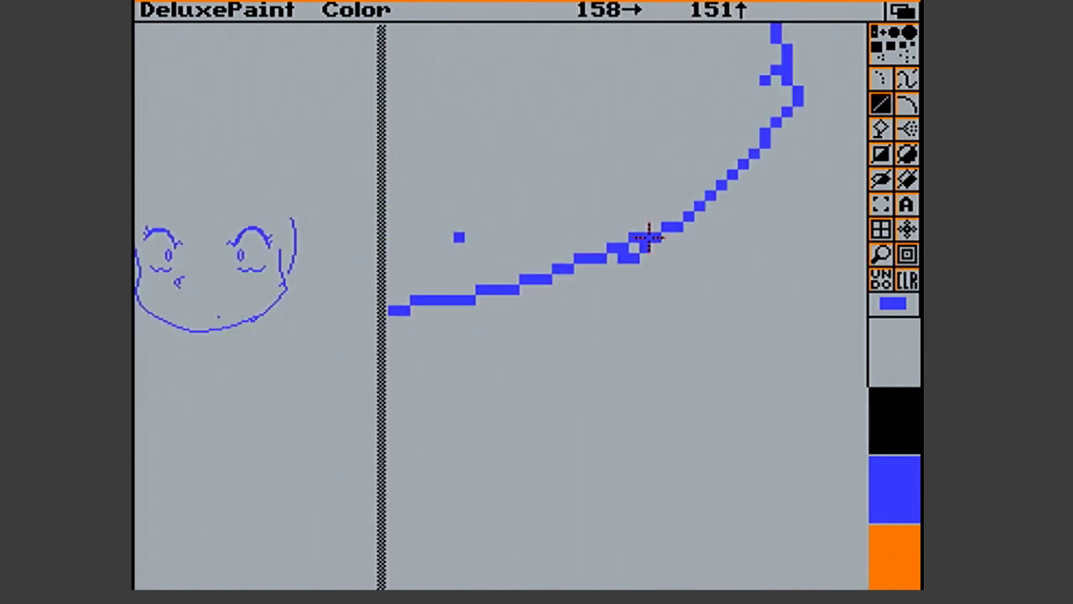
drag(655, 228, 622, 244)
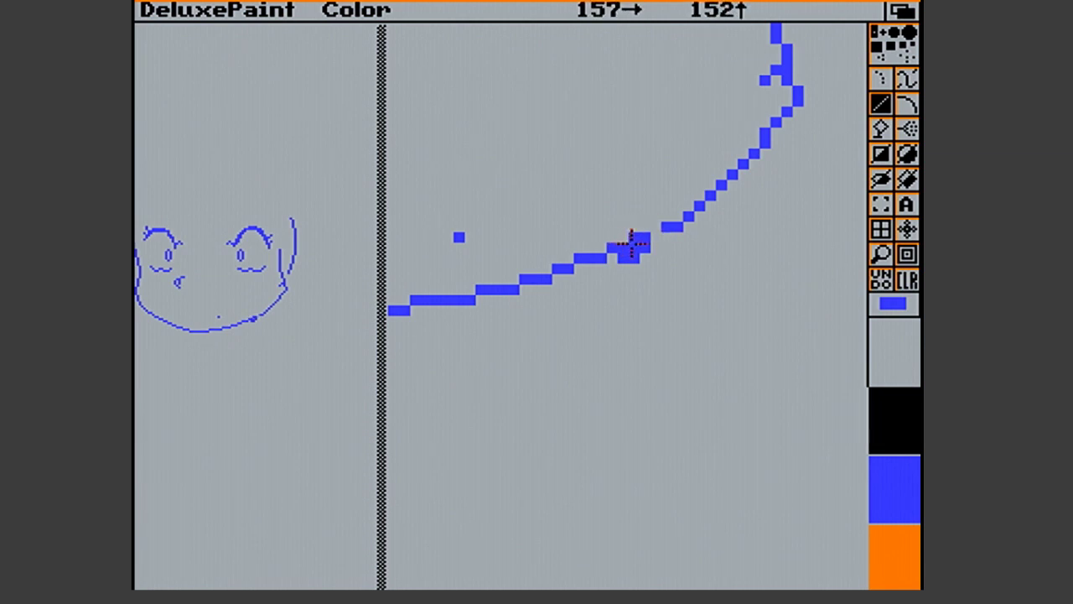
right_click(633, 257)
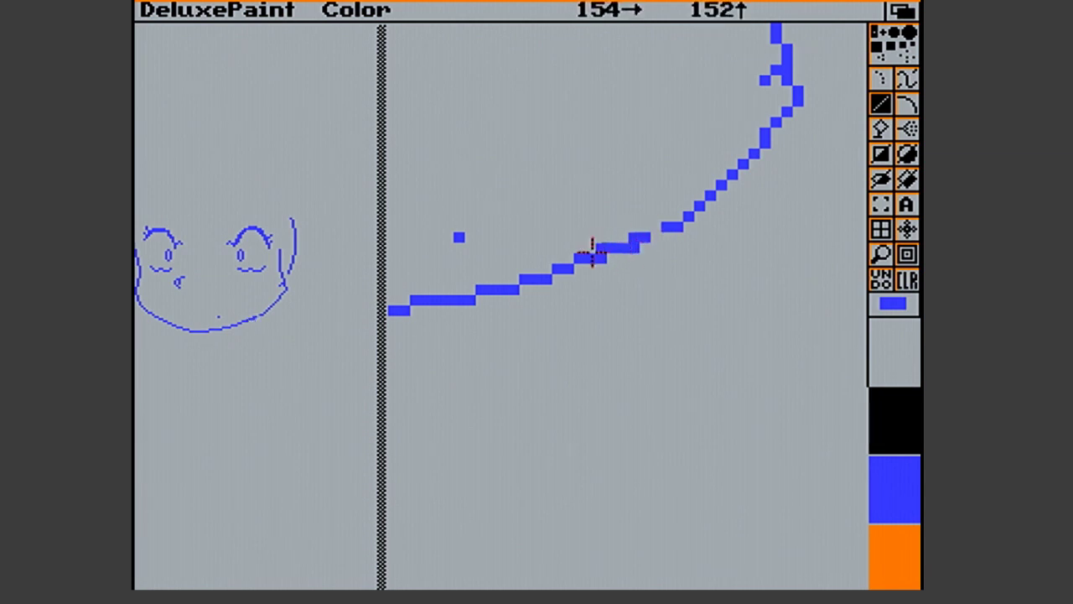
right_click(641, 236)
click(612, 258)
drag(642, 237, 649, 236)
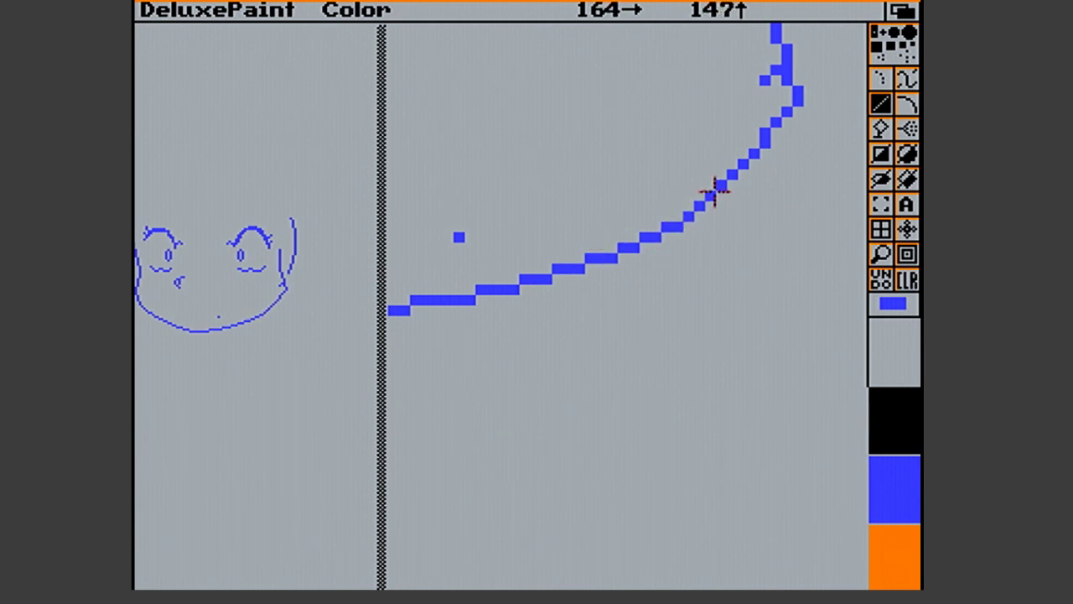
click(883, 255)
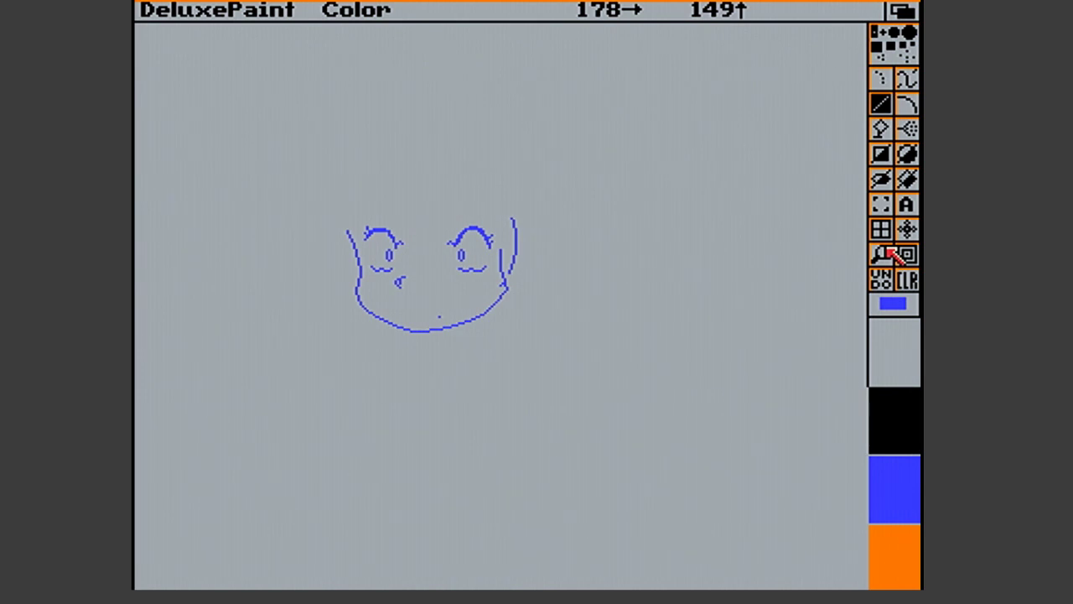
Erase the stray blue pixels inside the face above the chin and below the face
click(890, 251)
click(461, 272)
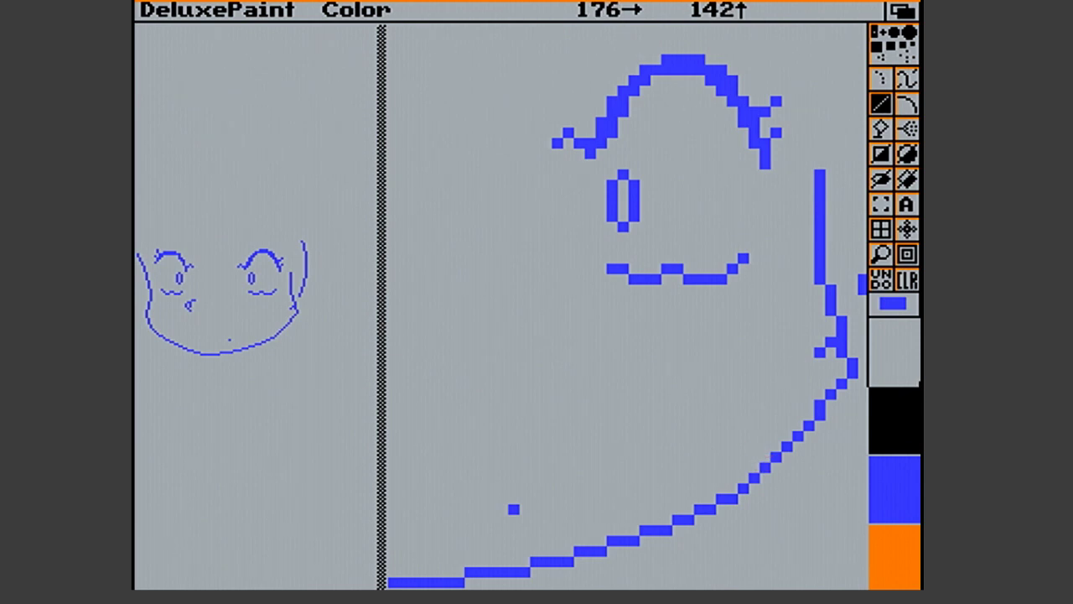
click(881, 254)
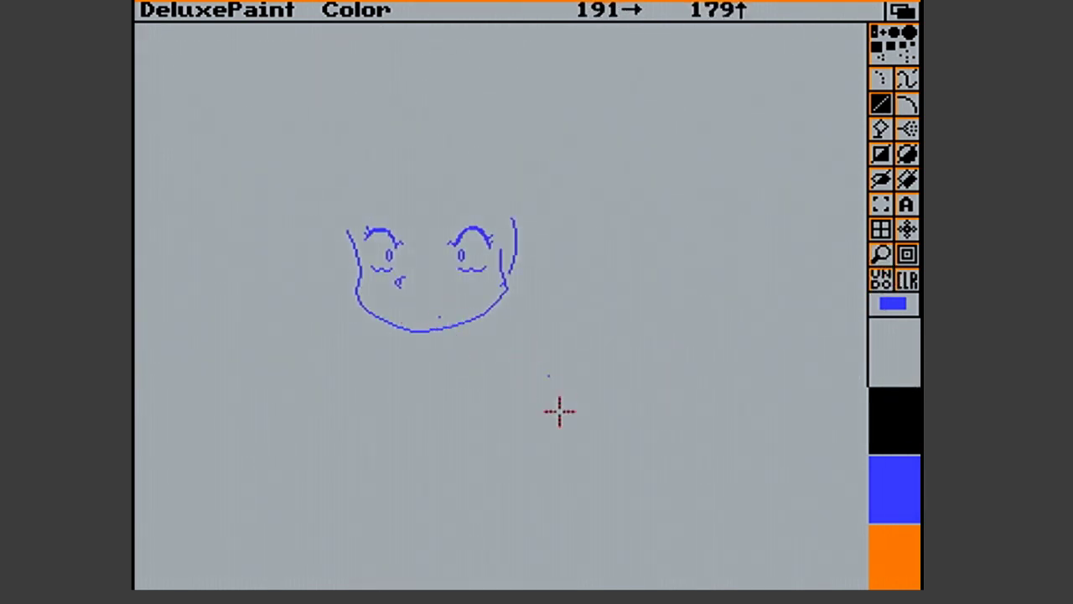
click(439, 317)
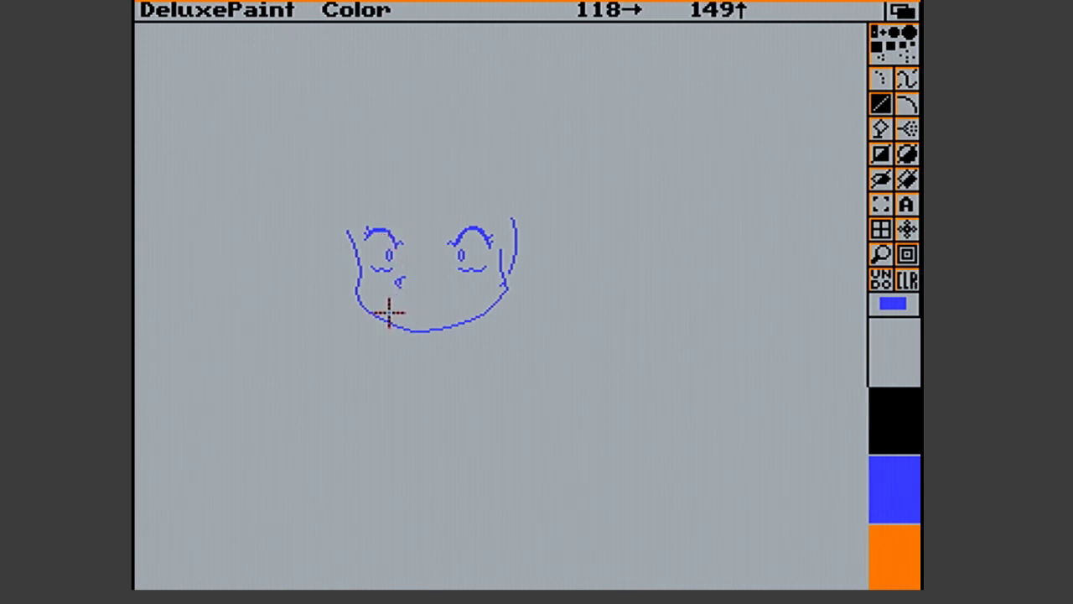
Draw a wide open mouth outline below the nose, closing it along the chin with a rounded left corner
drag(387, 316, 448, 321)
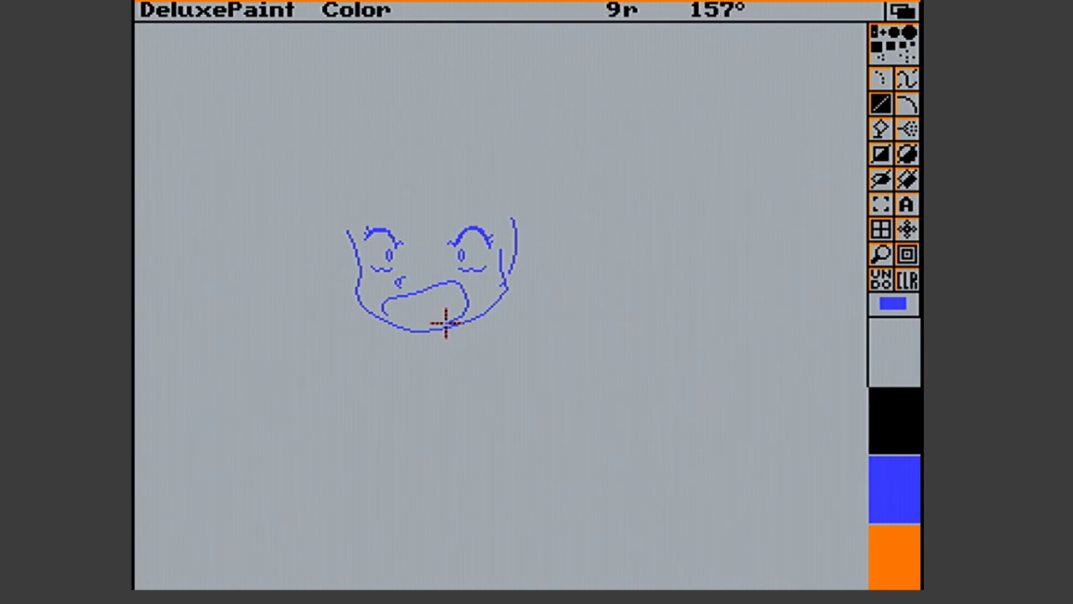
drag(446, 319, 428, 323)
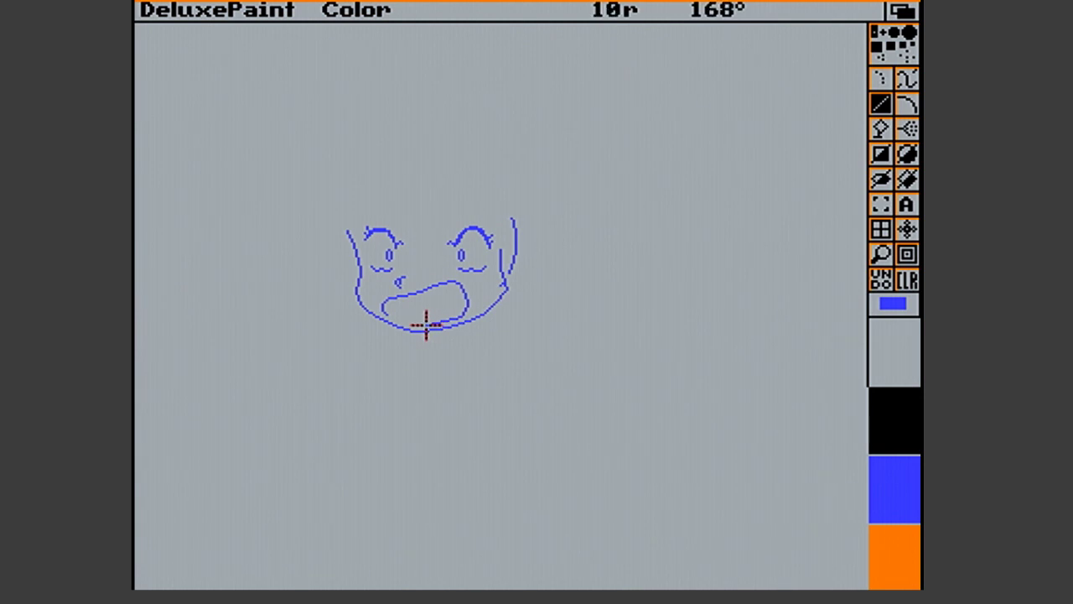
drag(424, 323, 387, 317)
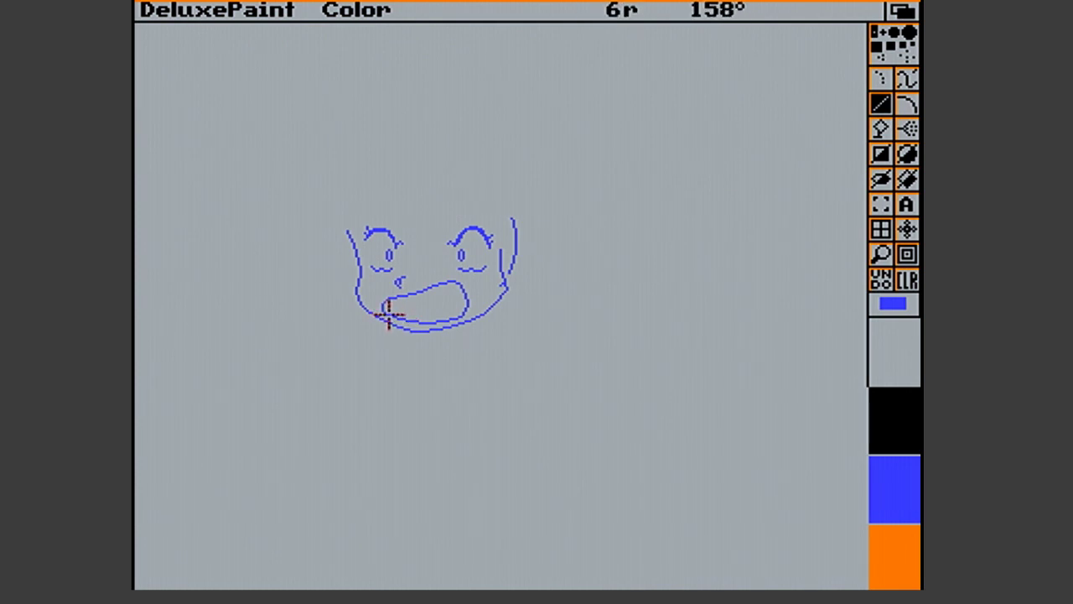
drag(387, 314, 386, 315)
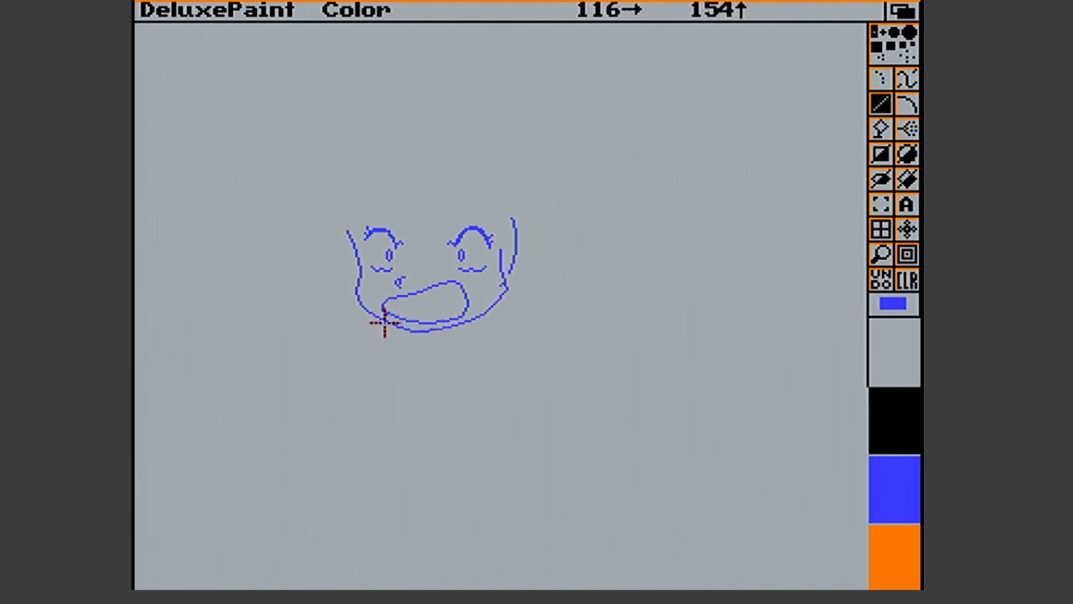
drag(387, 316, 398, 317)
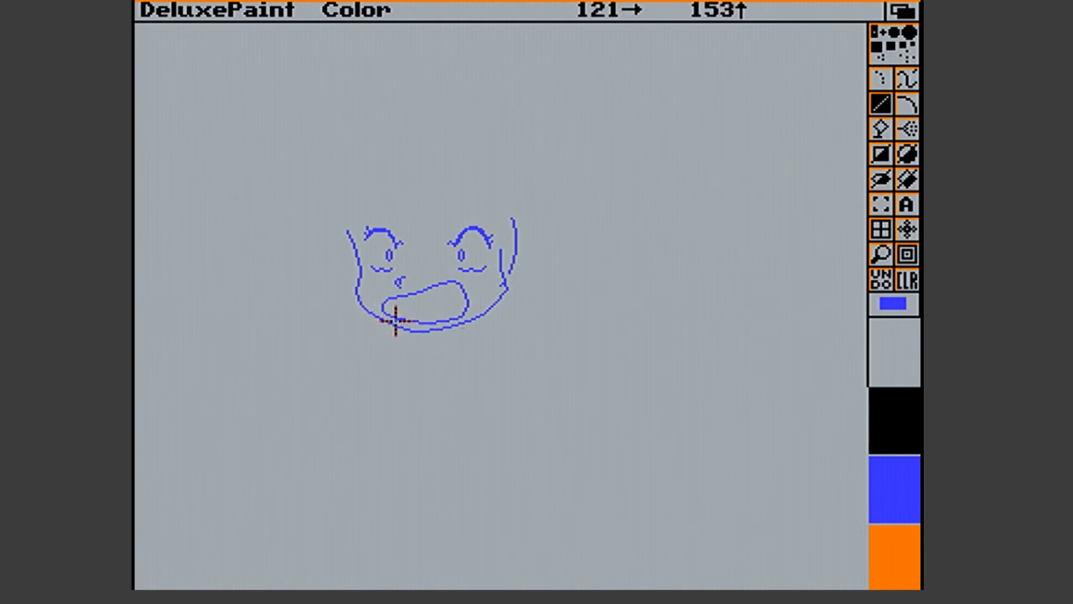
Smooth the left part of the mouth's lower edge pixel by pixel in a magnified view
key(m)
drag(628, 295, 631, 299)
click(808, 311)
key(u)
mouse_move(709, 324)
mouse_down()
mouse_move(749, 324)
mouse_move(724, 311)
mouse_move(738, 312)
mouse_move(656, 301)
mouse_move(719, 318)
mouse_move(695, 318)
mouse_up()
click(754, 341)
drag(847, 310, 864, 307)
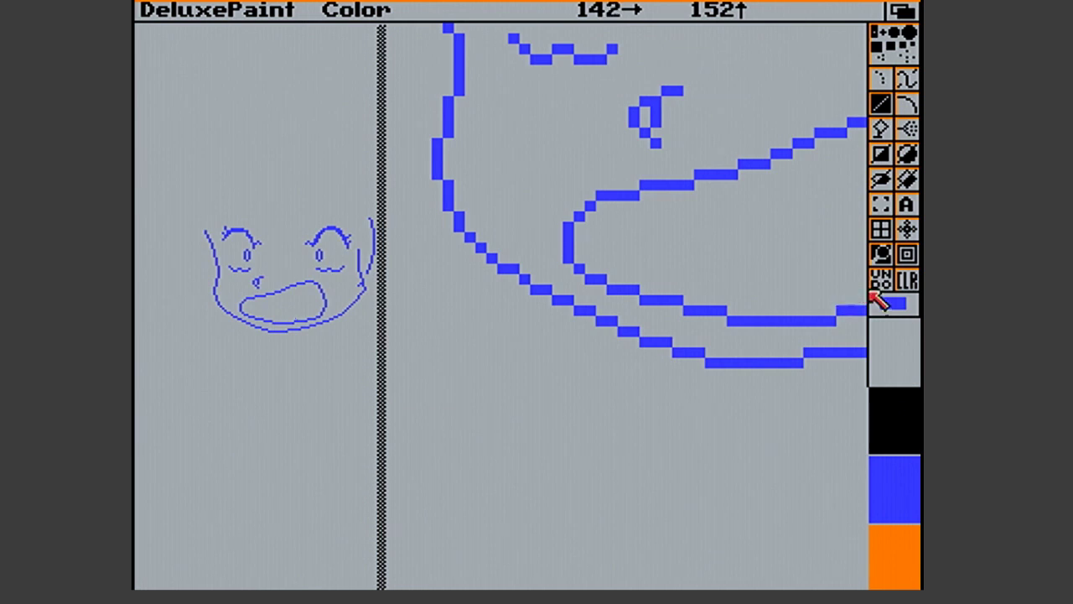
click(880, 254)
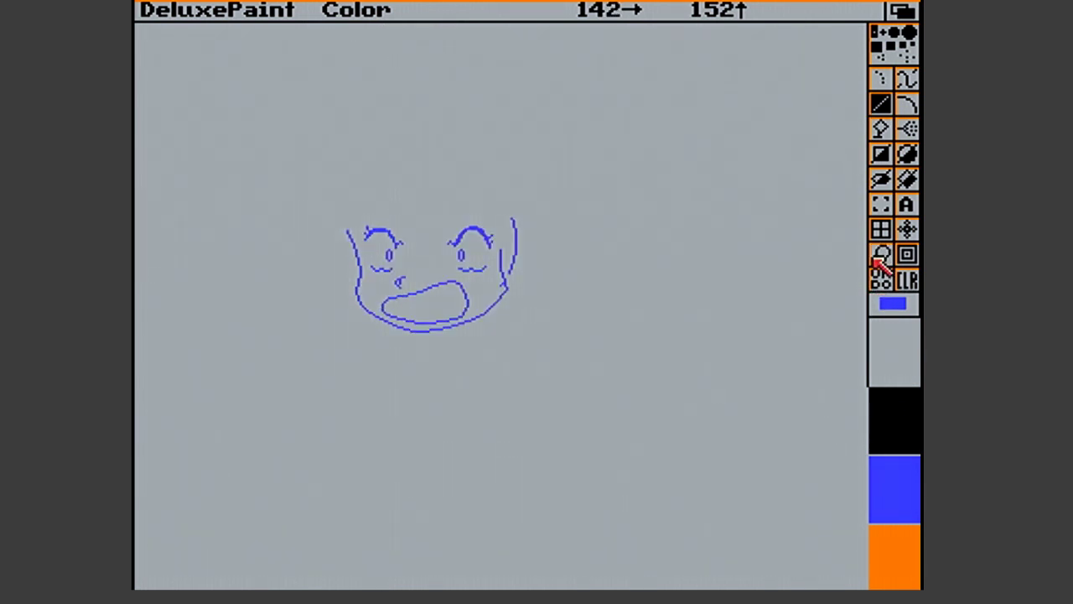
Even out the pixel steps of the mouth's sloping upper edge in a magnified view
click(881, 256)
click(462, 283)
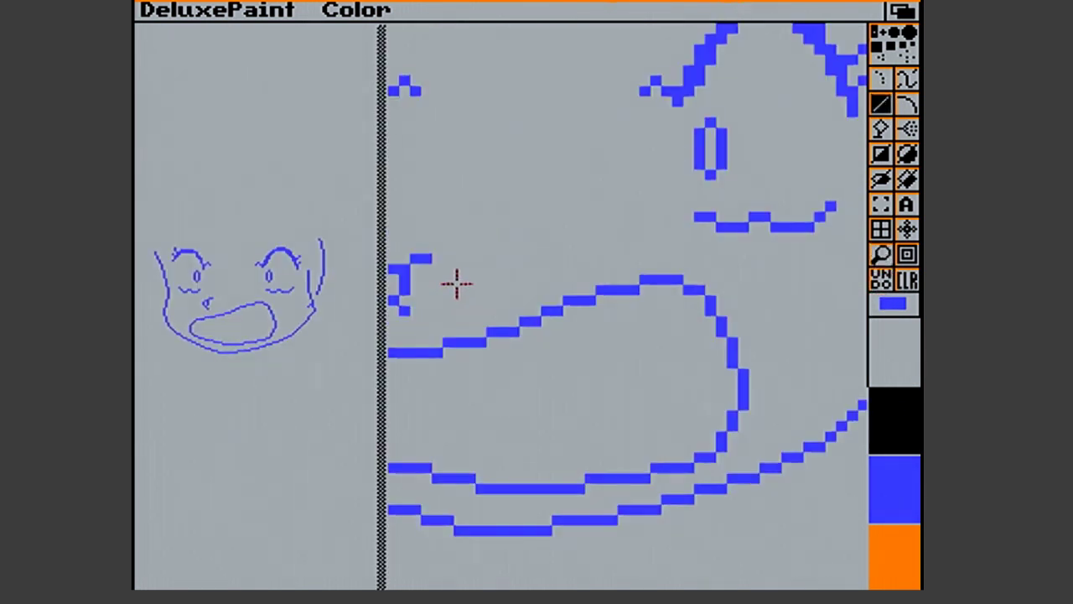
mouse_move(491, 326)
mouse_down()
mouse_move(577, 310)
mouse_move(566, 297)
mouse_move(550, 303)
mouse_move(567, 312)
mouse_up()
drag(484, 330, 520, 331)
mouse_move(438, 341)
mouse_down()
mouse_move(484, 342)
mouse_move(456, 340)
mouse_move(549, 307)
mouse_move(558, 317)
mouse_move(529, 327)
mouse_move(566, 297)
mouse_move(640, 278)
mouse_move(634, 293)
mouse_up()
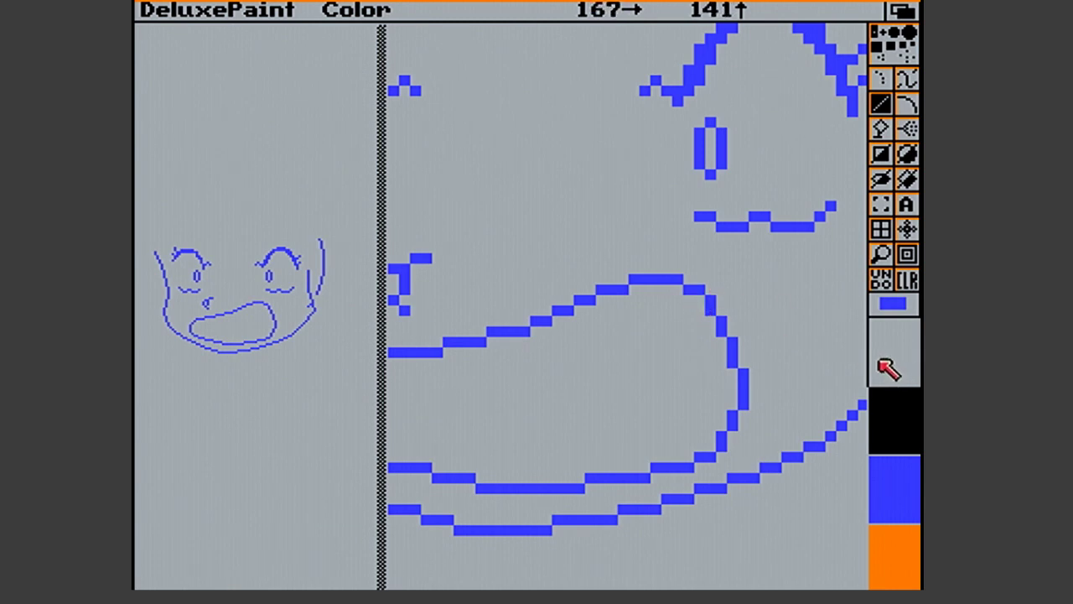
click(882, 254)
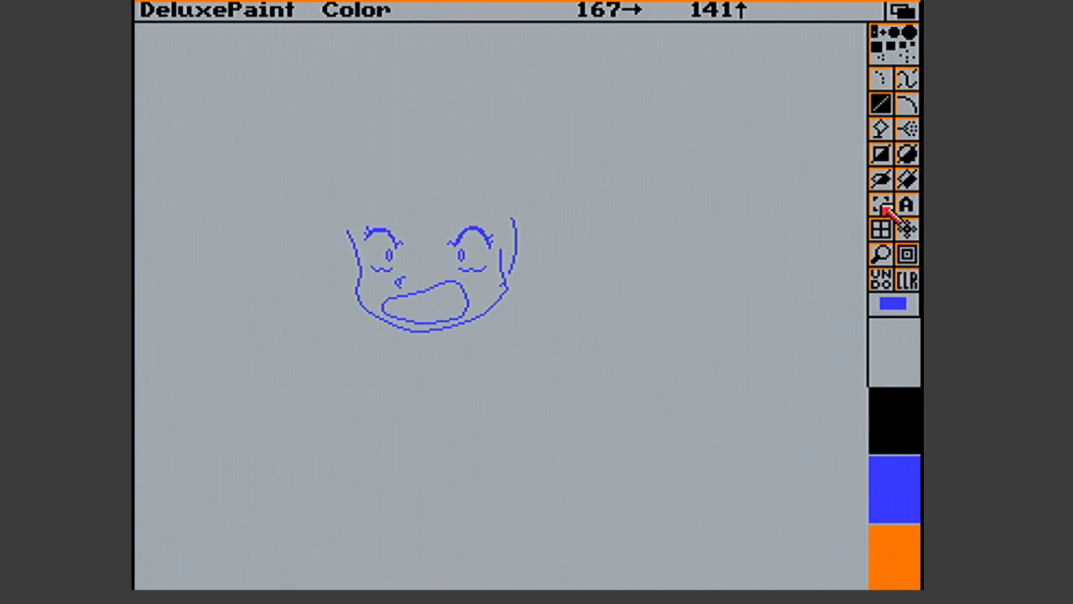
Cut out the right half of the face as a brush, stamp it slightly further left and lower, and clean up the mouth's lower edge
click(882, 254)
click(881, 204)
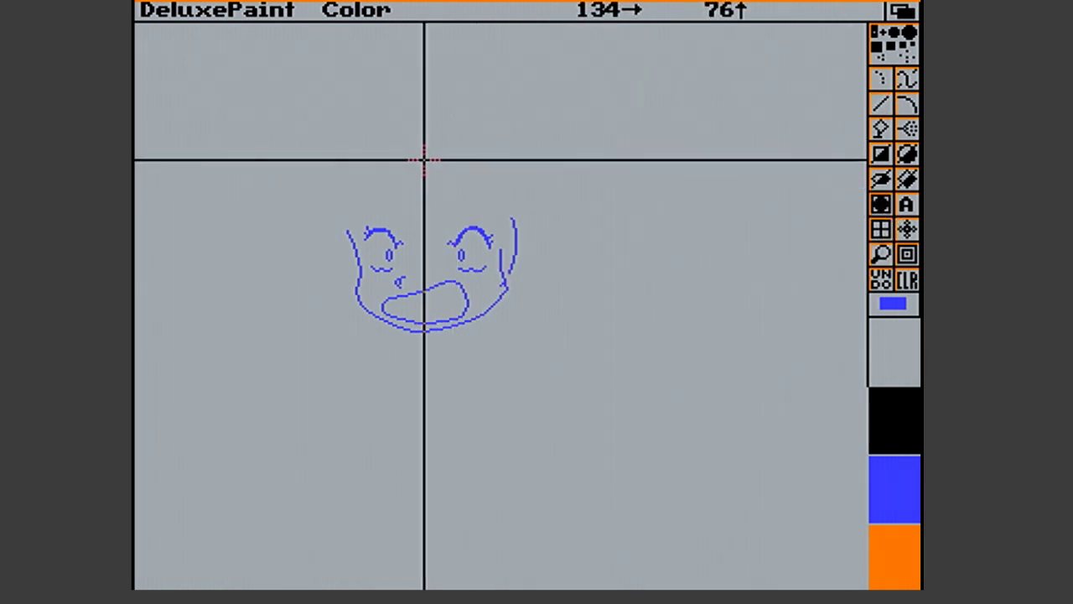
drag(430, 158, 613, 362)
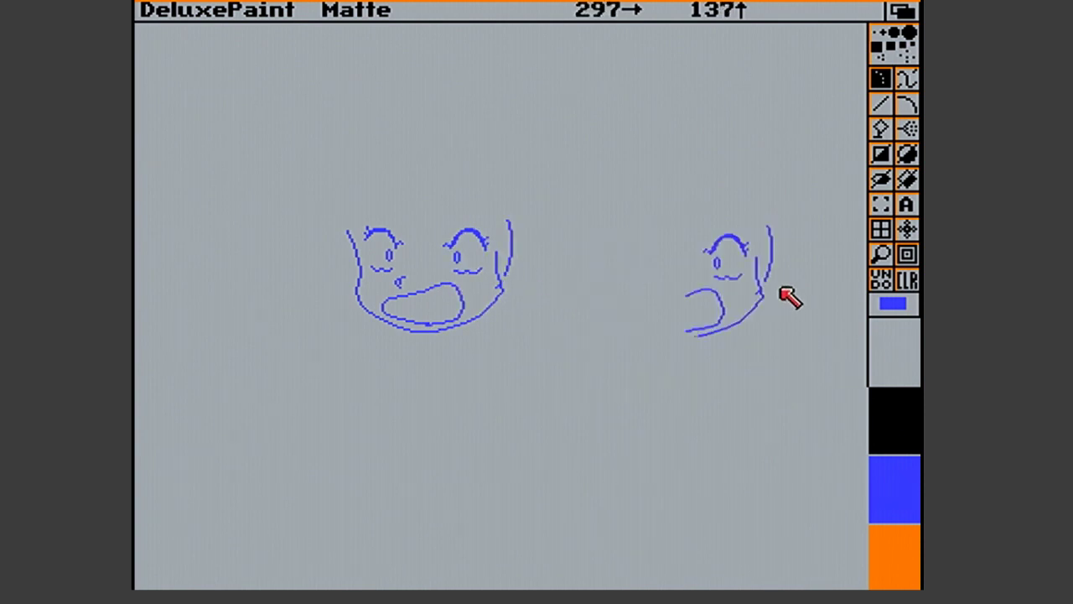
key(v)
key(period)
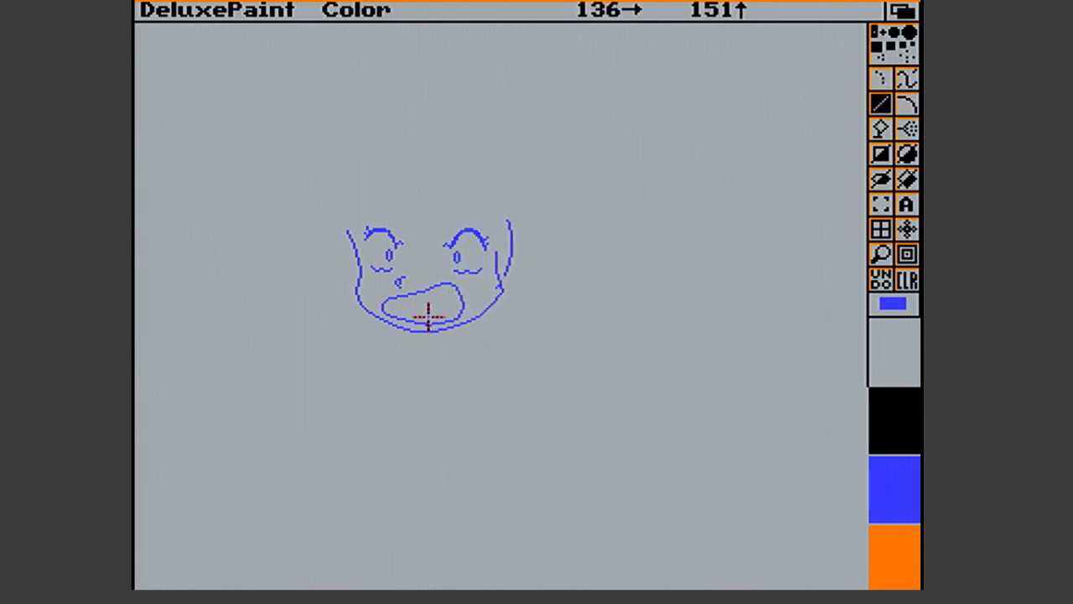
mouse_move(428, 323)
mouse_down()
mouse_move(439, 321)
mouse_move(427, 321)
mouse_up()
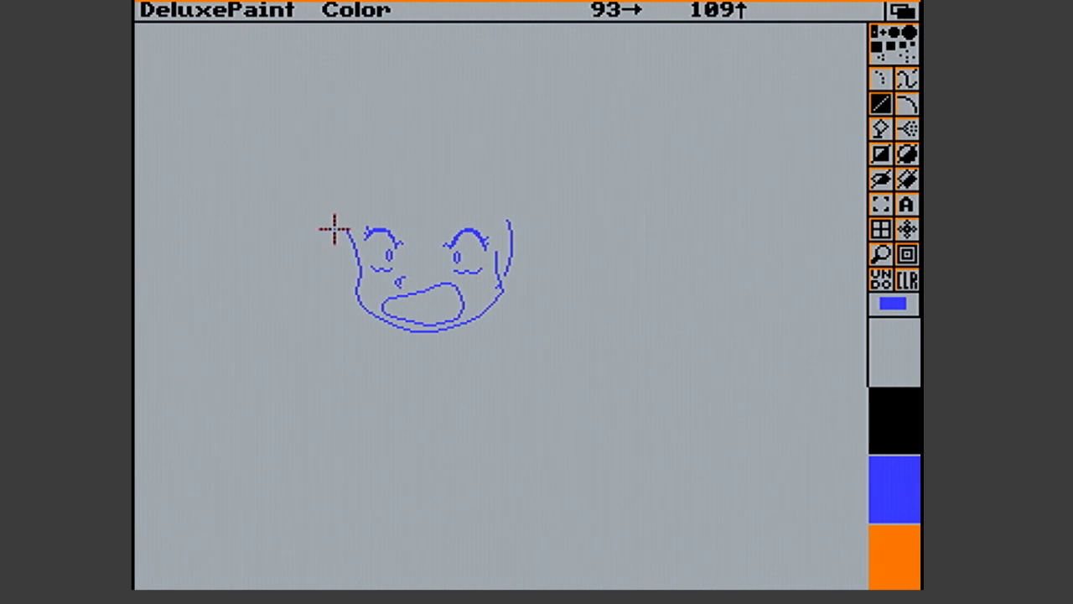
Draw two hair strands at the left temple, erase the old face line between them and reshape the outer strand's tip
drag(338, 234, 356, 218)
click(881, 254)
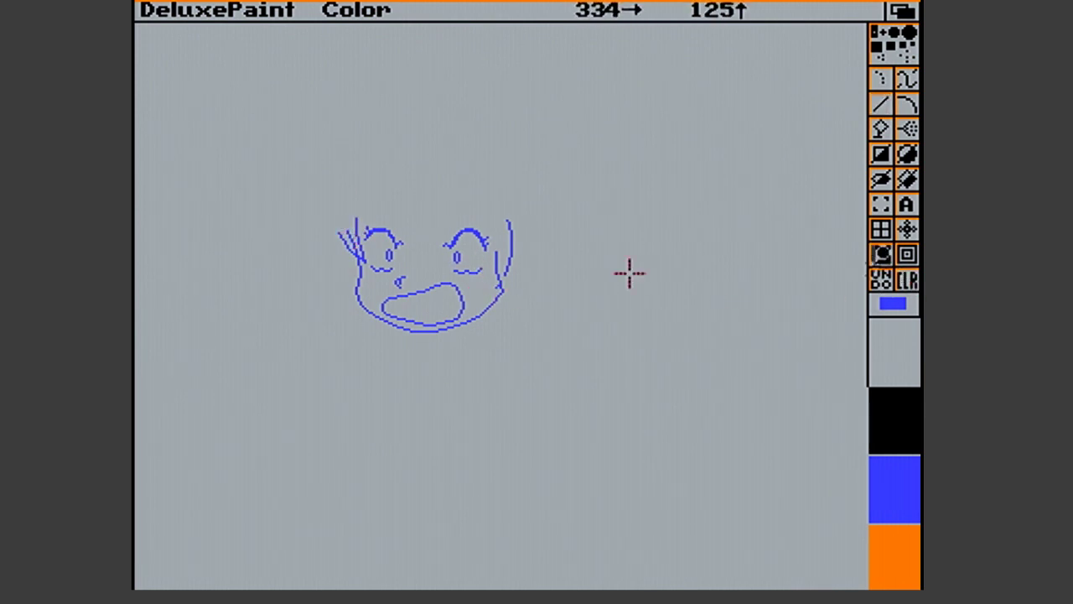
click(386, 250)
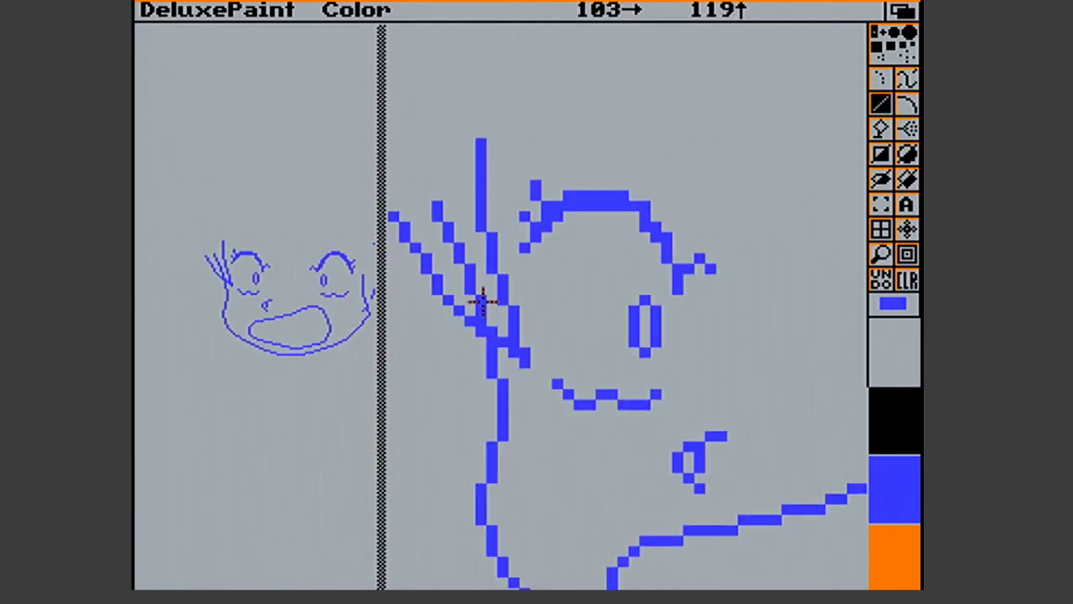
drag(486, 312, 434, 207)
drag(443, 304, 462, 256)
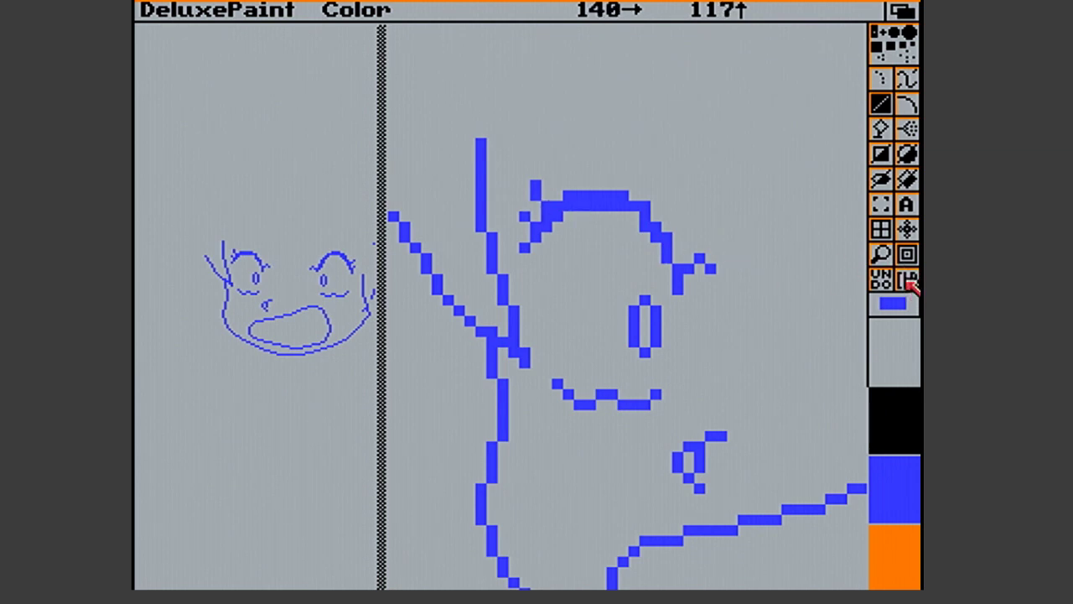
click(881, 254)
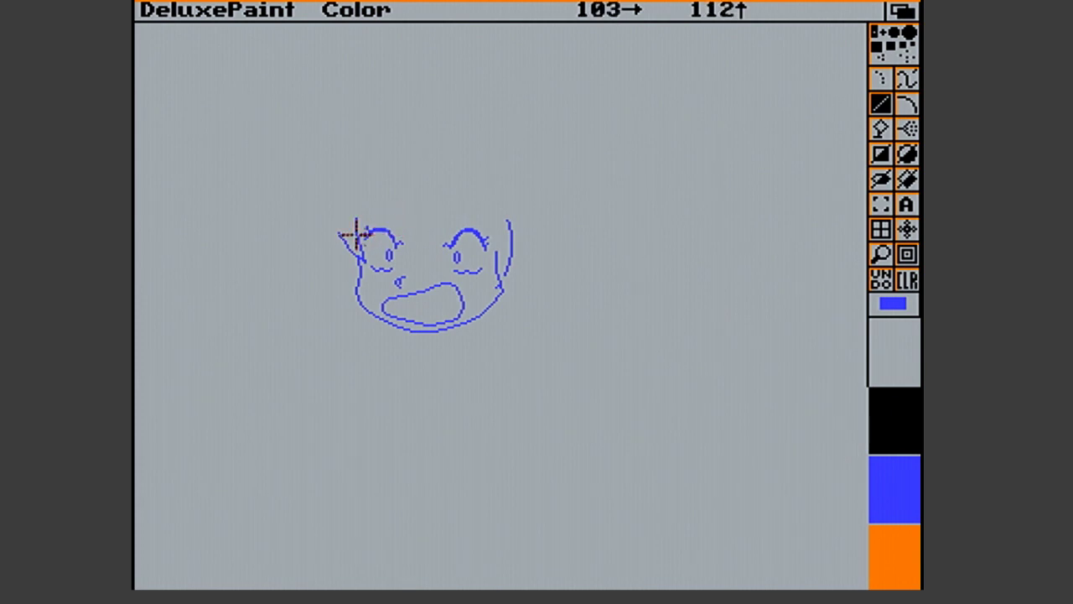
mouse_move(339, 223)
mouse_down()
mouse_move(349, 251)
mouse_move(330, 233)
mouse_move(352, 254)
mouse_move(334, 238)
mouse_move(346, 237)
mouse_up()
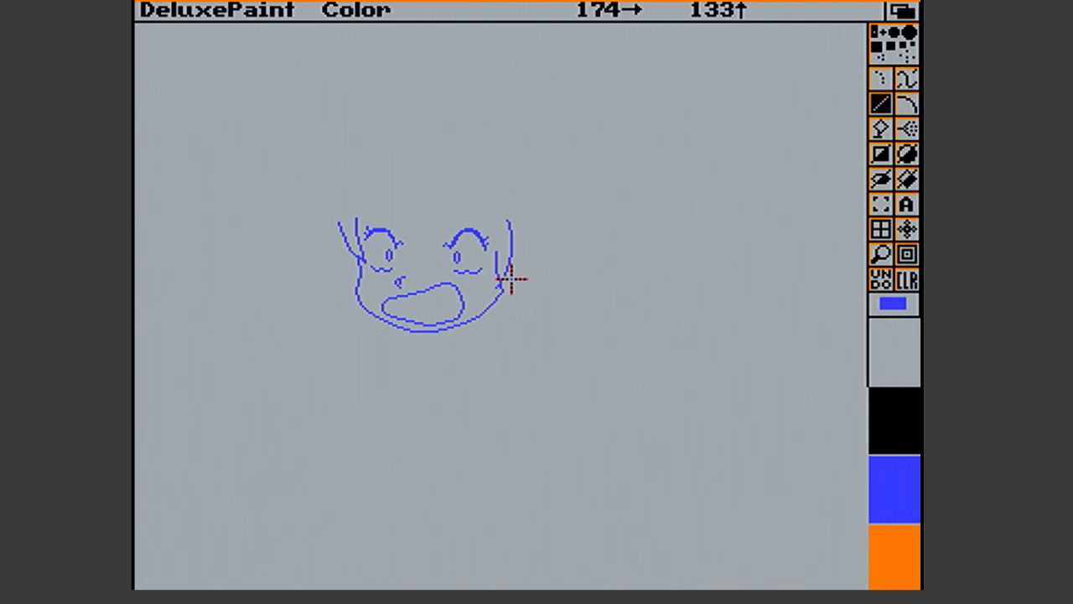
Erase the pixels protruding from the right cheek and the lower part of the outer line beside the right temple
click(882, 255)
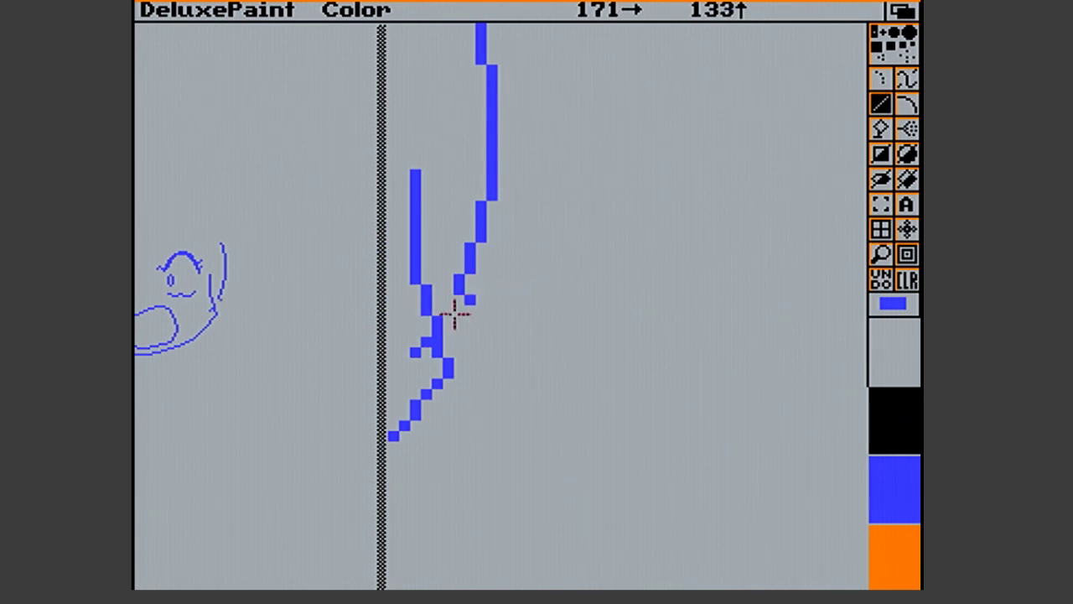
mouse_move(420, 348)
mouse_down()
mouse_move(412, 352)
mouse_move(421, 346)
mouse_up()
mouse_move(450, 282)
mouse_down()
mouse_move(462, 228)
mouse_move(489, 187)
mouse_move(465, 290)
mouse_up()
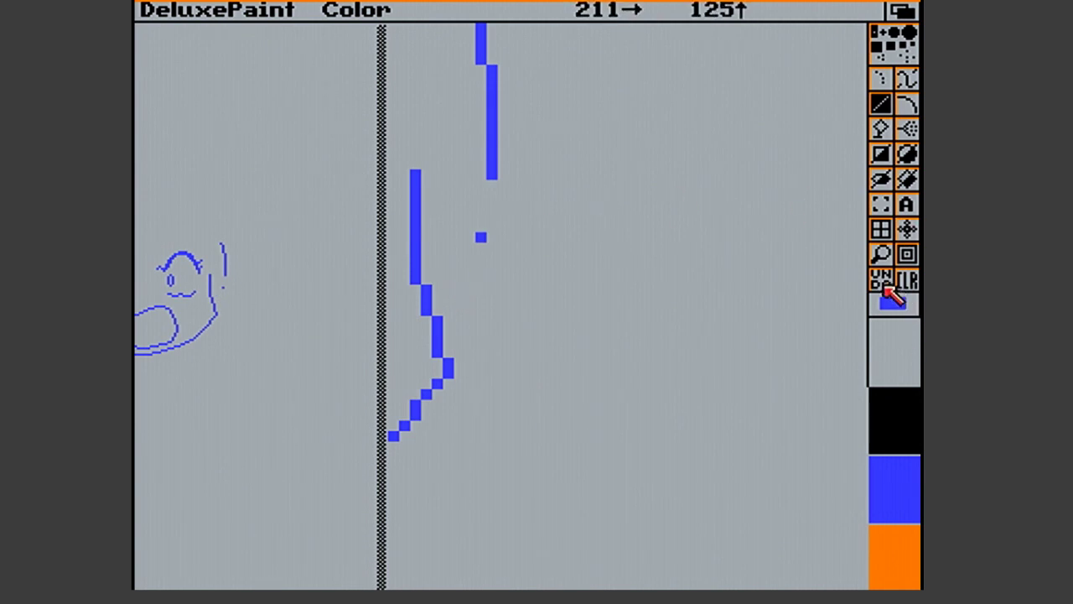
click(880, 254)
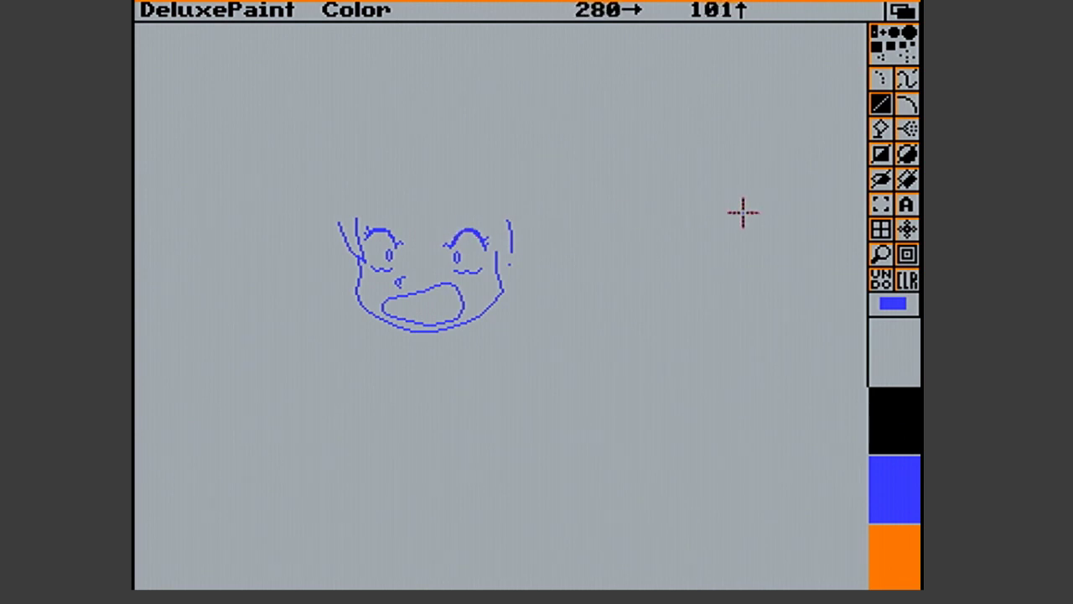
Draw a pointed outer hair strand beside the left temple, with its tip turning back up to the existing strand
click(881, 254)
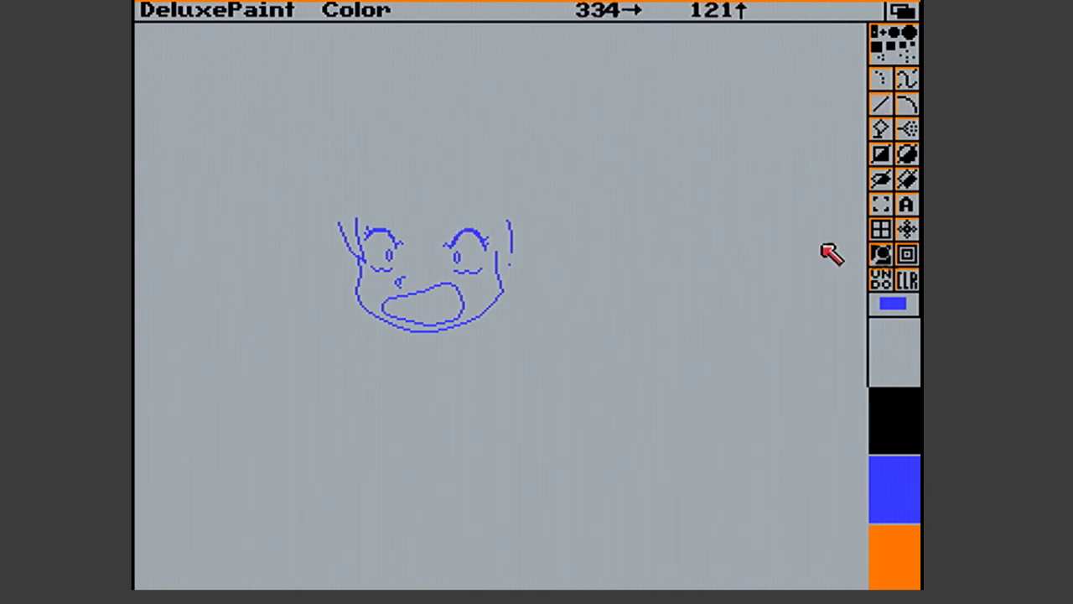
click(347, 252)
mouse_move(580, 254)
mouse_down()
mouse_move(608, 303)
mouse_move(594, 305)
mouse_move(597, 328)
mouse_move(612, 311)
mouse_move(610, 320)
mouse_up()
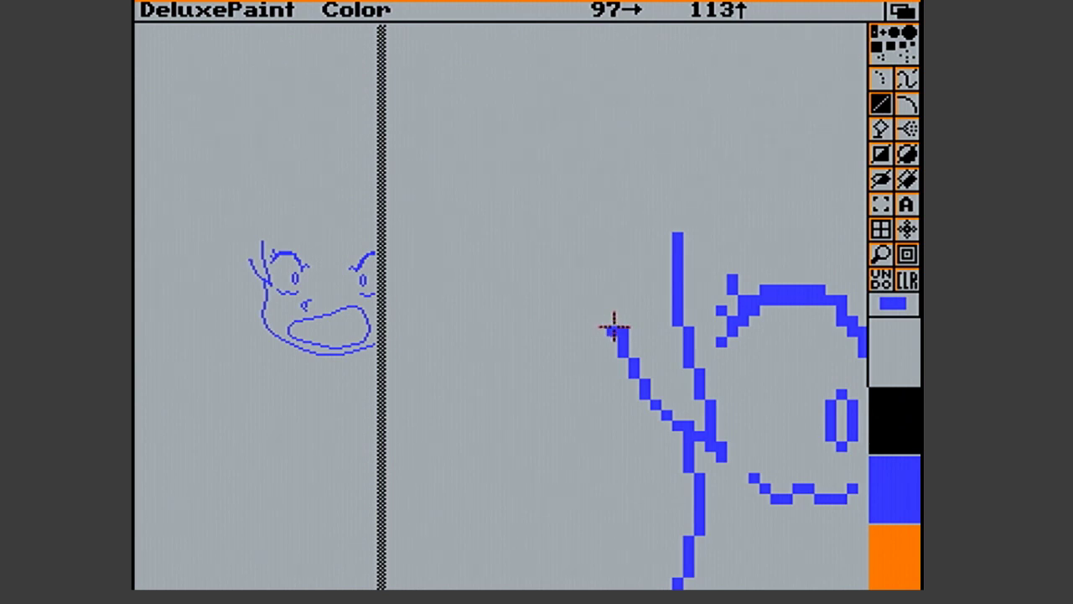
drag(590, 257, 625, 438)
drag(624, 358, 629, 453)
click(731, 488)
key(u)
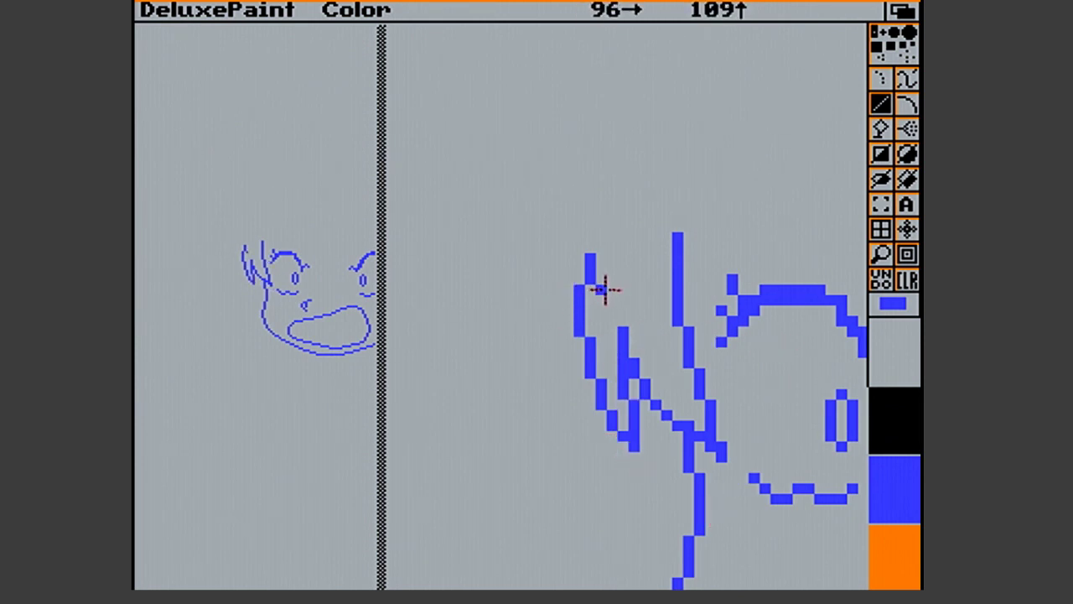
Extend the left temple's outer hair line upward in a curve leaning inward toward the top of the head
drag(594, 245, 598, 225)
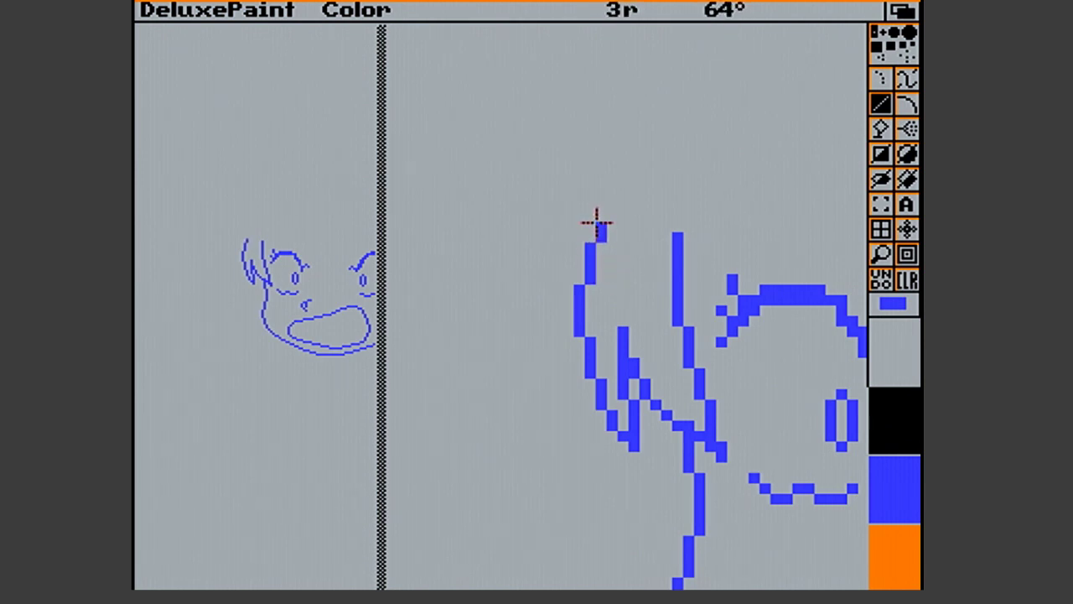
mouse_move(597, 222)
mouse_down()
mouse_move(628, 187)
mouse_move(633, 146)
mouse_move(622, 156)
mouse_up()
mouse_move(600, 244)
mouse_down()
mouse_move(595, 204)
mouse_move(614, 212)
mouse_move(618, 148)
mouse_move(604, 163)
mouse_move(602, 206)
mouse_move(613, 177)
mouse_move(587, 247)
mouse_move(611, 155)
mouse_up()
drag(610, 156, 631, 119)
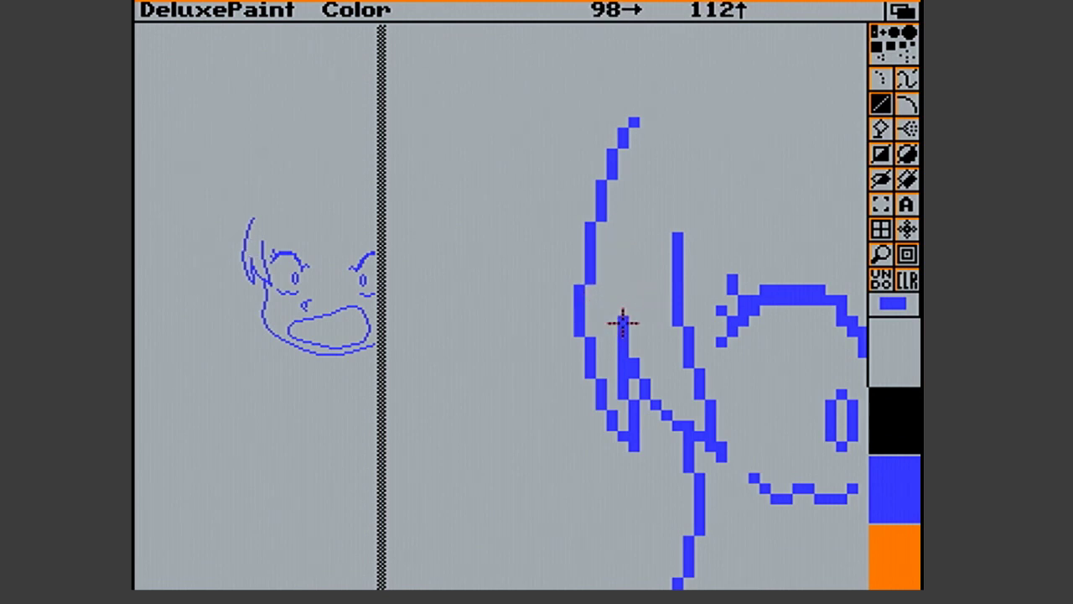
click(880, 254)
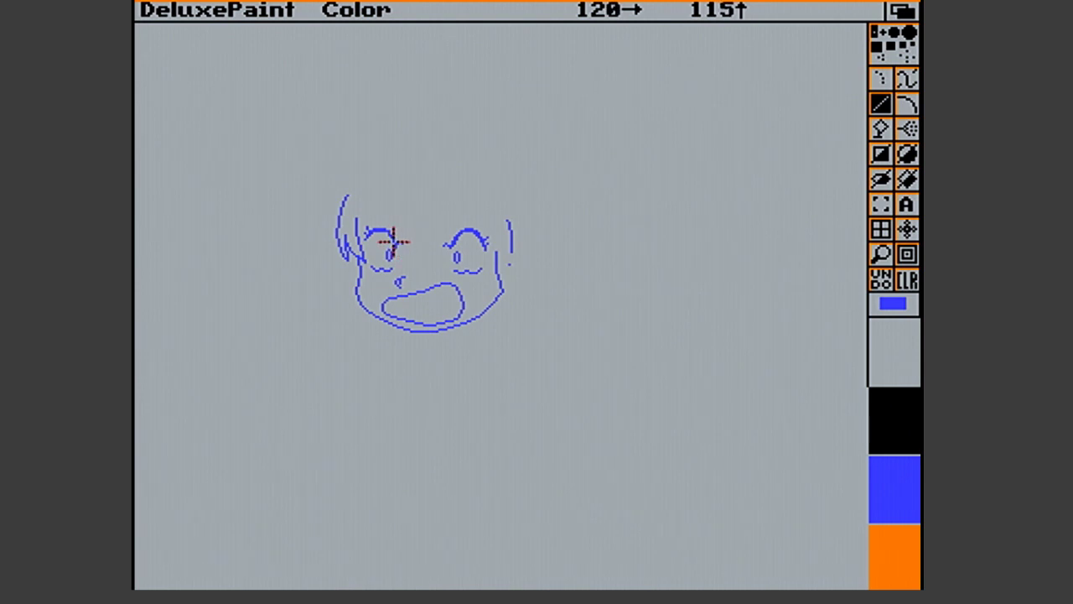
Draw an arched hair line over each eye, rising from the inner end of the lashes toward the temple
drag(396, 244, 382, 210)
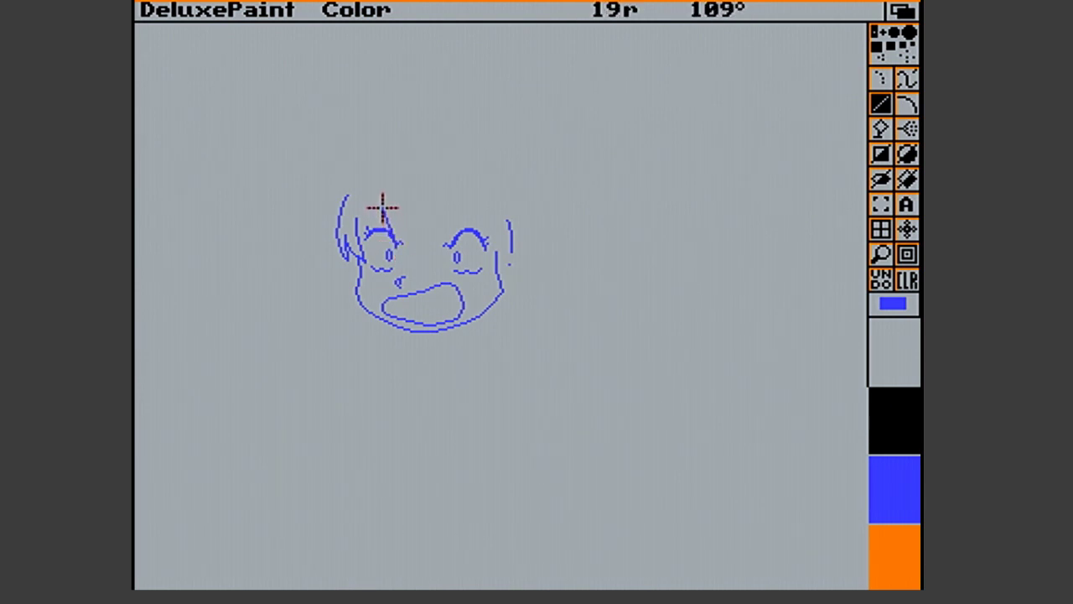
drag(382, 205, 361, 197)
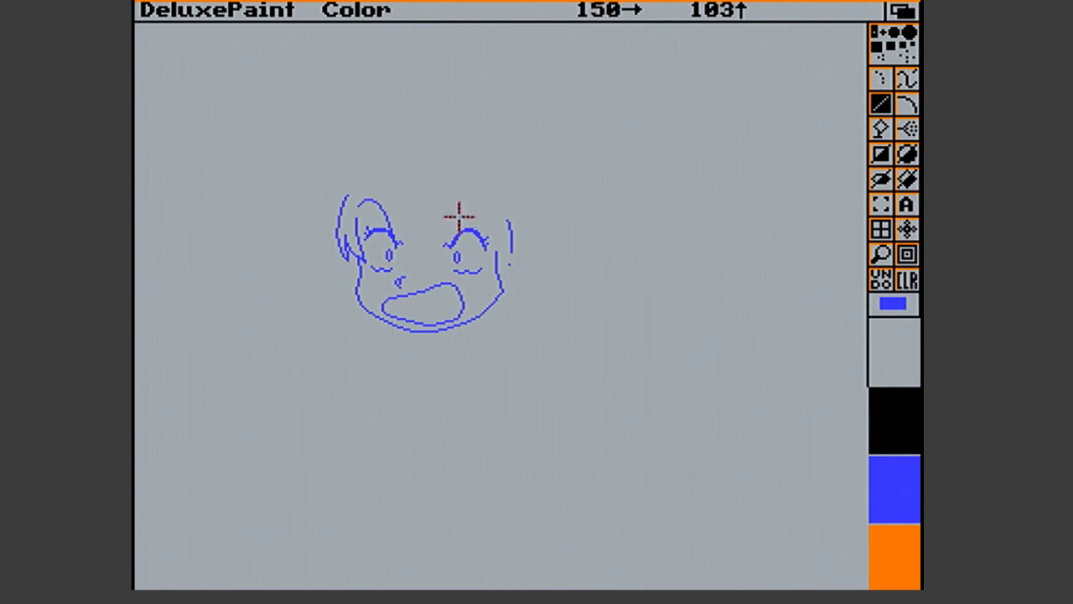
drag(456, 234, 471, 205)
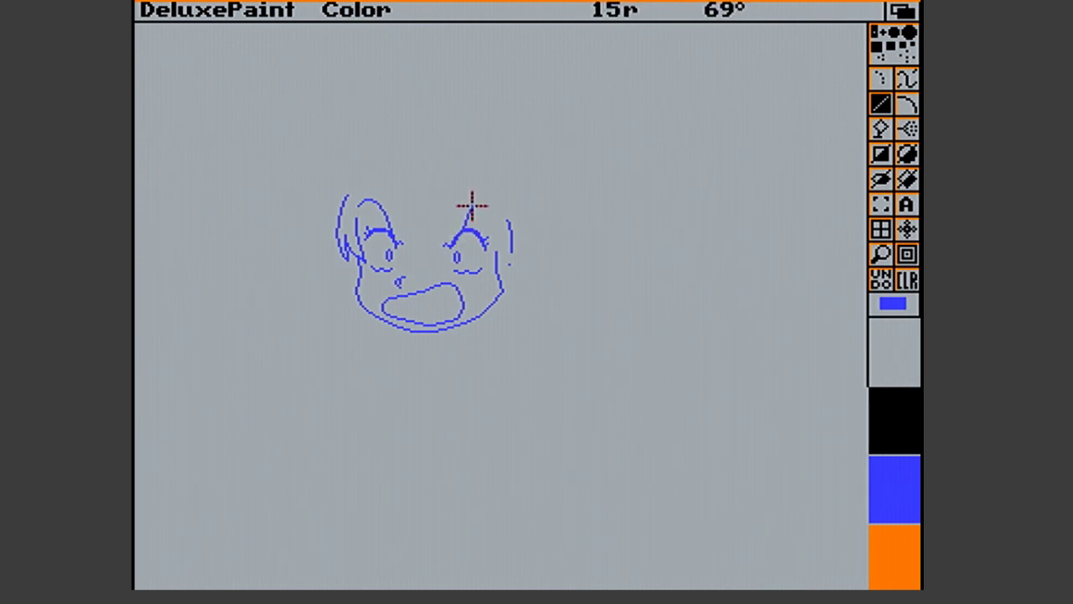
key(u)
drag(454, 238, 463, 216)
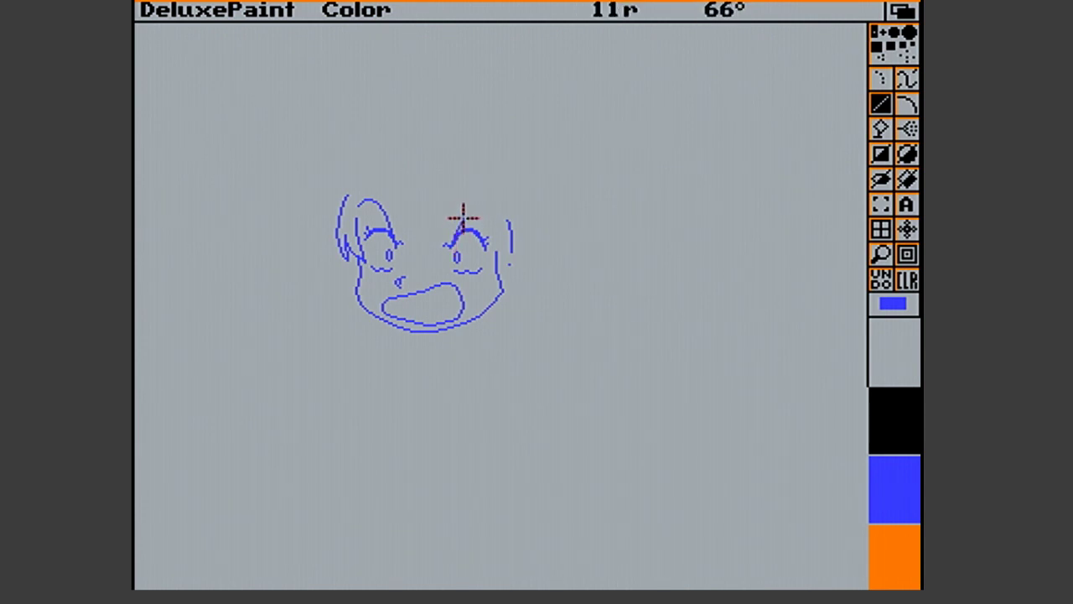
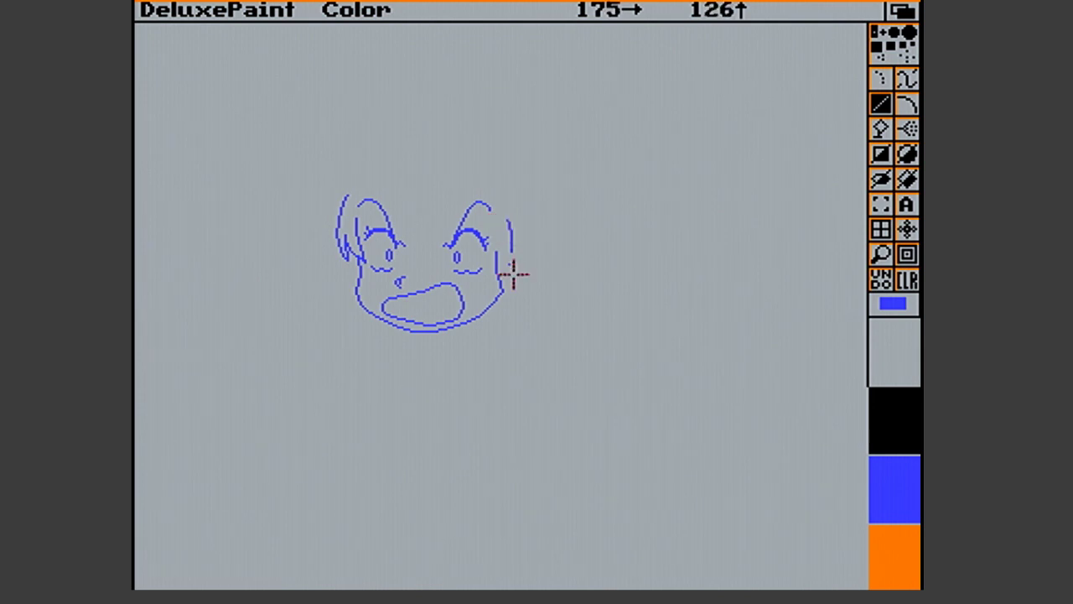
Erase the right cheek outline beside the right eye and above the jaw with filled background-coloured rectangles
drag(501, 281, 504, 295)
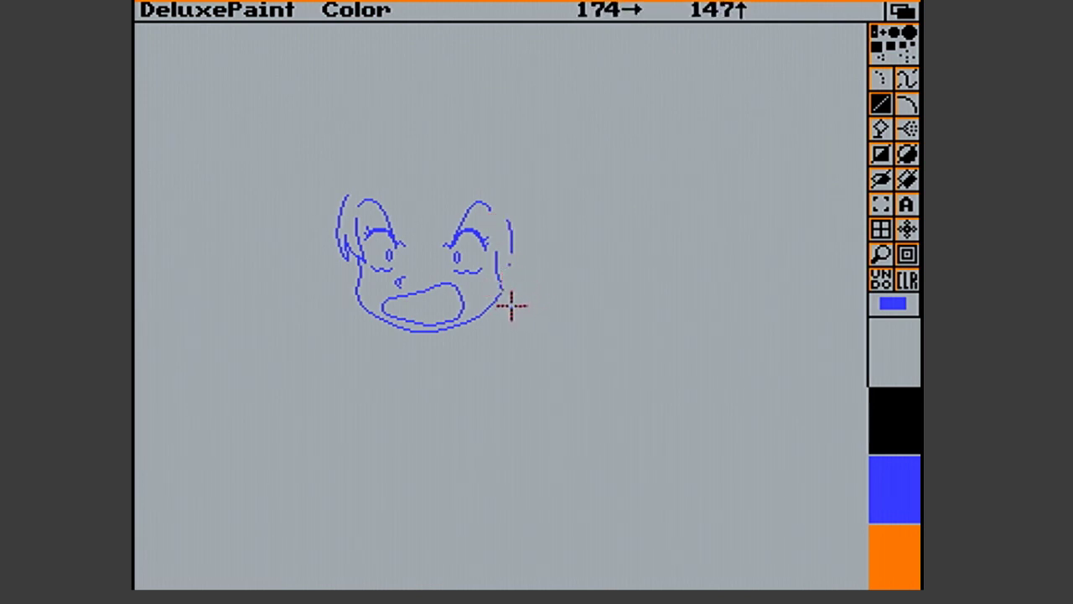
click(879, 153)
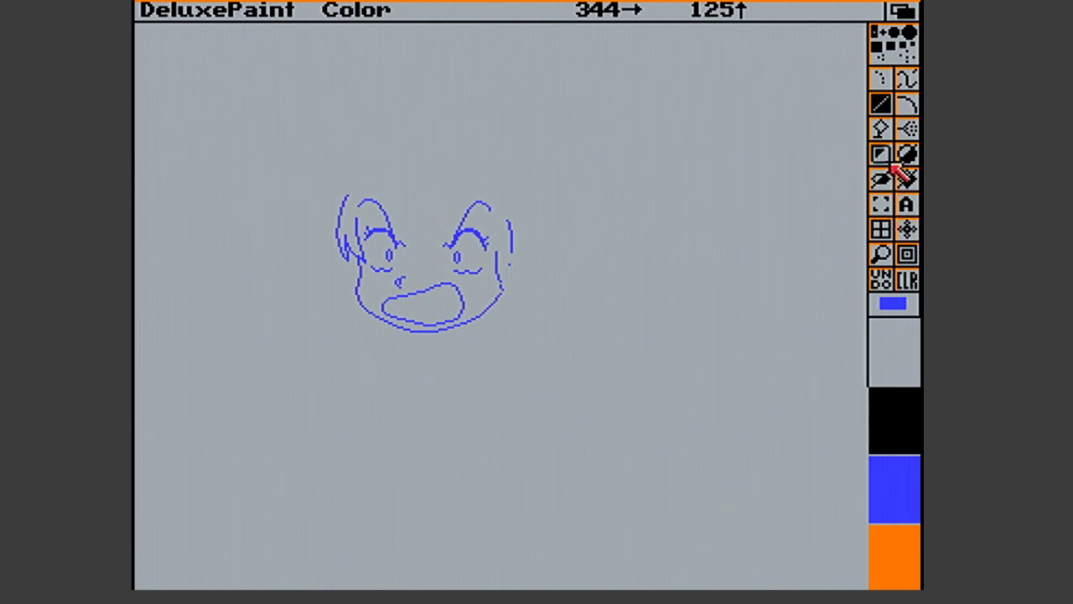
drag(484, 287, 539, 319)
drag(488, 245, 518, 277)
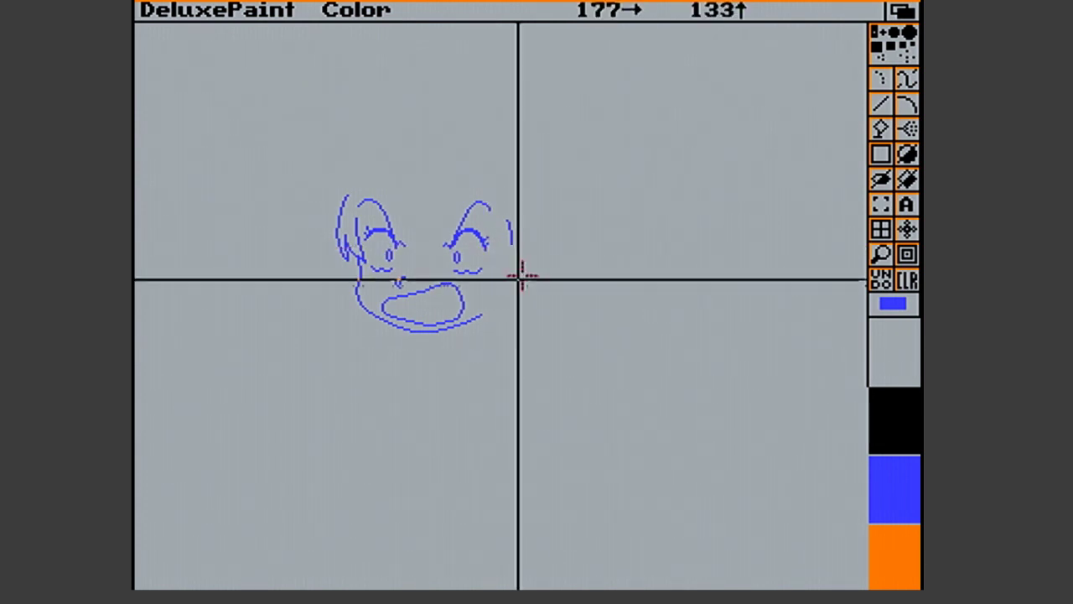
Redraw the right end of the jaw line so that it rises outward past the cheek to the ear's position
click(880, 79)
key(v)
mouse_move(457, 318)
mouse_down()
mouse_move(485, 314)
mouse_move(520, 285)
mouse_move(498, 292)
mouse_move(525, 285)
mouse_move(505, 282)
mouse_move(514, 290)
mouse_move(522, 281)
mouse_up()
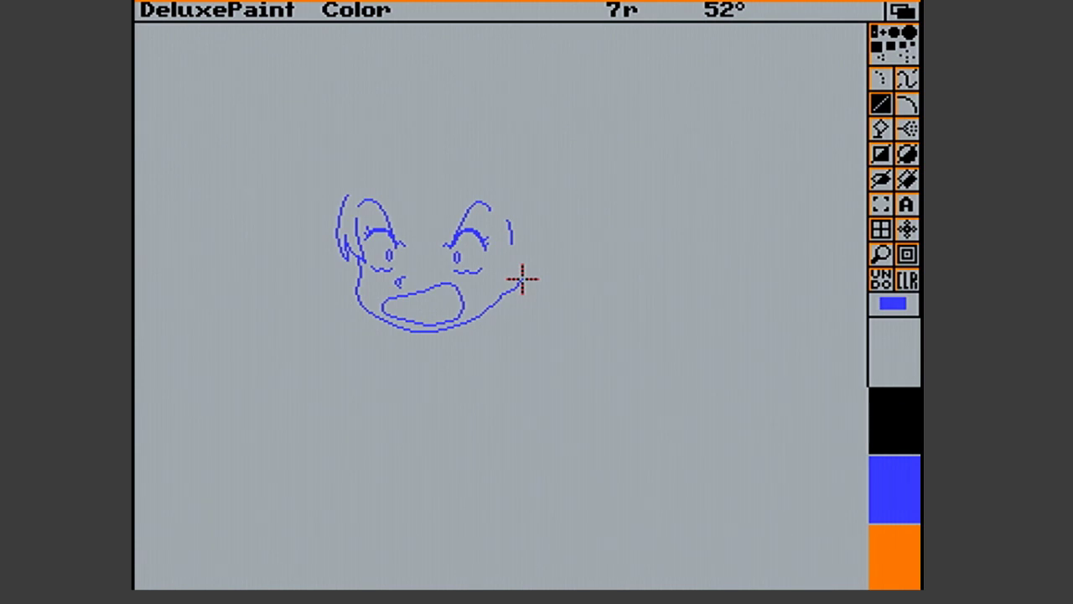
drag(522, 279, 523, 279)
Draw a pointed hair strand down the right temple and carry its inner edge up above the right eye
drag(510, 240, 505, 278)
mouse_move(501, 276)
mouse_down()
mouse_move(503, 285)
mouse_move(498, 269)
mouse_up()
mouse_move(498, 268)
mouse_down()
mouse_move(499, 223)
mouse_move(483, 223)
mouse_up()
drag(480, 222, 466, 193)
Erase the part of the right eye's hair arch that extends beyond the crossing strand in a magnified view
click(880, 254)
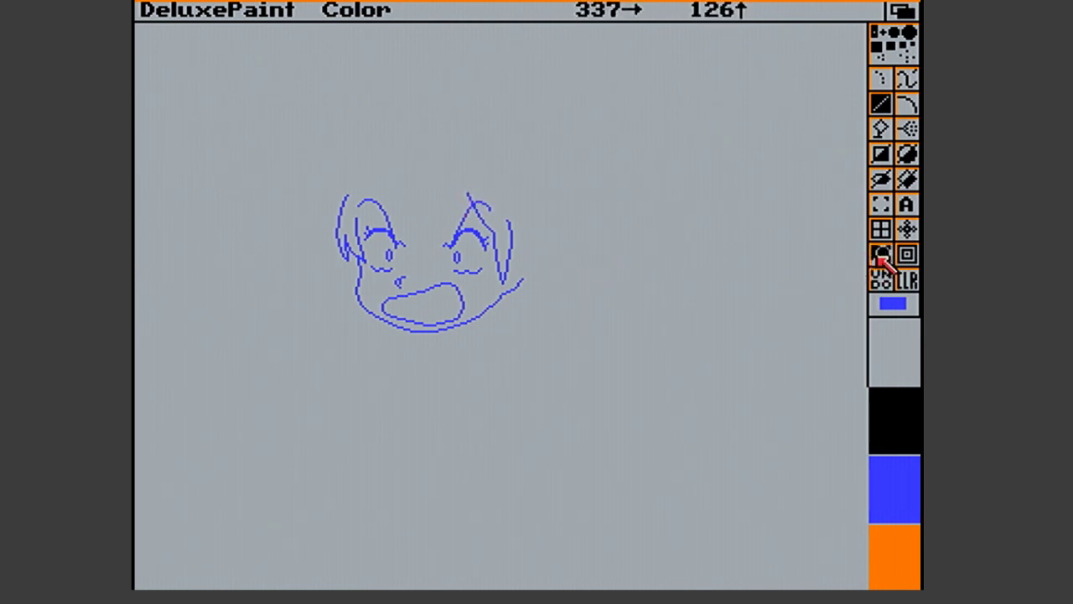
click(504, 194)
key(u)
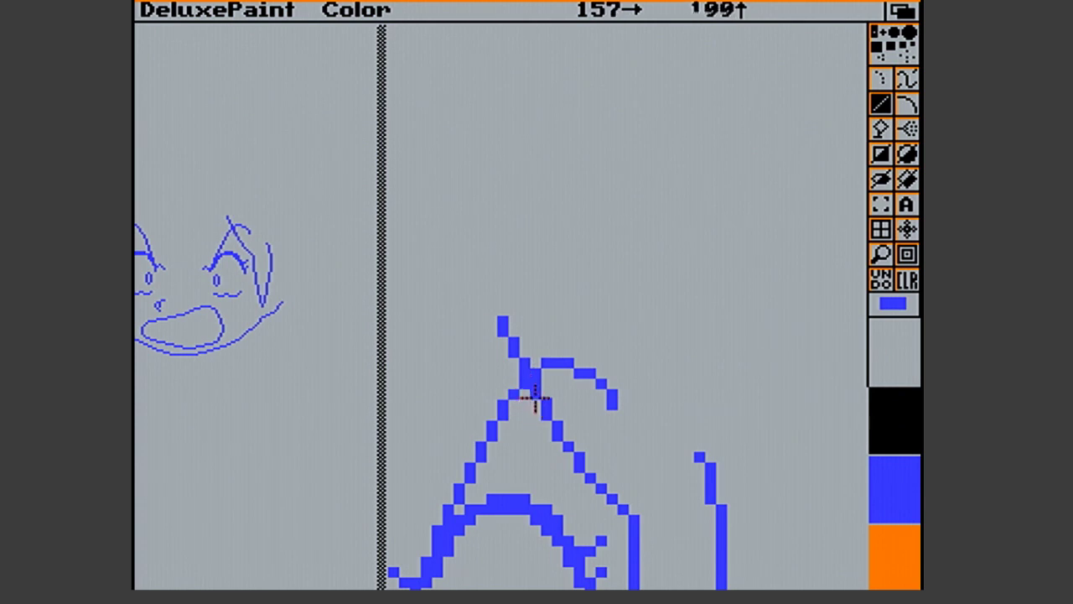
mouse_move(545, 360)
mouse_down()
mouse_move(594, 374)
mouse_move(621, 395)
mouse_move(613, 404)
mouse_up()
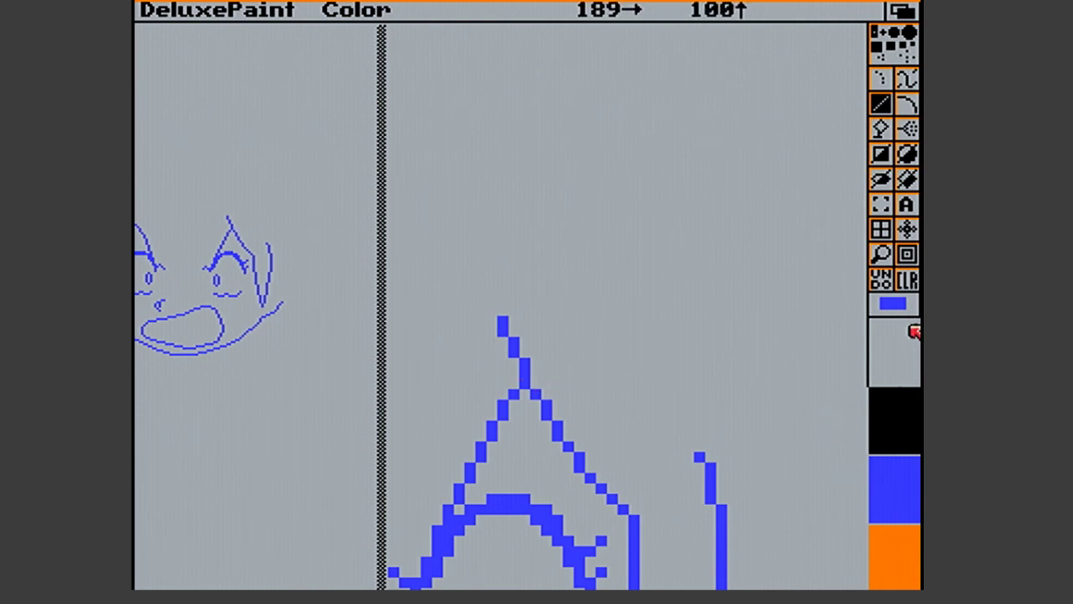
click(880, 255)
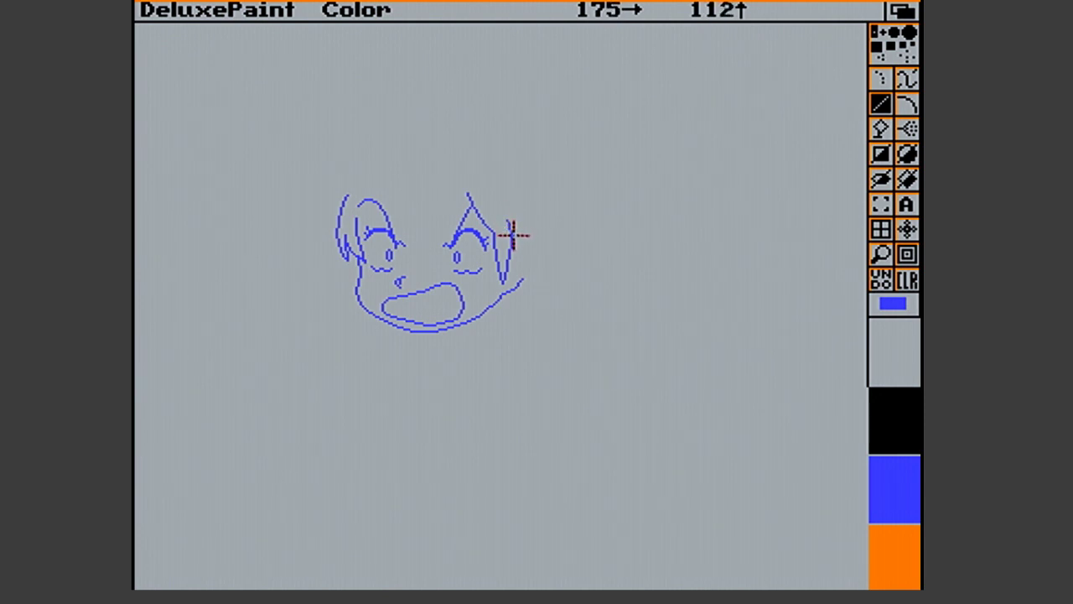
Draw the right ear's outer curve from the hair strand down to the jaw line and smooth its pixel steps
drag(514, 231, 523, 284)
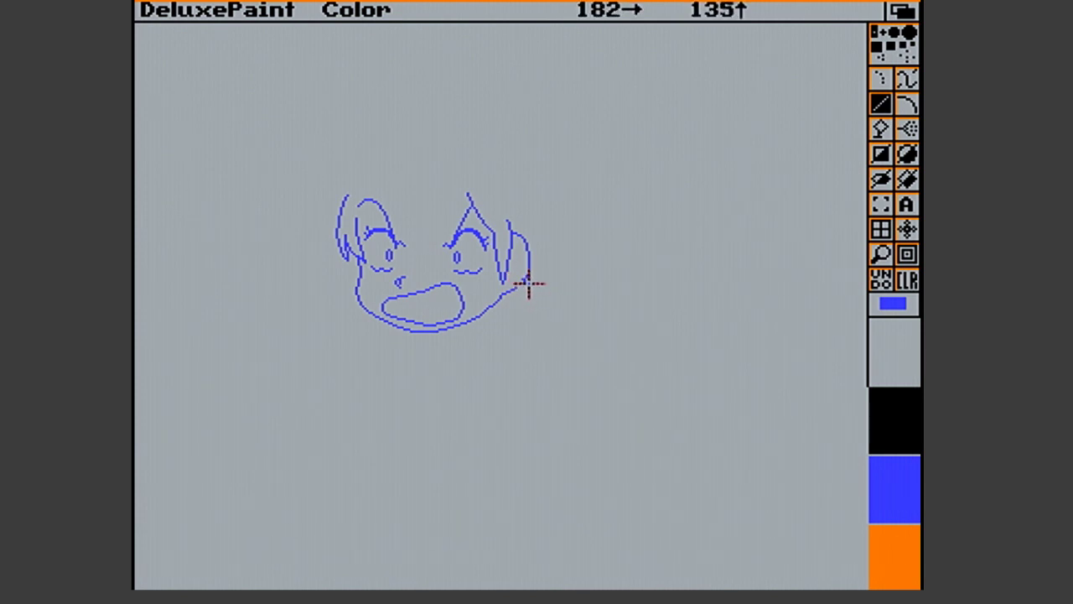
key(m)
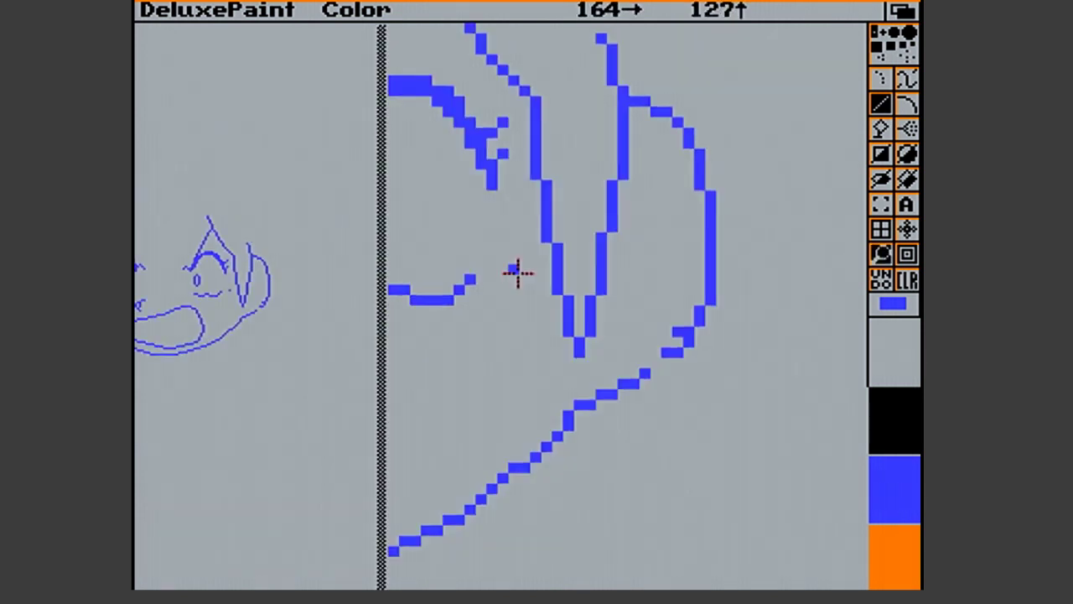
key(u)
click(653, 364)
click(684, 333)
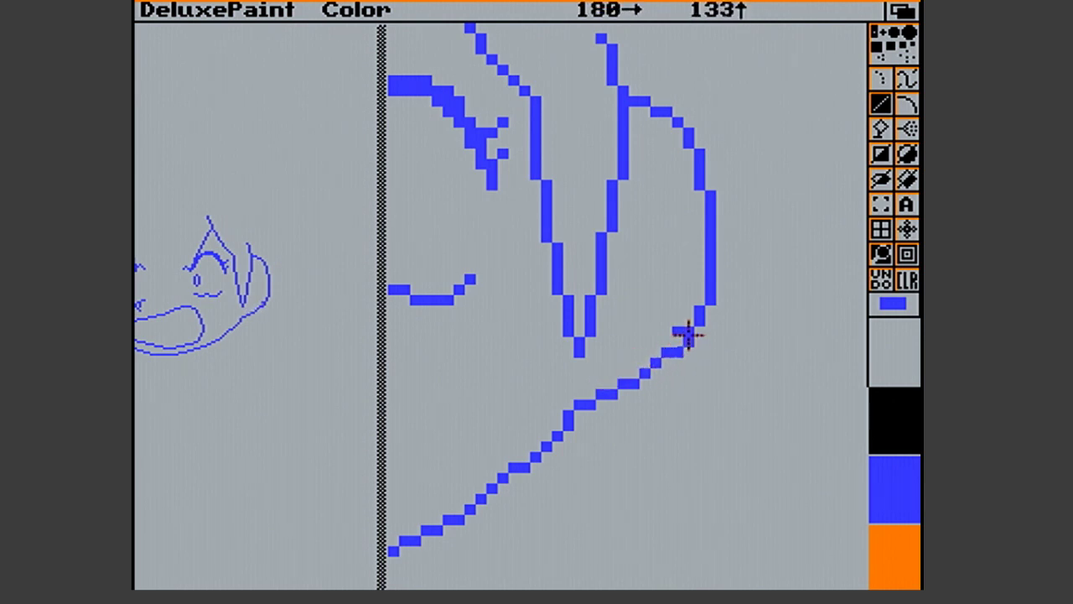
click(690, 342)
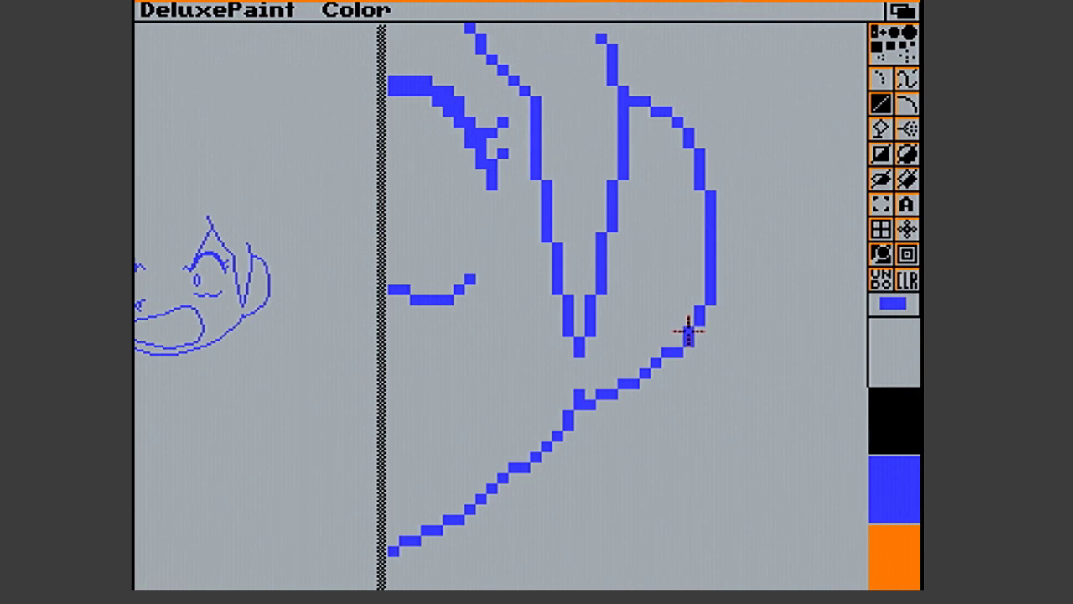
click(677, 352)
click(687, 344)
drag(686, 344, 676, 343)
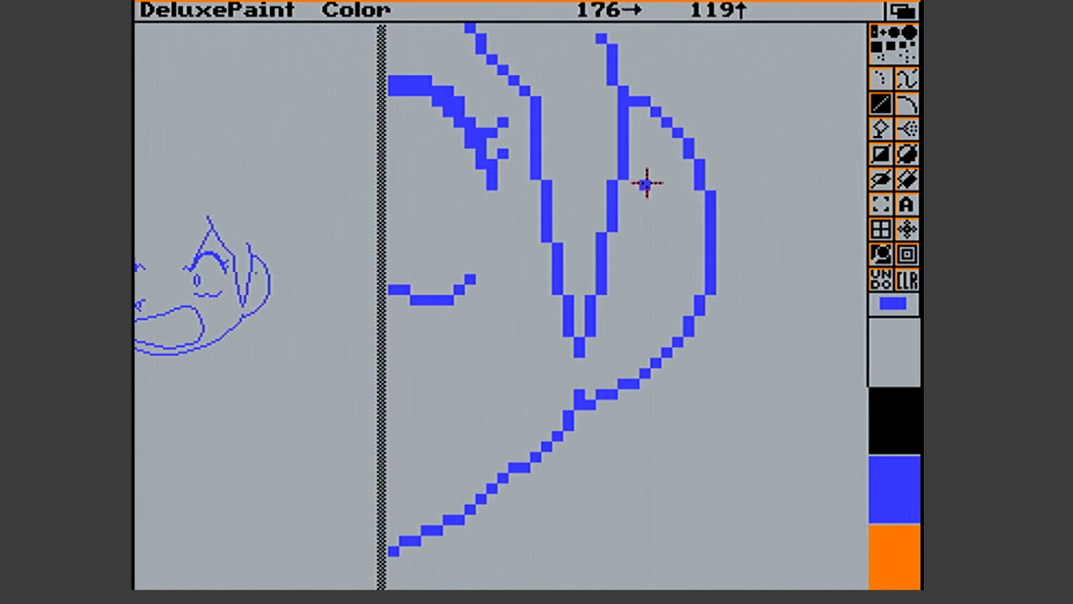
Draw the inner folds of the right ear as a hooked curve with a short branch inside the outline
drag(643, 194, 656, 302)
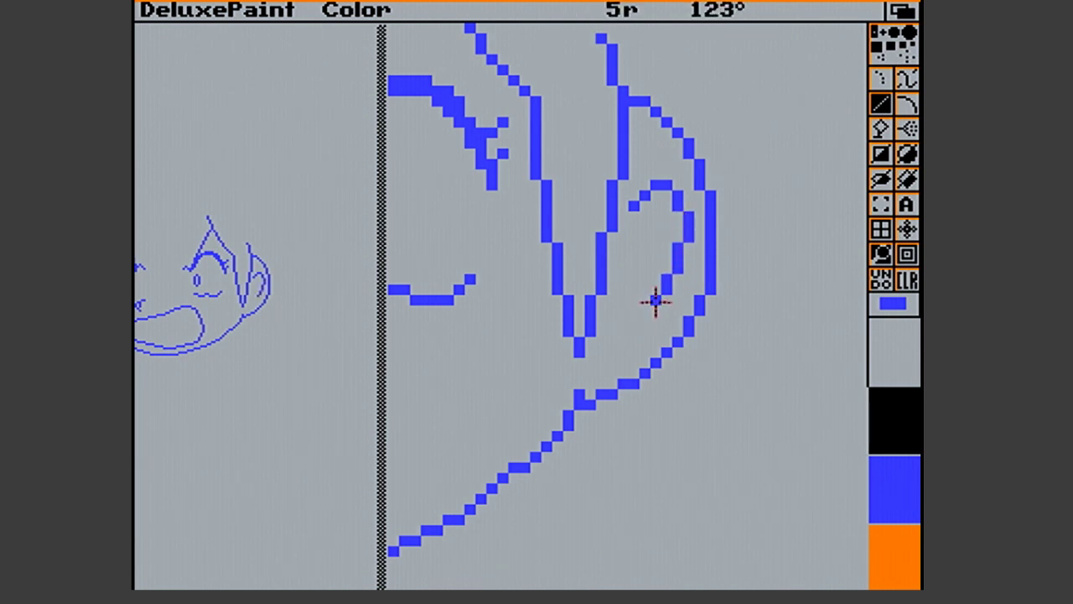
drag(656, 302, 654, 309)
drag(653, 311, 613, 350)
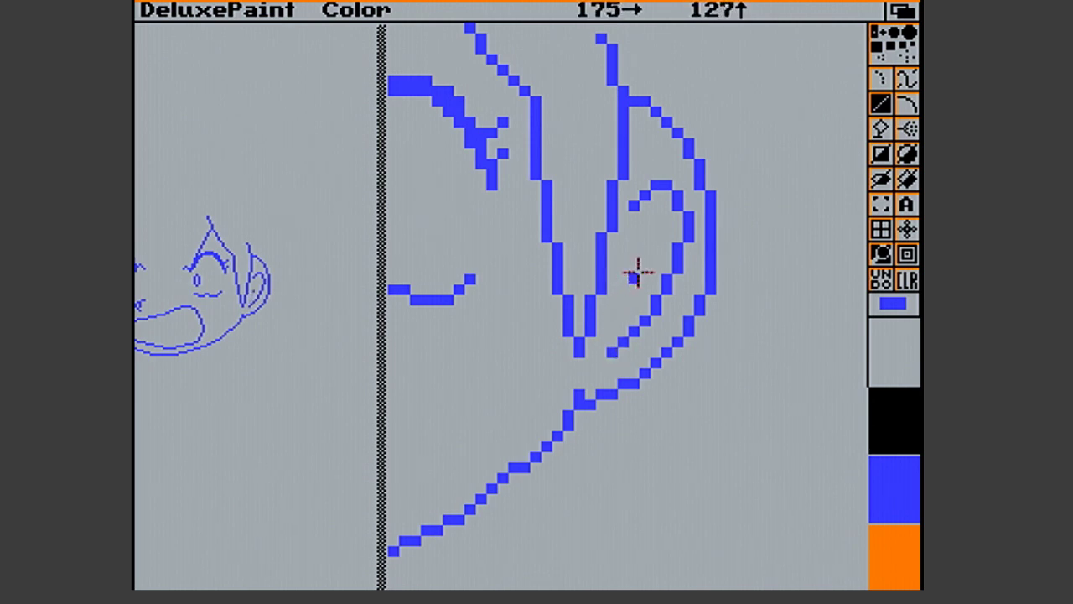
drag(636, 268, 658, 247)
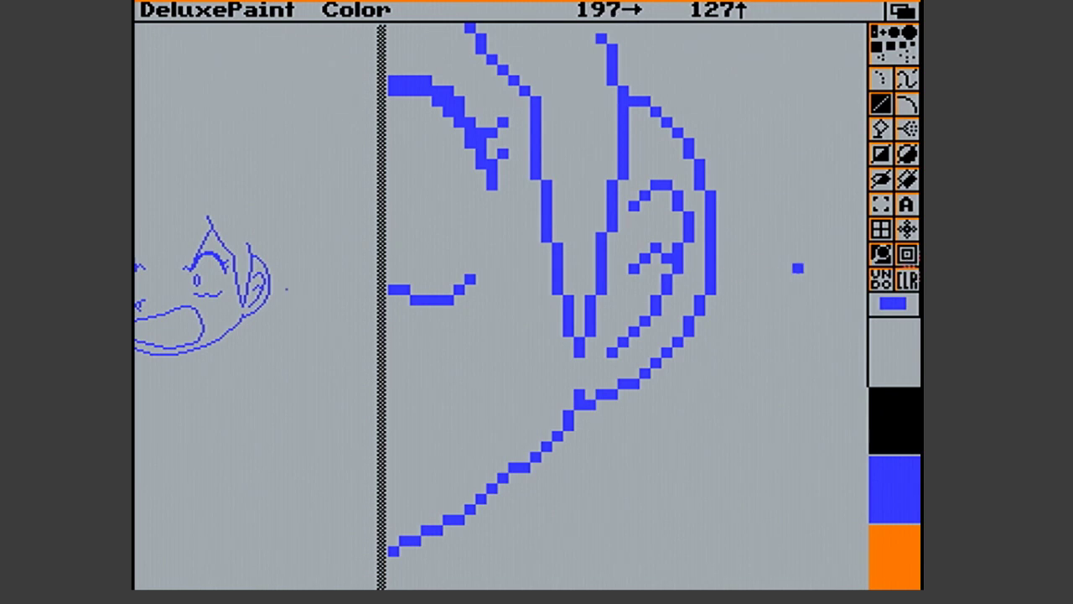
click(882, 255)
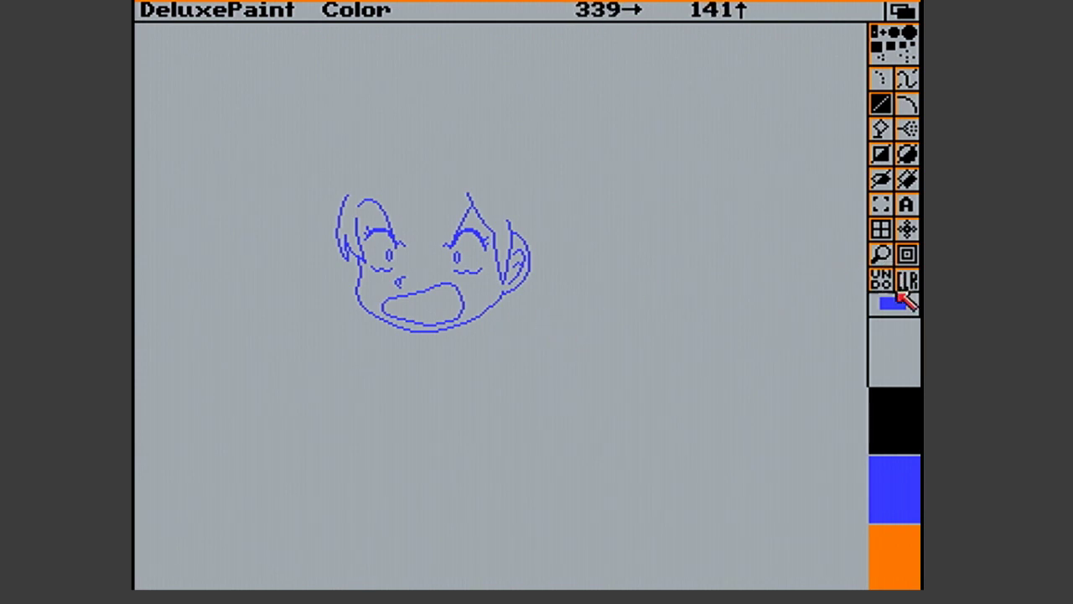
Touch up the pixels at the inner hair strand's tip beside the left eye in a magnified view
click(882, 256)
click(487, 302)
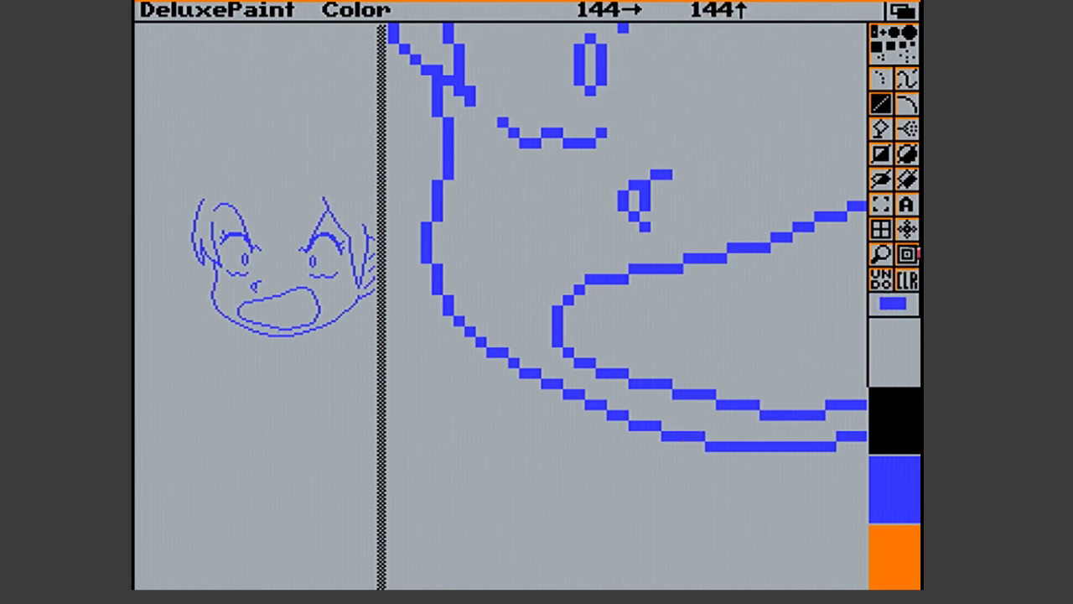
click(883, 256)
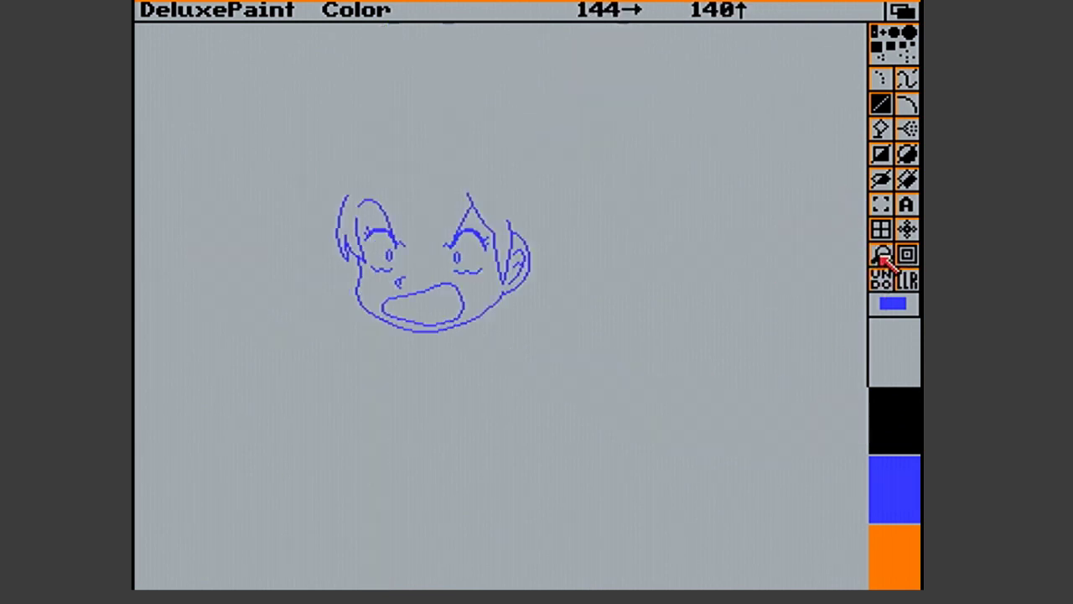
click(885, 259)
click(384, 254)
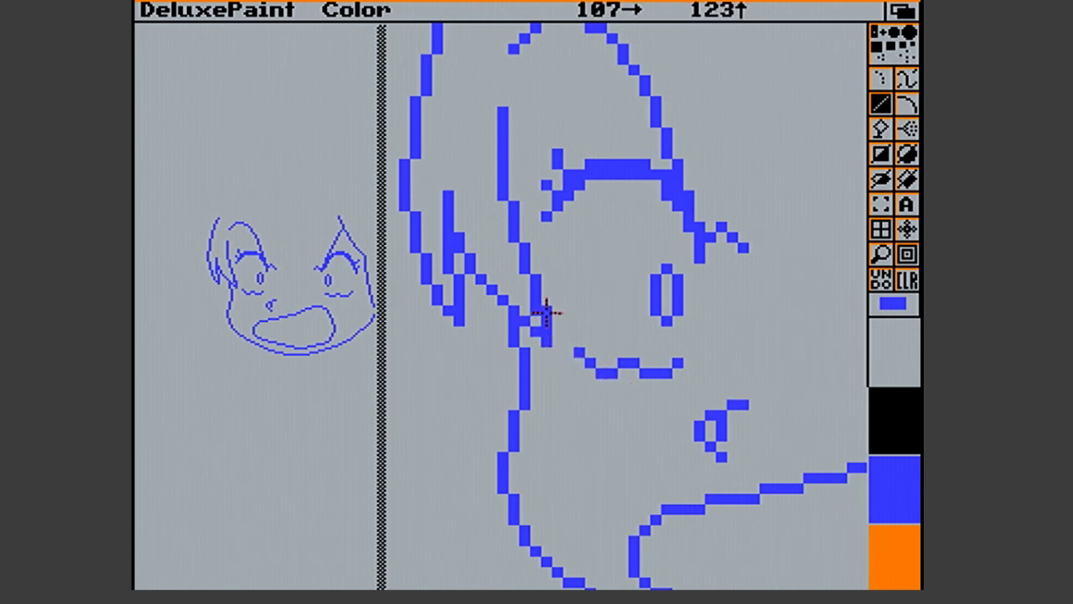
click(881, 253)
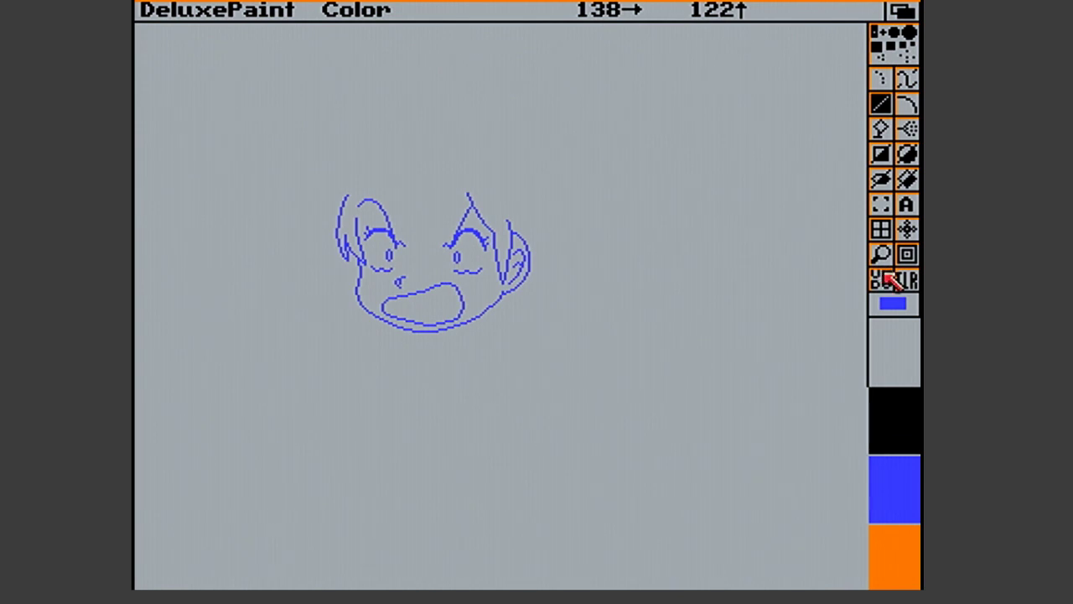
Redraw the top of the right ear's outline lower on the hair strand and erase the old upper curve
click(881, 254)
click(562, 243)
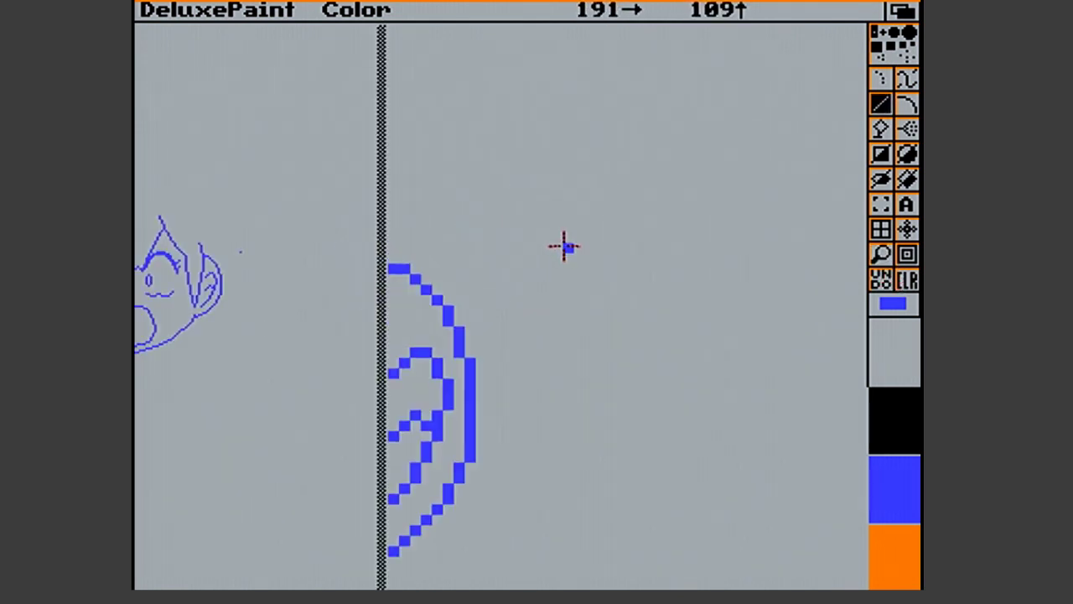
key(Left)
key(Left)
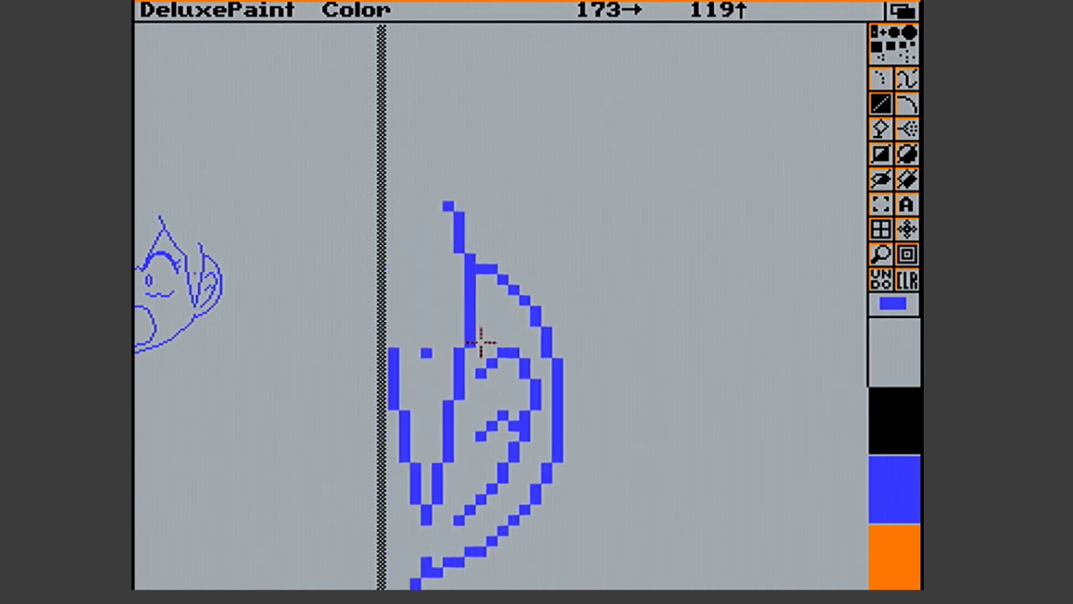
mouse_move(480, 319)
mouse_down()
mouse_move(529, 310)
mouse_move(491, 268)
mouse_up()
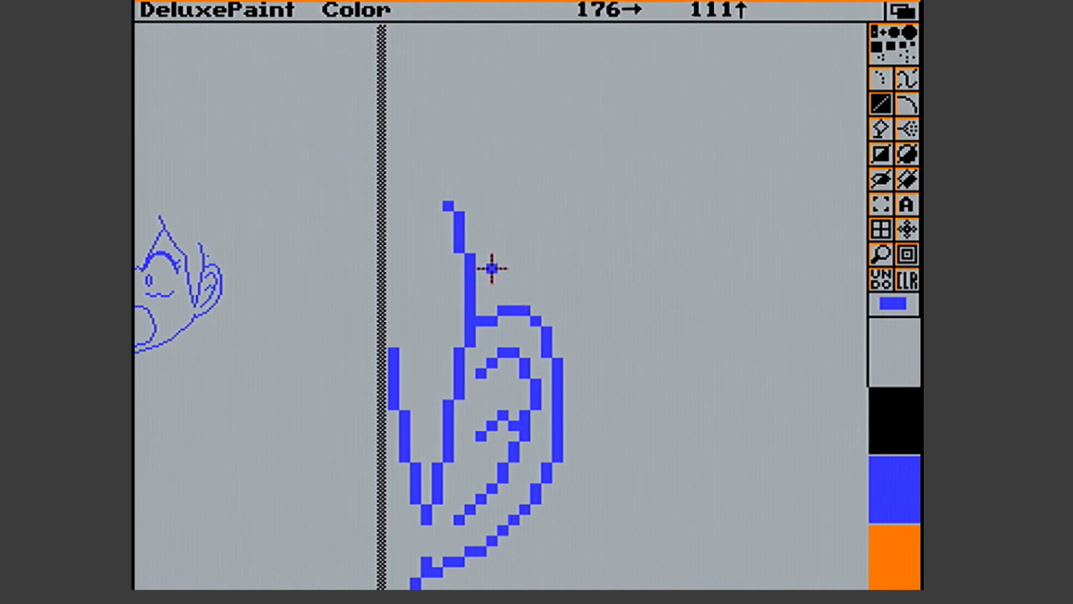
Thicken the right eye's upper lid arc and lengthen its outer lash with pixel edits in a magnified view
click(883, 252)
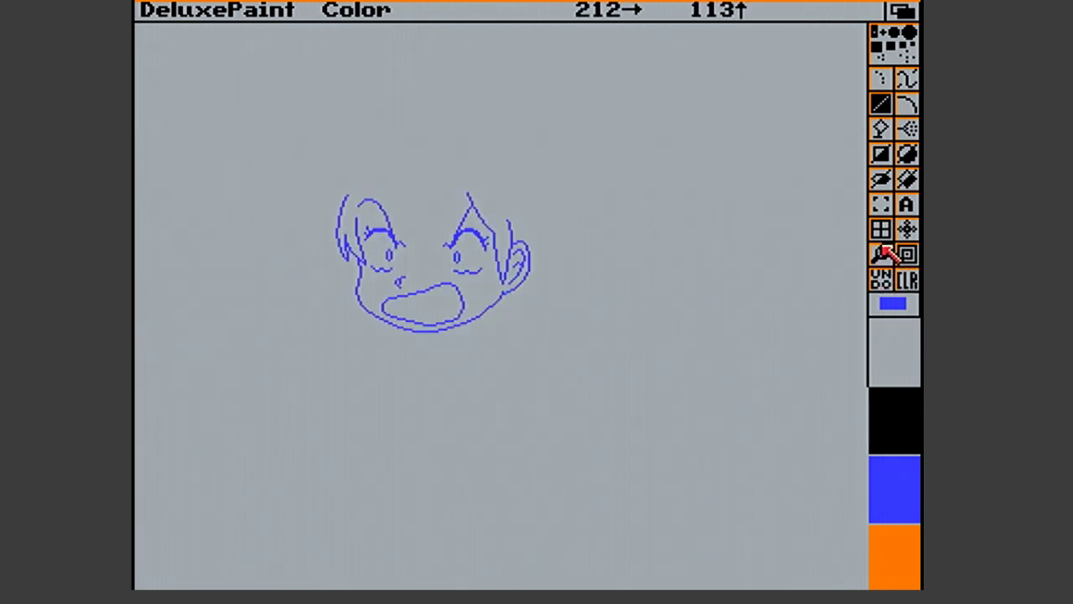
click(883, 252)
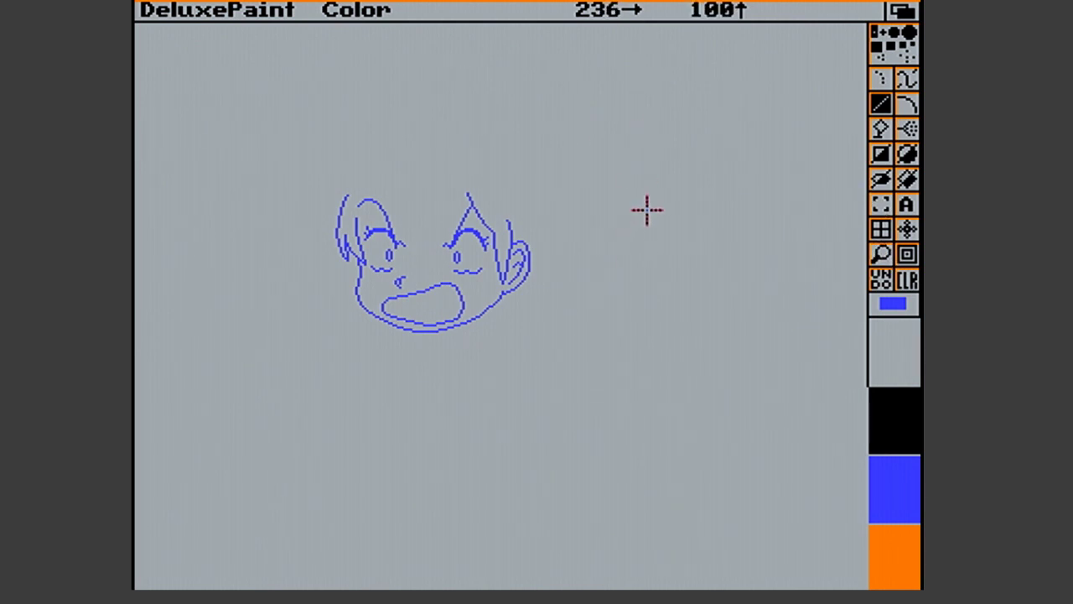
click(881, 251)
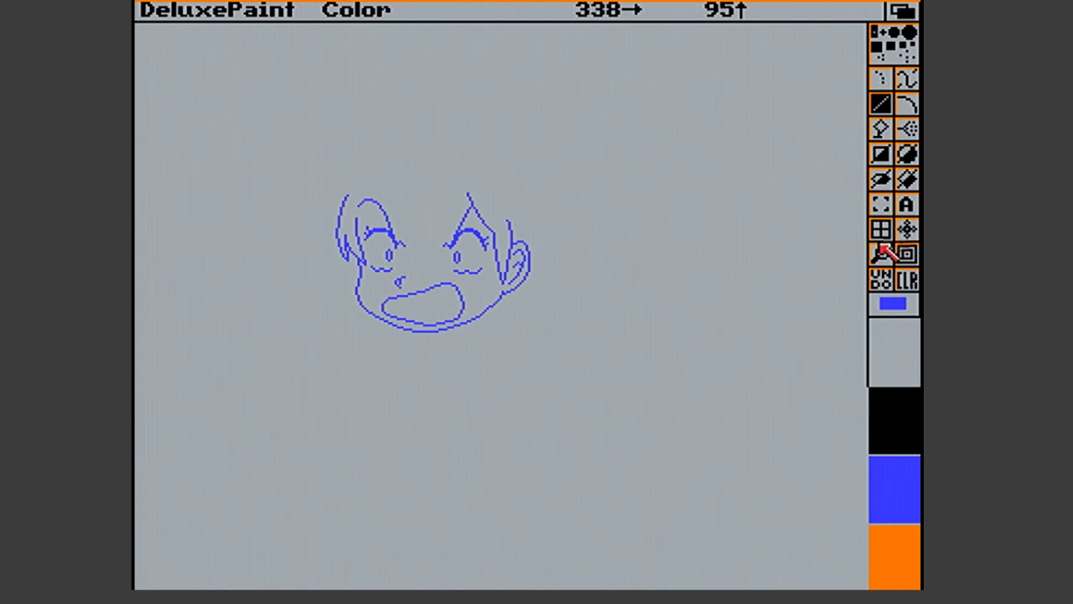
click(512, 232)
drag(476, 277, 467, 288)
click(445, 293)
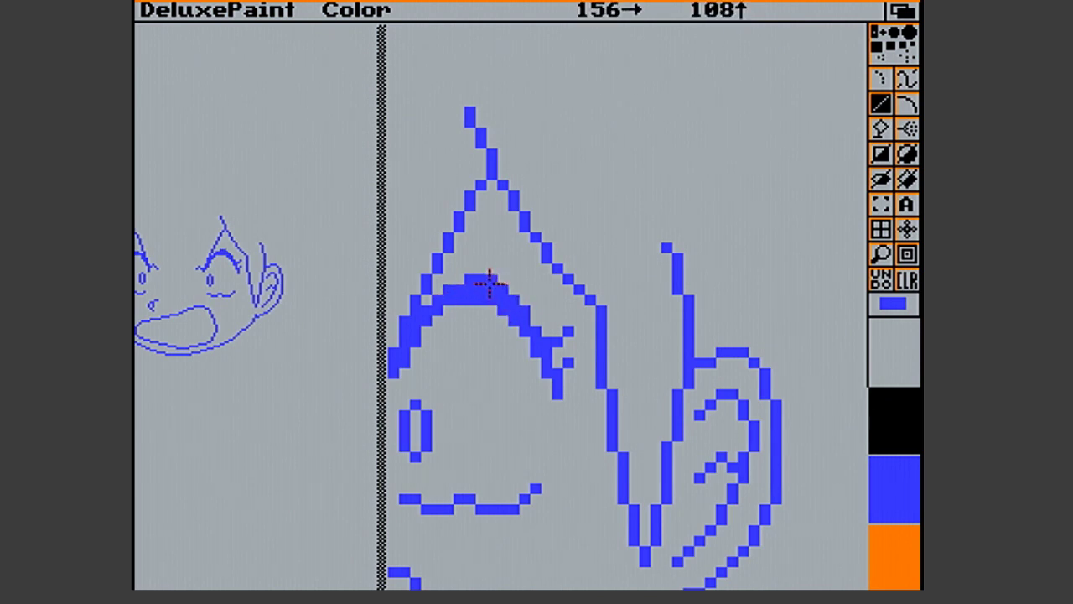
click(483, 270)
key(u)
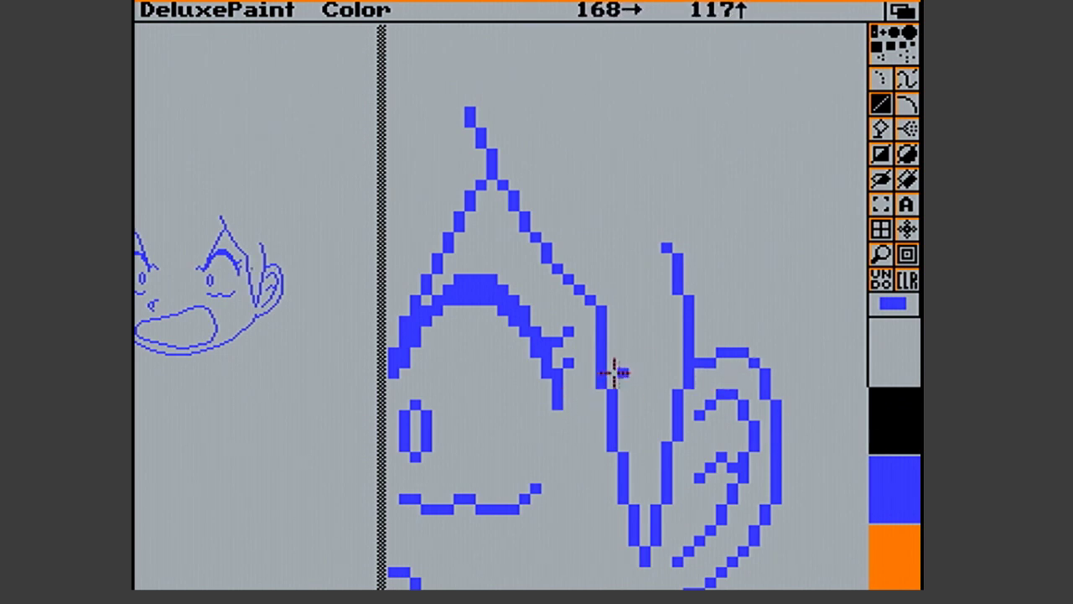
click(894, 256)
click(894, 256)
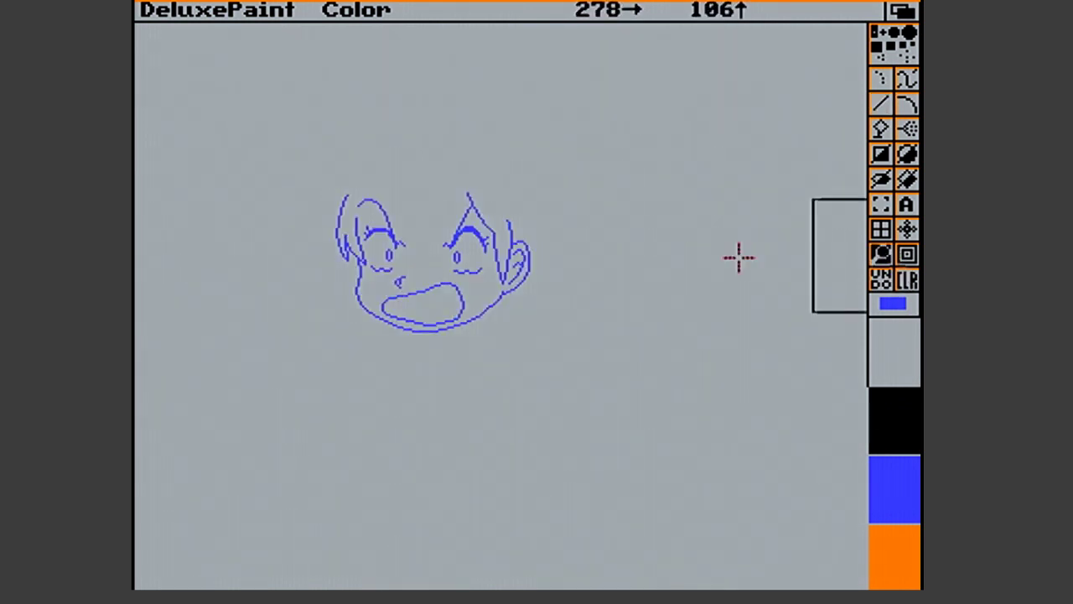
click(456, 259)
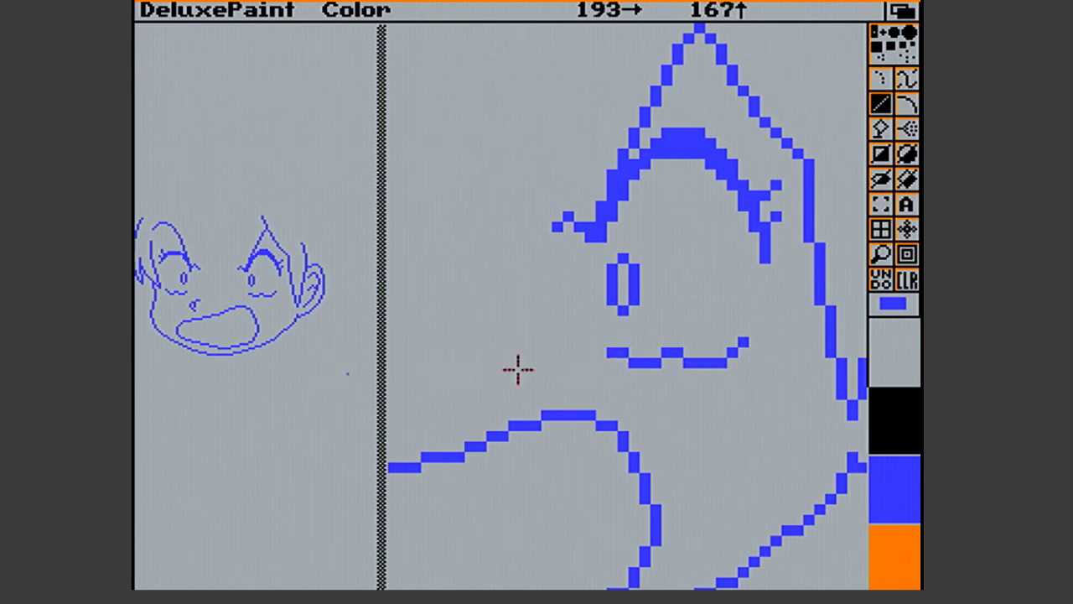
click(887, 258)
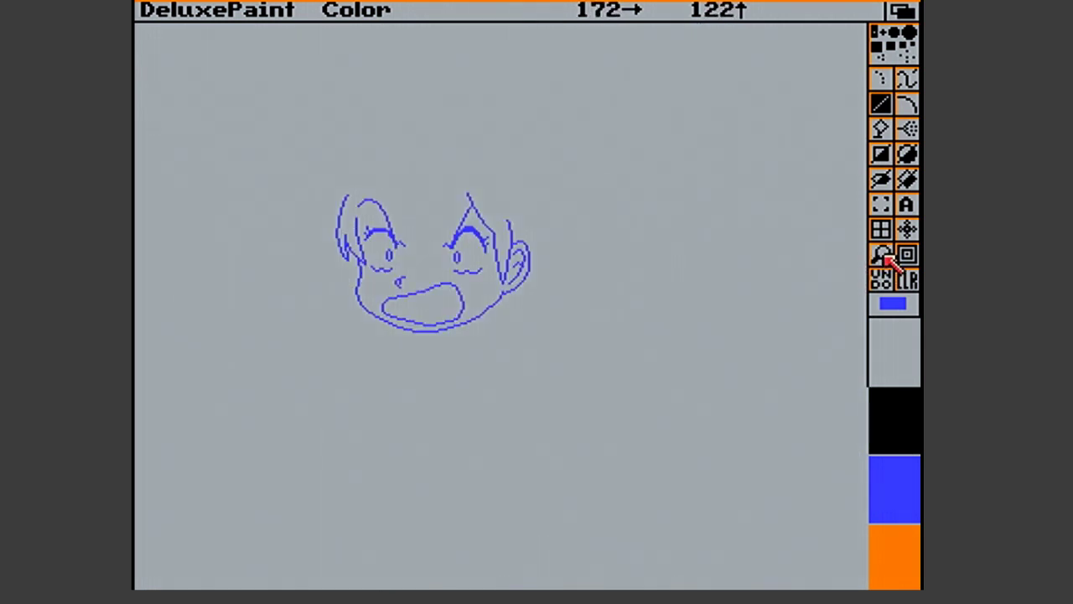
click(542, 198)
key(u)
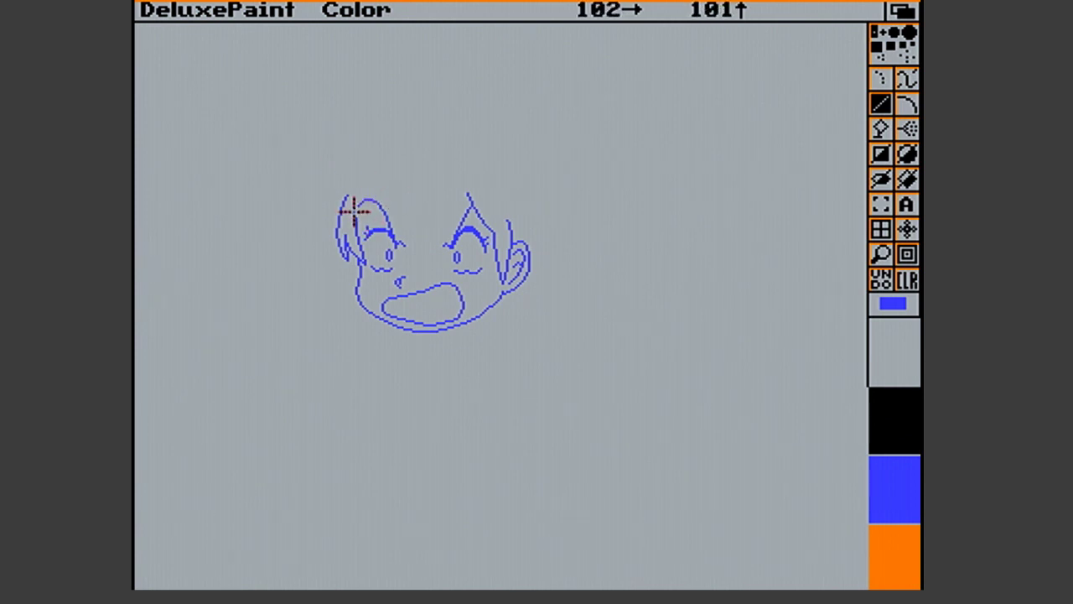
Cut out the upper part of the left hair strand as a brush, stamp it slightly higher and outward, and redraw the missing connecting line
click(887, 203)
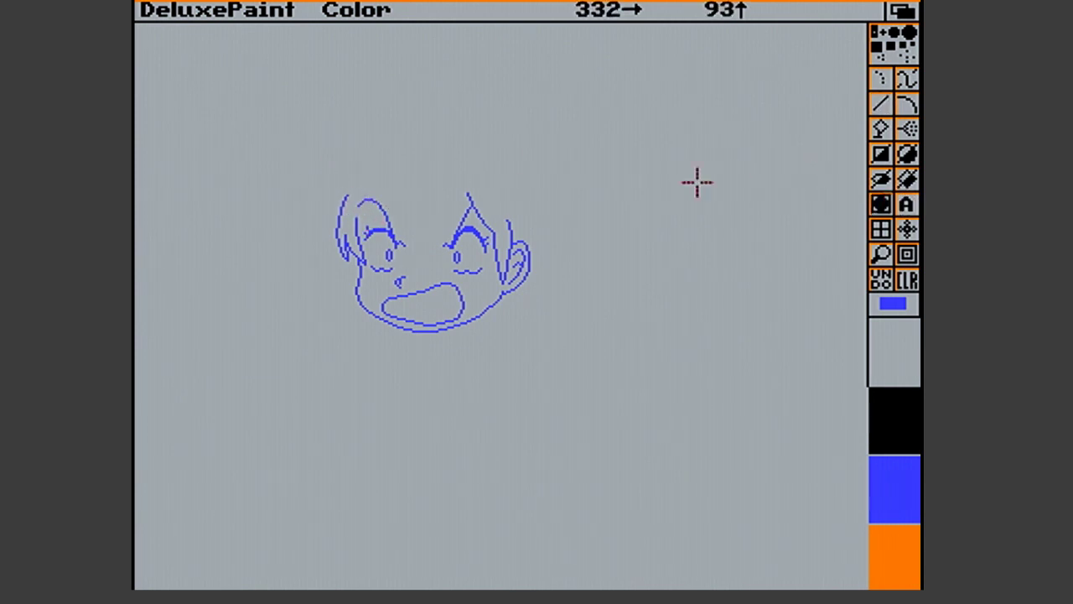
drag(323, 191, 353, 225)
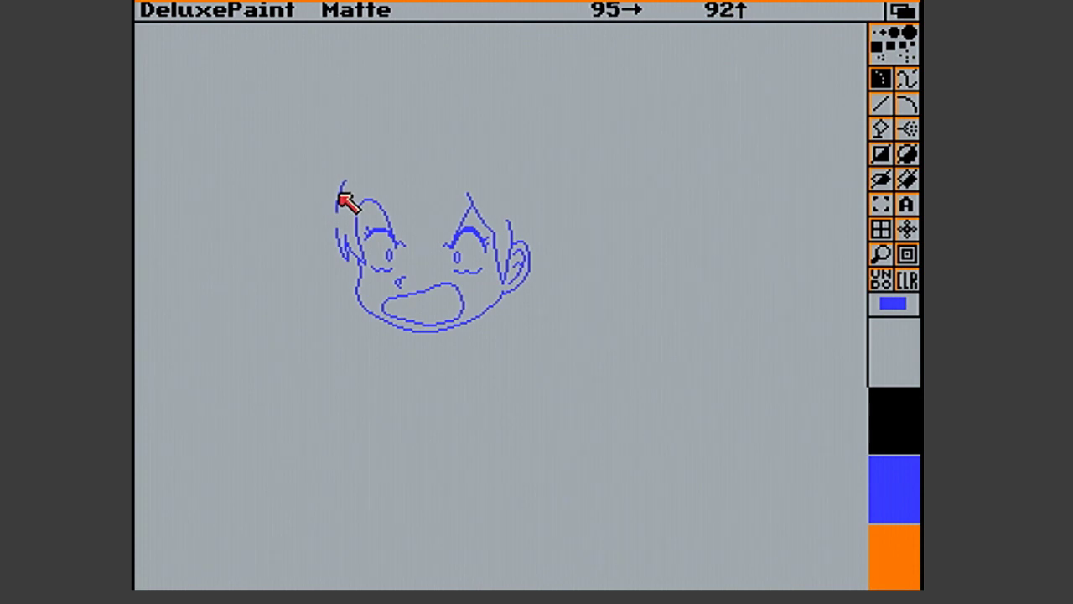
drag(341, 199, 340, 201)
key(v)
key(F2)
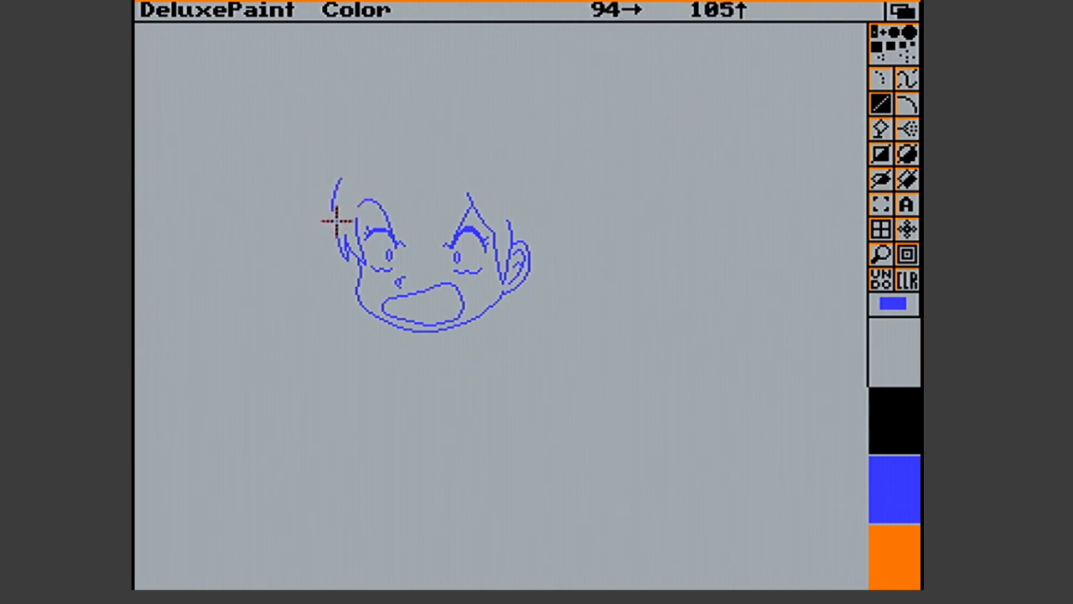
drag(333, 211, 333, 225)
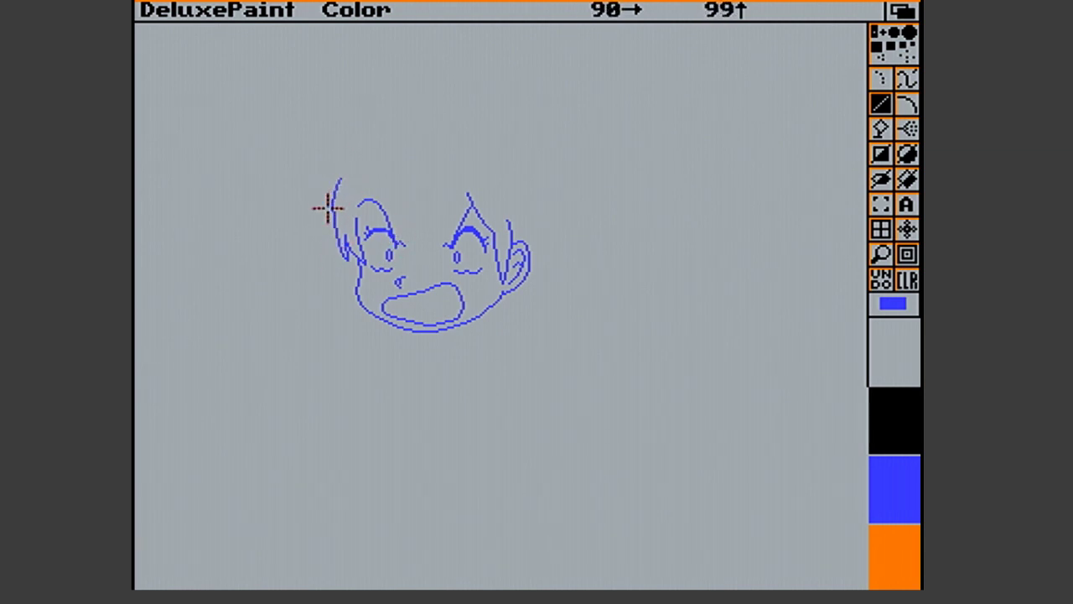
Draw short zigzag hair tips outside the left hair strand, erasing the overlong upper stroke
mouse_move(340, 178)
mouse_down()
mouse_move(319, 228)
mouse_move(327, 232)
mouse_up()
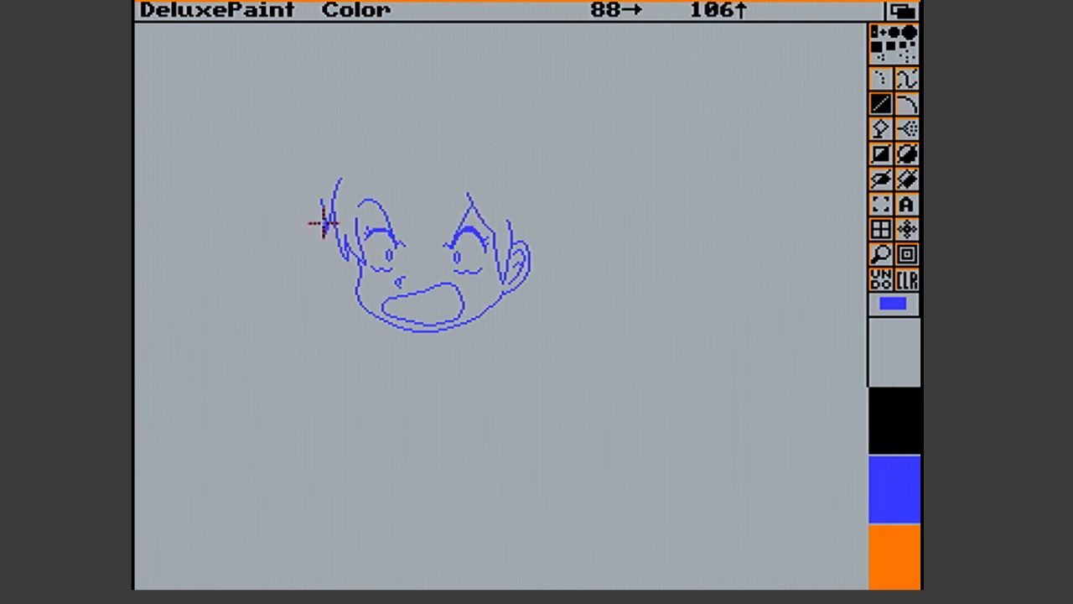
mouse_move(322, 222)
mouse_down()
mouse_move(324, 240)
mouse_move(326, 222)
mouse_up()
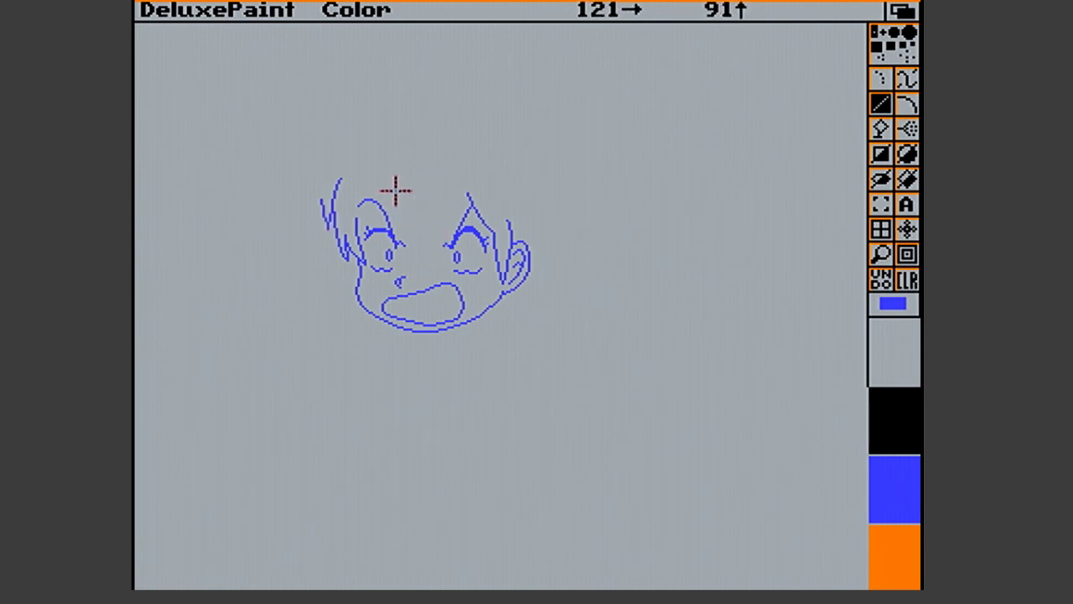
drag(324, 216, 321, 192)
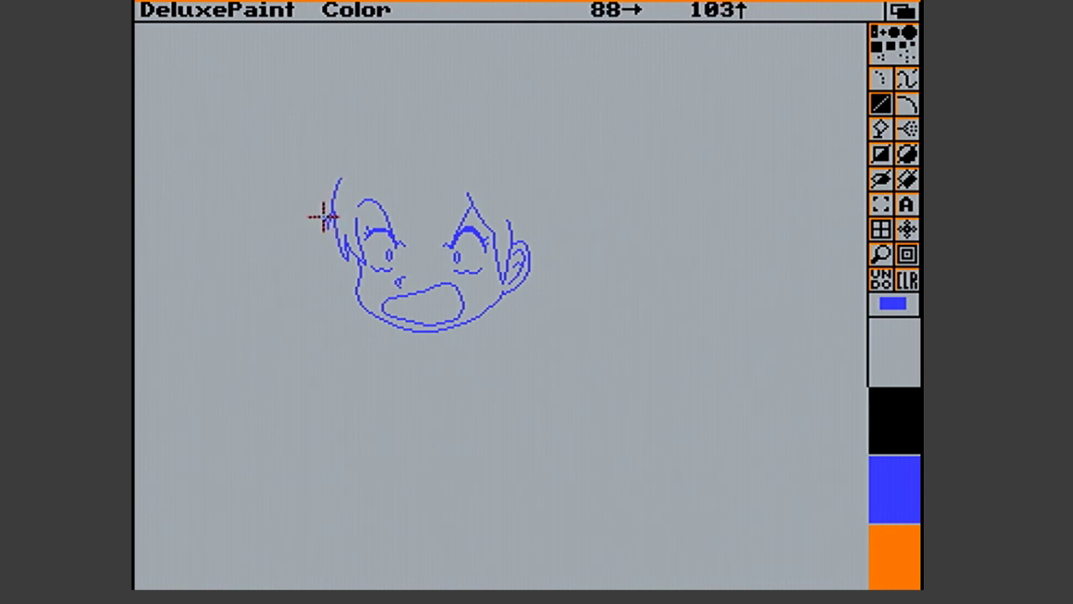
mouse_move(323, 216)
mouse_down()
mouse_move(324, 195)
mouse_move(317, 217)
mouse_up()
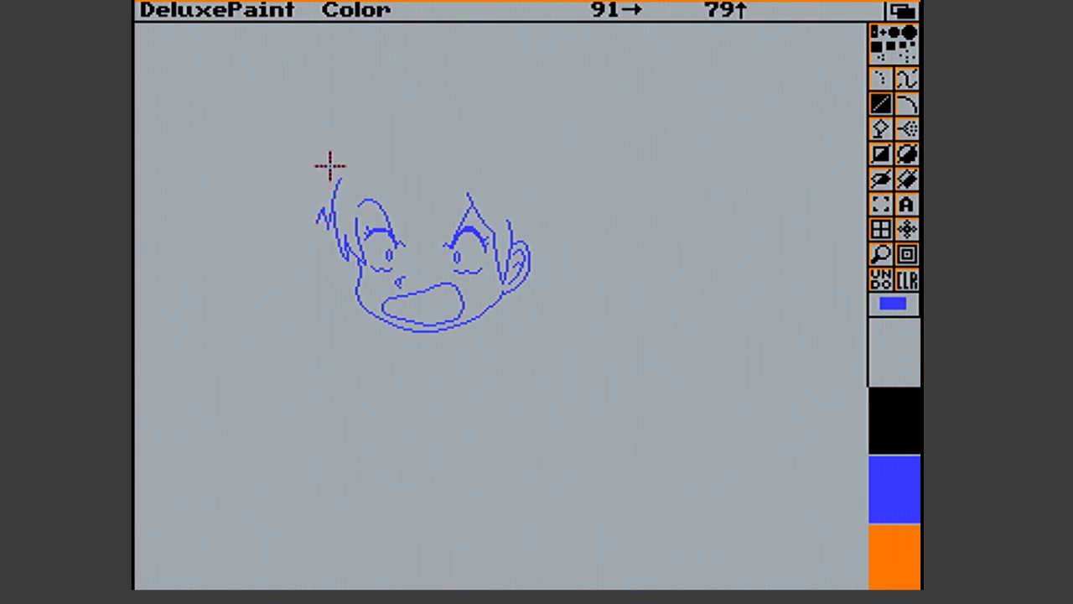
Draw the outer hair edge curving up from the left zigzag tips and finish it with a small pointed spike
drag(329, 165, 315, 223)
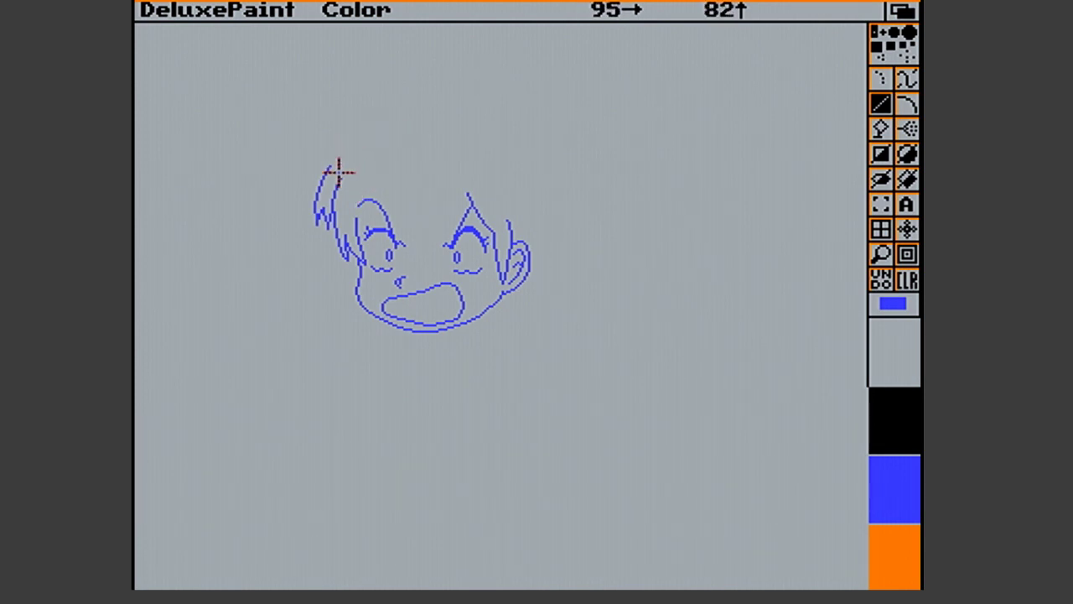
drag(327, 170, 331, 158)
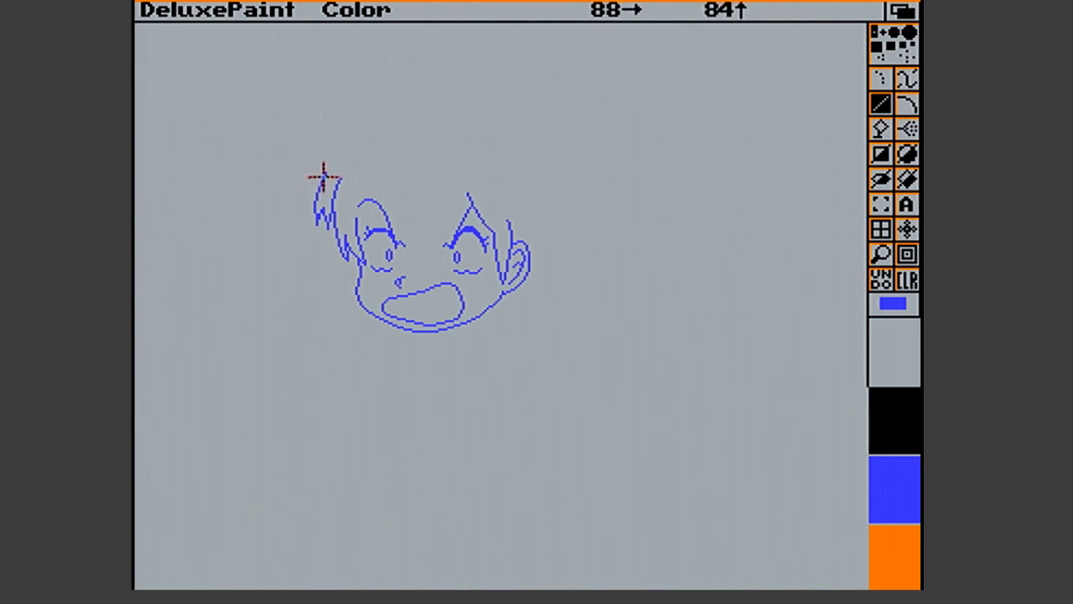
drag(314, 177, 324, 170)
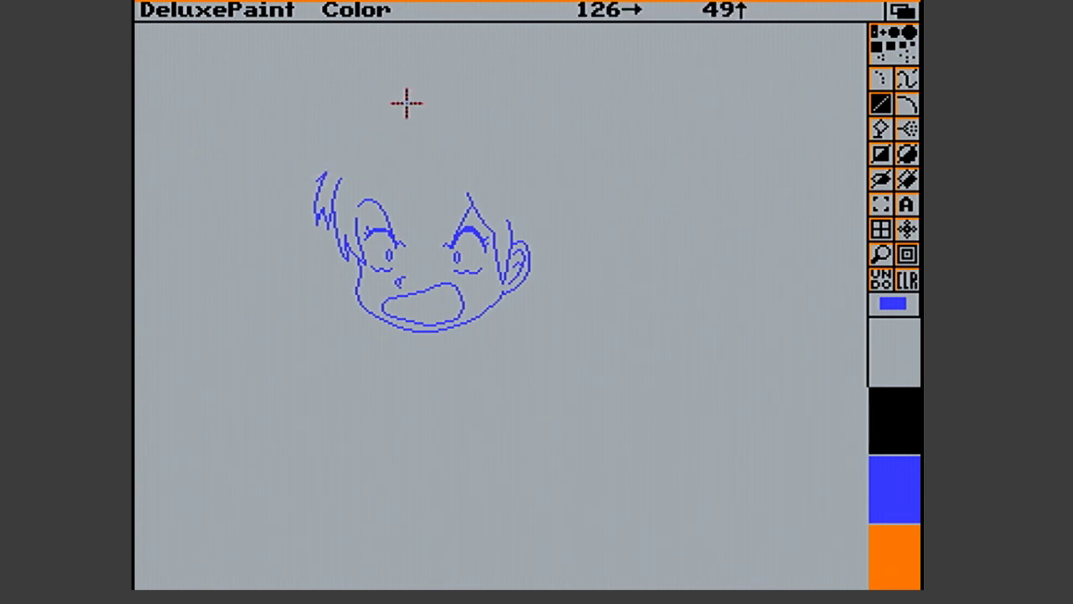
Continue the outer hair contour up and over the top of the head with short overlapping spikes, ending above the right eye
mouse_move(317, 179)
mouse_down()
mouse_move(314, 160)
mouse_move(323, 148)
mouse_move(321, 169)
mouse_move(321, 149)
mouse_move(330, 144)
mouse_move(328, 158)
mouse_move(335, 146)
mouse_up()
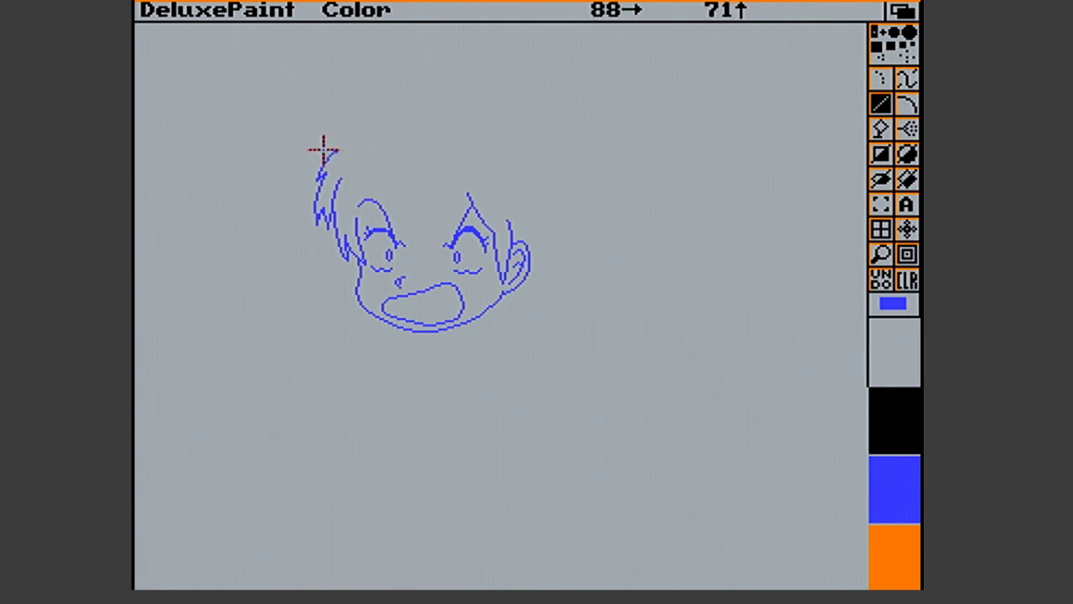
drag(326, 151, 343, 145)
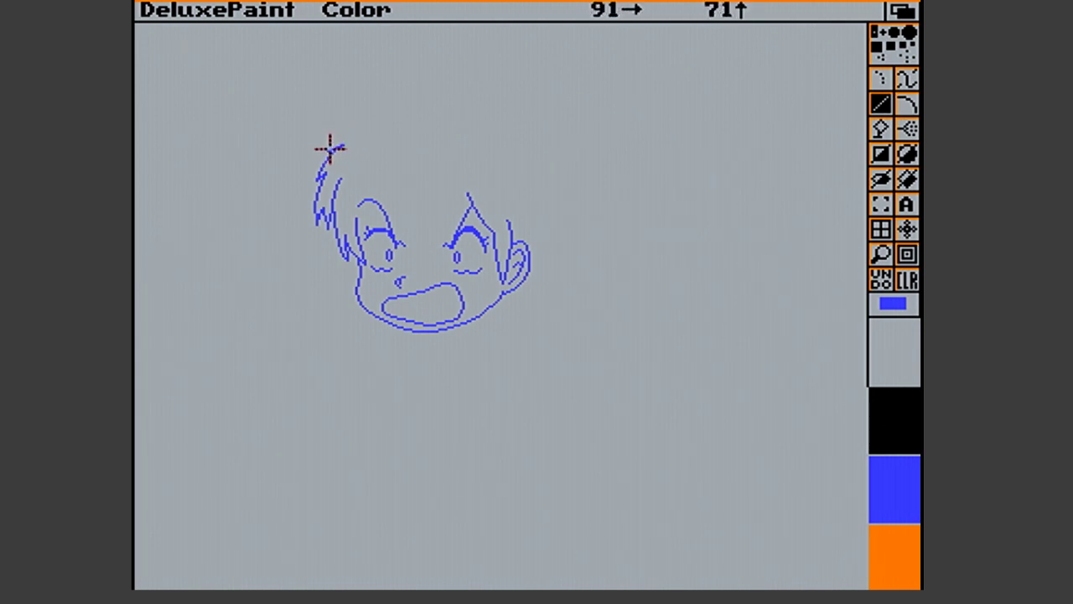
drag(346, 140, 401, 120)
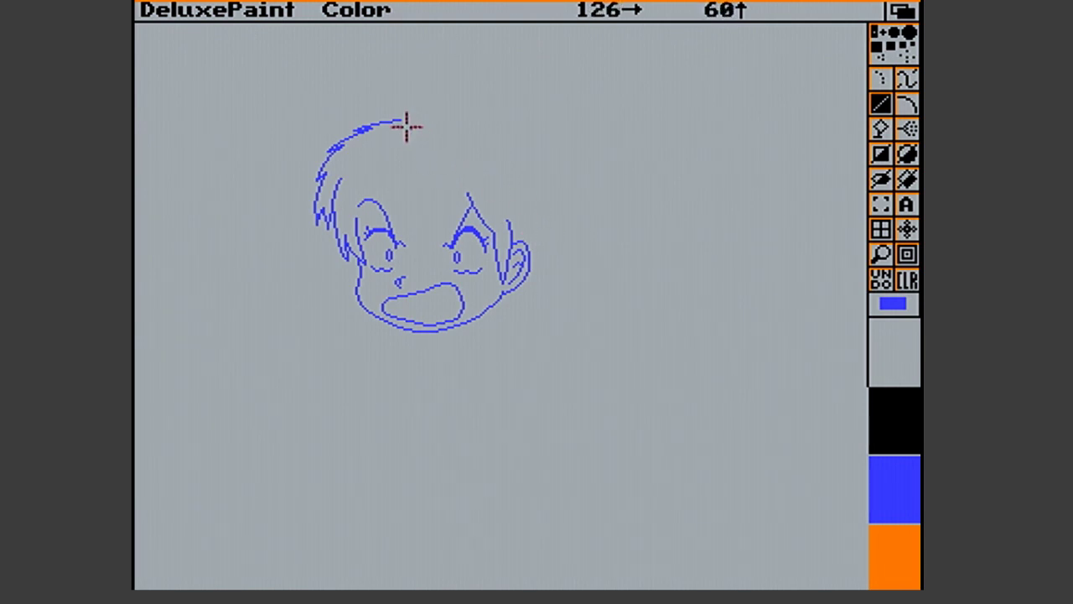
mouse_move(384, 115)
mouse_down()
mouse_move(417, 117)
mouse_move(366, 112)
mouse_move(453, 118)
mouse_move(419, 112)
mouse_move(453, 107)
mouse_move(438, 113)
mouse_up()
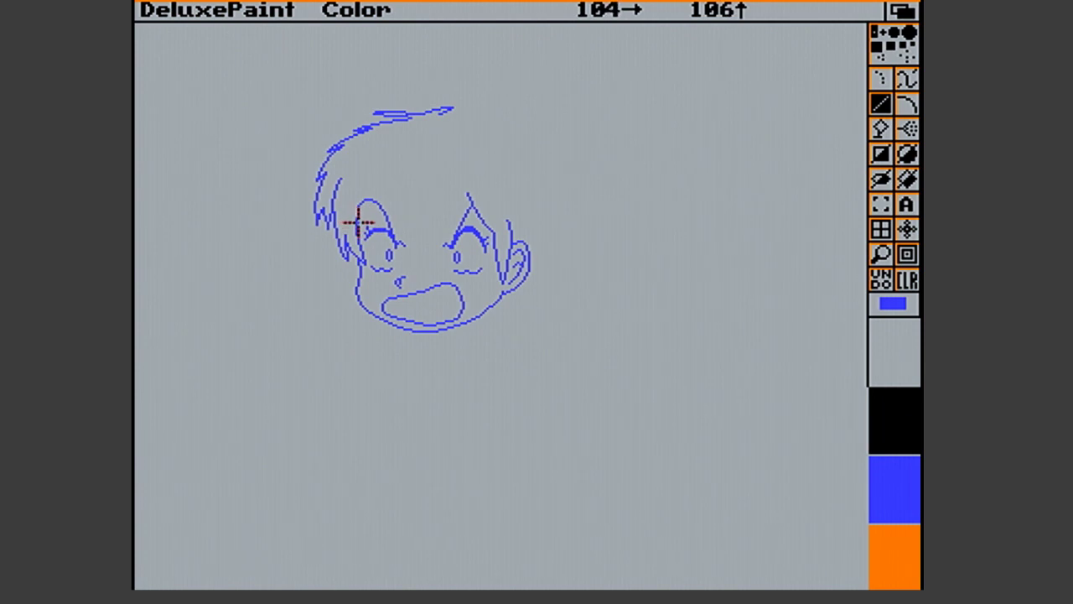
Draw a fringe strand rising above the left eye's hair arch and a short second strand beside it
mouse_move(355, 228)
mouse_down()
mouse_move(355, 210)
mouse_move(358, 226)
mouse_move(378, 191)
mouse_up()
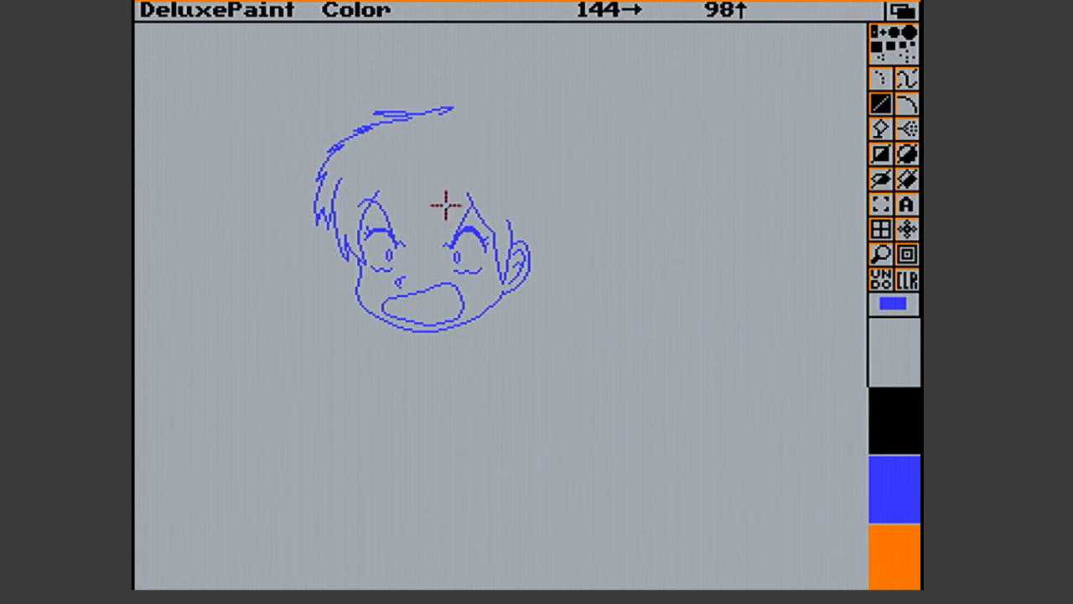
drag(377, 191, 385, 183)
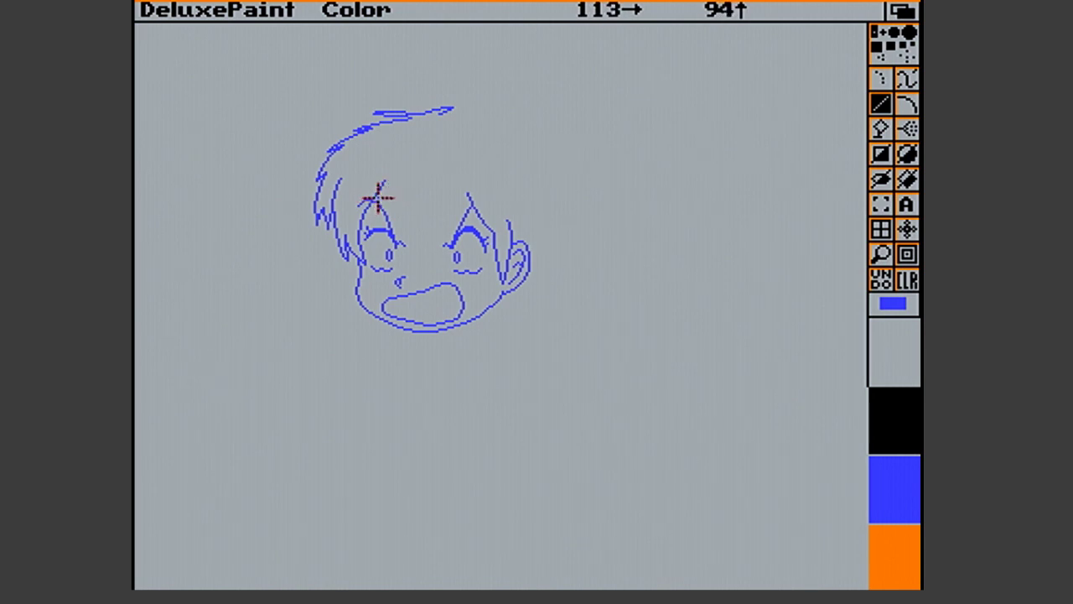
mouse_move(379, 199)
mouse_down()
mouse_move(382, 221)
mouse_move(388, 199)
mouse_up()
Erase the surplus pixels where the fringe strands cross the hair arch above the left eye in a magnified view
click(869, 256)
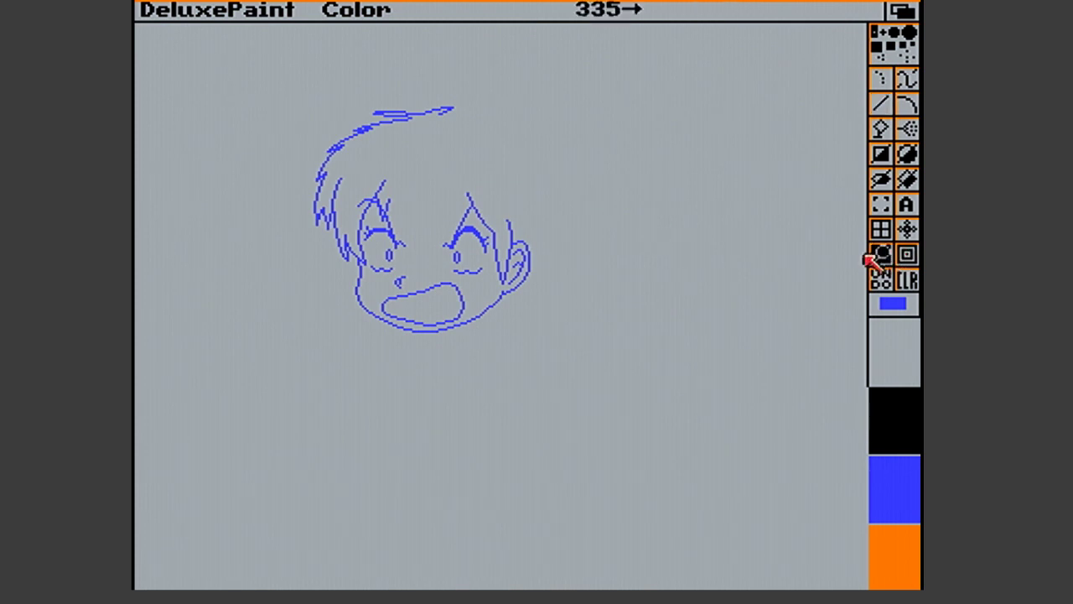
click(366, 214)
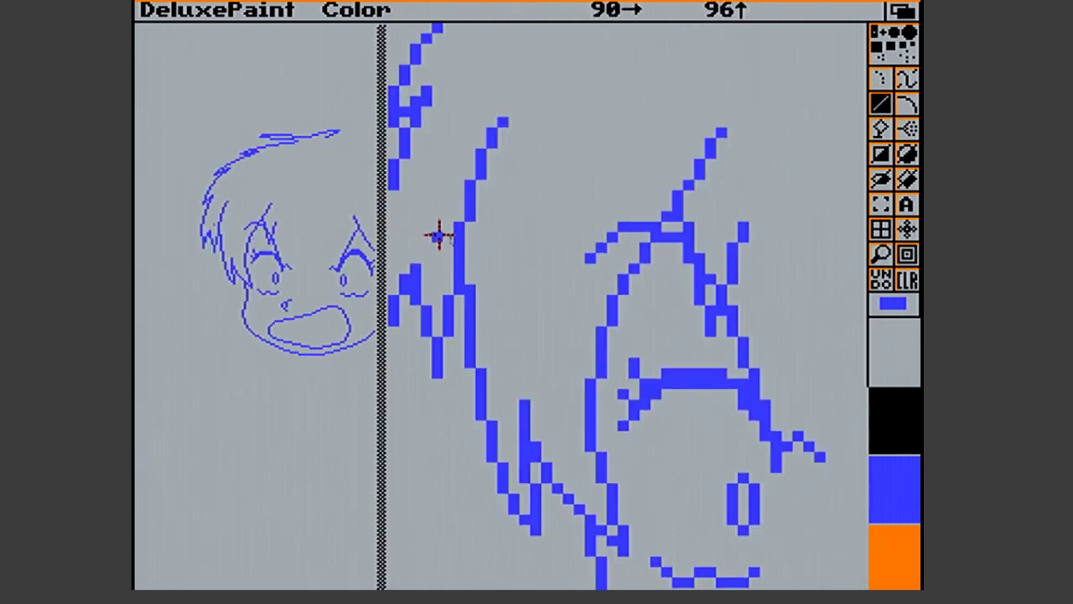
click(702, 247)
drag(686, 228, 687, 229)
drag(710, 280, 711, 271)
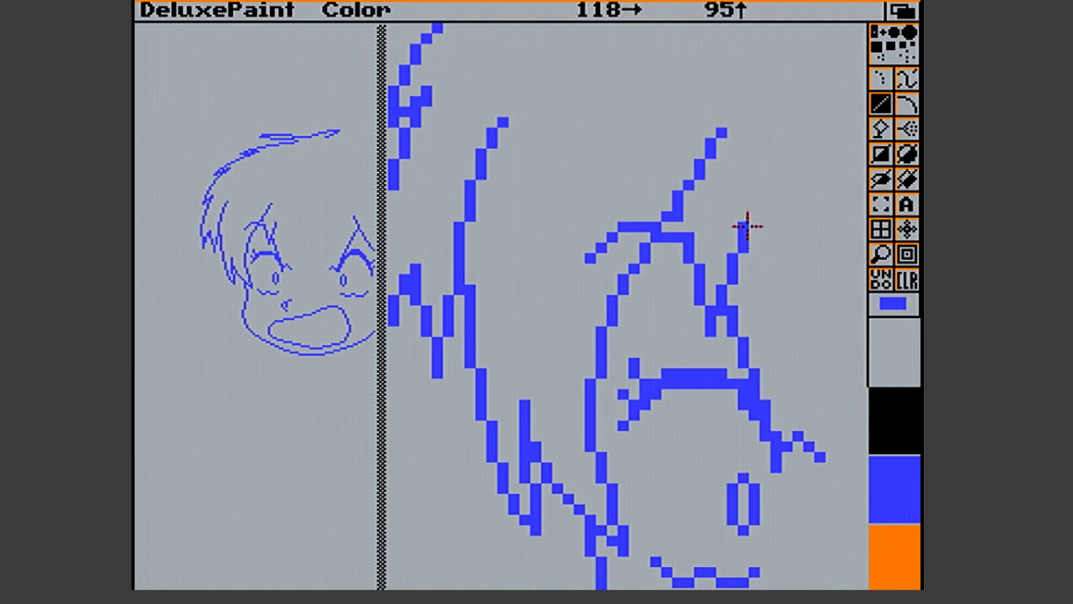
click(882, 255)
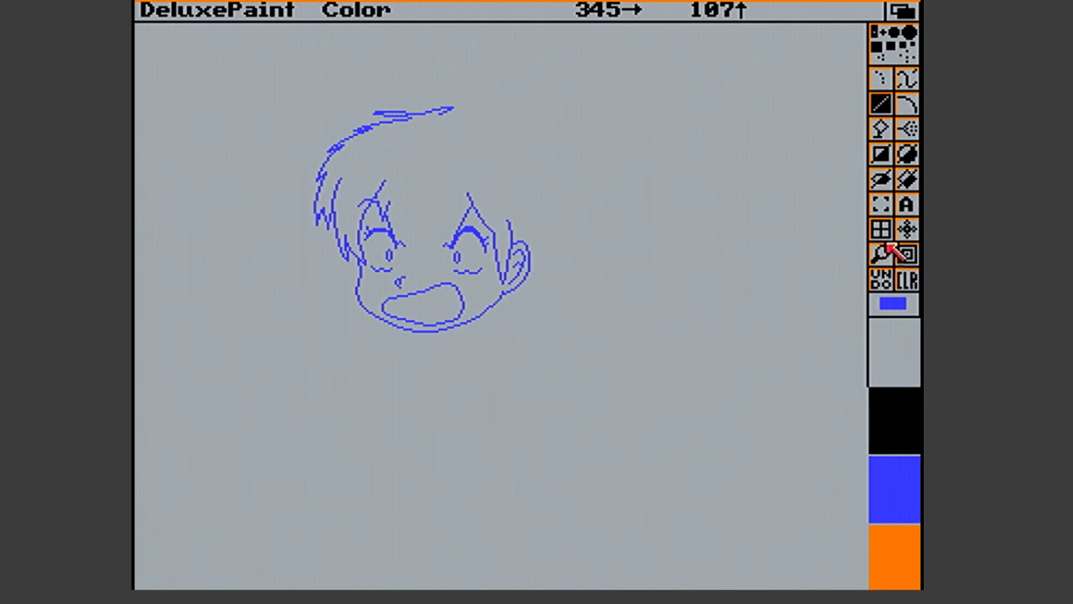
Extend the top hair contour from its last spike in a gentle downward curve toward the right side of the head
click(882, 253)
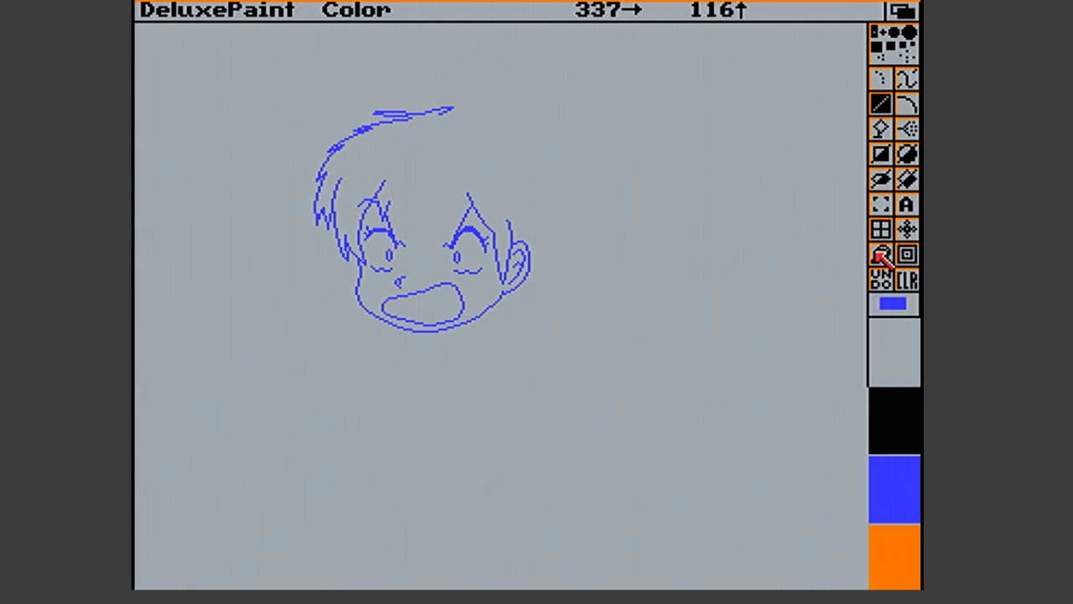
click(470, 126)
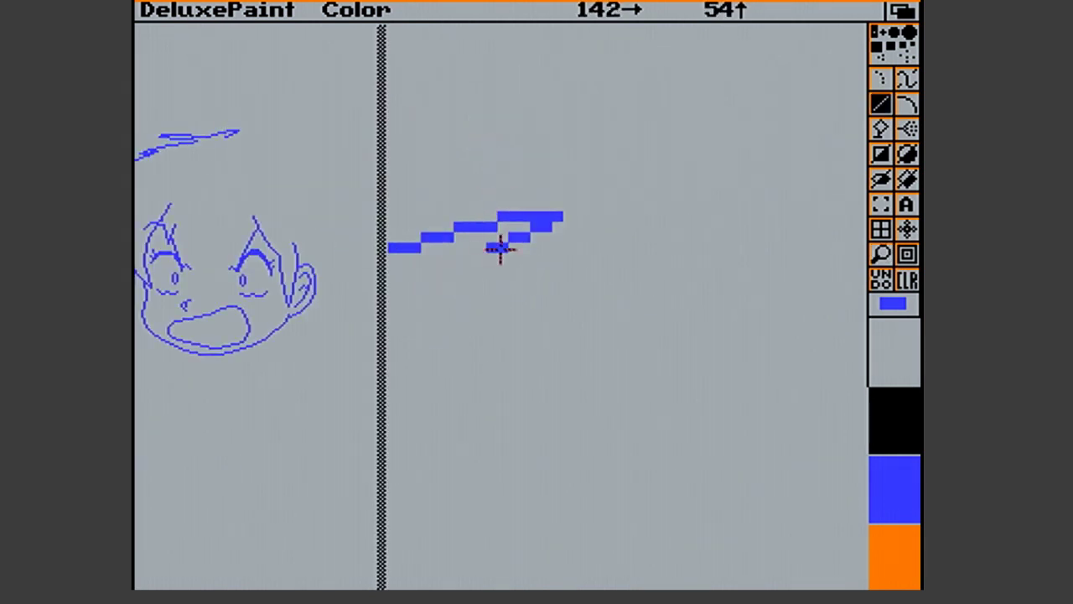
drag(504, 248, 607, 258)
drag(608, 258, 754, 292)
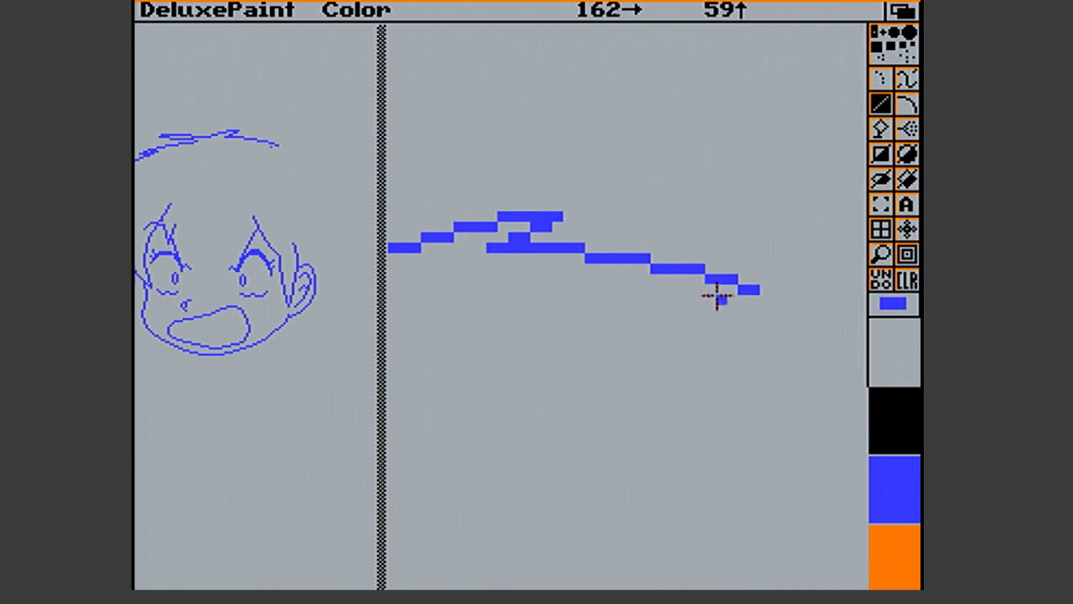
click(880, 257)
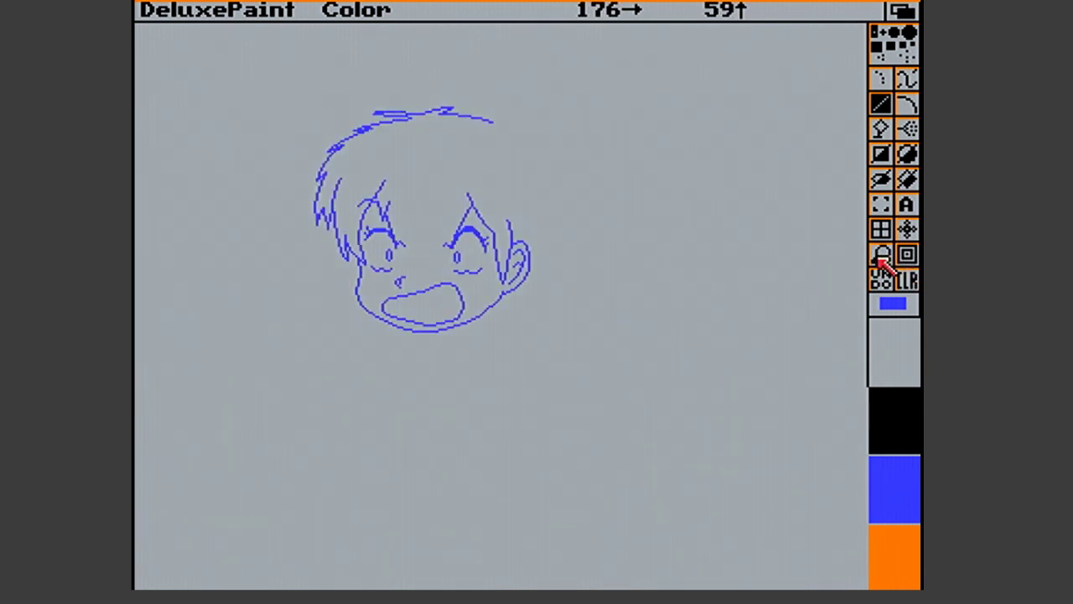
click(882, 259)
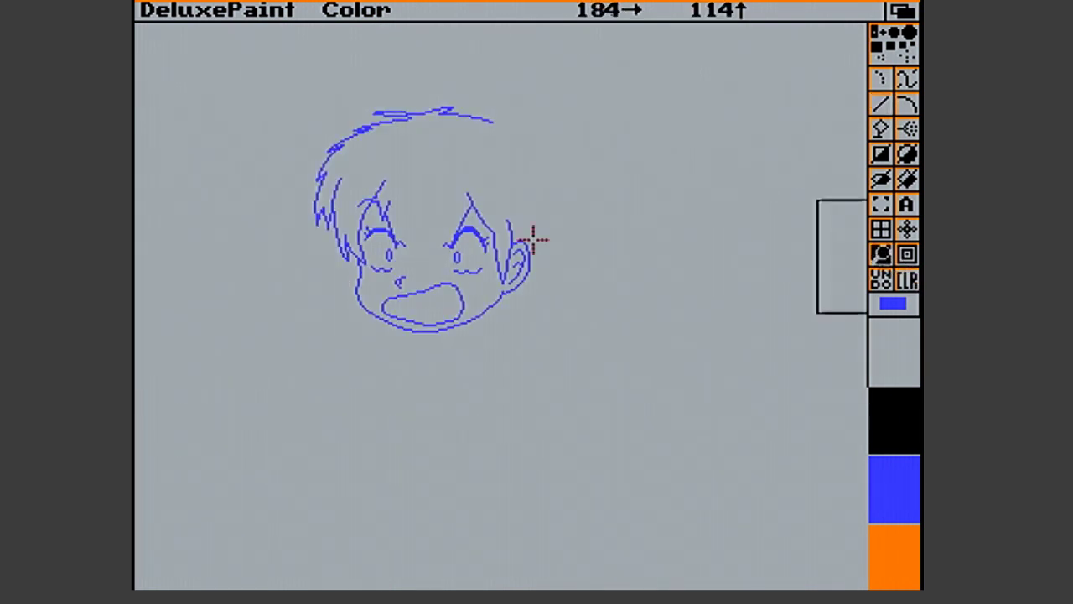
Draw a short backward-pointing spike at the right end of the top hair contour in a magnified view
click(498, 143)
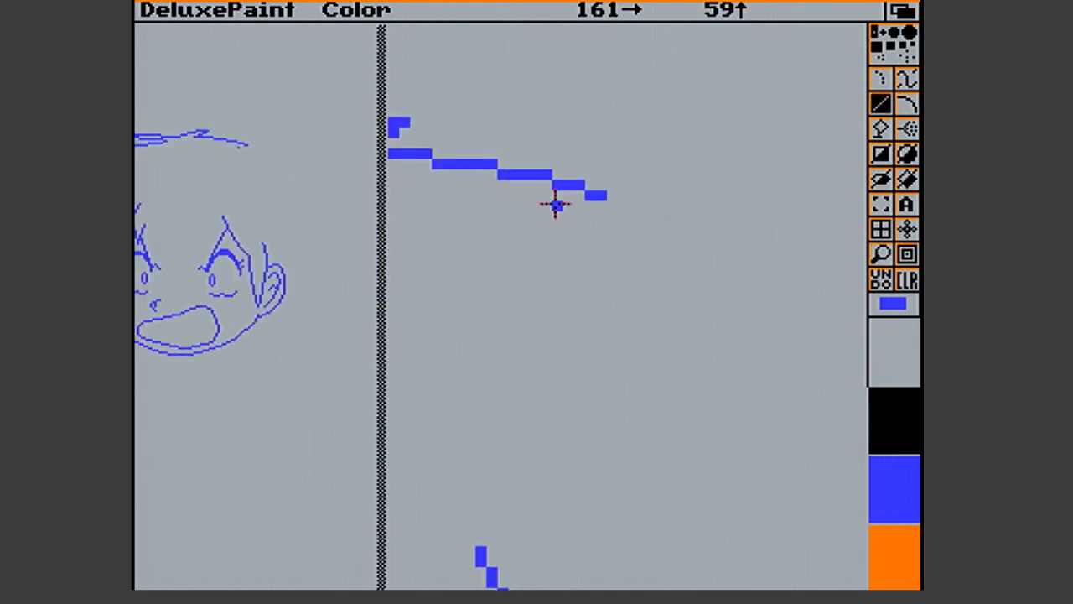
drag(536, 205, 615, 224)
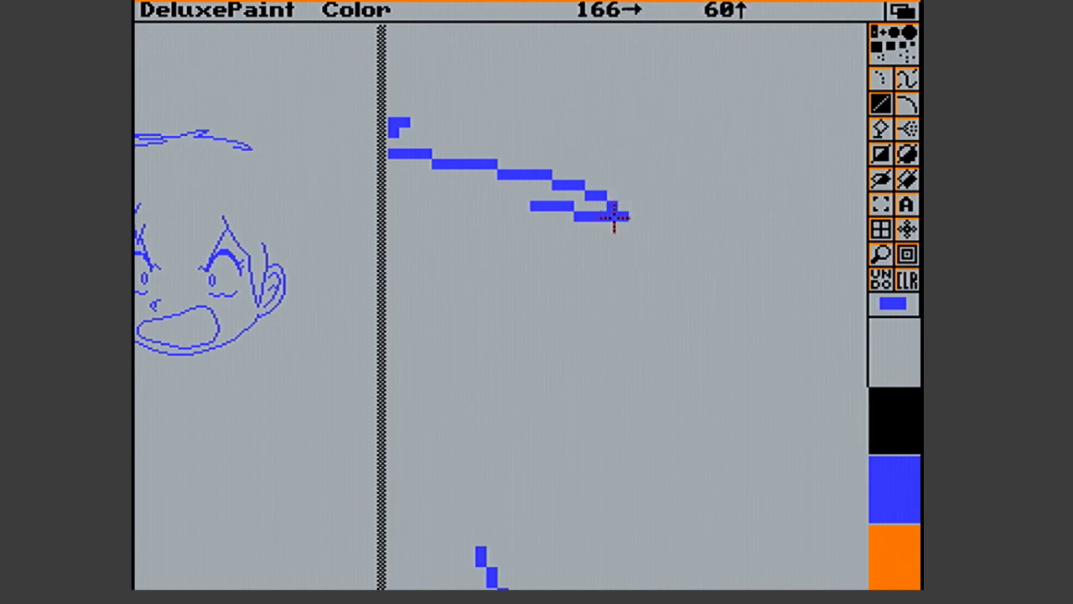
drag(522, 206, 573, 228)
click(607, 198)
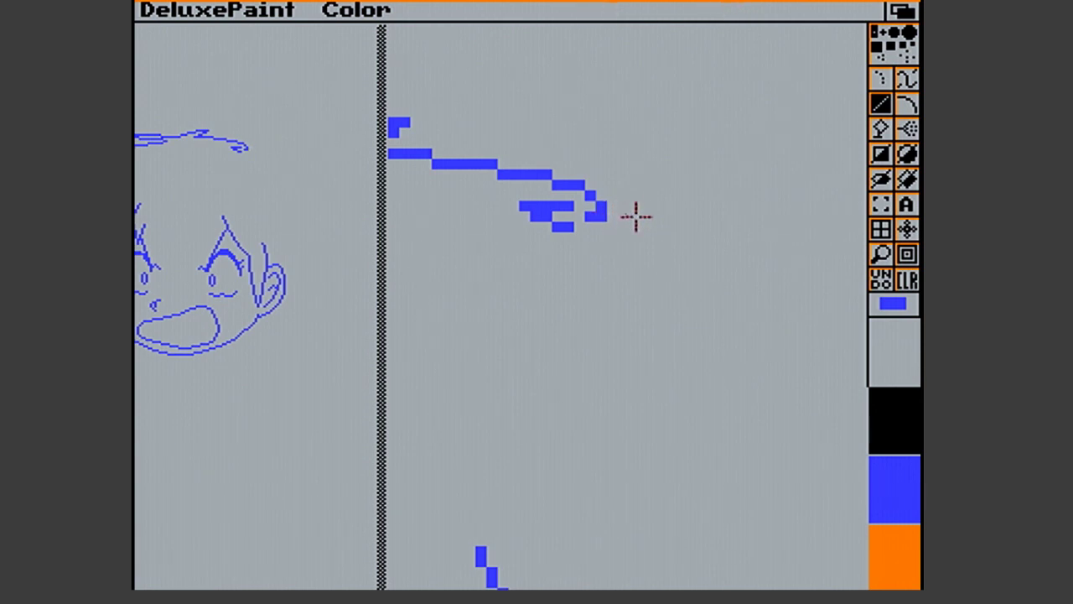
drag(587, 205, 643, 241)
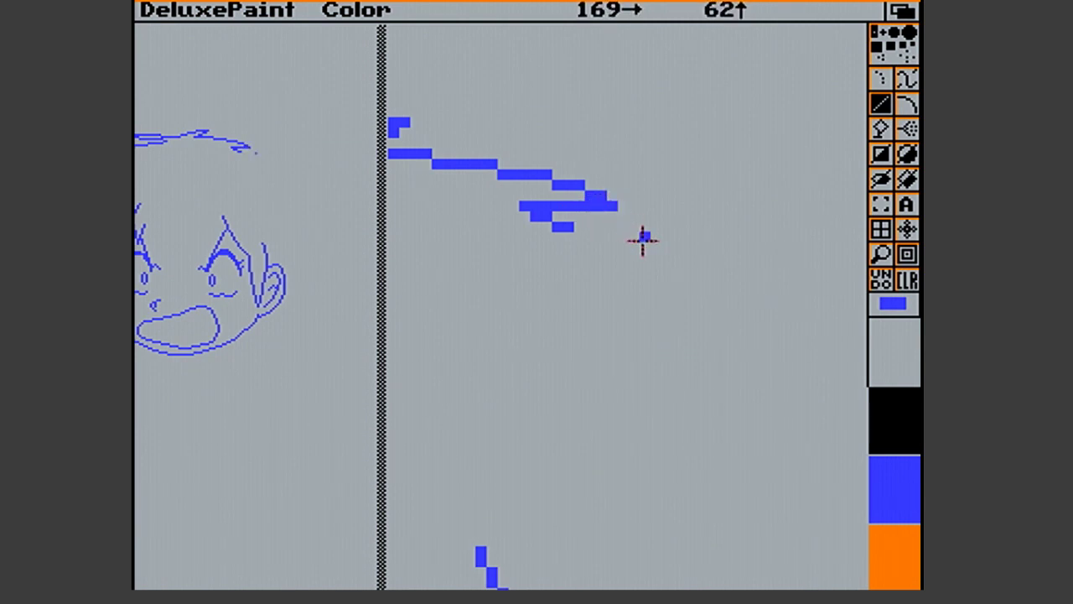
click(881, 253)
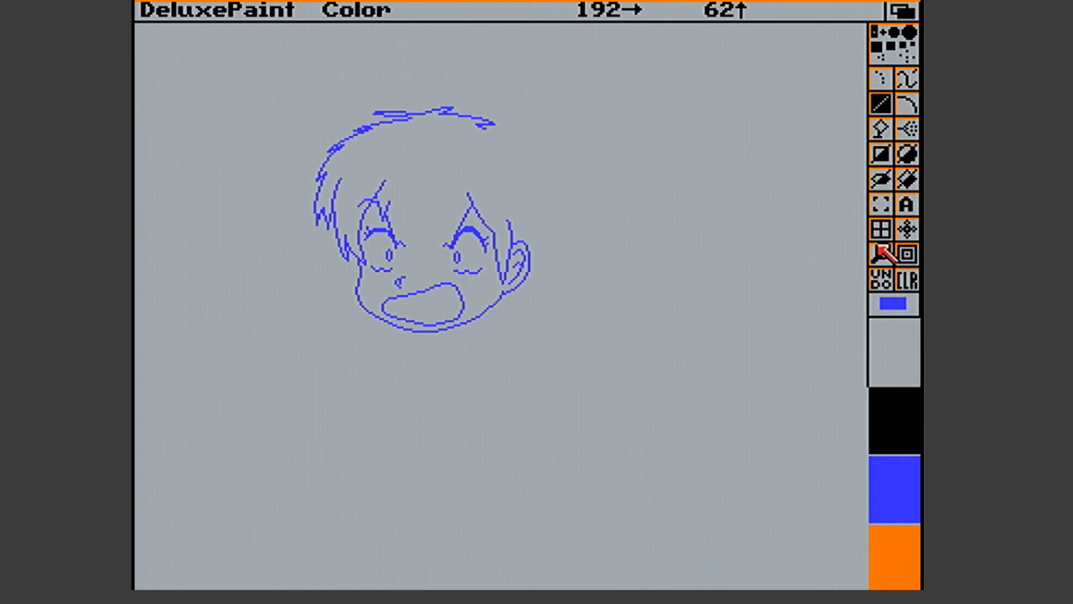
click(881, 203)
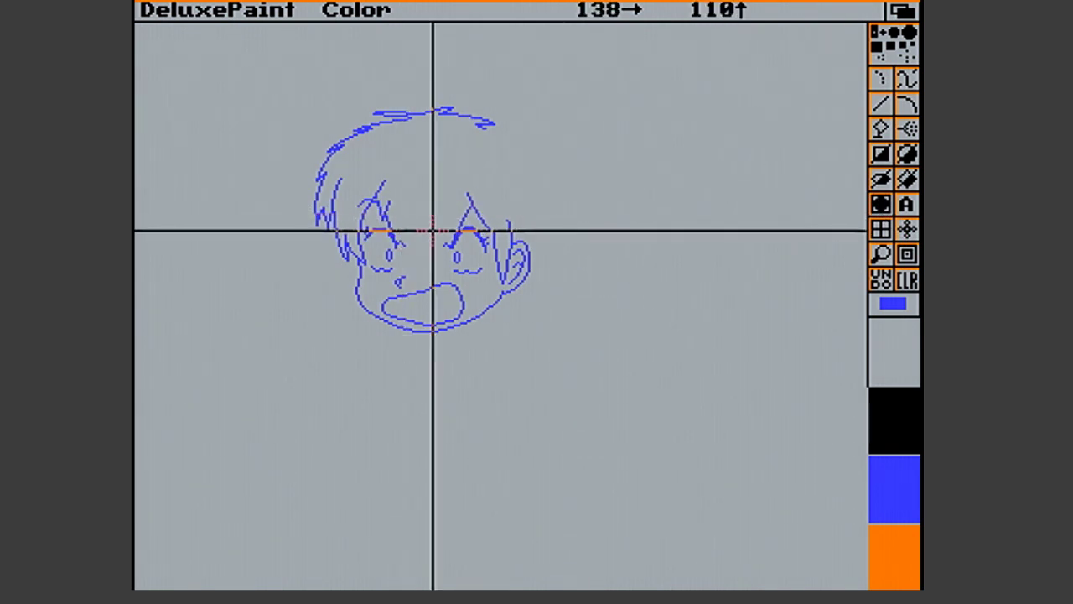
drag(443, 225, 457, 245)
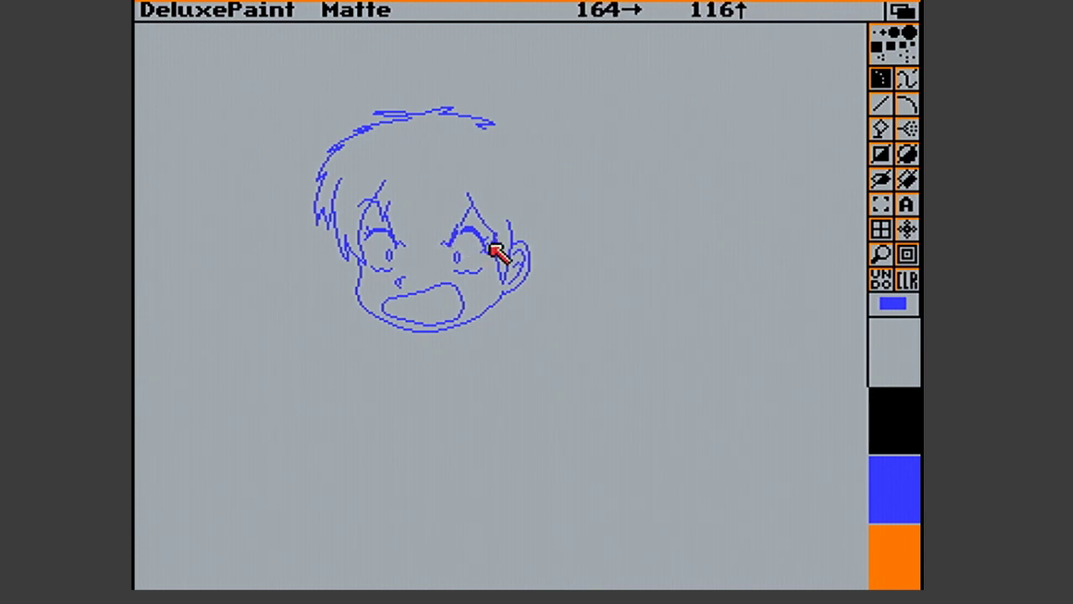
key(v)
key(F2)
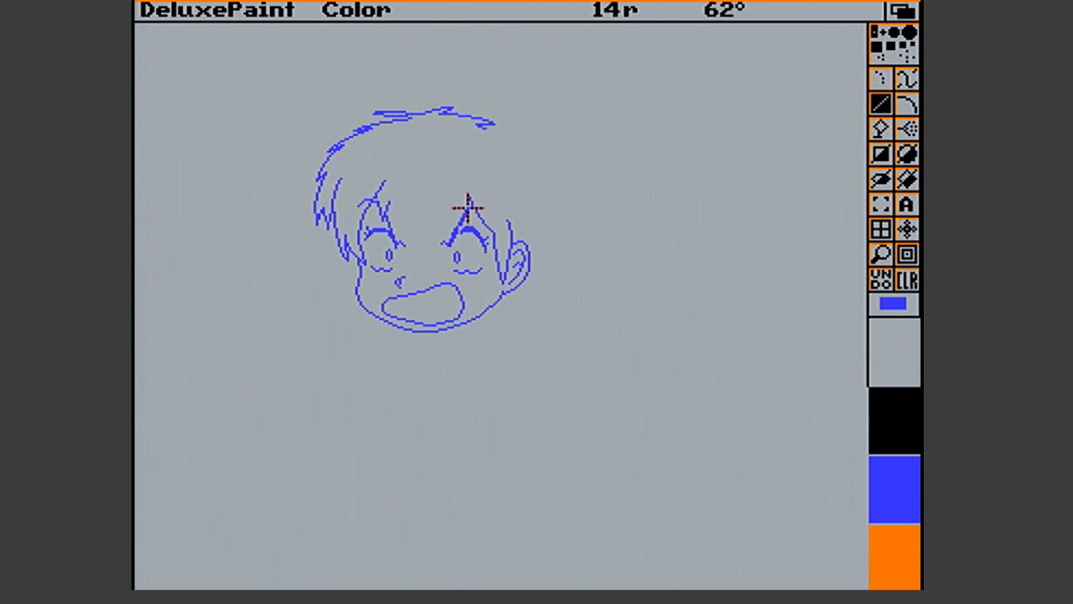
Thicken the inner side of the right eye's upper lash and close the pixel gaps where it meets the hair arch above
drag(467, 208, 462, 228)
key(m)
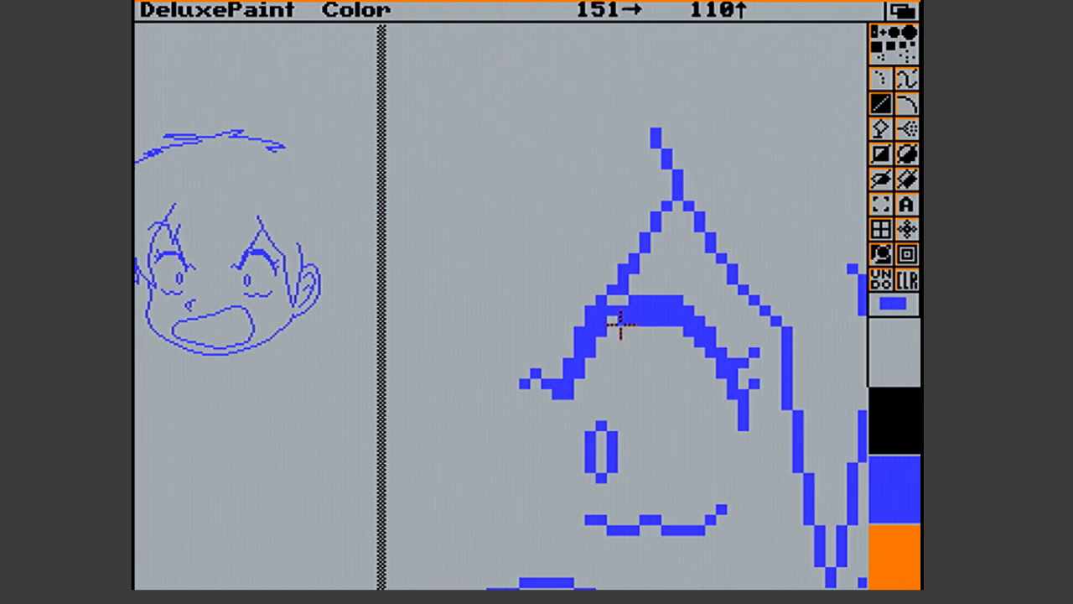
mouse_move(601, 304)
mouse_down()
mouse_move(582, 306)
mouse_move(618, 295)
mouse_move(632, 306)
mouse_up()
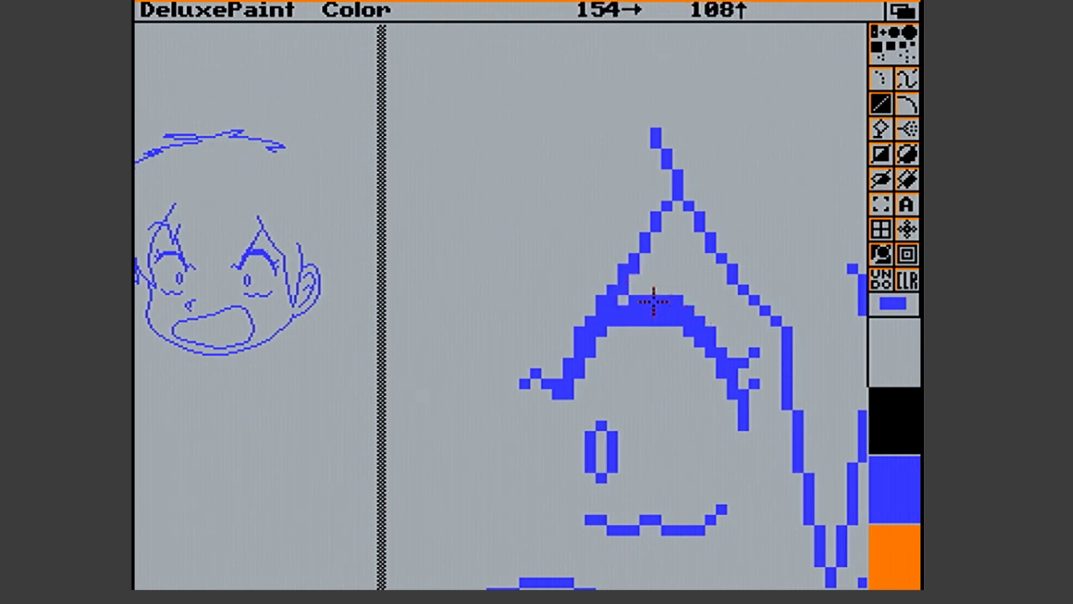
key(u)
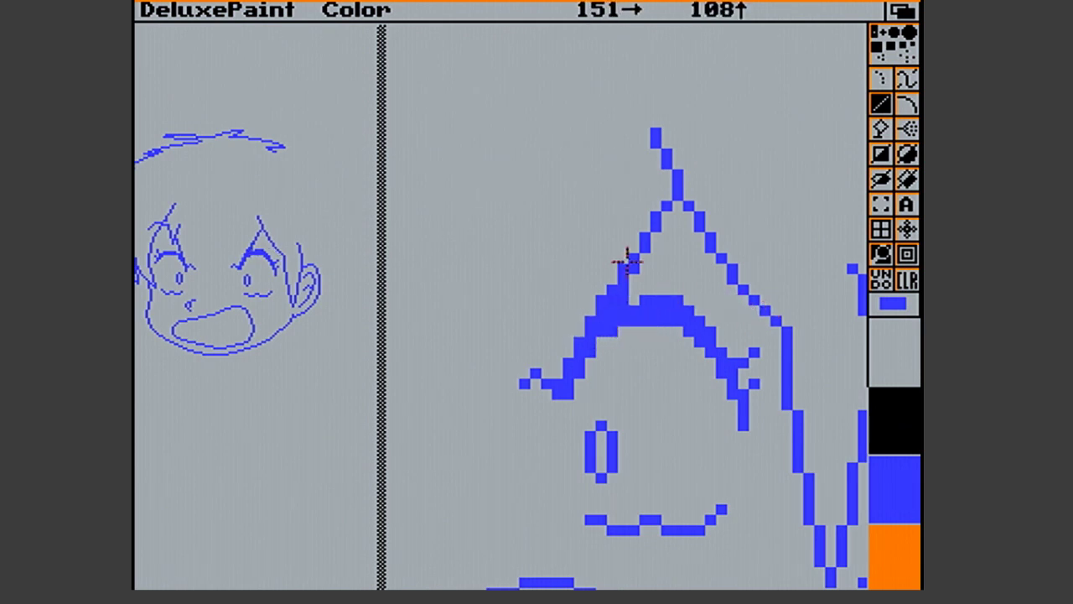
click(679, 208)
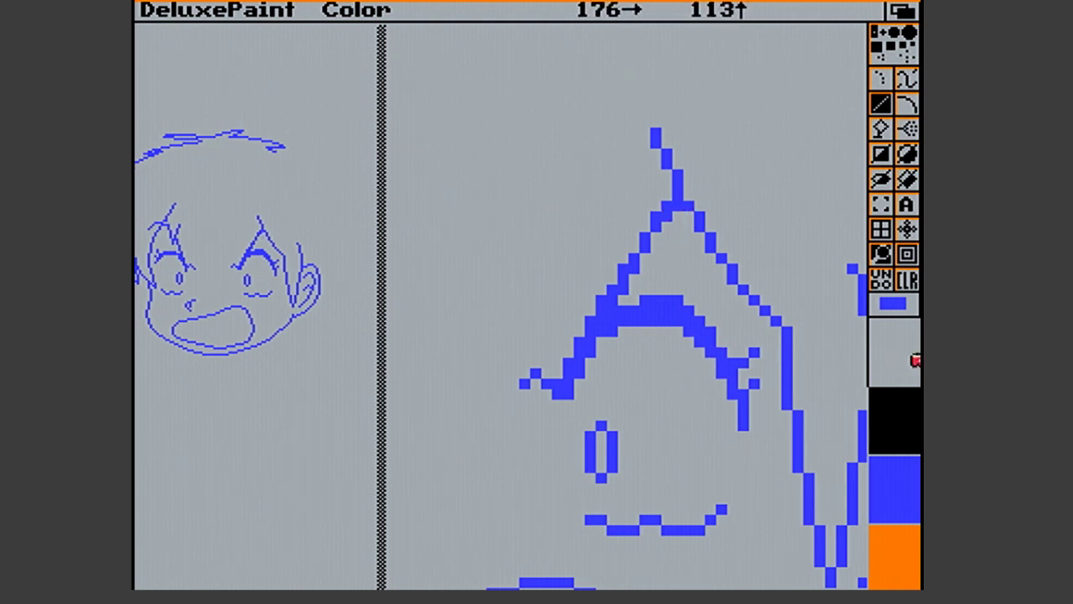
click(890, 255)
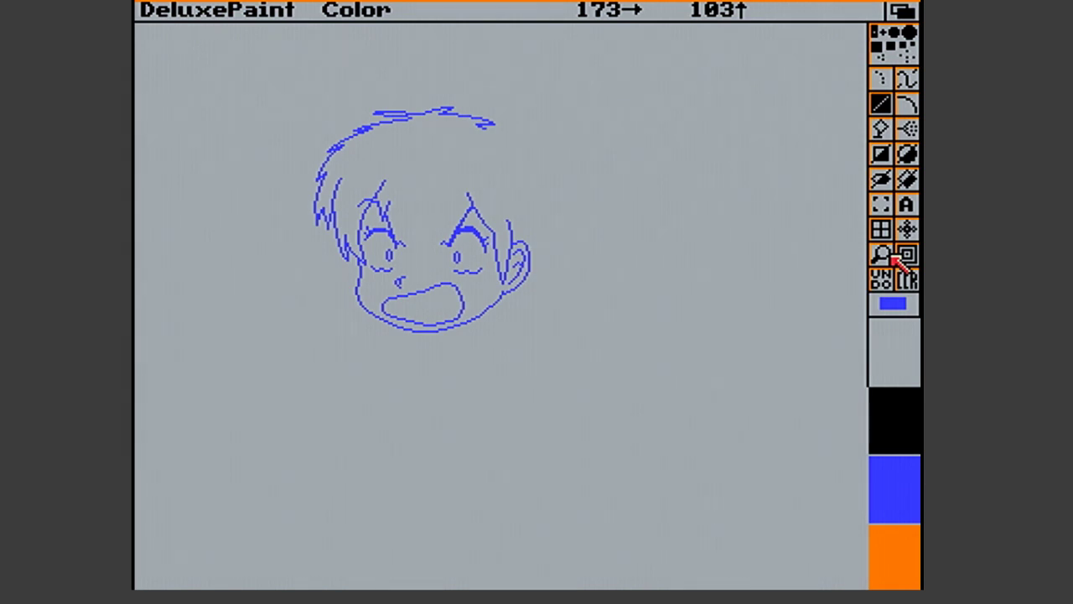
Try the Curve tool with test arcs on the empty canvas on either side of the head, and remove them
click(891, 257)
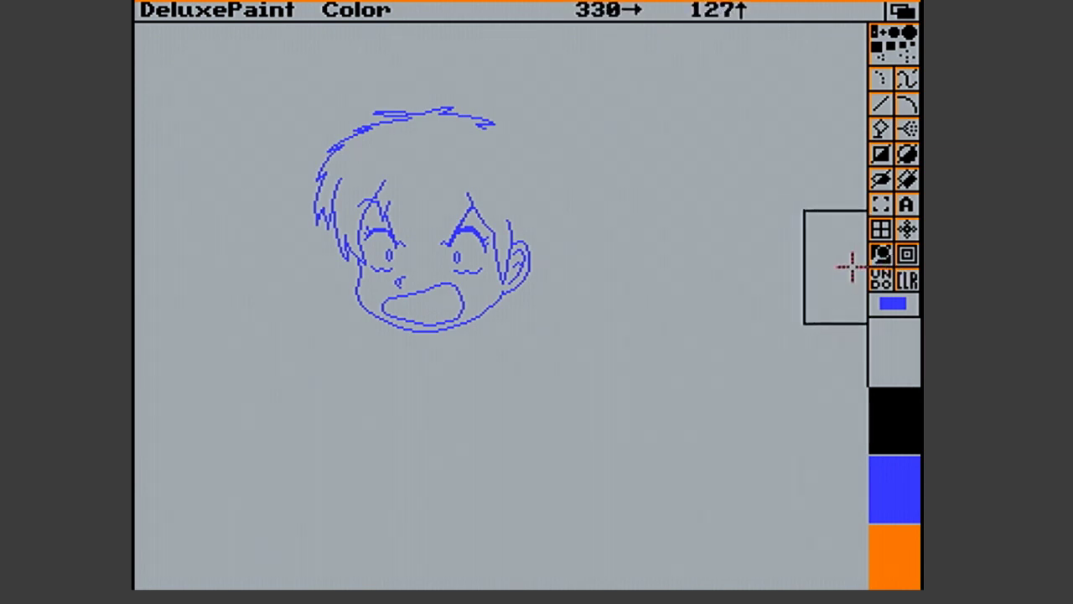
click(906, 103)
drag(575, 163, 734, 259)
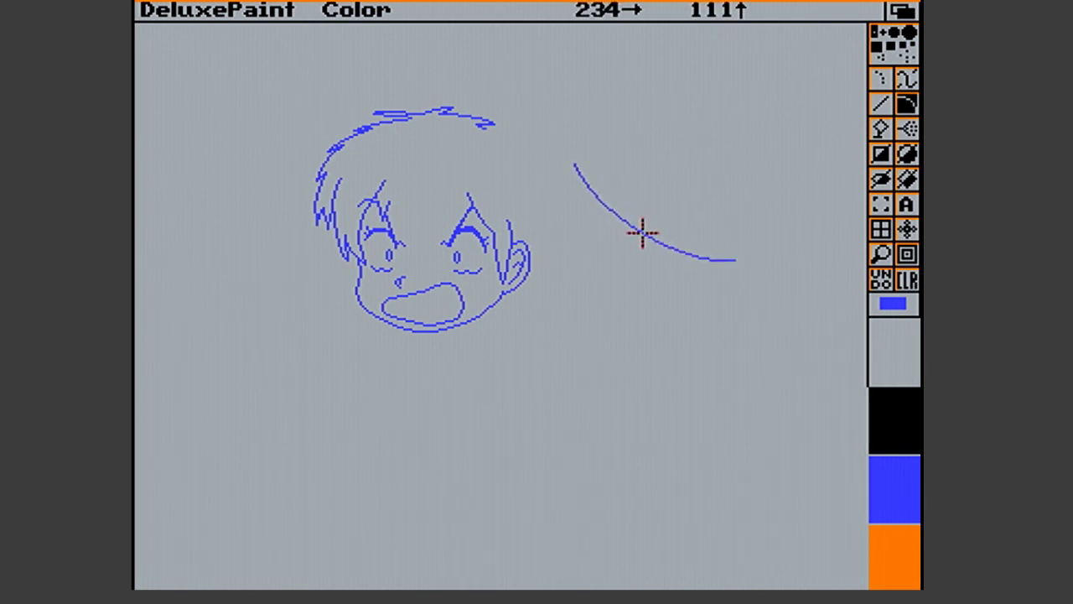
right_click(643, 234)
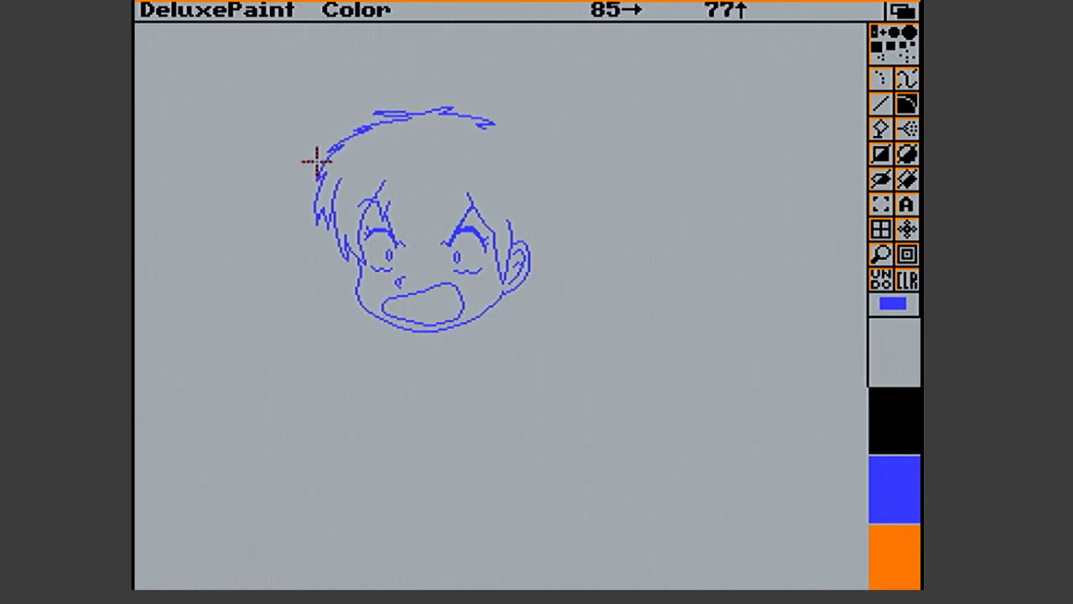
drag(242, 137, 349, 92)
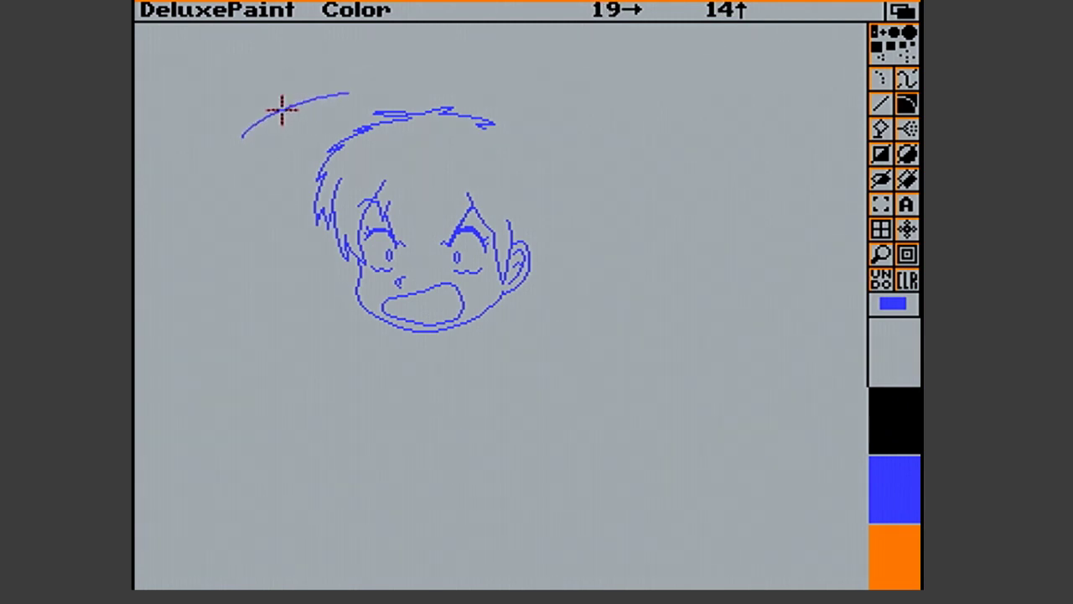
click(286, 106)
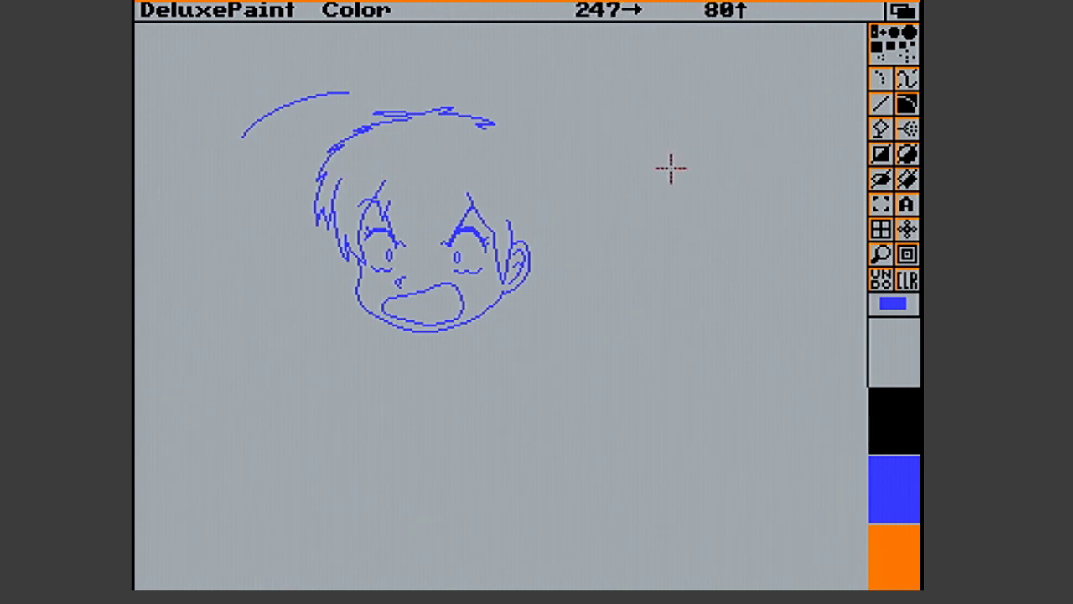
key(u)
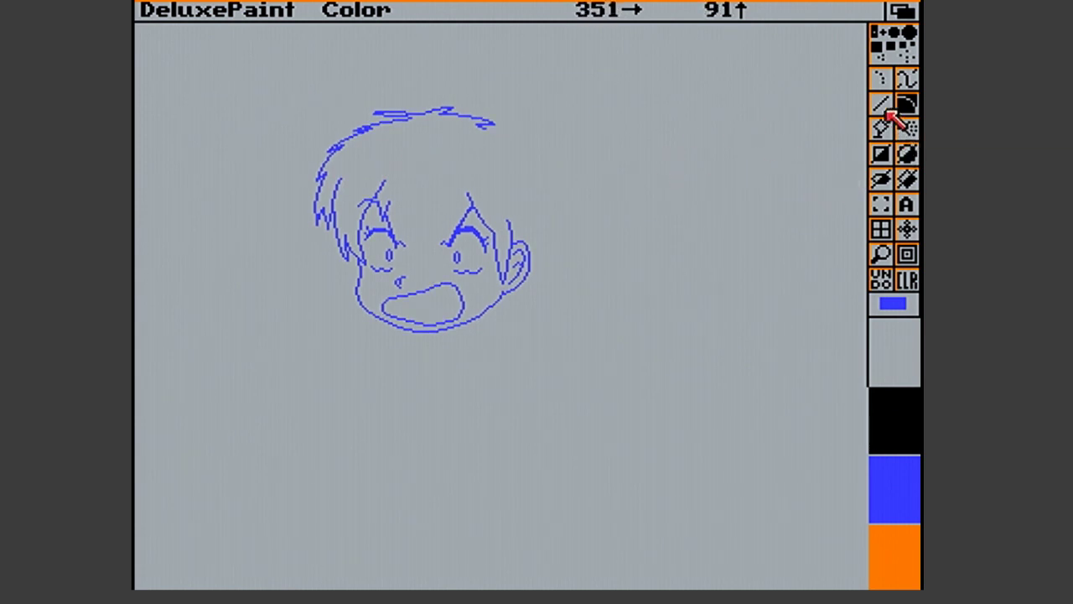
click(887, 110)
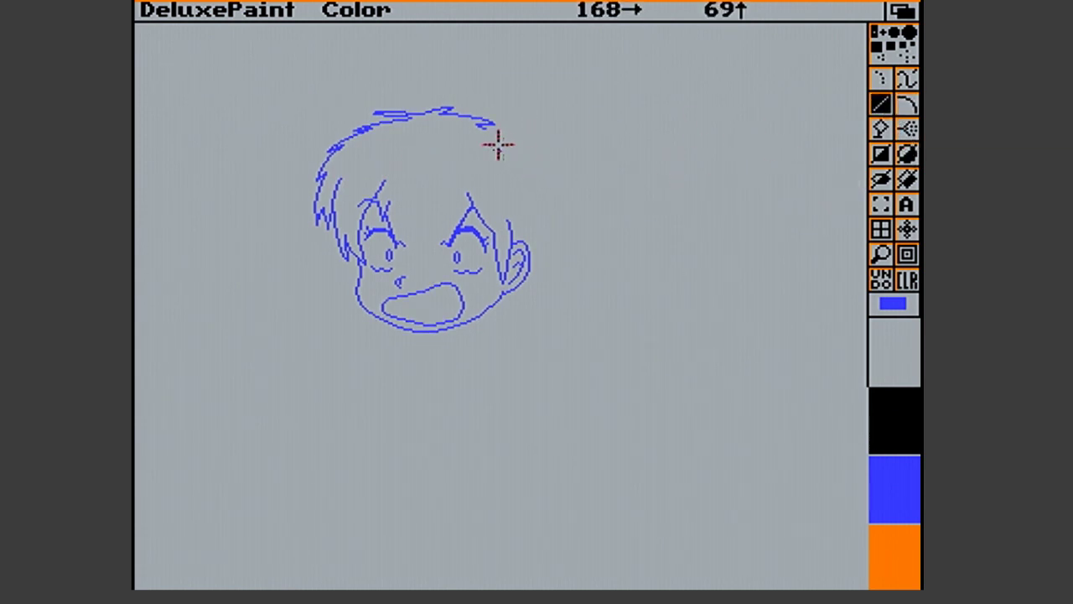
Rework the last spike of the top hair contour and extend the line from it in a downward curve above the ear
mouse_move(482, 124)
mouse_down()
mouse_move(510, 139)
mouse_move(473, 122)
mouse_move(490, 130)
mouse_up()
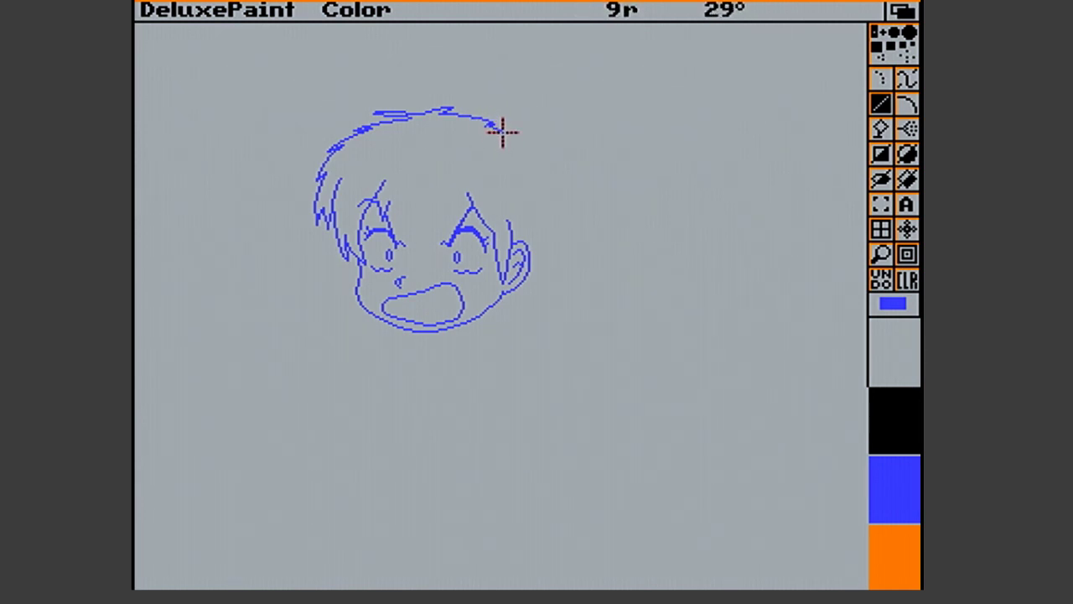
drag(509, 136, 487, 124)
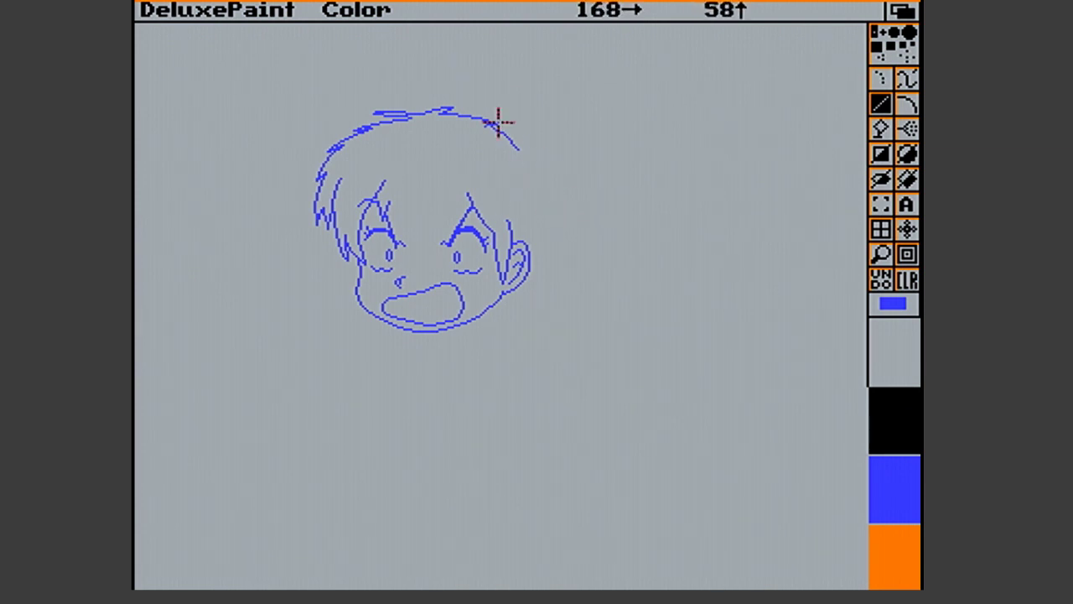
drag(487, 124, 484, 125)
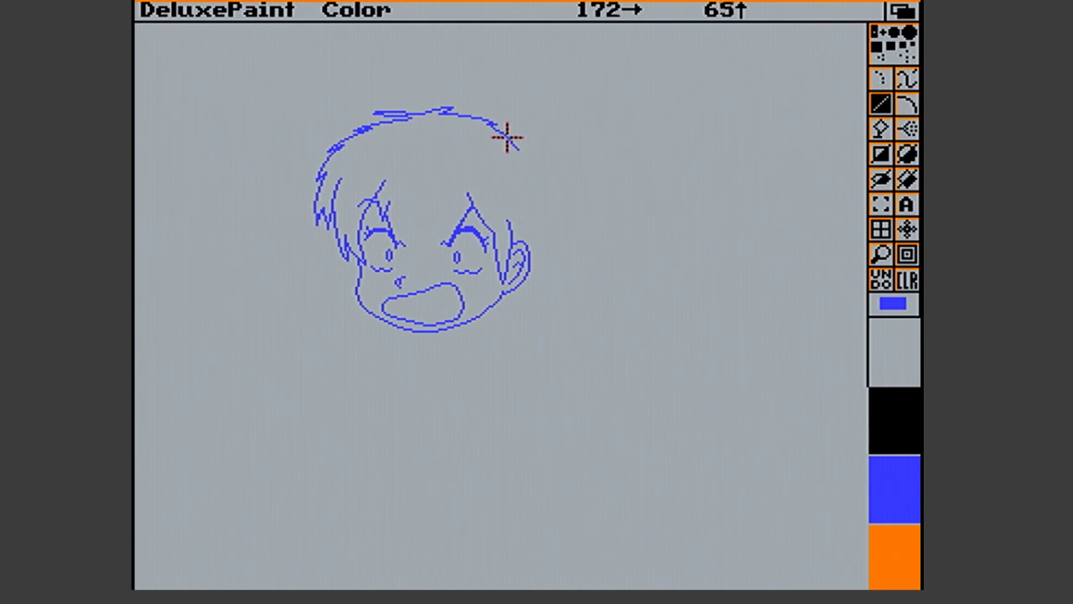
click(881, 254)
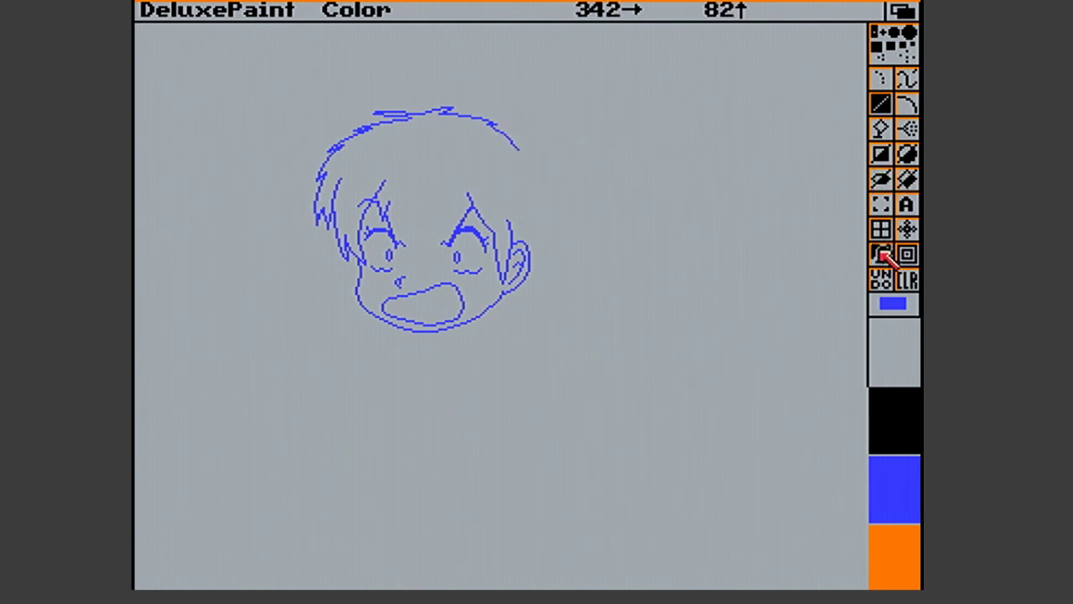
Reshape the strand tip at the upper-right end of the blue hair outline and extend the outline down toward the ear
click(559, 163)
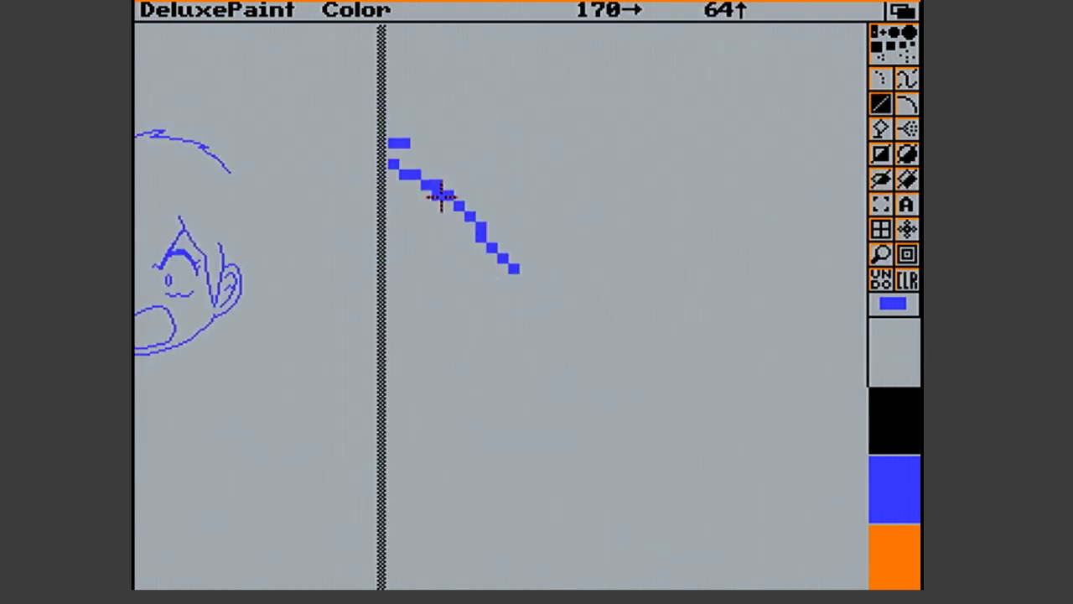
mouse_move(438, 187)
mouse_down()
mouse_move(490, 208)
mouse_move(510, 235)
mouse_move(439, 221)
mouse_move(445, 227)
mouse_move(515, 254)
mouse_move(534, 281)
mouse_move(487, 241)
mouse_move(484, 210)
mouse_move(492, 230)
mouse_up()
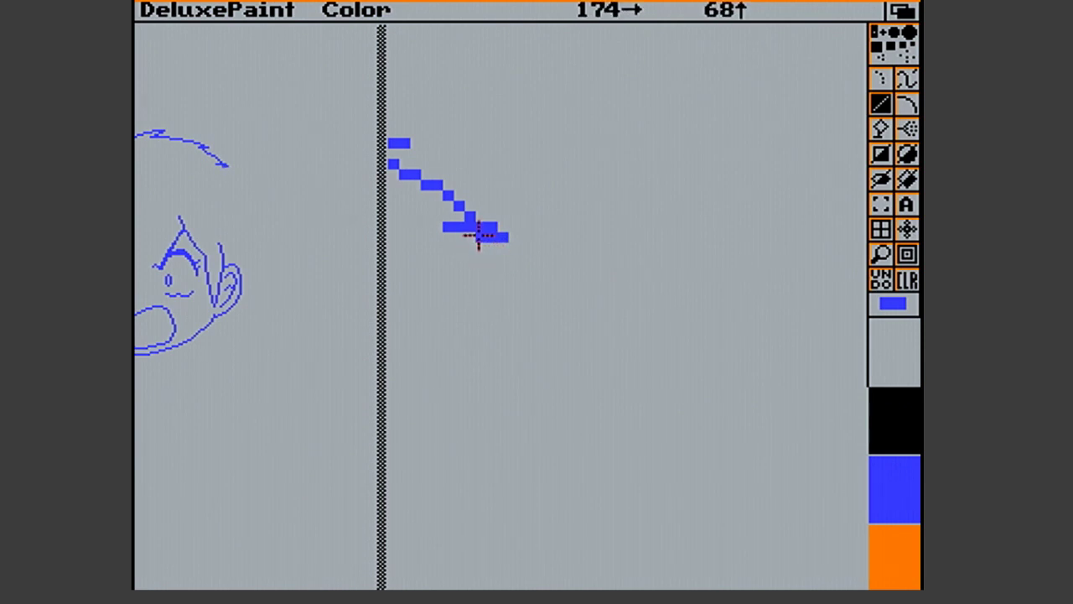
click(622, 237)
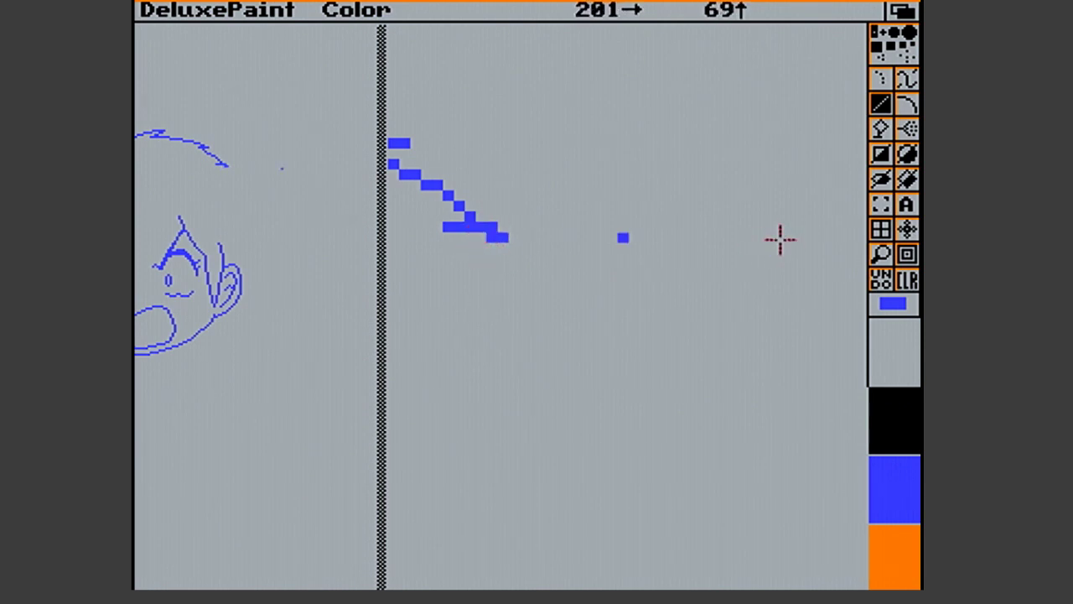
click(880, 254)
drag(507, 140, 516, 151)
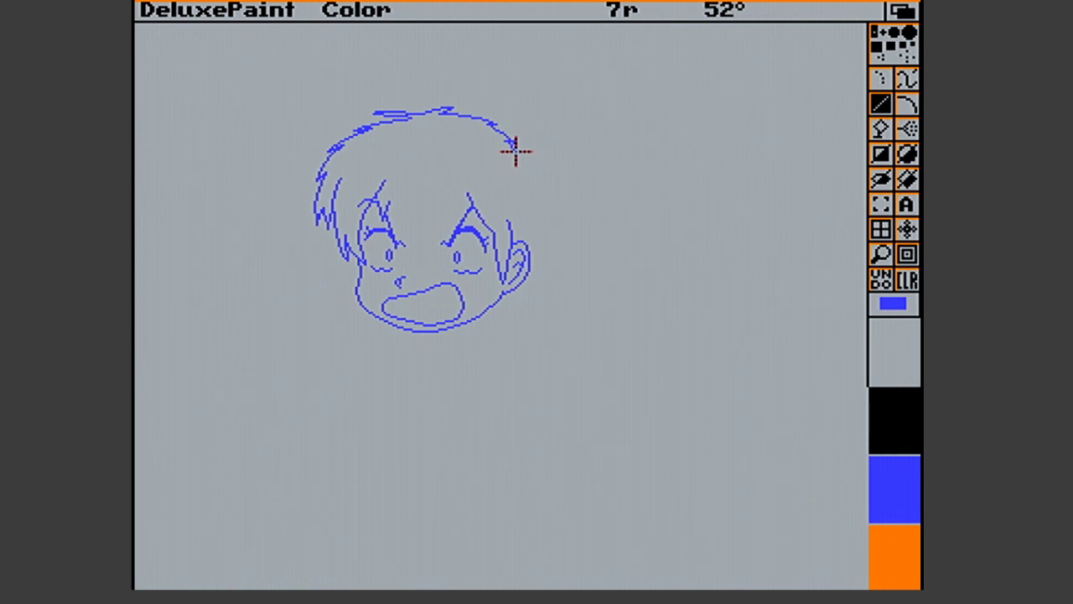
drag(516, 151, 534, 199)
Cut out the upper-right hair outline as a brush, stamp it slightly further out, and close the gap at the crown with a line
click(880, 204)
mouse_move(473, 107)
mouse_down()
mouse_move(575, 228)
mouse_move(551, 200)
mouse_up()
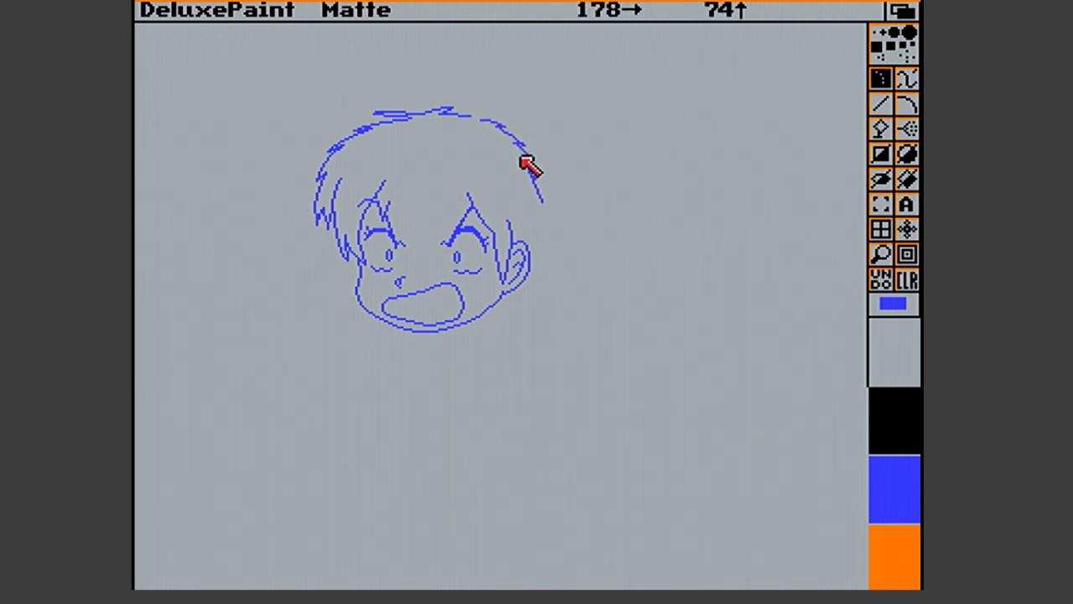
key(v)
key(period)
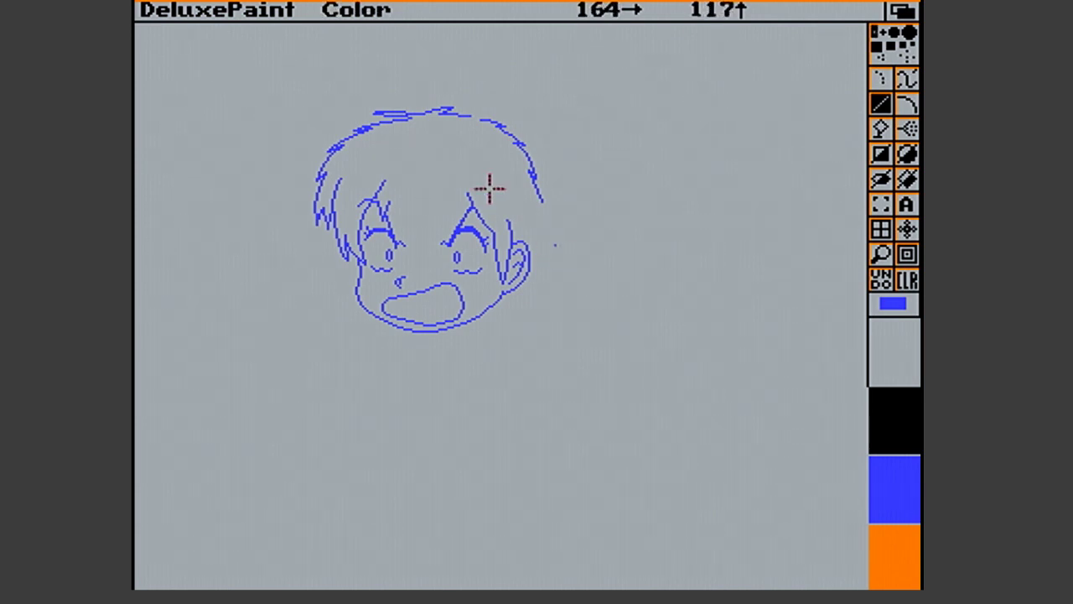
drag(474, 114, 478, 115)
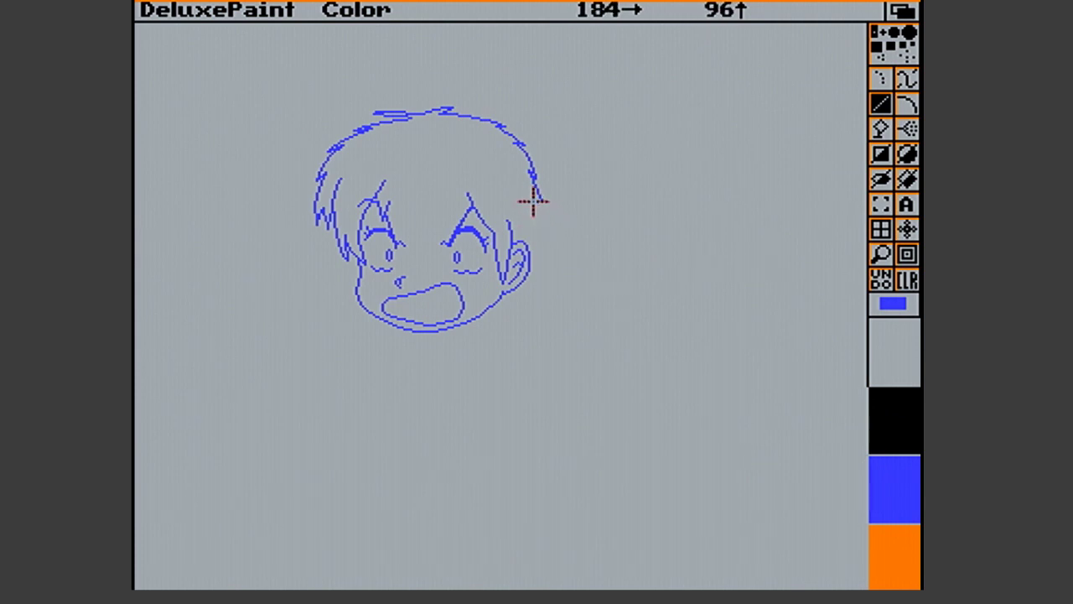
Continue the right-hand hair outline down beside the ear with overlapping strand lines, ending in a small outward hook
drag(535, 197, 543, 216)
drag(543, 216, 549, 228)
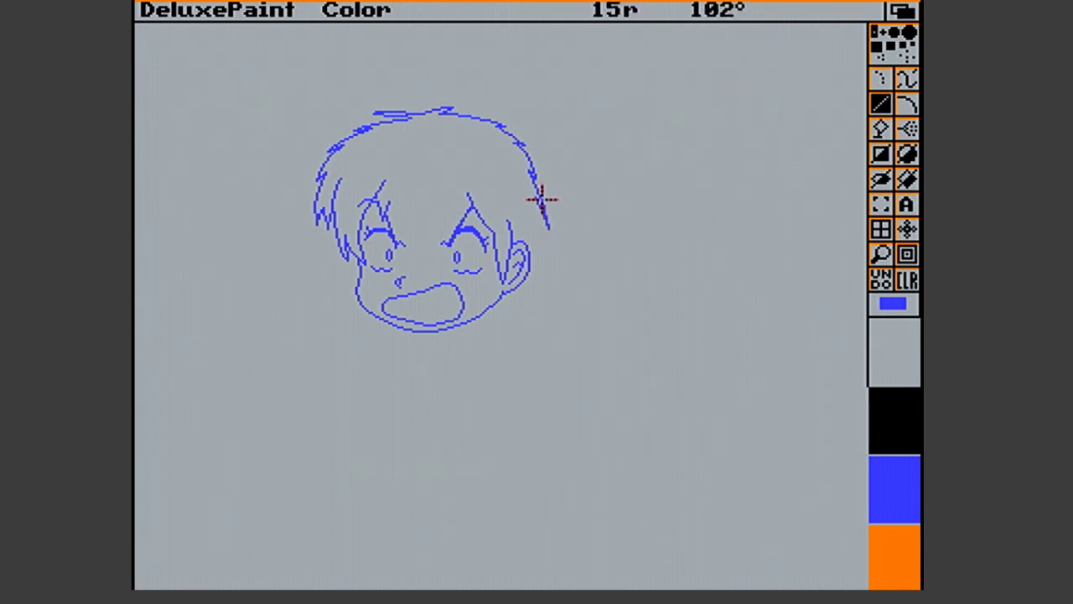
drag(541, 198, 542, 203)
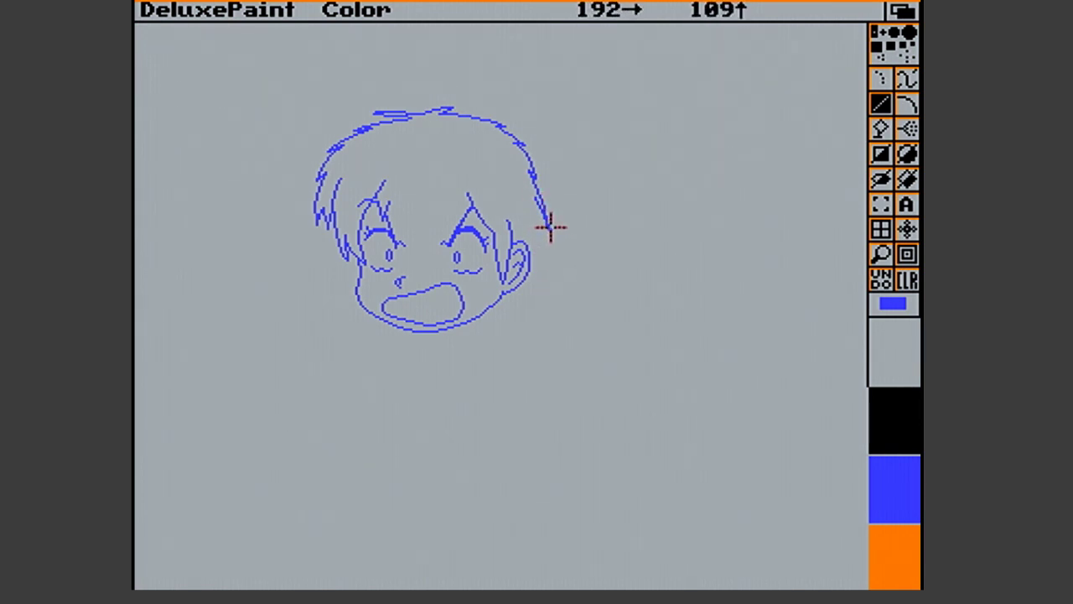
drag(536, 201, 540, 235)
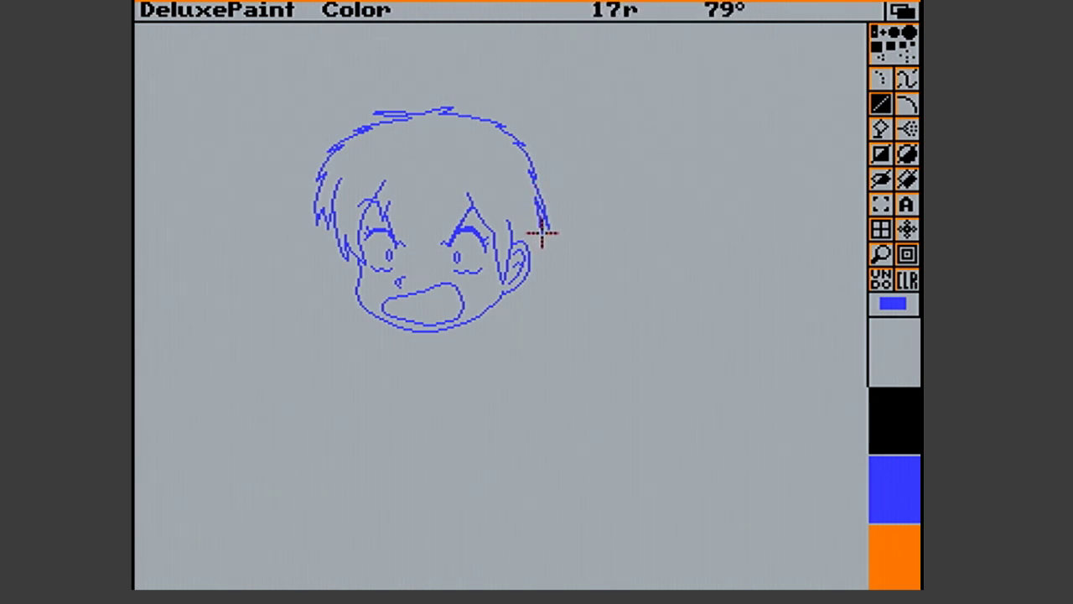
drag(544, 234, 541, 218)
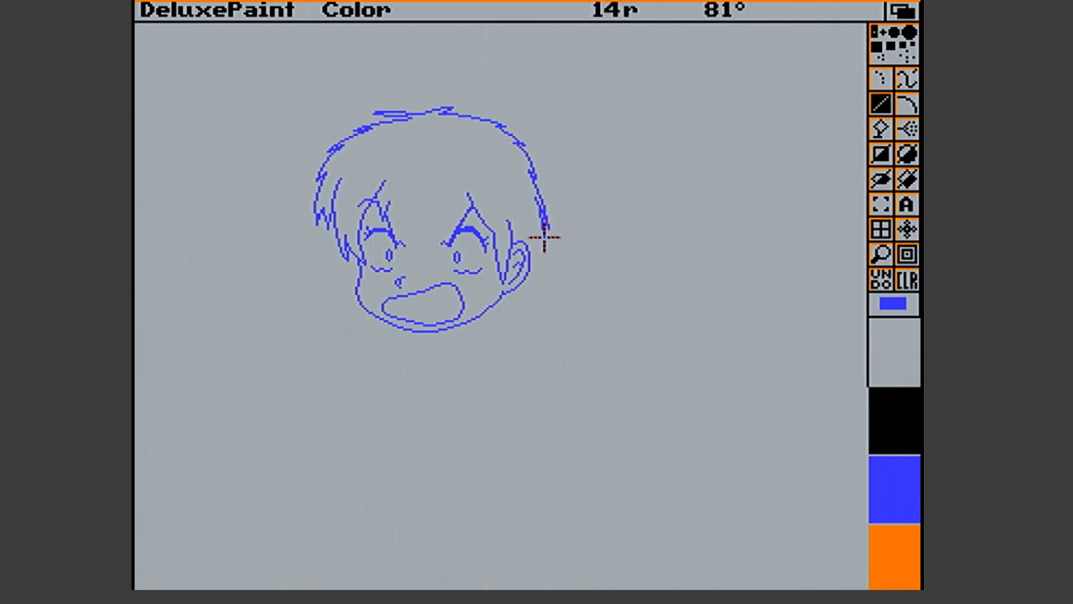
drag(546, 235, 555, 235)
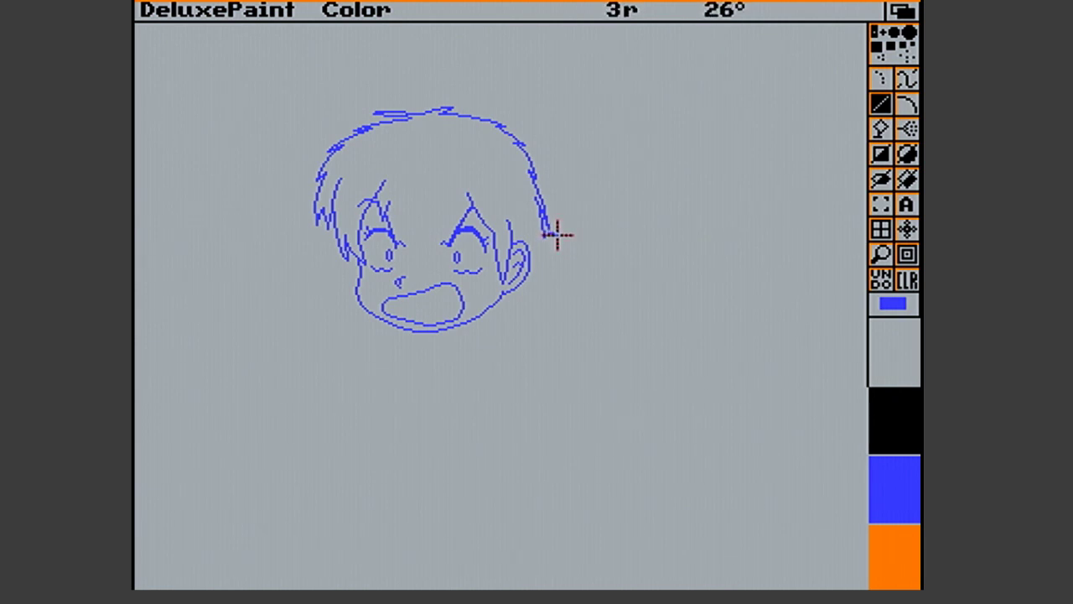
drag(558, 233, 560, 238)
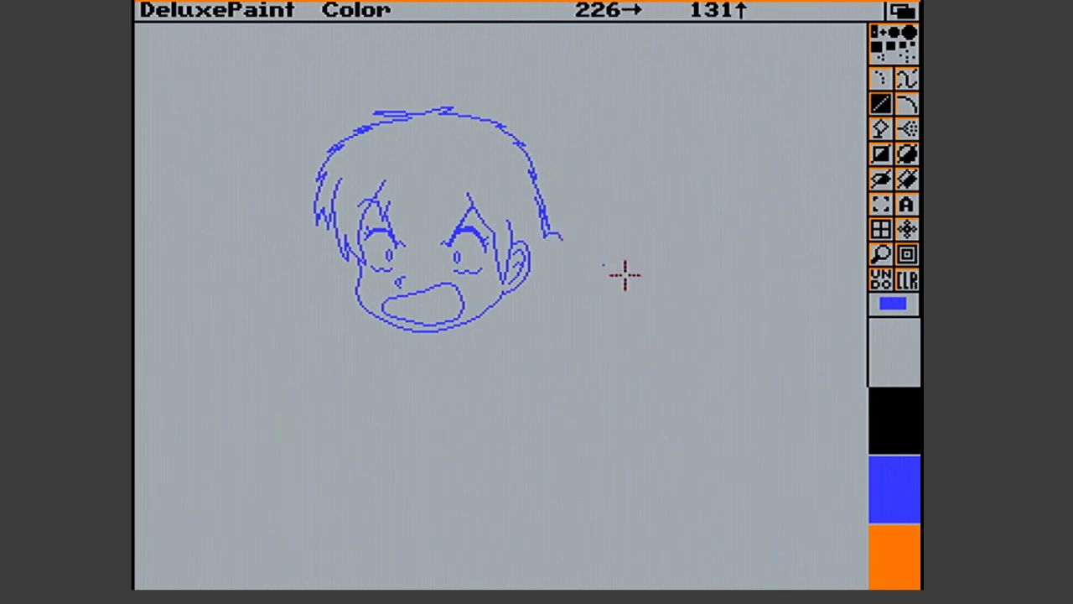
Trim the tip of the small hook at the lower end of the hair outline in a magnified view
click(882, 254)
click(592, 252)
drag(513, 257, 506, 267)
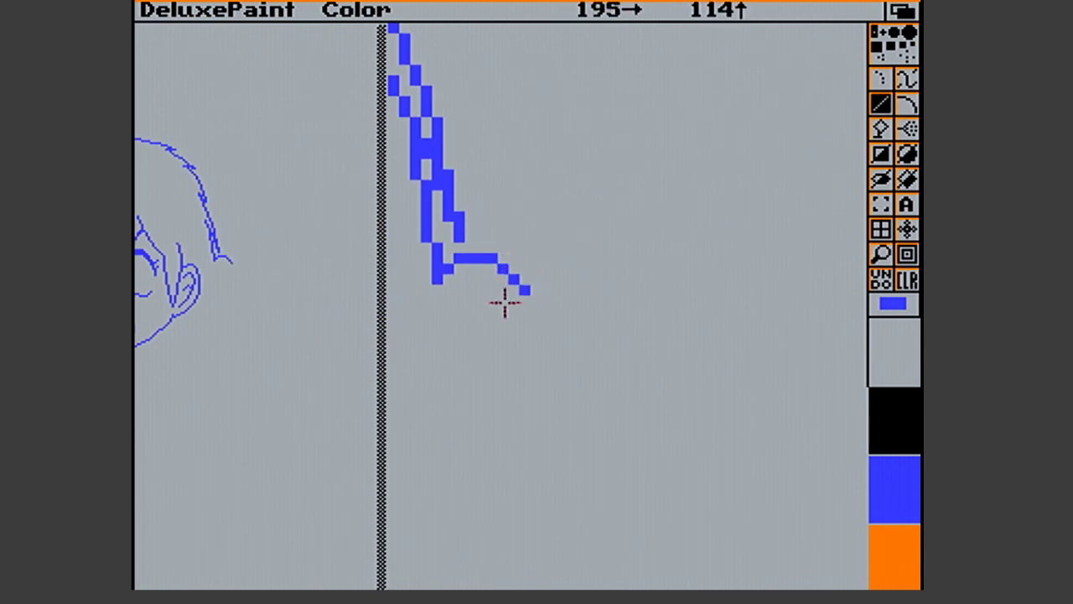
click(884, 257)
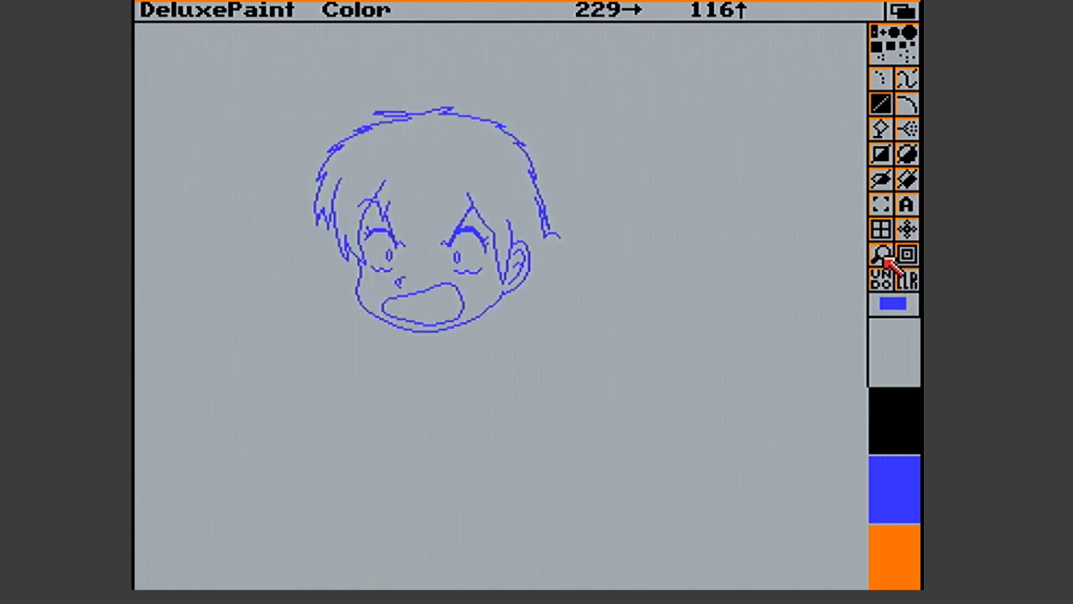
Draw a short rising curve below the hook beside the ear and connect it to the jaw with a line behind the ear
click(881, 252)
click(537, 269)
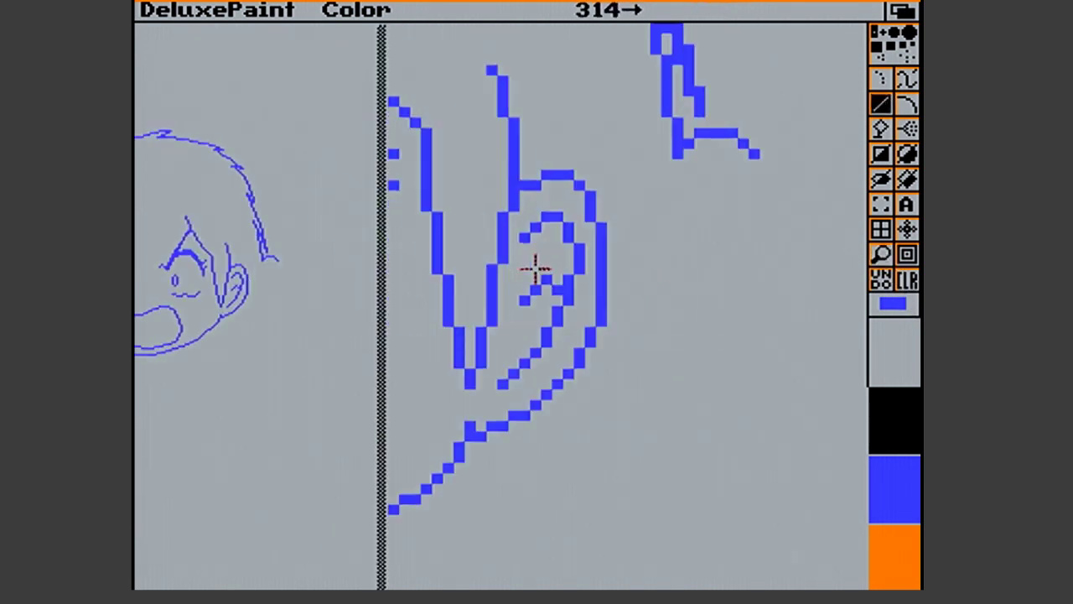
drag(666, 299, 751, 257)
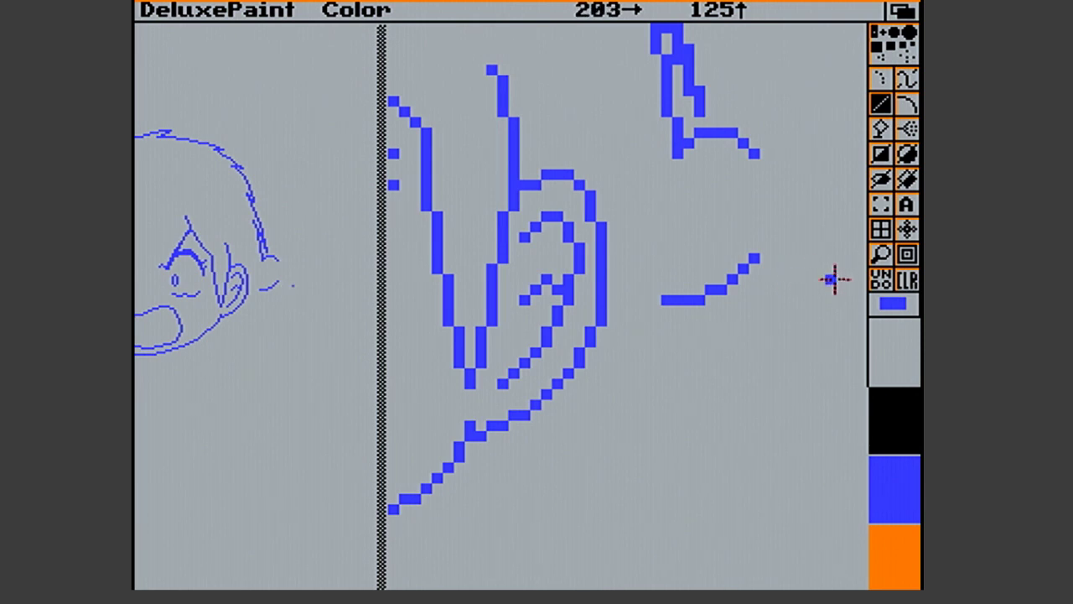
click(881, 254)
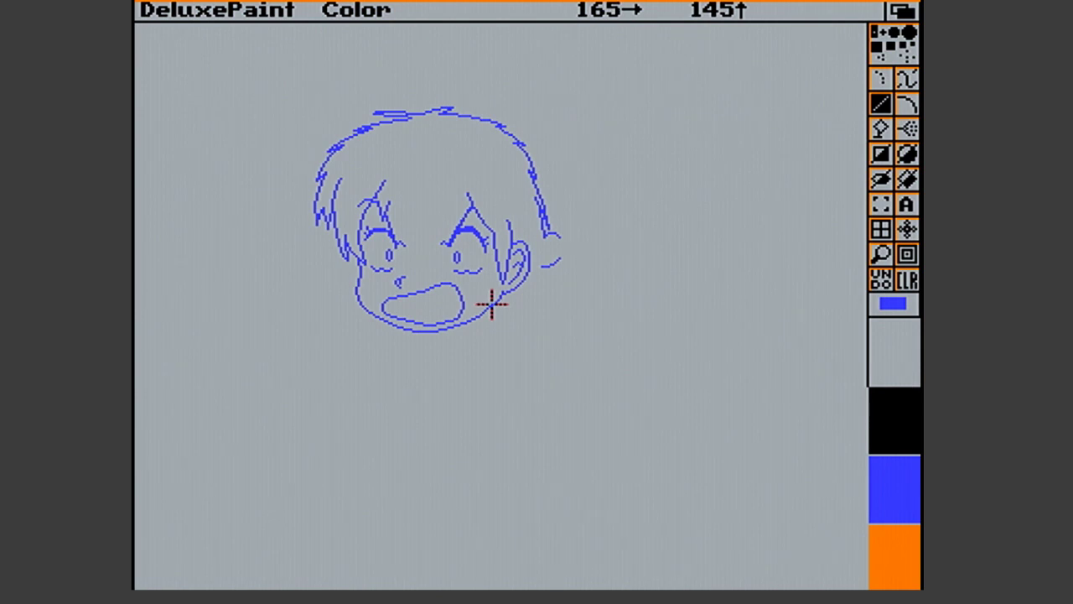
drag(495, 302, 545, 267)
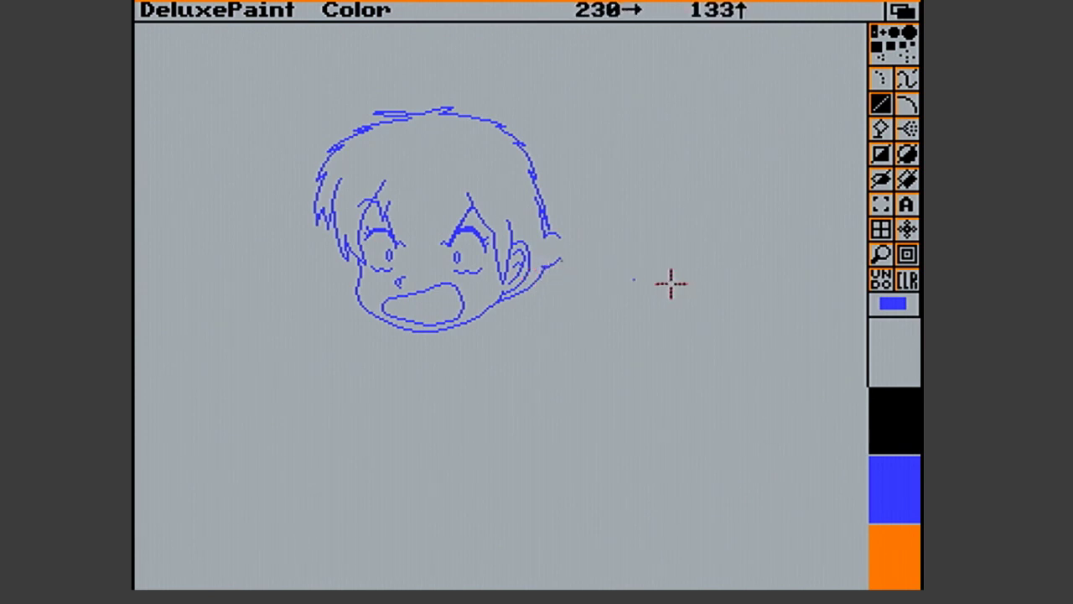
click(675, 301)
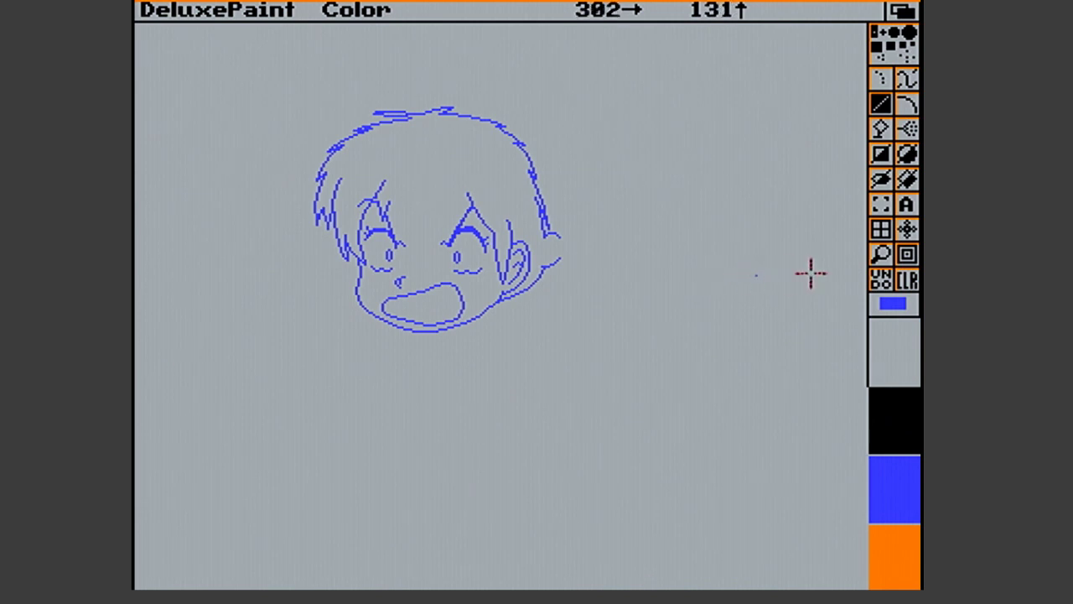
Erase the middle stretch of the right-hand hair outline above the ear, including the doubled outer strand line
click(880, 254)
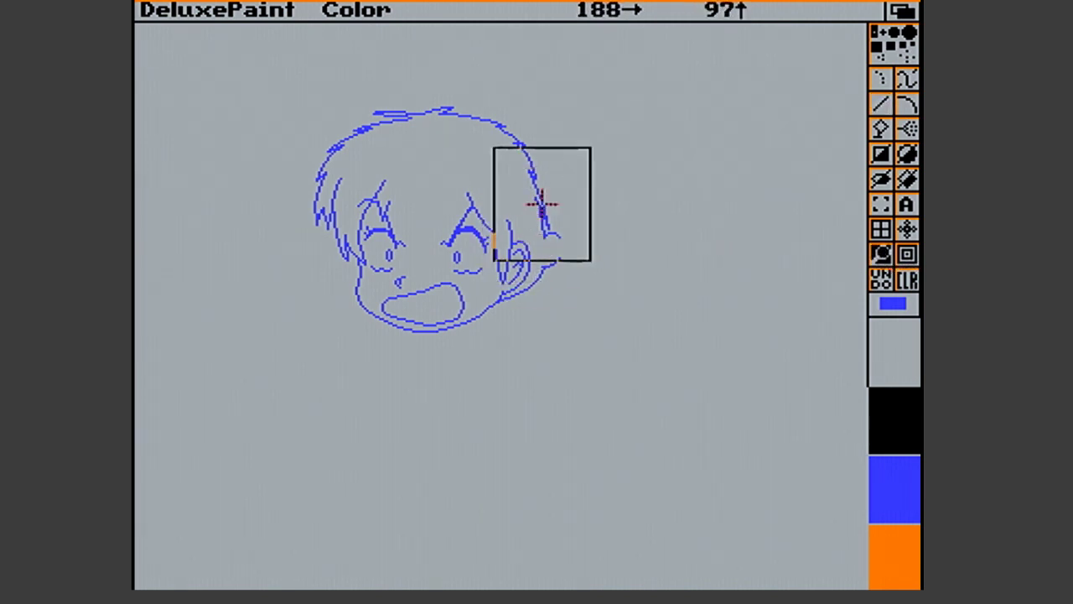
click(542, 208)
key(u)
mouse_move(655, 419)
mouse_down()
mouse_move(666, 379)
mouse_move(655, 395)
mouse_move(643, 297)
mouse_up()
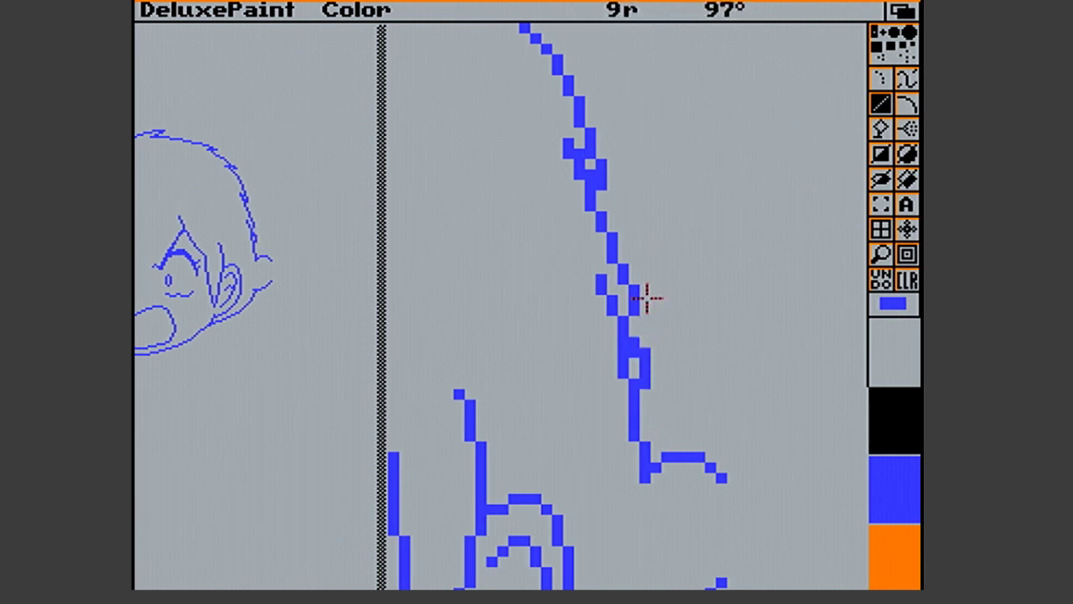
mouse_move(643, 403)
mouse_down()
mouse_move(639, 291)
mouse_move(630, 302)
mouse_move(602, 225)
mouse_up()
key(u)
key(u)
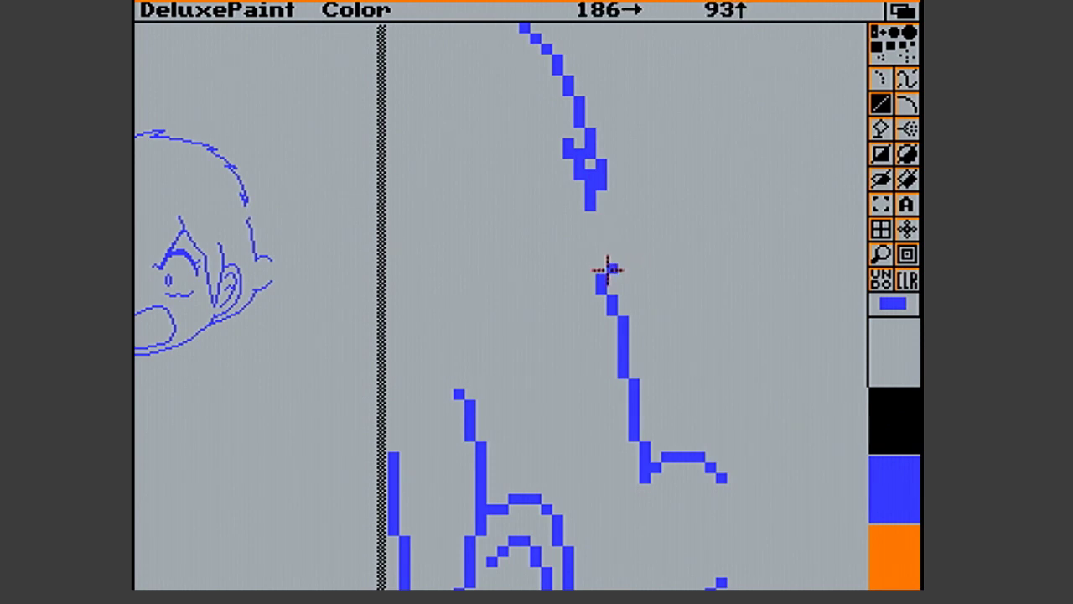
Redraw the erased stretch of hair outline as two overlapping strands that flare outward to a point above the ear
mouse_move(589, 267)
mouse_down()
mouse_move(665, 320)
mouse_move(651, 348)
mouse_move(632, 304)
mouse_move(658, 347)
mouse_up()
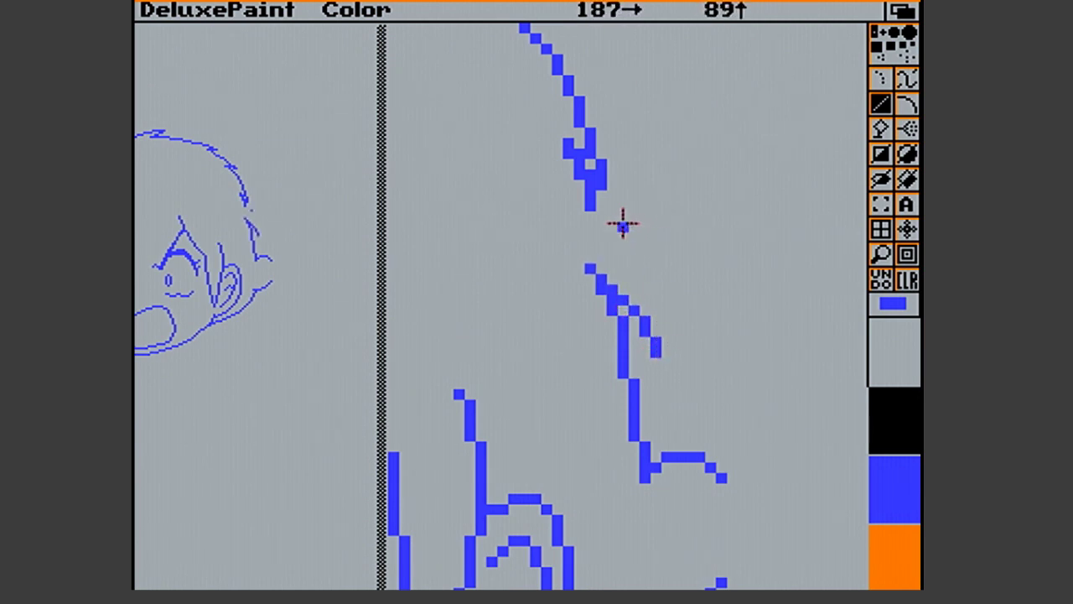
drag(584, 206, 659, 308)
mouse_move(656, 310)
mouse_down()
mouse_move(678, 345)
mouse_move(668, 369)
mouse_up()
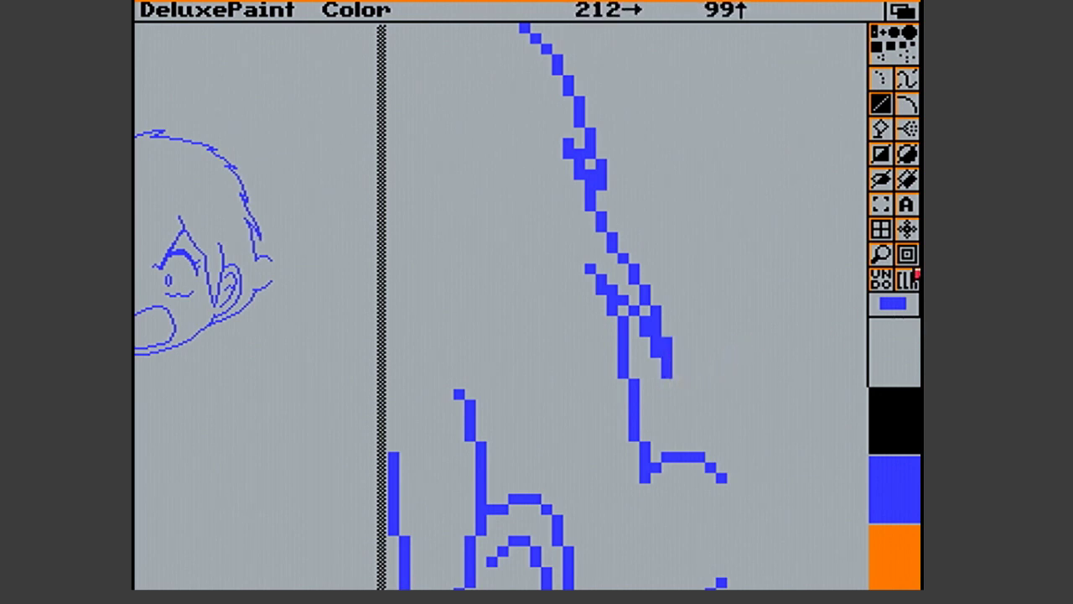
click(879, 260)
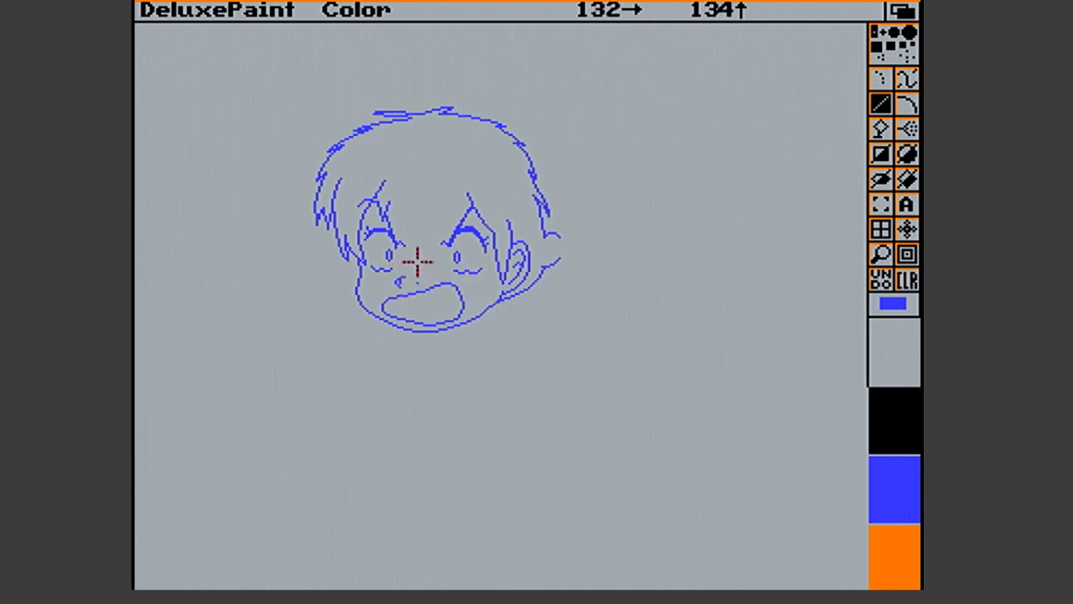
drag(400, 267, 413, 260)
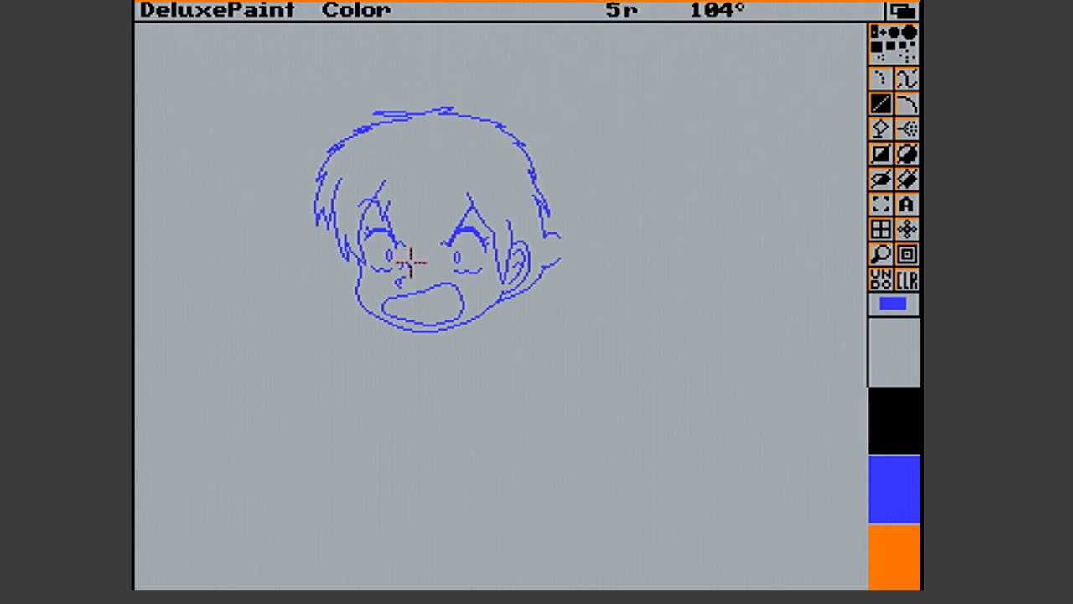
drag(405, 267, 403, 260)
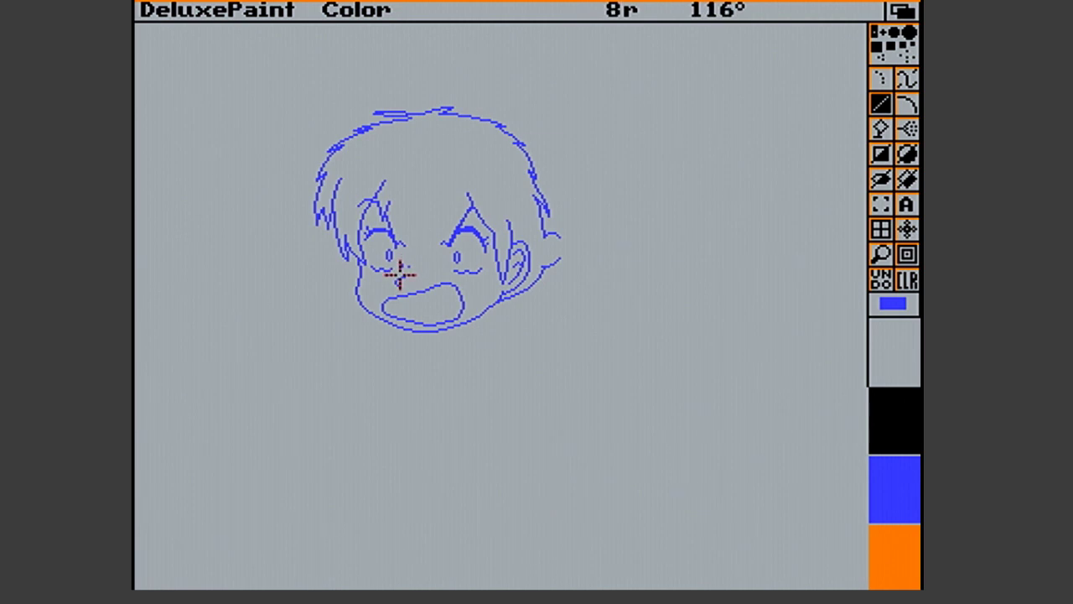
drag(401, 262, 412, 262)
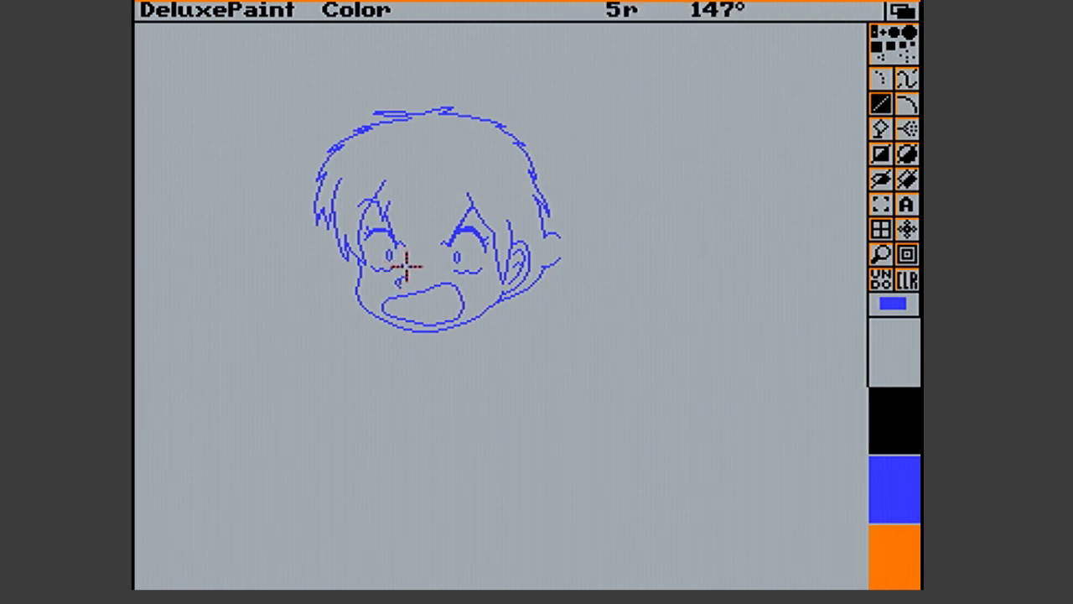
drag(406, 266, 403, 263)
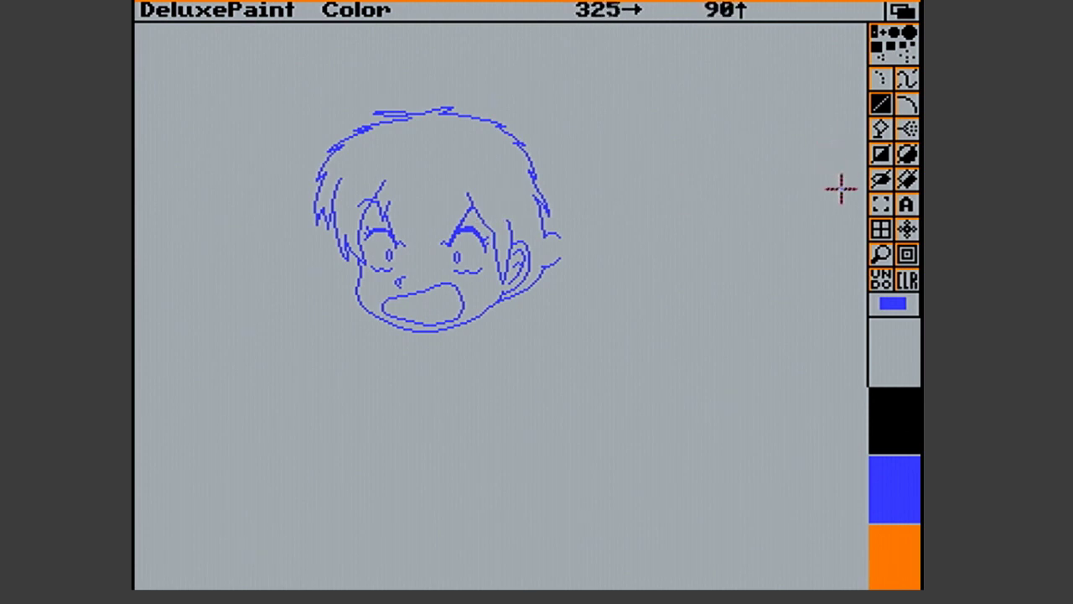
Cut out the top section of the hair as a brush, stamp it slightly higher, and reconnect its left end to the side hair
click(885, 206)
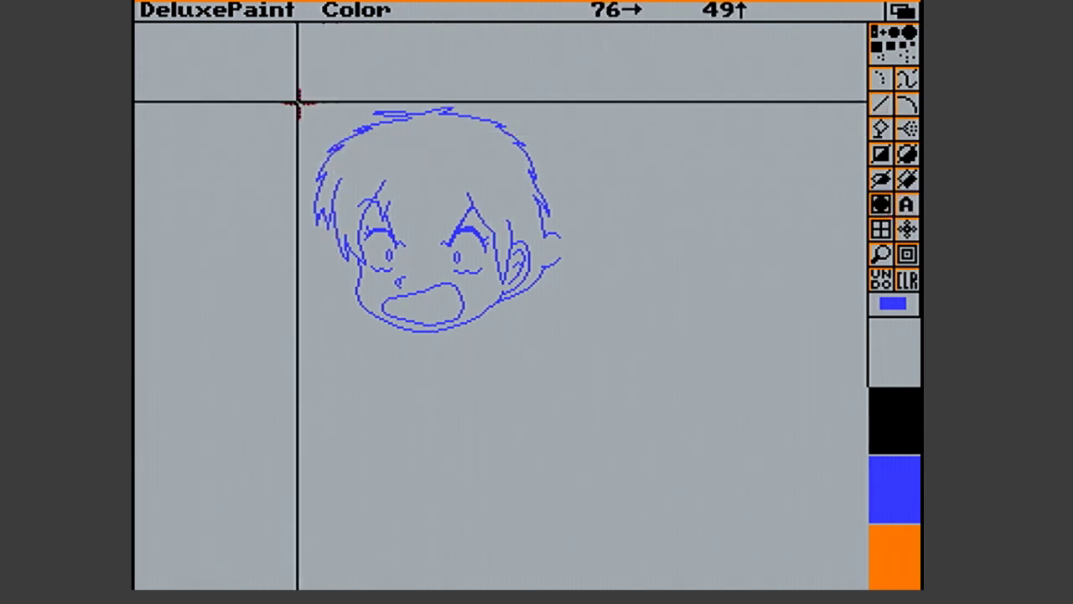
mouse_move(306, 97)
mouse_down()
mouse_move(542, 149)
mouse_move(552, 162)
mouse_up()
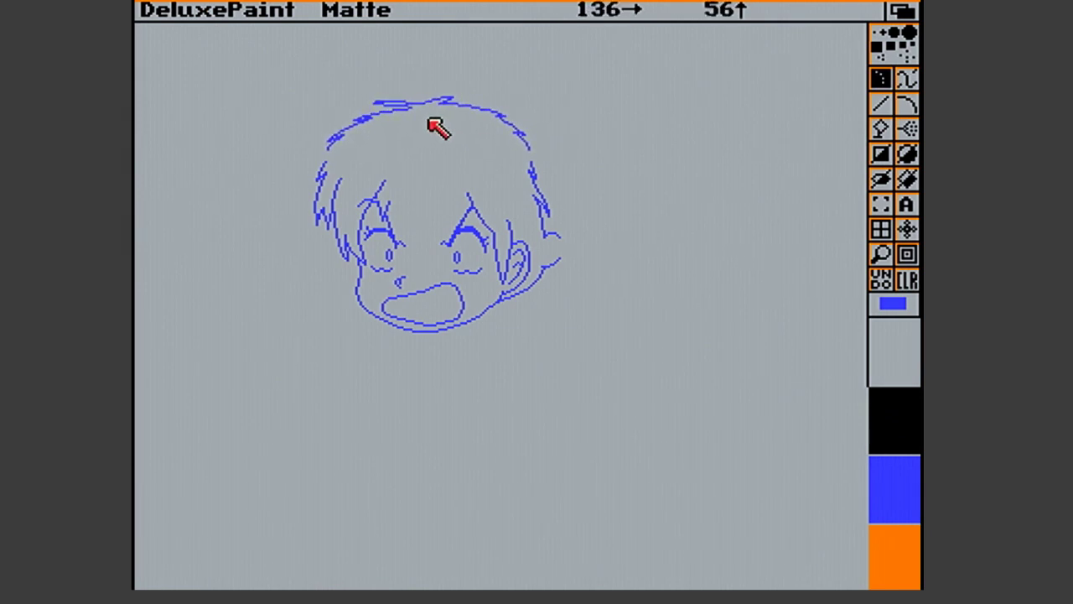
key(v)
key(period)
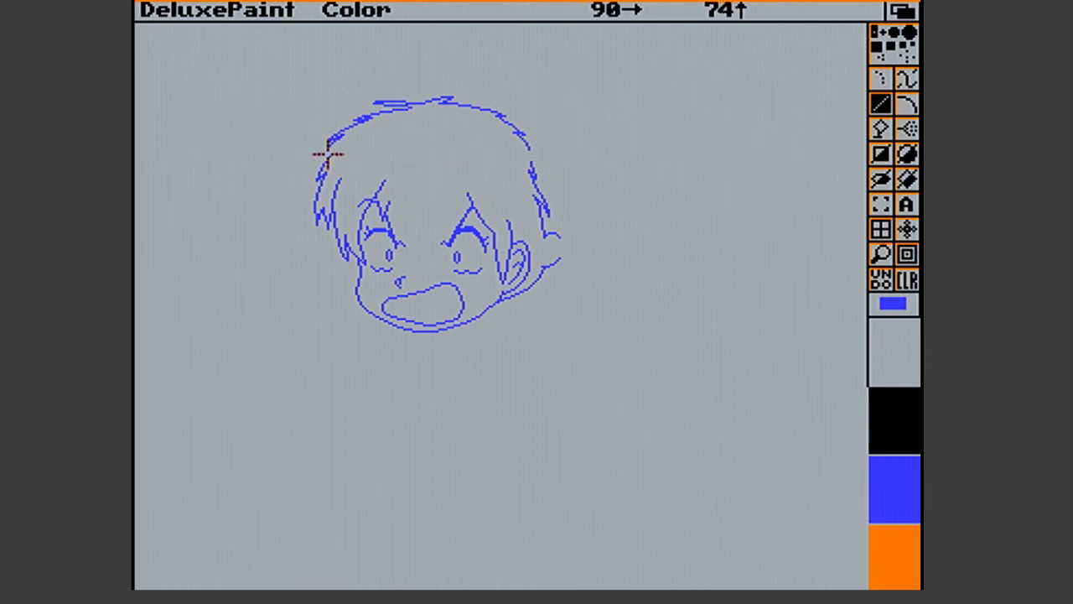
drag(325, 148, 319, 160)
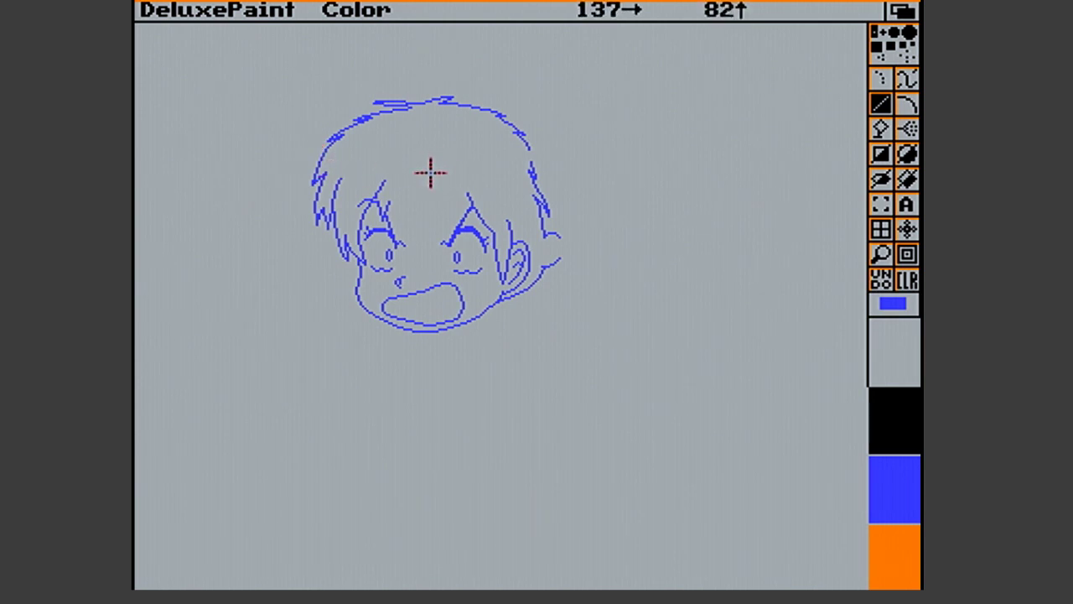
click(319, 176)
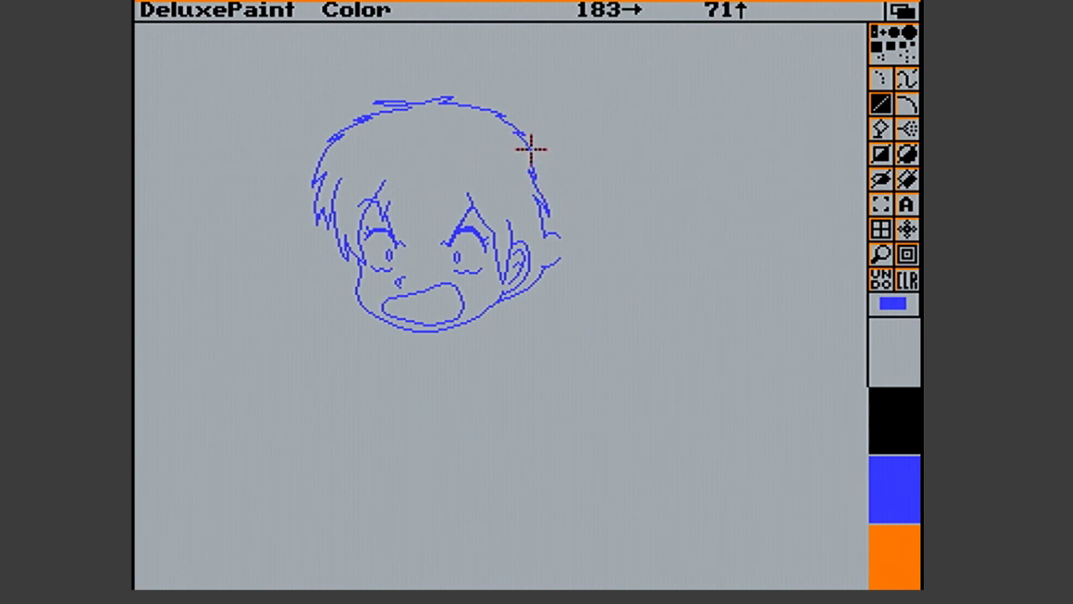
Close the gap in the right-hand hair outline with a line and erase the surplus pixels where the strands overlap
drag(529, 139, 535, 173)
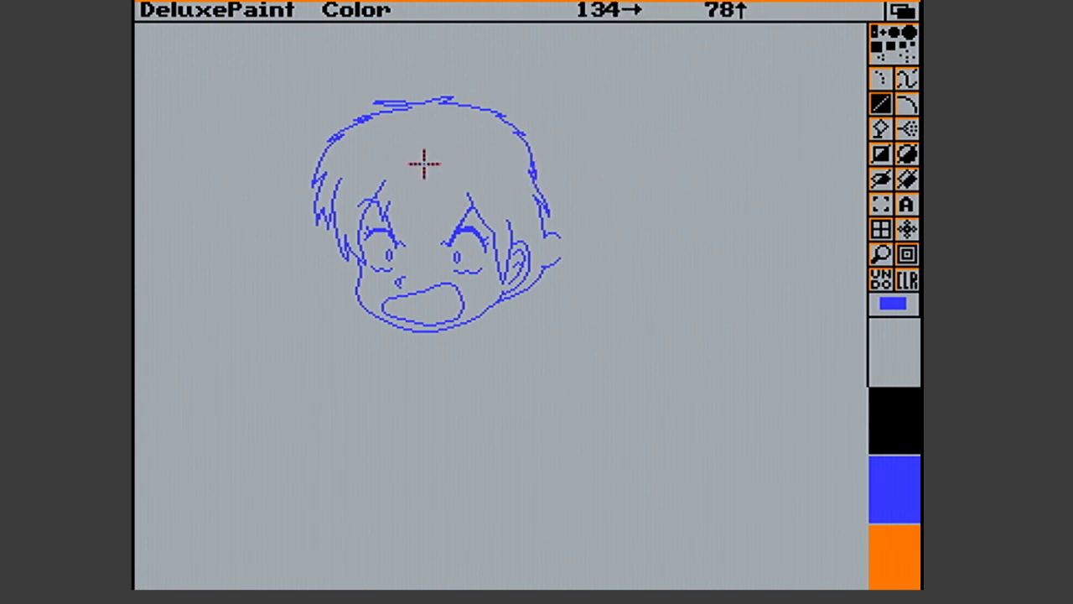
key(m)
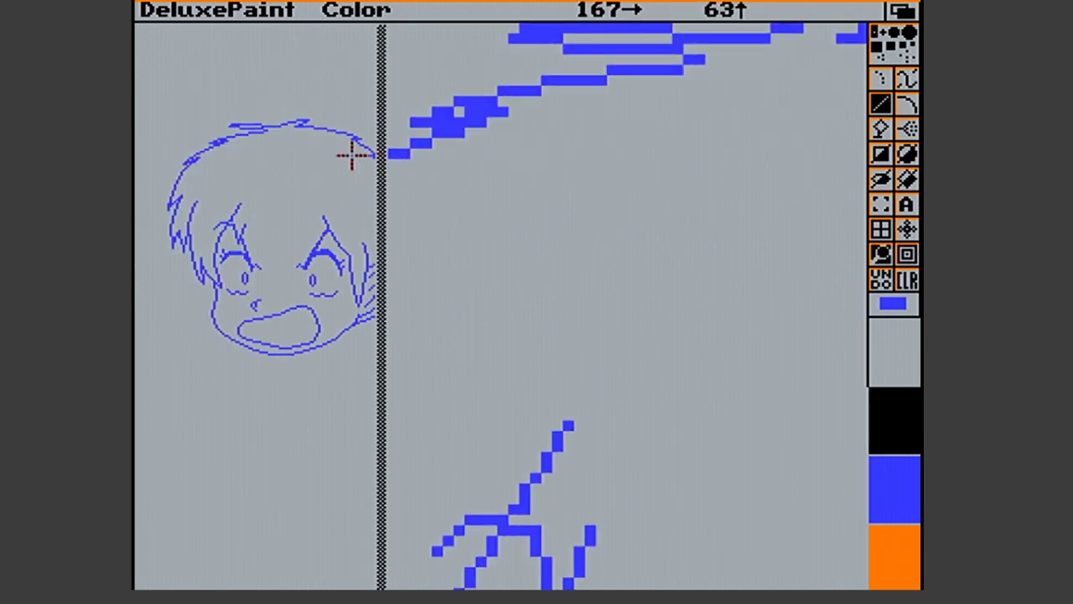
key(n)
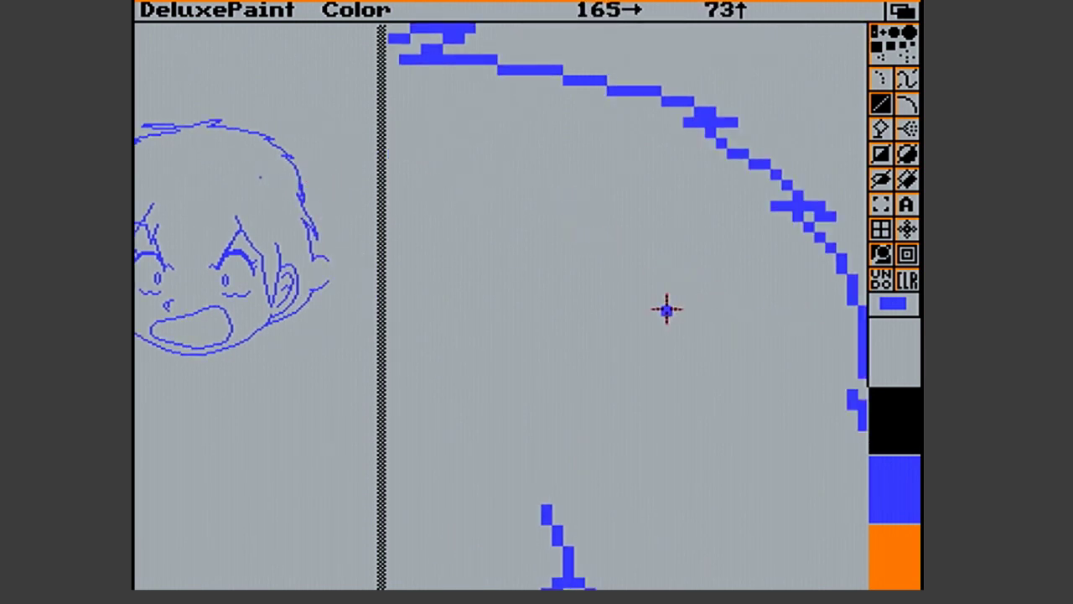
key(Right)
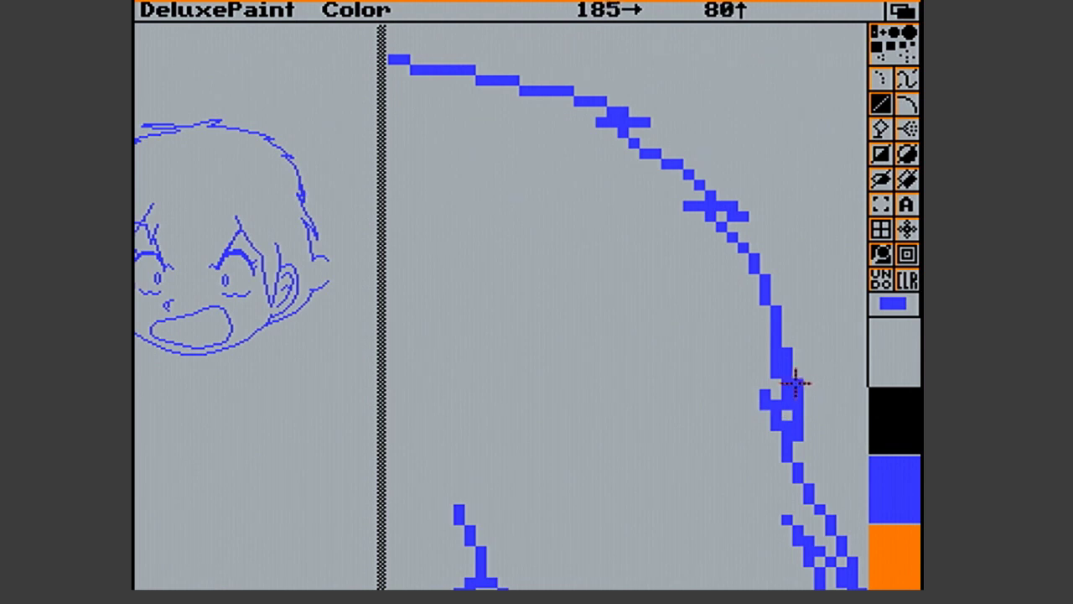
right_click(771, 357)
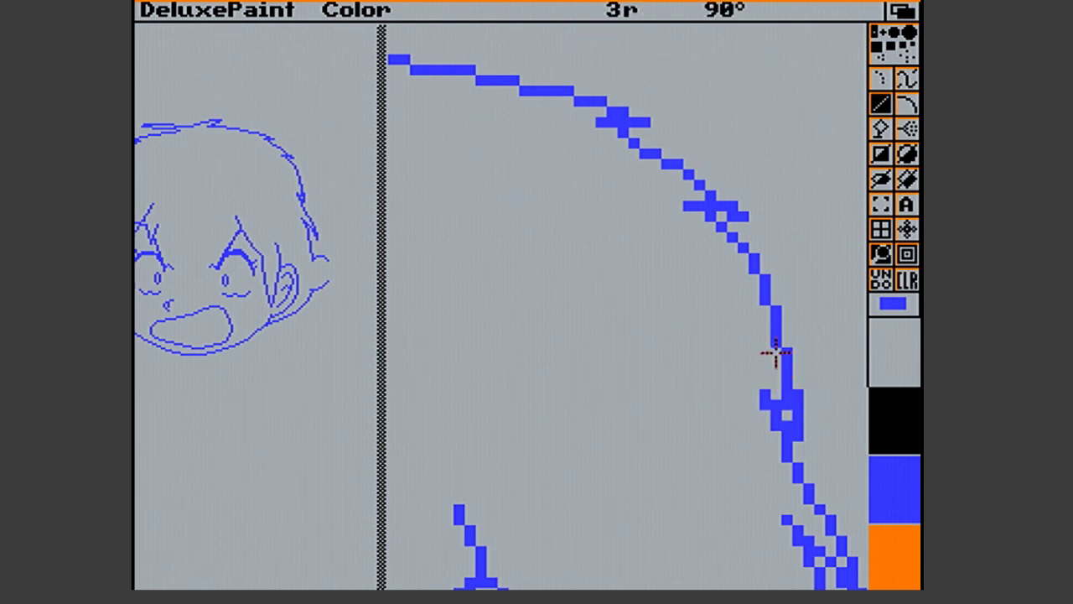
right_click(783, 403)
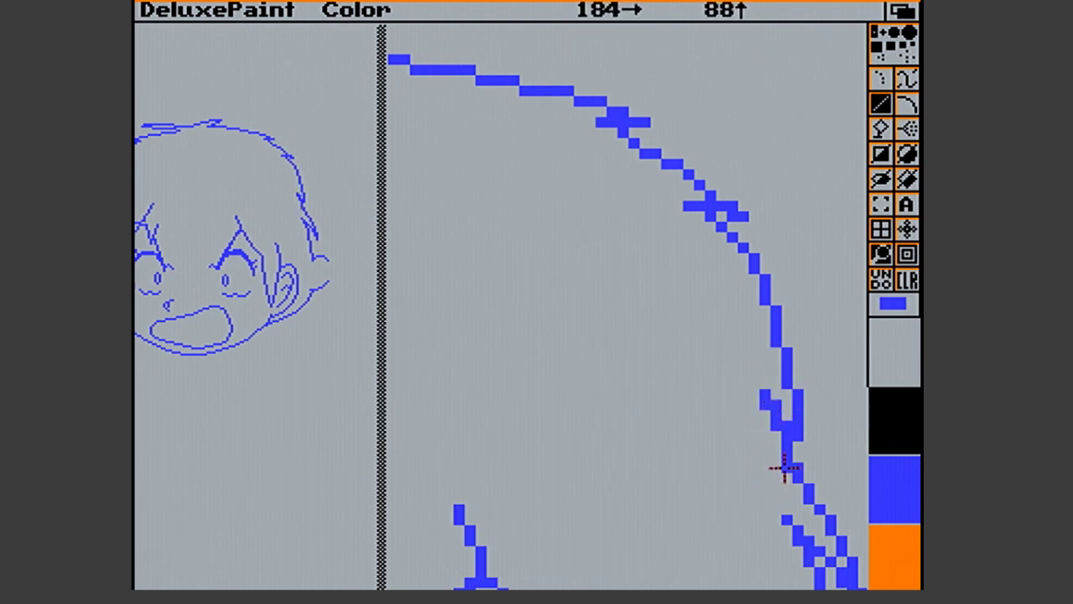
right_click(772, 422)
right_click(761, 407)
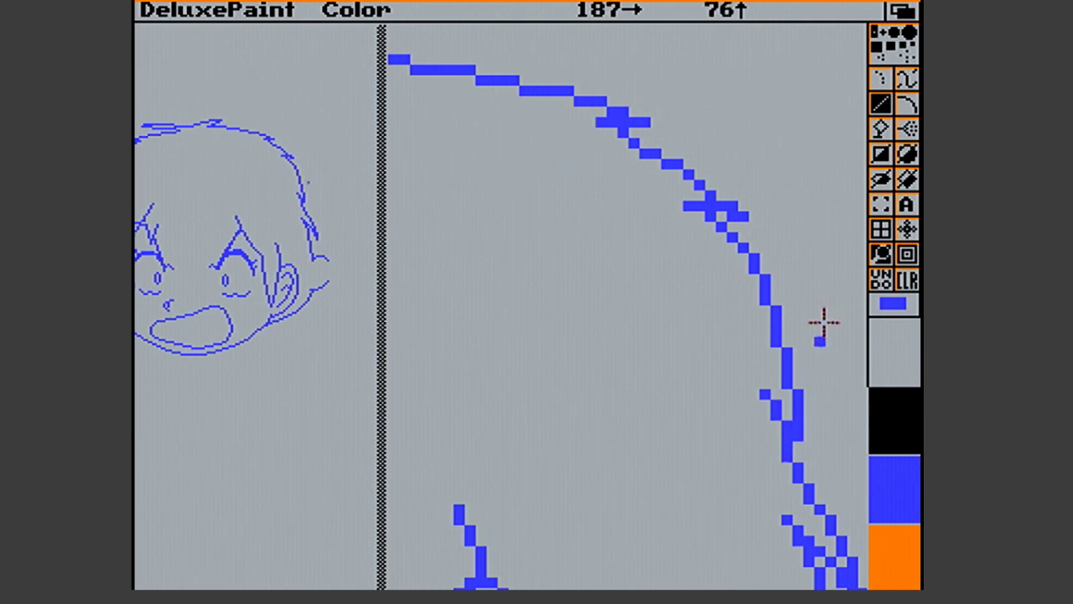
click(879, 253)
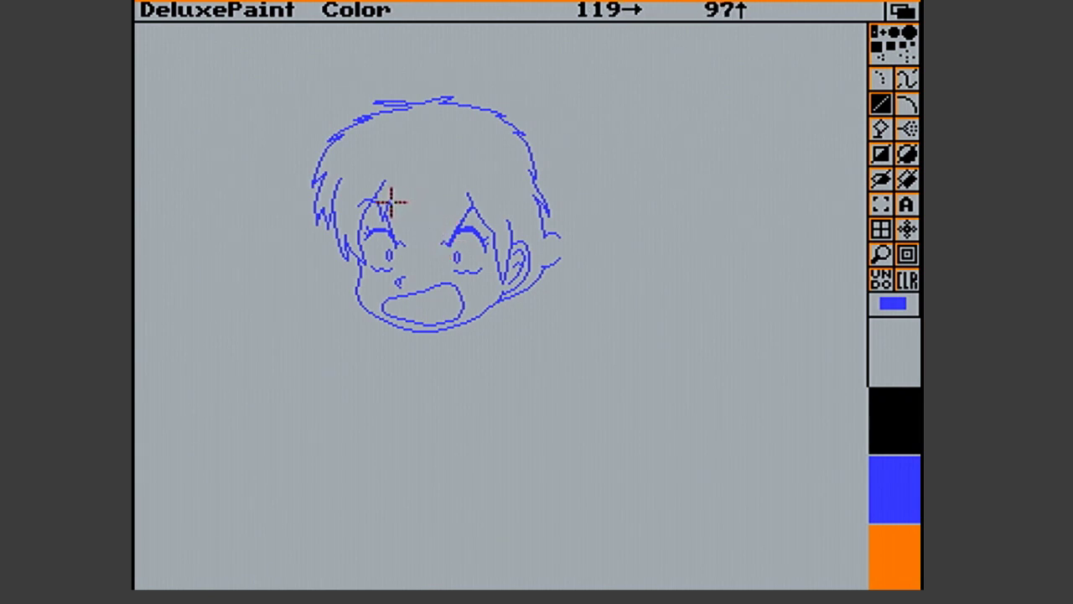
Draw short zigzag fringe strands across the forehead just above the inner side of the left-hand eye
mouse_move(388, 200)
mouse_down()
mouse_move(395, 222)
mouse_move(397, 209)
mouse_up()
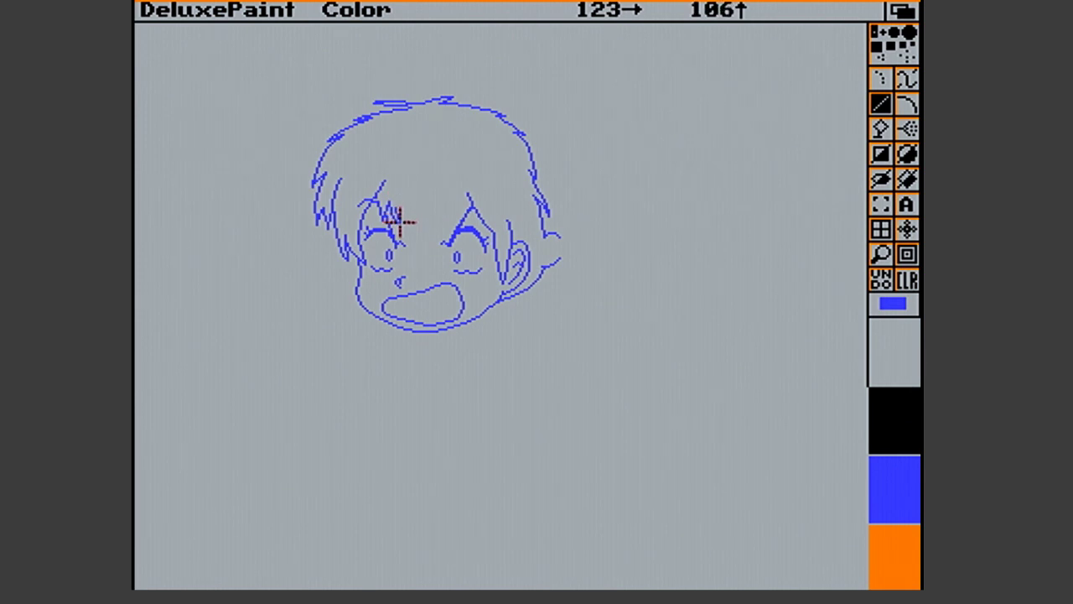
click(401, 219)
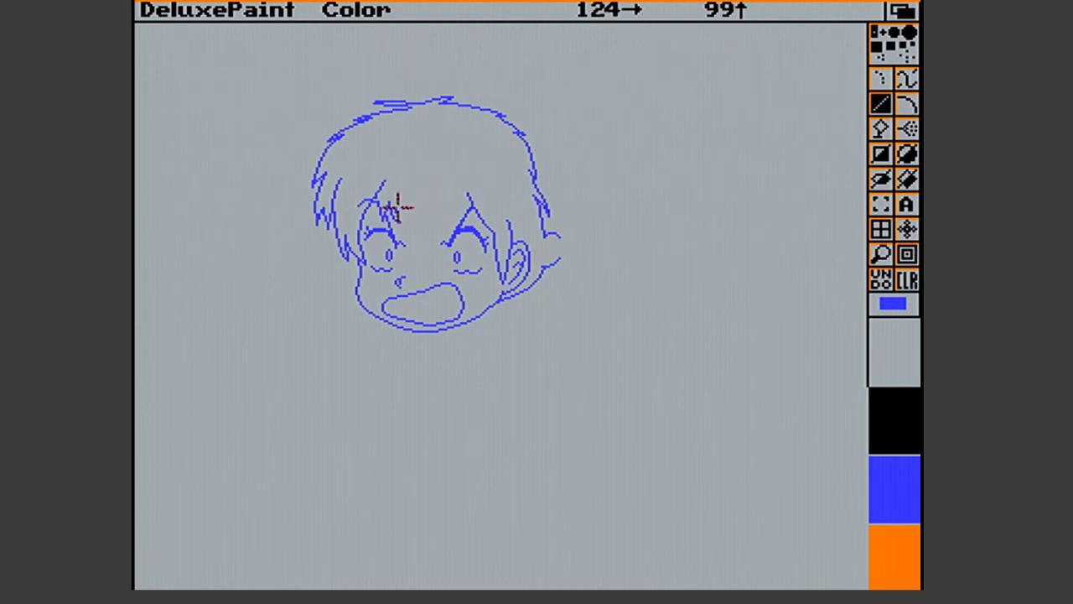
mouse_move(398, 207)
mouse_down()
mouse_move(408, 226)
mouse_move(396, 201)
mouse_move(397, 212)
mouse_up()
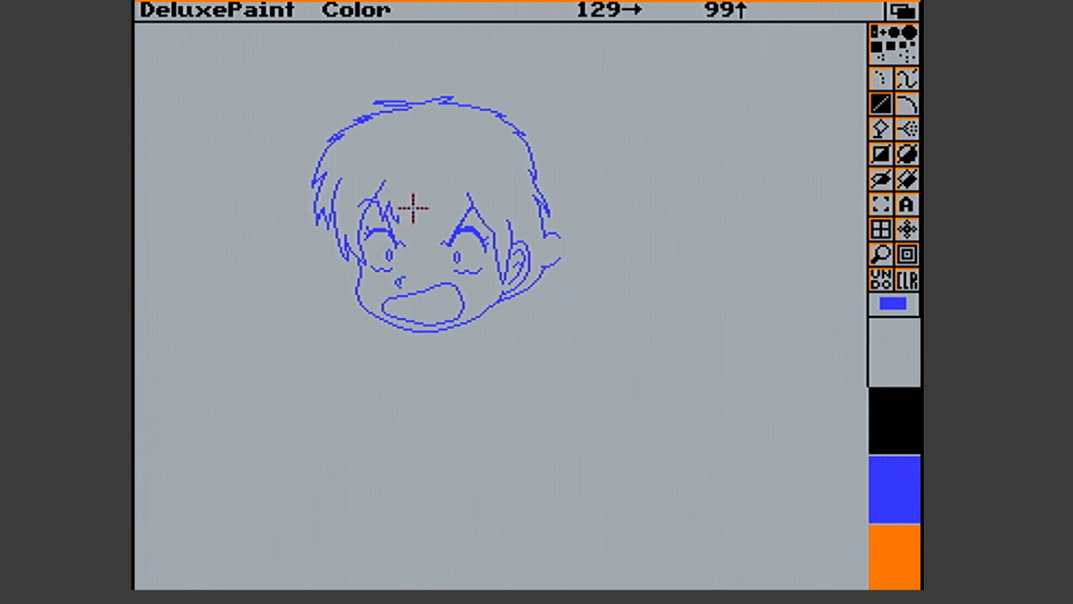
drag(400, 213, 407, 200)
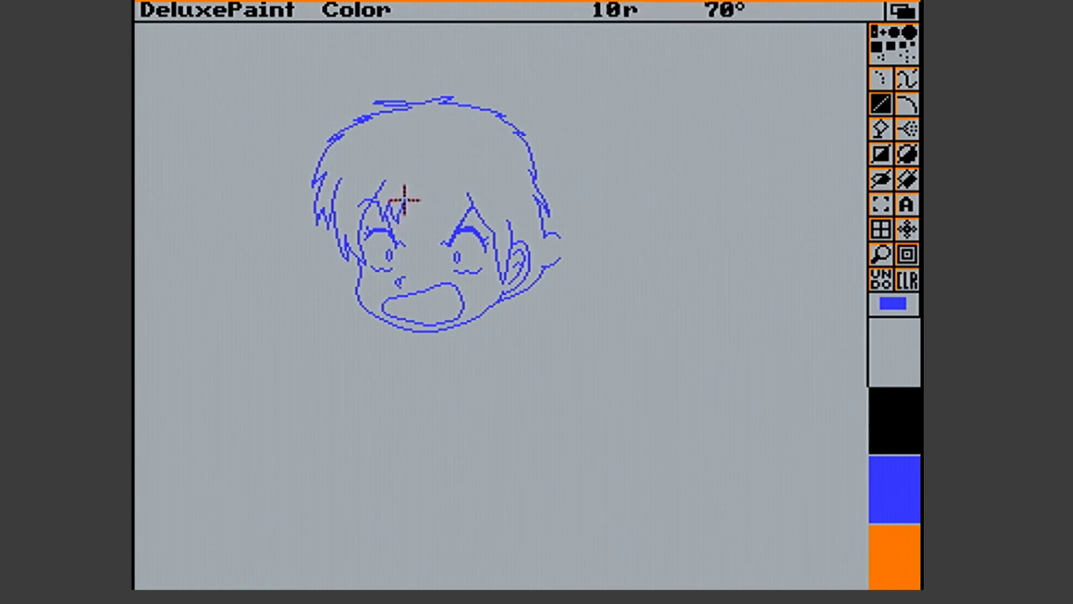
mouse_move(403, 200)
mouse_down()
mouse_move(396, 207)
mouse_move(395, 192)
mouse_move(405, 189)
mouse_move(408, 214)
mouse_up()
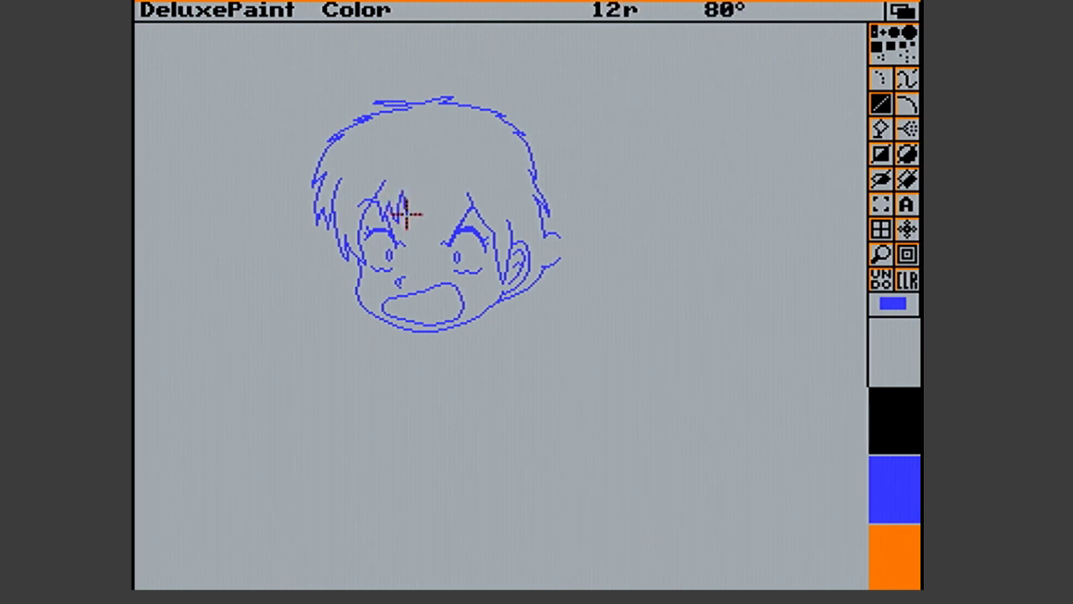
Continue the fringe with a long strand sweeping down between the eyes and jagged strands running up to the right-hand eyebrow
drag(406, 215, 442, 222)
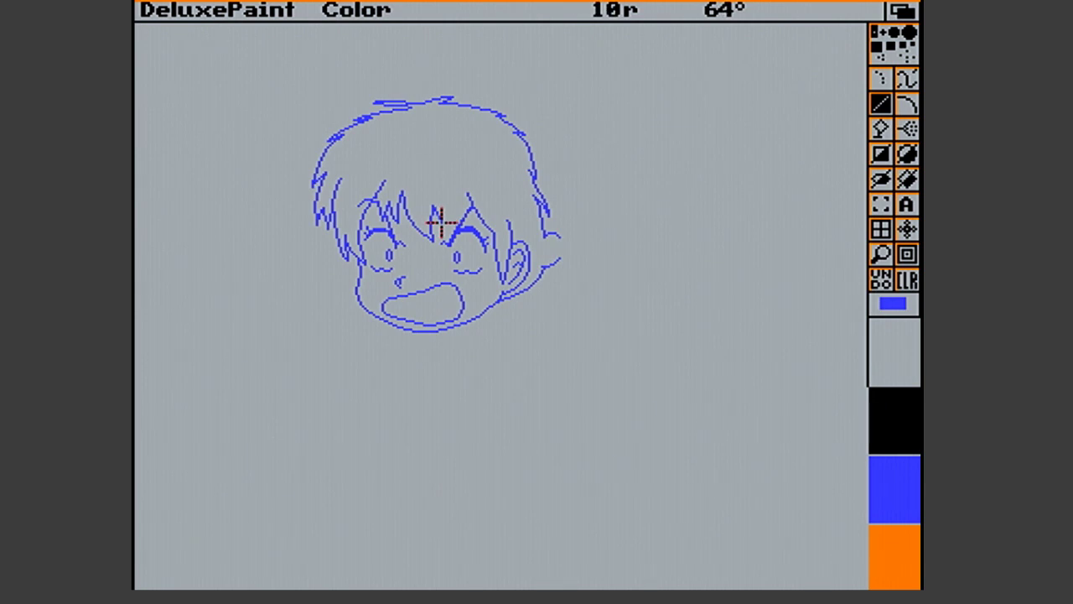
drag(437, 222, 444, 204)
drag(442, 238, 461, 217)
mouse_move(462, 216)
mouse_down()
mouse_move(474, 227)
mouse_move(474, 208)
mouse_up()
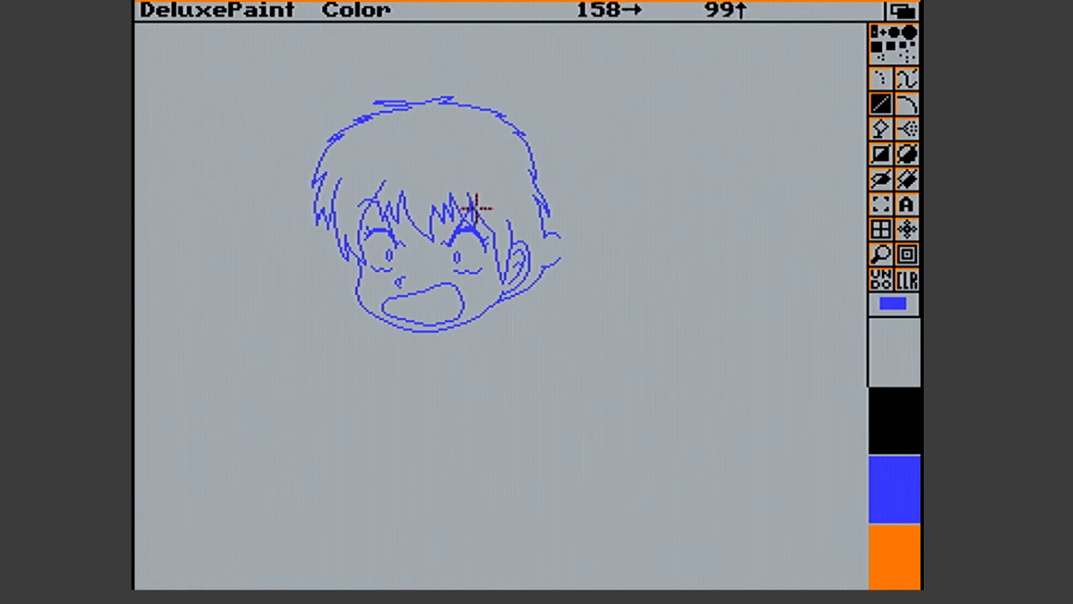
Erase the diagonal line that crosses between the fringe strands just above the right-hand eye
key(m)
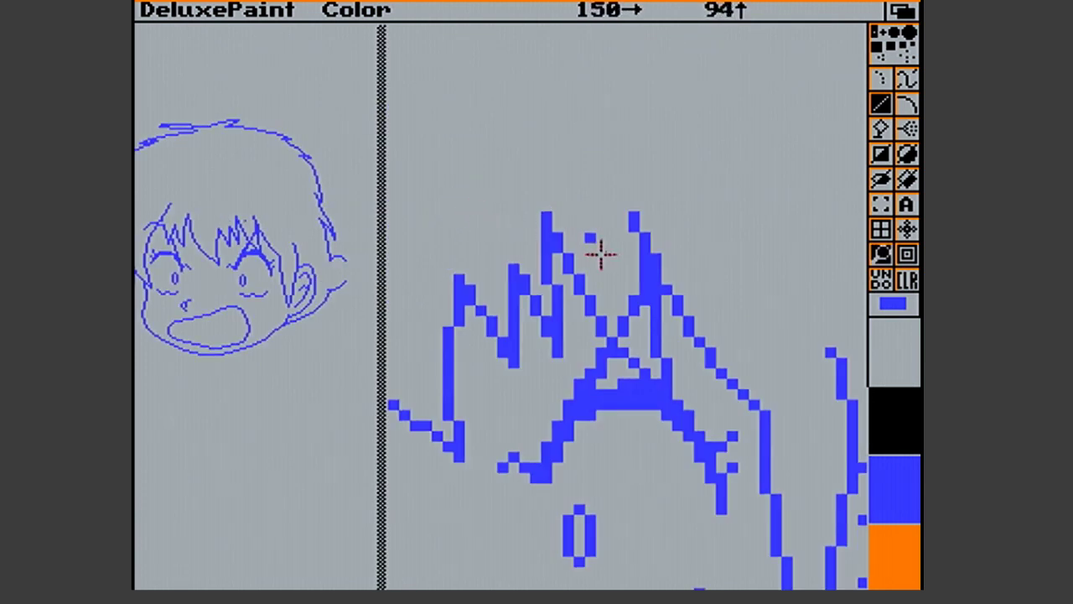
mouse_move(625, 327)
mouse_down()
mouse_move(644, 260)
mouse_move(635, 269)
mouse_move(659, 259)
mouse_move(654, 246)
mouse_up()
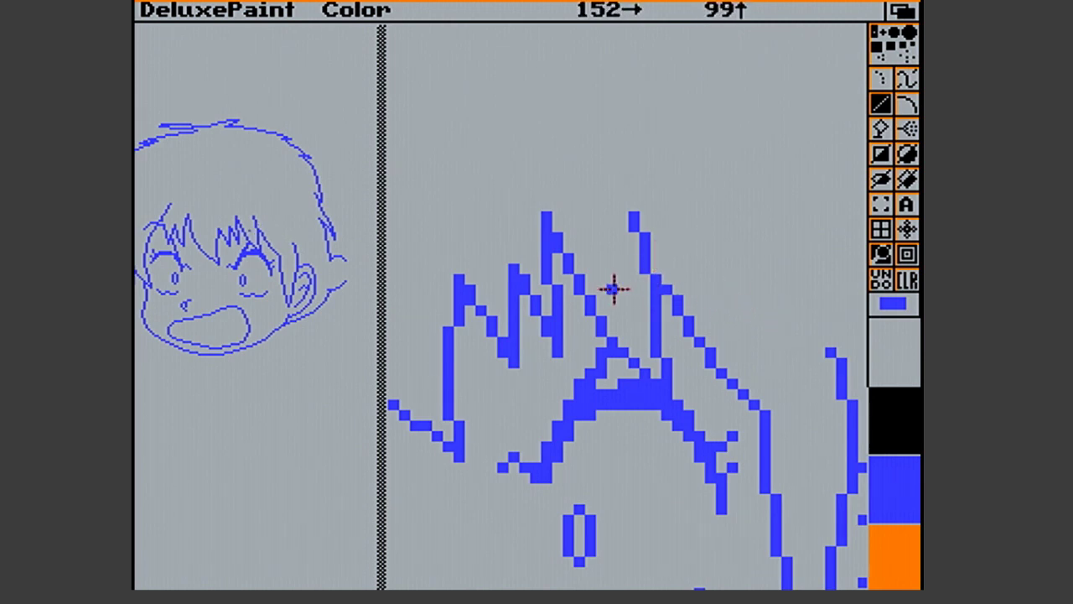
click(882, 255)
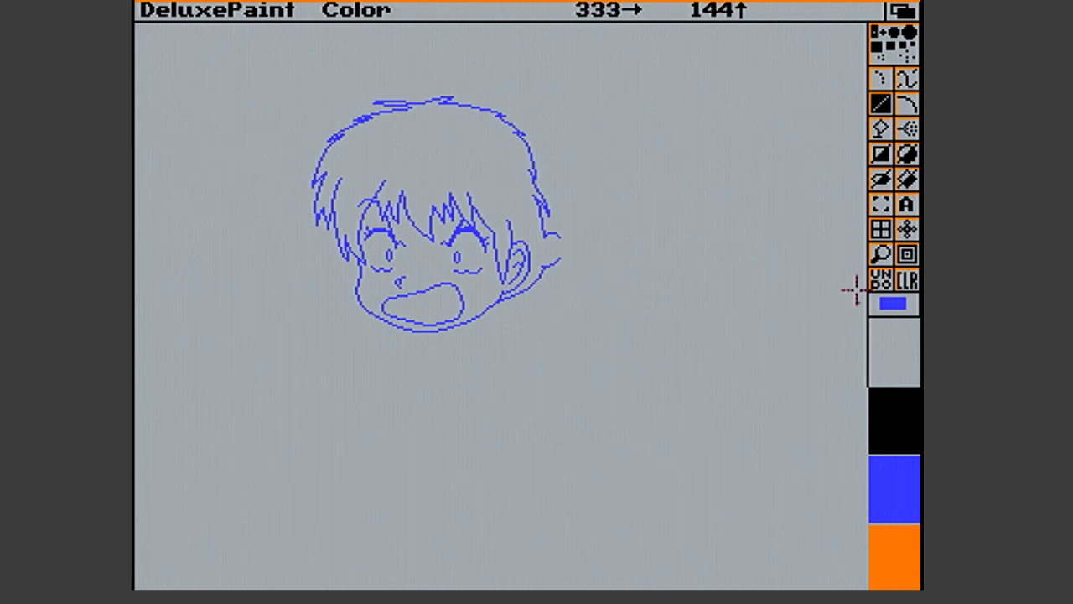
Cut out the mouth's left corner as a brush, stamp it slightly further inward, and reconnect it to both lip lines
click(881, 255)
click(396, 294)
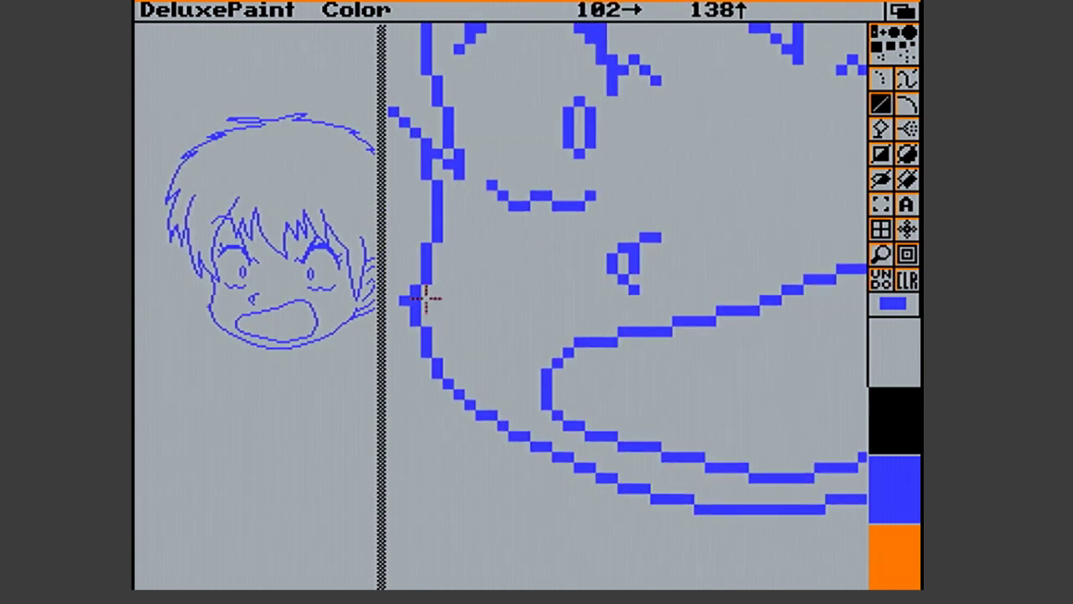
mouse_move(565, 412)
mouse_down()
mouse_move(559, 420)
mouse_move(573, 421)
mouse_up()
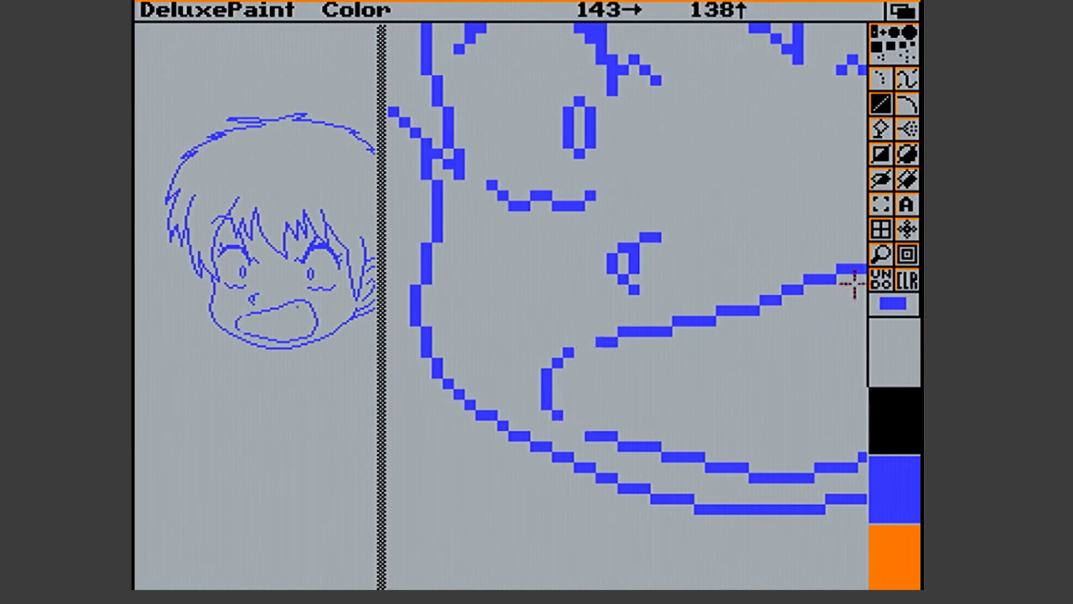
click(880, 204)
drag(545, 339, 570, 417)
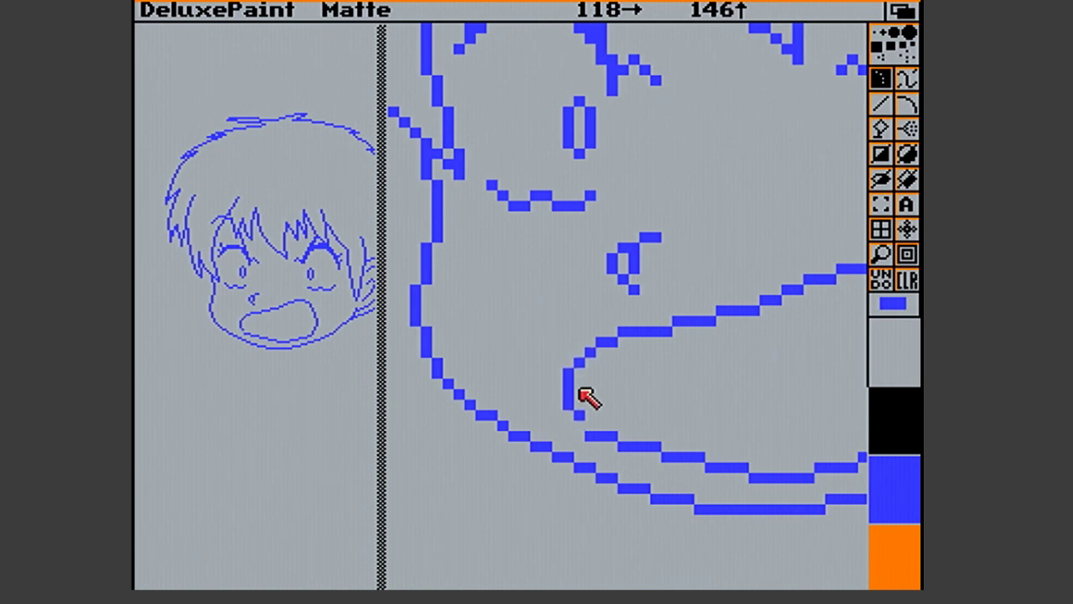
key(v)
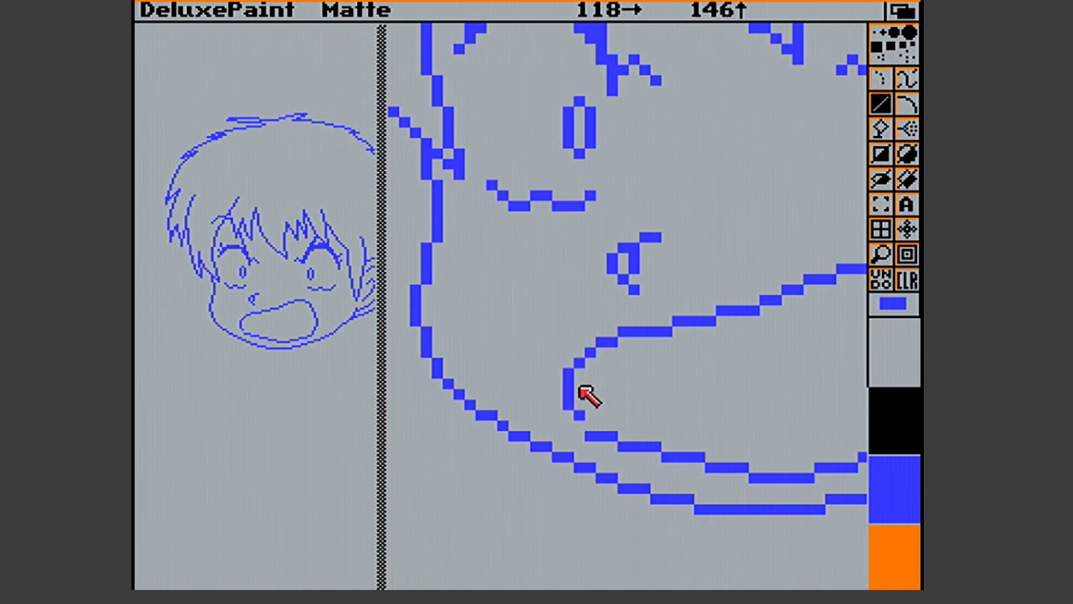
key(period)
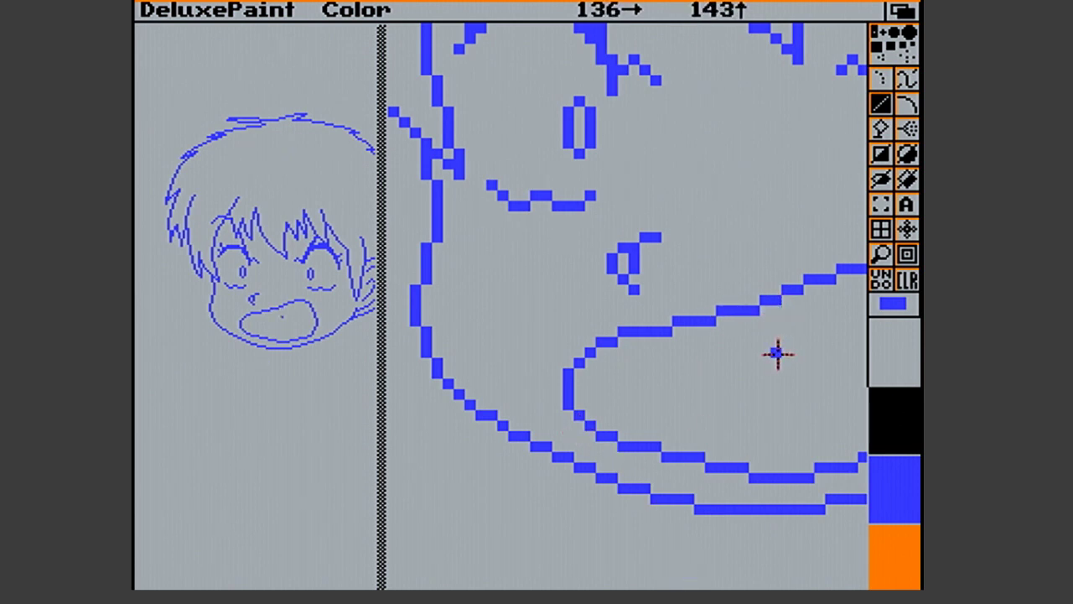
click(881, 254)
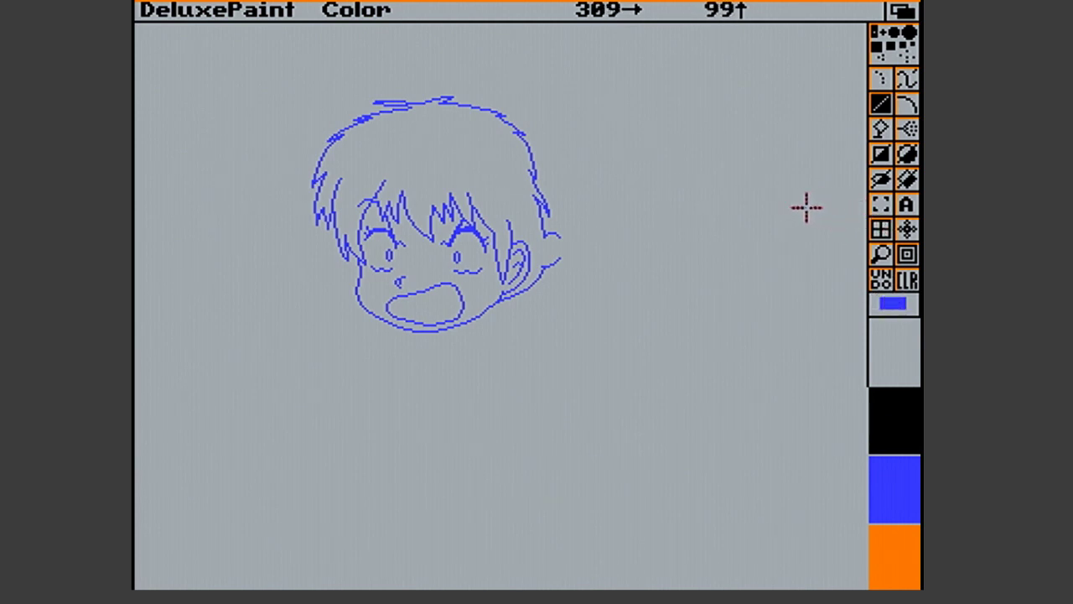
Extend the open shape behind the ear outward with one rounded bump on its upper edge and one on its lower edge
click(883, 253)
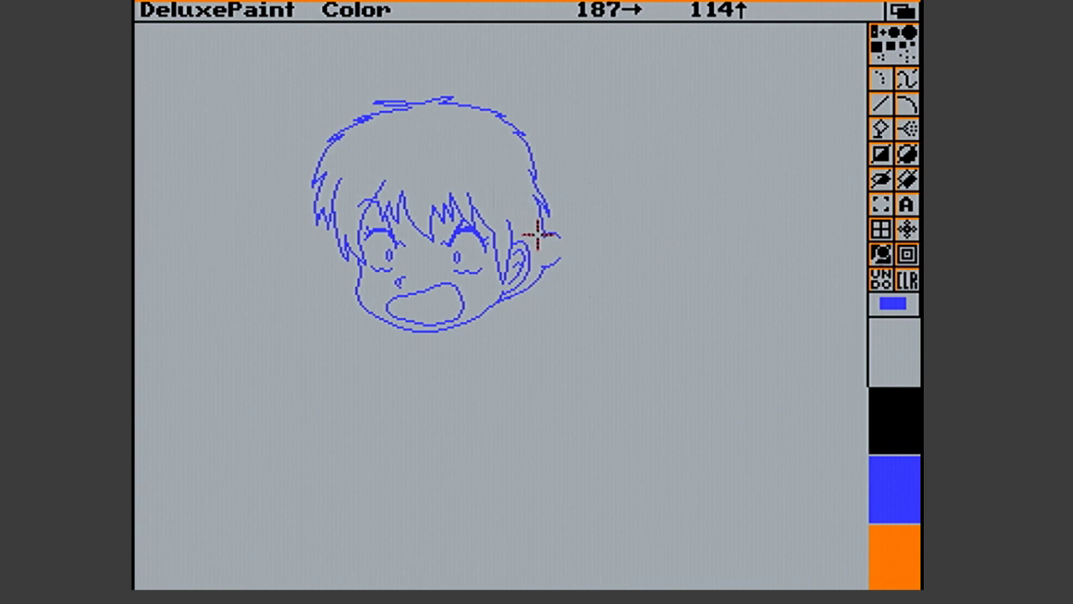
click(609, 232)
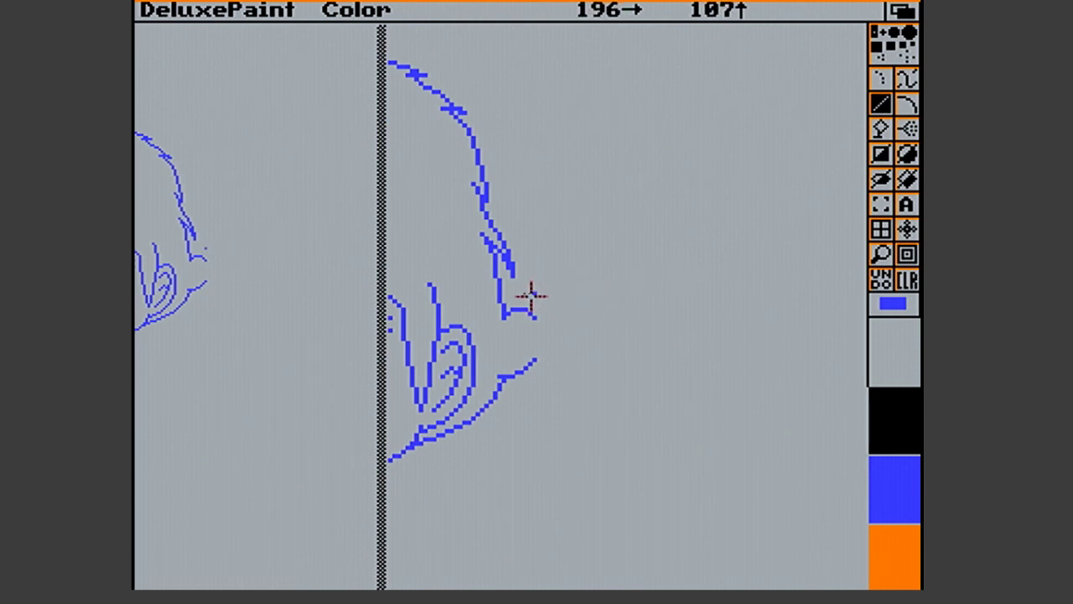
drag(530, 313, 562, 315)
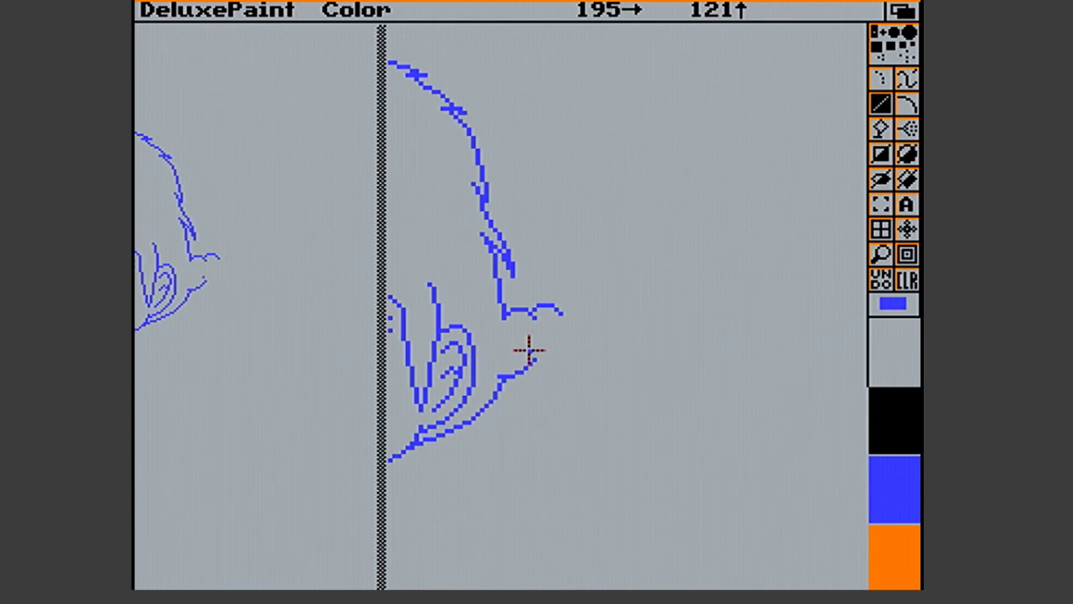
drag(532, 351, 540, 359)
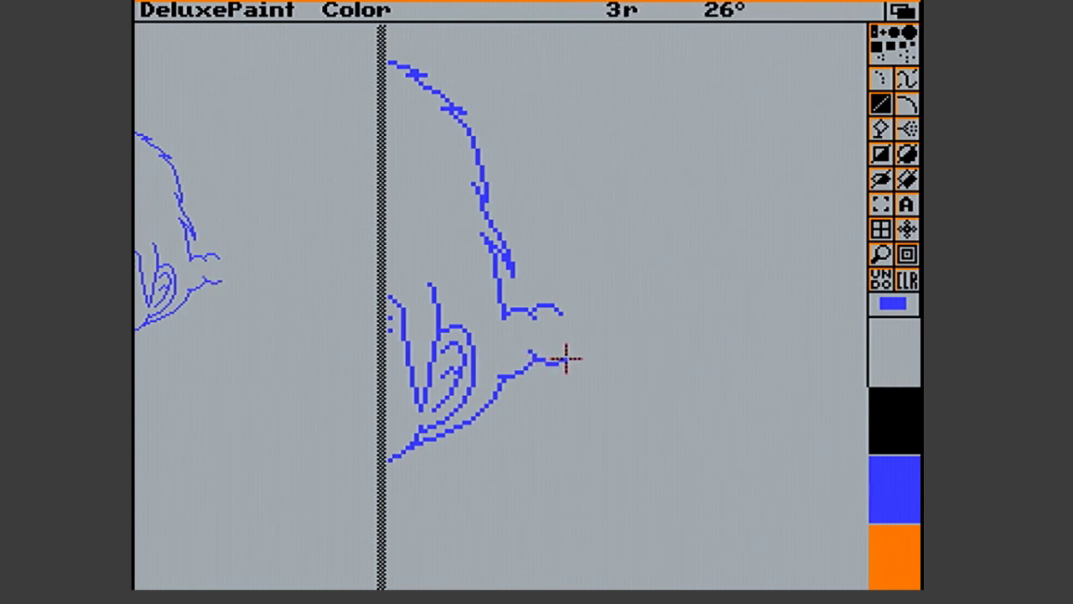
mouse_move(566, 356)
mouse_down()
mouse_move(547, 367)
mouse_move(558, 359)
mouse_up()
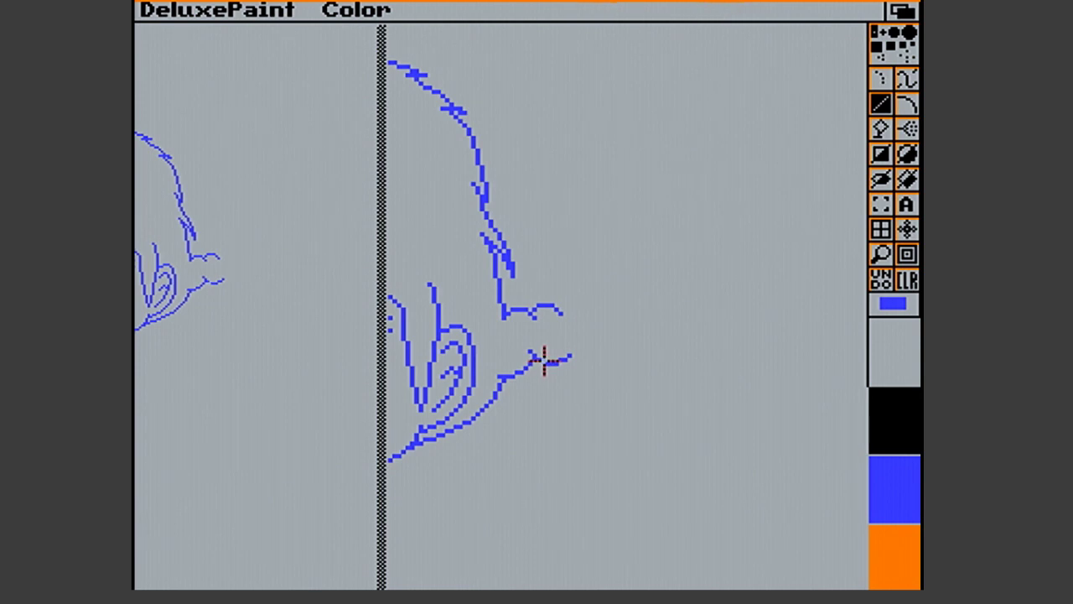
drag(567, 359, 566, 355)
drag(548, 361, 556, 359)
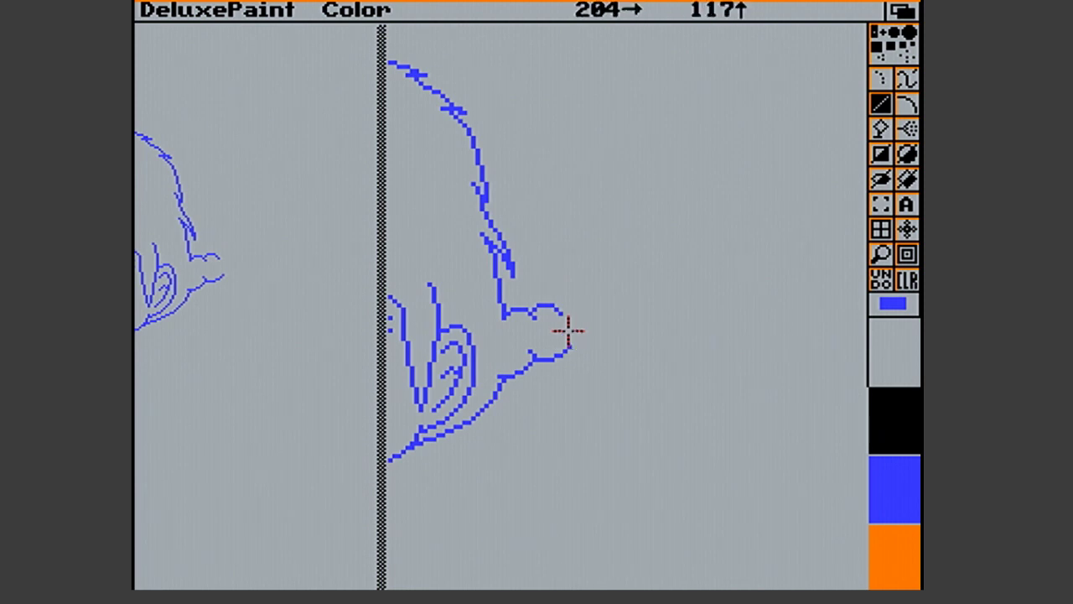
Add another bump to each edge of the shape behind the ear, flattening the upper one into a shallow arc
mouse_move(553, 305)
mouse_down()
mouse_move(576, 293)
mouse_move(588, 307)
mouse_up()
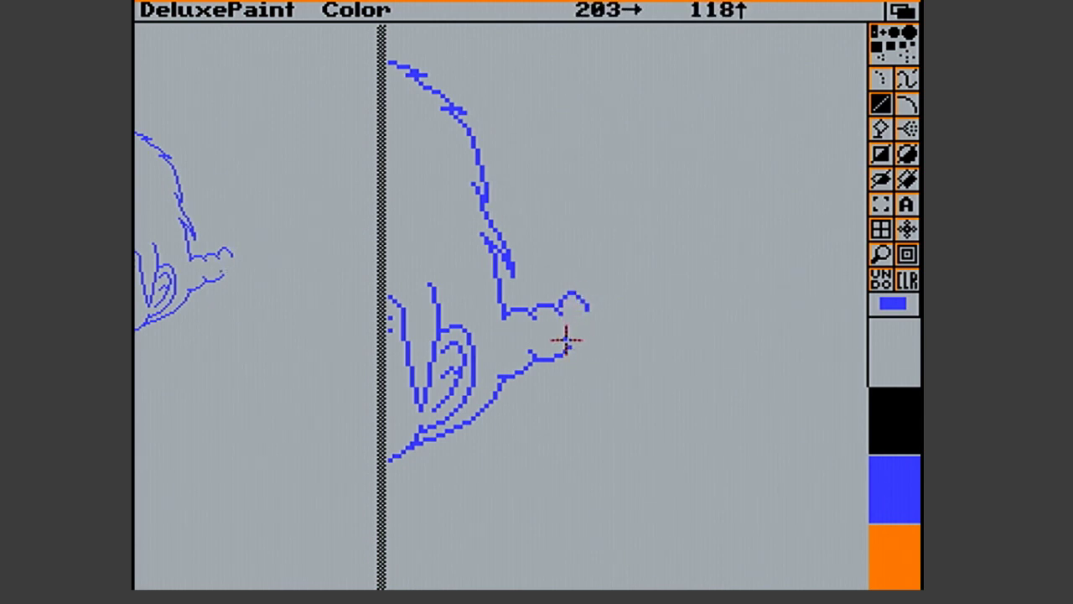
drag(567, 346, 585, 345)
drag(568, 294, 580, 298)
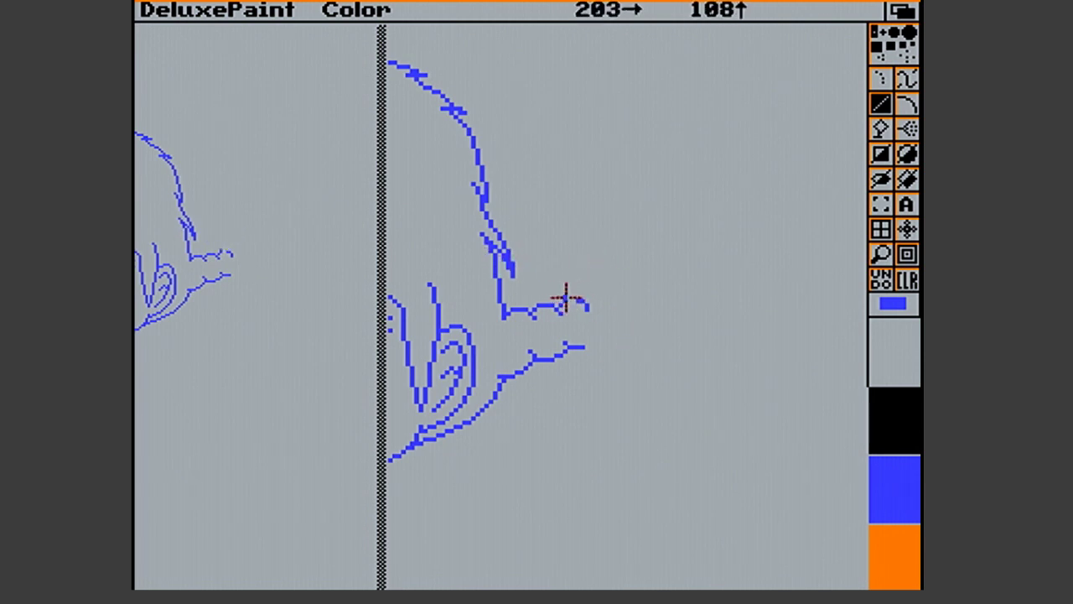
drag(567, 299, 577, 301)
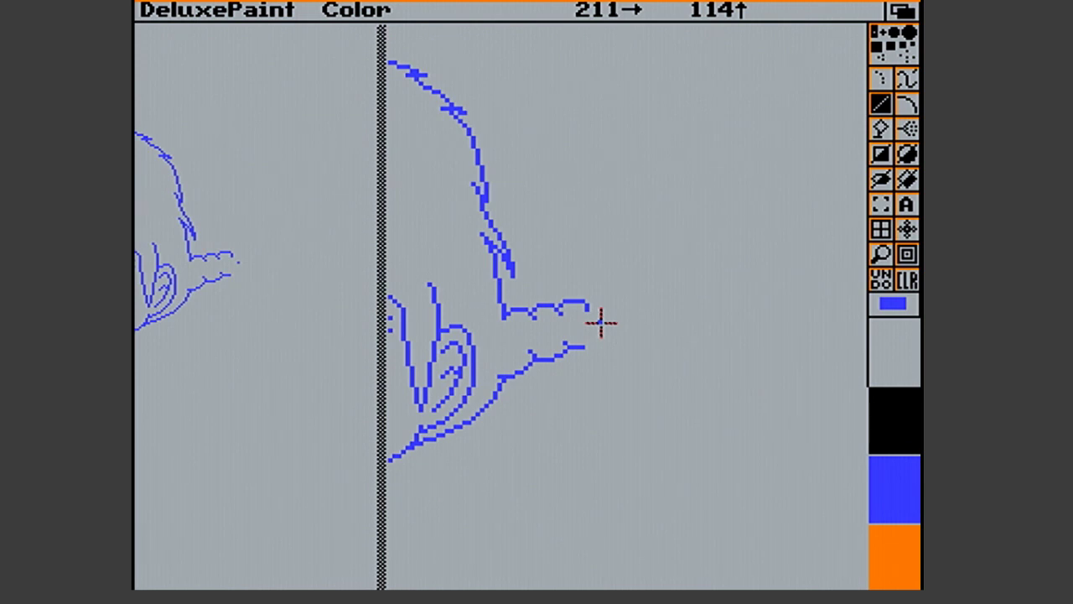
Add another scallop to both edges of the braid behind the ear and extend its upper edge diagonally up to a short flat end
click(879, 257)
click(879, 257)
click(603, 258)
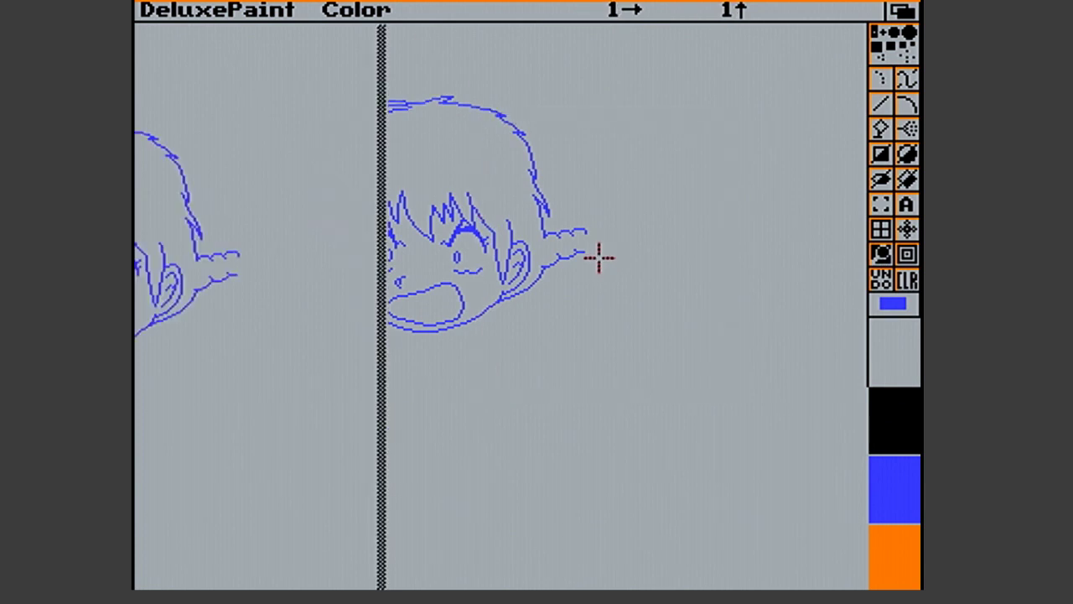
key(plus)
key(v)
drag(602, 299, 614, 289)
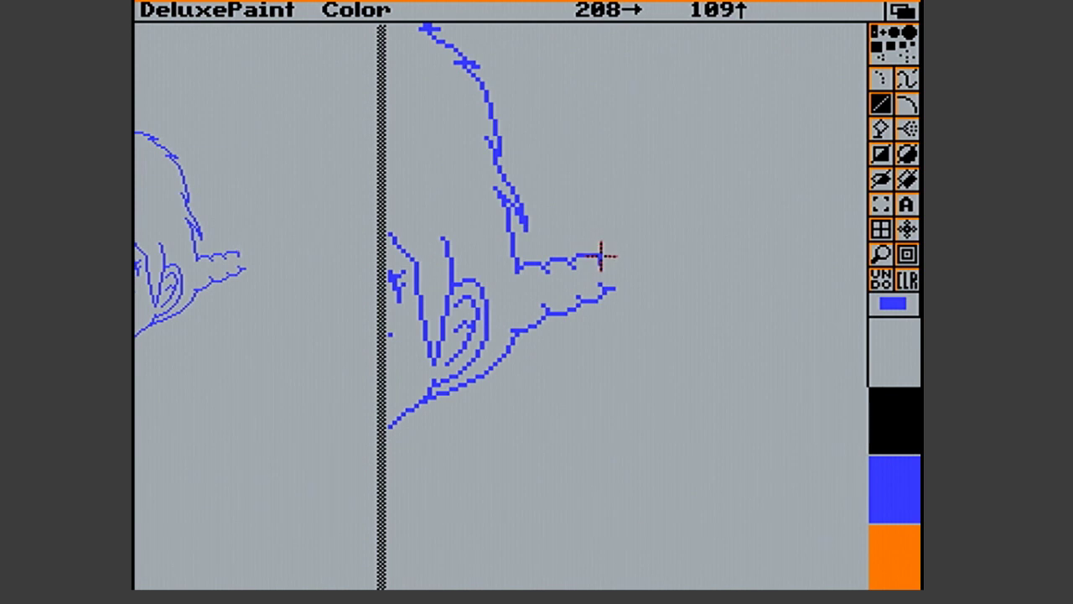
drag(599, 252, 651, 217)
drag(651, 218, 671, 218)
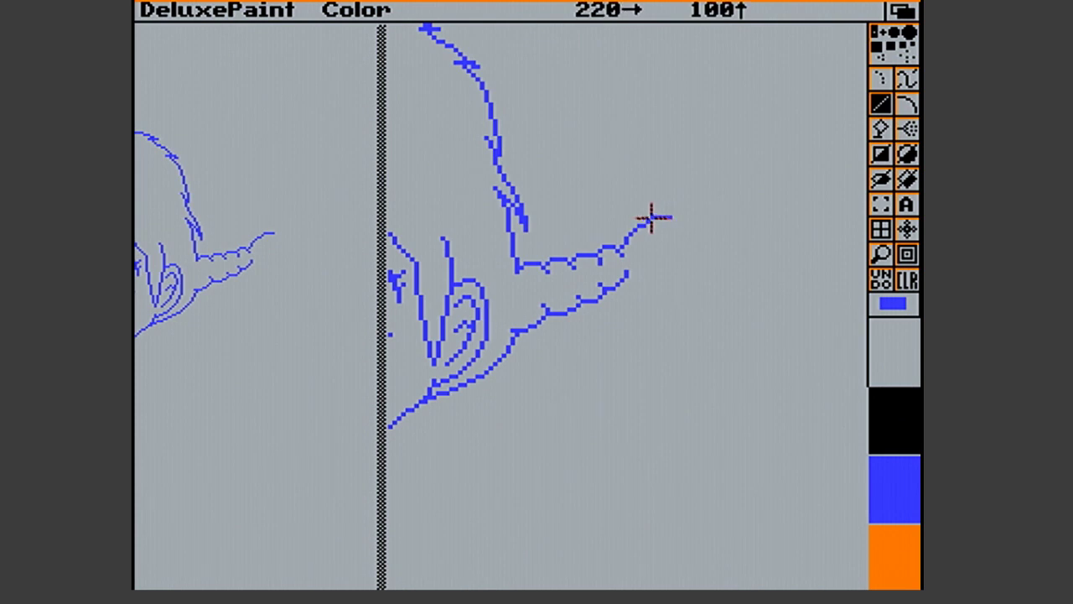
Cut out the flat end of the braid's upper line as a brush and stamp it slightly further inward
click(887, 210)
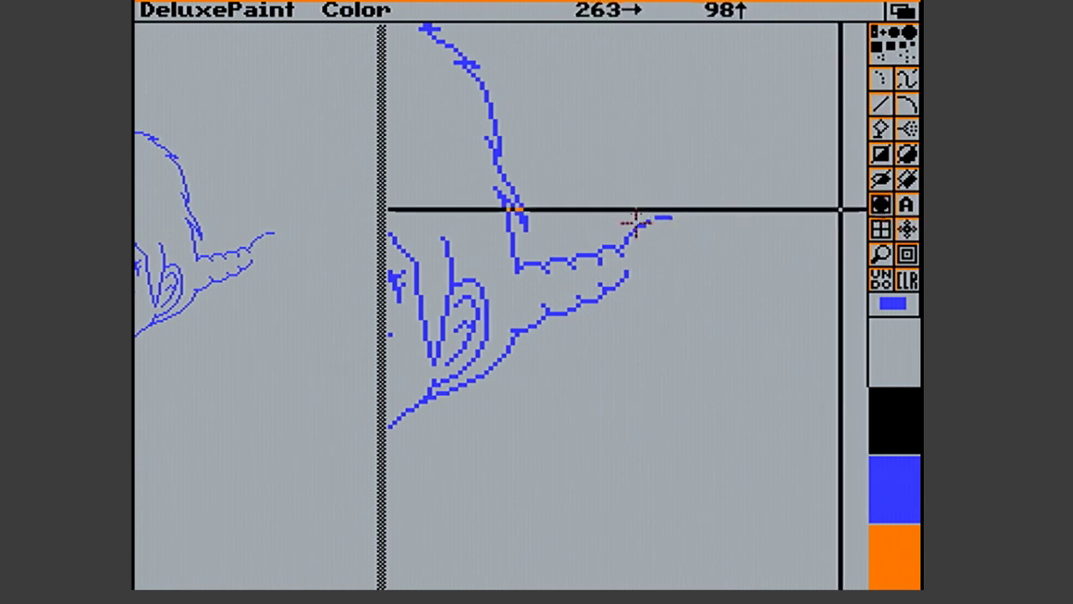
drag(660, 219, 675, 219)
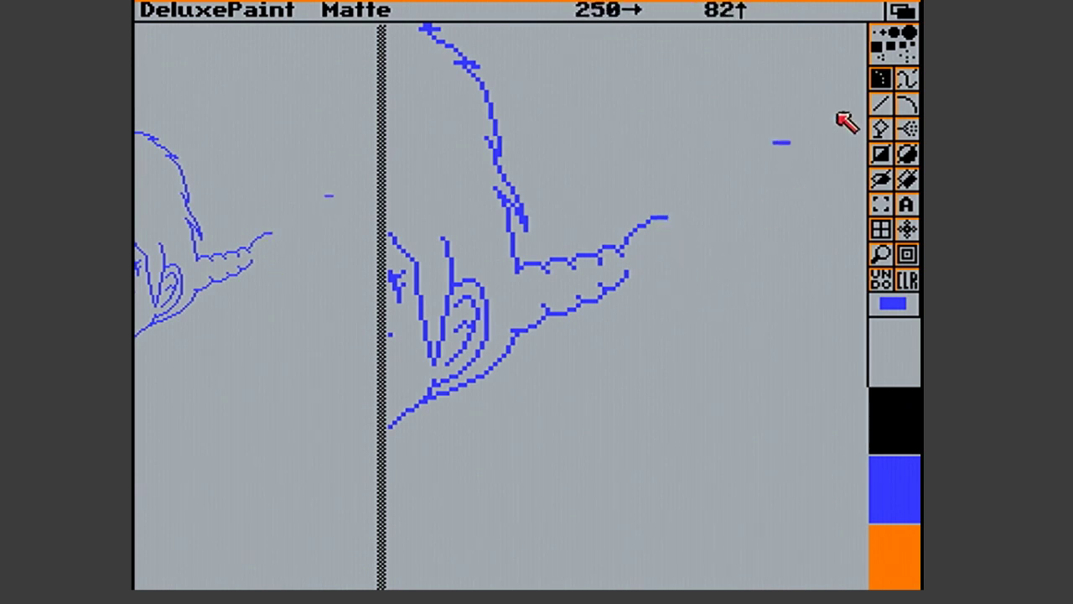
click(881, 103)
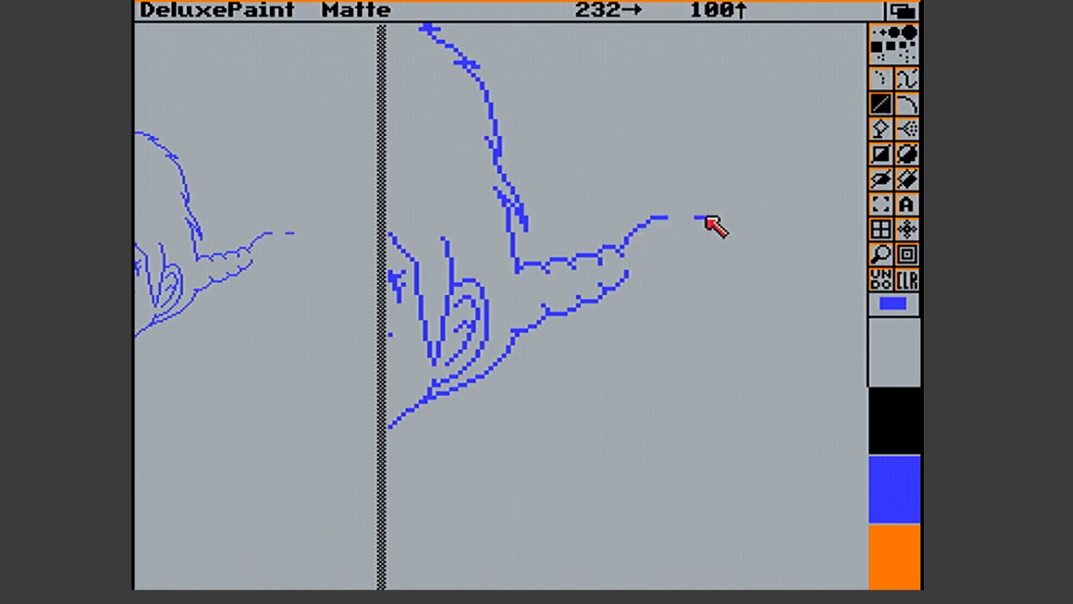
key(F2)
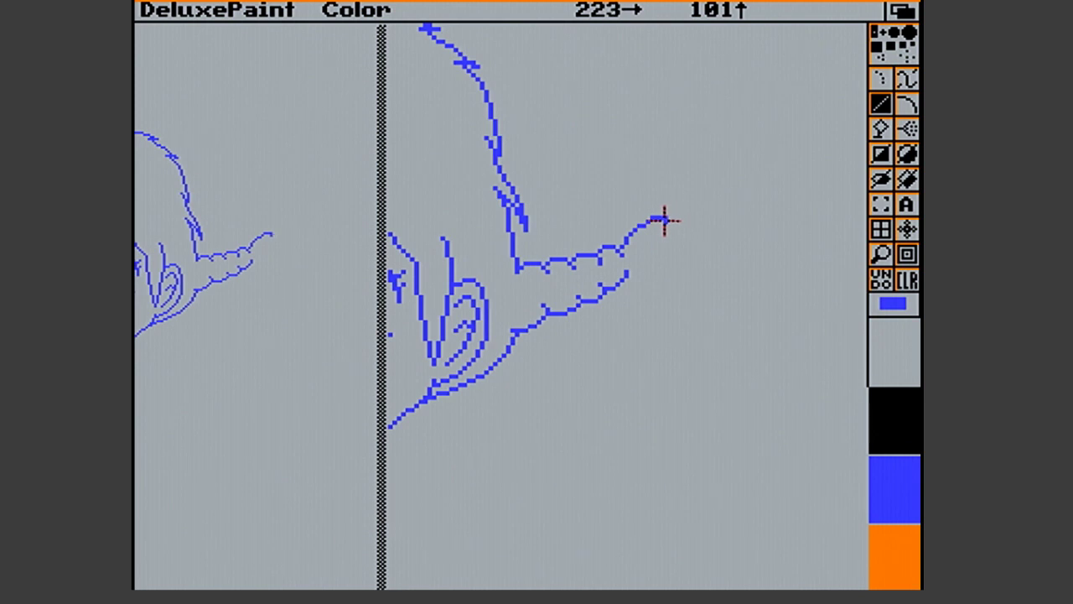
Draw the pointed tuft at the braid's end, with a small notch near its top and a curved lower edge joined to the braid
drag(665, 216, 657, 225)
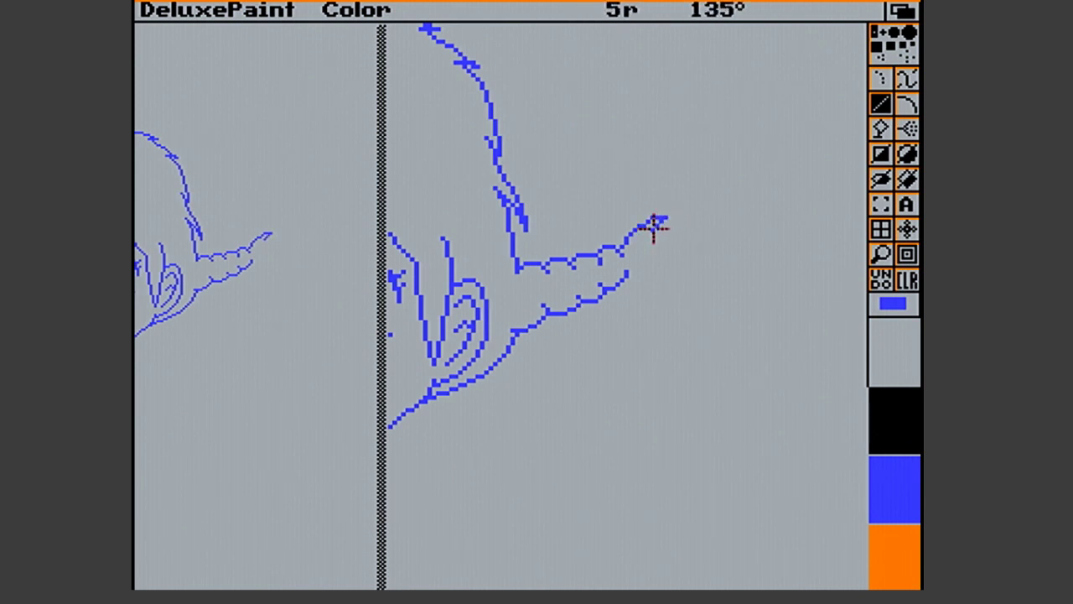
drag(655, 227, 665, 265)
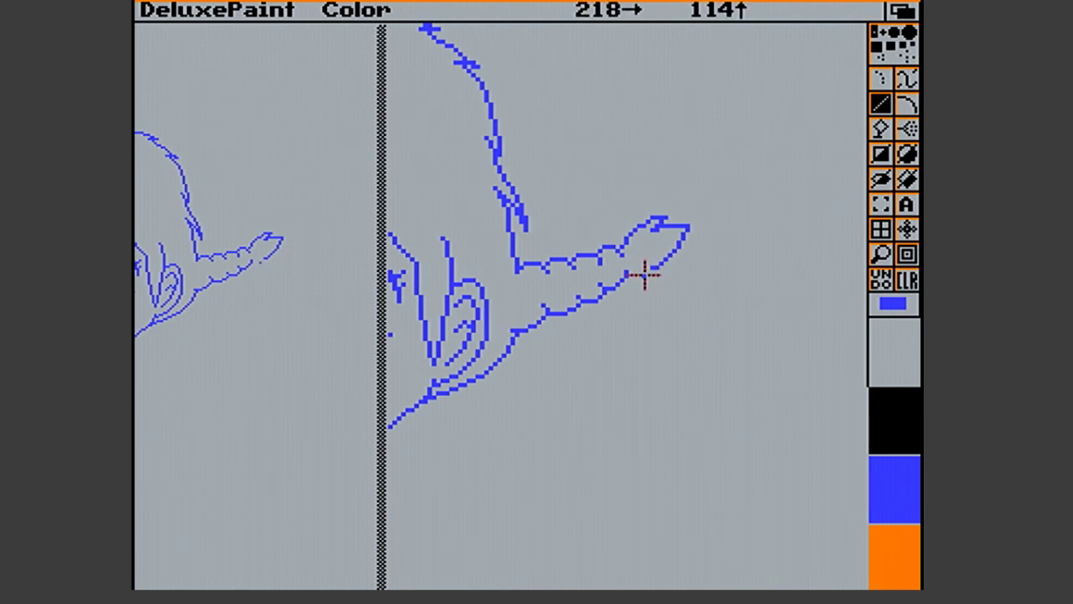
drag(644, 275, 658, 272)
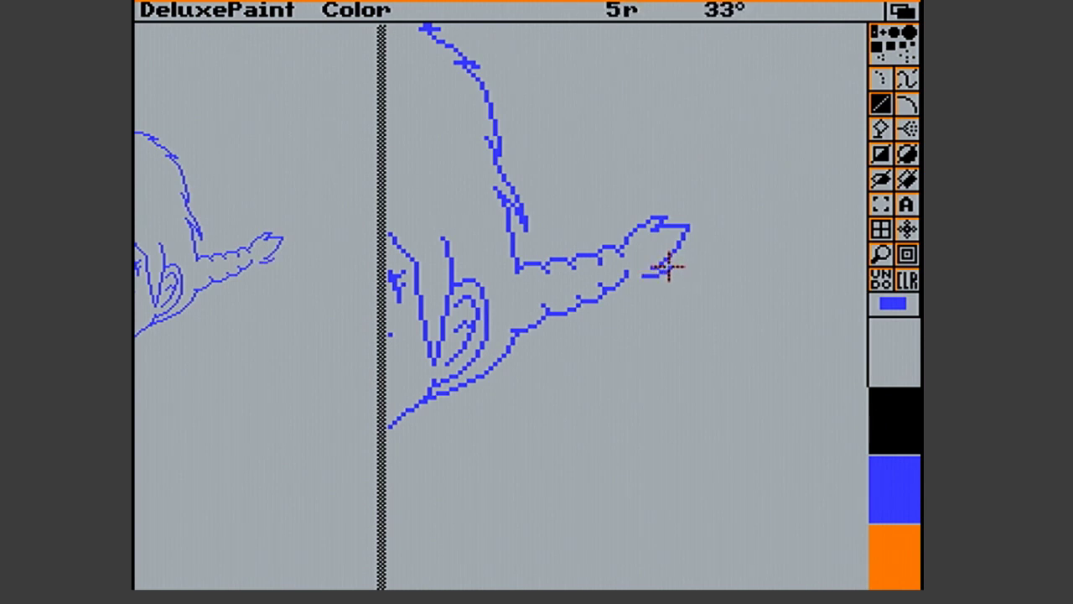
drag(669, 265, 641, 273)
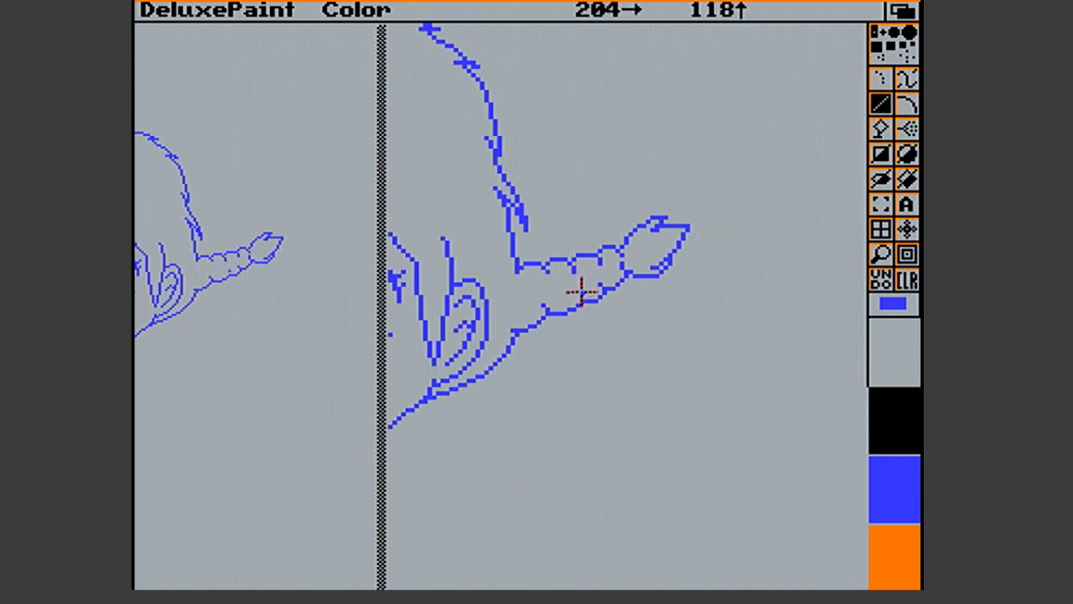
Draw the cross lines separating the braid segments, extend the hair line at its base downward and shift the lower join inward
drag(582, 299, 575, 286)
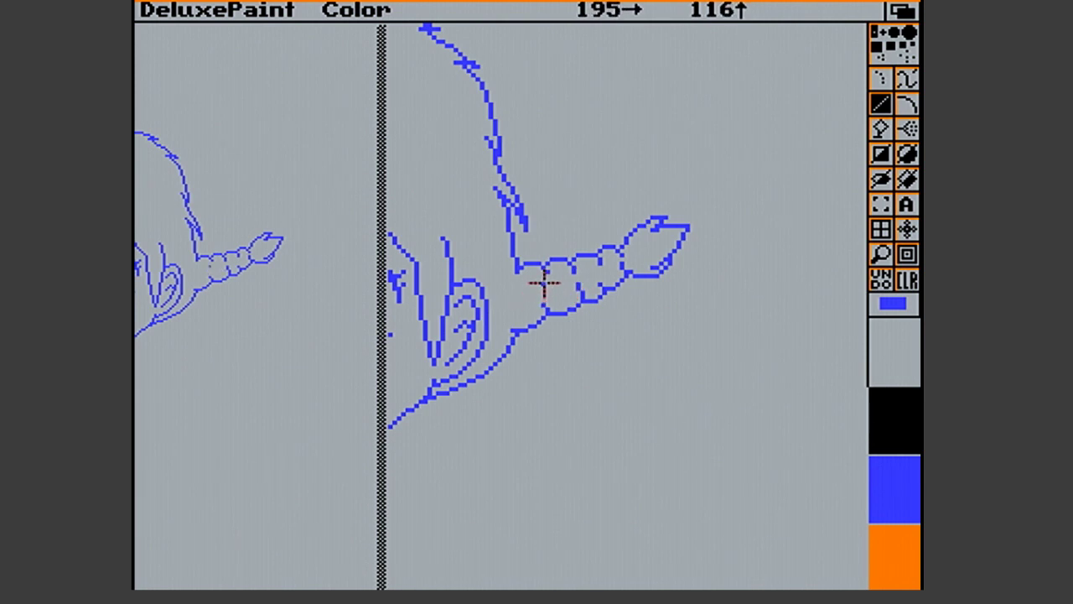
drag(547, 288, 512, 289)
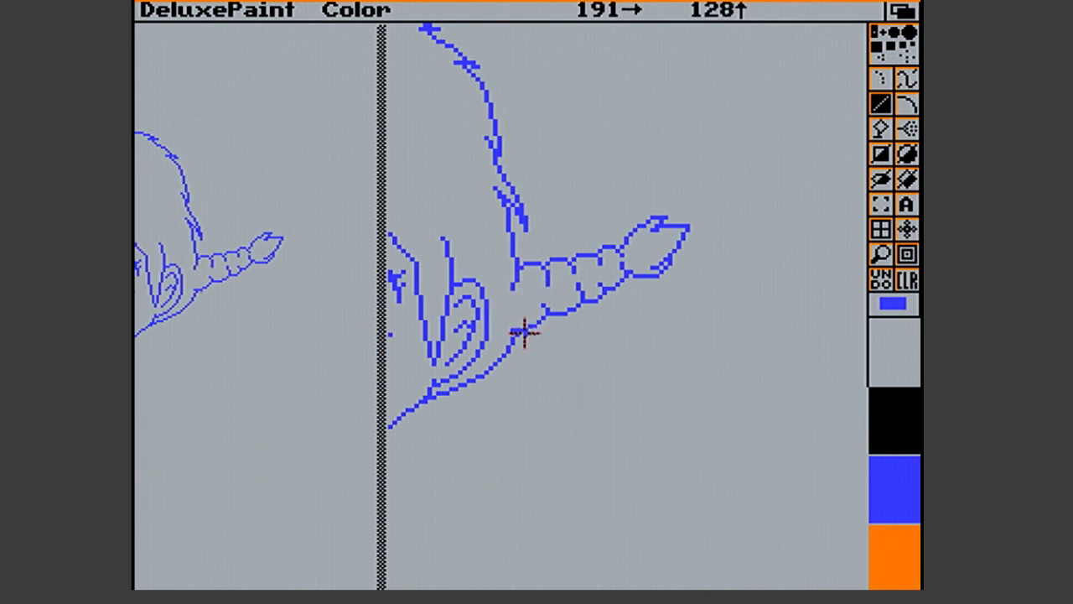
drag(514, 335, 492, 364)
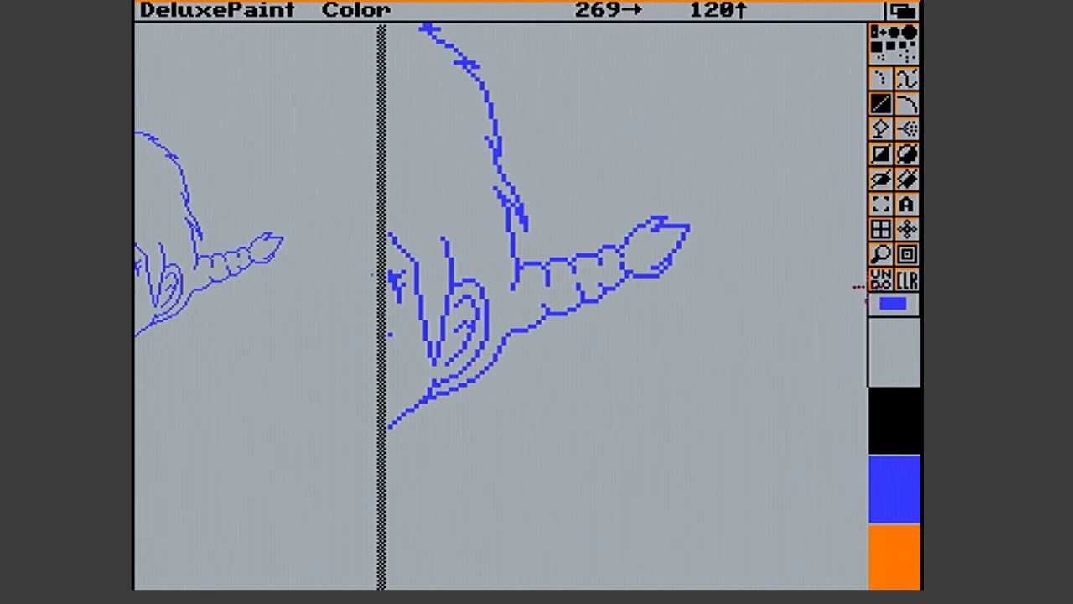
Cut out the upper back section of the hair outline as a brush, stamp it slightly further outward and reconnect its lower end
click(883, 255)
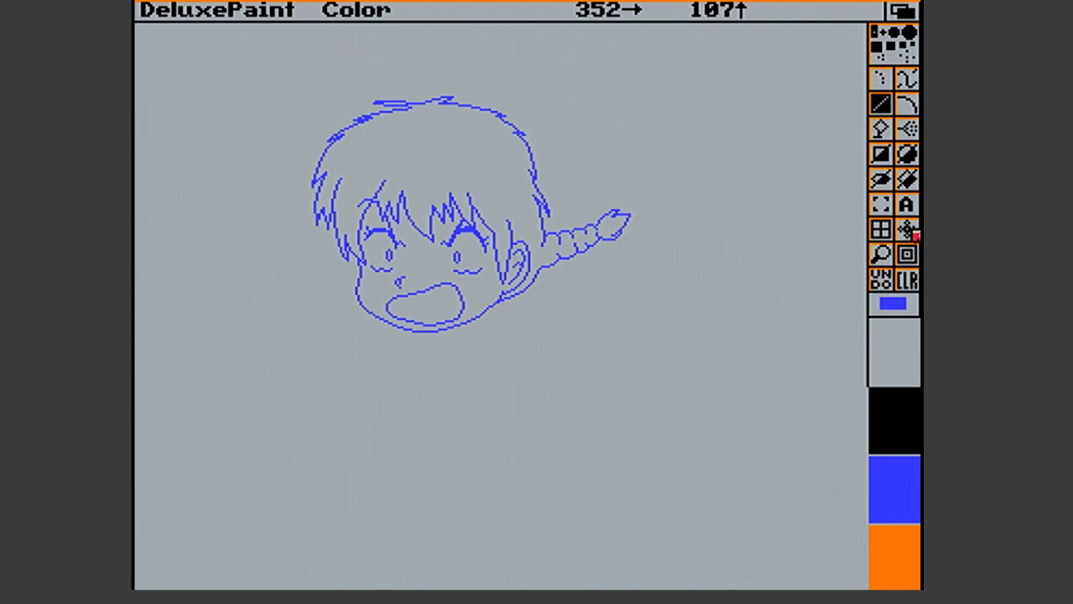
click(881, 205)
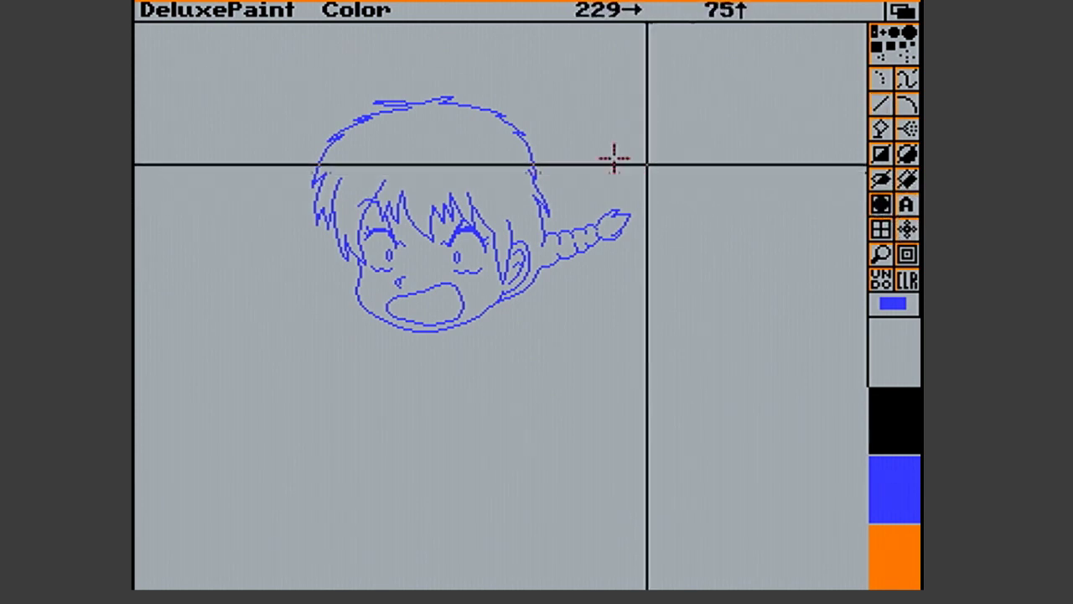
mouse_move(486, 110)
mouse_down()
mouse_move(528, 130)
mouse_move(550, 191)
mouse_up()
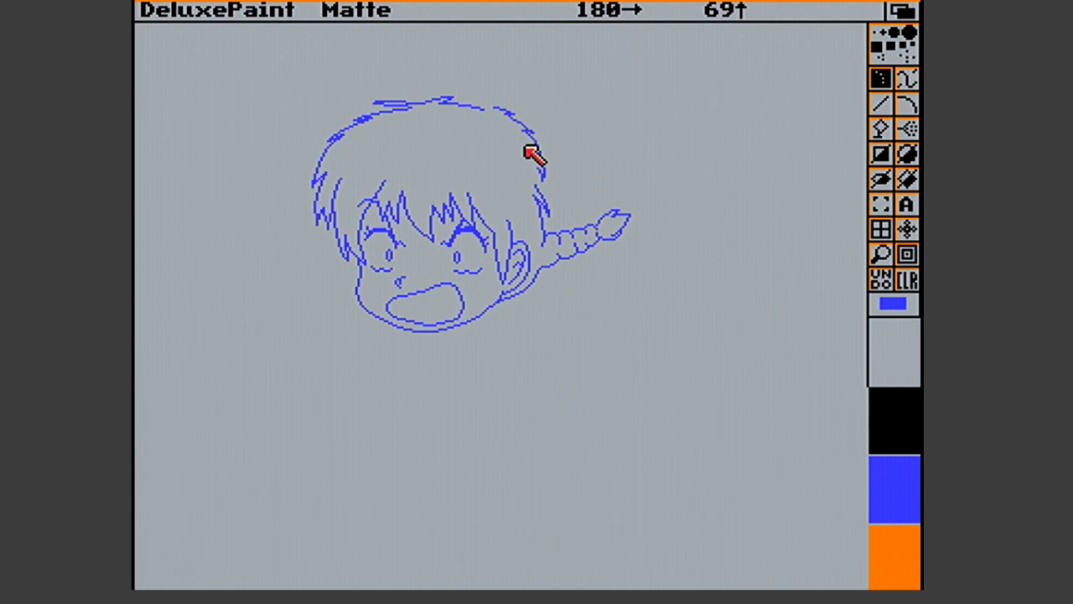
key(v)
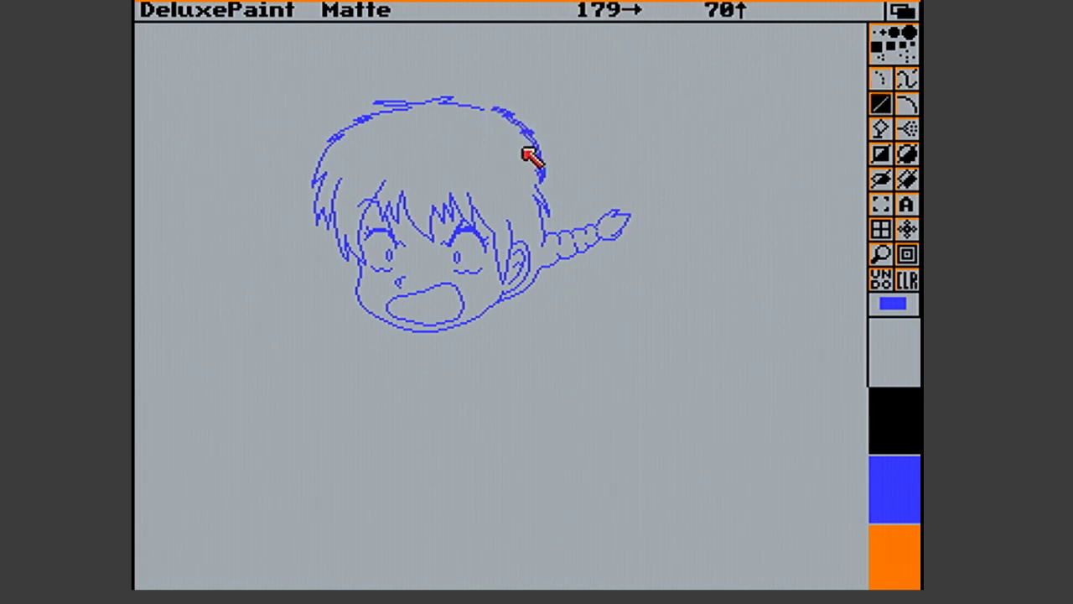
key(.)
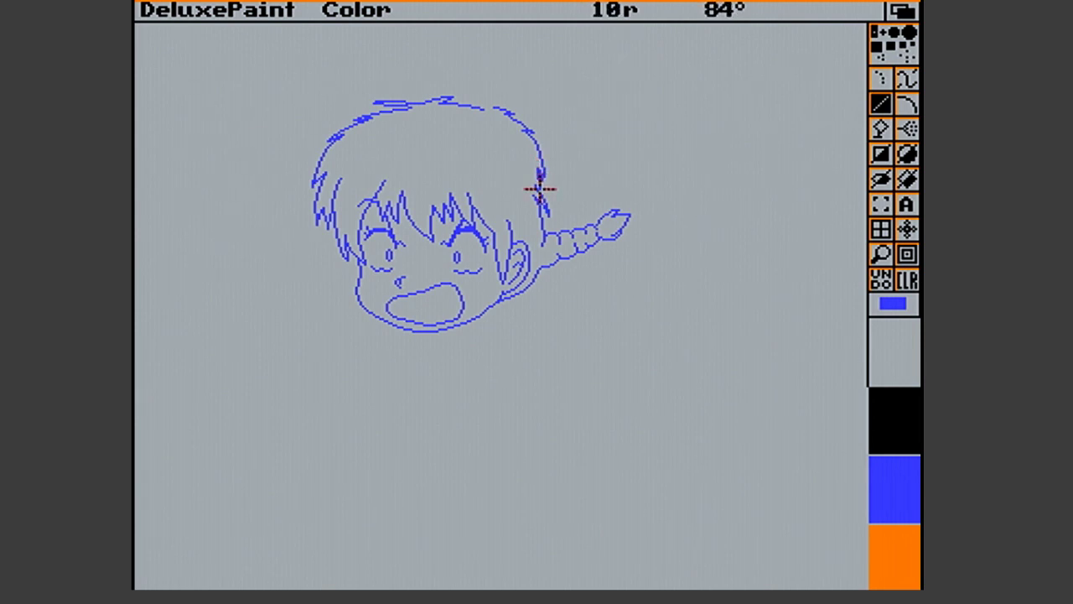
drag(539, 194, 540, 194)
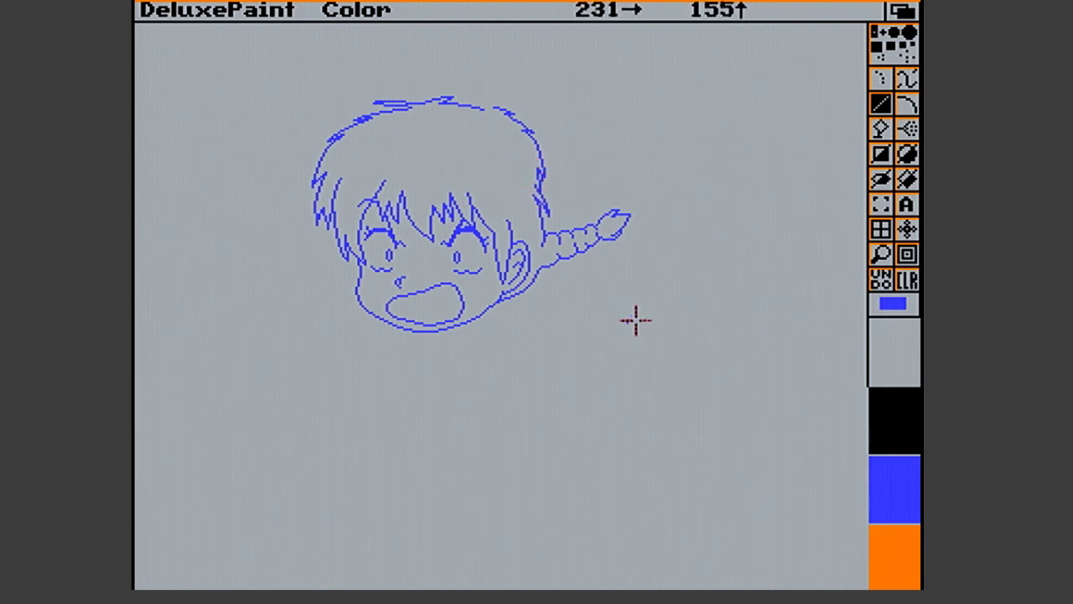
Cut out the pointed hair strand above the braid, stamp it slightly further outward and clean up its connecting lines
click(880, 205)
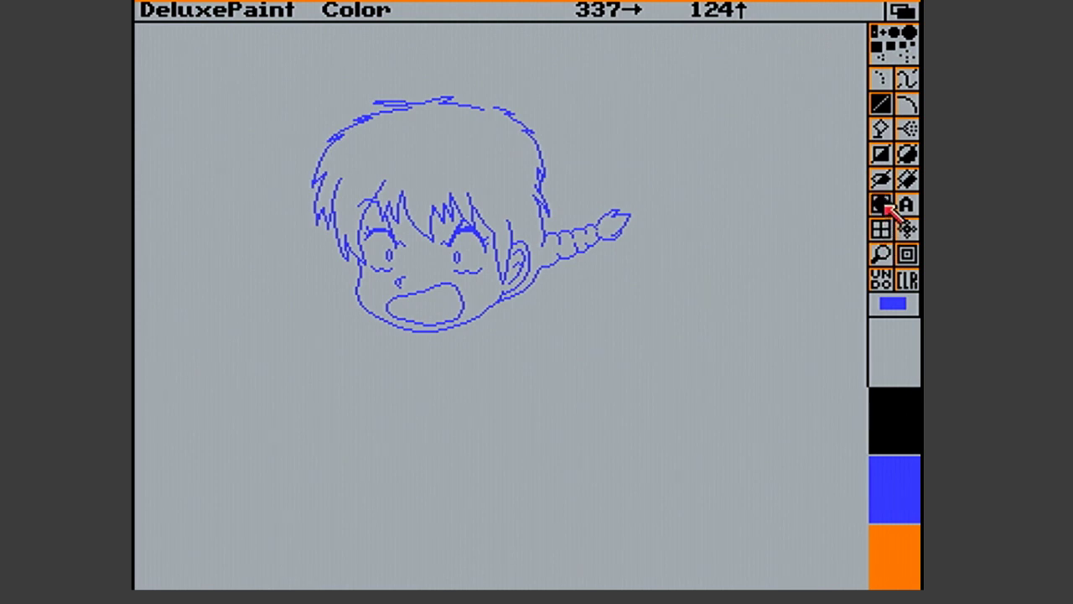
drag(534, 184, 561, 223)
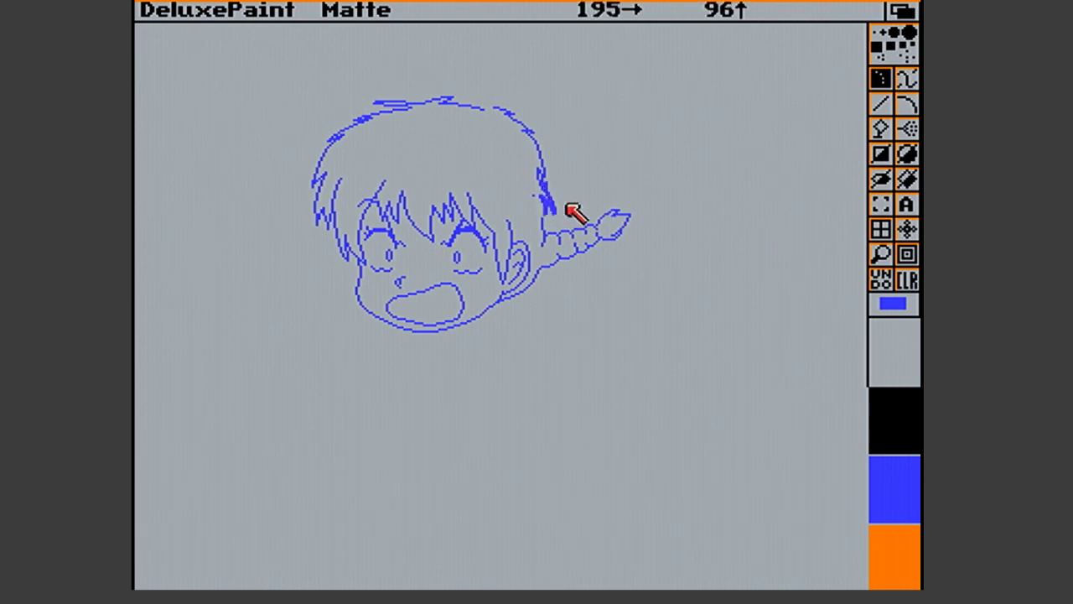
key(v)
key(.)
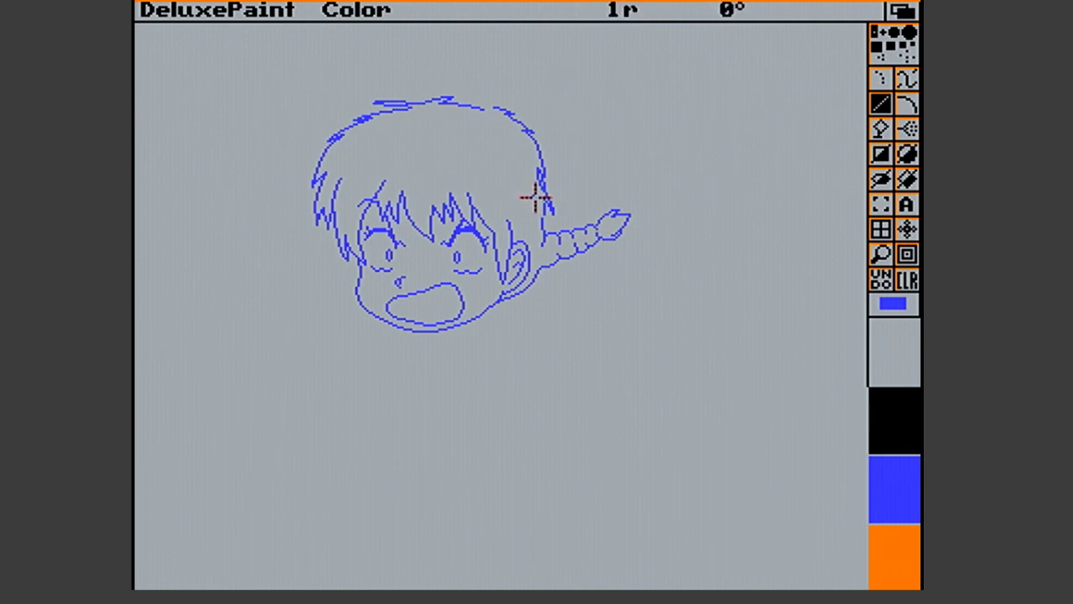
drag(534, 195, 531, 196)
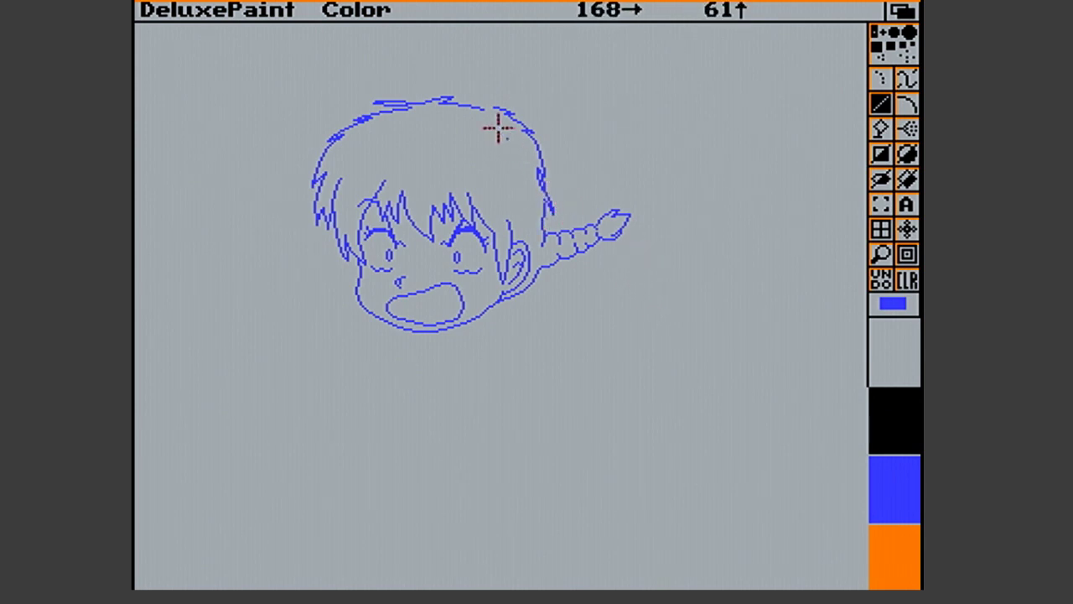
Close the gap in the hair outline at the crown and retouch the joining line in the magnified view
drag(492, 103, 457, 104)
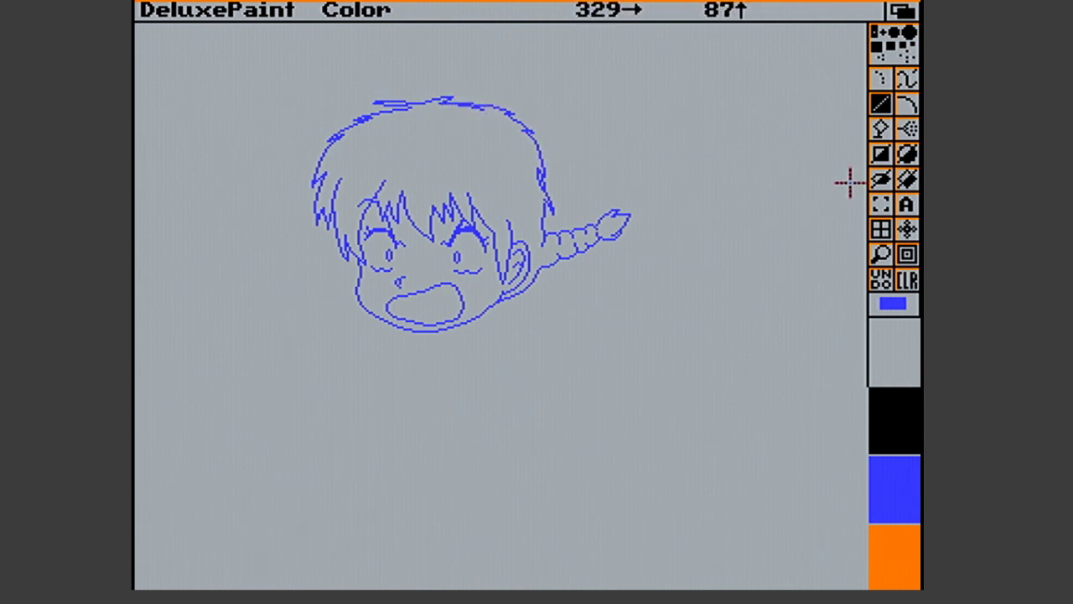
click(880, 254)
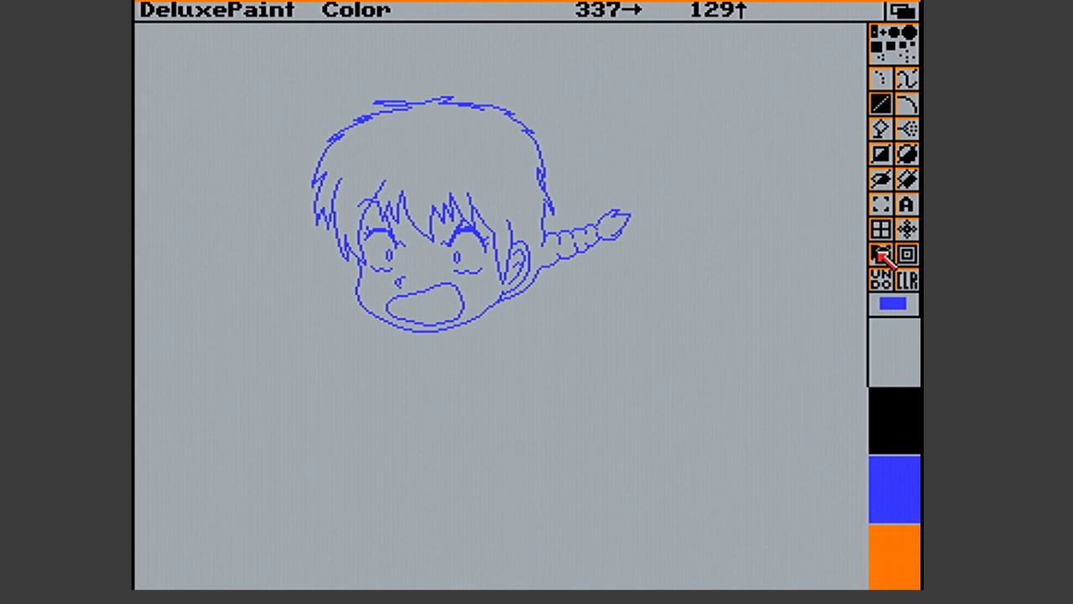
click(513, 154)
key(greater)
drag(635, 235, 602, 234)
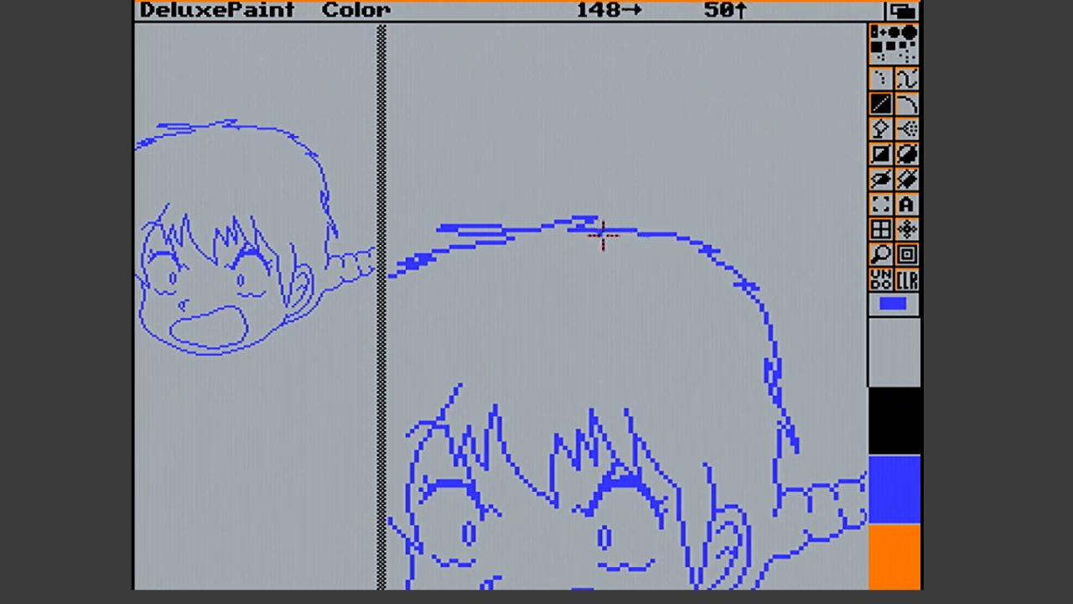
click(883, 255)
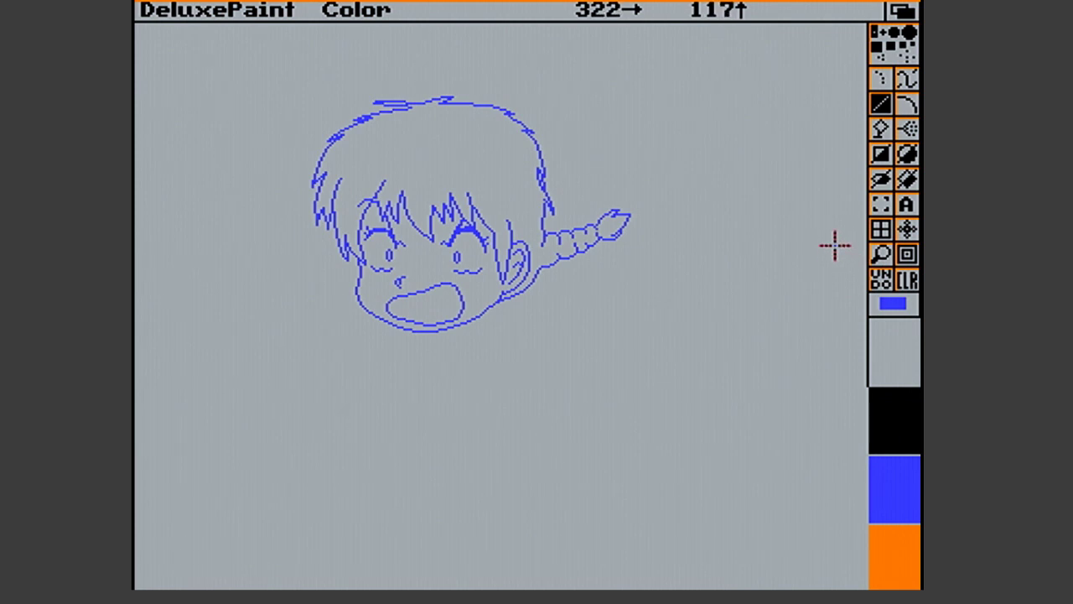
Start saving the picture and go to the drawer ADH1:Graphics/Ranma ½/Ranma-Cat-Fu
right_click(243, 11)
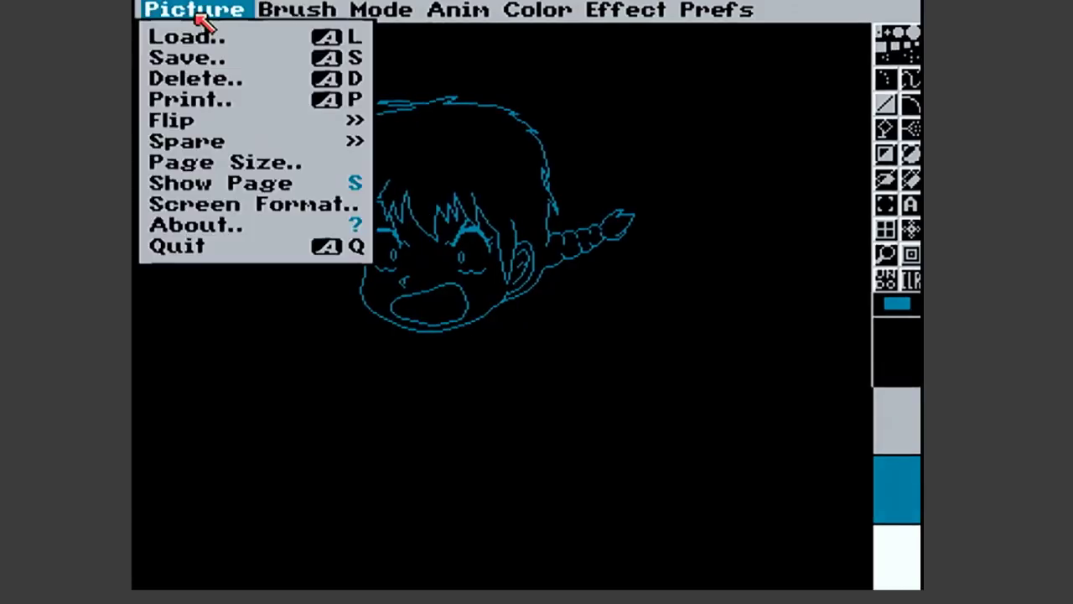
click(212, 55)
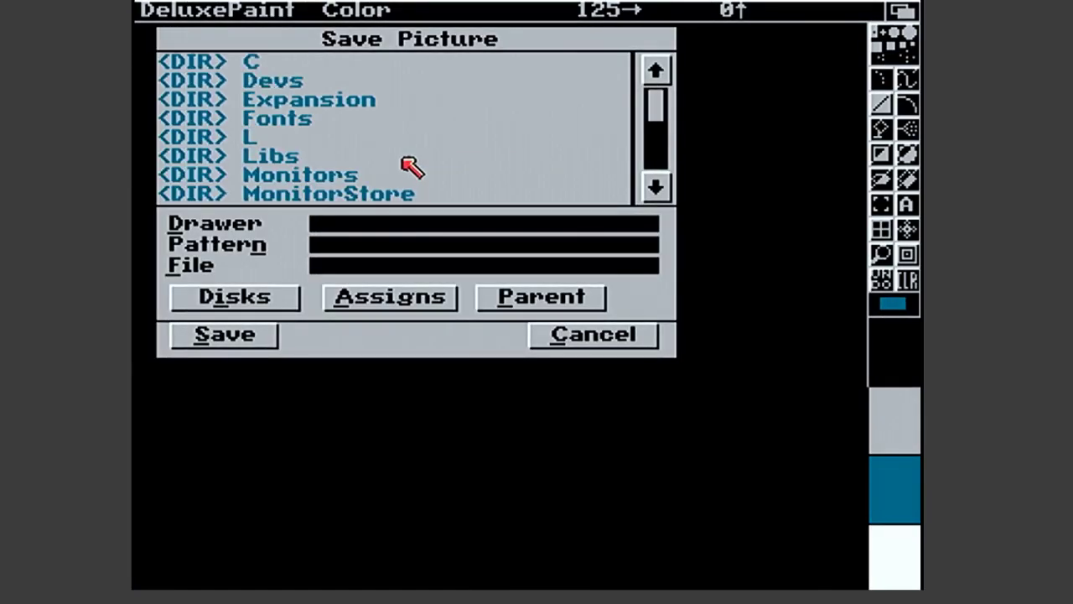
click(276, 298)
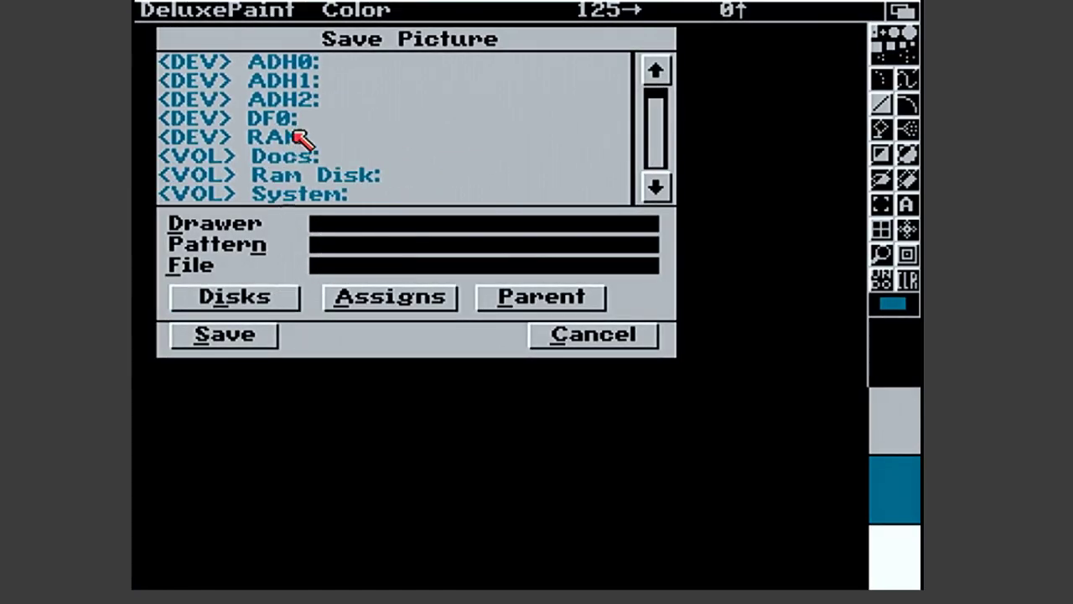
click(308, 95)
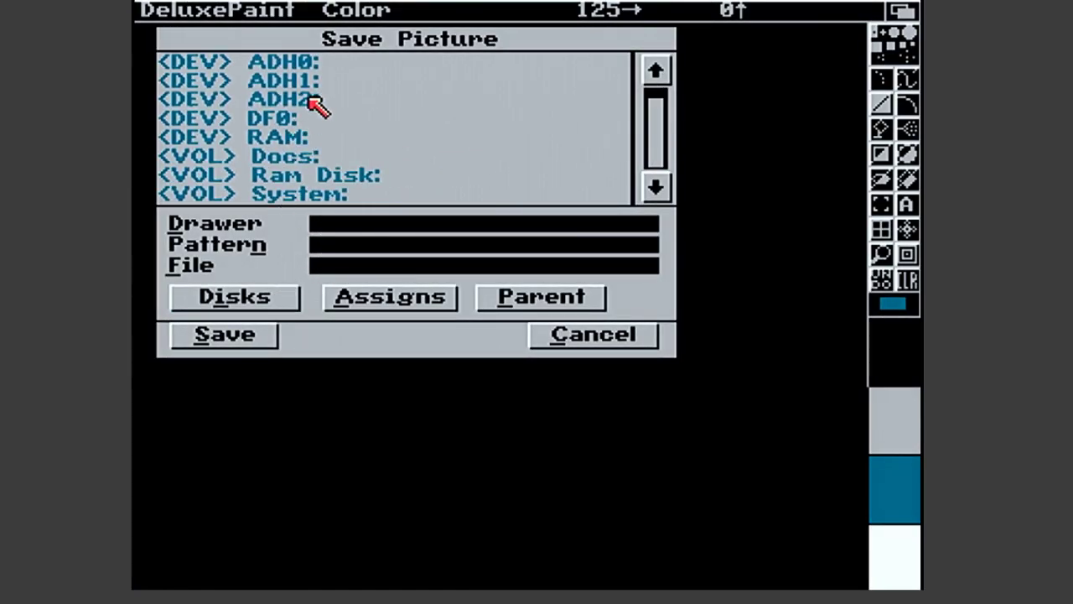
click(253, 298)
click(289, 79)
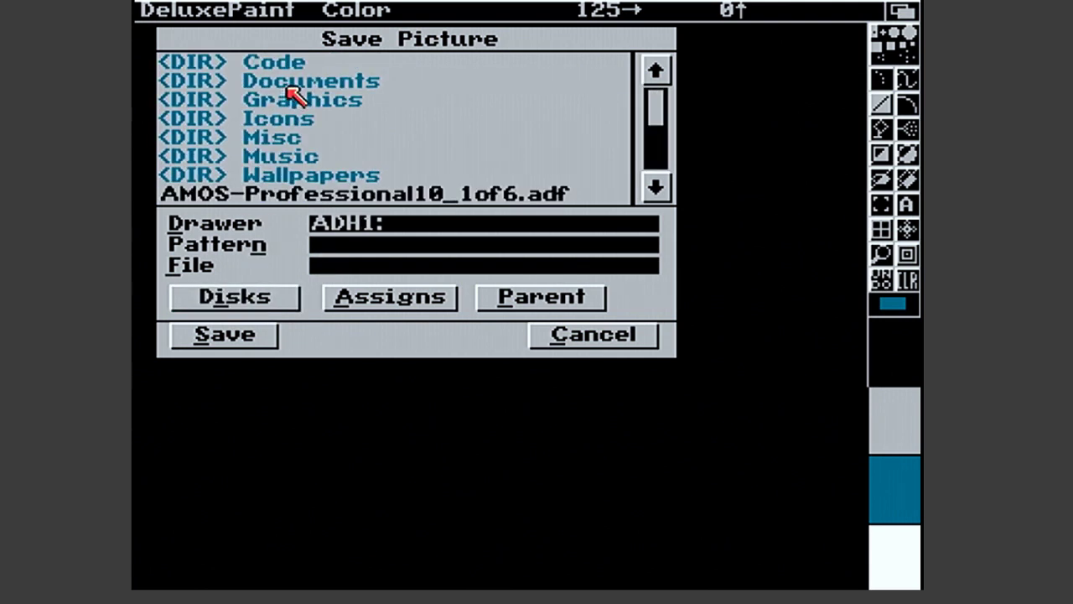
click(289, 102)
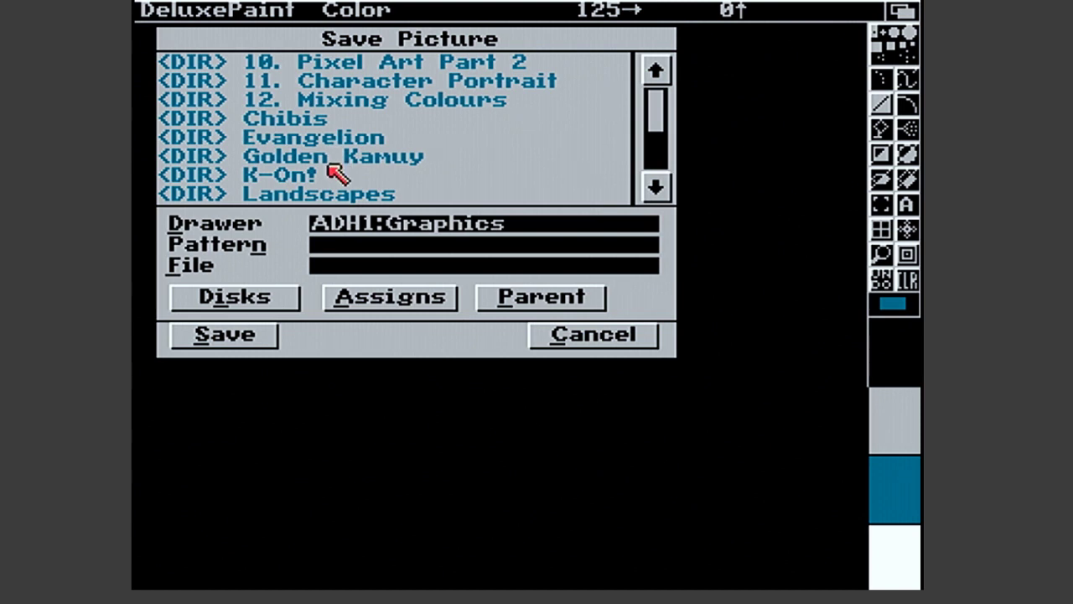
click(659, 161)
click(366, 161)
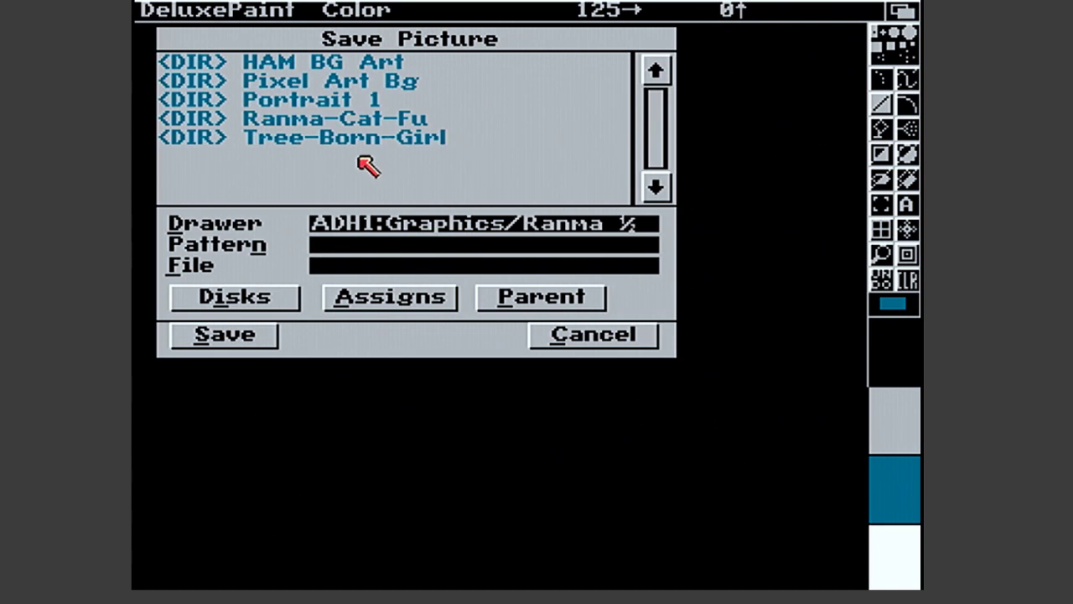
click(358, 123)
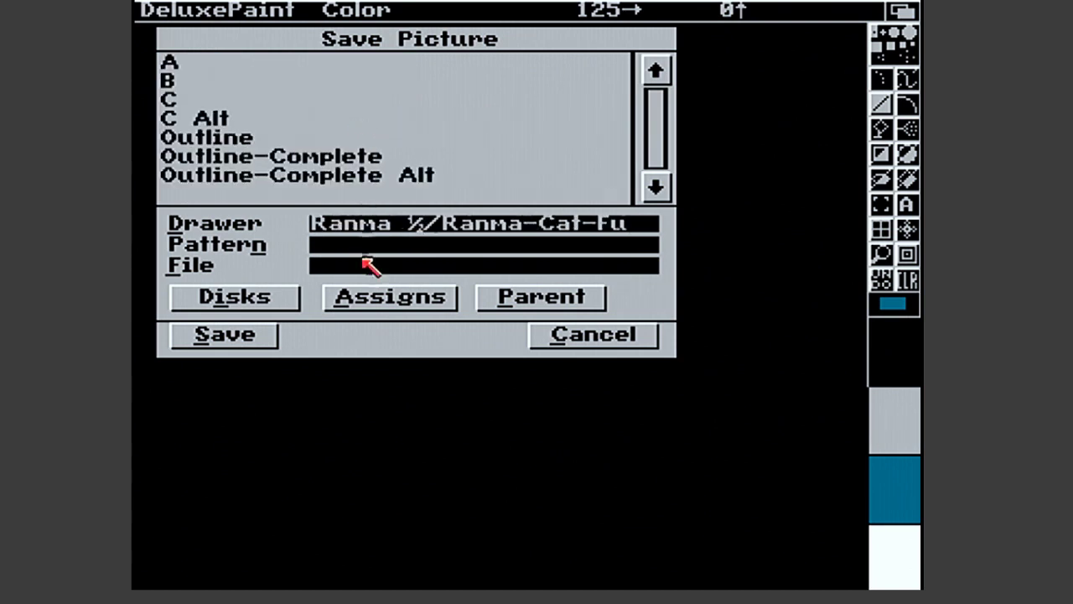
click(415, 275)
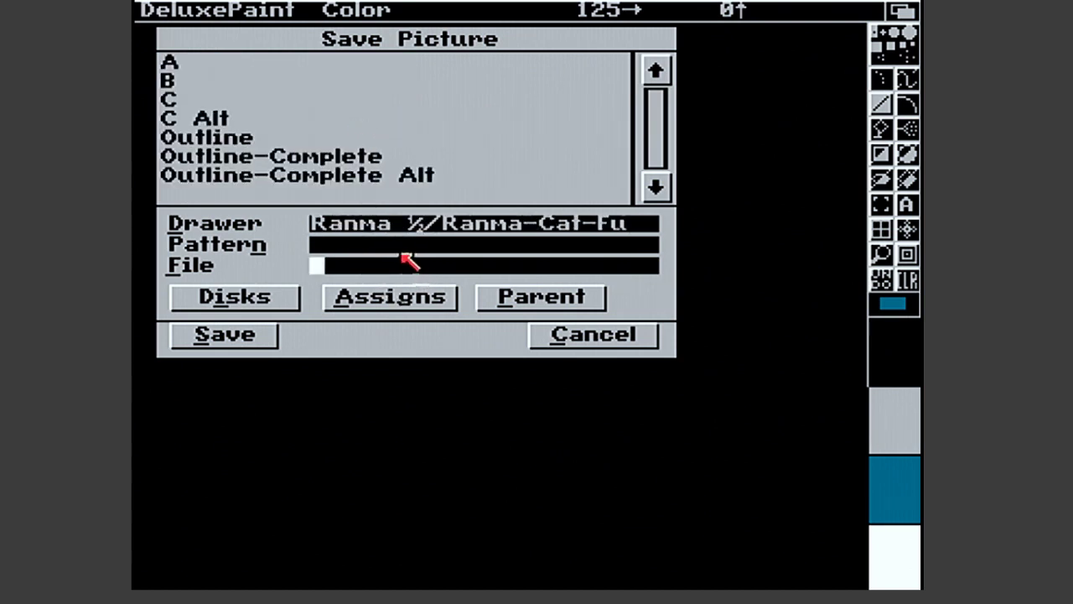
text(Outline)
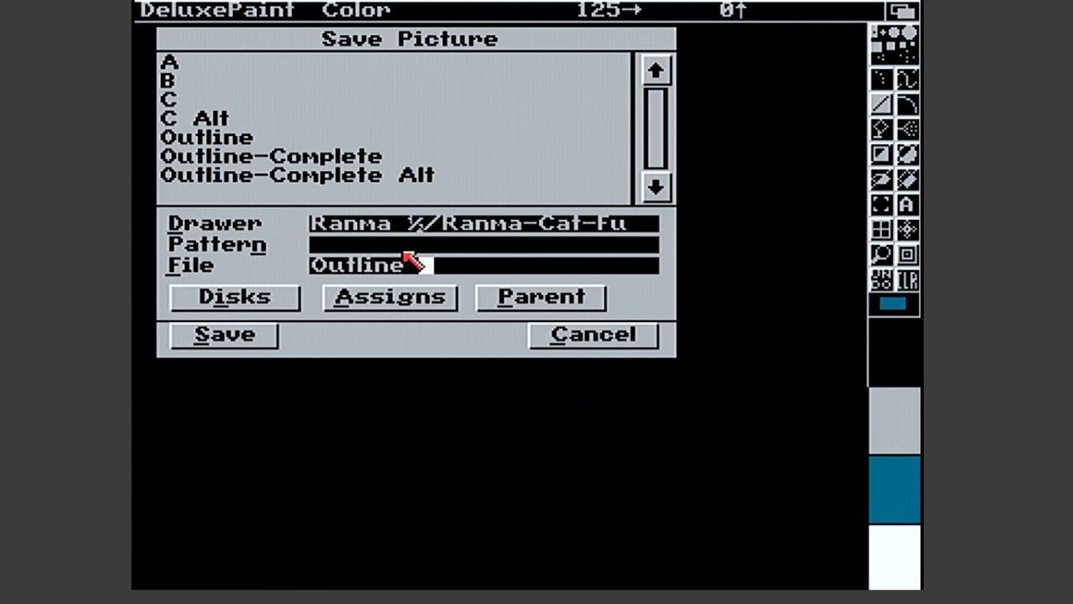
key(BackSpace)
key(BackSpace)
key(BackSpace)
key(BackSpace)
key(BackSpace)
key(BackSpace)
key(BackSpace)
key(BackSpace)
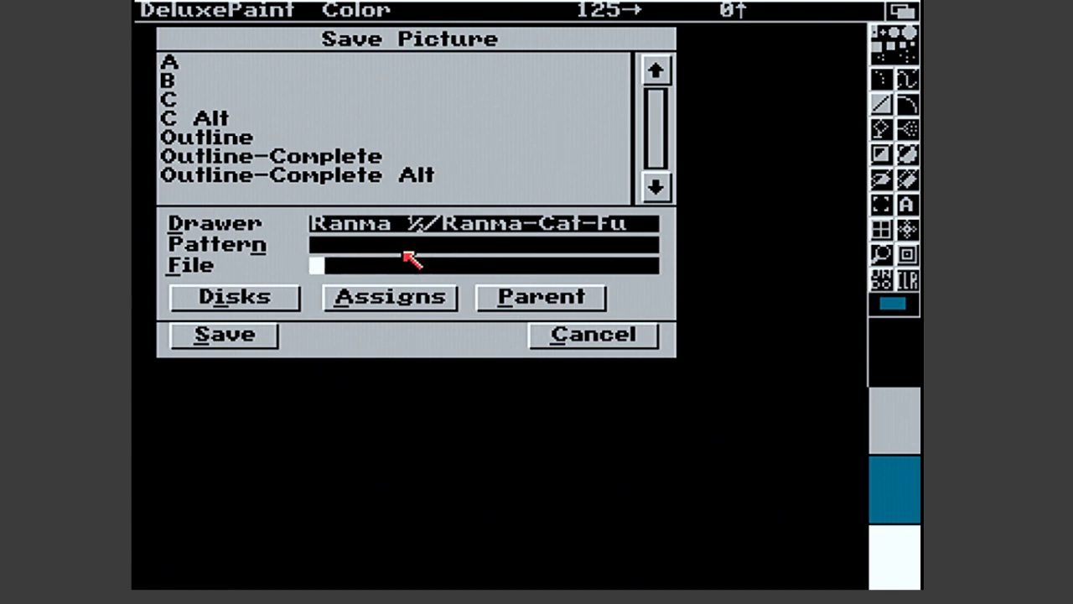
Name the file "Attack Outline" and save the picture
text(Altin)
key(BackSpace)
key(BackSpace)
key(BackSpace)
text(tack Outline)
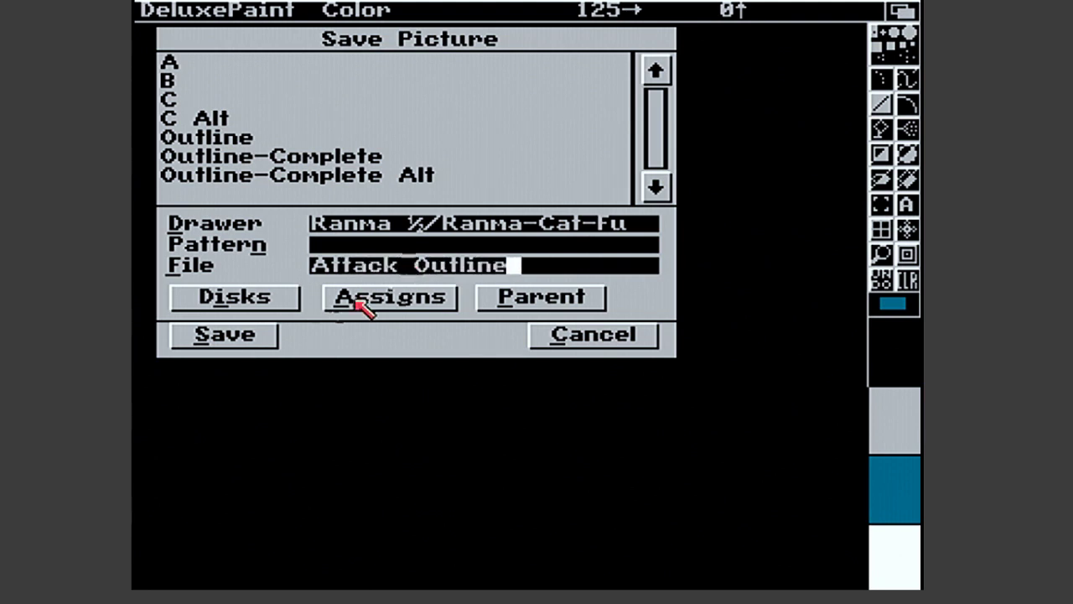
click(268, 334)
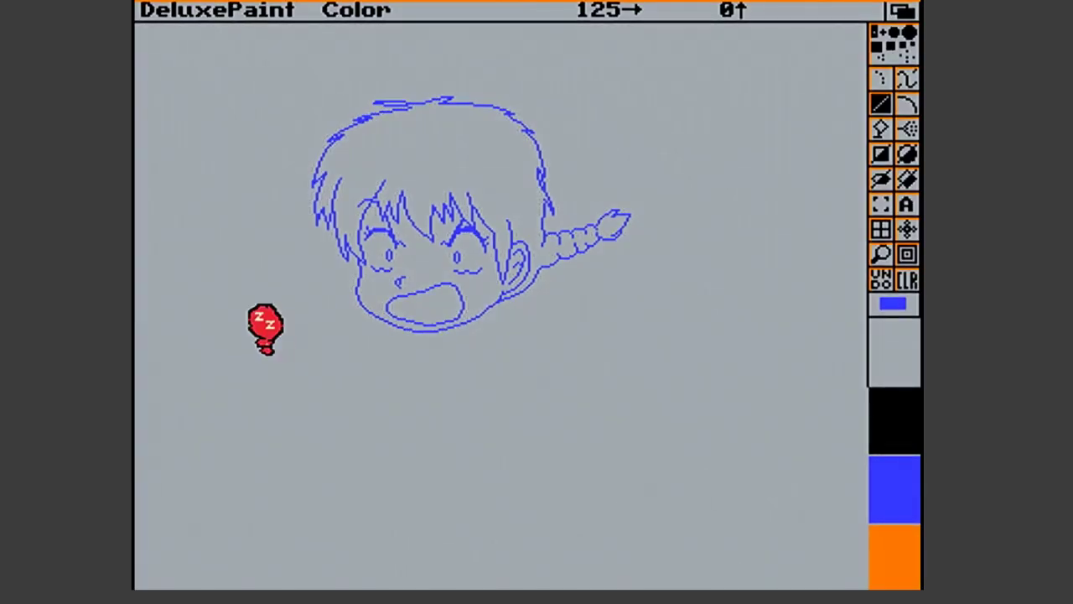
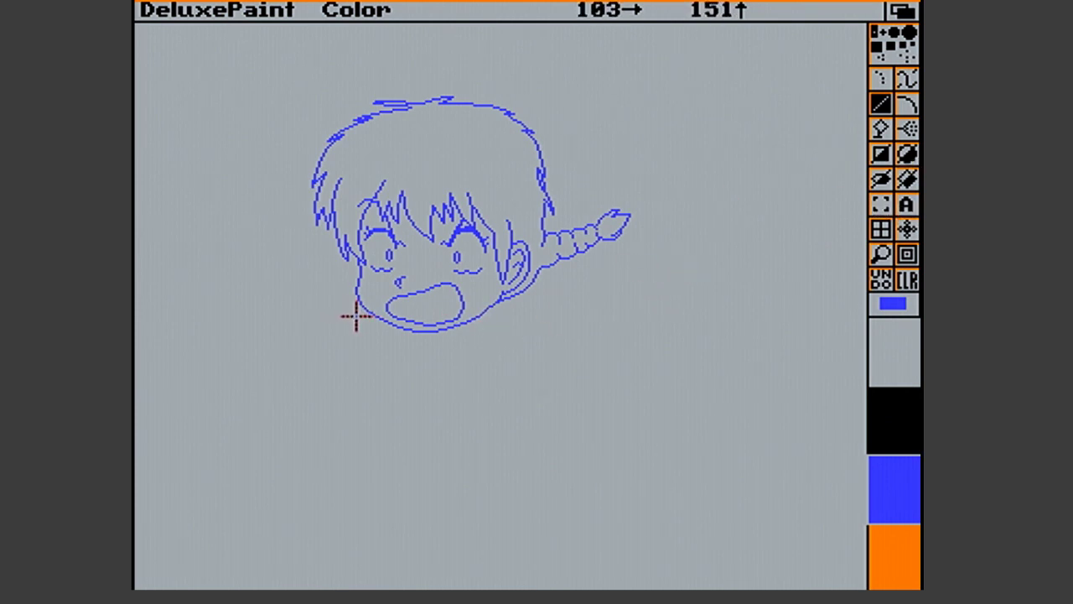
Fix the current blue line art as the background
right_click(615, 9)
mouse_move(642, 97)
mouse_move(671, 79)
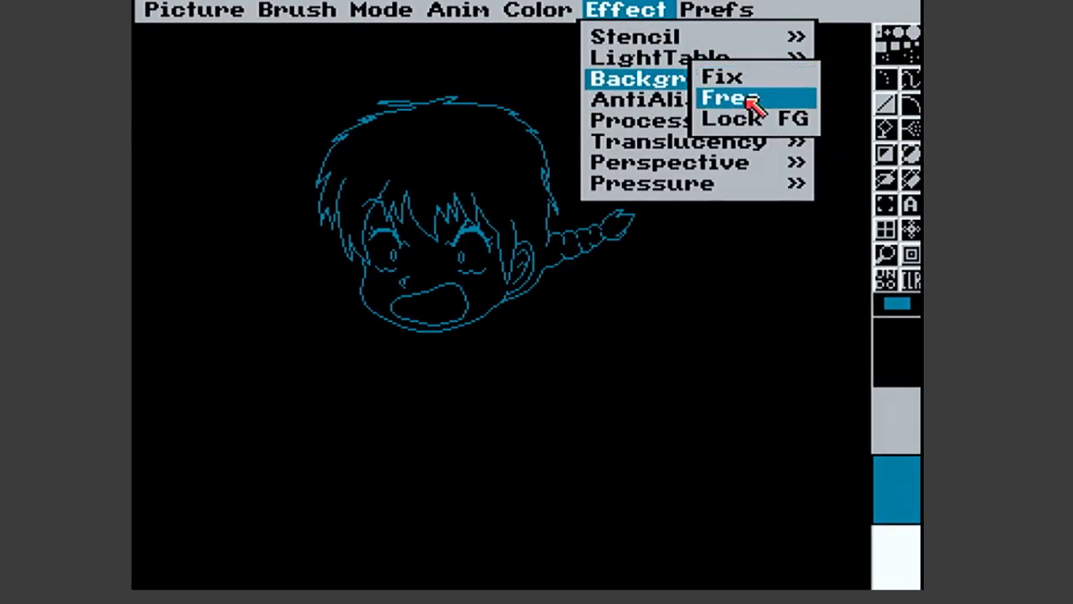
click(728, 78)
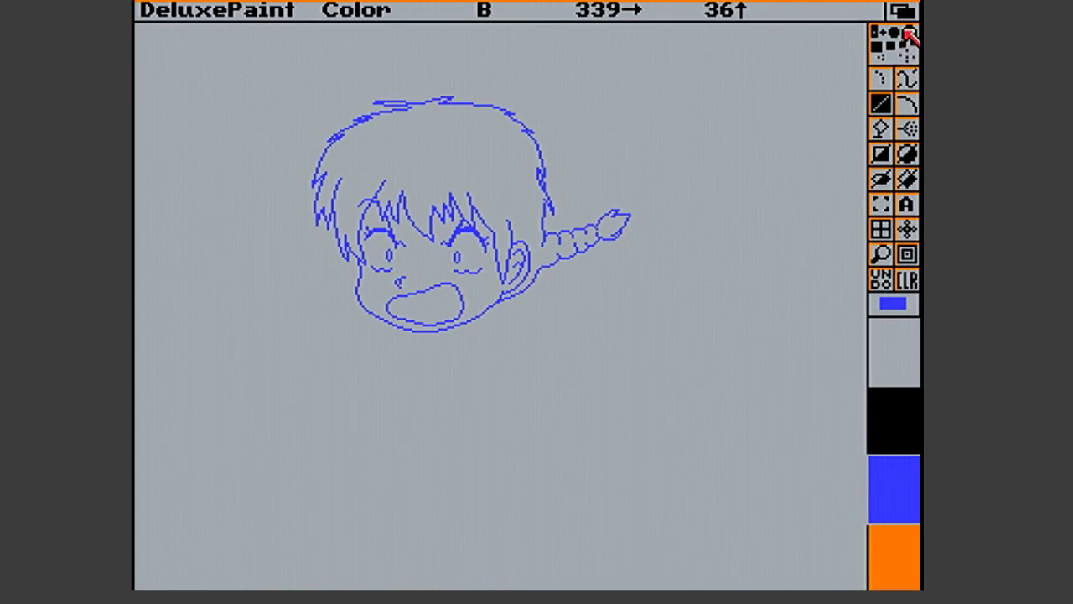
Draw four thick orange test lines across the head with a large round brush and clear them from the page
click(912, 555)
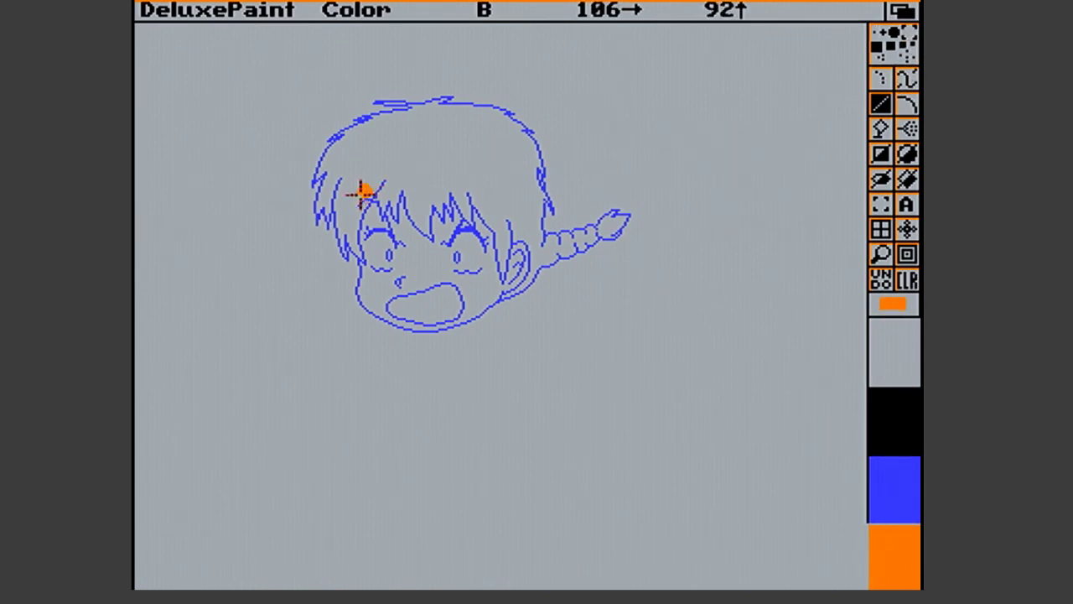
drag(307, 337, 528, 157)
drag(334, 136, 490, 332)
mouse_move(402, 316)
mouse_down()
mouse_move(531, 182)
mouse_move(537, 191)
mouse_up()
drag(361, 149, 616, 306)
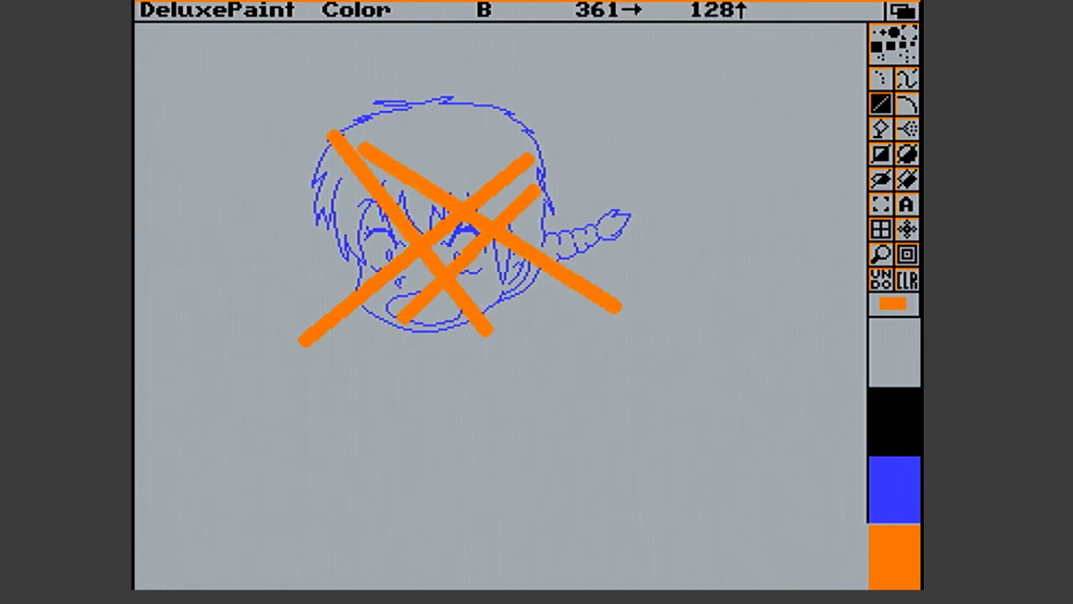
click(910, 282)
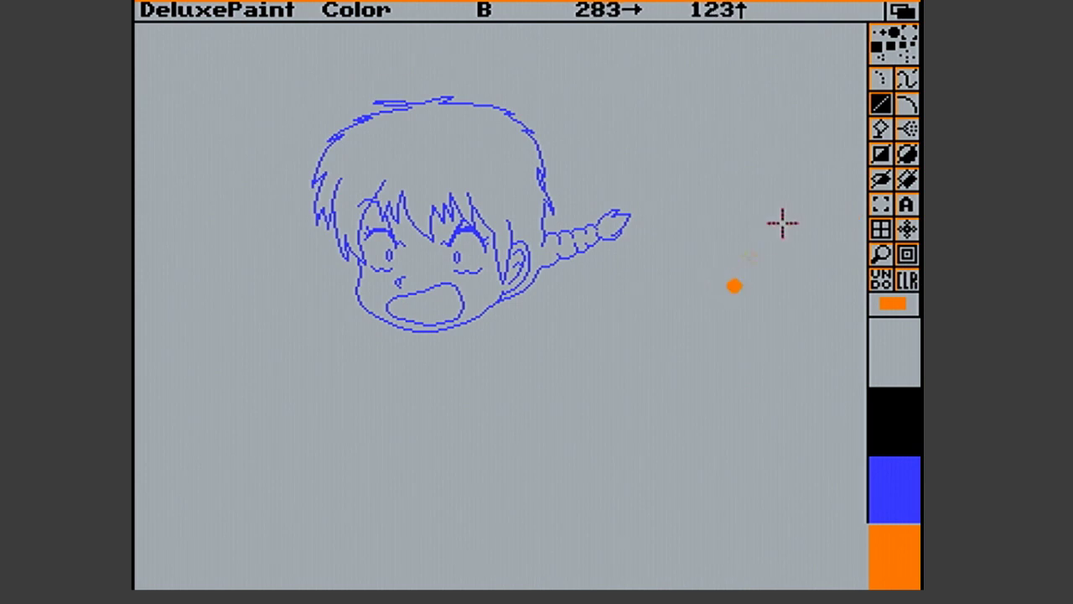
Return to the smallest brush with black as the paint colour and free the fixed background
click(876, 34)
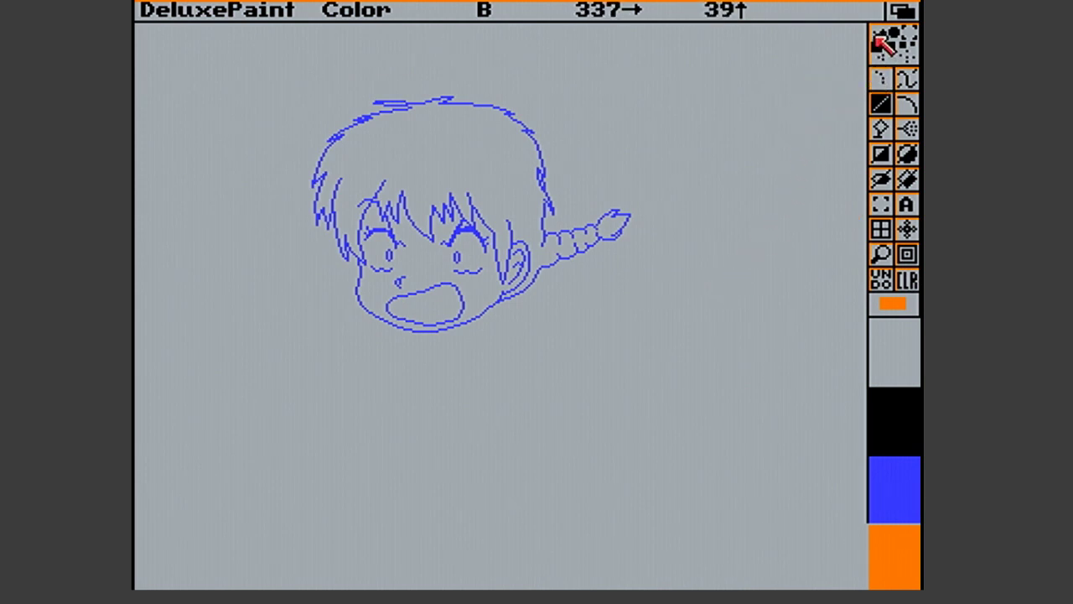
click(891, 510)
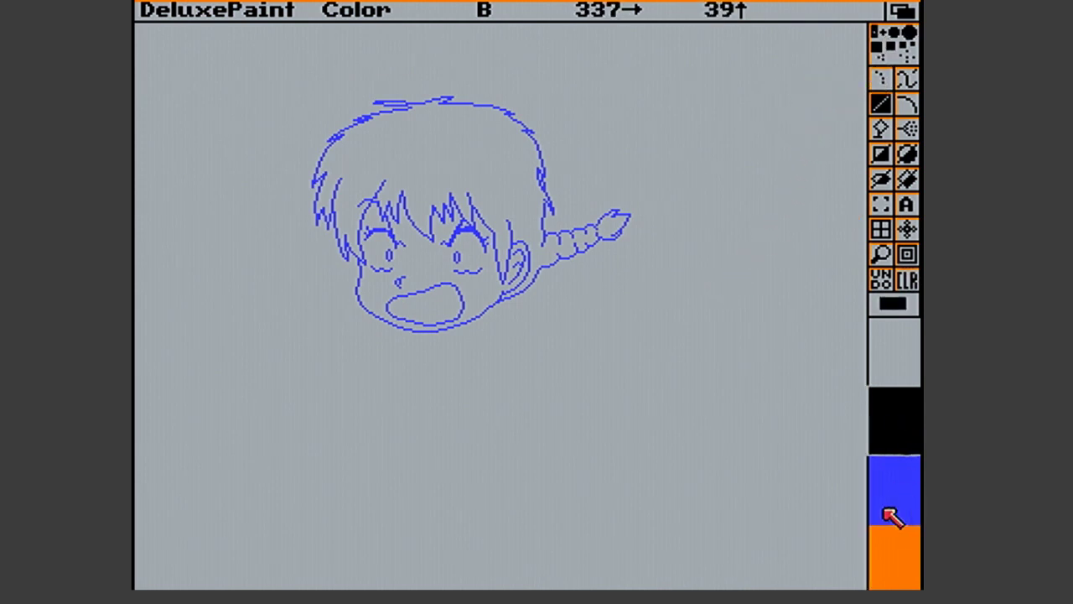
right_click(812, 10)
mouse_move(653, 84)
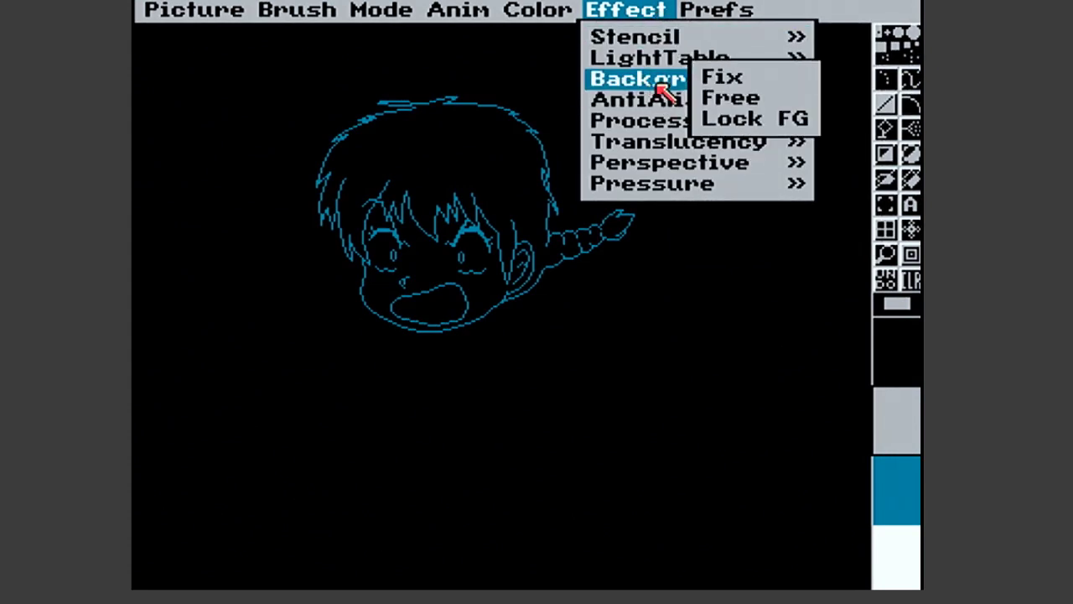
right_click(711, 98)
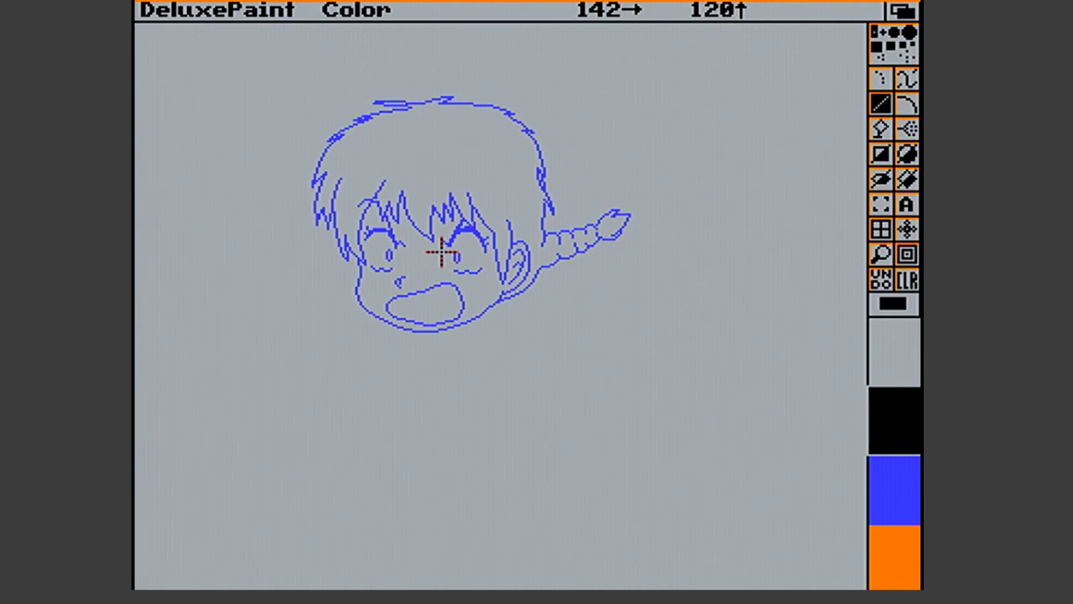
Make a stencil that locks every colour except blue by marking blue and inverting the selection
right_click(573, 8)
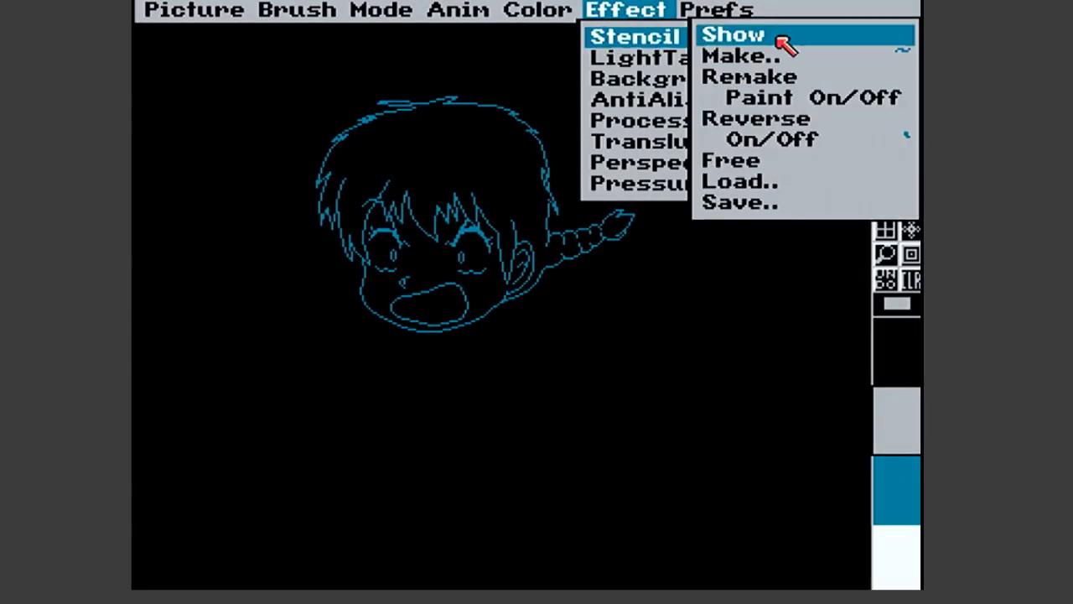
right_click(784, 53)
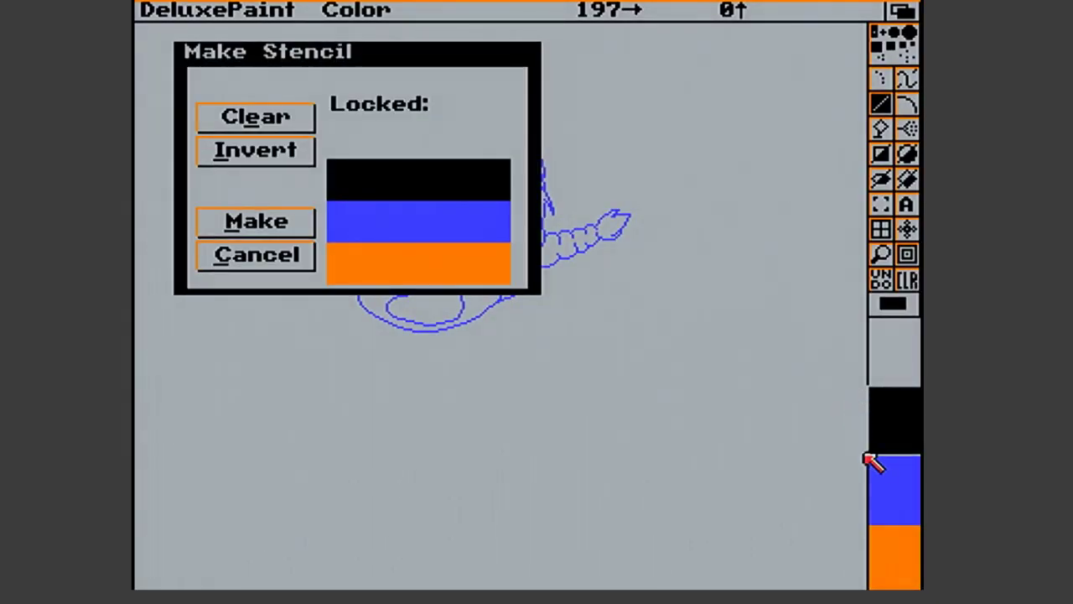
click(886, 479)
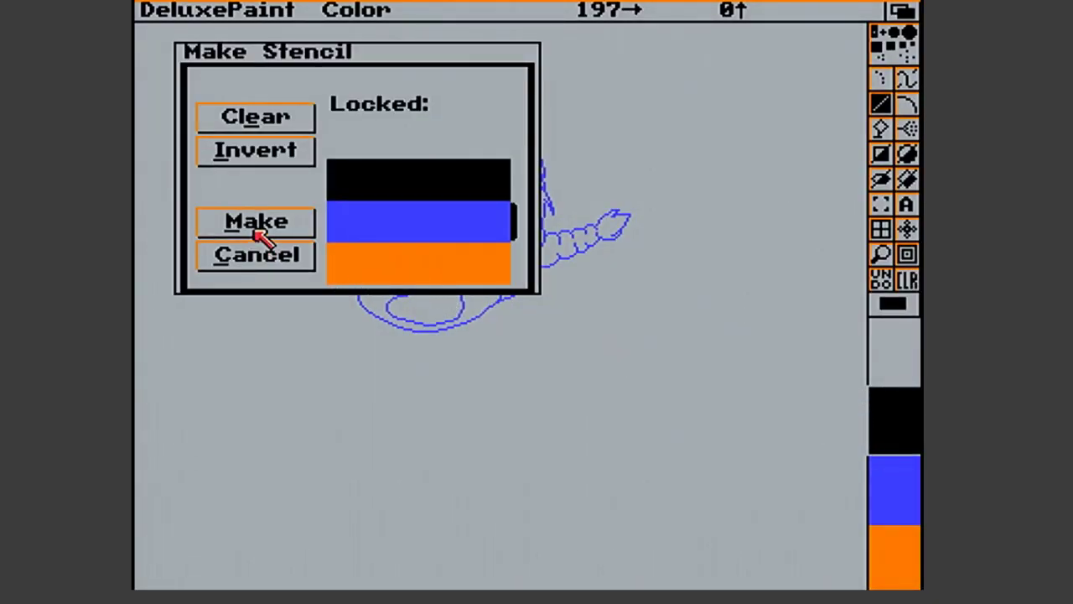
click(279, 158)
click(282, 230)
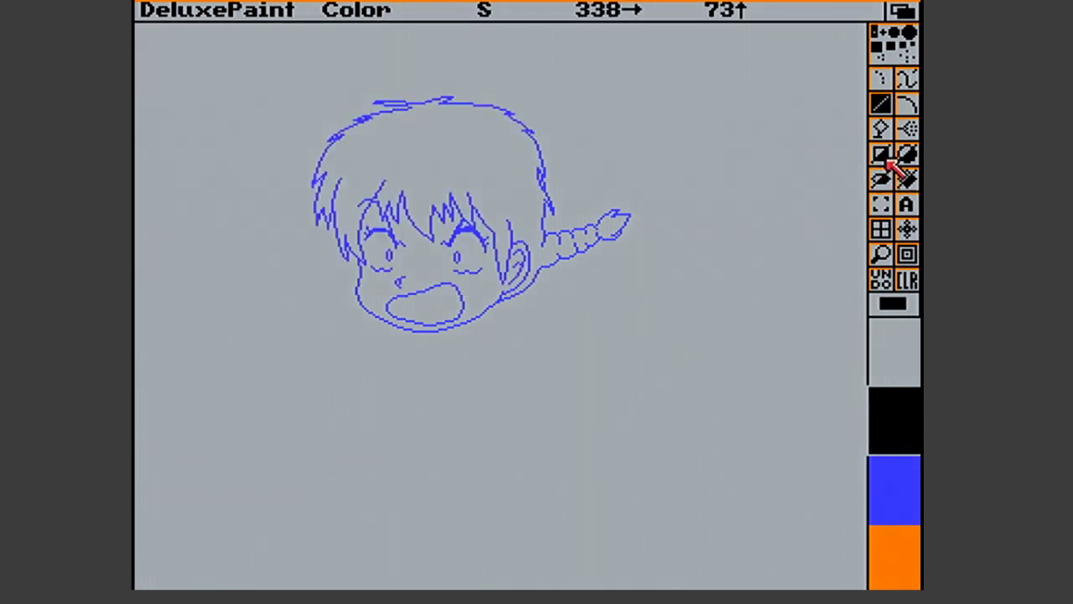
Draw a filled black rectangle over the entire head to recolour the blue line art black through the stencil
click(880, 155)
drag(268, 91, 680, 371)
key(u)
key(#)
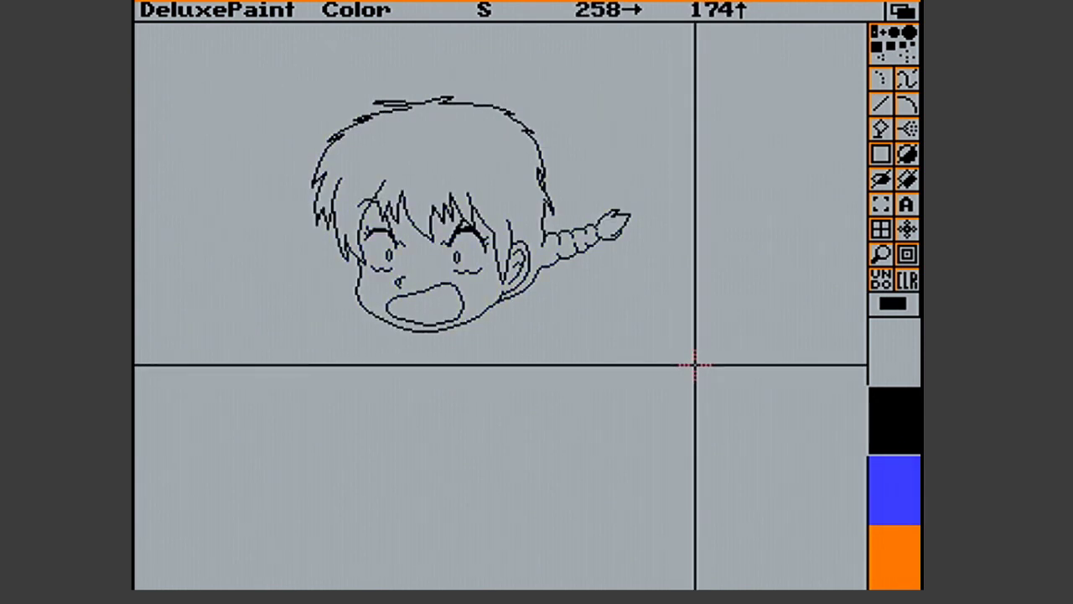
Turn the stencil off
right_click(693, 12)
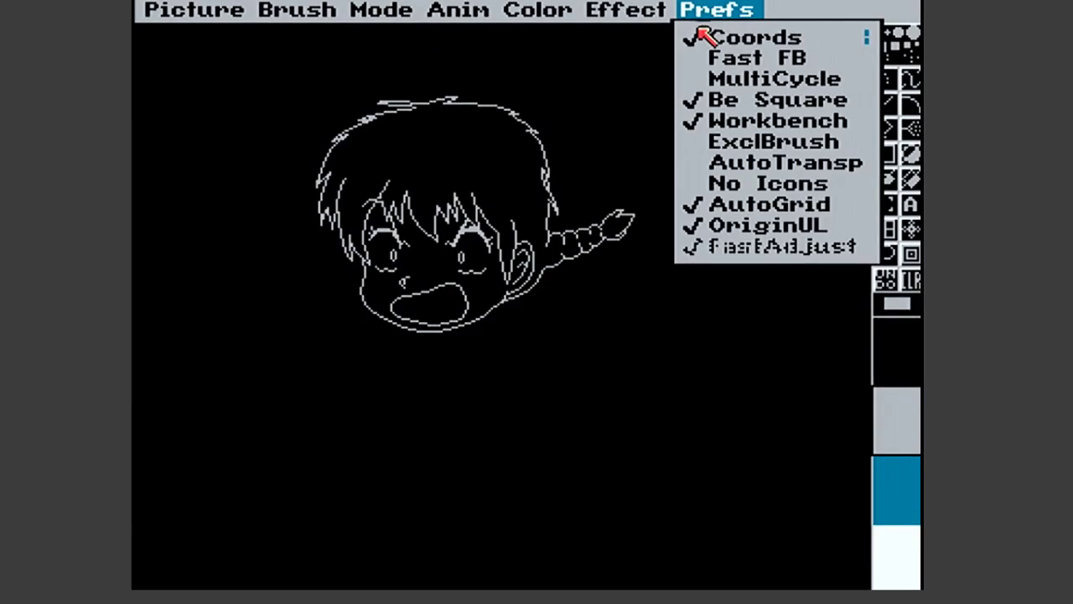
mouse_move(684, 37)
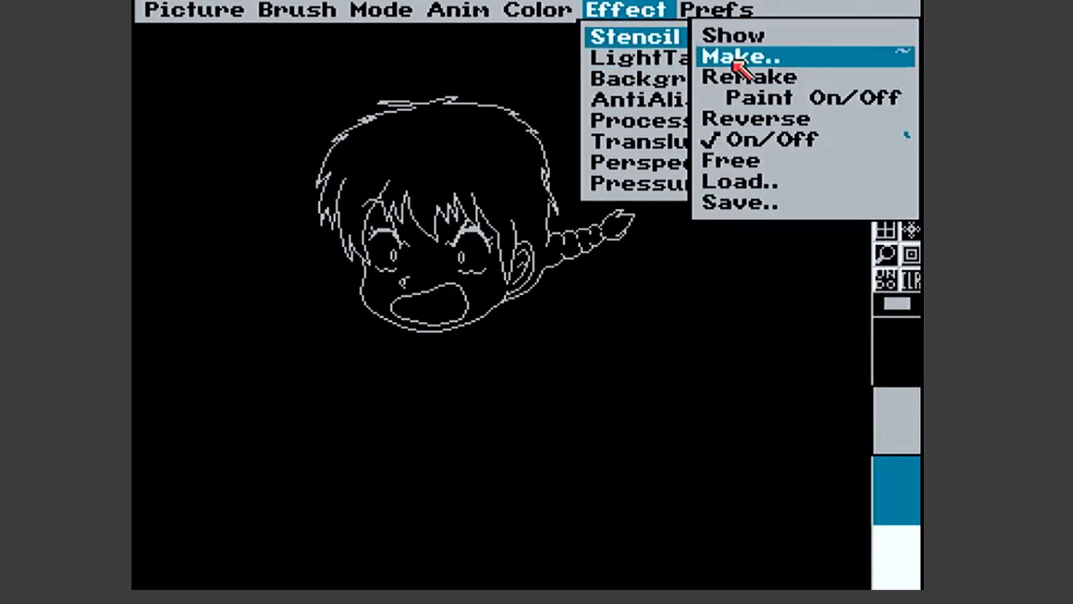
right_click(732, 138)
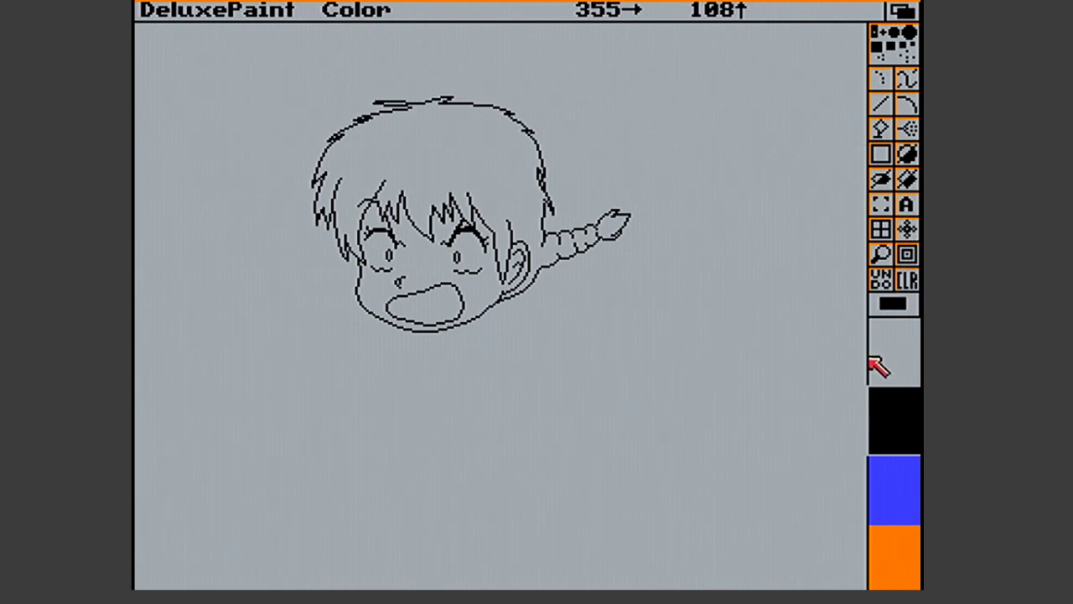
Fix the black line art as the background and switch to the straight line tool
right_click(746, 10)
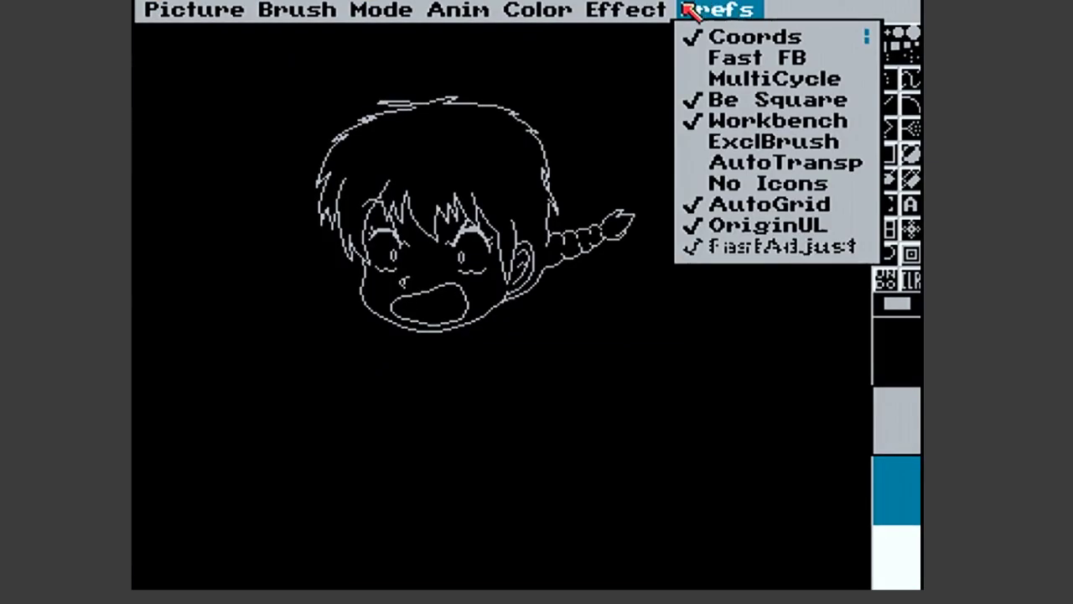
mouse_move(597, 84)
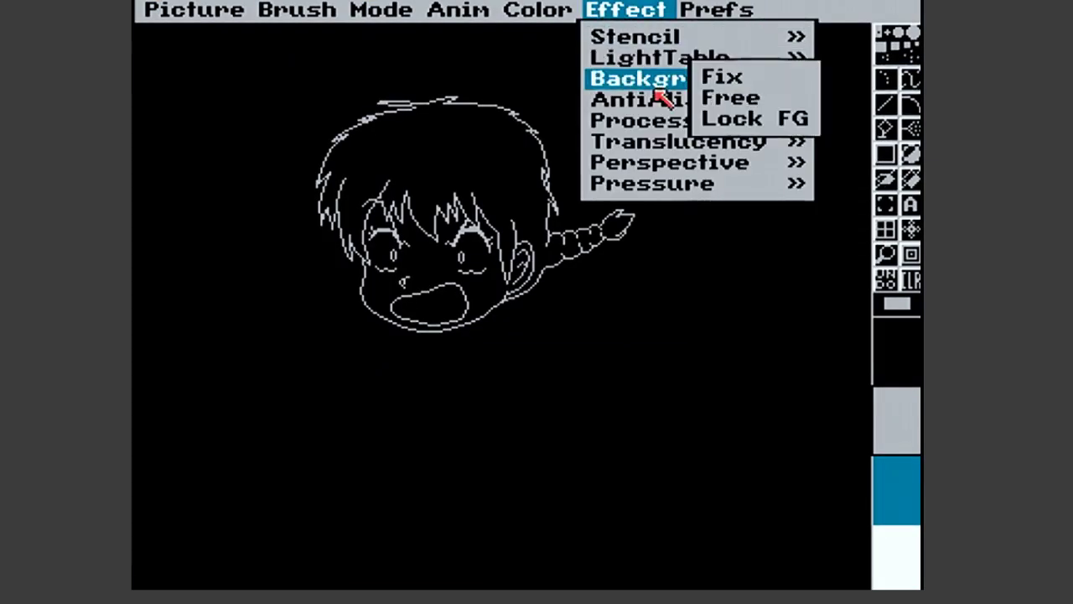
right_click(736, 84)
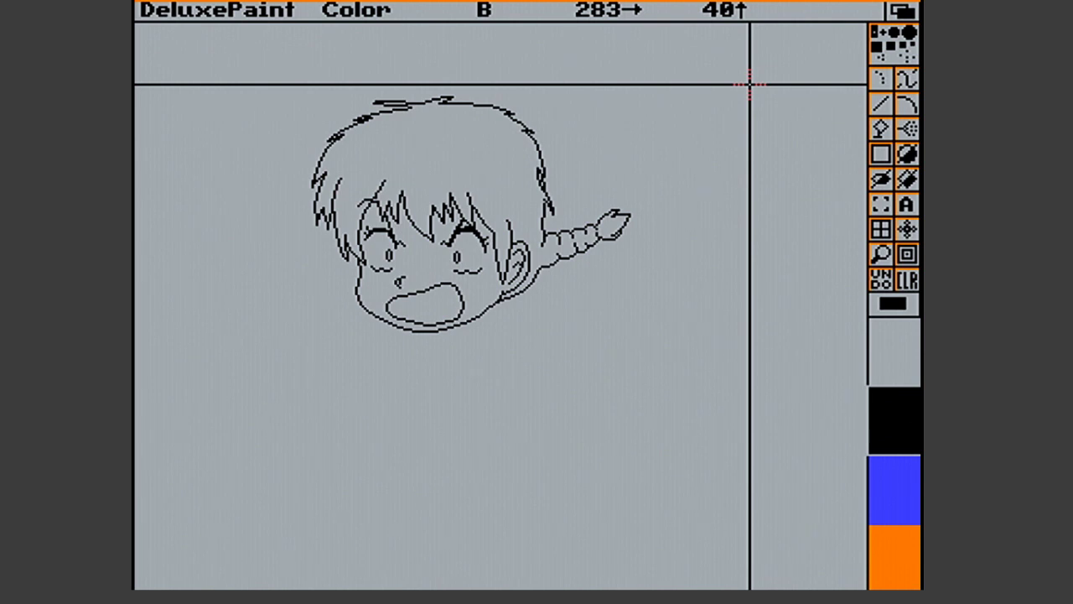
click(882, 104)
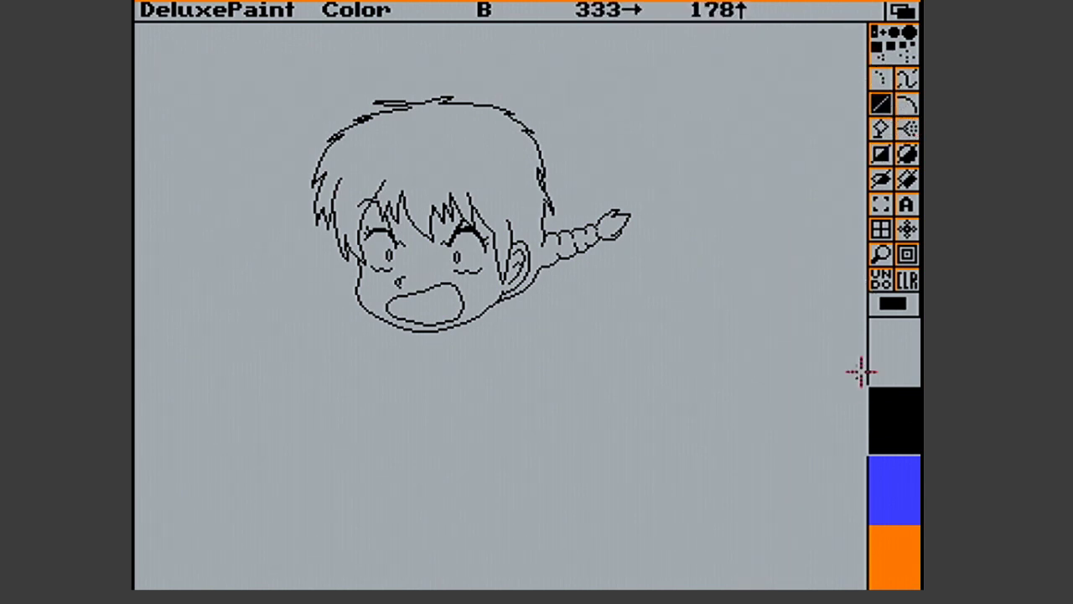
Set the drawing colour to blue
click(908, 492)
drag(293, 202, 590, 291)
mouse_move(558, 153)
mouse_down()
mouse_move(328, 263)
mouse_move(606, 263)
mouse_up()
click(908, 280)
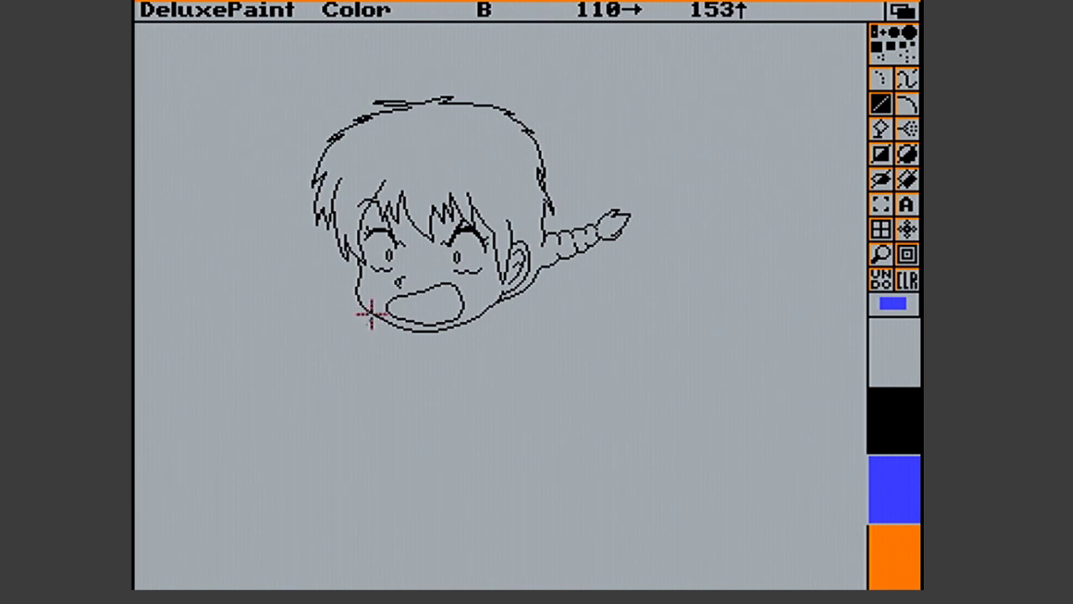
Draw the blue shoulder line straight across the lower face and continue it past the ear with a short downward bend
mouse_move(343, 312)
mouse_down()
mouse_move(558, 294)
mouse_move(506, 300)
mouse_move(533, 294)
mouse_move(516, 295)
mouse_up()
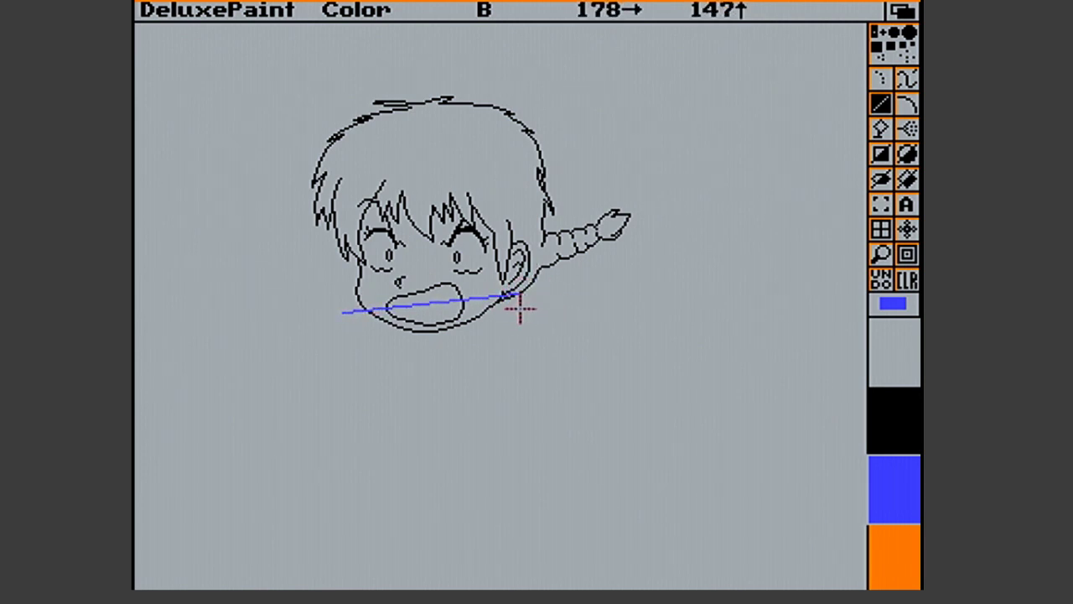
drag(521, 297, 526, 293)
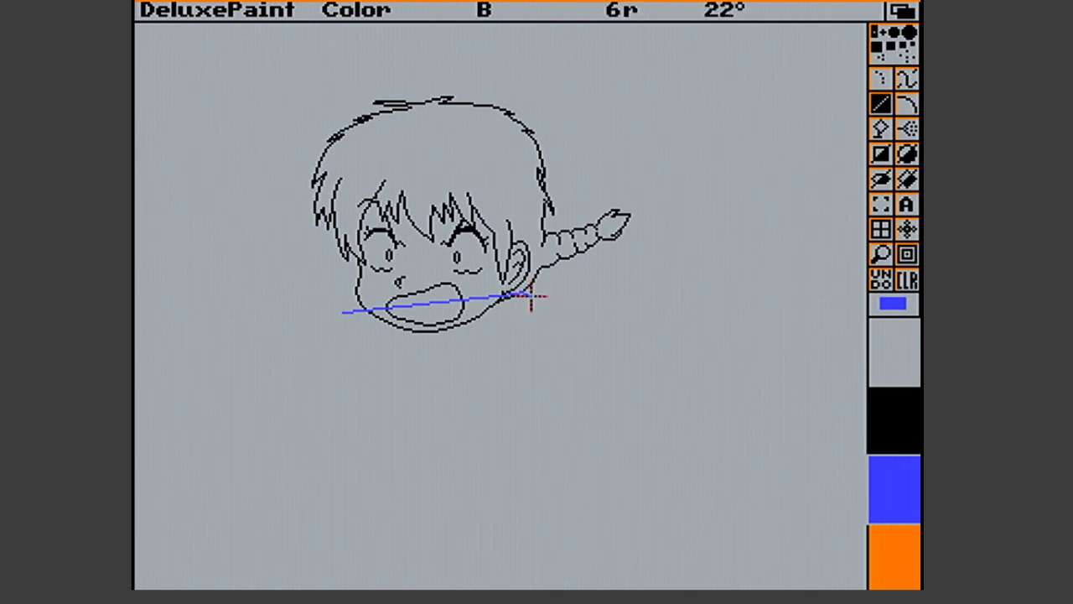
drag(530, 297, 553, 304)
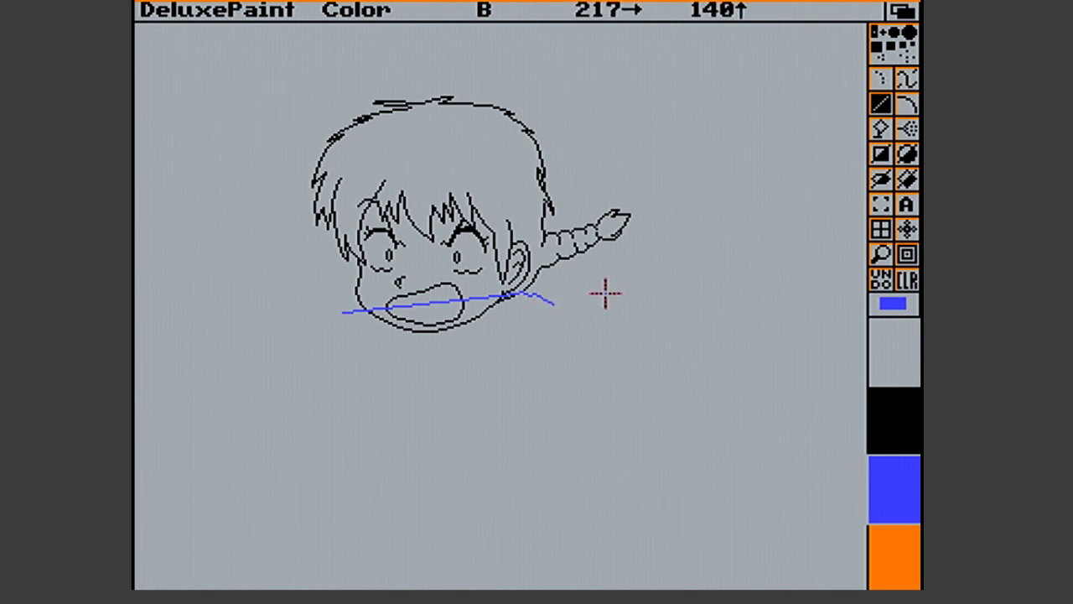
Extend the shoulder beneath the braid with a curve bending down into the upper arm and add a small fold stroke
click(882, 252)
click(585, 285)
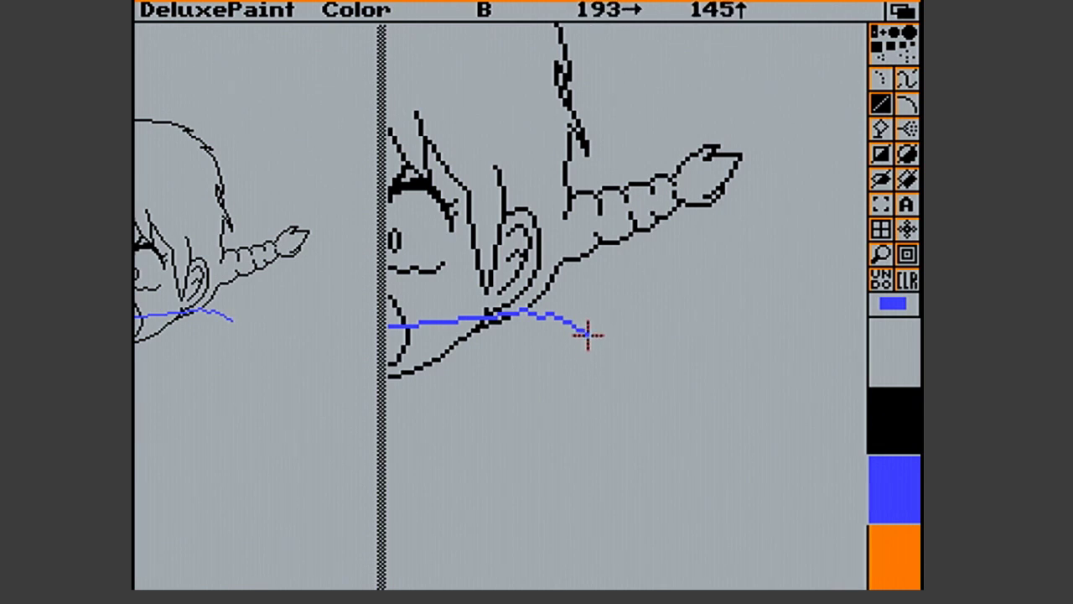
drag(581, 330, 665, 414)
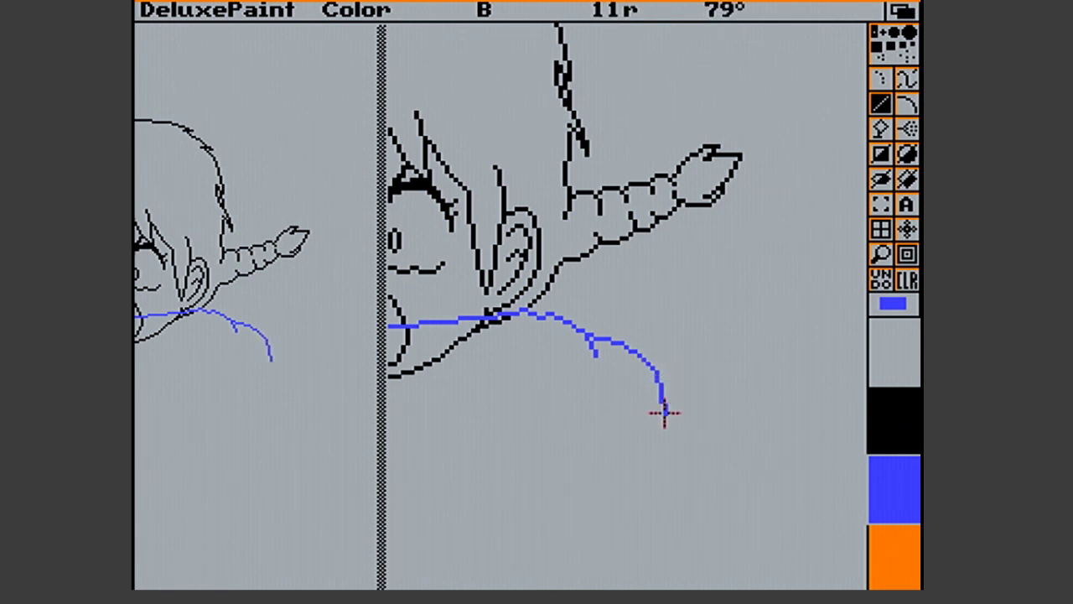
drag(667, 421, 667, 425)
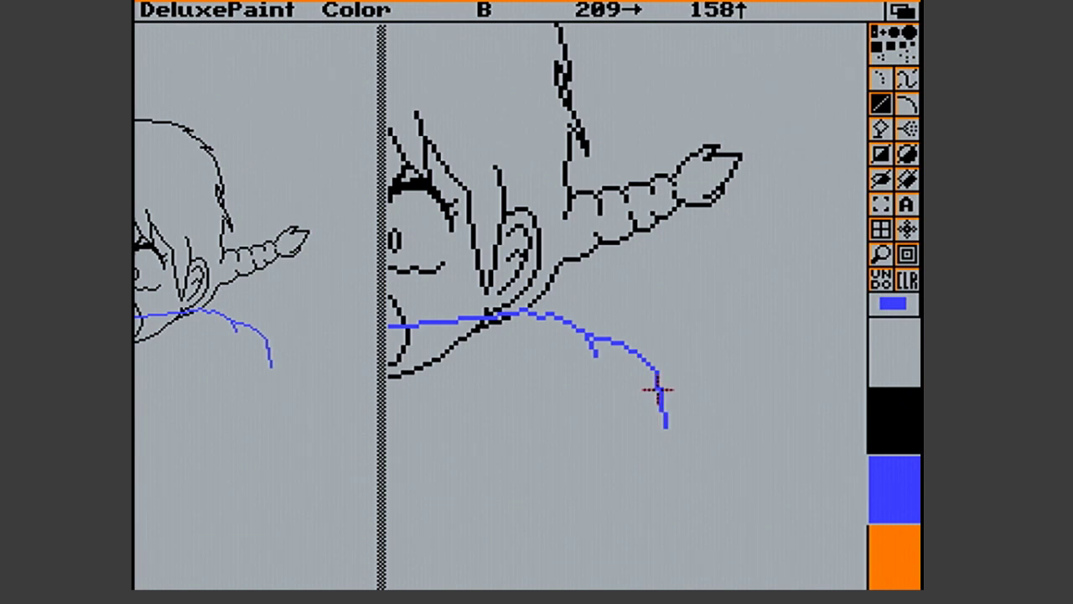
drag(662, 387, 661, 386)
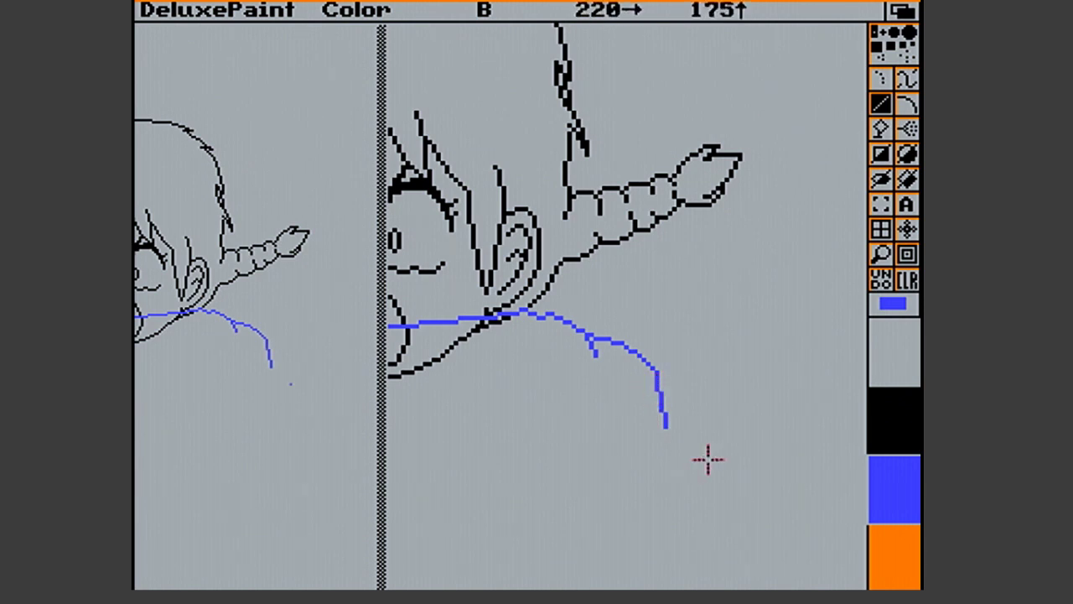
click(882, 255)
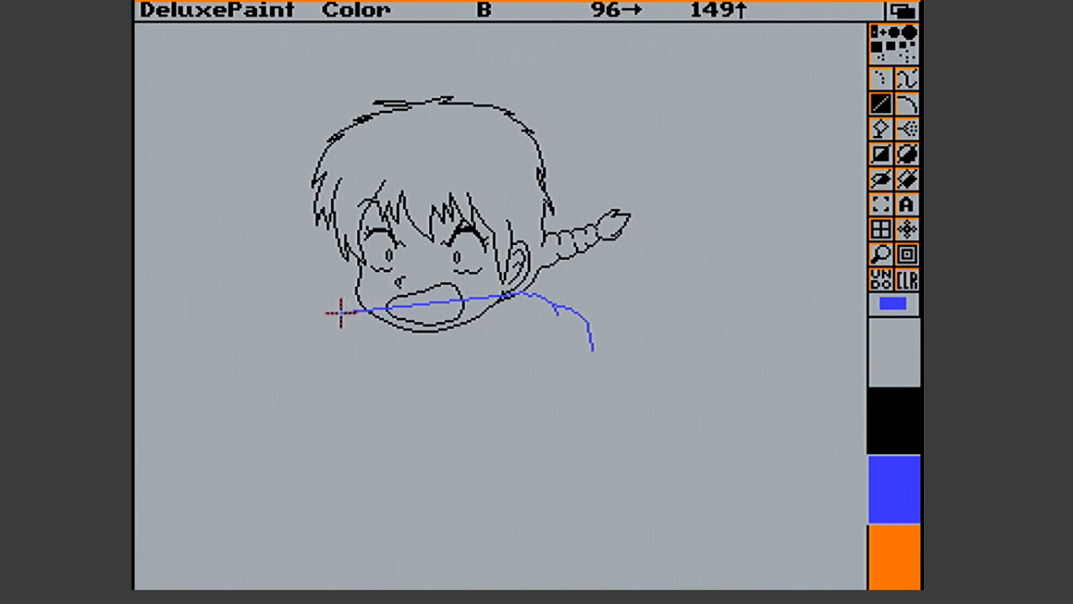
Extend the other end of the shoulder line outward from the chin and curve it down to start the opposite arm
drag(341, 312, 299, 335)
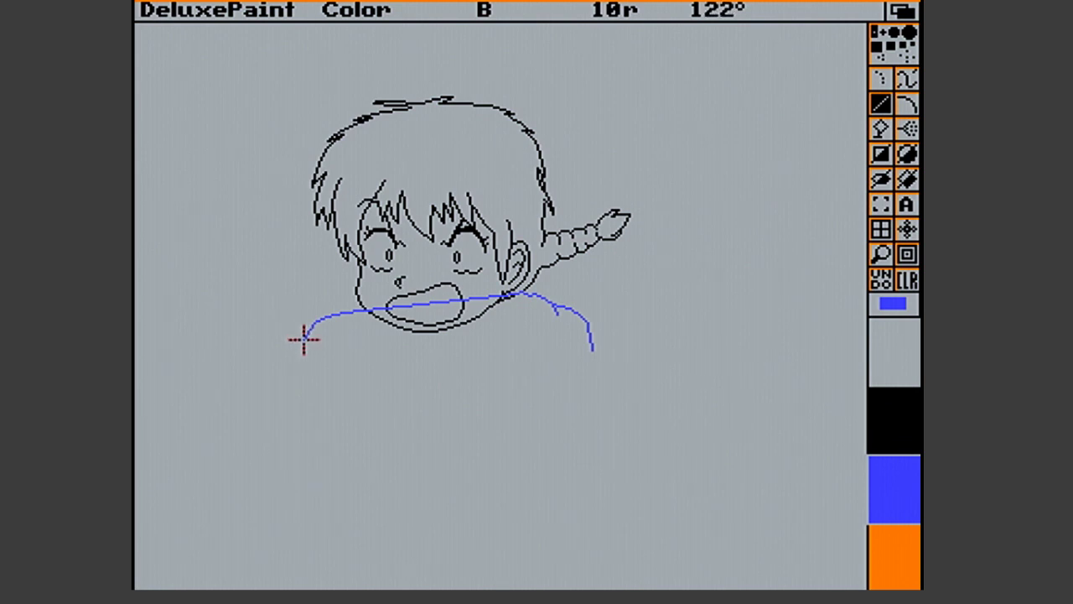
drag(304, 339, 304, 338)
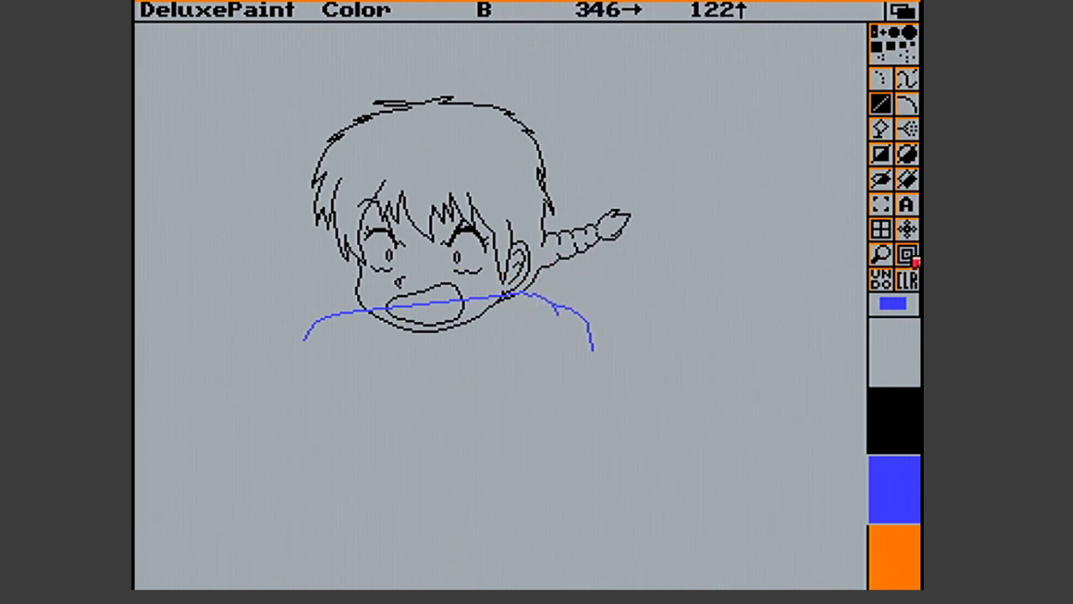
Rework the blue shoulder line where it meets the neck below the ear and add a second, longer fold stroke beside the first
click(880, 255)
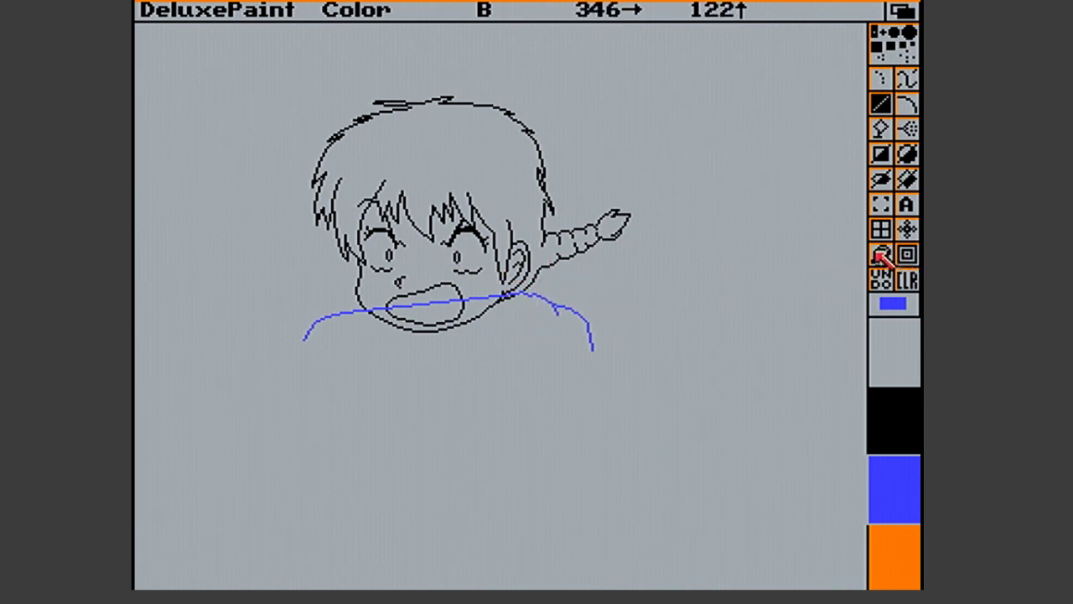
click(474, 278)
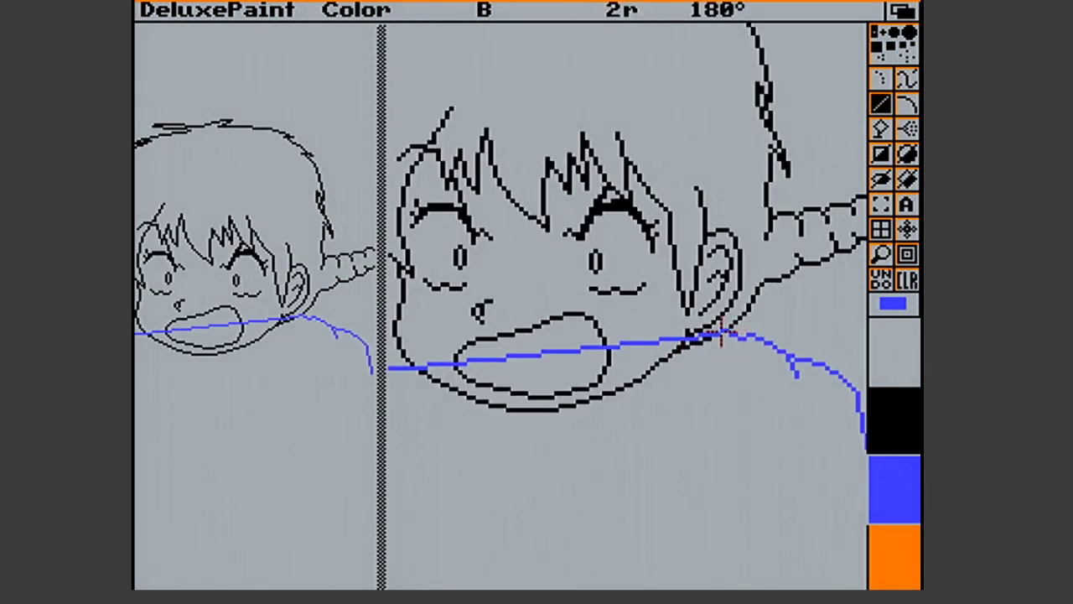
drag(735, 340, 729, 351)
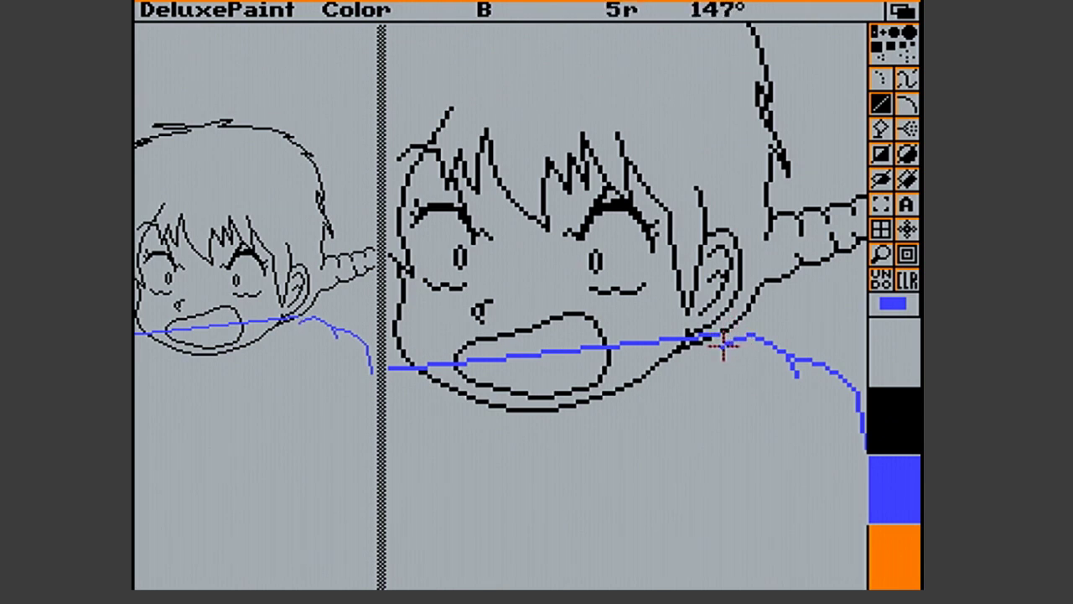
drag(725, 346, 700, 339)
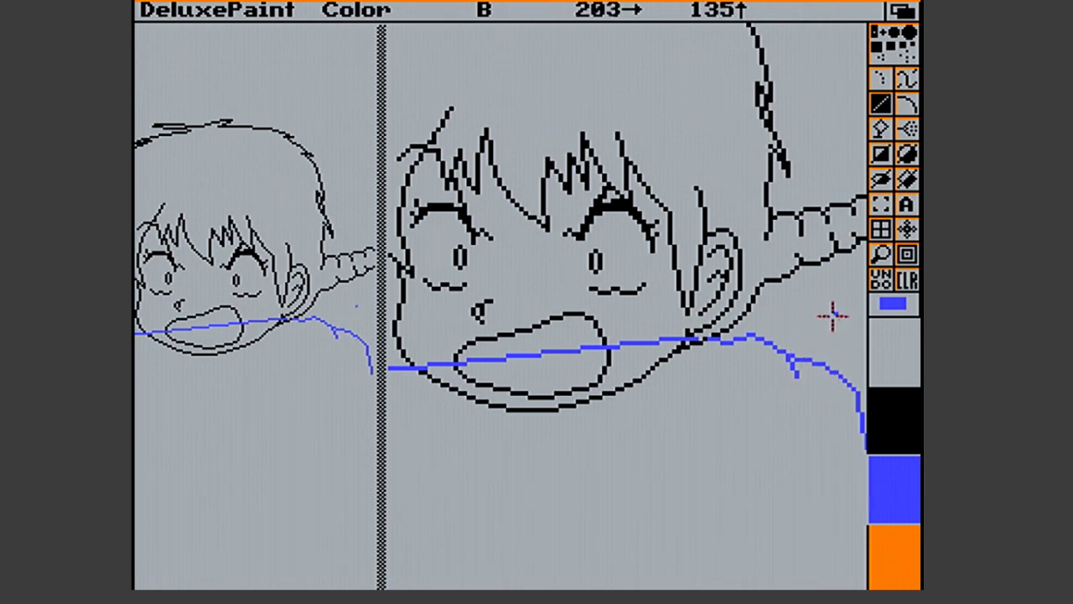
drag(784, 369, 789, 397)
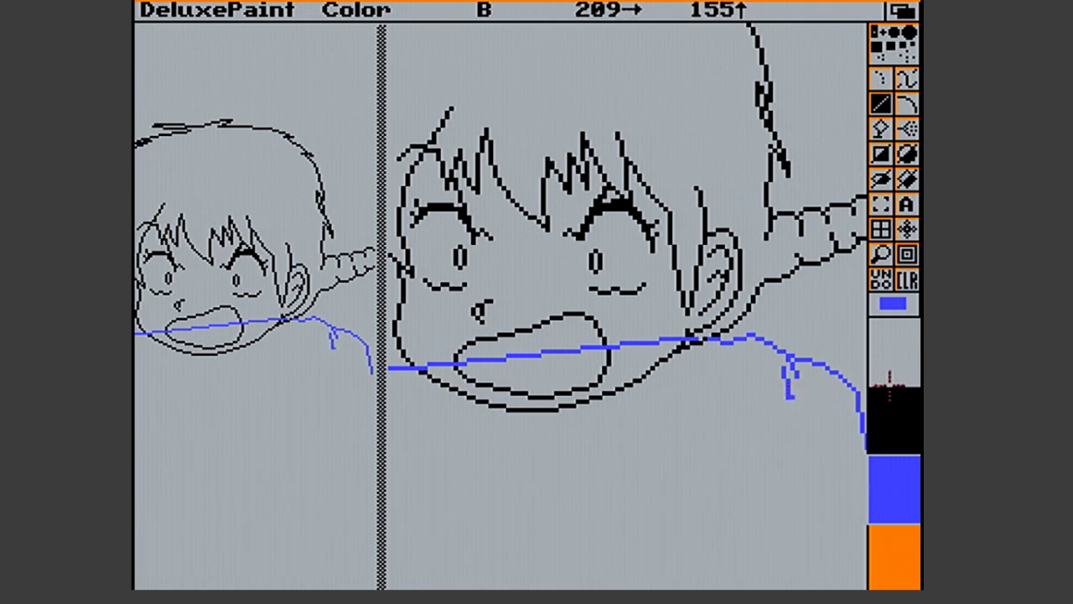
click(881, 254)
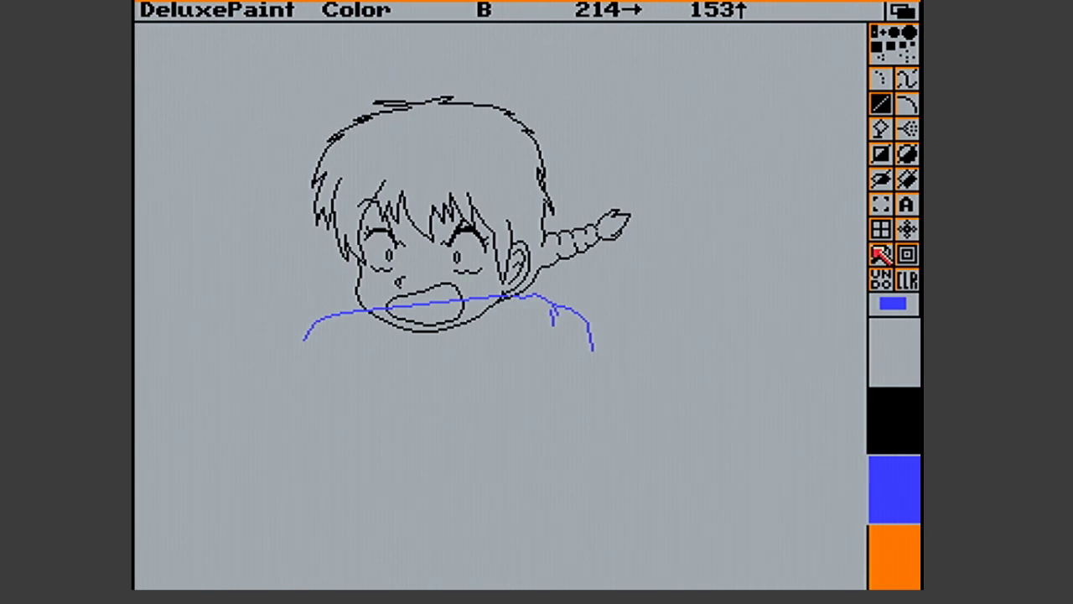
Erase the part of the blue shoulder line crossing the mouth and face with filled background-colour rectangles
click(880, 154)
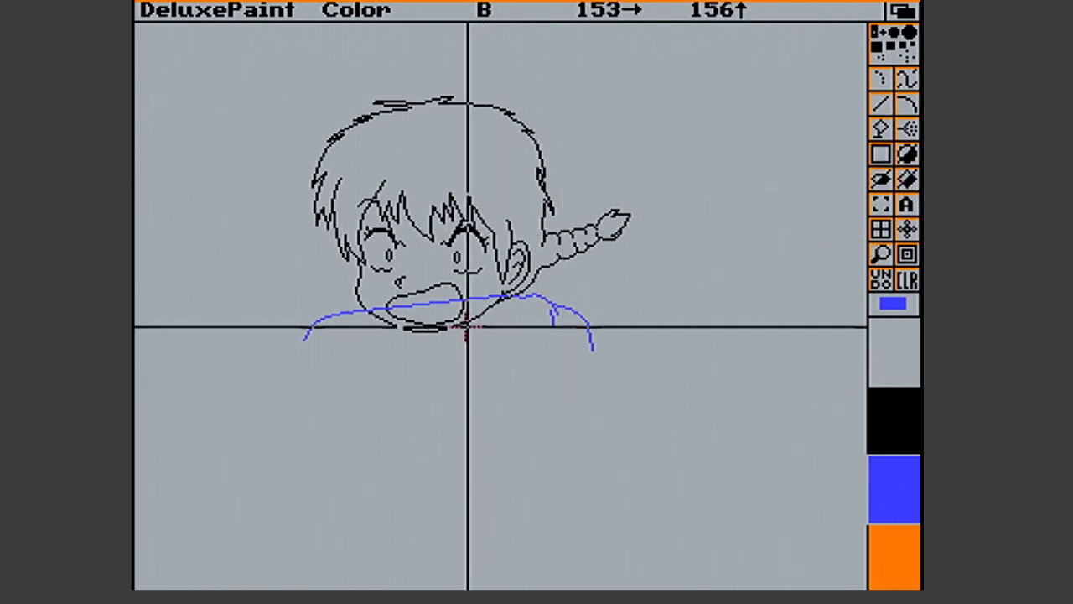
drag(426, 277, 476, 323)
mouse_move(480, 297)
mouse_down()
mouse_move(479, 282)
mouse_move(508, 300)
mouse_move(421, 314)
mouse_up()
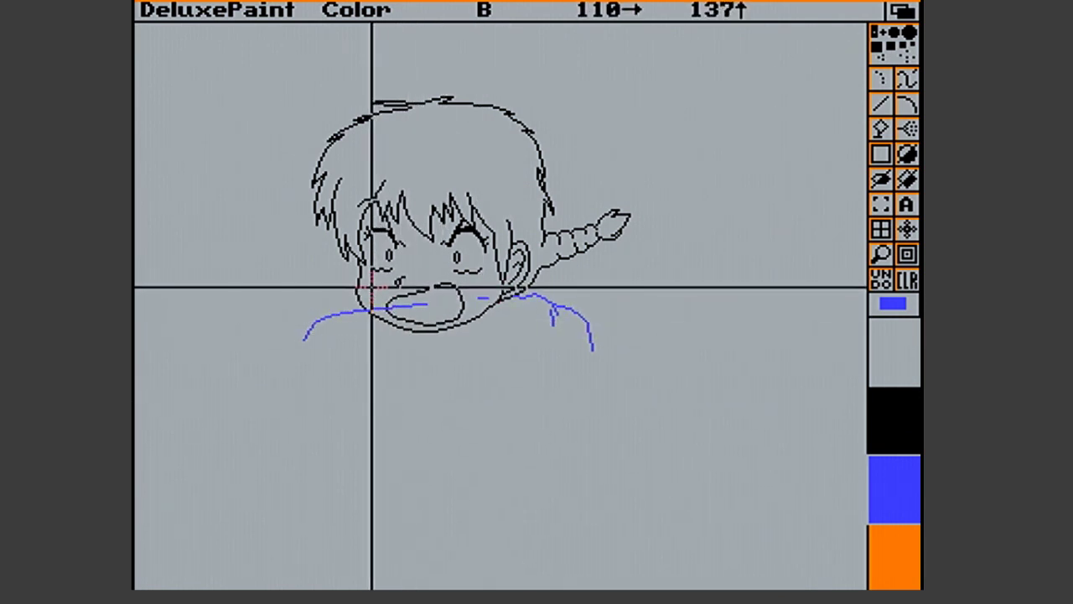
key(u)
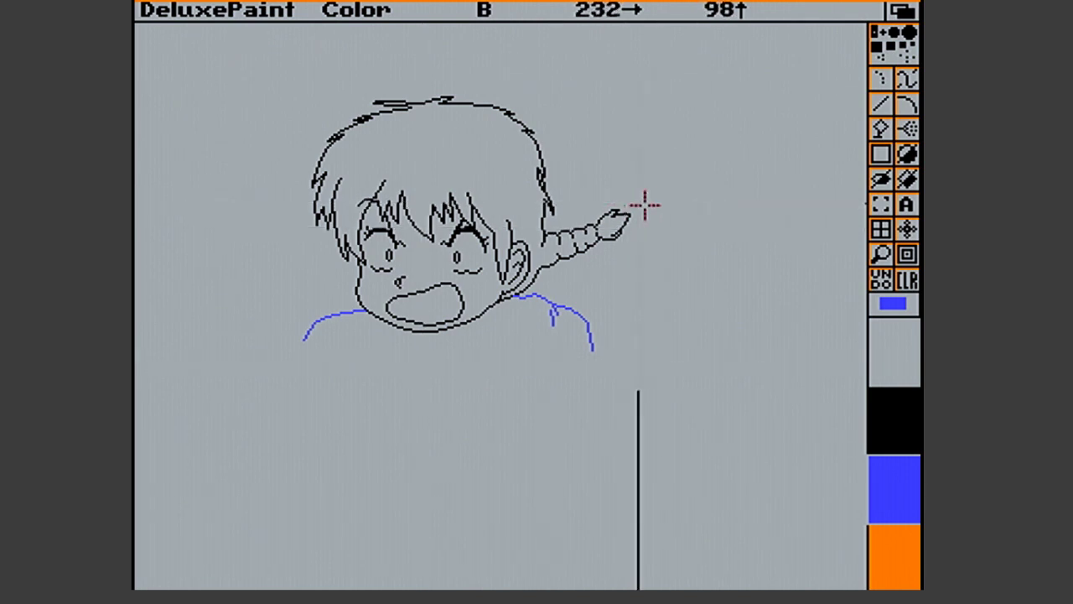
Redraw the outer end of the shoulder opposite the braid as a gentler slope ending in a small pointed sleeve fold
click(880, 104)
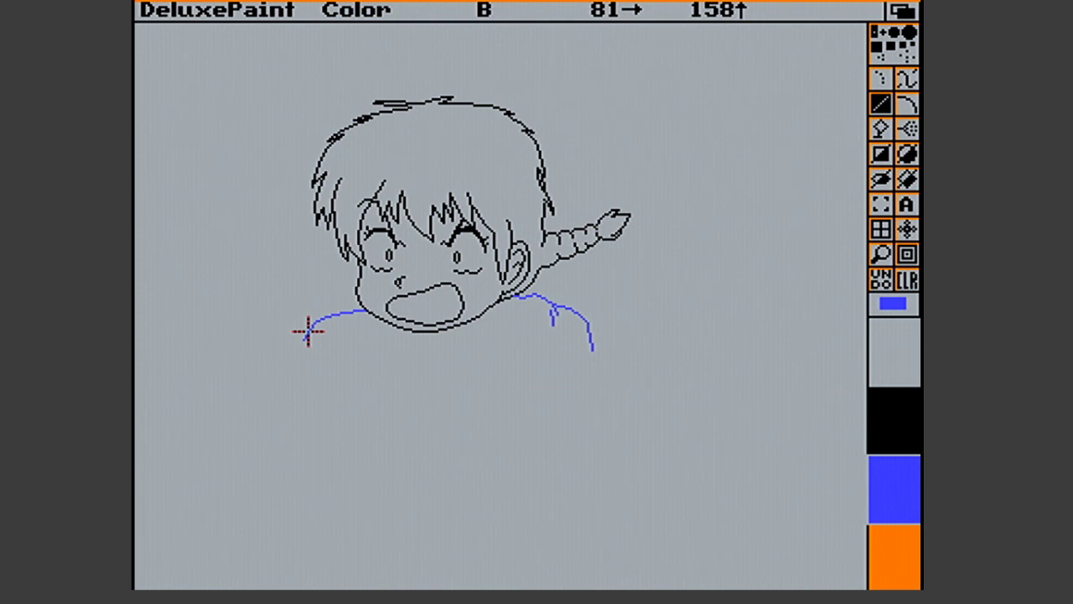
mouse_move(308, 330)
mouse_down()
mouse_move(297, 347)
mouse_move(307, 327)
mouse_up()
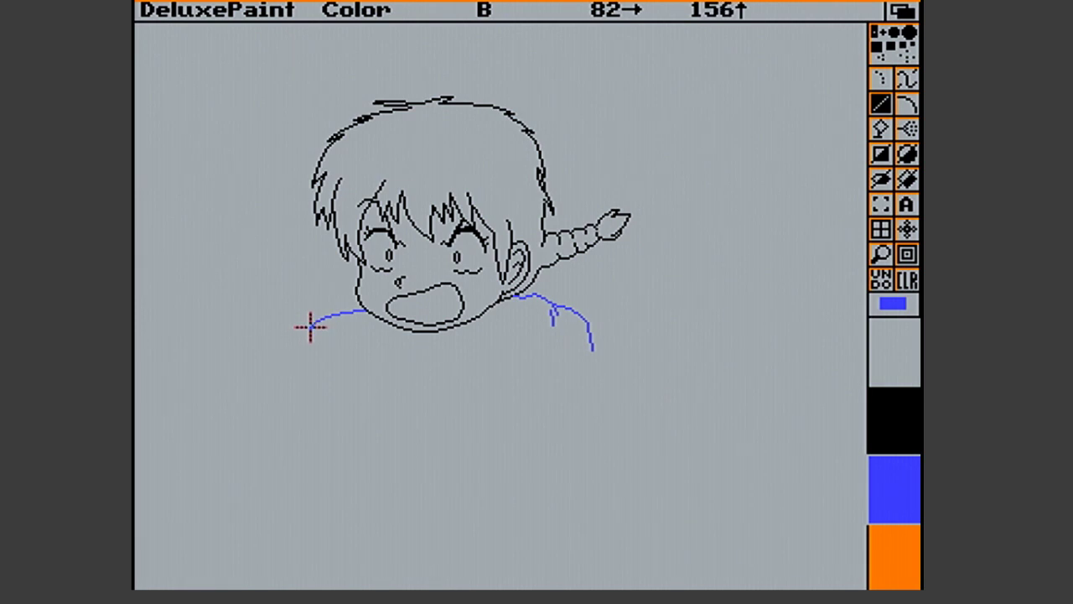
drag(311, 329, 298, 353)
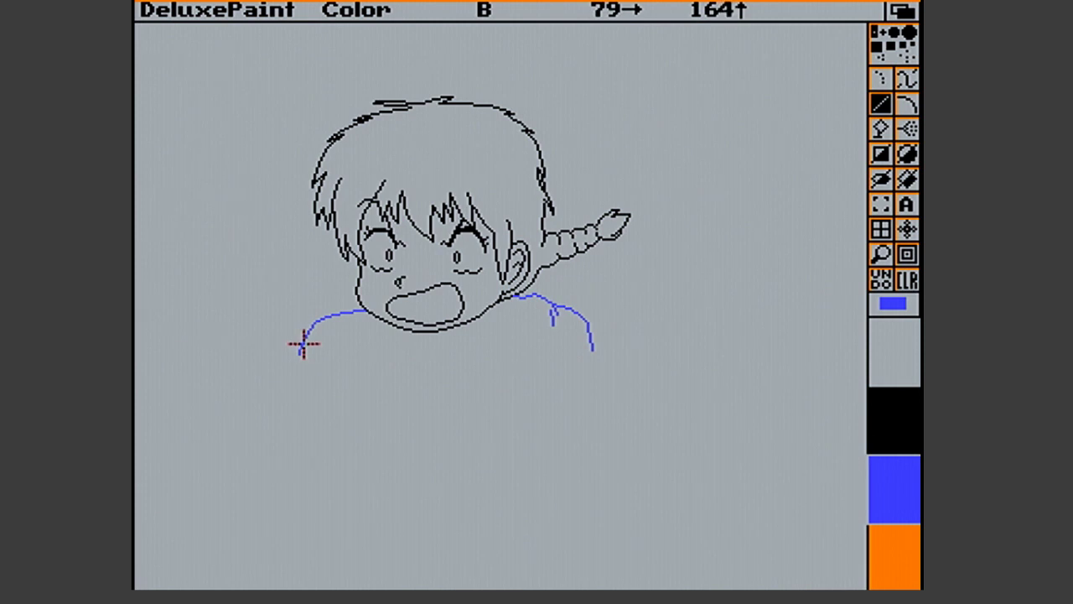
mouse_move(311, 327)
mouse_down()
mouse_move(297, 356)
mouse_move(302, 326)
mouse_move(295, 346)
mouse_up()
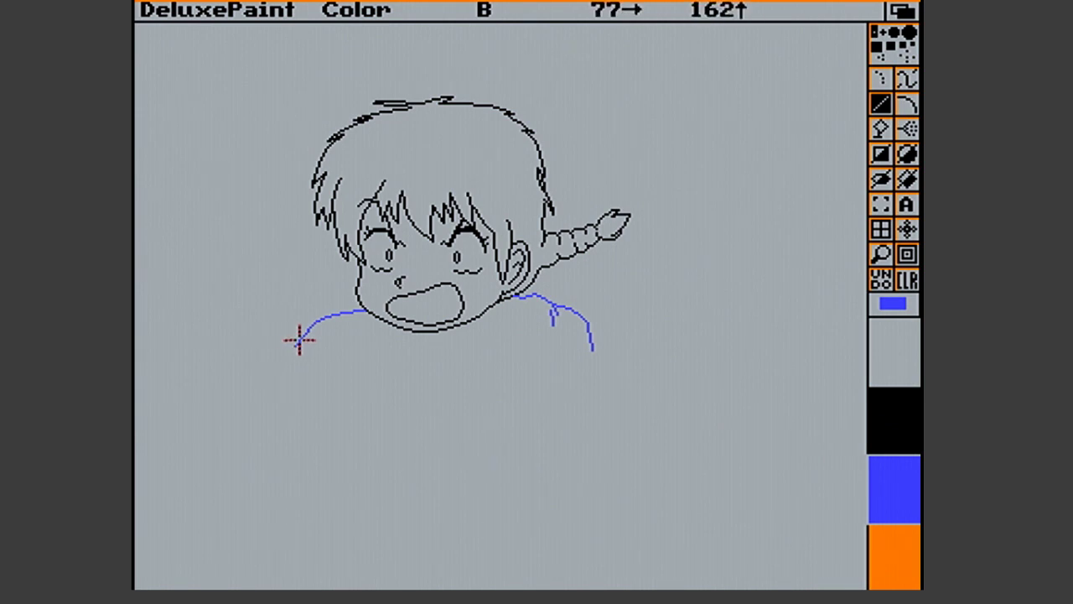
mouse_move(300, 339)
mouse_down()
mouse_move(273, 351)
mouse_move(291, 349)
mouse_up()
click(559, 346)
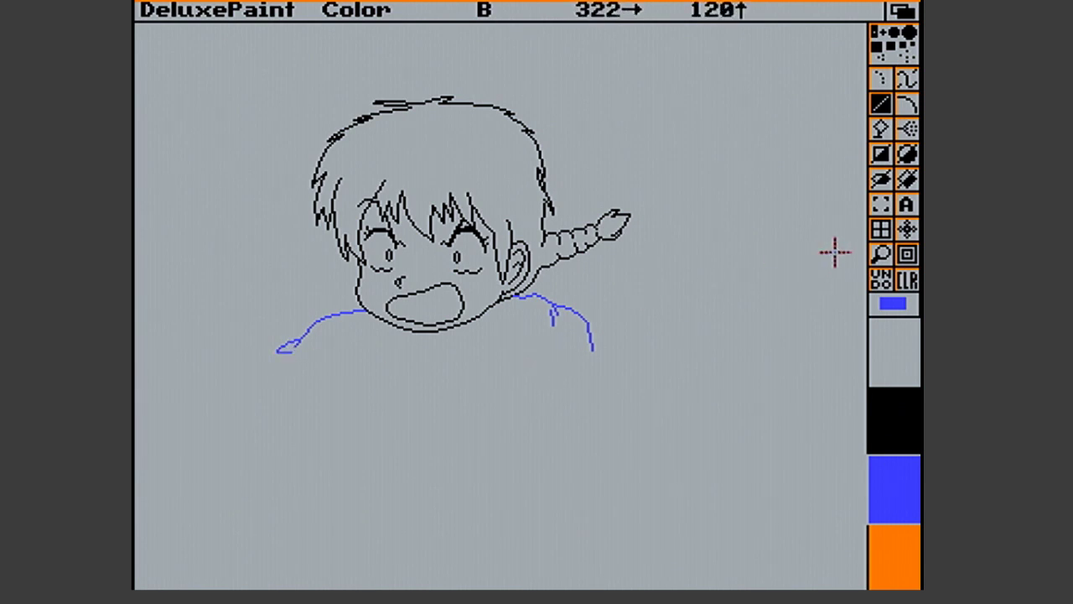
Erase the upper stroke of the sleeve fold, then pick up its remaining tip as a brush and stamp it closer to the arm
click(880, 254)
click(271, 298)
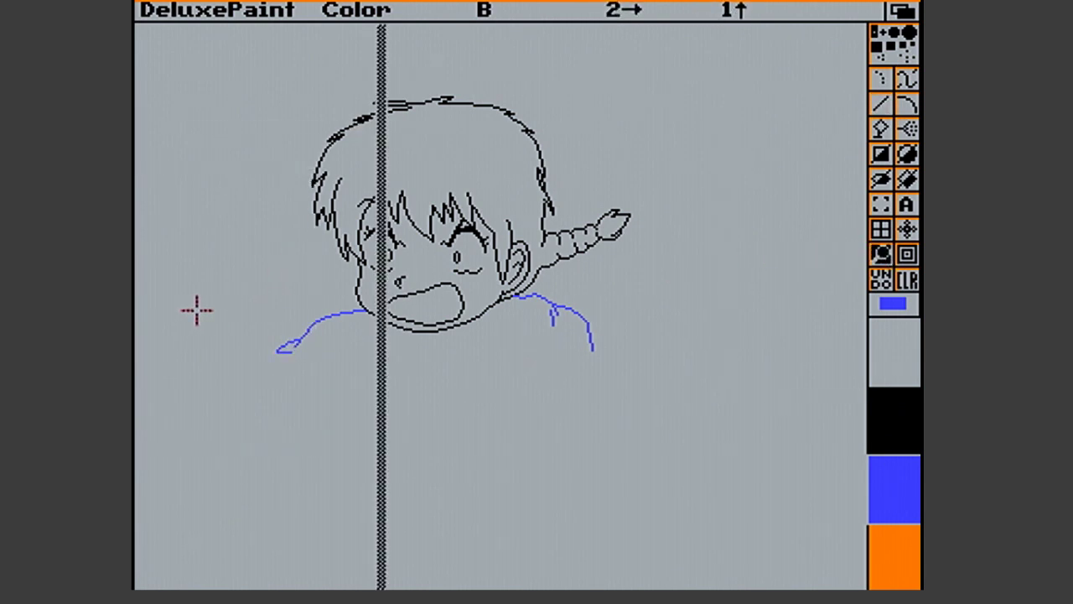
mouse_move(710, 369)
mouse_down()
mouse_move(698, 366)
mouse_move(721, 365)
mouse_move(690, 377)
mouse_up()
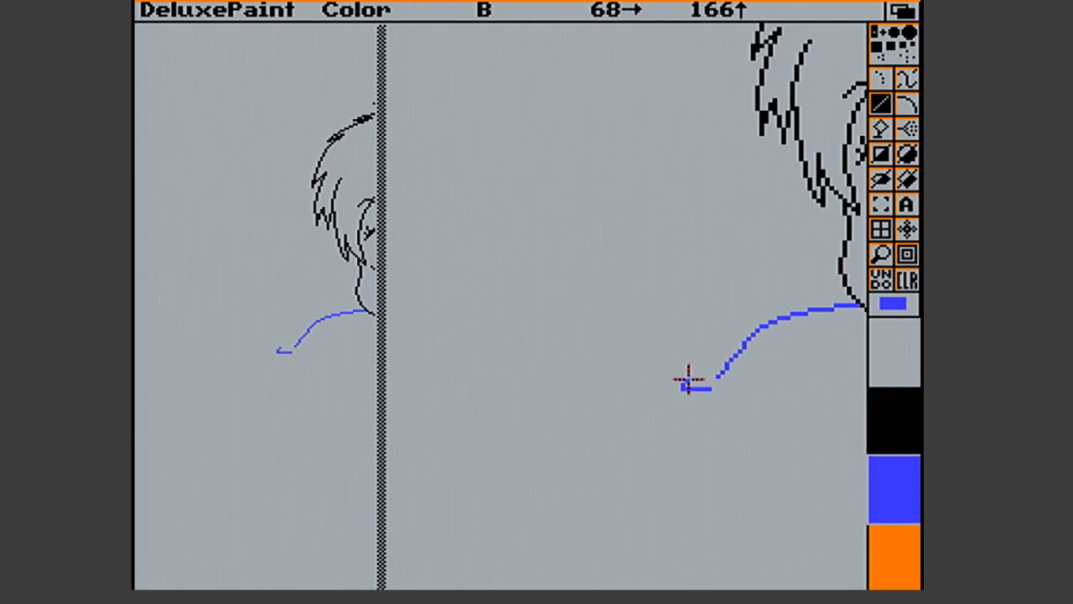
click(881, 204)
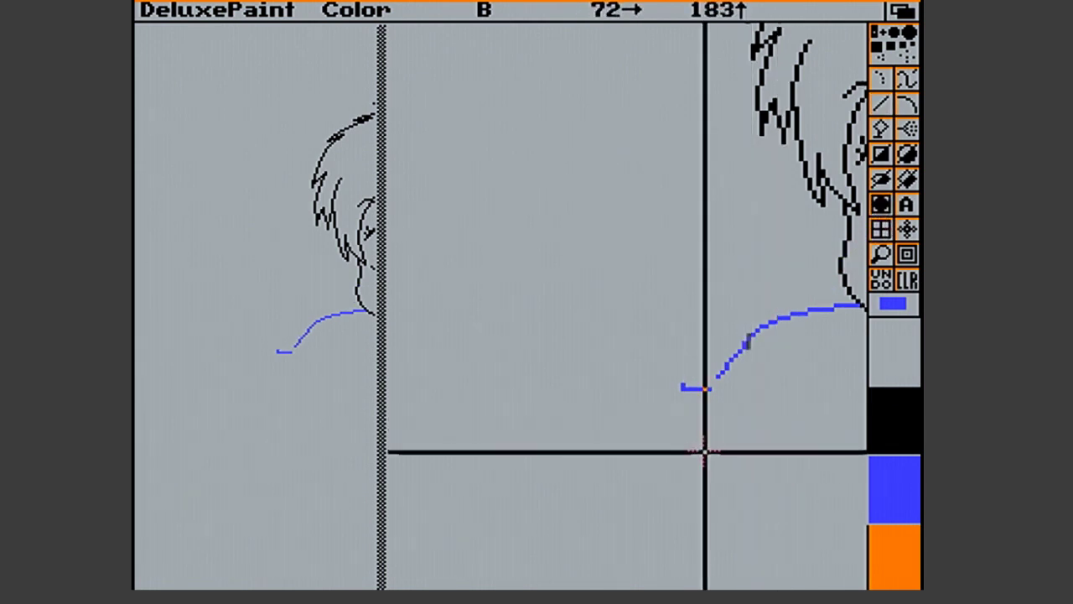
drag(682, 387, 718, 392)
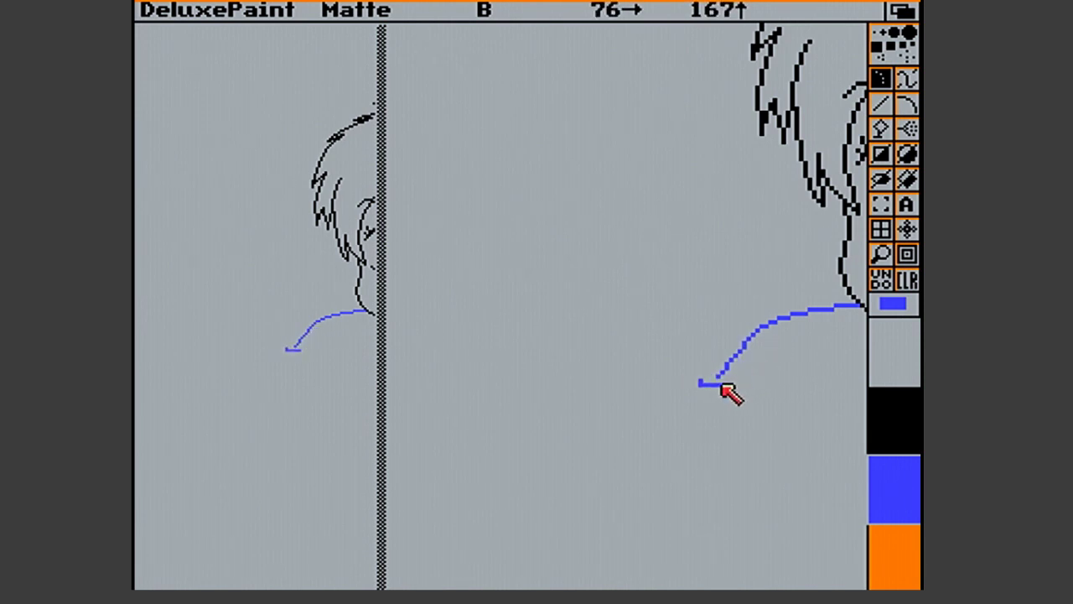
key(v)
key(F2)
Reconnect the relocated sleeve tip to the shoulder line and redraw its lower edge as a short stroke sloping down
drag(699, 379, 727, 358)
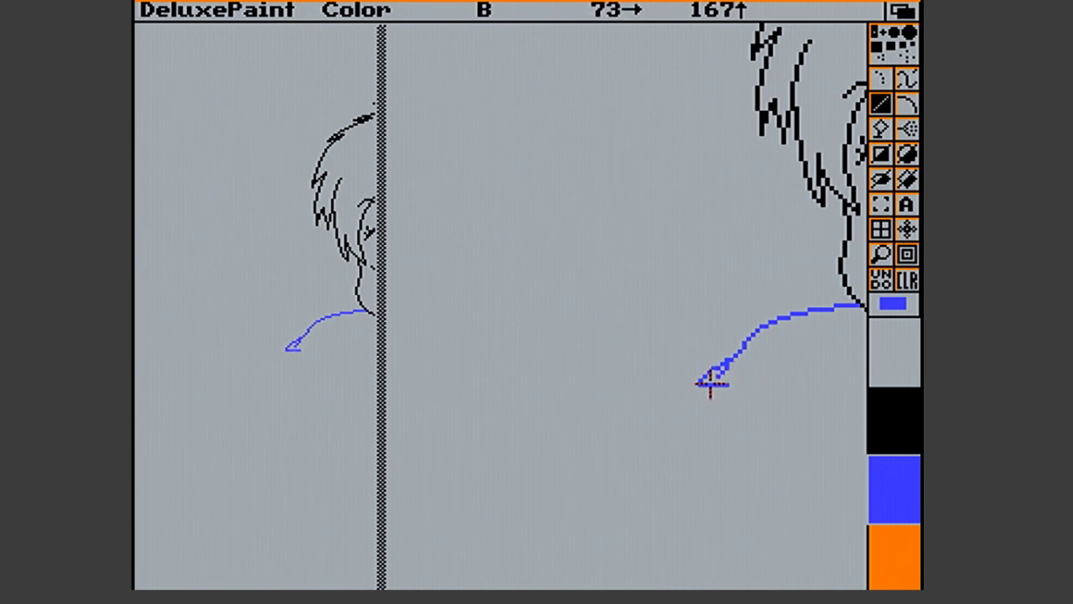
drag(709, 384, 735, 395)
click(890, 253)
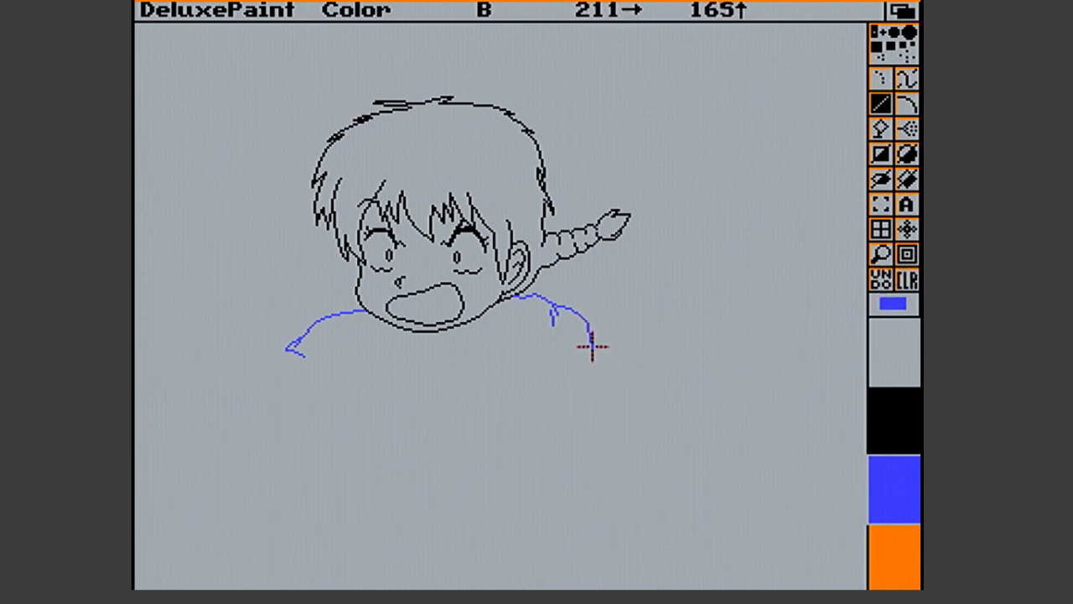
Replace the lower end of the arm line beneath the braid with a longer, rounder curve that hooks inward at its end
click(881, 254)
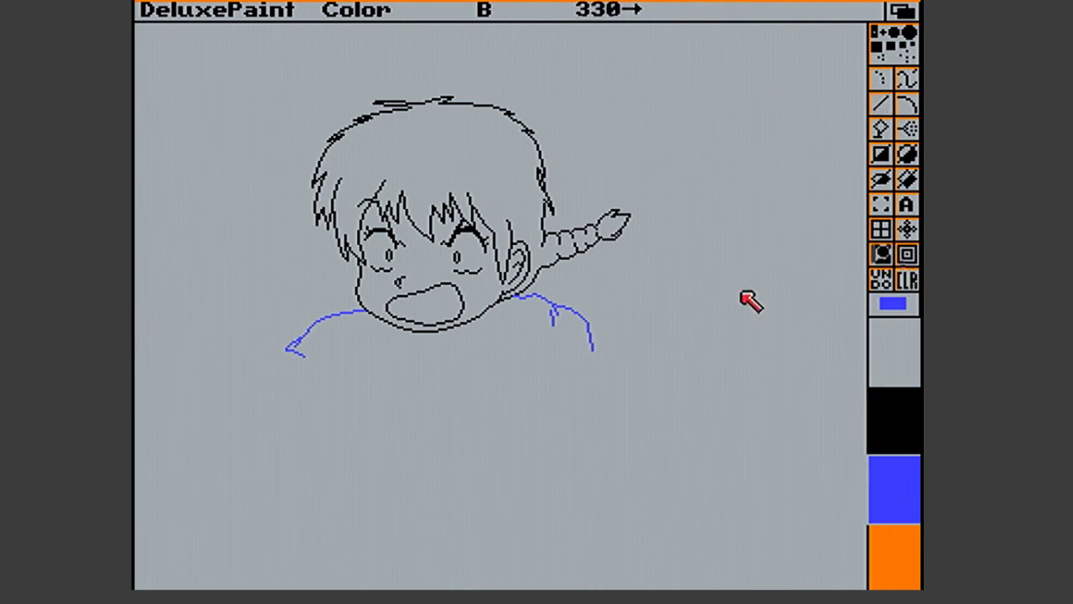
click(648, 327)
drag(509, 312, 522, 352)
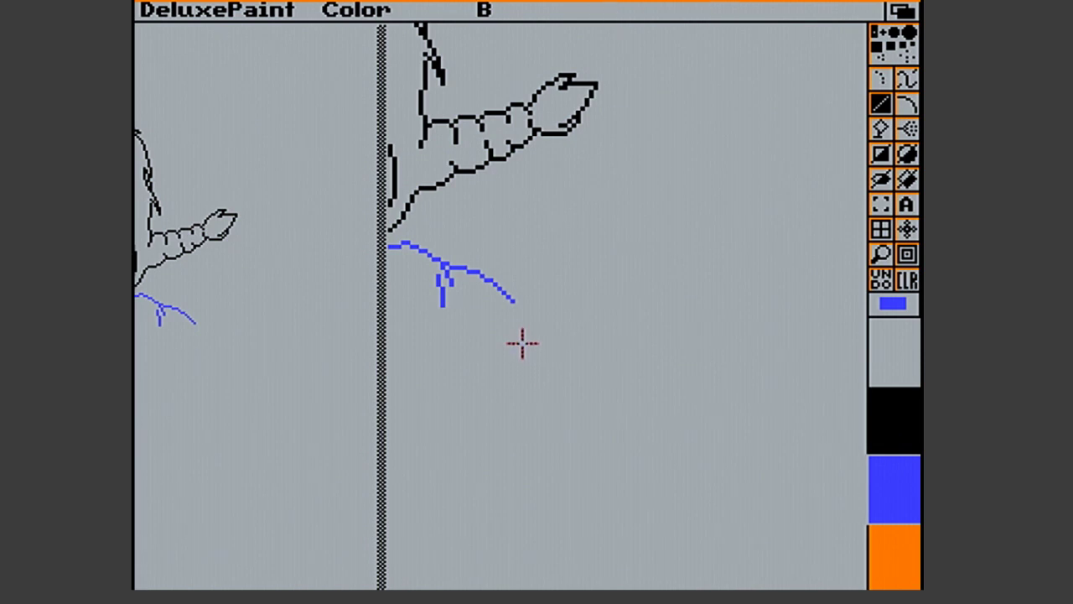
mouse_move(511, 299)
mouse_down()
mouse_move(529, 340)
mouse_move(527, 319)
mouse_move(548, 350)
mouse_move(530, 399)
mouse_up()
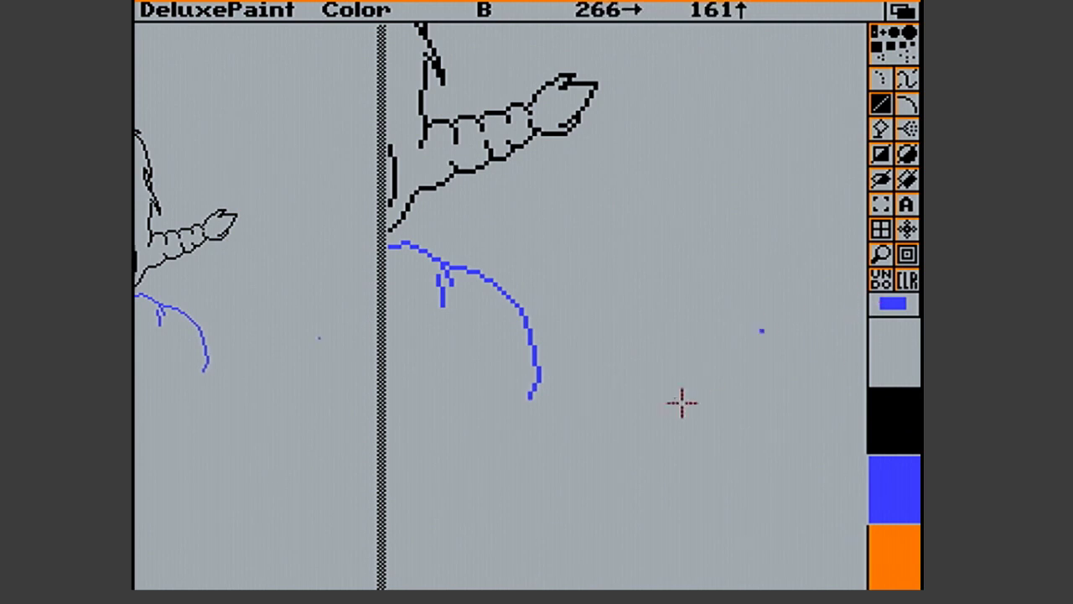
click(880, 255)
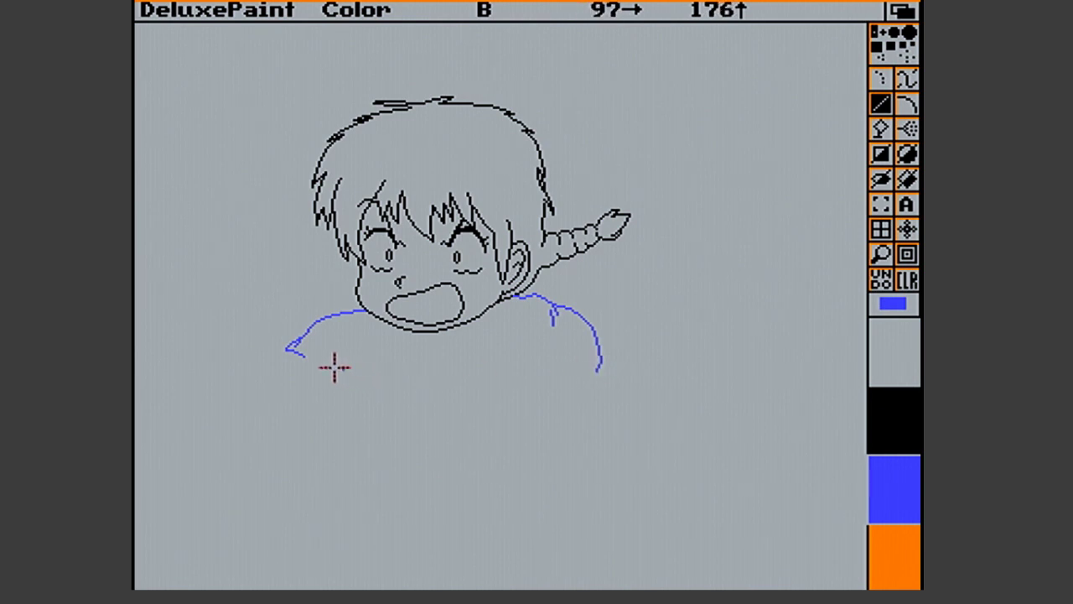
Draw the lower edge of the sleeve opposite the braid, sloping down to a small hem corner with a forked armpit crease
drag(302, 356, 346, 393)
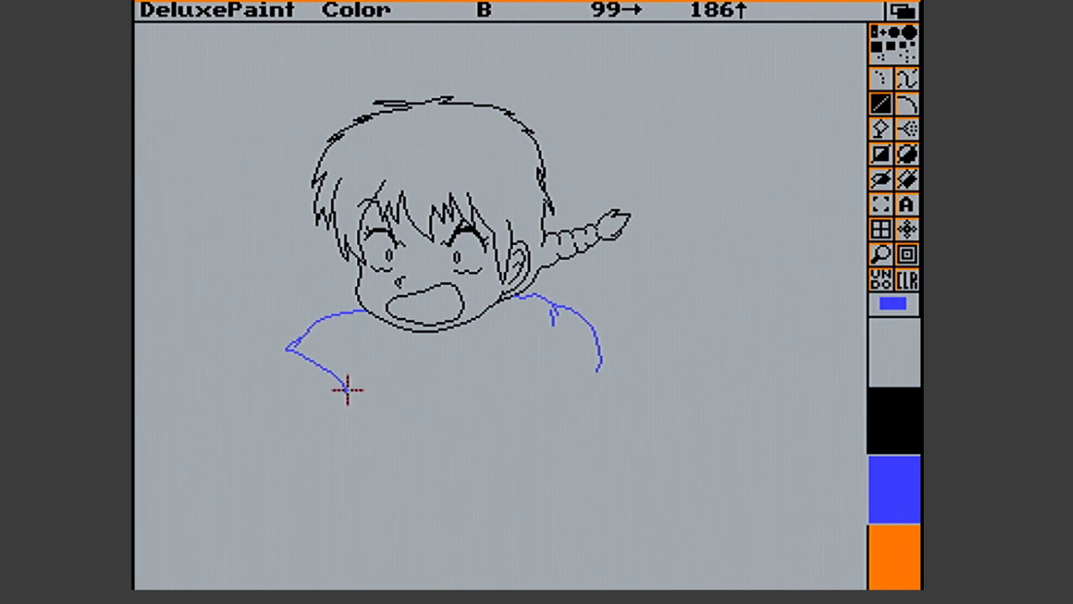
drag(345, 392, 356, 386)
drag(358, 385, 363, 360)
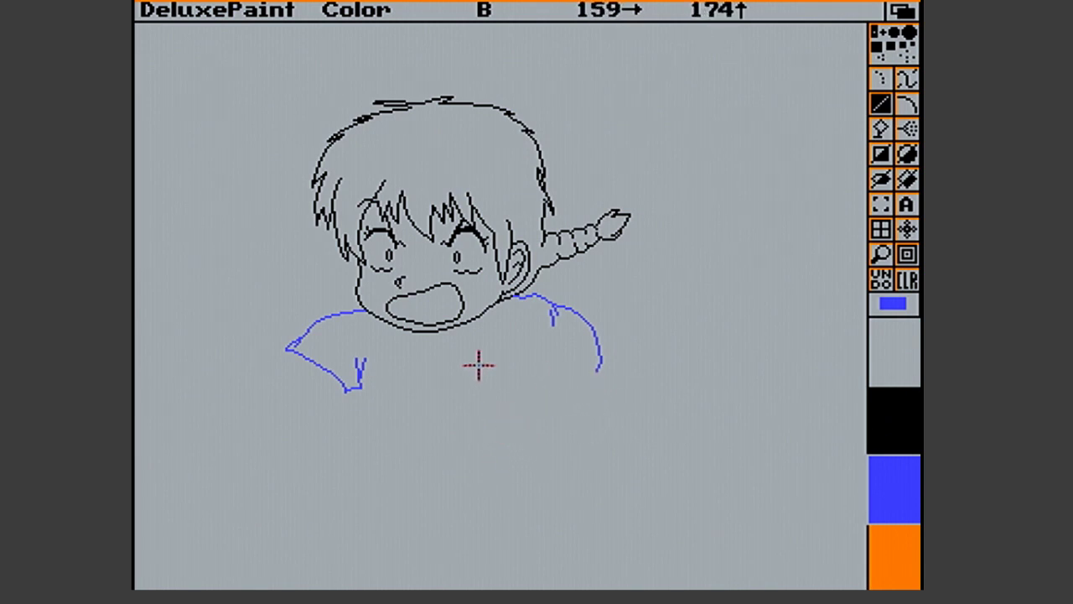
Draw a short collar line beneath the jaw and the torso's side line curving from the armpit into the waist
drag(470, 338, 501, 317)
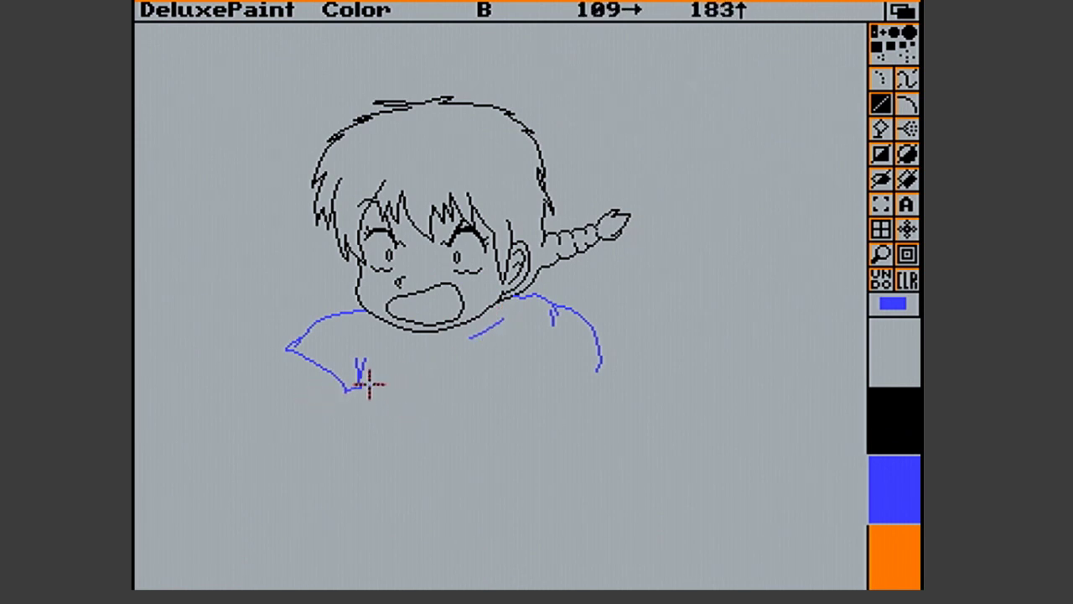
drag(359, 384, 361, 385)
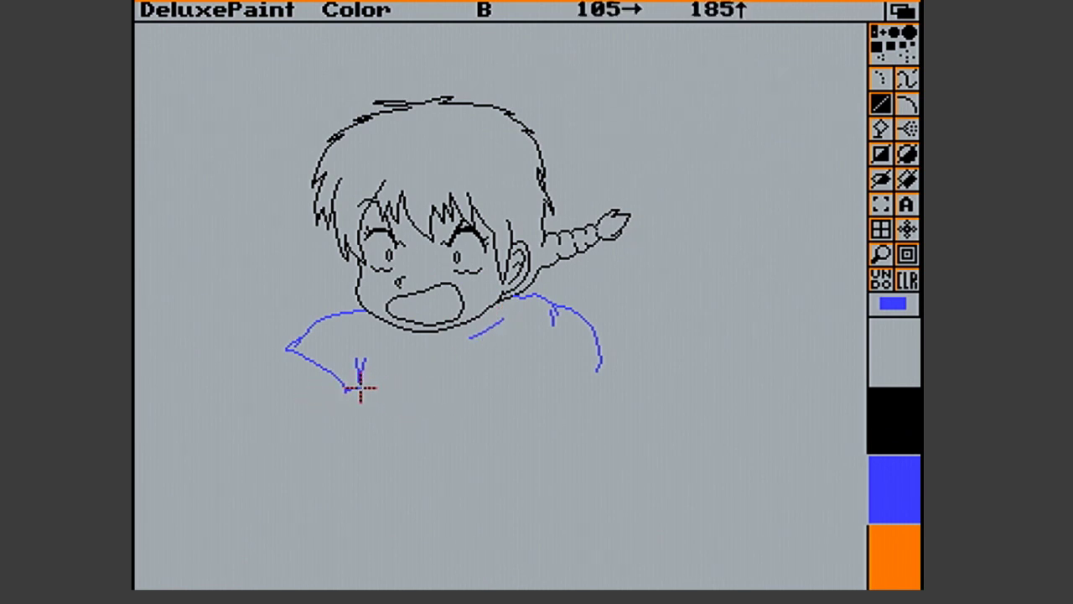
drag(358, 383, 480, 462)
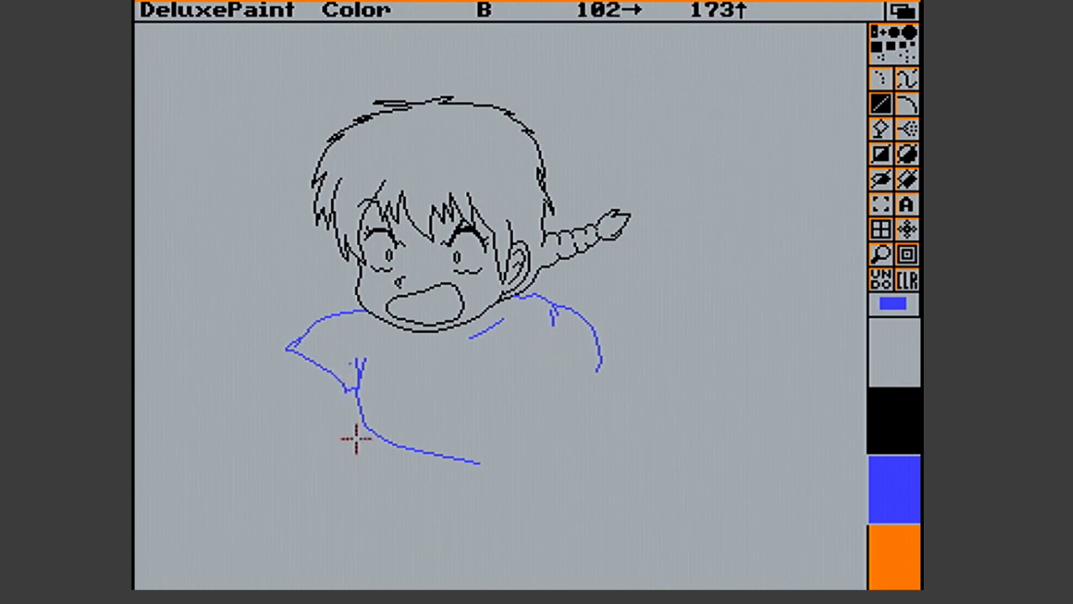
Draw a small notched fold under the waistline and continue it as a long, shallow lower edge toward the braid side
mouse_move(411, 449)
mouse_down()
mouse_move(433, 479)
mouse_move(418, 472)
mouse_move(420, 457)
mouse_up()
click(419, 457)
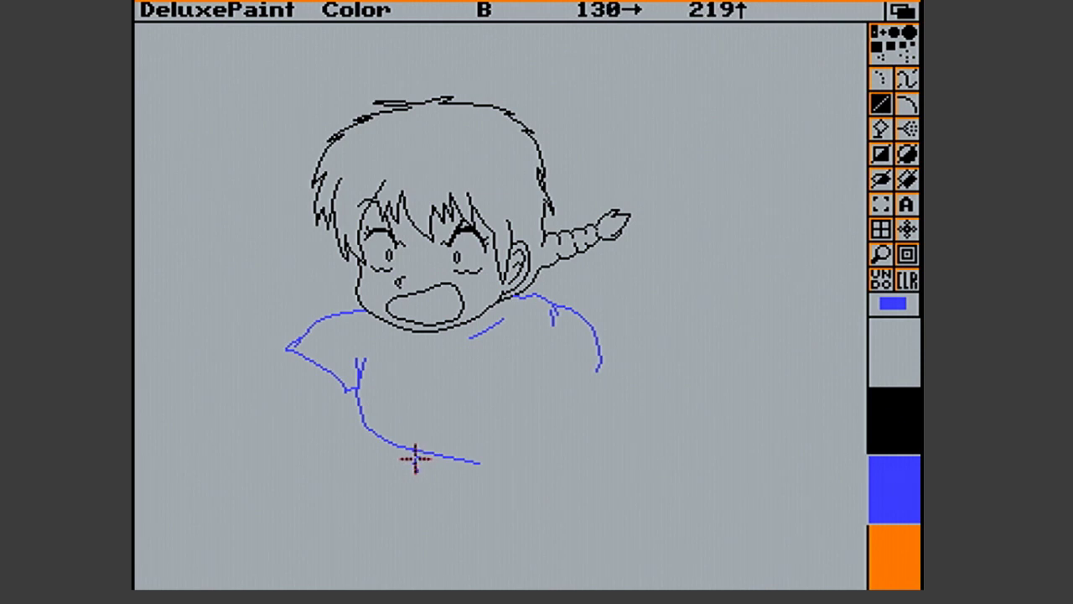
click(415, 457)
click(417, 457)
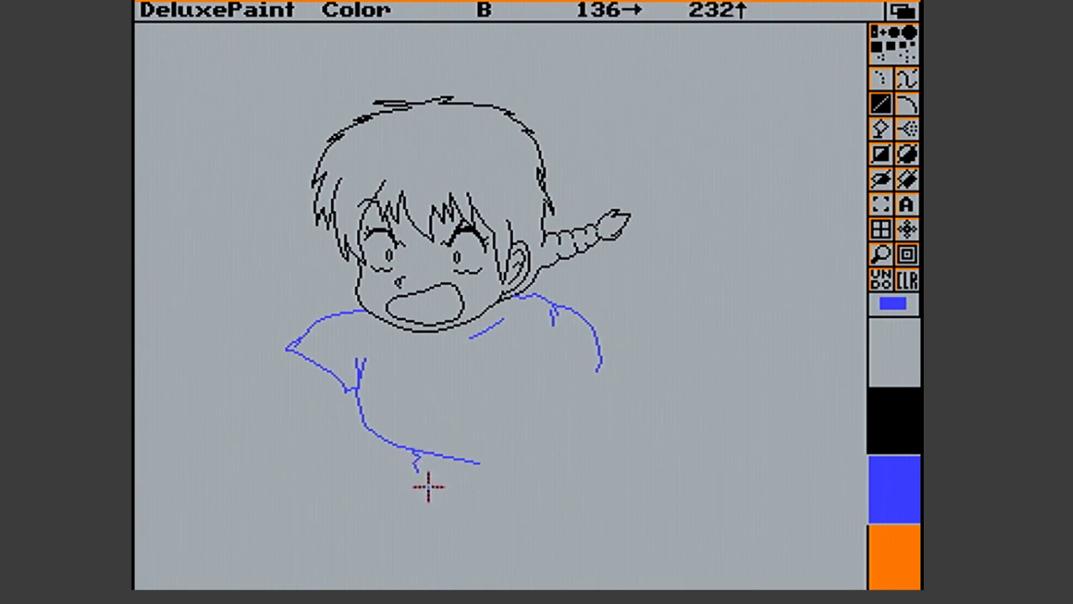
click(416, 470)
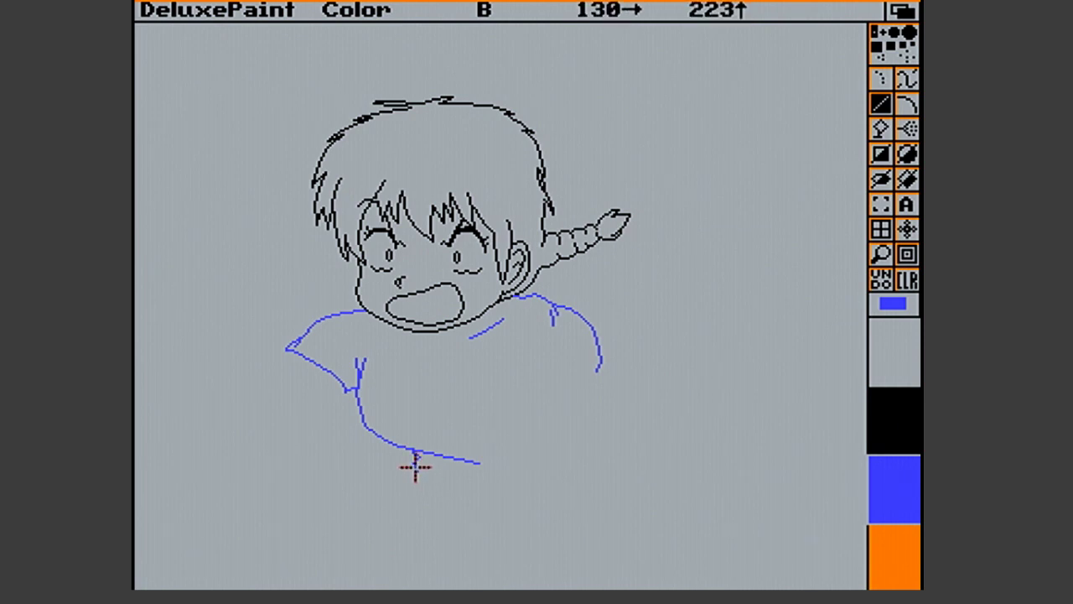
click(414, 464)
click(416, 471)
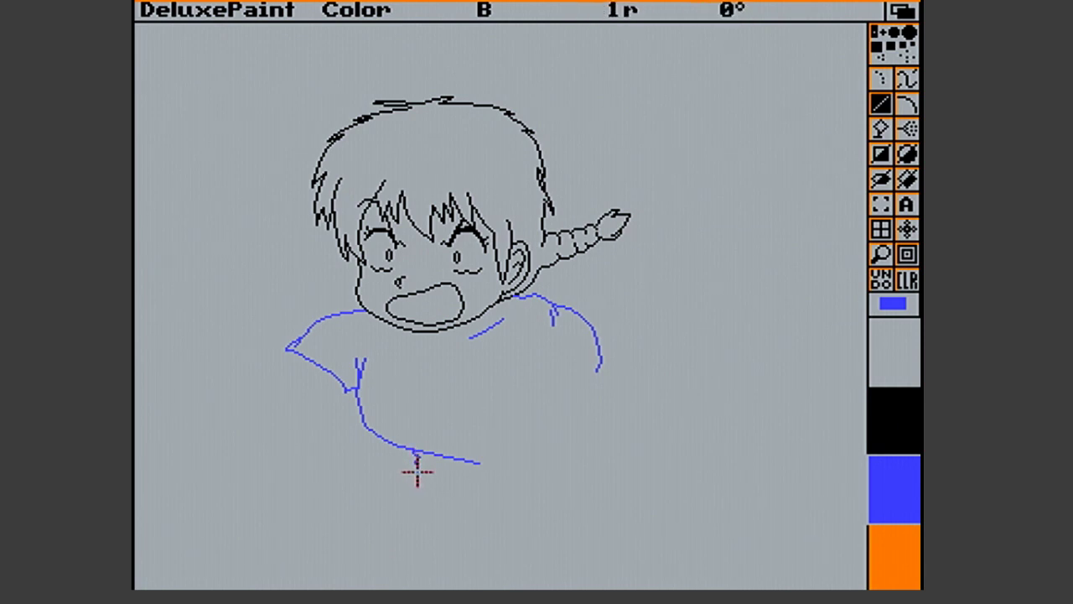
drag(415, 463, 497, 472)
drag(497, 471, 532, 464)
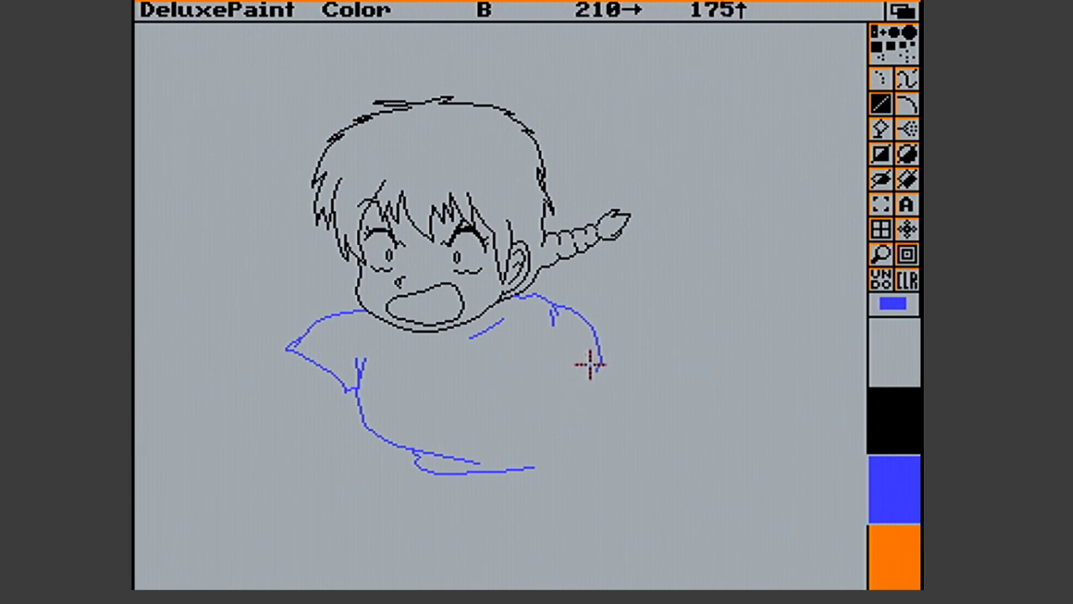
Draw the outer edge of the sleeve beneath the braid with a small crease, and close its bottom with a nearly horizontal hem
drag(594, 362, 603, 406)
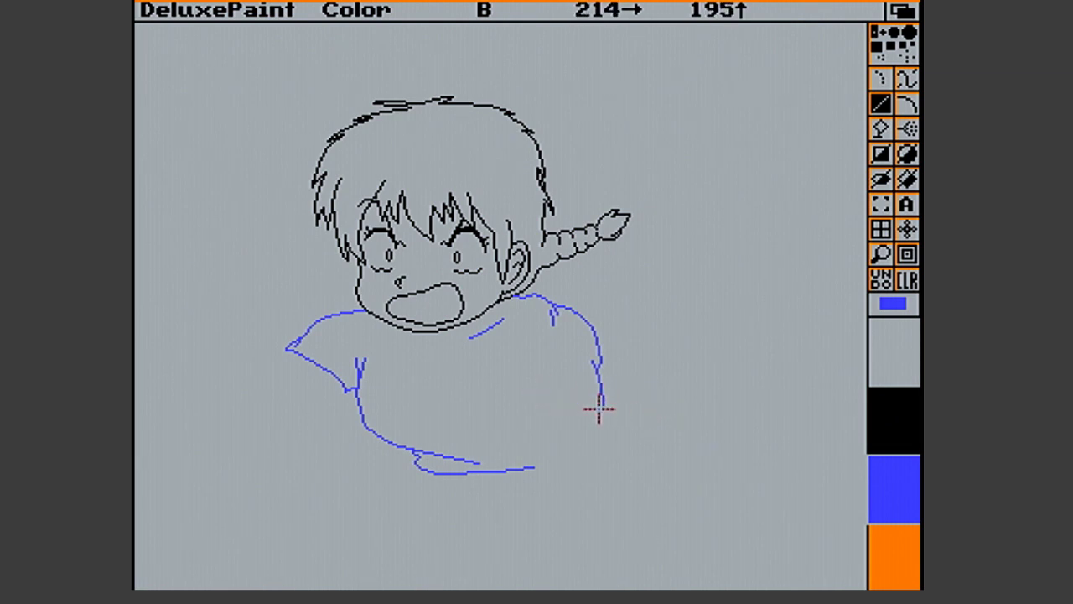
drag(604, 407, 530, 404)
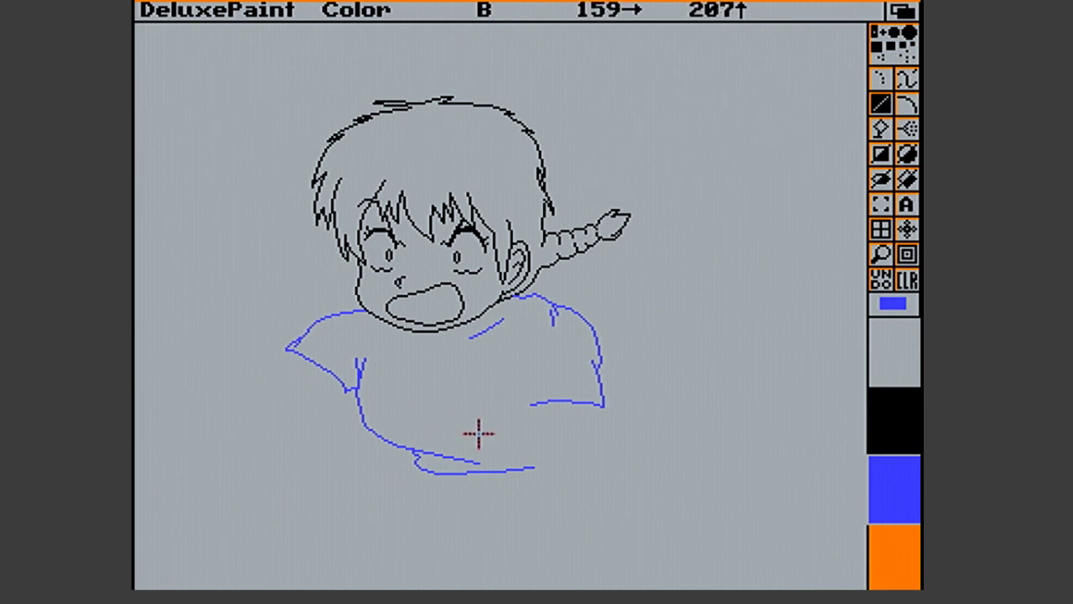
mouse_move(527, 402)
mouse_down()
mouse_move(546, 402)
mouse_move(531, 402)
mouse_up()
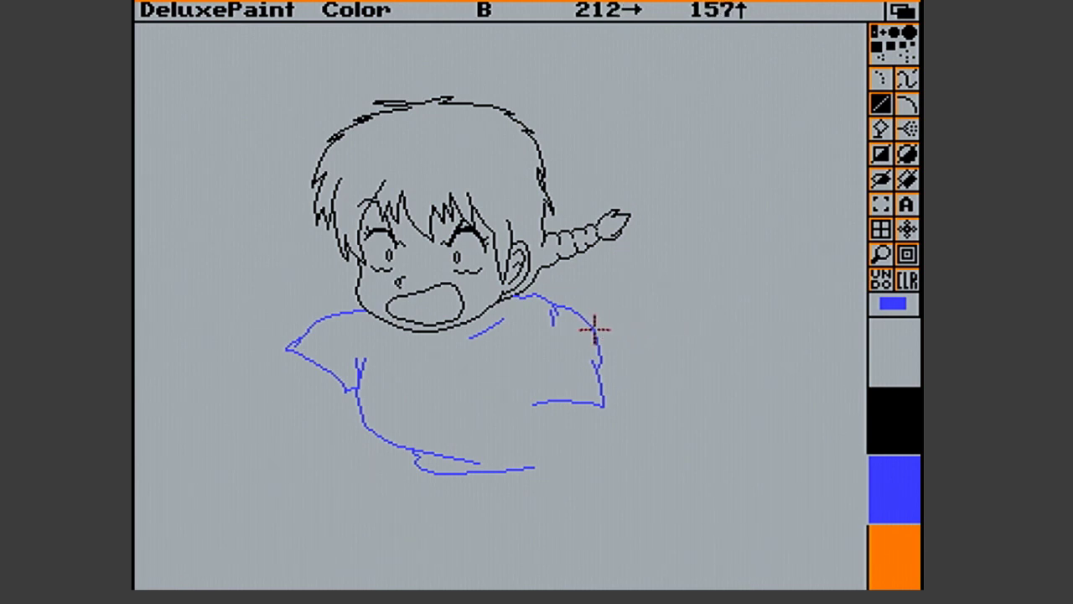
Rework the shoulder curve beneath the braid into a slightly squarer bend and lengthen the crease hanging from the shoulder
mouse_move(589, 325)
mouse_down()
mouse_move(575, 312)
mouse_move(595, 321)
mouse_move(579, 316)
mouse_move(588, 315)
mouse_up()
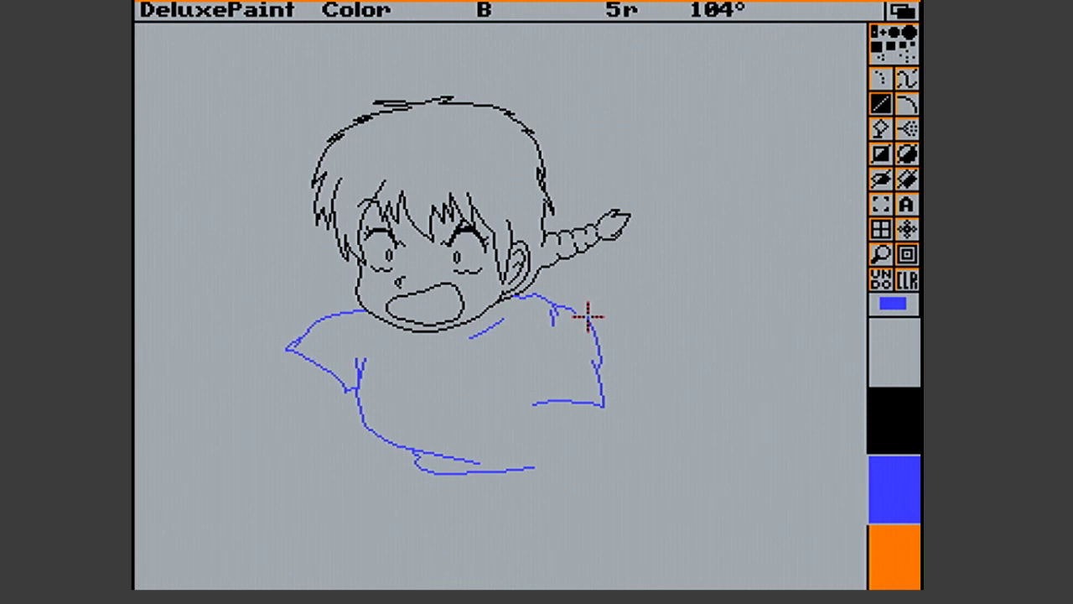
mouse_move(575, 312)
mouse_down()
mouse_move(586, 323)
mouse_move(579, 313)
mouse_up()
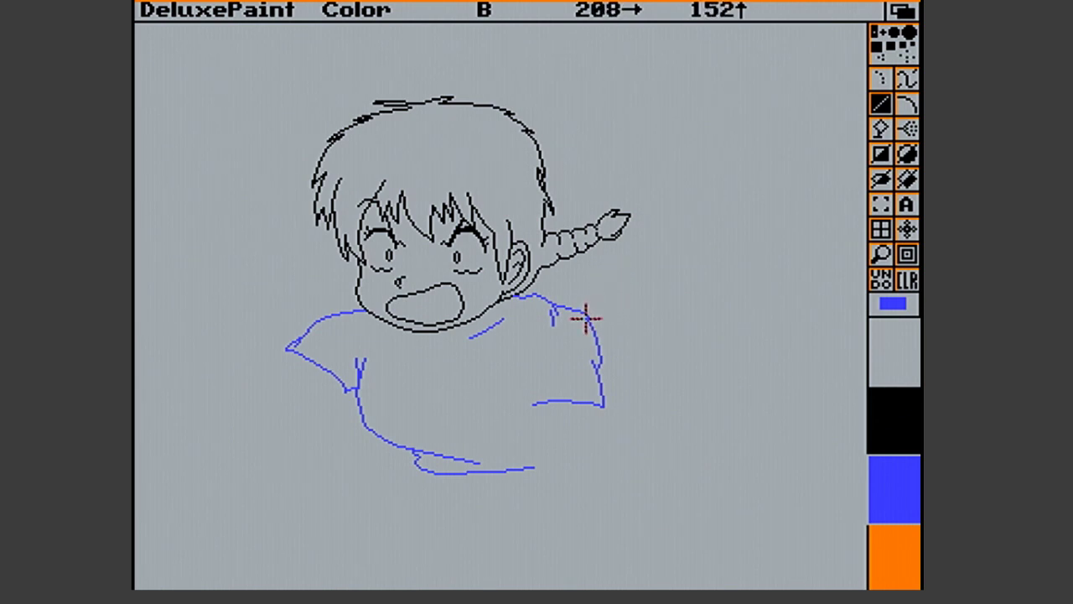
drag(588, 319, 589, 319)
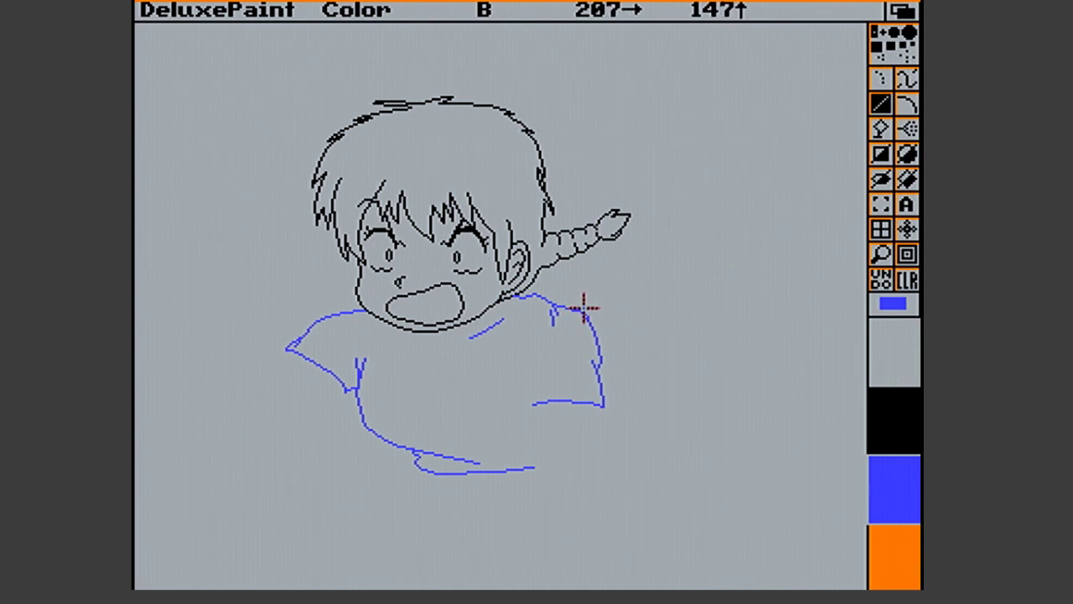
drag(586, 315, 586, 316)
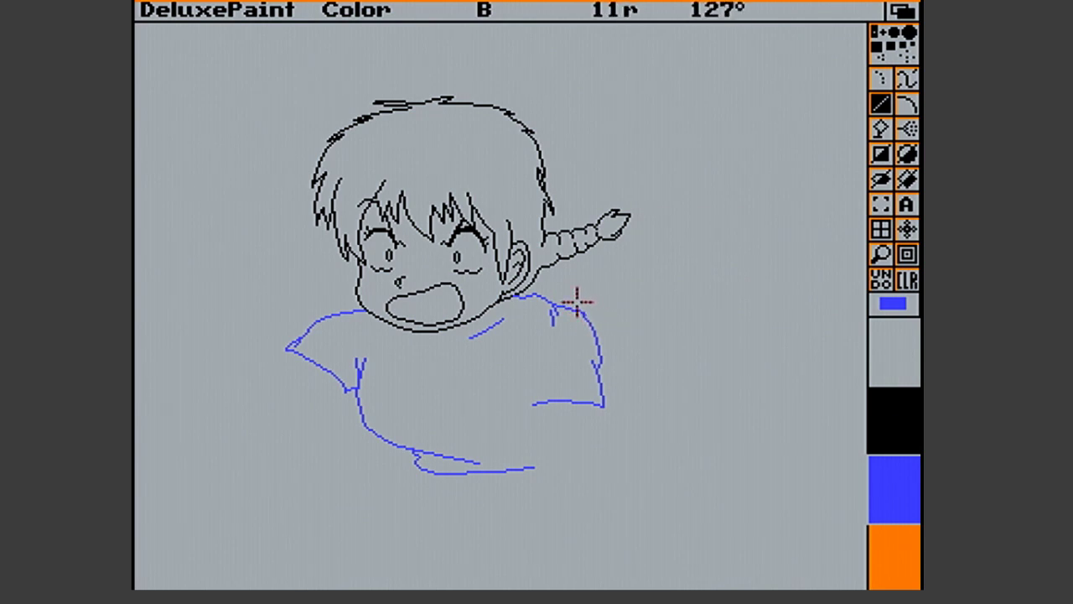
drag(590, 316, 579, 311)
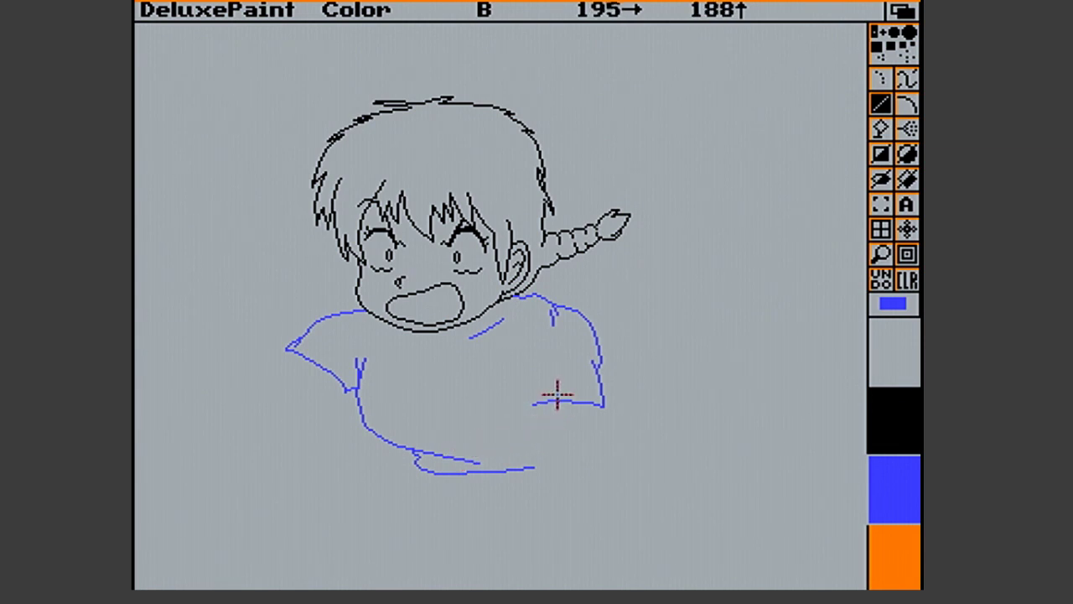
click(554, 318)
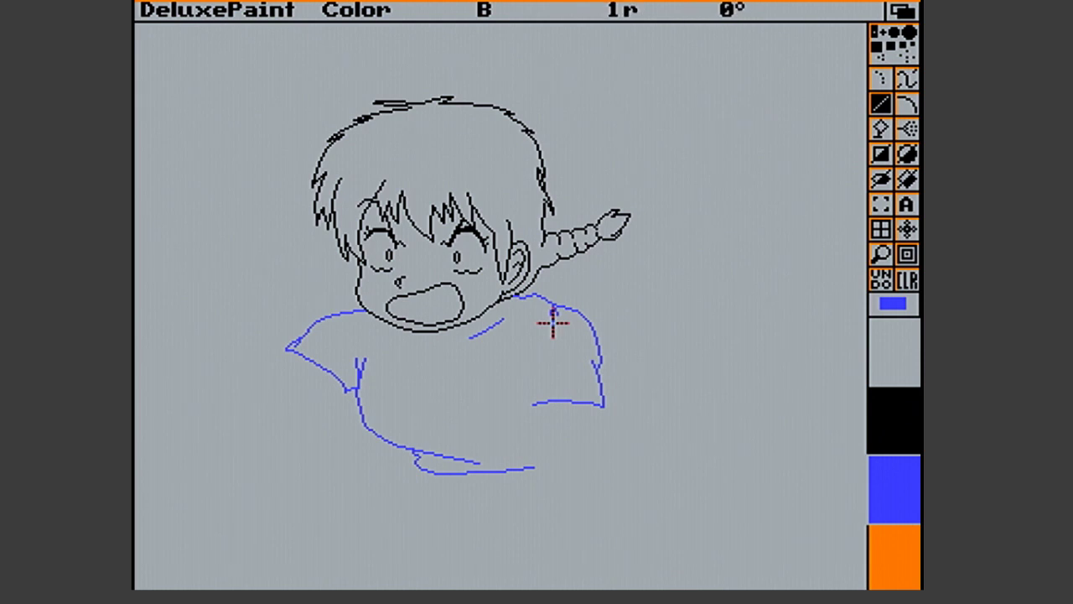
drag(552, 326, 555, 332)
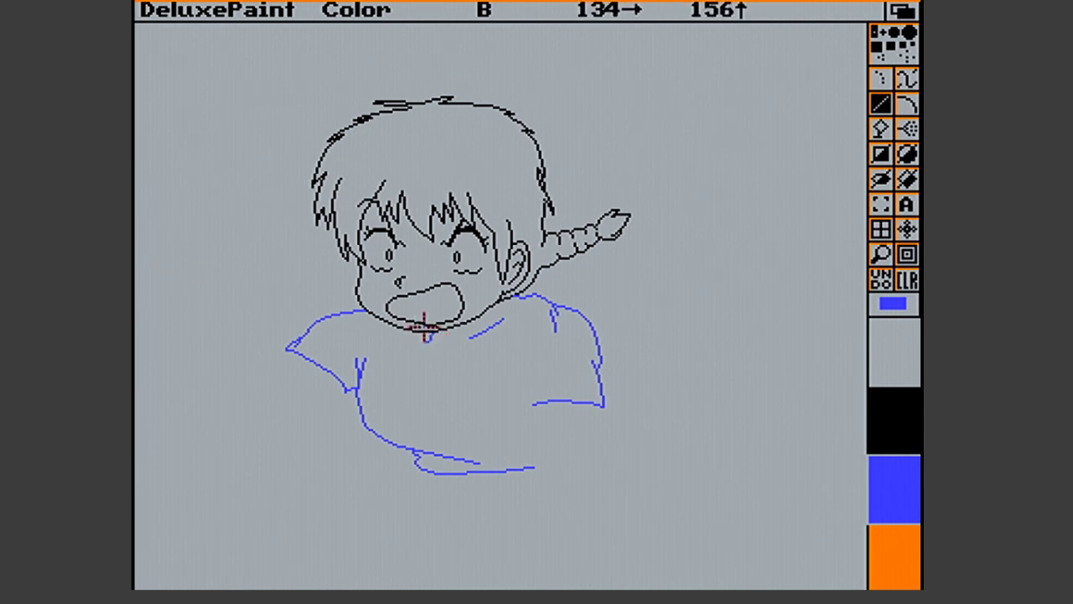
Draw a small V-shaped collar notch under the chin and a front seam curving down to a hooked tip above the hem
drag(424, 340, 421, 334)
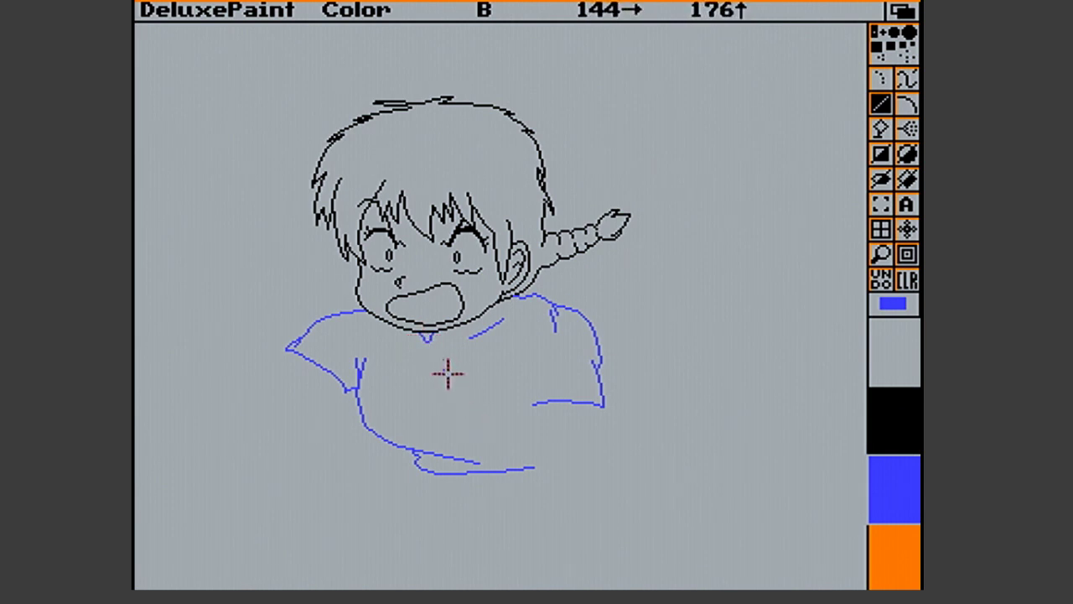
drag(426, 343, 490, 429)
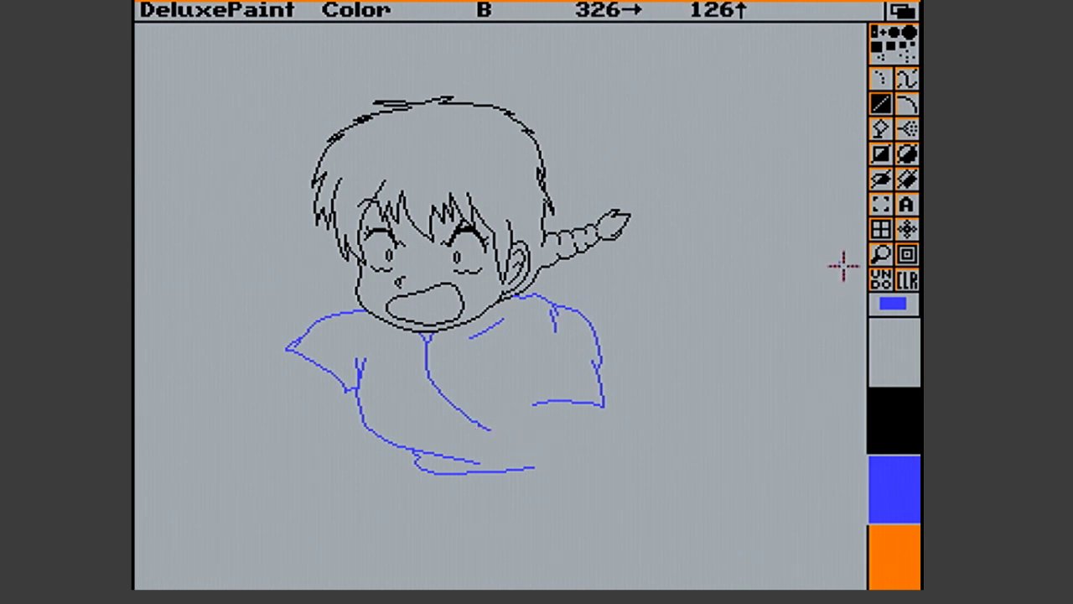
click(880, 254)
click(485, 399)
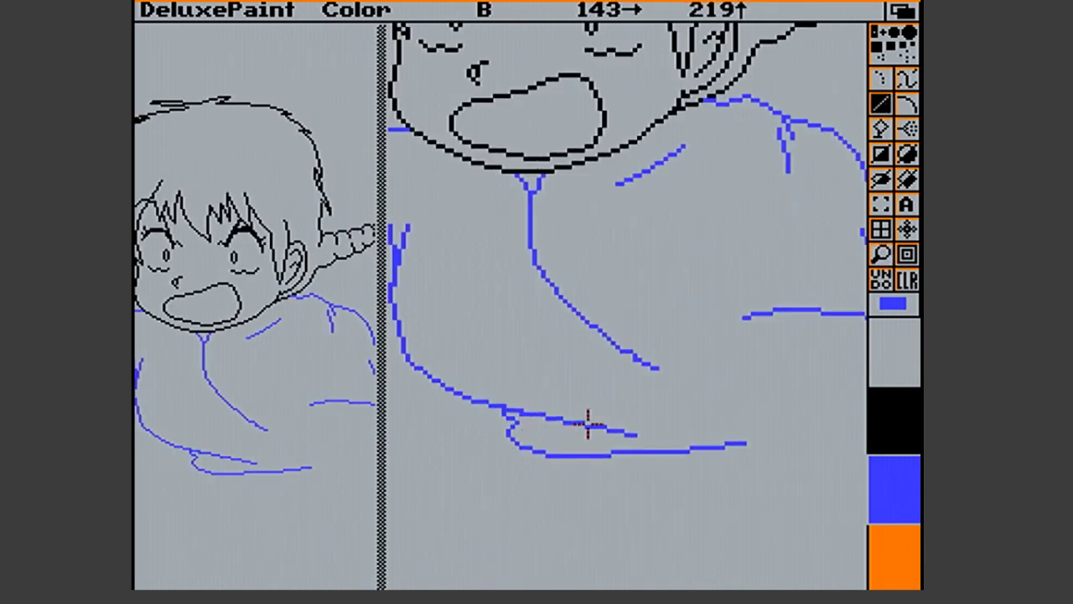
drag(638, 359, 687, 382)
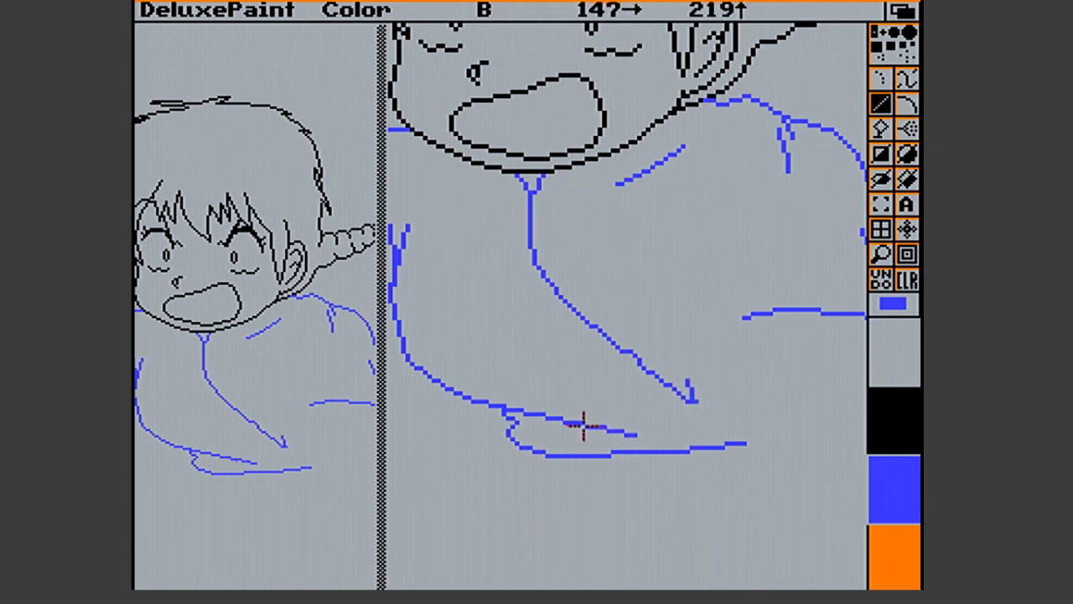
Replace the end of the waistline with an overlapping fold stroke and tidy the pixels at the front seam's hooked tip
mouse_move(587, 424)
mouse_down()
mouse_move(659, 436)
mouse_move(595, 422)
mouse_move(604, 426)
mouse_move(585, 433)
mouse_move(616, 429)
mouse_up()
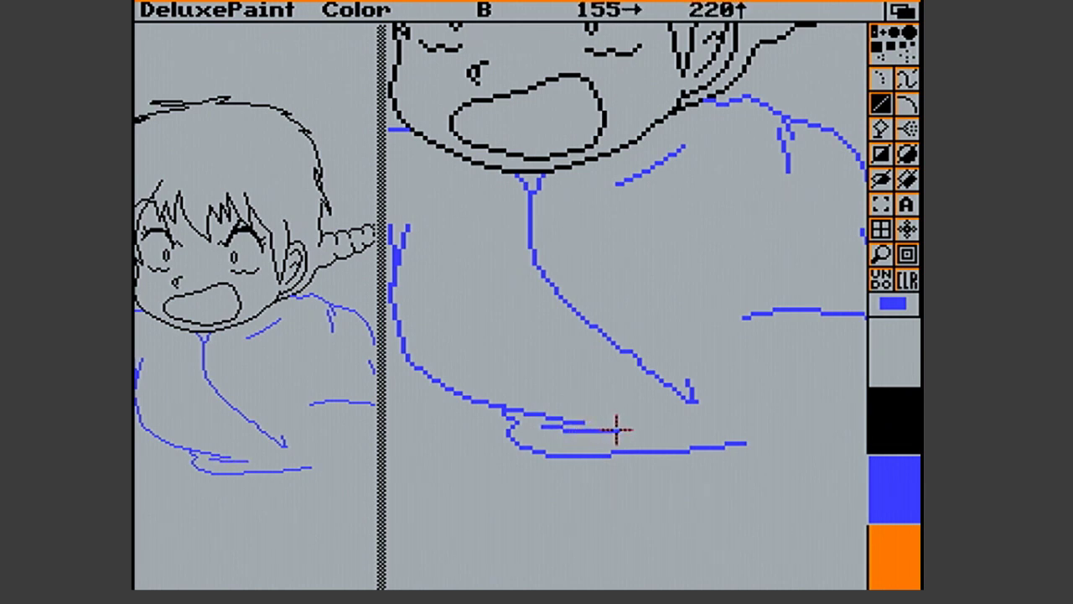
drag(689, 401, 689, 401)
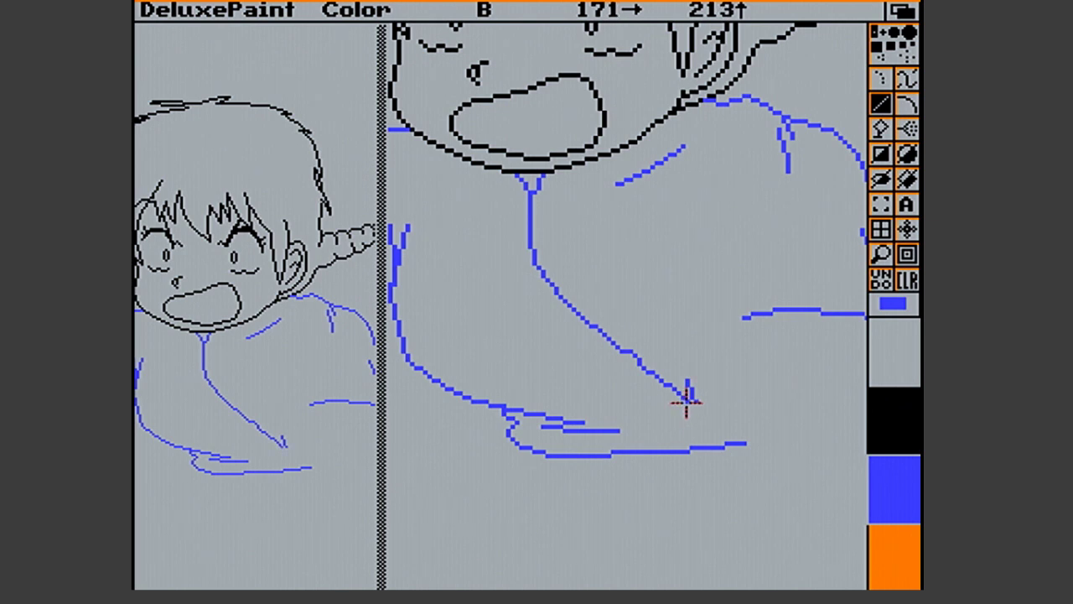
drag(686, 401, 687, 401)
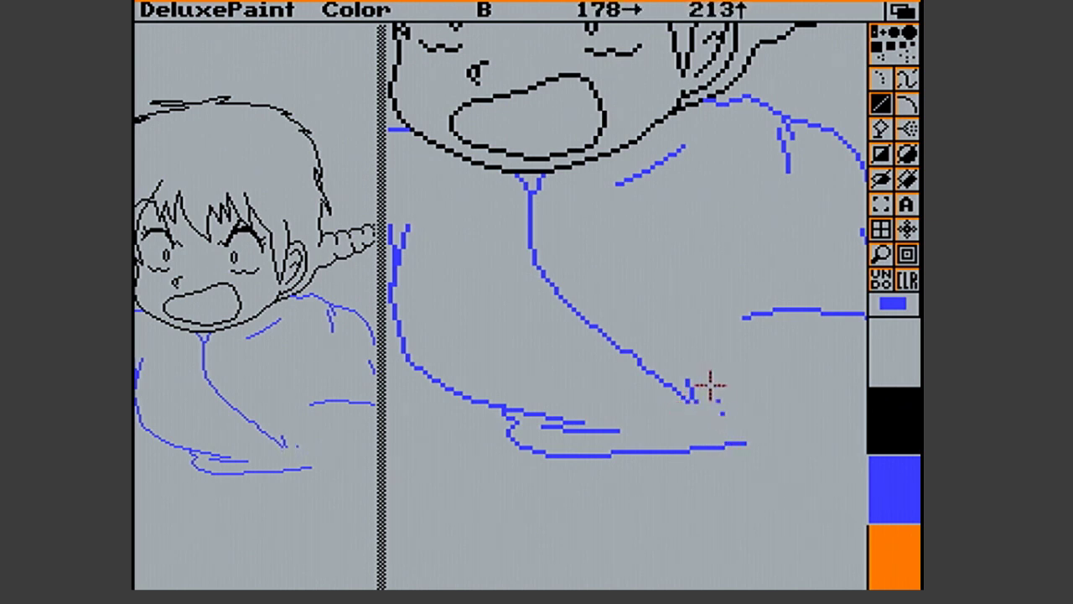
Erase the torso's side line below the armpit and redraw it as a fuller outward curve joining the waistline smoothly
click(879, 258)
click(882, 258)
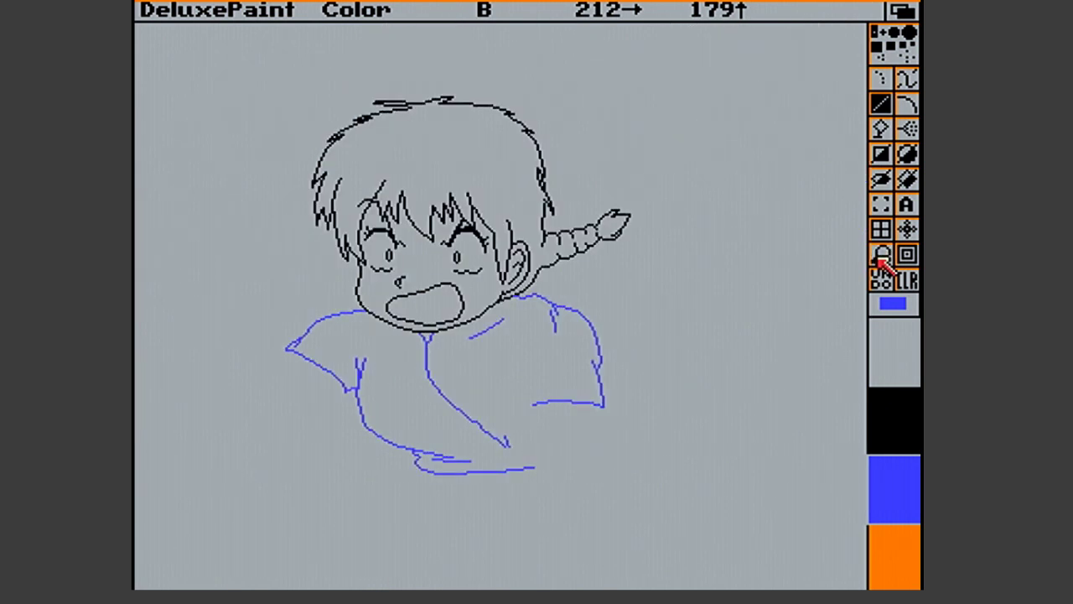
click(405, 389)
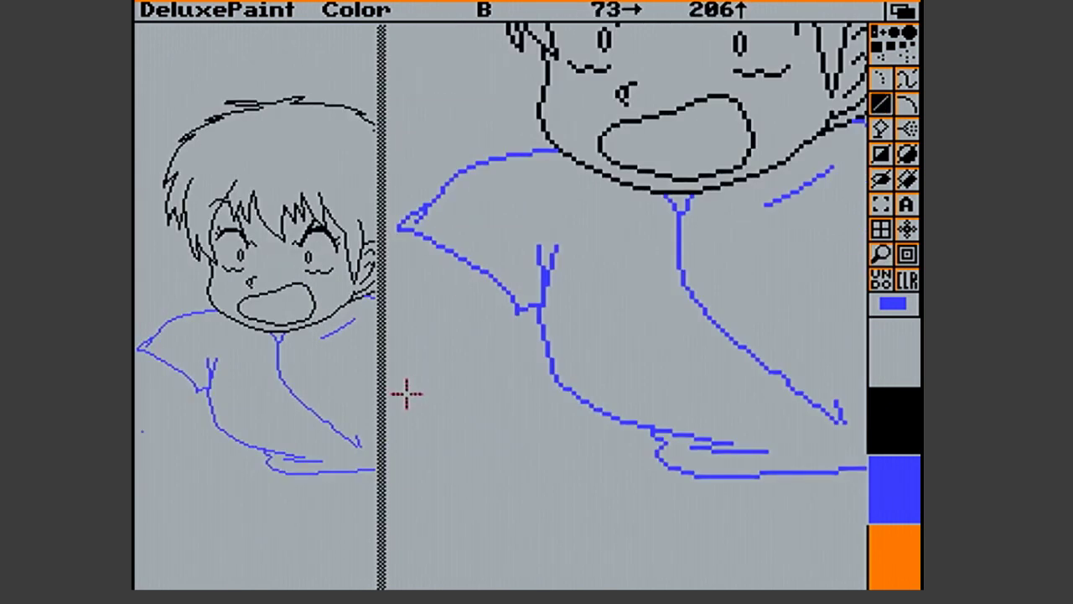
mouse_move(577, 394)
mouse_down()
mouse_move(561, 386)
mouse_move(591, 408)
mouse_up()
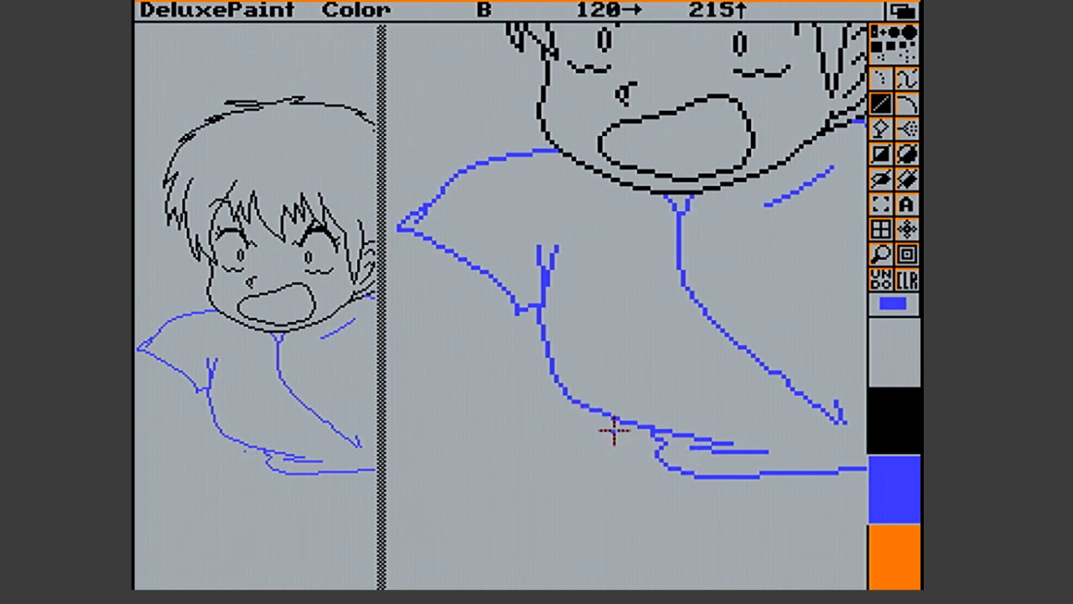
click(678, 489)
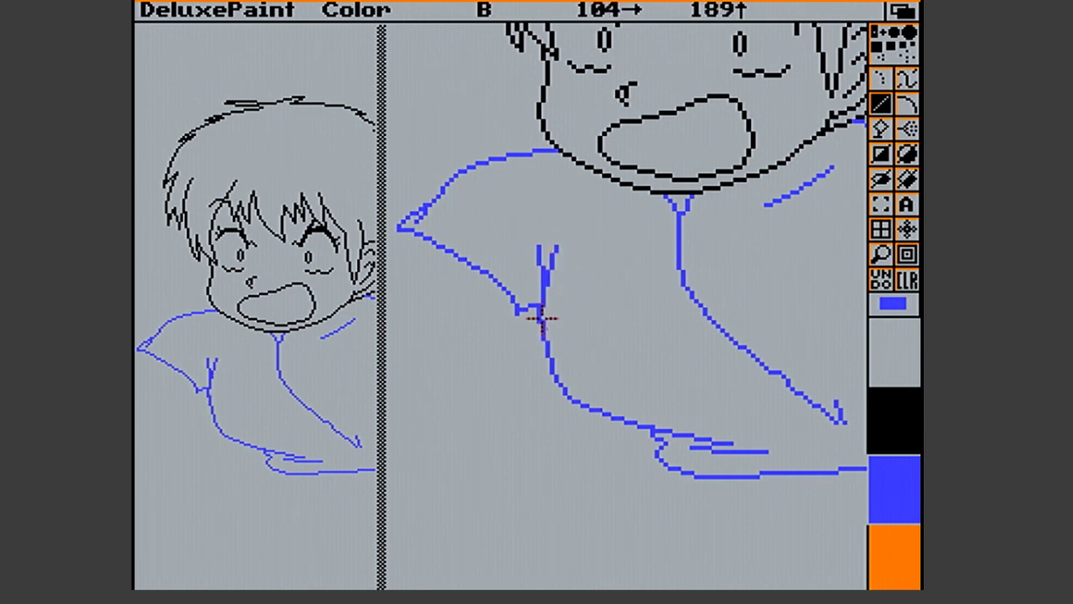
mouse_move(546, 277)
mouse_down()
mouse_move(541, 322)
mouse_move(565, 384)
mouse_move(553, 360)
mouse_move(551, 376)
mouse_move(548, 341)
mouse_move(552, 360)
mouse_up()
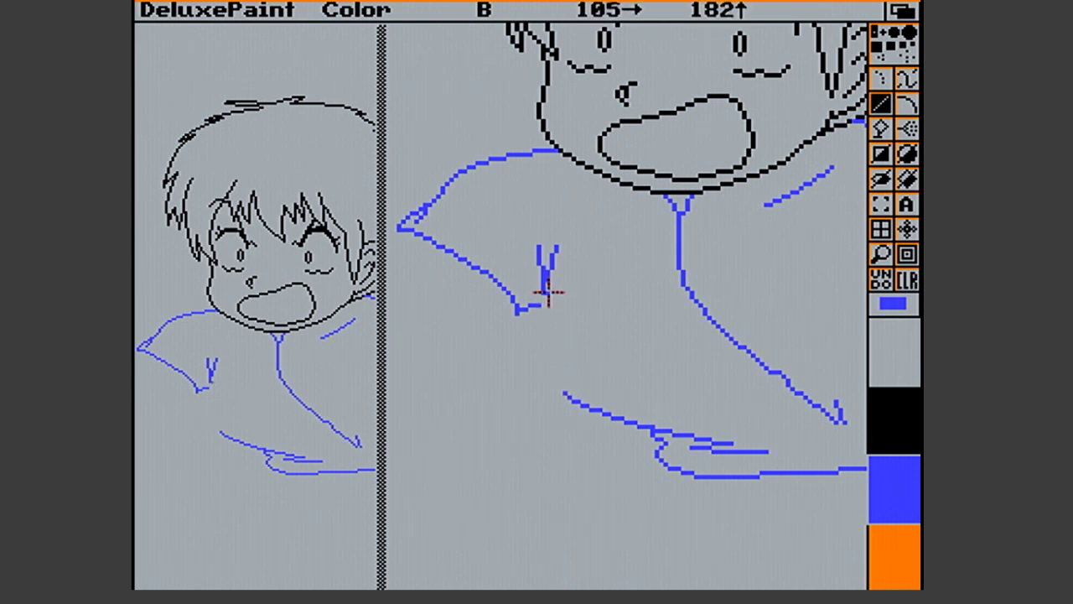
drag(544, 289, 570, 399)
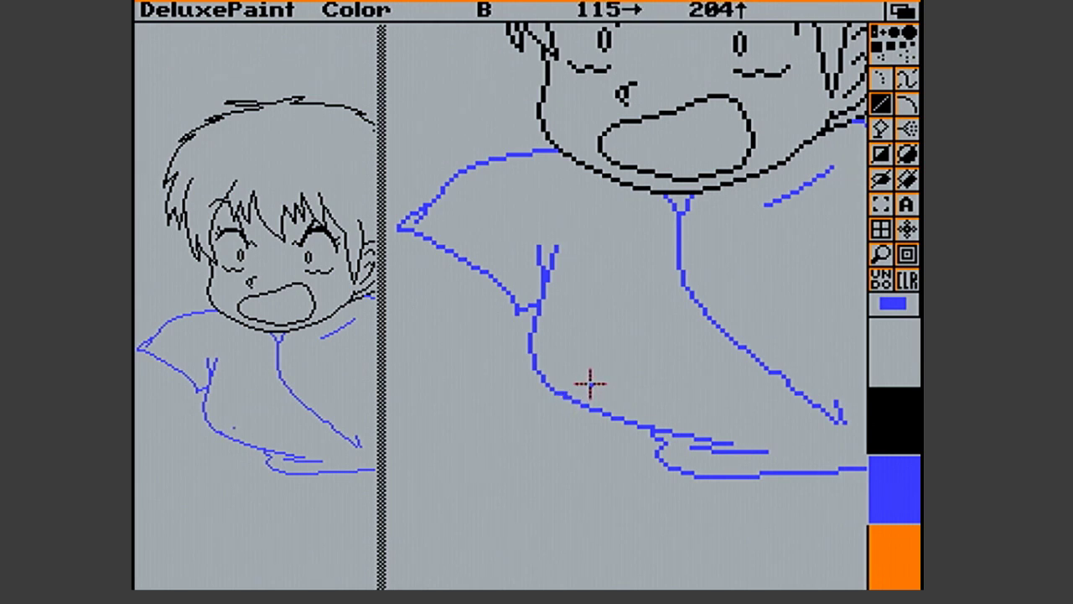
drag(566, 390, 566, 391)
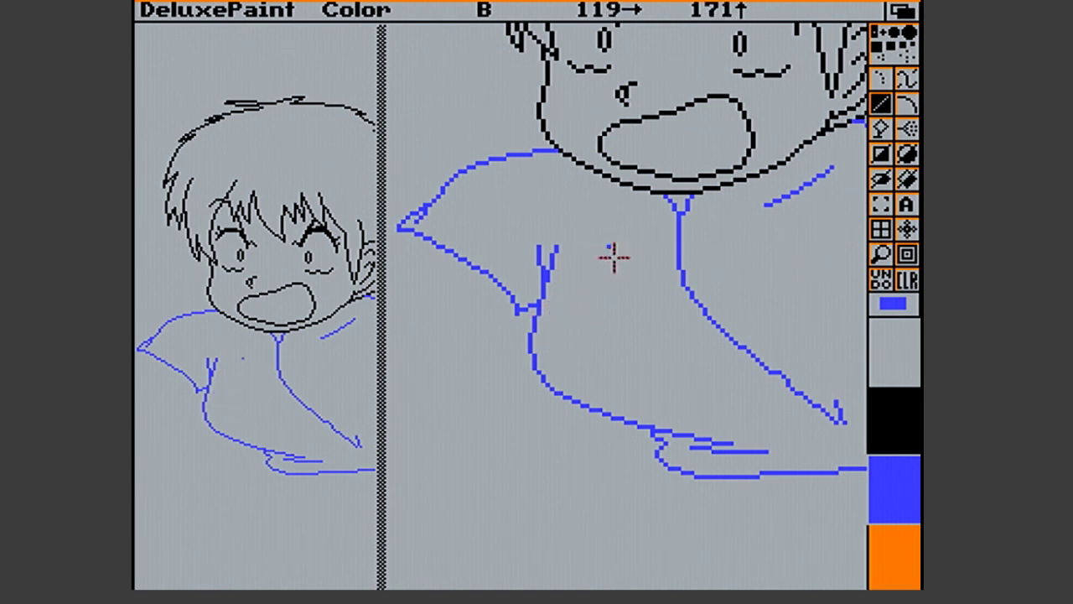
click(881, 254)
Cut out the jacket's hem together with its overlapping fold as a brush and shift it slightly lower toward the torso's side line
click(881, 205)
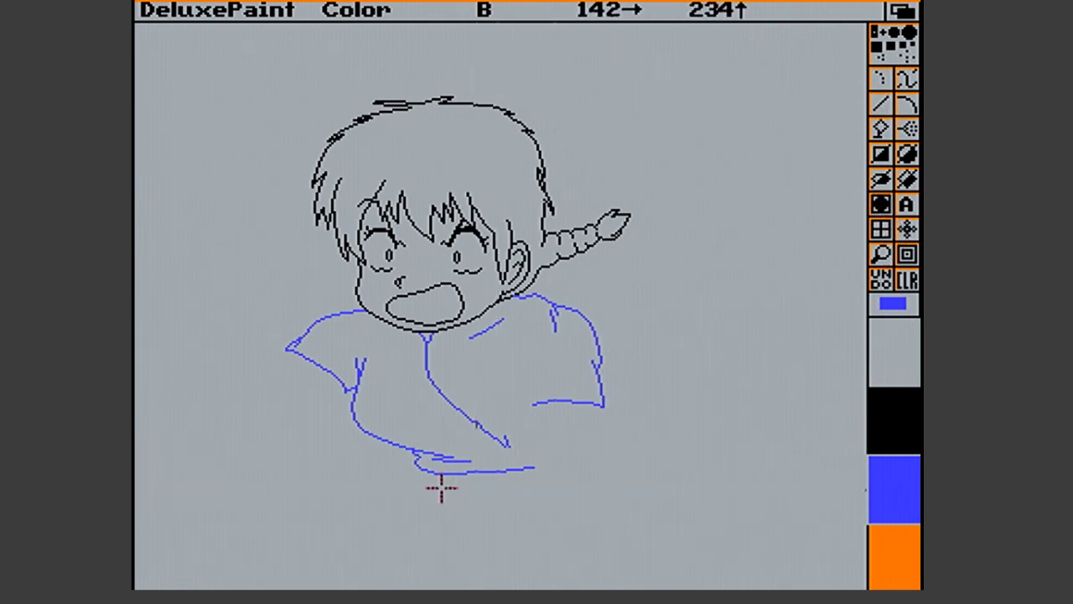
drag(412, 445, 590, 495)
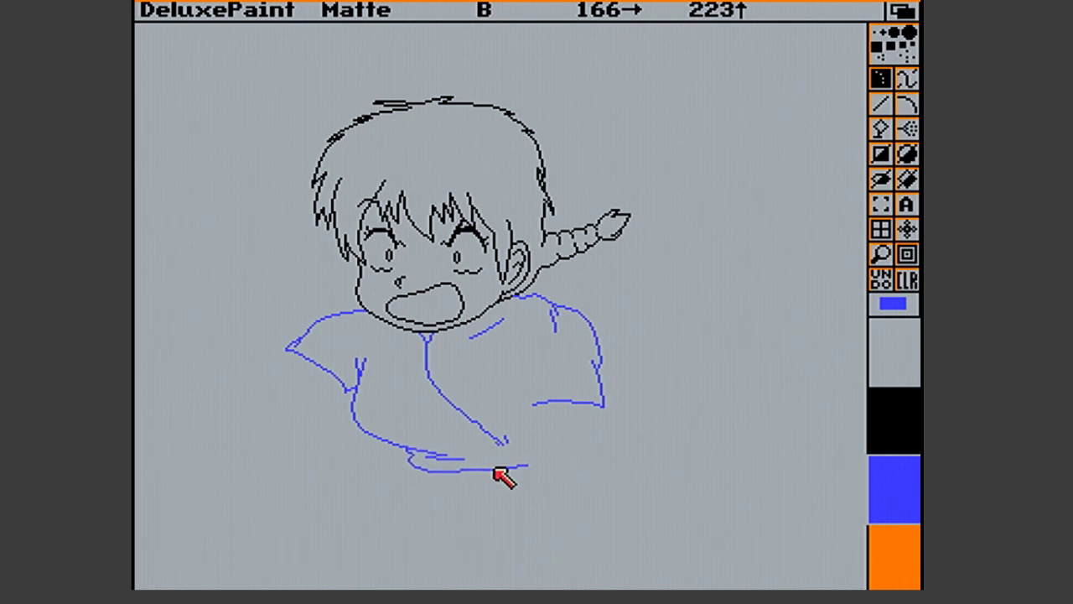
click(499, 474)
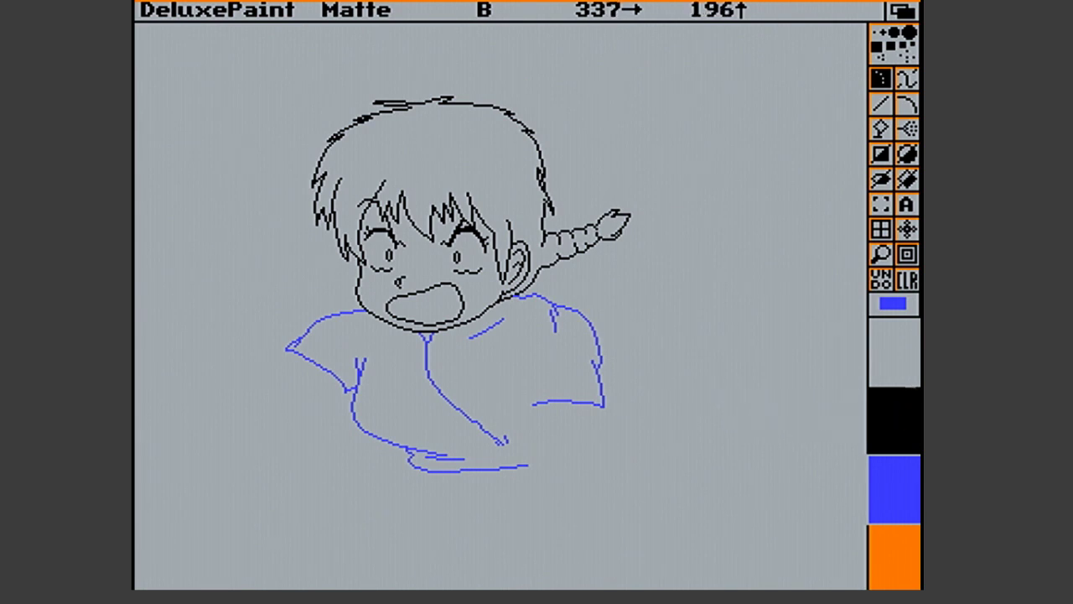
click(879, 206)
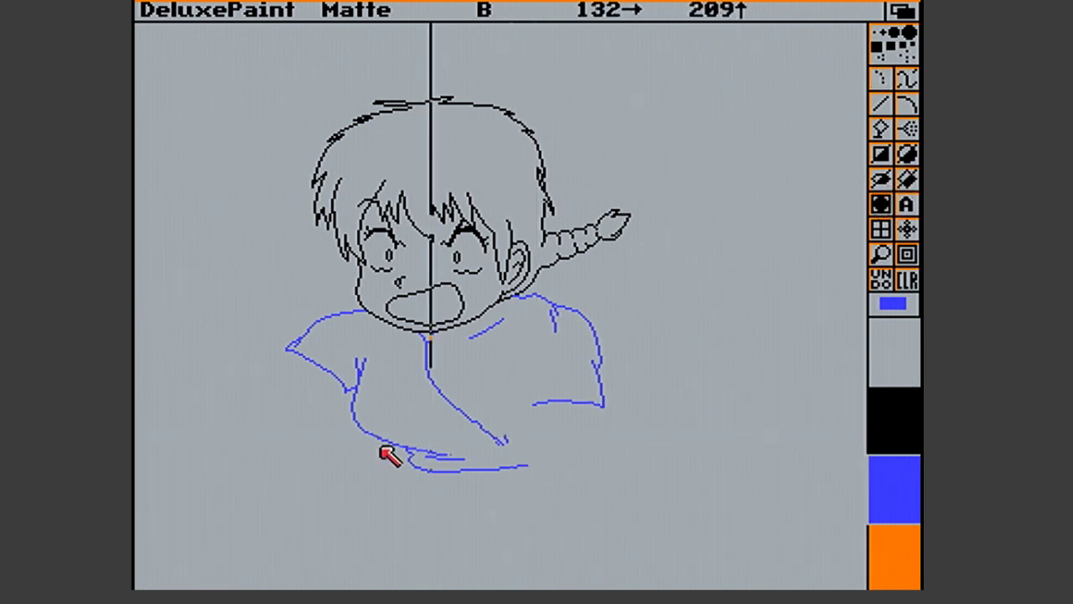
drag(401, 443, 619, 504)
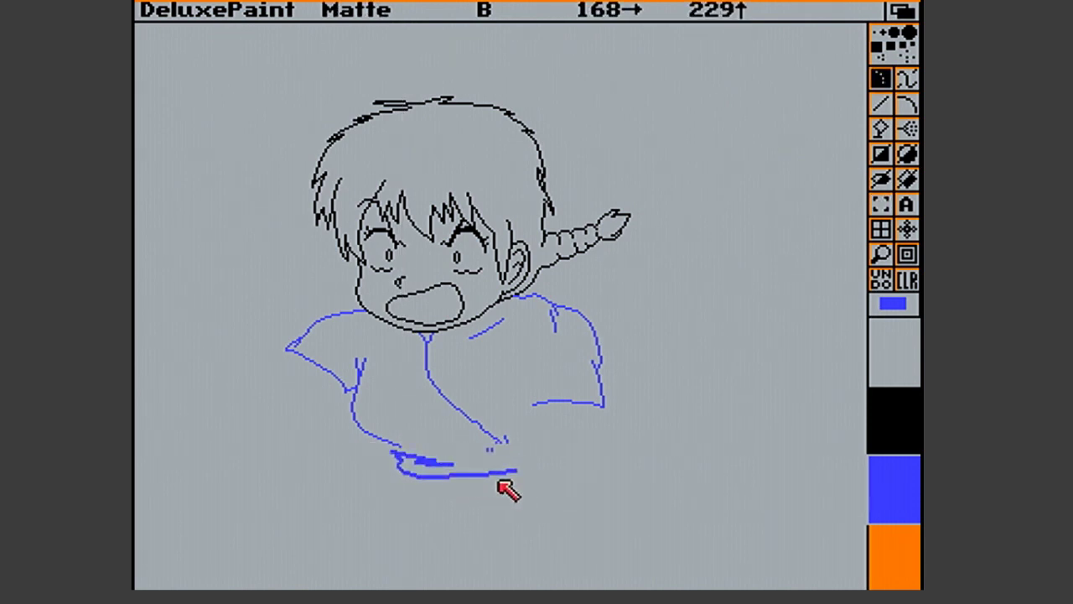
key(v)
key(F2)
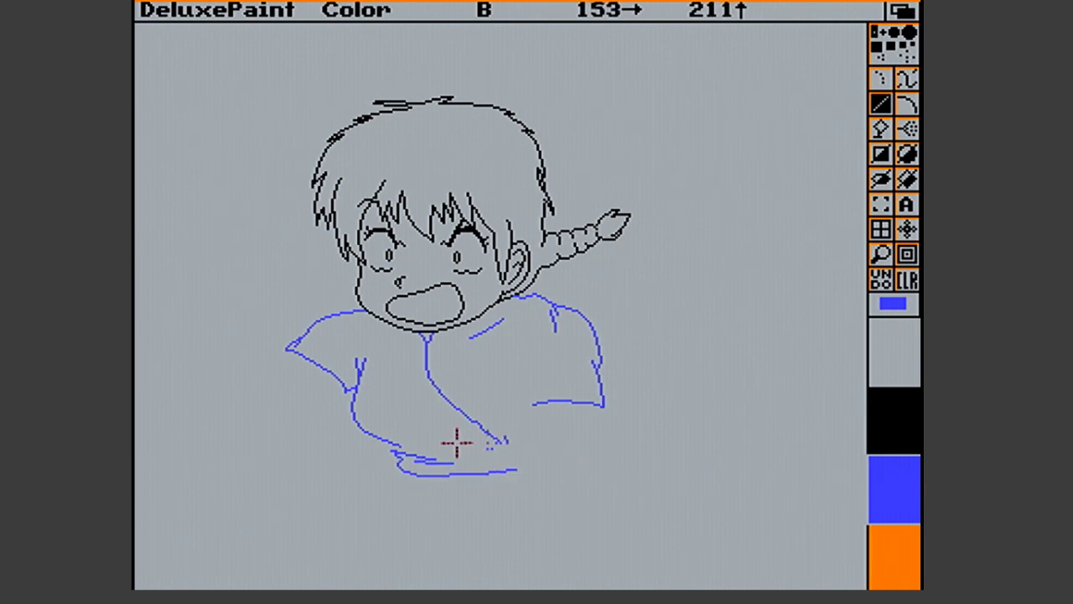
Erase the lower part of the torso's side line and redraw it as a rounder curve meeting the repositioned waist fold
drag(365, 426, 372, 434)
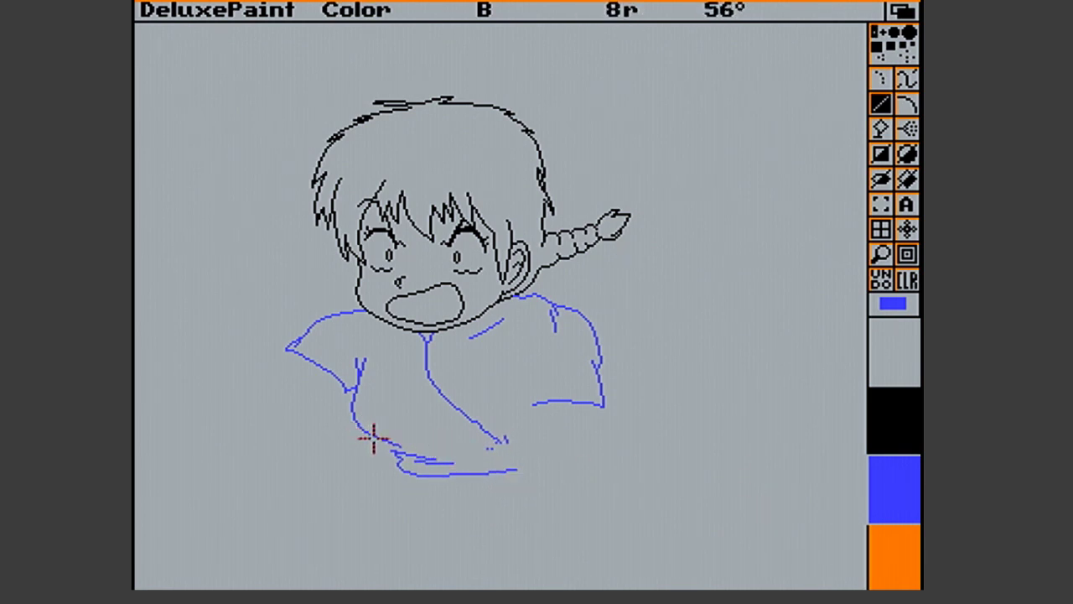
drag(419, 453, 394, 445)
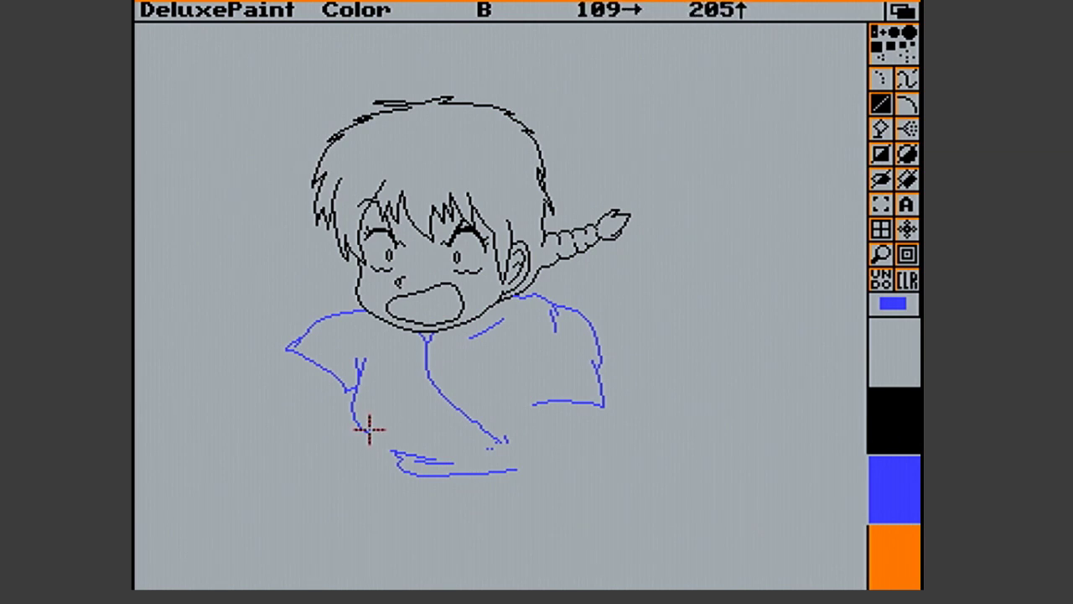
drag(366, 432, 381, 445)
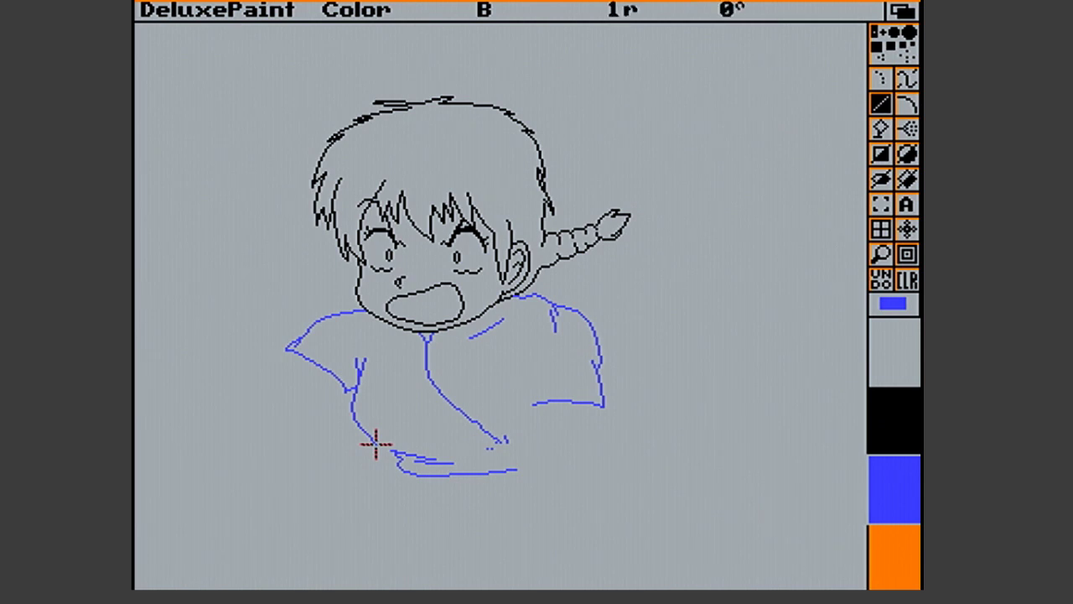
drag(391, 451, 390, 451)
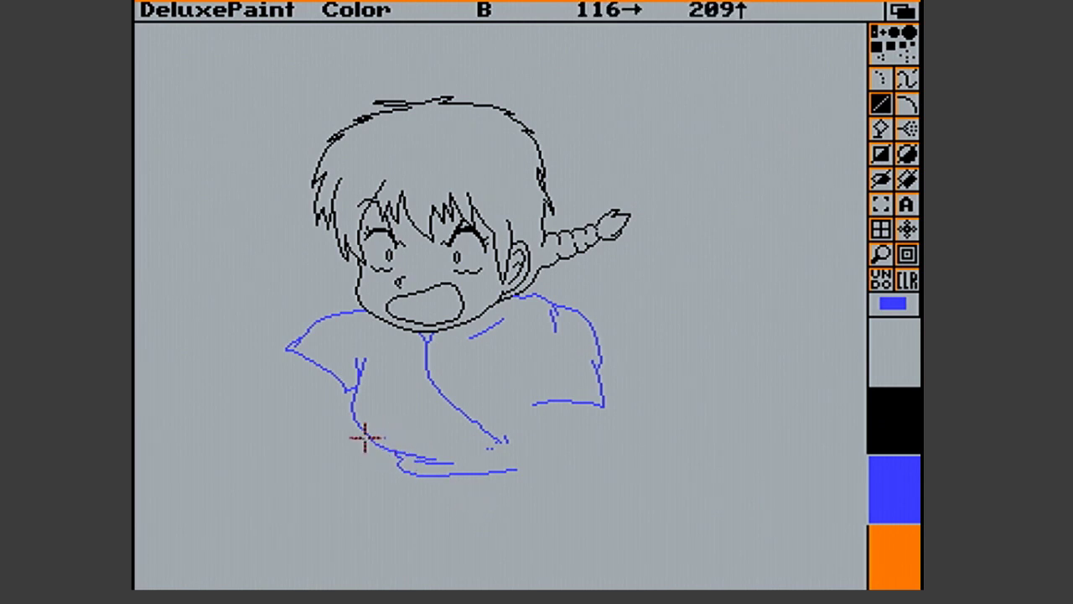
mouse_move(369, 438)
mouse_down()
mouse_move(361, 427)
mouse_move(371, 431)
mouse_up()
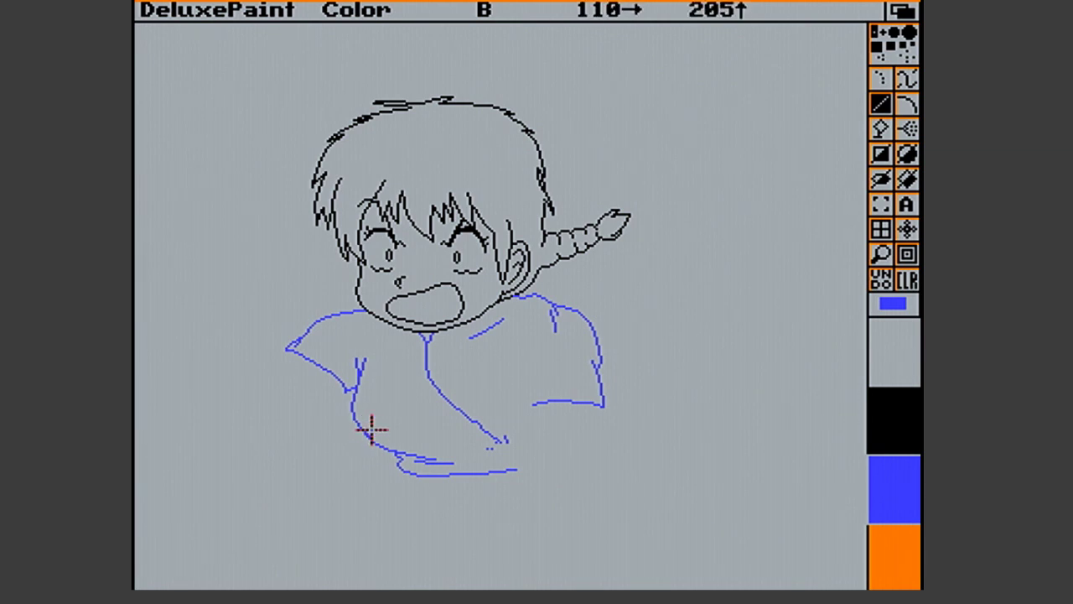
key(m)
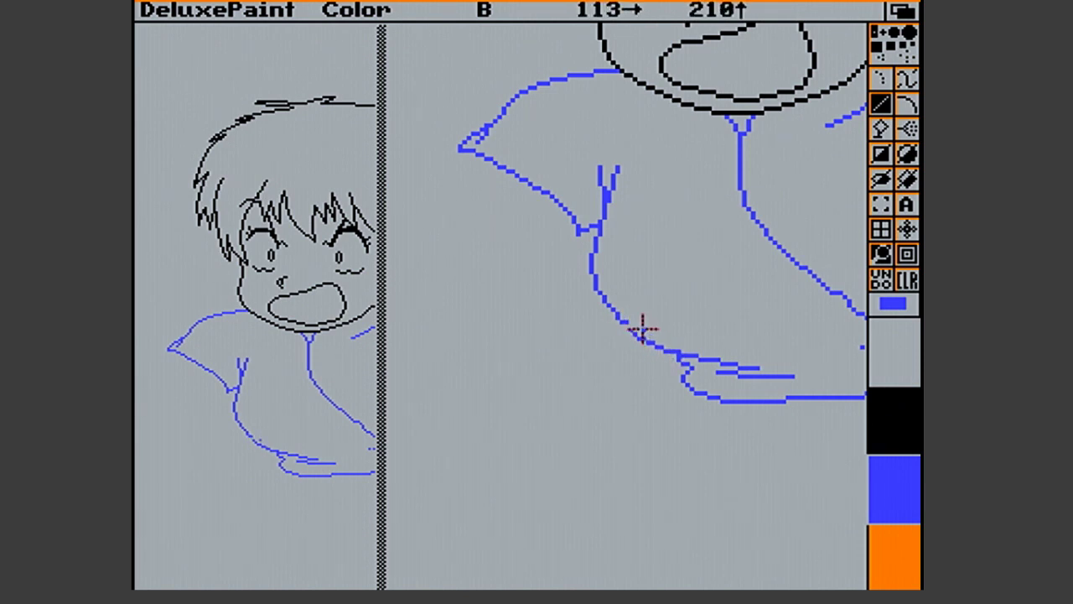
drag(626, 322, 629, 328)
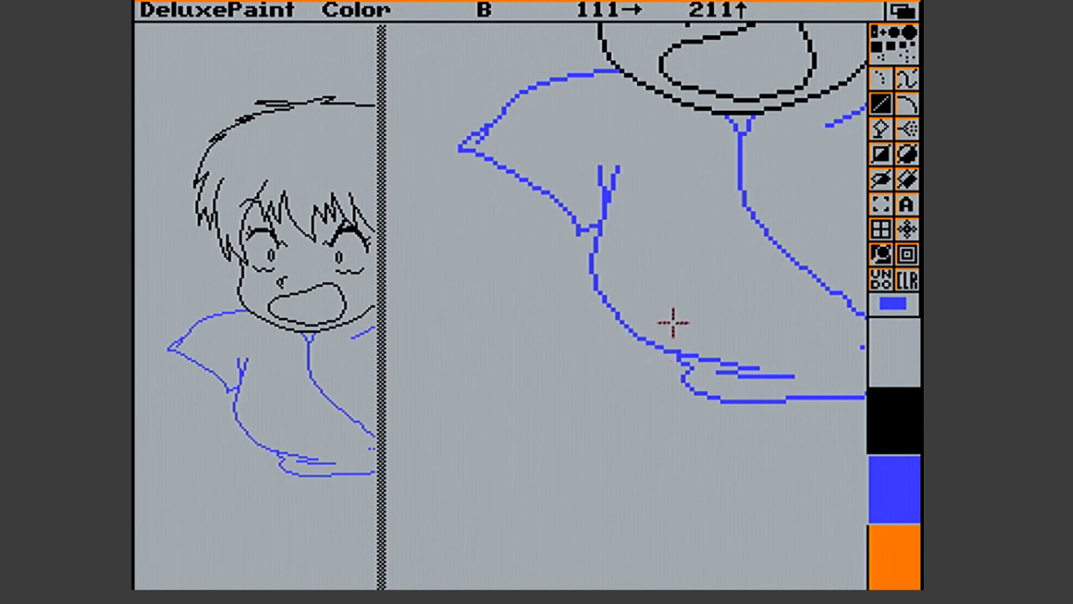
click(883, 253)
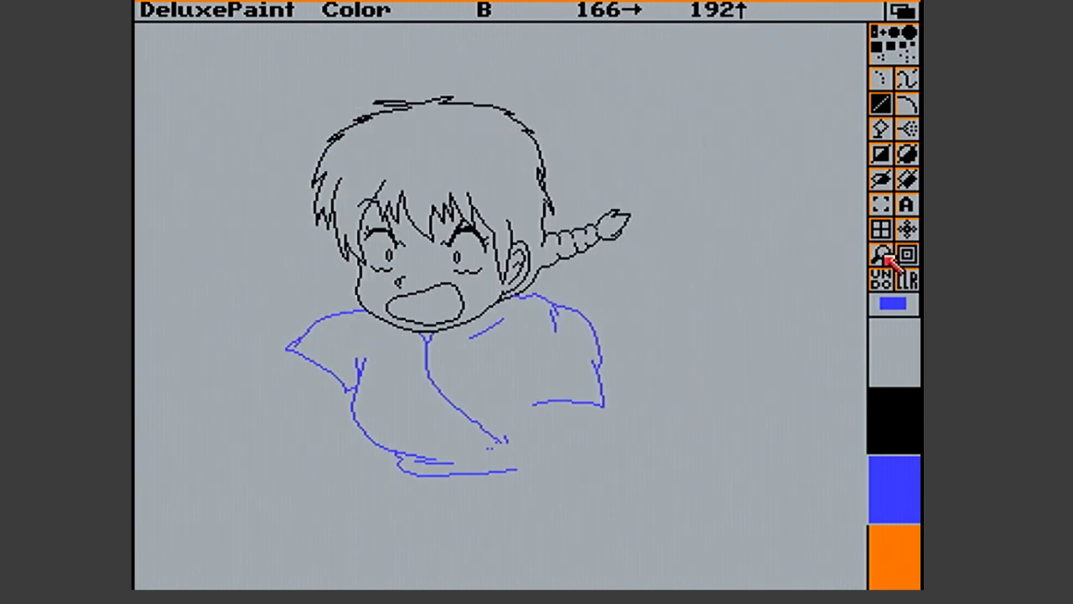
Erase the hooked tip and stray pixels at the front seam's lower end so the seam finishes as a plain line
click(883, 253)
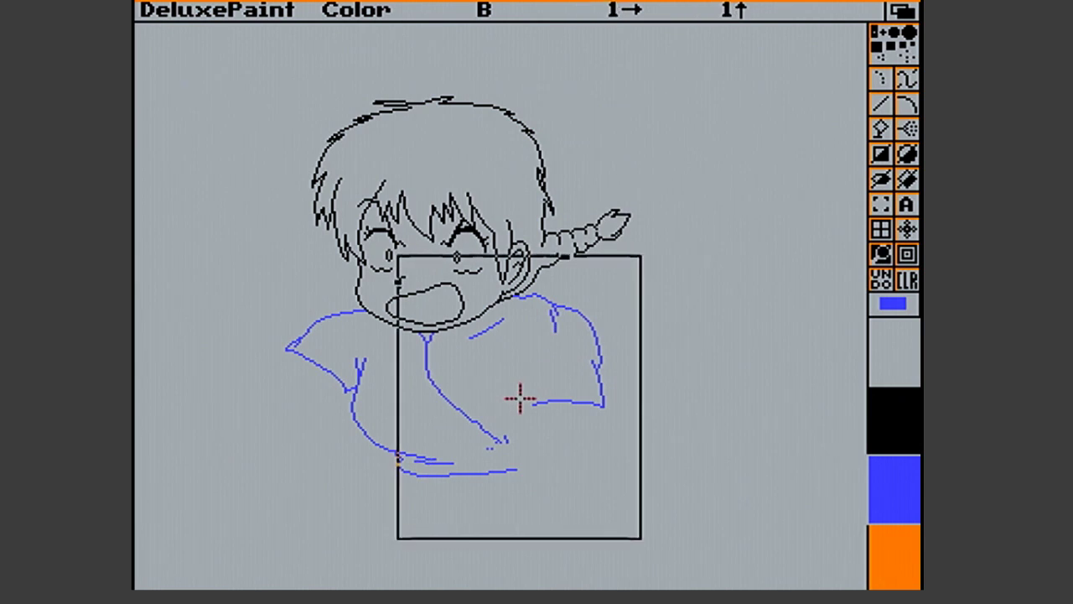
click(518, 396)
mouse_move(561, 410)
mouse_down()
mouse_move(605, 398)
mouse_move(599, 387)
mouse_up()
click(805, 265)
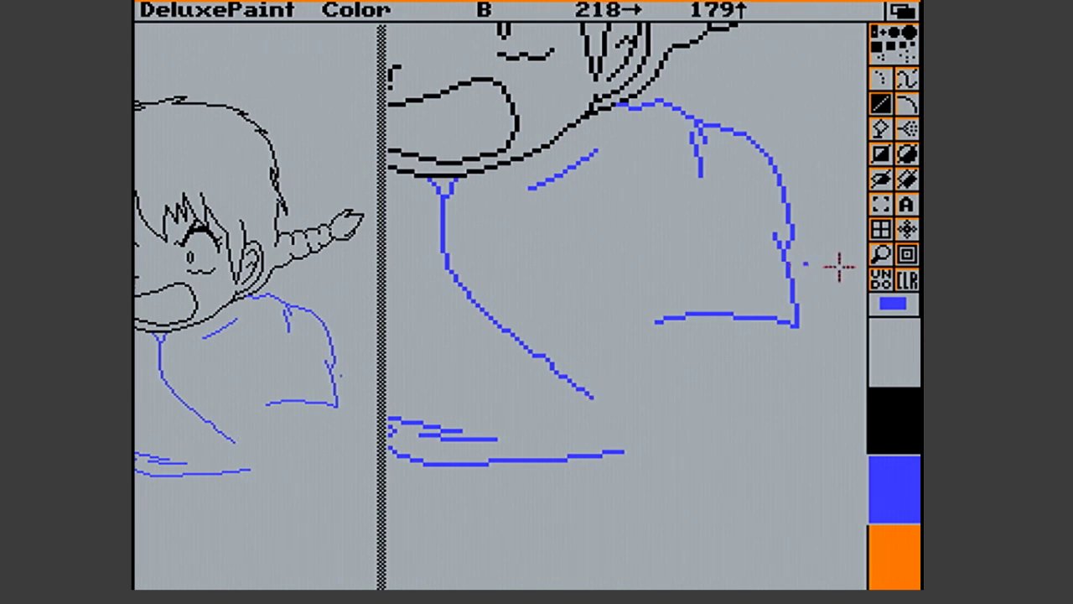
click(881, 255)
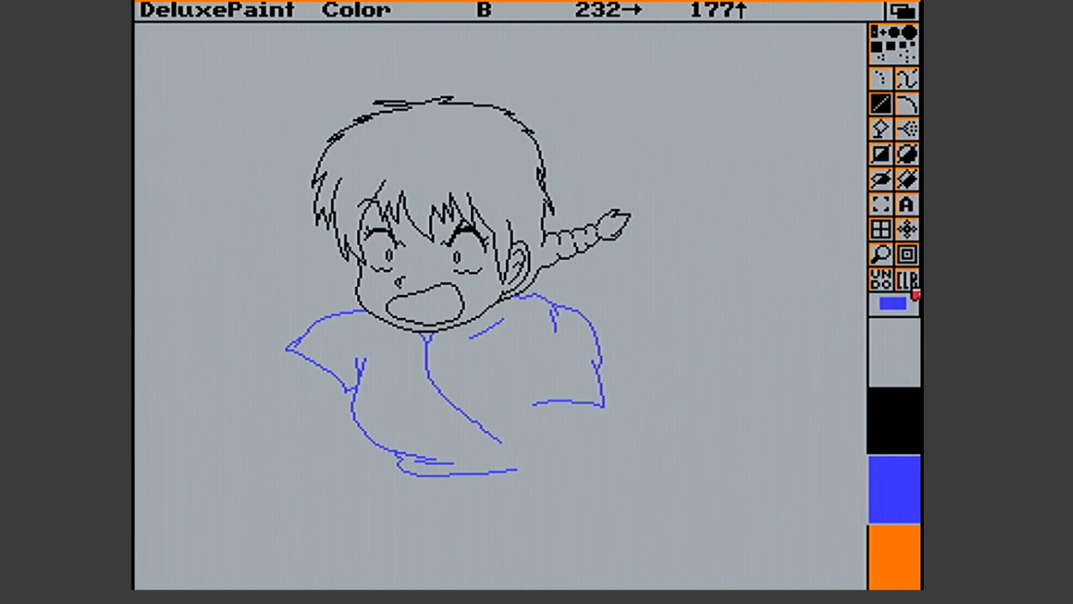
Move the sleeve opening beneath the braid slightly outward and redraw the sleeve's outer edge to join its corner
click(881, 205)
mouse_move(523, 386)
mouse_down()
mouse_move(575, 391)
mouse_move(619, 432)
mouse_up()
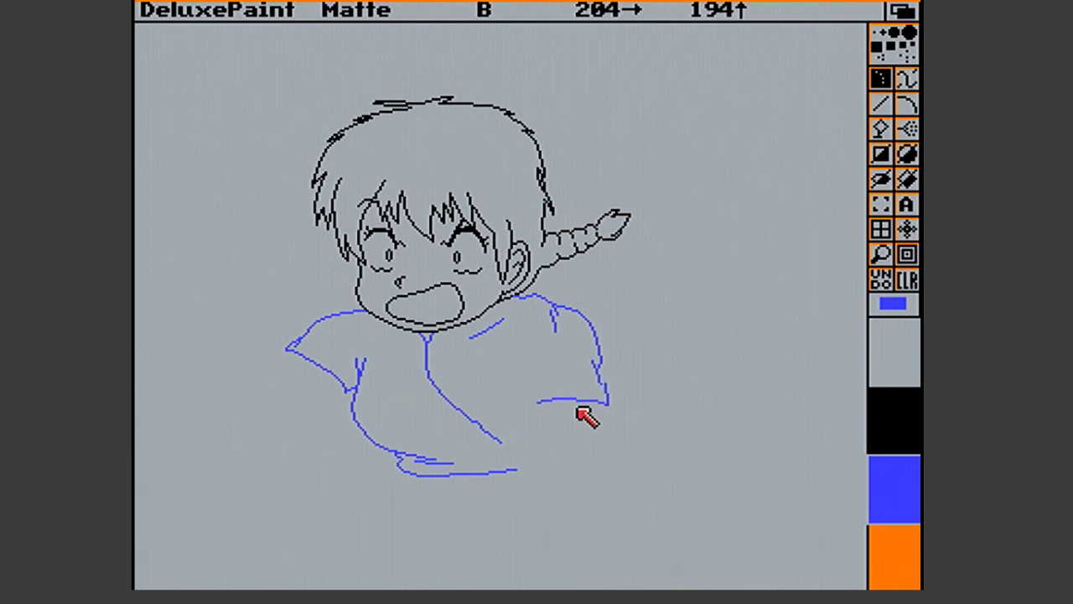
key(v)
key(period)
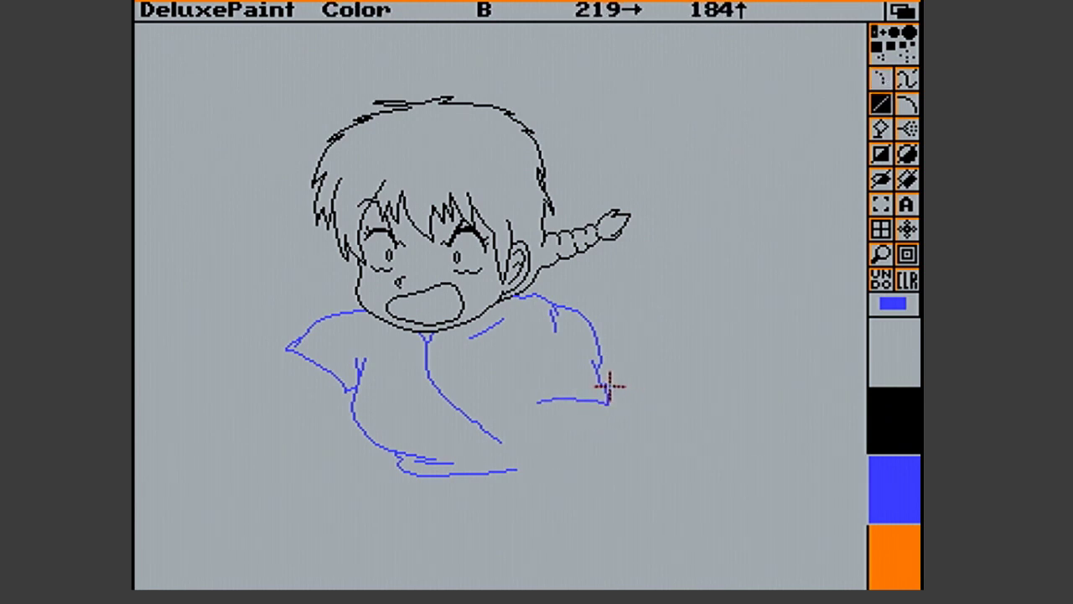
key(m)
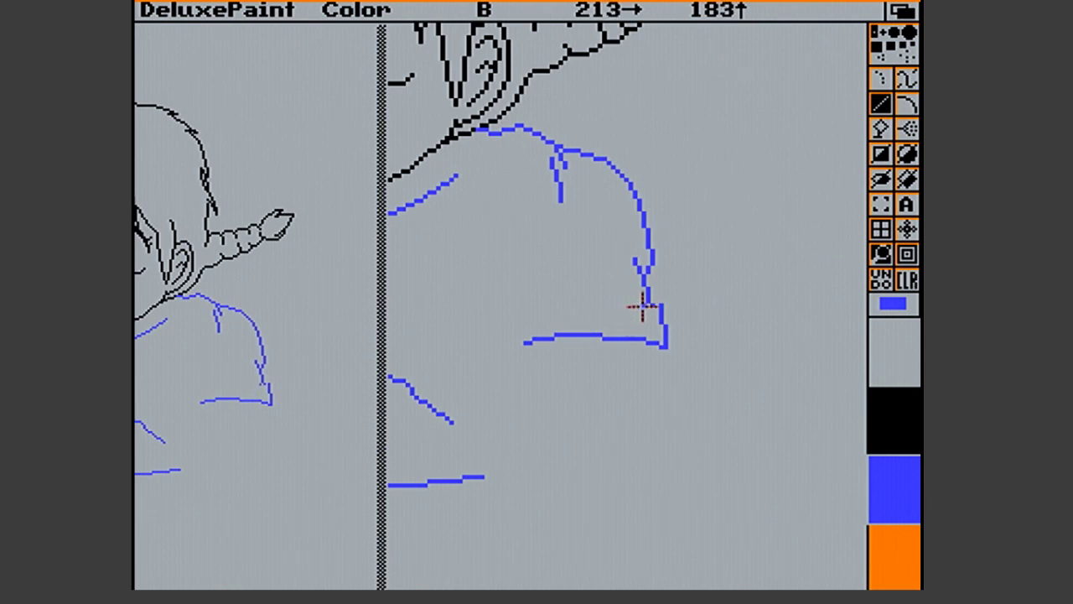
mouse_move(647, 292)
mouse_down()
mouse_move(646, 307)
mouse_move(651, 294)
mouse_move(662, 304)
mouse_up()
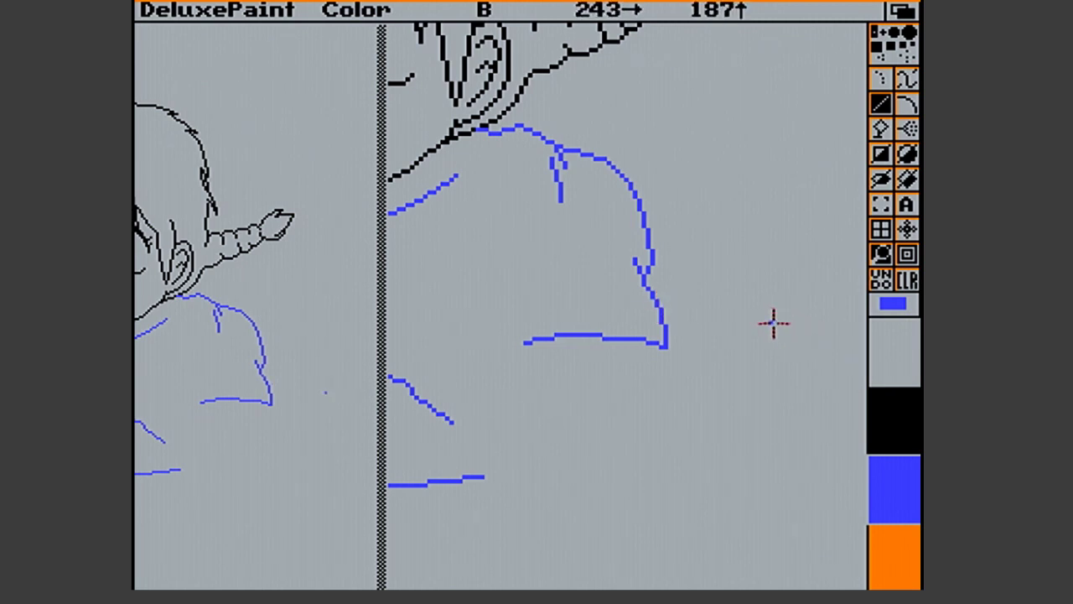
click(891, 257)
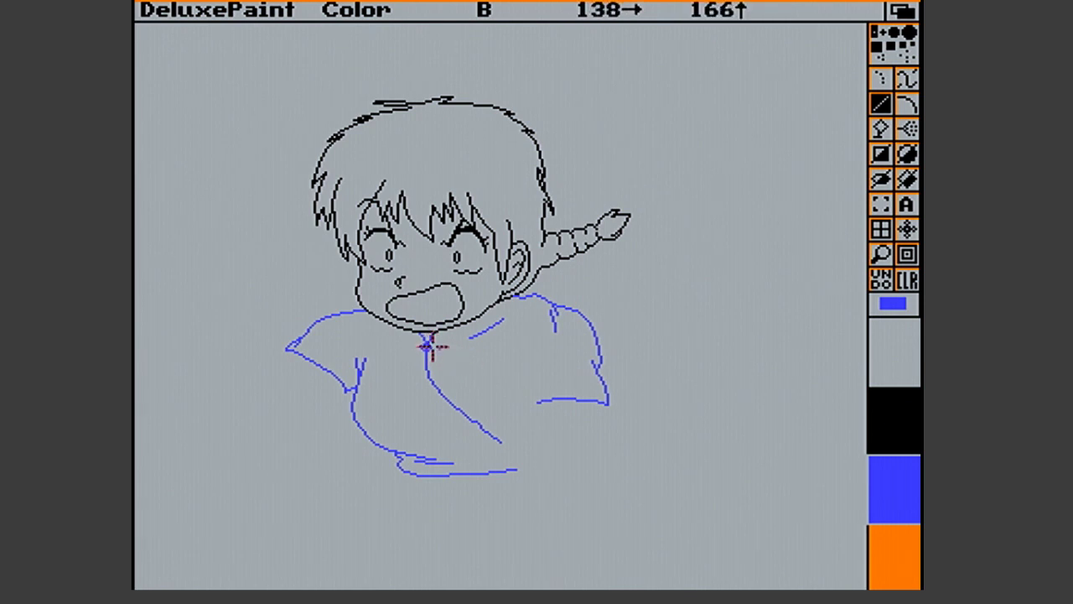
Draw a small round knot button on the front seam just below the collar notch, with a narrow flat loop on one side
key(m)
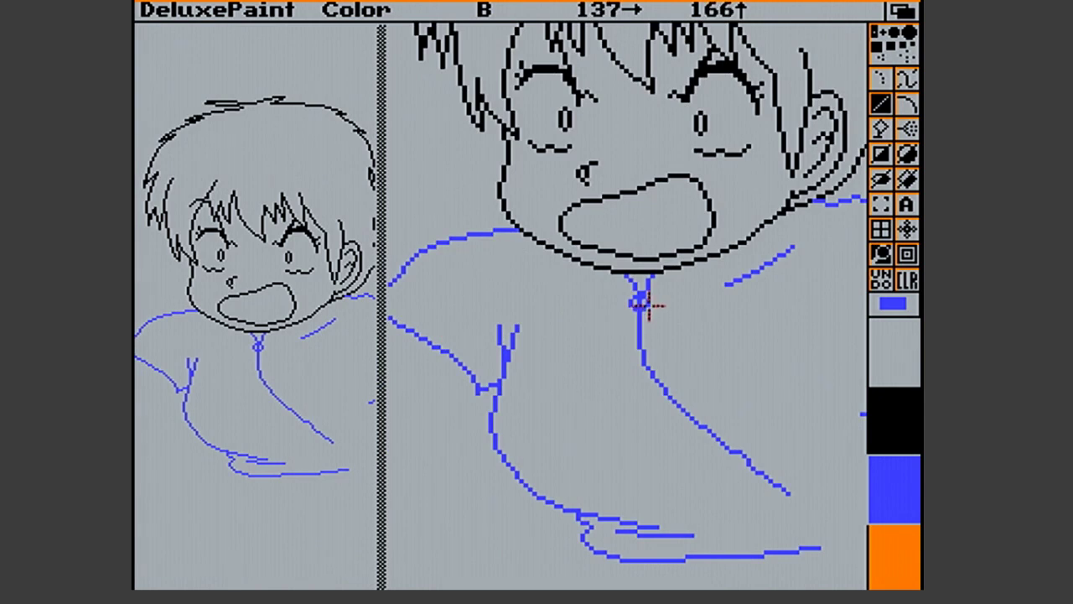
drag(639, 307, 639, 302)
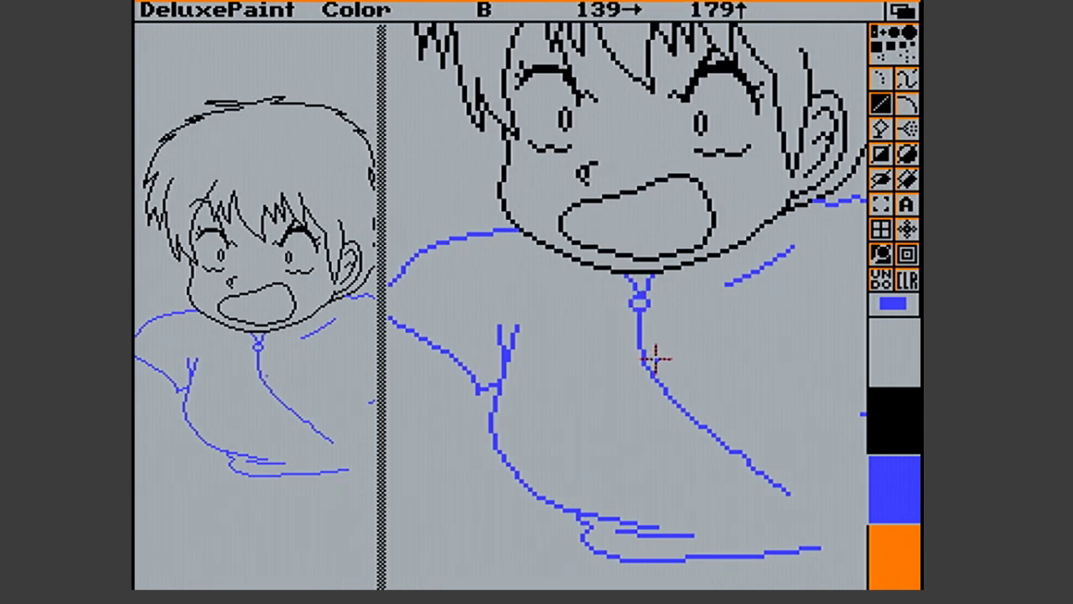
mouse_move(638, 294)
mouse_down()
mouse_move(582, 302)
mouse_move(598, 314)
mouse_move(638, 308)
mouse_up()
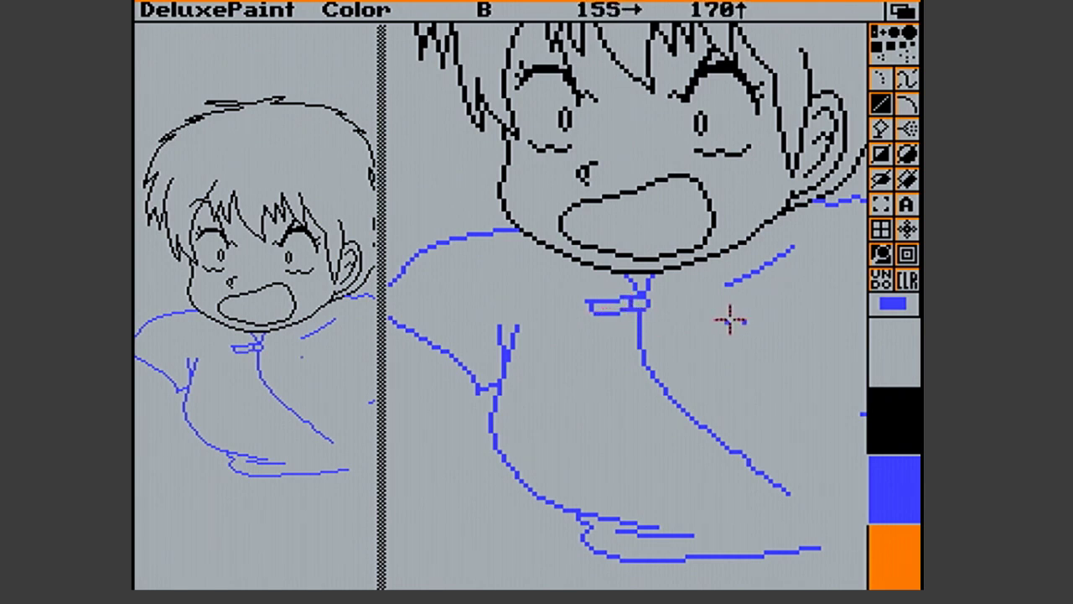
click(889, 259)
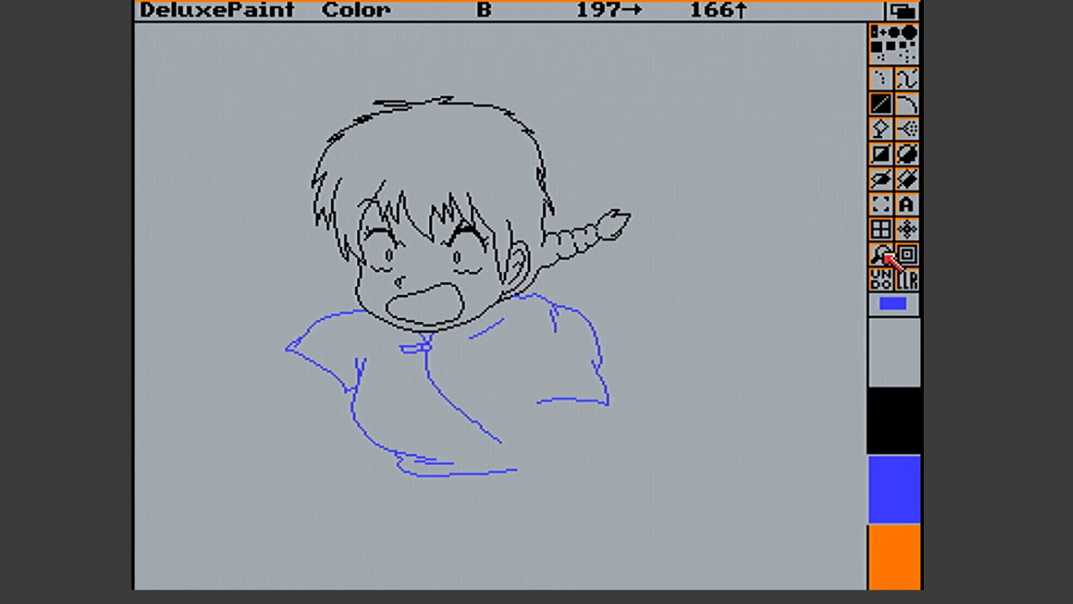
Draw a matching, slightly raised loop on the knot button's other side and round off the first loop's outer end
click(882, 255)
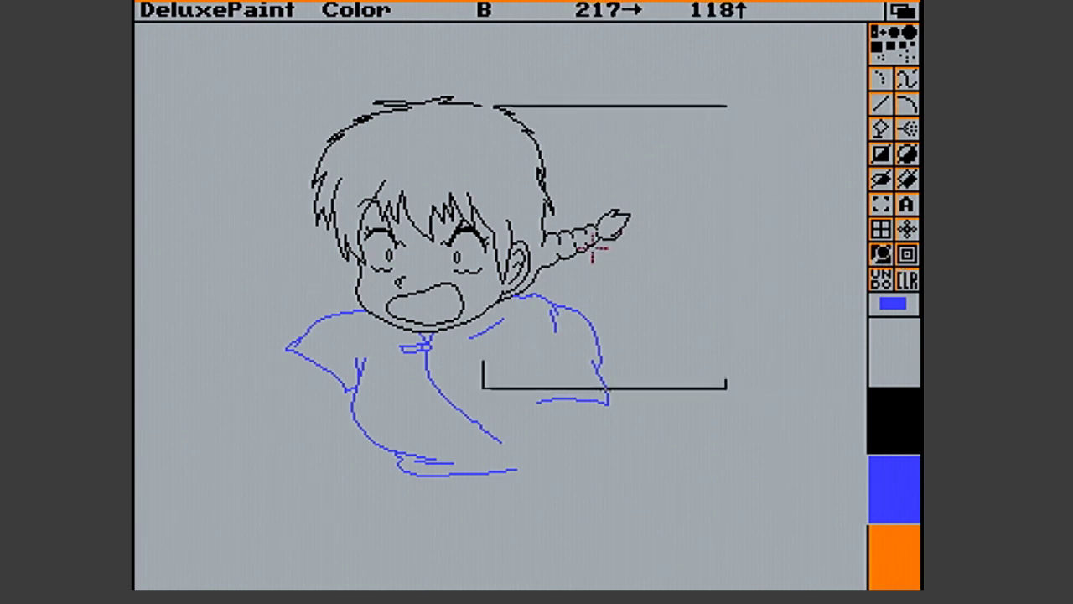
click(498, 271)
key(v)
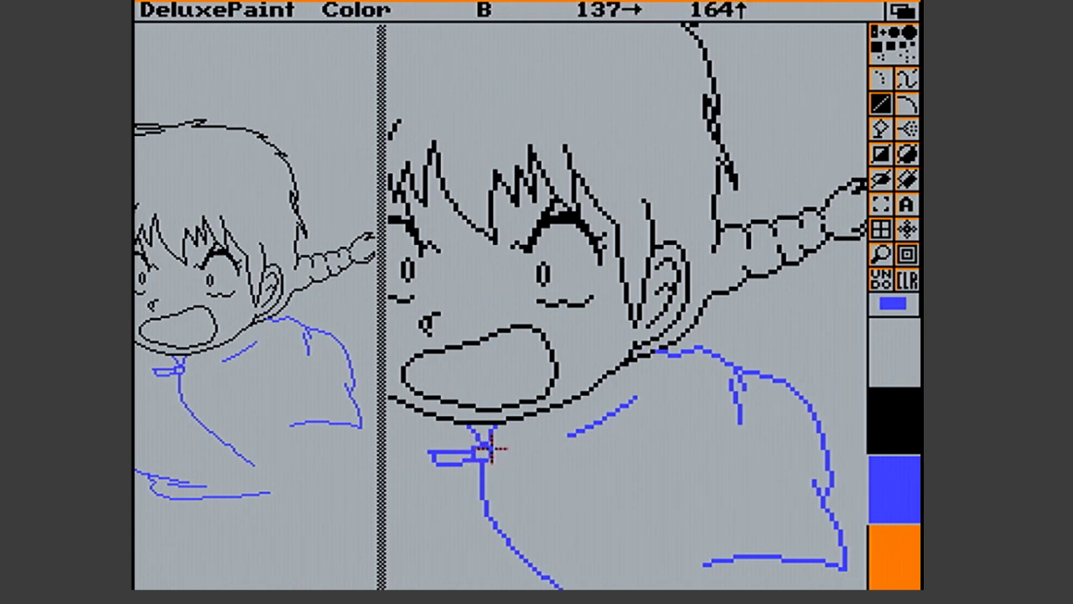
drag(493, 450, 527, 442)
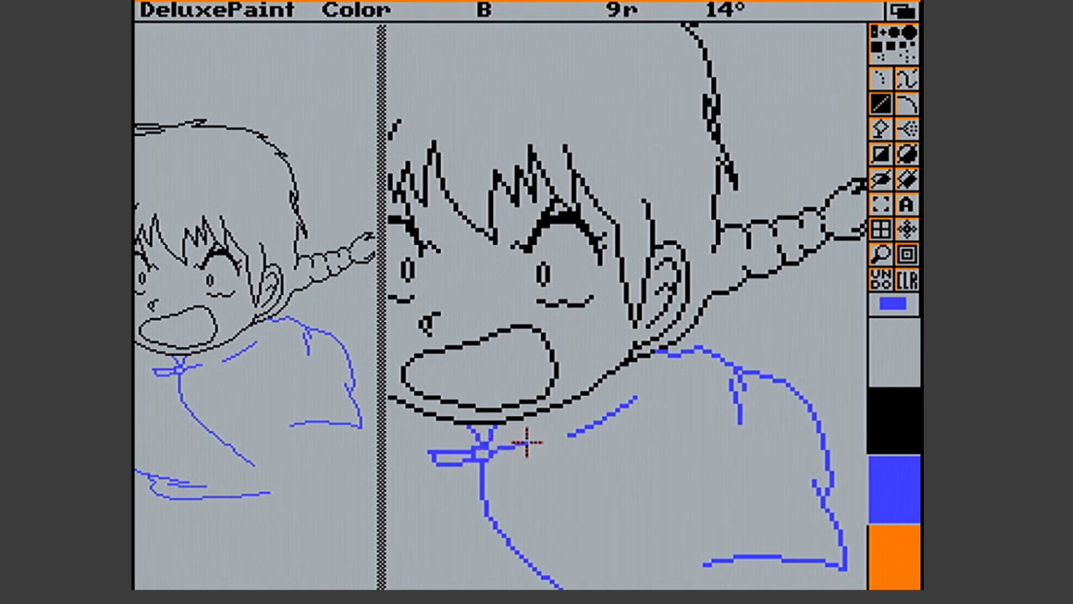
key(u)
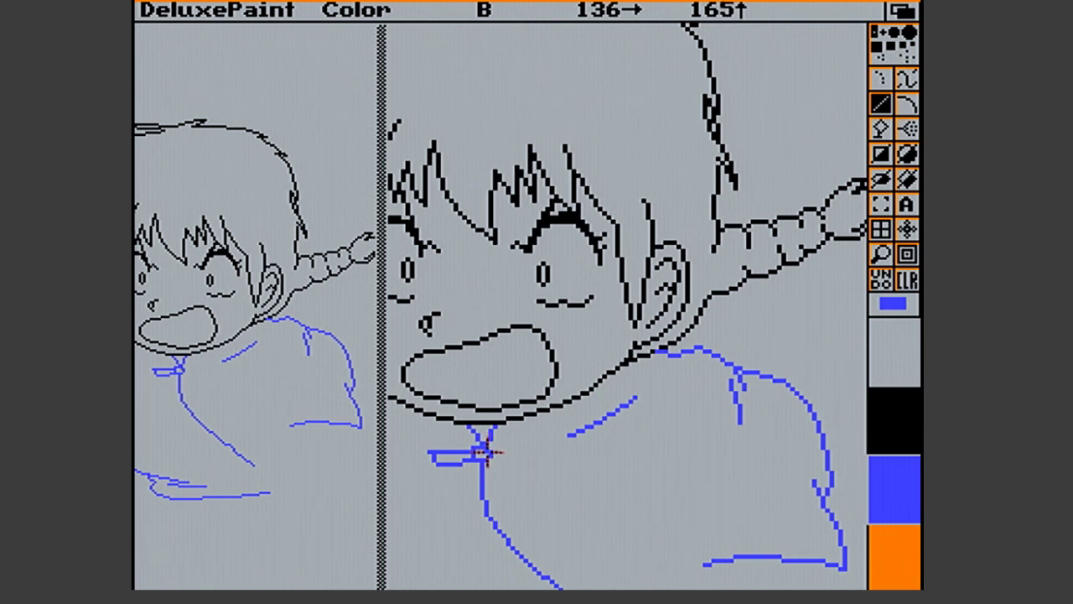
mouse_move(499, 449)
mouse_down()
mouse_move(528, 436)
mouse_move(501, 455)
mouse_move(533, 453)
mouse_up()
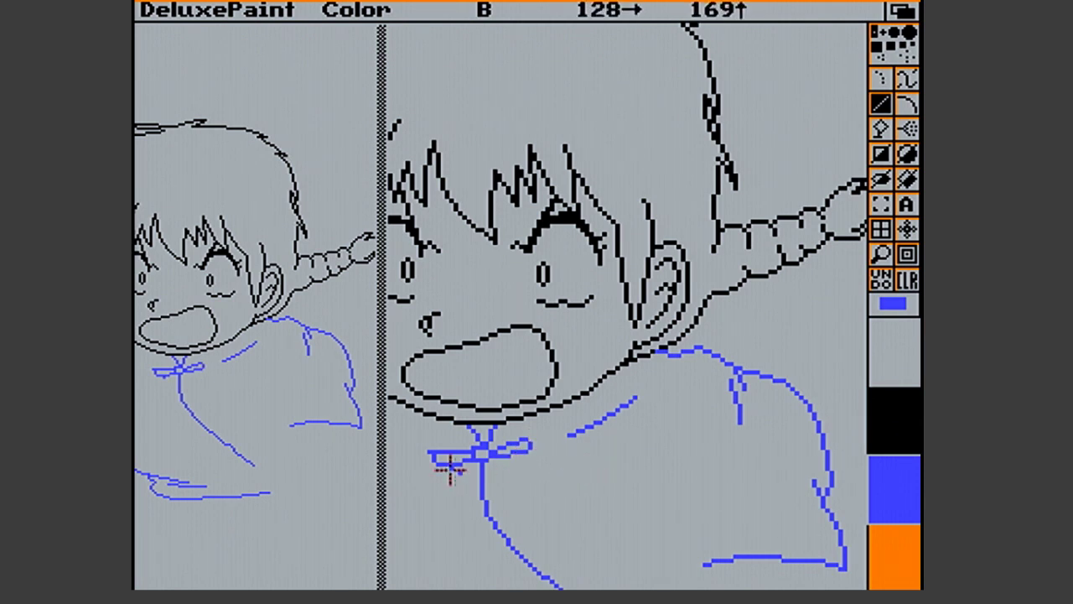
drag(433, 451, 431, 449)
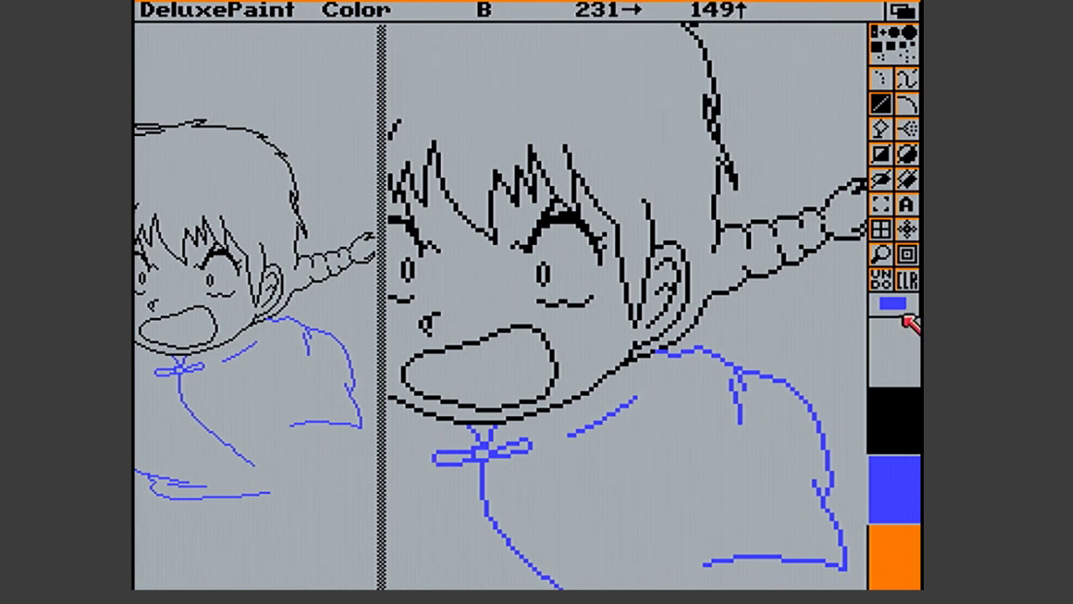
click(881, 258)
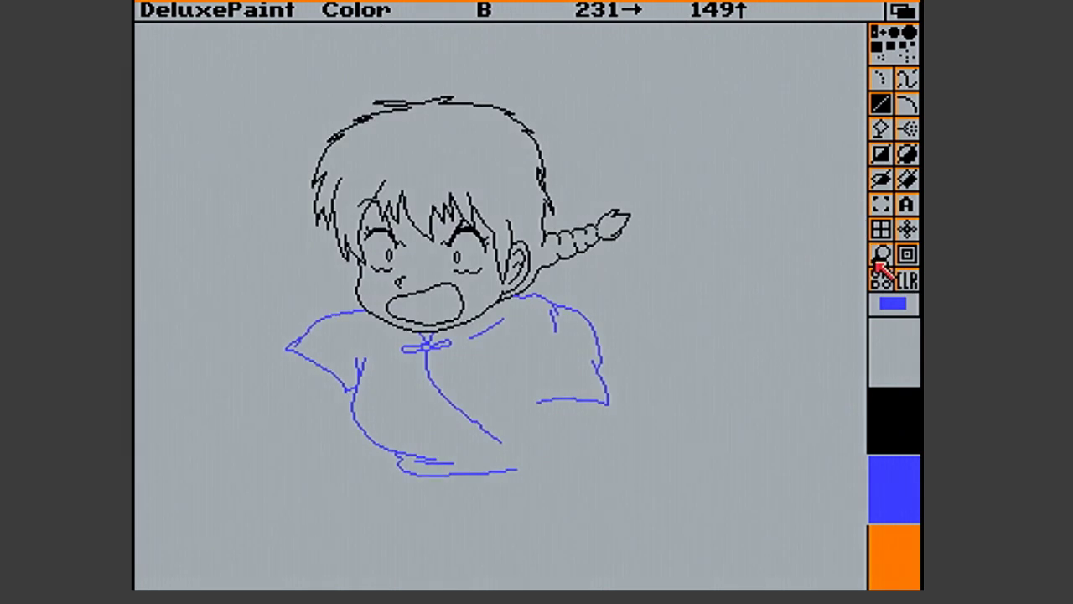
click(881, 257)
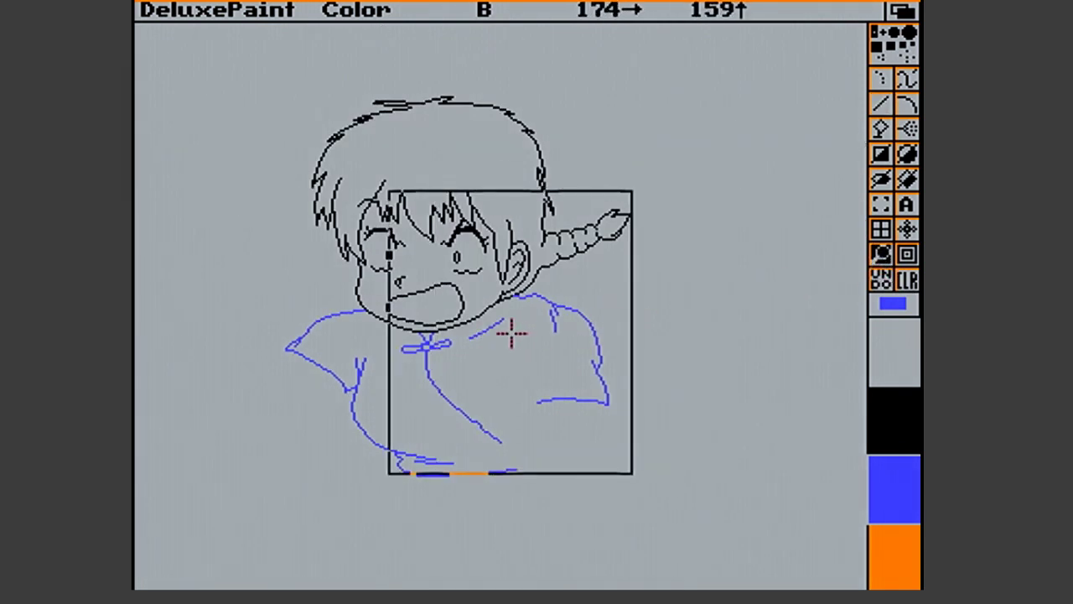
click(478, 357)
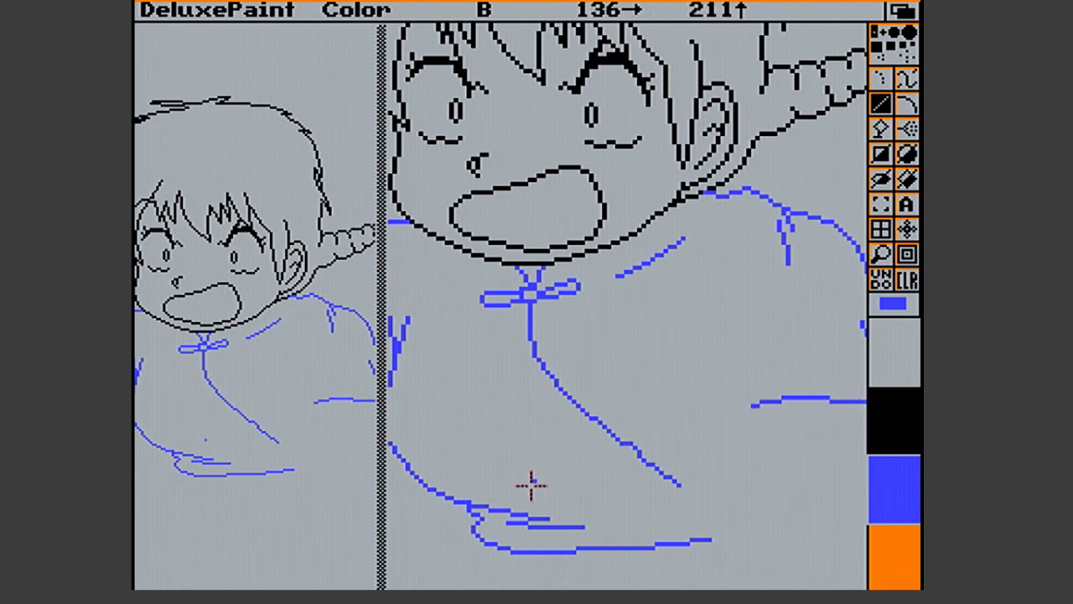
Extend the inner hem fold line with a short stroke toward the hem's rounded corner
drag(478, 514, 494, 520)
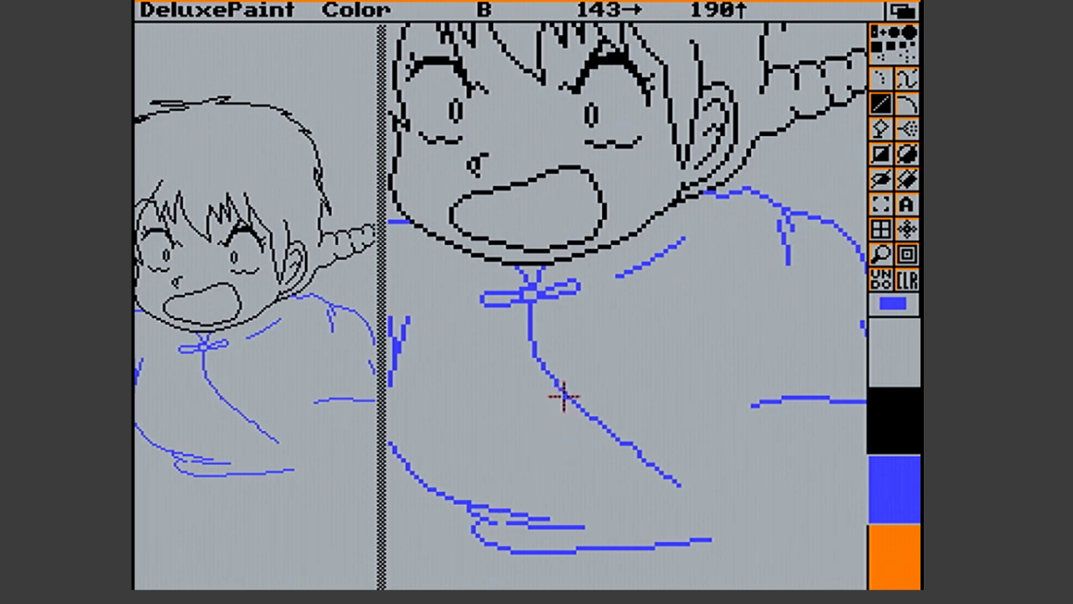
Draw a second knot button with a loop on each side about halfway down the diagonal front seam
drag(563, 398, 568, 401)
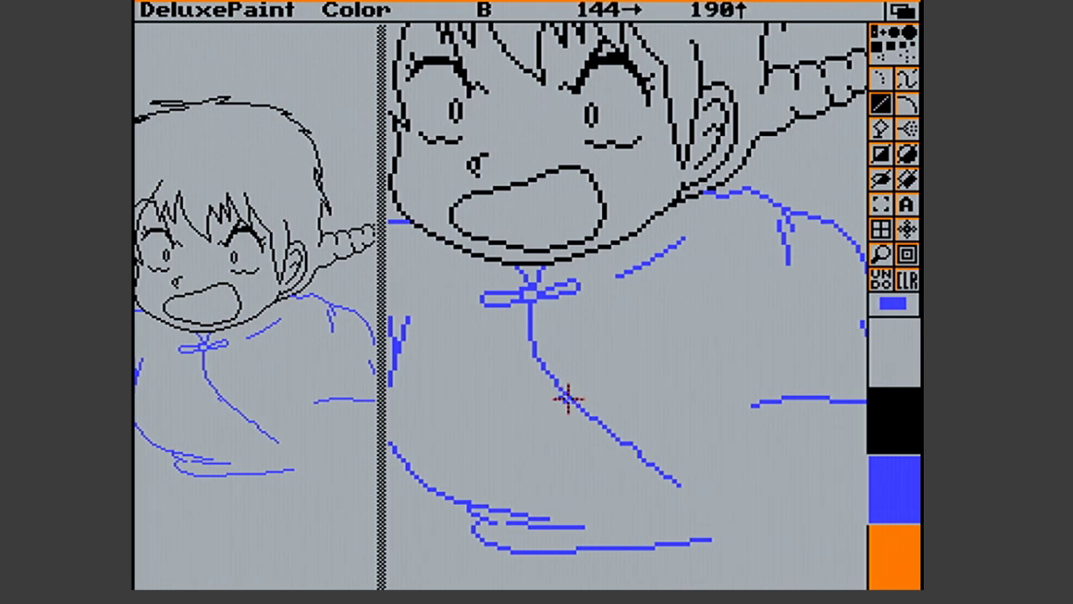
drag(560, 398, 564, 394)
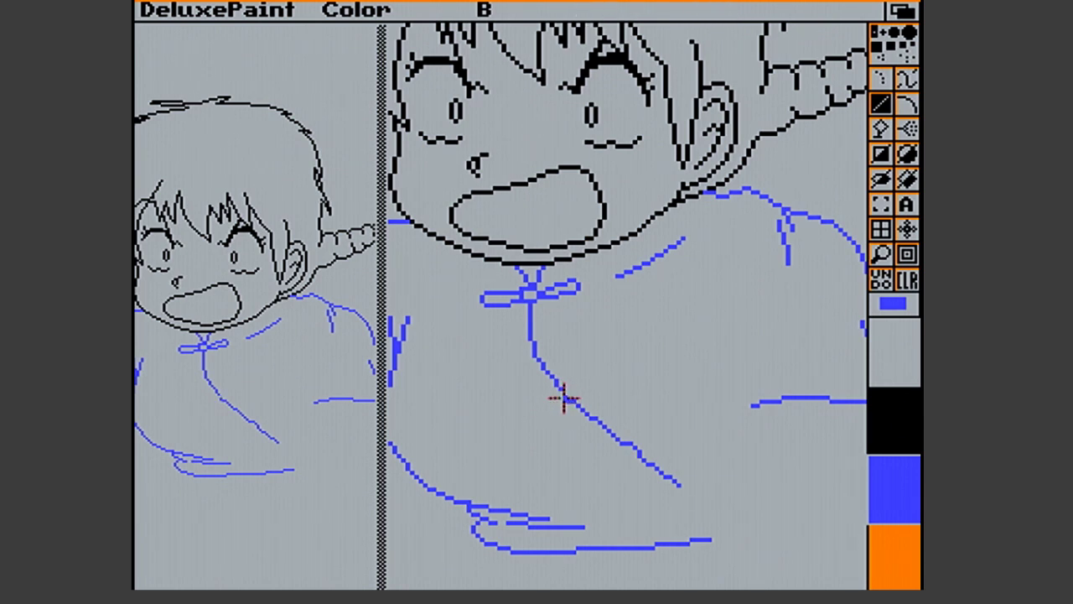
drag(570, 390, 573, 391)
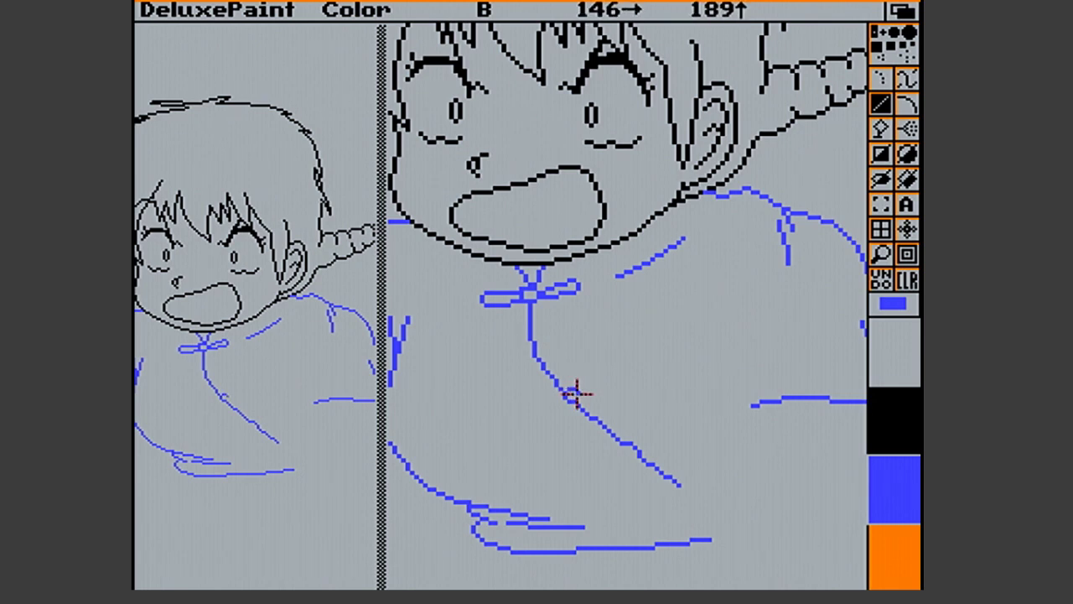
mouse_move(576, 398)
mouse_down()
mouse_move(596, 378)
mouse_move(612, 399)
mouse_move(616, 384)
mouse_move(520, 395)
mouse_move(524, 407)
mouse_move(567, 401)
mouse_up()
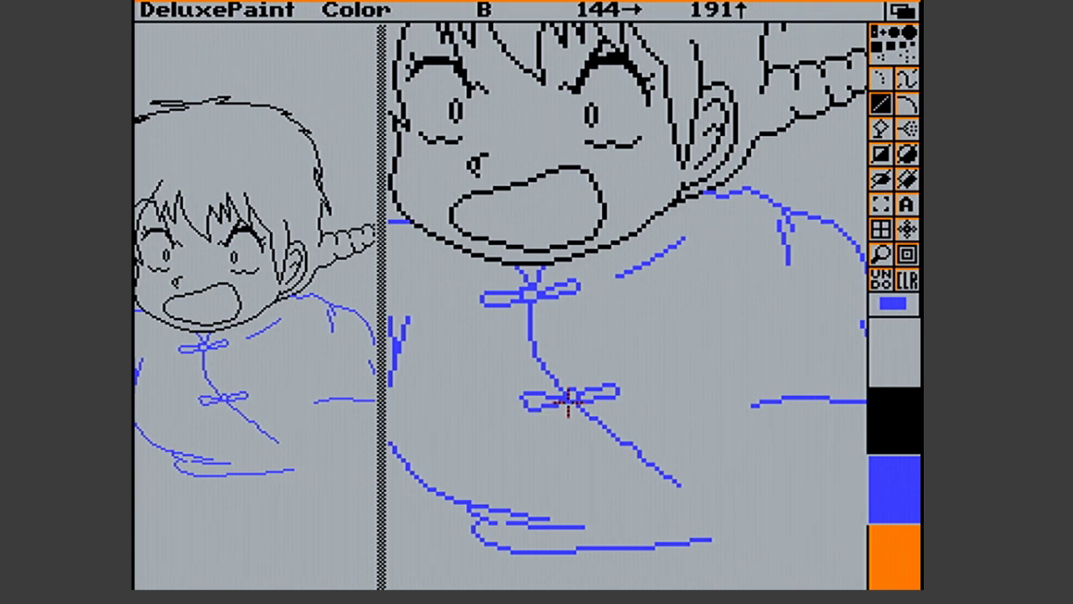
Draw a smaller third knot button with two tilted loops near the front seam's lower end and tidy its pixels
click(882, 253)
click(882, 253)
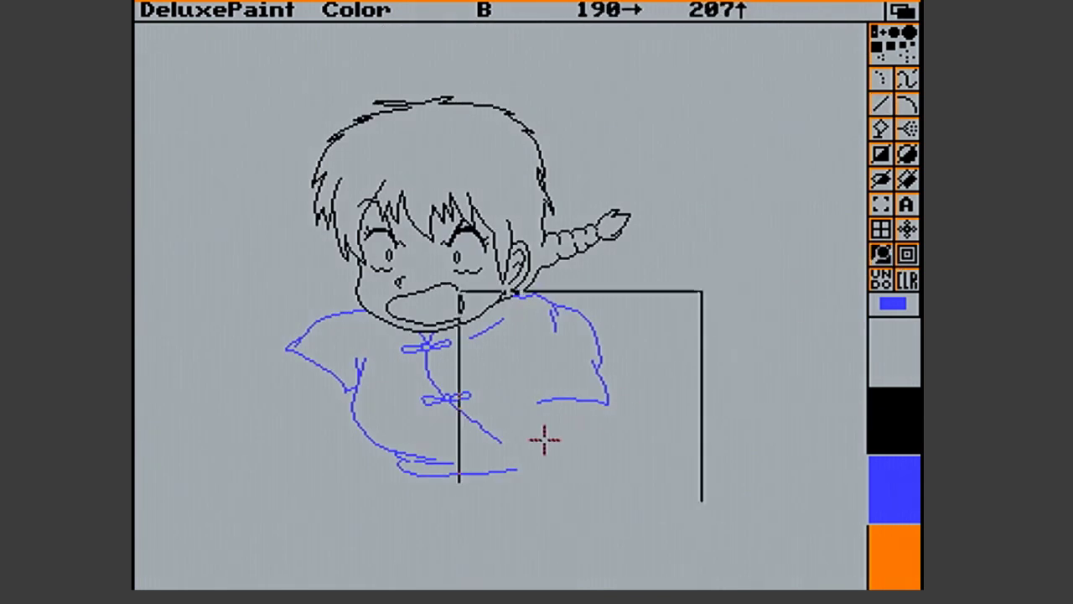
click(491, 455)
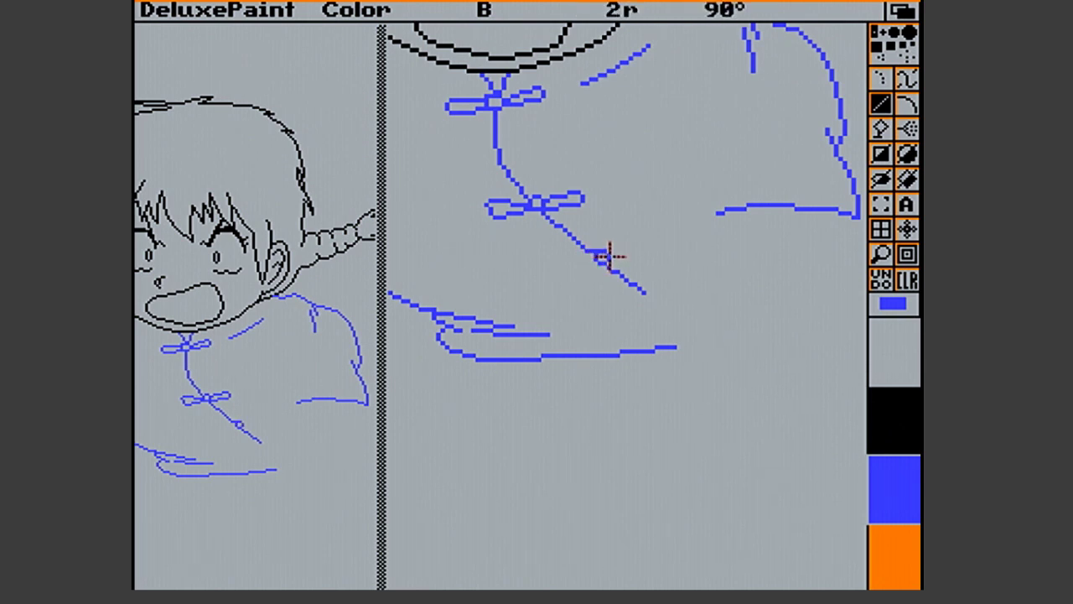
mouse_move(591, 258)
mouse_down()
mouse_move(540, 256)
mouse_move(575, 277)
mouse_move(596, 265)
mouse_up()
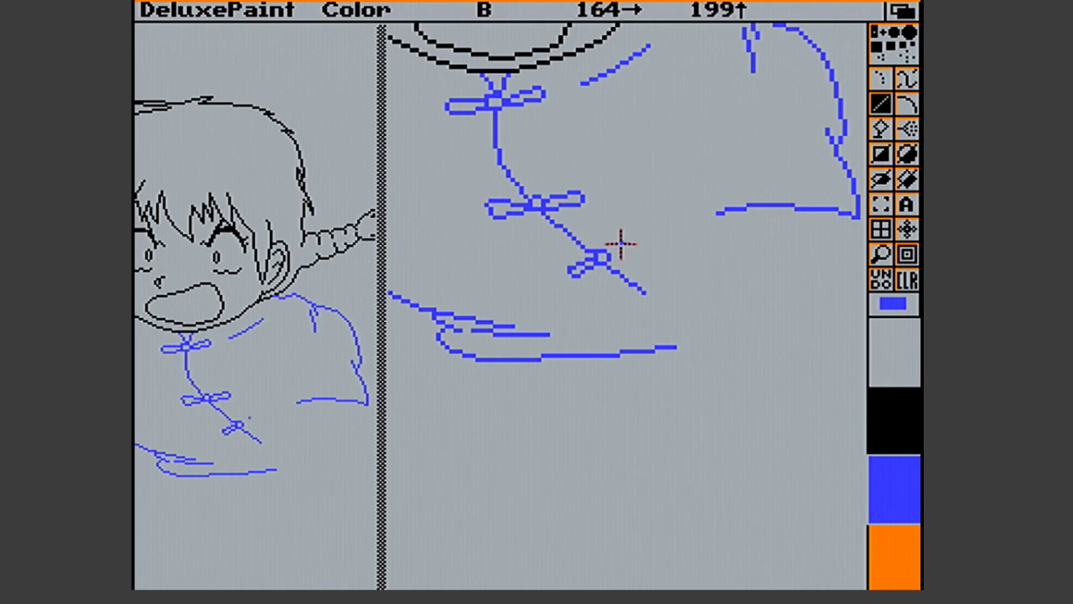
drag(604, 253, 634, 249)
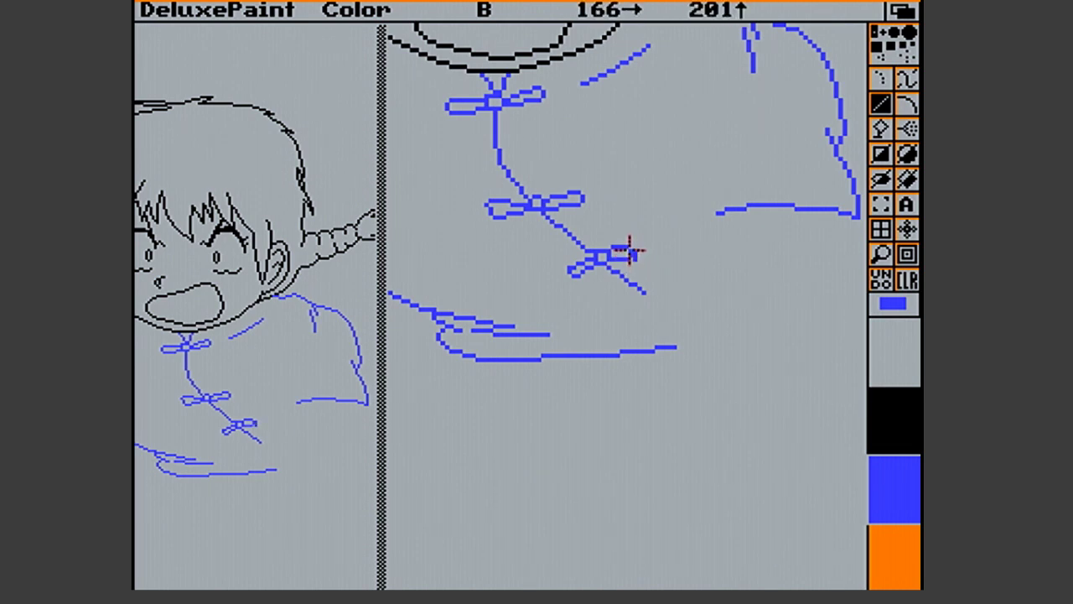
drag(634, 255, 633, 253)
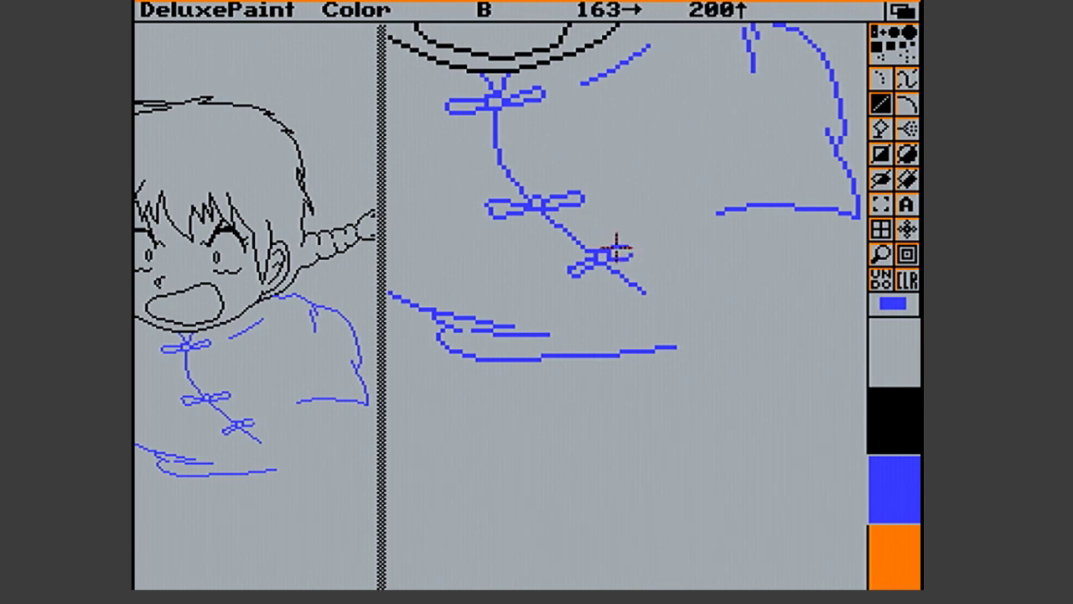
mouse_move(633, 251)
mouse_down()
mouse_move(649, 247)
mouse_move(626, 247)
mouse_up()
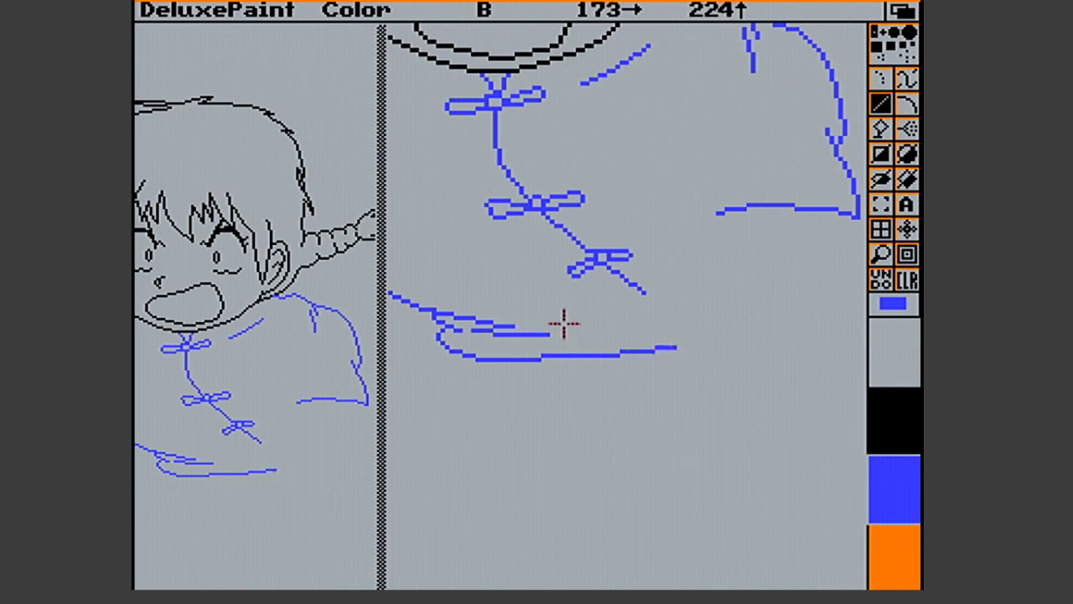
click(652, 309)
key(u)
drag(593, 252, 594, 252)
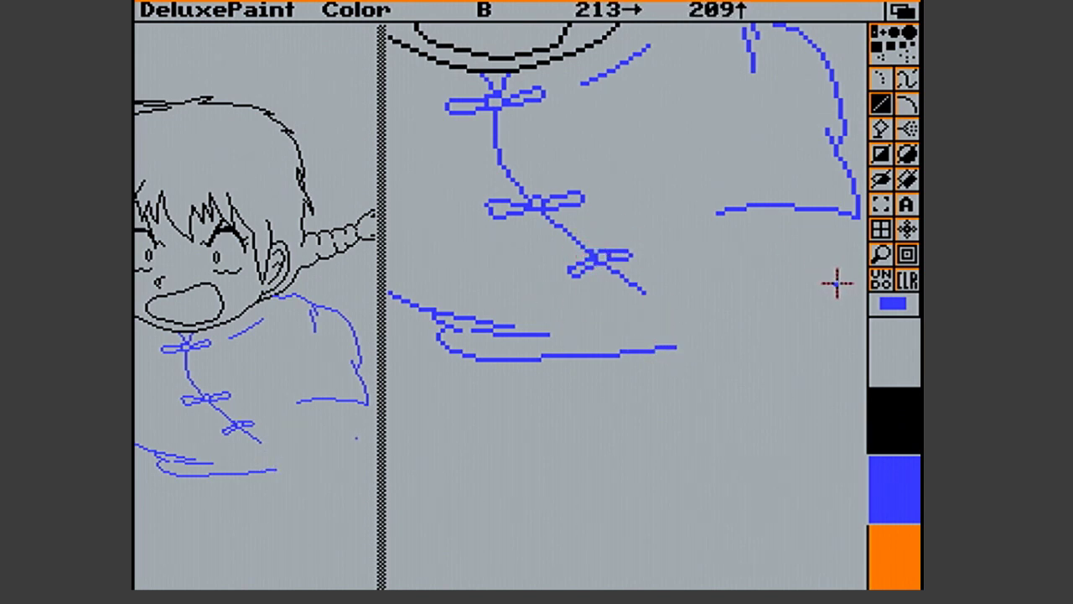
click(683, 285)
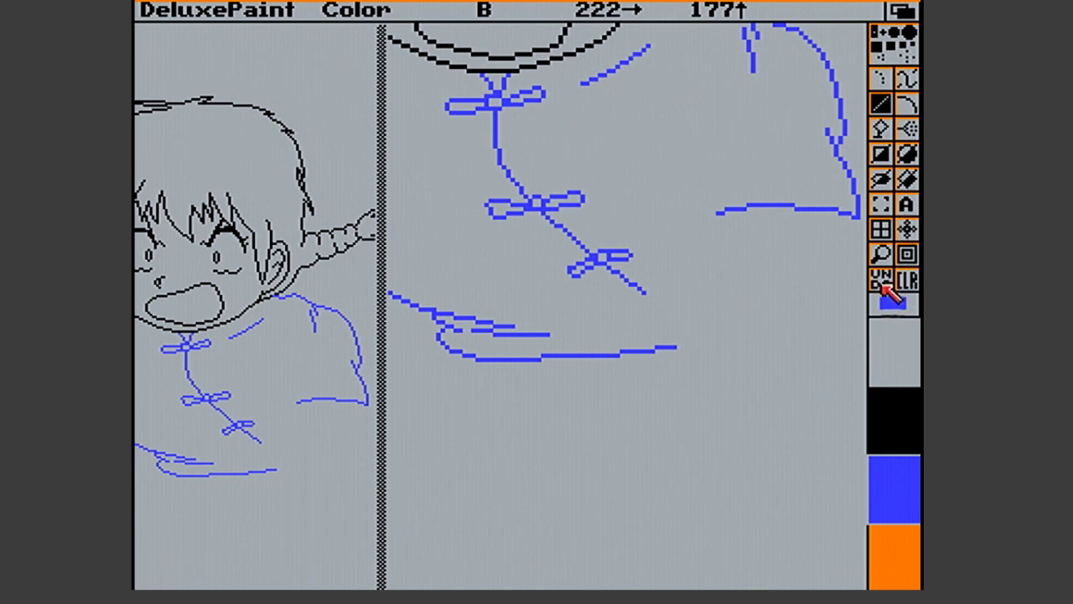
Erase the outer part of the jacket's bottom hem and redraw it as a shorter line curving slightly upward
click(882, 254)
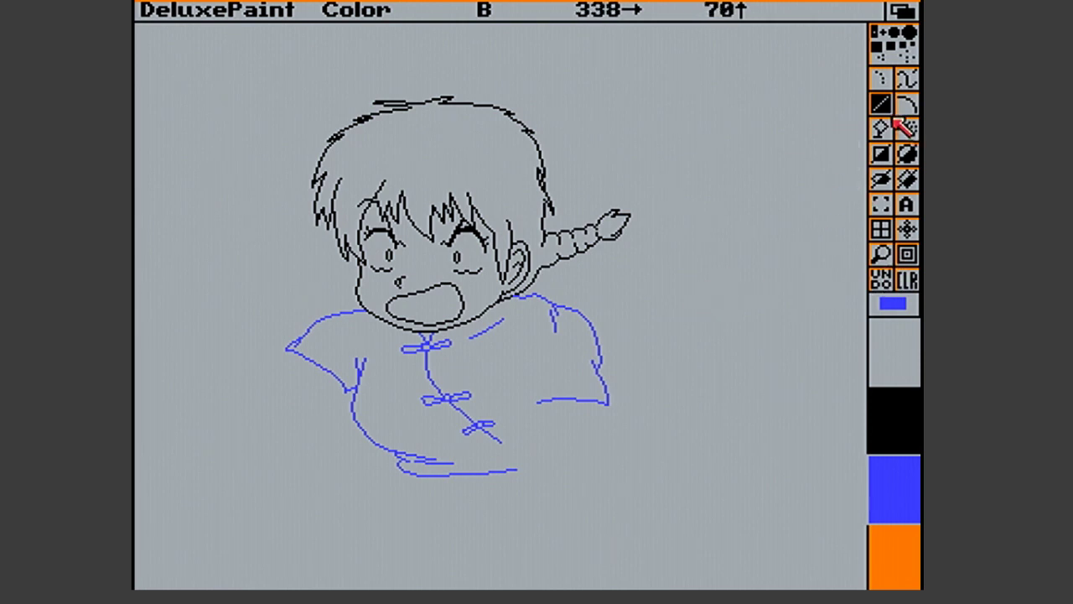
click(878, 152)
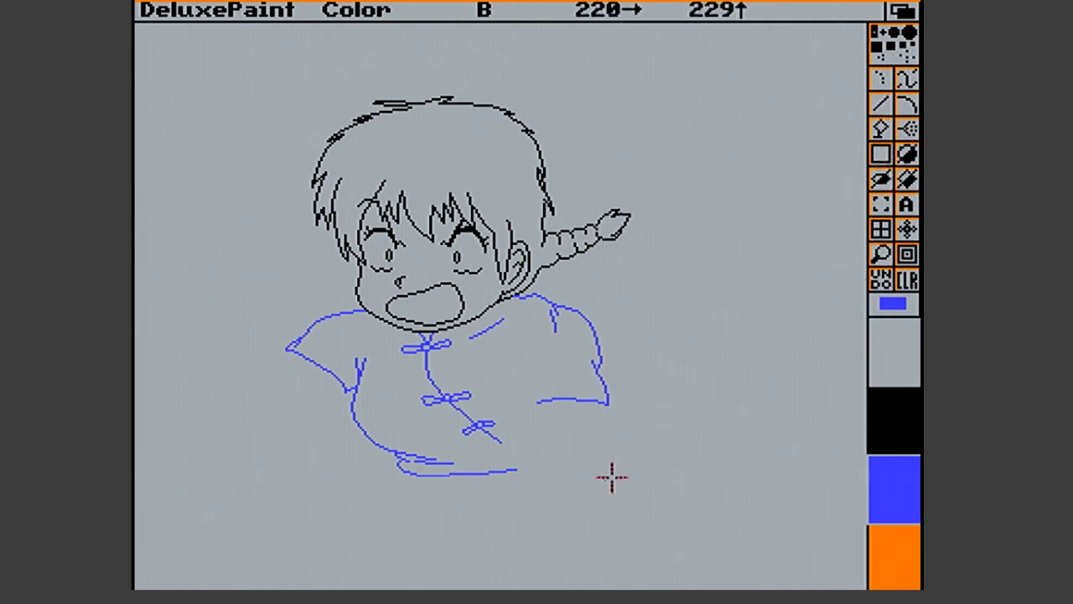
drag(475, 469, 550, 505)
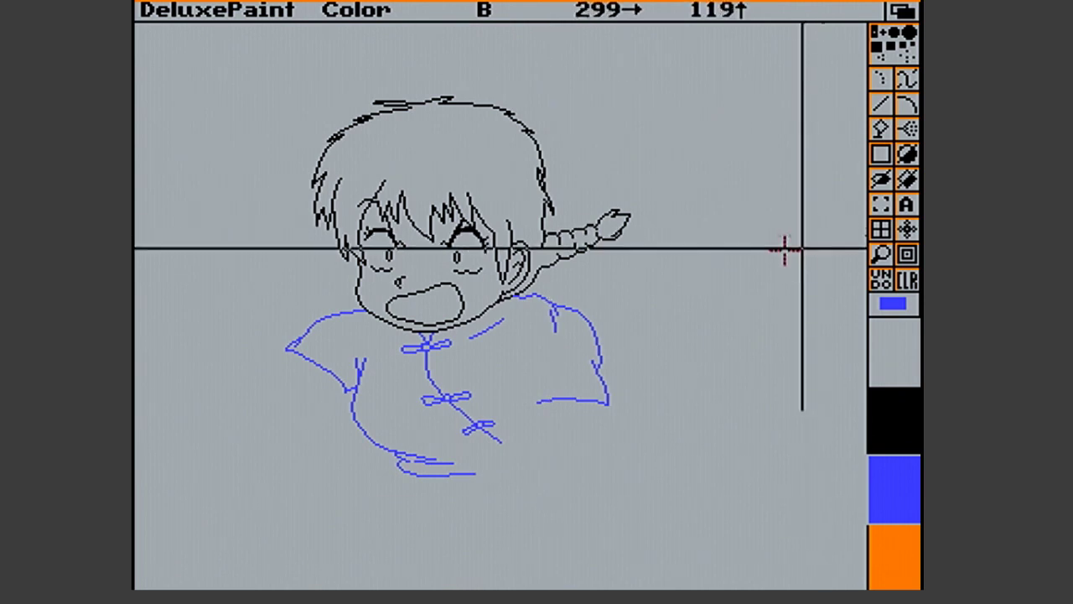
click(880, 103)
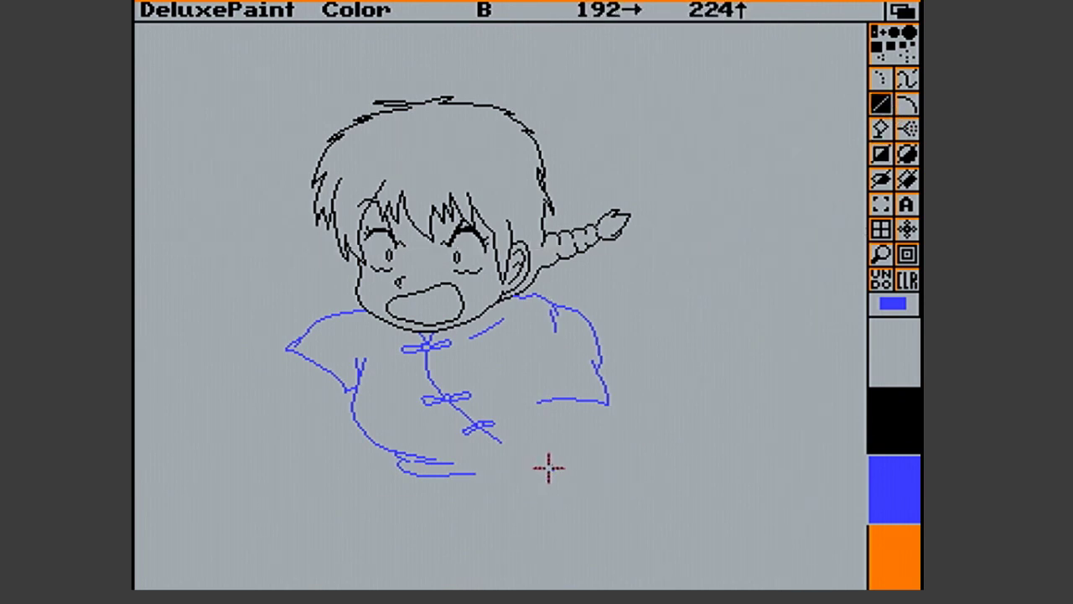
mouse_move(462, 474)
mouse_down()
mouse_move(506, 472)
mouse_move(492, 462)
mouse_move(450, 486)
mouse_move(466, 475)
mouse_up()
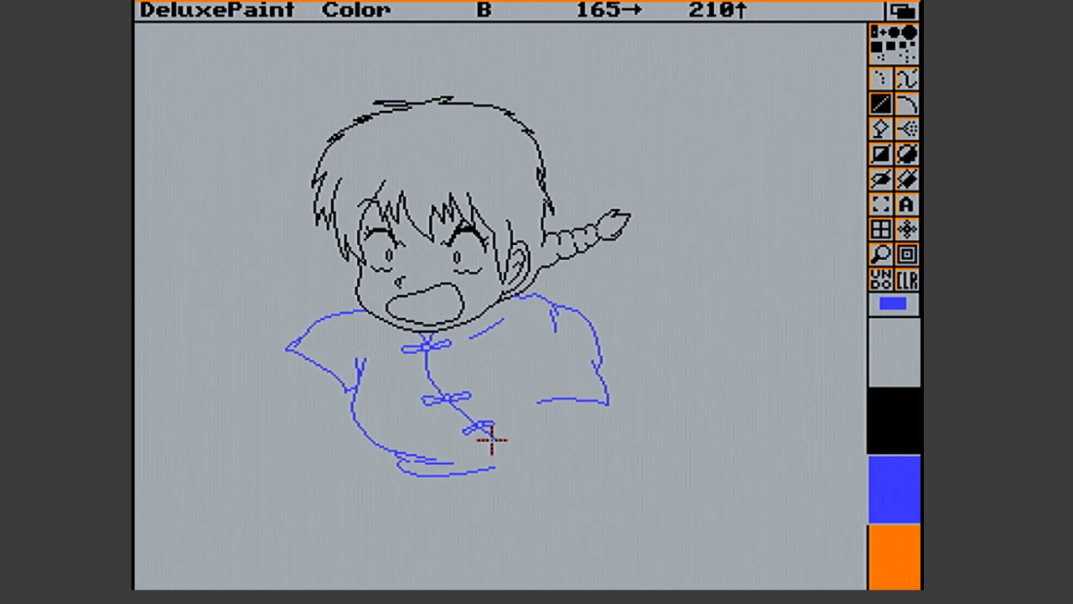
Bend the front seam's lower end downward and finish it with a narrow pointed fold
drag(492, 437, 501, 451)
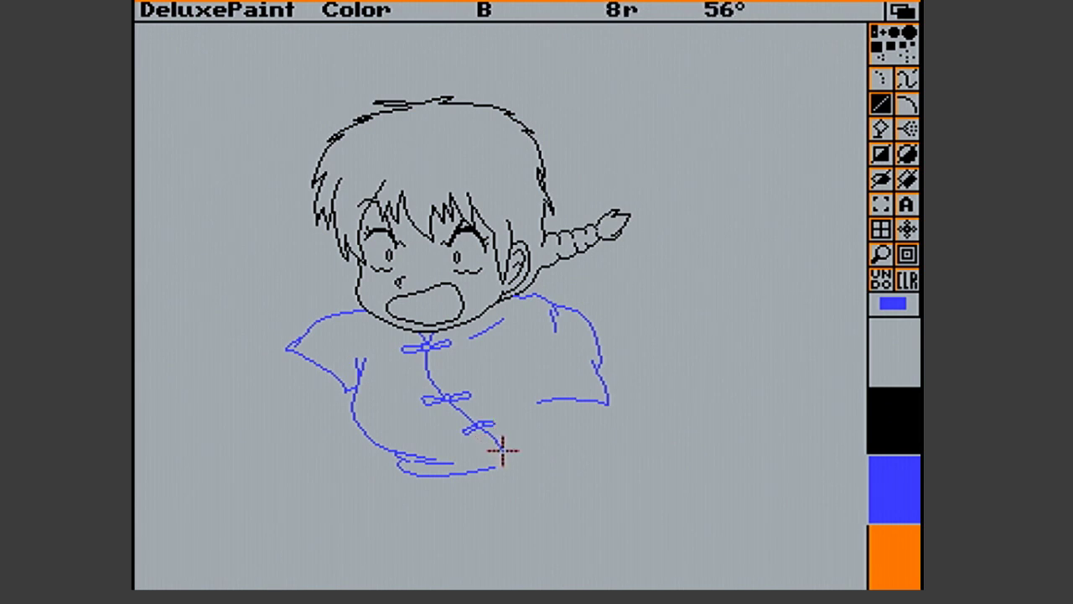
drag(505, 451, 506, 442)
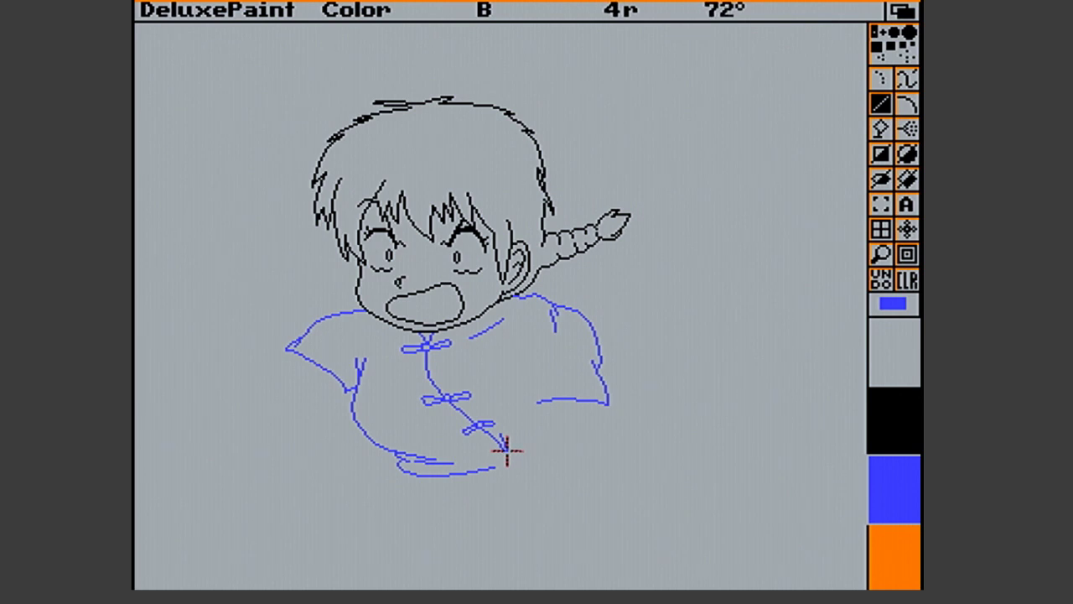
drag(505, 450, 507, 451)
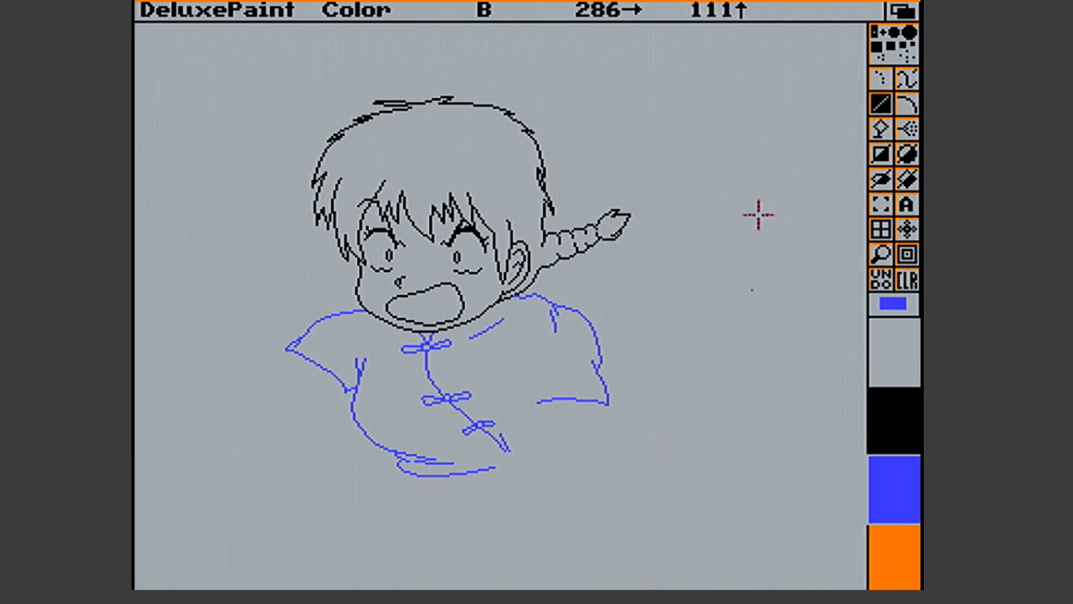
Shift the lowest knot button and seam tip slightly inward as a cut-out brush, then redraw the seam connecting them
click(884, 204)
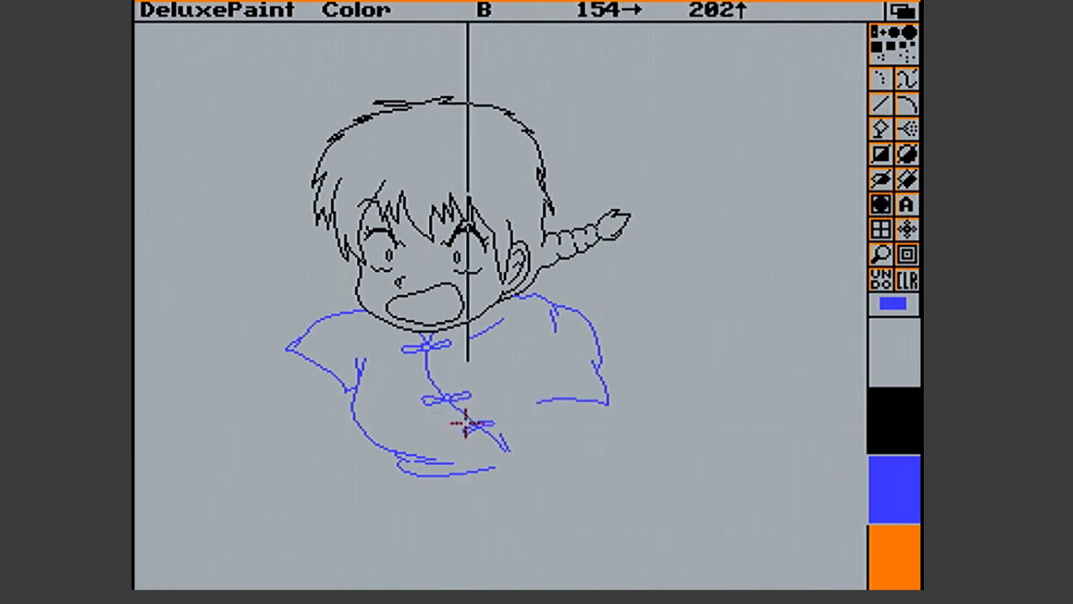
drag(461, 416, 526, 455)
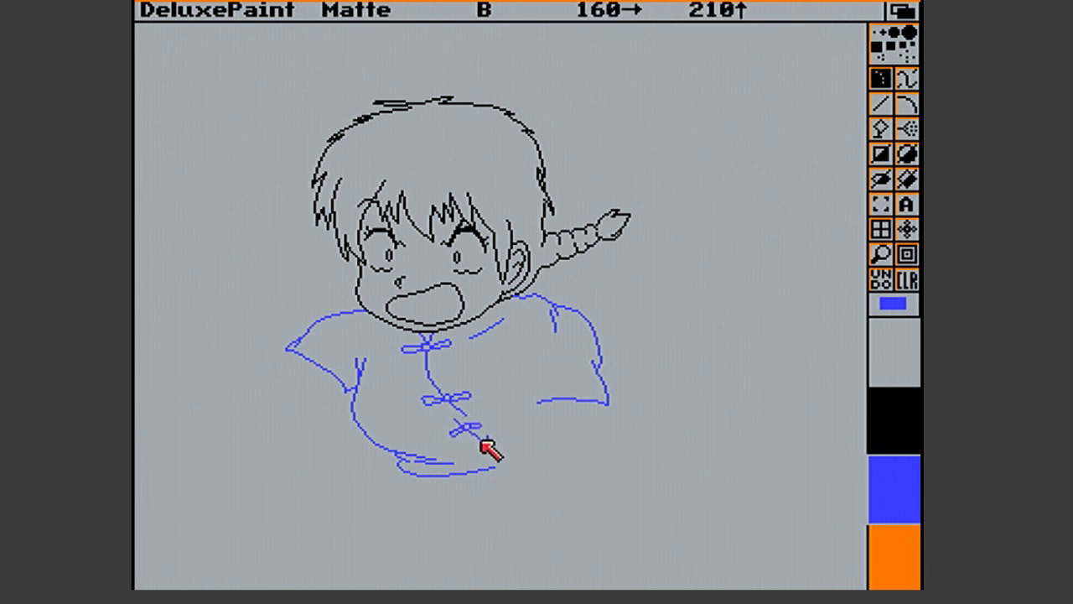
key(v)
key(.)
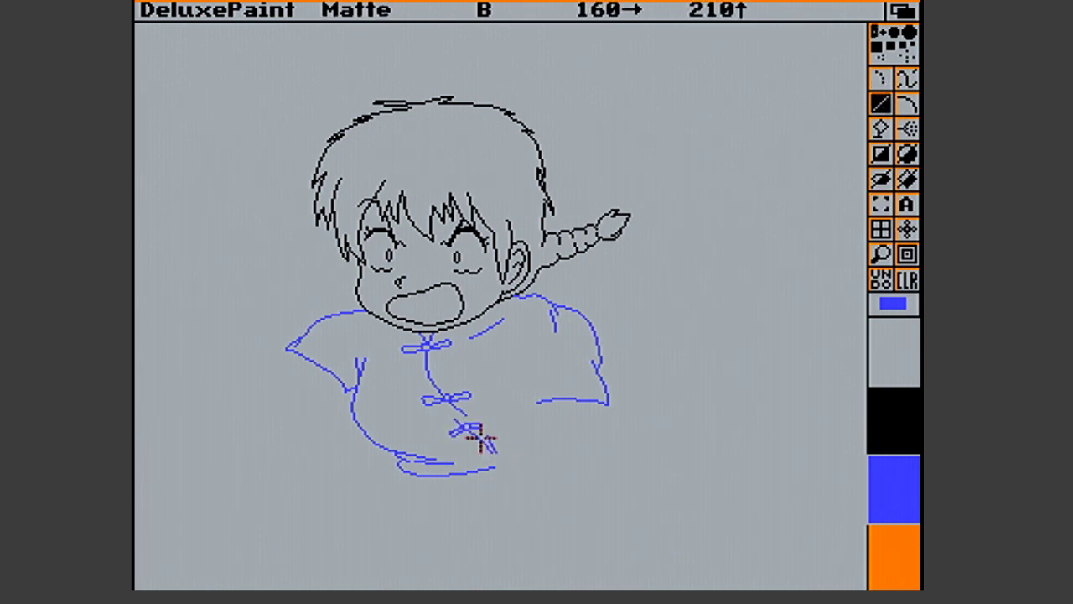
drag(445, 408, 453, 423)
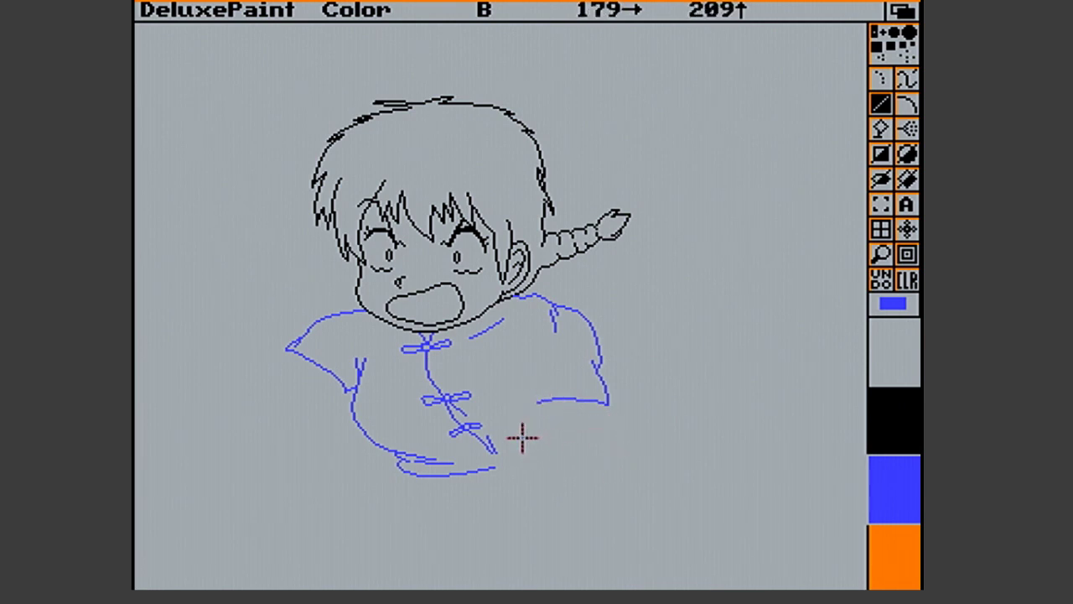
Erase the front seam and its two lower knot buttons with filled rectangles, keeping only the top button and a short stub
click(879, 153)
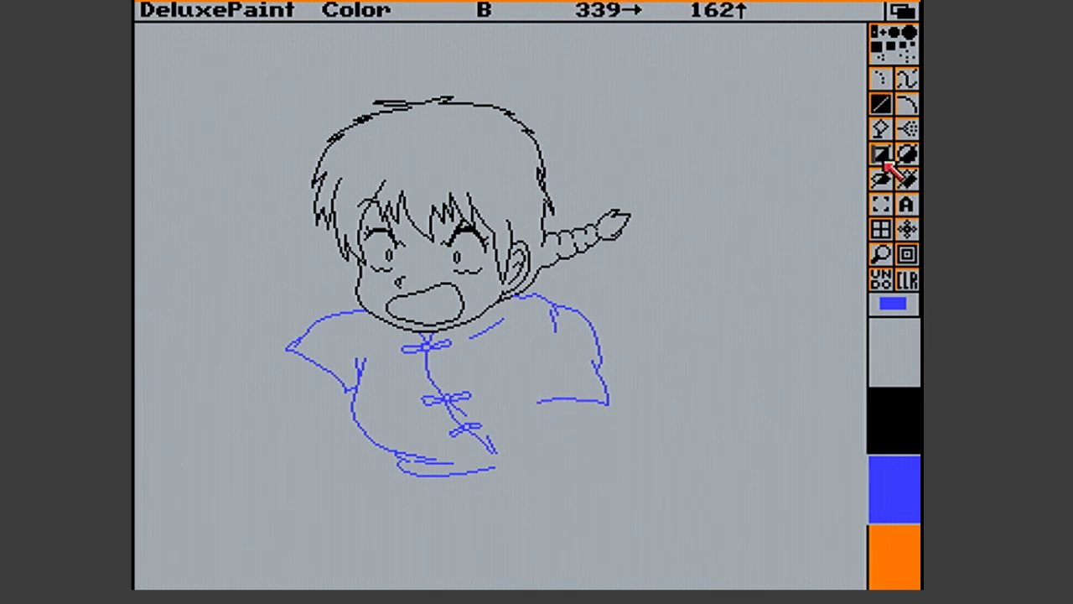
drag(419, 384, 527, 427)
mouse_move(457, 426)
mouse_down()
mouse_move(513, 439)
mouse_move(504, 455)
mouse_up()
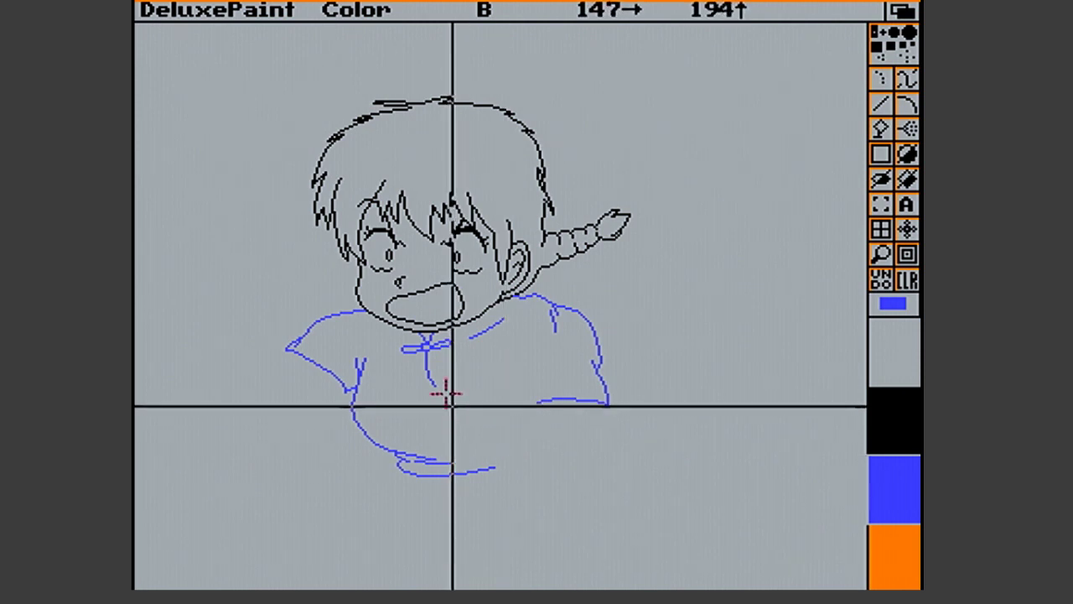
drag(465, 414, 425, 366)
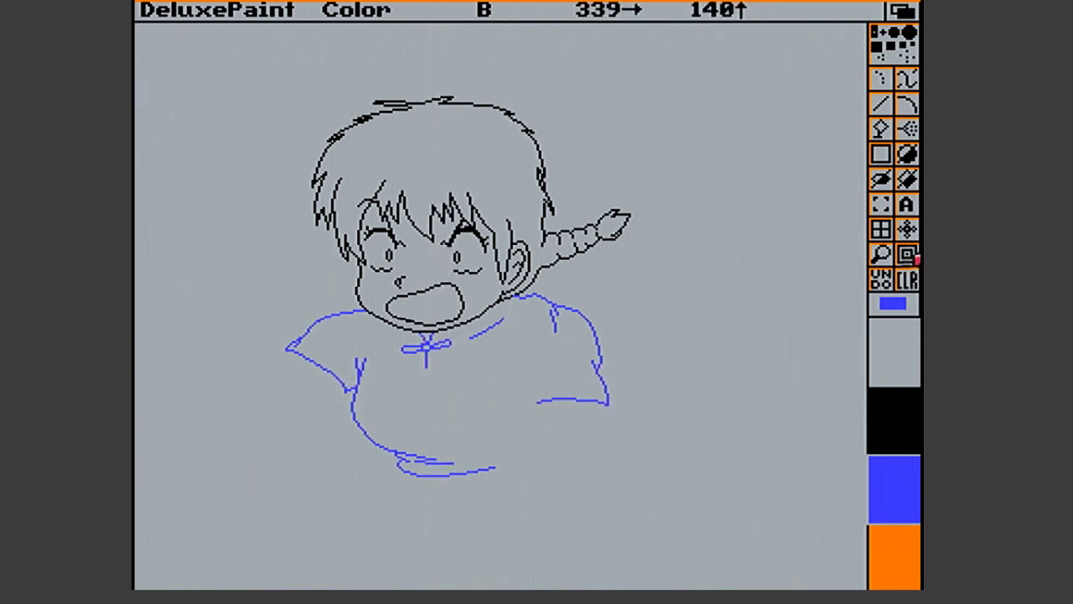
Redraw the front seam straighter down from the top button, curving outward near the hem, with a short parallel fold stroke at its end
click(880, 102)
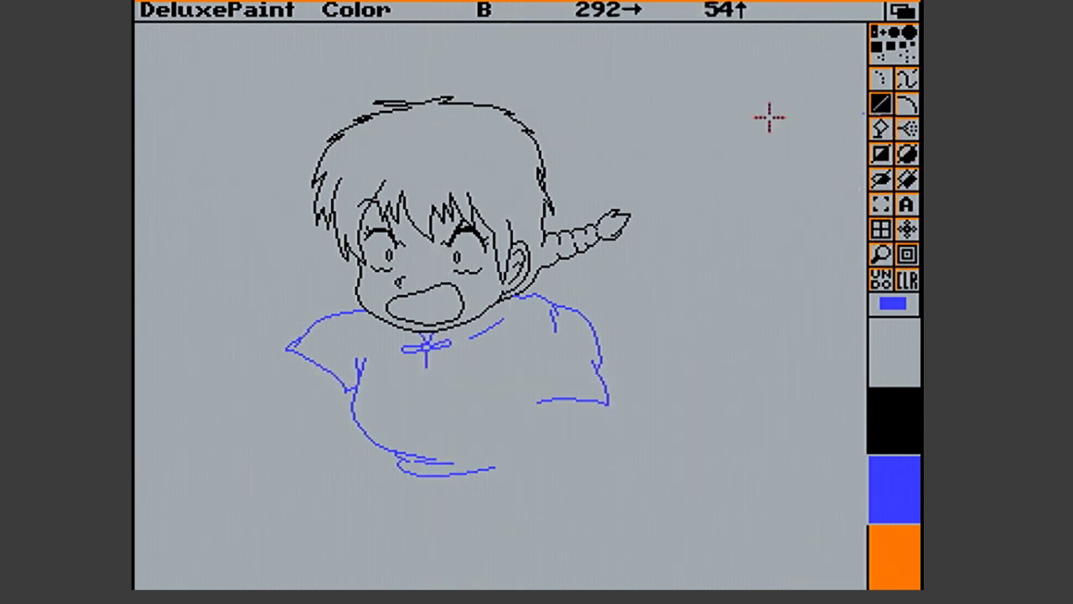
drag(427, 355, 473, 455)
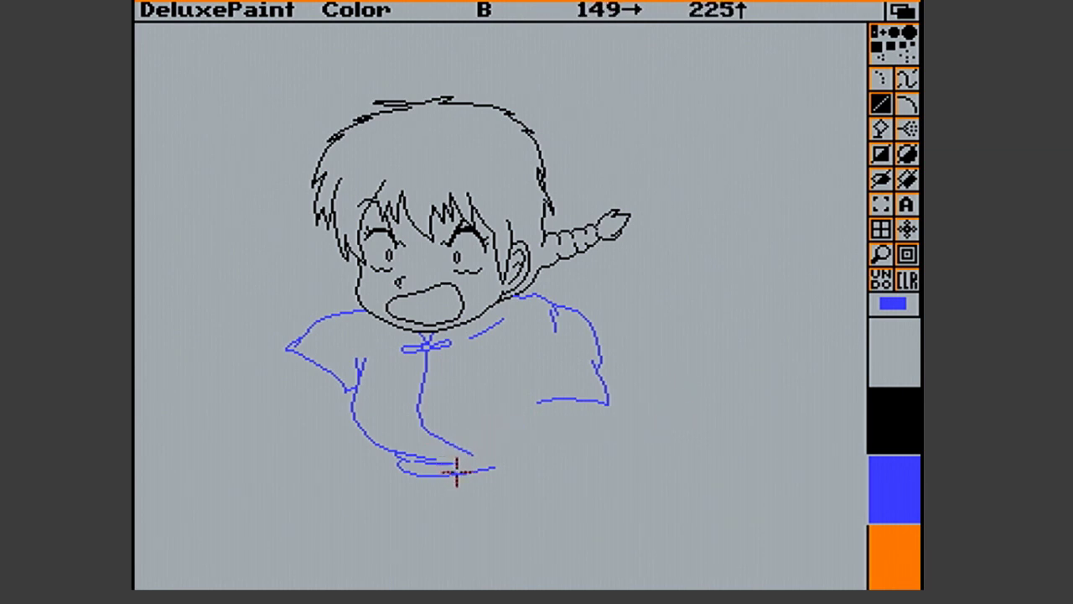
drag(460, 447, 474, 451)
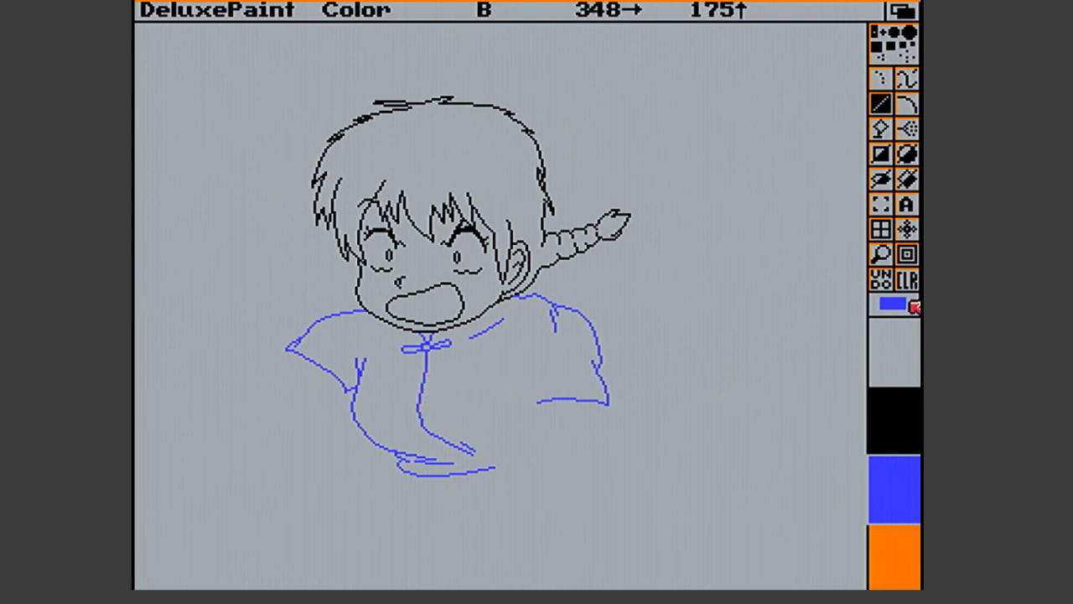
Copy the top knot button as a brush, stamp it on the lower part of the front seam, and clean up its pixels
click(881, 205)
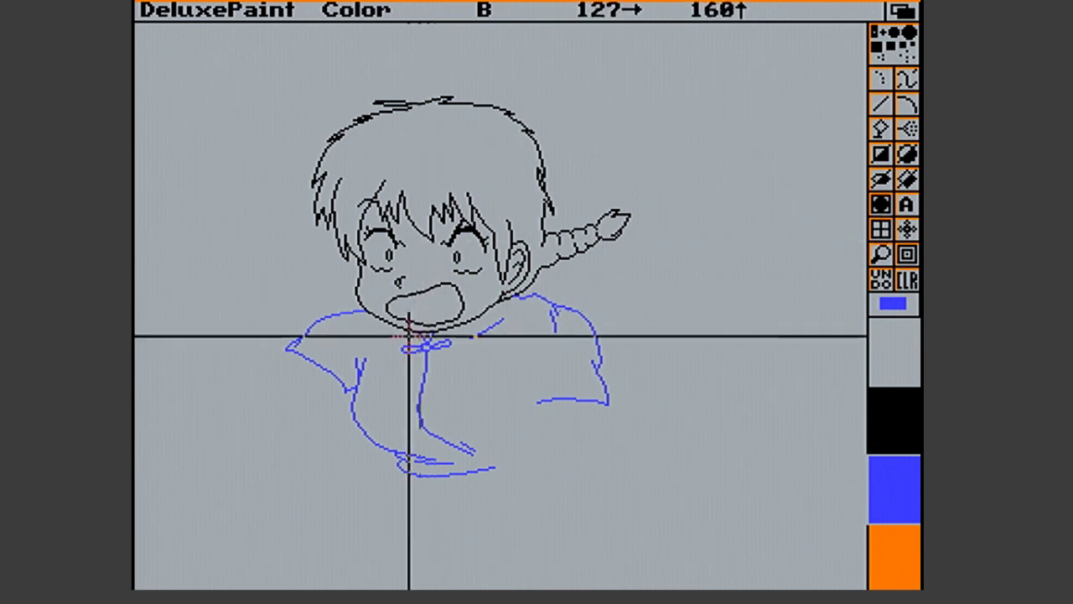
drag(404, 340, 460, 362)
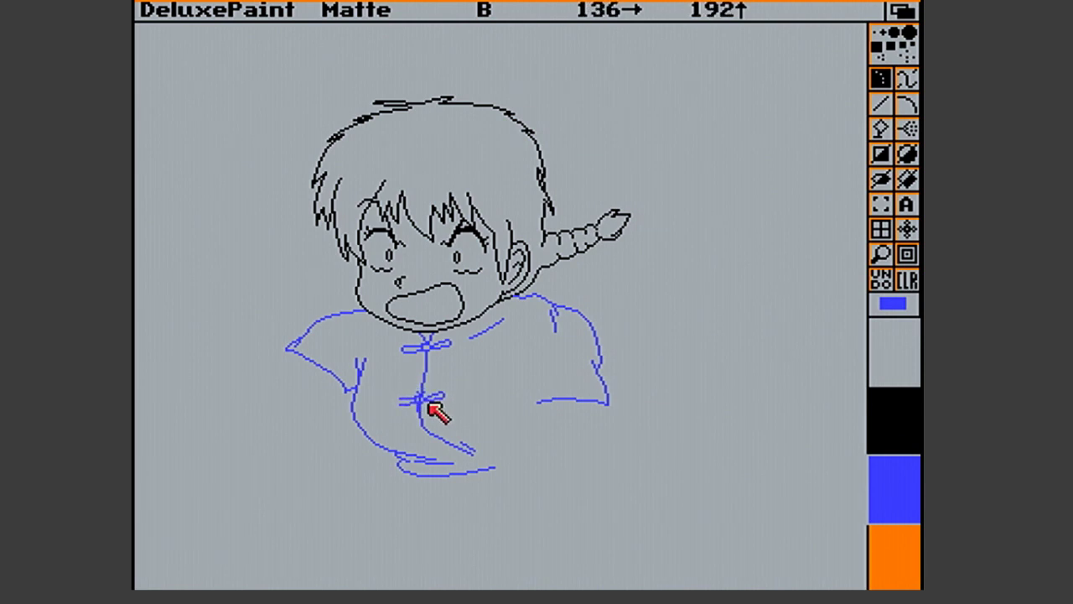
click(430, 408)
key(v)
key(period)
drag(419, 400, 417, 401)
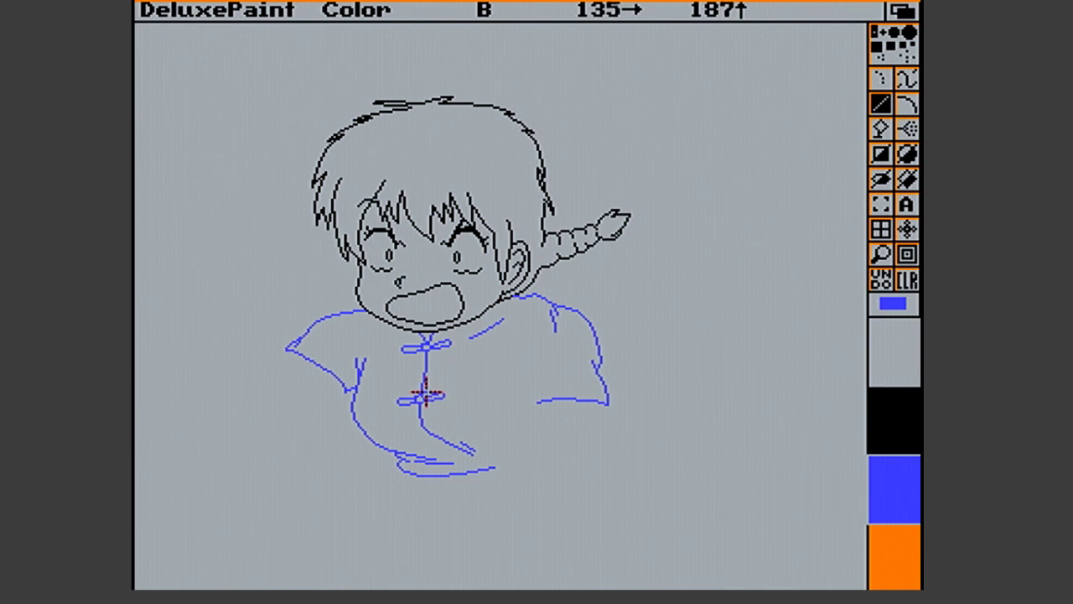
drag(421, 394, 422, 396)
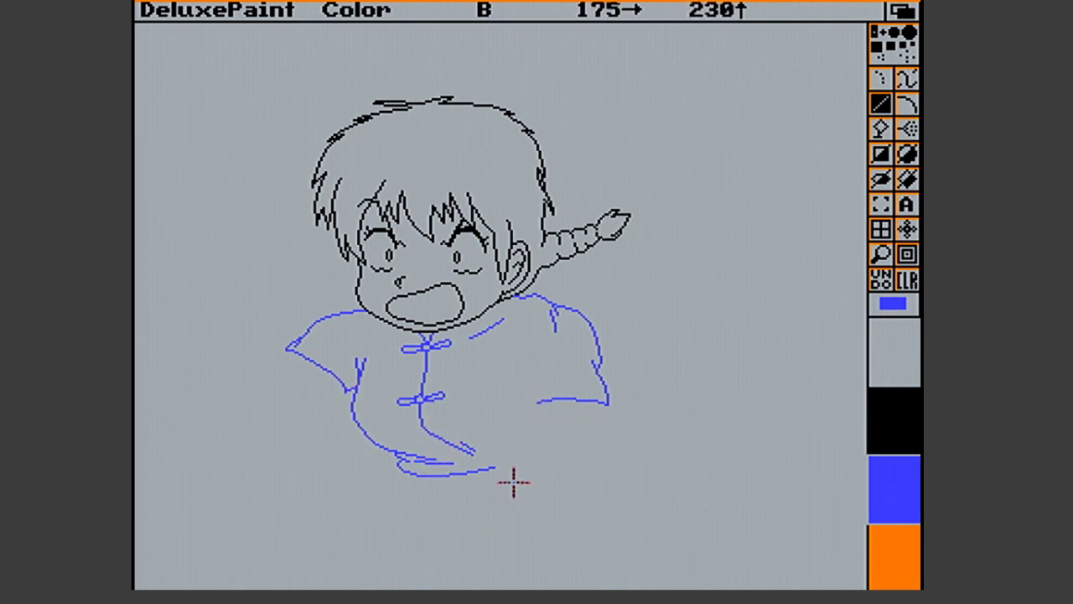
Extend the jacket's hem line outward below the right-hand sleeve, curving it up into a small folded tip
drag(495, 467, 536, 458)
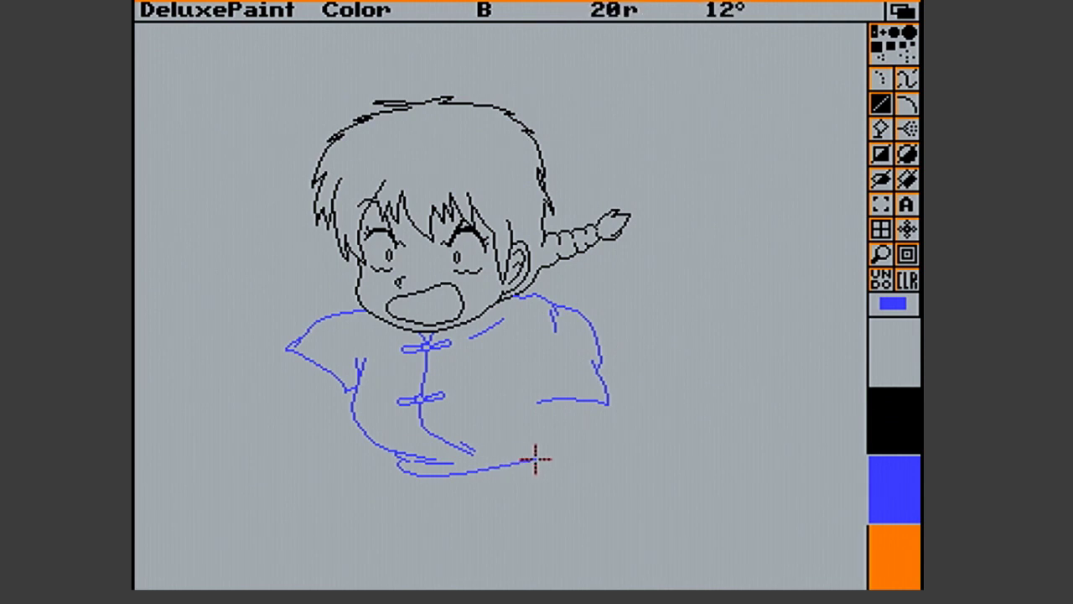
mouse_move(536, 458)
mouse_down()
mouse_move(593, 456)
mouse_move(632, 422)
mouse_move(621, 406)
mouse_move(618, 417)
mouse_move(621, 407)
mouse_move(554, 431)
mouse_move(597, 437)
mouse_up()
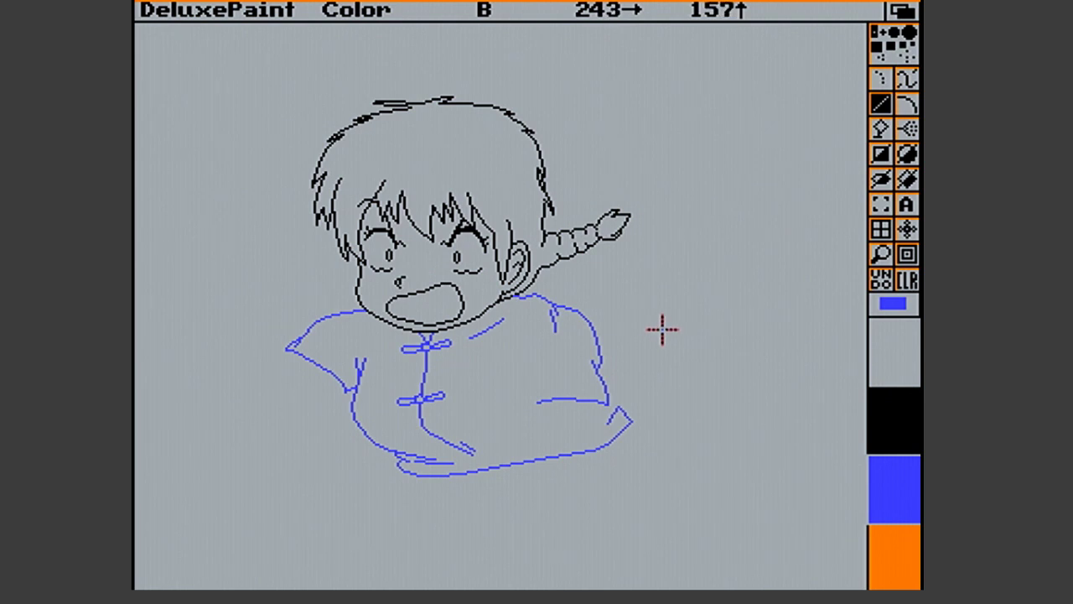
Erase the folded tip at the outer end of the jacket's hem with filled rectangles, leaving the long hem line
click(881, 204)
click(908, 158)
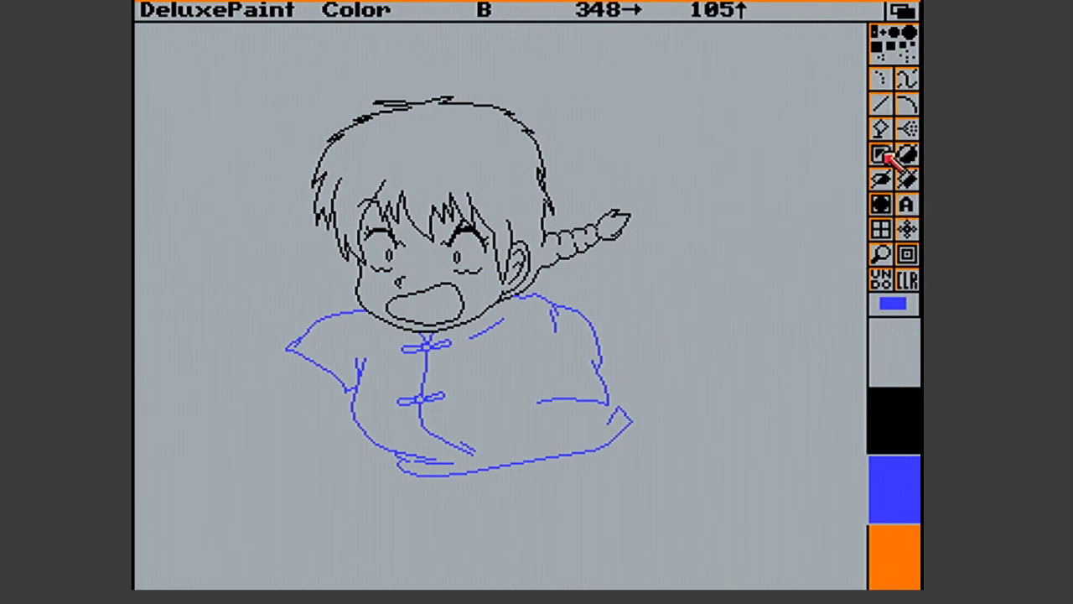
key(numbersign)
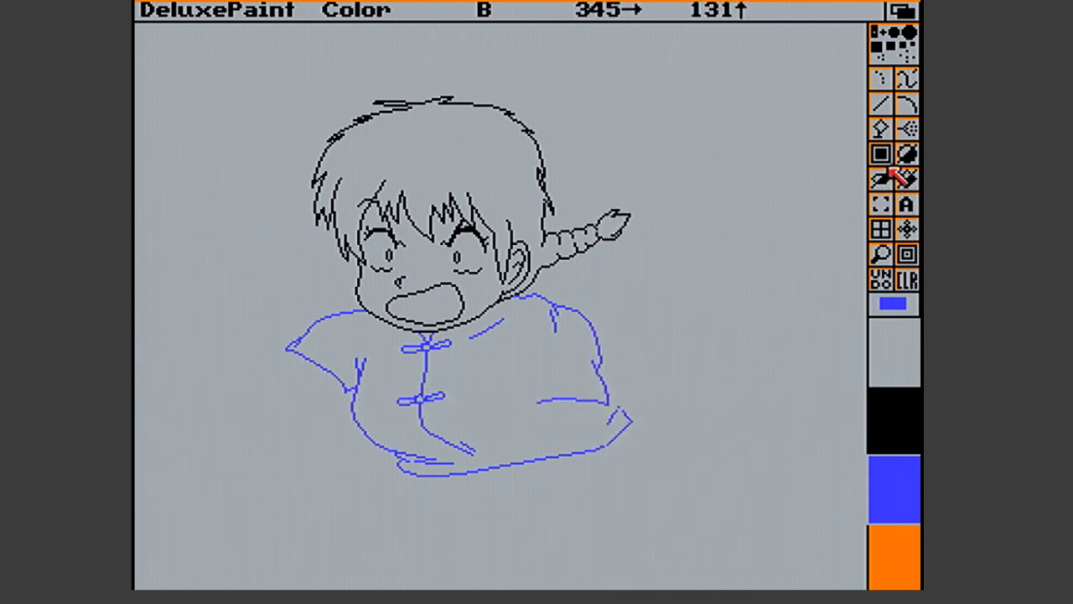
mouse_move(601, 413)
mouse_down()
mouse_move(642, 453)
mouse_move(626, 402)
mouse_move(642, 434)
mouse_move(628, 467)
mouse_move(577, 438)
mouse_up()
key(u)
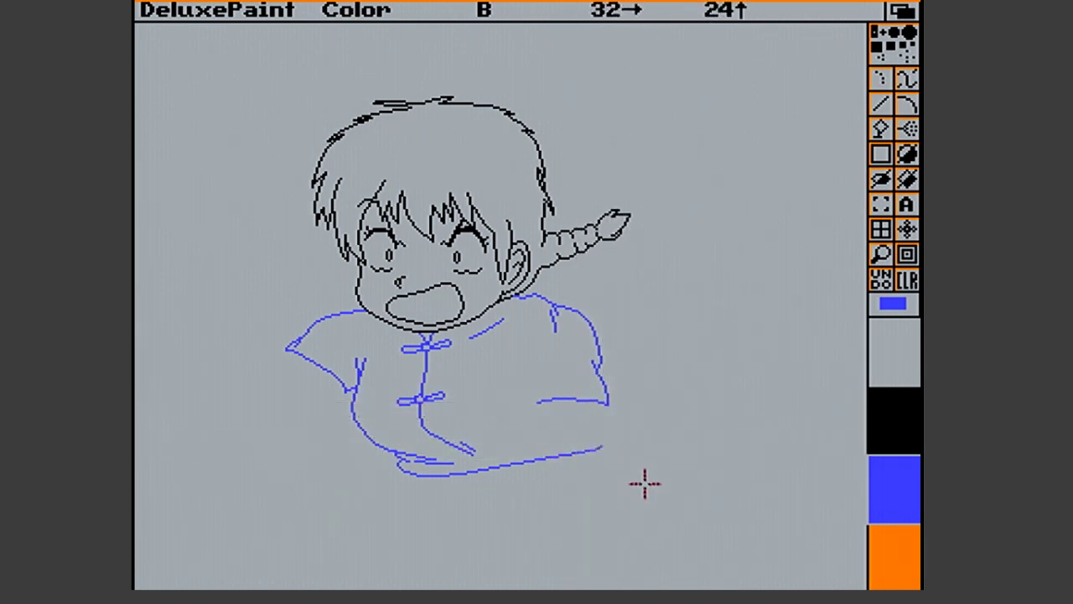
Cut out the right-hand sleeve as a brush and stamp it slightly further inward
click(883, 208)
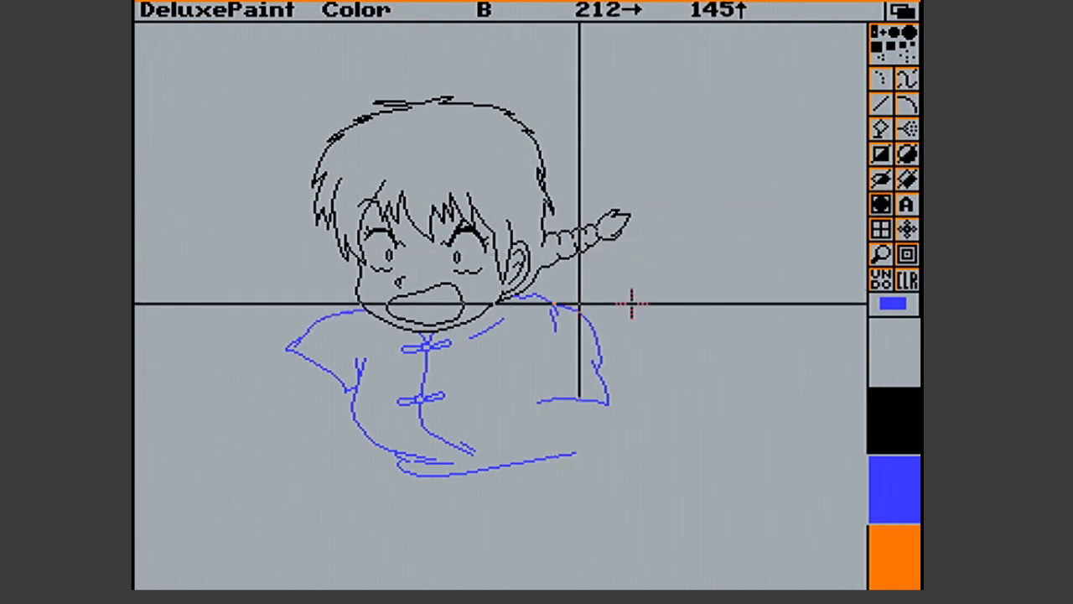
click(882, 208)
mouse_move(545, 362)
mouse_down()
mouse_move(565, 306)
mouse_move(635, 317)
mouse_move(635, 412)
mouse_move(539, 433)
mouse_move(524, 388)
mouse_move(540, 360)
mouse_move(546, 374)
mouse_up()
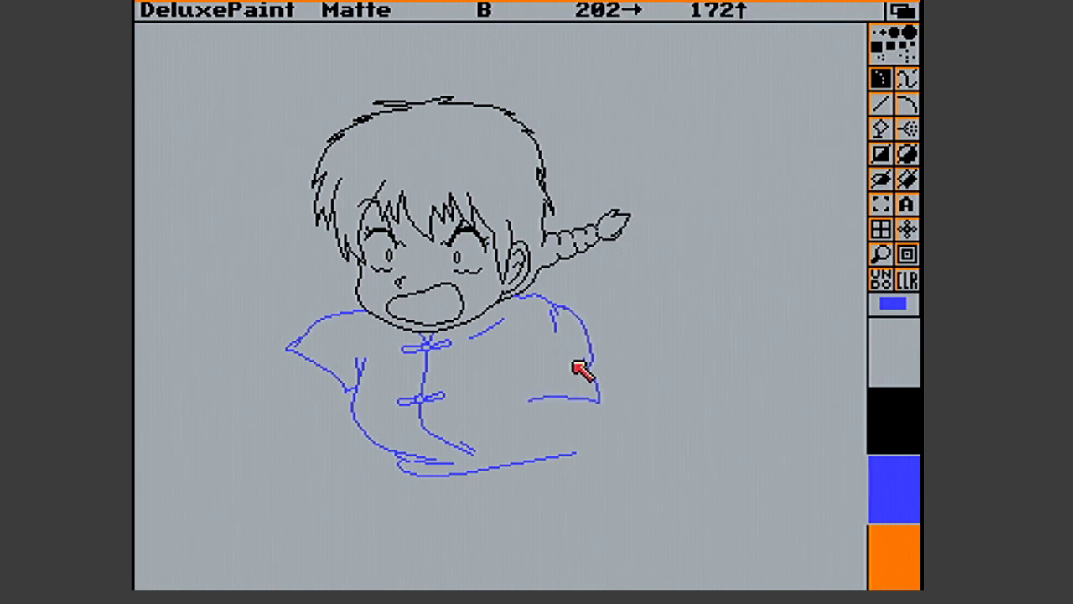
Redraw the hem's outer end in blue, curving up to the sleeve's lower corner, with short crossing fold strokes
key(v)
key(F2)
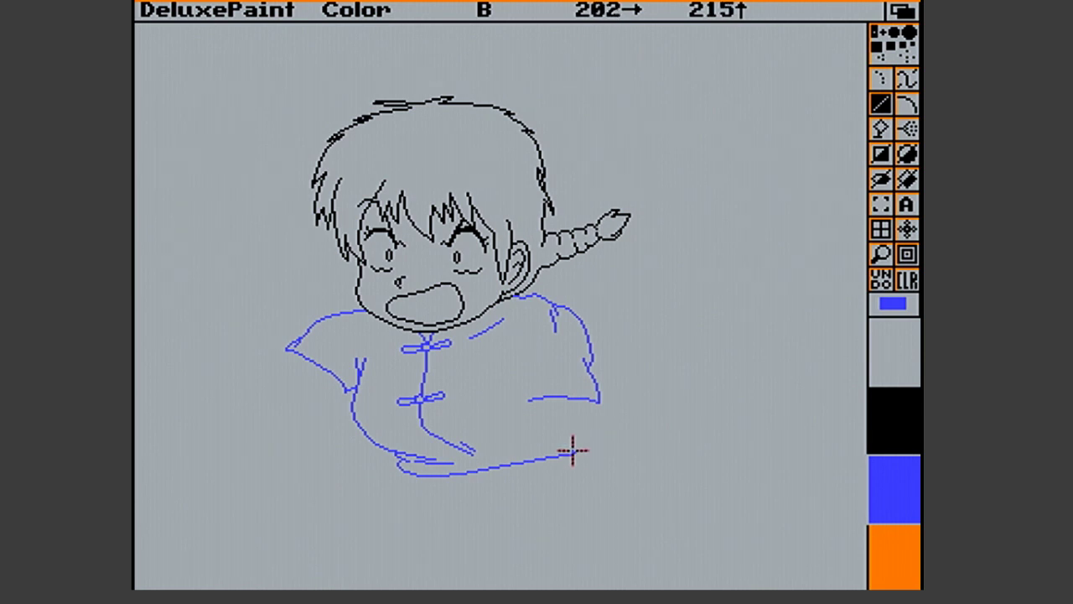
drag(574, 453, 619, 428)
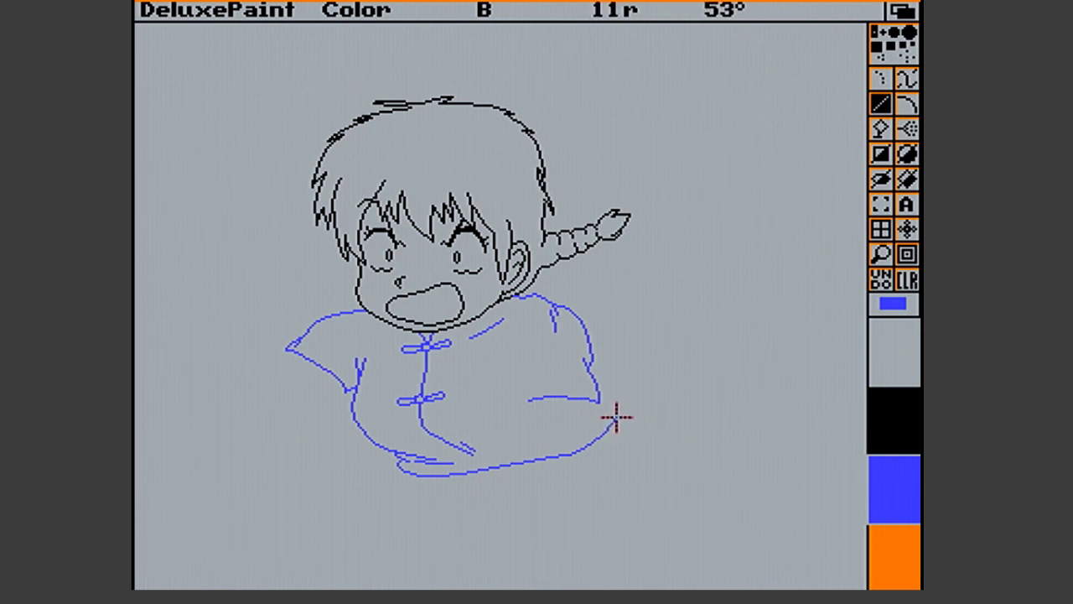
drag(611, 420, 610, 408)
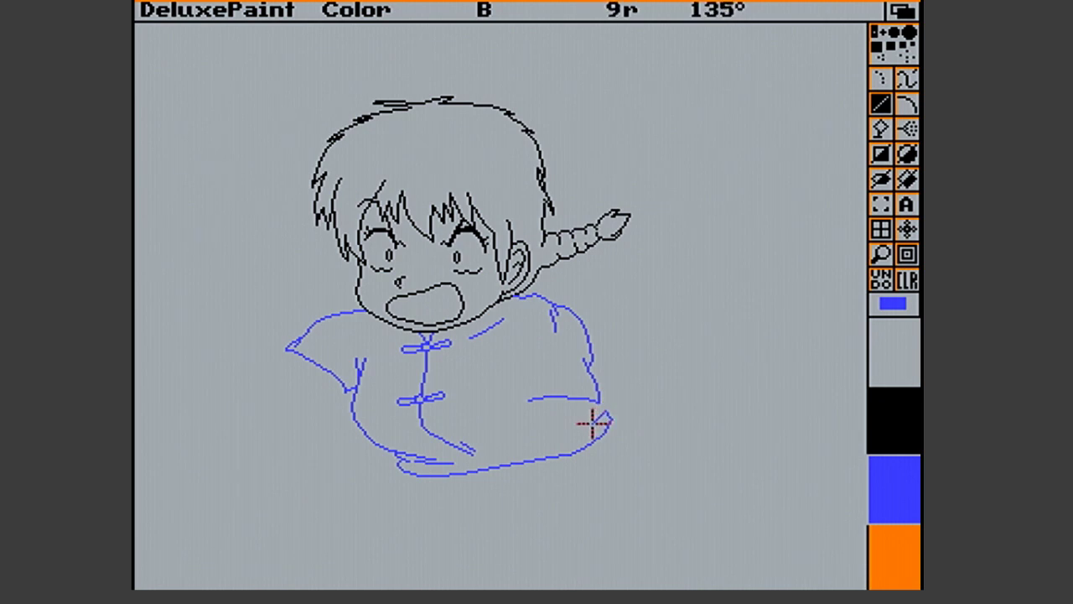
drag(592, 425, 609, 408)
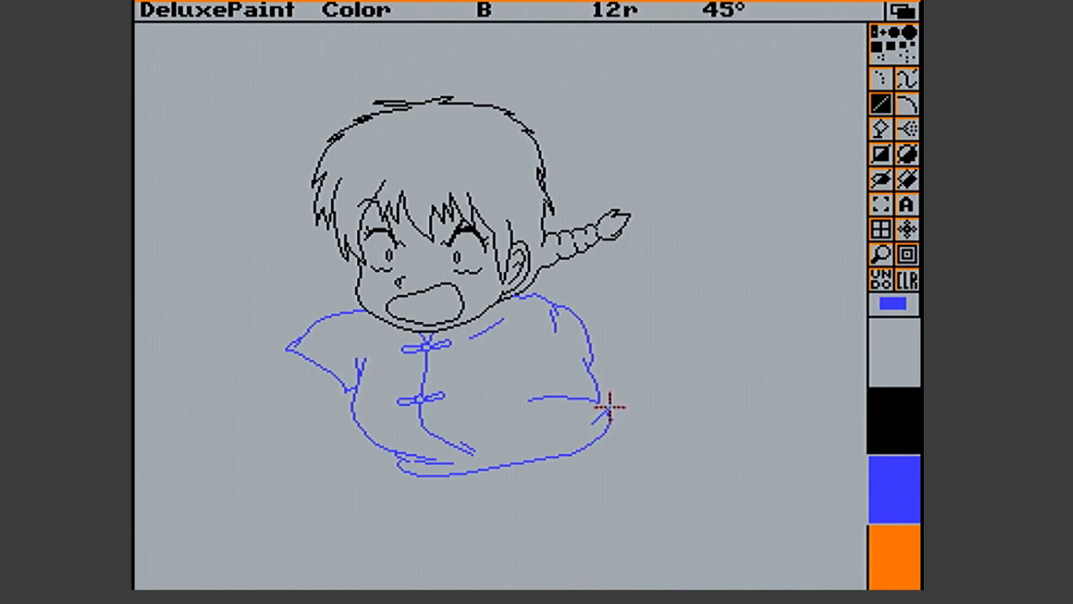
mouse_move(605, 409)
mouse_down()
mouse_move(613, 383)
mouse_move(609, 391)
mouse_up()
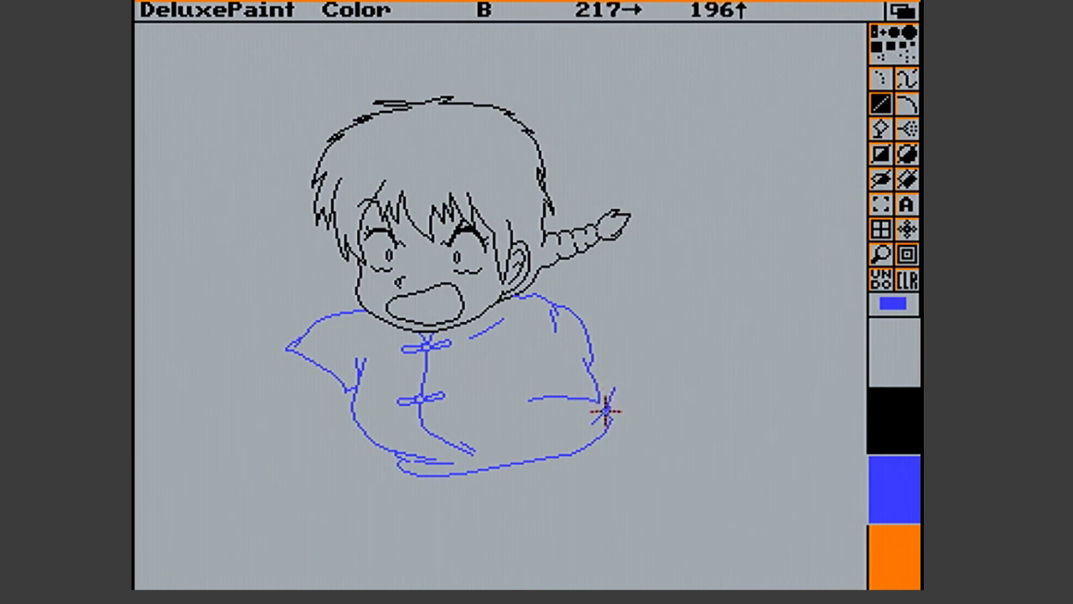
drag(594, 425, 596, 425)
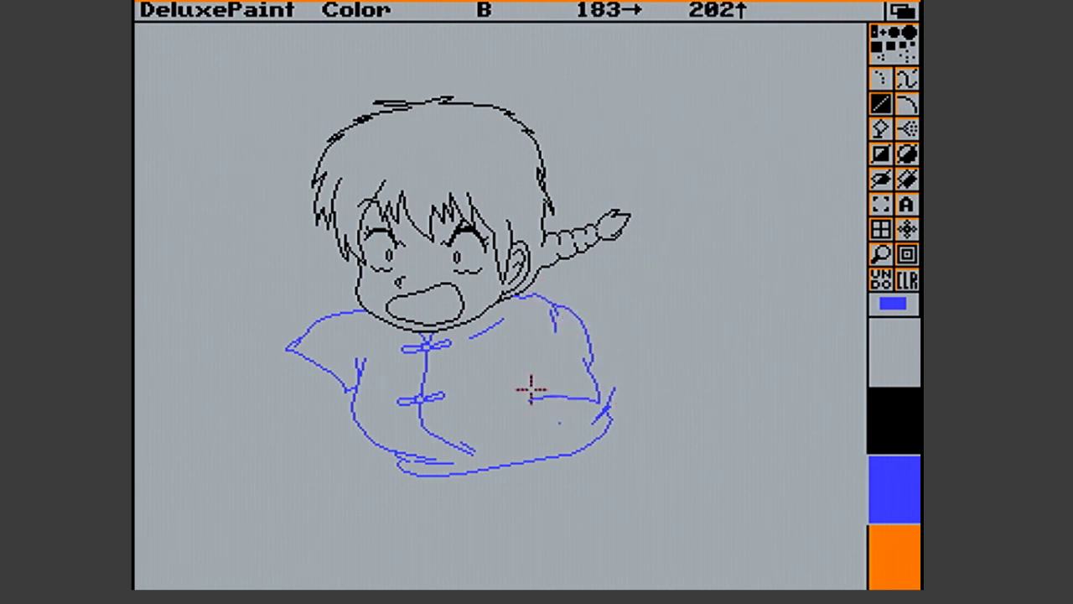
Erase the middle stretch of the jacket's hem with filled rectangles, leaving a gap between both ends
click(882, 204)
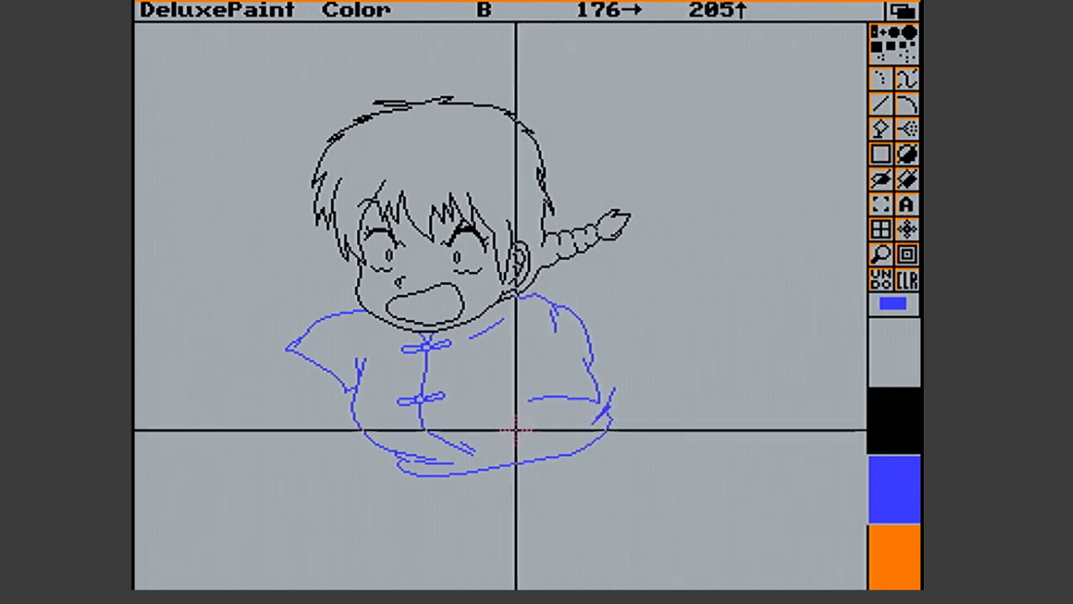
mouse_move(518, 438)
mouse_down()
mouse_move(595, 486)
mouse_move(560, 483)
mouse_move(571, 480)
mouse_up()
drag(494, 456, 517, 494)
key(b)
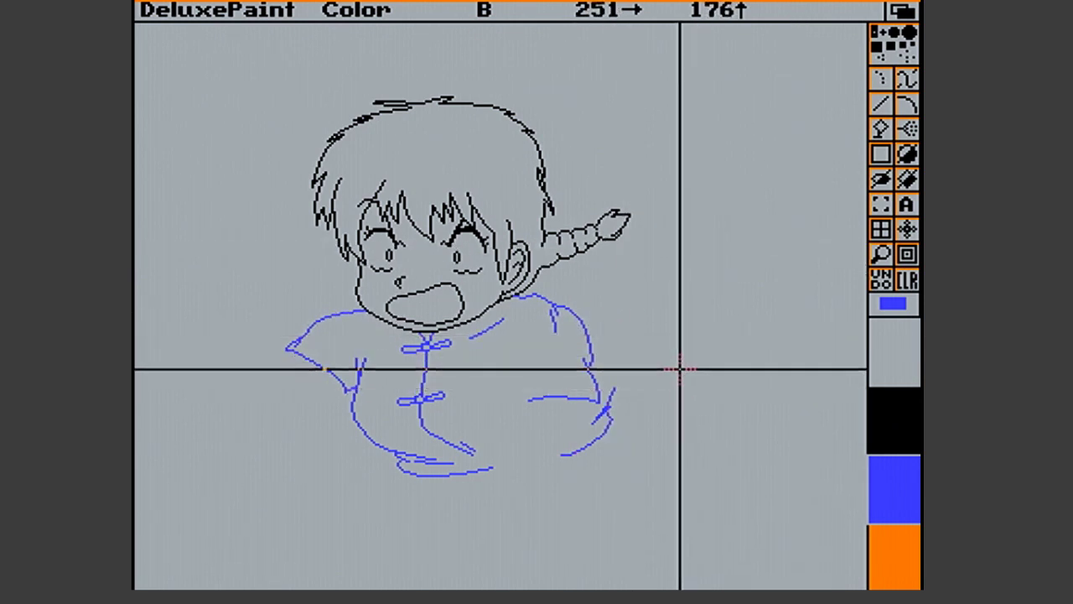
Save the picture as "Attack Outline B"
right_click(272, 7)
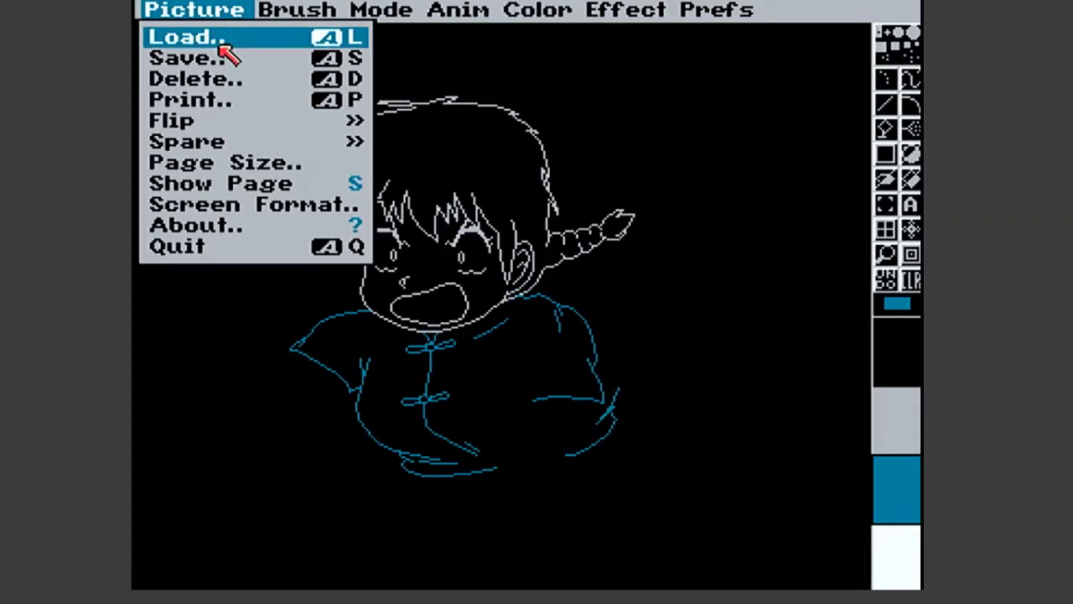
right_click(230, 59)
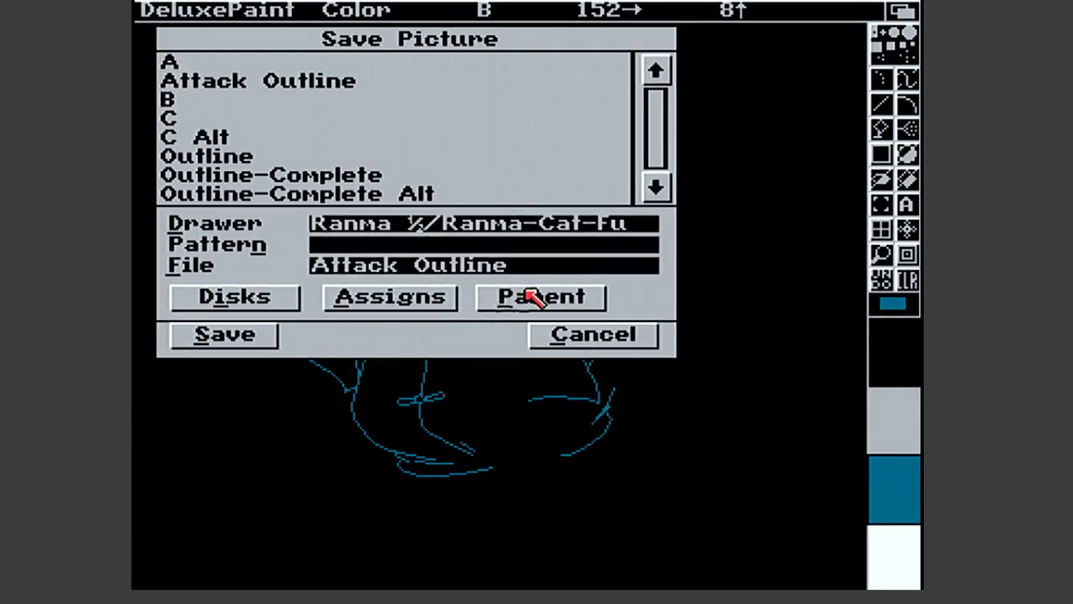
text(B)
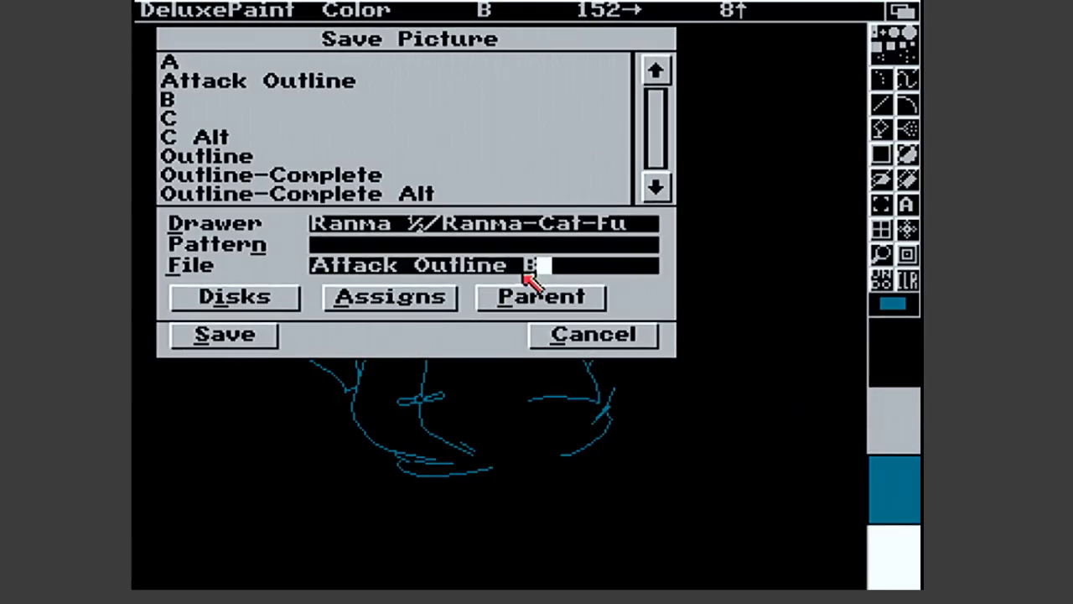
click(226, 332)
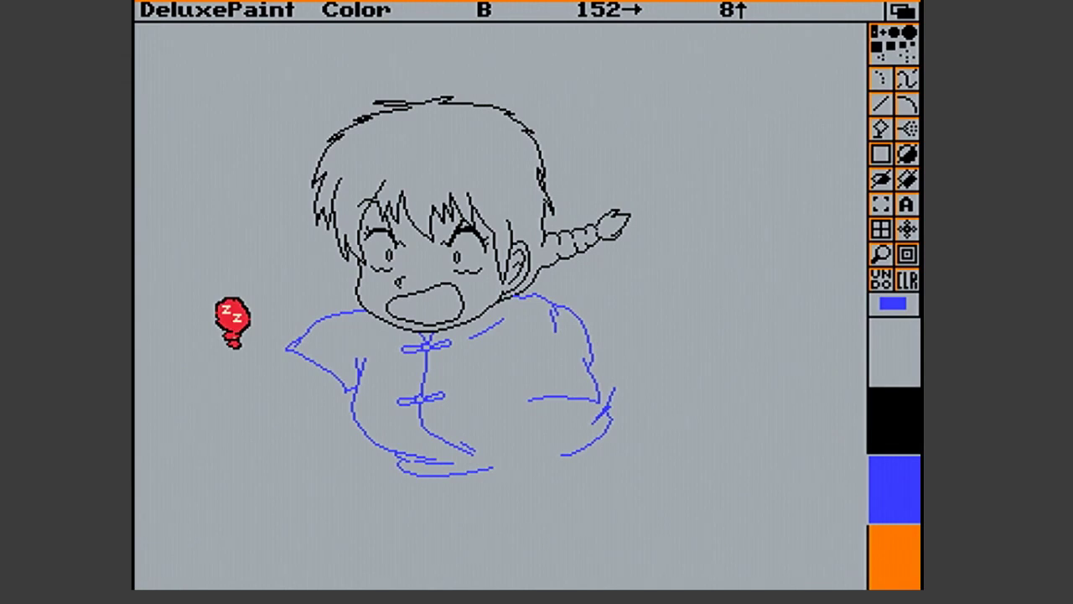
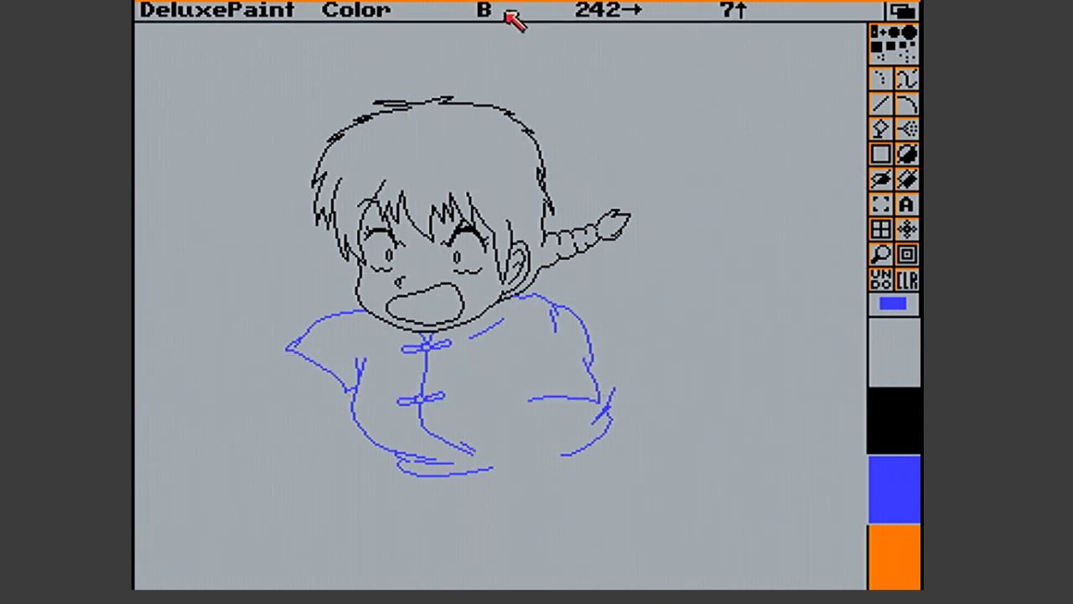
Try clearing the picture back to its fixed background, and undo the clearing
click(912, 283)
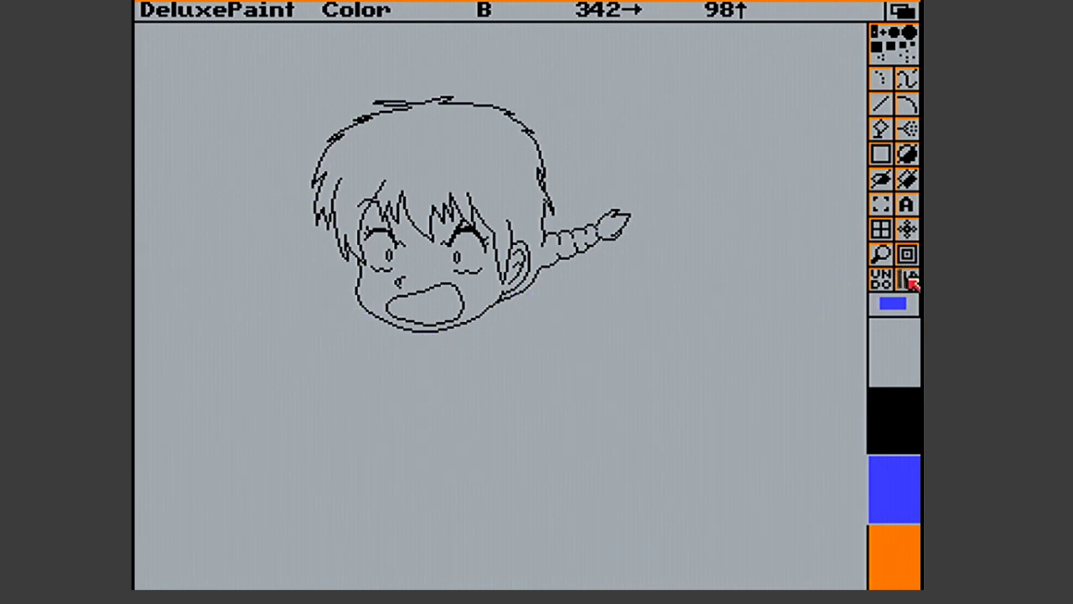
click(882, 279)
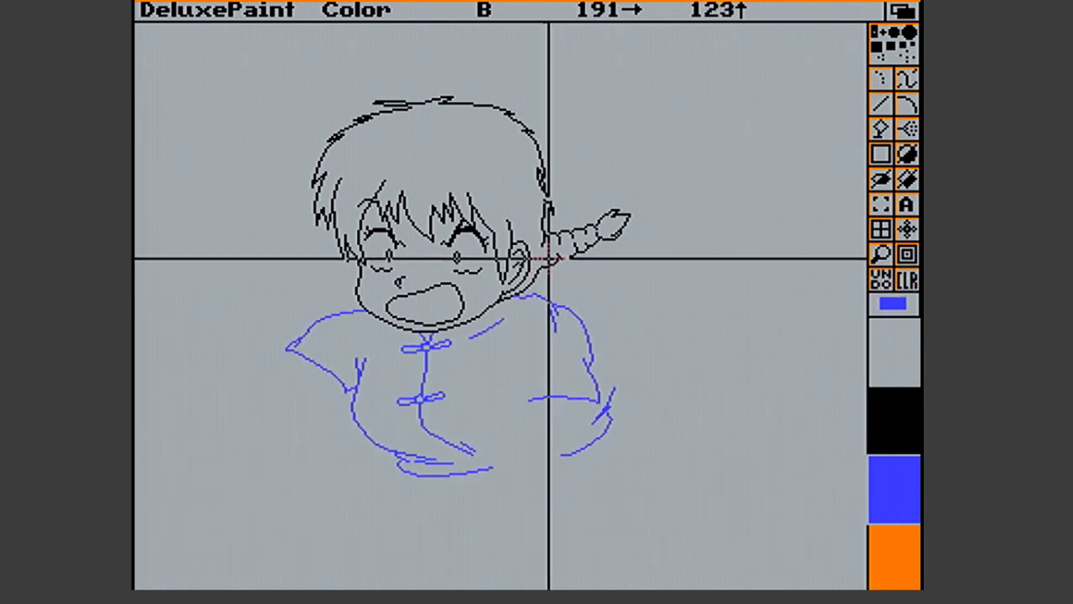
click(900, 285)
click(887, 282)
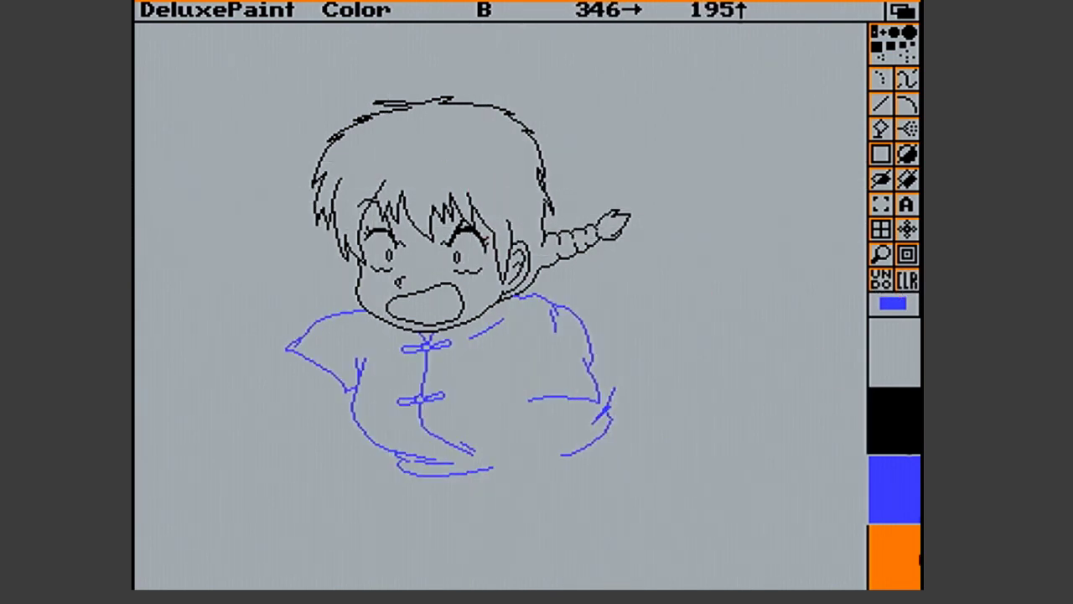
Choose orange as the drawing colour and fix the current picture, including the blue jacket, as the background
click(891, 576)
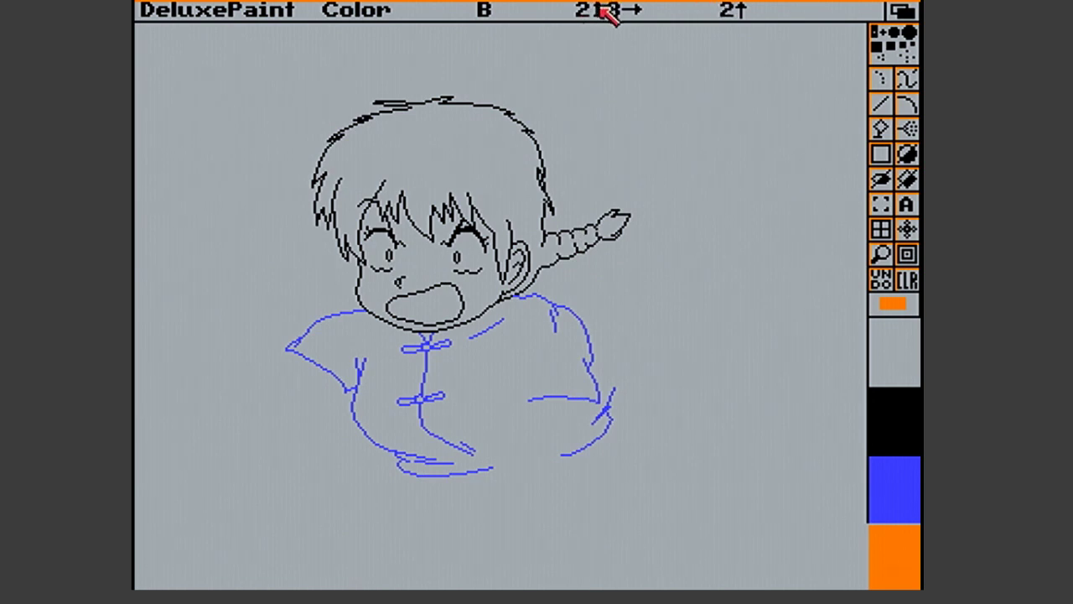
right_click(602, 12)
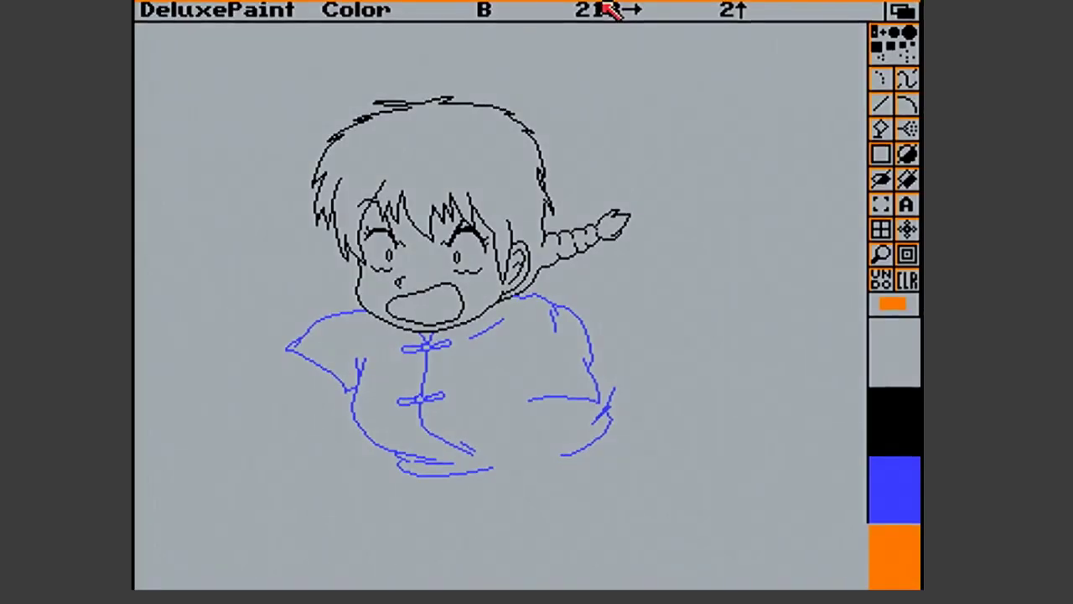
right_click(608, 10)
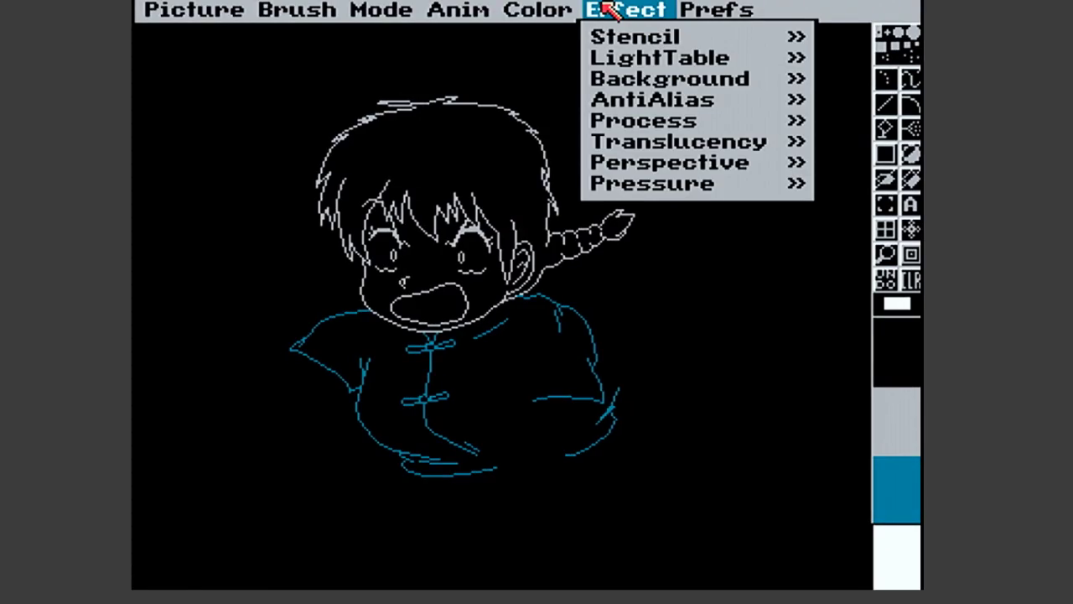
mouse_move(629, 79)
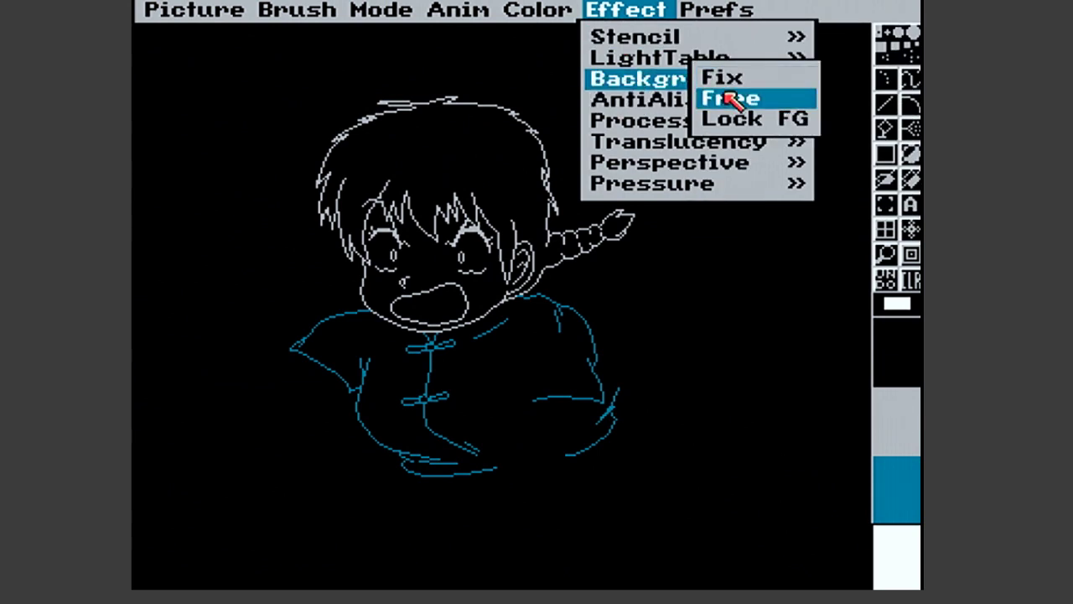
right_click(731, 89)
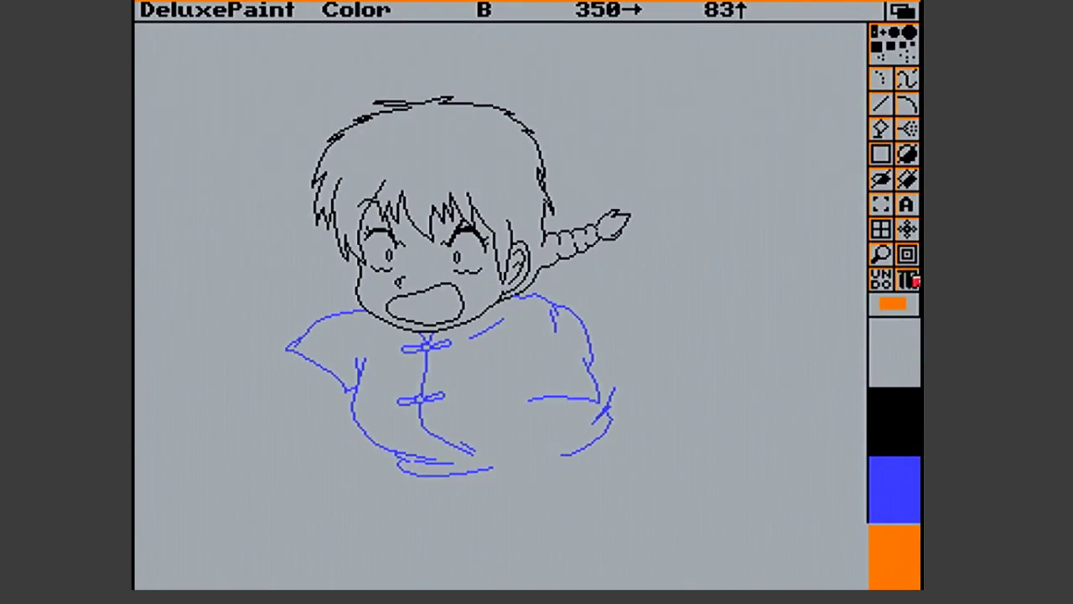
Draw two crossing orange test lines over the figure with the Line tool, and remove them
click(887, 100)
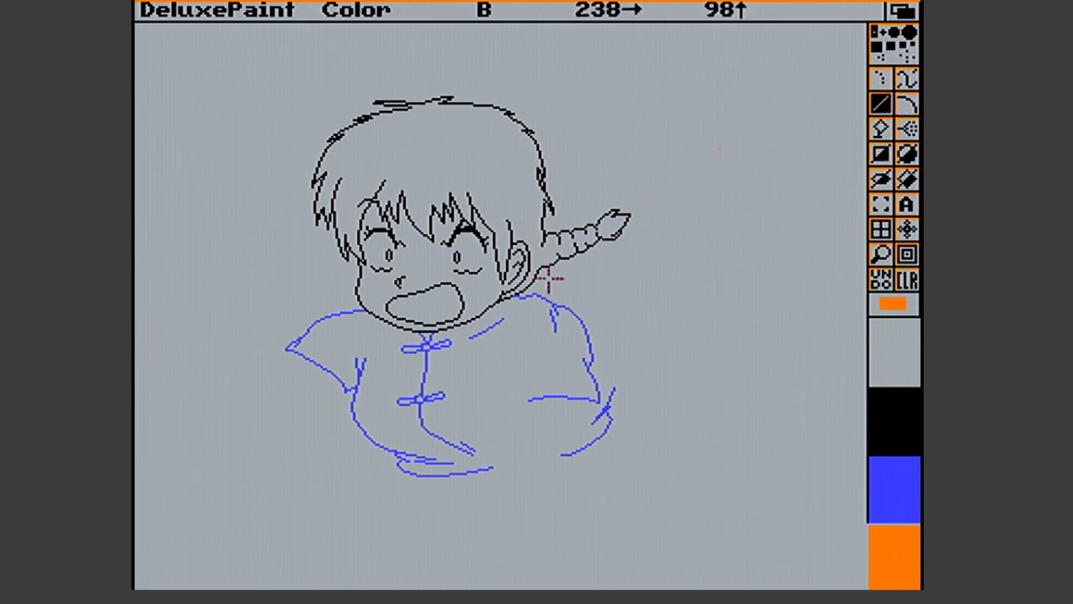
drag(356, 217, 495, 485)
mouse_move(491, 172)
mouse_down()
mouse_move(326, 481)
mouse_move(356, 420)
mouse_up()
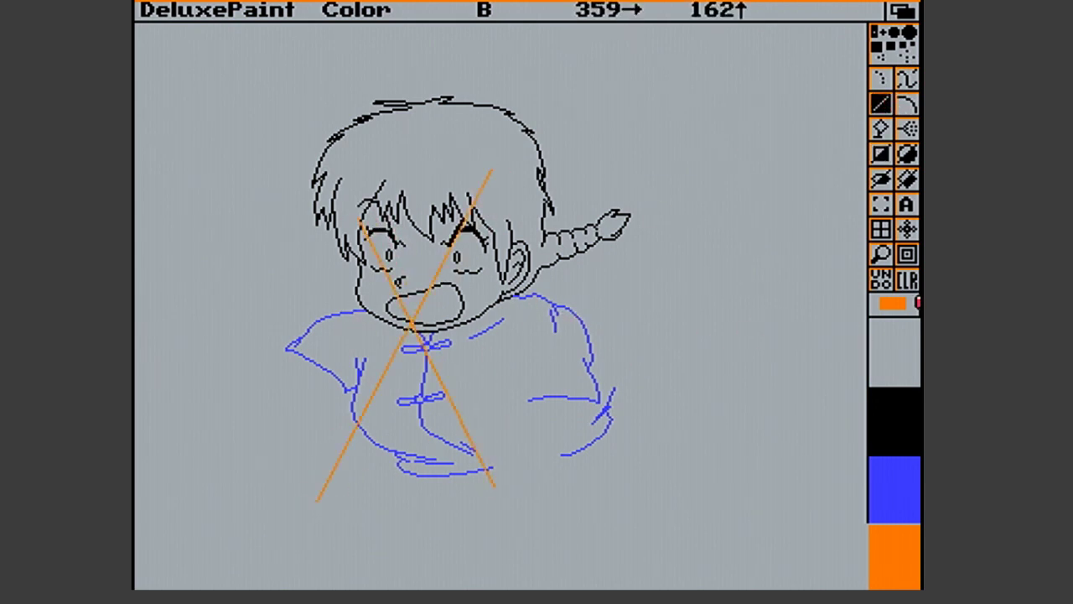
key(u)
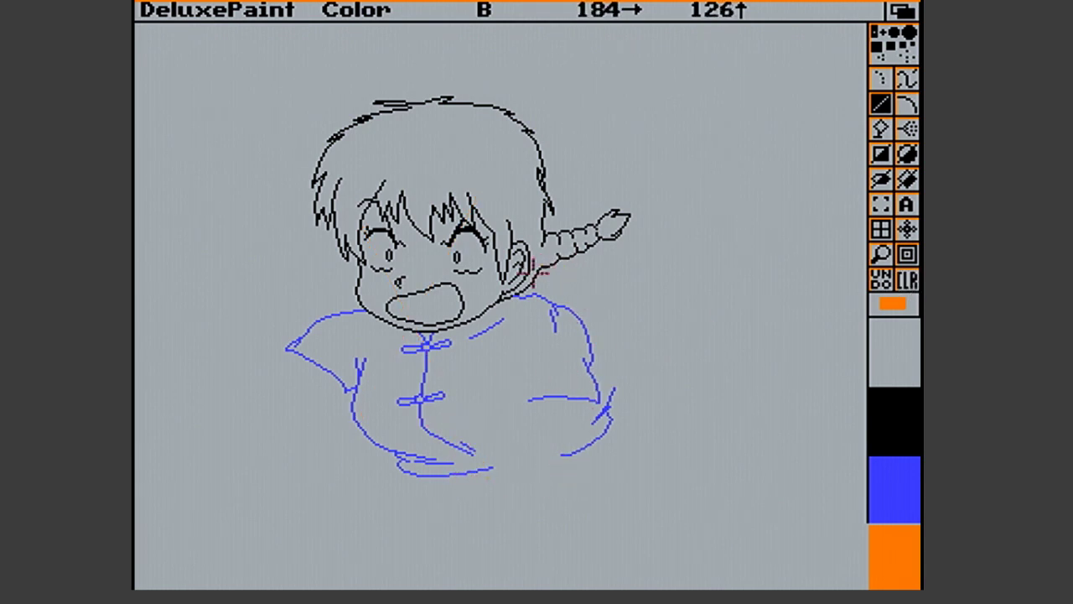
Draw an orange contour from the neck over the right-hand shoulder and down inside the sleeve to its lower edge
drag(510, 297, 556, 312)
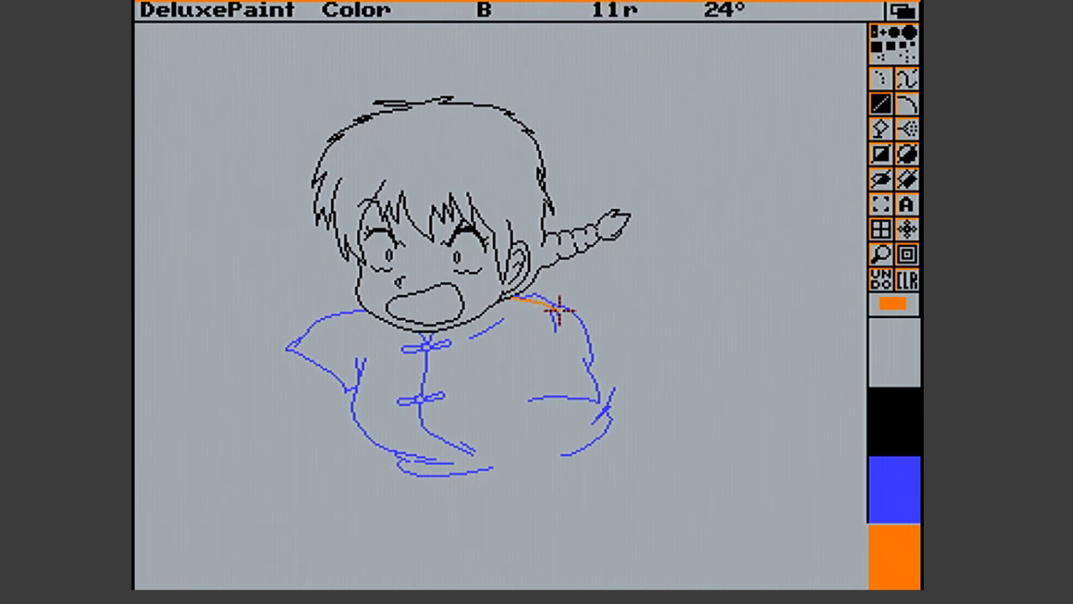
mouse_move(558, 310)
mouse_down()
mouse_move(577, 331)
mouse_move(590, 400)
mouse_up()
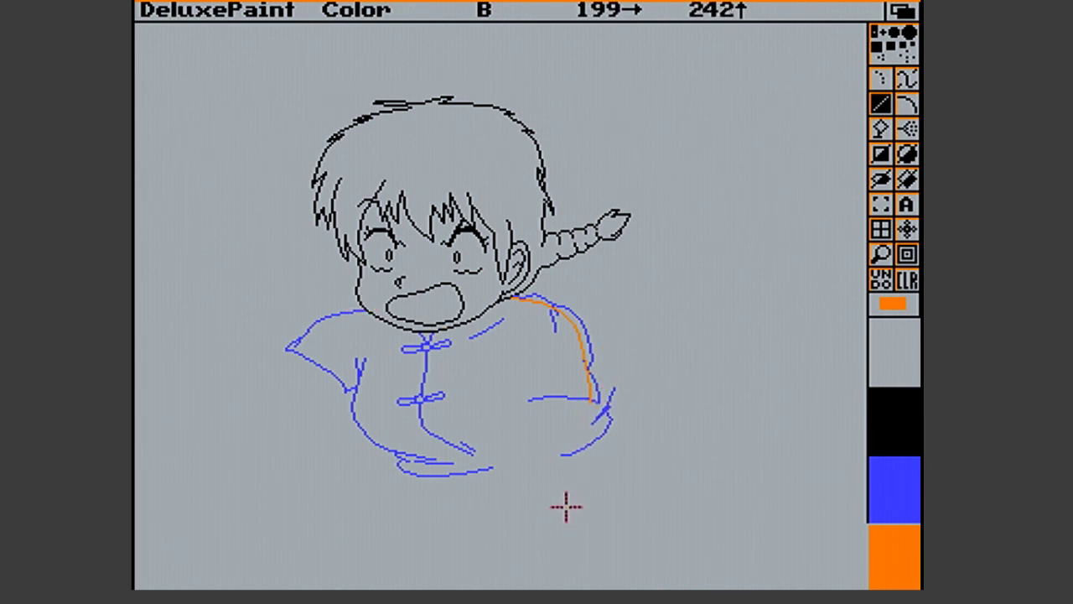
drag(563, 503, 576, 476)
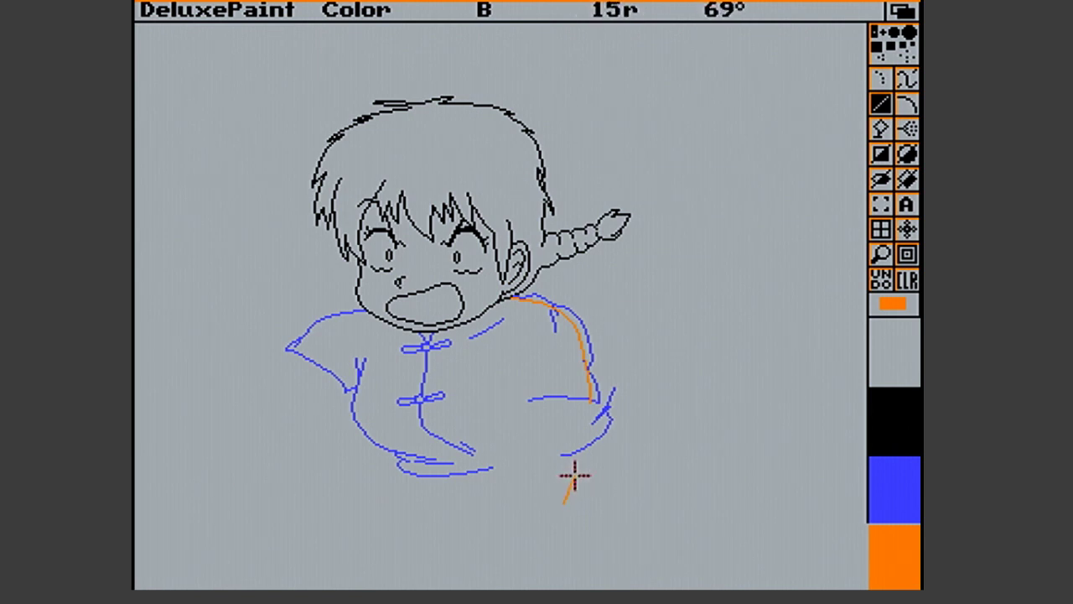
right_click(575, 476)
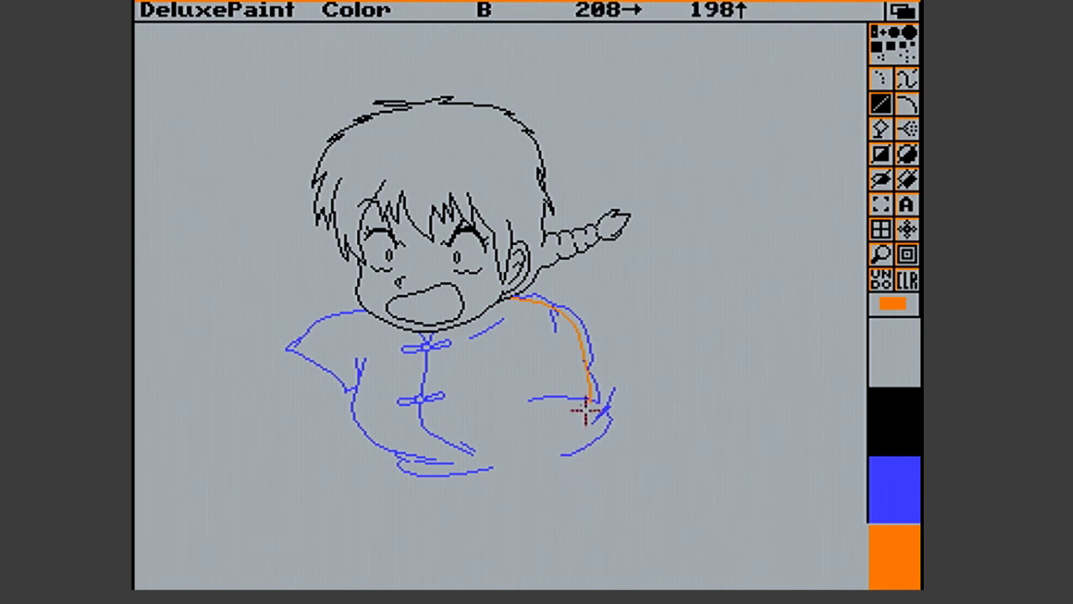
Extend the orange arm contour from inside the sleeve down past the jacket to an elbow tip below it
drag(590, 404, 572, 488)
drag(573, 488, 561, 515)
mouse_move(561, 515)
mouse_down()
mouse_move(553, 526)
mouse_move(541, 515)
mouse_move(557, 526)
mouse_up()
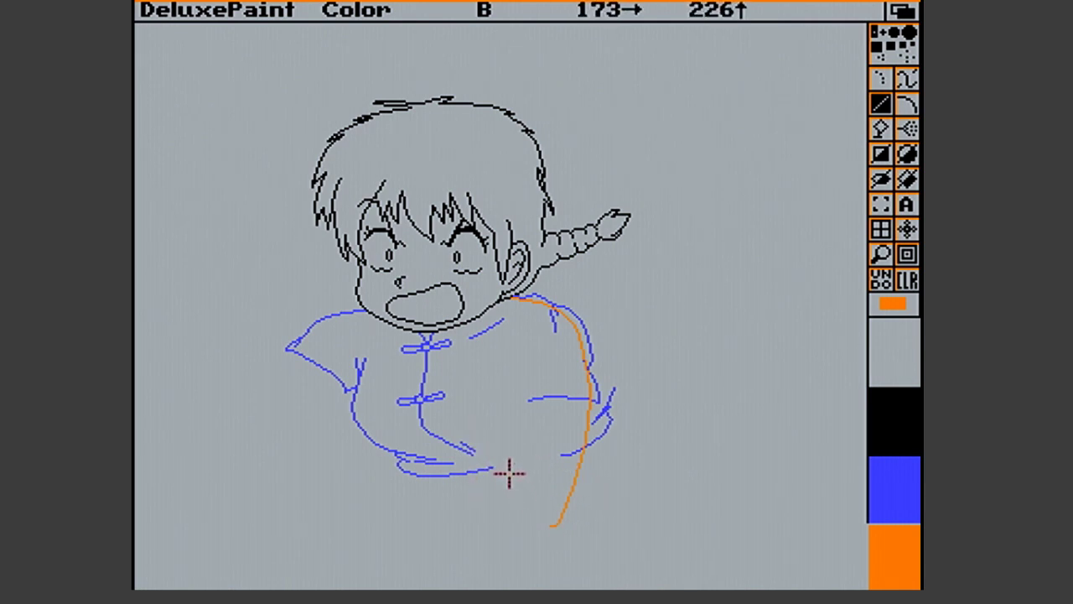
Magnify the elbow, round its tip in orange, and draw the forearm's lower edge diagonally up toward the jacket front
click(879, 256)
click(560, 509)
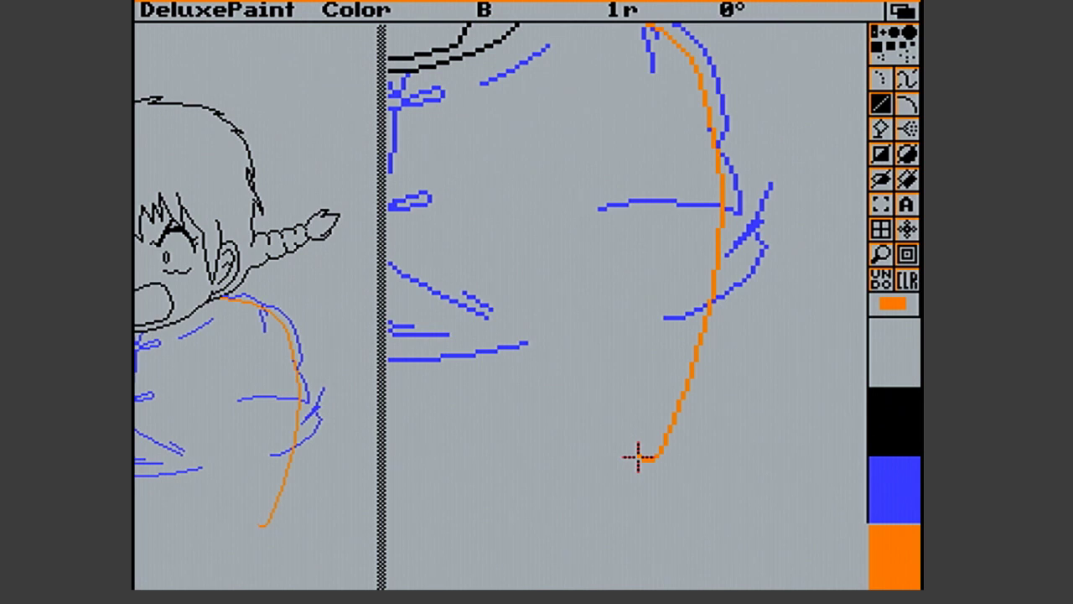
drag(637, 457, 629, 442)
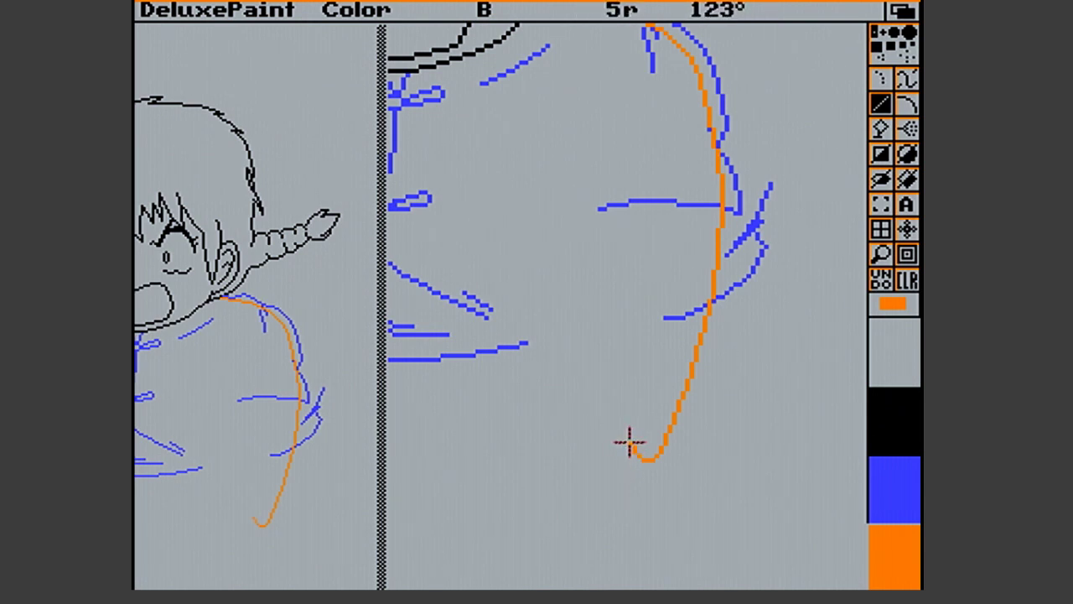
drag(630, 445, 520, 274)
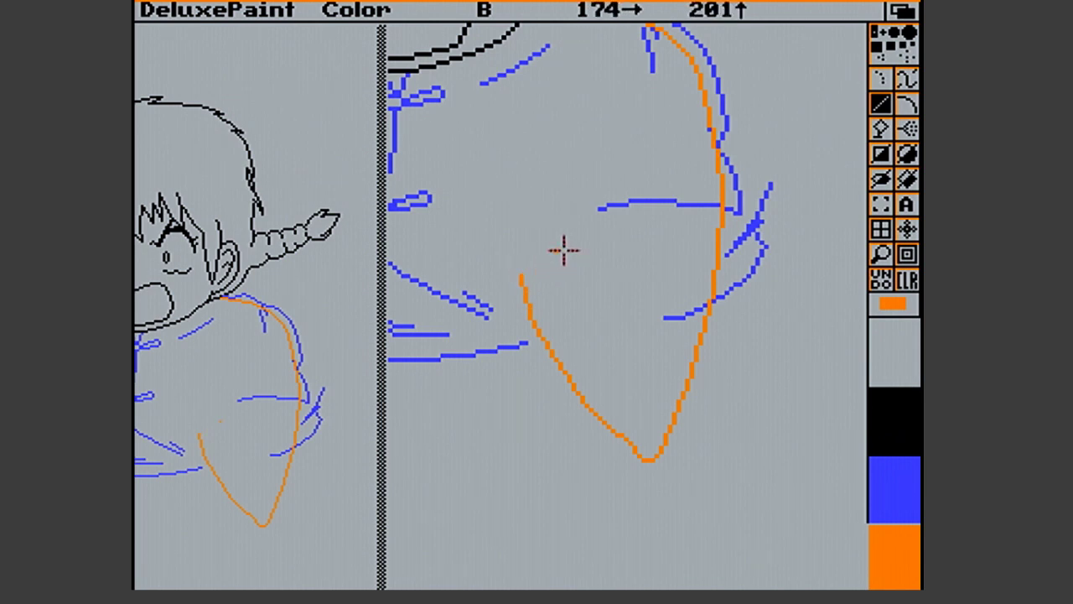
Draw the forearm's upper edge in orange roughly parallel to the lower one, and smooth the corner at the elbow tip
drag(557, 221, 581, 260)
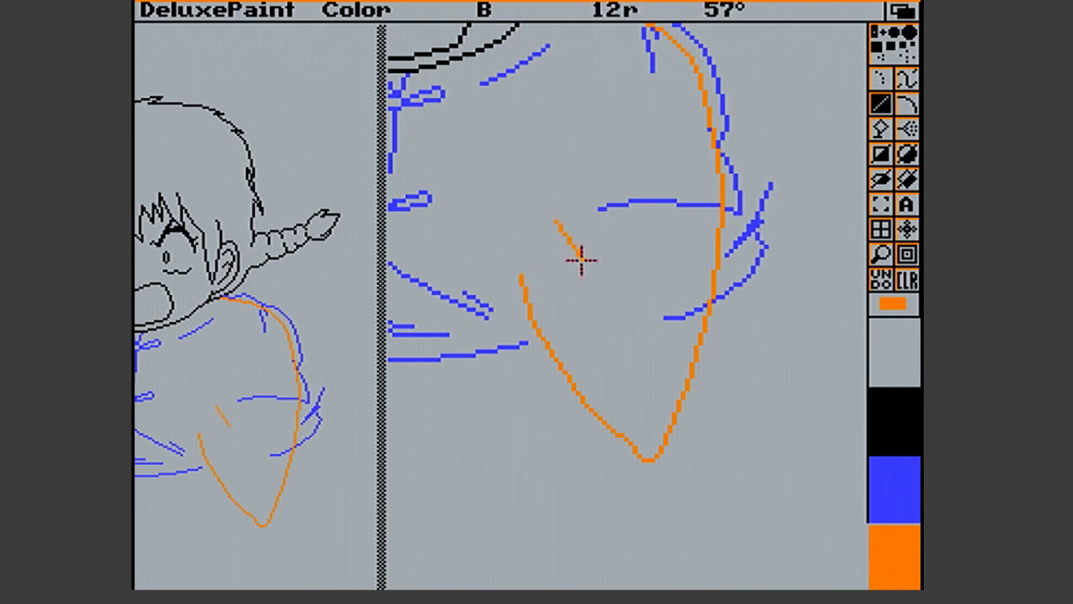
drag(583, 261, 635, 331)
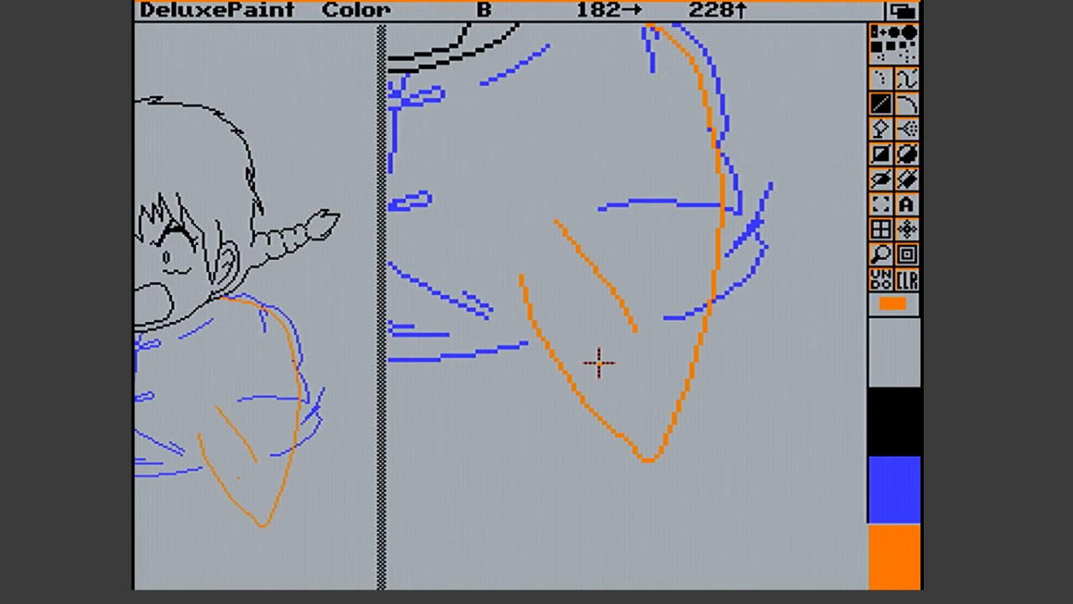
mouse_move(634, 451)
mouse_down()
mouse_move(615, 434)
mouse_move(621, 449)
mouse_move(640, 455)
mouse_move(618, 427)
mouse_move(646, 456)
mouse_move(639, 450)
mouse_up()
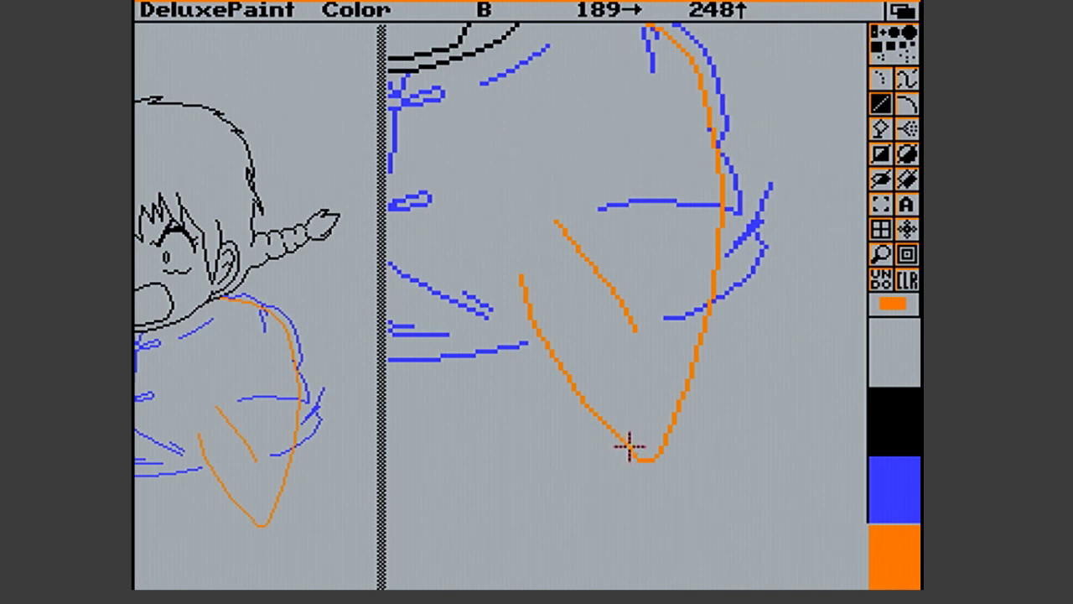
Cut out the elbow tip as a brush, stamp it higher to shorten the upper arm, and clean up the overlapping pixels
click(881, 205)
mouse_move(576, 388)
mouse_down()
mouse_move(760, 493)
mouse_move(713, 443)
mouse_up()
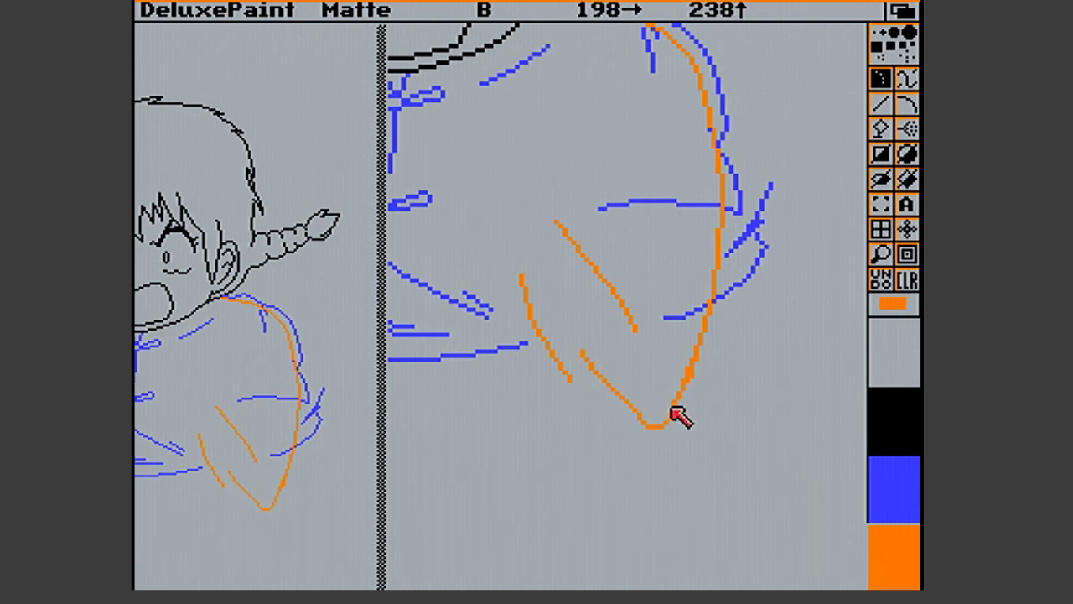
key(v)
key(F2)
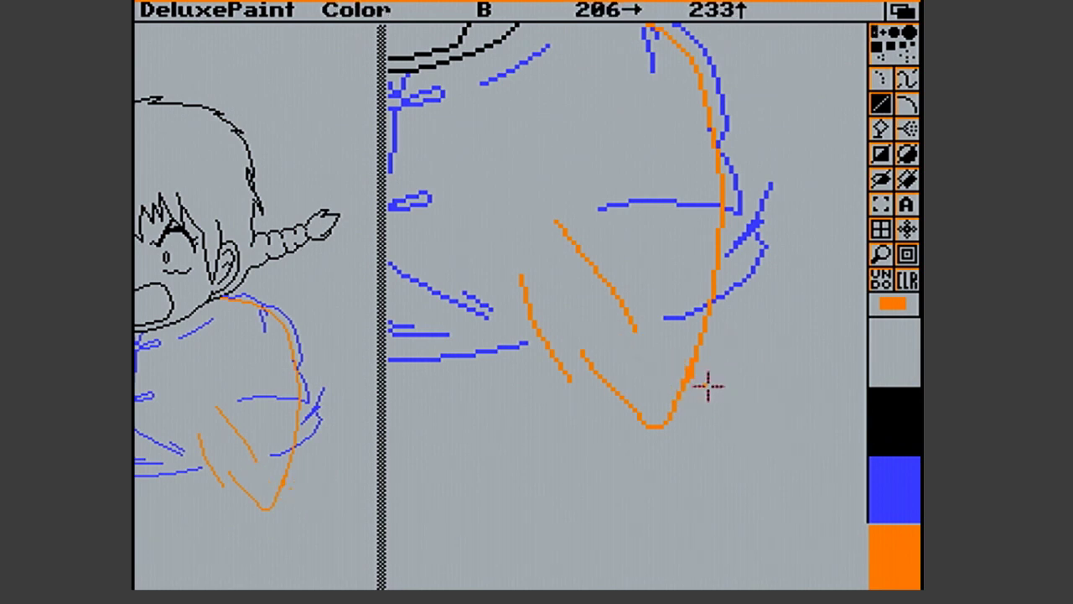
drag(690, 369, 687, 380)
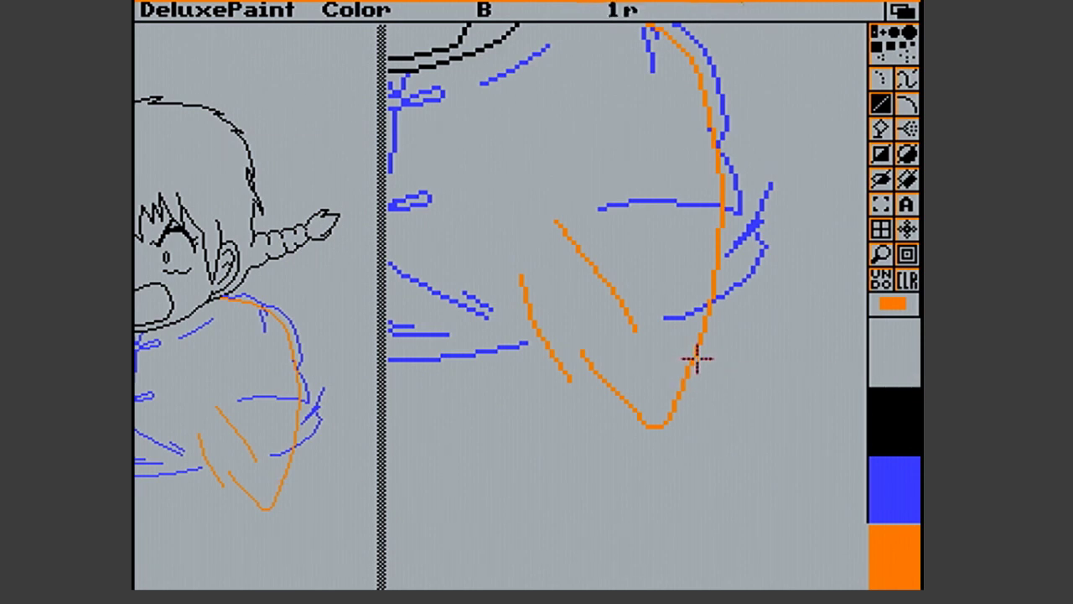
Cut out the two loose forearm lines as a brush and stamp them closer to the upper arm, rejoining the lower edge to the elbow
click(881, 205)
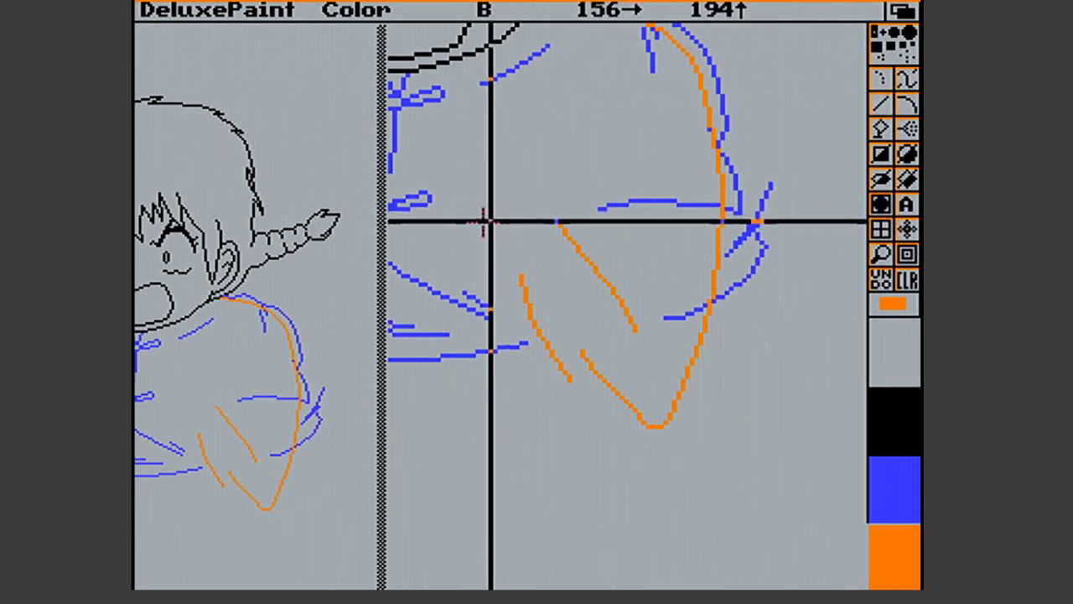
click(880, 205)
mouse_move(612, 326)
mouse_down()
mouse_move(658, 347)
mouse_move(668, 285)
mouse_move(595, 182)
mouse_up()
mouse_move(497, 199)
mouse_down()
mouse_move(491, 298)
mouse_move(525, 434)
mouse_move(578, 419)
mouse_move(575, 314)
mouse_up()
click(610, 326)
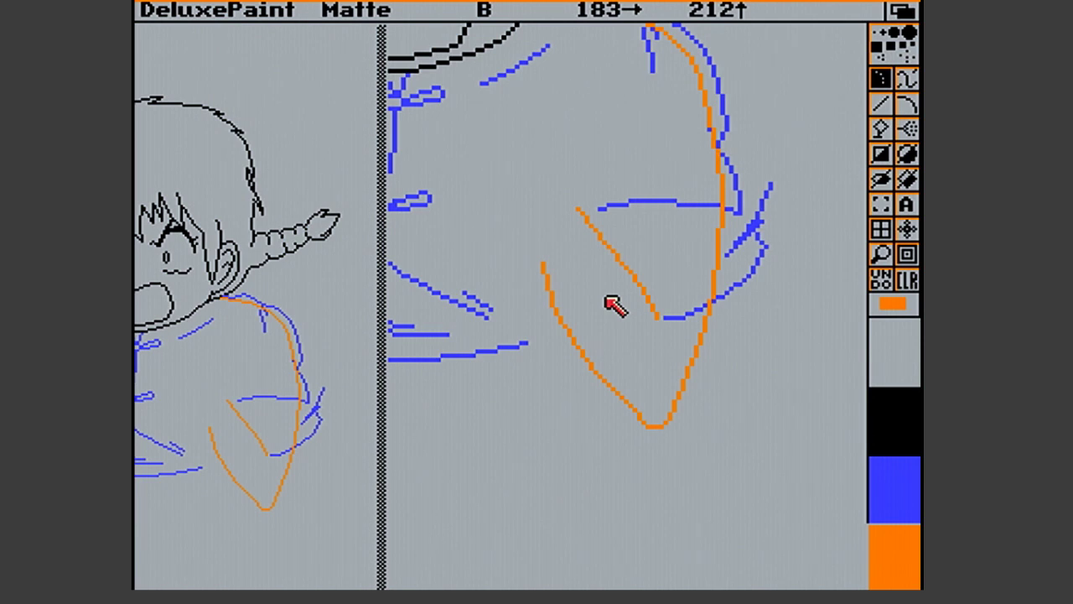
Erase the lower end of the orange inner forearm line on the bent arm with the line tool
key(v)
key(F2)
mouse_move(659, 313)
mouse_down()
mouse_move(637, 289)
mouse_move(662, 324)
mouse_up()
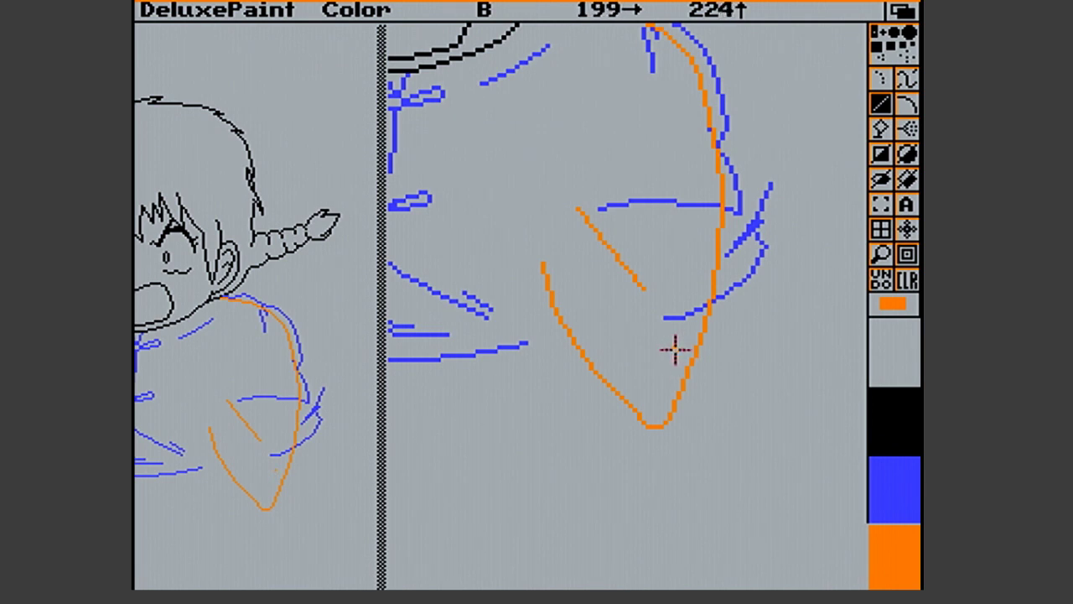
Redraw the outer edge of the bent forearm with a straighter orange line and erase the old curved outline beside it
click(882, 253)
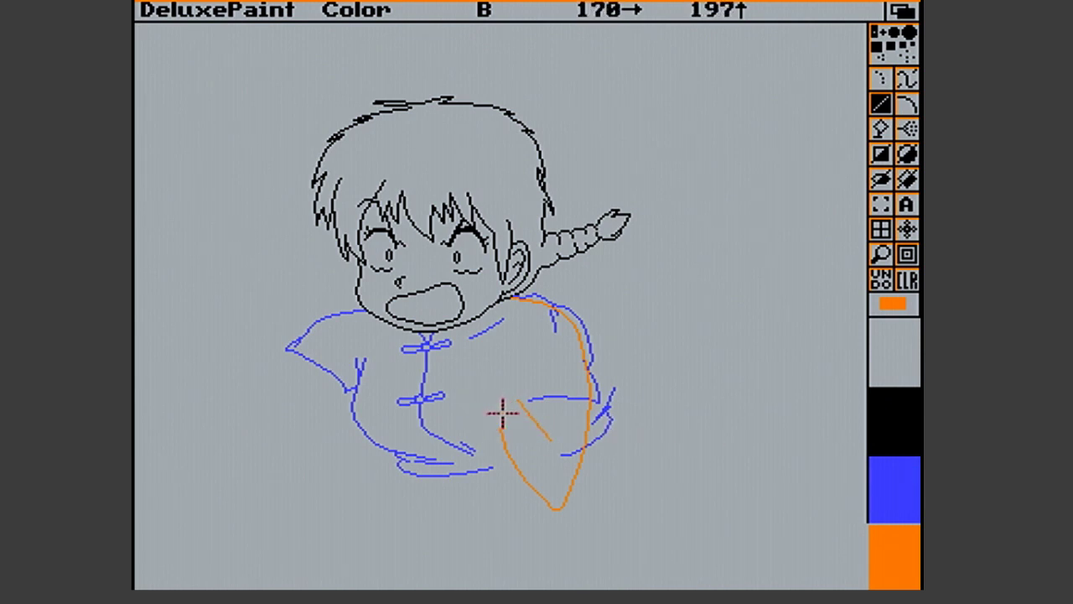
drag(503, 411, 530, 480)
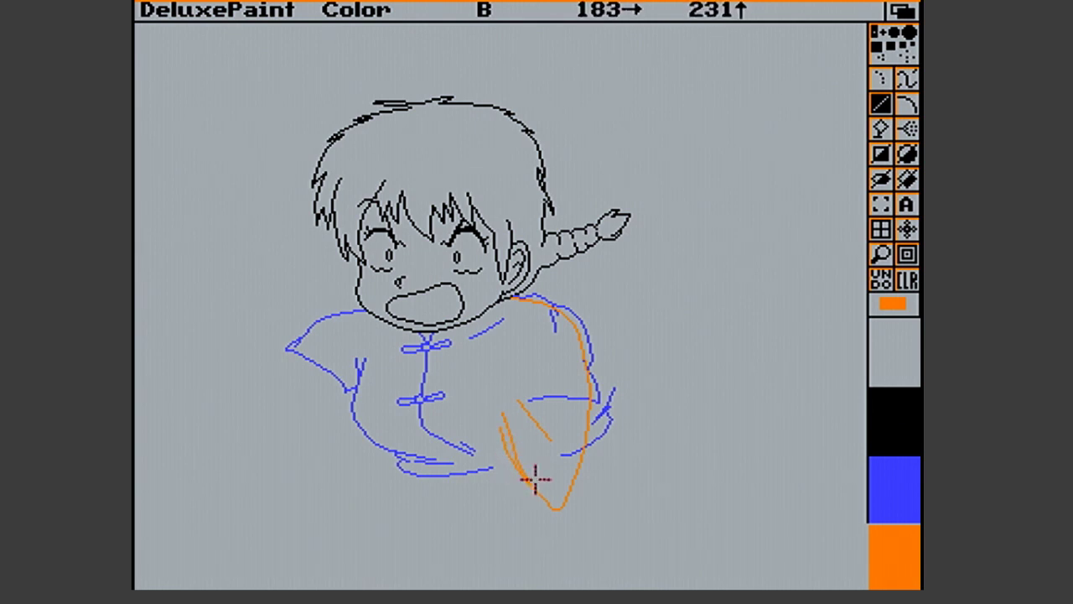
click(881, 254)
click(470, 419)
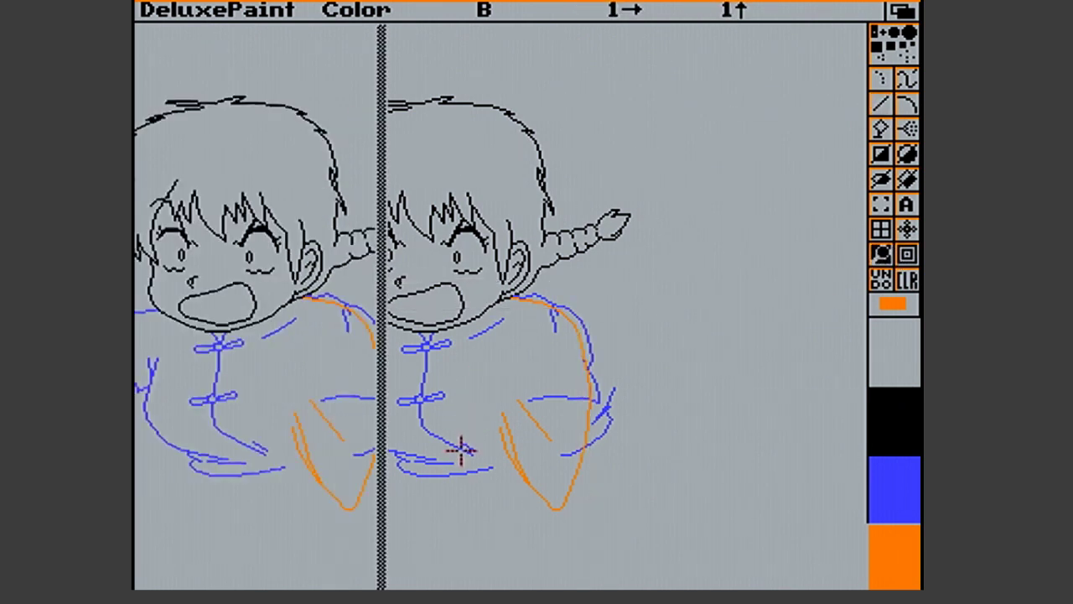
drag(756, 369, 770, 390)
mouse_move(763, 369)
mouse_down()
mouse_move(707, 277)
mouse_move(727, 338)
mouse_move(740, 335)
mouse_up()
mouse_move(740, 335)
mouse_down()
mouse_move(749, 358)
mouse_move(724, 293)
mouse_move(714, 300)
mouse_move(728, 327)
mouse_move(716, 303)
mouse_up()
click(827, 330)
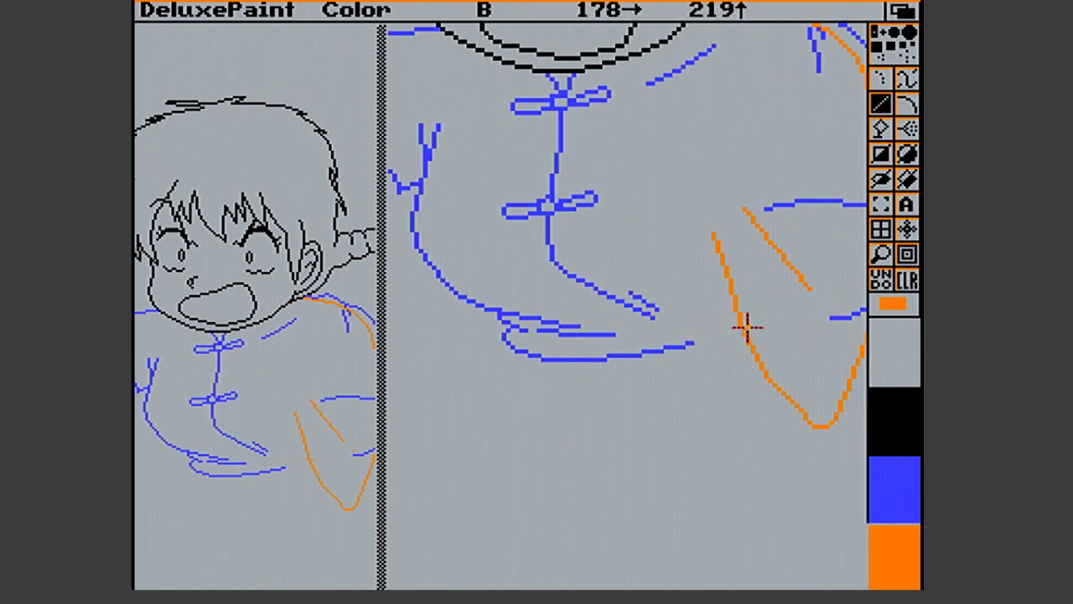
drag(738, 322, 738, 319)
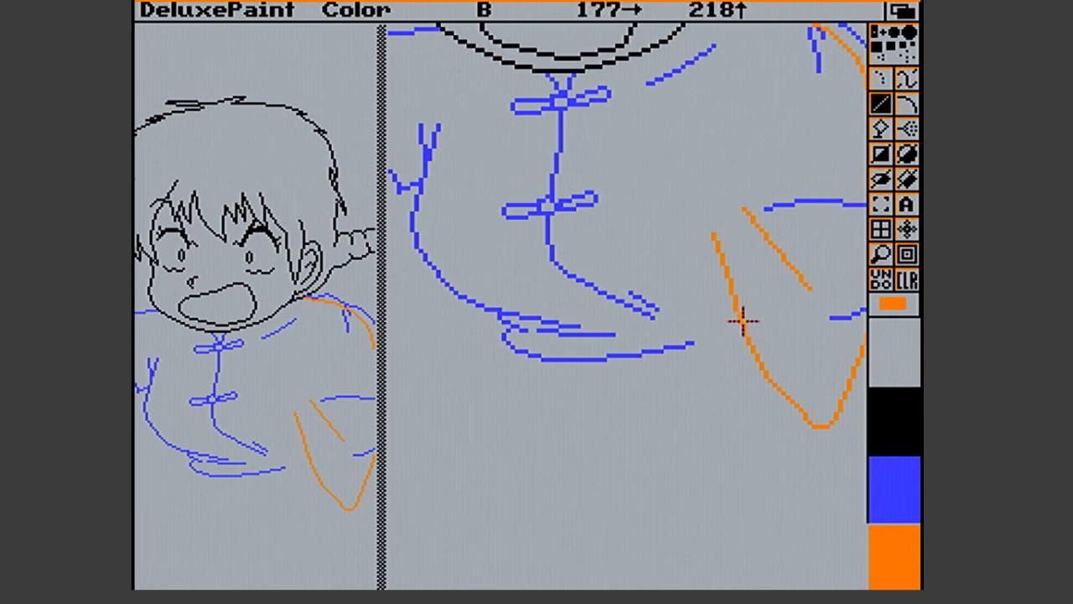
click(884, 257)
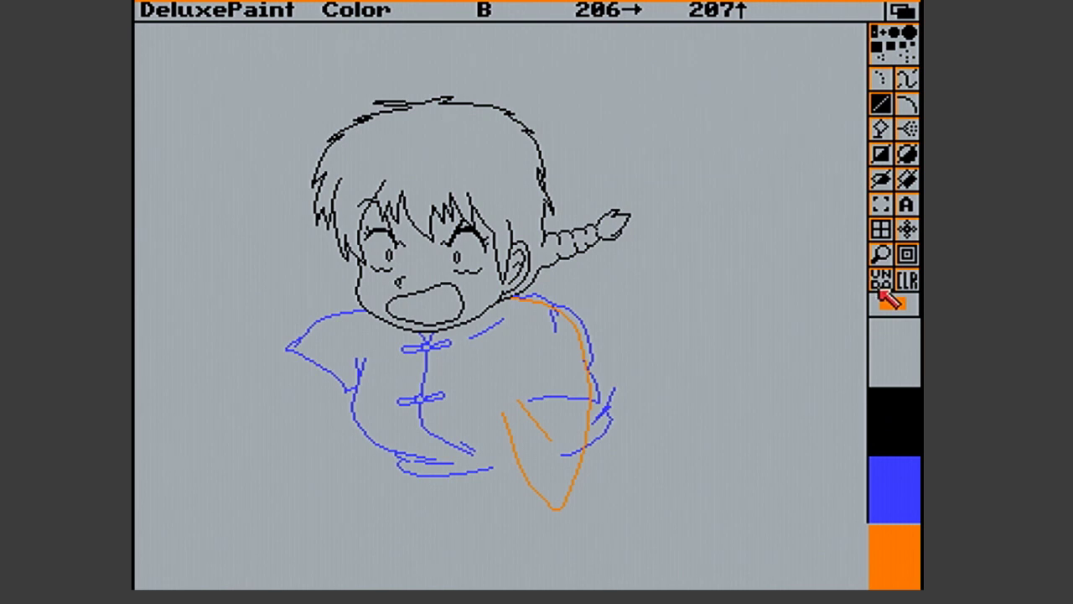
Shift the upper end of the bent forearm's outer edge slightly outward and erase the doubled line beside it
click(880, 254)
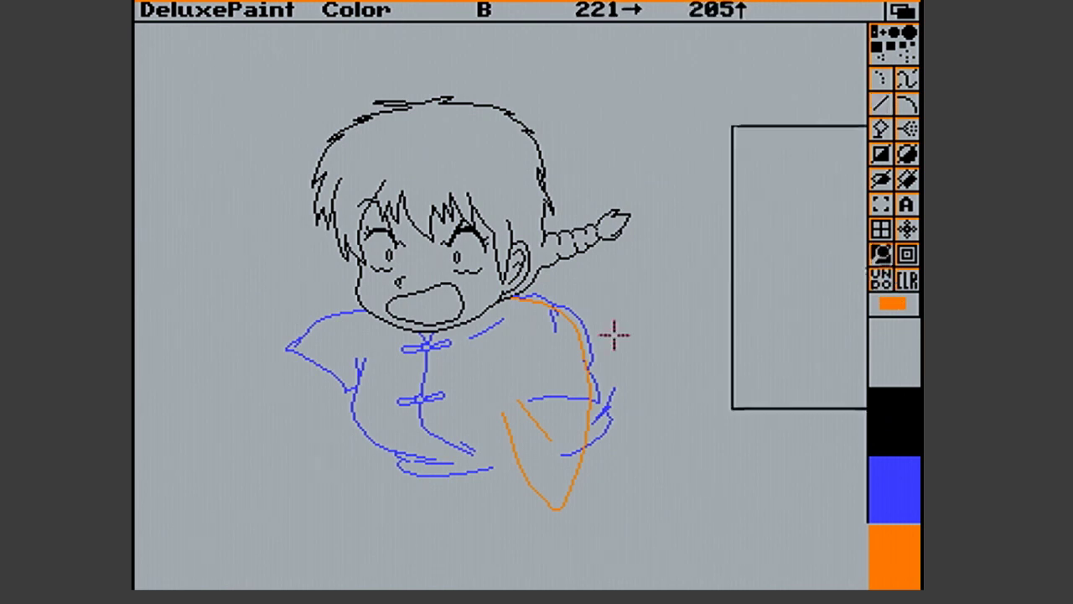
click(525, 366)
key(bar)
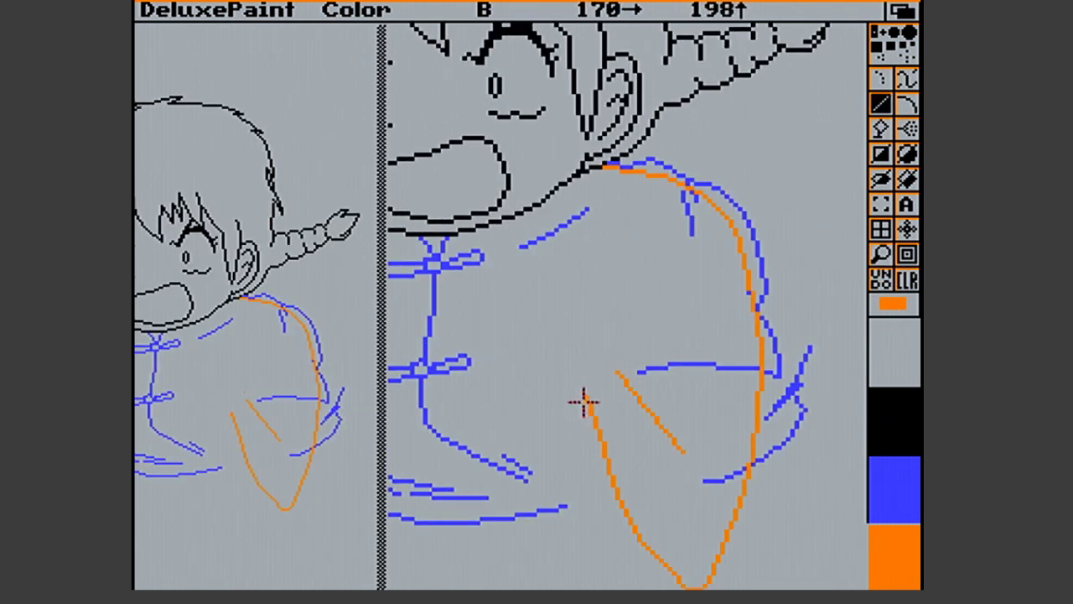
drag(582, 397, 604, 448)
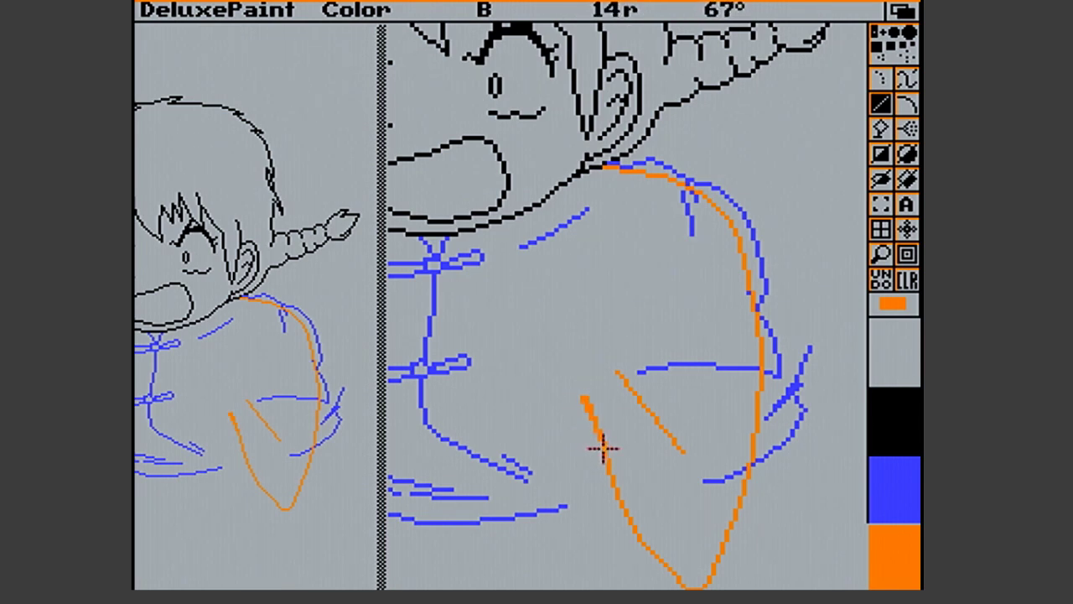
drag(587, 395, 609, 444)
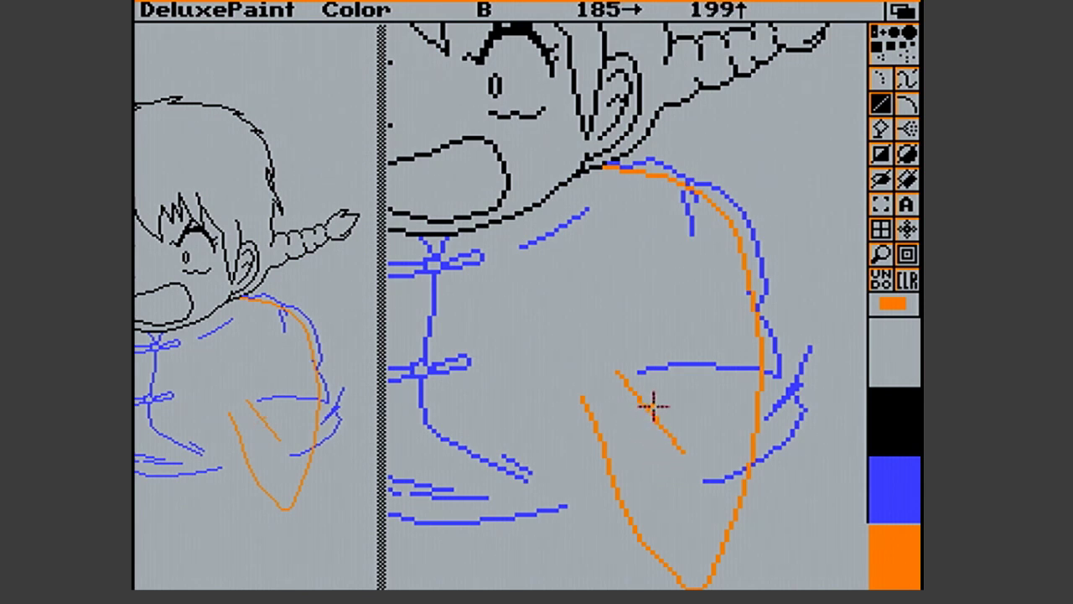
Draw an orange fist outline with a thumb line at the wrist of the bent arm, in front of the chest
mouse_move(624, 373)
mouse_down()
mouse_move(632, 336)
mouse_move(634, 349)
mouse_move(634, 333)
mouse_move(643, 338)
mouse_move(614, 316)
mouse_move(508, 331)
mouse_move(546, 314)
mouse_move(510, 364)
mouse_move(520, 358)
mouse_move(549, 396)
mouse_move(616, 391)
mouse_move(601, 395)
mouse_move(612, 357)
mouse_up()
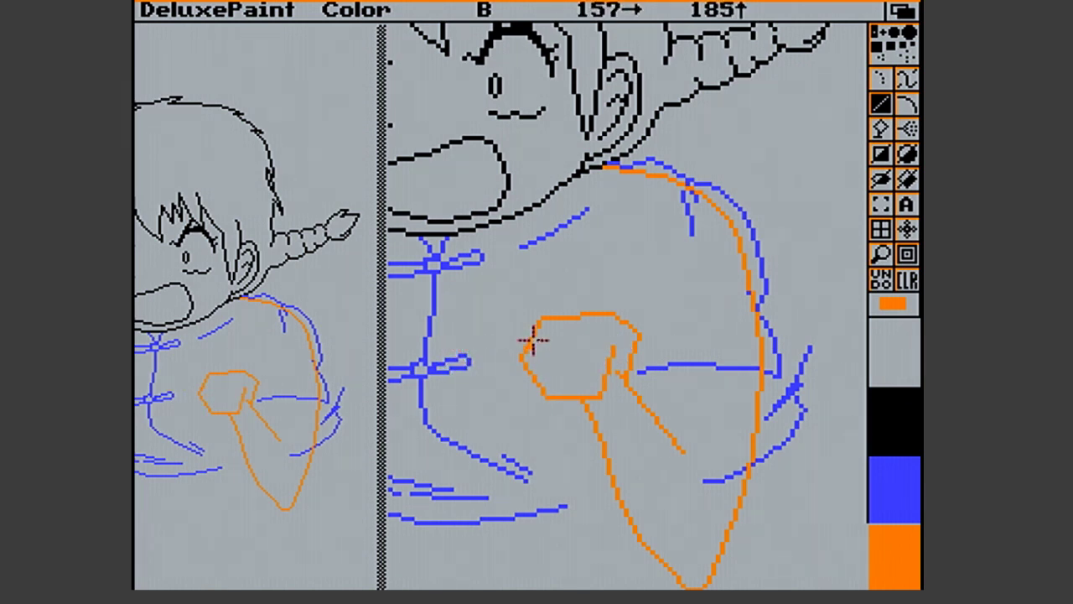
drag(529, 336, 524, 346)
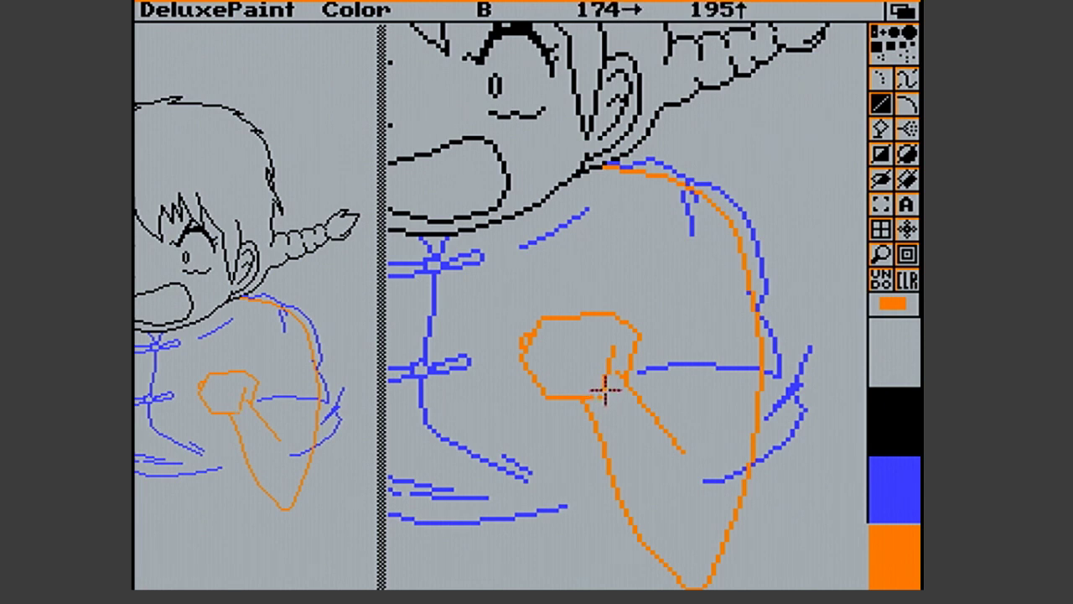
mouse_move(595, 389)
mouse_down()
mouse_move(601, 381)
mouse_move(589, 391)
mouse_up()
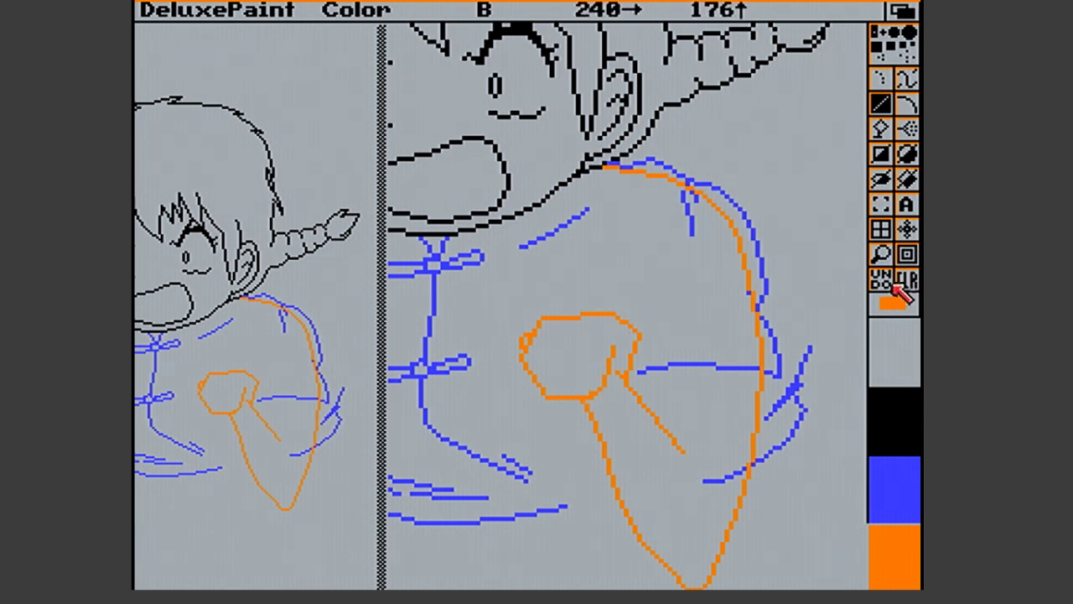
click(884, 260)
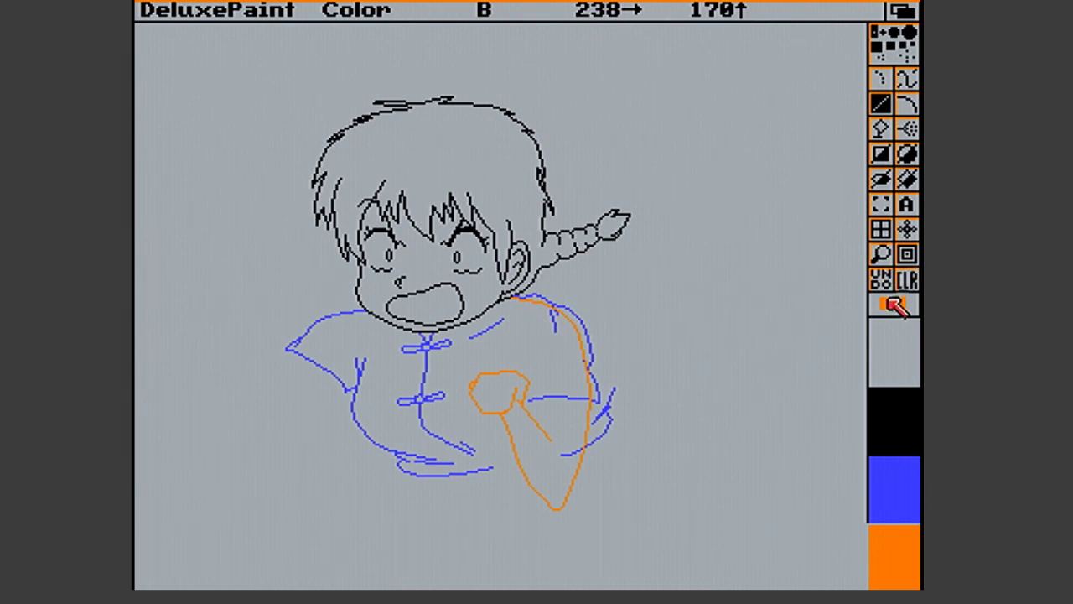
Pick up the outer side of the chest fist as a brush, move it slightly outward, and reconnect the outline with lines
click(881, 203)
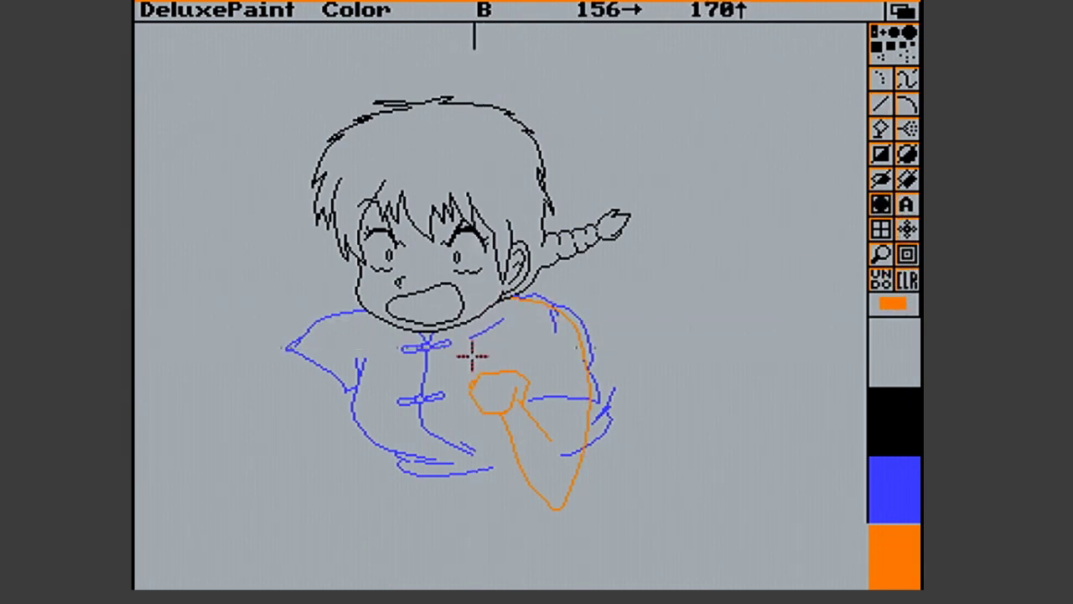
mouse_move(467, 369)
mouse_down()
mouse_move(483, 457)
mouse_move(480, 424)
mouse_up()
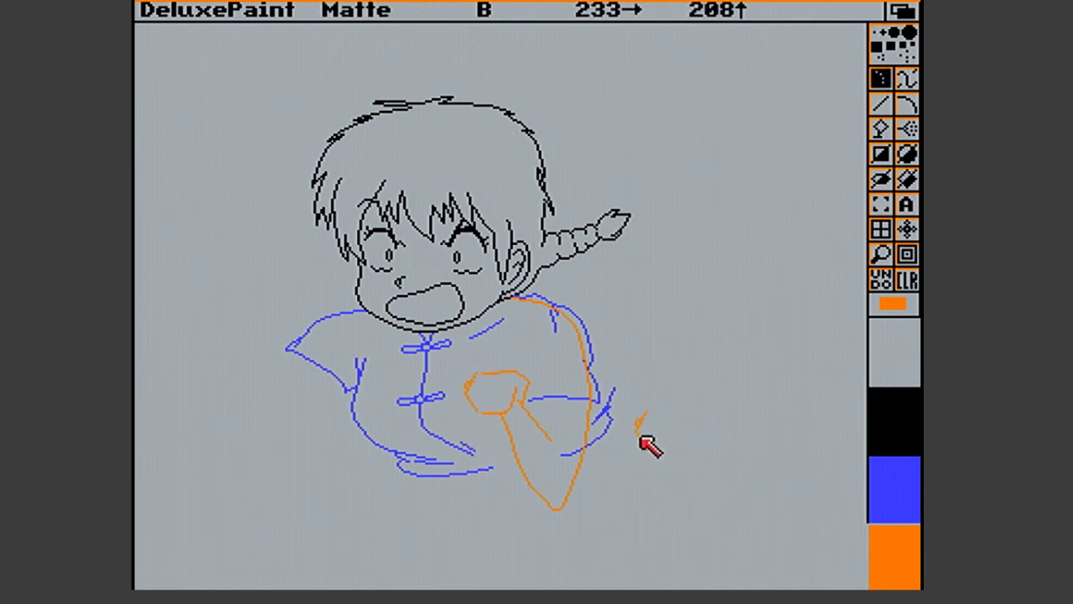
key(v)
key(period)
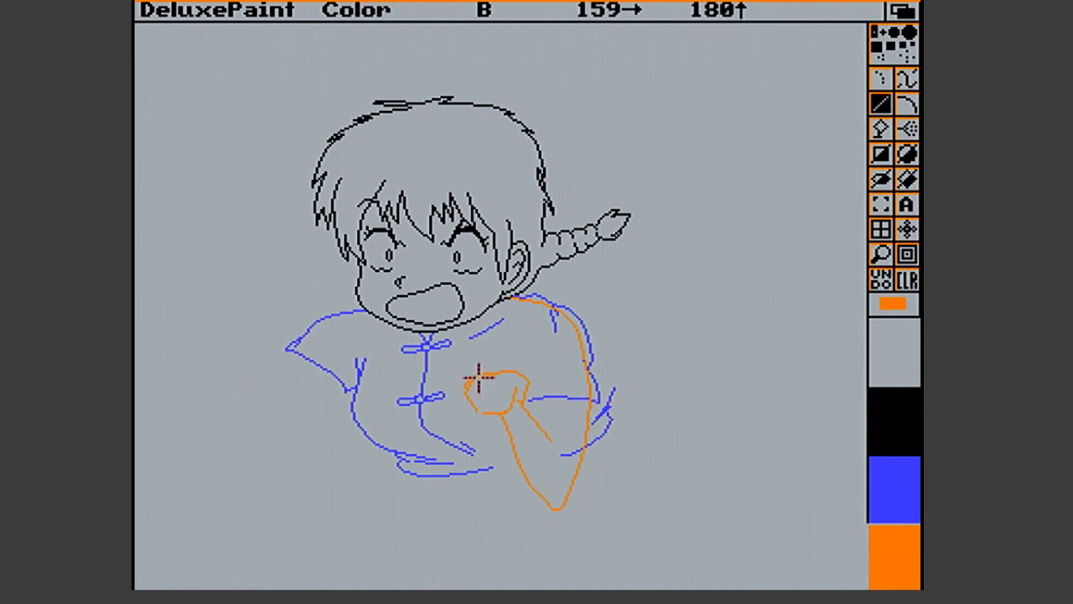
drag(478, 377, 485, 411)
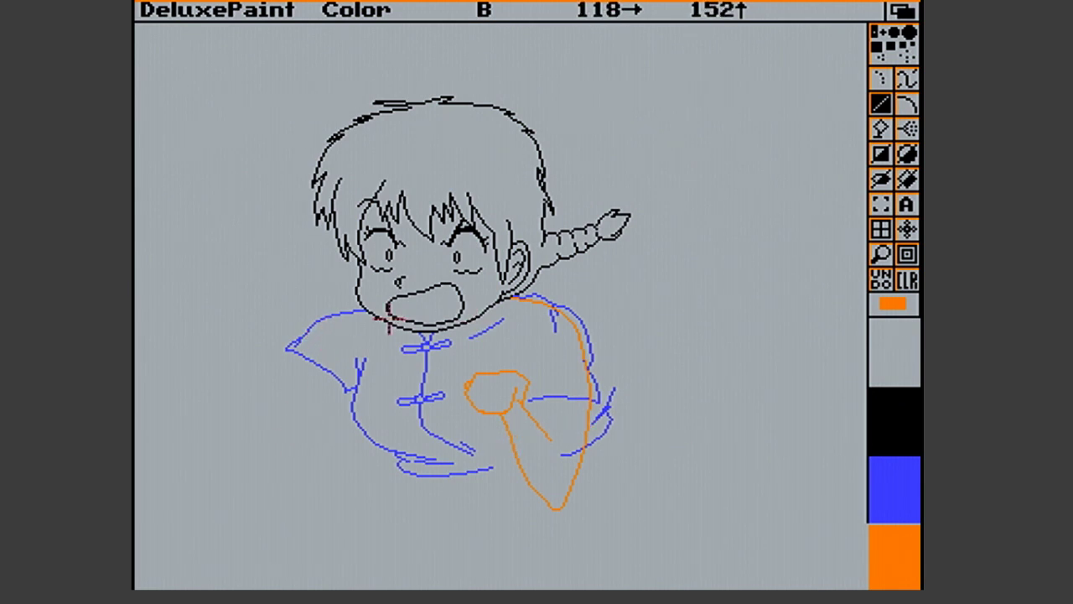
Draw the other upper arm in orange, with one line from the shoulder past the sleeve and another along the underside
drag(367, 312, 324, 394)
drag(324, 394, 351, 377)
drag(350, 377, 369, 364)
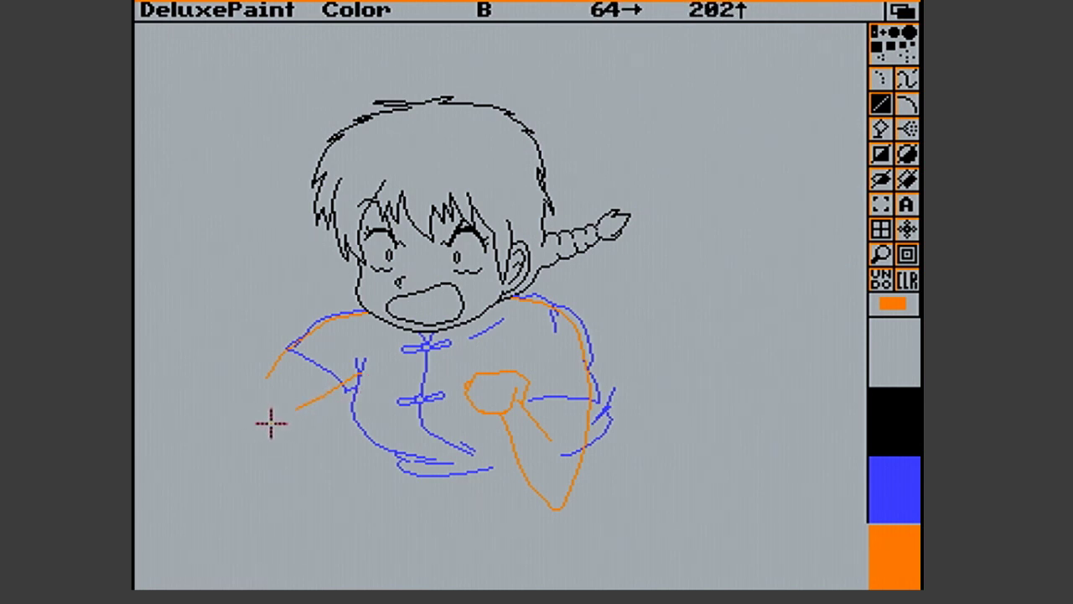
drag(269, 421, 300, 407)
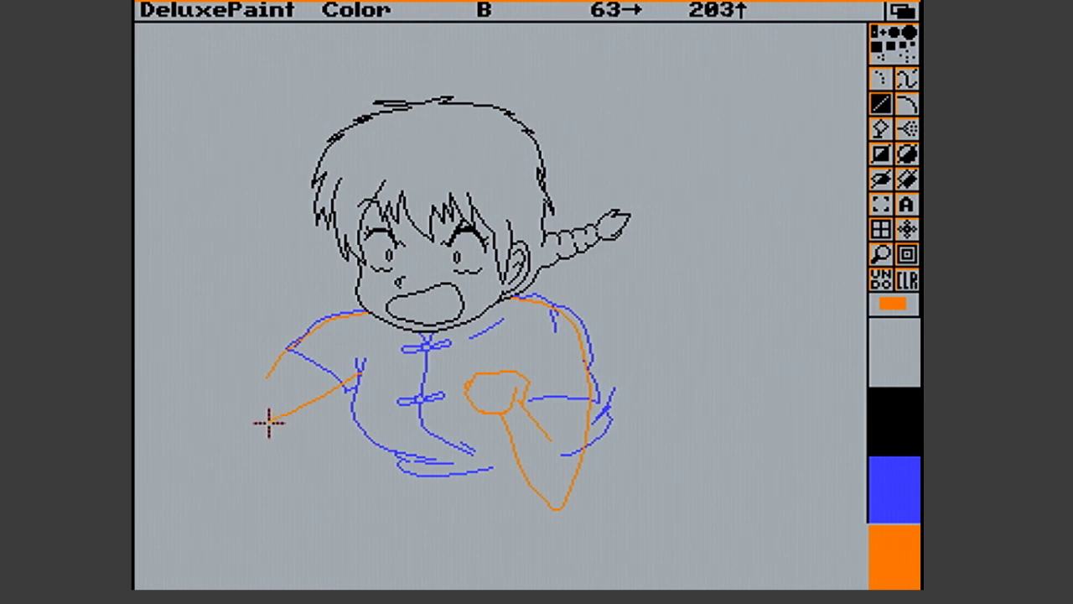
Extend both orange edges of the outstretched arm to the wrist and draw a rounded fist at its end
drag(267, 378, 218, 400)
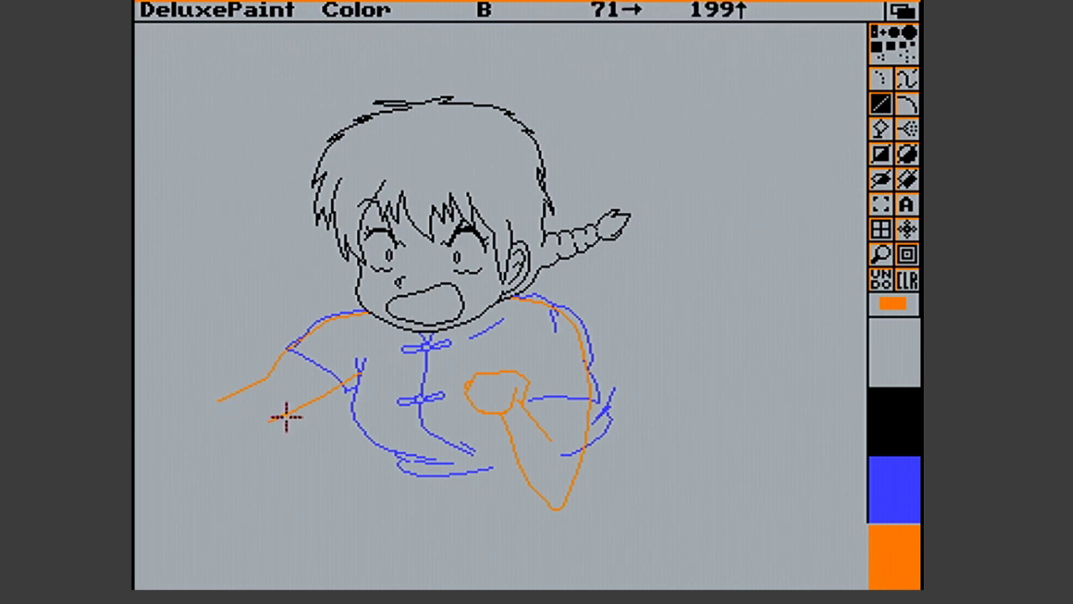
drag(201, 435, 280, 419)
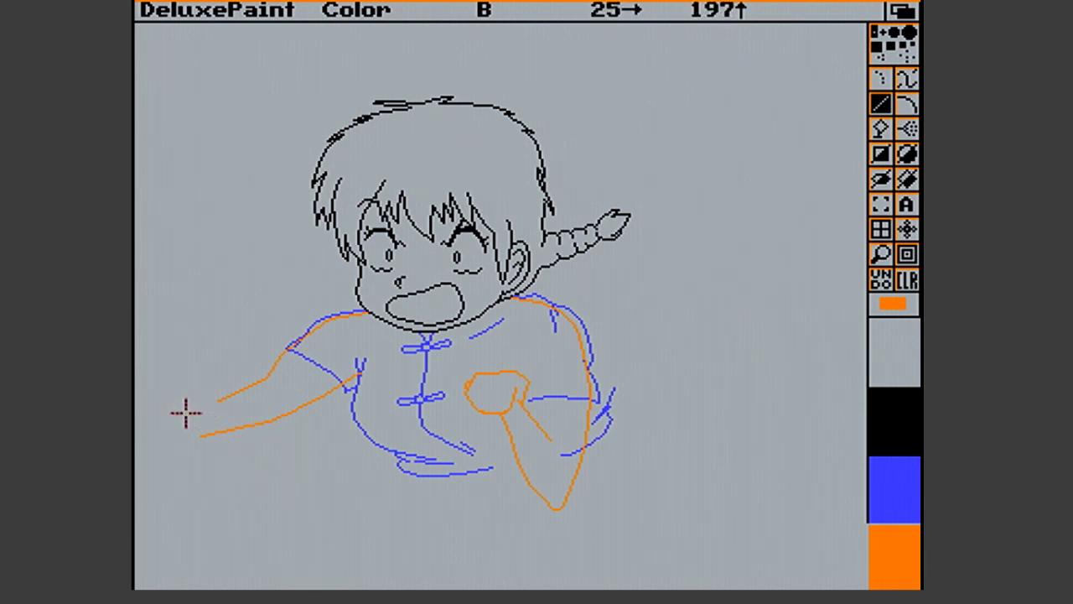
drag(185, 414, 223, 403)
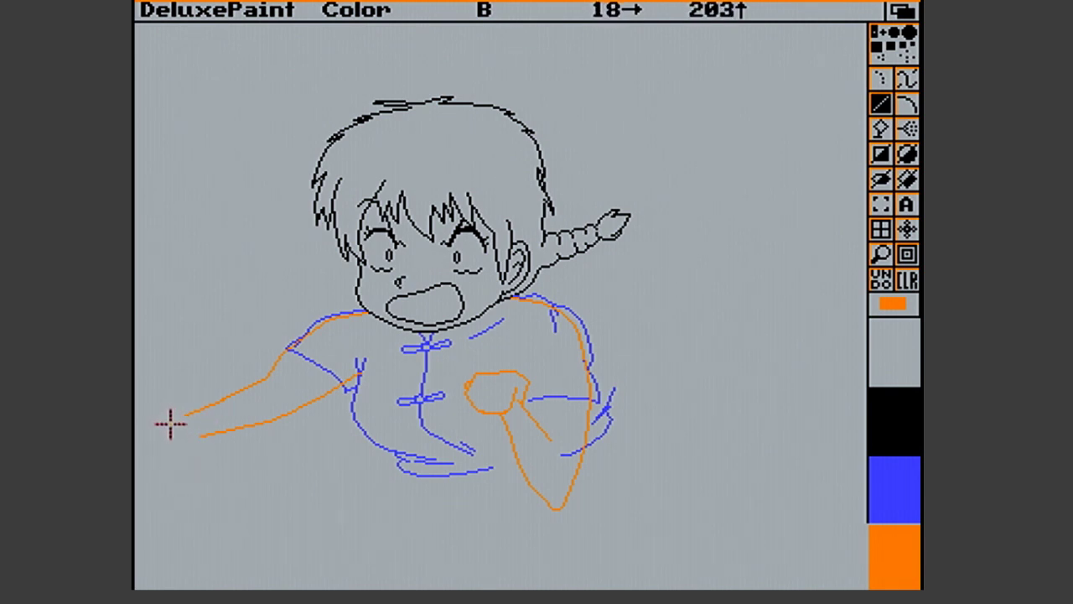
key(bar)
drag(202, 436, 198, 437)
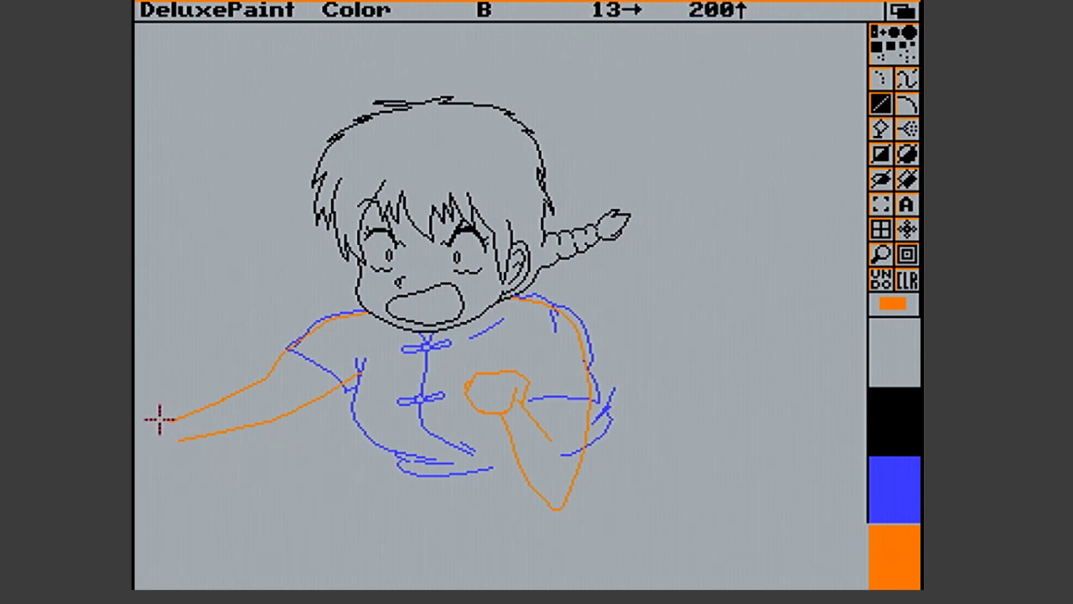
drag(160, 420, 177, 426)
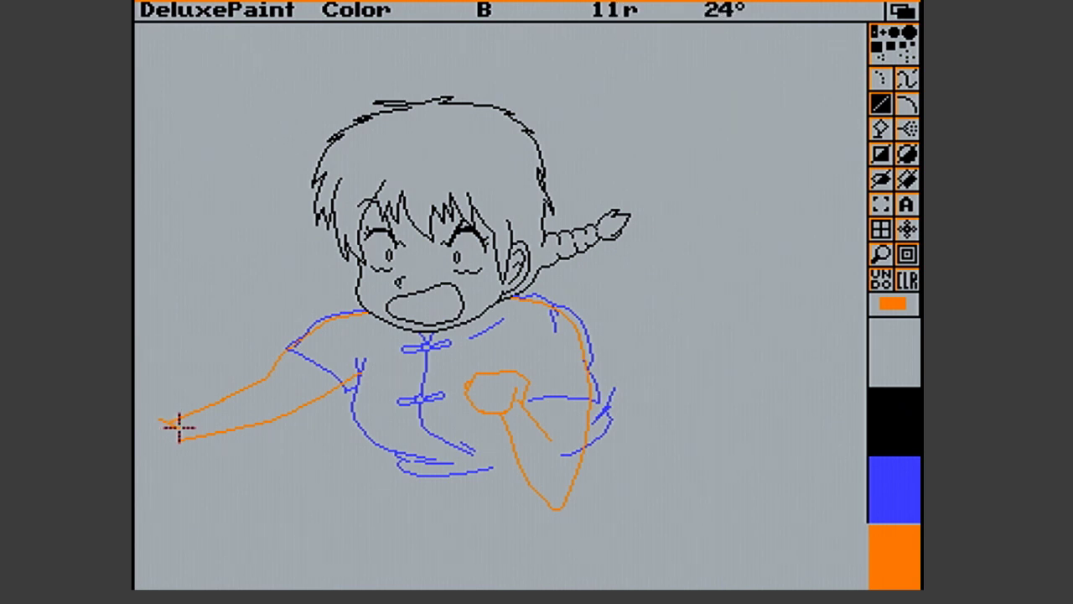
mouse_move(165, 449)
mouse_down()
mouse_move(191, 438)
mouse_move(158, 450)
mouse_move(168, 448)
mouse_move(168, 467)
mouse_move(143, 453)
mouse_move(144, 426)
mouse_move(144, 444)
mouse_up()
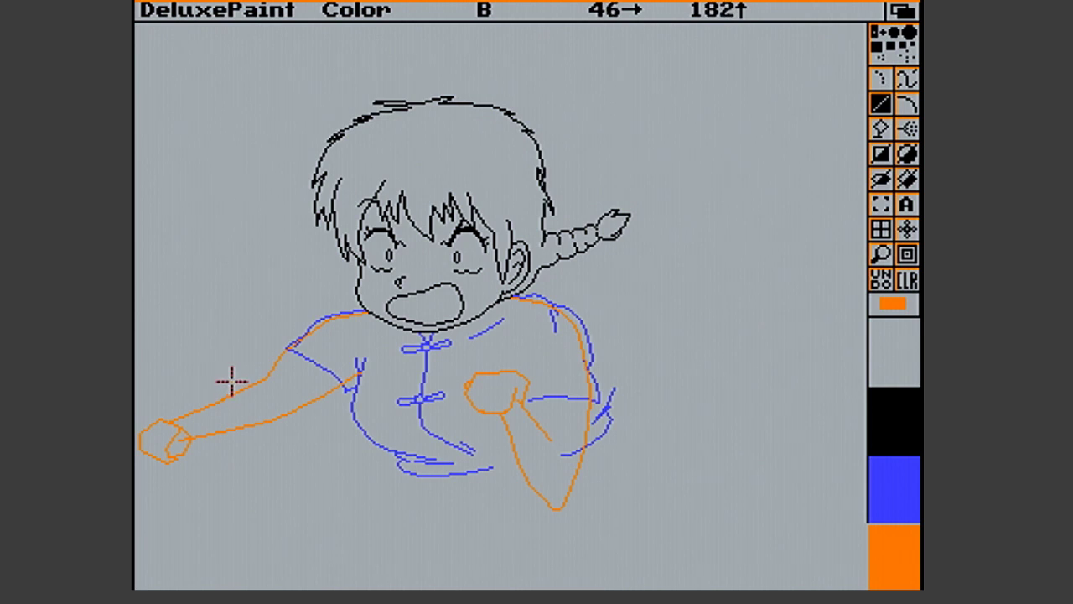
Pick up the whole figure as a brush and place it farther right and slightly higher on the canvas
right_click(681, 6)
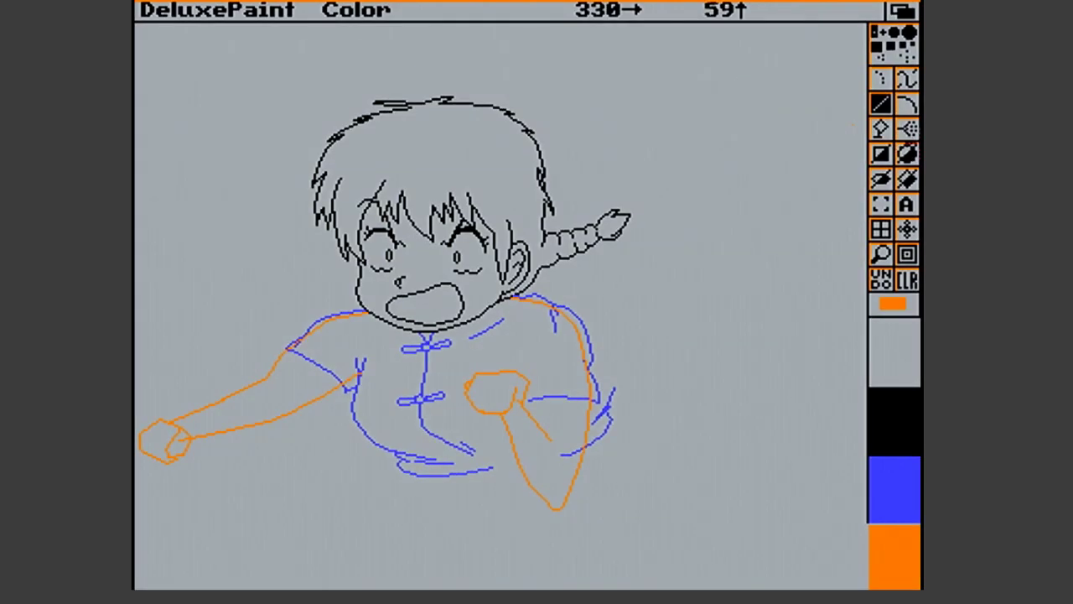
right_click(744, 99)
click(882, 205)
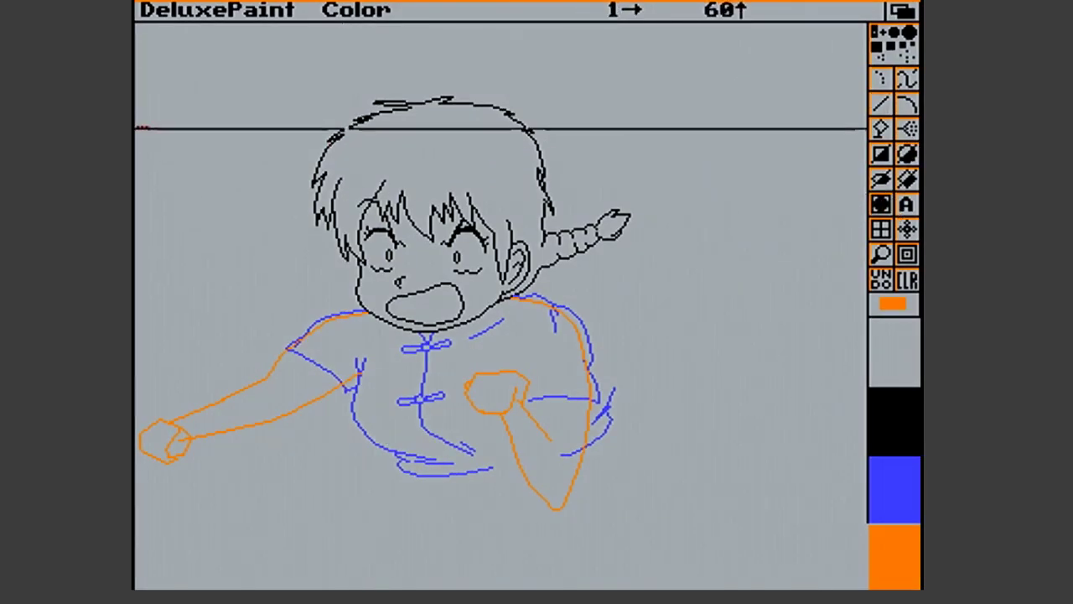
mouse_move(137, 79)
mouse_down()
mouse_move(494, 532)
mouse_move(676, 567)
mouse_up()
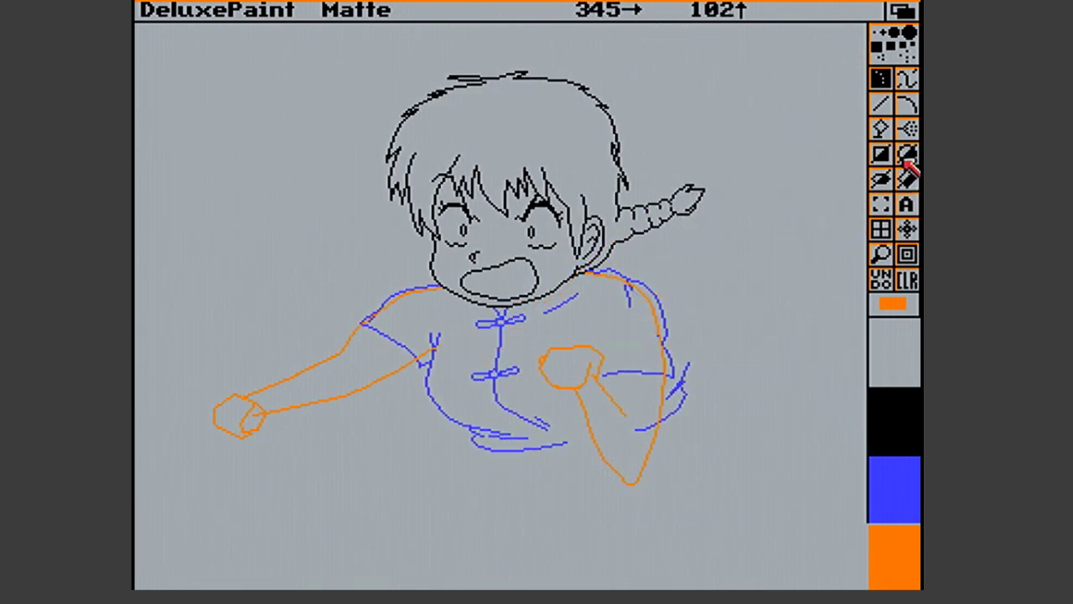
right_click(626, 8)
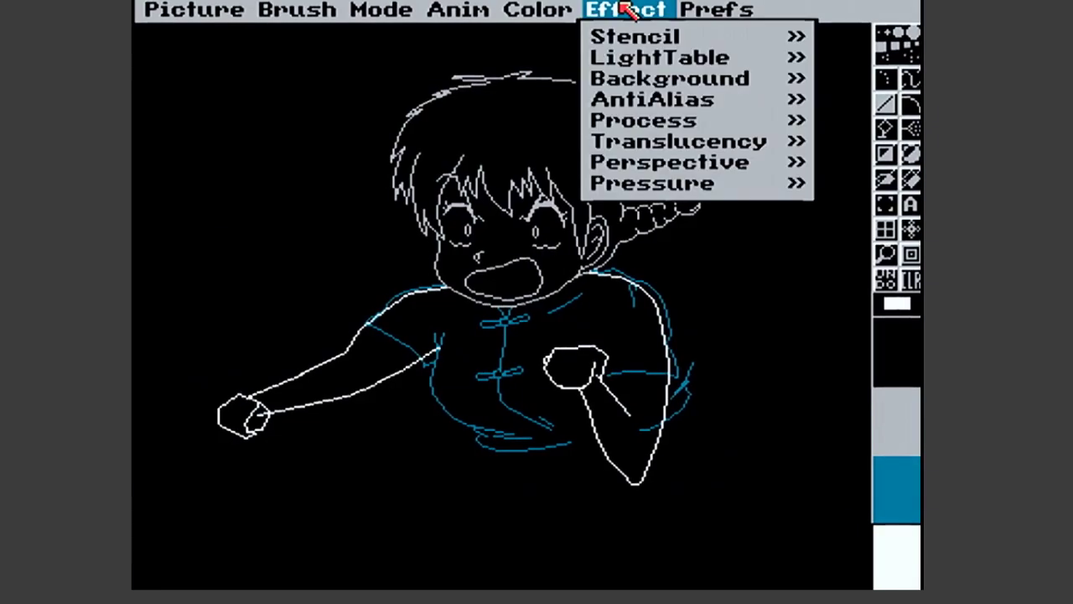
mouse_move(553, 10)
mouse_move(566, 84)
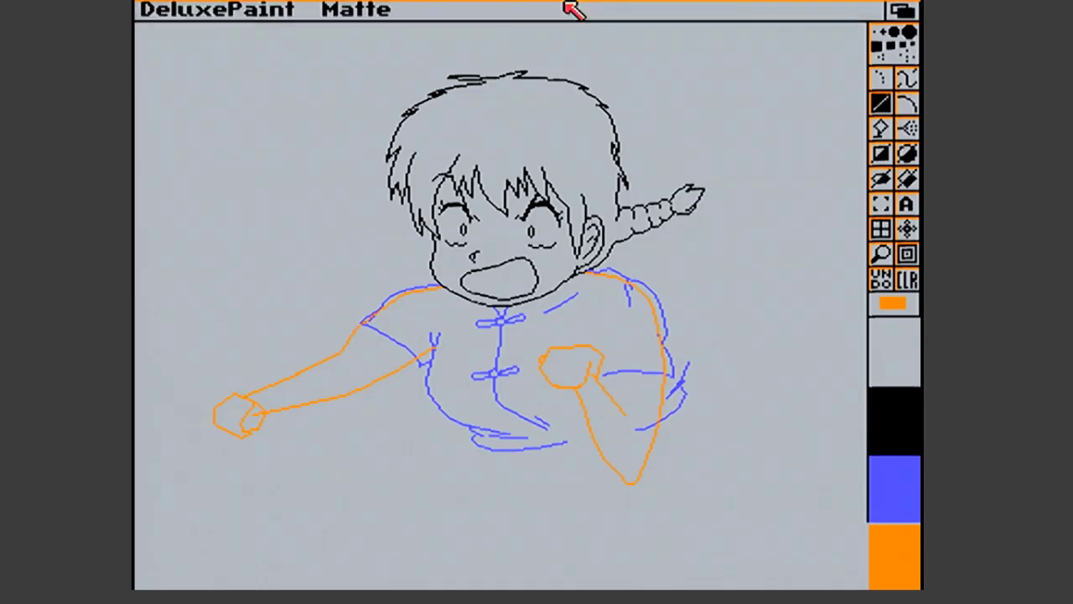
right_click(574, 10)
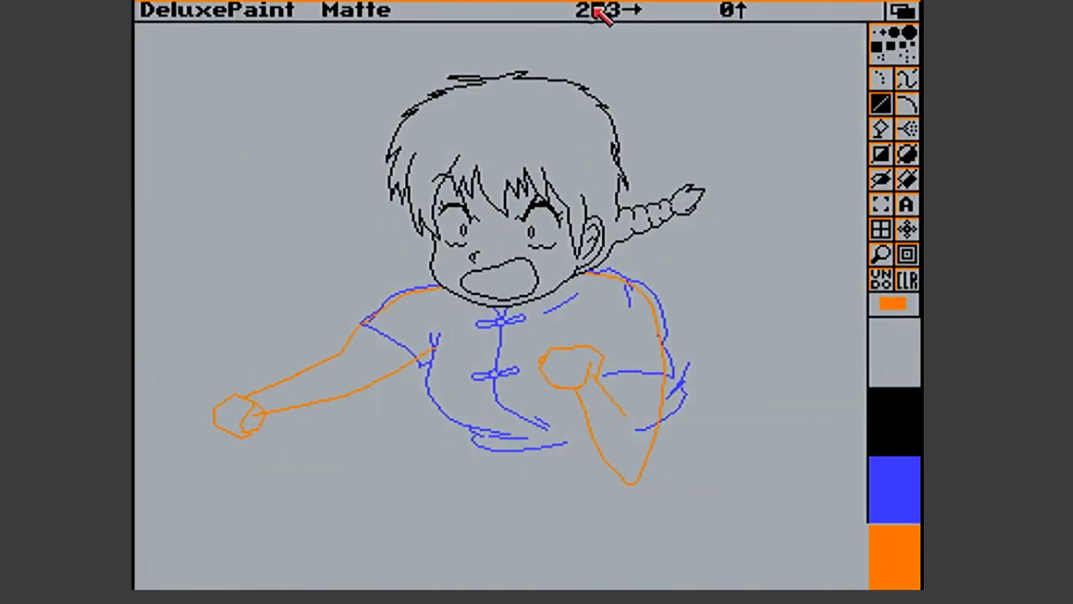
right_click(602, 10)
mouse_move(625, 38)
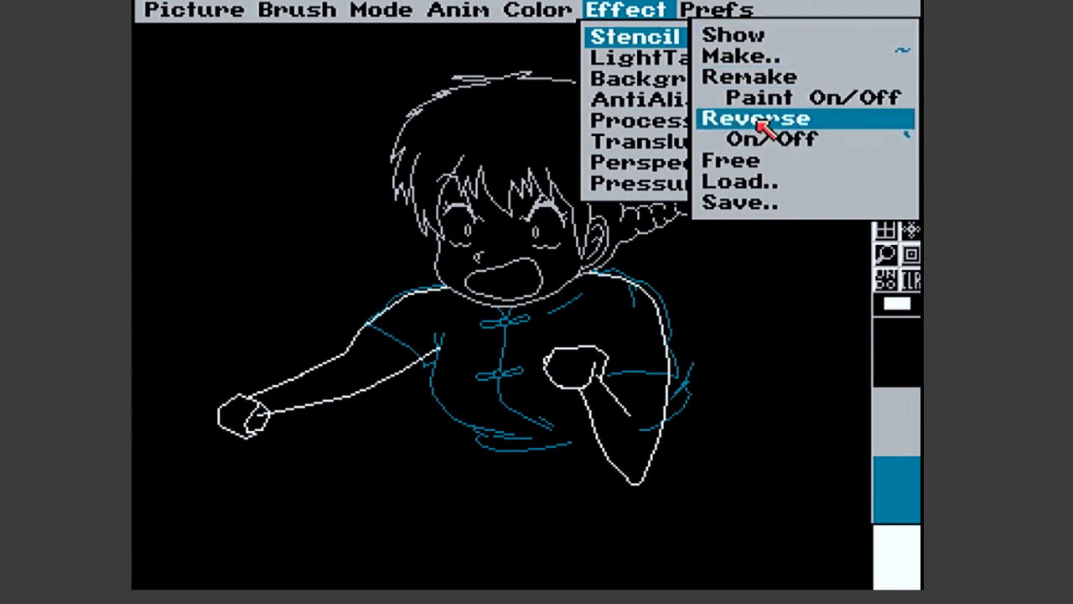
mouse_move(666, 86)
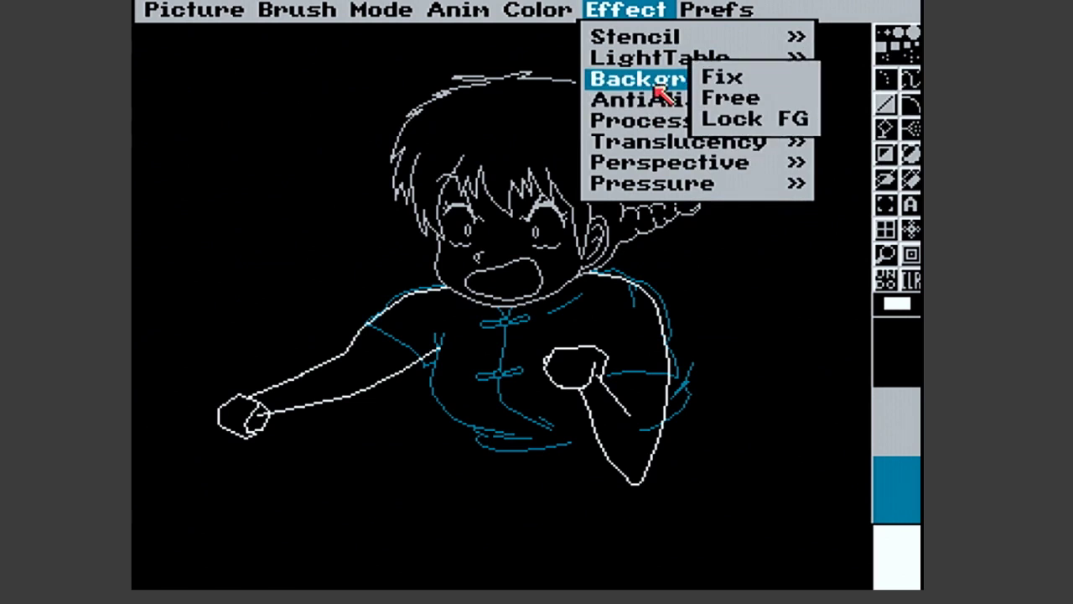
click(709, 84)
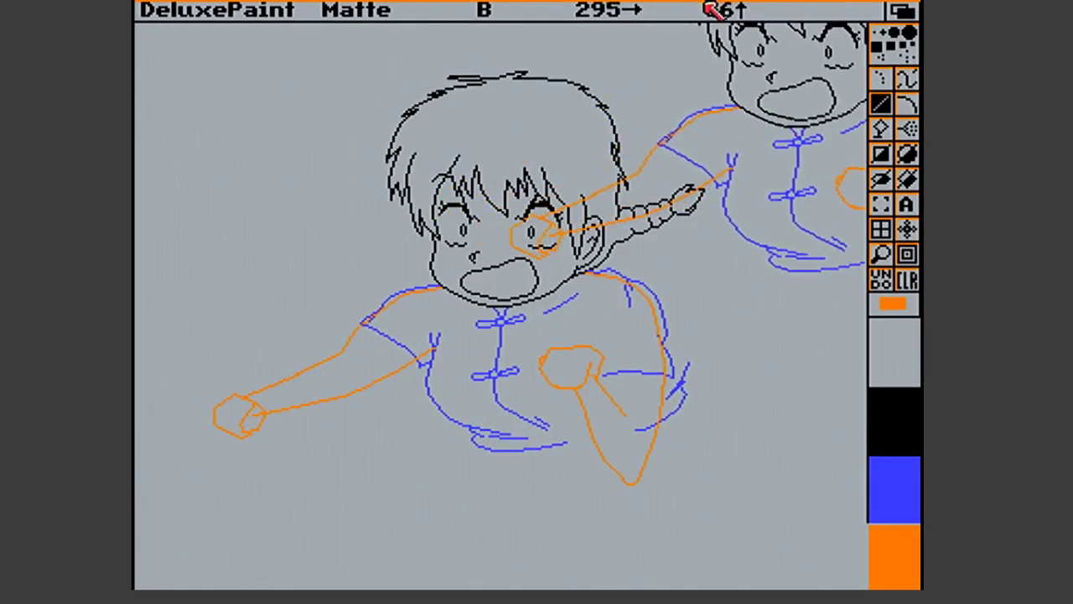
right_click(713, 9)
mouse_move(681, 114)
mouse_move(676, 82)
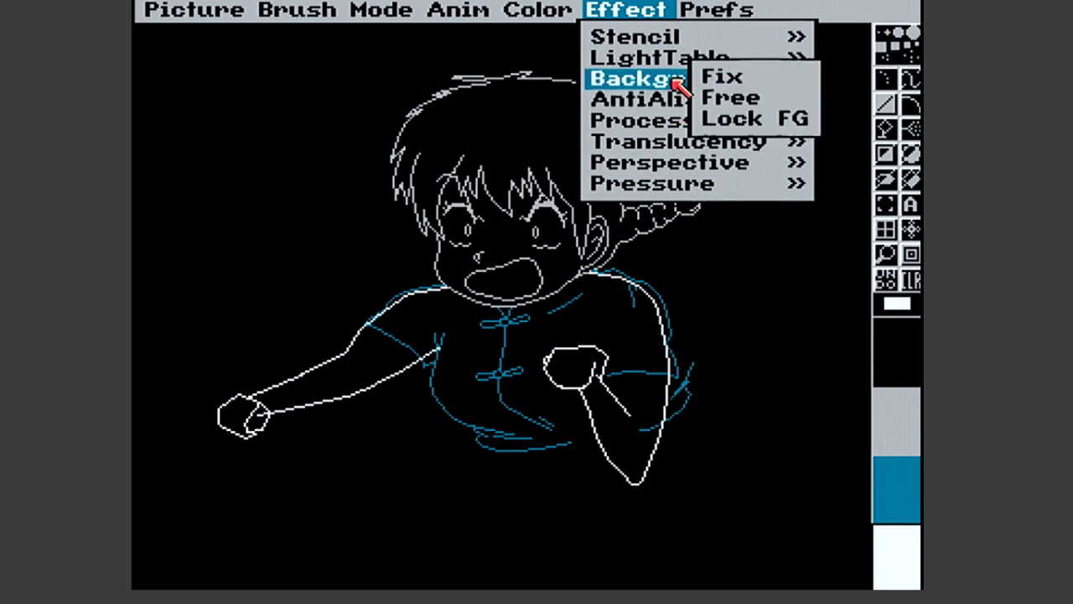
click(715, 99)
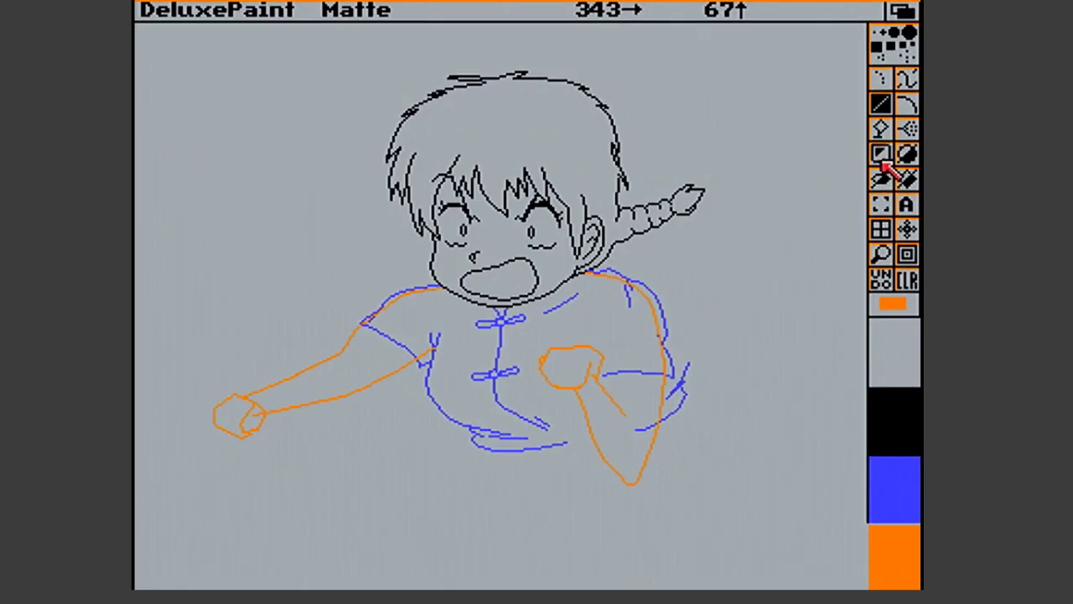
Erase the outer side of the outstretched fist with a filled rectangle in the background color, and fix the picture as the background
click(882, 176)
drag(200, 382, 236, 446)
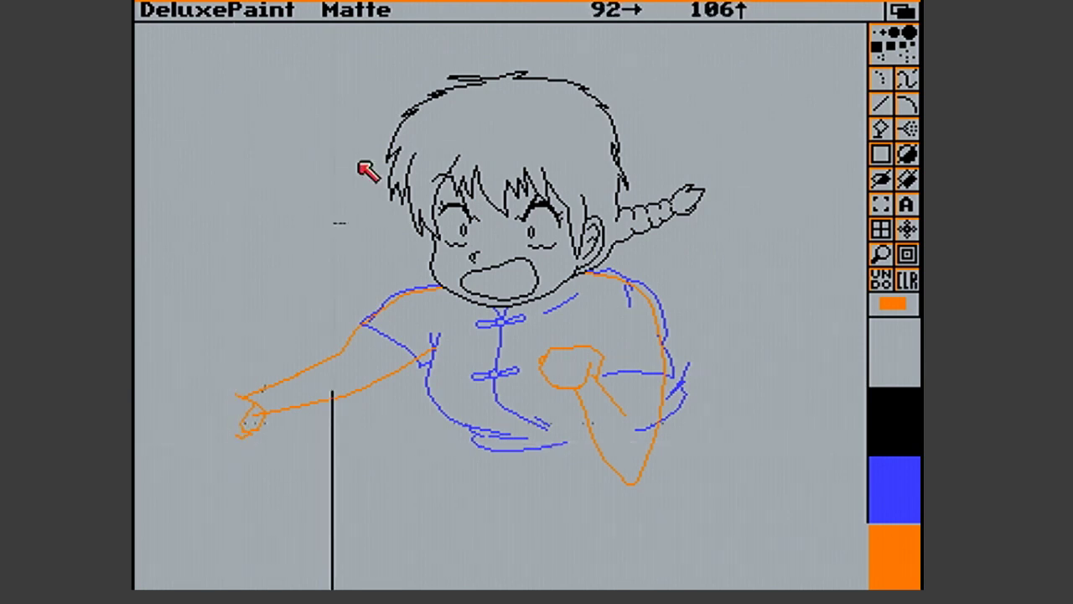
right_click(575, 9)
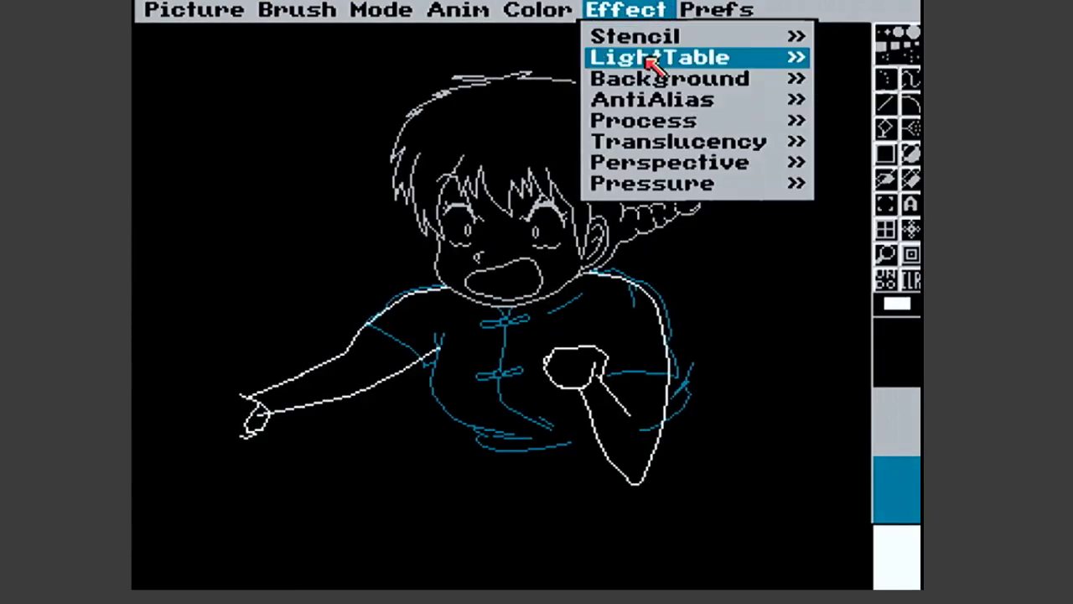
mouse_move(658, 82)
right_click(788, 98)
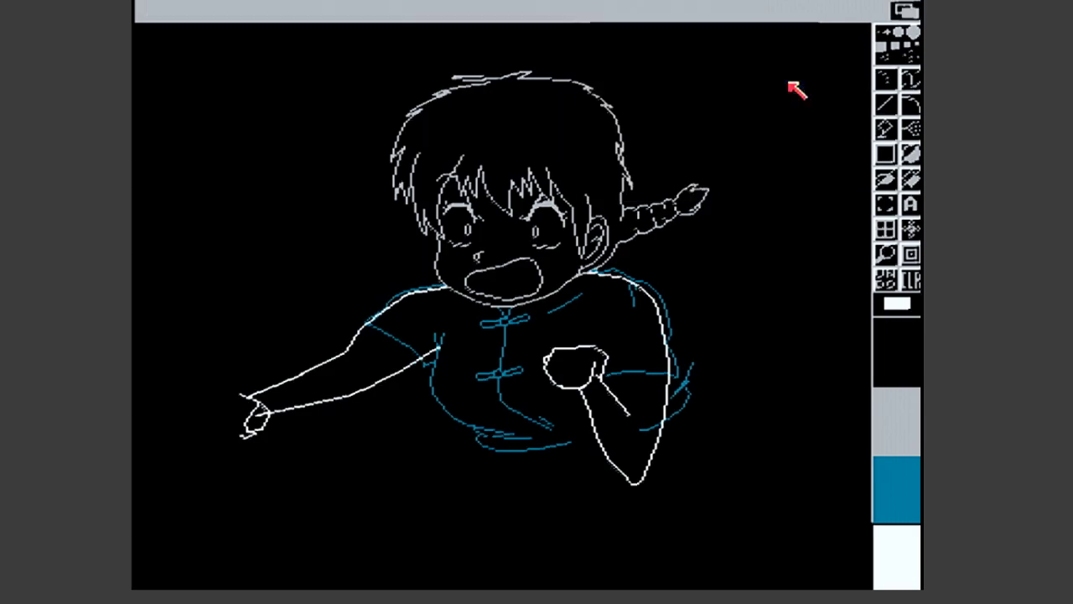
Redraw the outer side of the outstretched fist in Color mode with connected orange lines, and touch up the line at the wrist
click(254, 367)
key(F2)
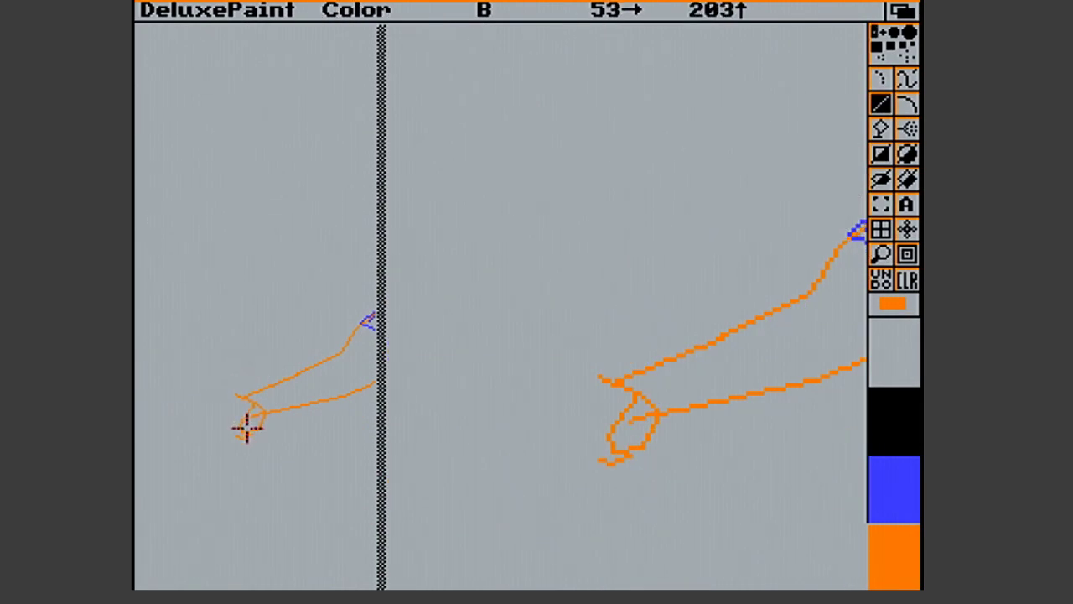
mouse_move(564, 417)
mouse_down()
mouse_move(567, 433)
mouse_move(611, 450)
mouse_move(601, 458)
mouse_up()
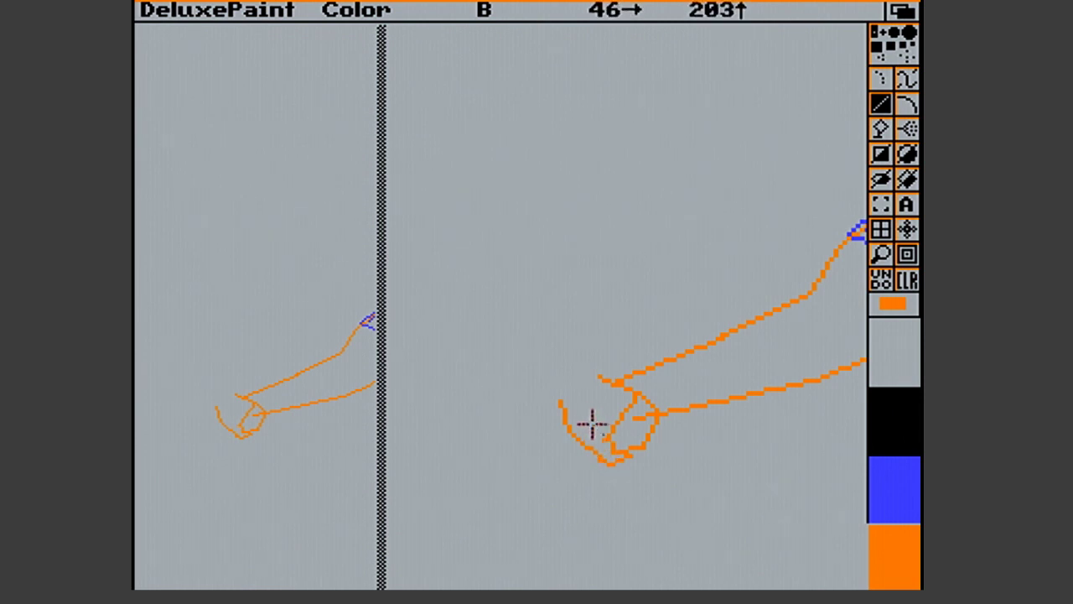
drag(599, 375, 562, 396)
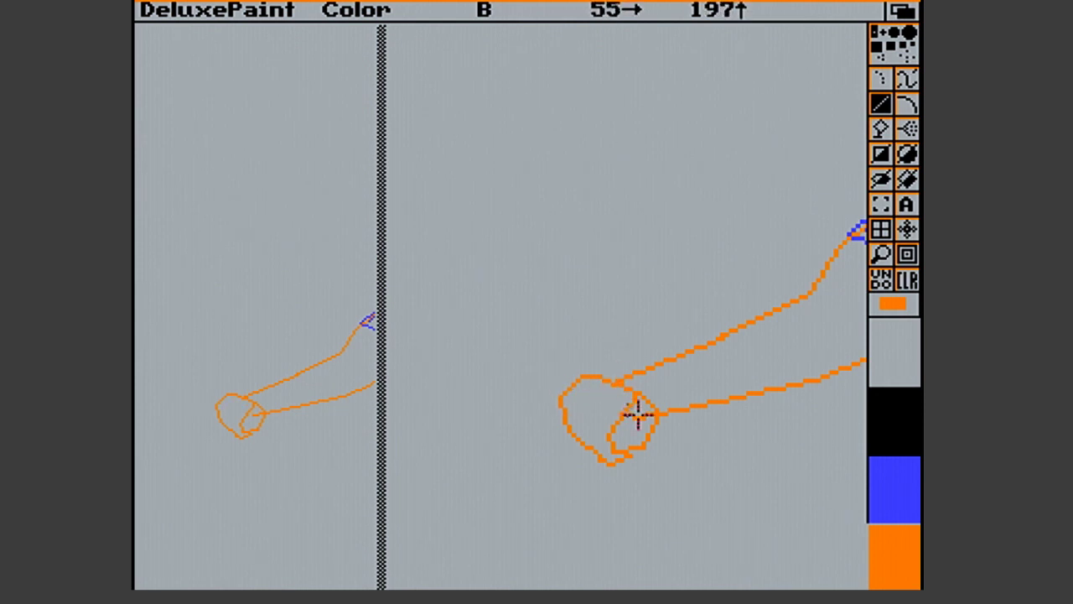
drag(639, 415, 663, 412)
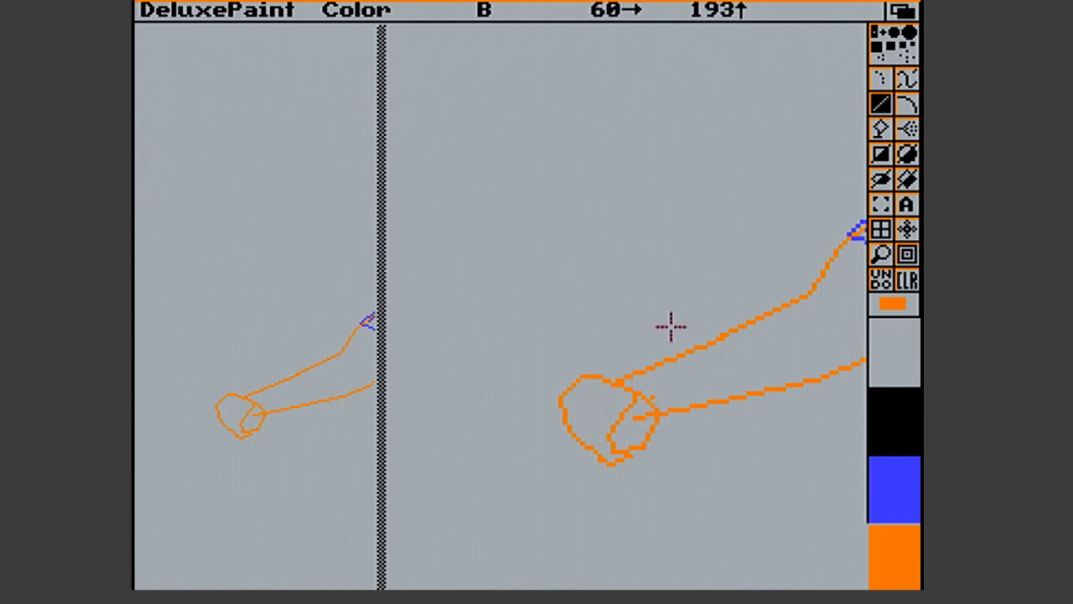
click(881, 255)
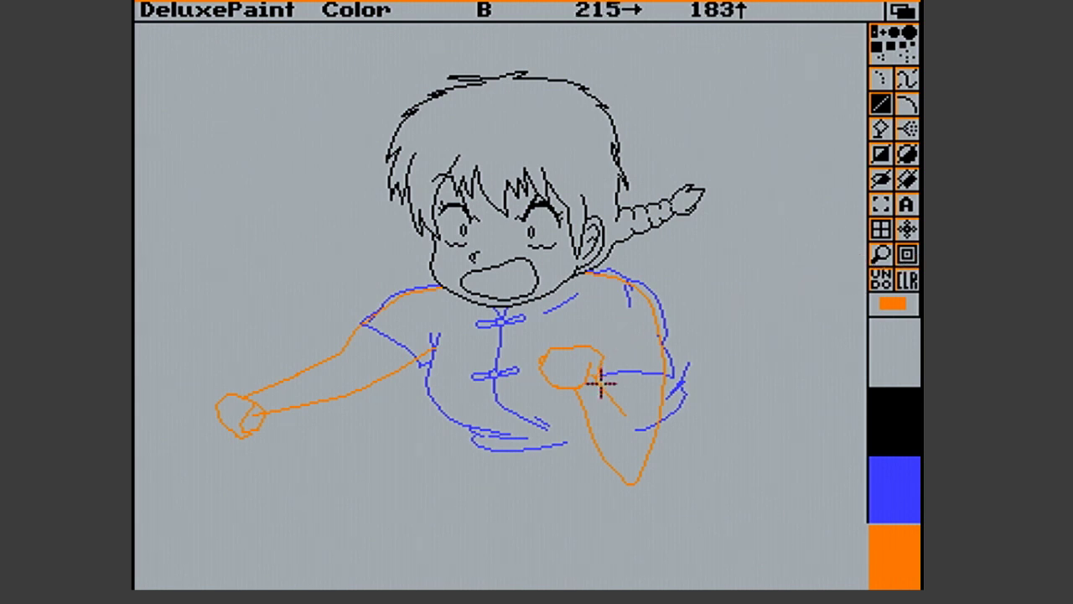
In blue, extend the bent arm's sleeve edge to the chest fist and refine the outer corner and underside of the outstretched arm's sleeve
click(917, 496)
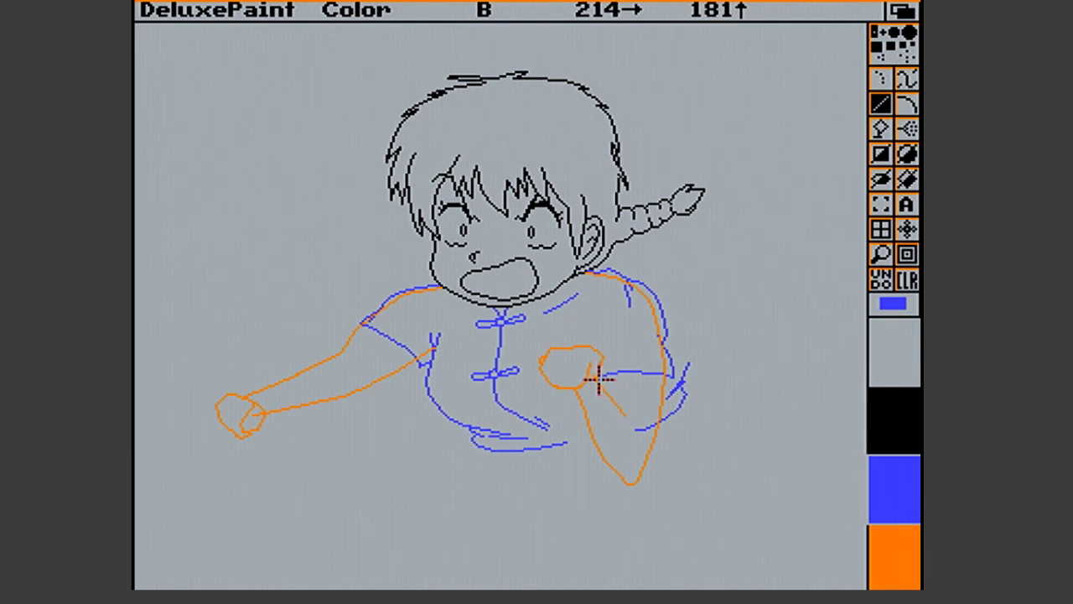
drag(598, 377, 601, 378)
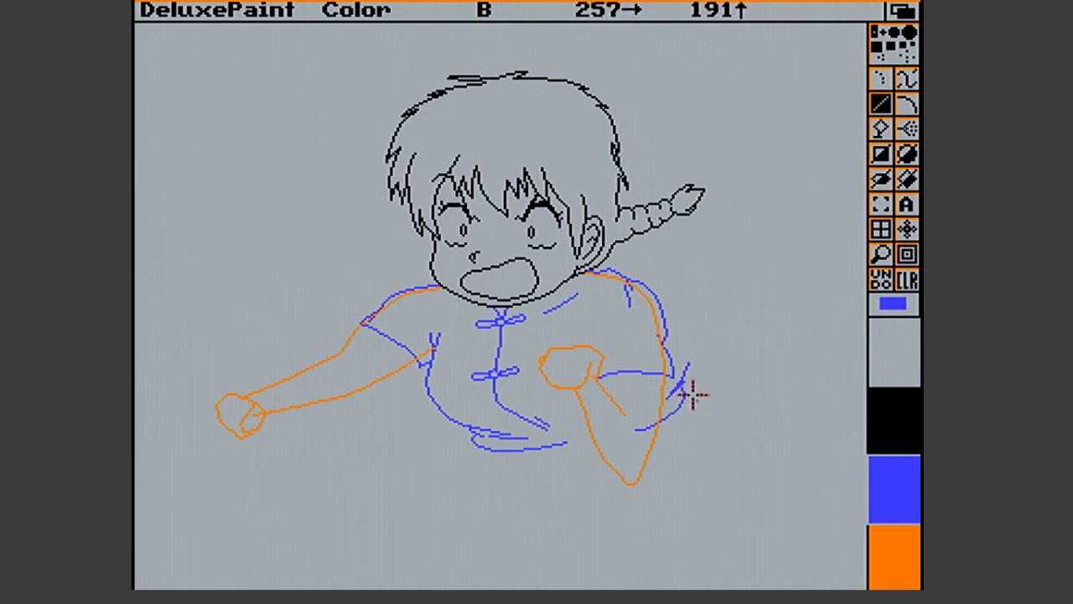
drag(664, 386, 676, 382)
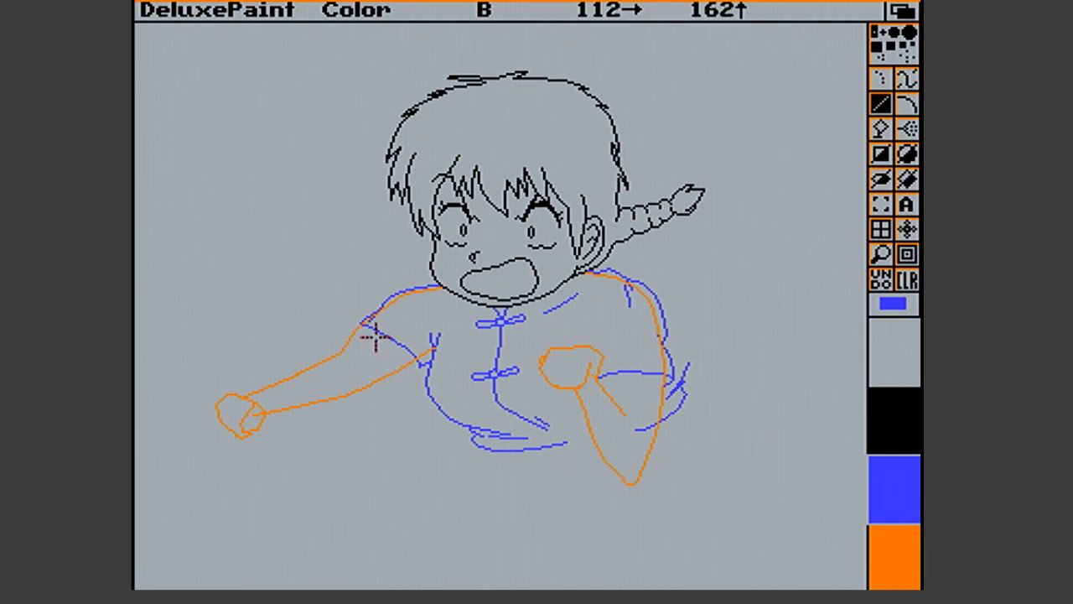
drag(358, 321, 364, 312)
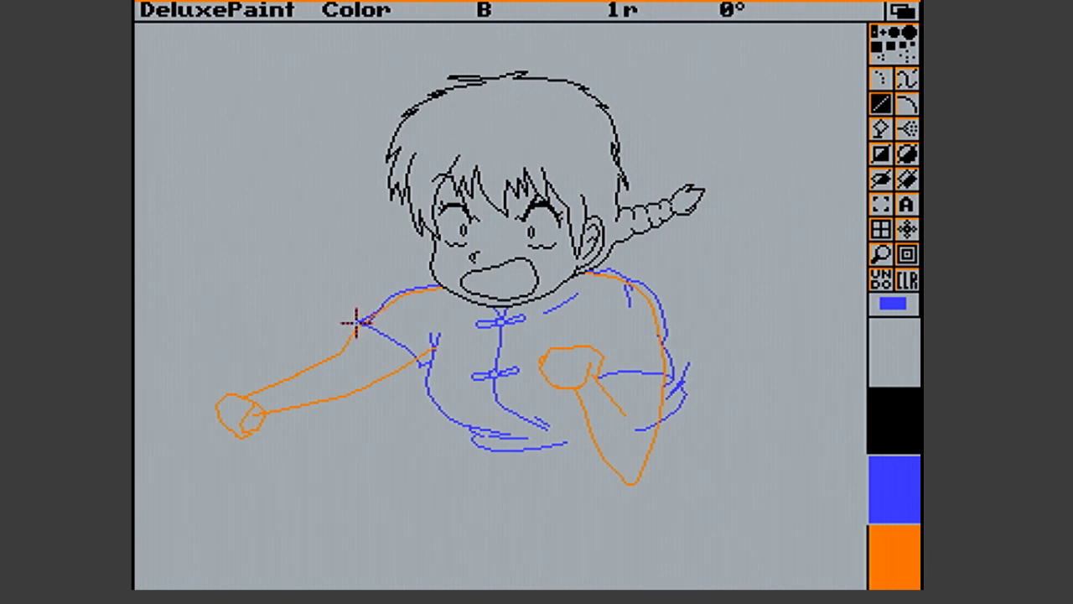
drag(355, 323, 356, 325)
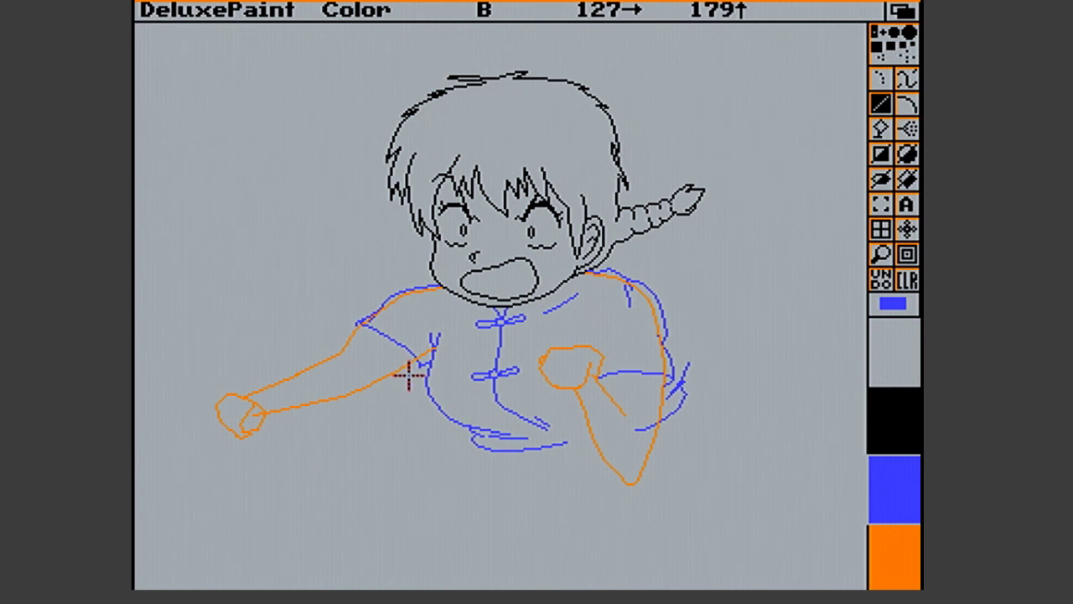
drag(401, 367, 419, 370)
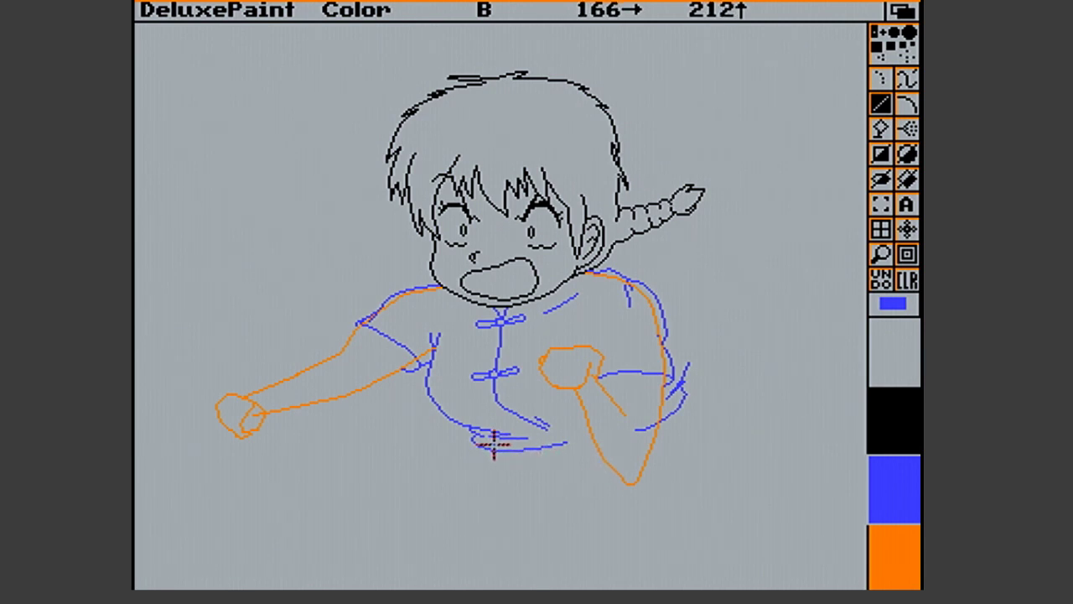
Free the background and reshape the rounded corner of the shirt's lower hem into a sharp point with straight blue lines
drag(476, 444, 475, 441)
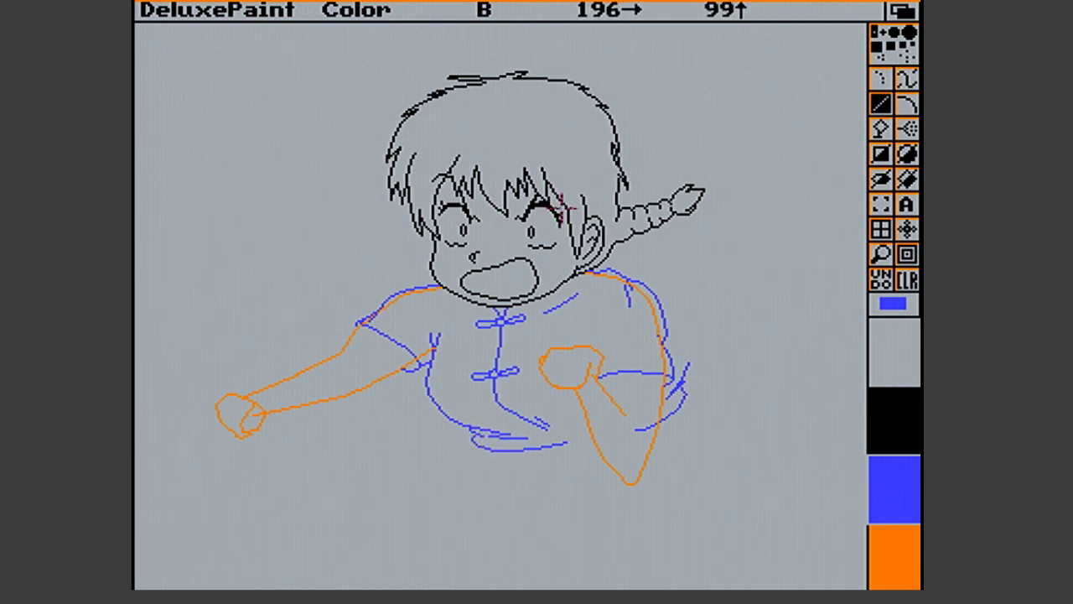
right_click(560, 204)
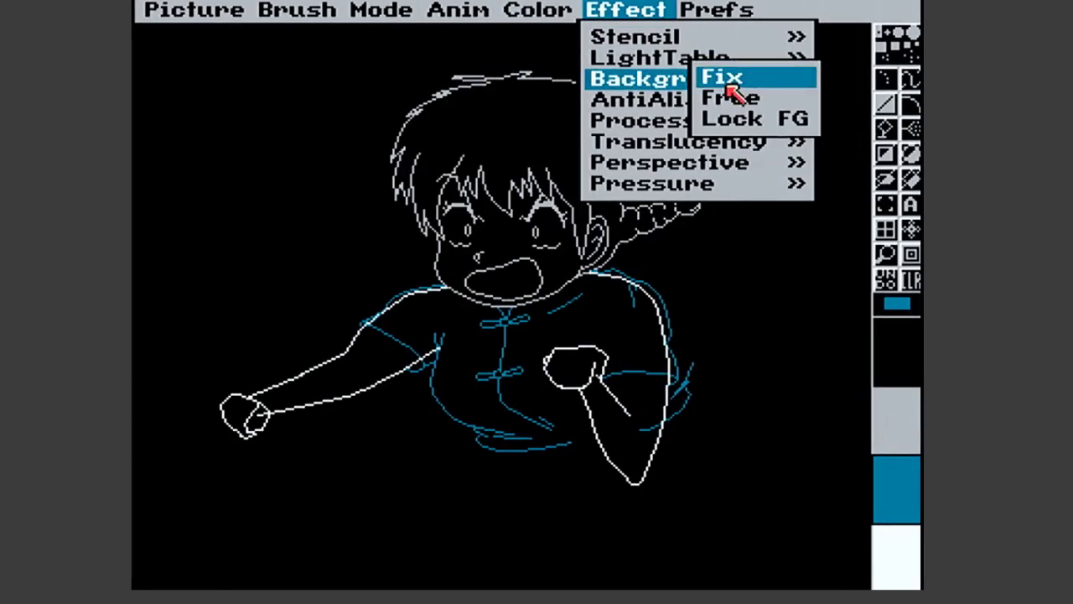
click(726, 84)
click(891, 254)
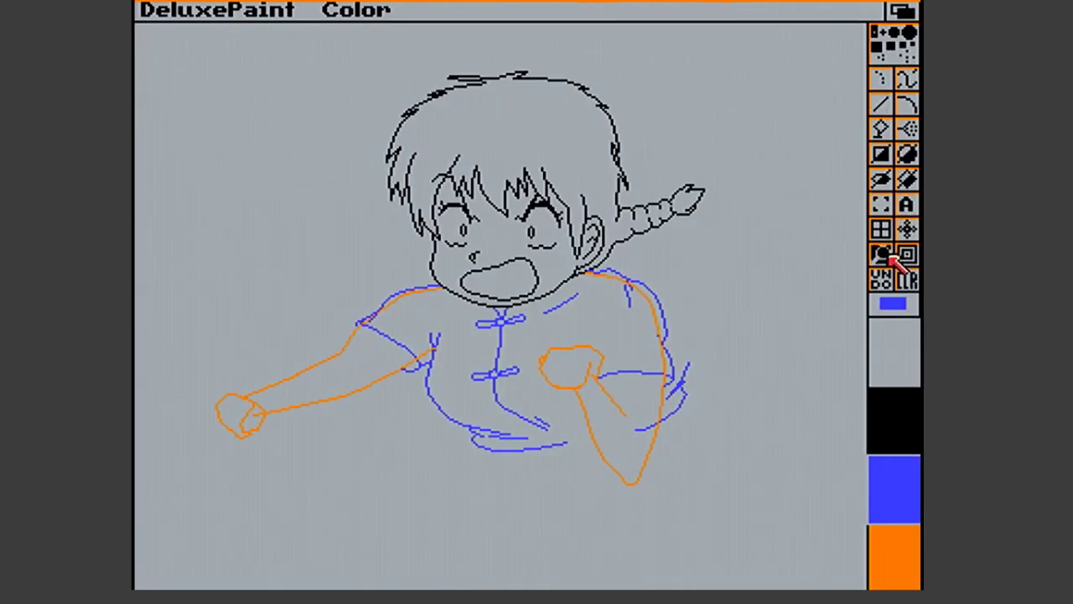
click(508, 443)
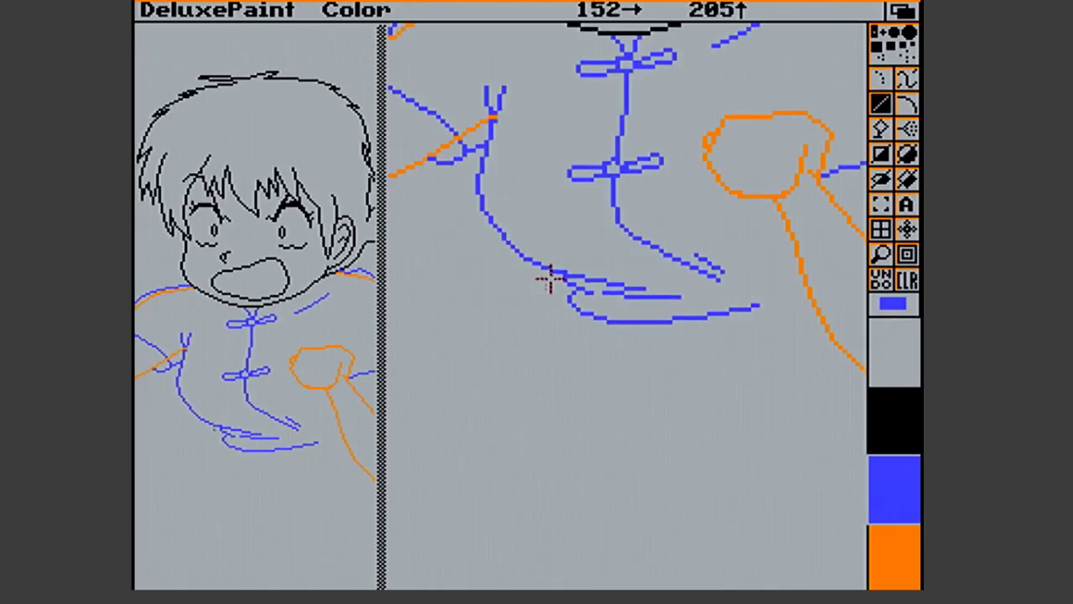
mouse_move(572, 293)
mouse_down()
mouse_move(577, 314)
mouse_move(594, 314)
mouse_move(578, 302)
mouse_move(579, 330)
mouse_up()
drag(579, 330, 621, 325)
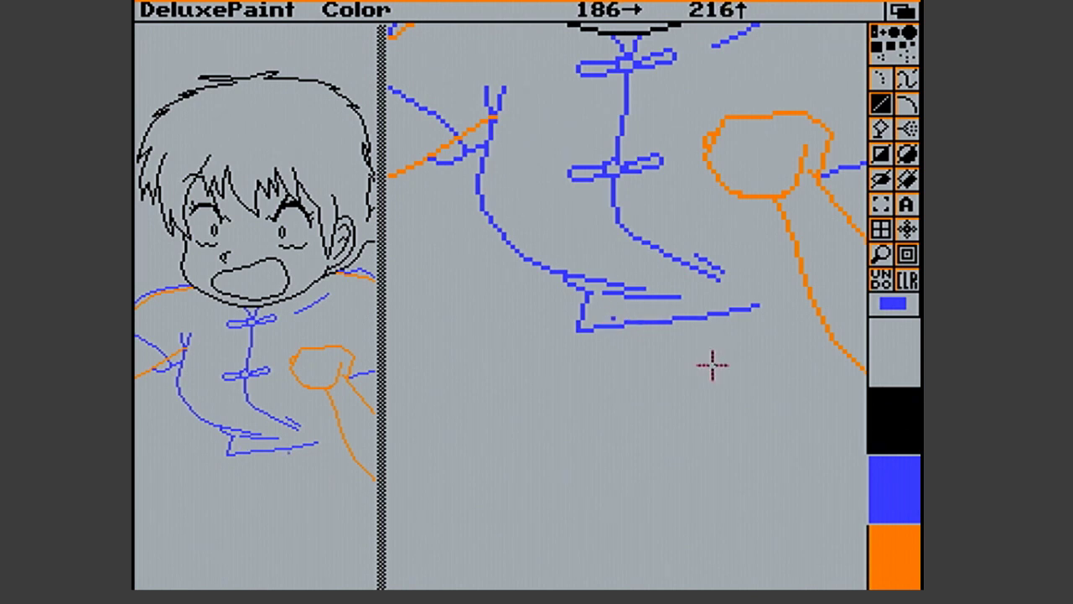
click(882, 255)
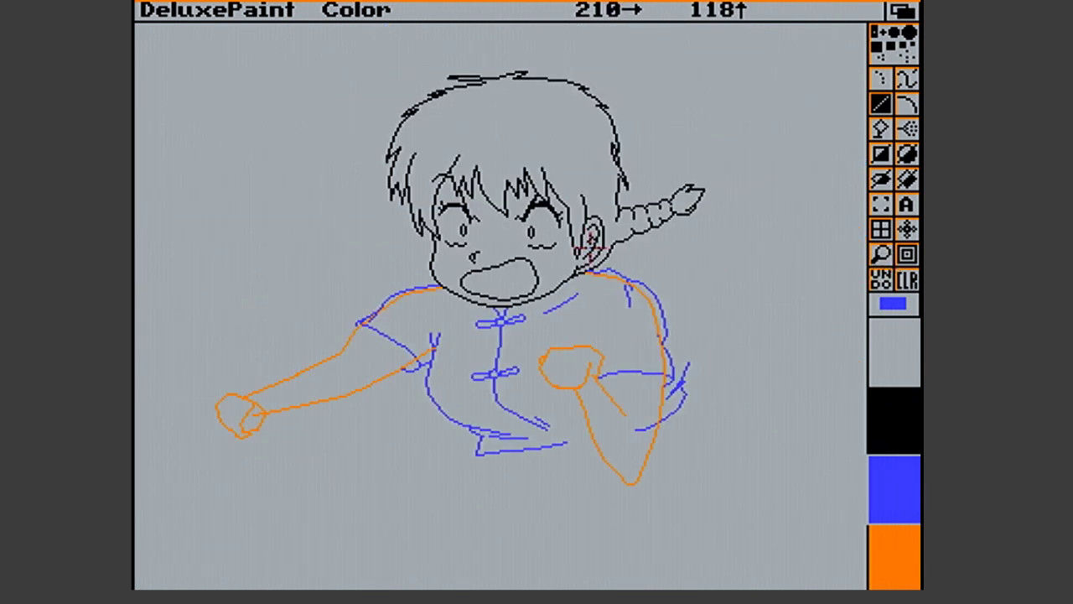
Extend the shirt's lower hem in blue to the bent forearm and touch up the folds behind the bent arm's sleeve
key(Right)
key(Right)
key(Right)
key(Right)
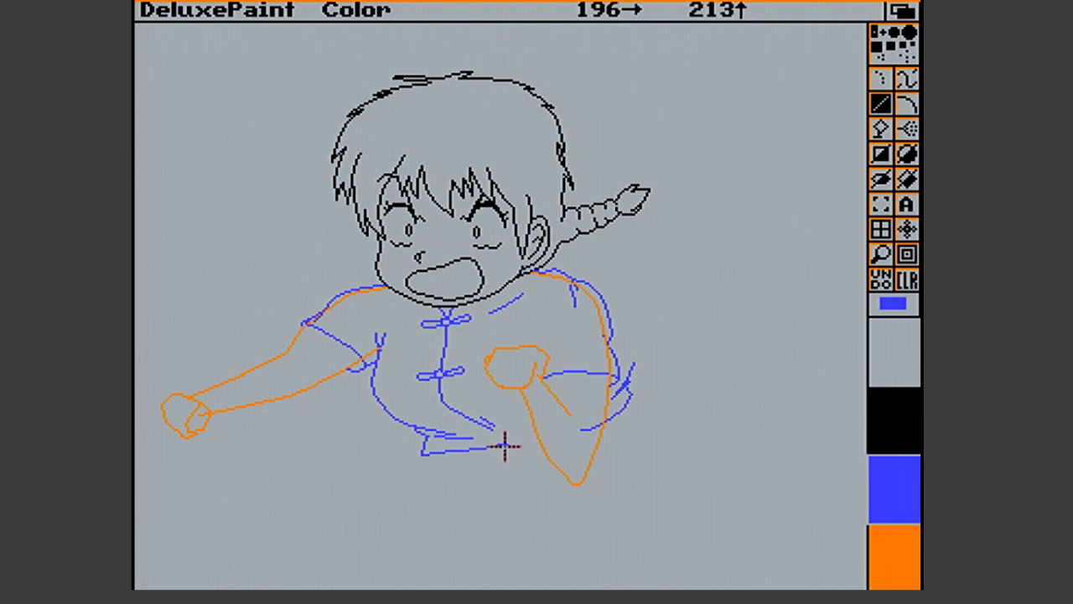
drag(496, 446, 538, 440)
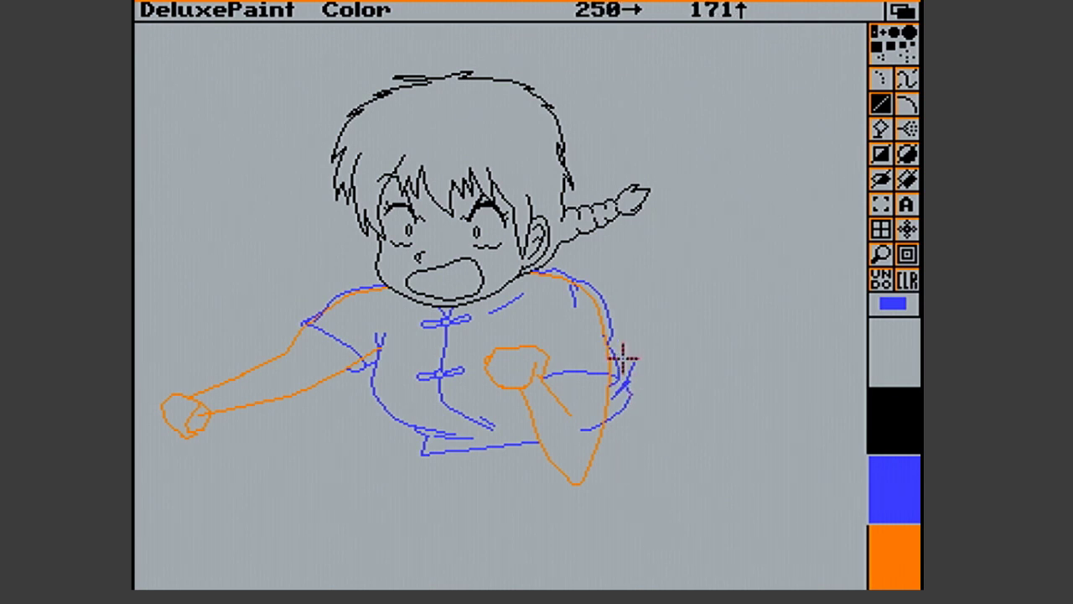
drag(631, 369, 628, 387)
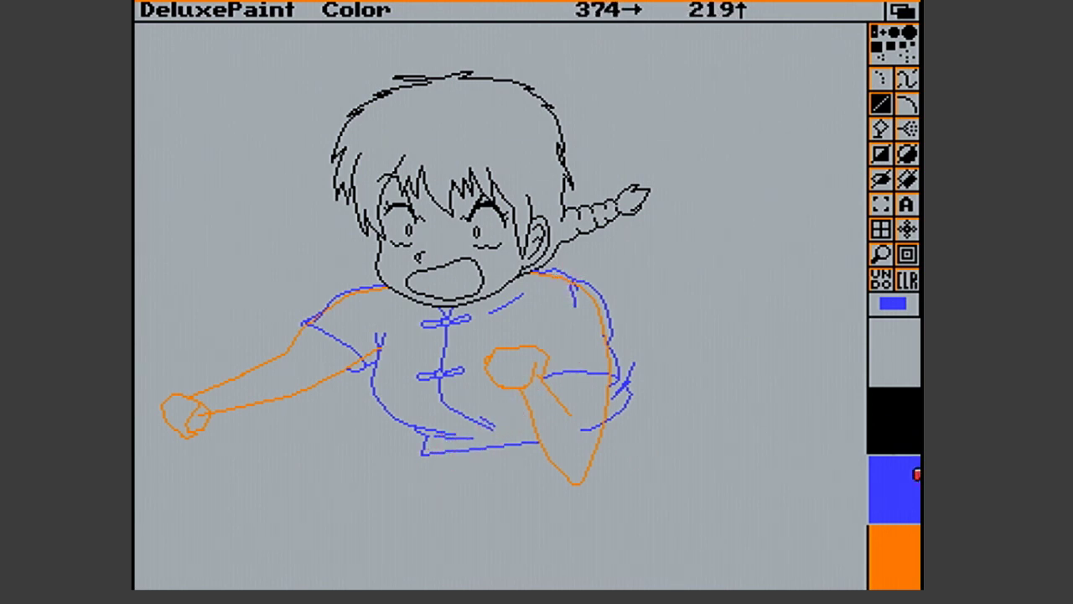
Draw an orange curve beneath the shirt's hem toward the bent elbow, plus a short orange line along the inner forearm
click(895, 553)
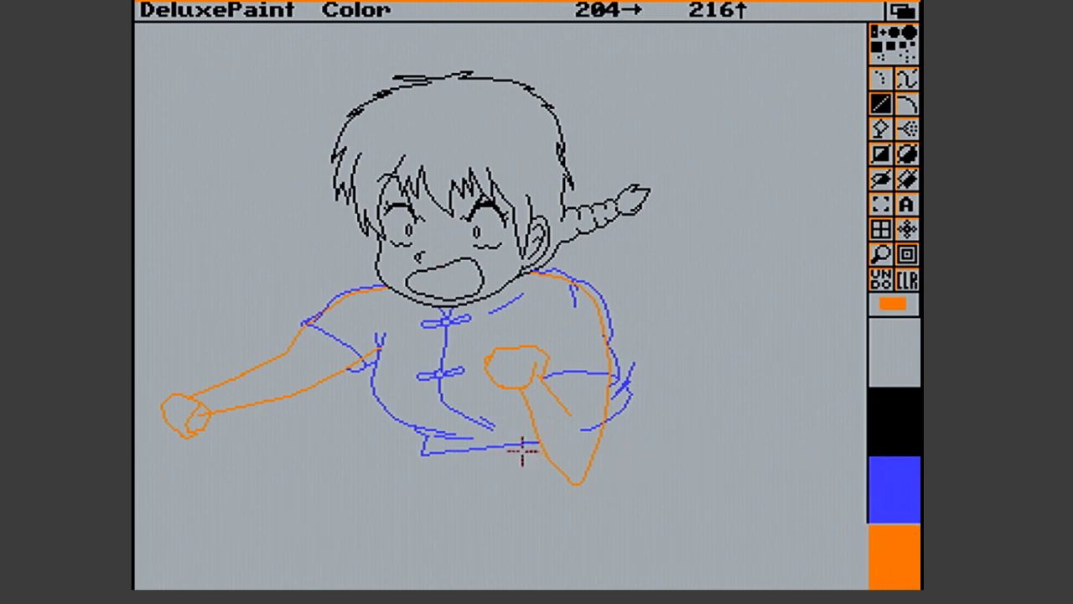
drag(454, 453, 531, 452)
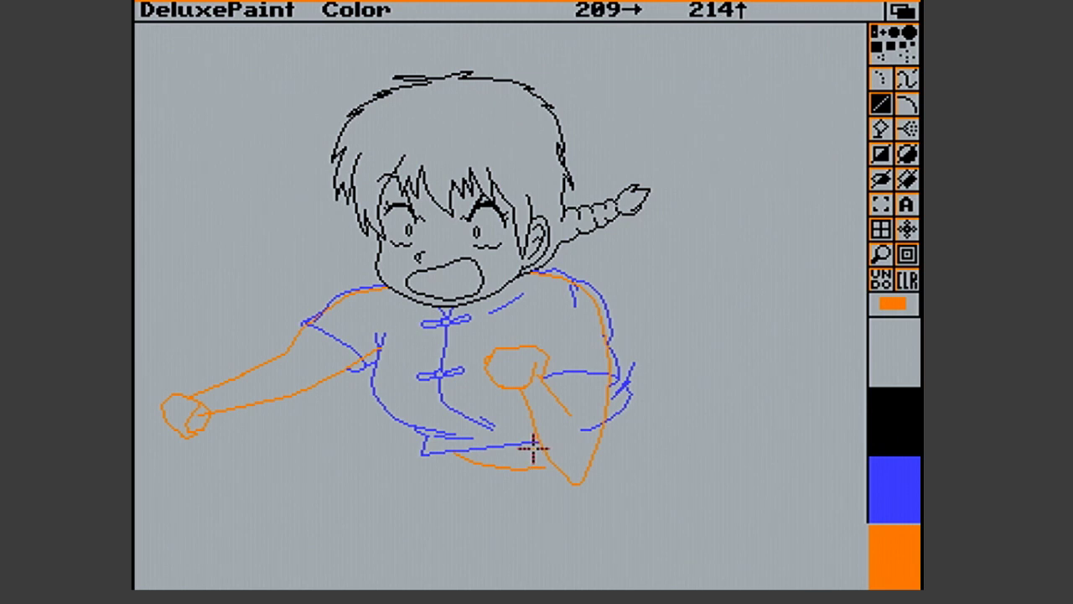
drag(532, 445, 543, 468)
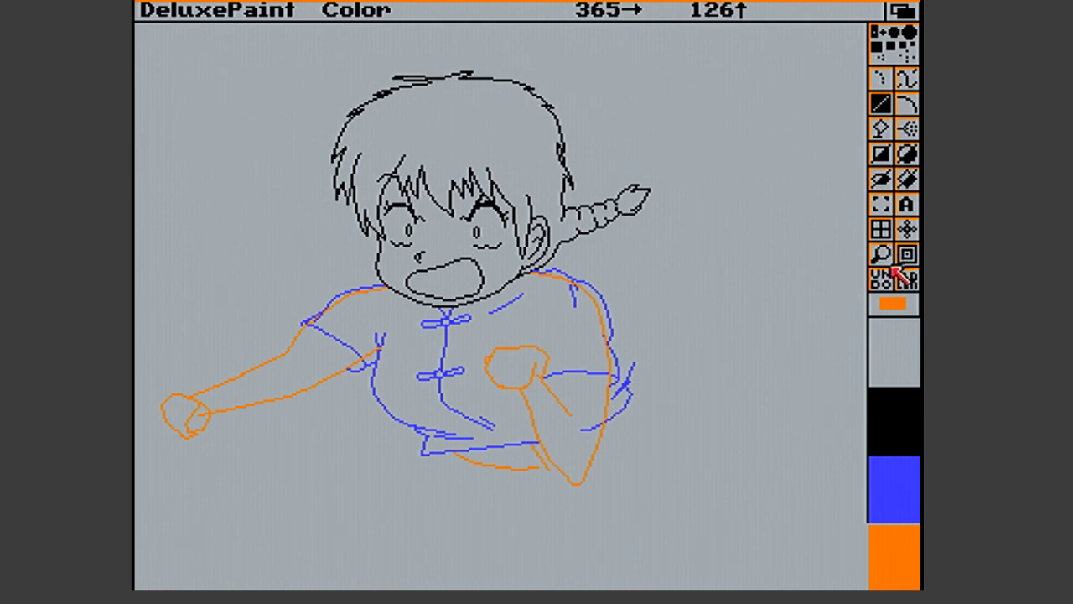
Join the inner end of the orange curve beneath the shirt's hem to the bent forearm with short orange lines
click(881, 204)
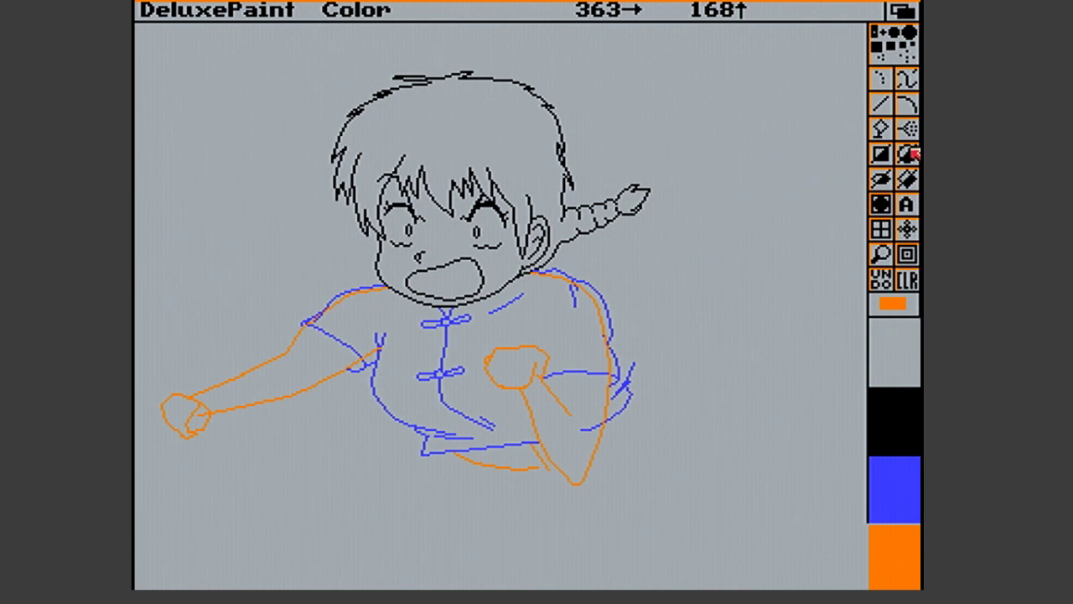
click(881, 104)
drag(537, 470, 544, 462)
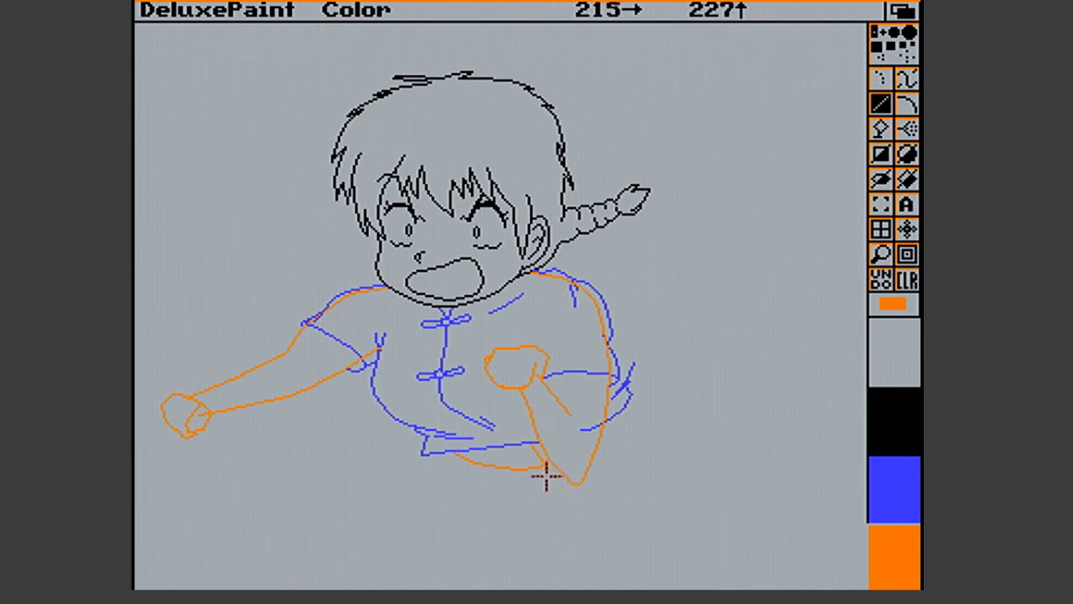
drag(542, 462, 543, 467)
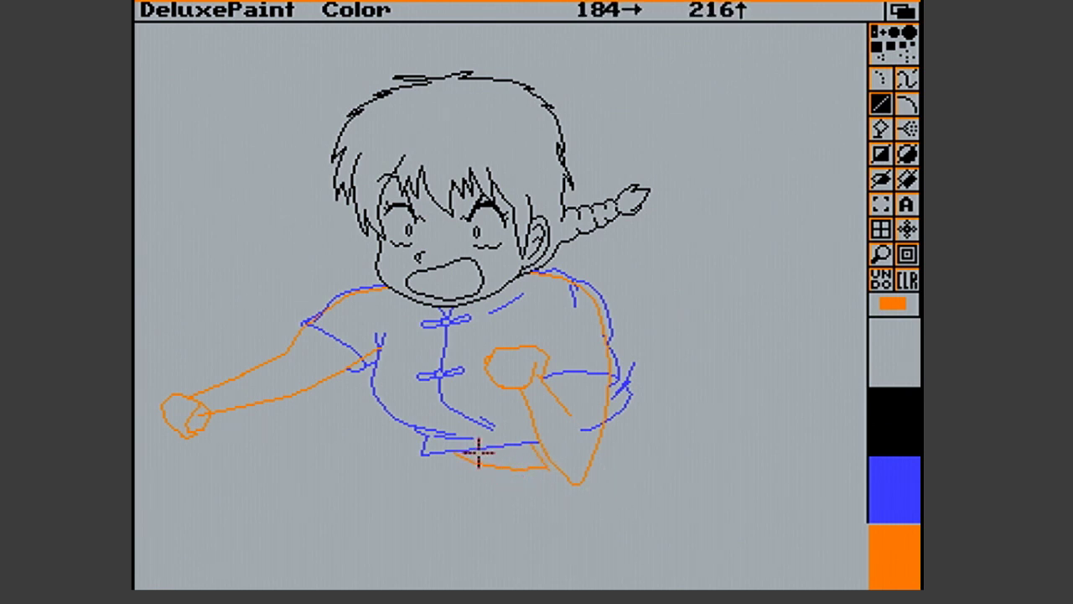
Trim the outer end of the orange waist curve and reconnect it to the shirt's lower hem
click(880, 204)
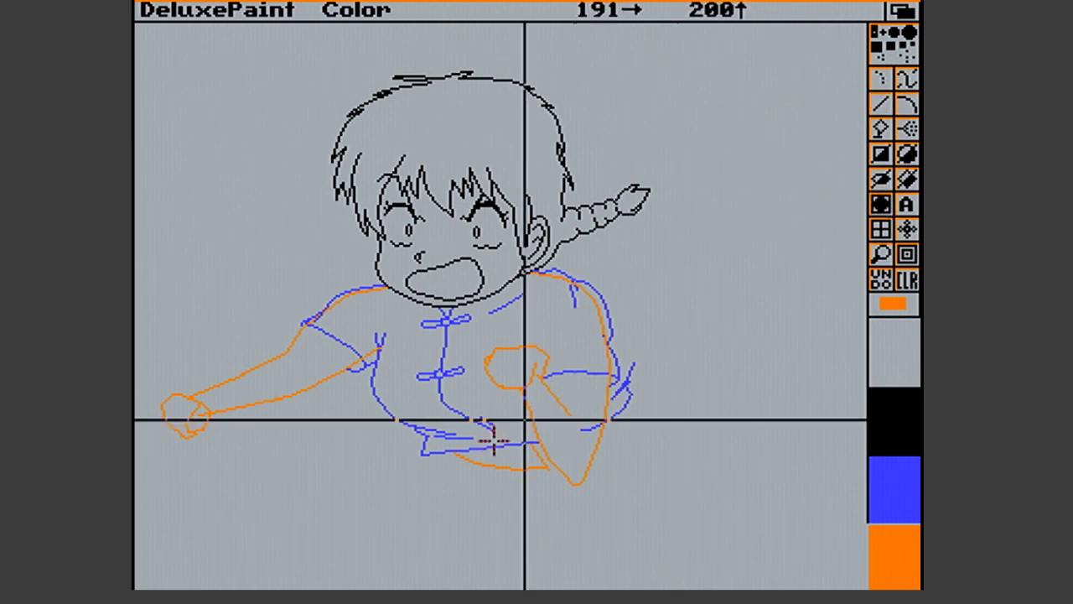
drag(456, 451, 495, 463)
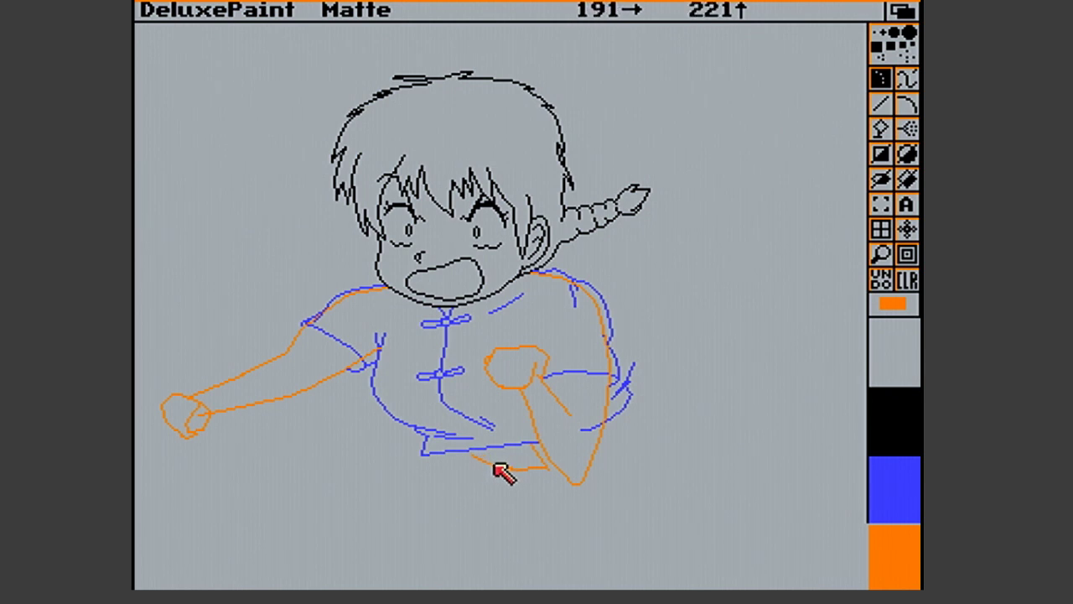
key(v)
key(period)
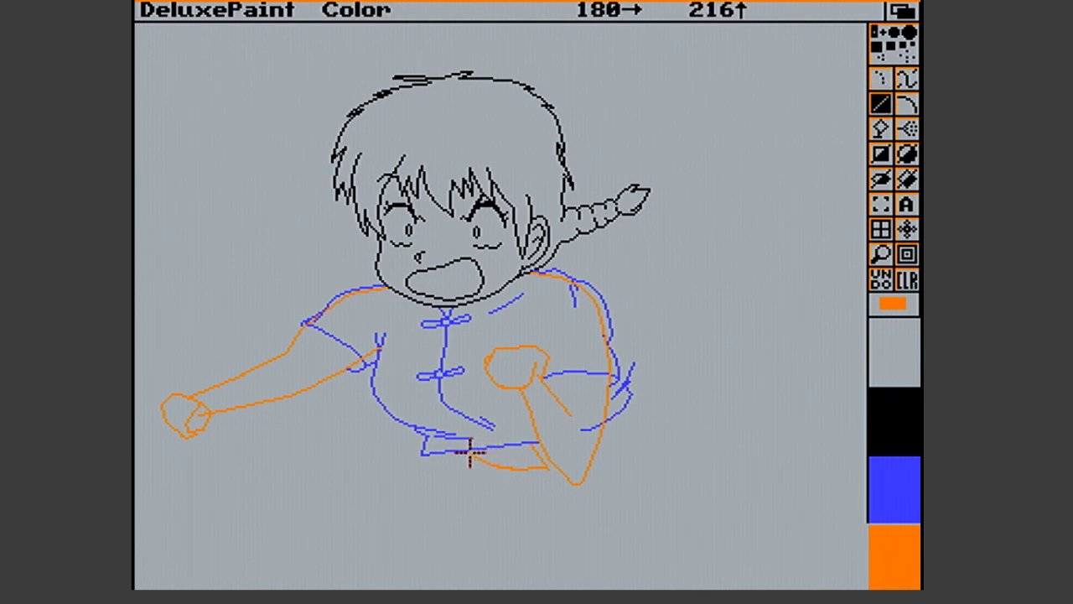
click(472, 452)
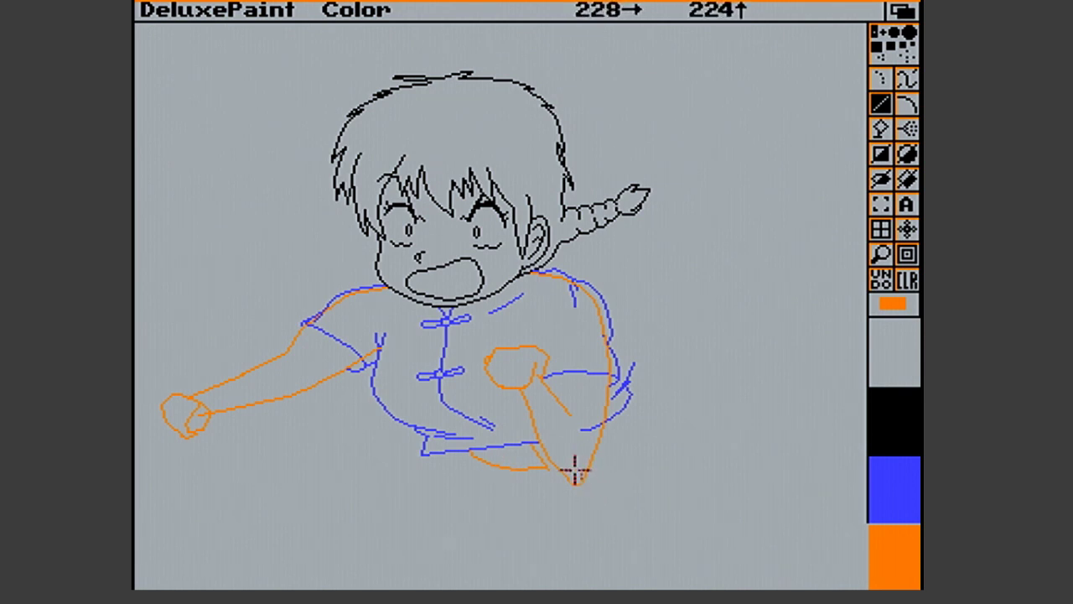
Erase the short stray orange line beside the bent forearm and extend the waist curve to the forearm's edge
click(880, 254)
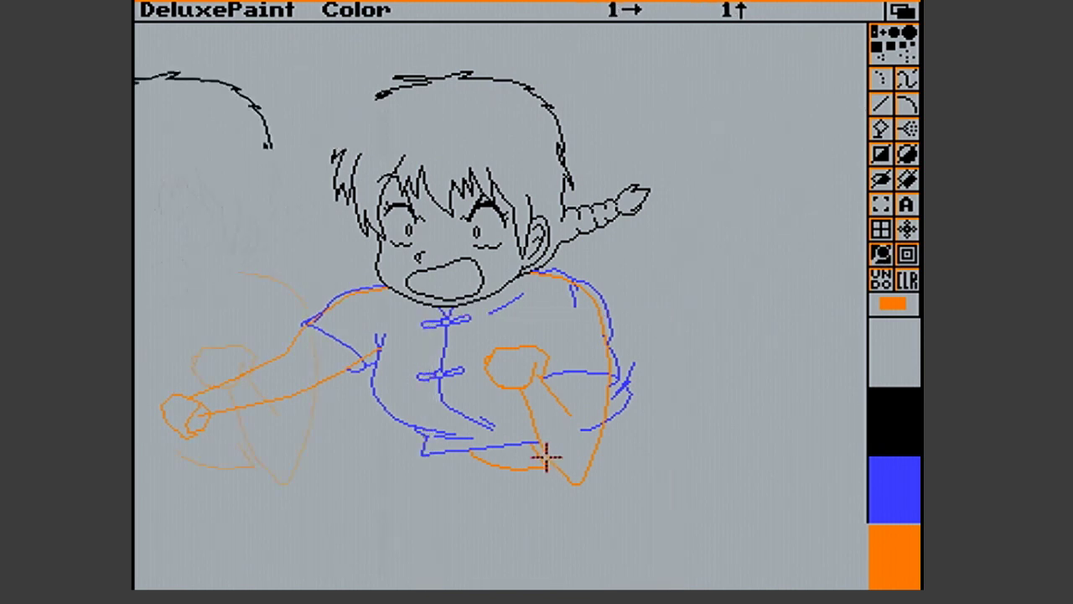
click(546, 457)
drag(602, 294, 631, 334)
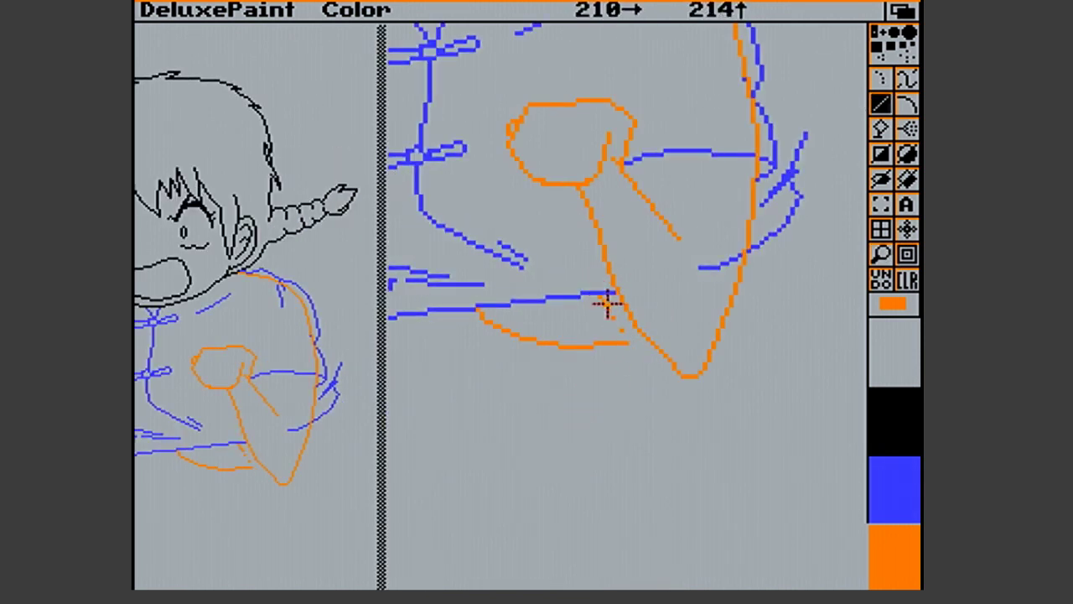
drag(599, 295, 599, 294)
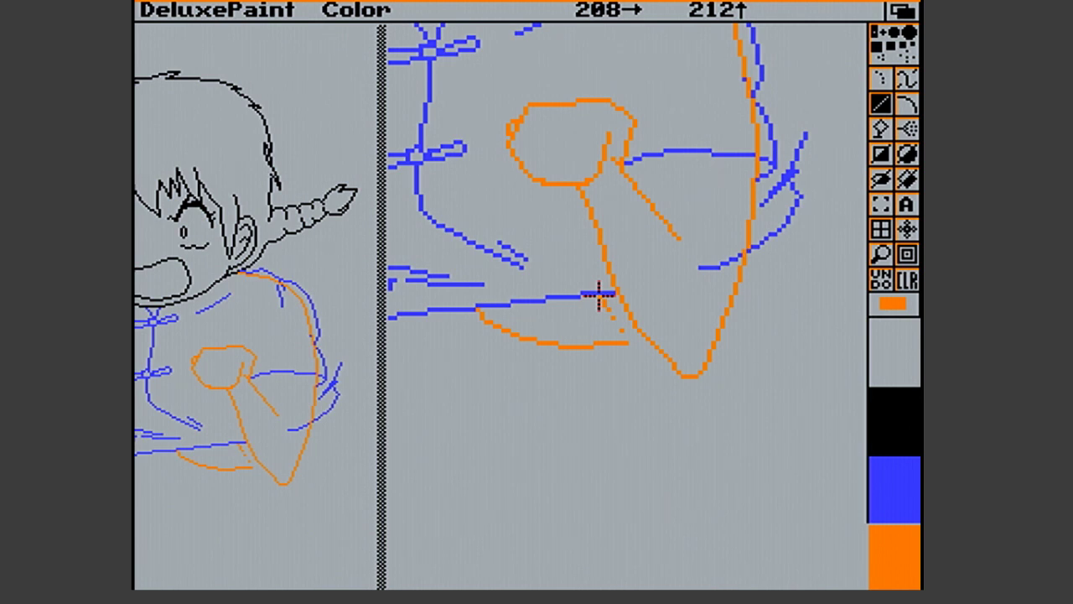
drag(598, 294, 646, 342)
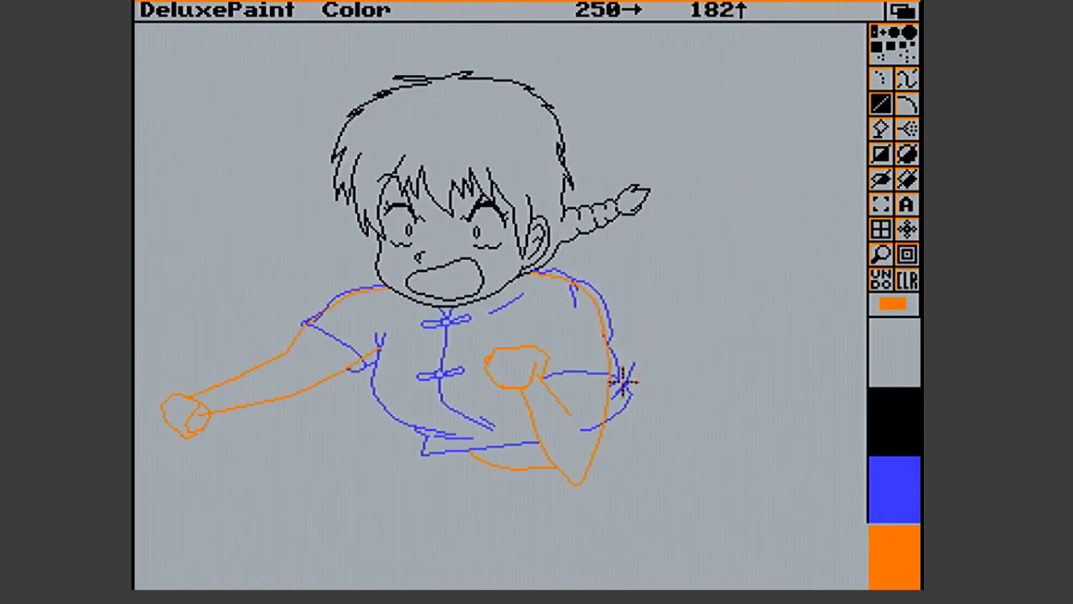
Draw an orange line outward from just above the bent elbow and a rounded orange arch starting under the braid
drag(594, 450, 663, 451)
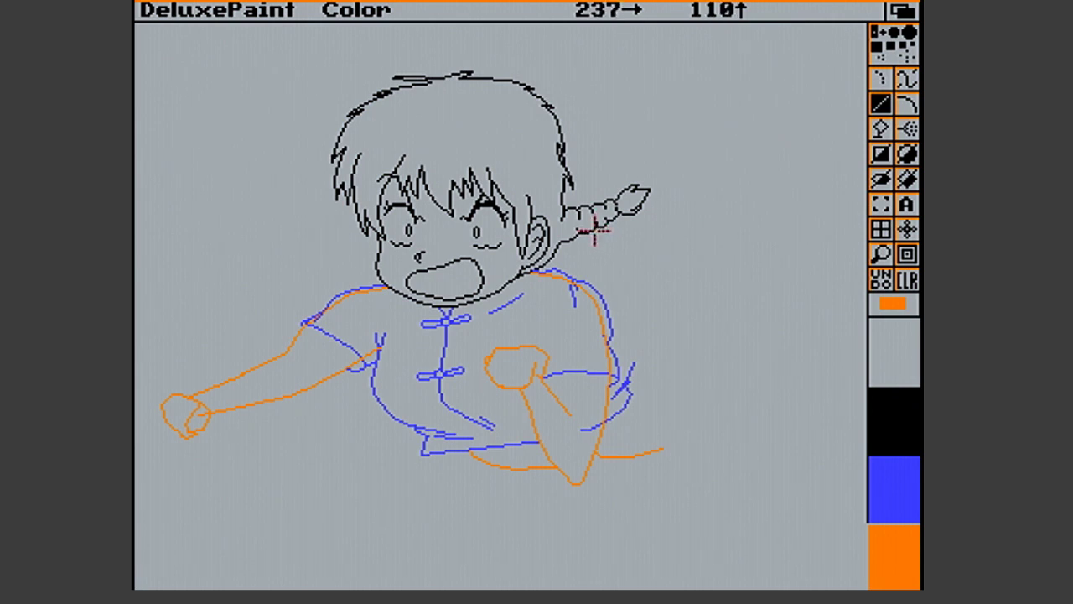
mouse_move(595, 230)
mouse_down()
mouse_move(644, 234)
mouse_move(667, 285)
mouse_up()
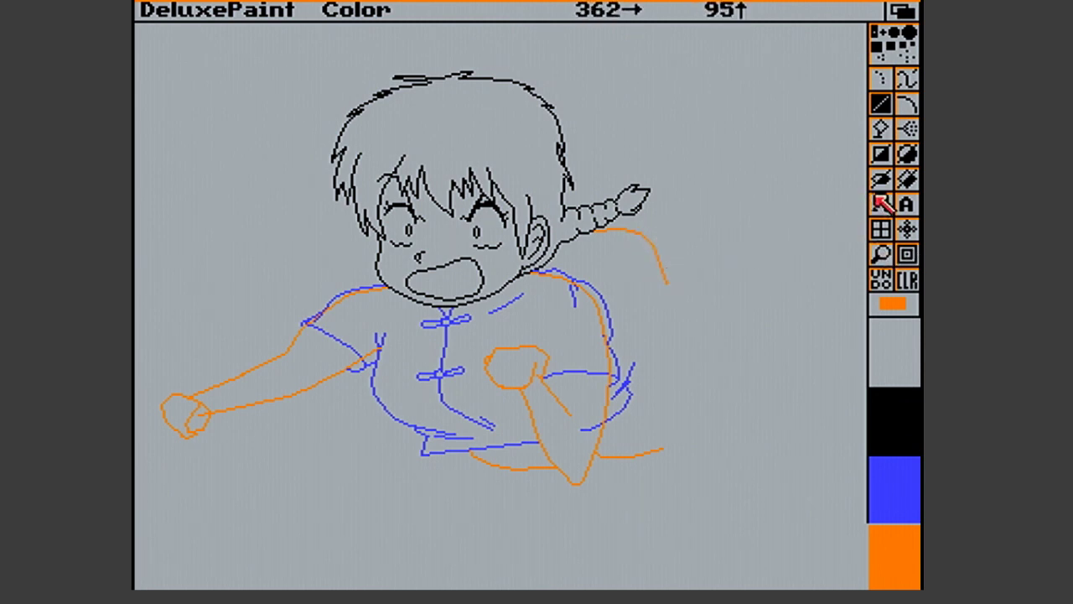
Erase the rounded top of the orange arch below the braid and redraw it with a flatter slope
click(895, 162)
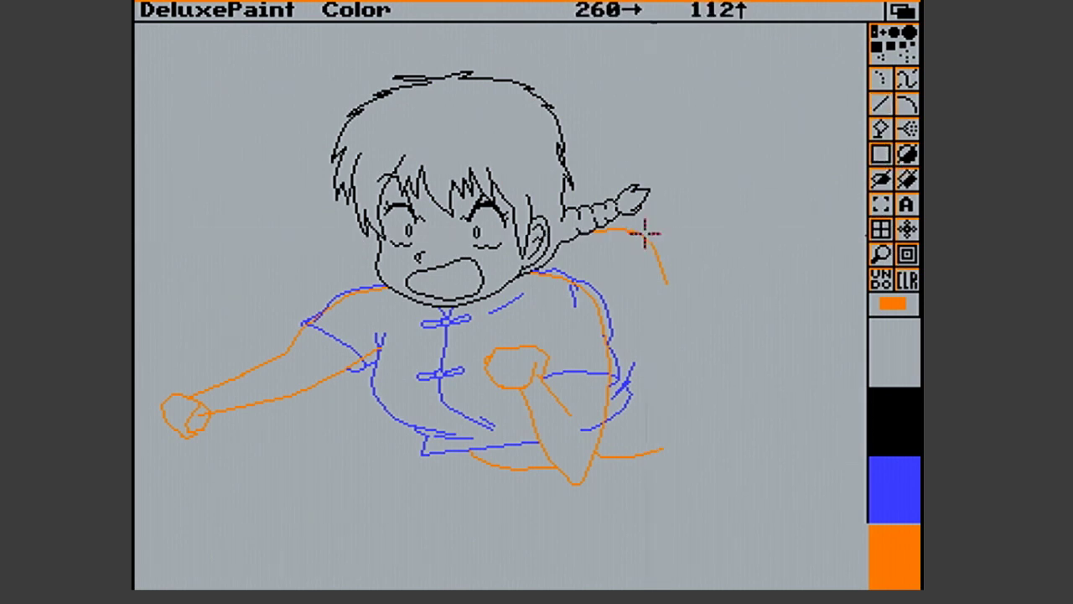
mouse_move(621, 227)
mouse_down()
mouse_move(639, 251)
mouse_move(656, 249)
mouse_up()
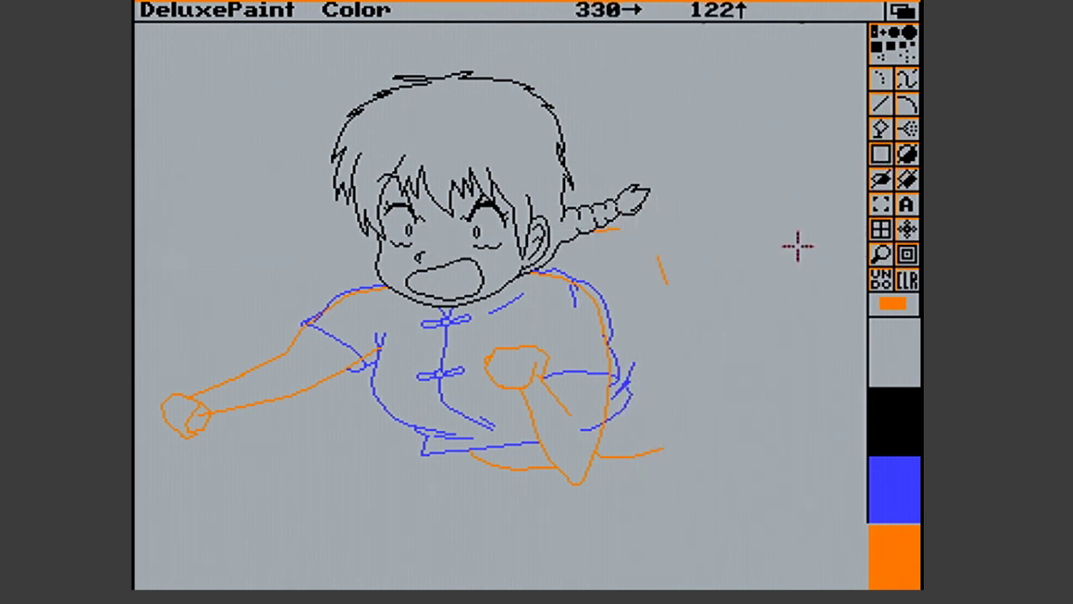
click(881, 104)
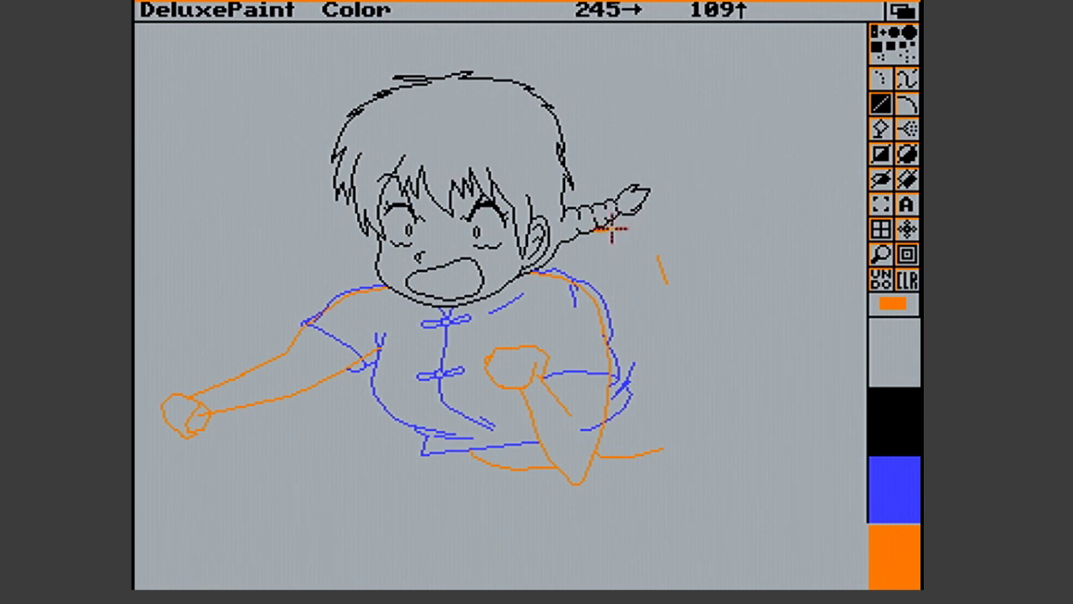
drag(617, 228, 630, 239)
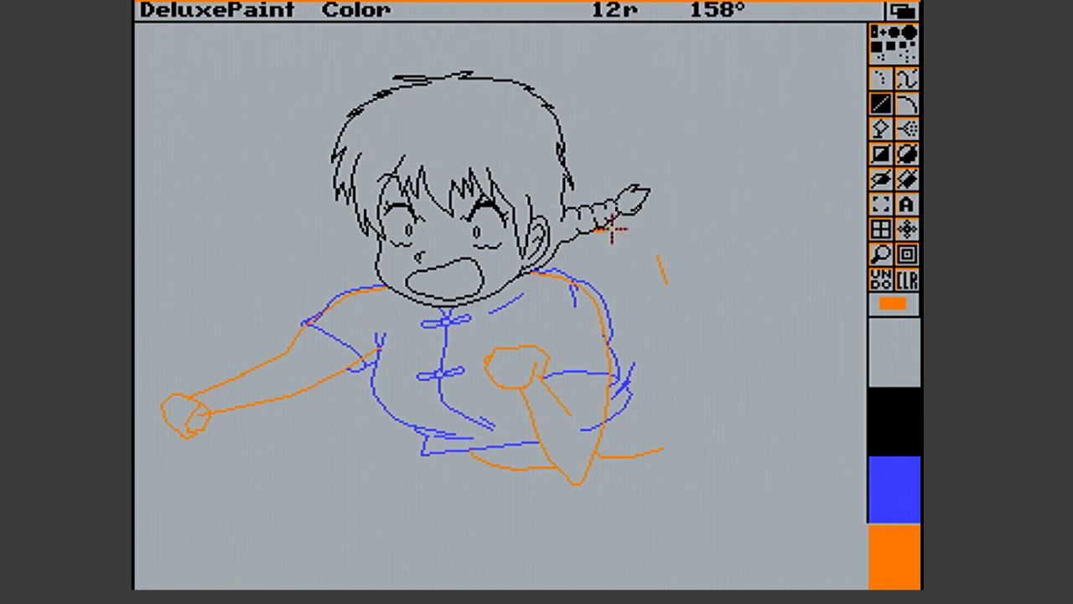
drag(611, 230, 635, 238)
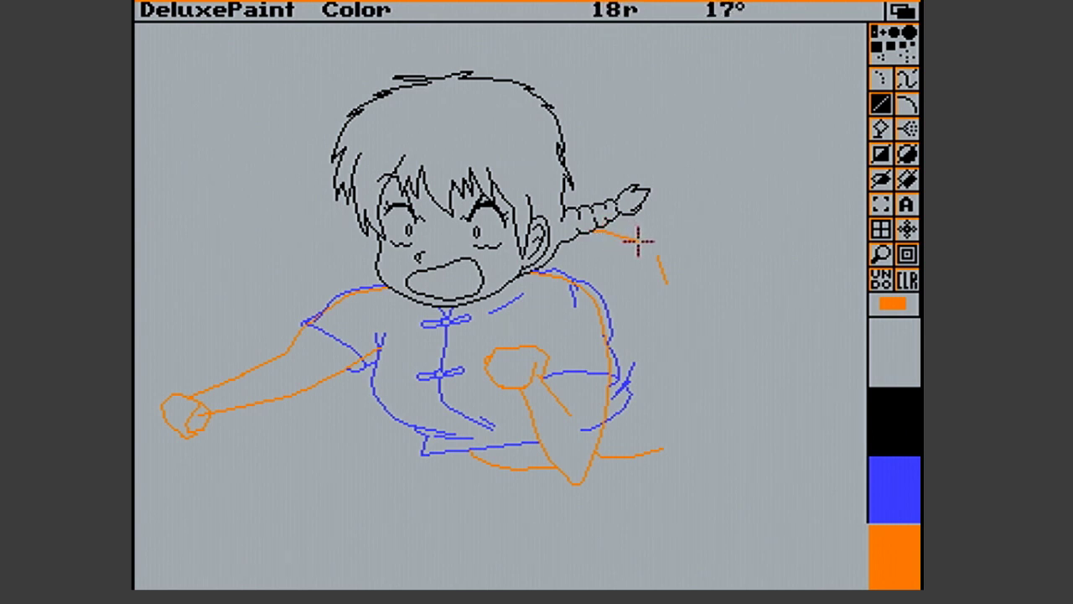
drag(637, 241, 659, 253)
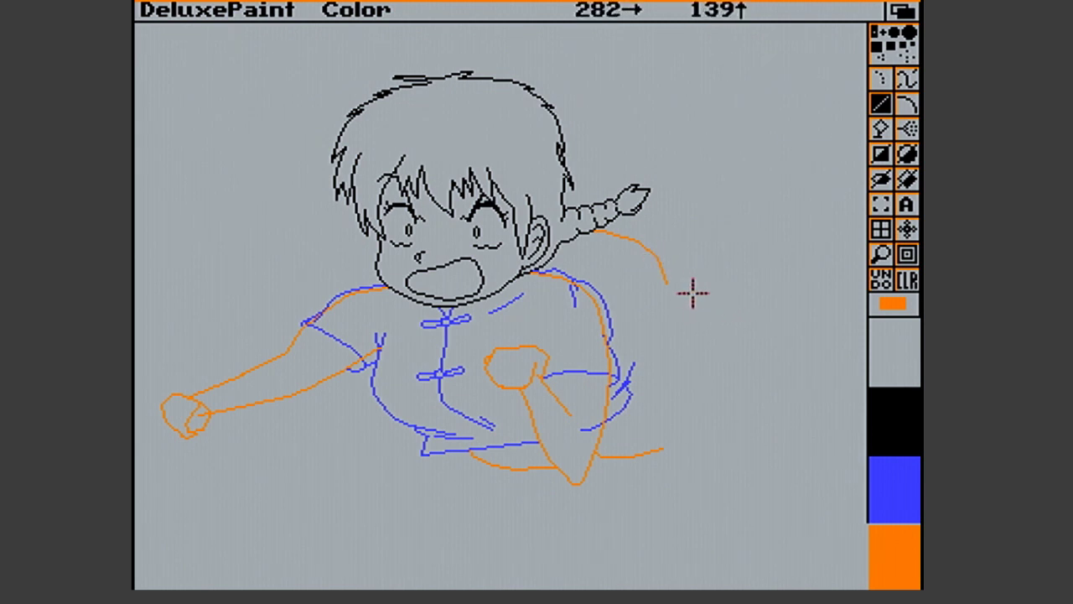
Continue the orange arch down with a small pointed fold to meet the line from the elbow, and round the lower corner
drag(667, 286, 654, 408)
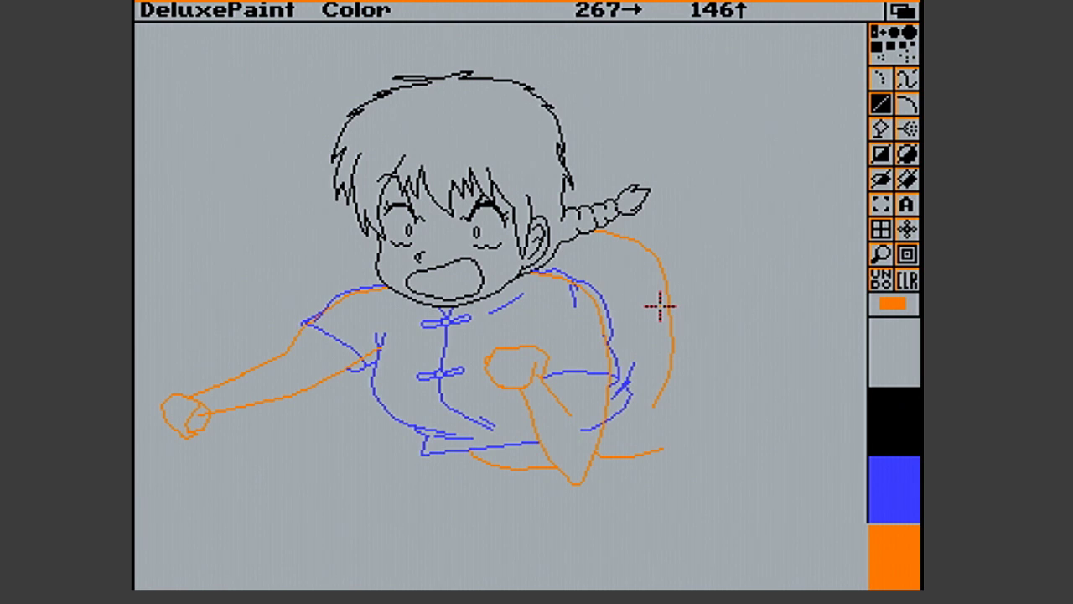
mouse_move(671, 369)
mouse_down()
mouse_move(692, 377)
mouse_move(661, 452)
mouse_up()
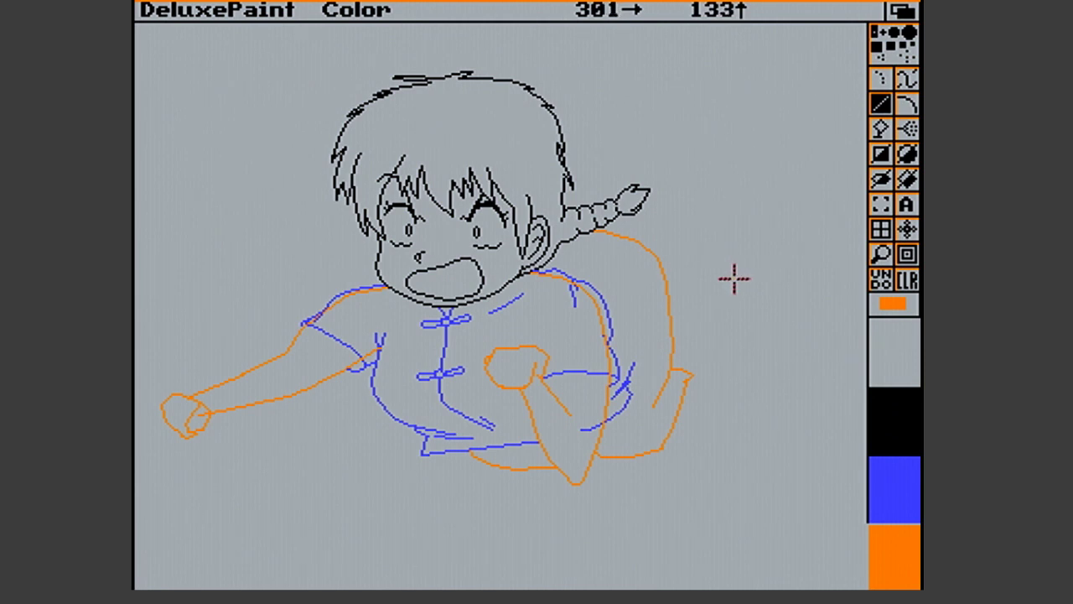
click(881, 254)
click(662, 459)
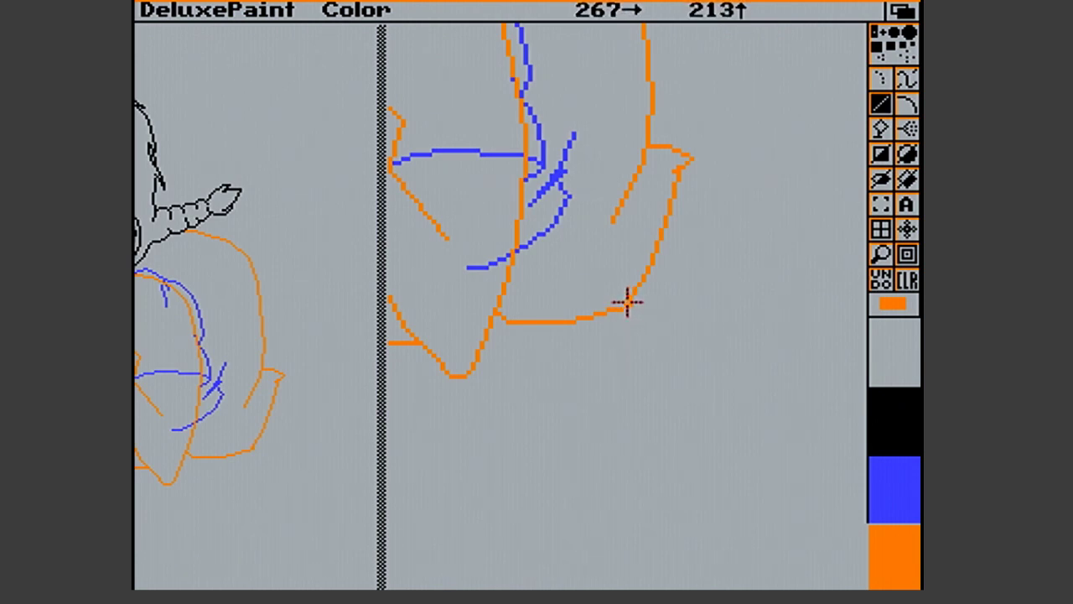
mouse_move(631, 306)
mouse_down()
mouse_move(613, 316)
mouse_move(626, 318)
mouse_up()
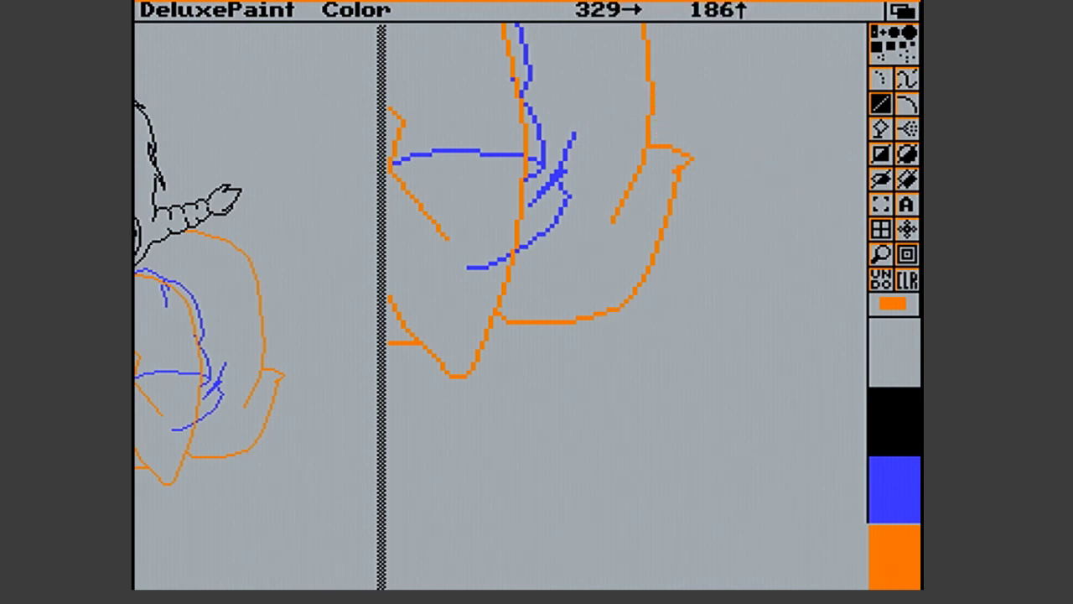
click(881, 253)
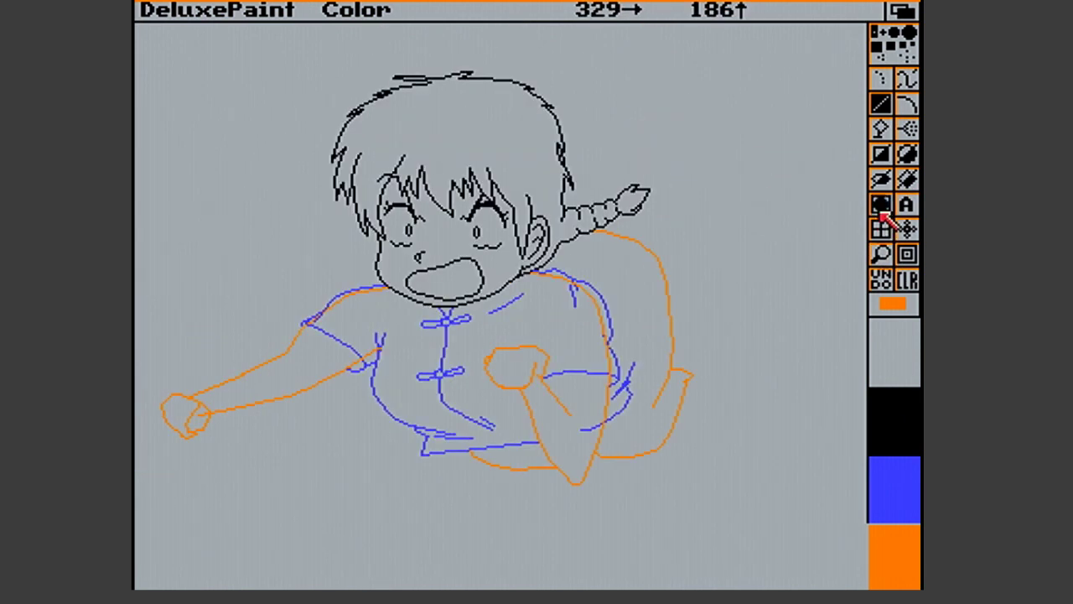
Pick up the lower outer orange curve with its pointed fold as a polygonal brush and stamp it closer to the body
click(882, 215)
drag(640, 468, 690, 337)
click(758, 356)
click(712, 495)
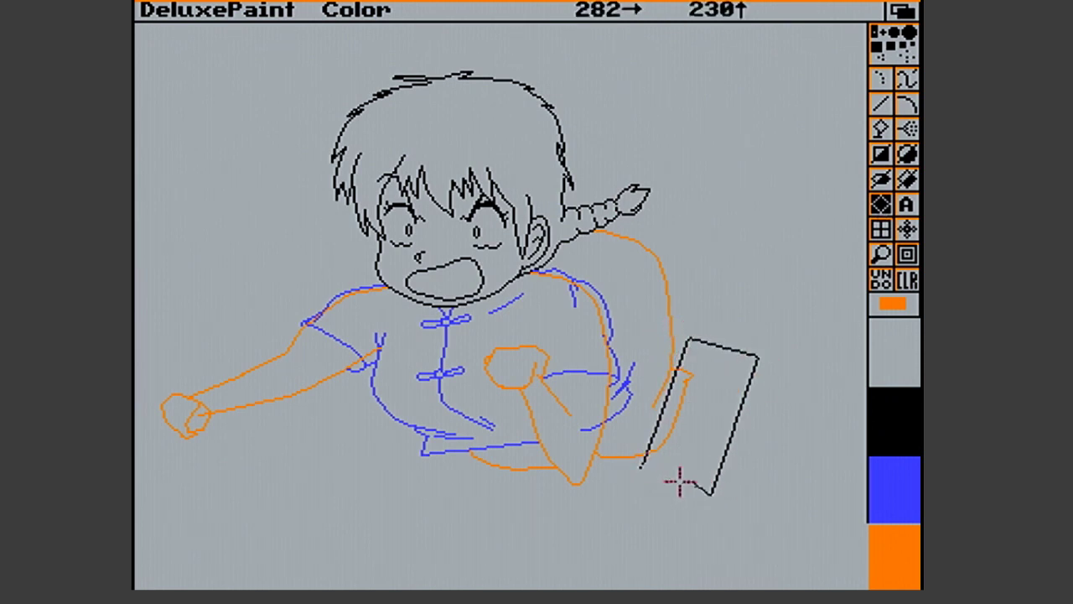
click(640, 468)
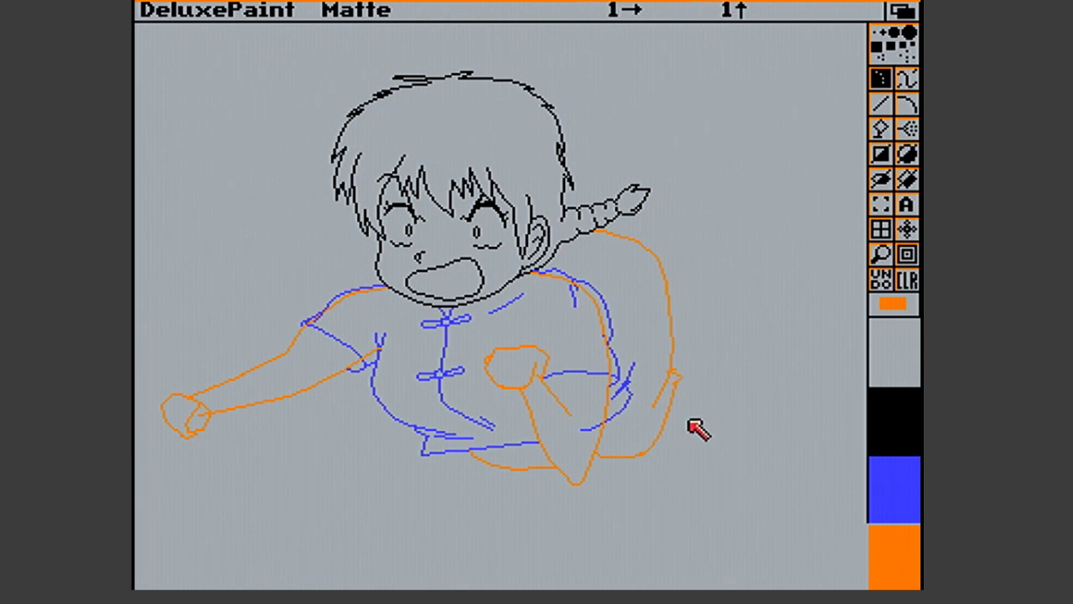
key(v)
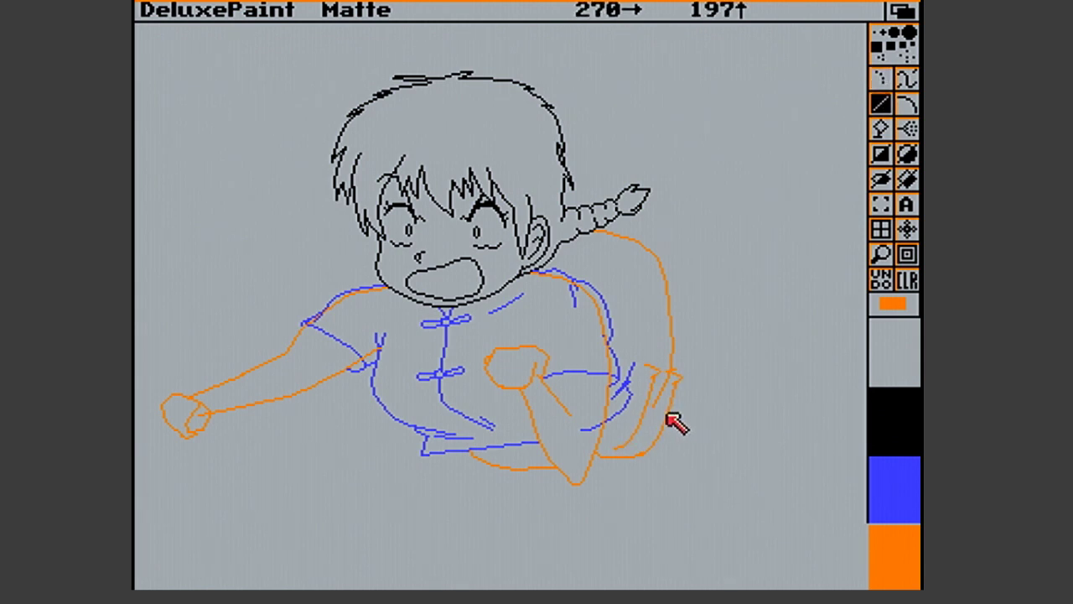
key(F2)
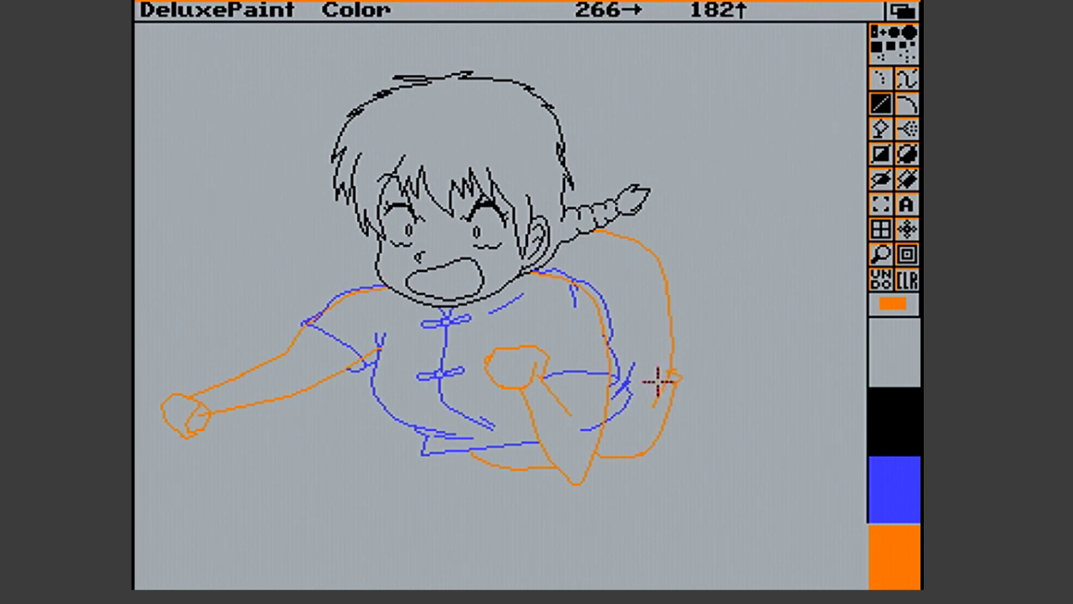
Smooth the joint in the moved orange curve and redraw its outer side below the fold with steeper straight lines
key(m)
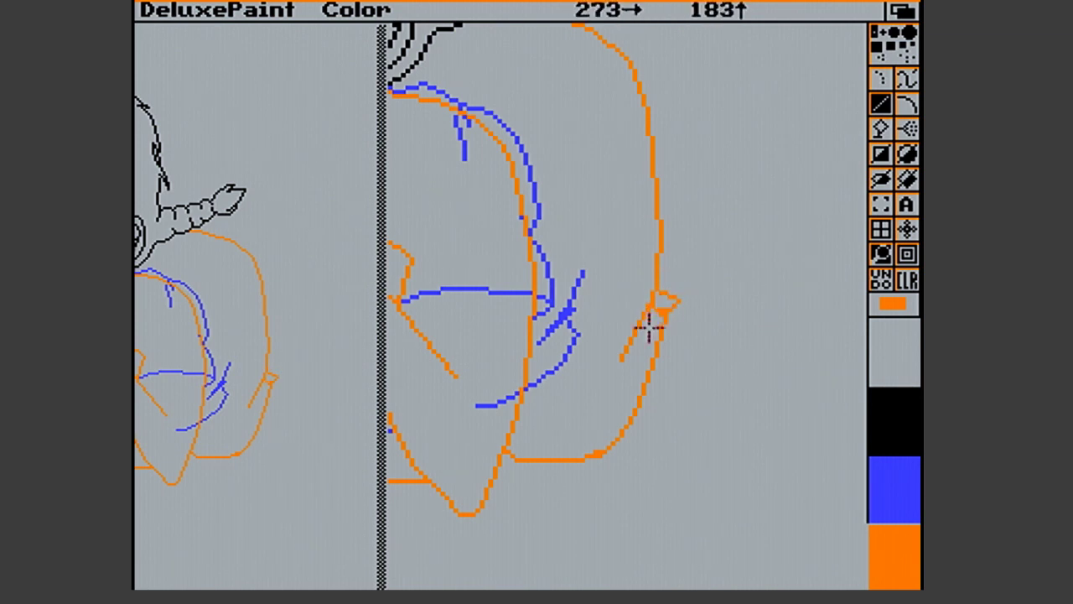
mouse_move(594, 454)
mouse_down()
mouse_move(609, 455)
mouse_move(577, 457)
mouse_move(597, 457)
mouse_up()
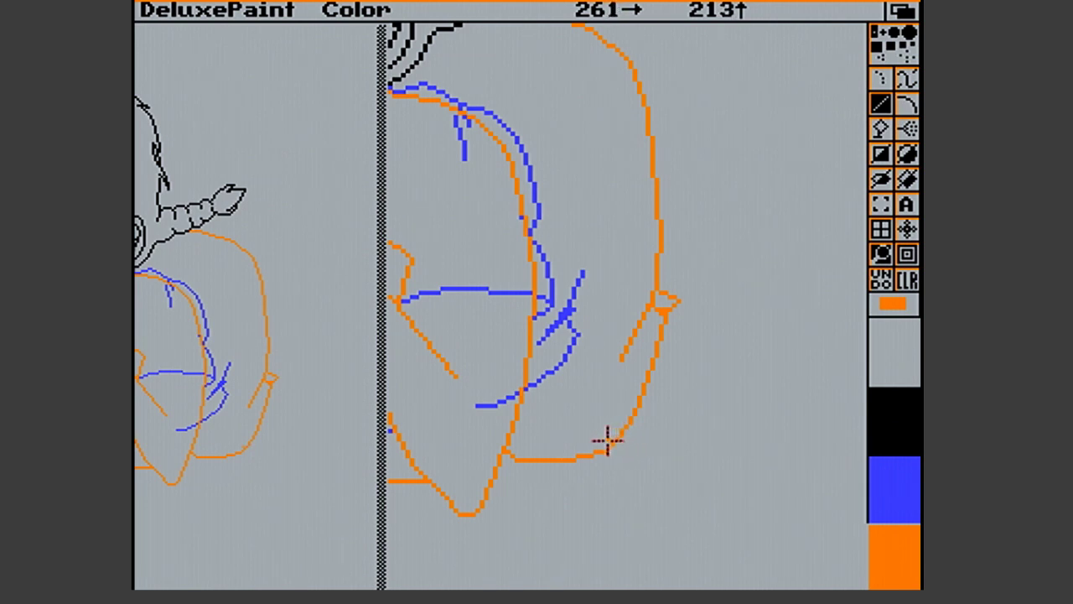
drag(604, 450, 614, 429)
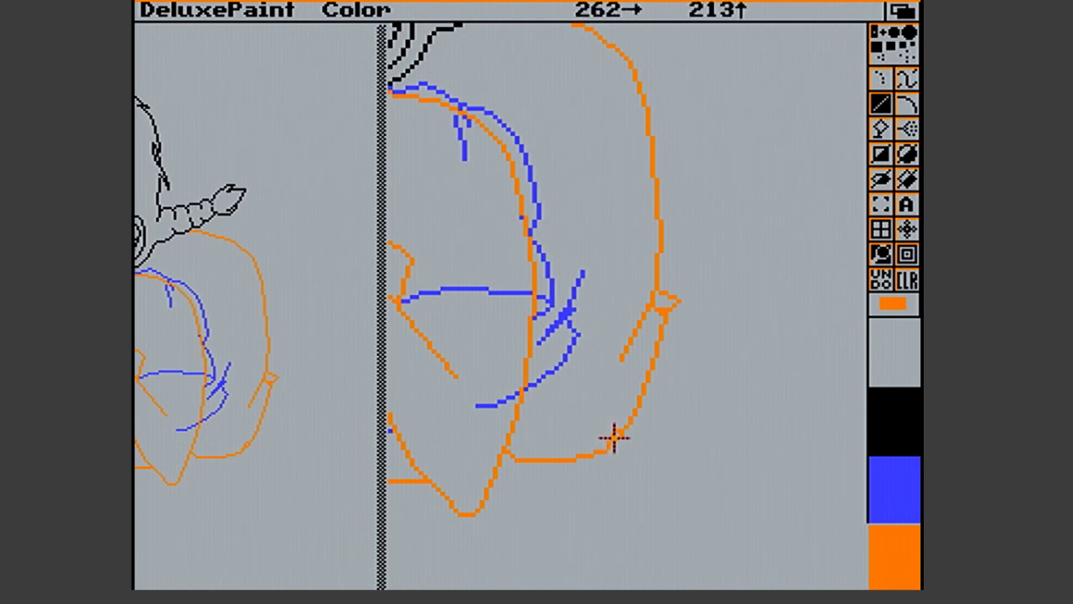
mouse_move(623, 432)
mouse_down()
mouse_move(640, 402)
mouse_move(627, 424)
mouse_move(642, 412)
mouse_move(621, 429)
mouse_move(630, 403)
mouse_move(648, 404)
mouse_move(648, 345)
mouse_up()
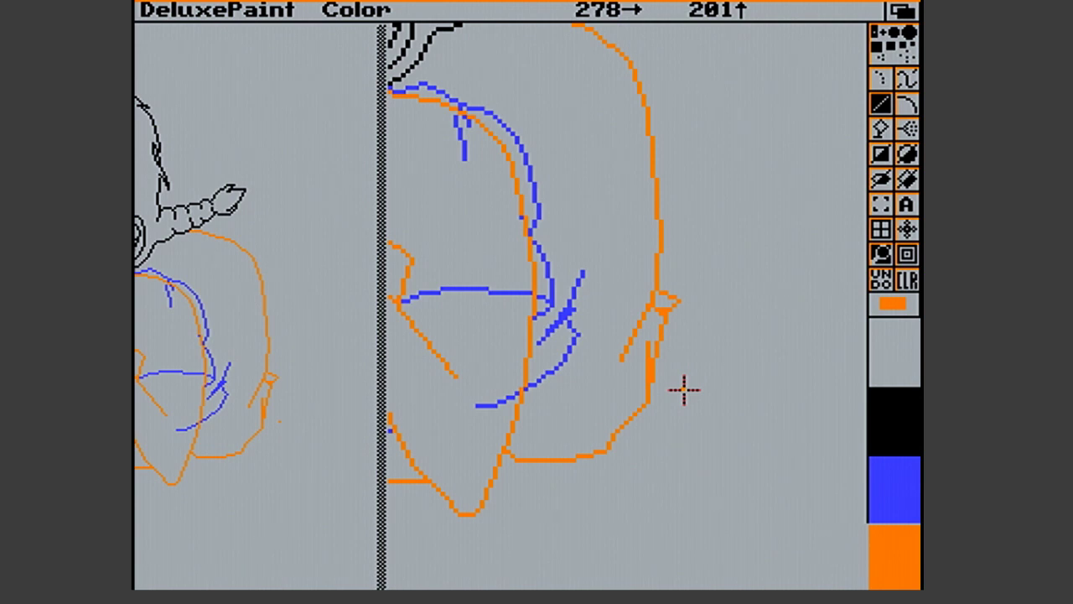
click(887, 252)
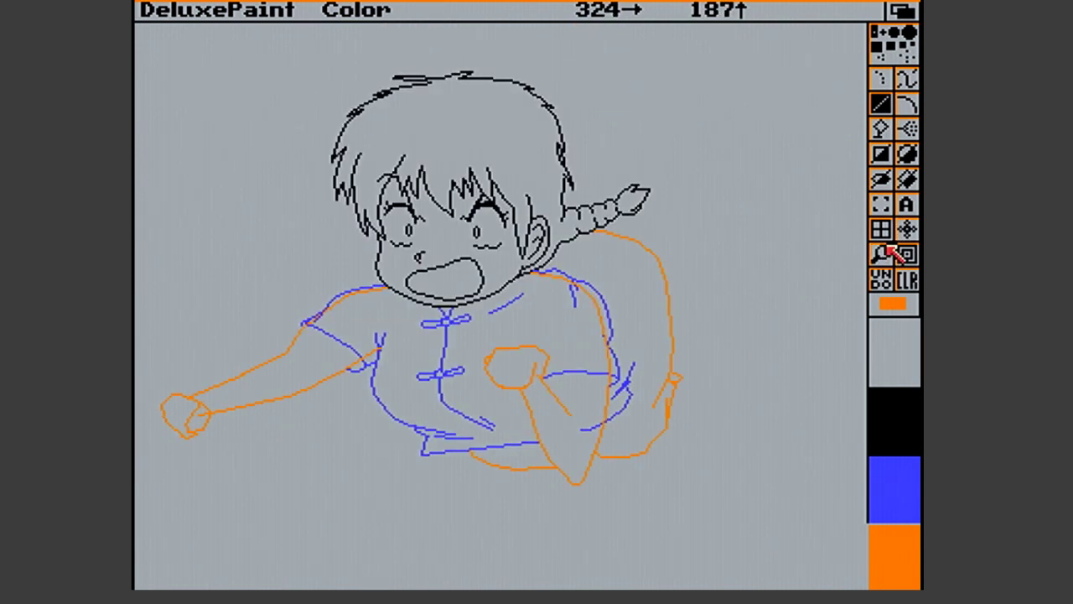
Pick up the upper curve of the orange arch below the braid as a brush and stamp it closer to the body
click(887, 252)
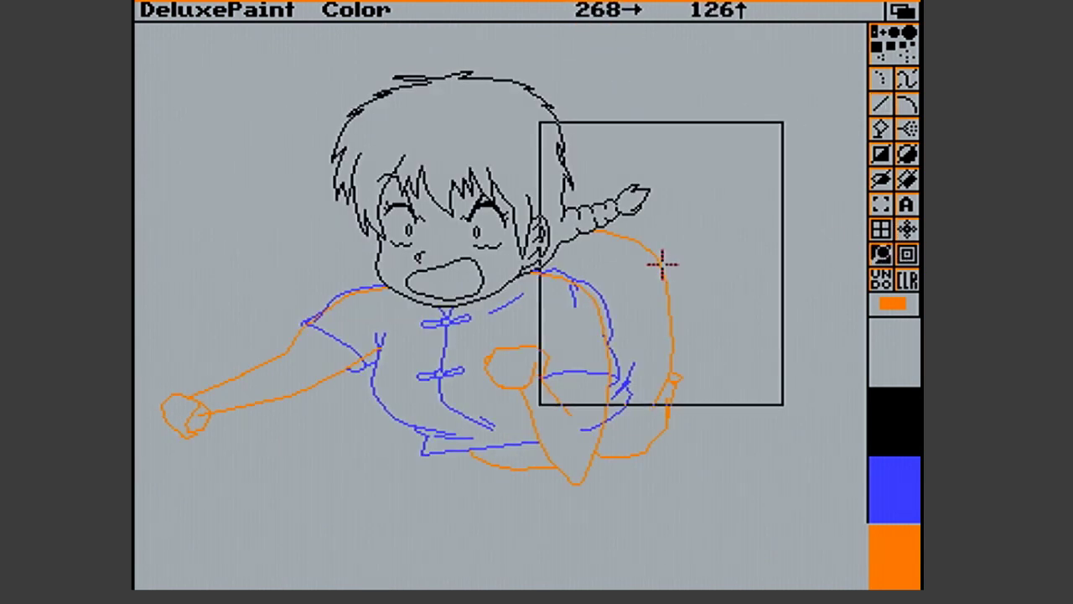
click(663, 261)
click(880, 204)
click(501, 245)
click(881, 204)
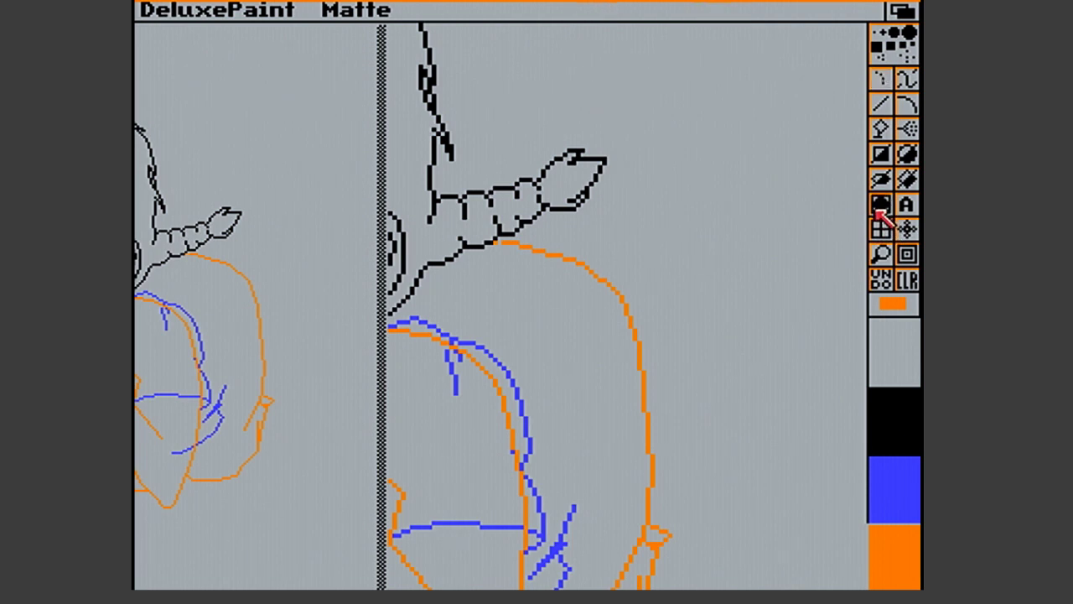
click(509, 254)
click(503, 246)
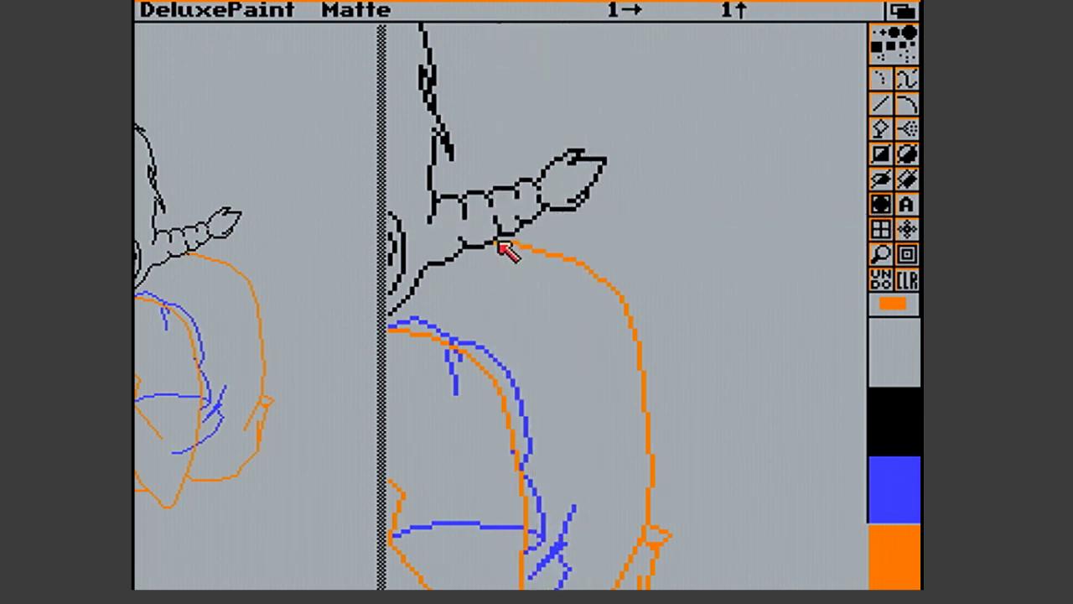
click(884, 103)
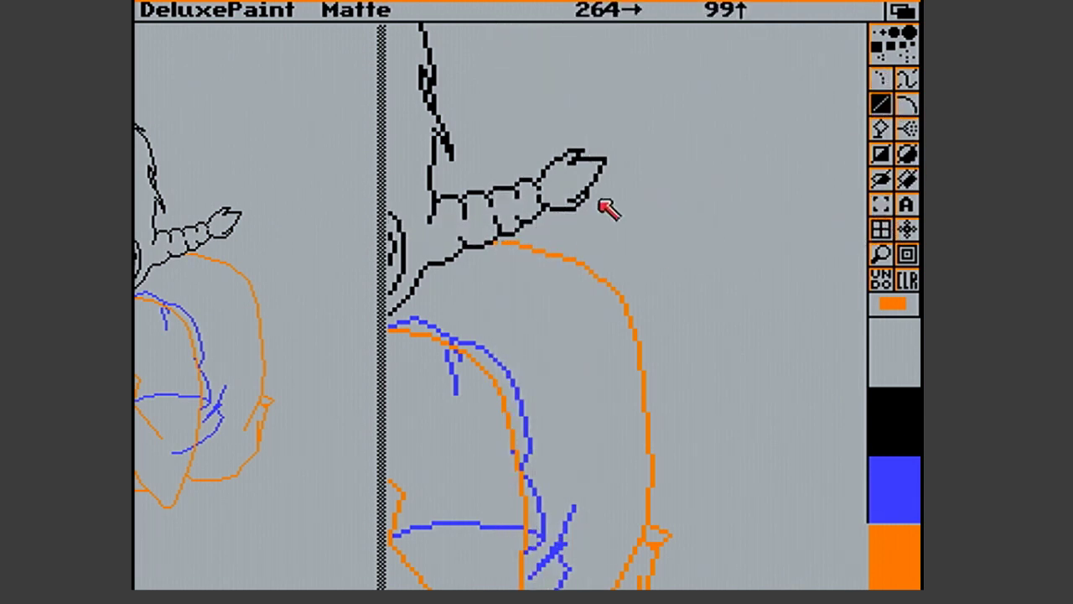
key(F2)
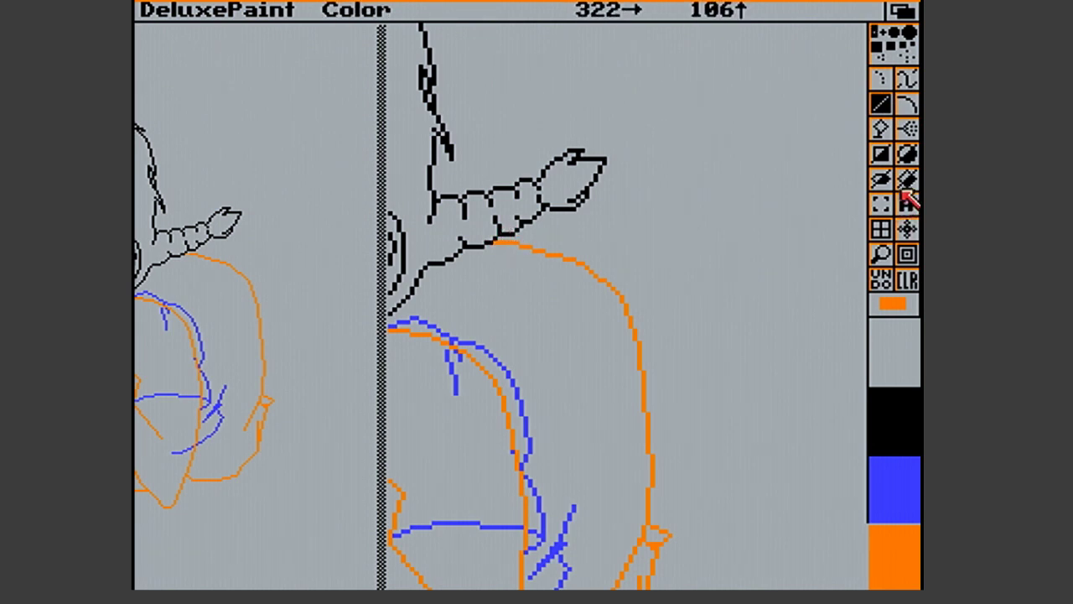
click(881, 204)
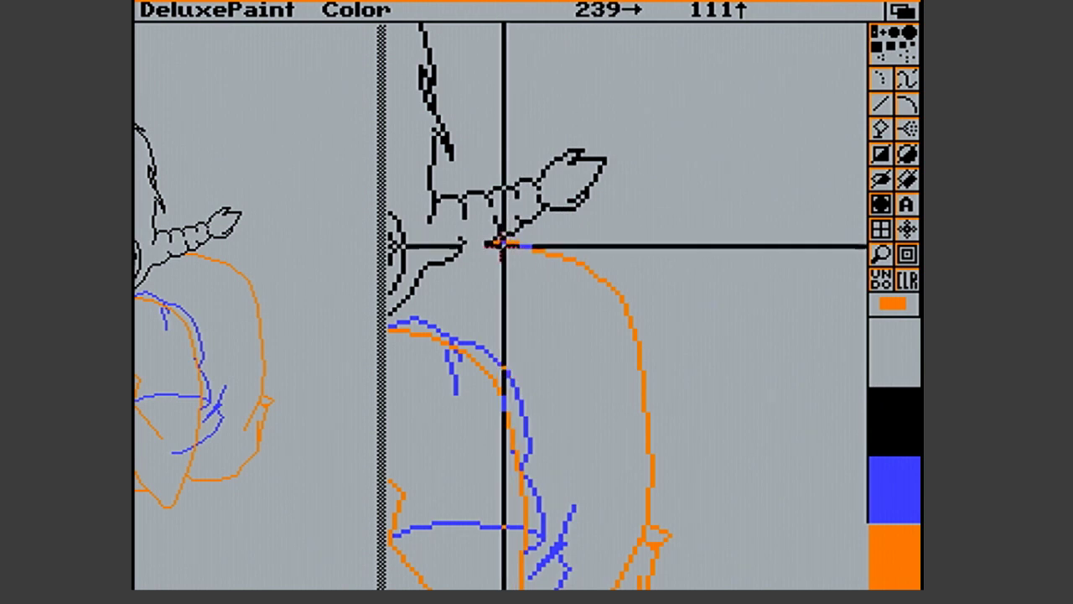
mouse_move(495, 243)
mouse_down()
mouse_move(671, 305)
mouse_move(684, 328)
mouse_up()
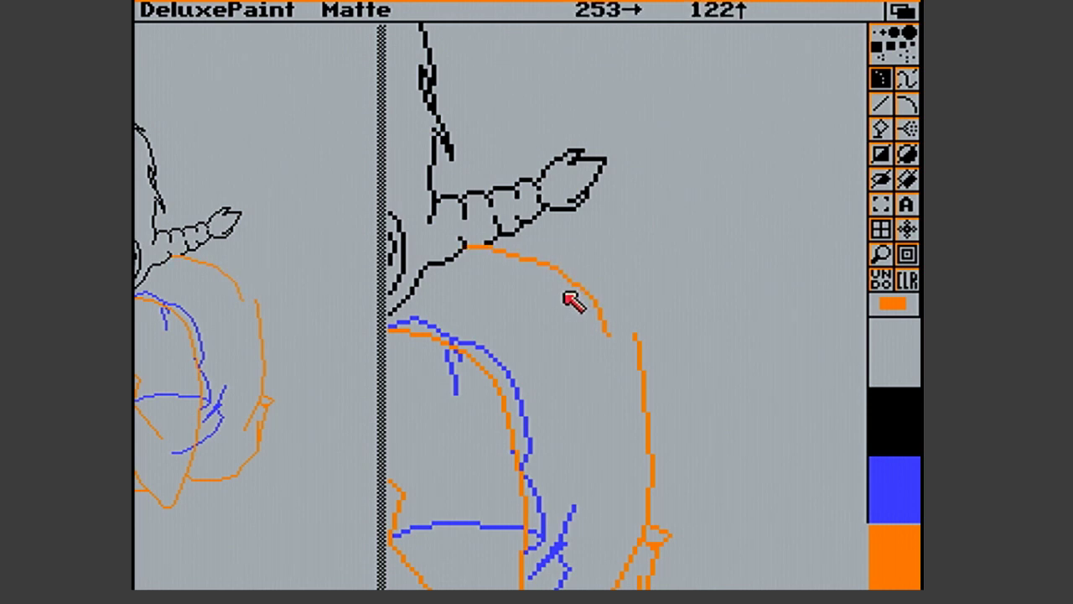
Connect the moved orange curve to the pointed fold with straight orange lines sloping down the outer side
key(v)
key(F2)
drag(607, 333, 631, 444)
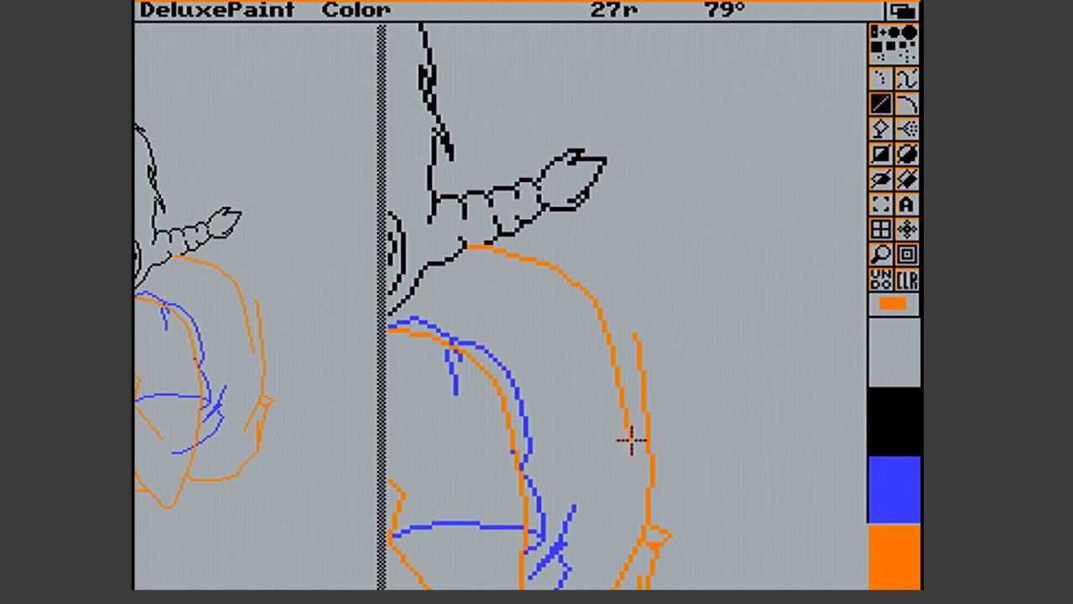
drag(630, 441, 644, 521)
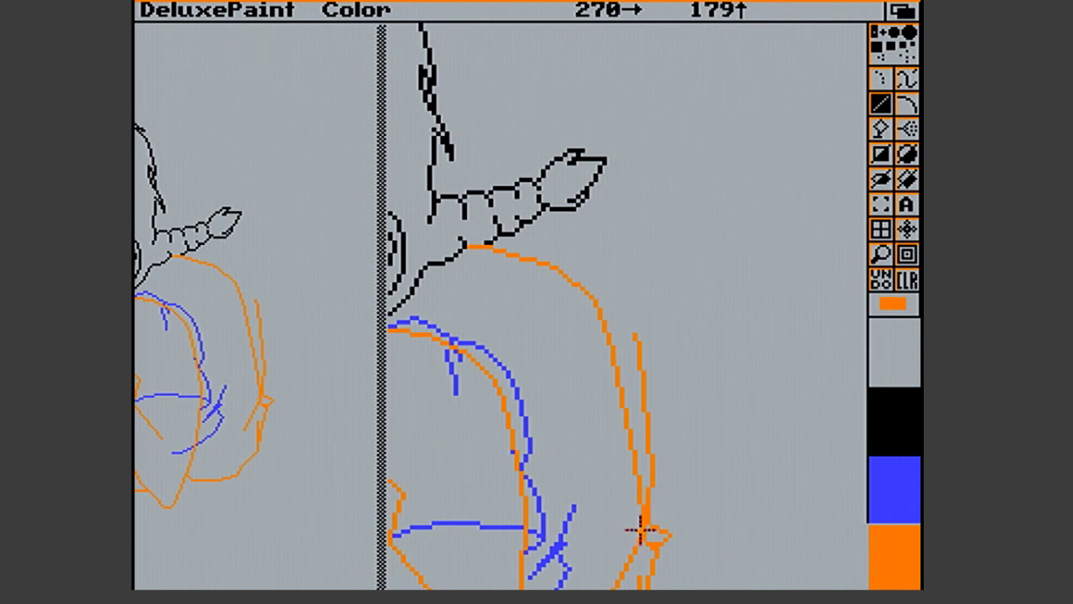
Erase the old outer side of the orange arch above the fold with background-coloured lines and filled rectangles
drag(640, 531, 639, 504)
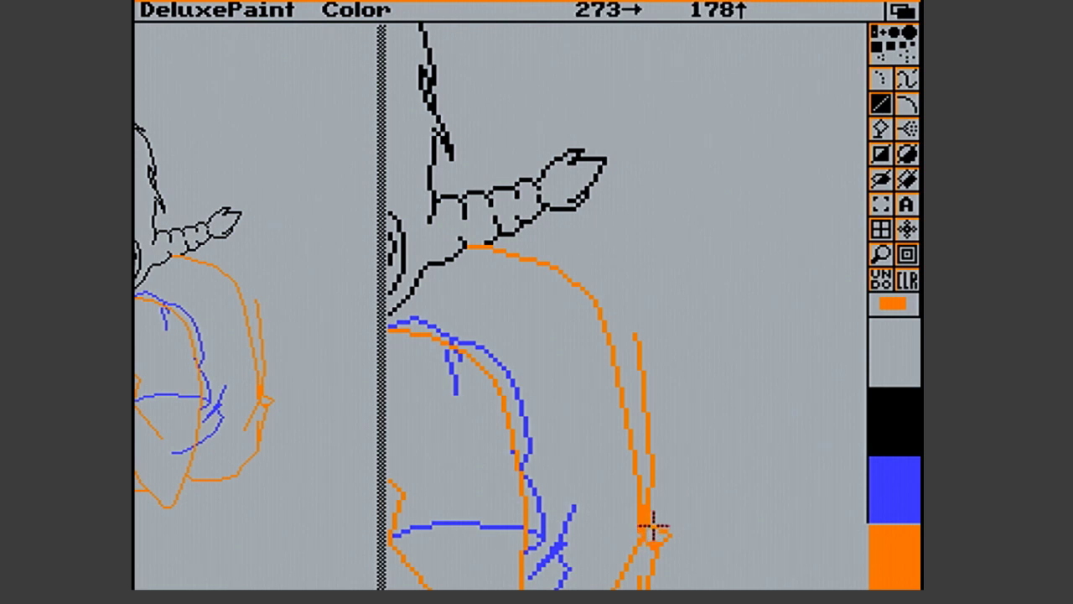
drag(645, 518, 644, 472)
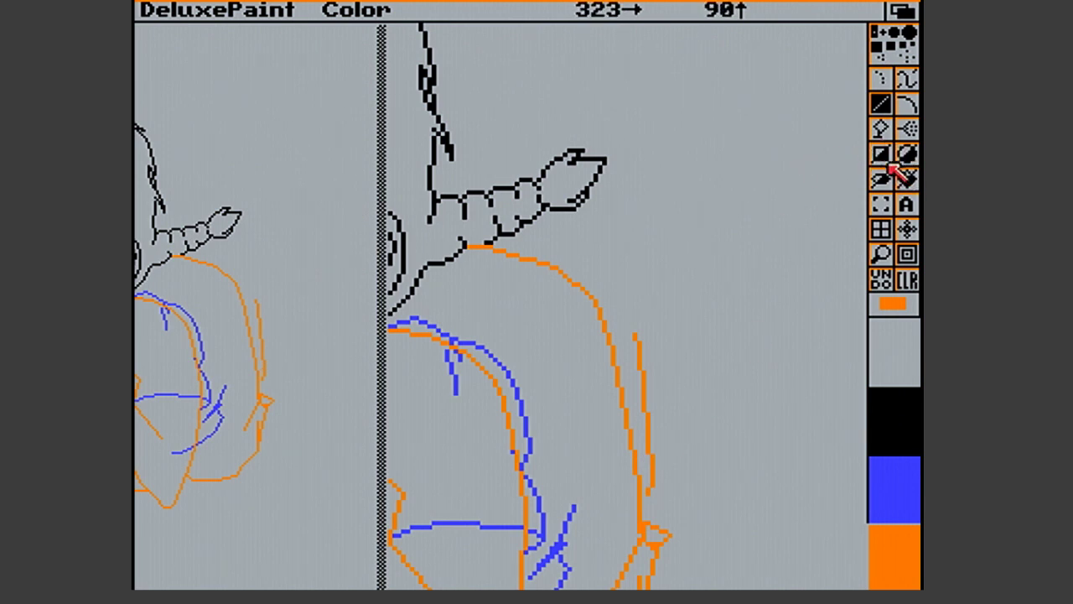
click(878, 152)
drag(636, 334, 710, 497)
drag(644, 371, 668, 410)
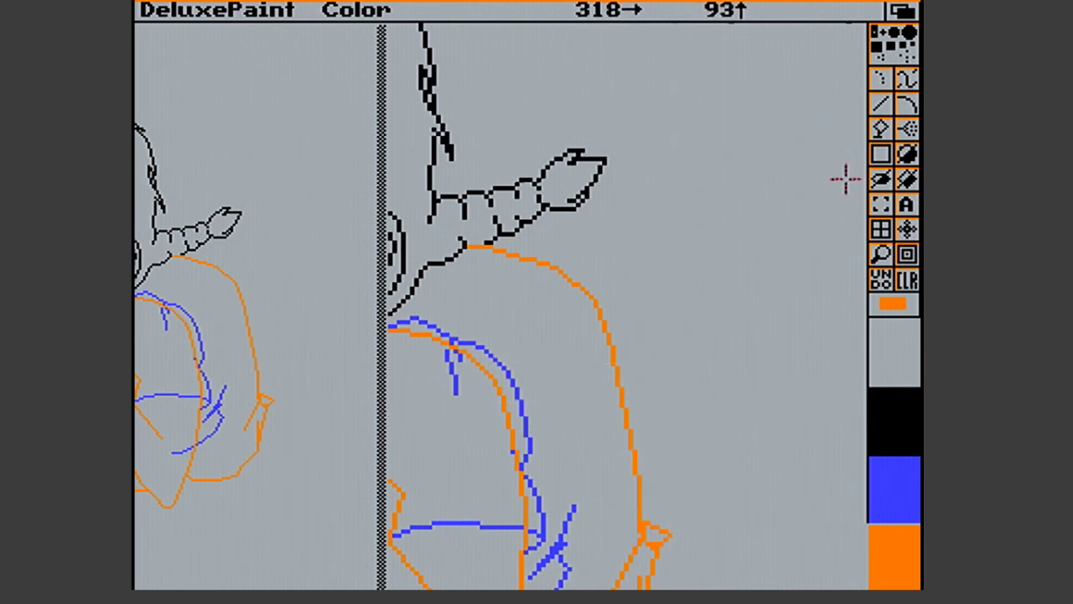
Redraw the arch's side where it meets the pointed fold, shifting it slightly inward, and erase the stray orange pixels nearby
click(880, 255)
click(721, 424)
key(v)
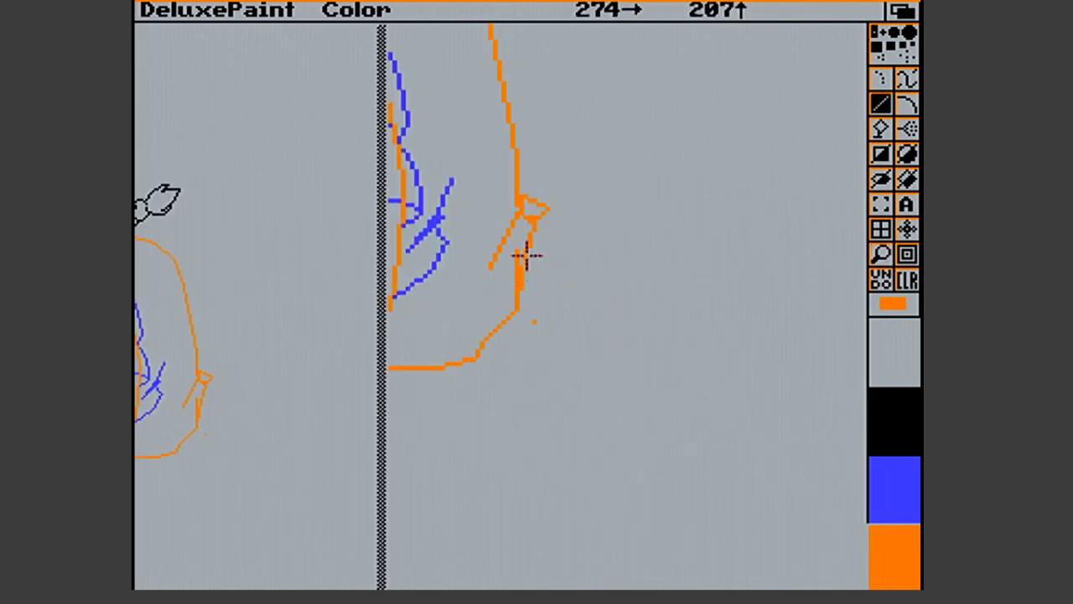
drag(513, 149, 515, 216)
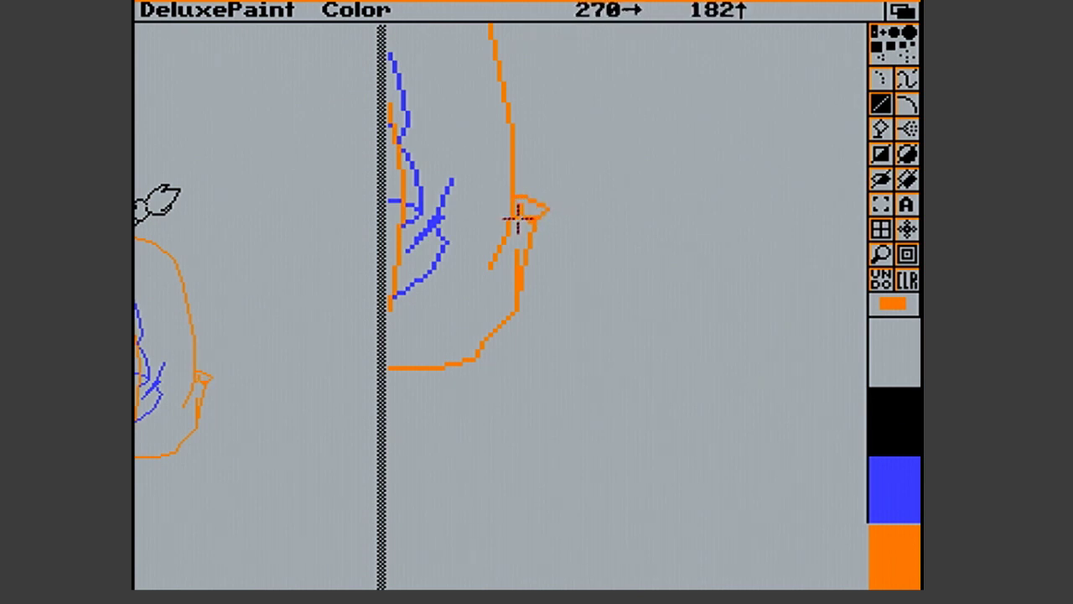
click(565, 270)
click(882, 255)
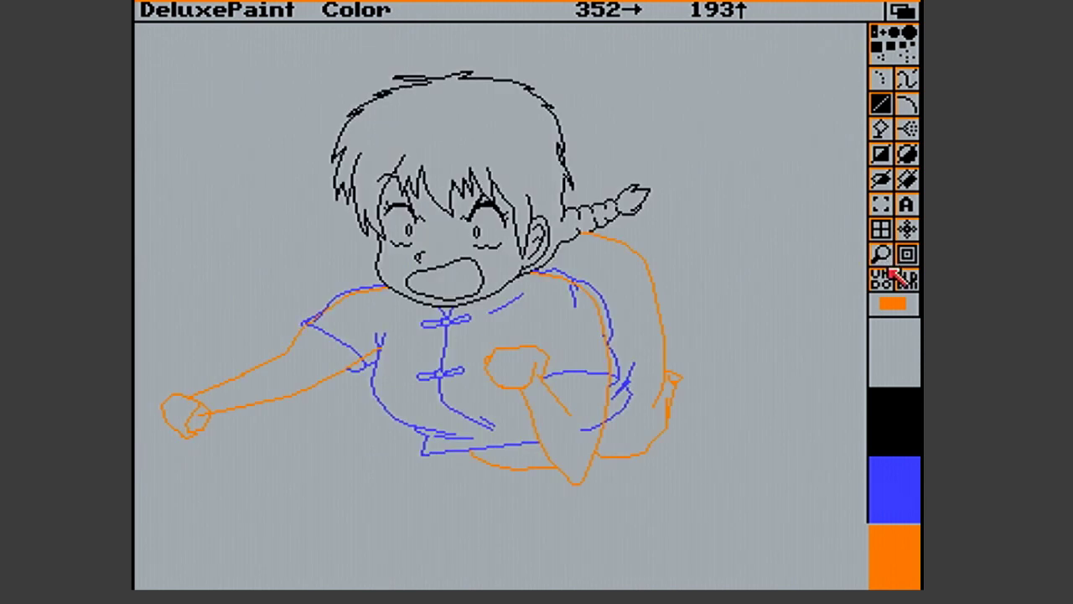
Repair the lower edge of the braid in black where it meets the start of the orange arch
click(882, 256)
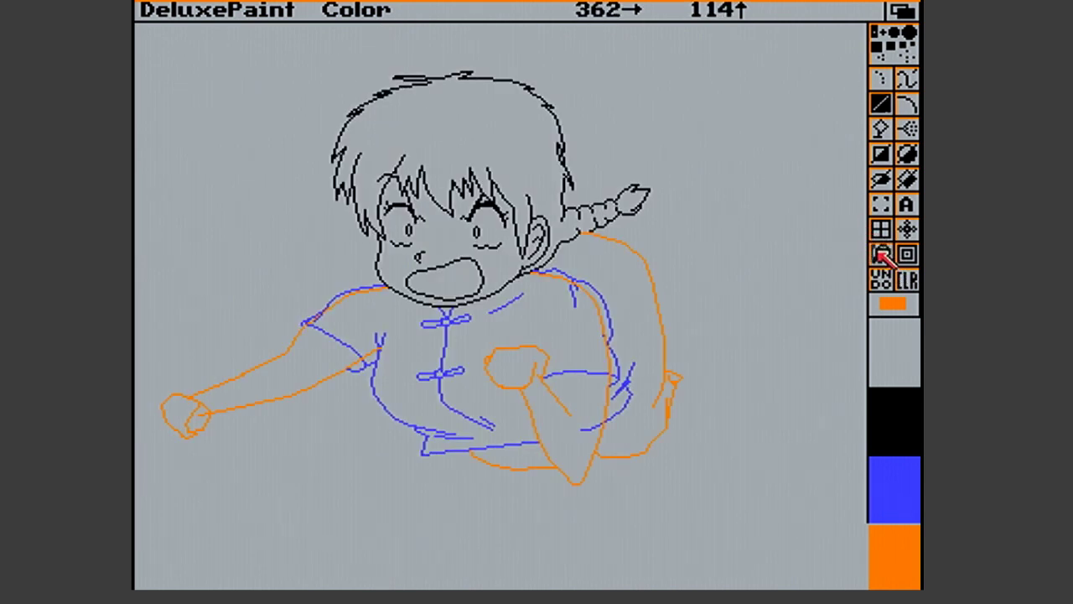
click(591, 234)
drag(630, 316, 608, 310)
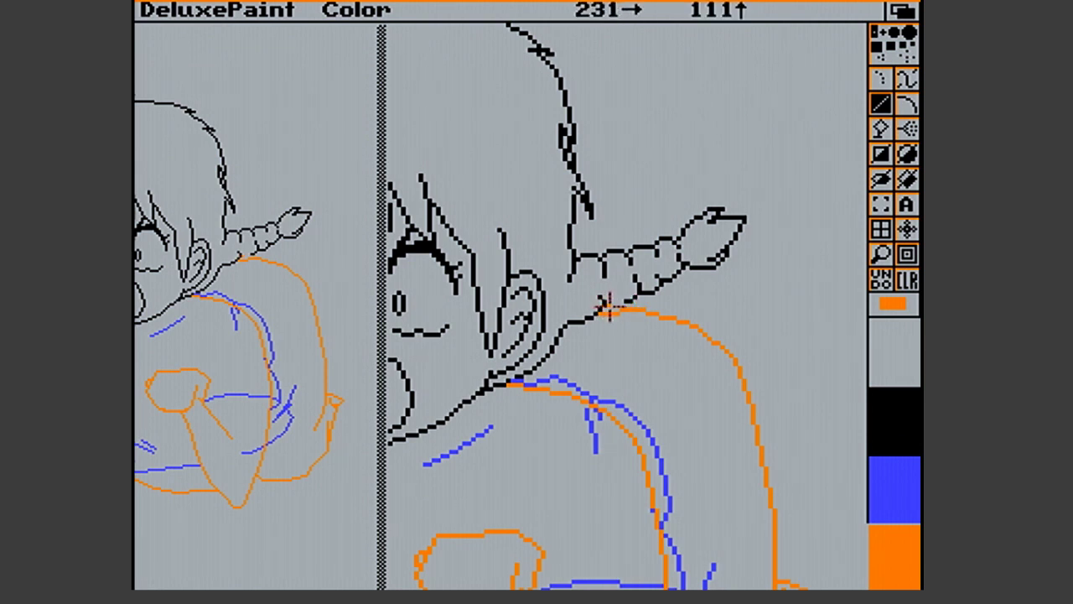
click(891, 434)
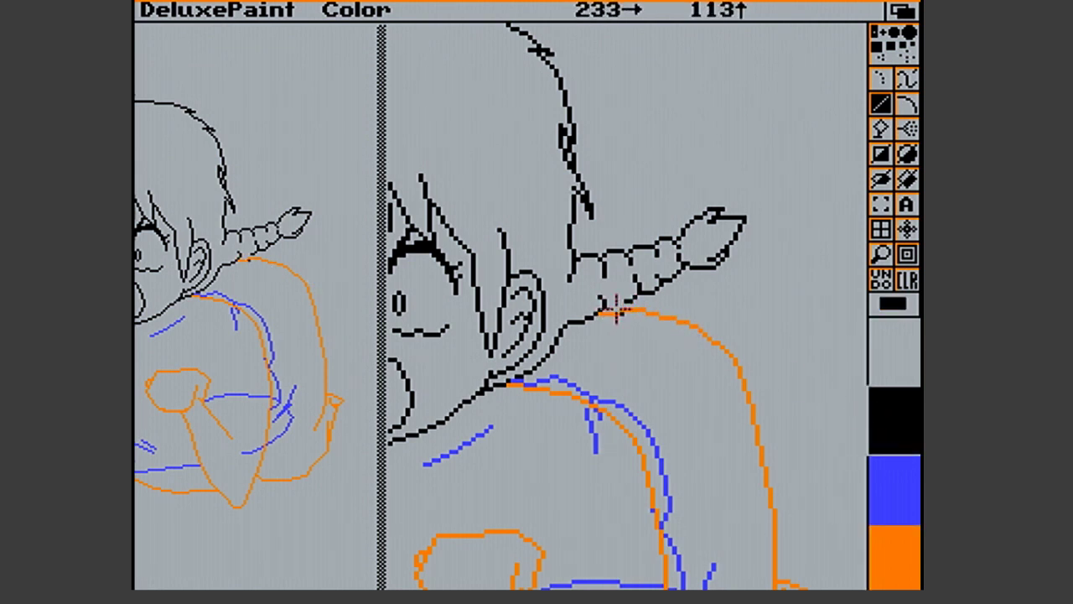
drag(606, 301, 619, 295)
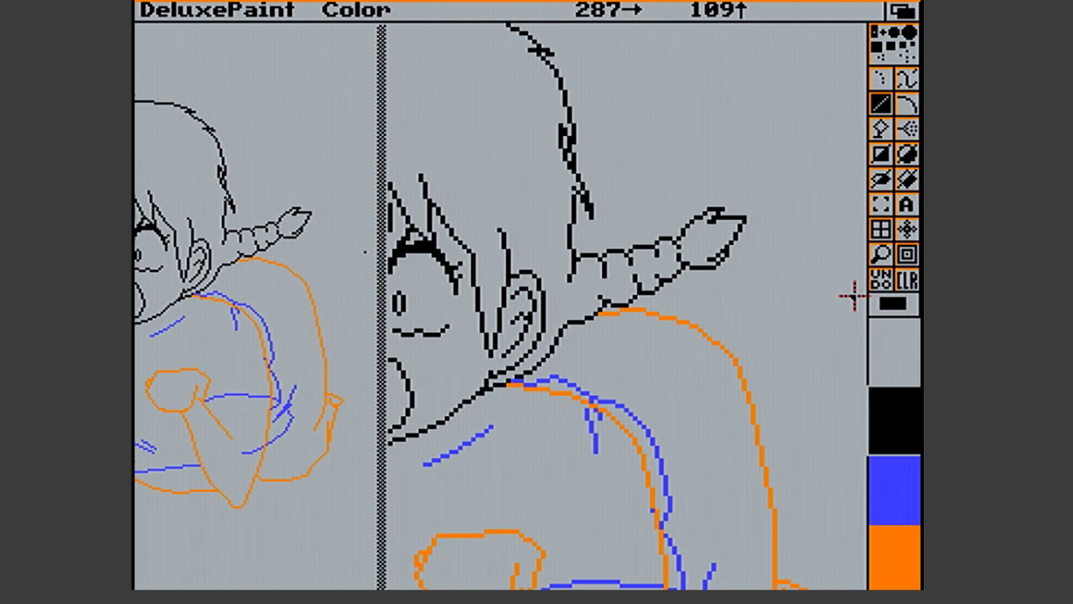
drag(634, 279, 641, 284)
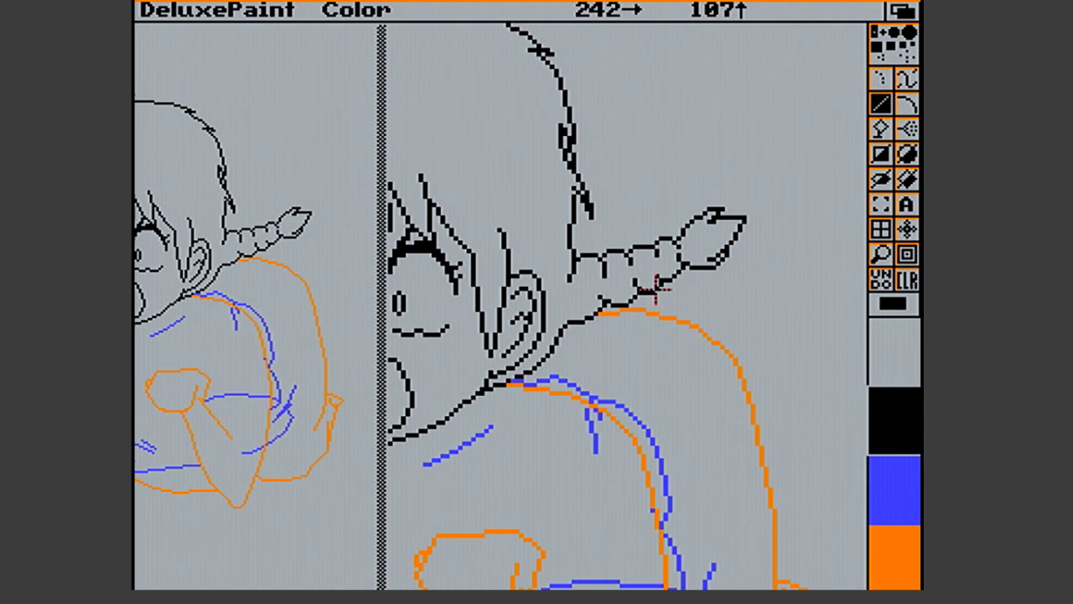
click(891, 257)
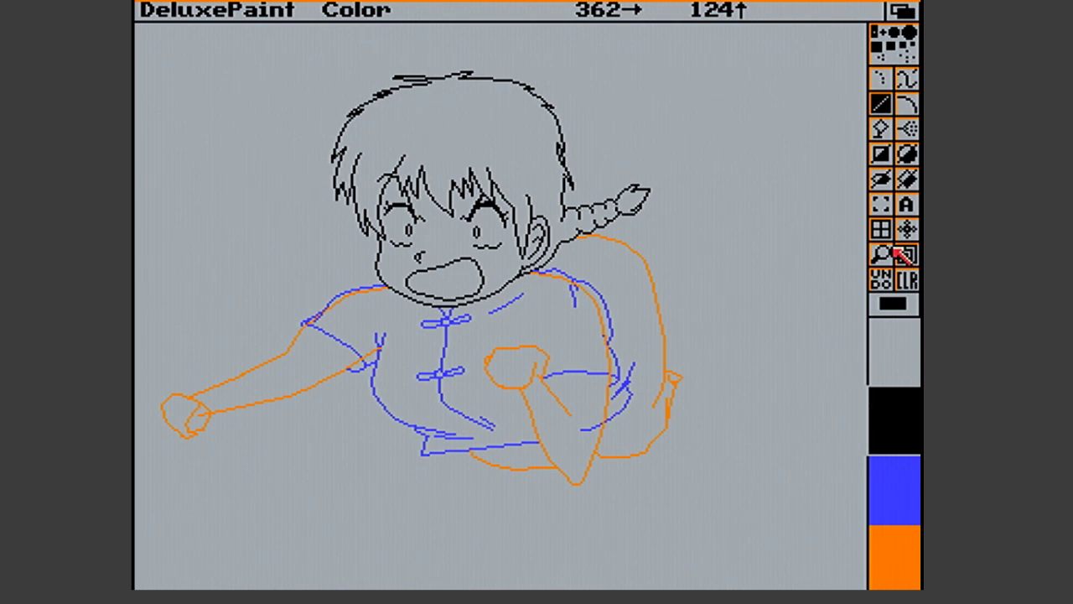
Fix the current drawing as the background
key(Tab)
right_click(805, 8)
mouse_move(630, 84)
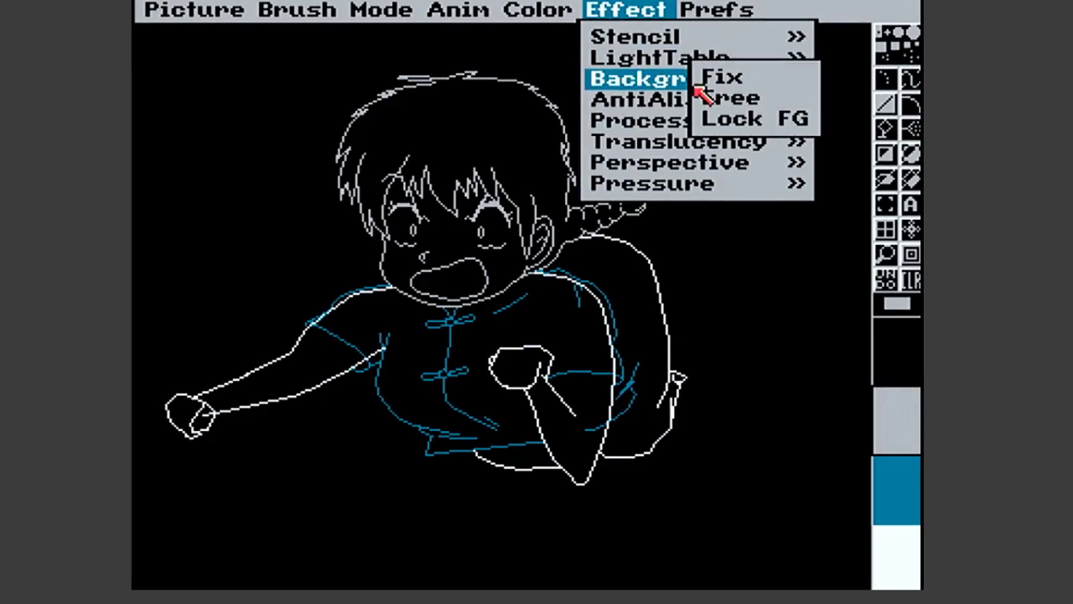
click(719, 84)
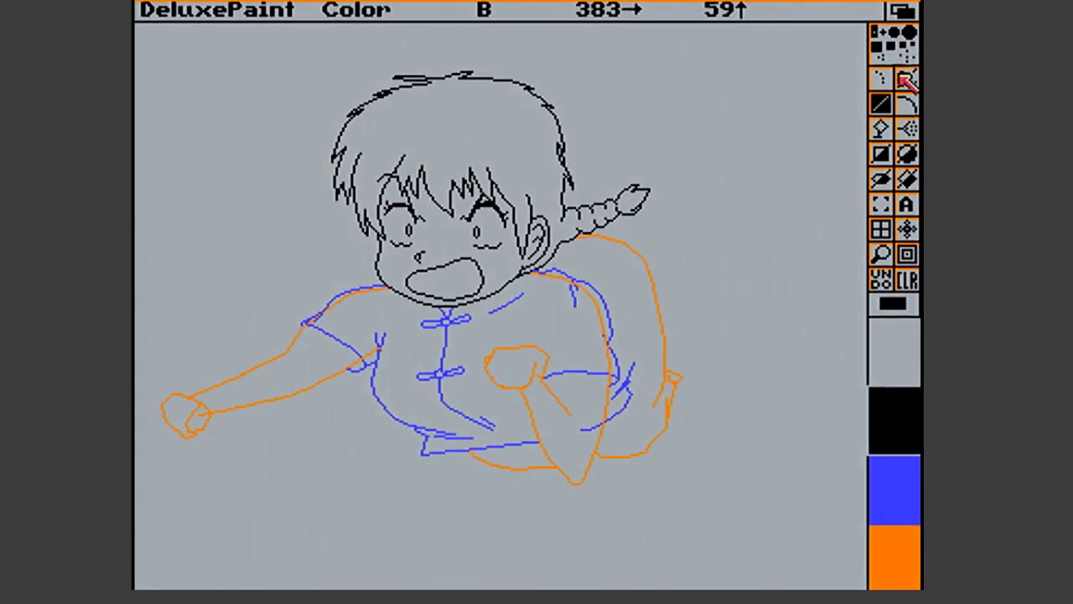
Draw an orange back line from the far shoulder across the mouth, continuing below the braid in a rounder arch down to the fold
click(886, 573)
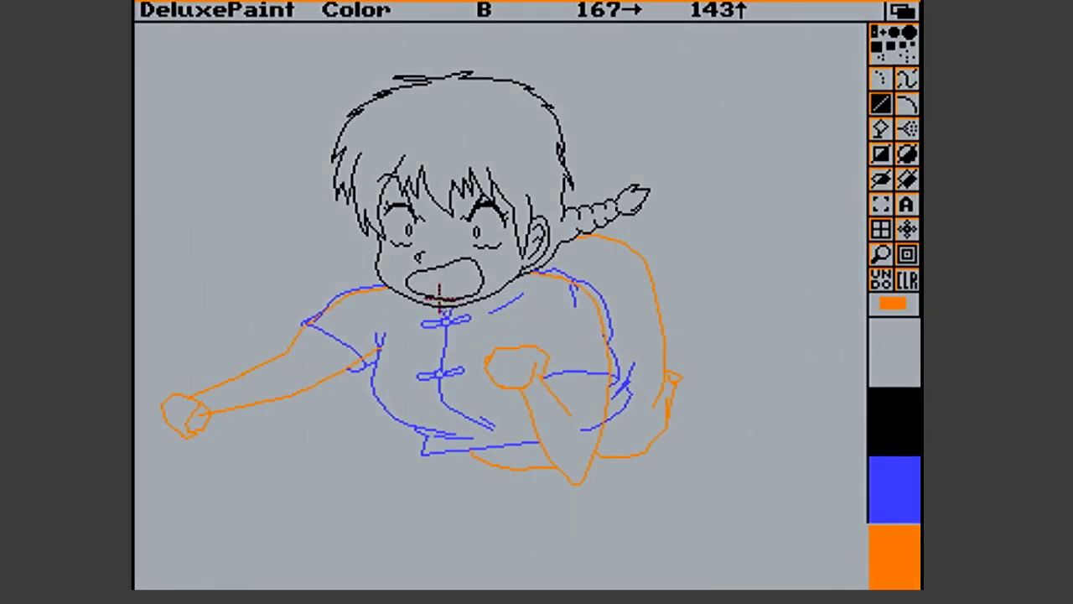
drag(396, 285, 516, 290)
drag(516, 289, 556, 256)
drag(556, 257, 666, 288)
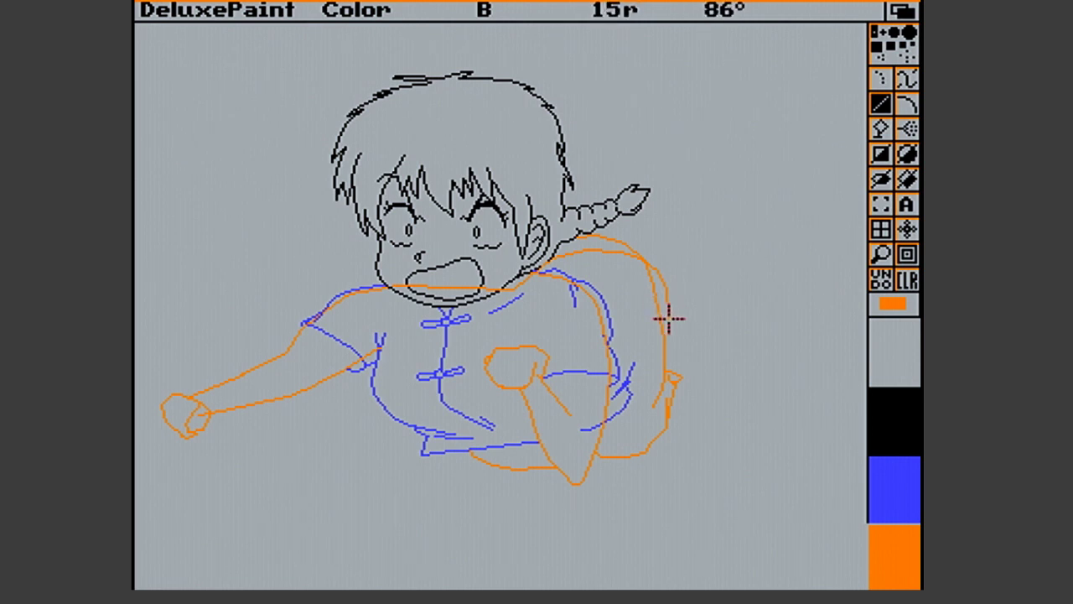
drag(669, 318, 667, 372)
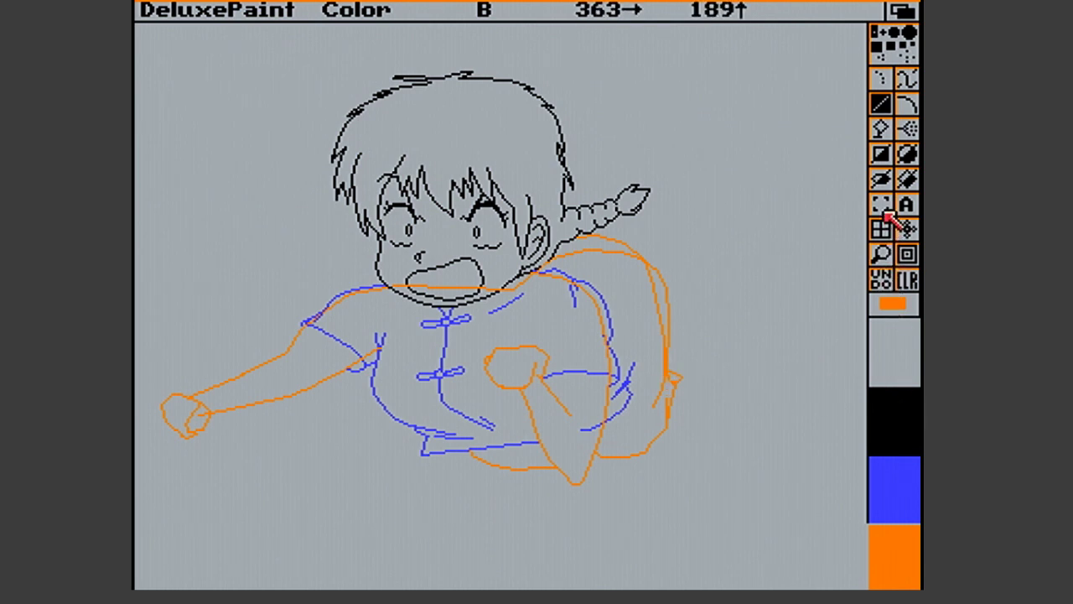
Erase the part of the new orange line that crosses the face back to the fixed drawing, and free the background
click(878, 152)
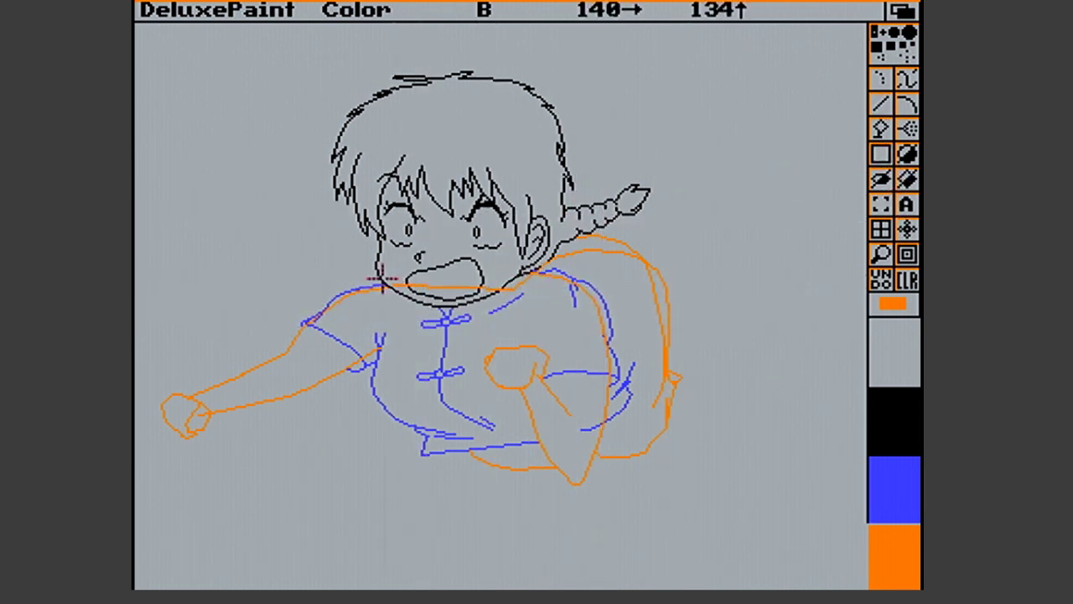
drag(313, 281, 554, 300)
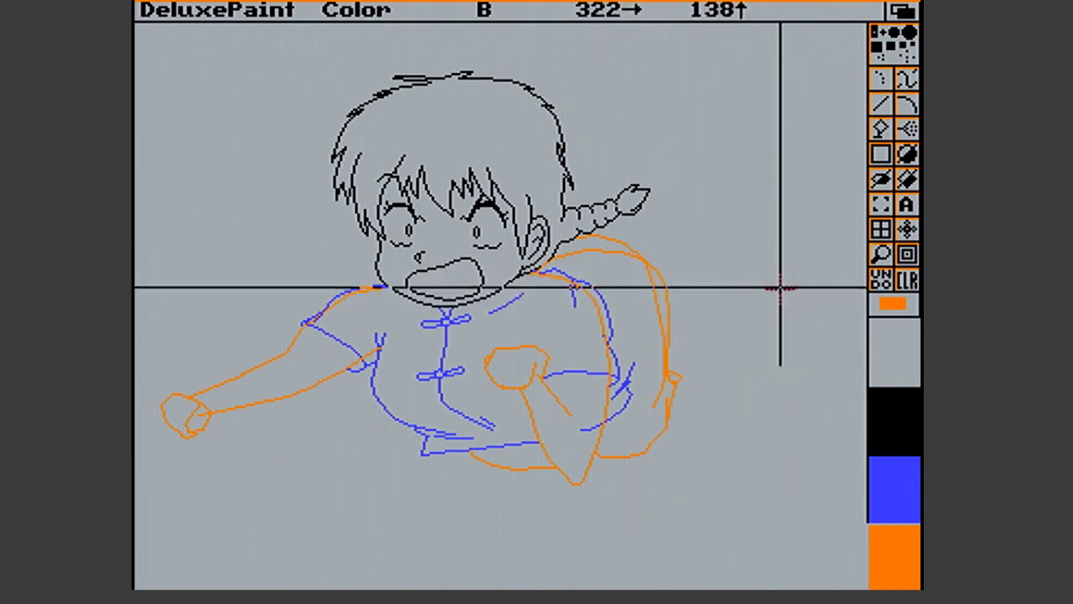
right_click(671, 11)
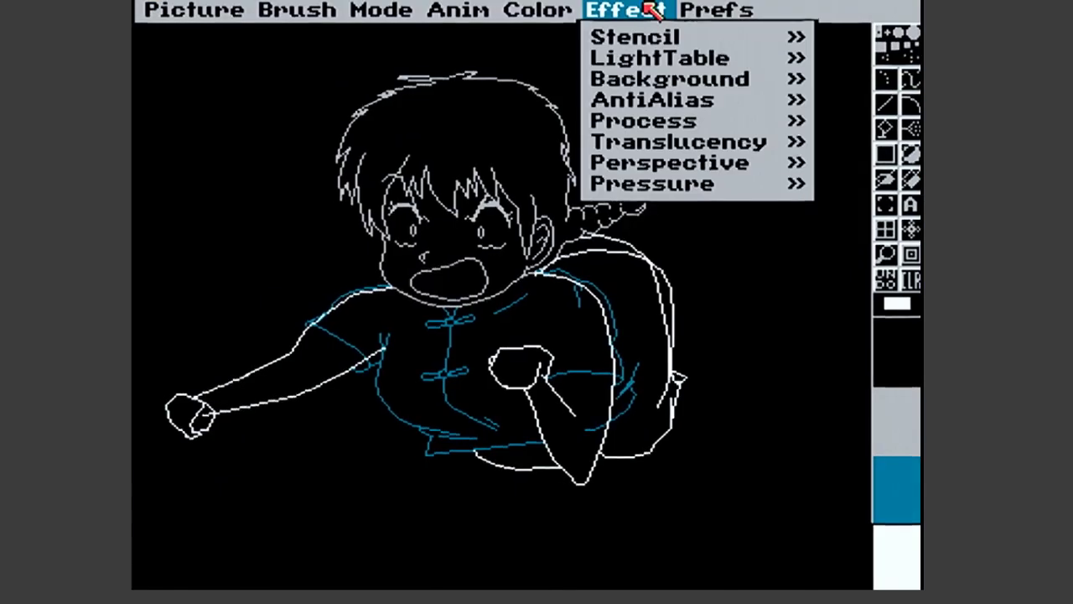
mouse_move(625, 102)
right_click(750, 84)
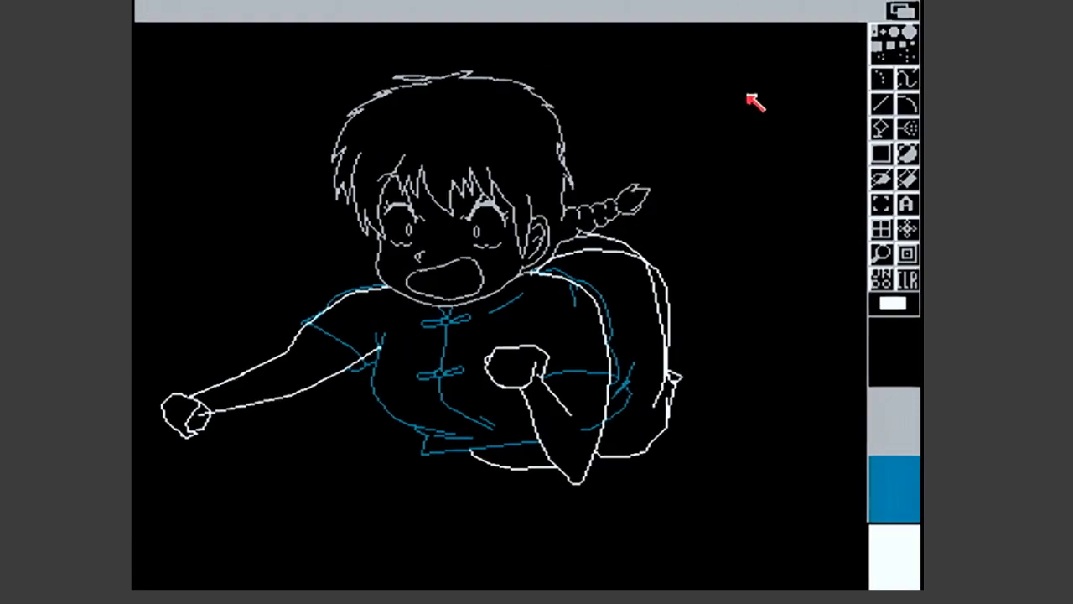
Make a stencil that locks only the black and blue colours
click(881, 103)
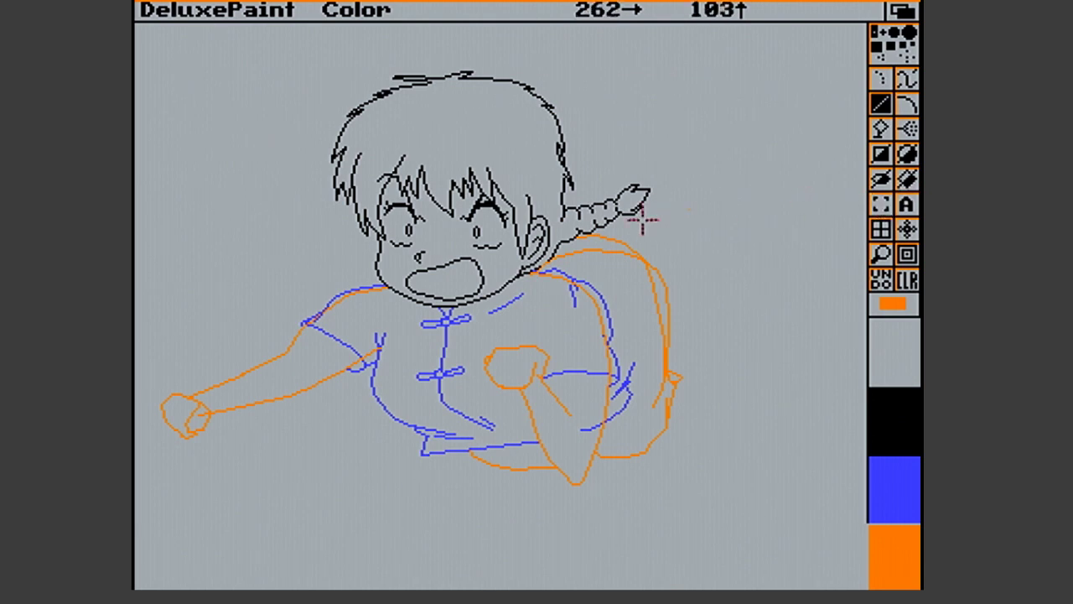
key(asciitilde)
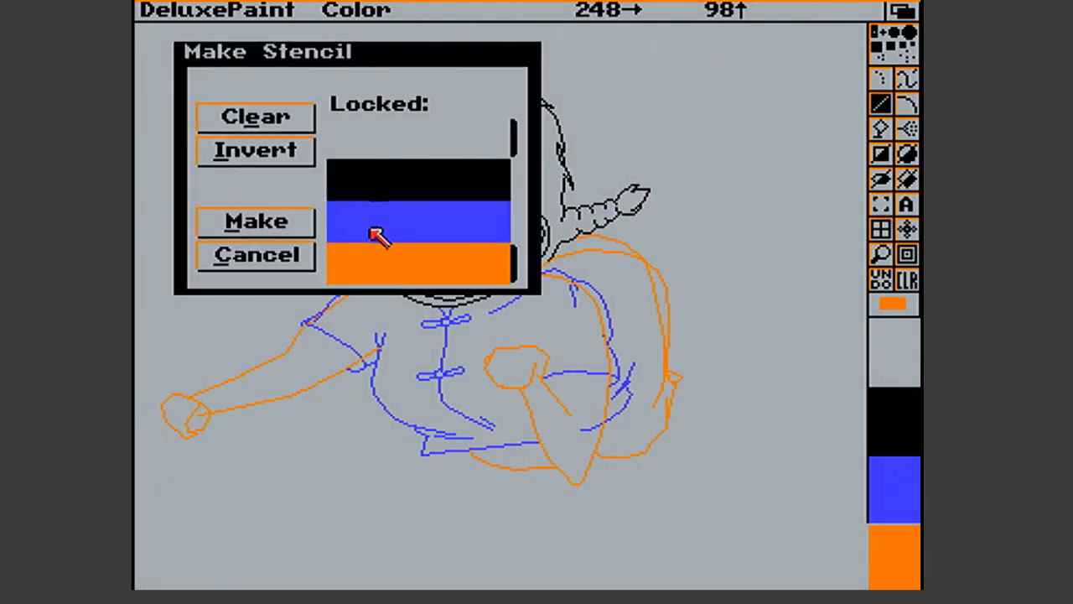
click(285, 118)
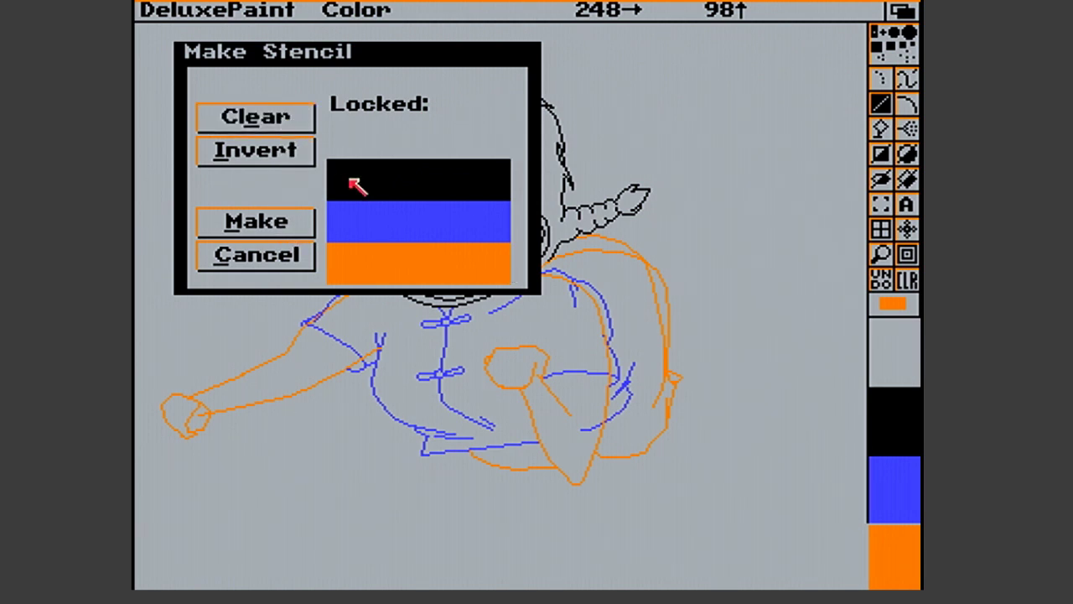
click(402, 220)
click(404, 195)
click(271, 223)
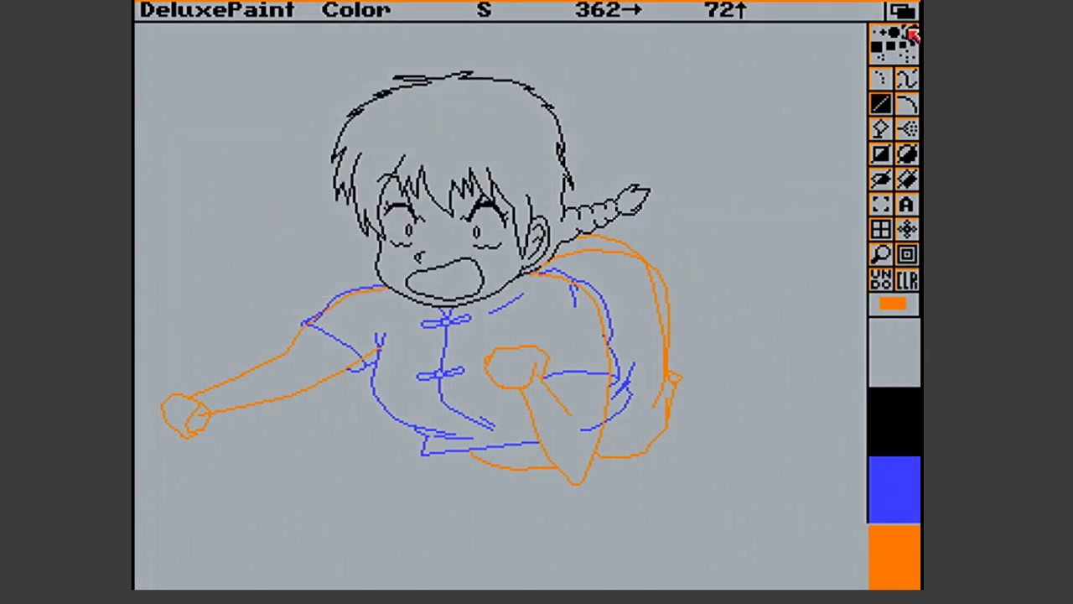
Erase the doubled upper stretch of the orange back arch and redraw it as a single thin curve running down to the fold
drag(577, 236, 650, 244)
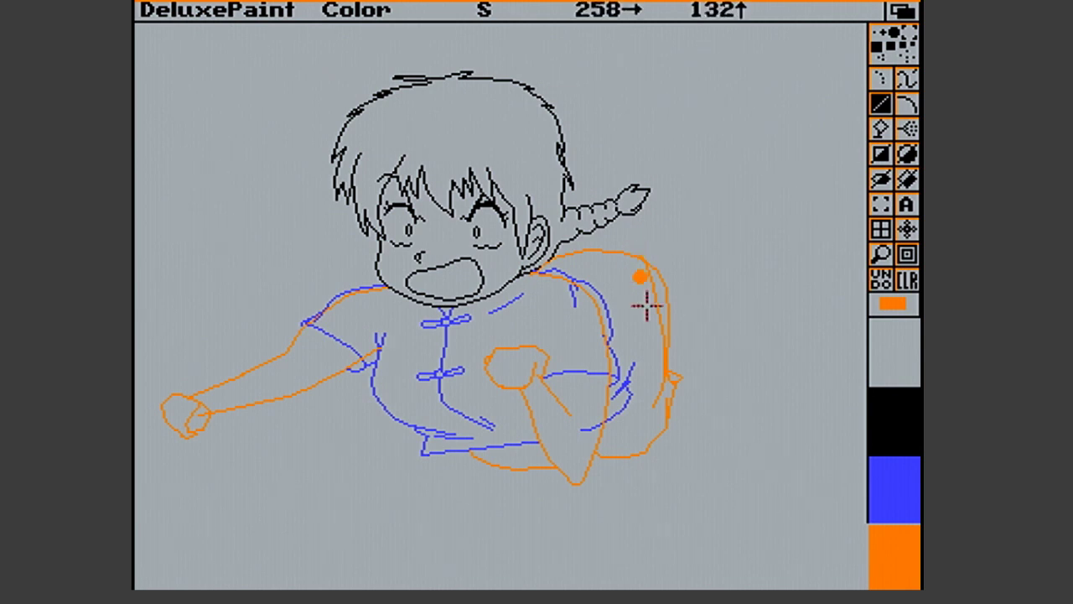
drag(658, 263, 690, 343)
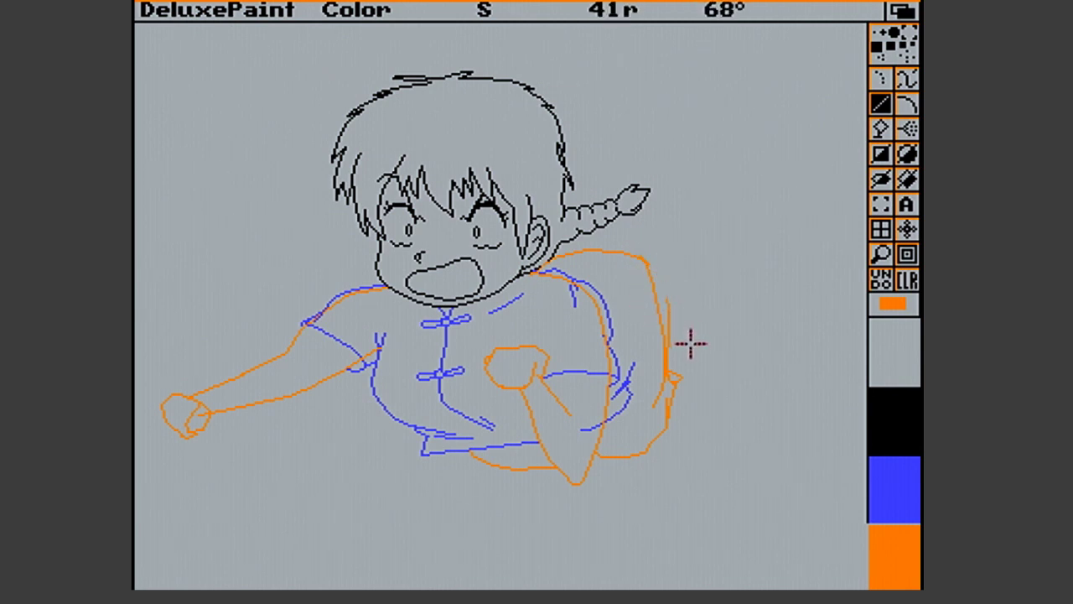
drag(629, 249, 669, 307)
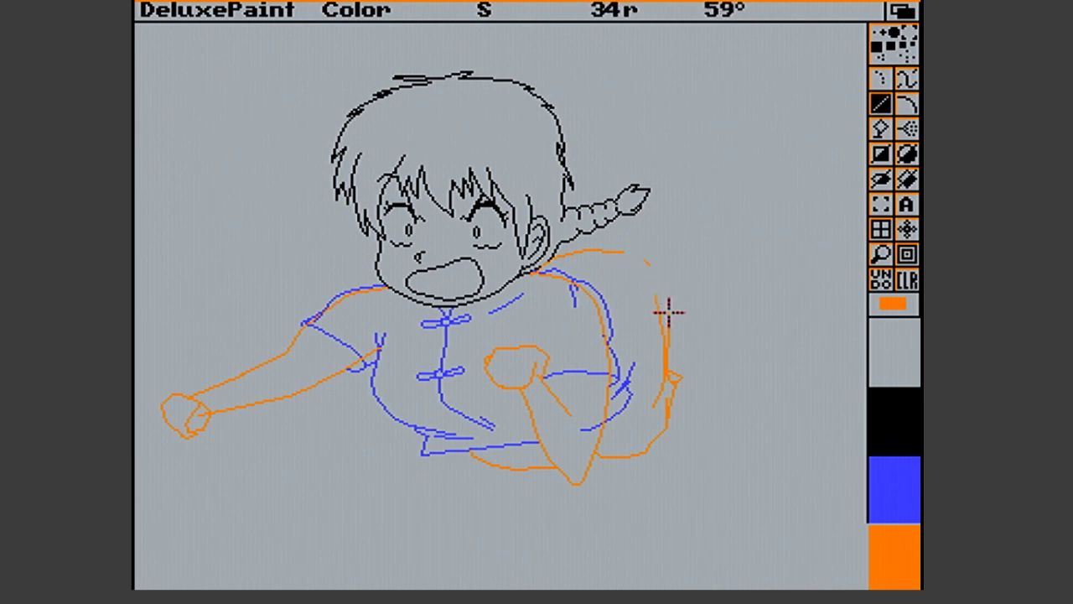
drag(659, 270, 679, 340)
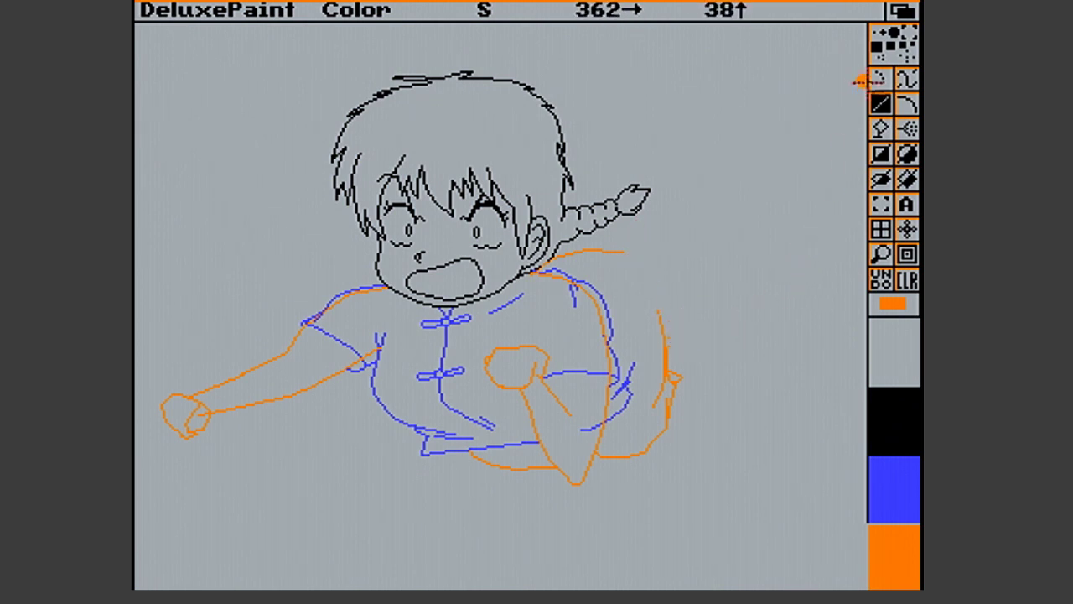
click(877, 34)
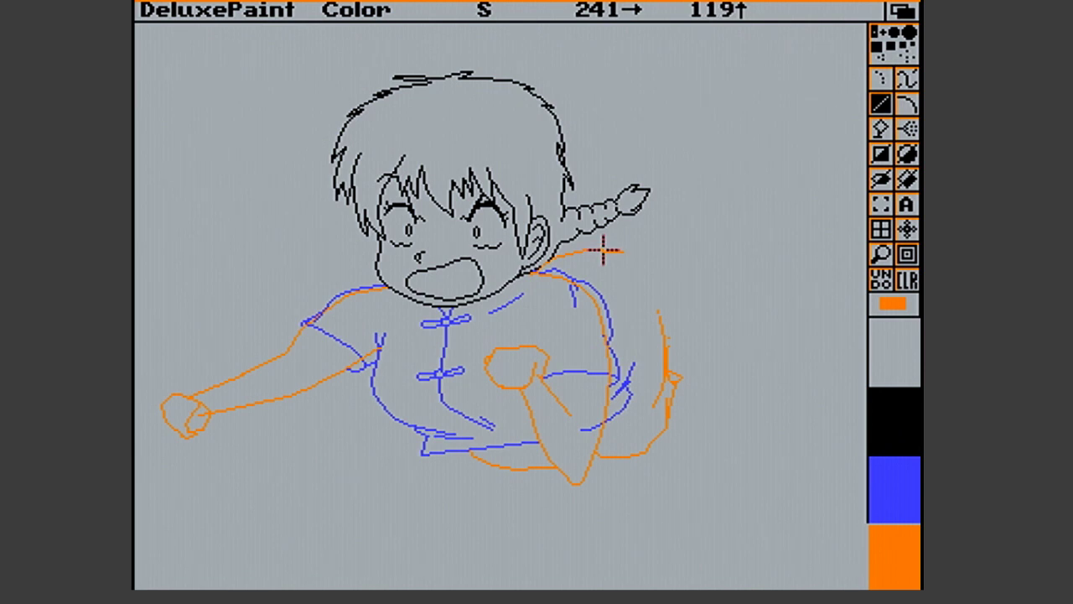
drag(606, 252, 665, 356)
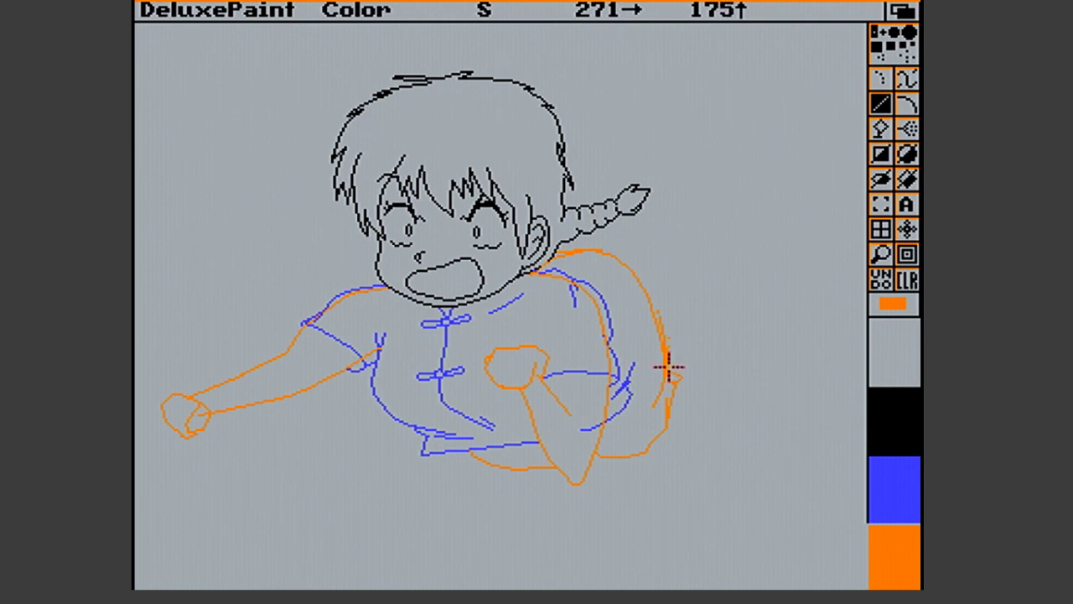
Magnify the back arch and erase the stray and doubled orange pixels along its top
key(m)
drag(622, 306, 620, 234)
drag(615, 274, 625, 252)
drag(602, 207, 602, 202)
drag(627, 251, 627, 249)
click(494, 107)
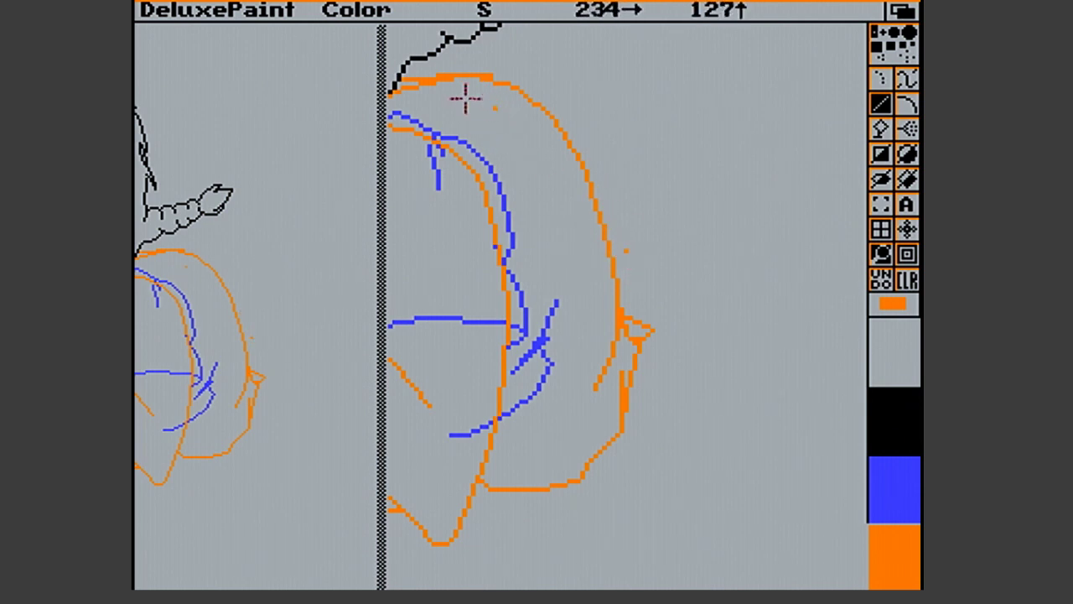
mouse_move(451, 84)
mouse_down()
mouse_move(471, 86)
mouse_move(437, 79)
mouse_up()
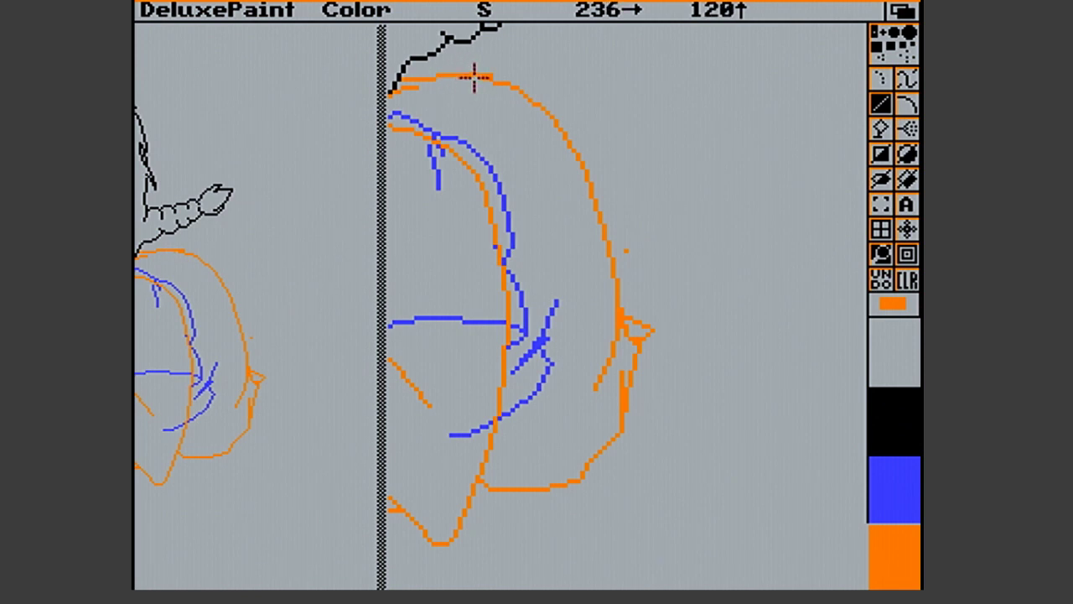
drag(493, 76, 480, 72)
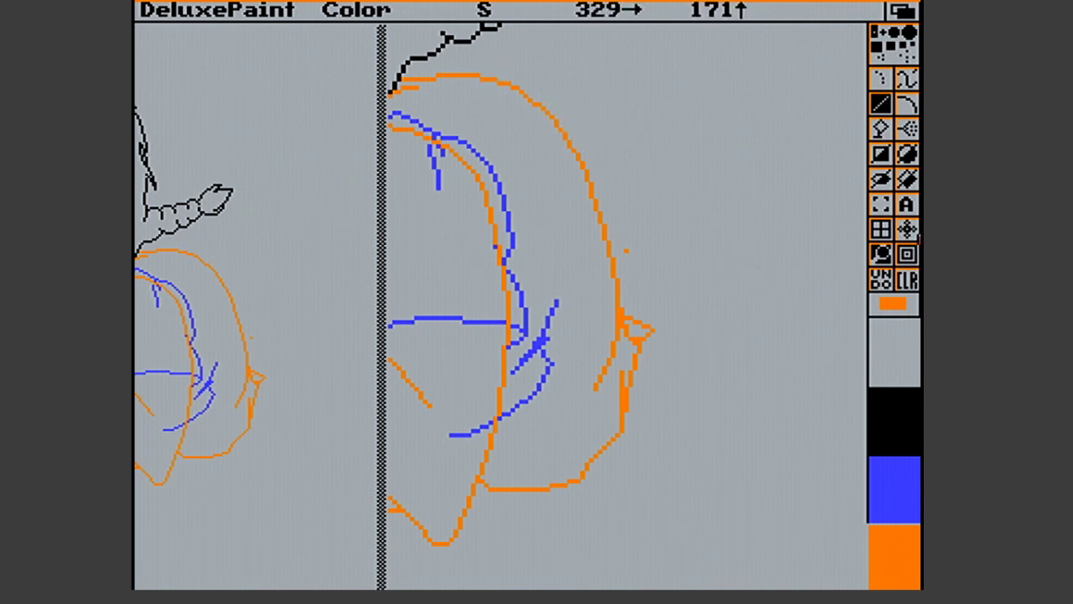
click(891, 252)
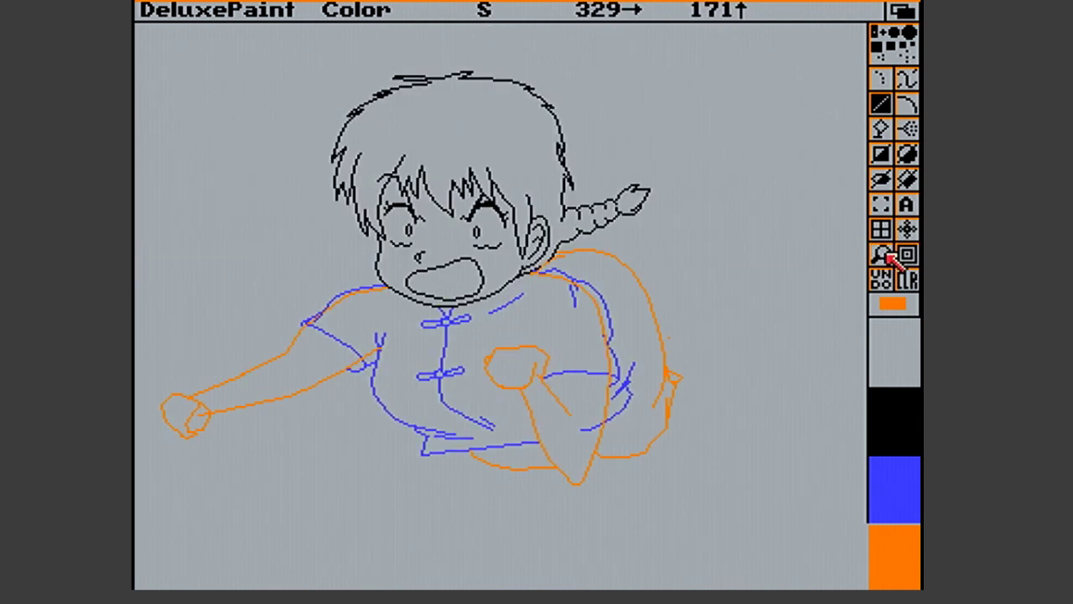
Erase the orange start of the arch between braid and neck, and repair the black outline below the ear
click(880, 253)
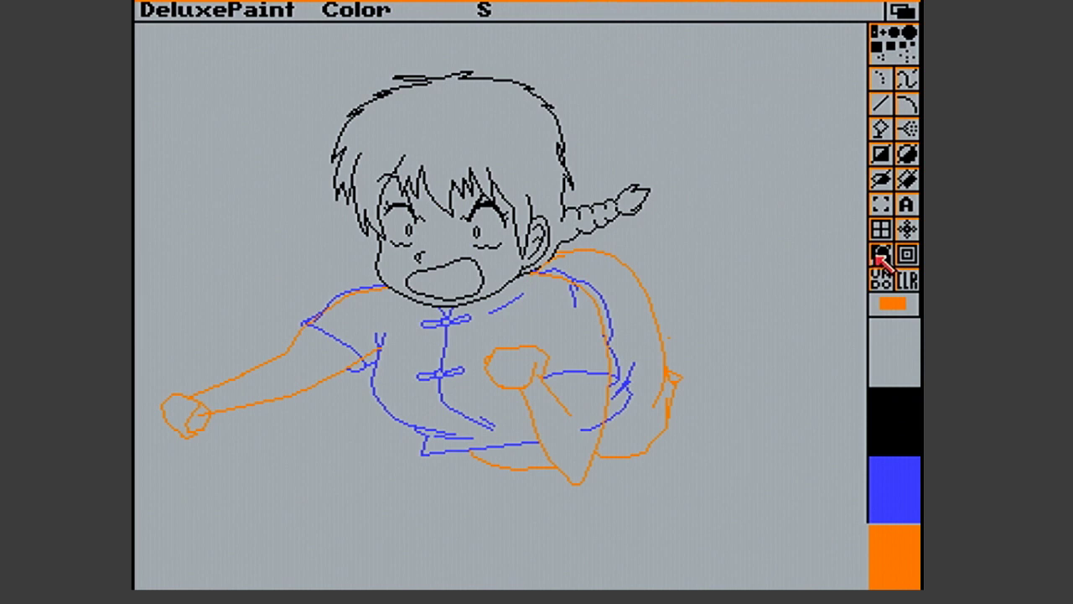
click(568, 259)
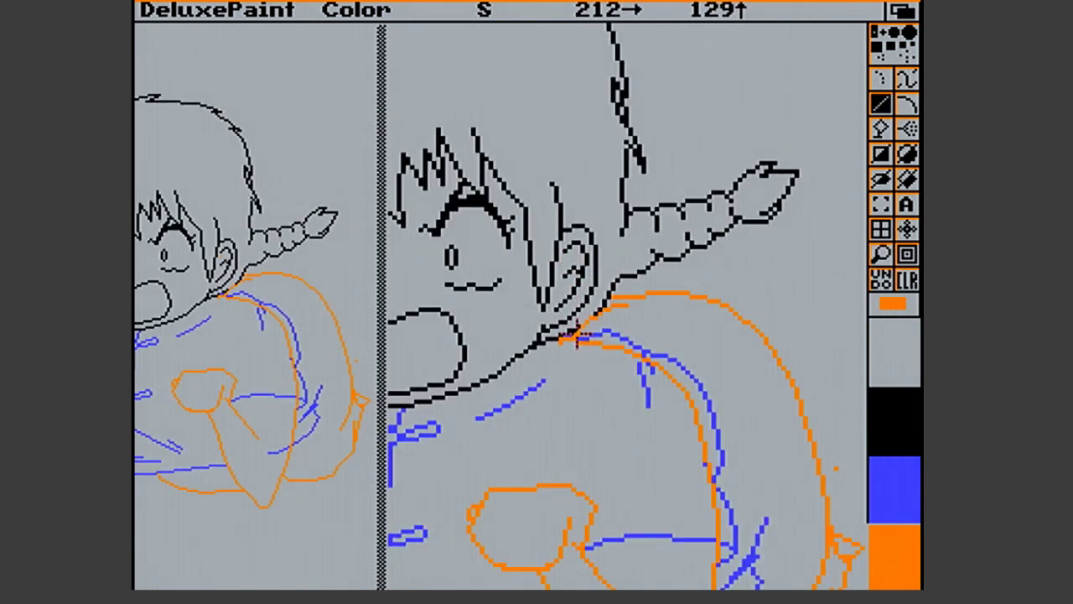
key(bar)
drag(585, 325, 630, 302)
click(916, 425)
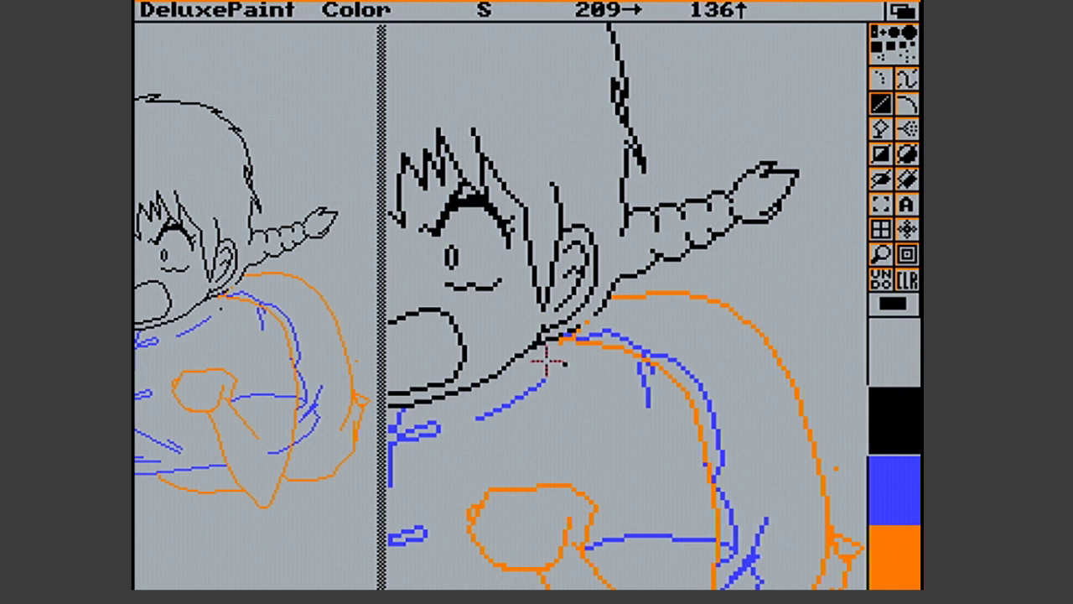
click(589, 314)
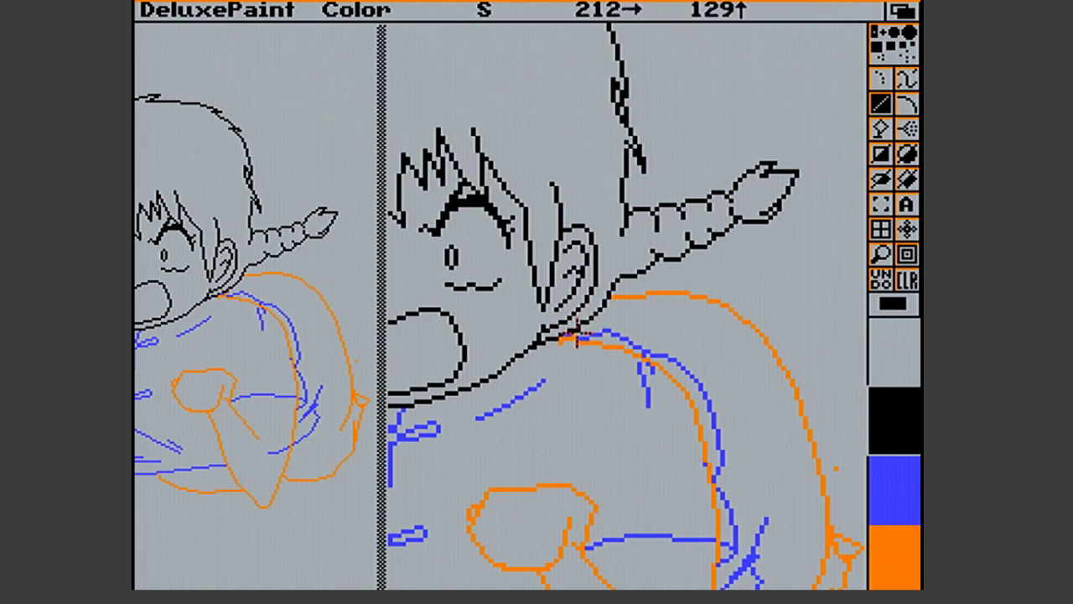
drag(572, 339, 555, 340)
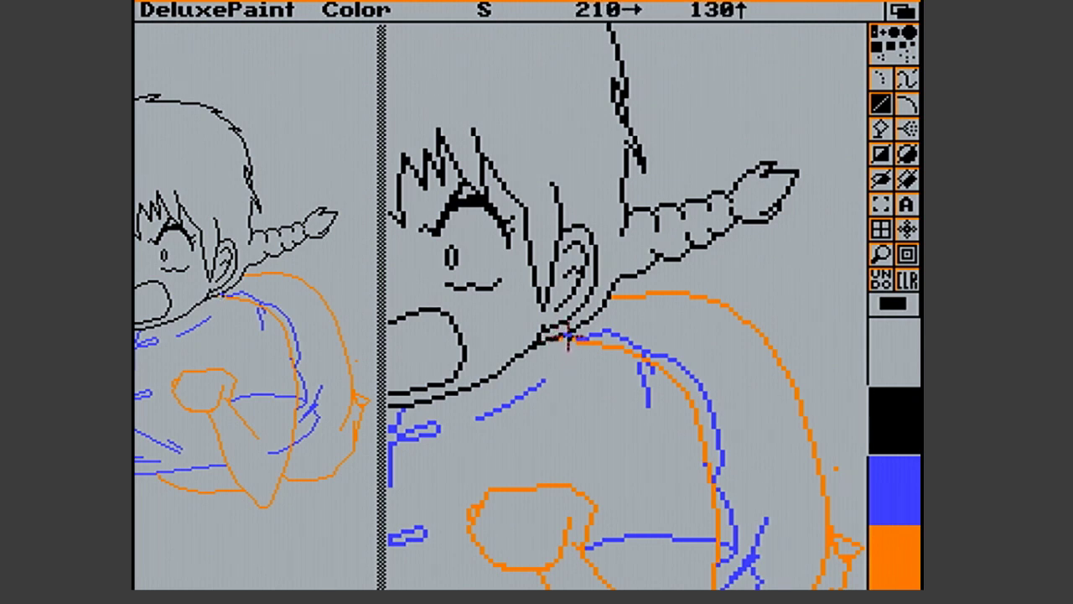
drag(567, 334, 587, 339)
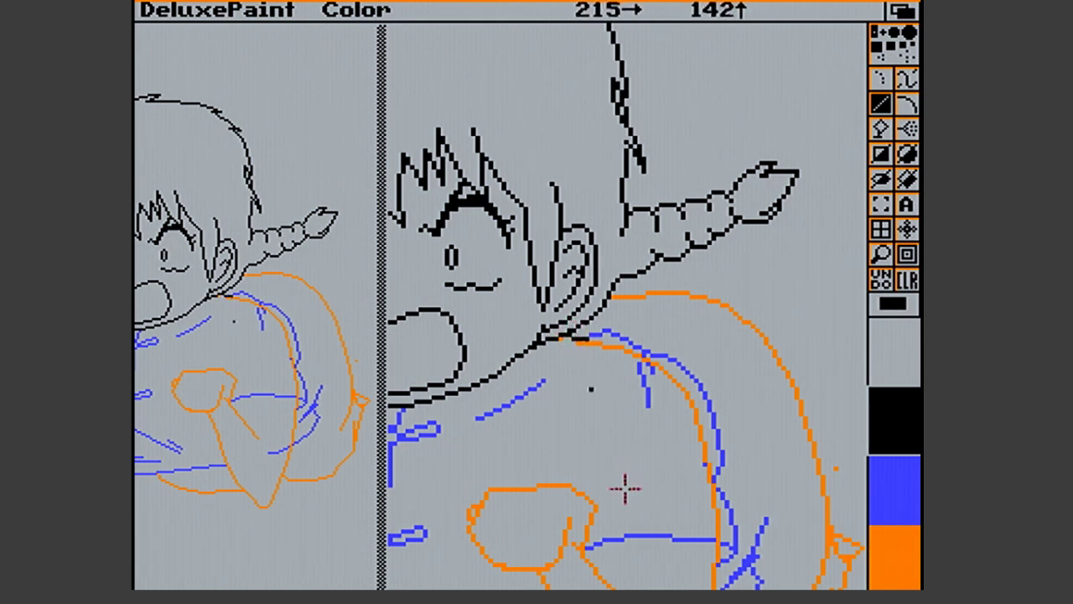
click(880, 256)
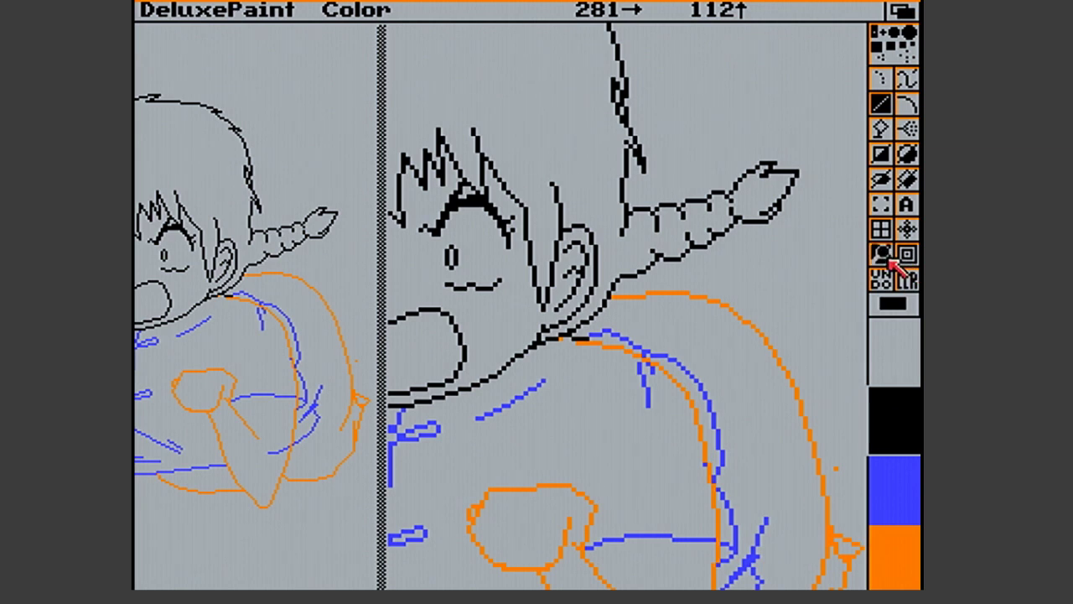
Remake the stencil with black and blue locked, and draw a blue waistline across the shirt's lower edge to the bent forearm
key(grave)
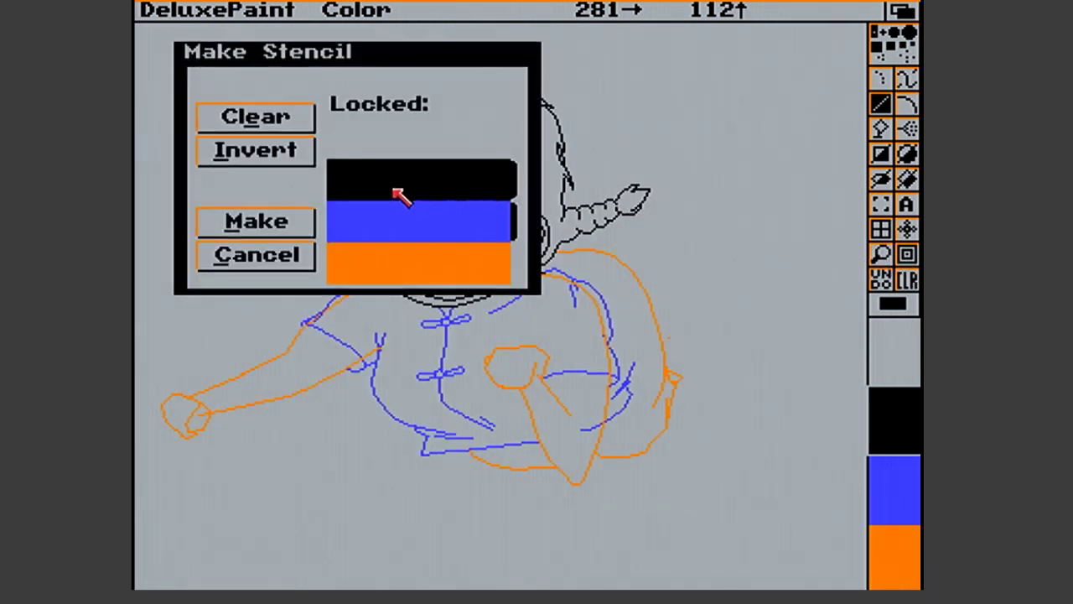
click(258, 220)
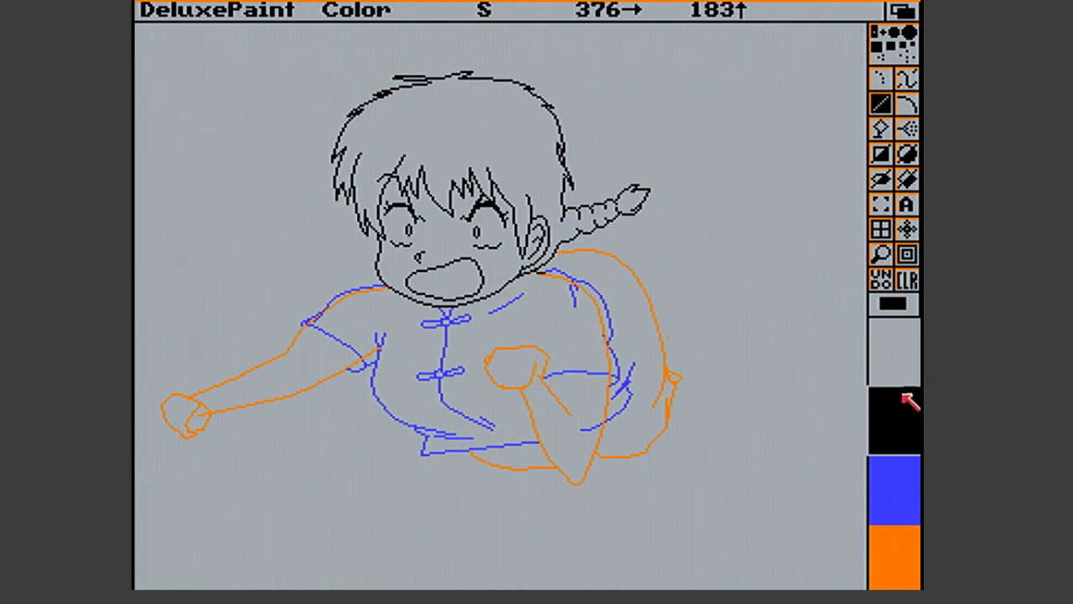
click(903, 489)
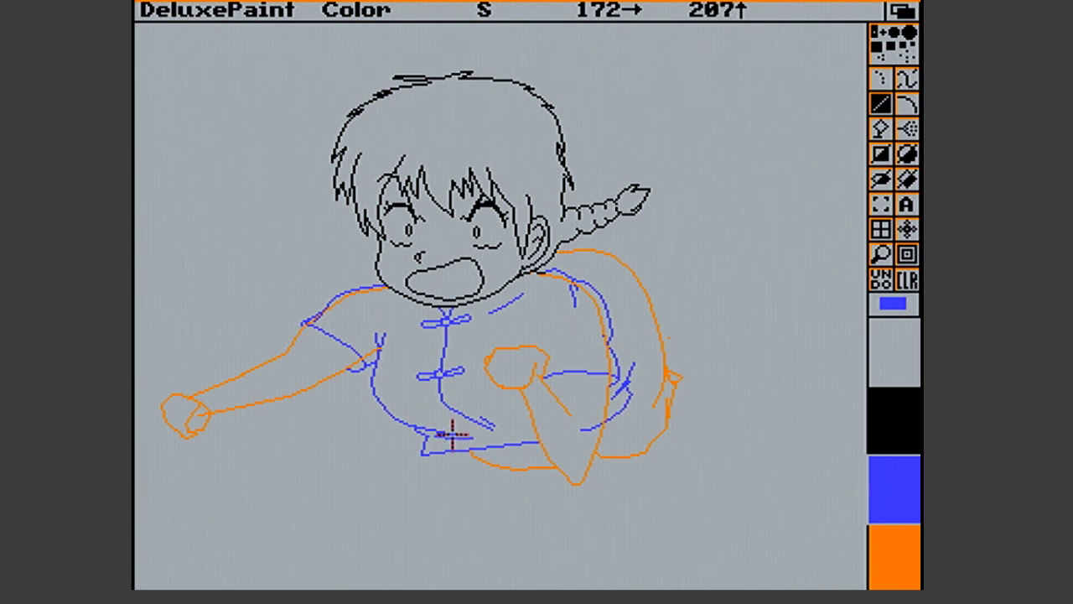
mouse_move(453, 434)
mouse_down()
mouse_move(535, 432)
mouse_move(450, 433)
mouse_up()
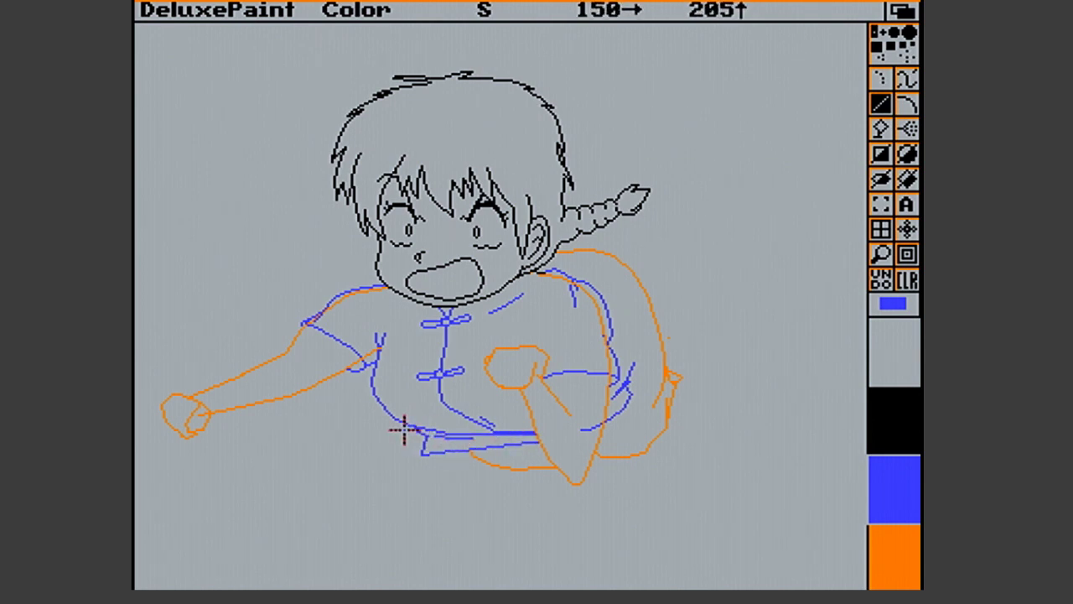
drag(417, 429, 513, 434)
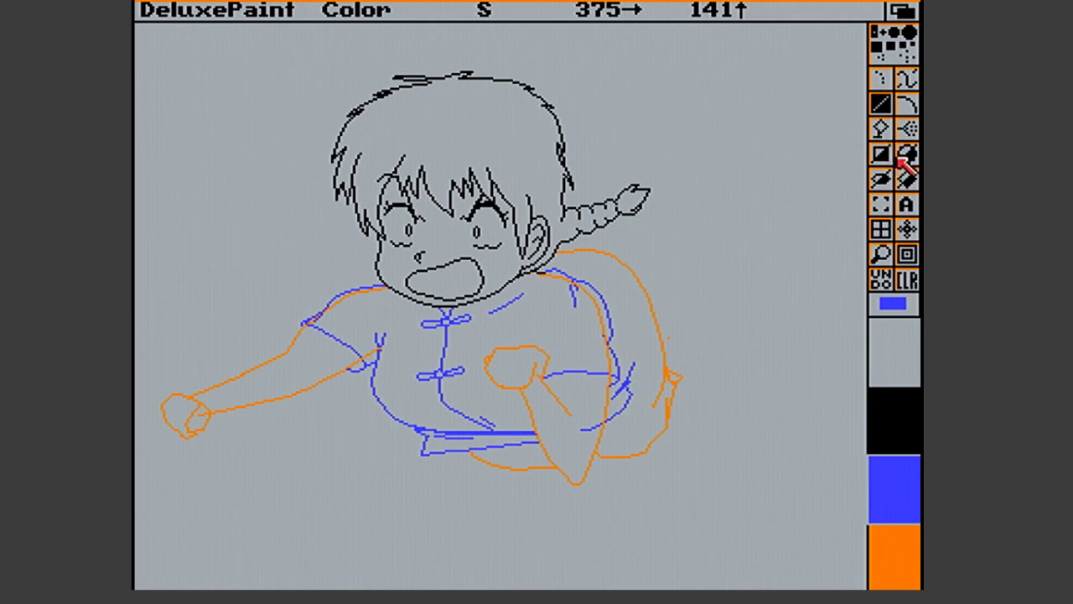
Make a fresh stencil locking only black and blue, and erase the orange arm and shoulder lines inside the shirt with rectangles
key(asciitilde)
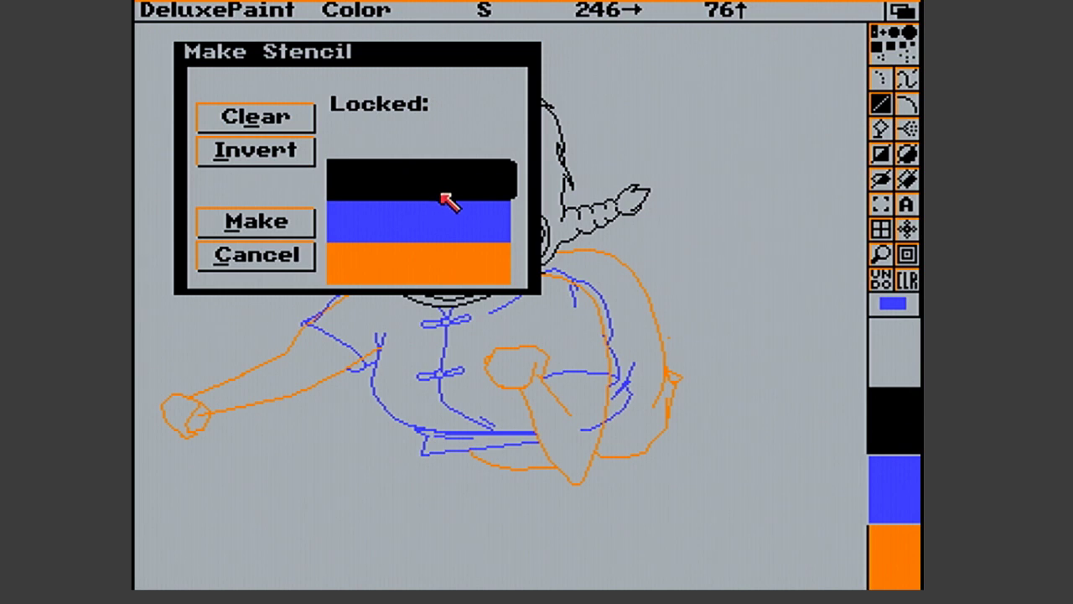
click(277, 132)
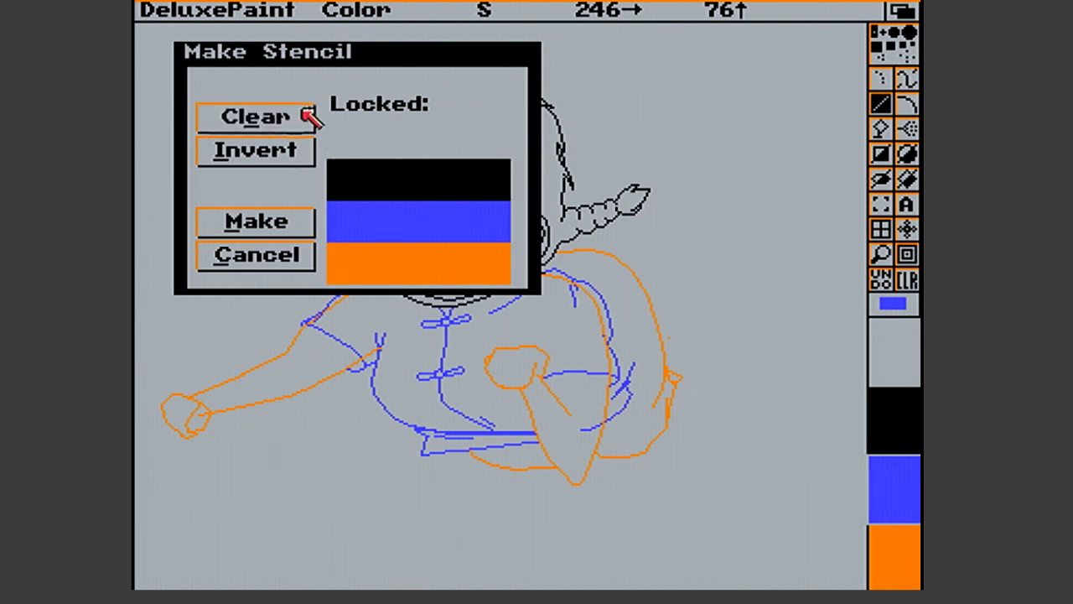
drag(329, 66, 690, 81)
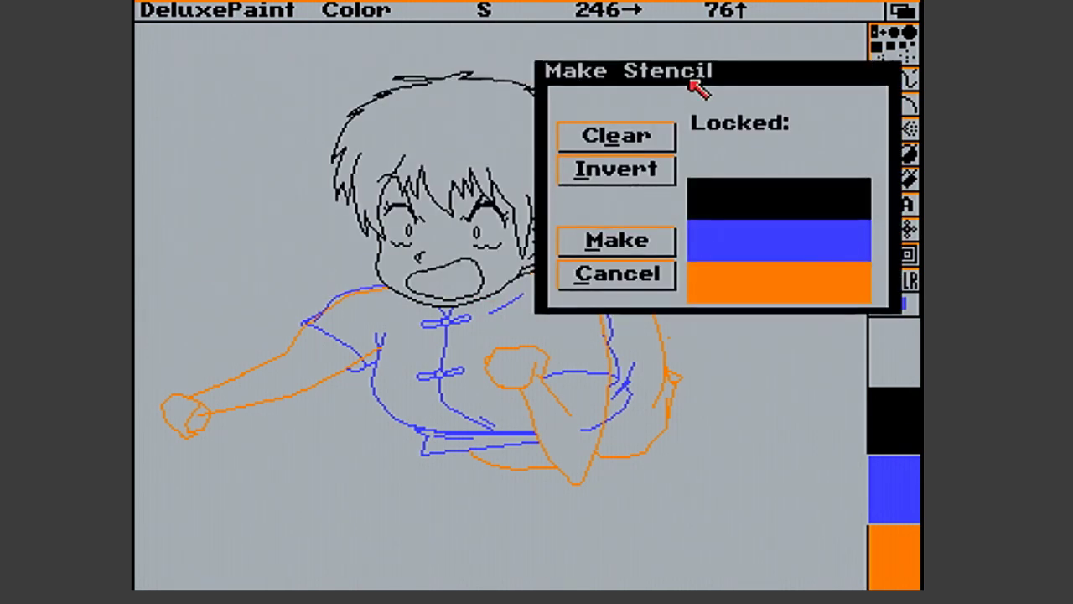
click(776, 249)
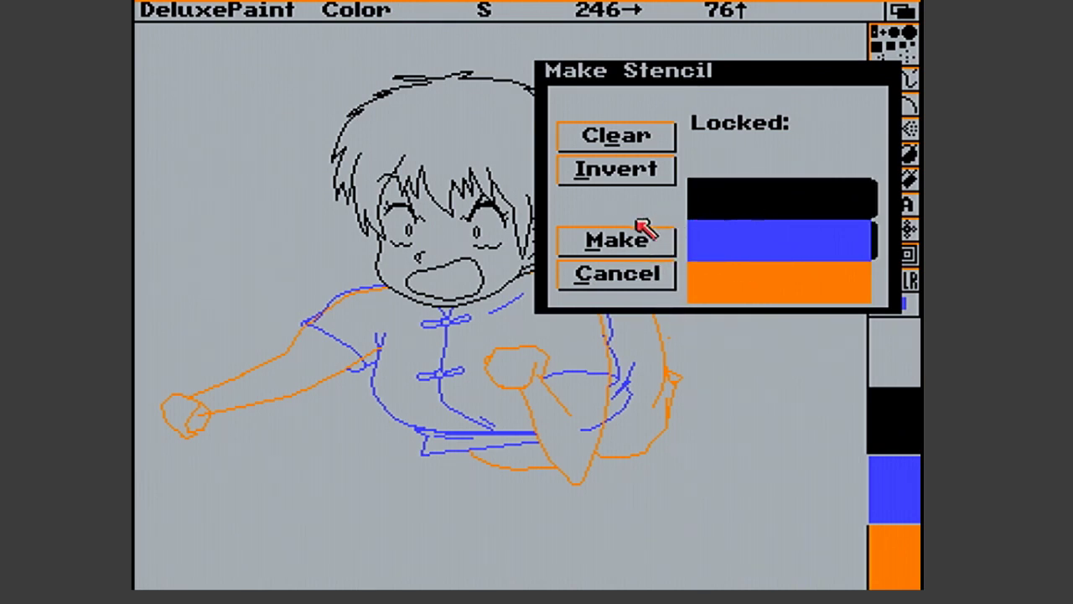
click(642, 237)
click(892, 167)
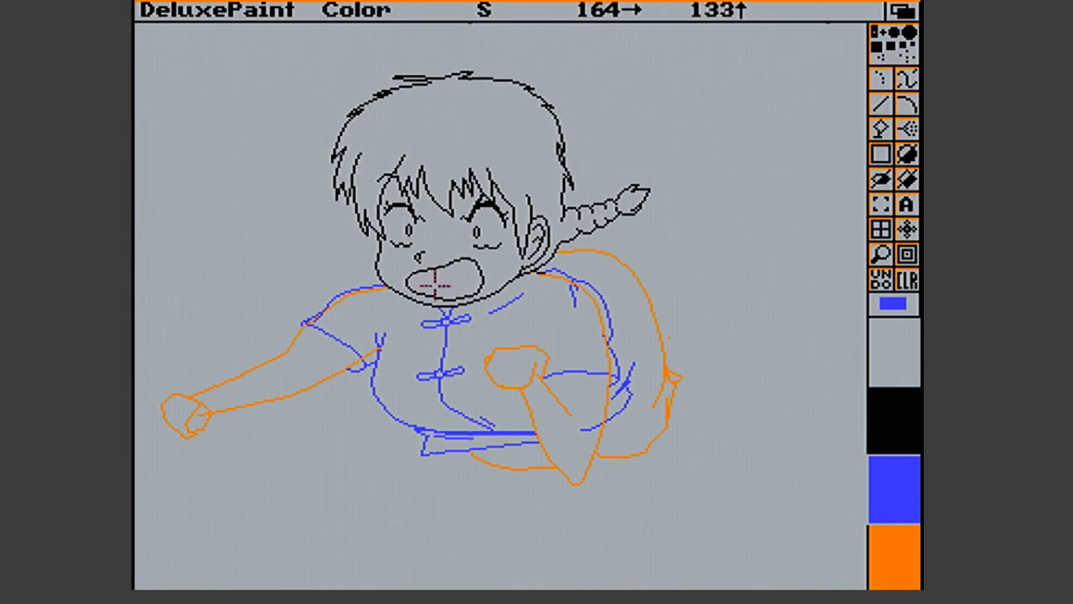
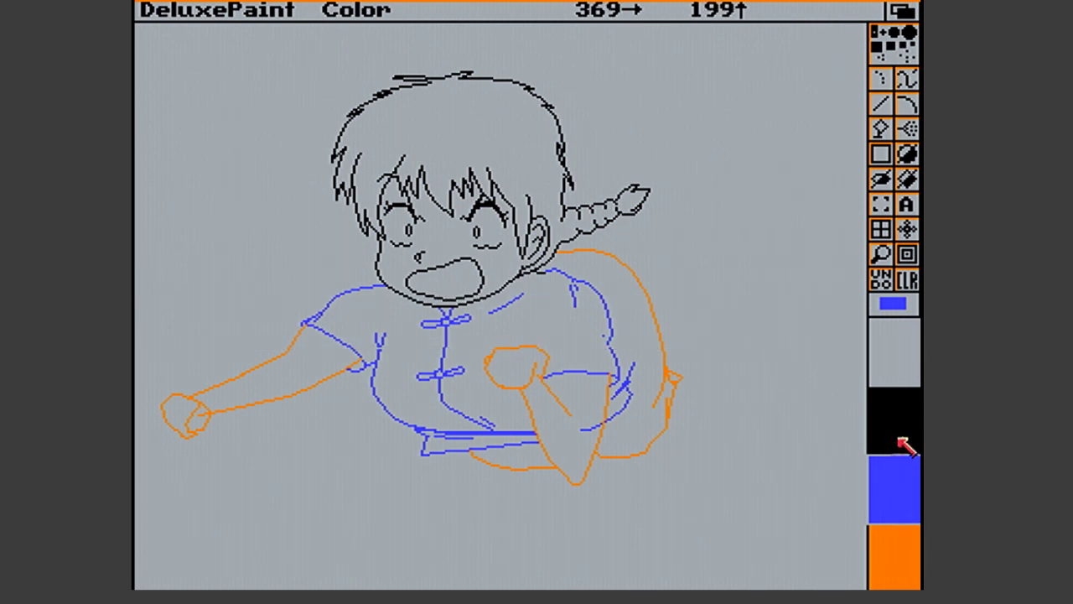
Magnify the area around the arch's outer fold and fix the current drawing as the background
click(881, 254)
click(680, 344)
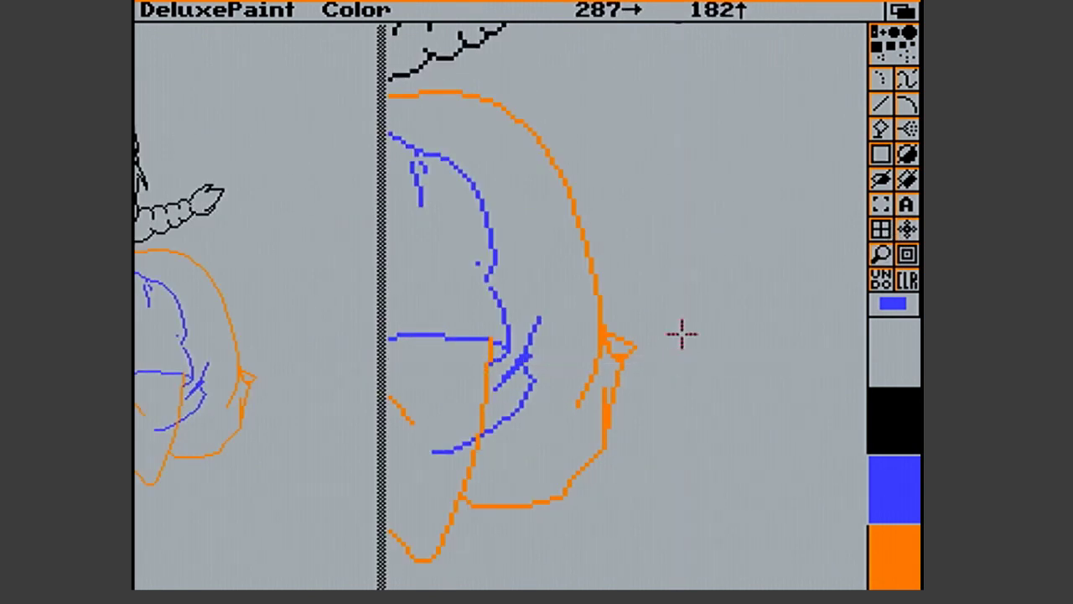
right_click(653, 11)
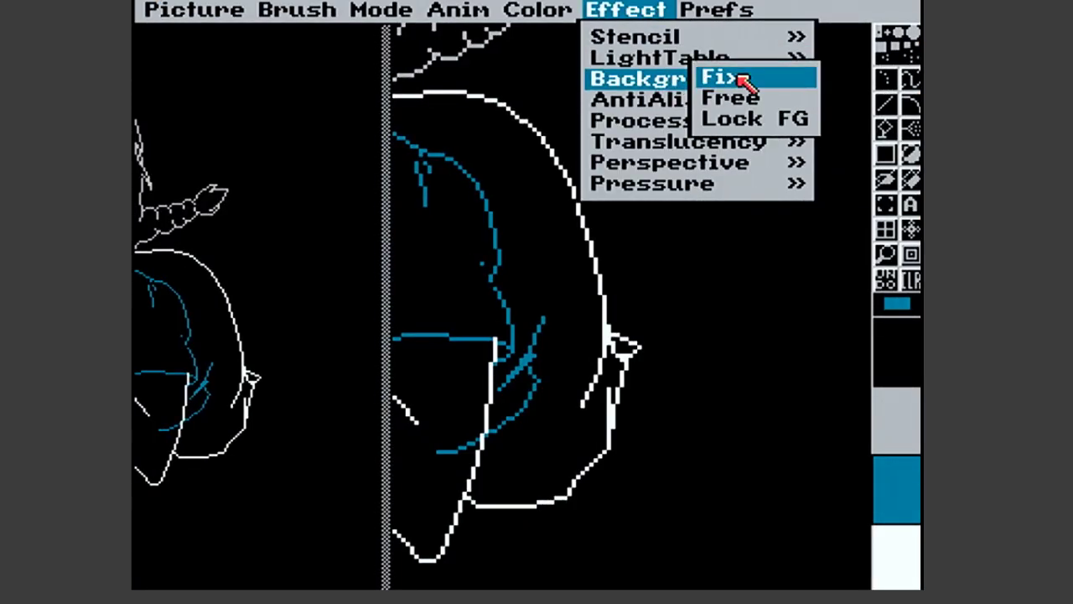
click(741, 79)
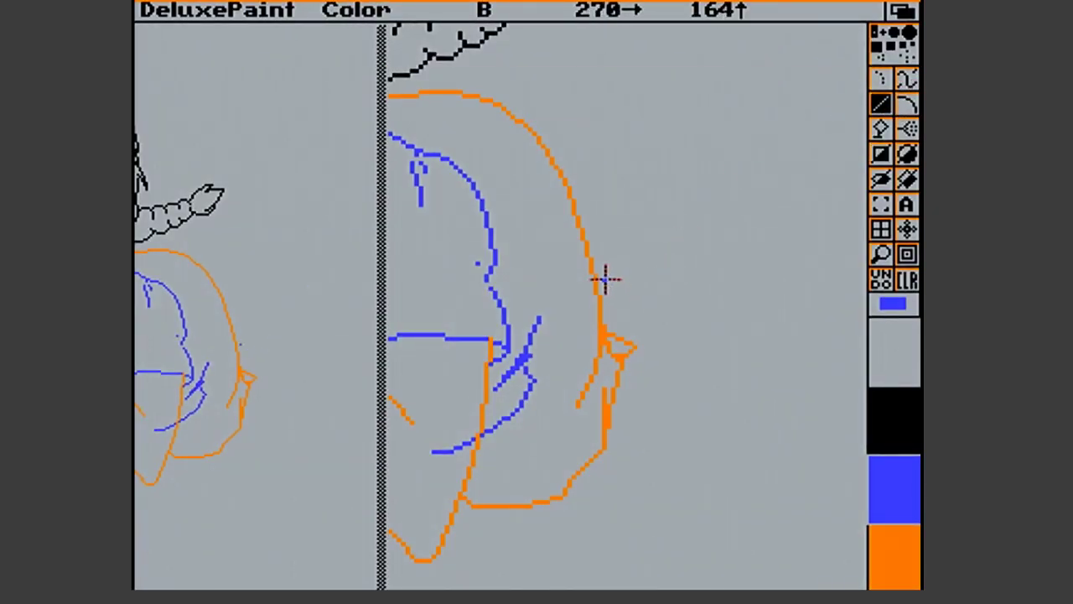
Draw a blue loop bulging outward from the arch's outer fold, with an inner contour and a parallel line just inside its outer edge
mouse_move(604, 308)
mouse_down()
mouse_move(618, 292)
mouse_move(604, 290)
mouse_move(651, 285)
mouse_move(679, 331)
mouse_move(671, 437)
mouse_move(656, 415)
mouse_move(664, 411)
mouse_move(646, 441)
mouse_move(611, 449)
mouse_up()
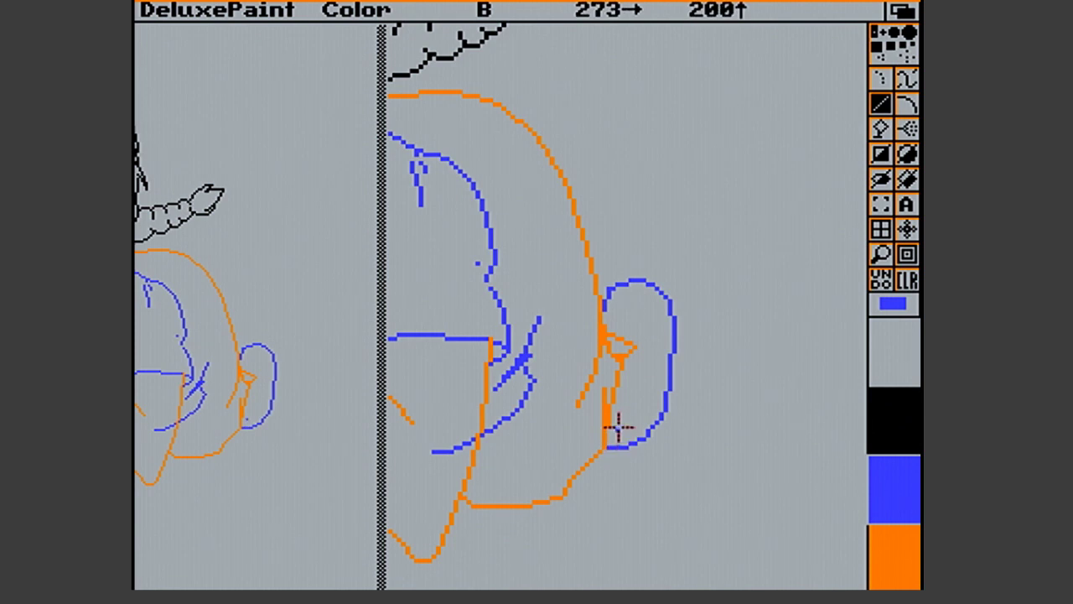
mouse_move(621, 410)
mouse_down()
mouse_move(633, 409)
mouse_move(635, 377)
mouse_move(642, 386)
mouse_move(649, 312)
mouse_move(602, 311)
mouse_move(636, 307)
mouse_up()
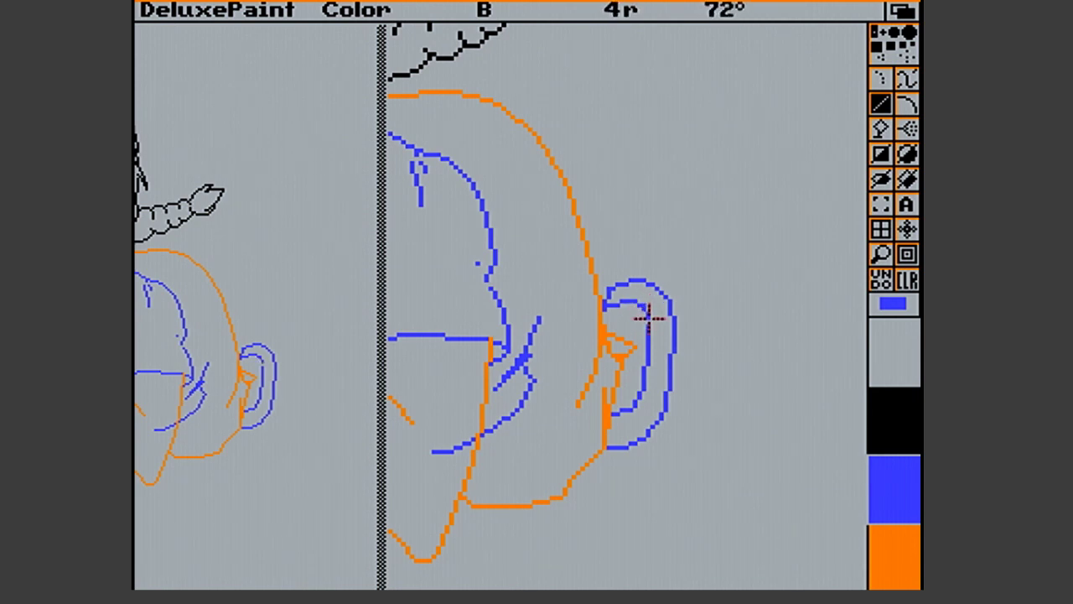
drag(650, 325, 642, 337)
click(639, 259)
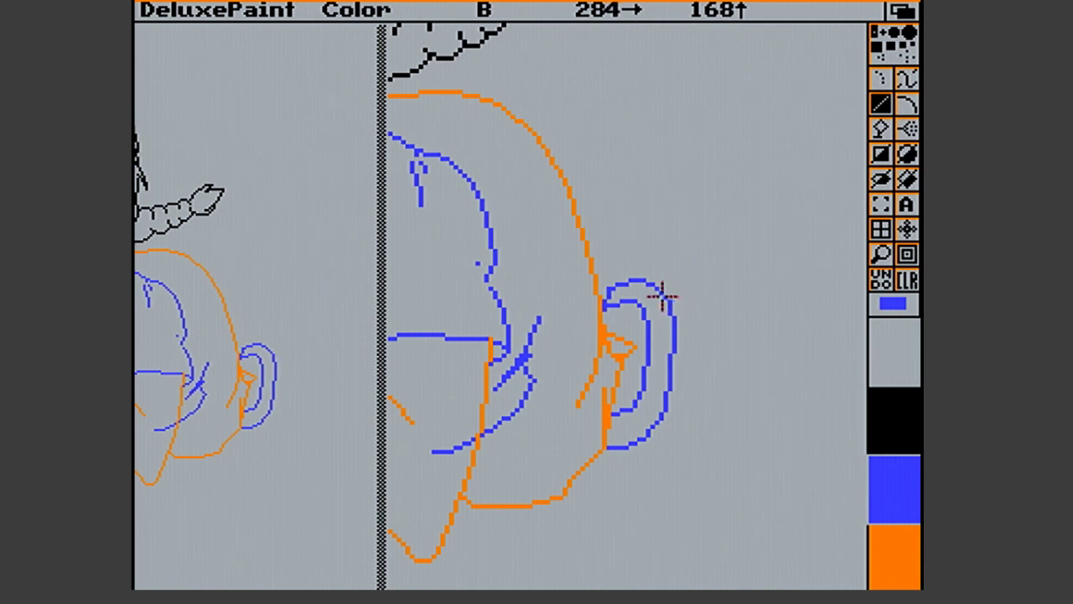
drag(630, 285, 661, 387)
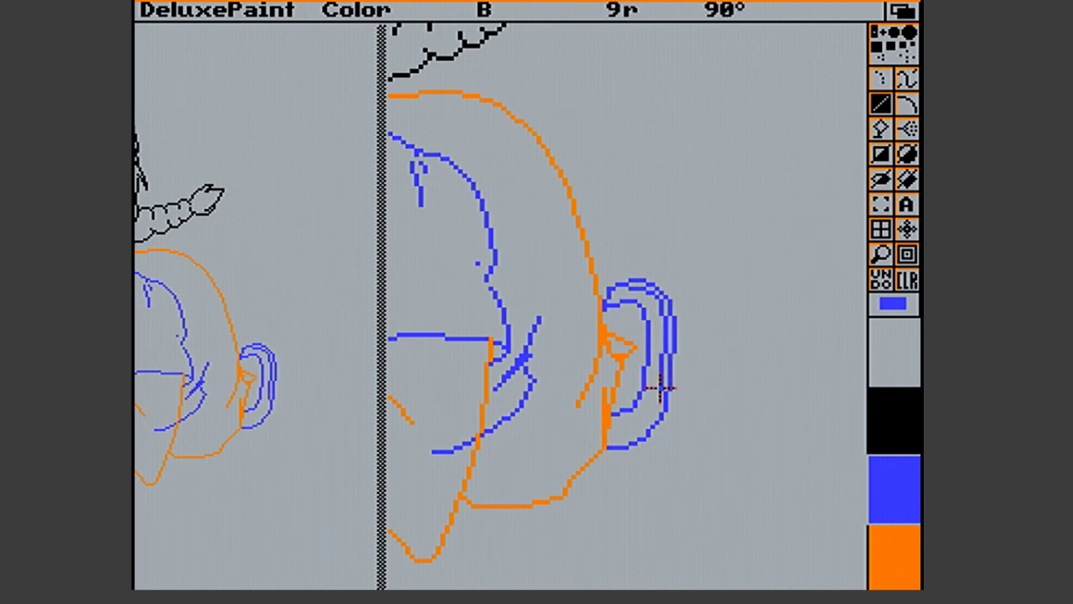
drag(662, 389, 655, 418)
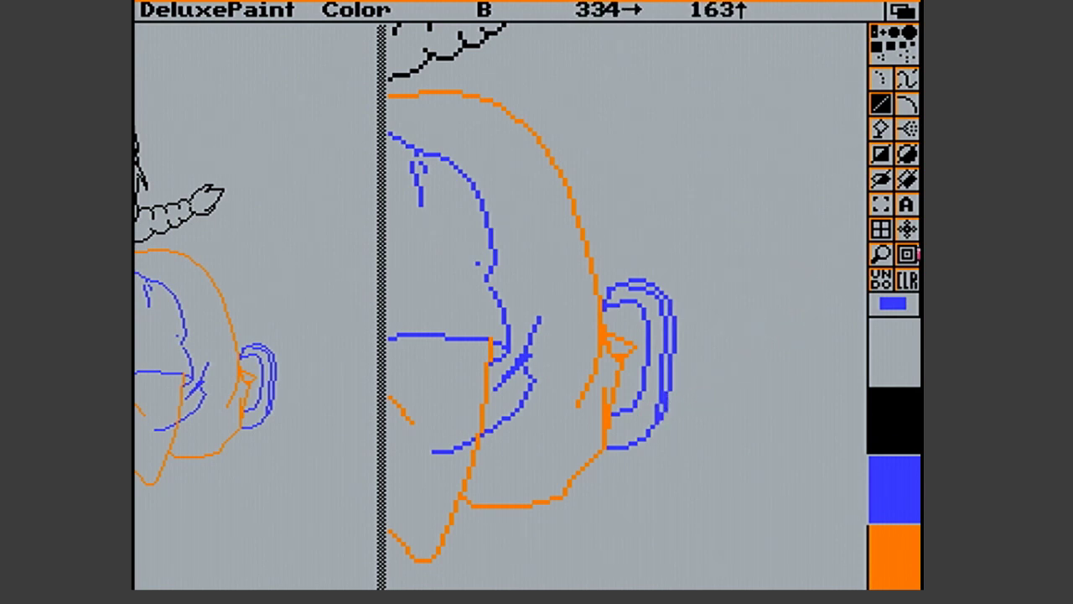
Cut out the lower end of the blue loop as a brush, stamp it slightly lower, and redraw the missing line segments in blue
click(882, 255)
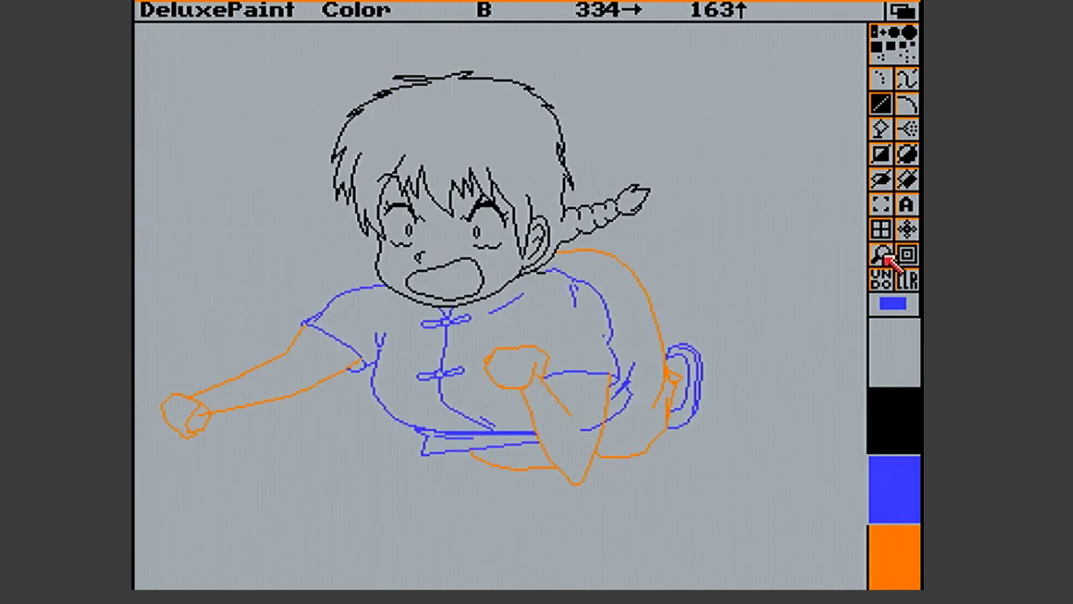
click(883, 254)
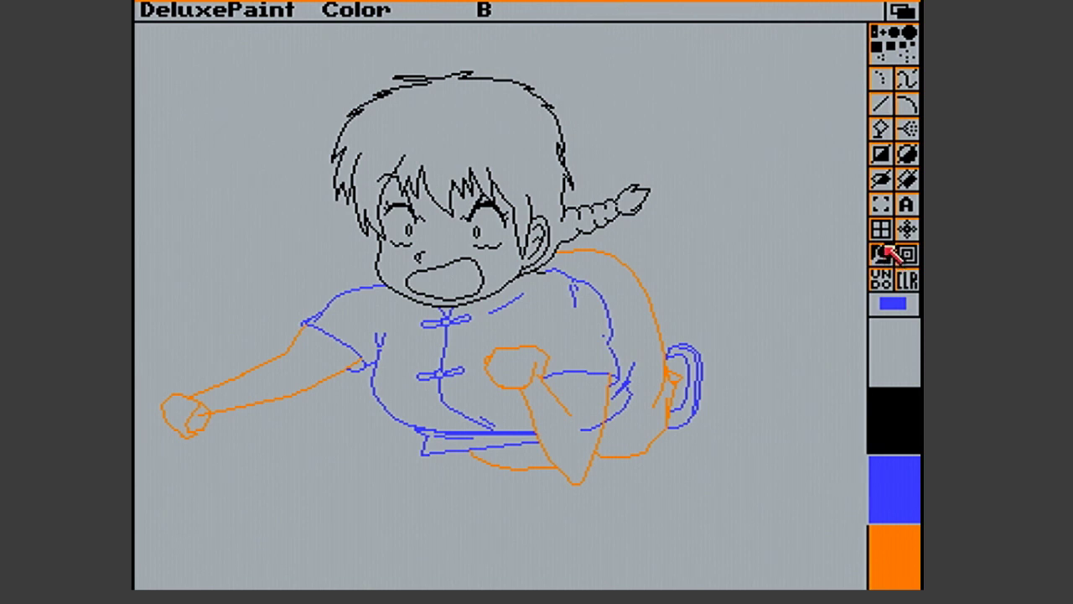
click(880, 206)
drag(664, 397, 704, 441)
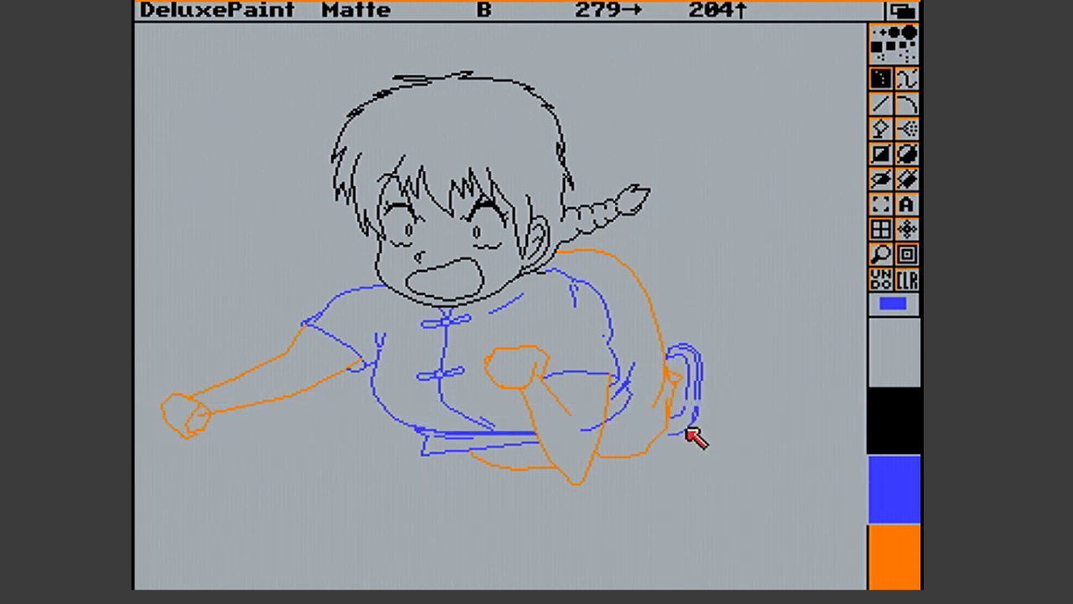
click(686, 431)
key(v)
key(period)
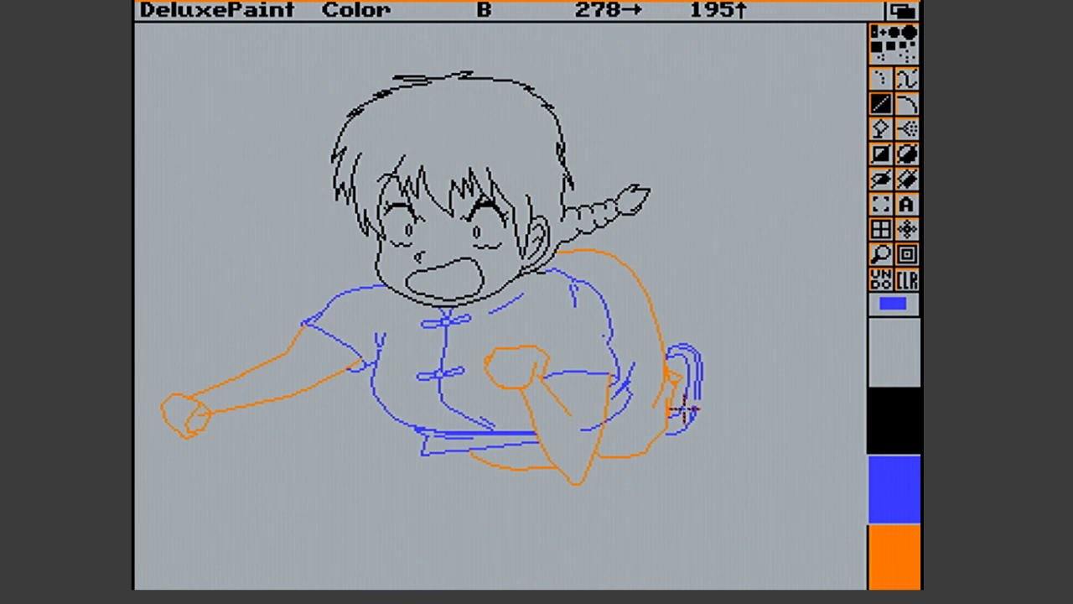
drag(685, 408, 699, 390)
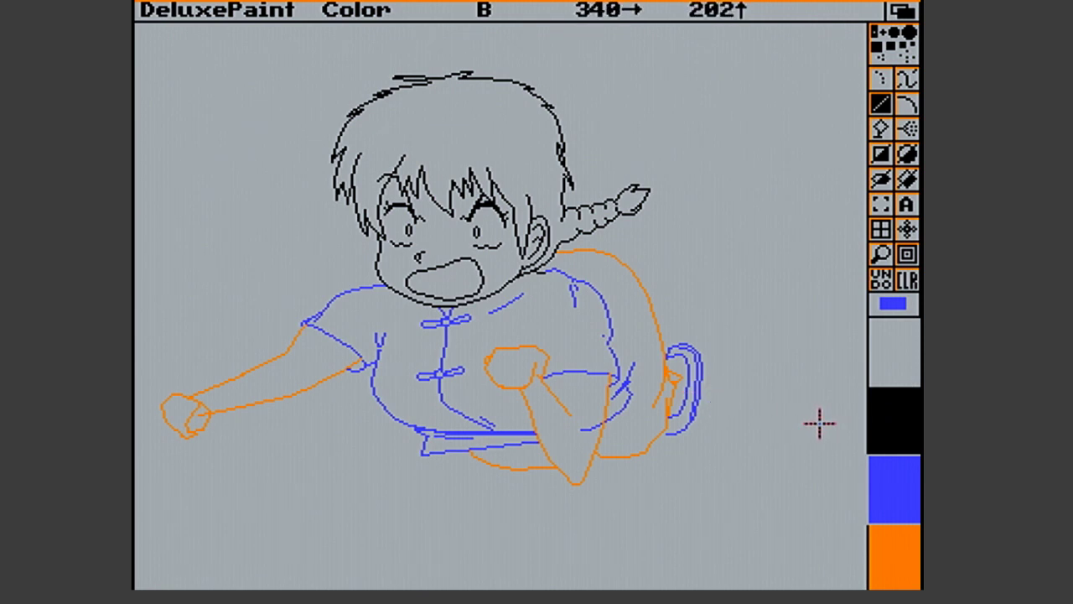
click(663, 348)
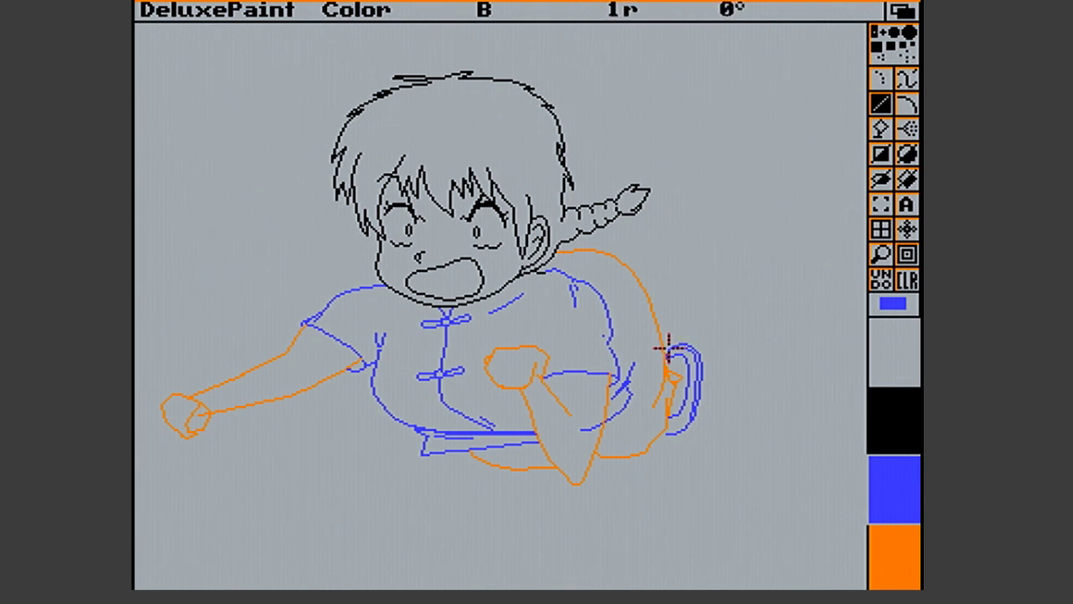
Magnify the outer fold and connect the upper end of the blue loop to the orange arch with short blue lines
click(880, 254)
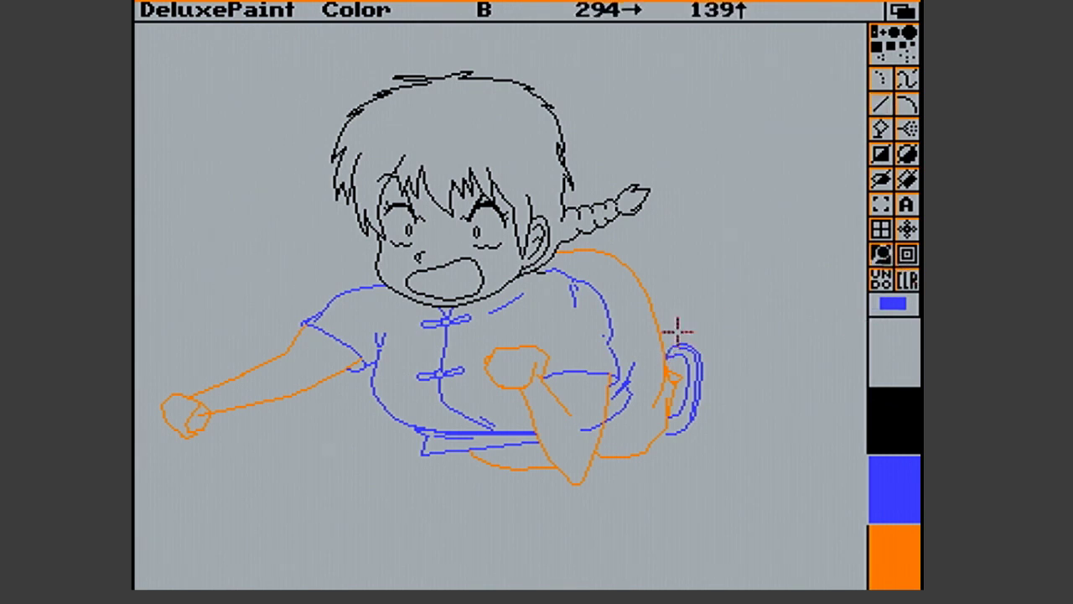
click(666, 376)
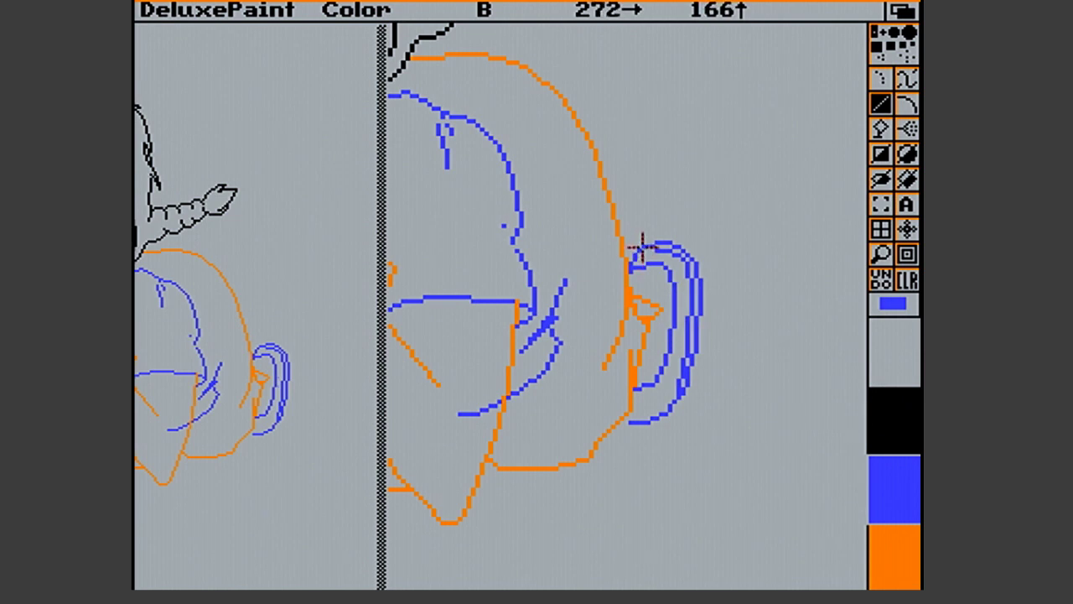
drag(621, 232, 630, 238)
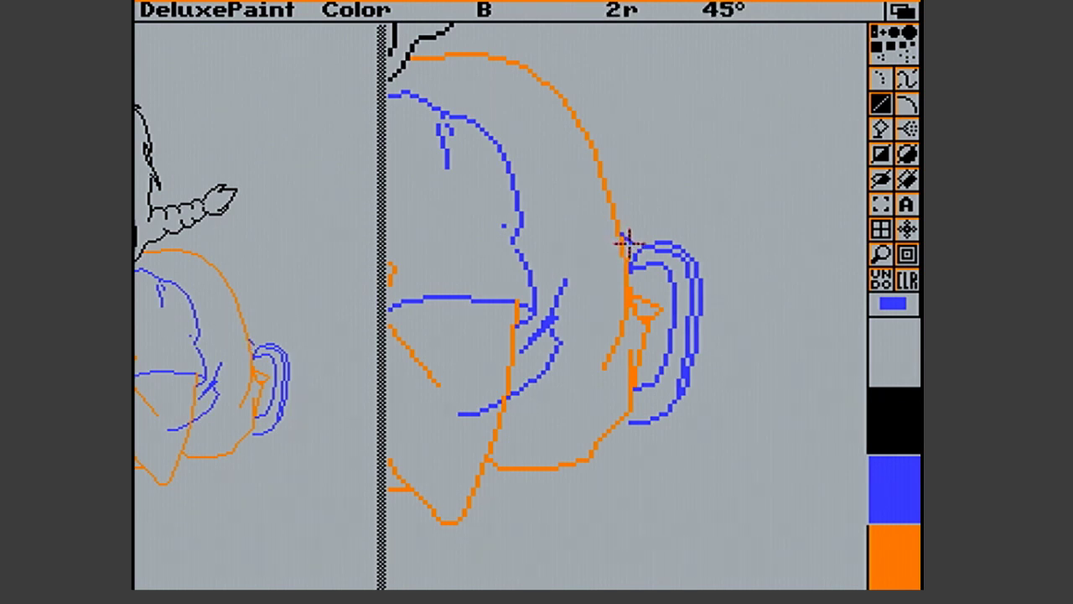
drag(628, 244, 629, 257)
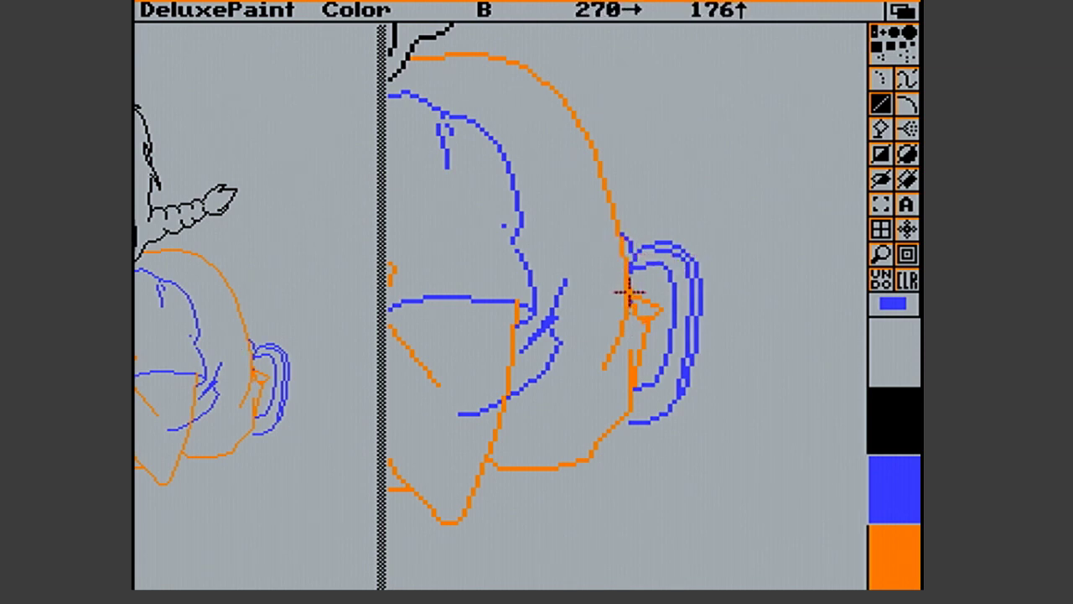
drag(630, 258, 630, 253)
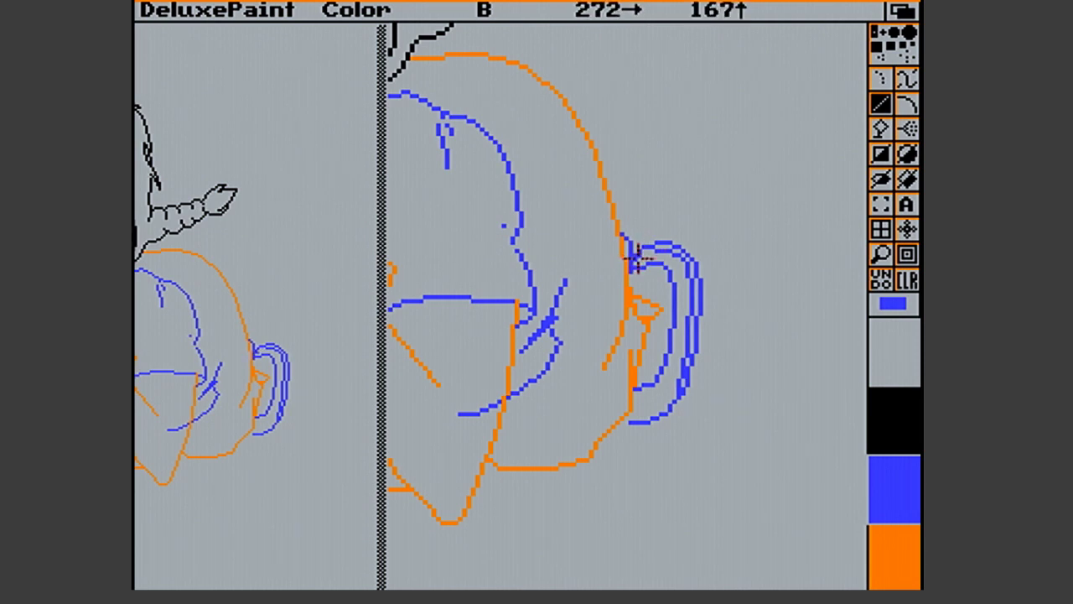
click(883, 255)
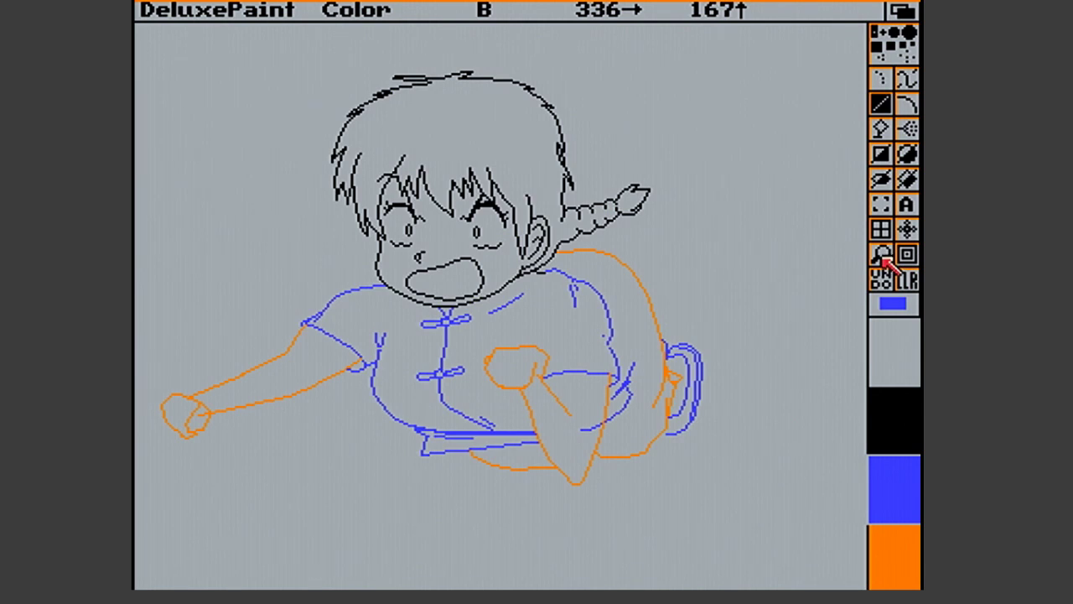
Magnify the arch's lower end and draw a second orange bottom edge just below the existing one, from the forearm to the diagonal
click(886, 259)
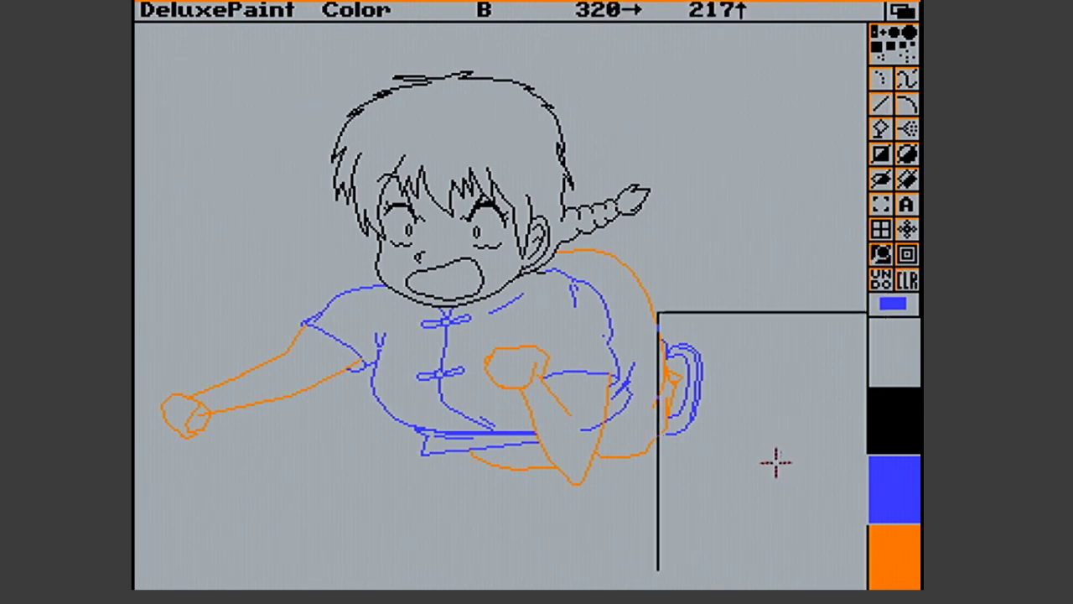
click(704, 455)
key(v)
key(bracketright)
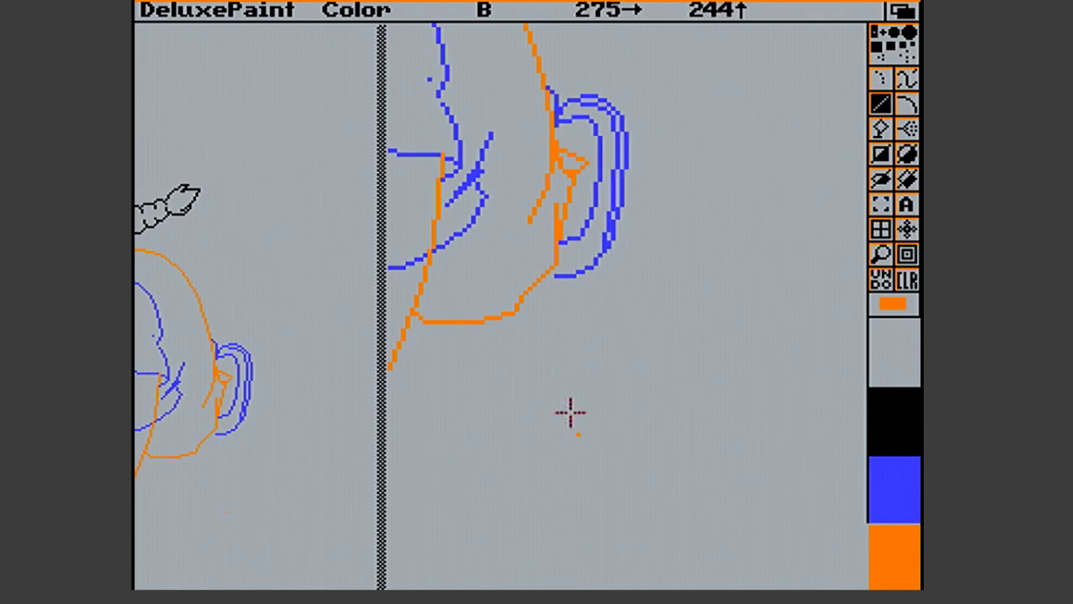
drag(410, 324, 527, 289)
Free the fixed background and erase the old orange diagonal segment inside the new lower corner of the arch
right_click(604, 11)
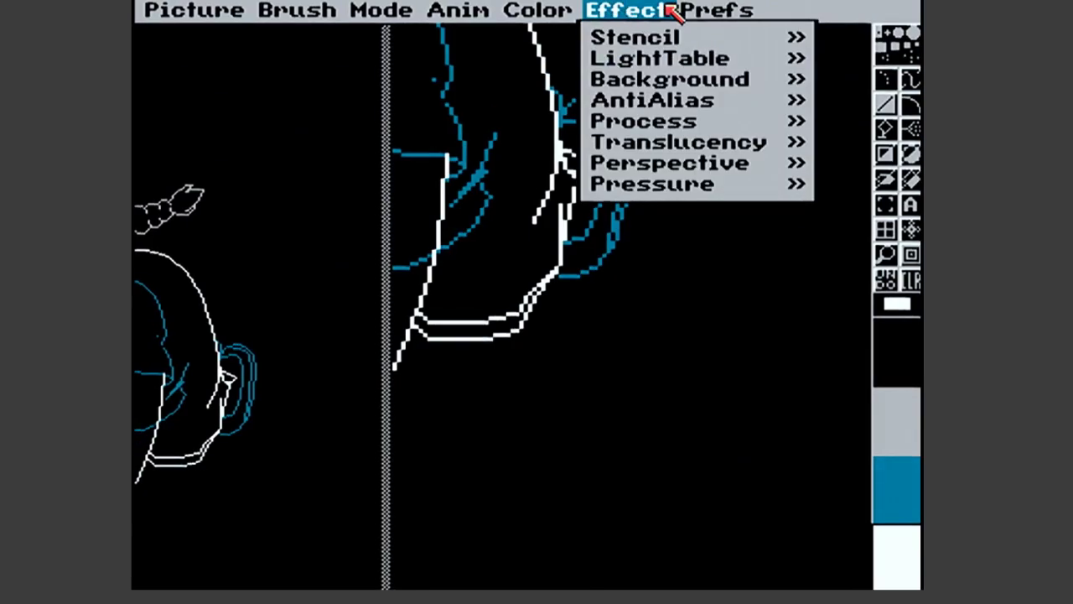
mouse_move(684, 81)
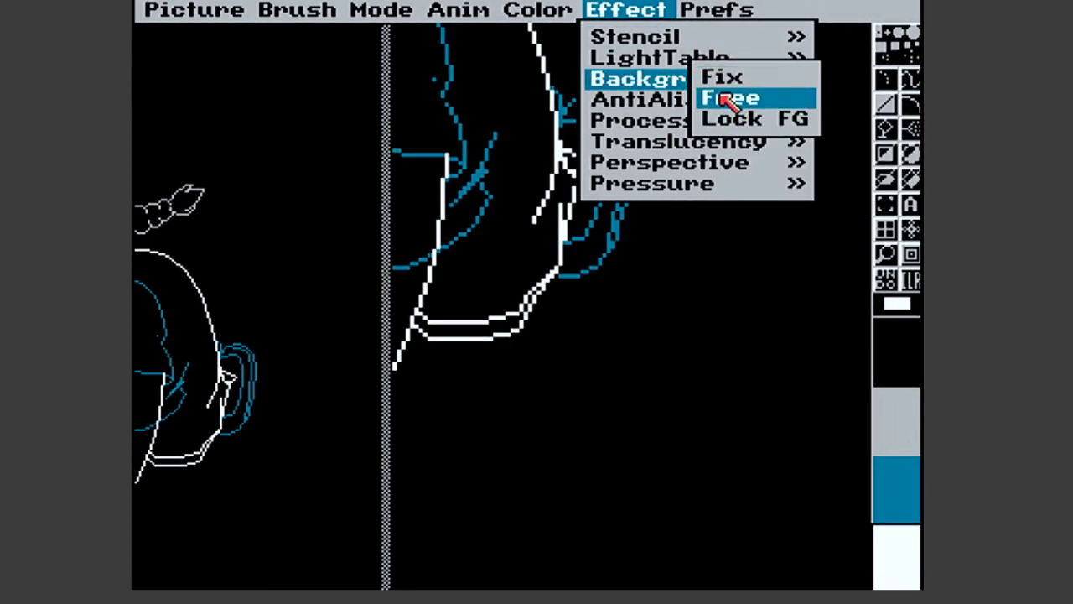
click(727, 99)
drag(516, 306, 551, 268)
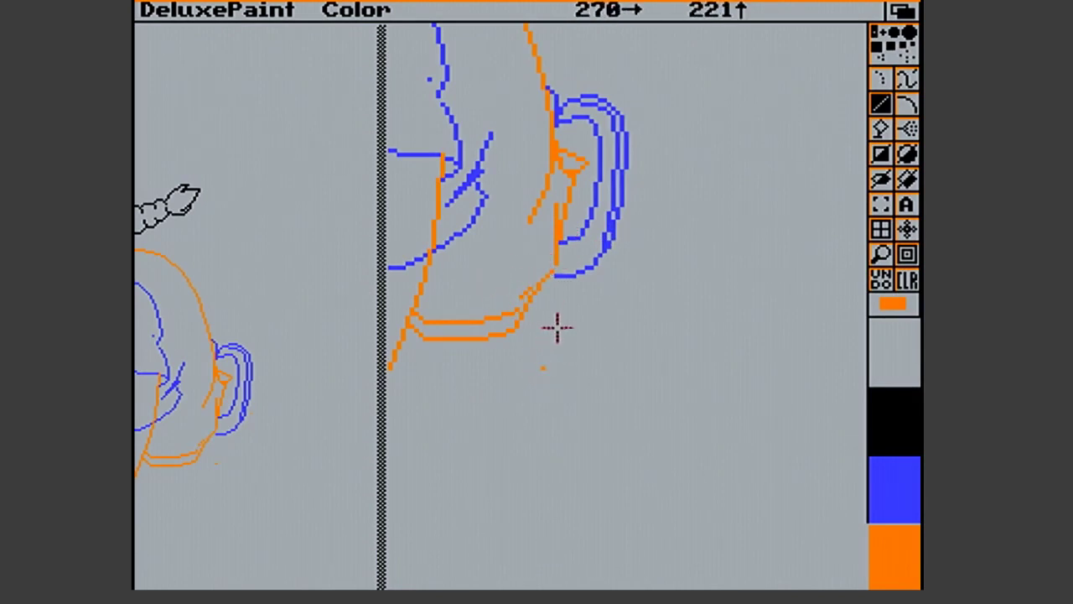
click(551, 264)
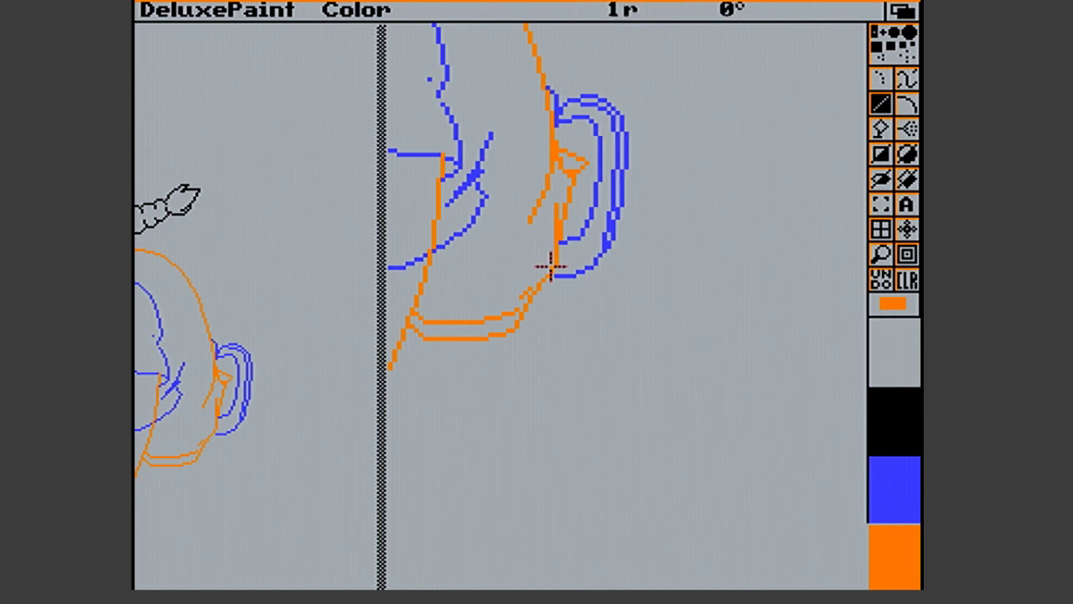
mouse_move(525, 287)
mouse_down()
mouse_move(515, 297)
mouse_move(530, 290)
mouse_up()
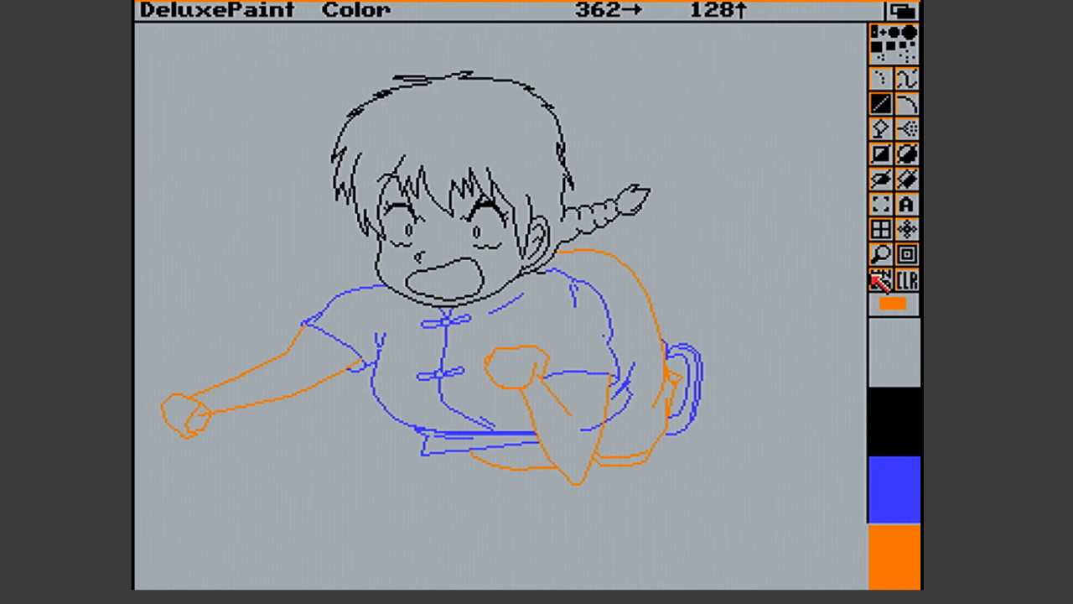
Magnify the area around the bent forearm and erase the old inner bottom line of the orange arch
click(881, 253)
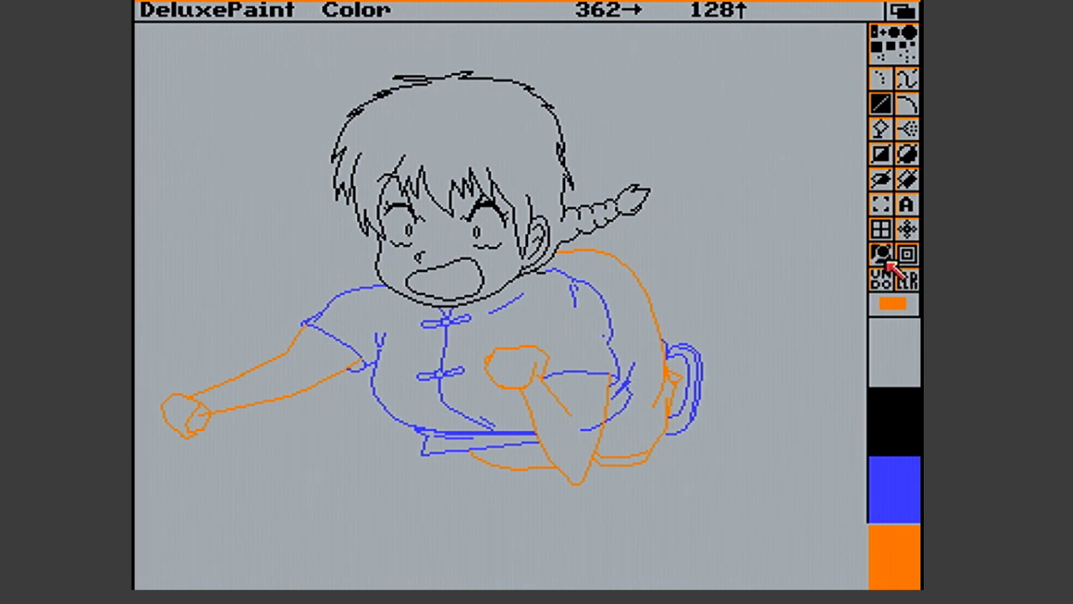
click(601, 398)
key(v)
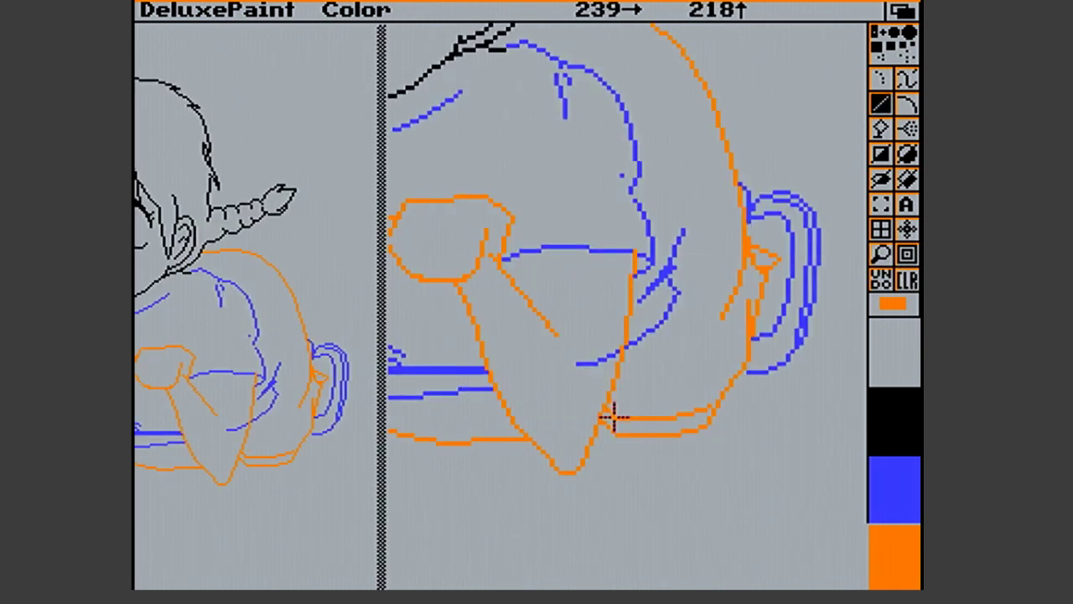
drag(613, 415, 689, 414)
drag(684, 414, 702, 412)
drag(696, 414, 707, 408)
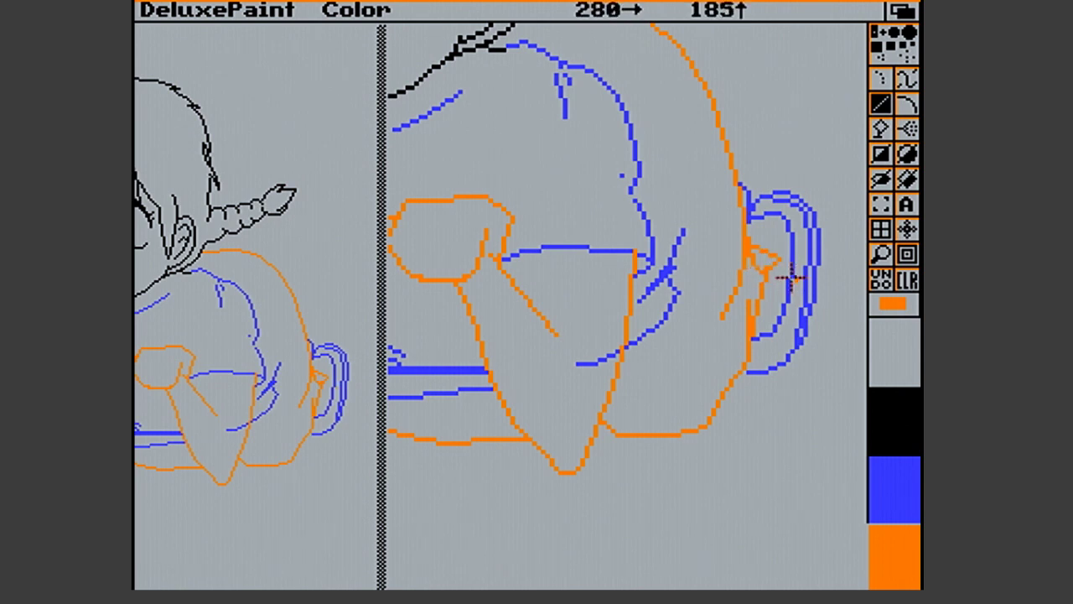
Touch up the orange pixels where the small pointed fold meets the arch inside the blue loop
drag(753, 249, 749, 249)
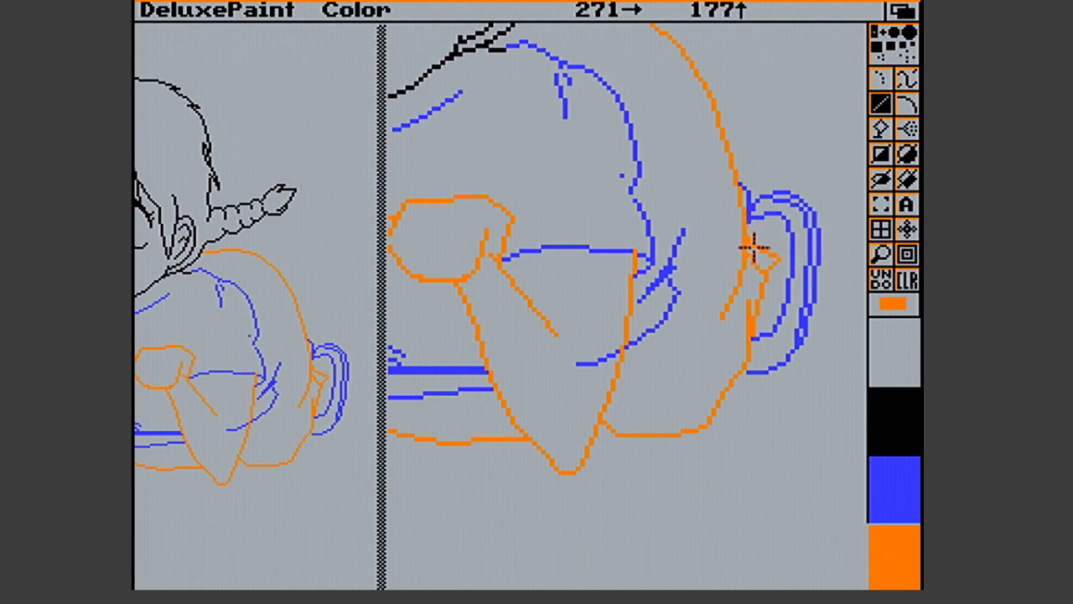
click(749, 247)
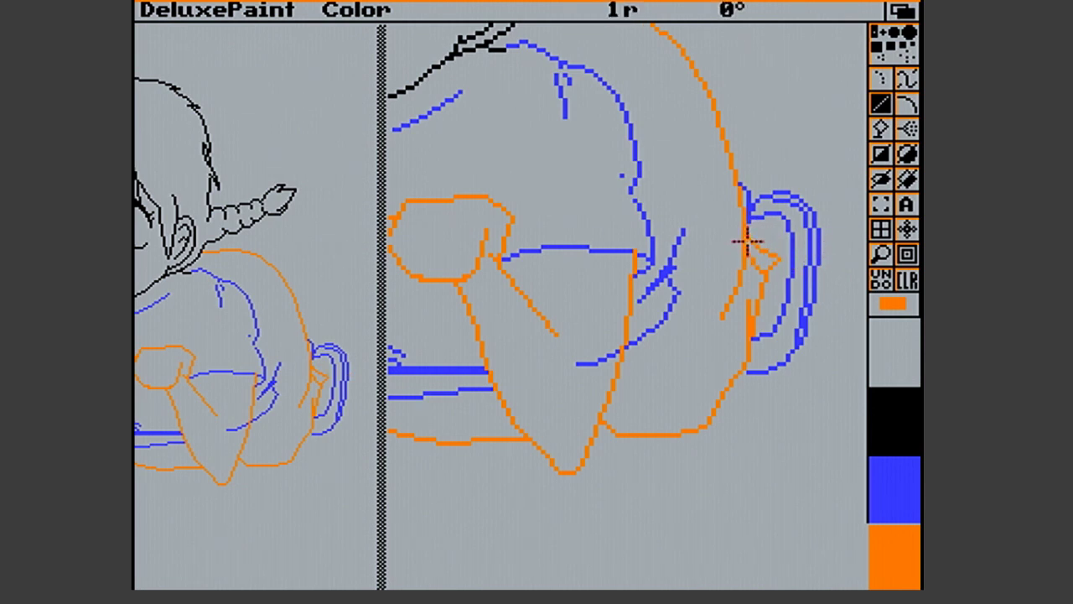
click(879, 256)
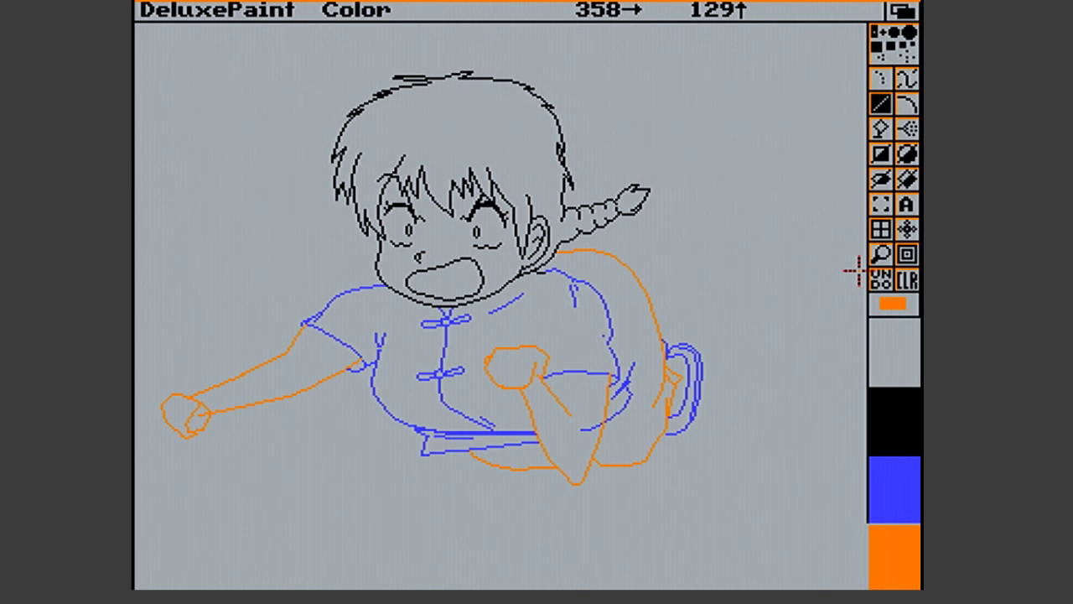
Magnify the face, cut out the outer edge of the eye nearest the ear as a brush, and stamp it slightly farther outward
click(881, 253)
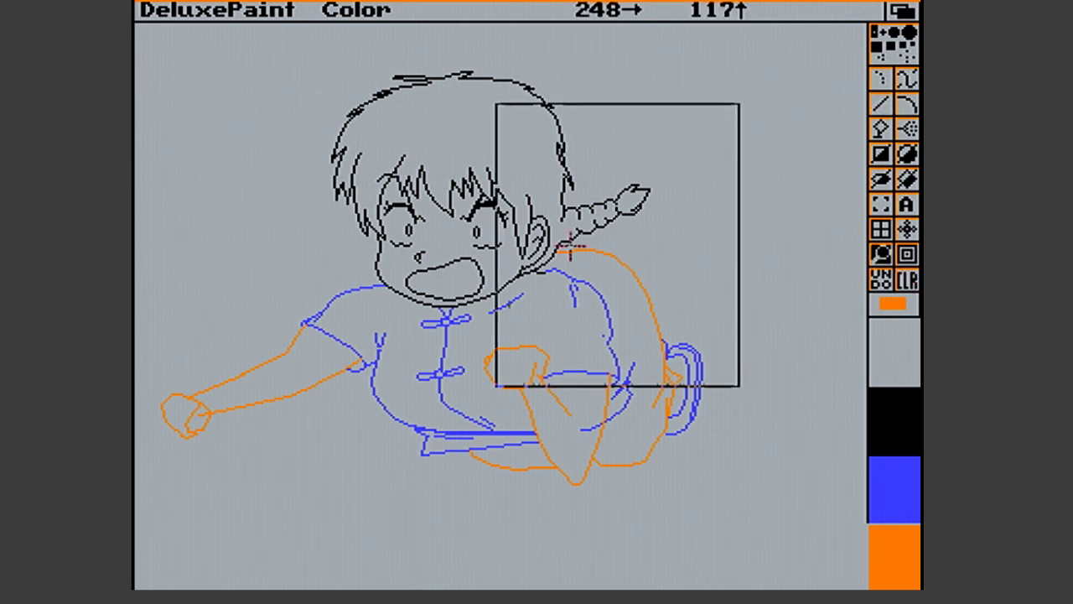
click(541, 248)
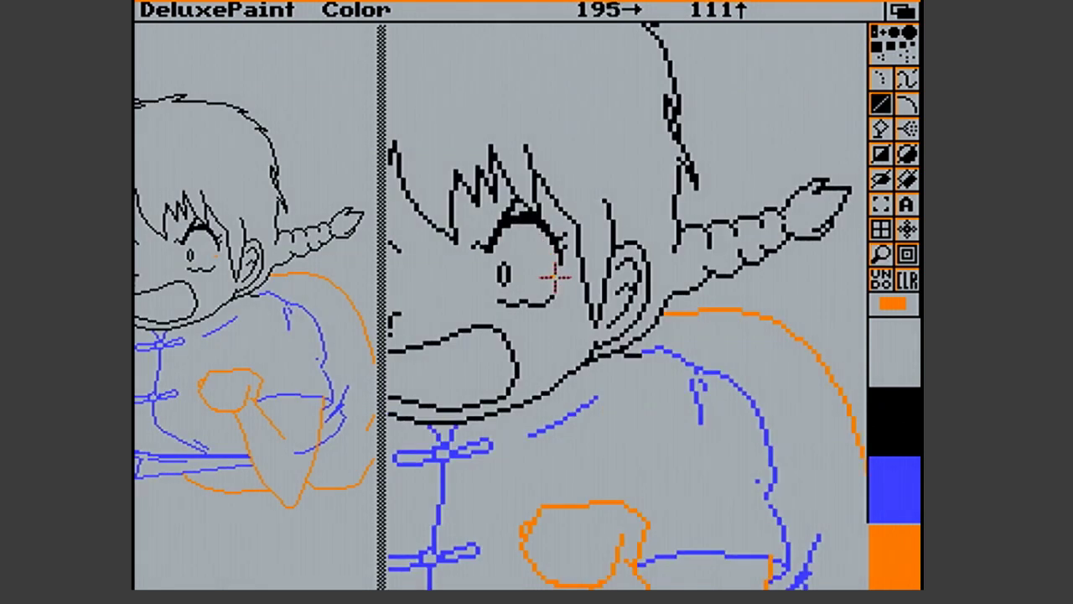
click(880, 204)
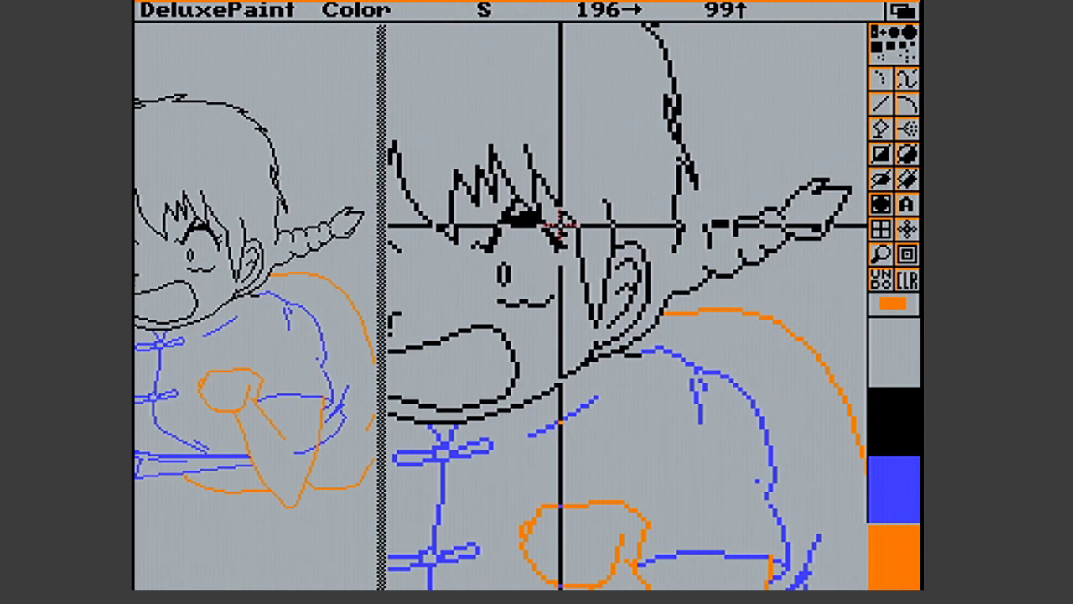
drag(544, 225, 563, 307)
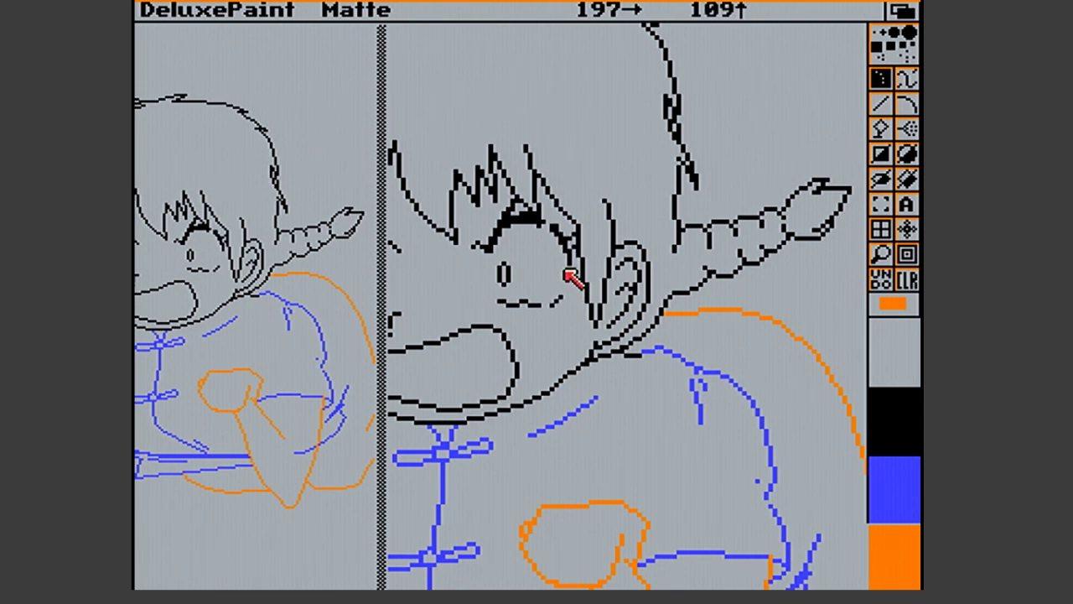
key(v)
key(F2)
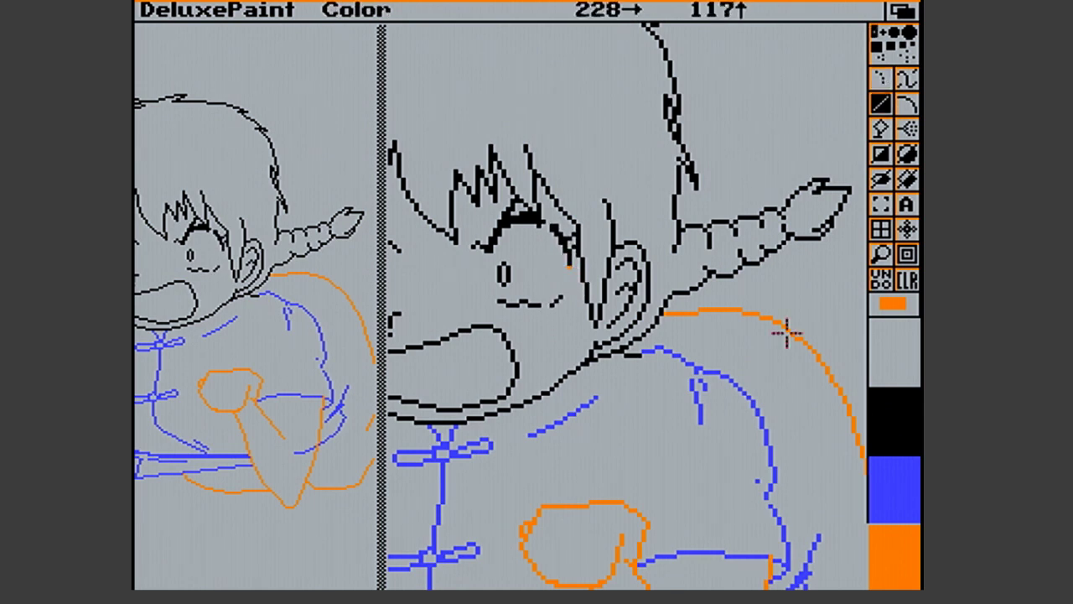
Touch up the eye nearest the ear in black, extending its upper lash line and joining the gaps in the lower eyelid line
click(894, 419)
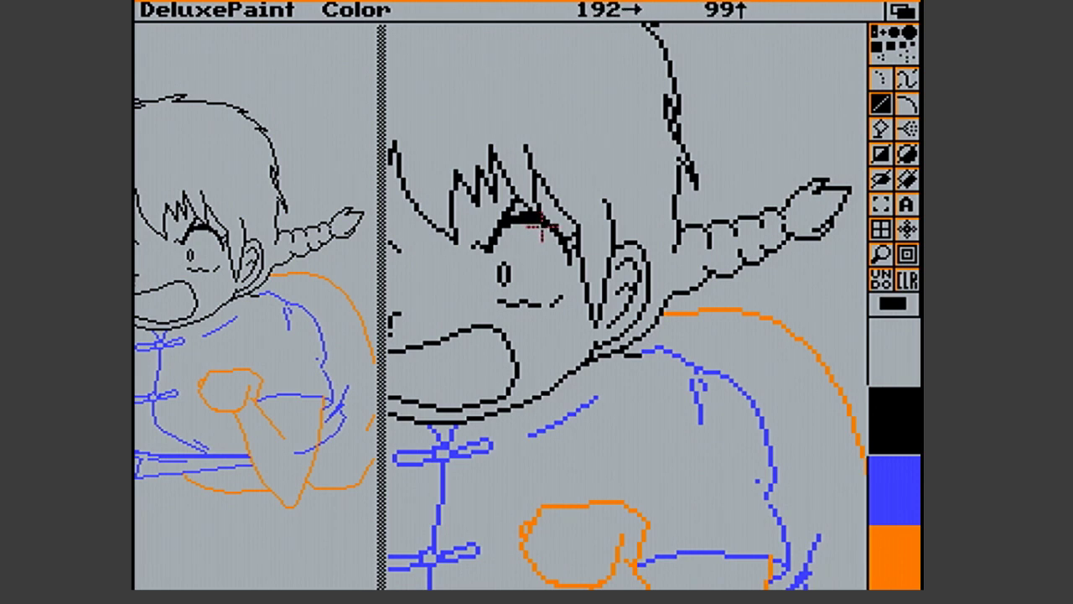
drag(547, 229, 560, 241)
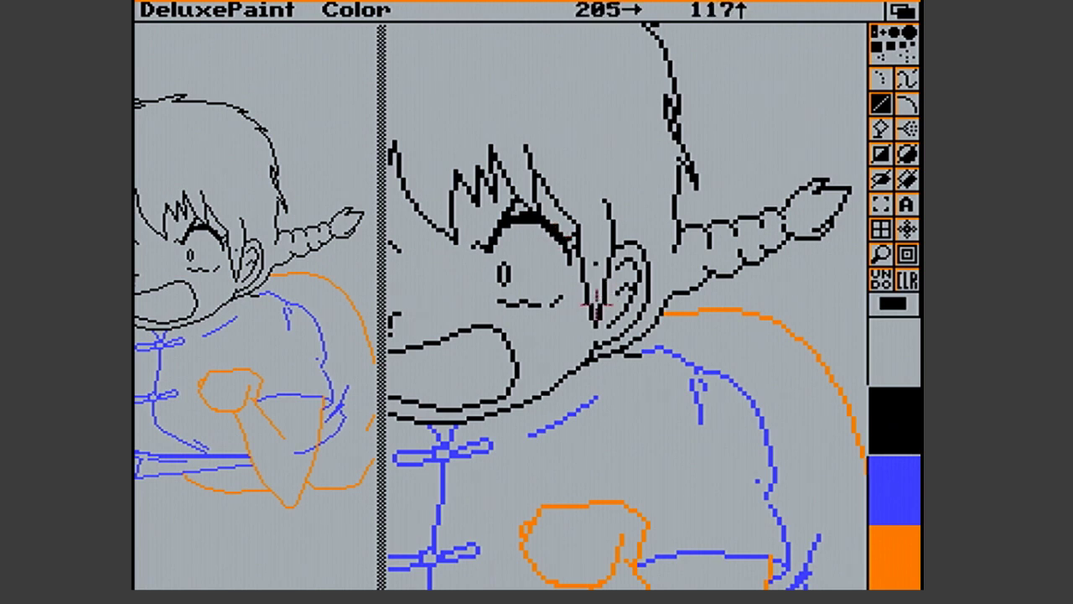
drag(539, 304, 551, 305)
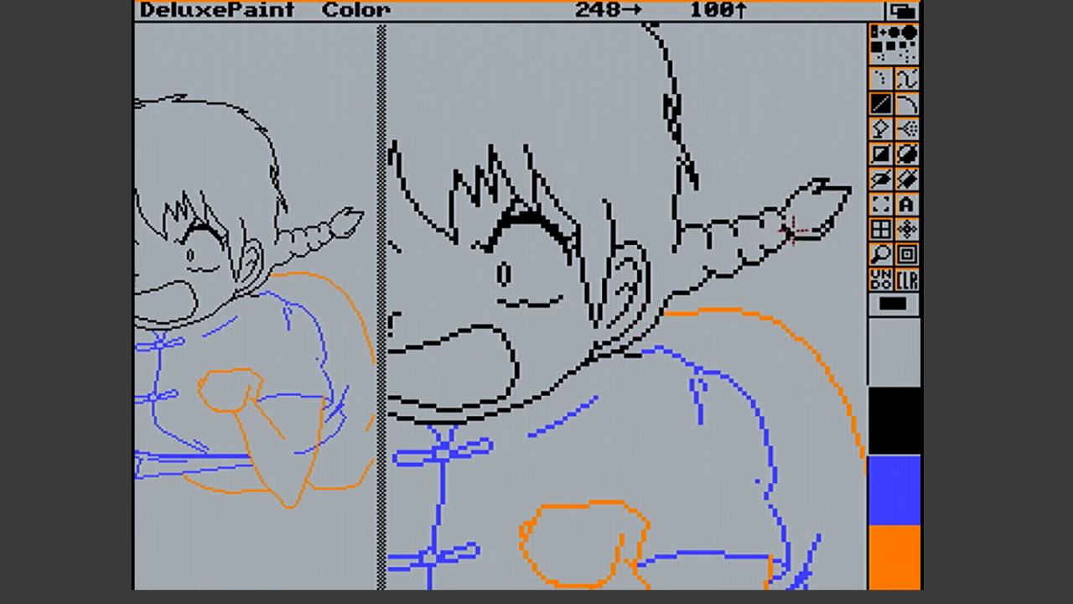
click(881, 254)
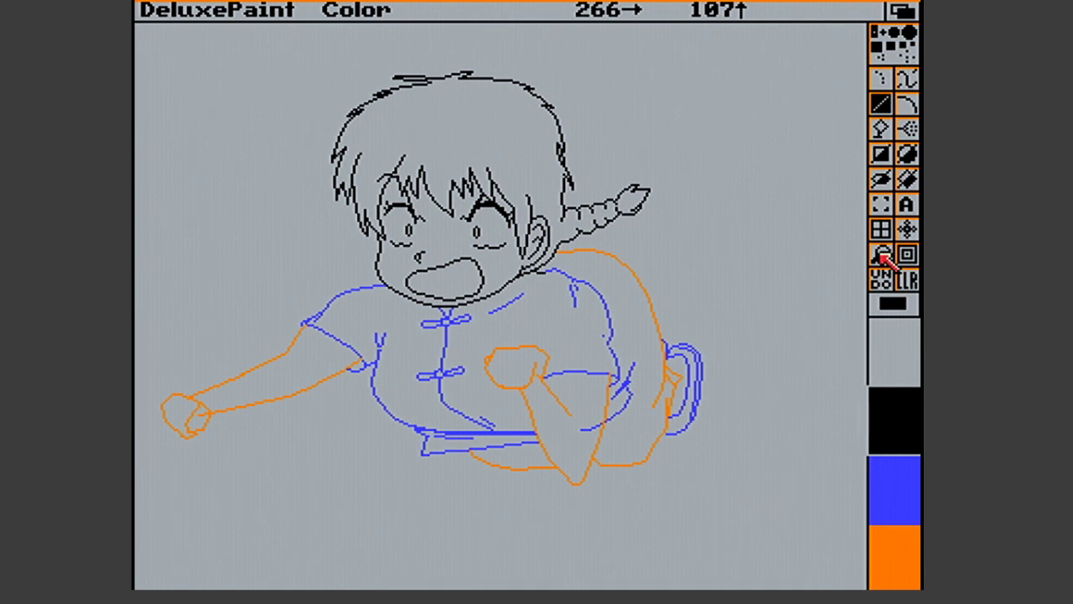
Free the background and draw a blue curve bulging outside the bent arm's sleeve, from the shoulder down to the cuff
click(898, 479)
right_click(733, 12)
mouse_move(644, 10)
mouse_move(650, 80)
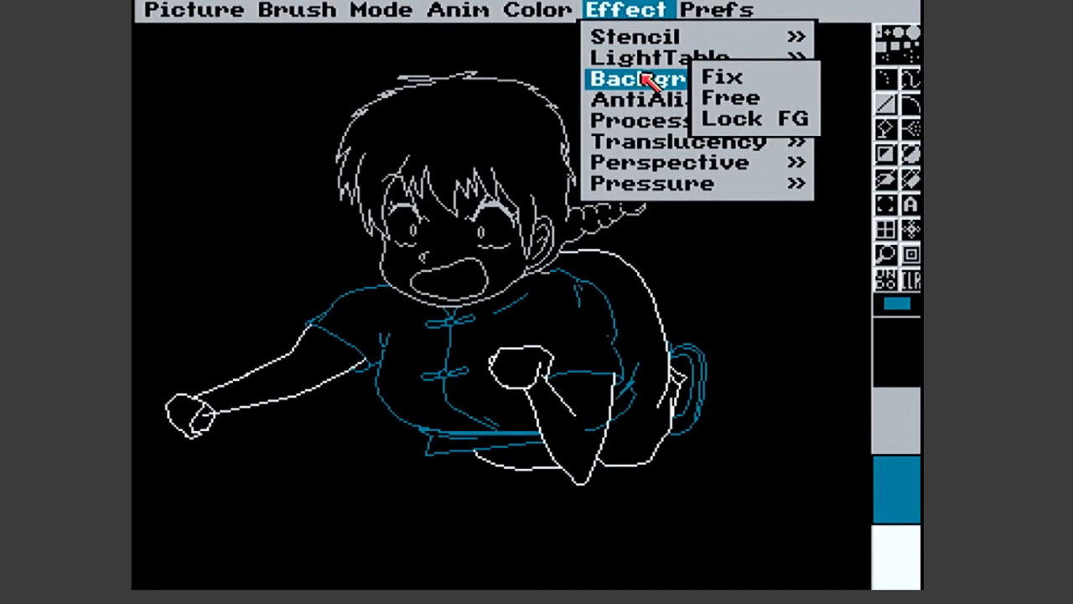
right_click(722, 97)
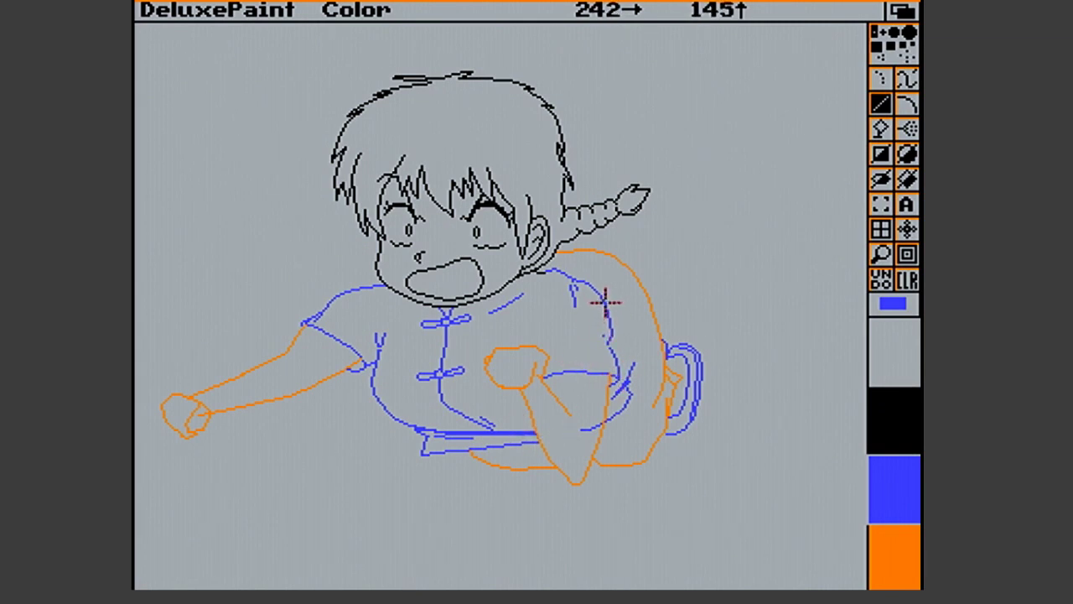
drag(605, 300, 622, 328)
drag(622, 331, 617, 322)
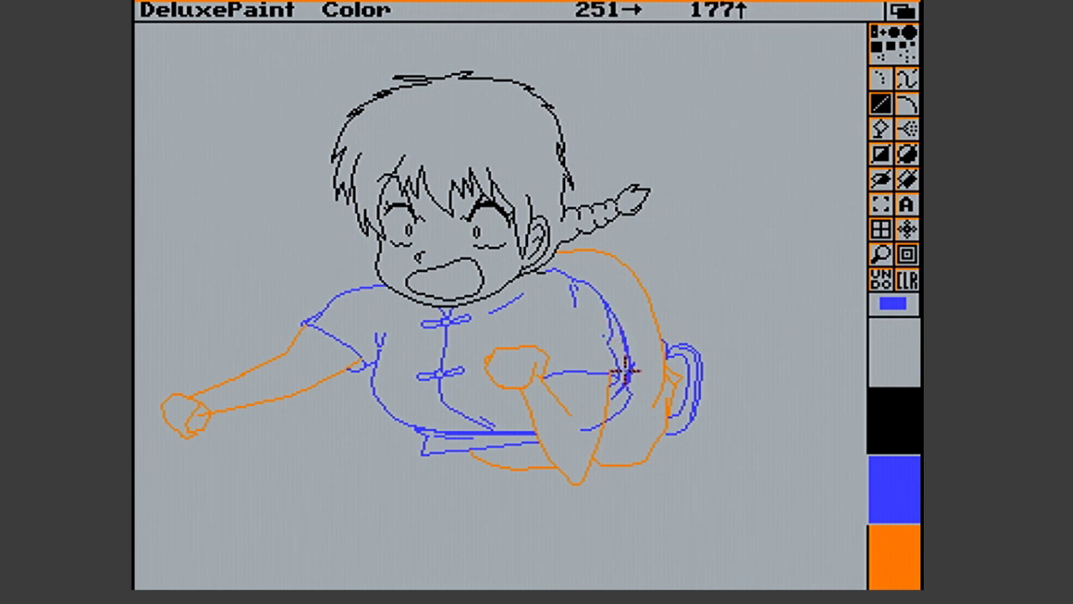
drag(630, 370, 631, 366)
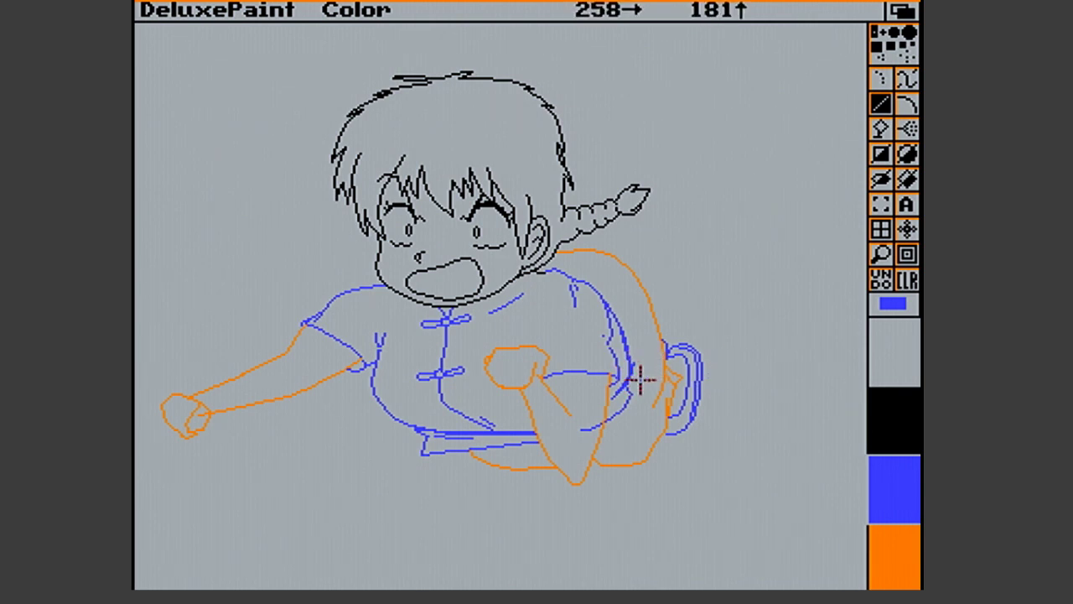
Magnify the sleeve of the bent arm, thicken its outer blue curve, and add a short slanted crease meeting the inner fold line
click(882, 252)
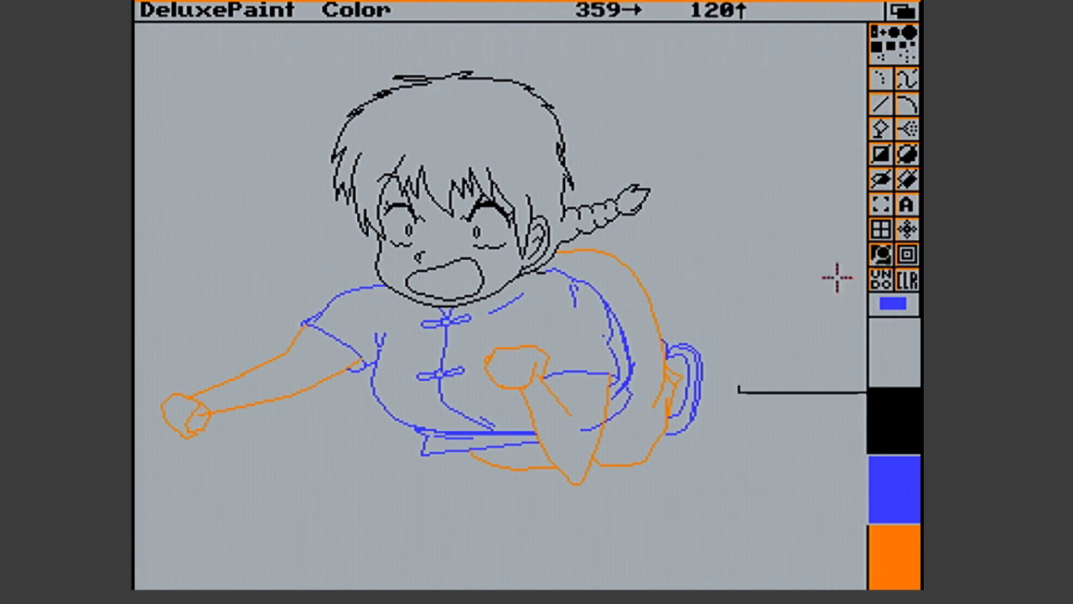
click(669, 366)
mouse_move(557, 309)
mouse_down()
mouse_move(567, 305)
mouse_move(556, 312)
mouse_move(541, 243)
mouse_move(495, 196)
mouse_move(505, 186)
mouse_up()
drag(525, 257, 504, 266)
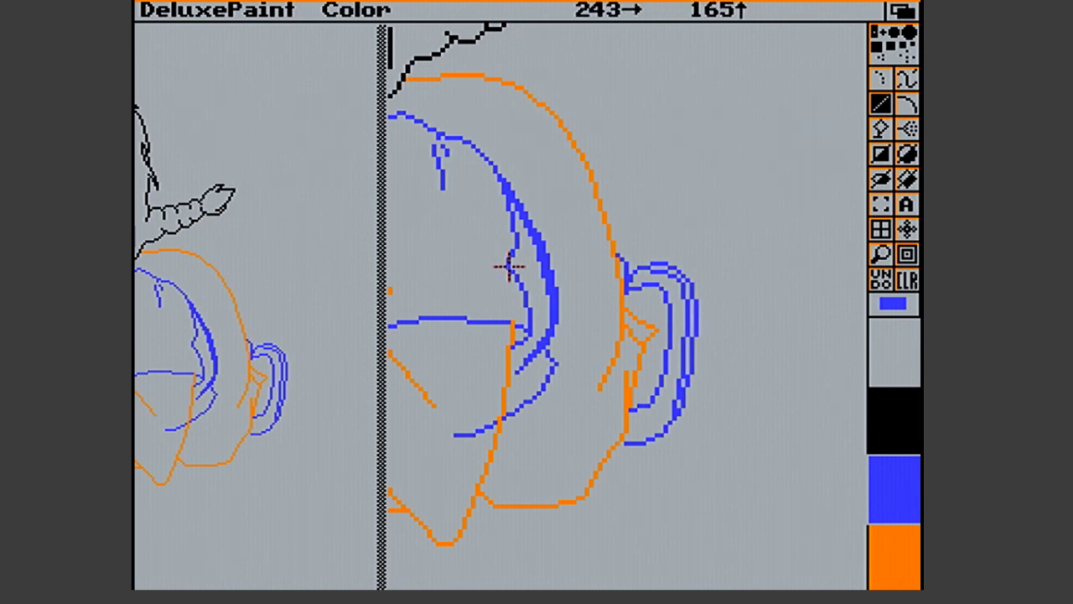
drag(491, 239, 504, 260)
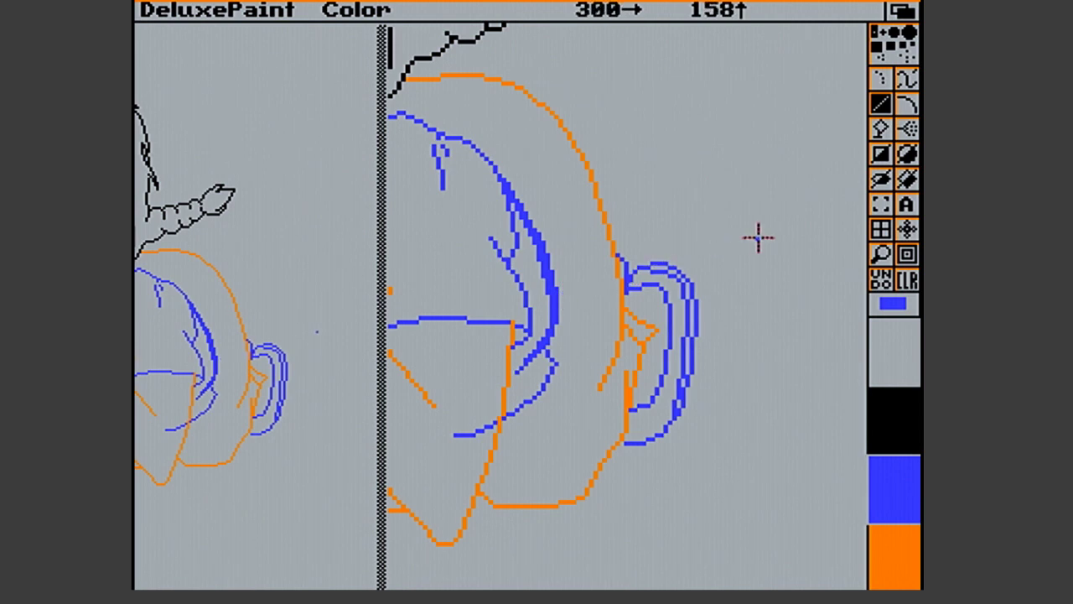
click(880, 255)
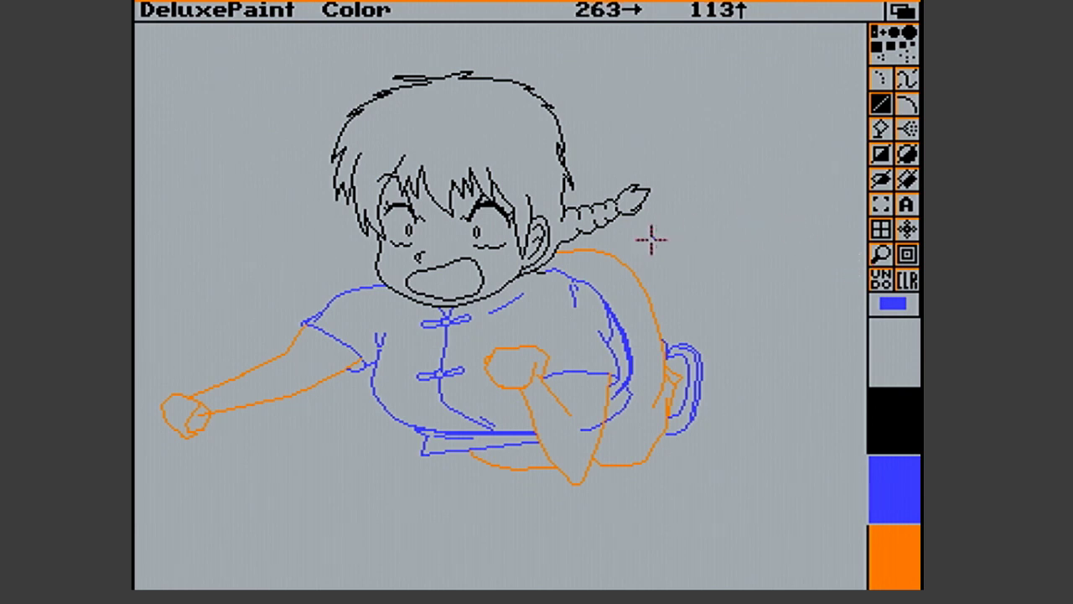
Draw blue fold strokes fanning out from the back of the shoulder across the orange arch
mouse_move(600, 295)
mouse_down()
mouse_move(612, 247)
mouse_move(621, 255)
mouse_move(602, 298)
mouse_up()
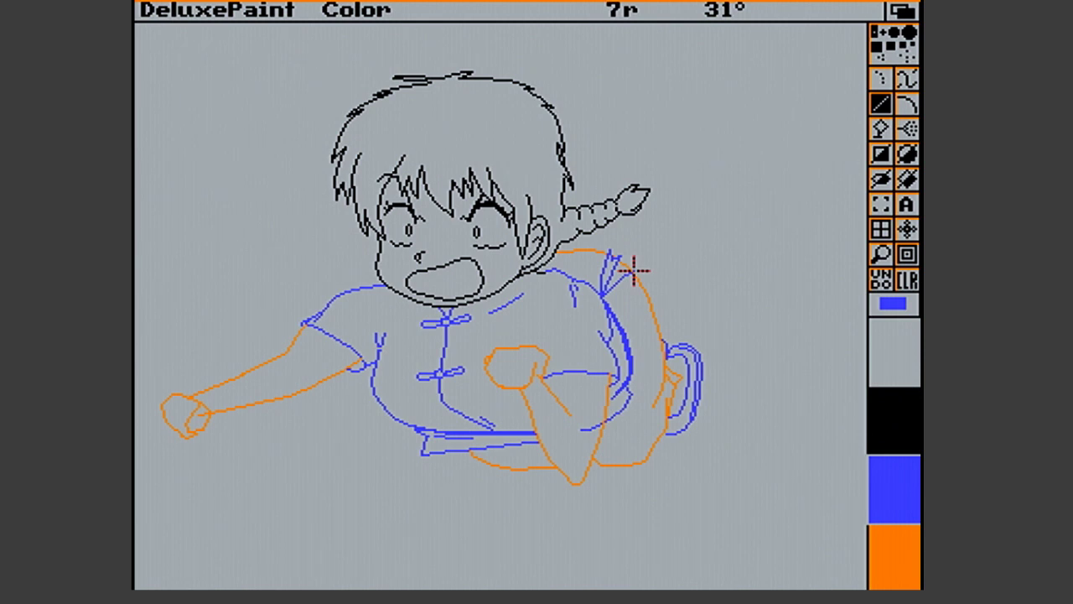
drag(630, 270, 619, 281)
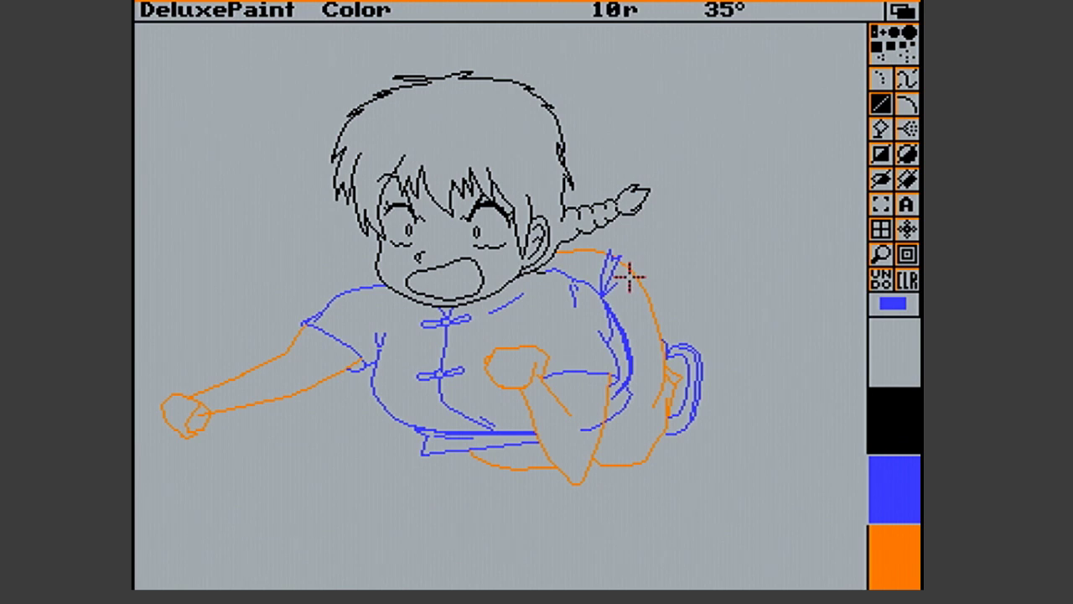
drag(621, 279, 604, 297)
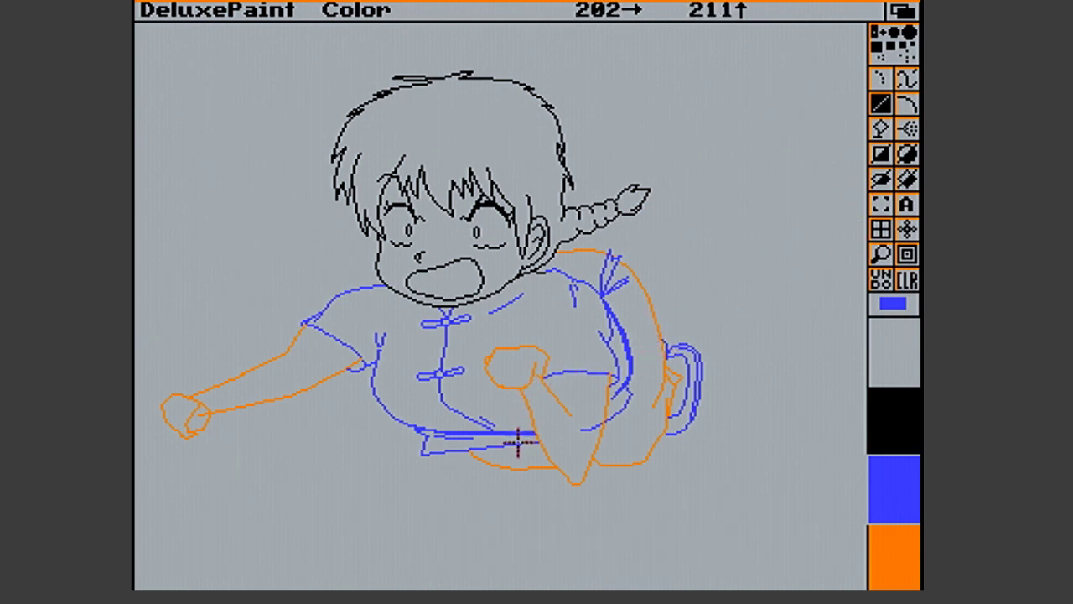
Clean up the blue waist line beside the forearm and the lower end of the sleeve curve near the elbow
drag(513, 432, 534, 429)
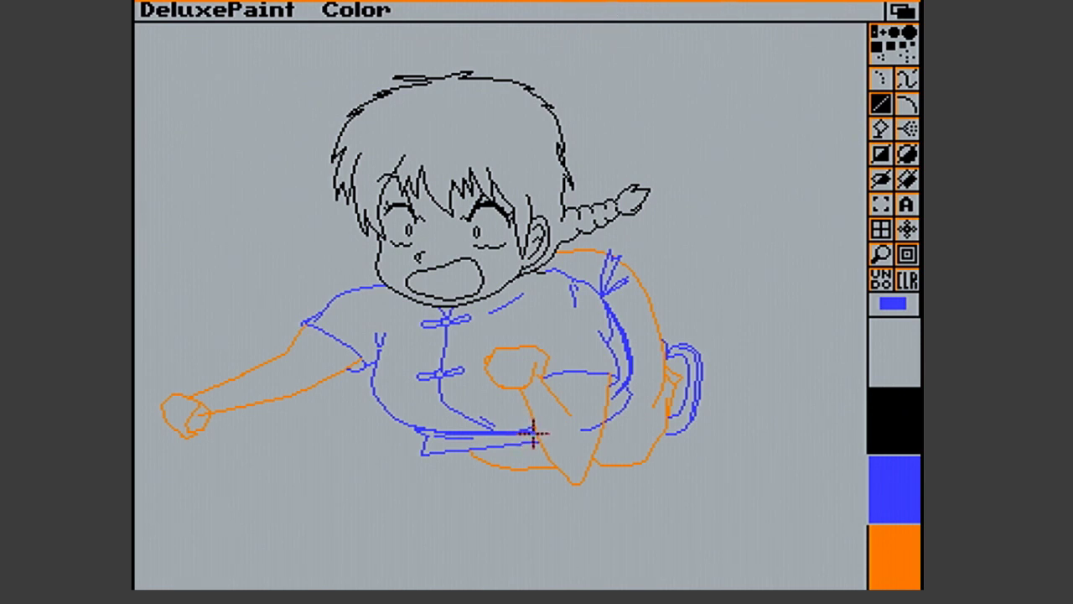
drag(522, 430, 534, 431)
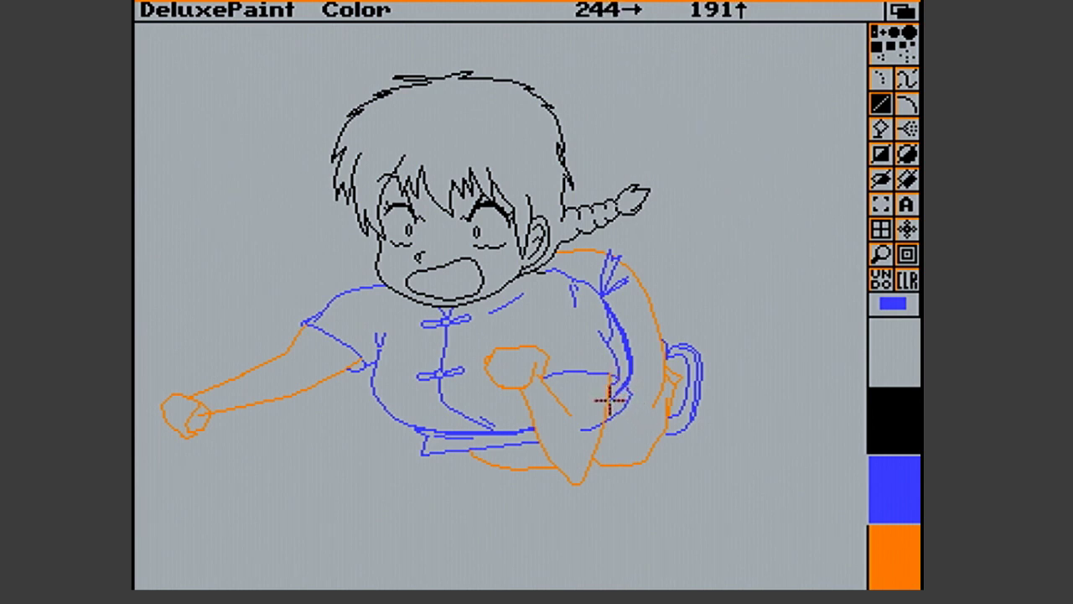
drag(608, 400, 612, 395)
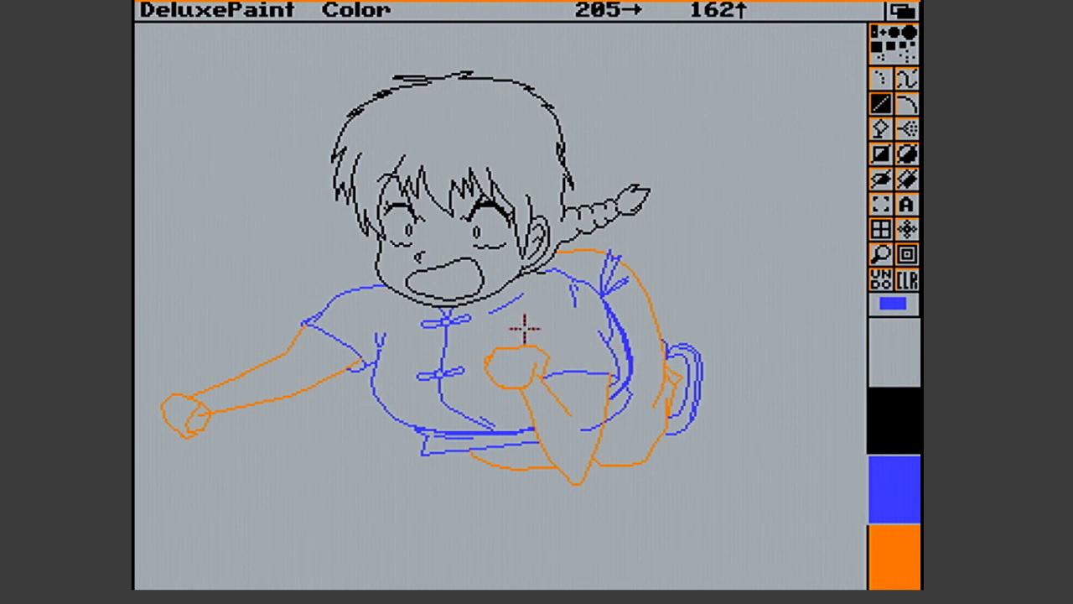
Cut out the orange fist of the bent arm as a brush and stamp it higher, closer to the shirt's front closure
click(881, 203)
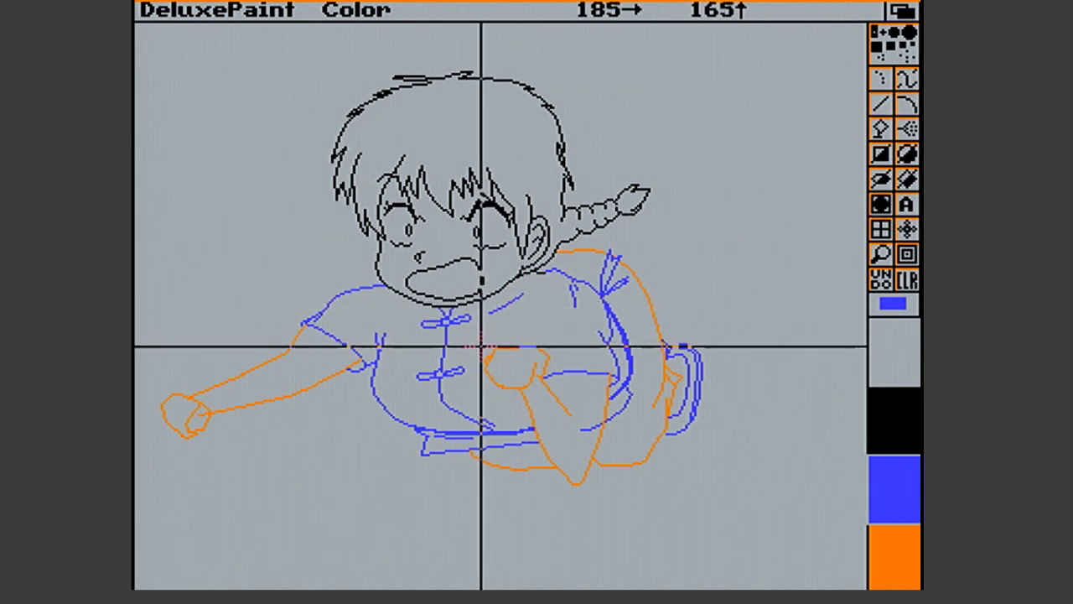
mouse_move(483, 340)
mouse_down()
mouse_move(553, 379)
mouse_move(560, 398)
mouse_up()
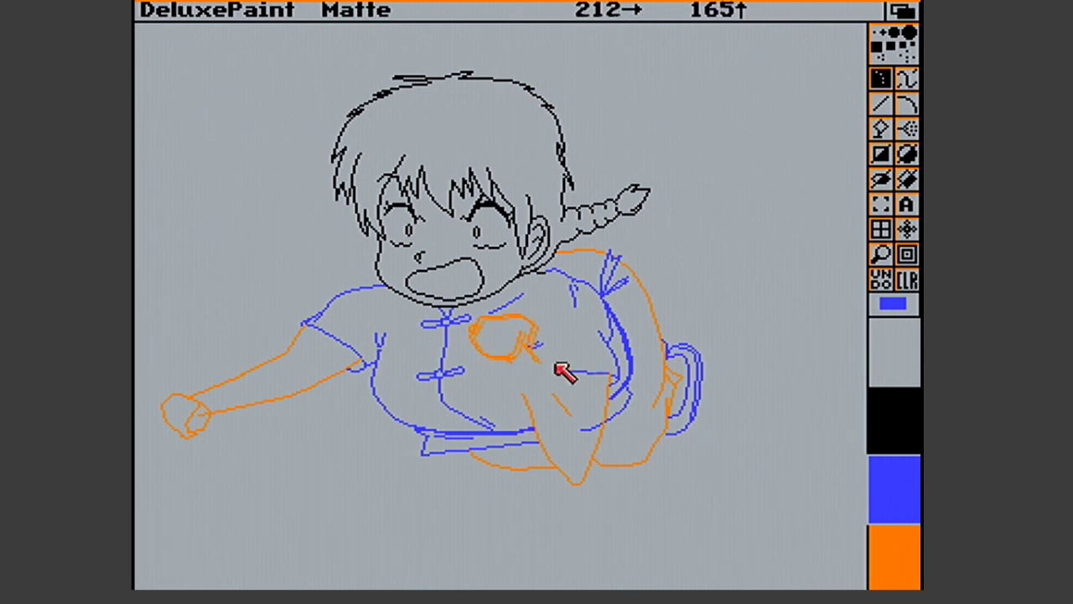
key(v)
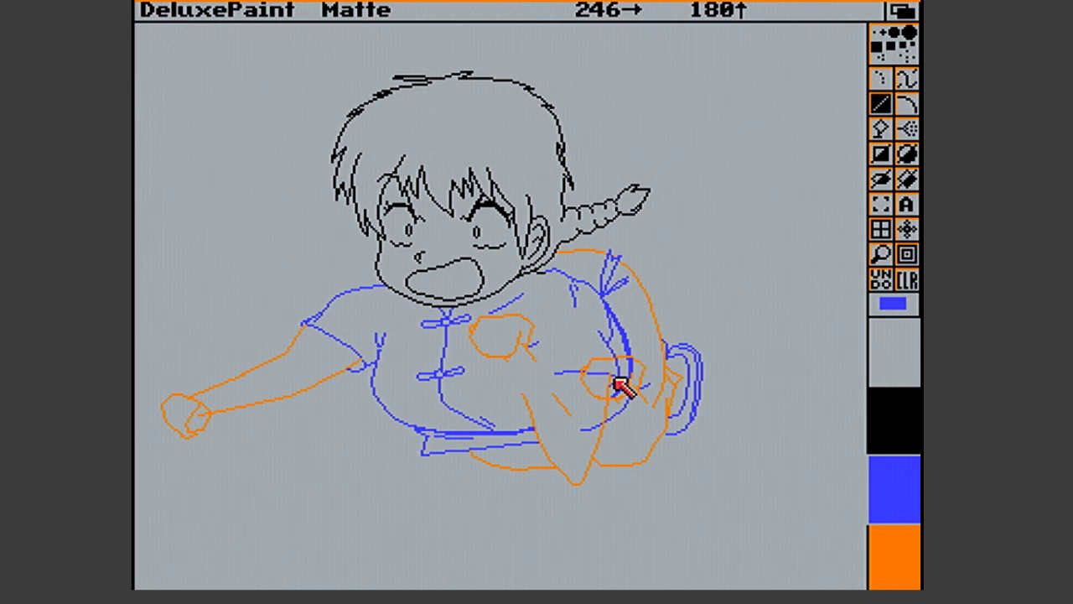
key(.)
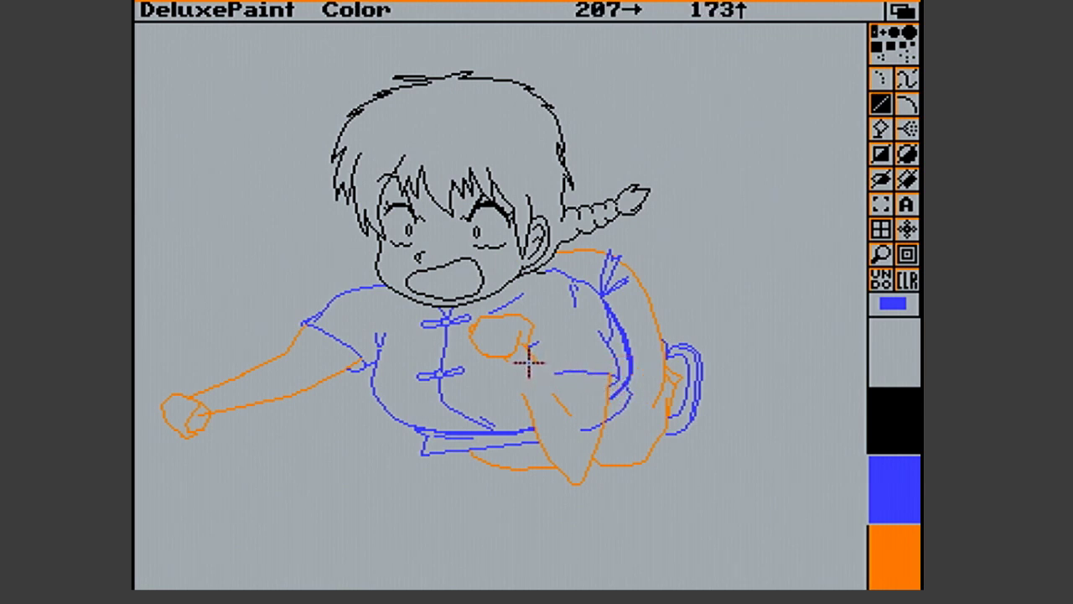
Cut out the lower part of the moved fist as a brush and restamp it slightly offset toward the shirt closure
click(880, 207)
mouse_move(467, 325)
mouse_down()
mouse_move(558, 375)
mouse_move(556, 359)
mouse_up()
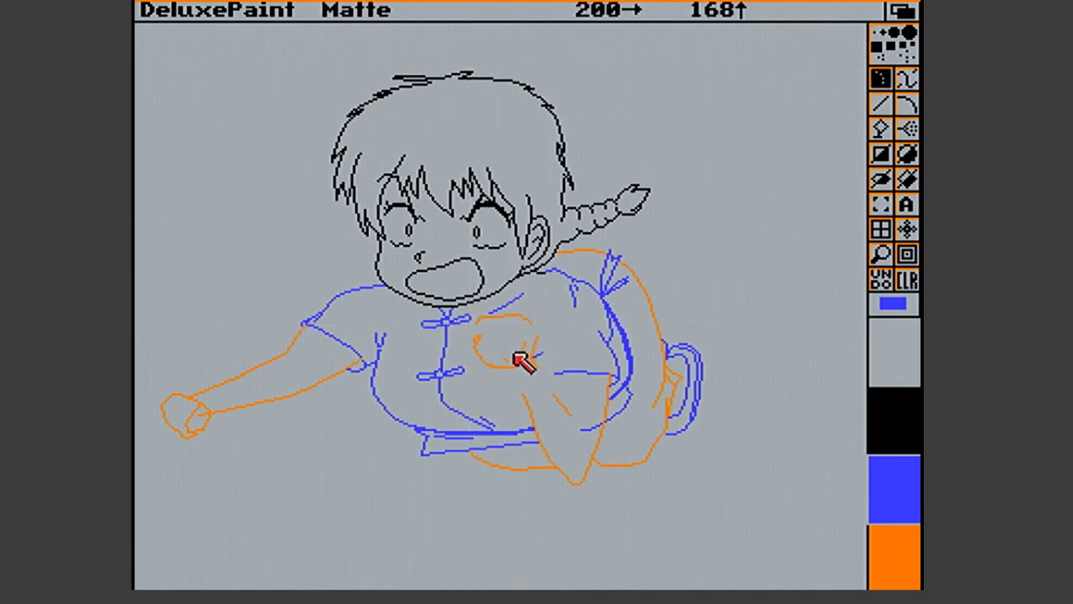
right_click(515, 358)
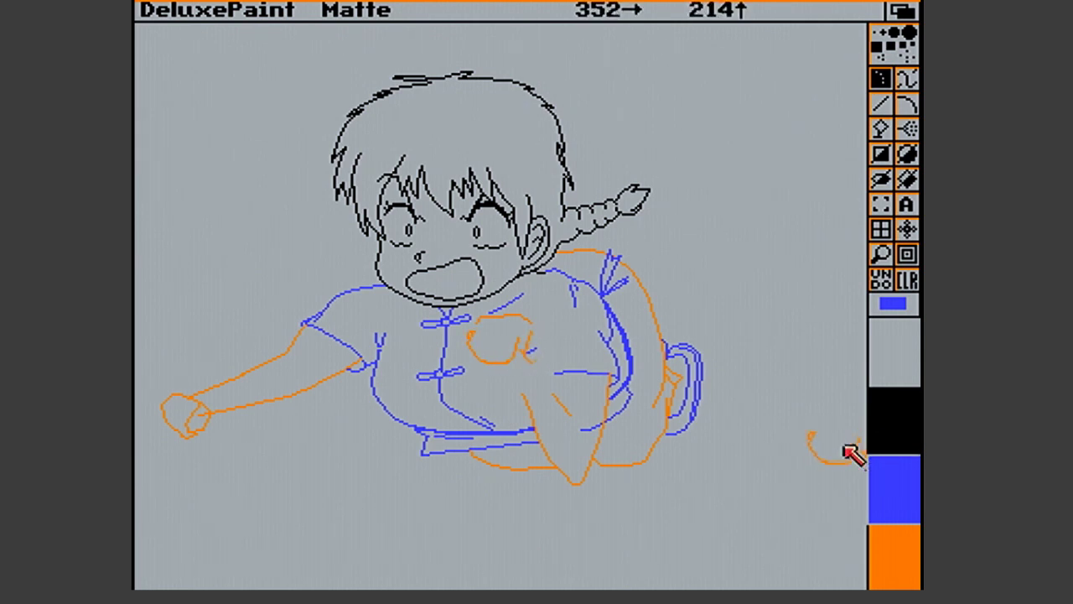
key(v)
key(period)
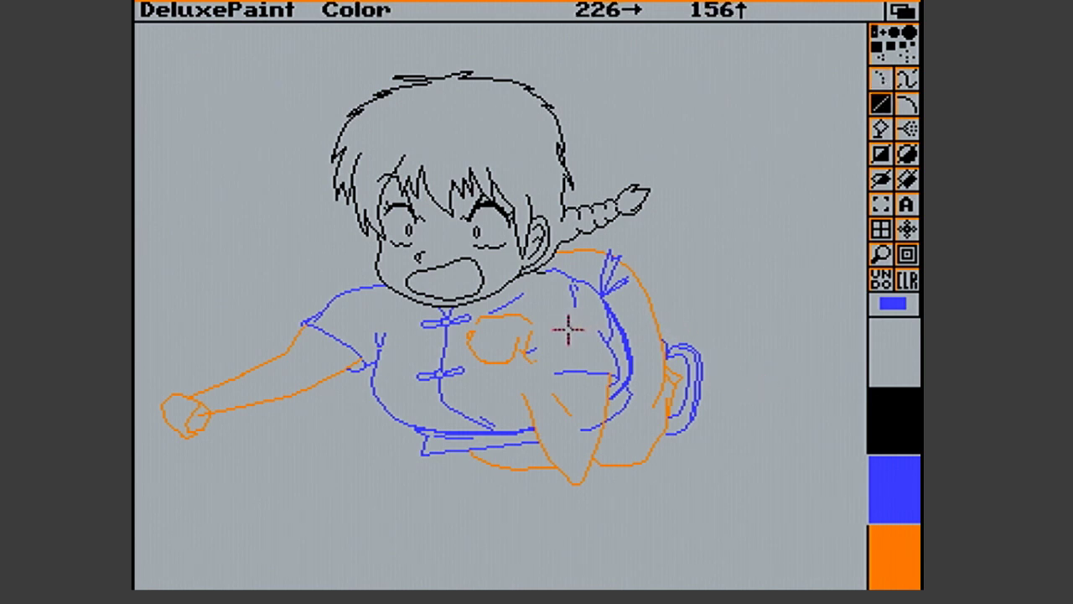
Cut out the wrist and thumb strokes beside the fist and stamp them slightly farther from the fist's outline
click(891, 199)
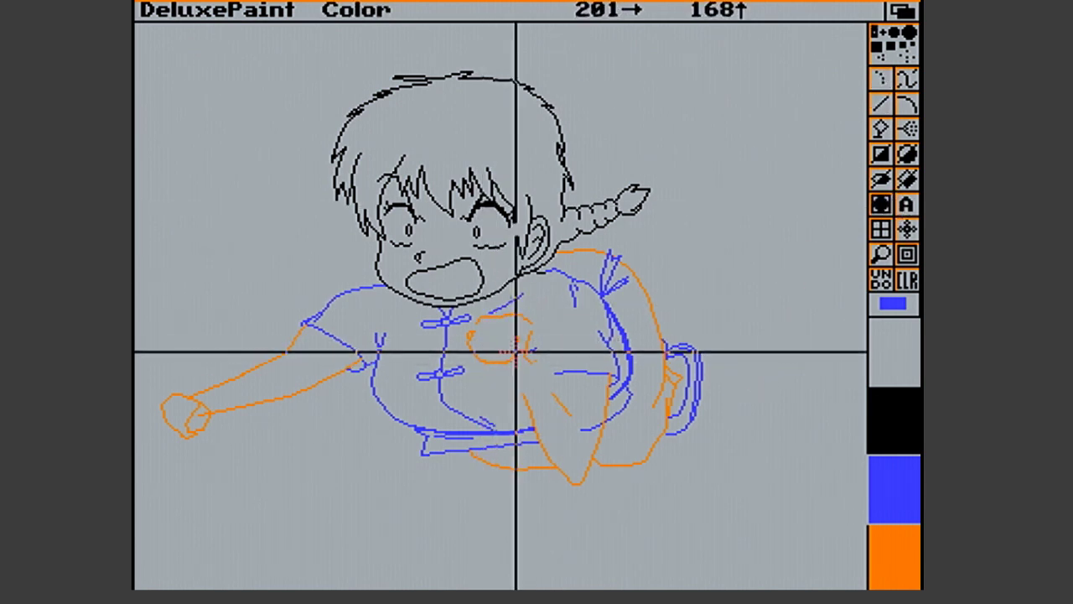
drag(516, 328, 542, 373)
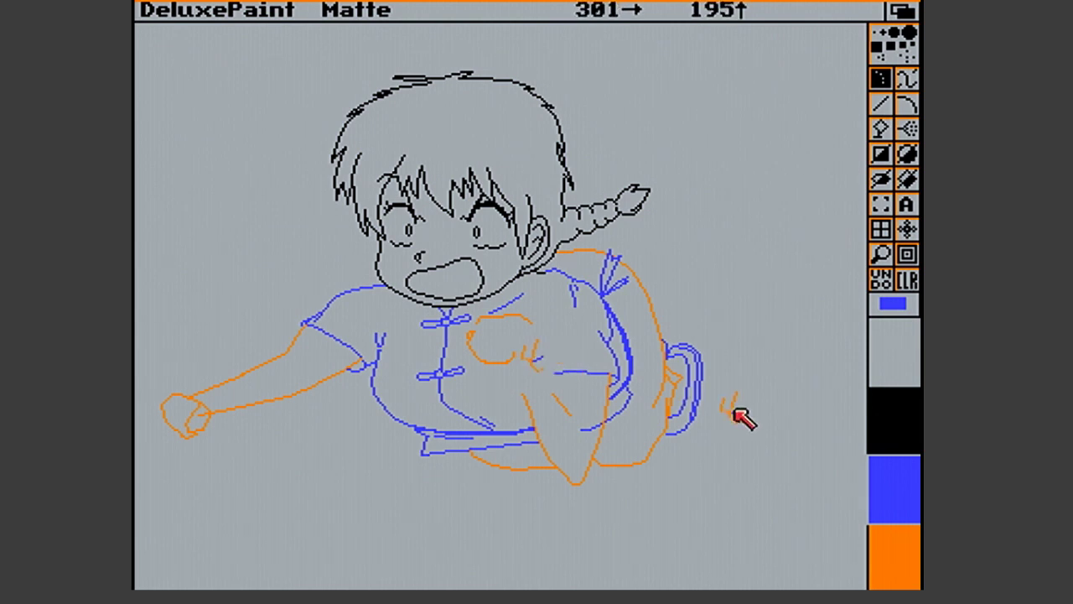
key(v)
key(period)
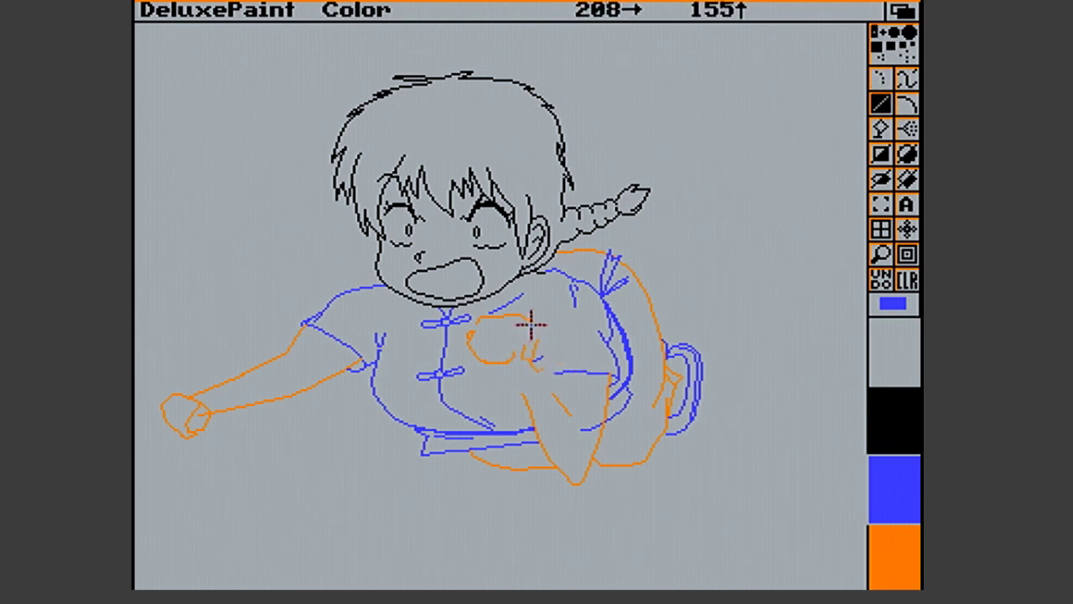
Reconnect the fist's orange outline on the wrist side and erase the leftover thumb stroke inside it
click(915, 545)
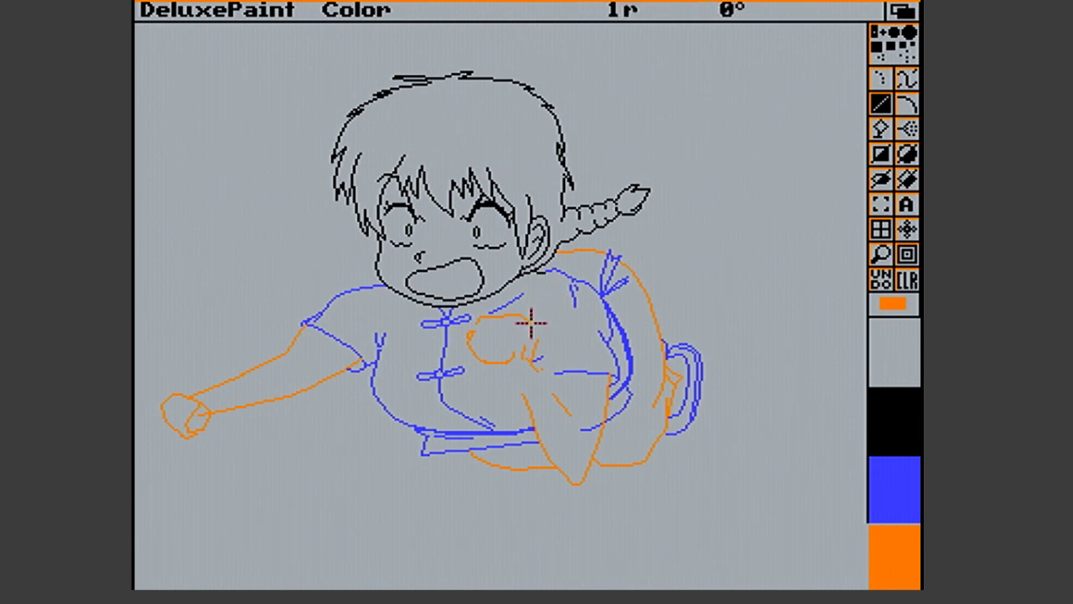
key(bar)
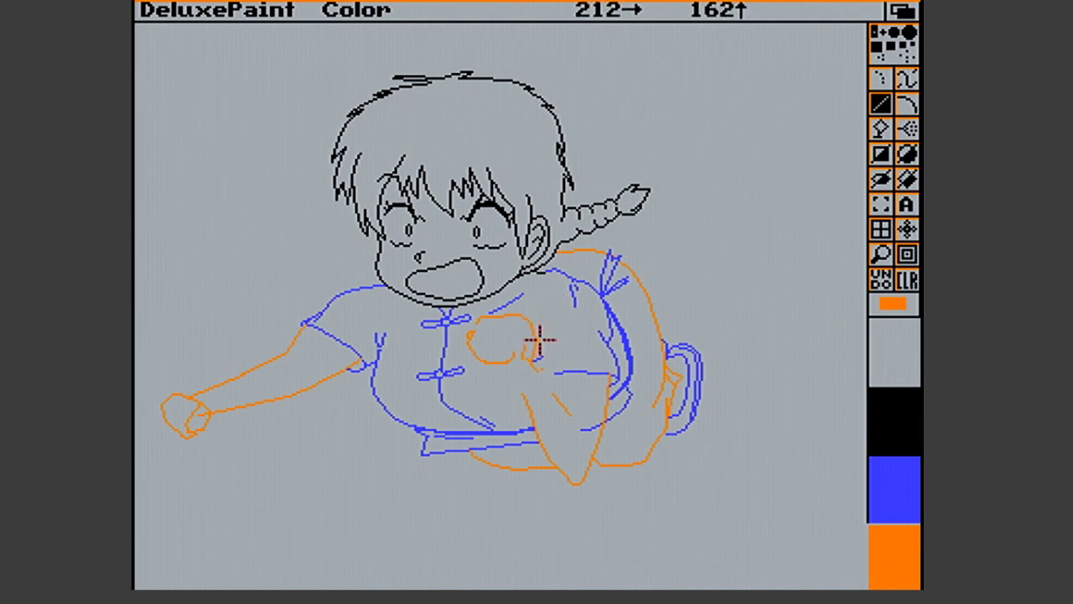
drag(537, 343, 539, 344)
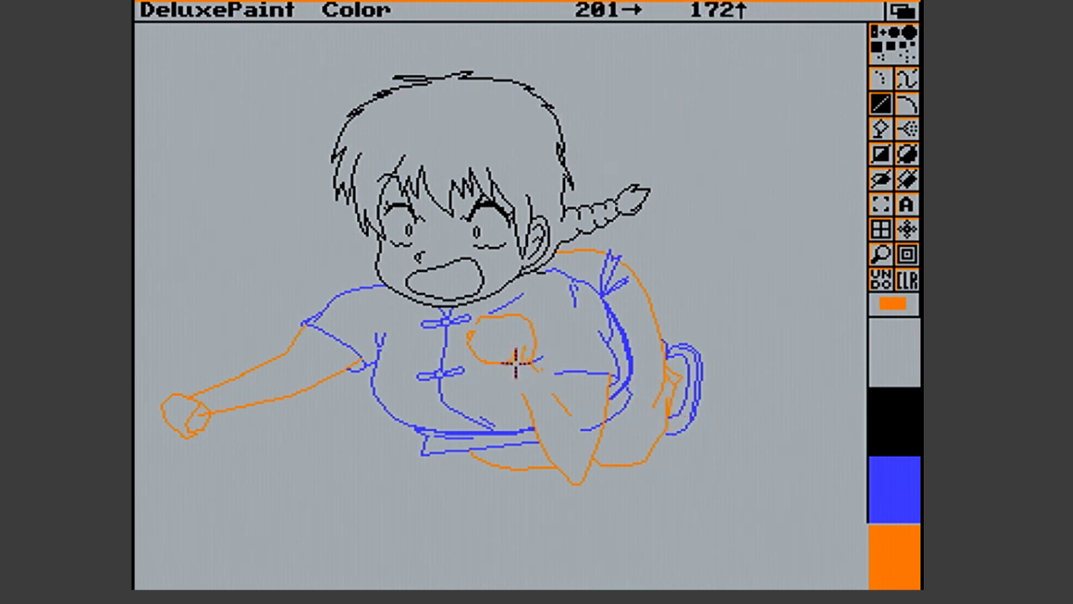
mouse_move(524, 350)
mouse_down()
mouse_move(519, 360)
mouse_move(520, 343)
mouse_move(532, 360)
mouse_up()
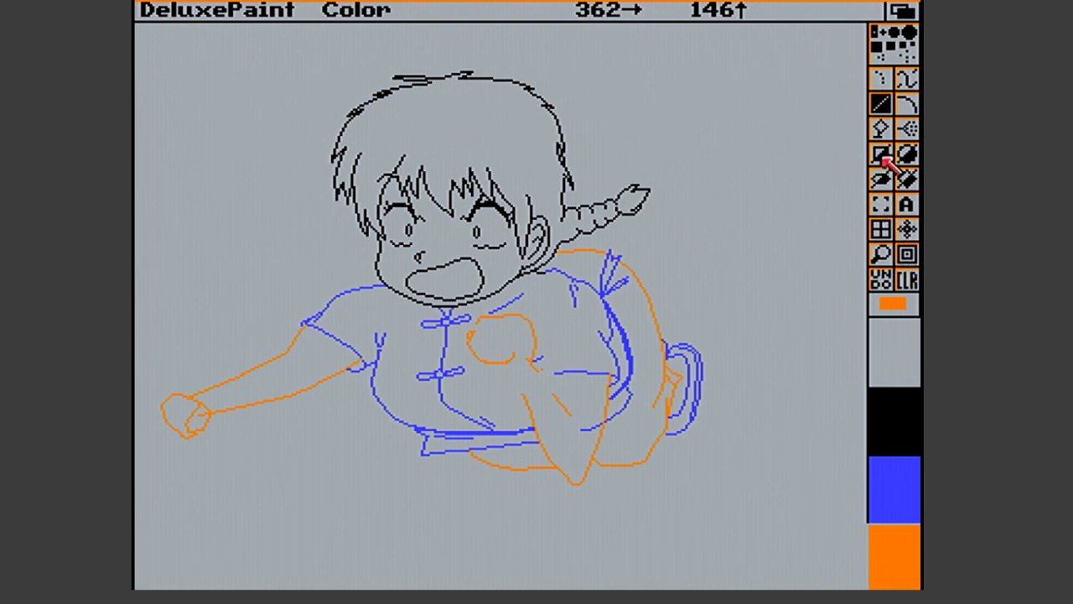
Cut out the bottom segment of the fist's outline as a brush and stamp it slightly higher inside the fist
click(881, 203)
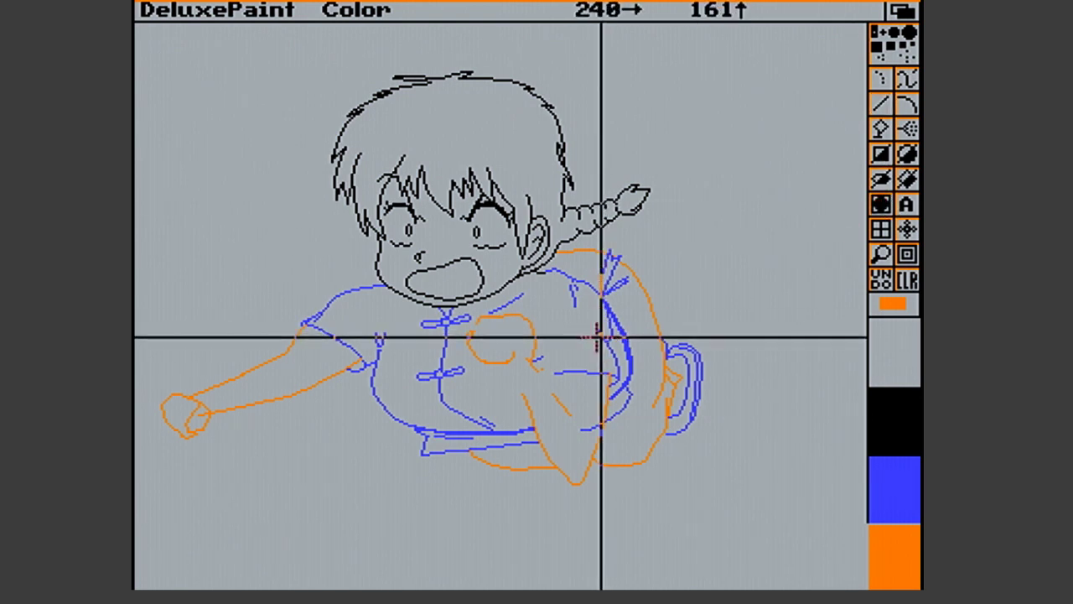
mouse_move(488, 351)
mouse_down()
mouse_move(519, 379)
mouse_move(519, 358)
mouse_up()
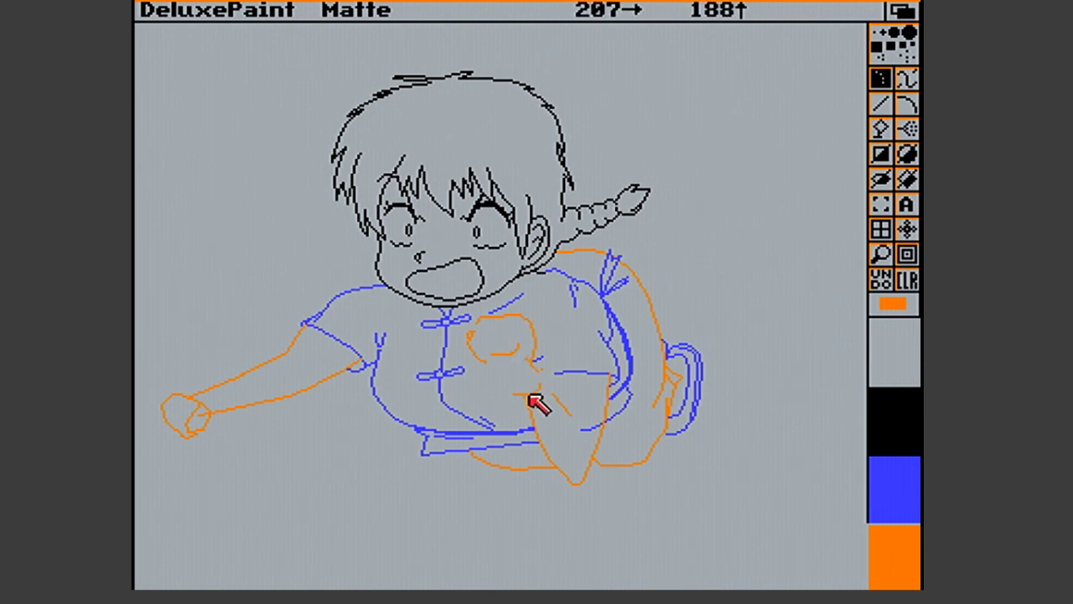
key(v)
key(period)
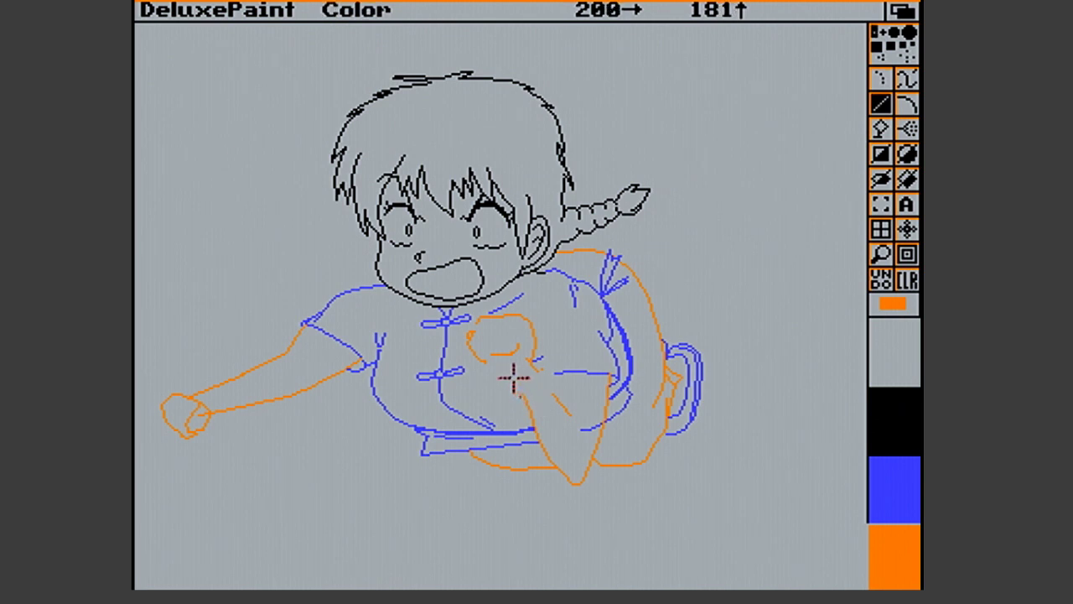
Erase the inner end of the fist's bottom segment and redraw the orange outline along its lower edge and shirt-closure side
click(882, 157)
drag(491, 347, 503, 363)
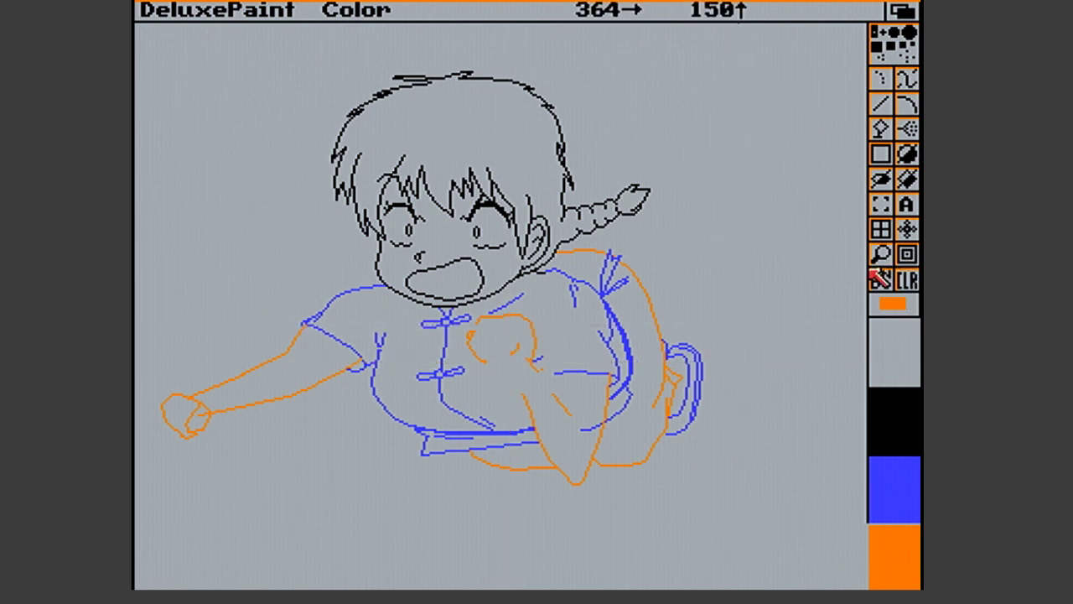
click(880, 109)
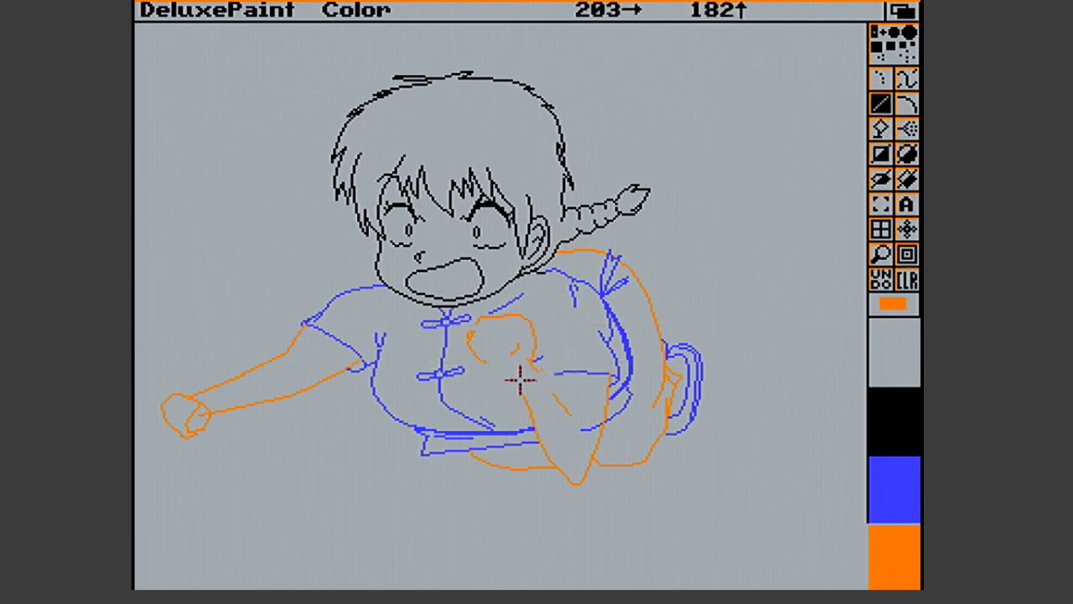
drag(483, 364, 510, 357)
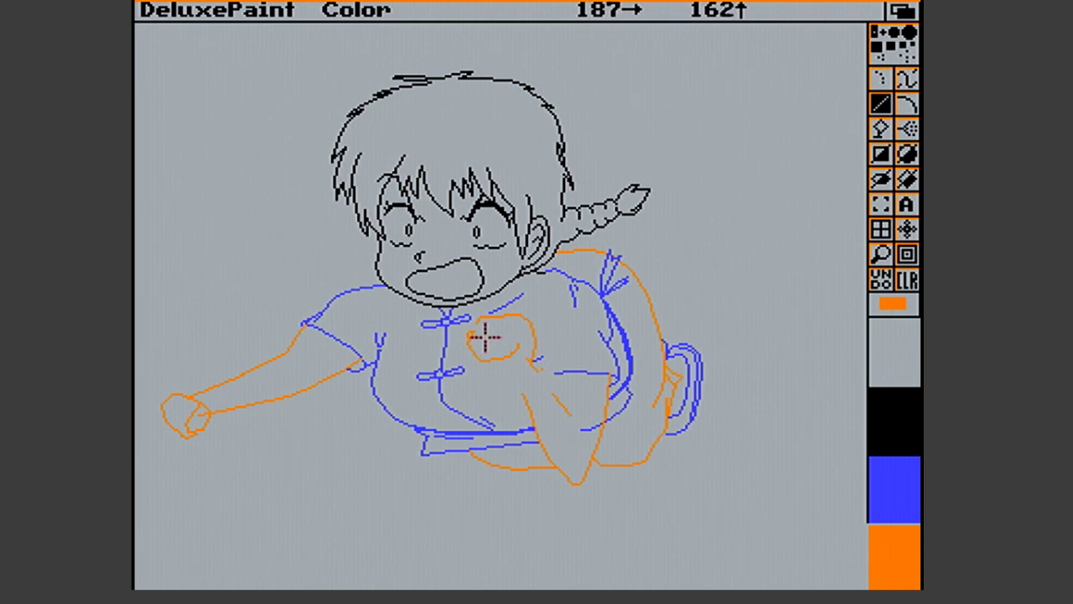
drag(476, 322, 477, 321)
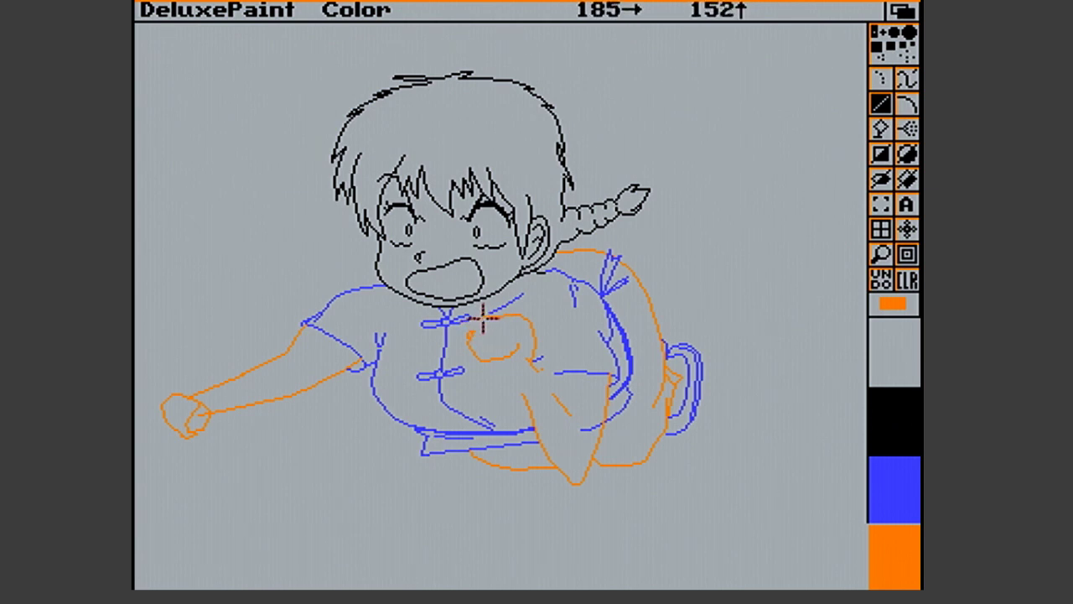
drag(474, 333, 490, 318)
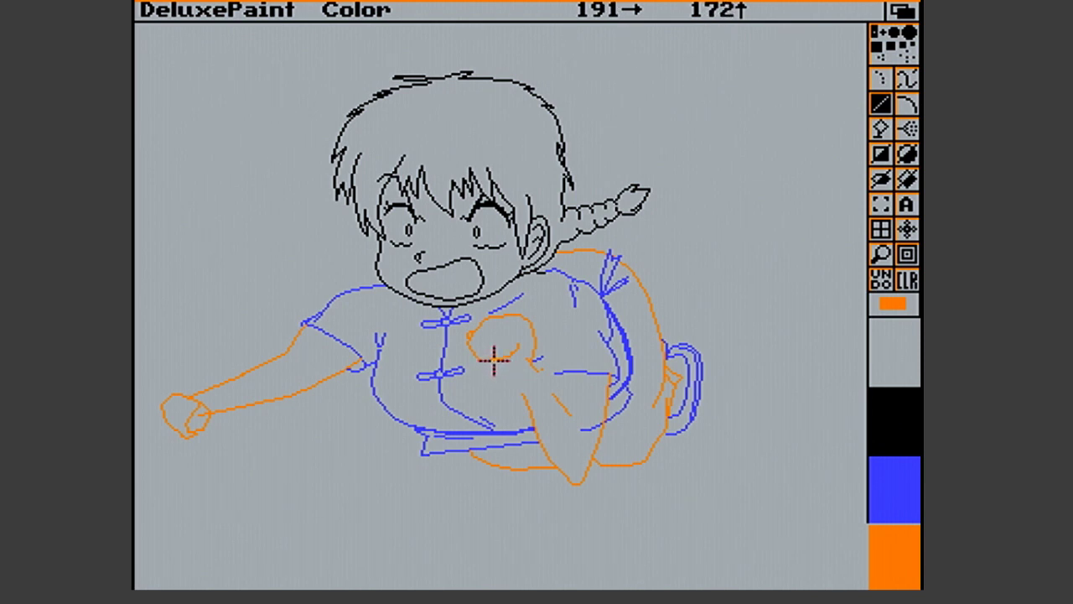
Join the fist to both forearm lines with orange lines and erase the leftover stub at the wrist
drag(494, 356, 525, 397)
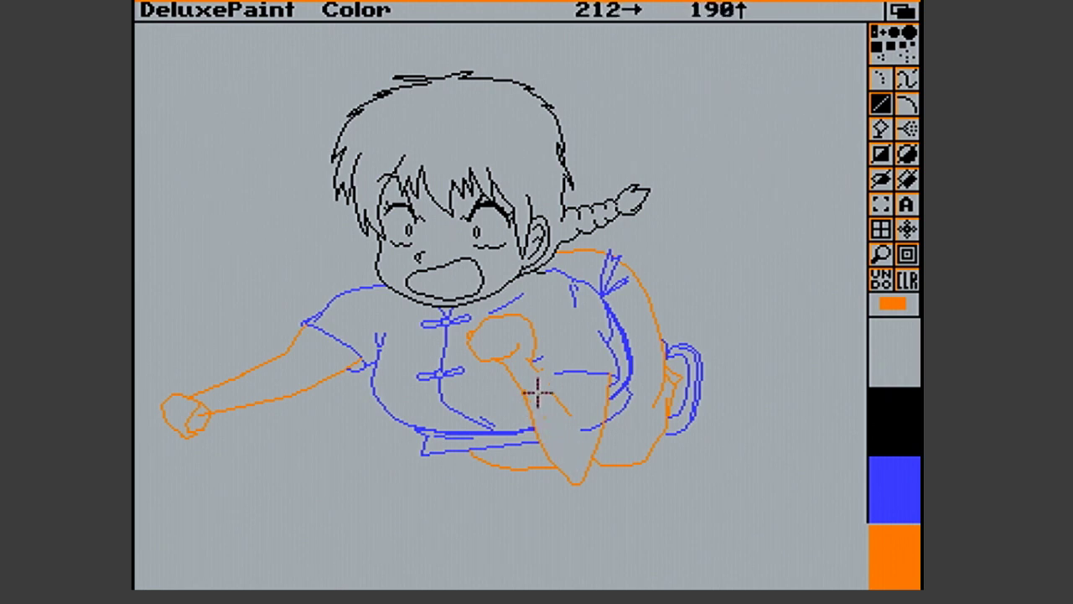
key(m)
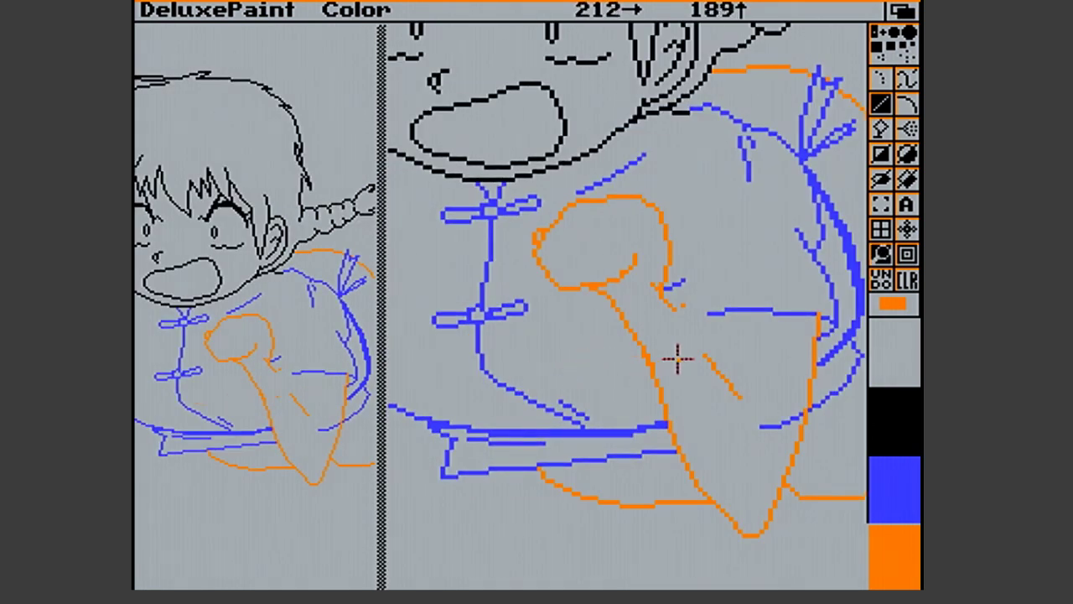
click(644, 353)
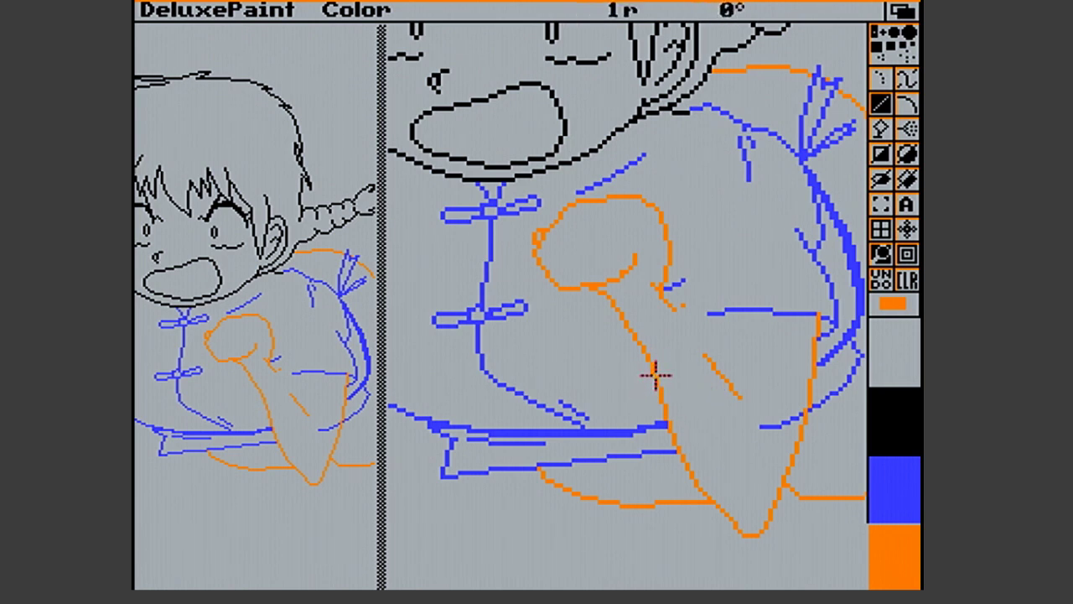
click(684, 307)
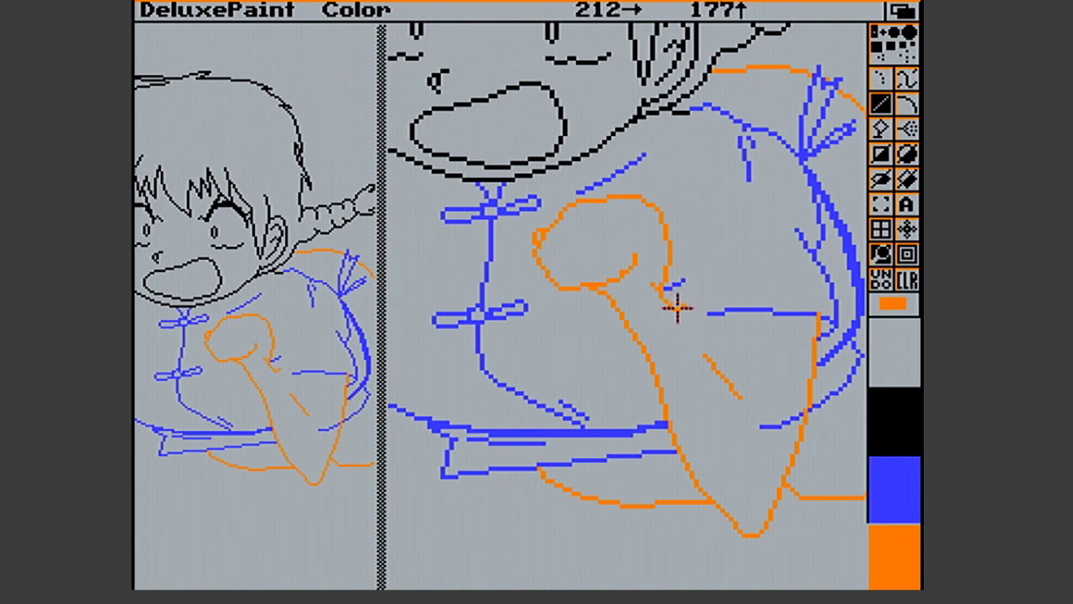
click(672, 312)
drag(671, 312, 703, 357)
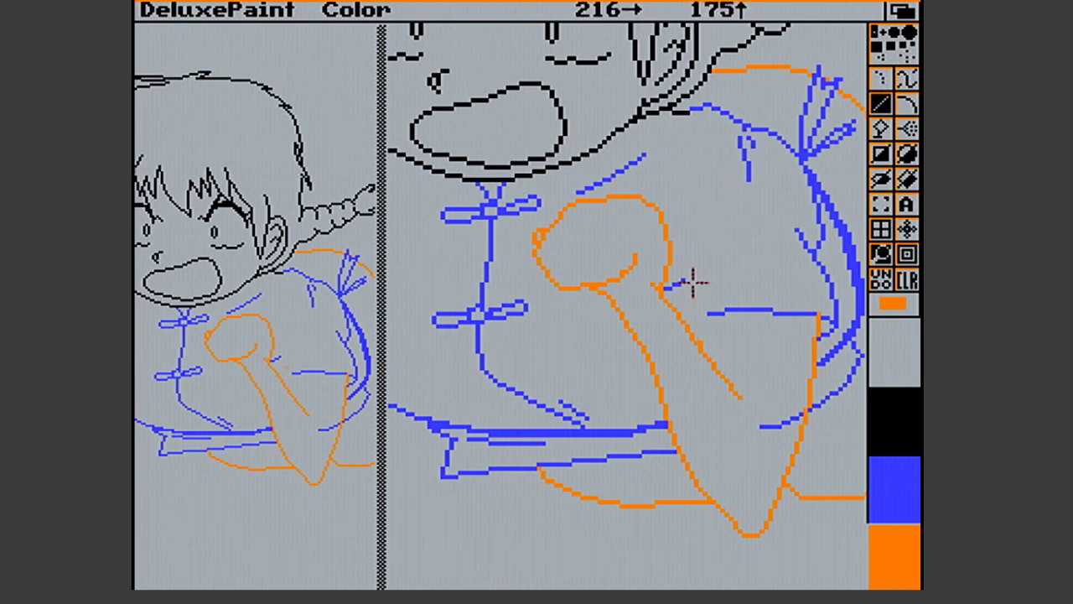
Erase the fist's outline on the sleeve side and redraw it in orange as an angular contour slightly farther in
drag(652, 204, 670, 267)
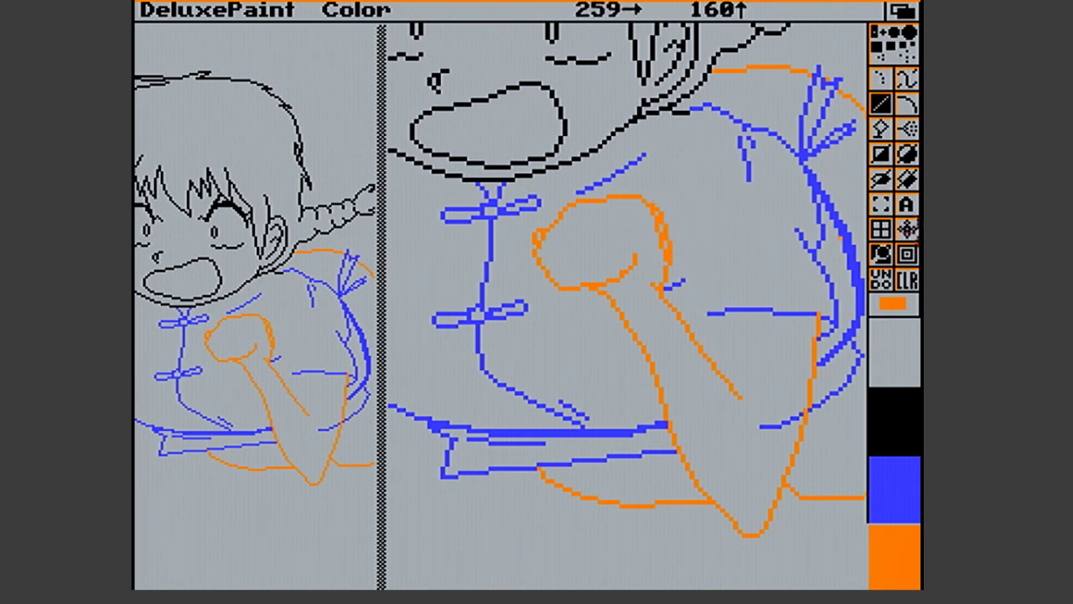
click(879, 156)
drag(644, 196, 673, 262)
click(881, 104)
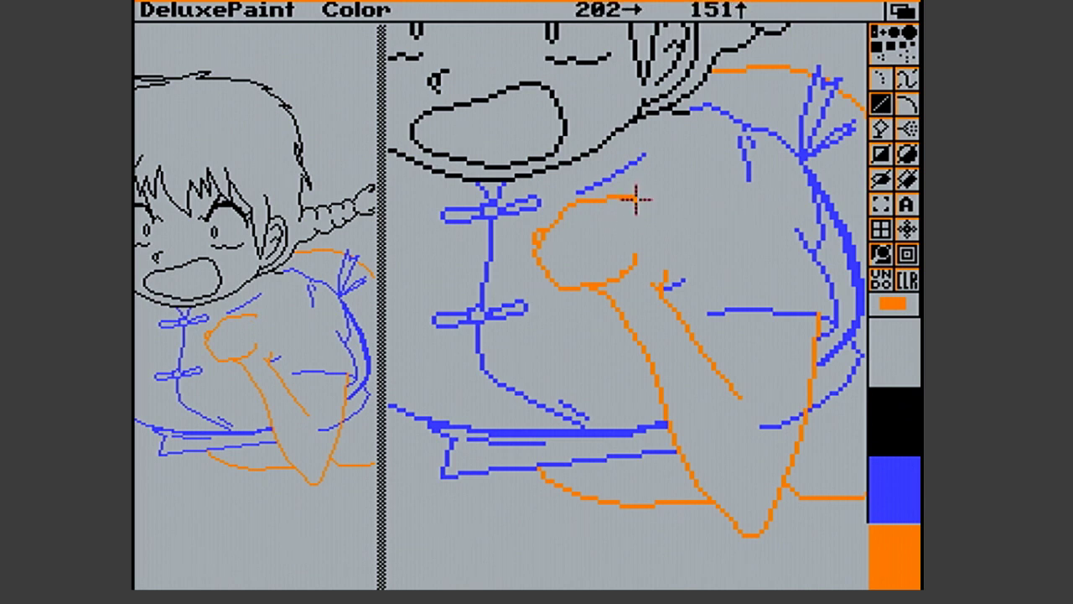
drag(640, 201, 666, 280)
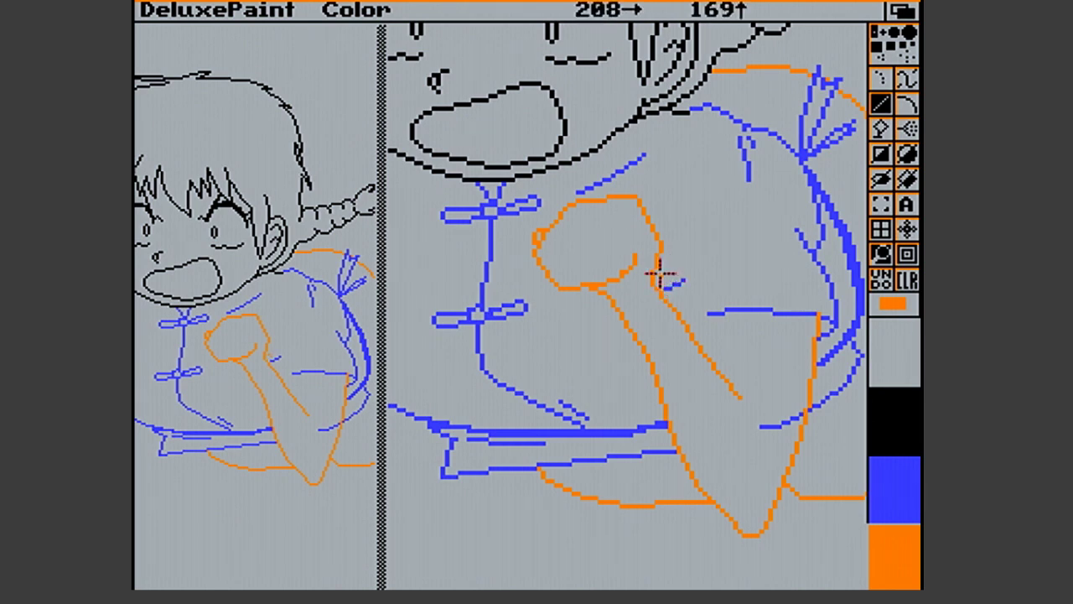
Draw the first two curled fingers inside the fist with short orange lines, rounding their tips near the wrist
drag(626, 272, 630, 270)
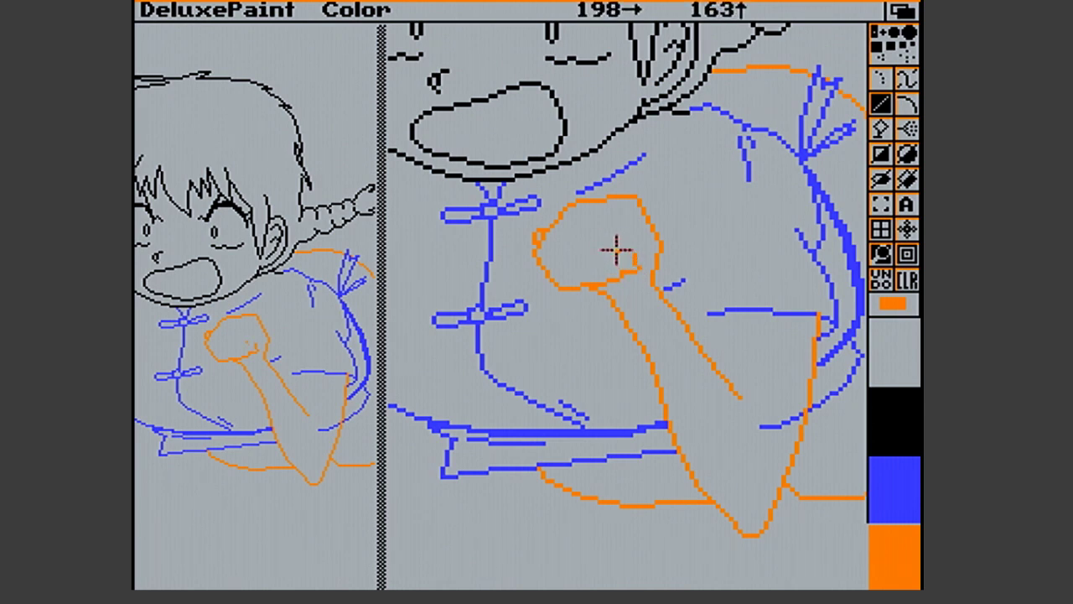
drag(617, 226, 624, 269)
click(640, 264)
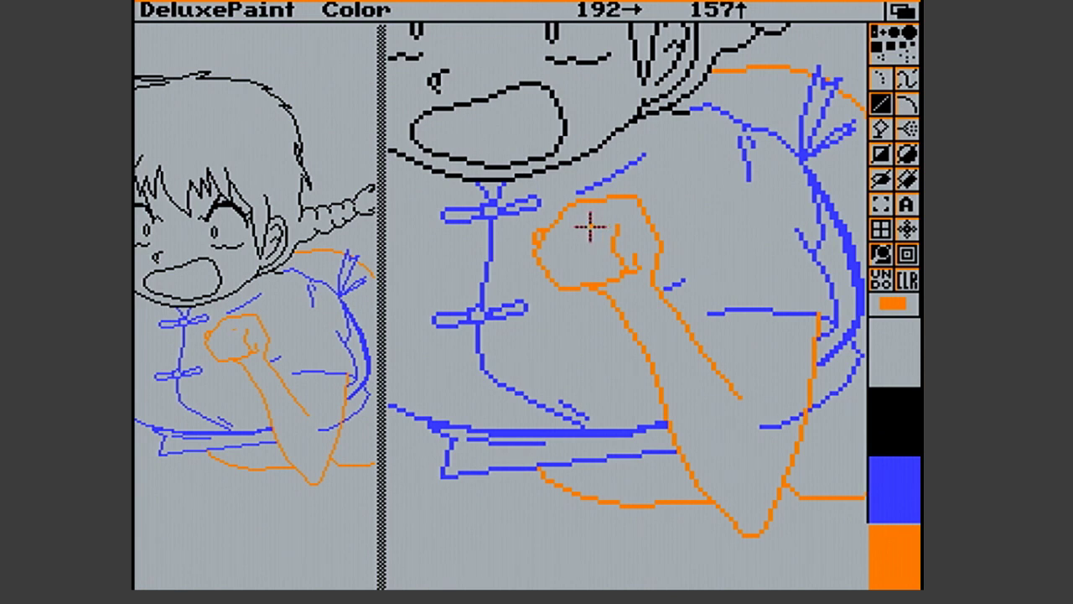
drag(592, 227, 599, 274)
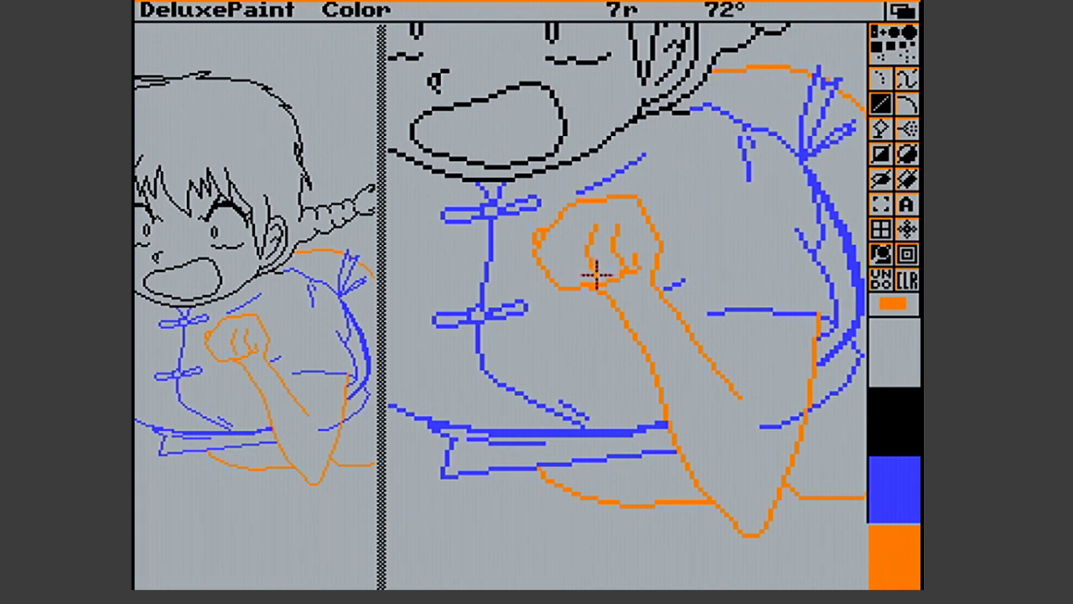
drag(599, 273, 601, 275)
drag(603, 279, 613, 285)
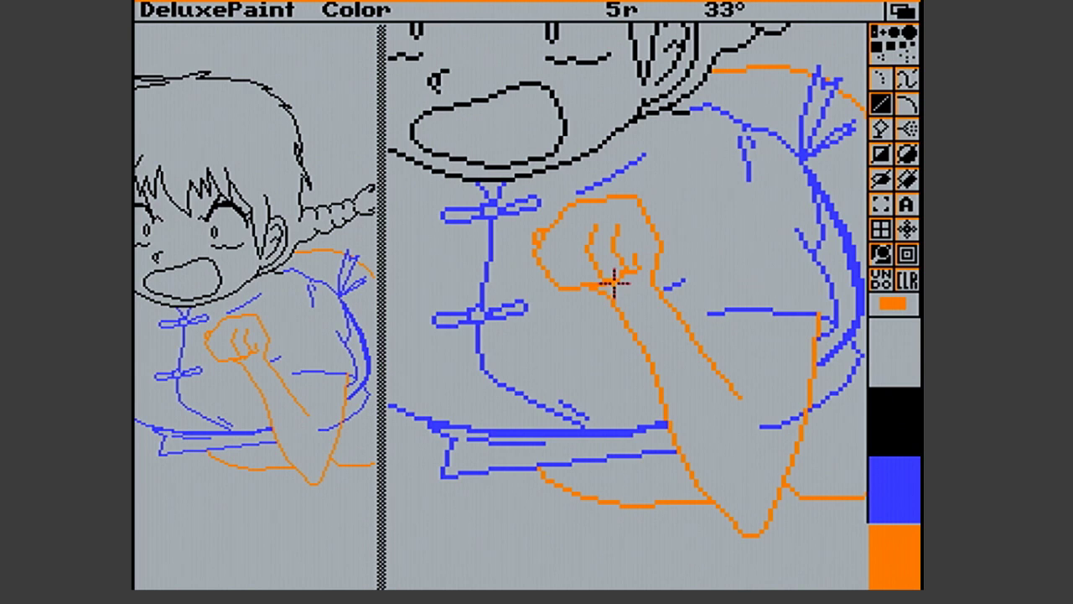
drag(615, 282, 604, 274)
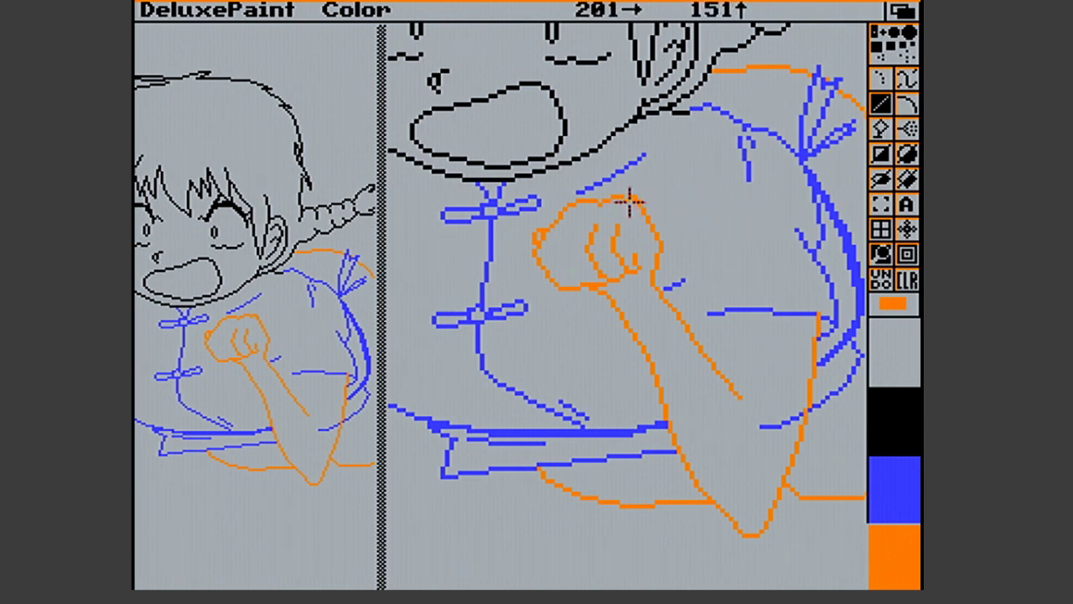
Notch the fist's upper outline between the knuckles and refine the first finger's inner strokes beside the palm
click(621, 198)
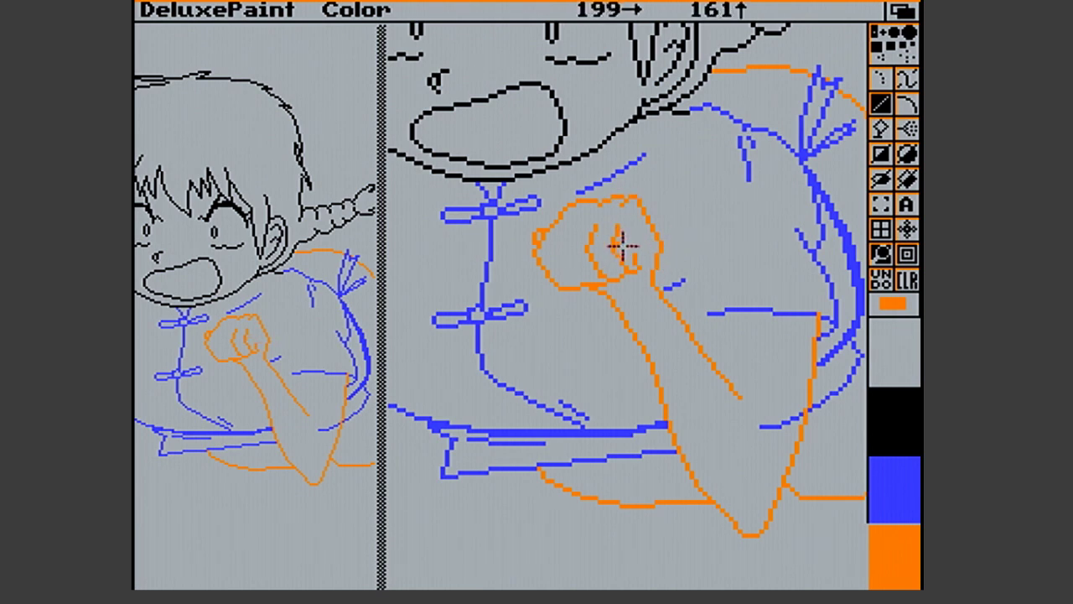
drag(630, 247, 641, 244)
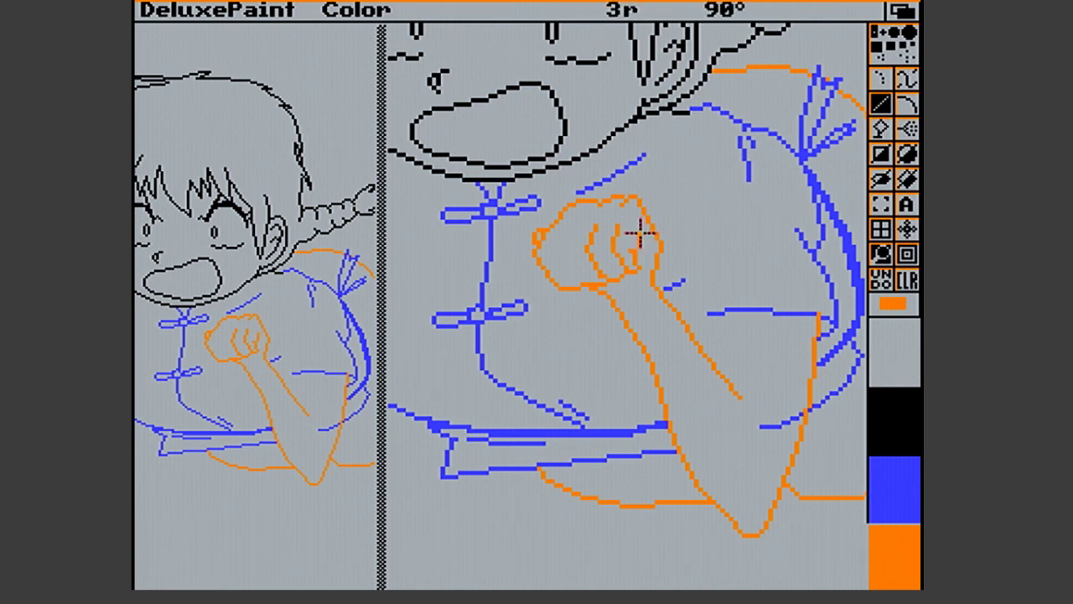
drag(639, 236, 642, 248)
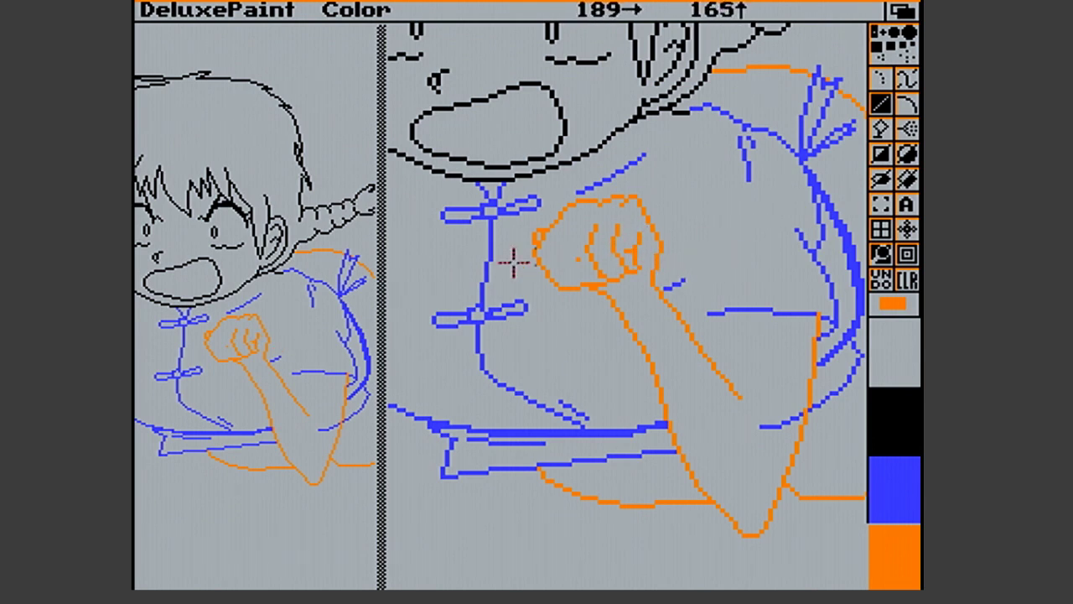
Add the remaining finger contours toward the shirt closure in orange and clear the old lower outline around their tips
mouse_move(590, 262)
mouse_down()
mouse_move(590, 248)
mouse_move(582, 271)
mouse_move(604, 283)
mouse_move(582, 288)
mouse_move(580, 273)
mouse_move(593, 288)
mouse_move(585, 247)
mouse_up()
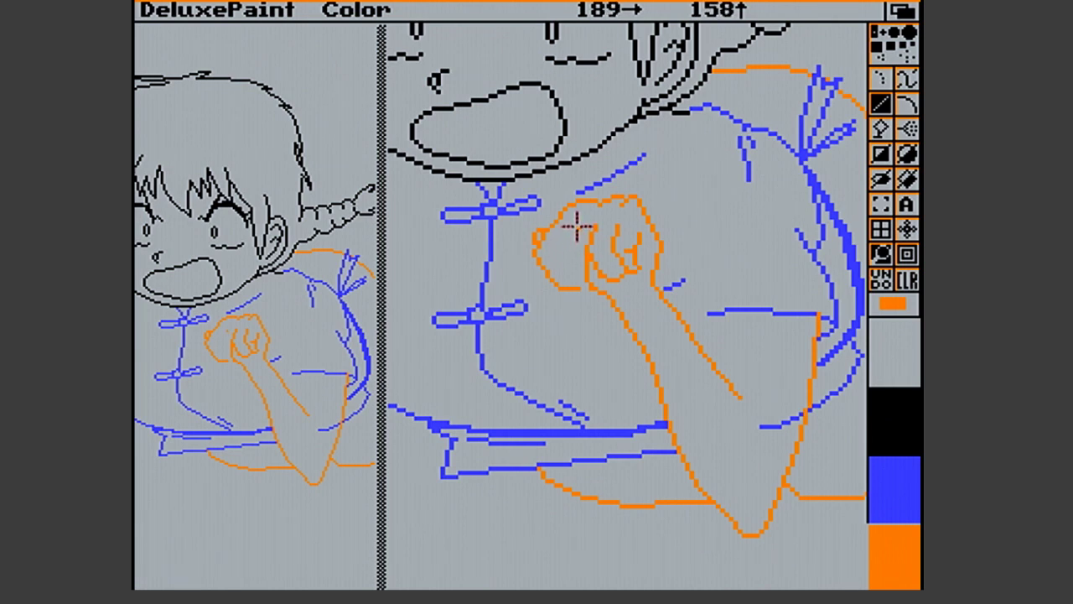
mouse_move(577, 227)
mouse_down()
mouse_move(556, 249)
mouse_move(561, 286)
mouse_move(589, 293)
mouse_up()
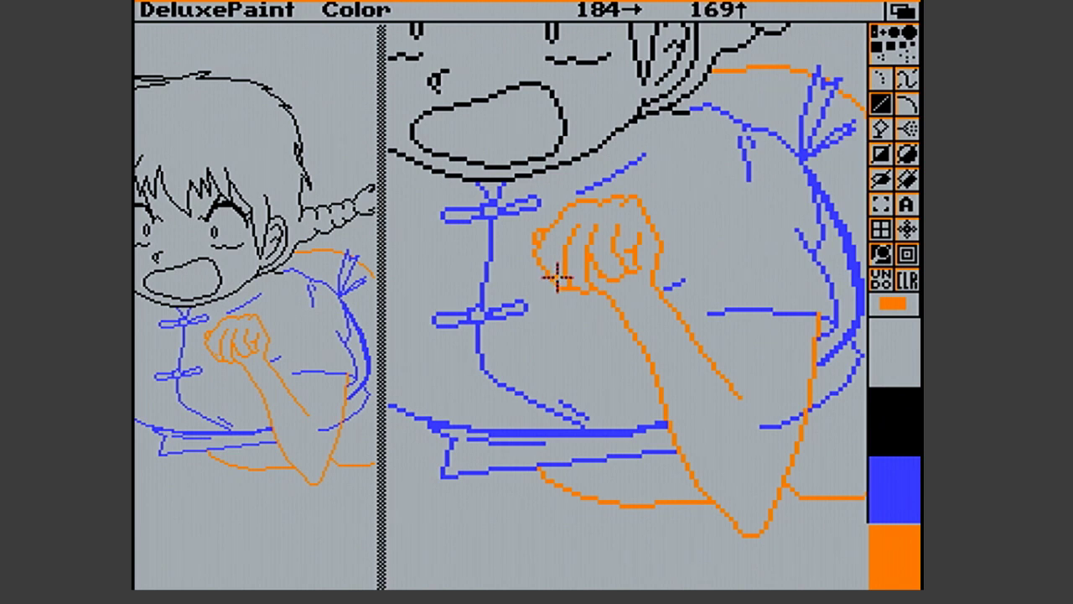
drag(566, 216, 594, 271)
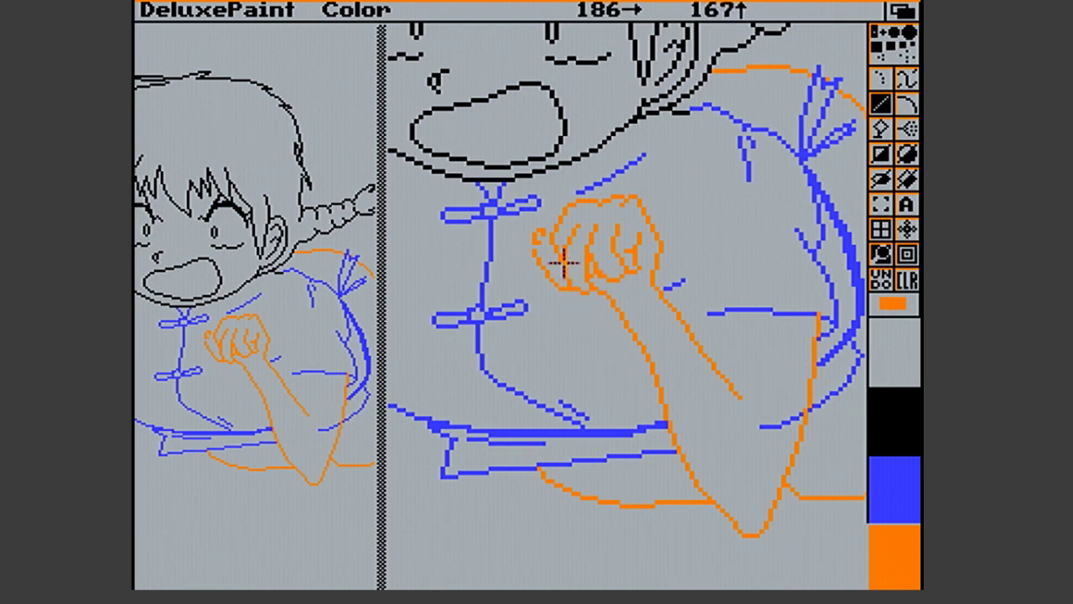
drag(533, 236, 553, 246)
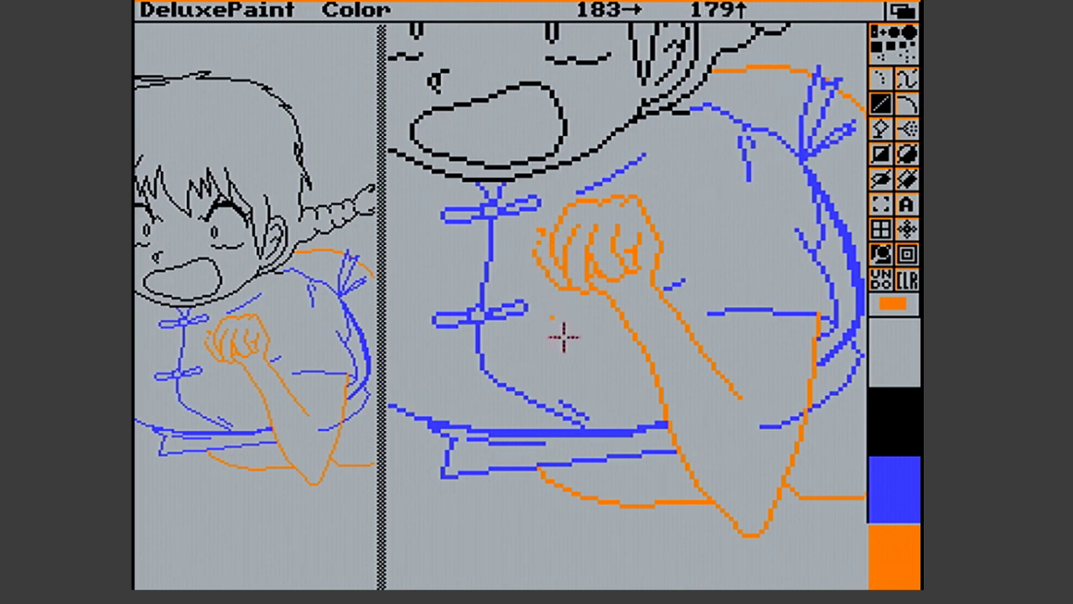
drag(568, 291, 556, 286)
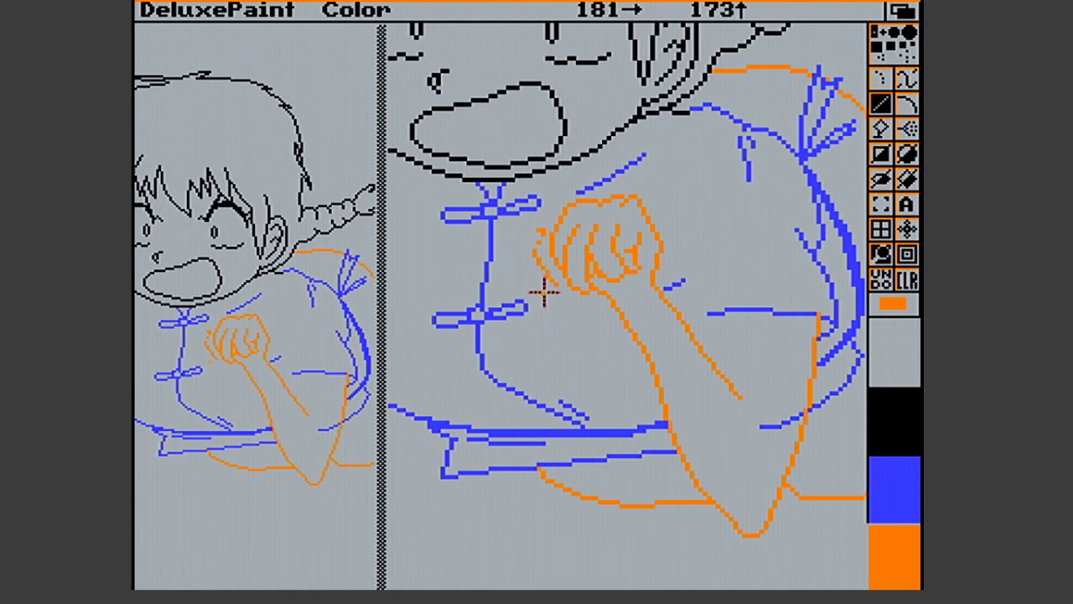
Erase the old outline on the fist's shirt-closure side and draw a small pointed little finger there in orange
click(881, 256)
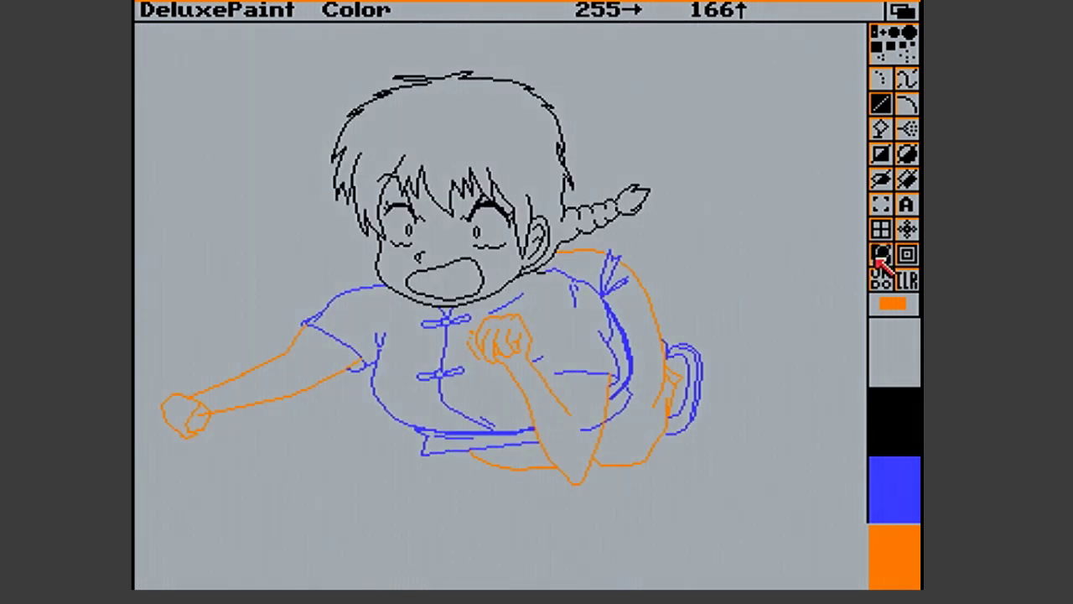
click(518, 335)
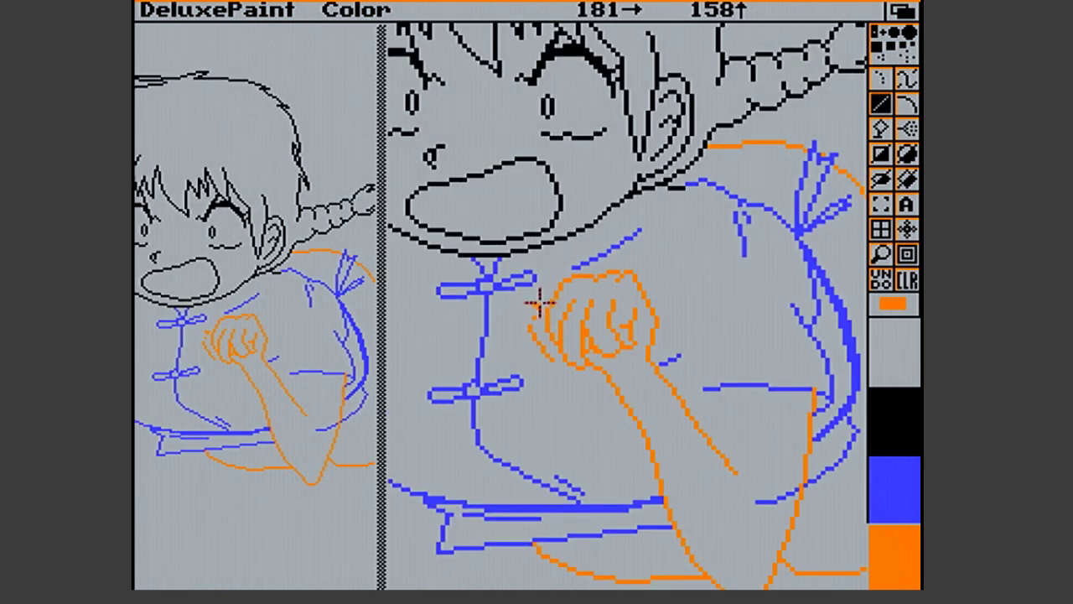
mouse_move(531, 306)
mouse_down()
mouse_move(529, 335)
mouse_move(550, 362)
mouse_move(532, 331)
mouse_move(546, 349)
mouse_move(528, 340)
mouse_move(537, 335)
mouse_up()
drag(623, 321, 623, 319)
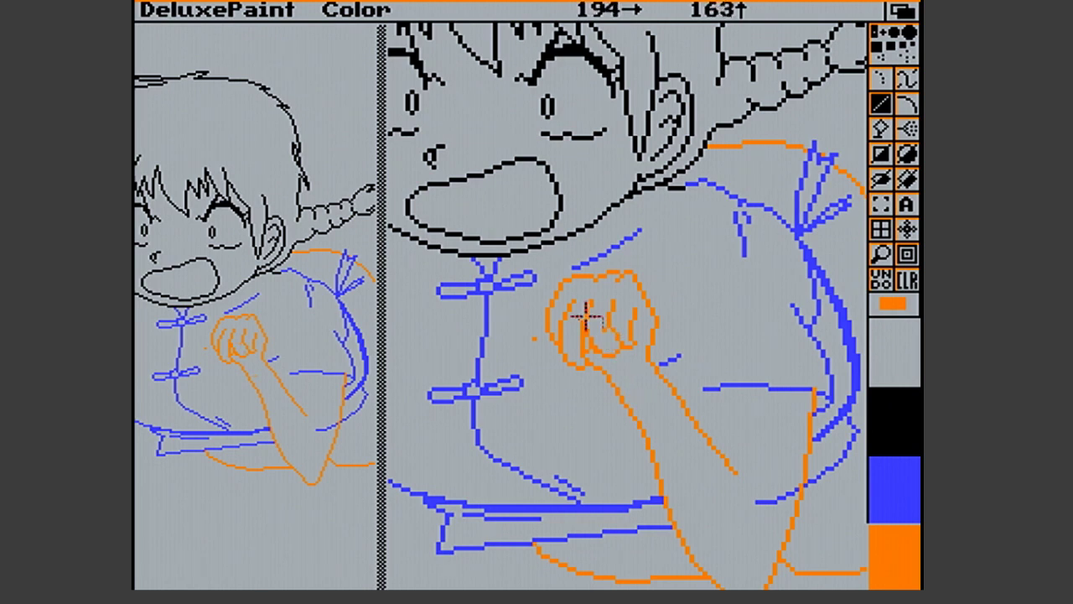
click(534, 339)
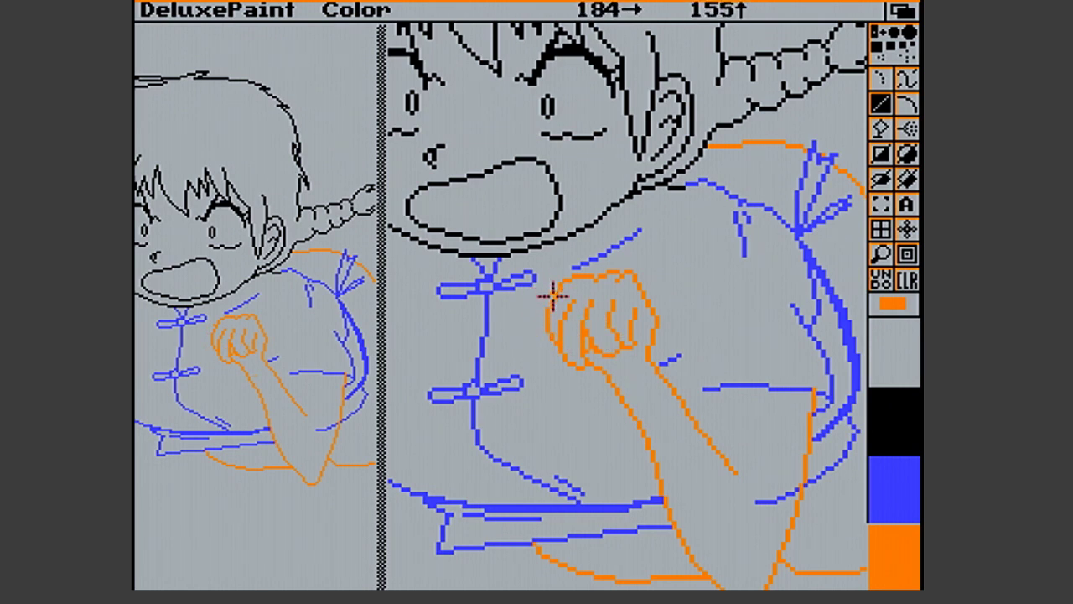
drag(555, 295, 544, 329)
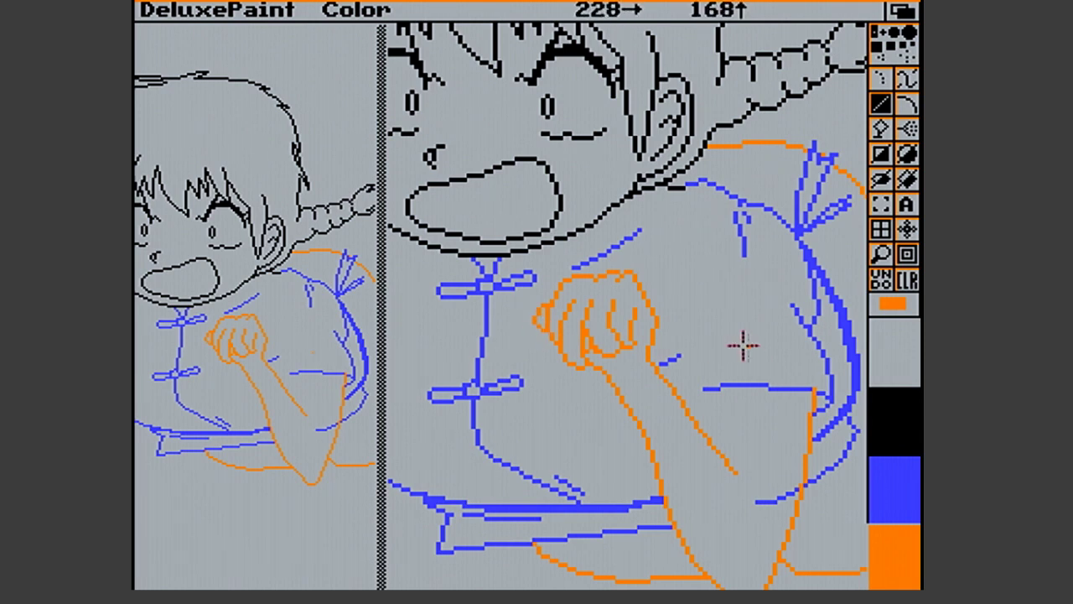
Erase the angular knuckle corner on the fist's sleeve side and redraw it as a rounded orange curve
click(881, 255)
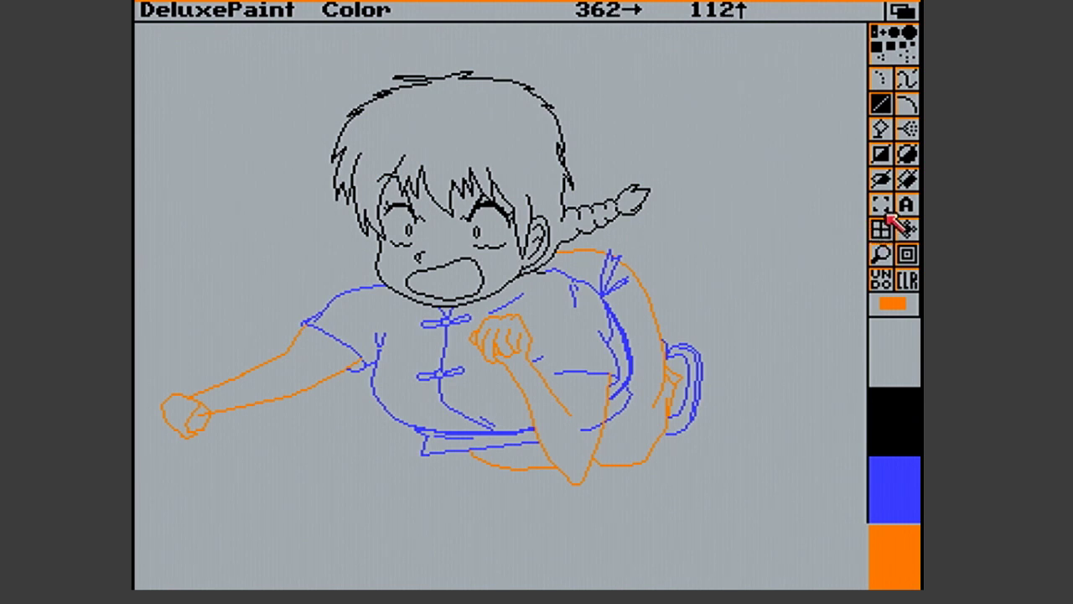
click(881, 254)
click(556, 274)
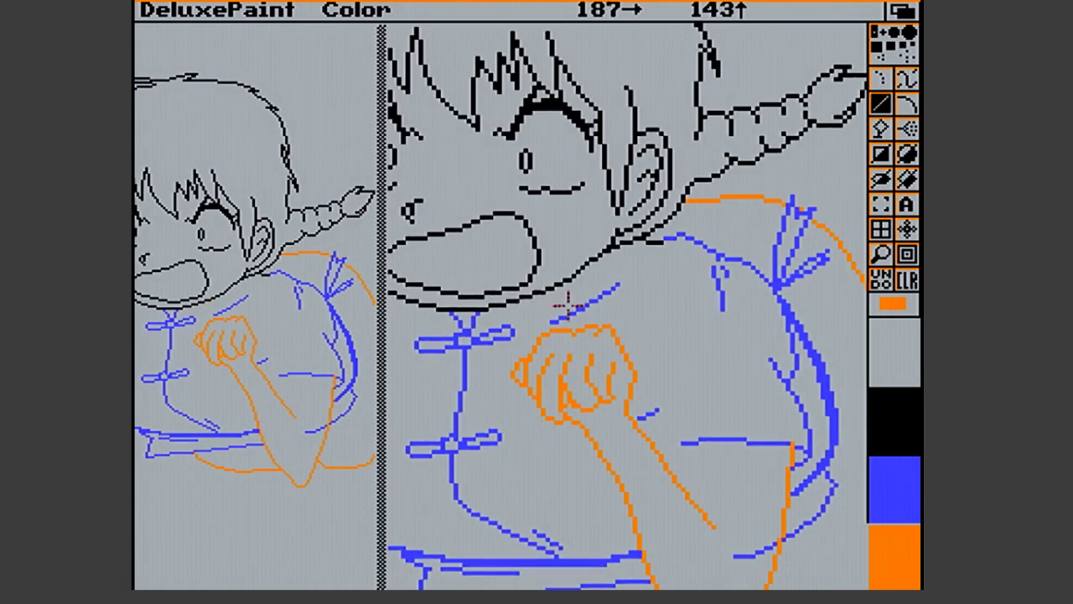
drag(616, 336, 623, 353)
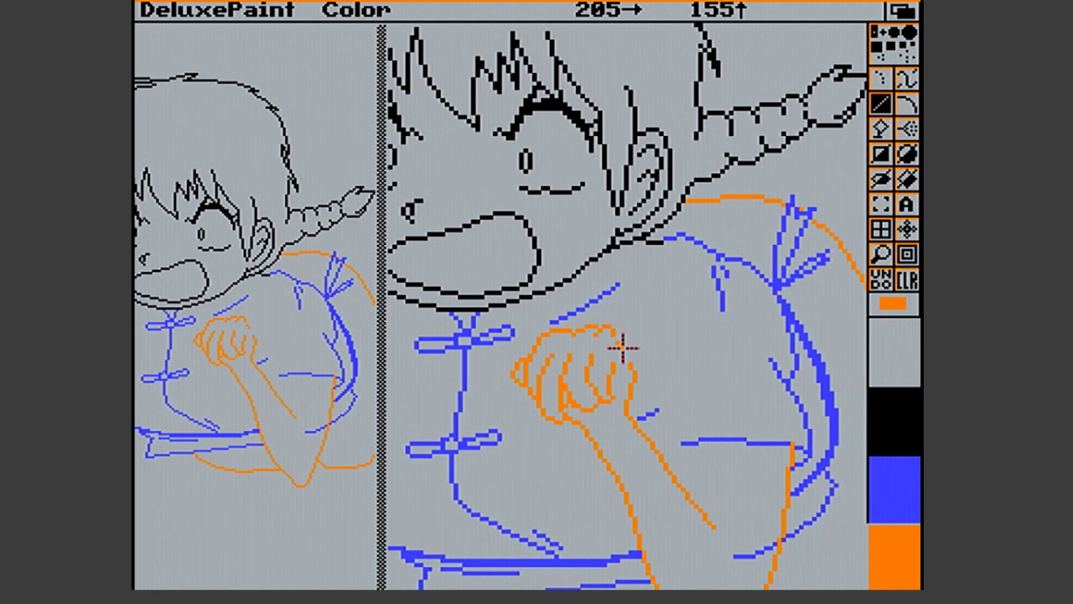
drag(613, 333, 628, 345)
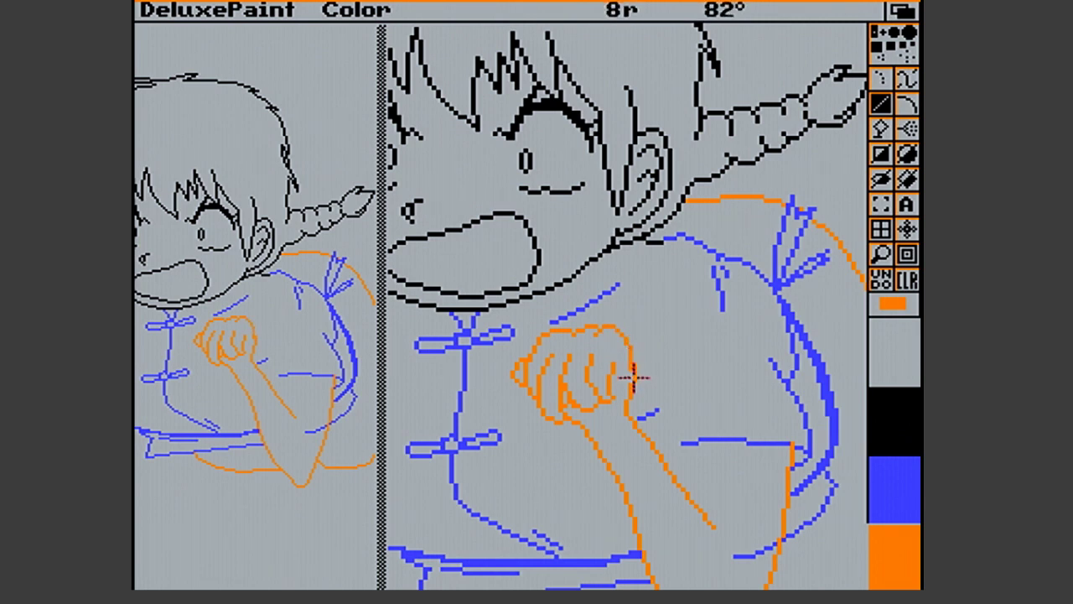
Rework the bent arm's fist edge between the sleeve-side knuckle and the wrist, clearing part of the old orange outline
drag(633, 380, 621, 402)
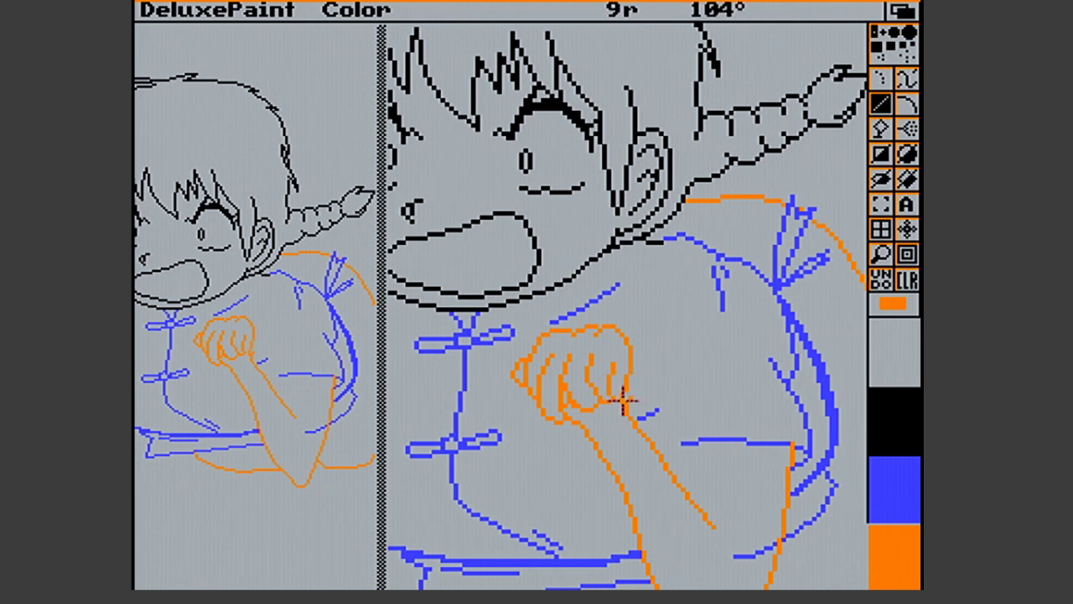
drag(627, 401, 632, 399)
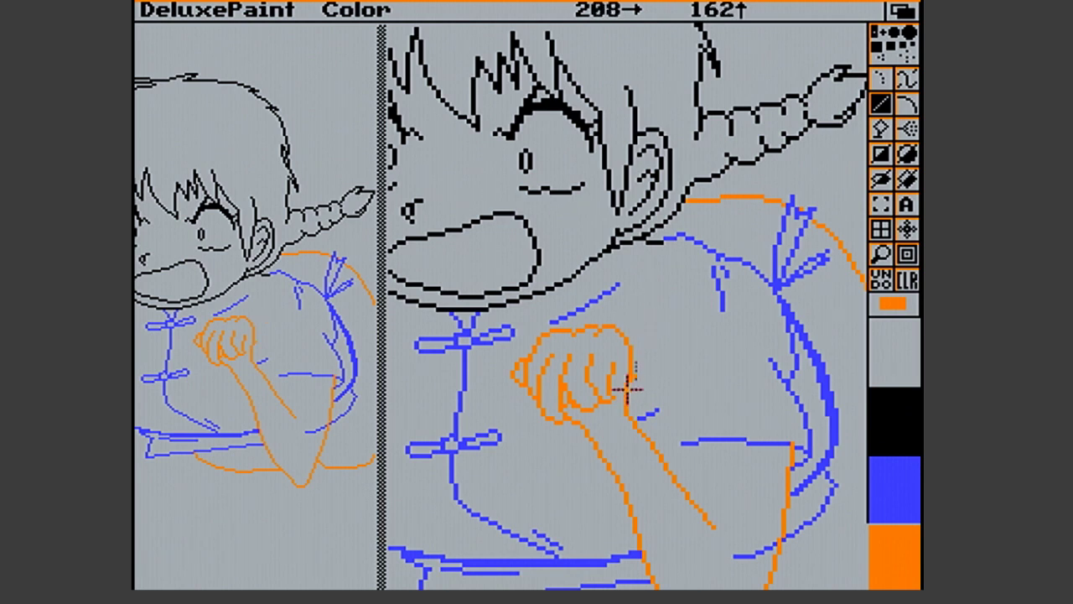
drag(631, 369, 627, 387)
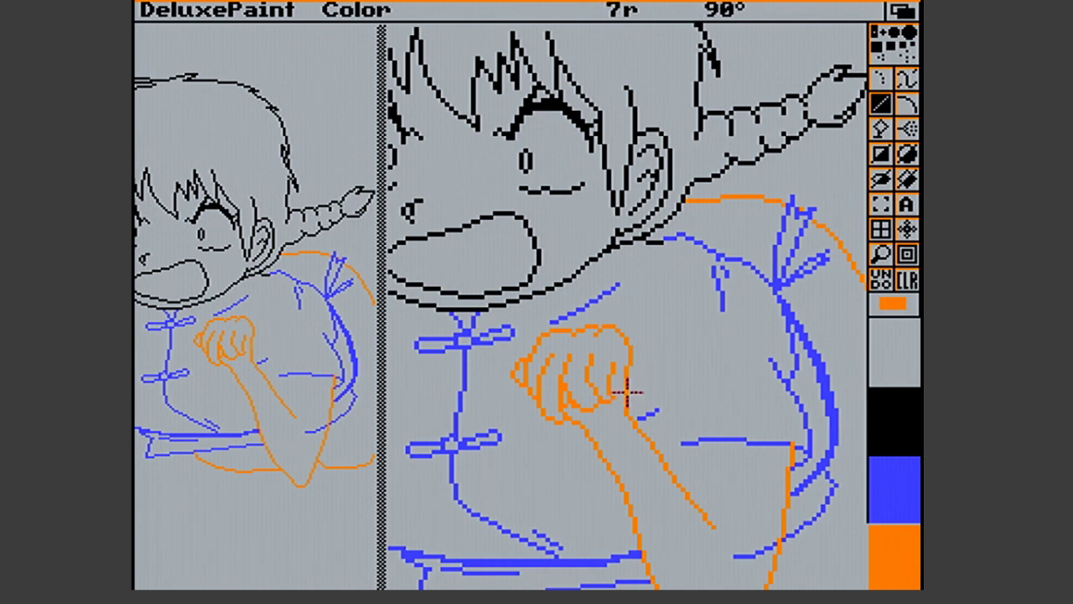
drag(628, 391, 635, 358)
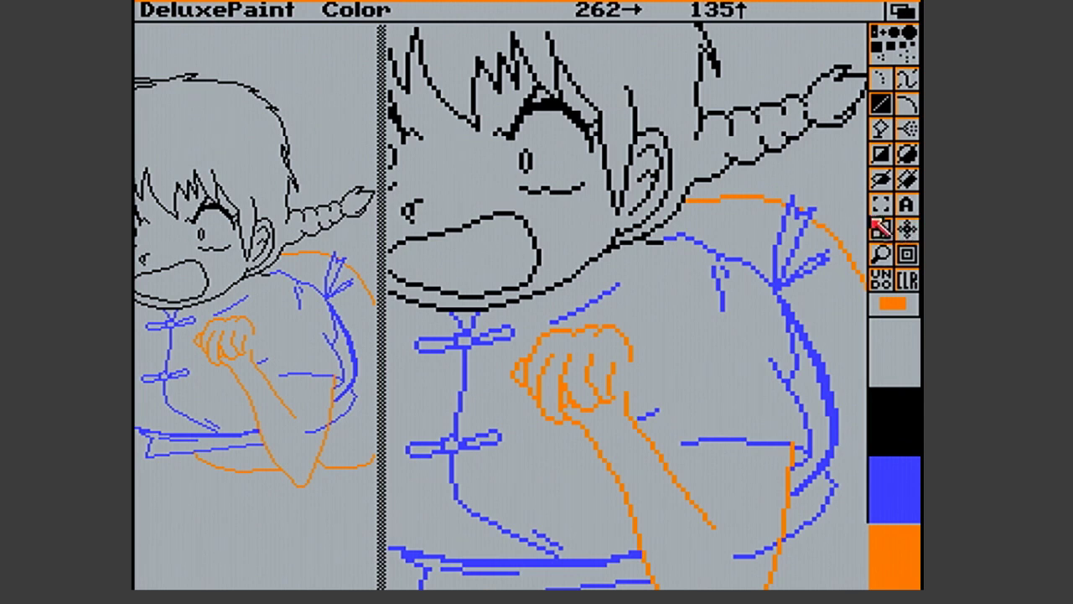
Pick up the finger contour nearest the sleeve as a brush, restamp it slightly shifted, and restore the line brush
click(880, 204)
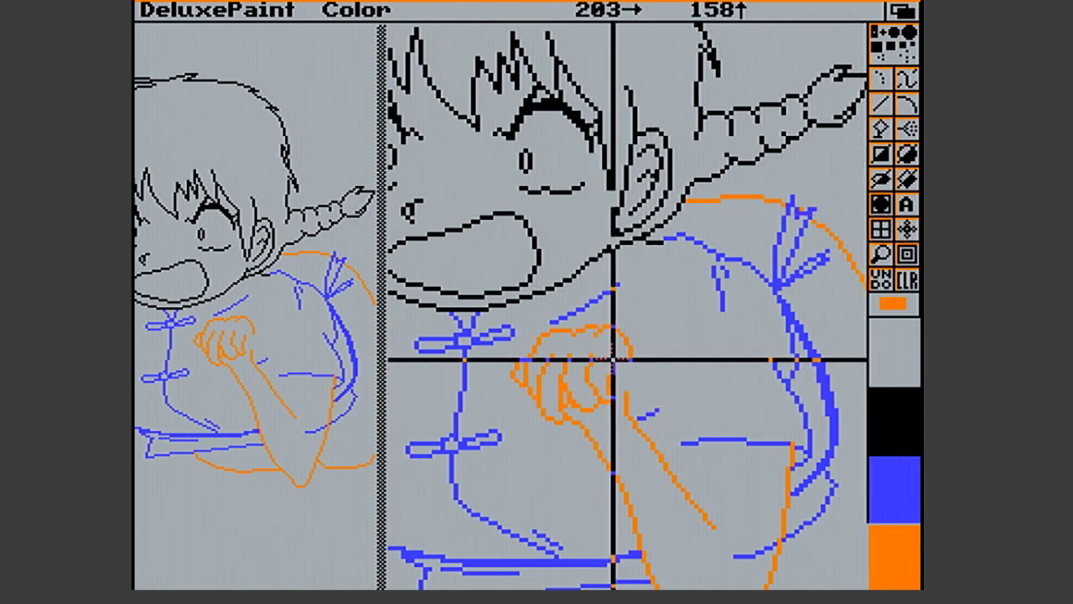
mouse_move(608, 358)
mouse_down()
mouse_move(627, 383)
mouse_move(621, 399)
mouse_up()
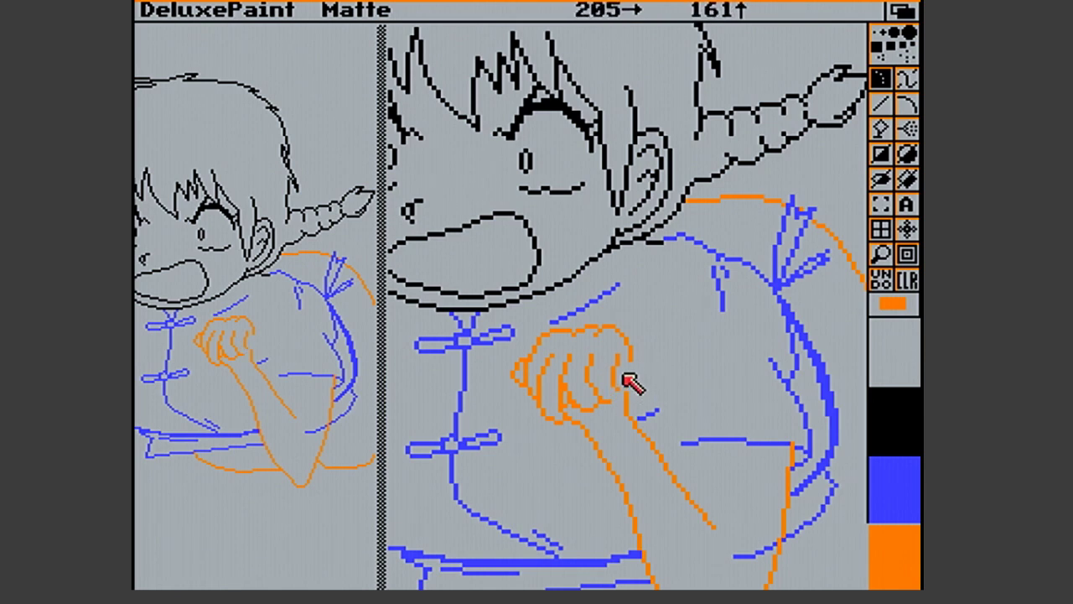
key(v)
key(period)
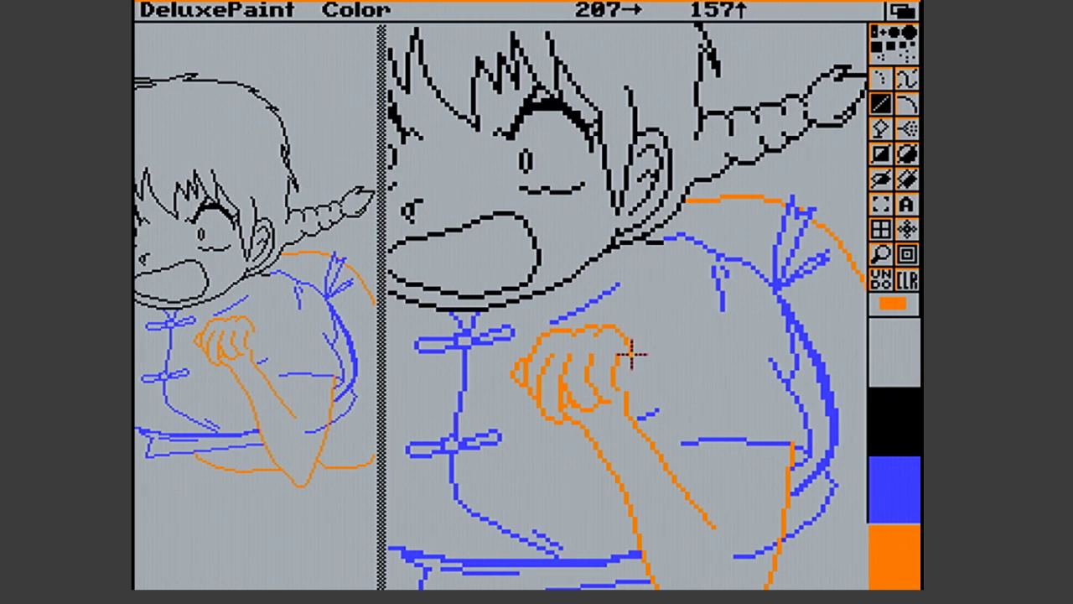
Redraw the fist's outer sleeve-side edge and last finger in orange as rounded curves, and touch up the upper knuckle notch
mouse_move(623, 348)
mouse_down()
mouse_move(637, 378)
mouse_move(615, 401)
mouse_move(615, 391)
mouse_up()
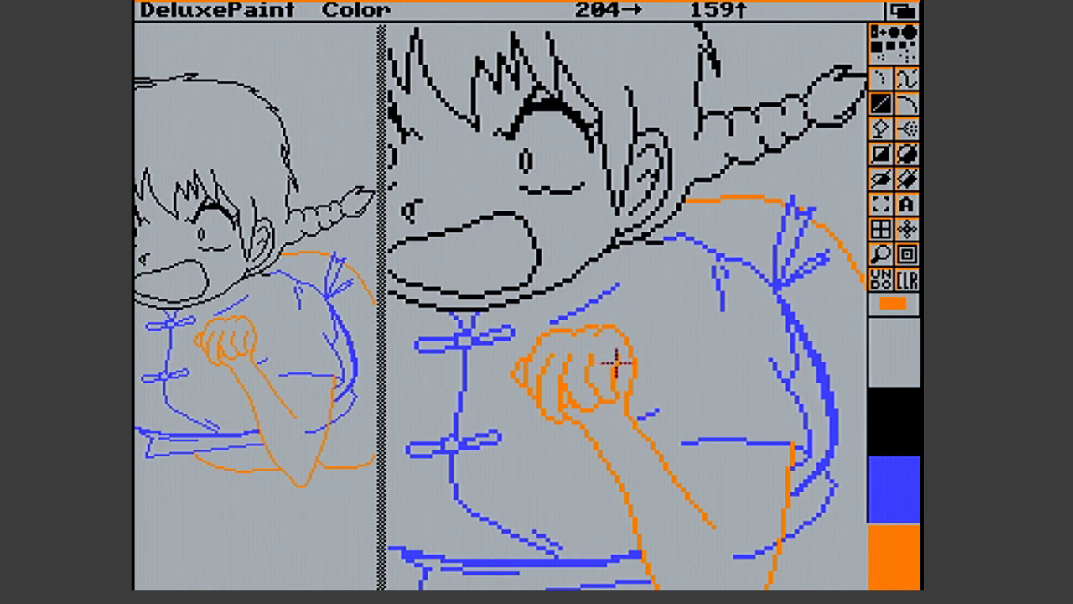
mouse_move(612, 362)
mouse_down()
mouse_move(606, 377)
mouse_move(612, 369)
mouse_up()
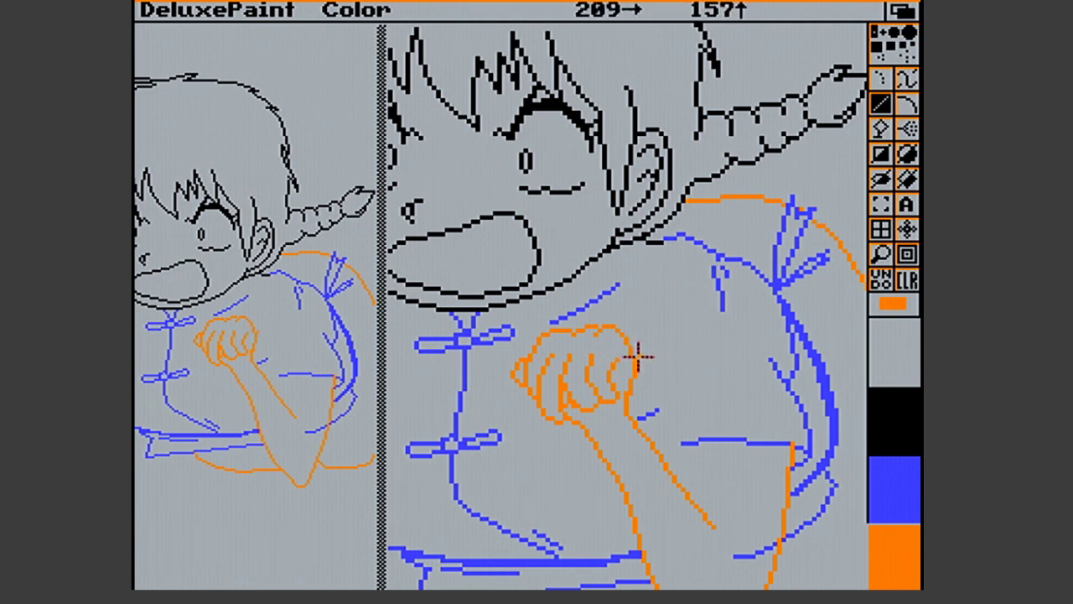
drag(618, 358, 613, 356)
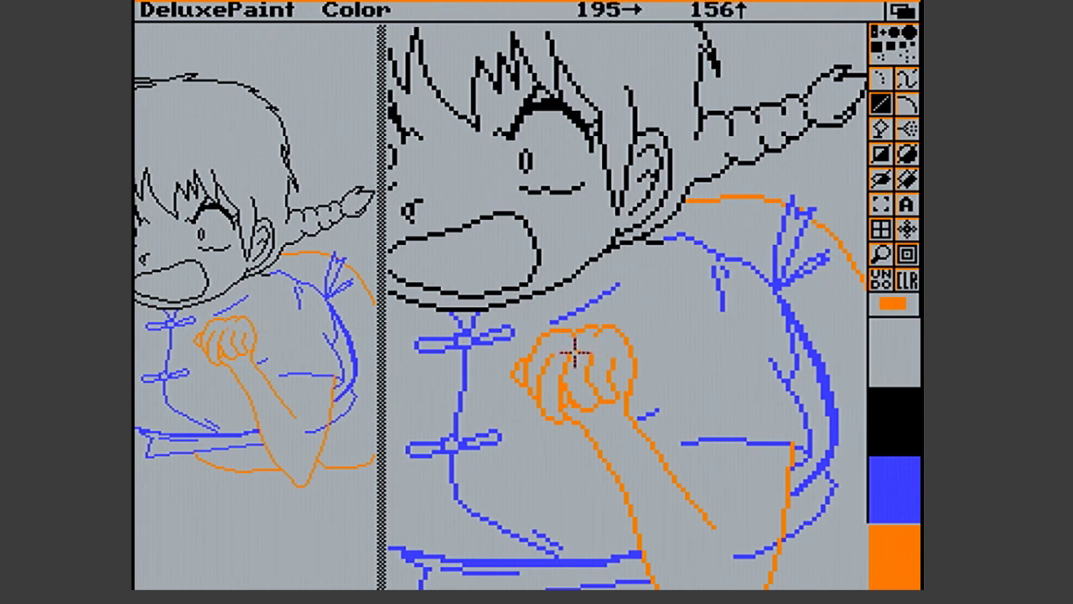
drag(563, 335, 562, 332)
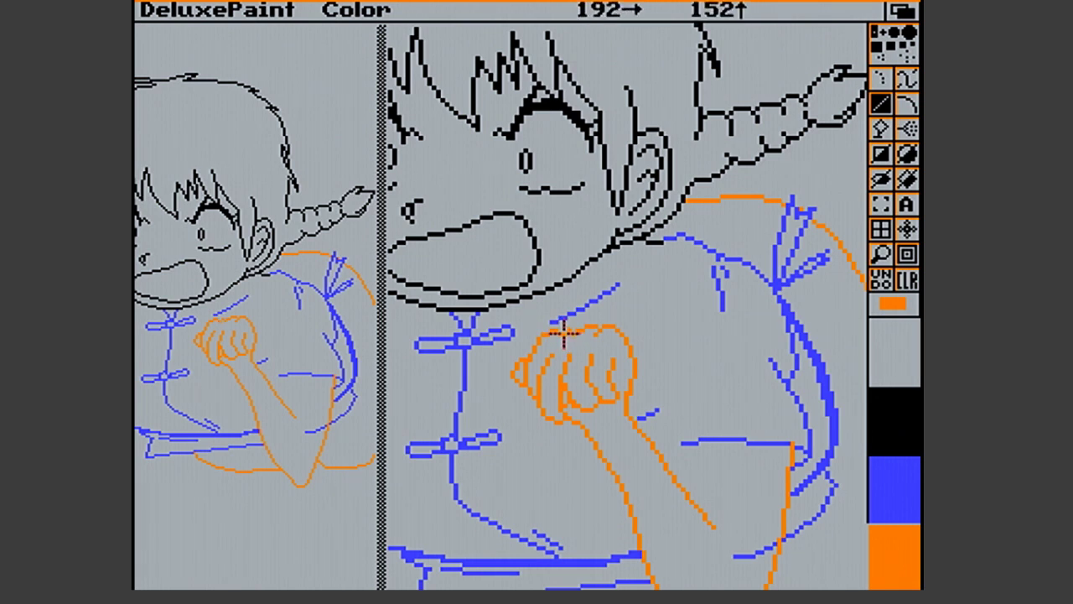
drag(563, 333, 563, 334)
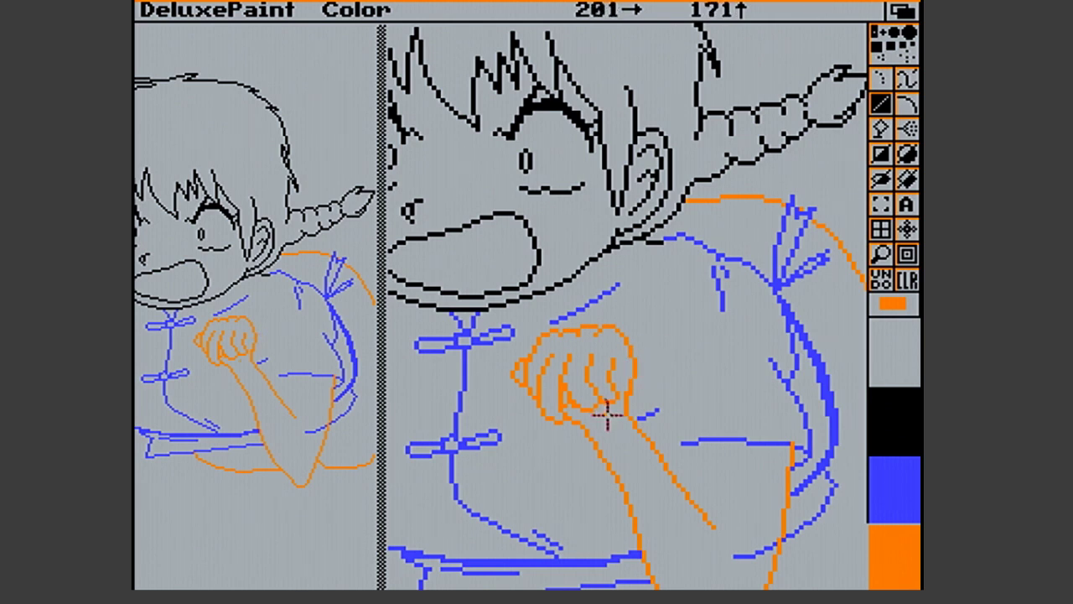
Pick up the fist's lower tip as a brush, restamp it slightly shifted, and reconnect it to the forearm outline in orange
click(895, 257)
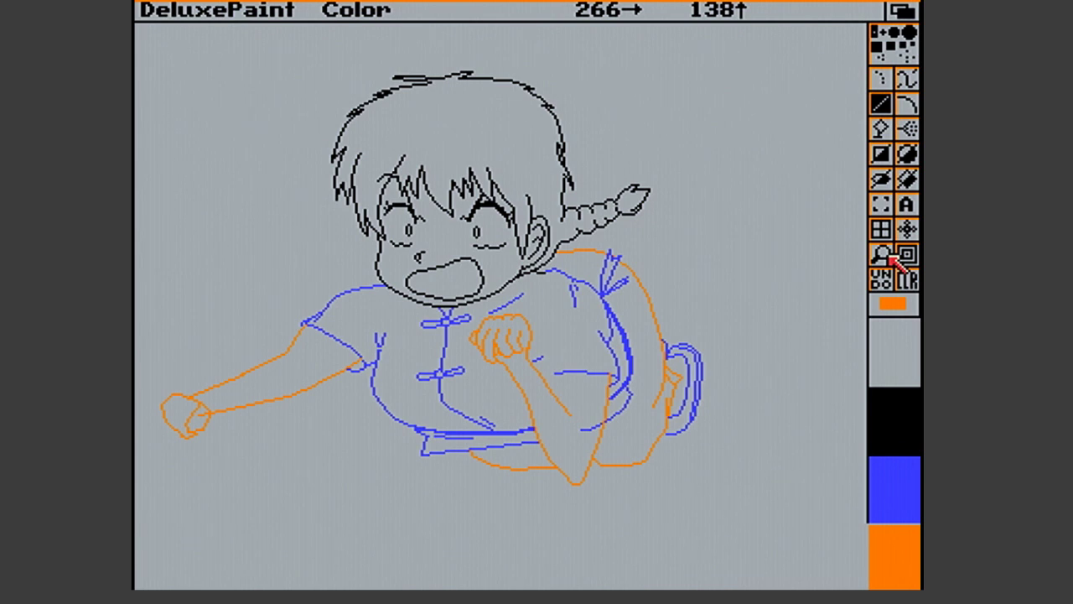
click(895, 258)
click(518, 287)
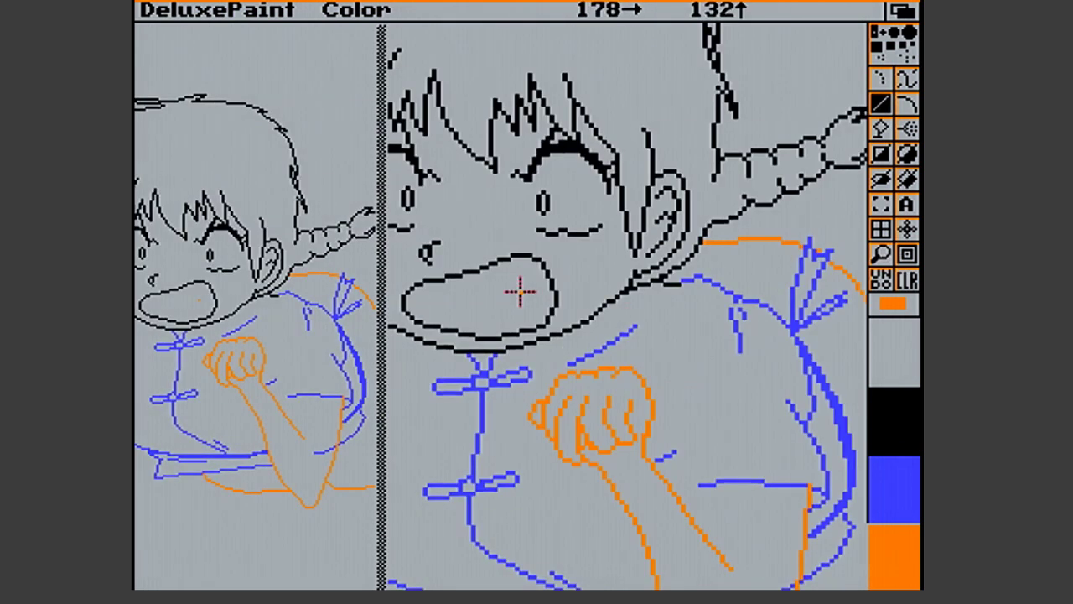
click(878, 204)
drag(566, 450, 586, 468)
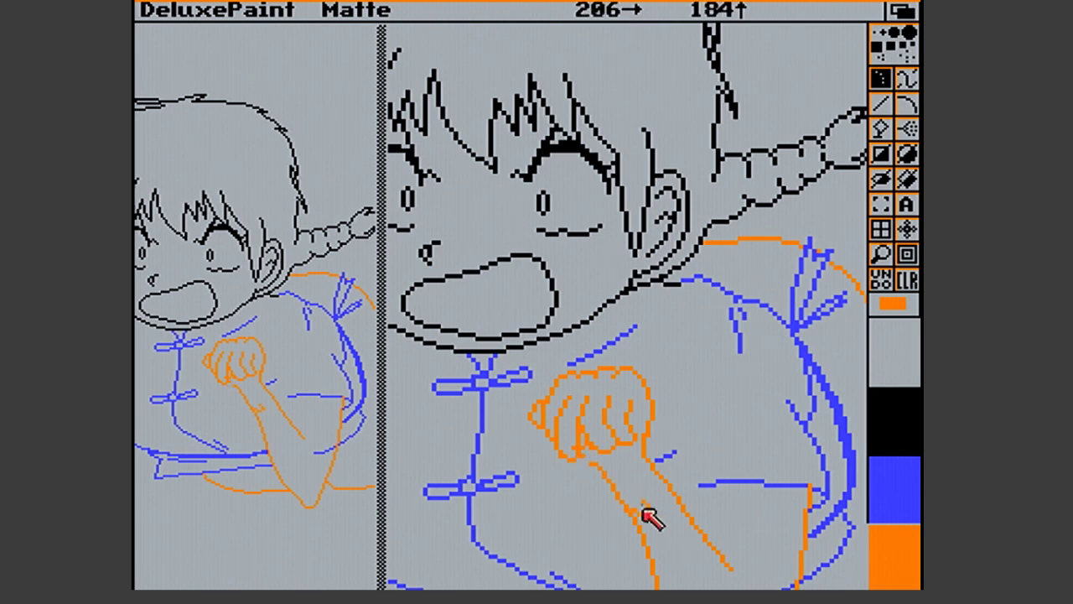
key(v)
key(period)
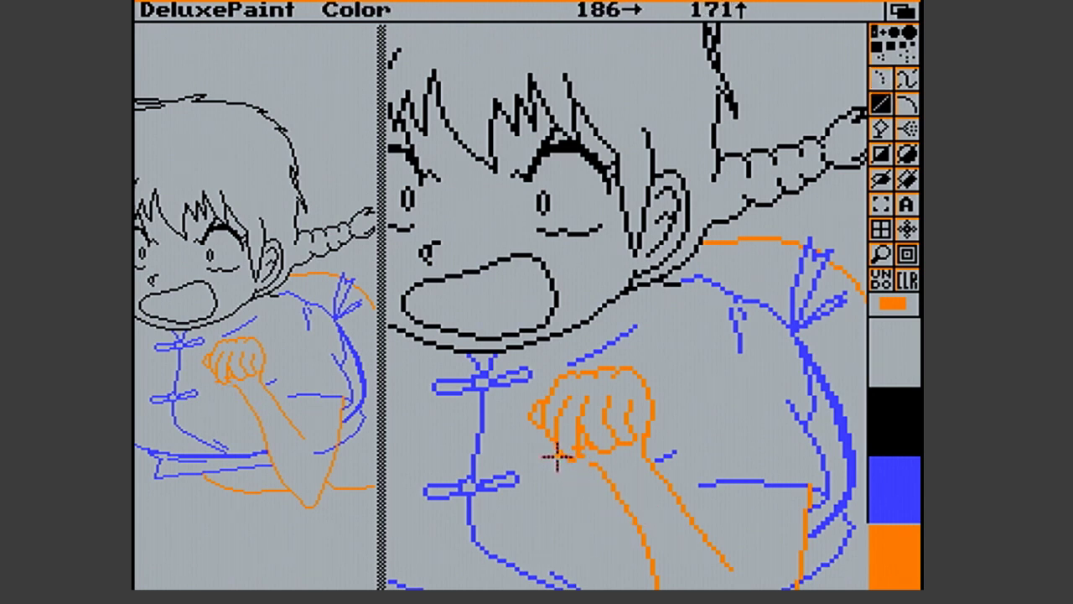
drag(586, 455, 587, 460)
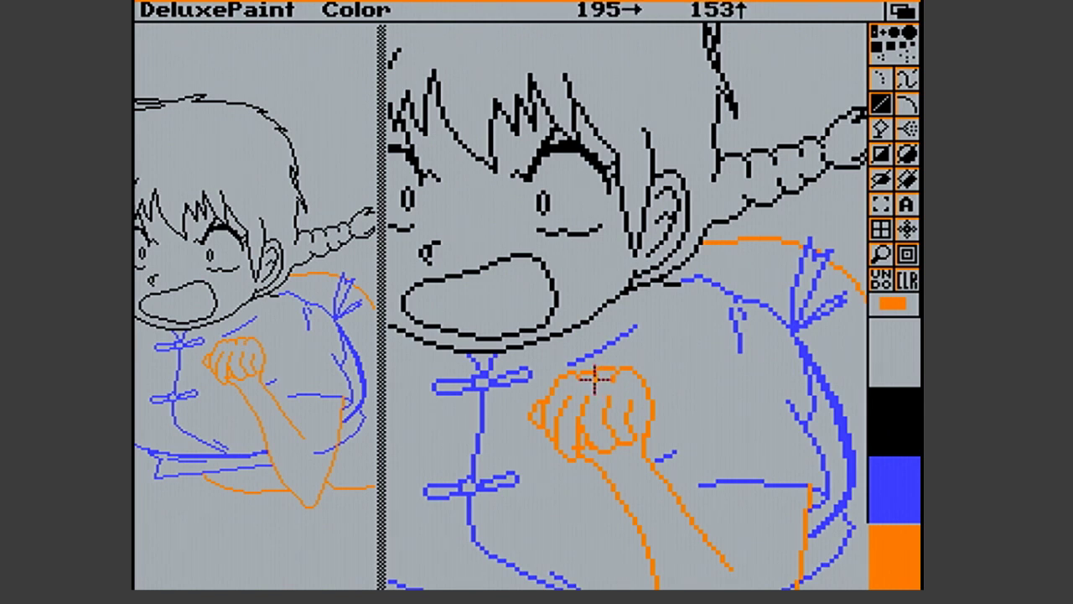
Refine the bent arm's fist with orange touch-ups to the inner finger strokes and the edge next to the wrist
drag(576, 379, 566, 390)
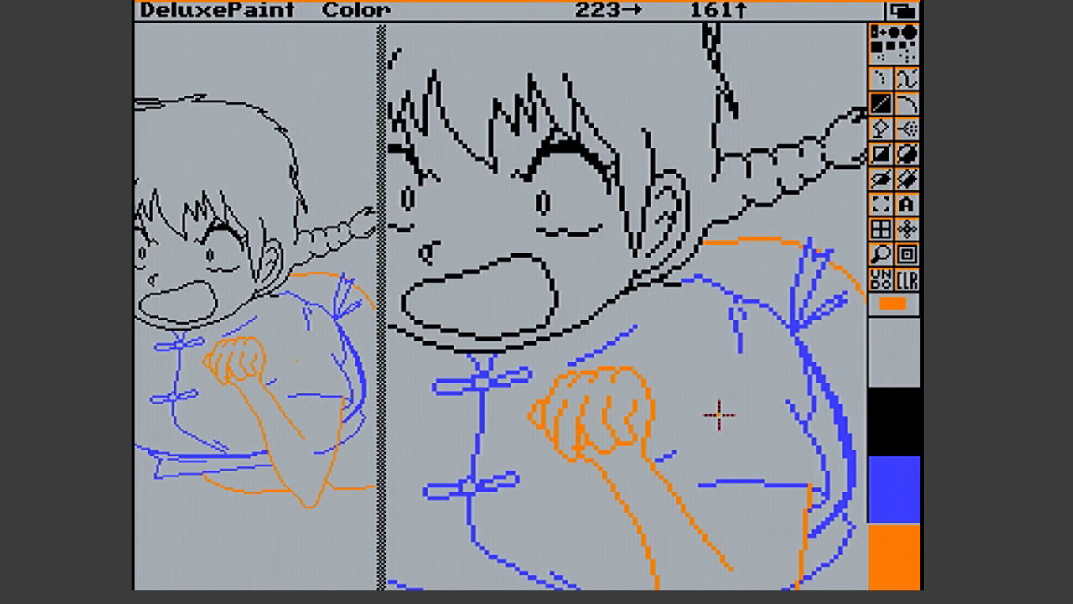
drag(635, 405, 634, 441)
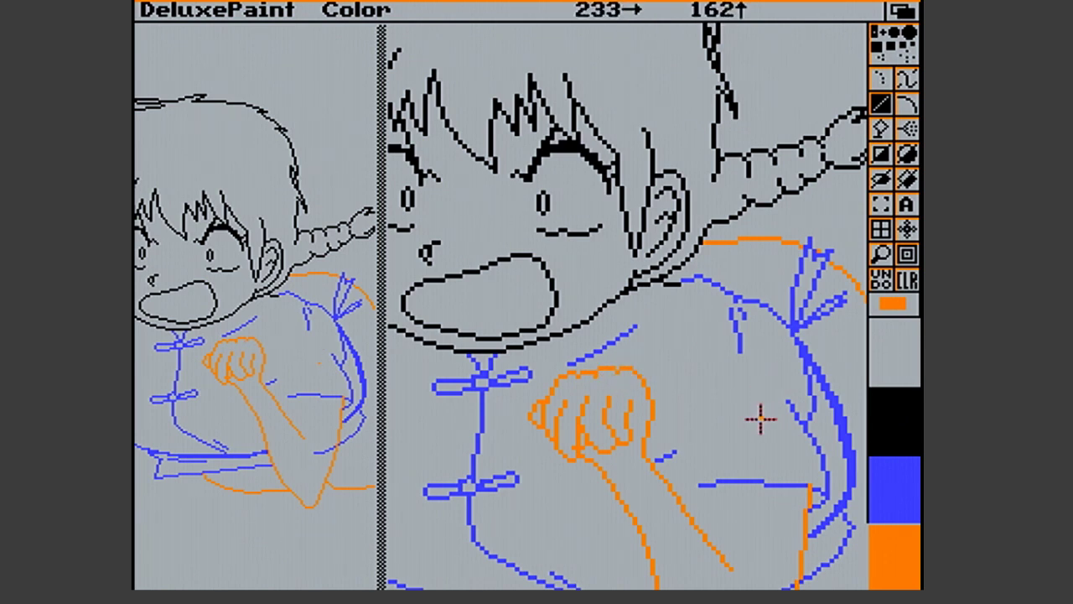
drag(617, 447, 634, 454)
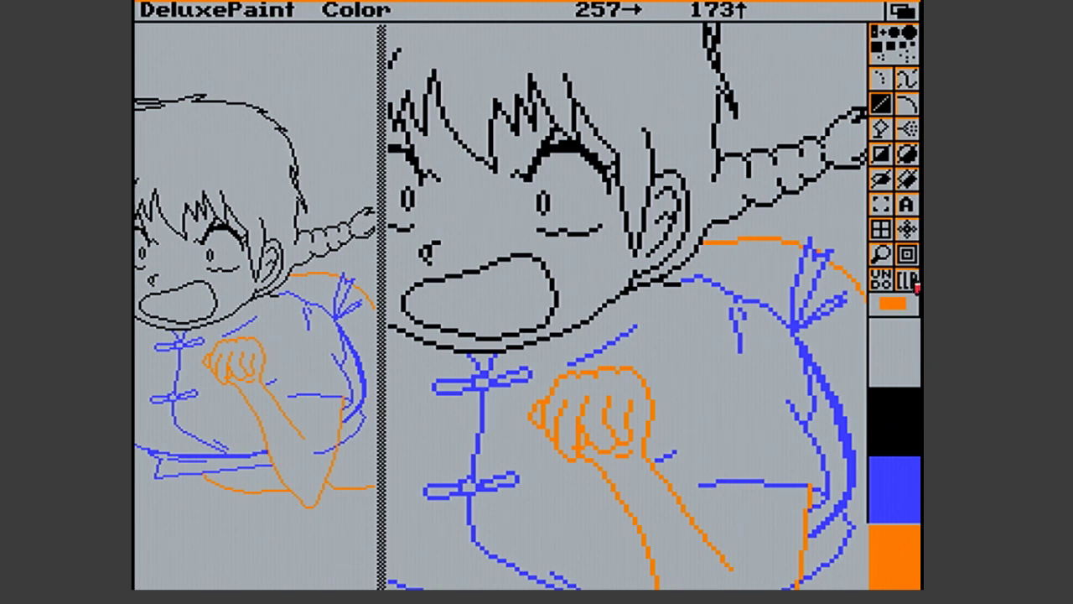
Erase the wrist-side edge of the inner oval on the outstretched arm's hand with a filled rectangle
click(887, 254)
click(887, 254)
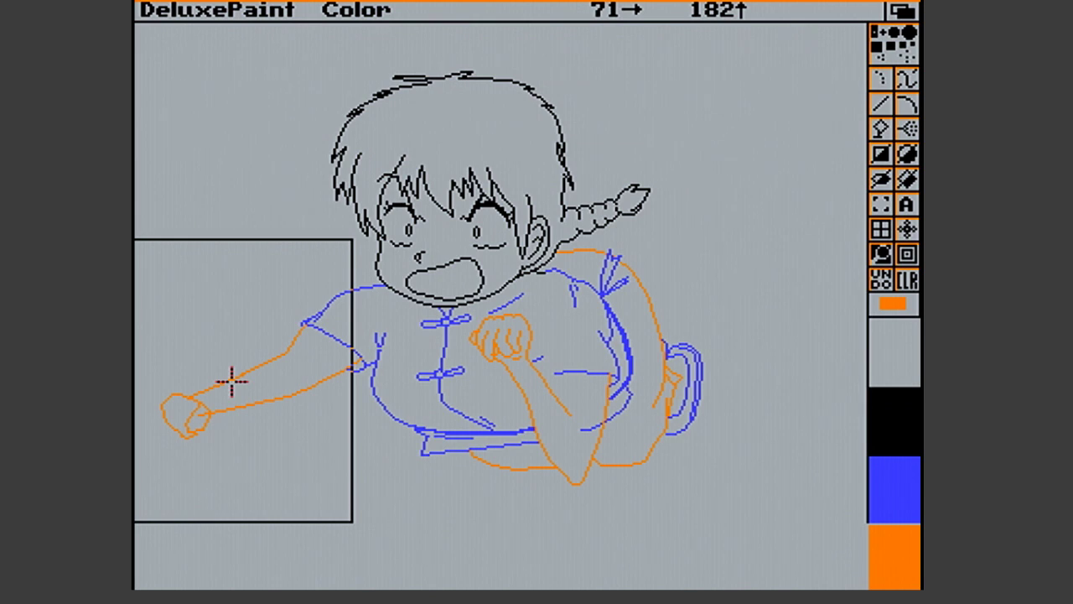
click(182, 383)
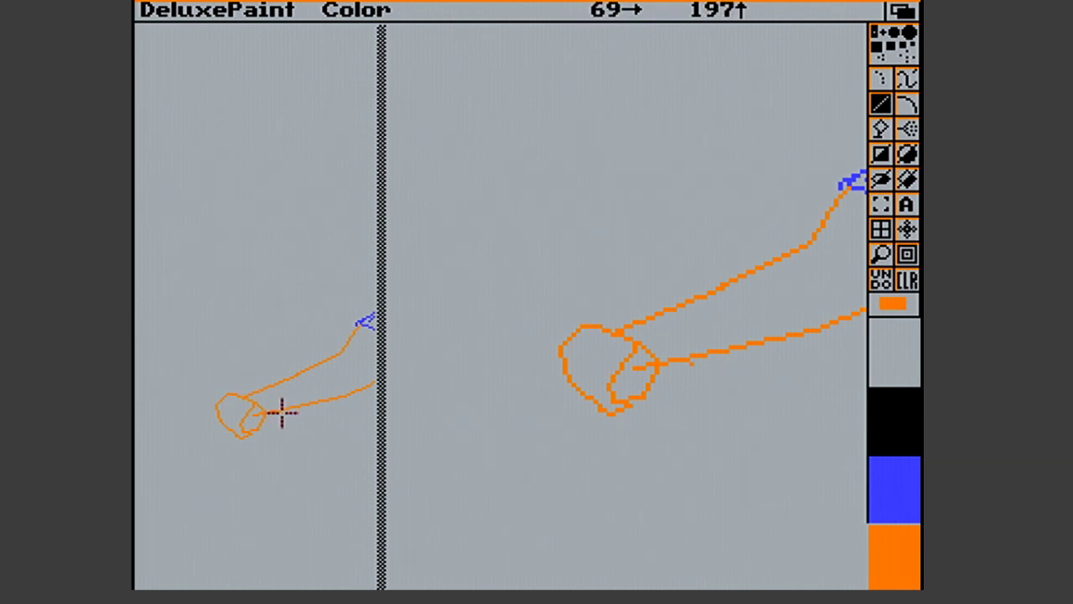
click(877, 152)
drag(681, 404, 692, 417)
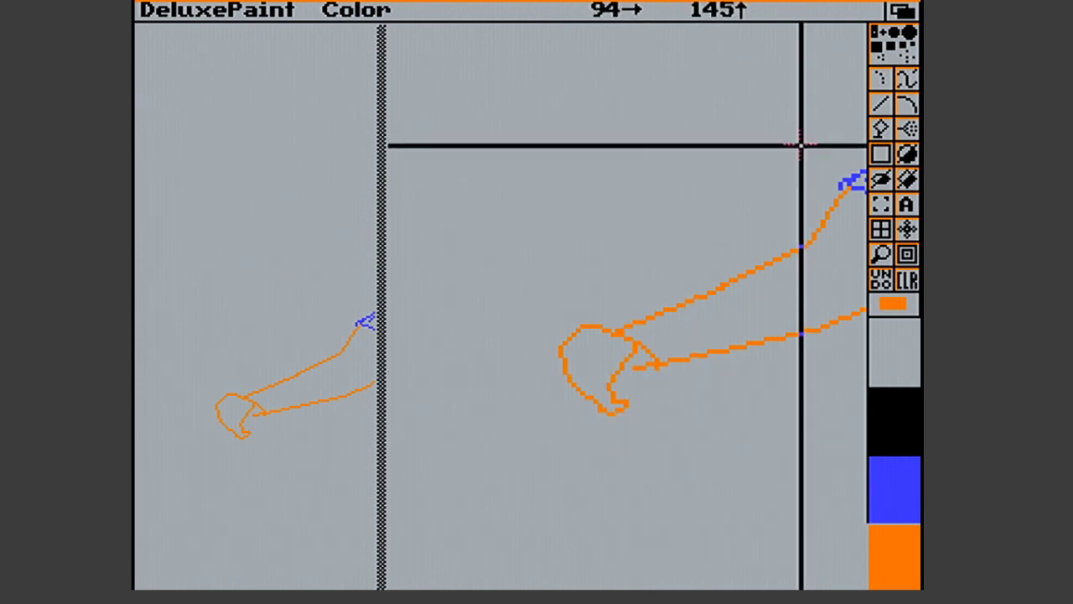
click(880, 103)
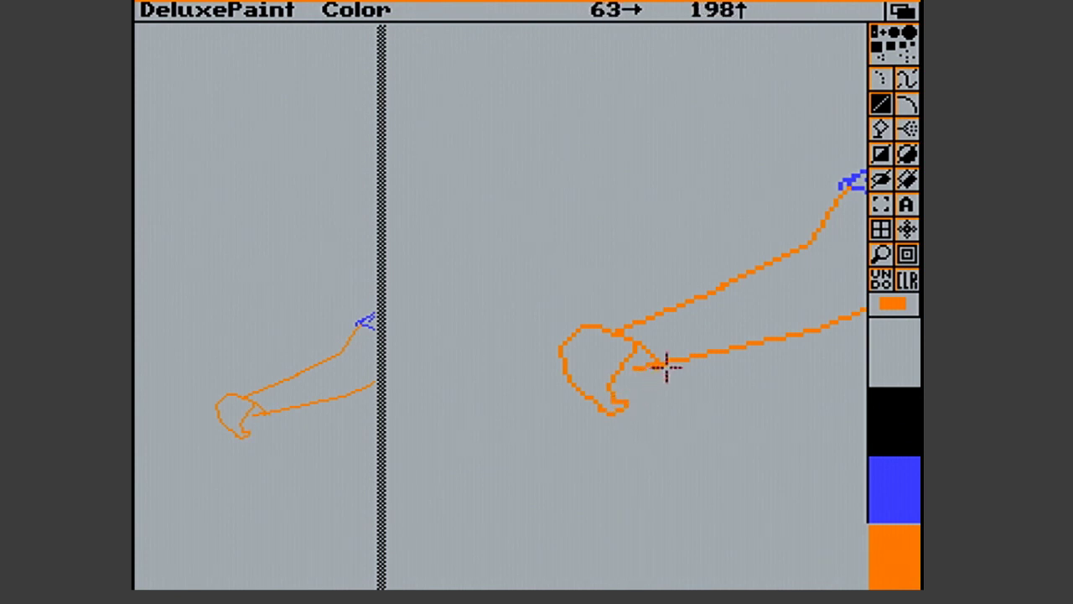
Clear the outstretched wrist's leftover strokes and the hand's old far-side outline, and curve the forearm's lower line into the hand
mouse_move(651, 369)
mouse_down()
mouse_move(635, 364)
mouse_move(661, 362)
mouse_move(635, 343)
mouse_move(658, 367)
mouse_up()
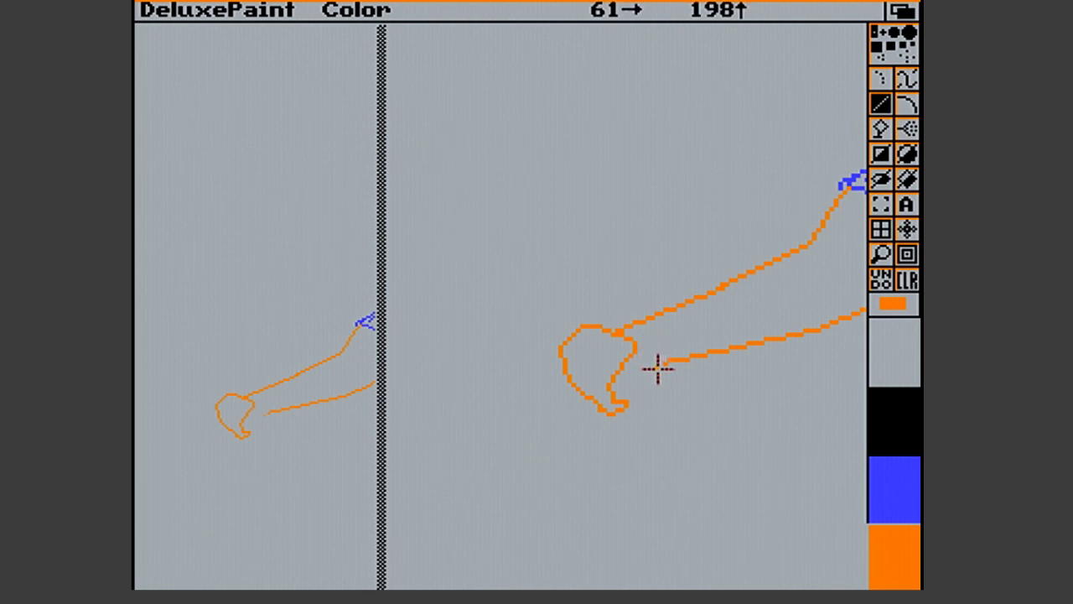
drag(640, 400, 660, 361)
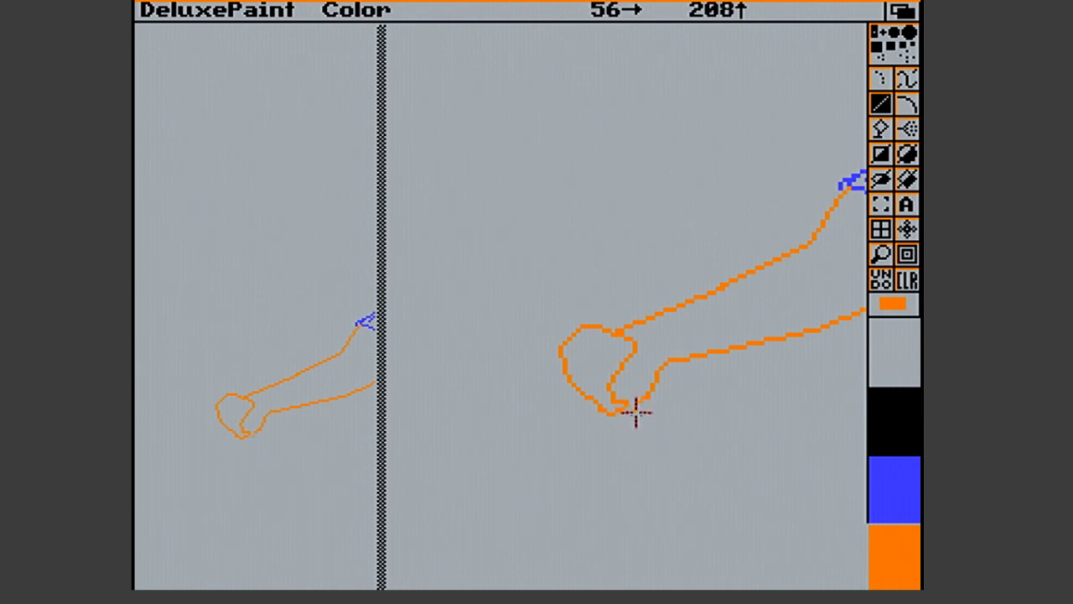
mouse_move(567, 337)
mouse_down()
mouse_move(561, 366)
mouse_move(578, 391)
mouse_move(611, 404)
mouse_move(592, 391)
mouse_move(612, 379)
mouse_move(616, 398)
mouse_move(625, 377)
mouse_move(643, 420)
mouse_move(599, 371)
mouse_move(608, 353)
mouse_move(629, 392)
mouse_move(623, 378)
mouse_move(640, 375)
mouse_up()
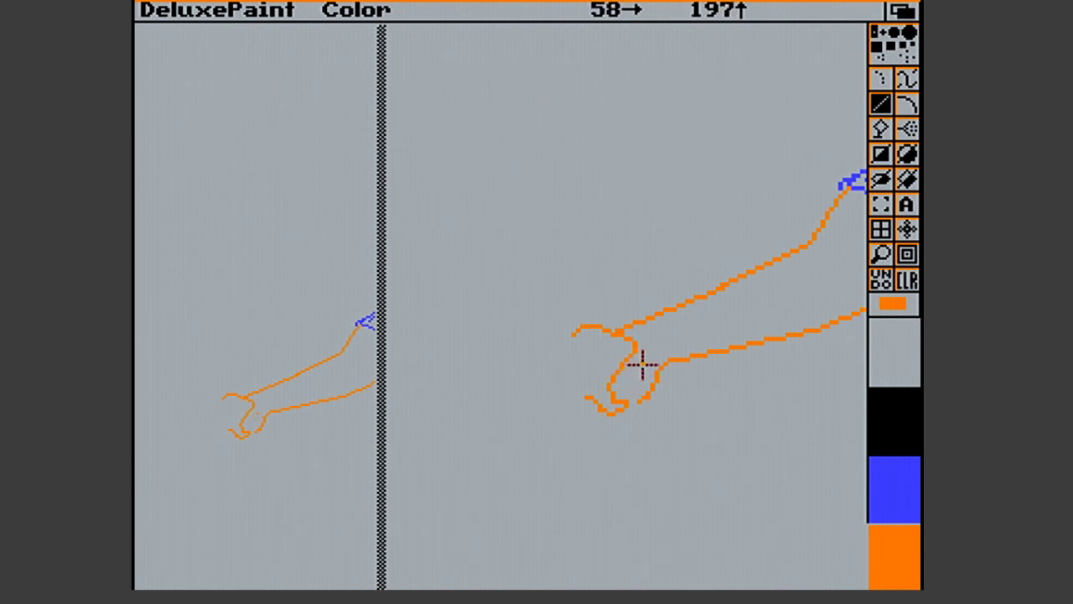
Draw the outstretched hand's first finger beside the wrist as a narrow orange loop and erase the duplicate wrist curve
drag(639, 363, 635, 379)
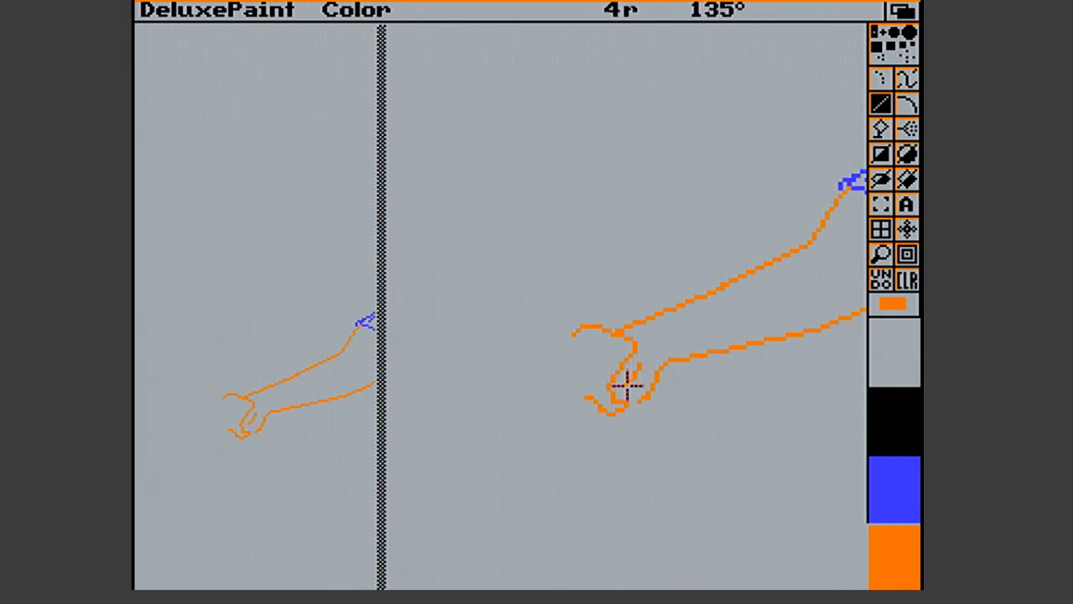
drag(645, 363, 635, 363)
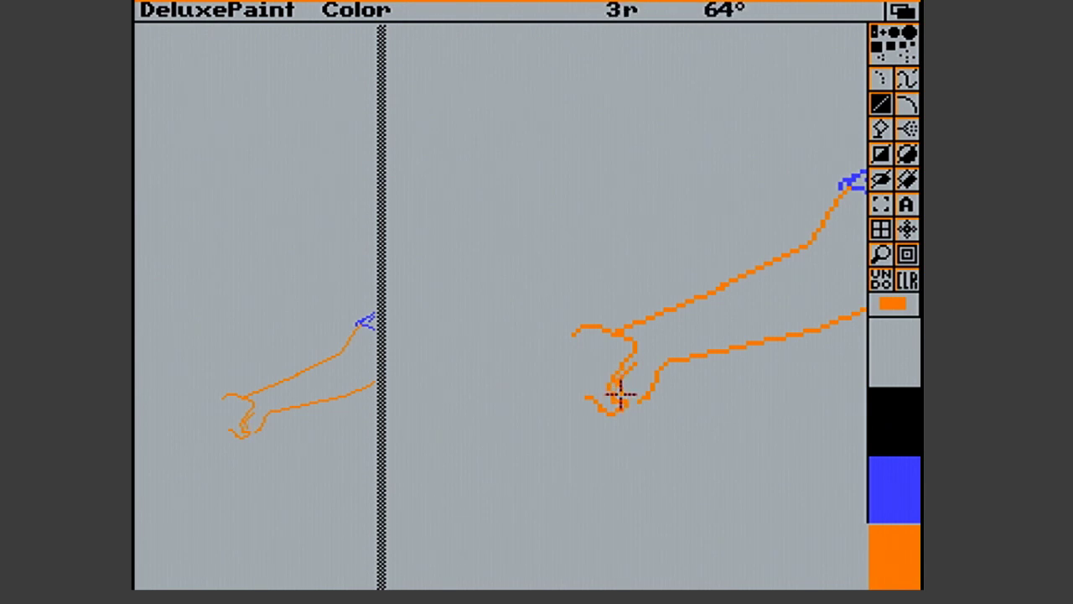
drag(614, 408, 652, 362)
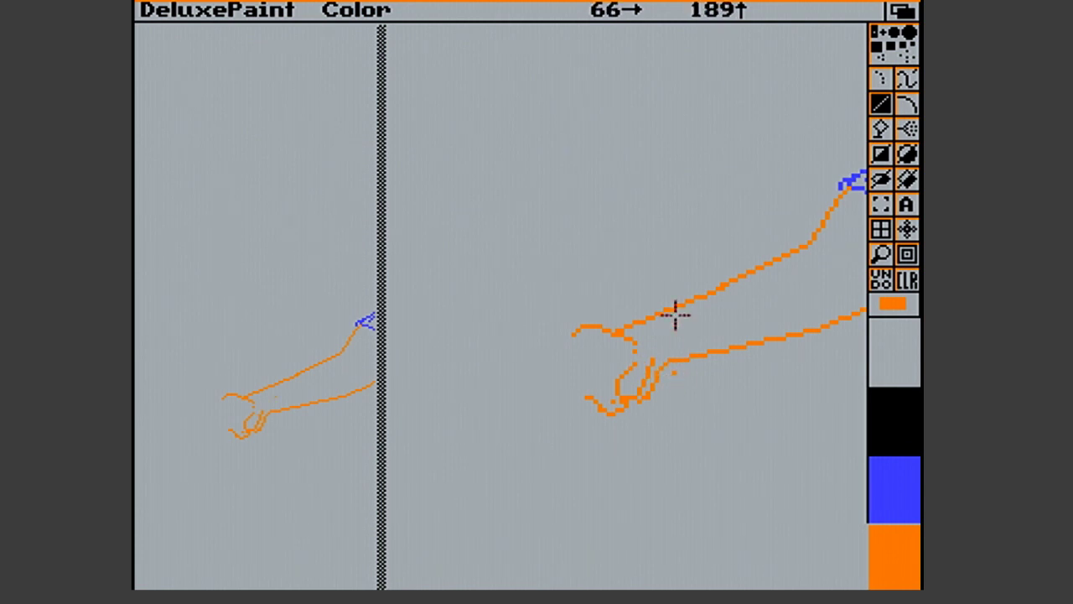
drag(661, 370, 639, 400)
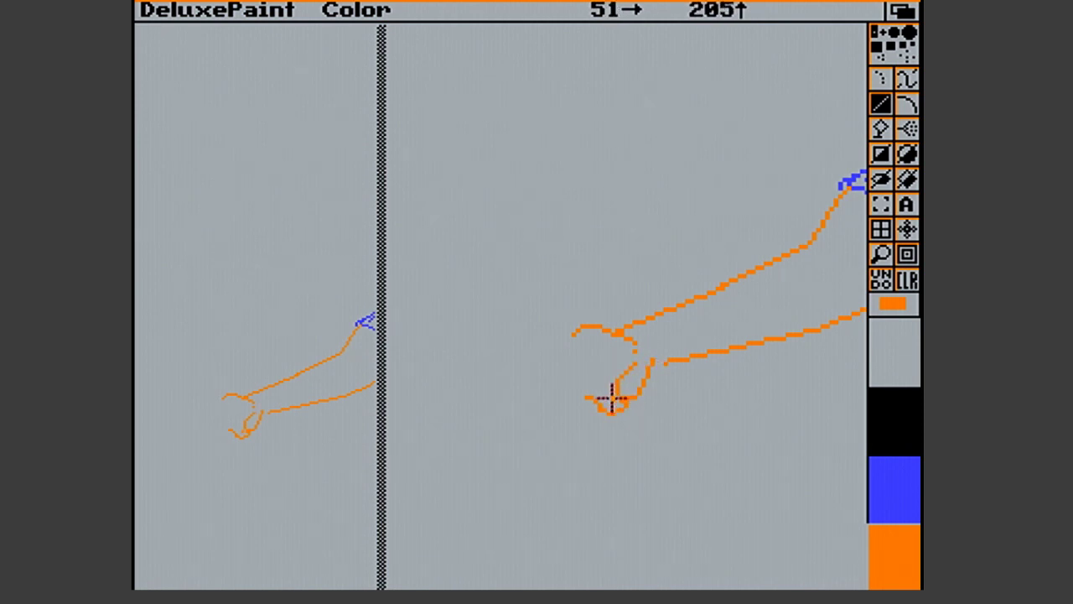
Clear the hand's old lower outline and draw the remaining curled finger contours in orange to form a fist
mouse_move(613, 401)
mouse_down()
mouse_move(656, 403)
mouse_move(613, 406)
mouse_move(629, 403)
mouse_up()
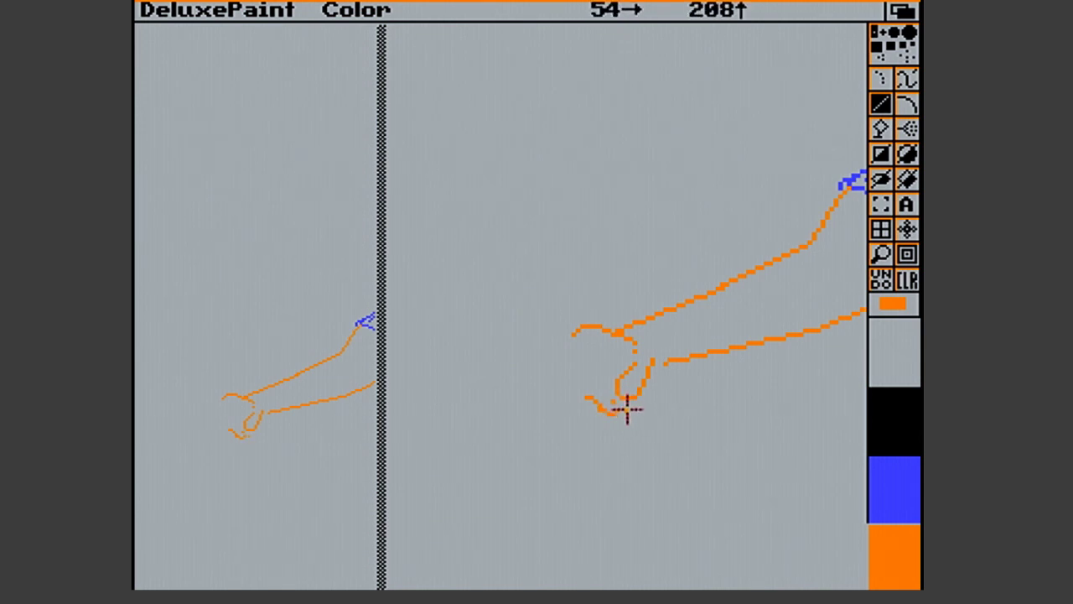
drag(610, 410, 619, 414)
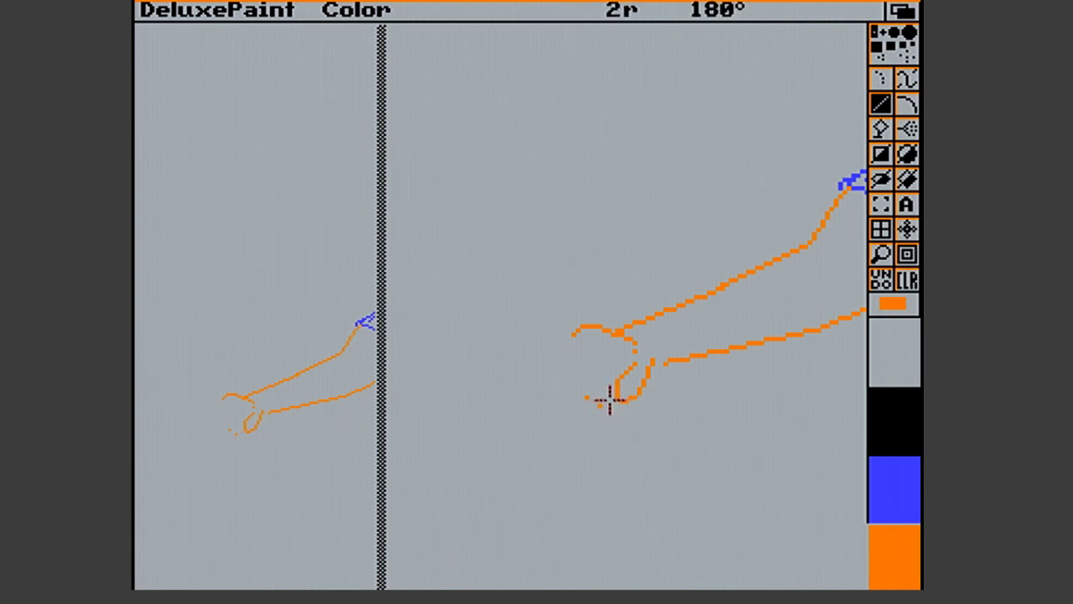
key(u)
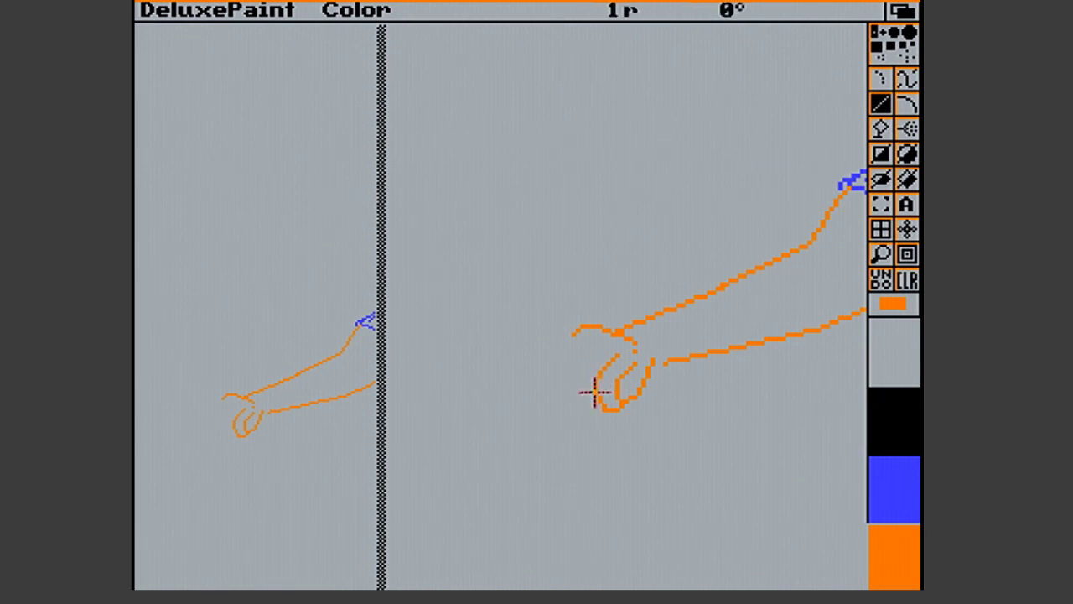
mouse_move(579, 384)
mouse_down()
mouse_move(592, 405)
mouse_move(581, 363)
mouse_up()
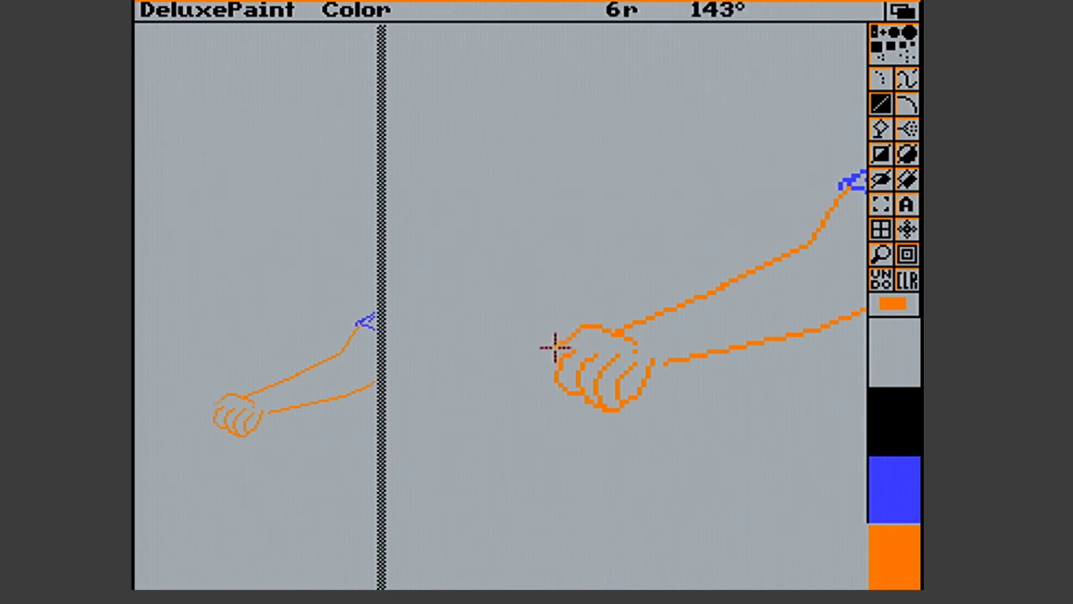
Widen the outstretched fist's far-side outline in orange and redraw the short line from the upper wrist across the back of the hand
drag(552, 356, 552, 373)
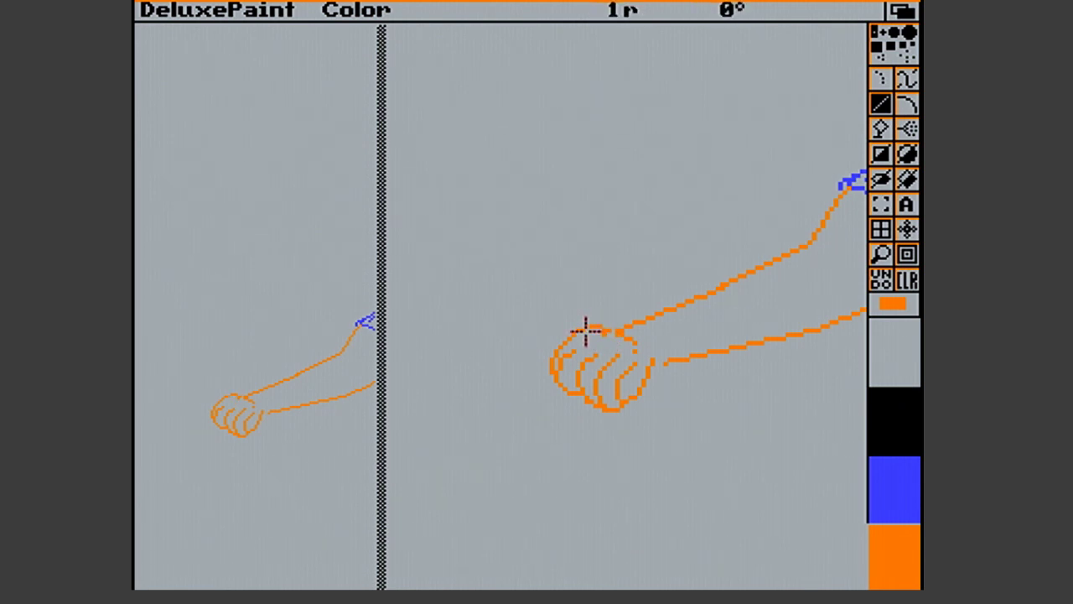
drag(585, 326, 628, 371)
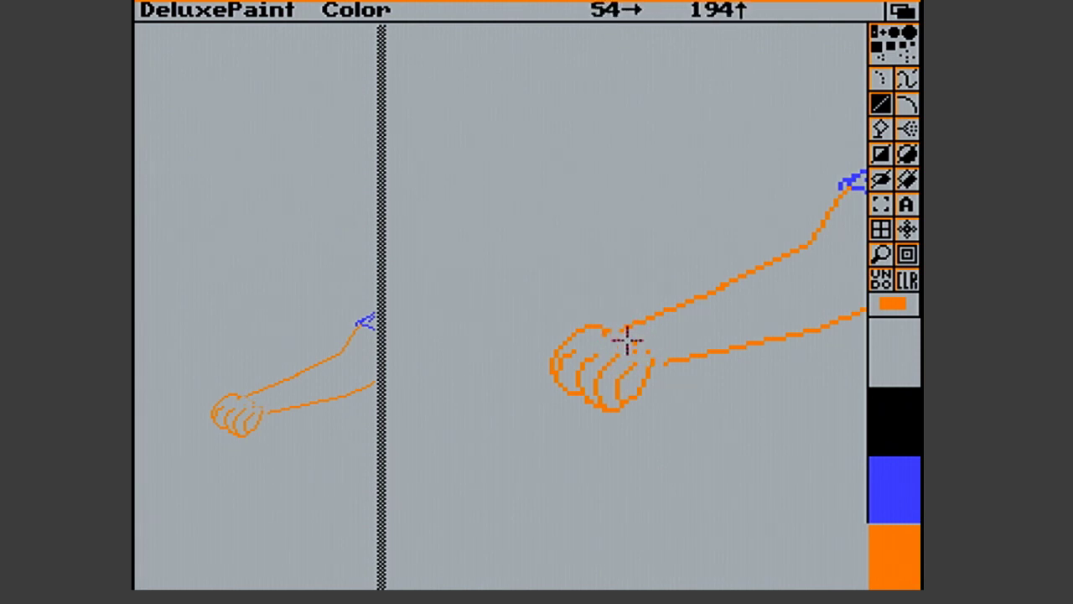
drag(634, 339, 638, 352)
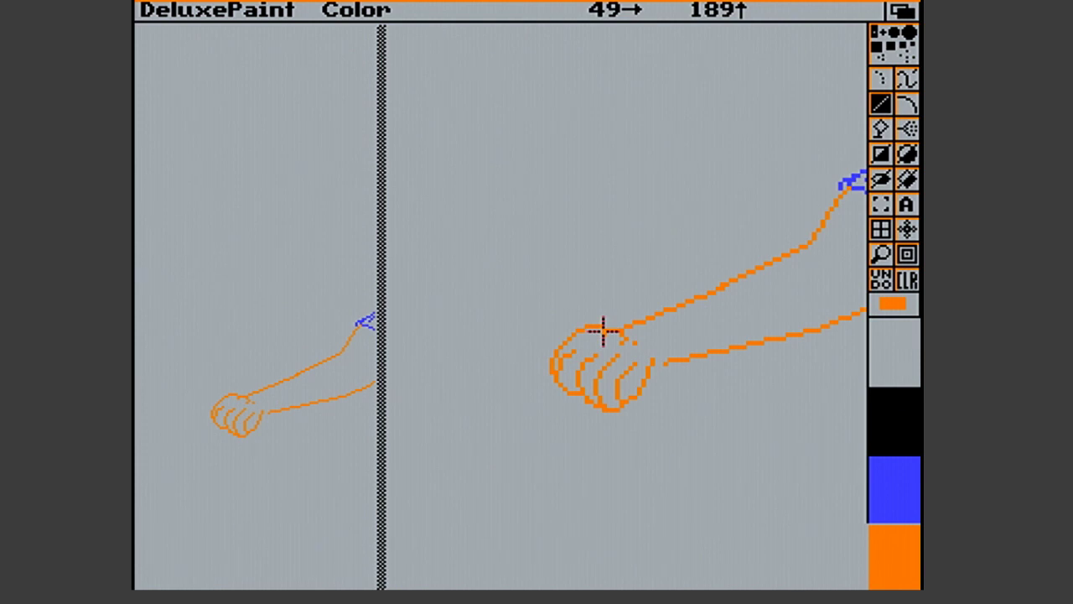
drag(630, 337, 642, 344)
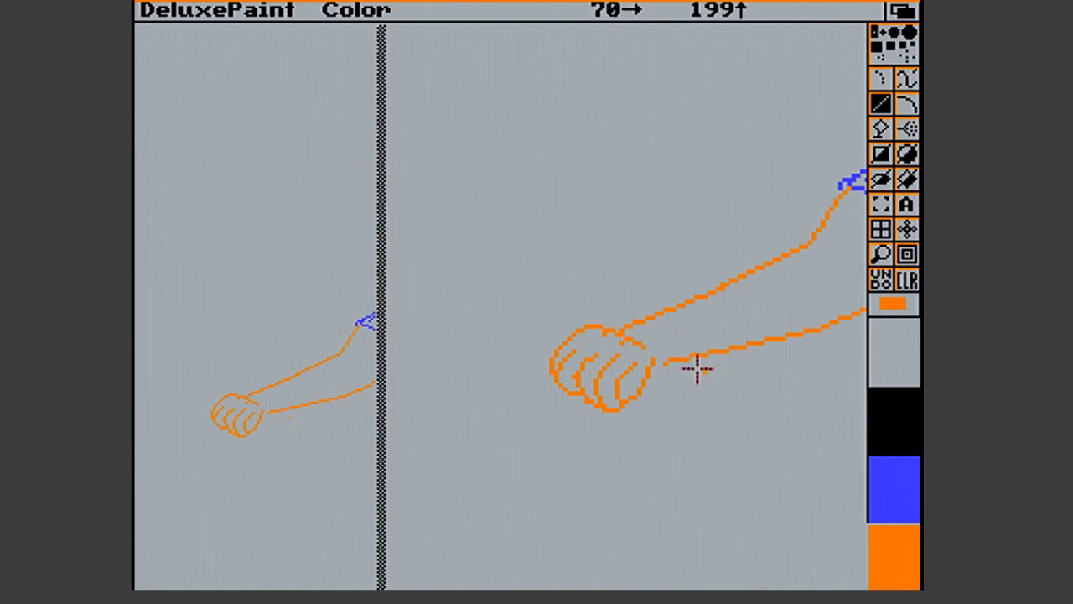
click(691, 339)
key(u)
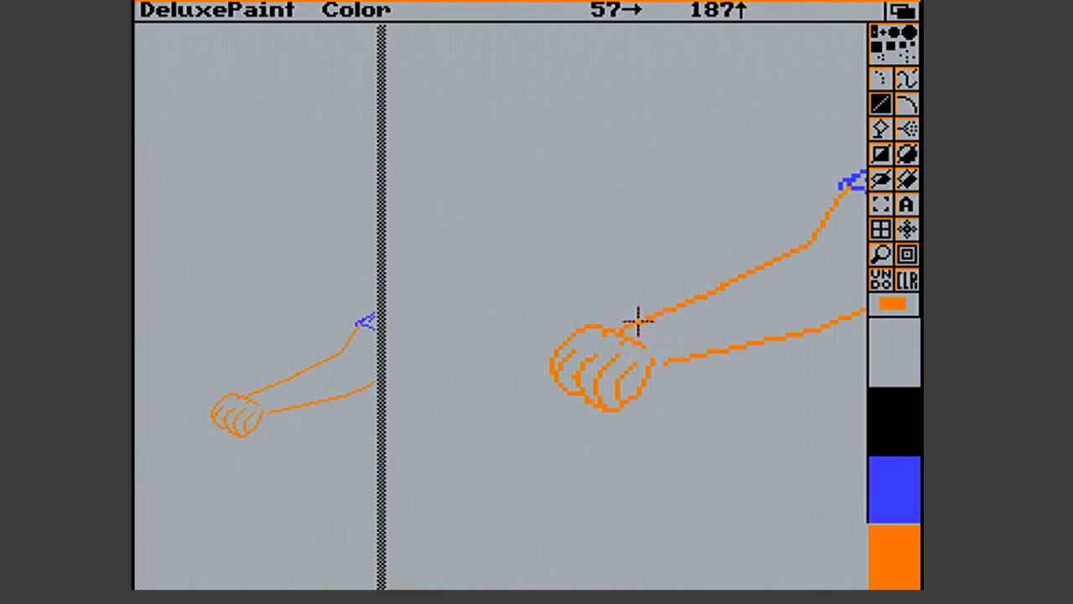
drag(635, 319, 634, 321)
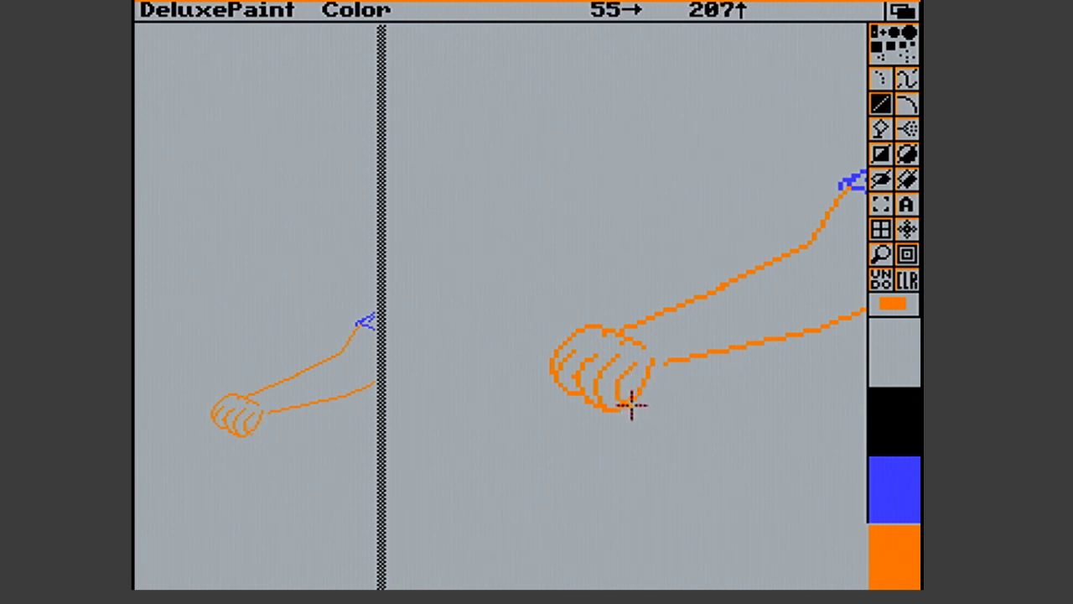
Extend the fingertip nearest the wrist slightly downward and reshape the fist's lower and far-side outline into more angular knuckles
drag(629, 407, 635, 407)
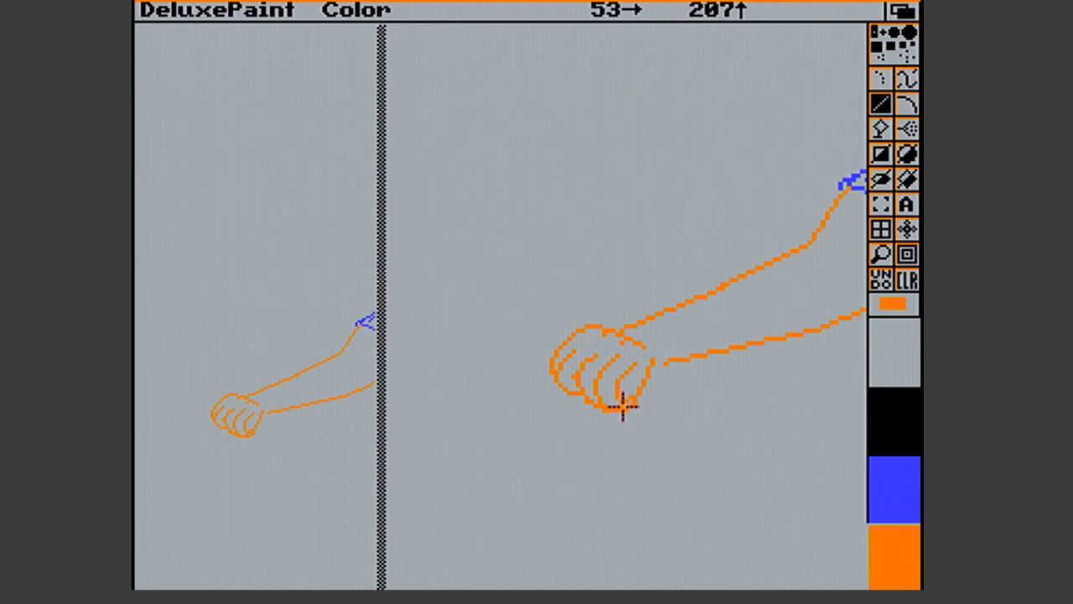
click(710, 401)
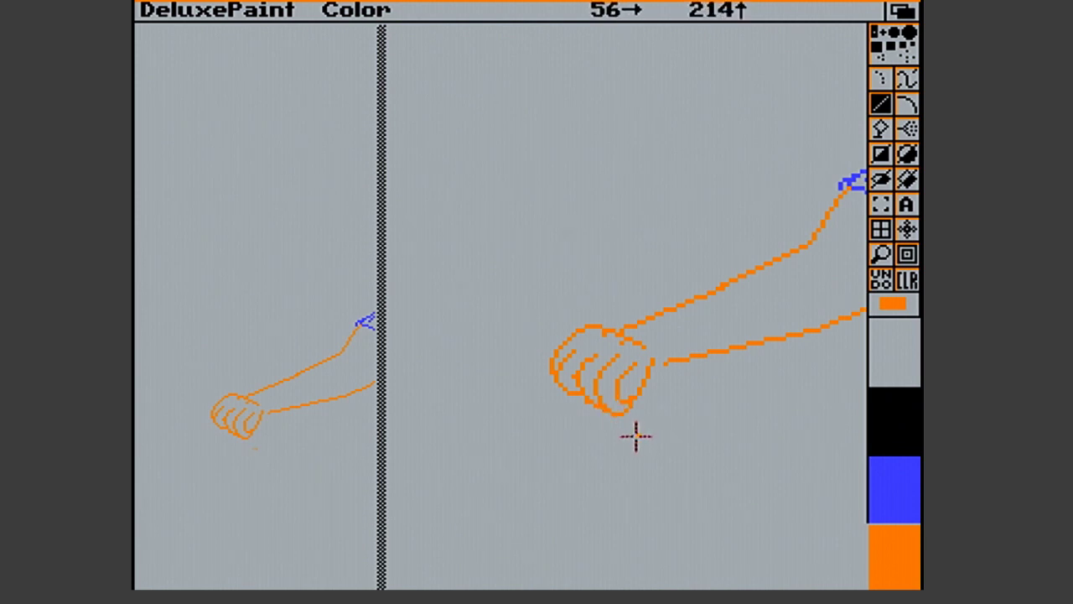
drag(594, 403, 611, 436)
drag(587, 402, 591, 407)
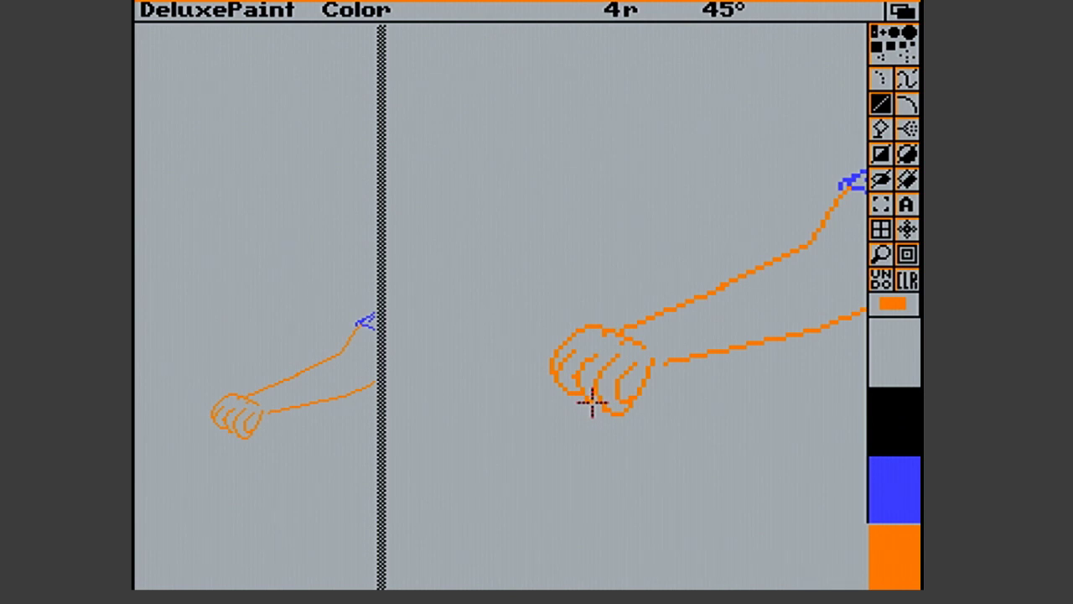
drag(591, 403, 595, 419)
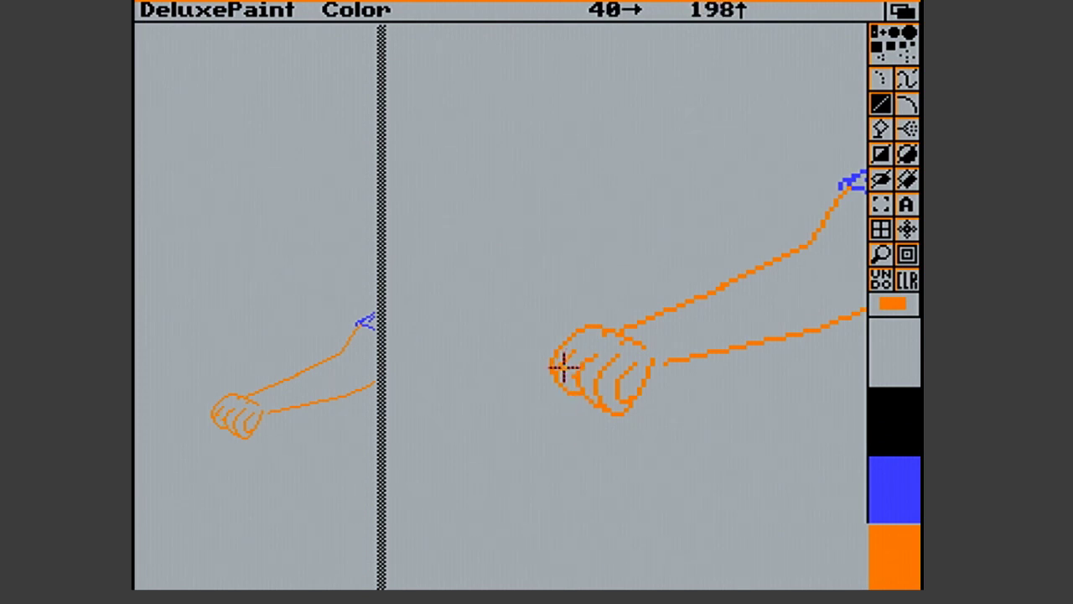
drag(558, 369, 558, 384)
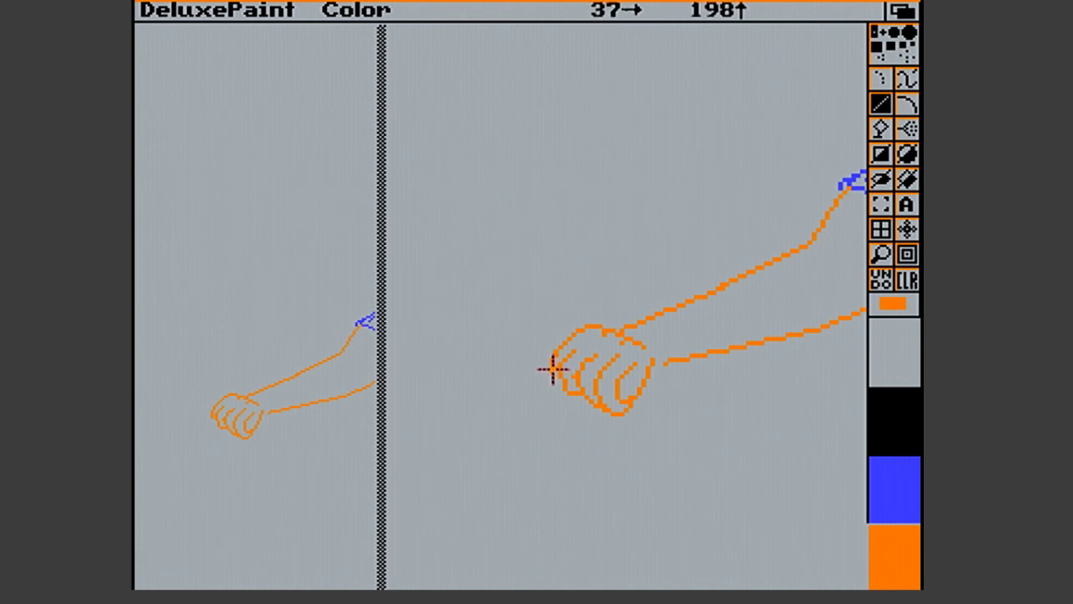
drag(551, 369, 552, 372)
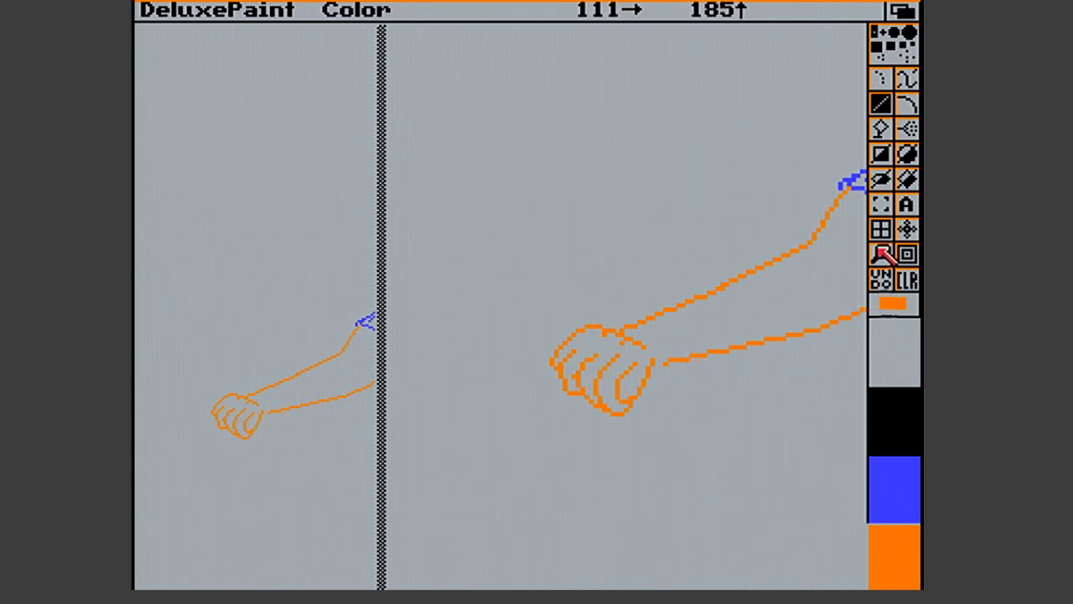
Clear the finger contours beside the outstretched wrist with background-colored filled rectangles
click(883, 205)
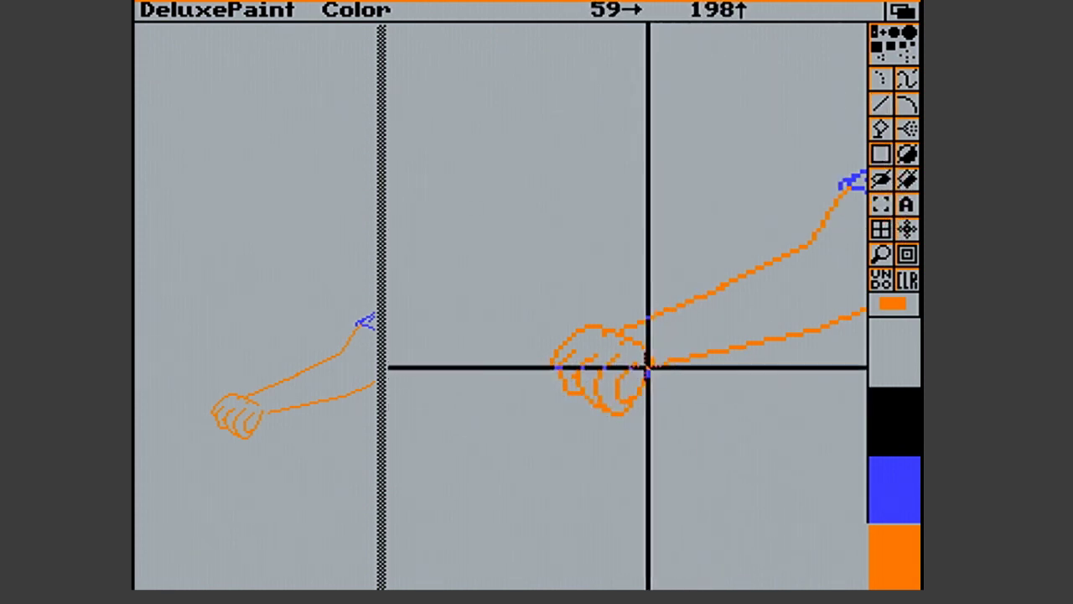
mouse_move(635, 367)
mouse_down()
mouse_move(663, 422)
mouse_move(661, 400)
mouse_up()
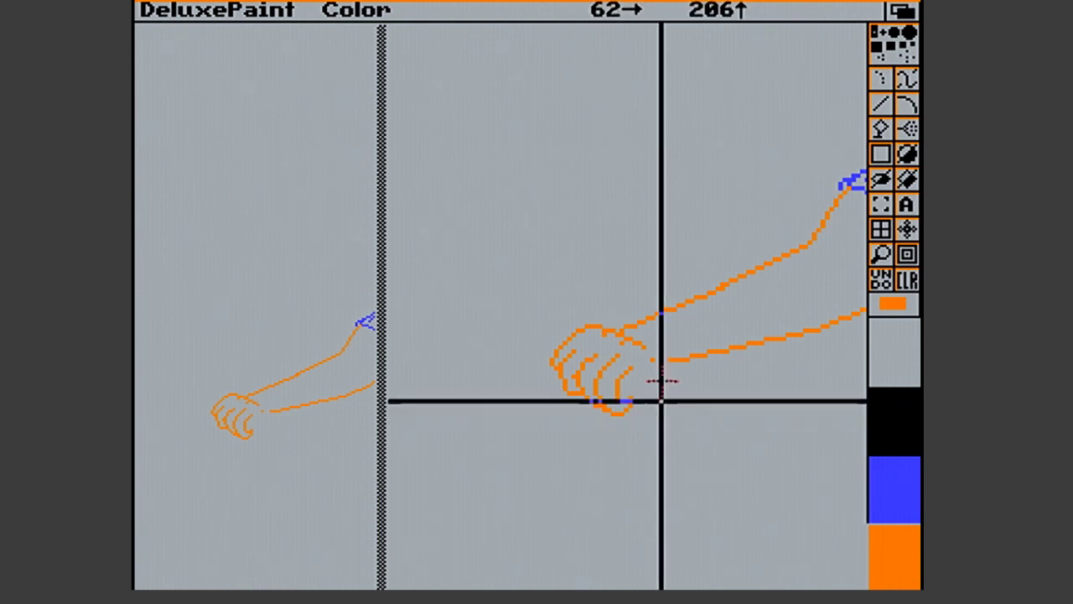
mouse_move(649, 361)
mouse_down()
mouse_move(620, 397)
mouse_move(643, 380)
mouse_move(630, 379)
mouse_up()
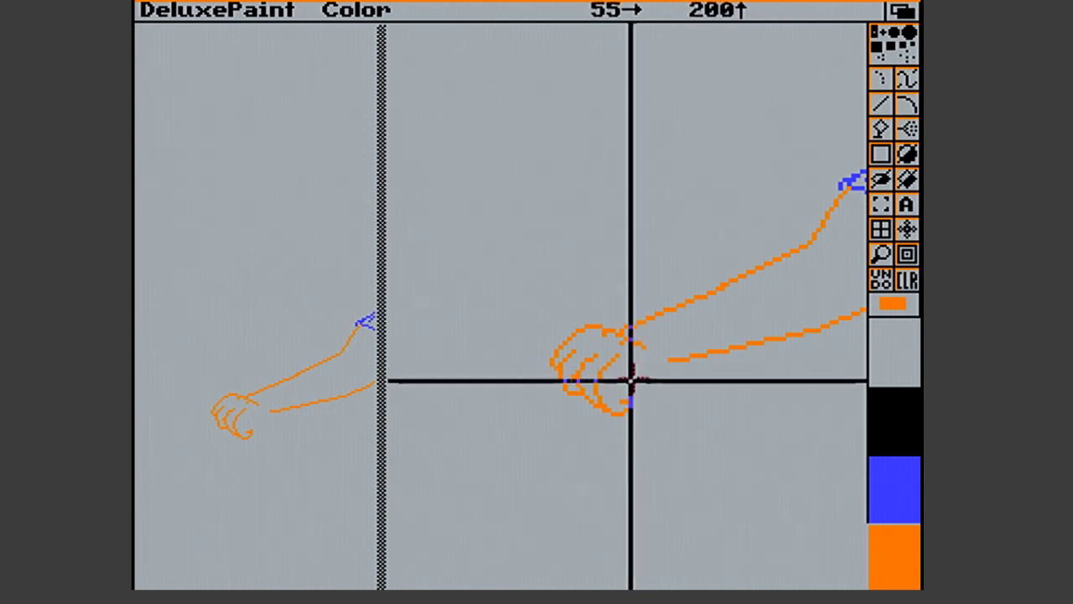
Pick up the outstretched hand as a brush, place it slightly farther from the elbow, and touch up its outline where it meets the forearm
click(880, 203)
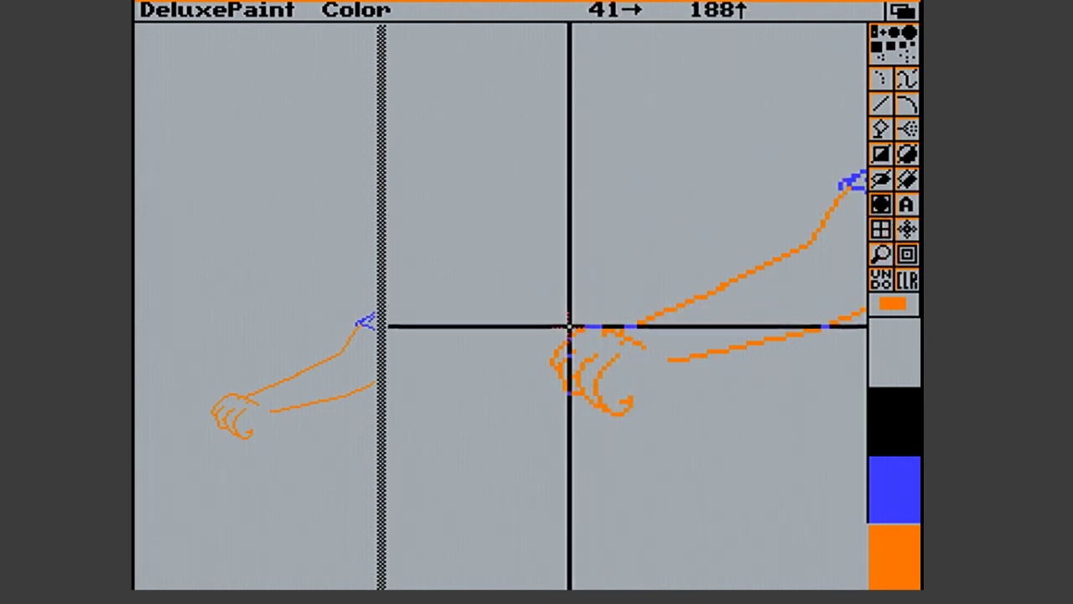
mouse_move(551, 325)
mouse_down()
mouse_move(582, 378)
mouse_move(642, 435)
mouse_up()
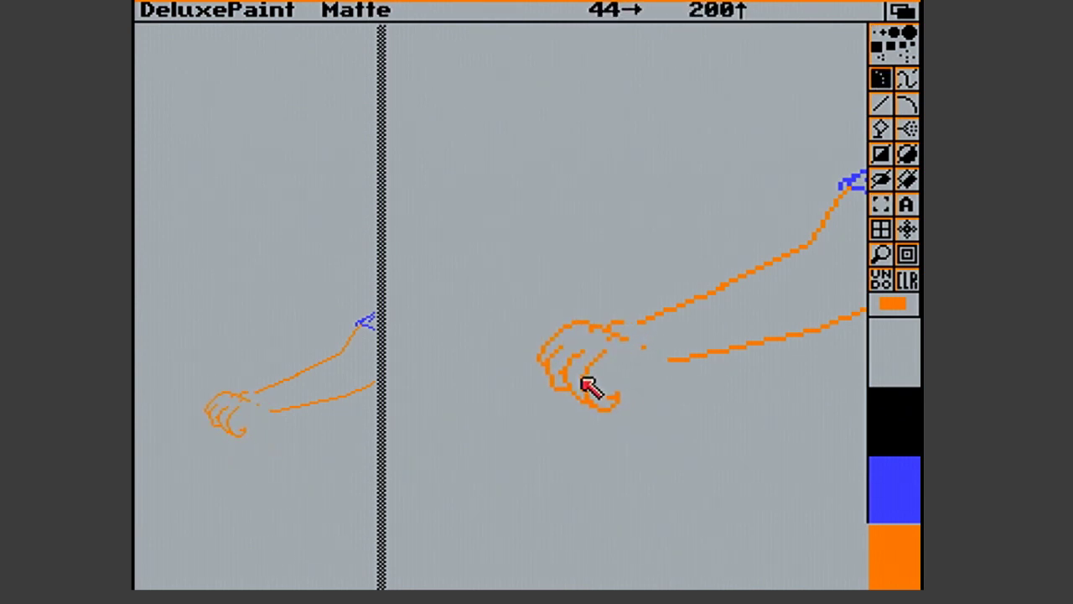
key(v)
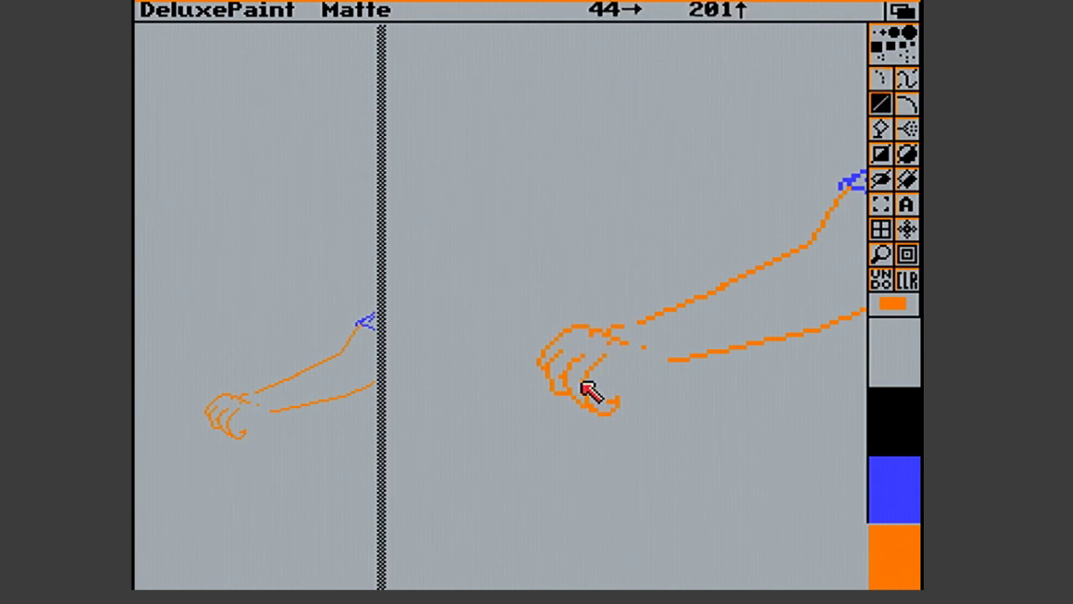
key(F2)
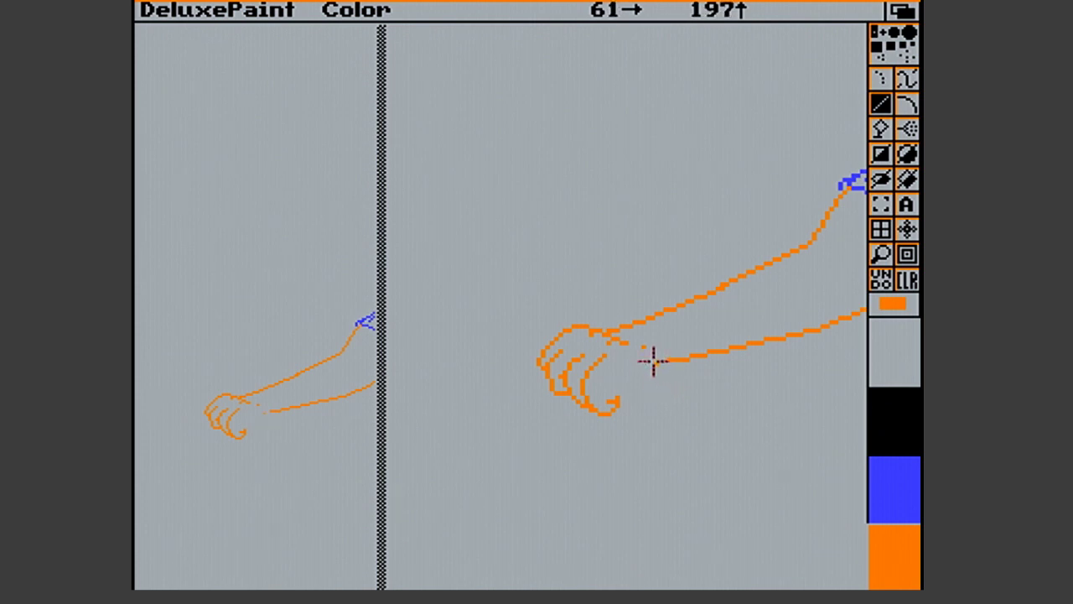
drag(633, 359, 644, 351)
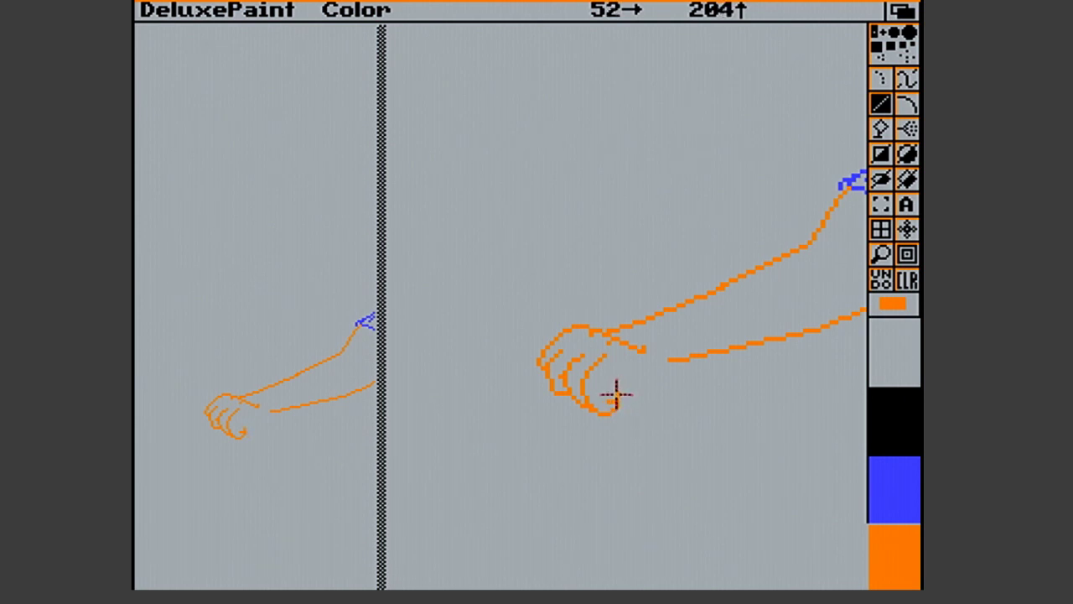
drag(609, 399, 605, 384)
drag(606, 387, 652, 381)
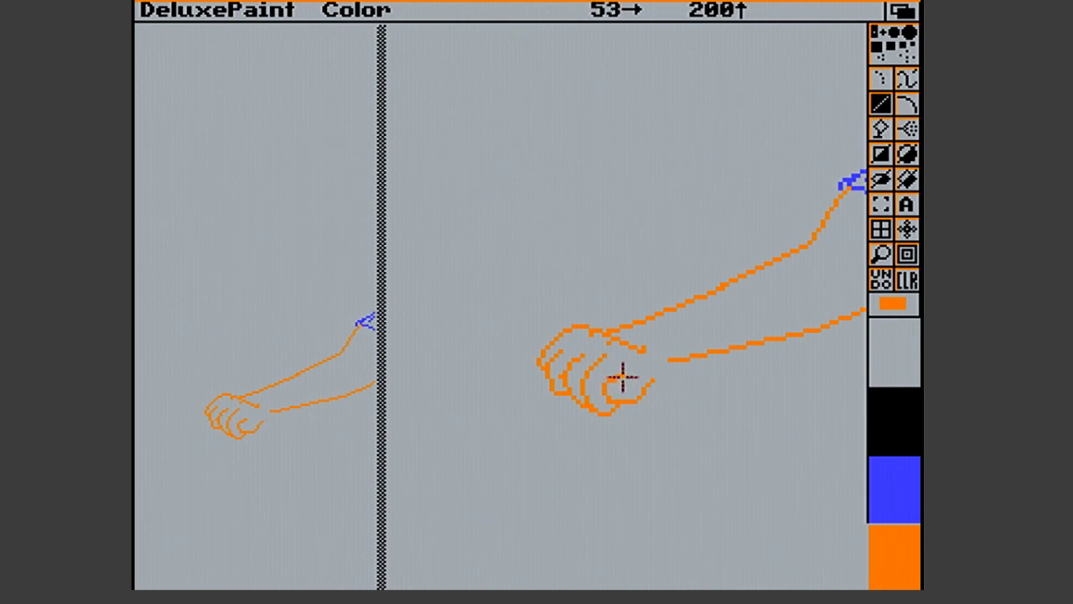
mouse_move(654, 354)
mouse_down()
mouse_move(654, 378)
mouse_move(652, 357)
mouse_move(616, 379)
mouse_move(634, 360)
mouse_up()
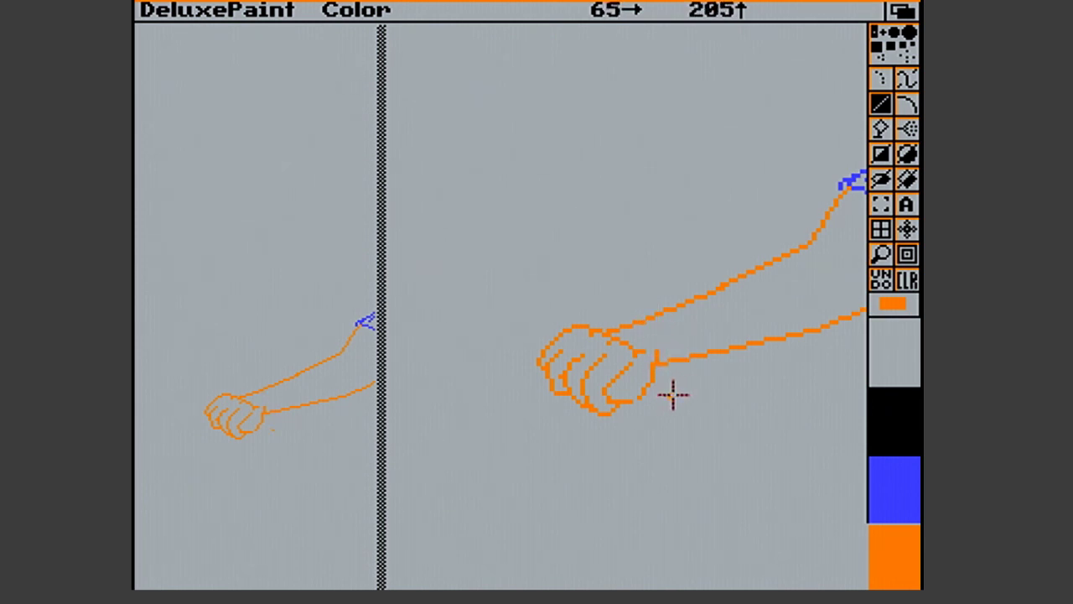
click(884, 163)
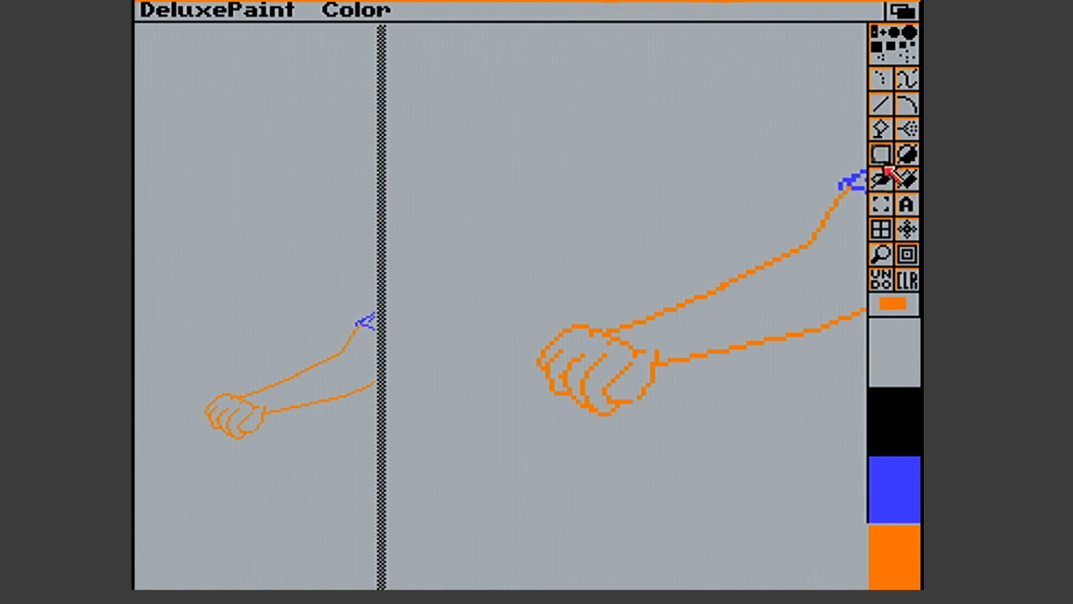
drag(646, 349, 663, 420)
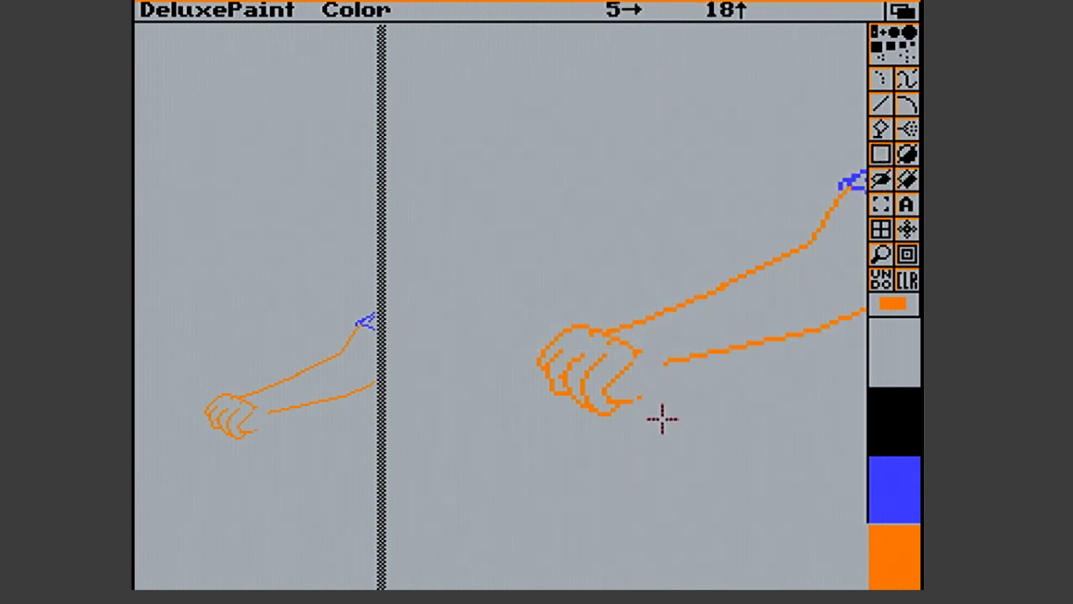
drag(604, 374, 638, 377)
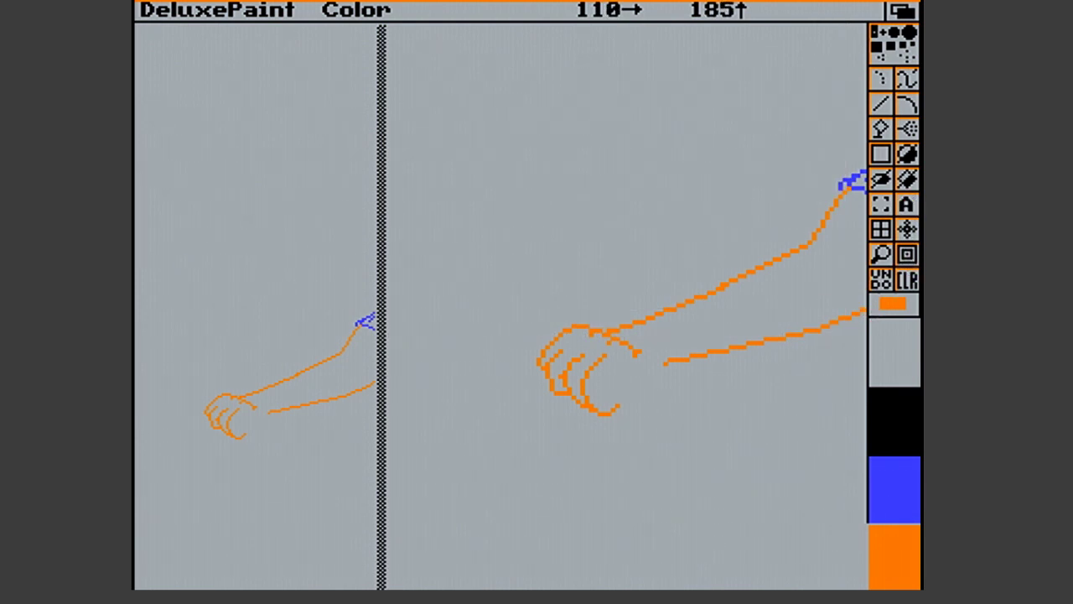
Draw the rounded heel of the hand in orange lines and run its outline up to the forearm's lower edge
click(880, 103)
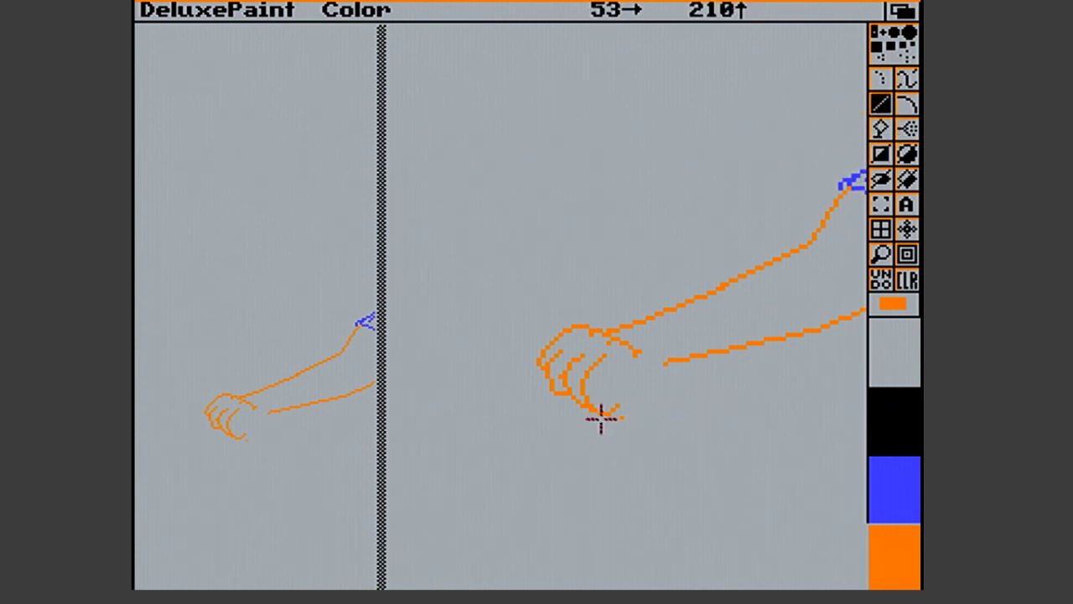
mouse_move(602, 422)
mouse_down()
mouse_move(645, 422)
mouse_move(653, 383)
mouse_up()
drag(653, 383, 667, 362)
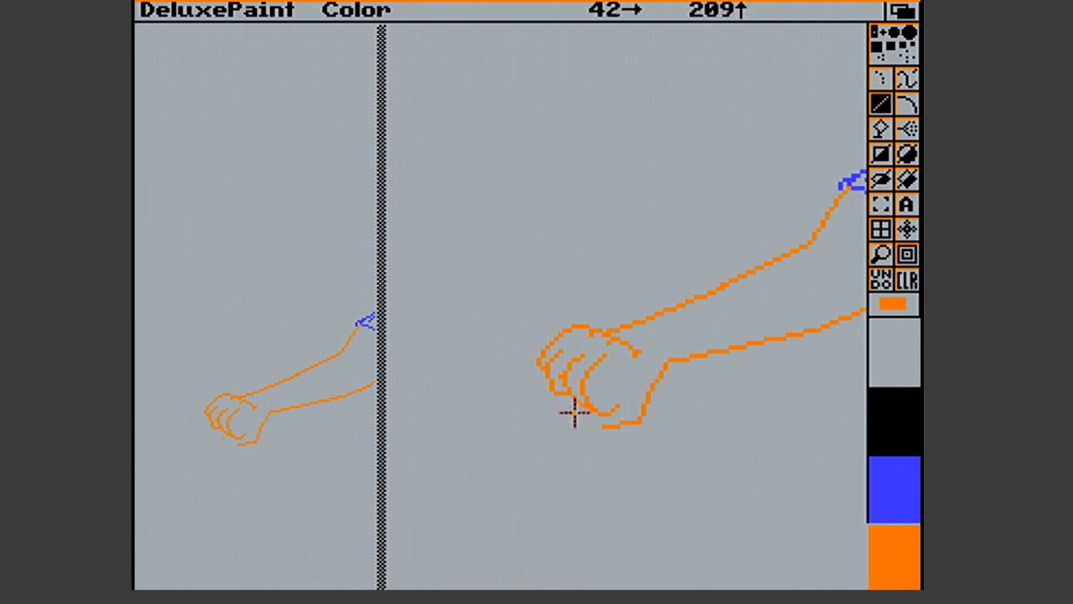
mouse_move(594, 424)
mouse_down()
mouse_move(573, 405)
mouse_move(601, 395)
mouse_move(612, 406)
mouse_move(586, 404)
mouse_move(607, 409)
mouse_up()
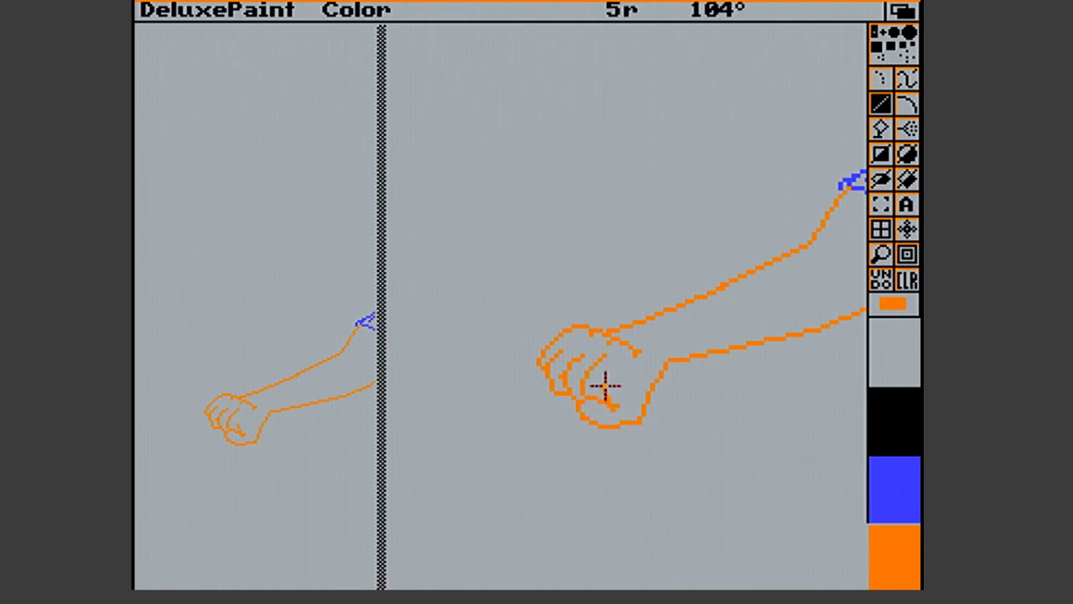
drag(614, 378, 610, 401)
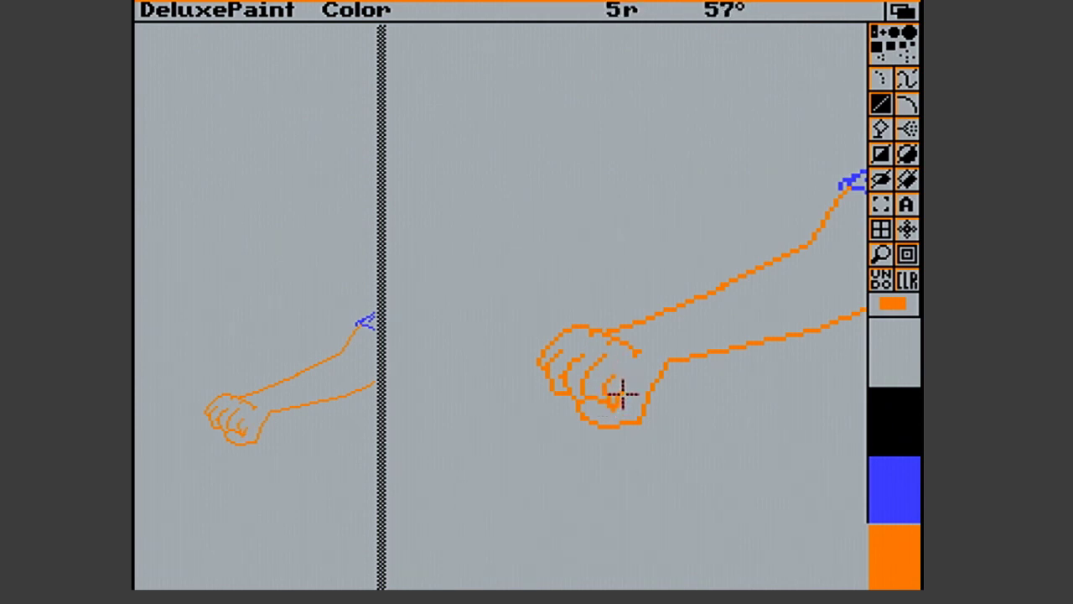
drag(615, 403, 617, 404)
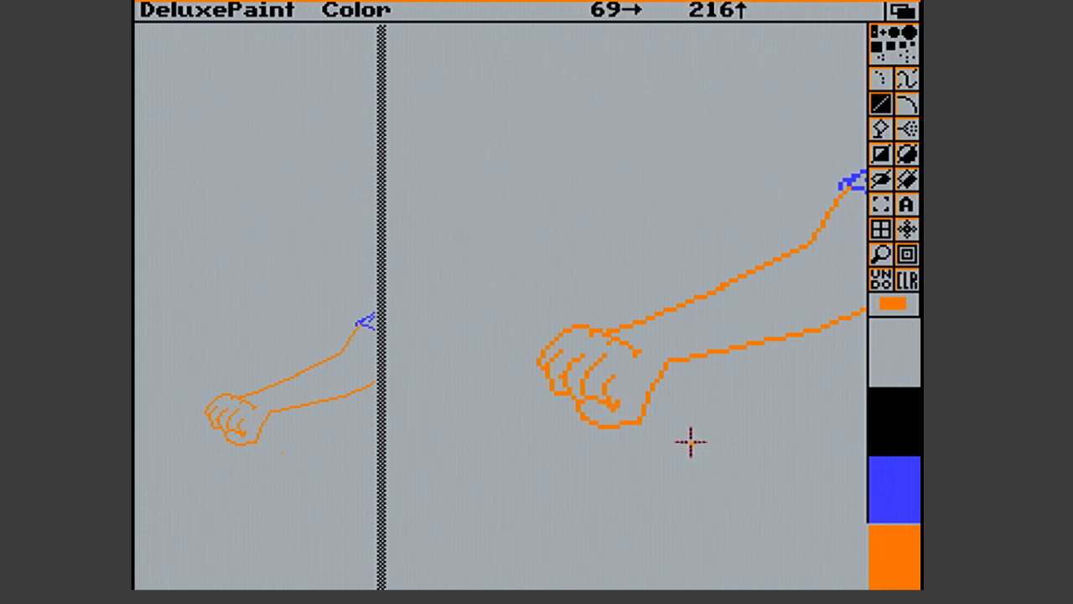
click(884, 154)
mouse_move(637, 399)
mouse_down()
mouse_move(645, 409)
mouse_move(619, 406)
mouse_up()
click(613, 376)
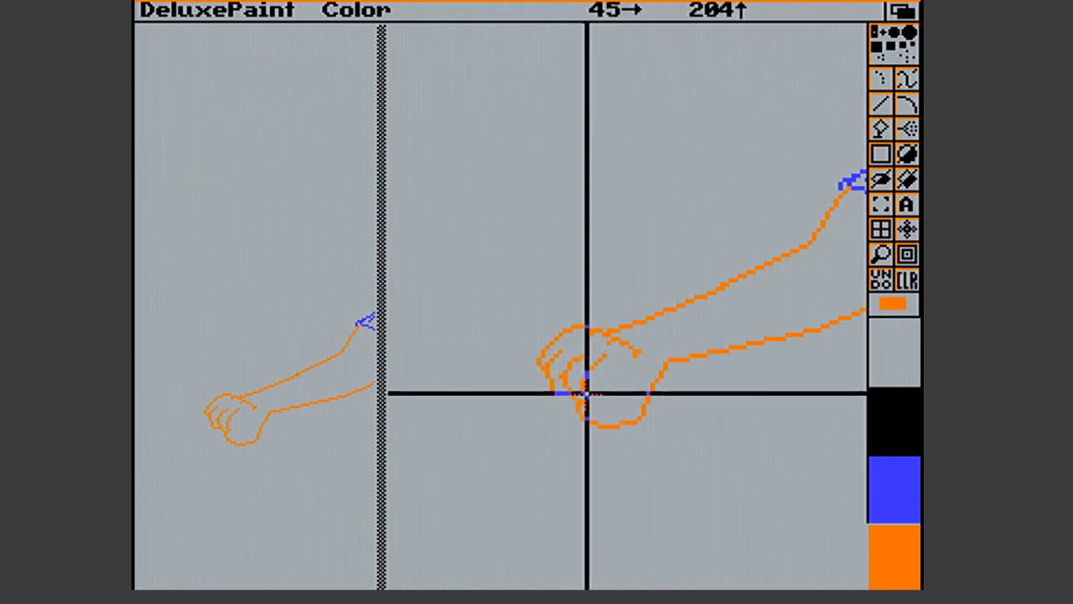
Draw the curled last finger inside the fist with short orange line segments
key(v)
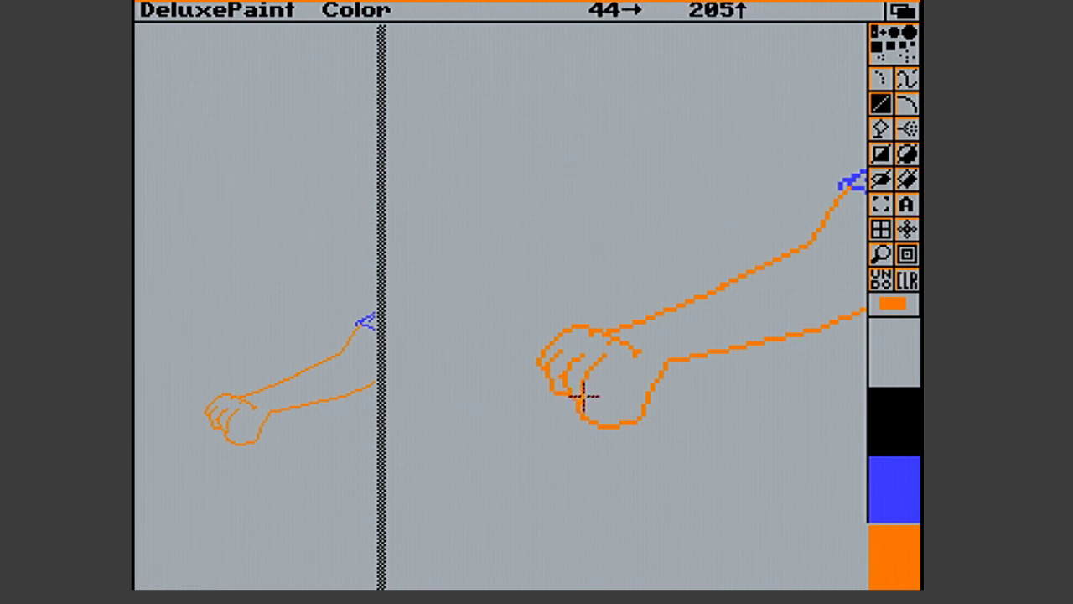
drag(587, 403, 589, 406)
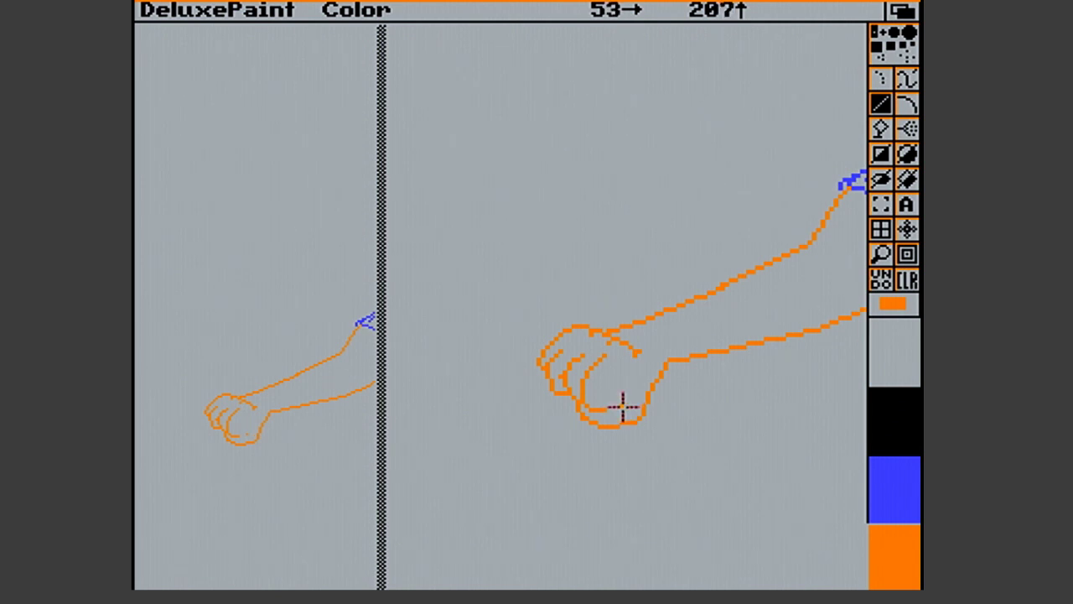
drag(624, 399, 606, 411)
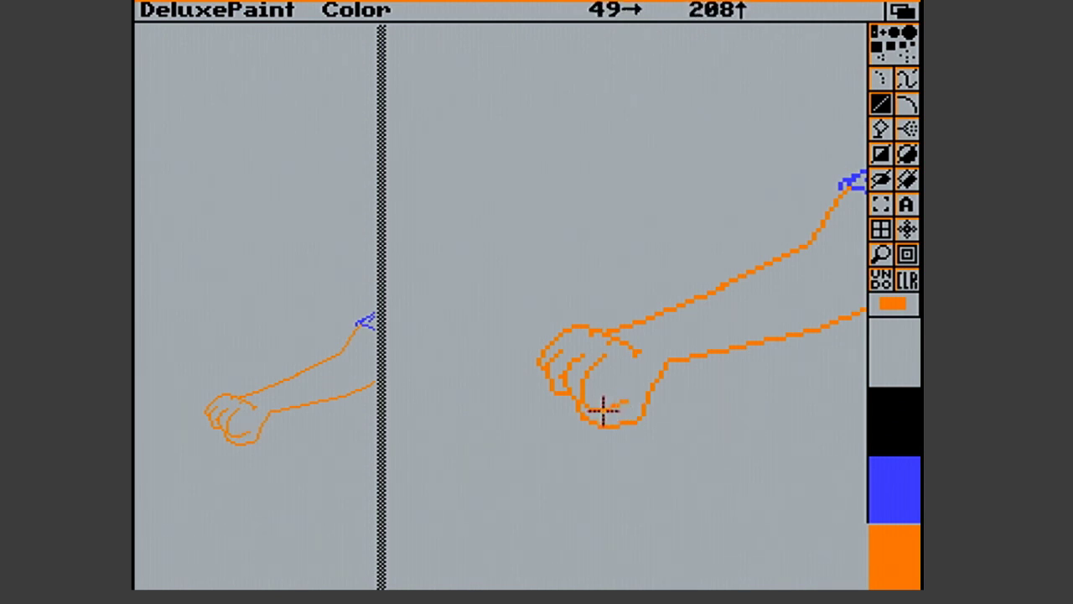
drag(578, 393, 597, 409)
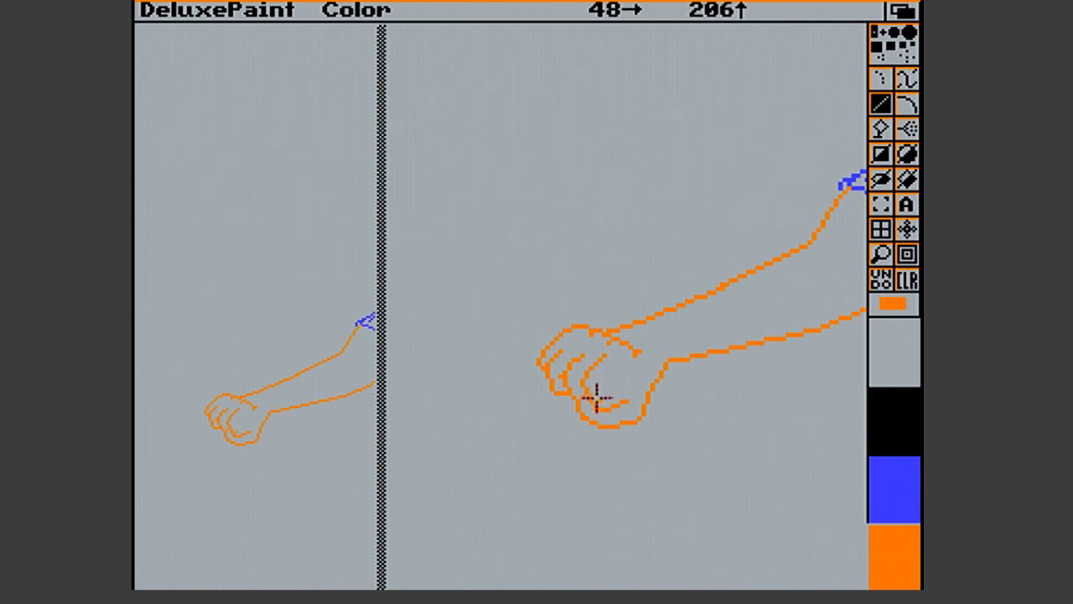
drag(585, 404, 620, 402)
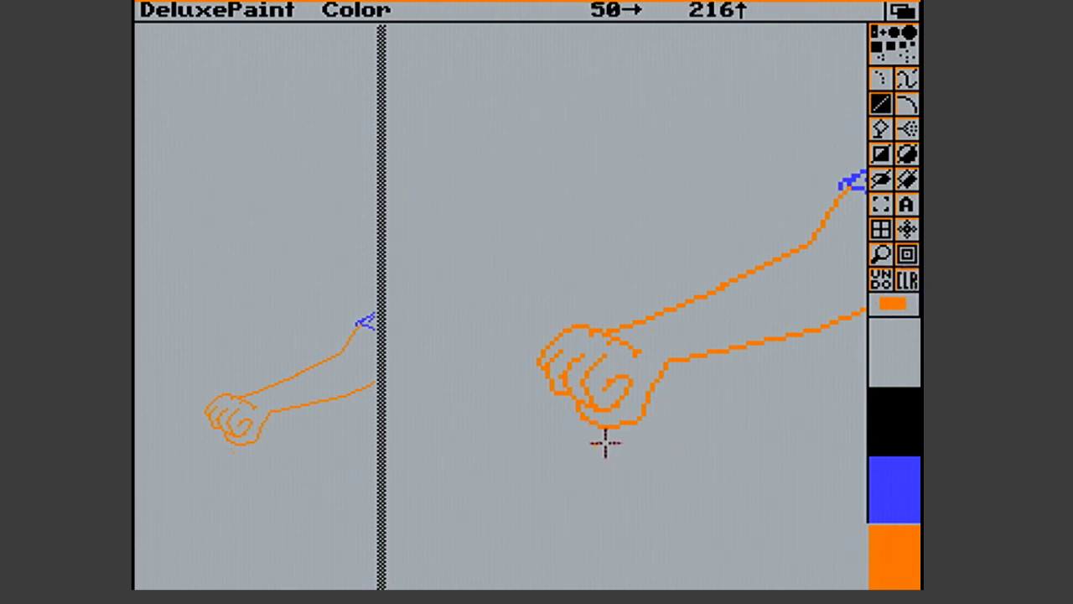
Redraw the heel of the hand and wrist with a narrower outline, and clean up the outermost finger's edge
drag(621, 428, 649, 403)
mouse_move(663, 367)
mouse_down()
mouse_move(637, 417)
mouse_move(647, 377)
mouse_move(634, 410)
mouse_move(645, 417)
mouse_up()
mouse_move(663, 361)
mouse_down()
mouse_move(637, 374)
mouse_move(623, 402)
mouse_move(630, 414)
mouse_move(599, 412)
mouse_move(613, 427)
mouse_move(580, 417)
mouse_up()
click(653, 498)
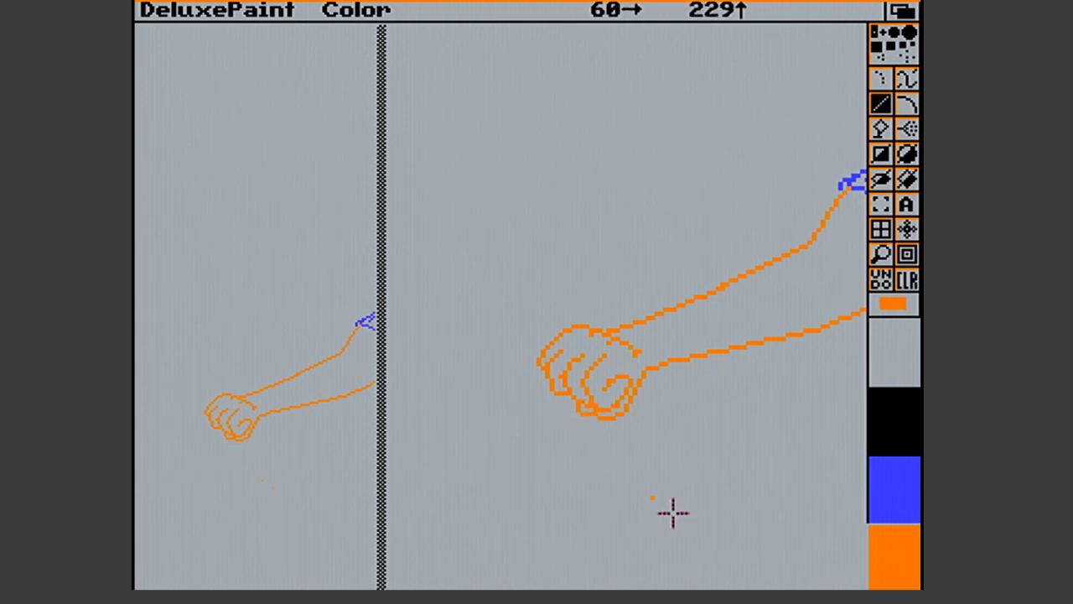
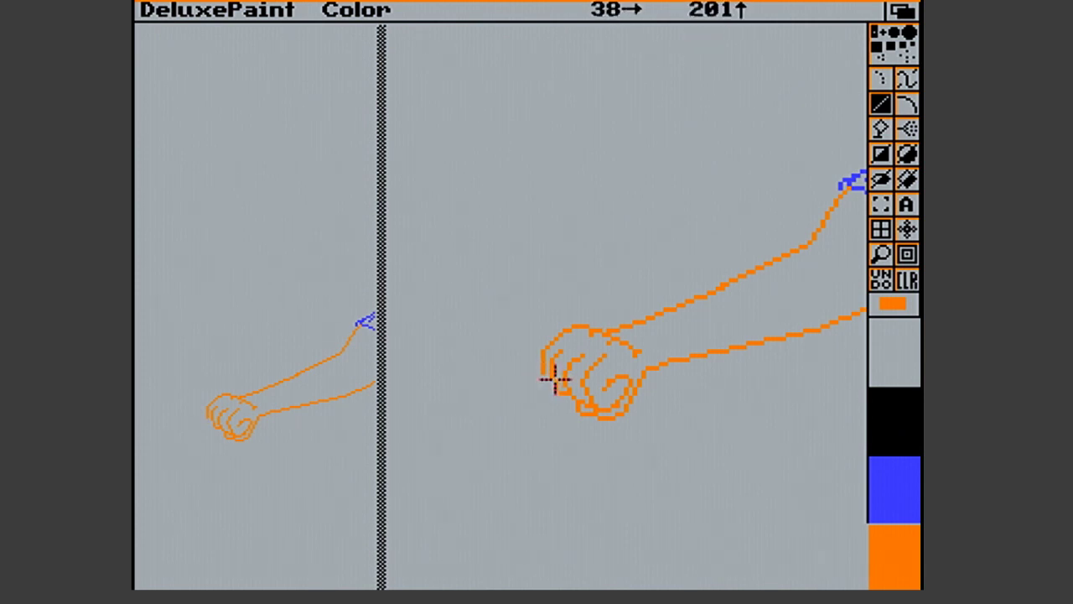
click(551, 377)
drag(545, 379, 546, 378)
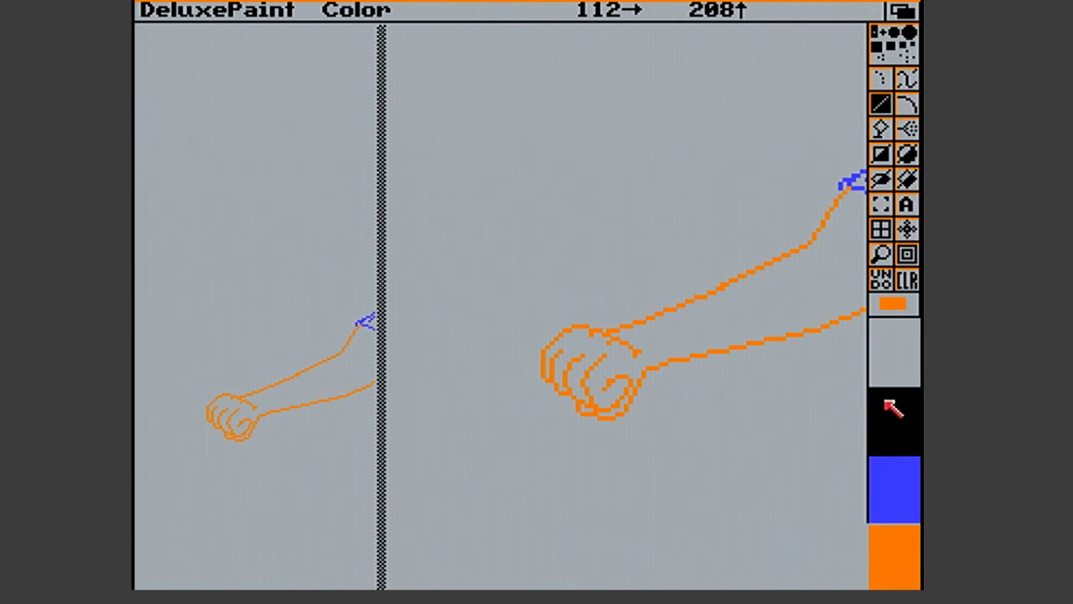
Pick up the fist as a brush, place it farther from the elbow, and redraw both wrist lines to join the forearm
click(880, 205)
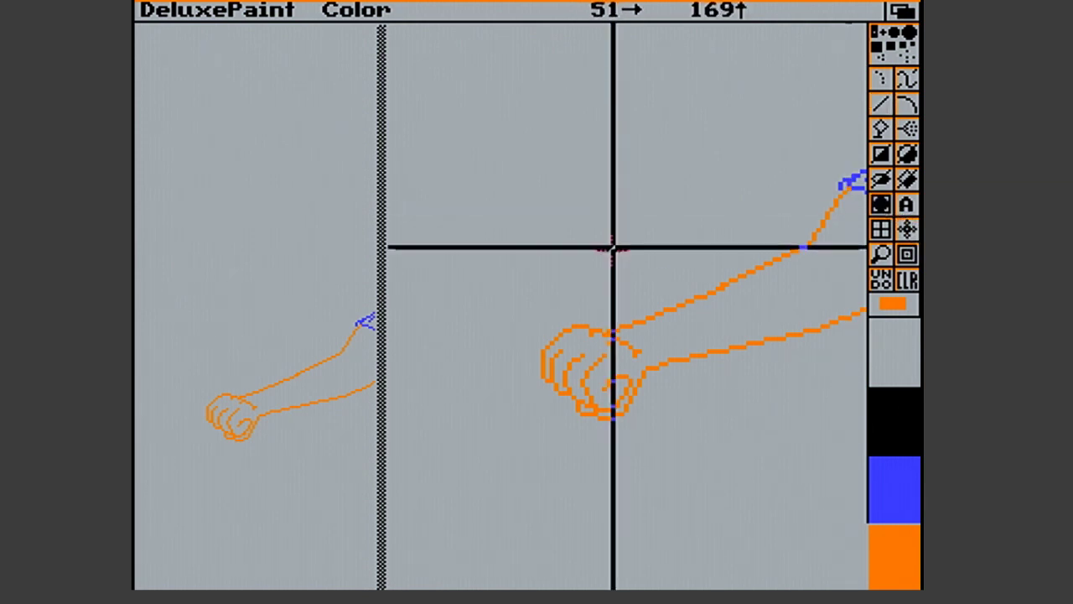
mouse_move(542, 327)
mouse_down()
mouse_move(599, 406)
mouse_move(646, 438)
mouse_up()
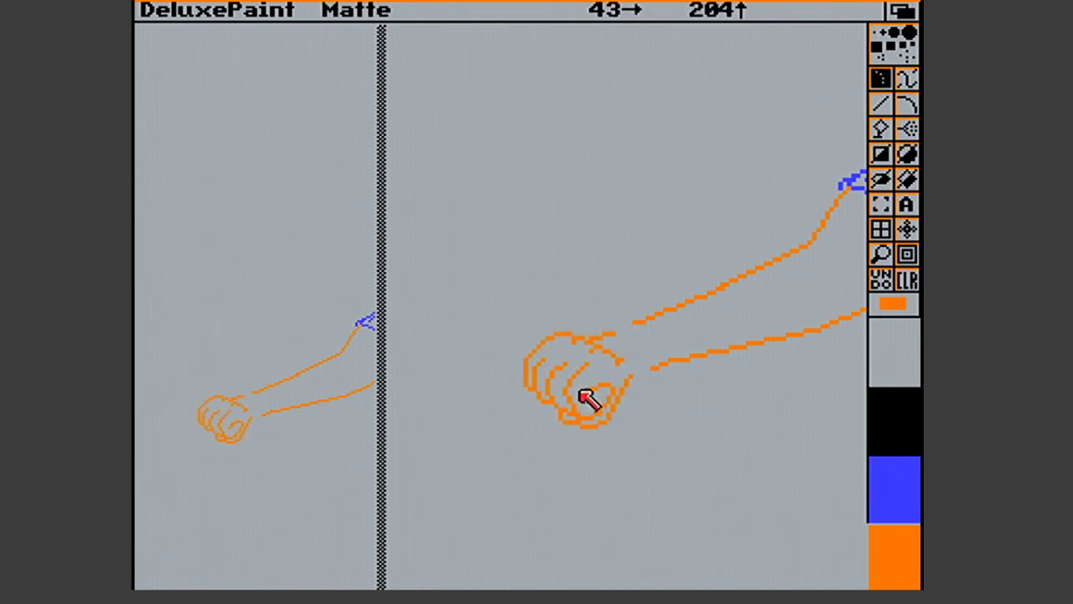
key(.)
key(v)
mouse_move(587, 388)
mouse_down()
mouse_move(628, 385)
mouse_move(628, 372)
mouse_move(651, 378)
mouse_move(645, 383)
mouse_move(651, 369)
mouse_up()
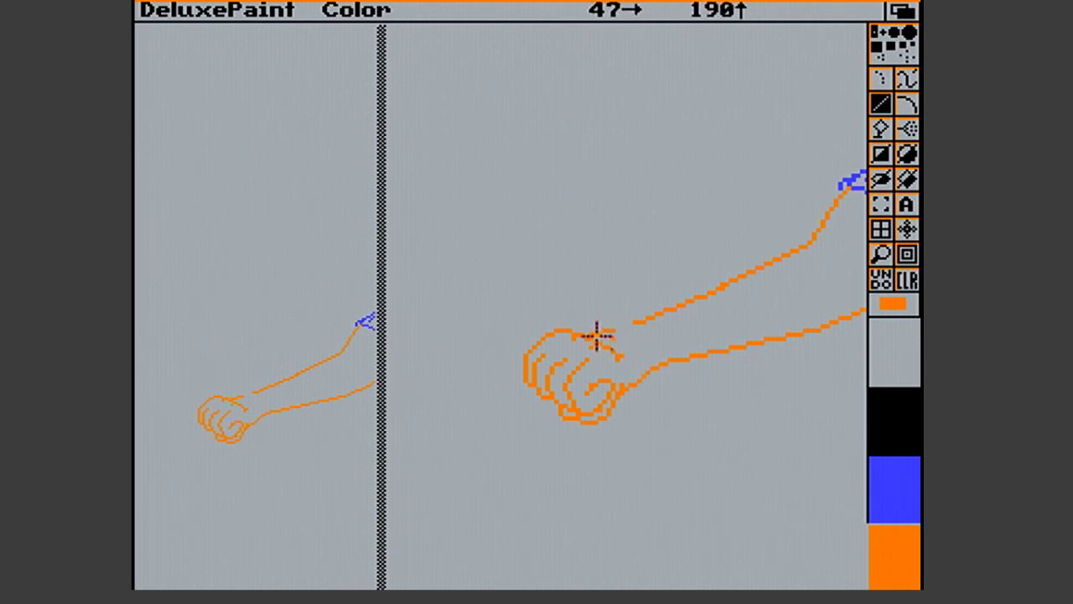
mouse_move(599, 331)
mouse_down()
mouse_move(654, 328)
mouse_move(639, 323)
mouse_move(697, 297)
mouse_up()
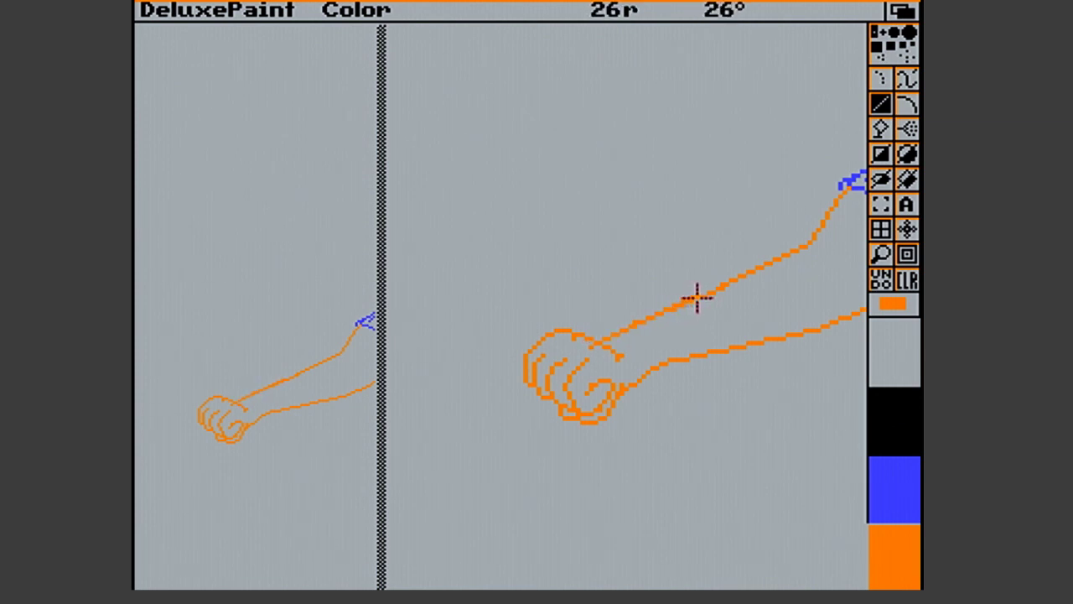
drag(697, 298, 697, 300)
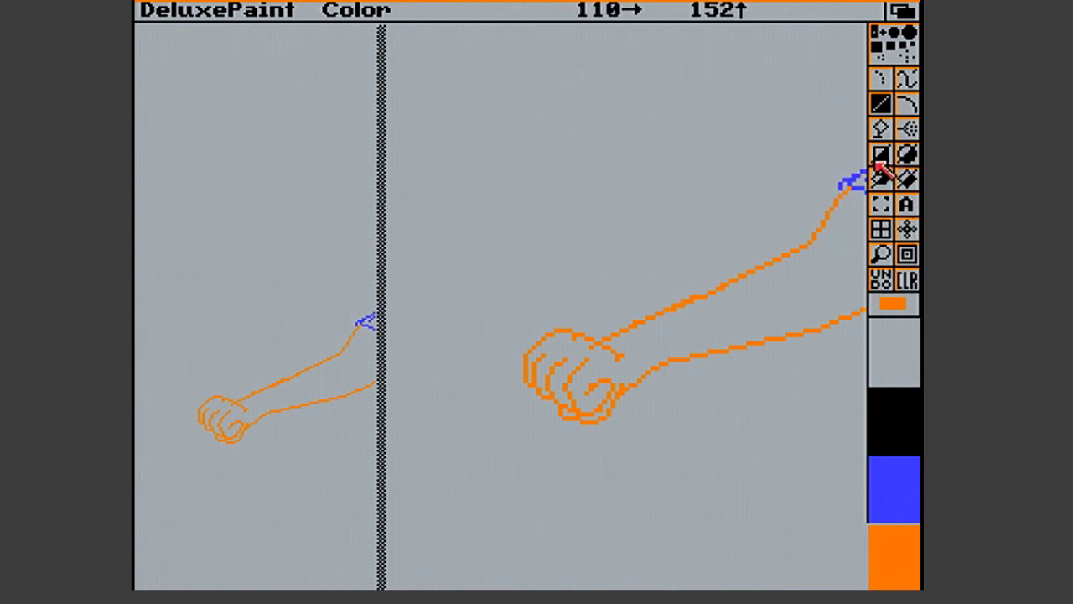
Erase the middle of the forearm with a filled background rectangle, and move the fist closer to the elbow to shorten the arm
click(881, 153)
mouse_move(631, 270)
mouse_down()
mouse_move(676, 313)
mouse_move(791, 375)
mouse_up()
click(881, 256)
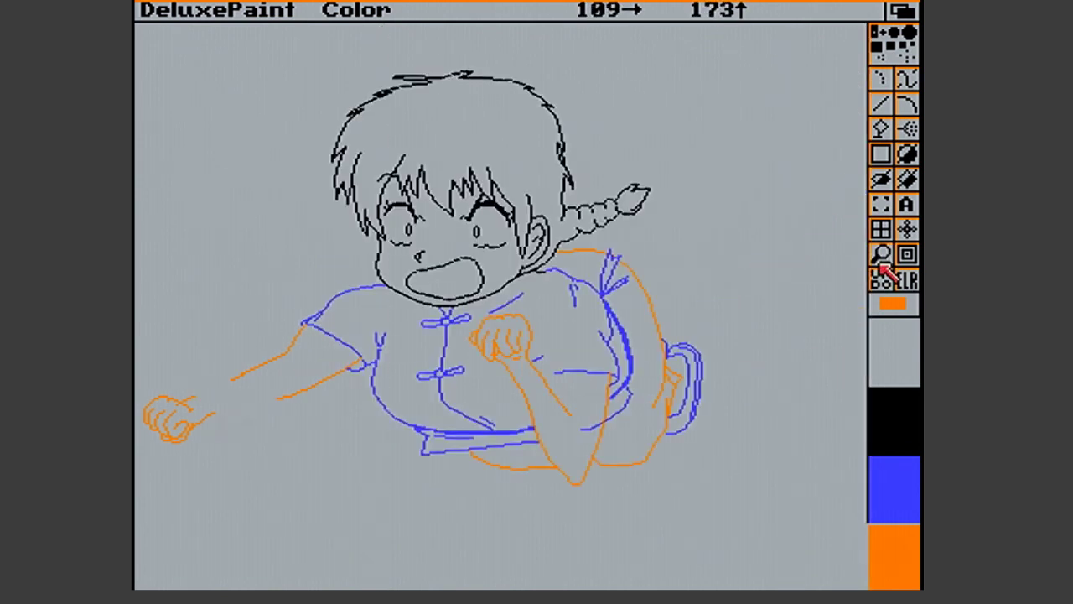
click(882, 205)
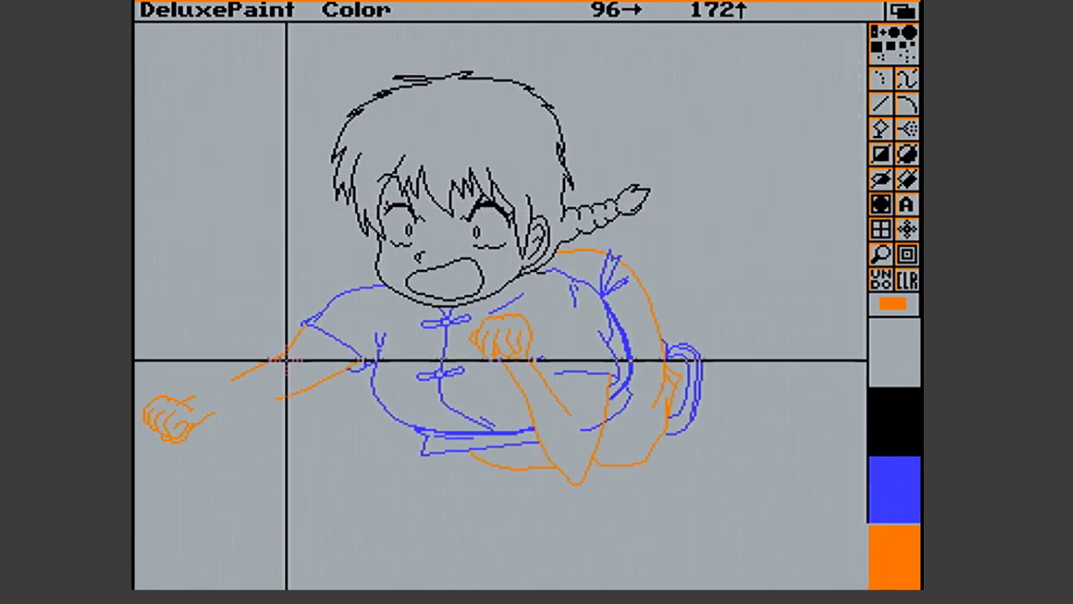
drag(136, 380, 243, 462)
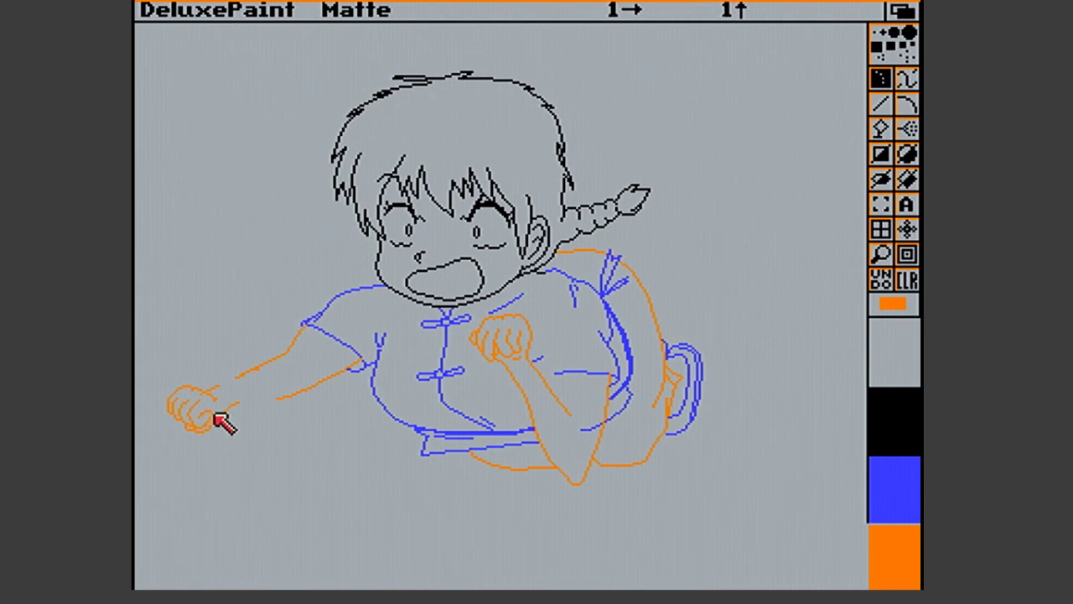
Connect the back of the fist to the elbow with a single-pixel orange line along the forearm's upper edge
key(v)
key(.)
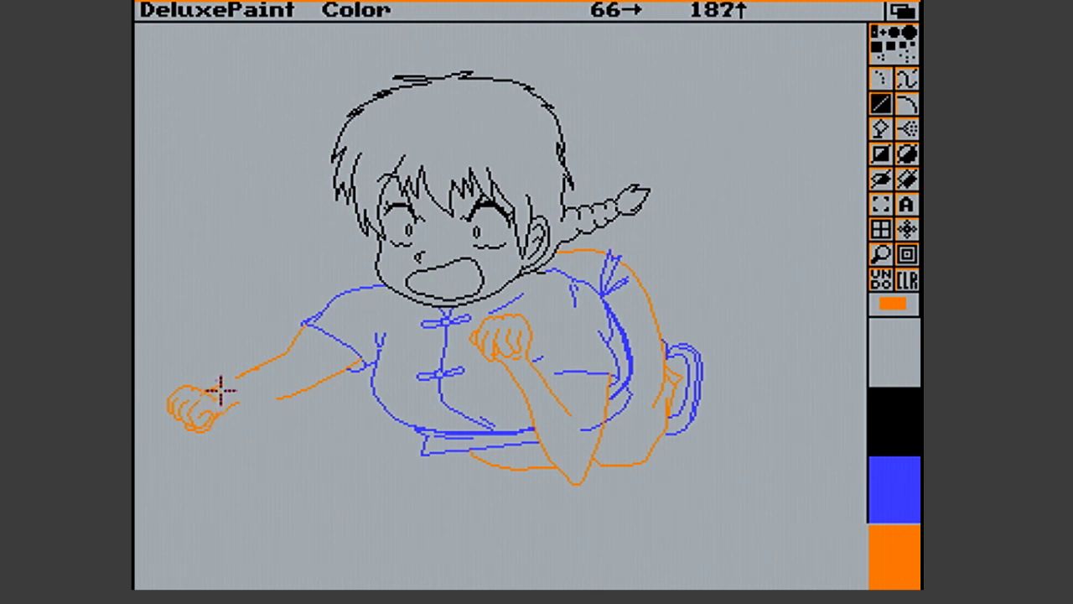
drag(219, 384, 244, 376)
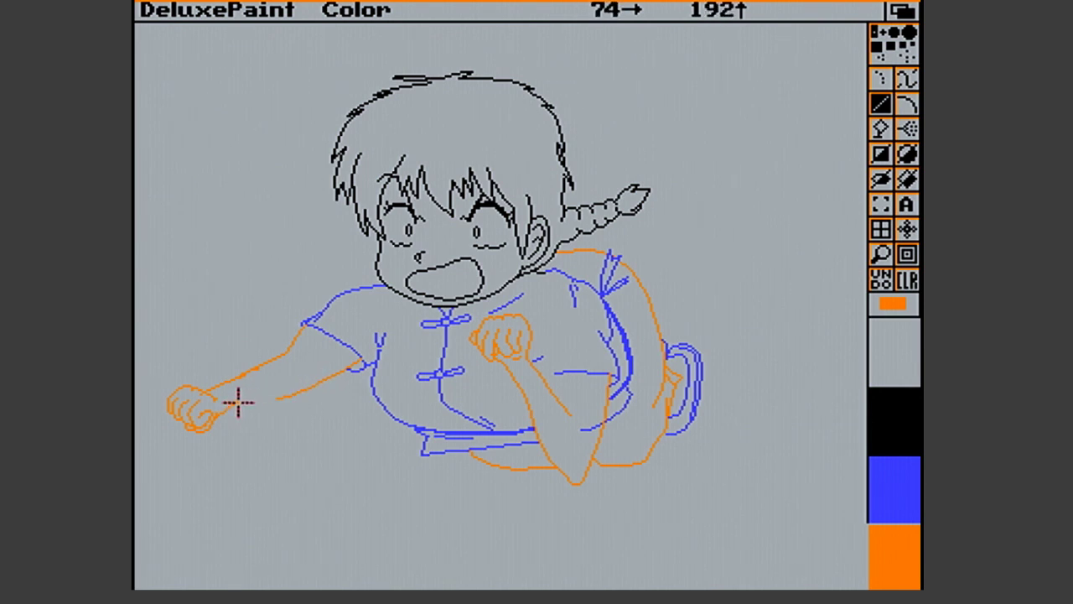
Extend the forearm's underside line from the wrist toward the sleeve, and clean up the doubled pixels on the upper line
click(880, 254)
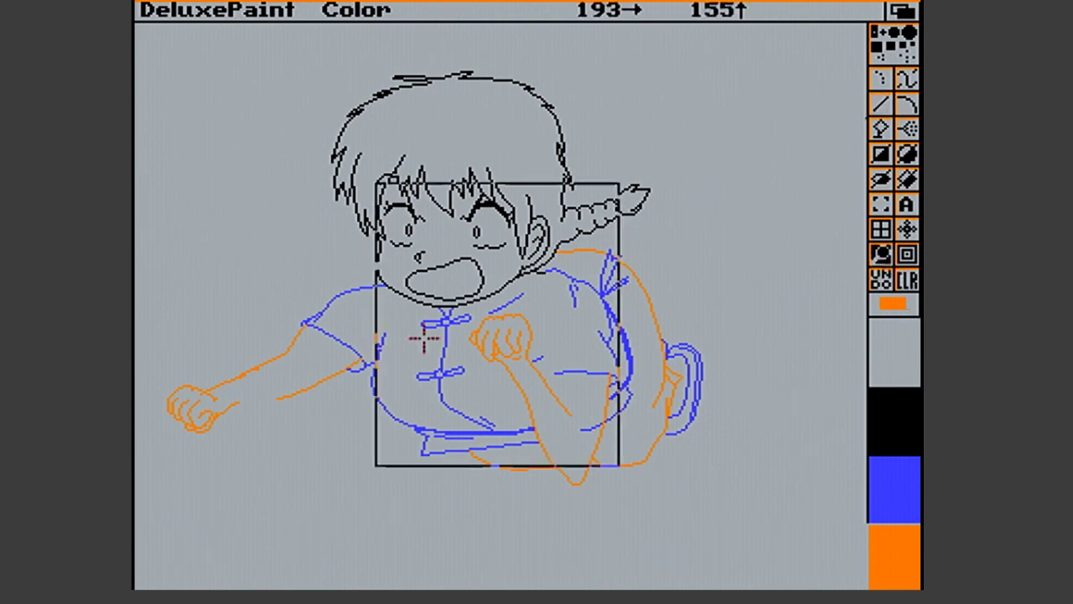
click(272, 401)
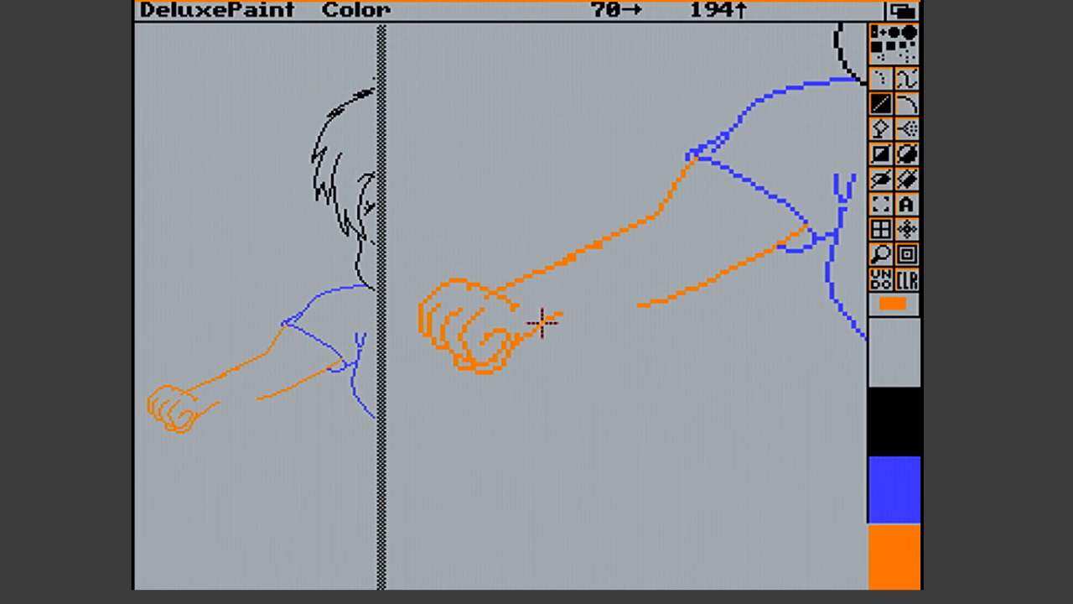
drag(541, 322, 684, 271)
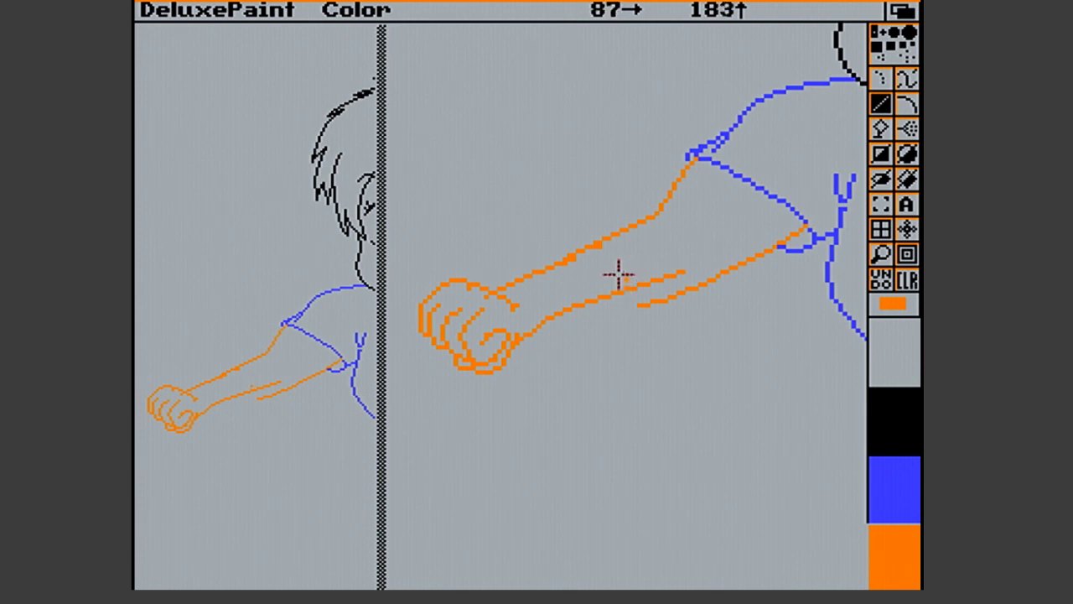
drag(655, 277, 712, 262)
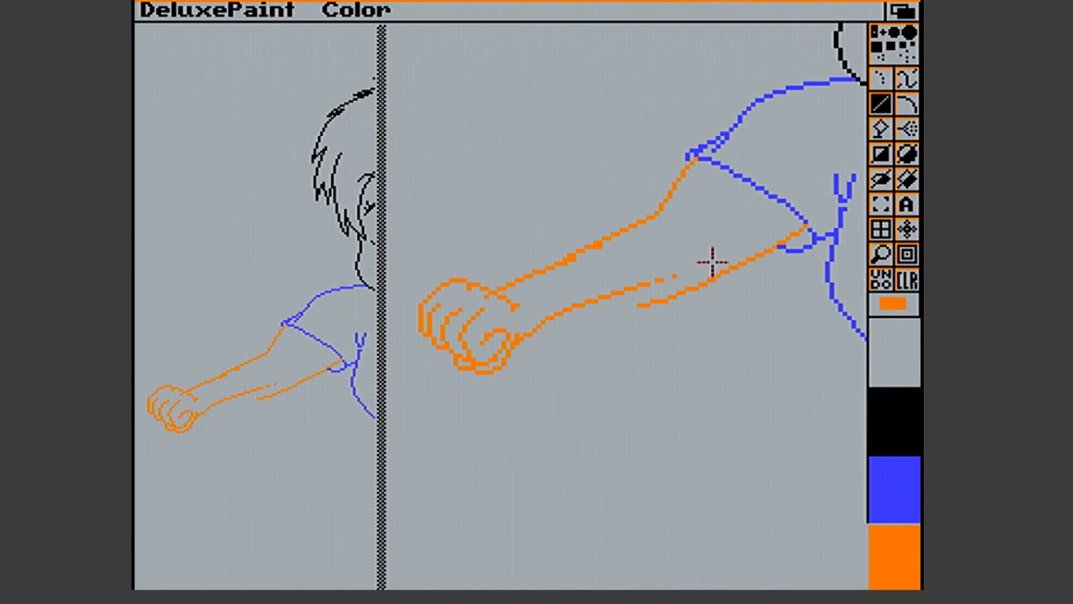
mouse_move(572, 254)
mouse_down()
mouse_move(564, 257)
mouse_move(647, 249)
mouse_up()
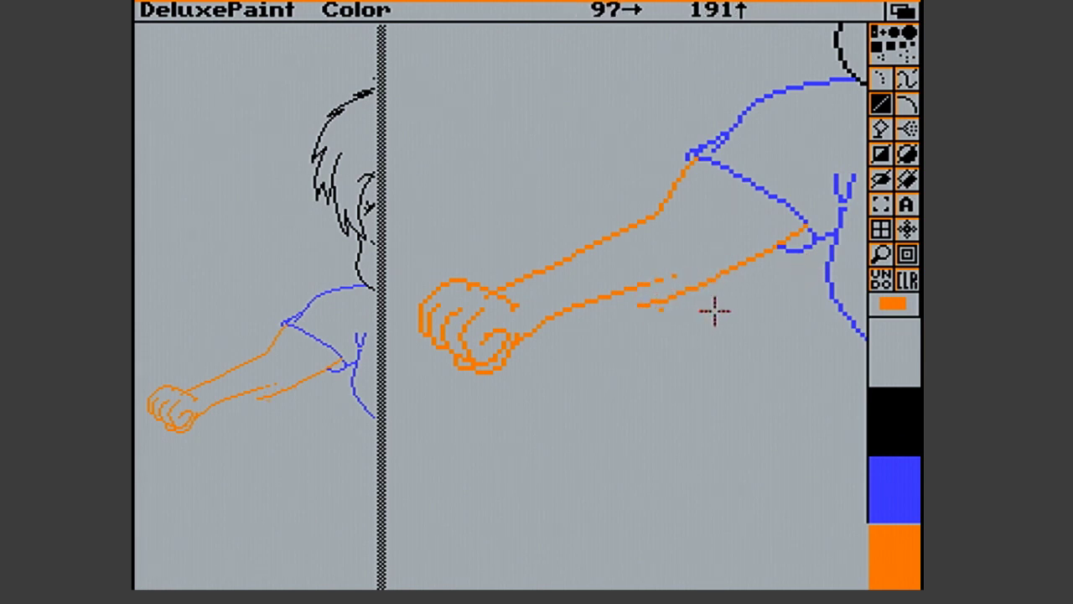
Pick up the fist and forearm as a brush, place it slightly farther from the sleeve, and rejoin the upper line at the elbow
click(880, 204)
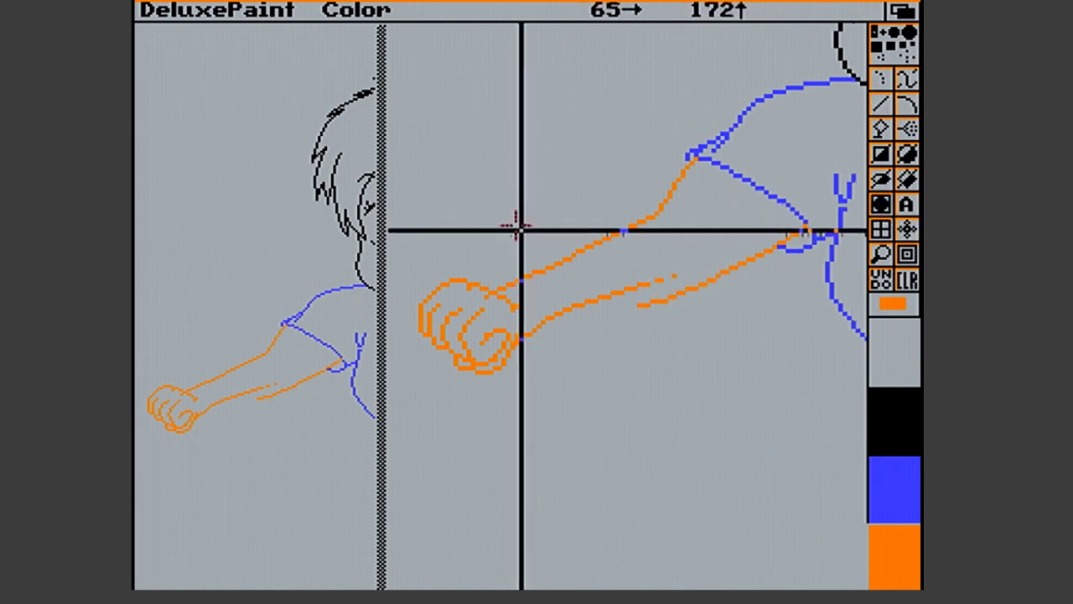
mouse_move(405, 223)
mouse_down()
mouse_move(580, 304)
mouse_move(660, 417)
mouse_up()
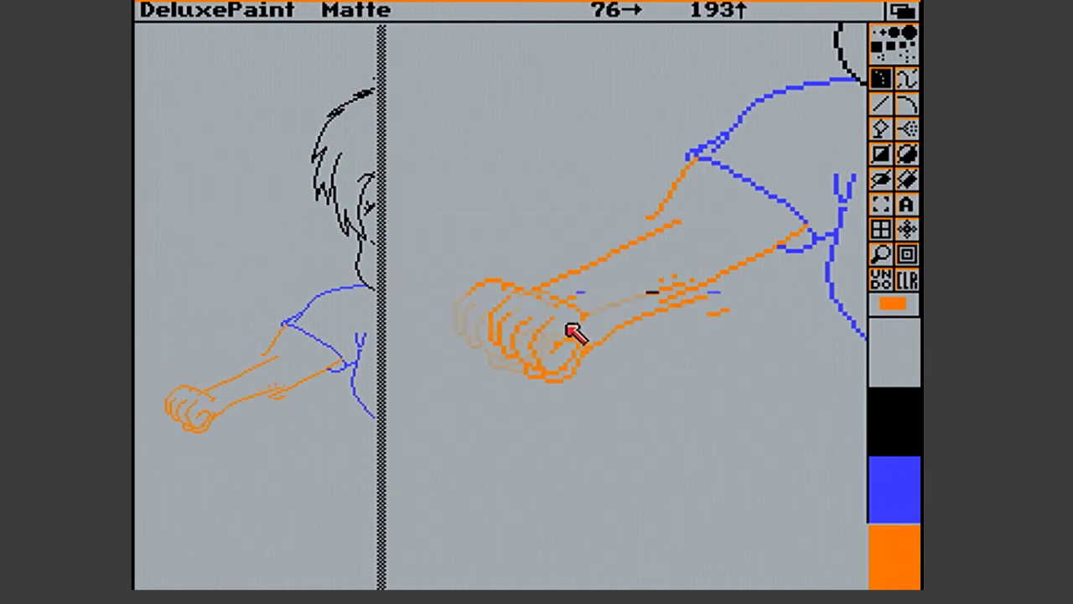
key(m)
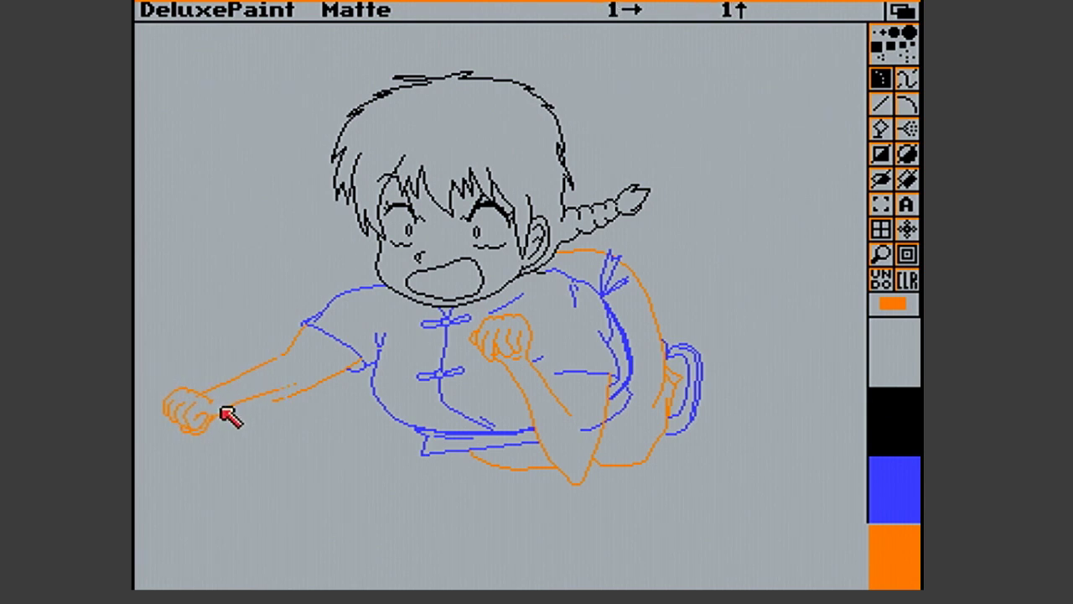
key(v)
key(.)
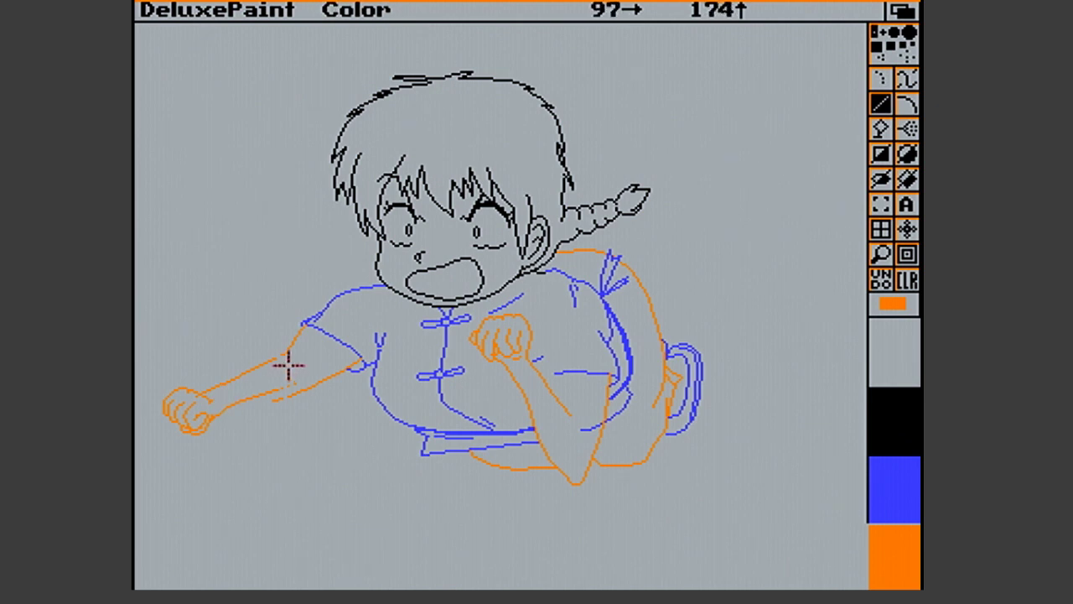
drag(277, 356, 283, 356)
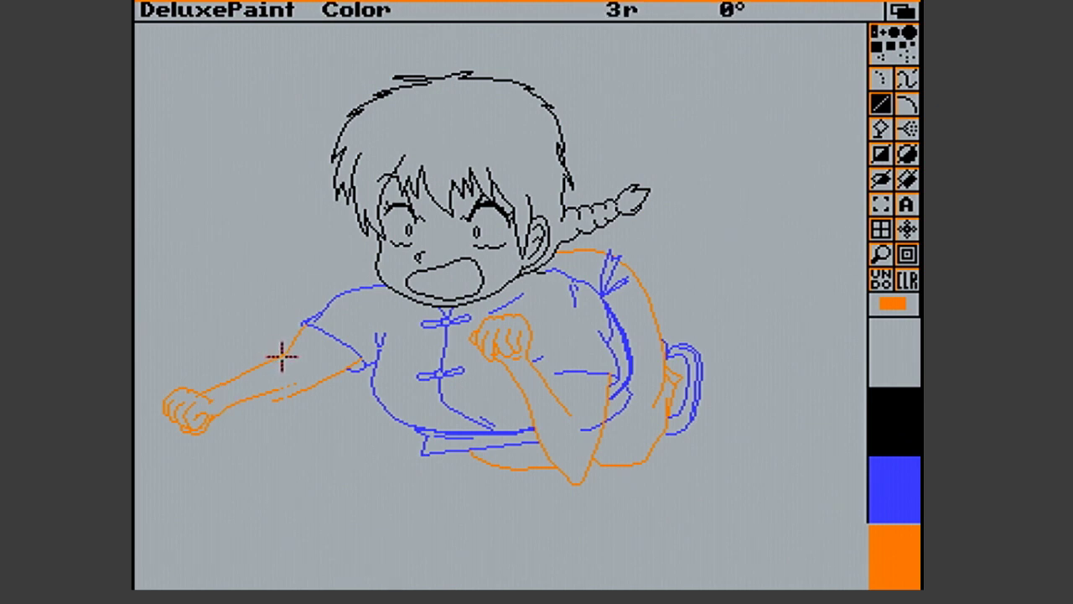
Erase the overlapping underside fragments near the elbow with a filled background rectangle, and redraw the underside line to meet the sleeve stub
click(881, 153)
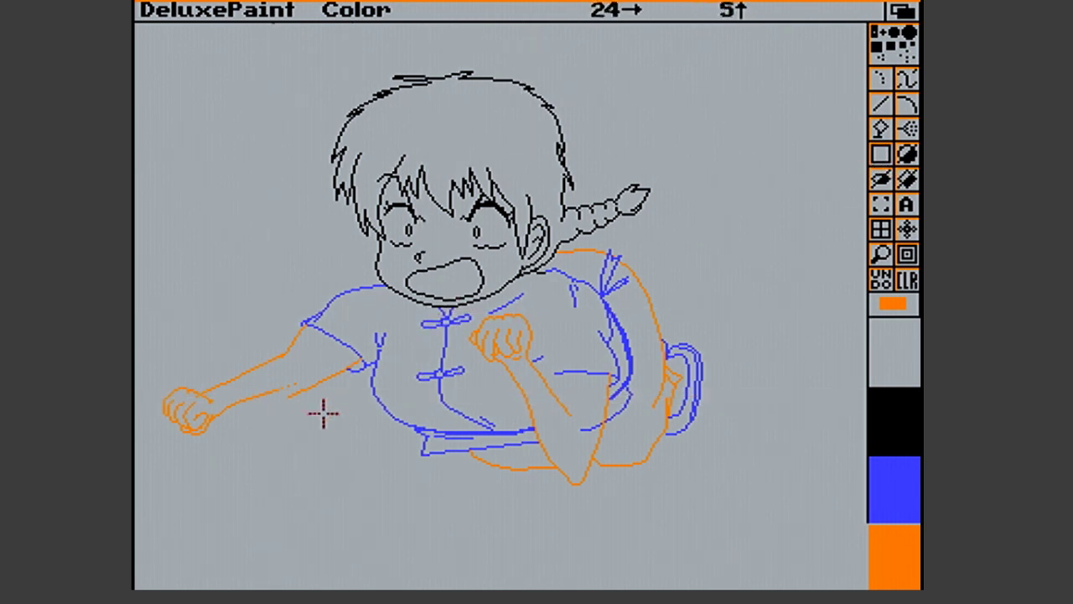
drag(305, 383, 338, 391)
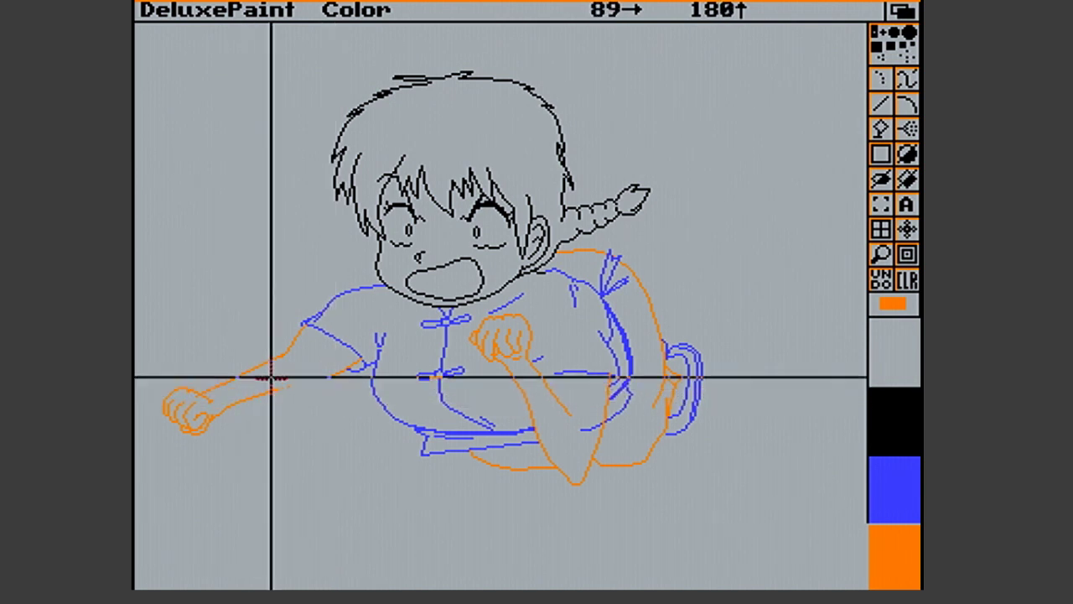
click(881, 104)
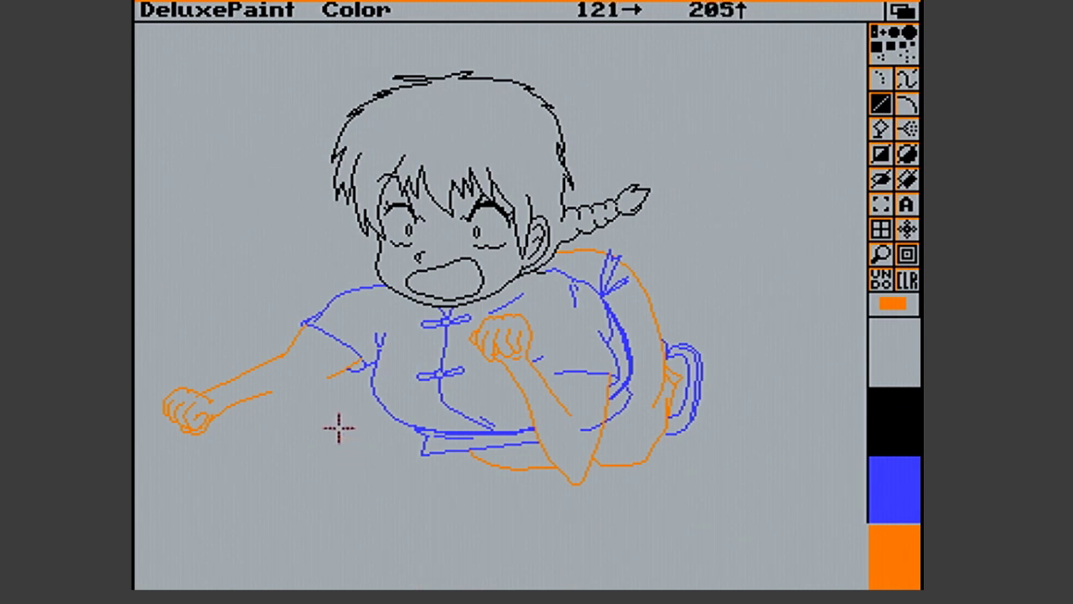
drag(273, 390, 296, 382)
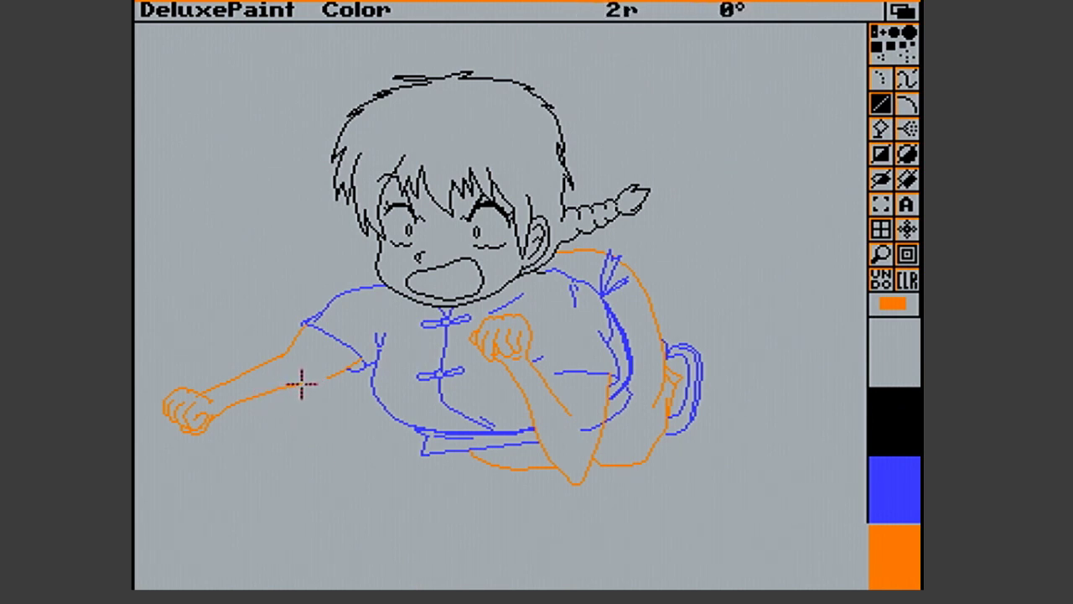
drag(310, 377, 309, 382)
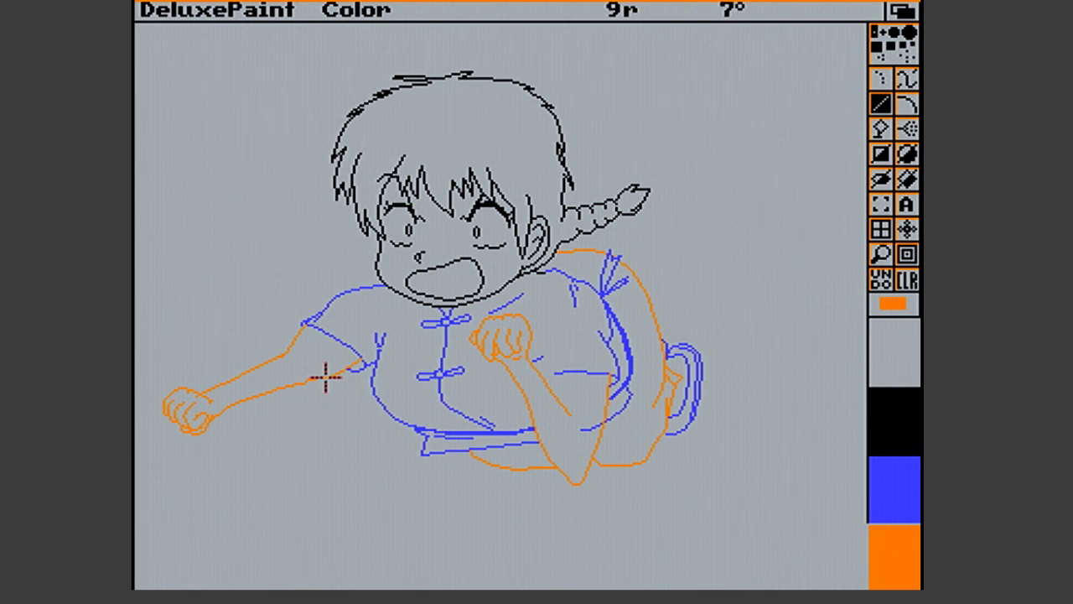
drag(327, 378, 328, 377)
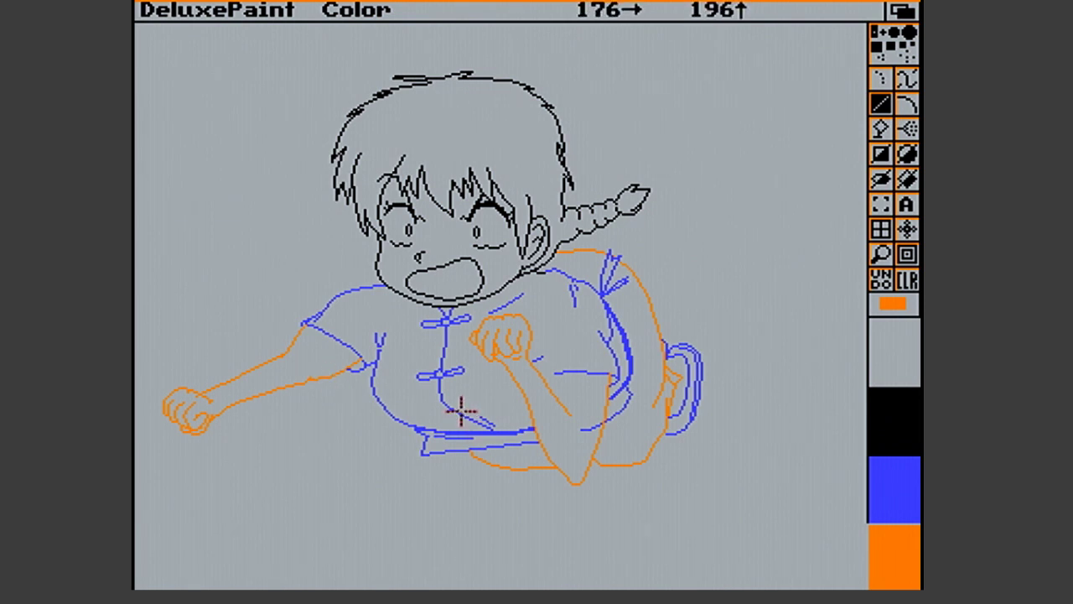
Erase and redraw the middle of the arm's underside line as a smoother curve, and attach the upper arm line farther inside the sleeve opening
click(880, 253)
click(327, 393)
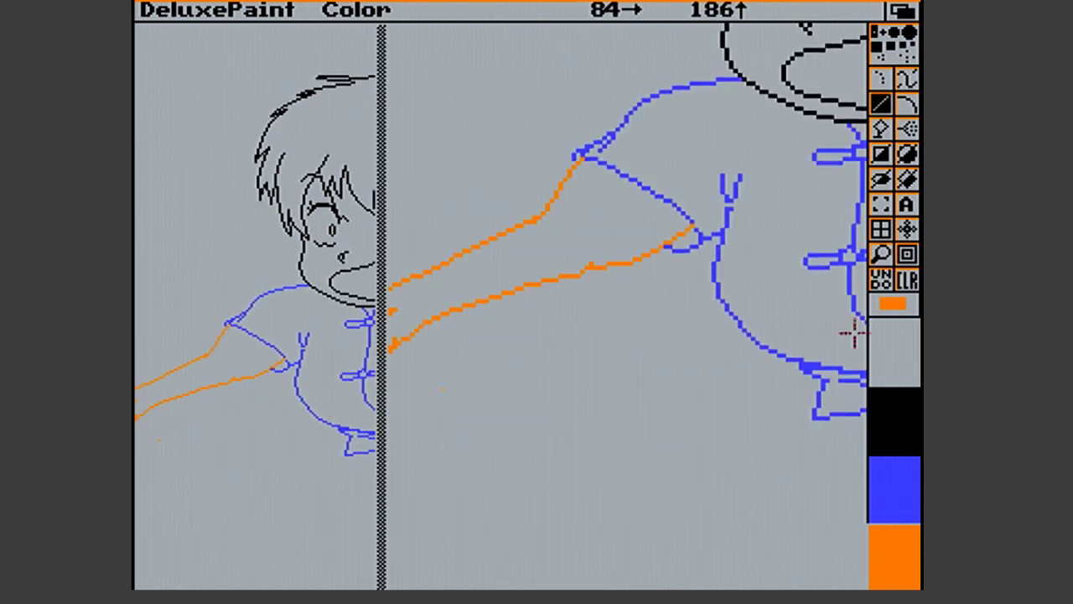
mouse_move(586, 263)
mouse_down()
mouse_move(573, 267)
mouse_move(628, 257)
mouse_move(531, 283)
mouse_move(578, 276)
mouse_up()
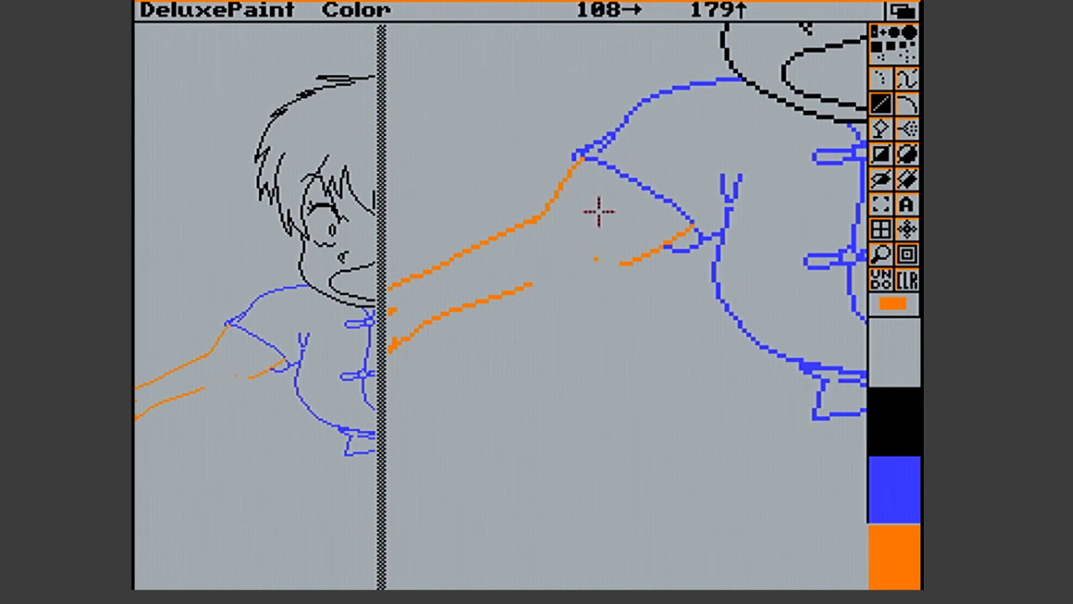
mouse_move(585, 156)
mouse_down()
mouse_move(554, 189)
mouse_move(573, 176)
mouse_move(559, 200)
mouse_move(597, 165)
mouse_move(585, 163)
mouse_move(595, 166)
mouse_up()
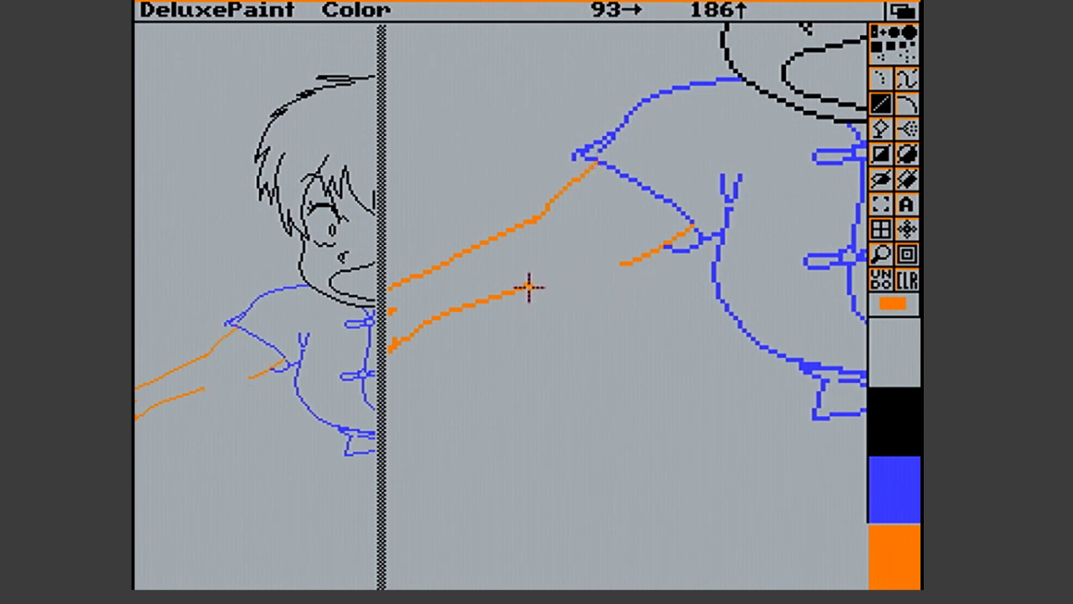
mouse_move(547, 285)
mouse_down()
mouse_move(594, 277)
mouse_move(531, 290)
mouse_move(609, 270)
mouse_move(535, 284)
mouse_up()
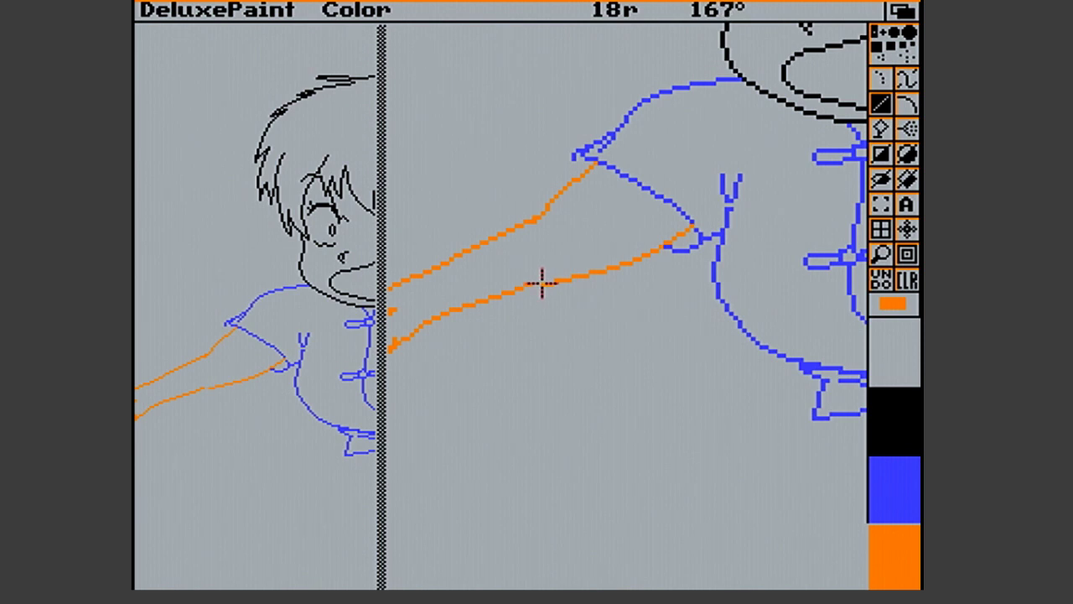
drag(543, 283, 543, 283)
drag(542, 282, 534, 283)
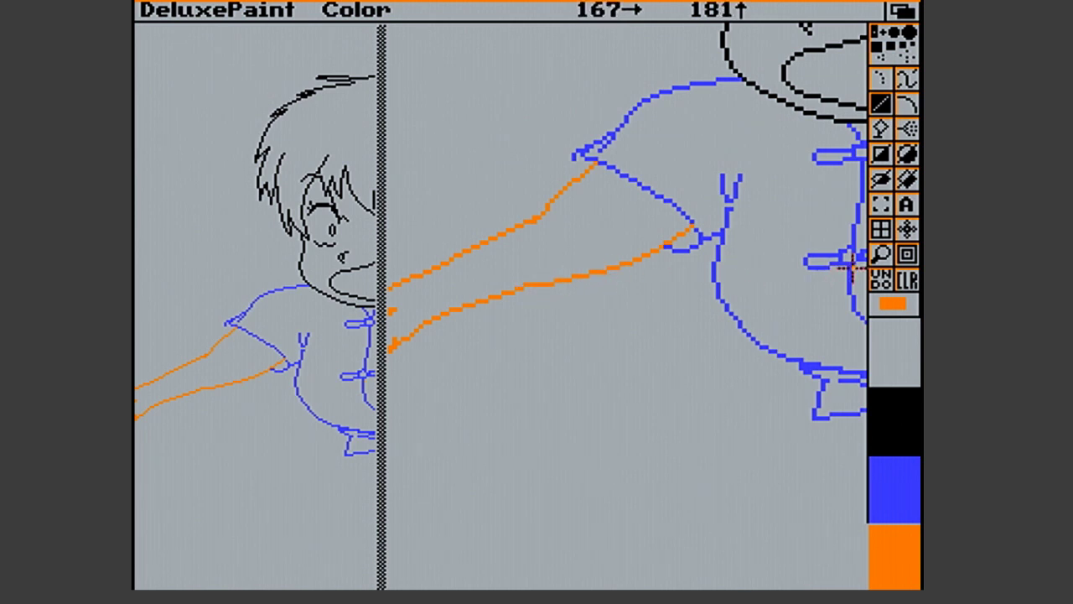
click(879, 263)
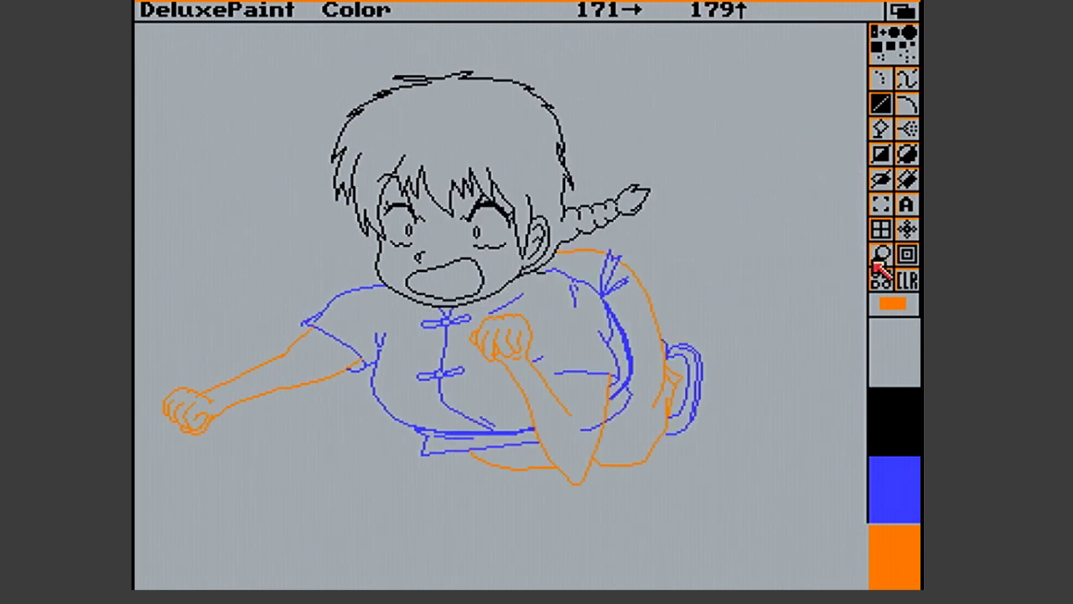
Redraw the outer corner of the sleeve cuff in blue so its edge hangs down over the upper arm line
click(880, 264)
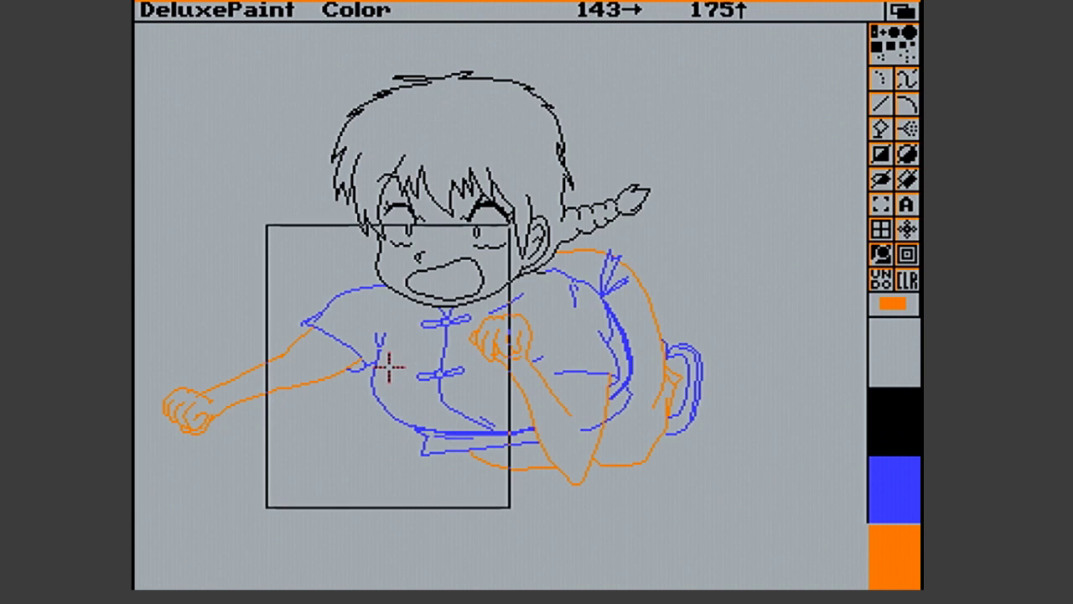
click(294, 378)
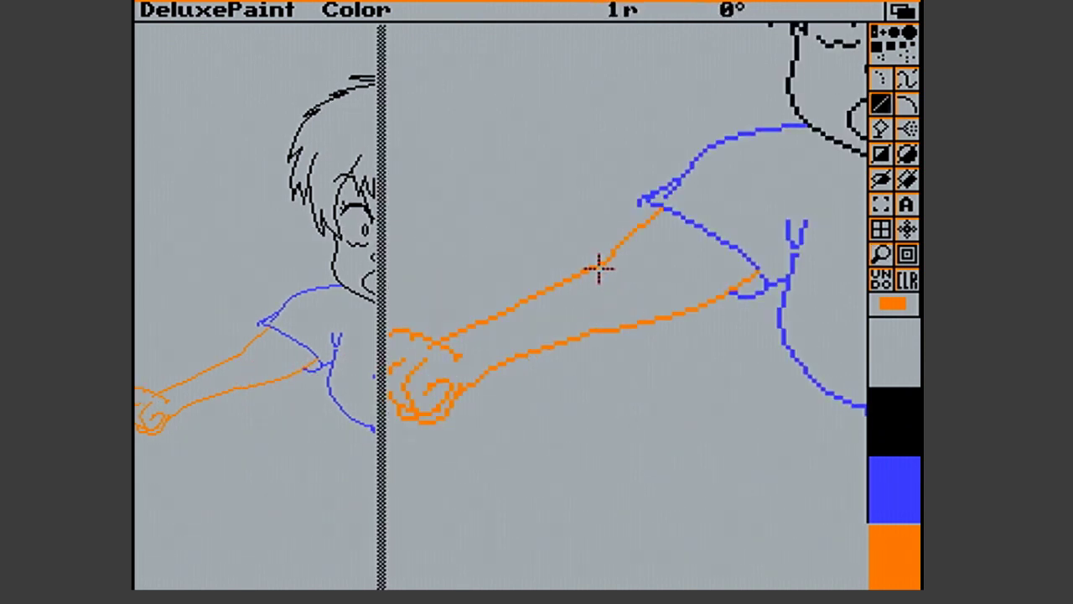
click(882, 258)
click(882, 257)
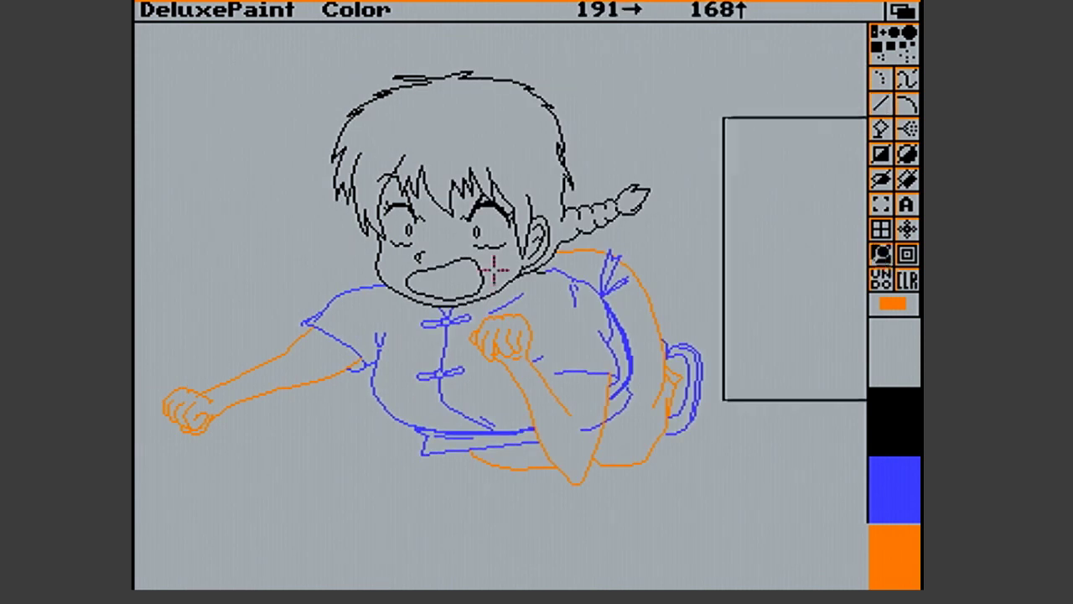
click(318, 360)
click(891, 502)
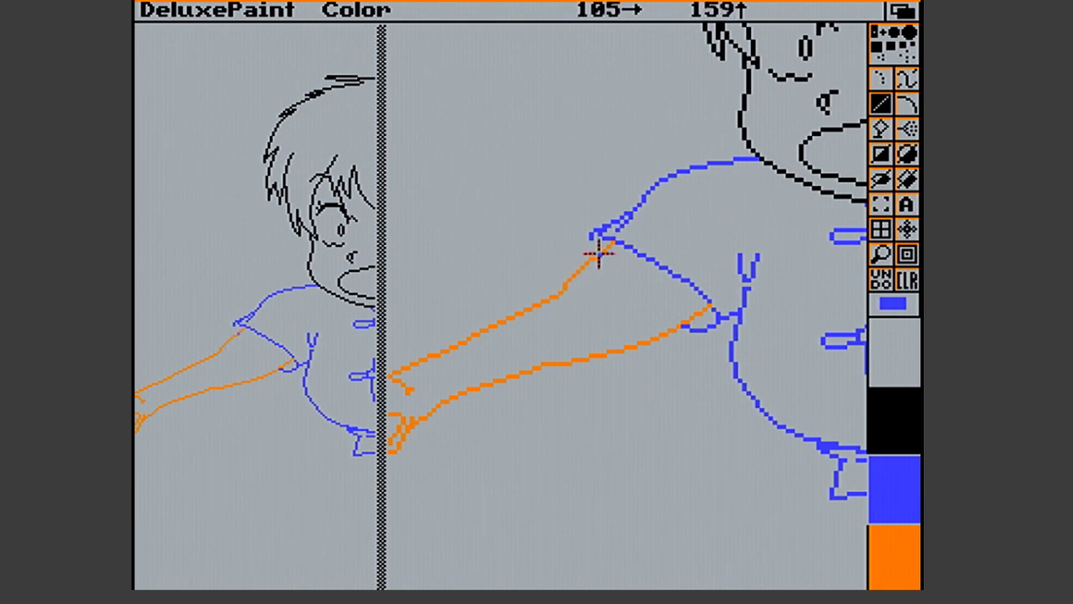
mouse_move(590, 243)
mouse_down()
mouse_move(587, 252)
mouse_move(600, 232)
mouse_up()
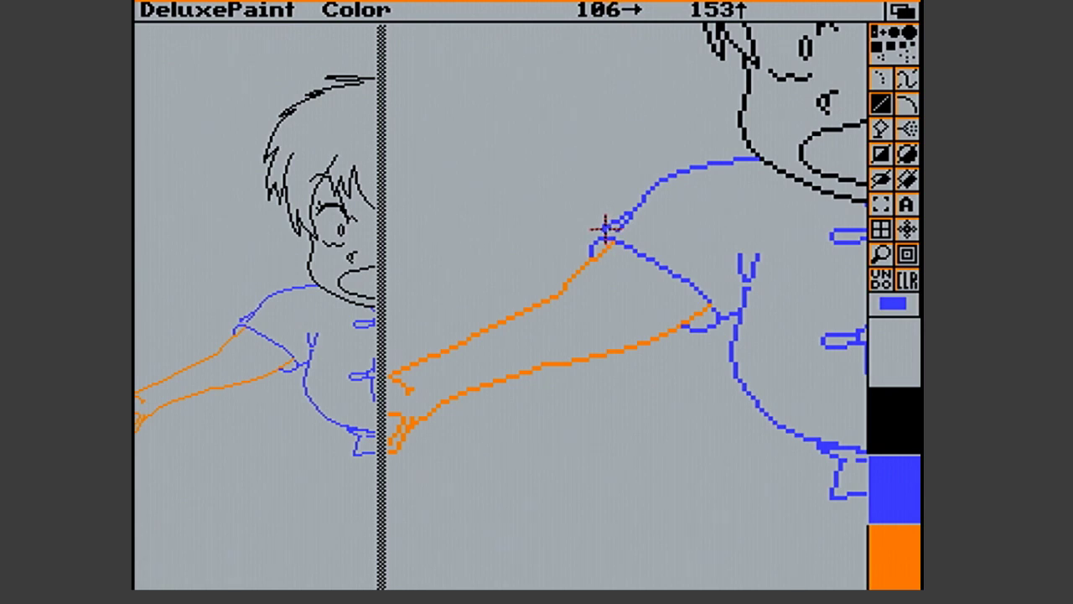
drag(595, 234, 597, 234)
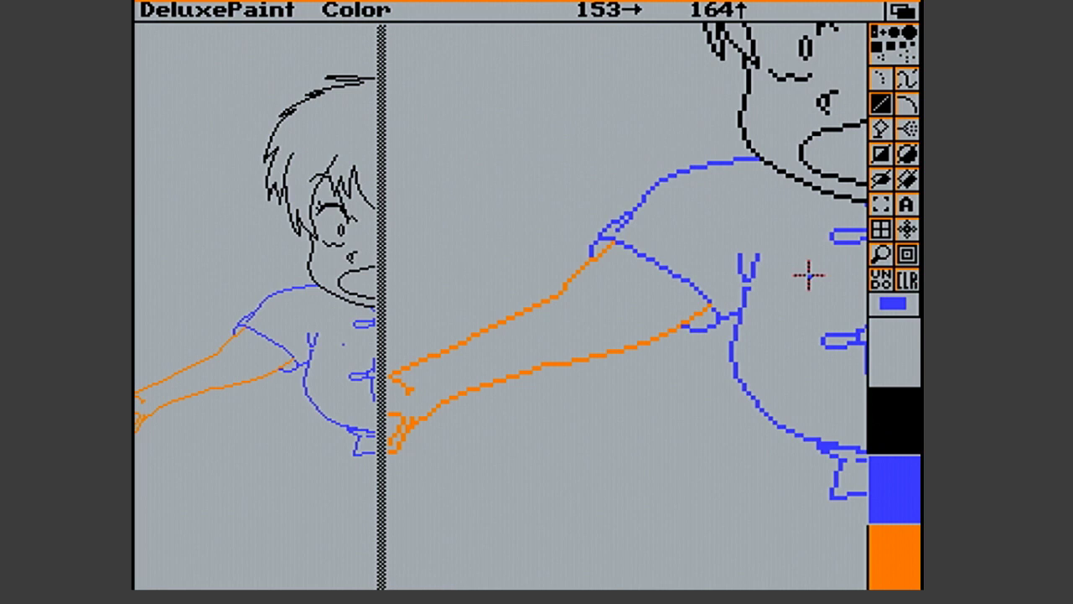
click(882, 255)
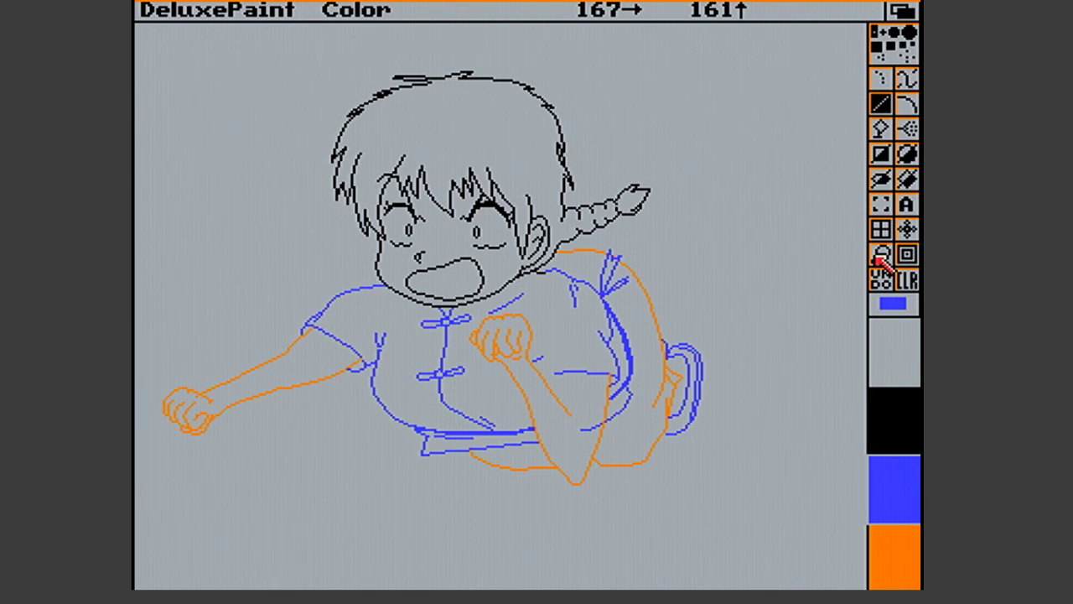
Erase the middle of the outstretched arm's underside line and redraw it in orange as a straighter line to the sleeve
click(882, 255)
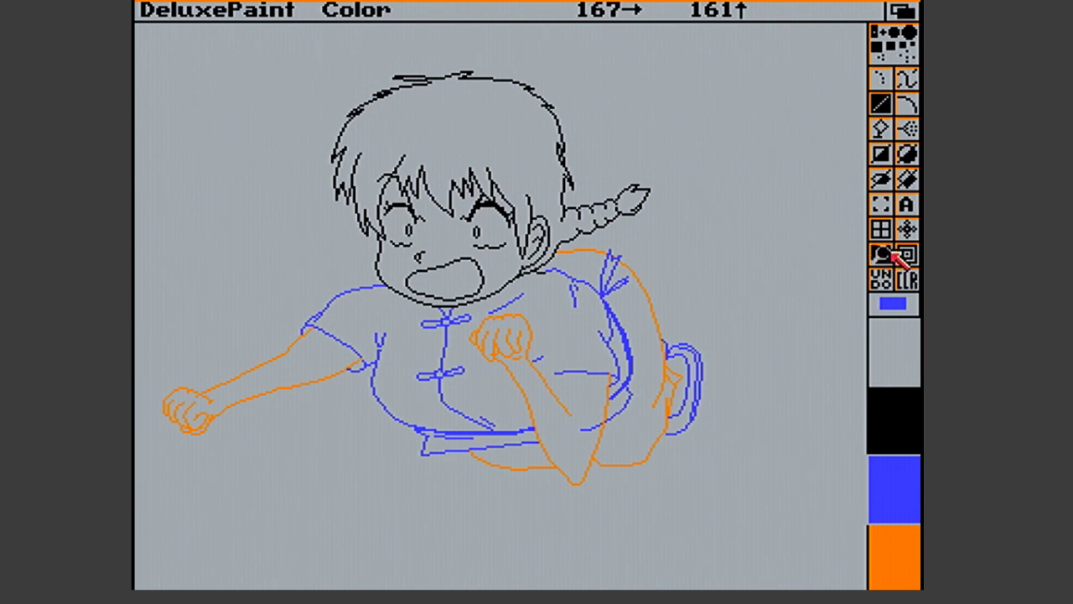
click(308, 353)
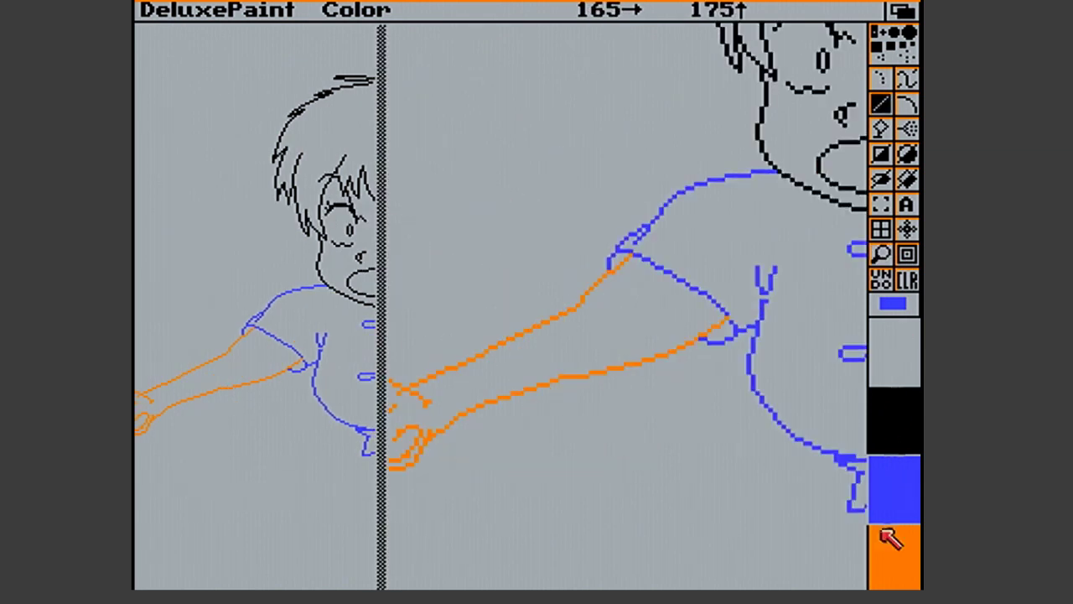
click(887, 564)
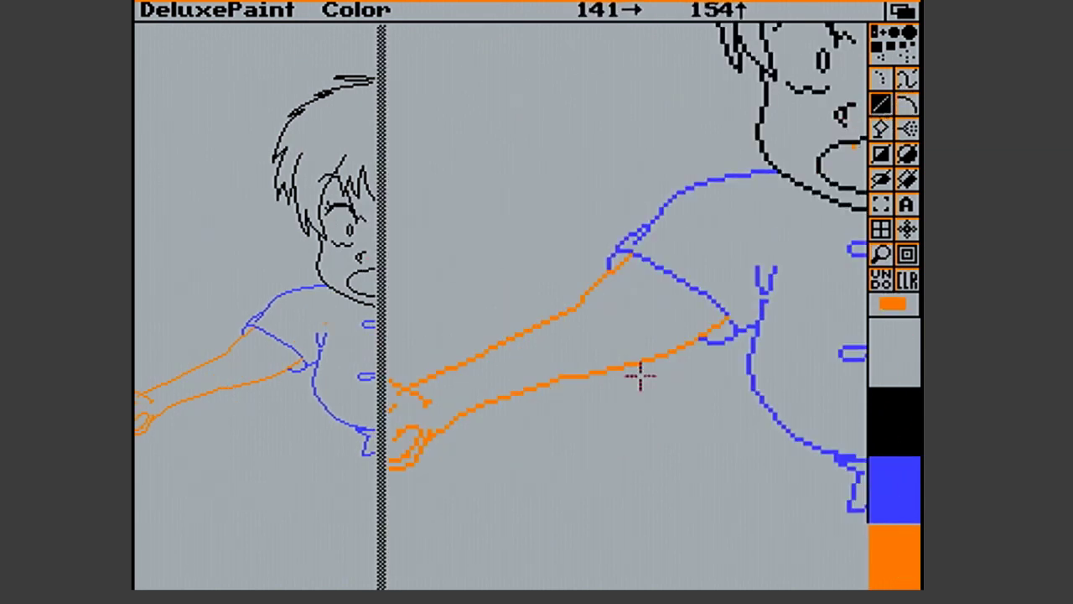
mouse_move(635, 381)
mouse_down()
mouse_move(604, 371)
mouse_move(629, 377)
mouse_move(615, 369)
mouse_move(662, 360)
mouse_move(647, 352)
mouse_move(671, 364)
mouse_move(646, 365)
mouse_move(677, 350)
mouse_up()
key(u)
key(u)
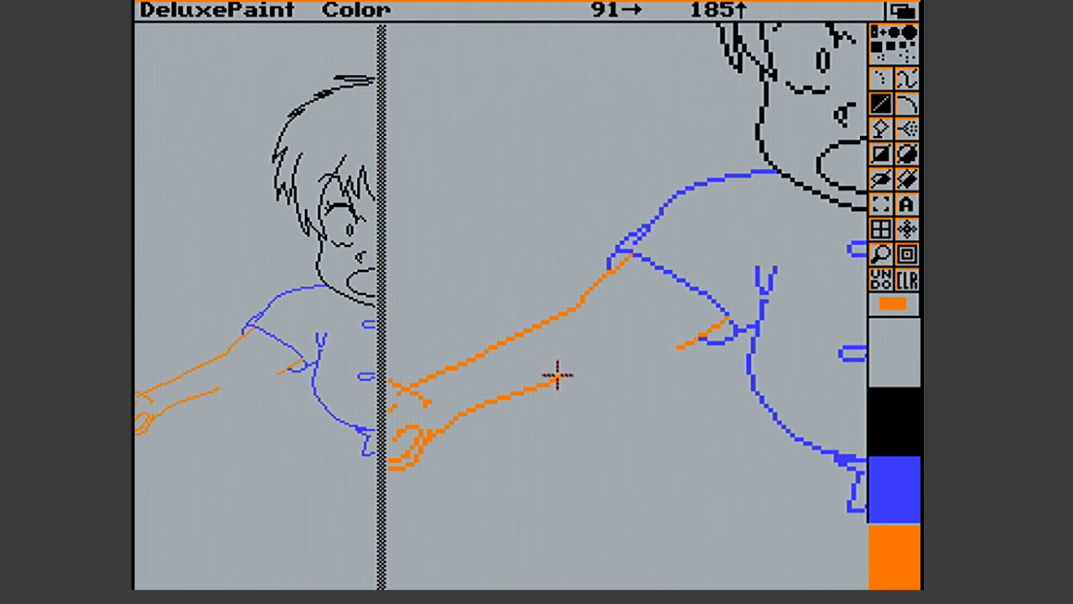
drag(560, 376, 678, 348)
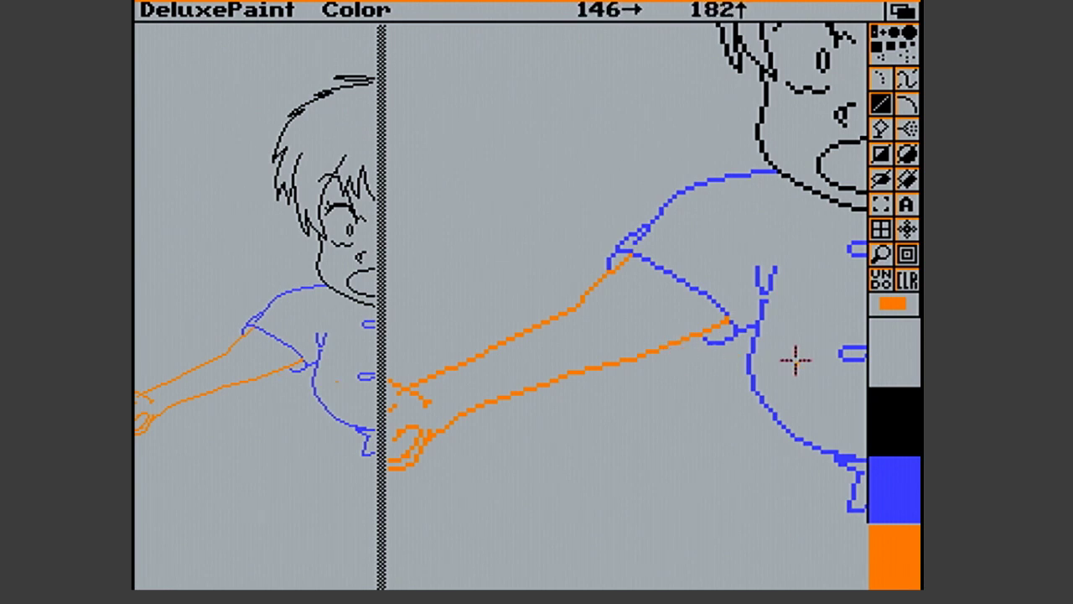
Add a short orange crease at the elbow on the upper line of the outstretched arm
click(901, 474)
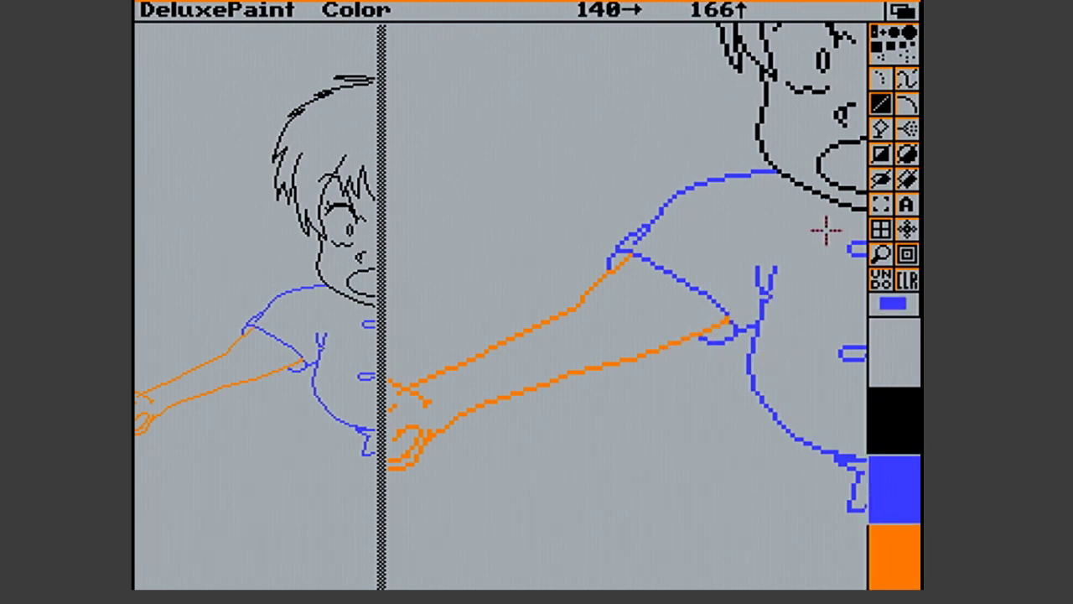
click(883, 254)
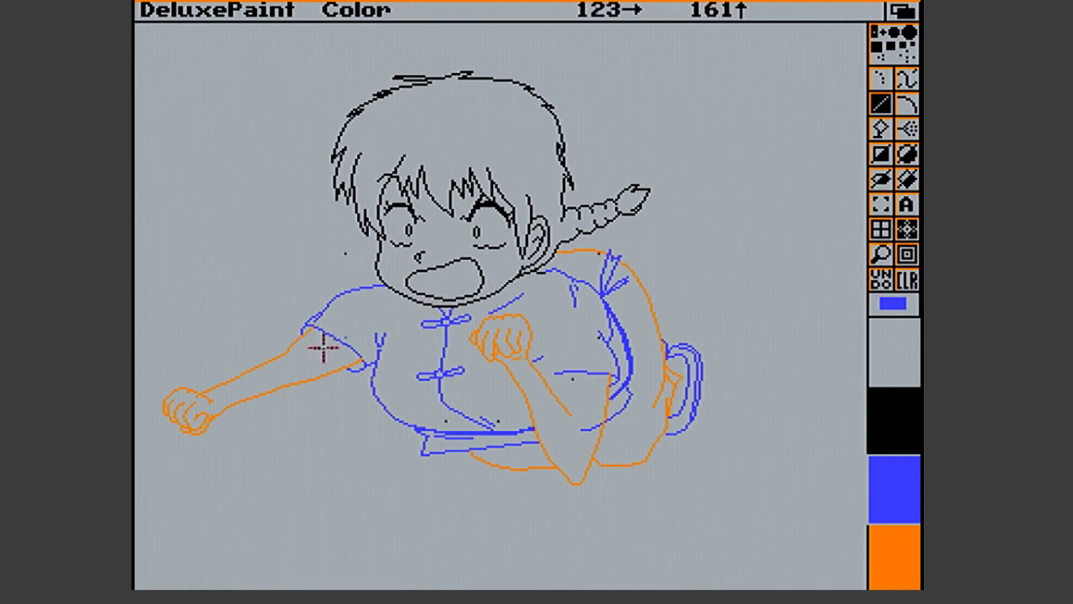
click(889, 549)
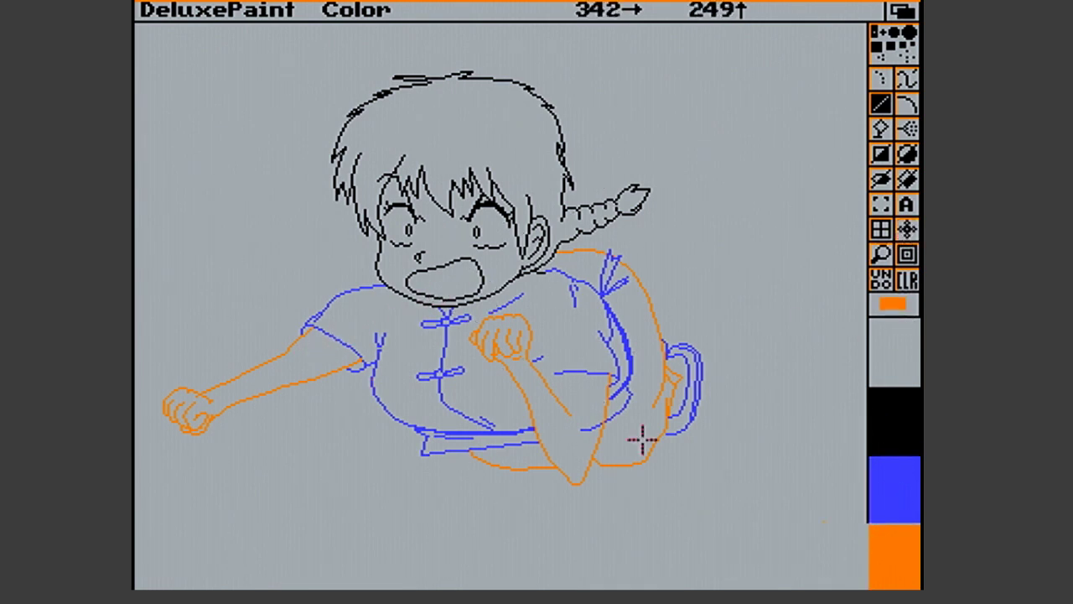
drag(283, 356, 280, 358)
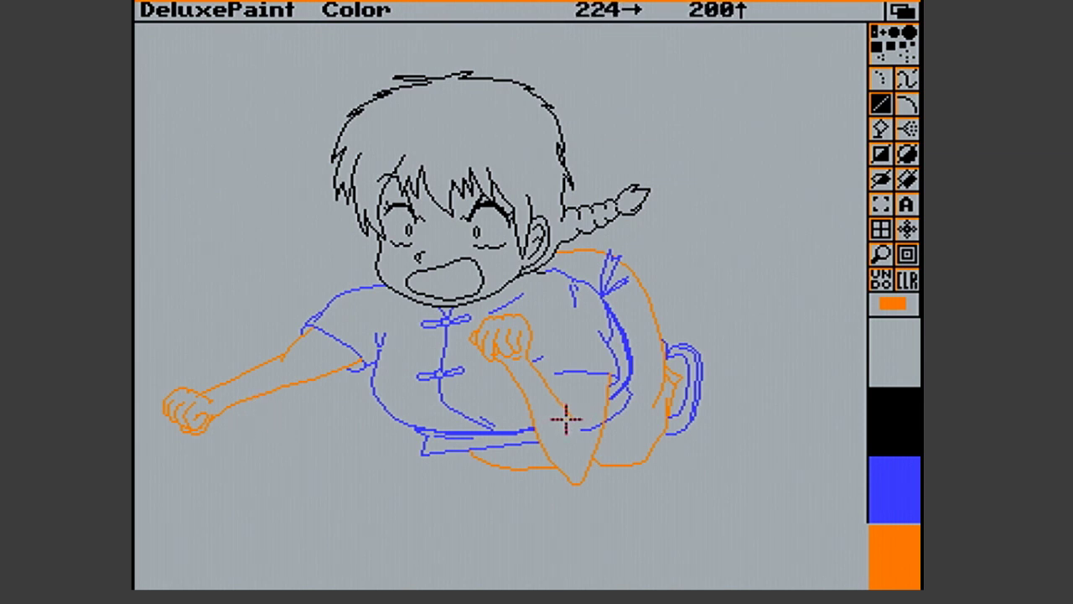
Make a stencil that locks the grey background and black while leaving blue and orange unlocked
key(asciitilde)
click(470, 257)
click(473, 184)
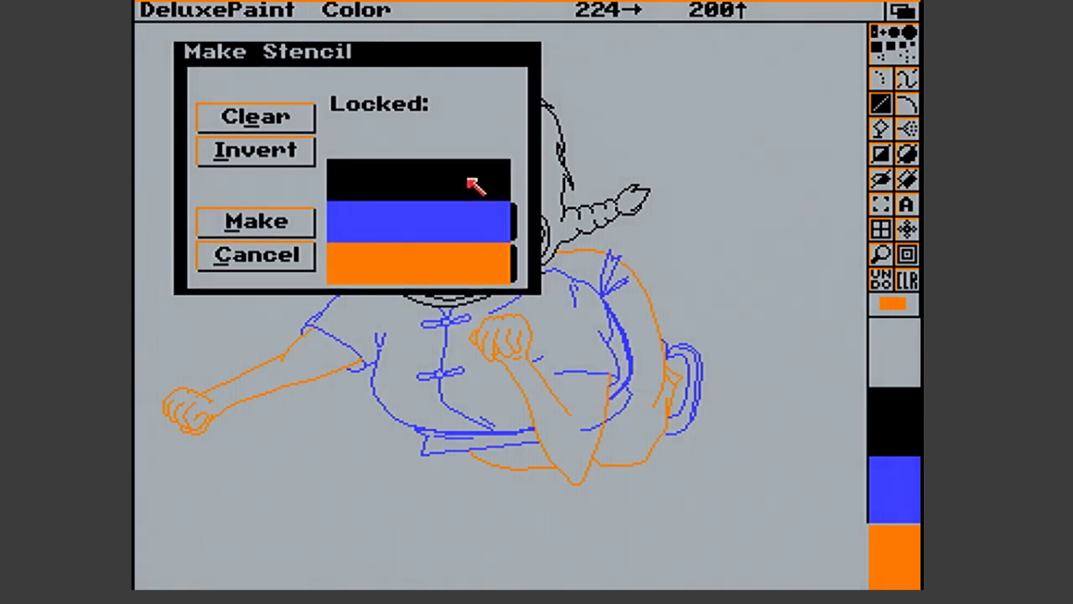
click(466, 220)
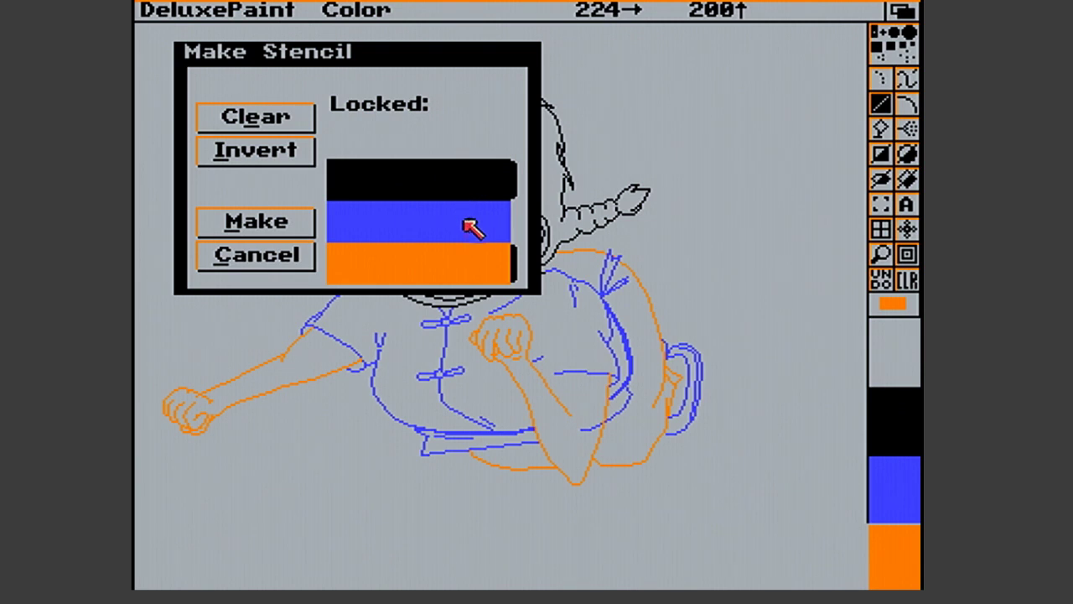
click(472, 265)
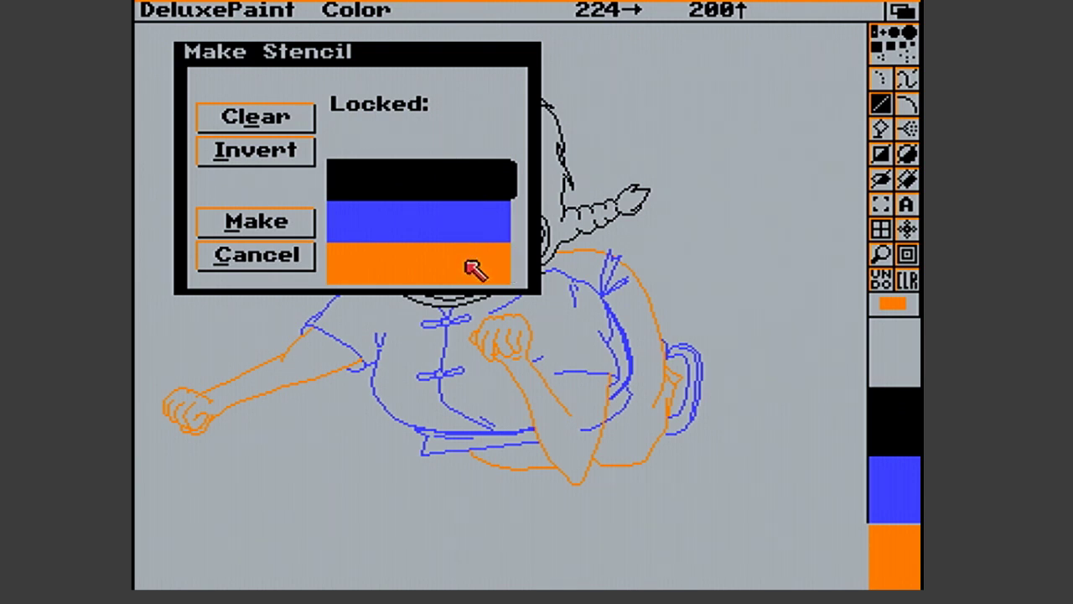
click(461, 139)
click(302, 223)
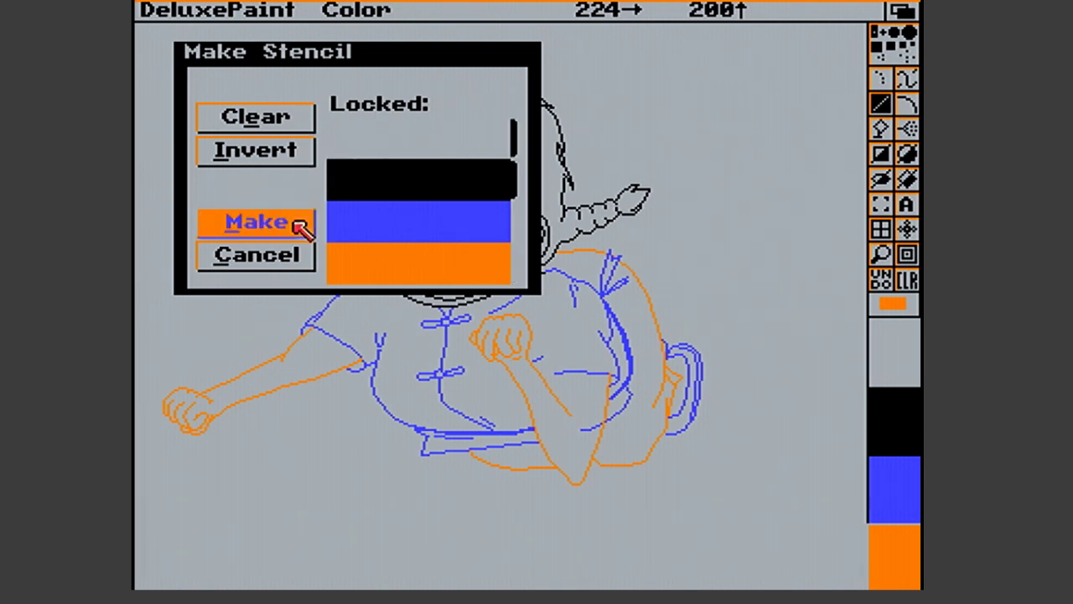
Recolour the blue and orange line art black by covering the body with a filled black rectangle through the stencil
click(914, 435)
click(880, 153)
drag(139, 210, 724, 528)
key(bar)
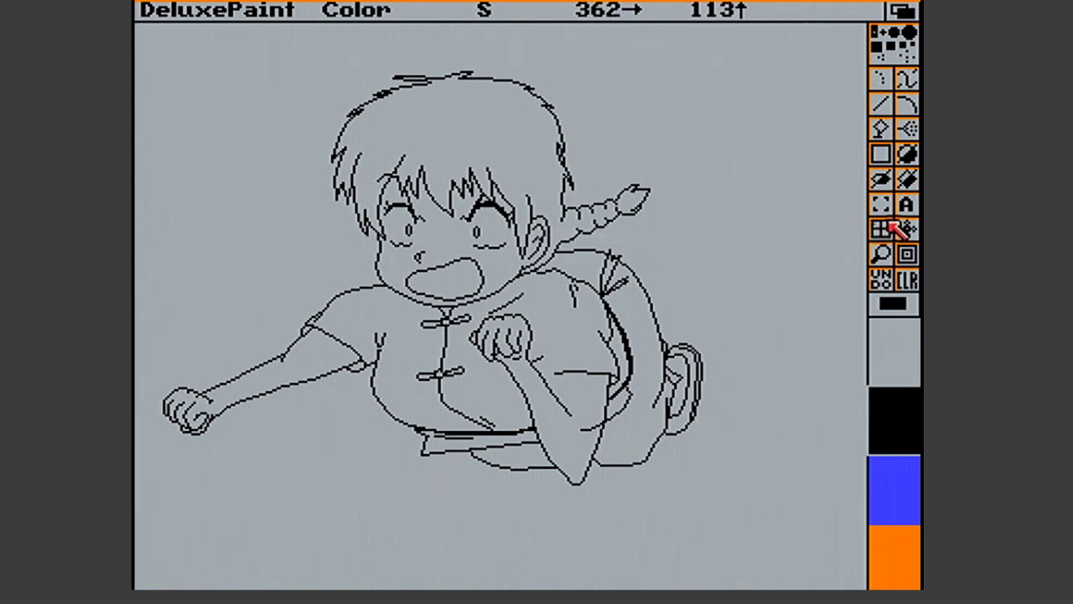
Redraw the upper forearm line in black as a slight outward curve to the elbow, and erase the old line and crease
click(880, 204)
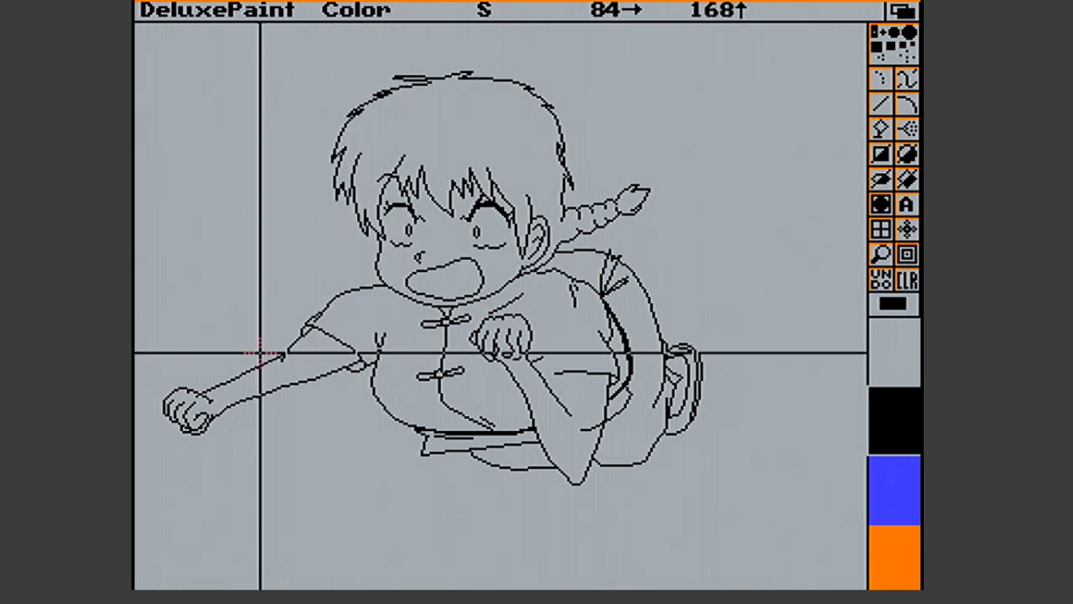
click(880, 103)
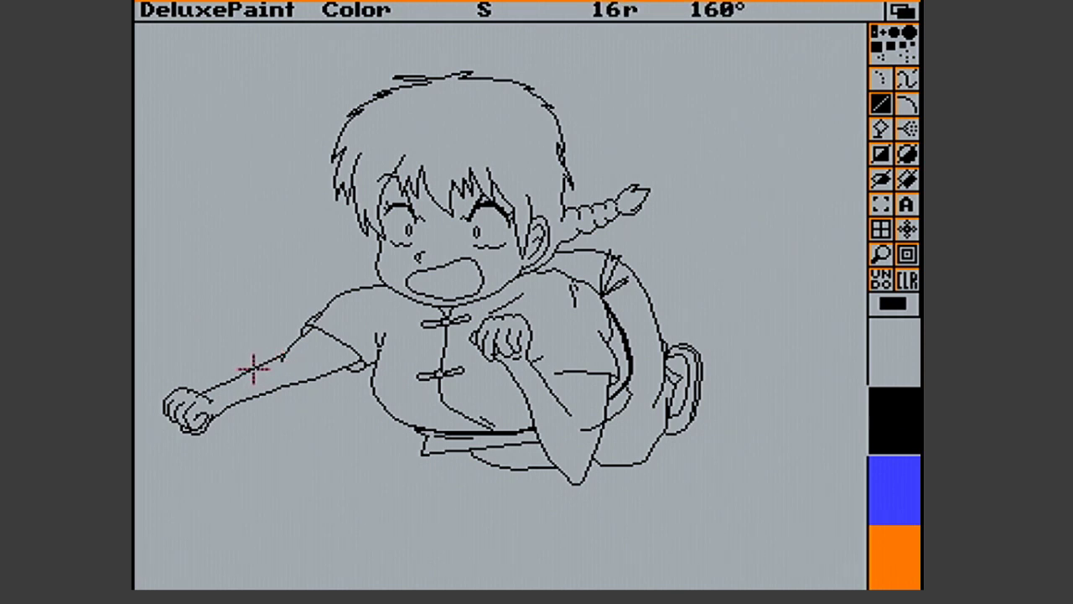
drag(275, 359, 246, 366)
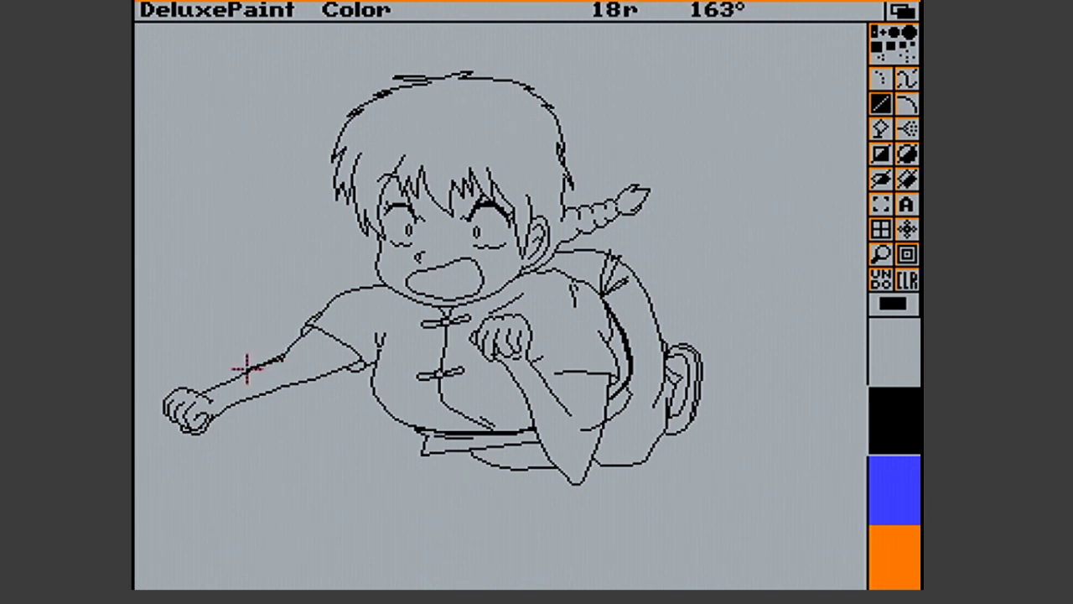
key(m)
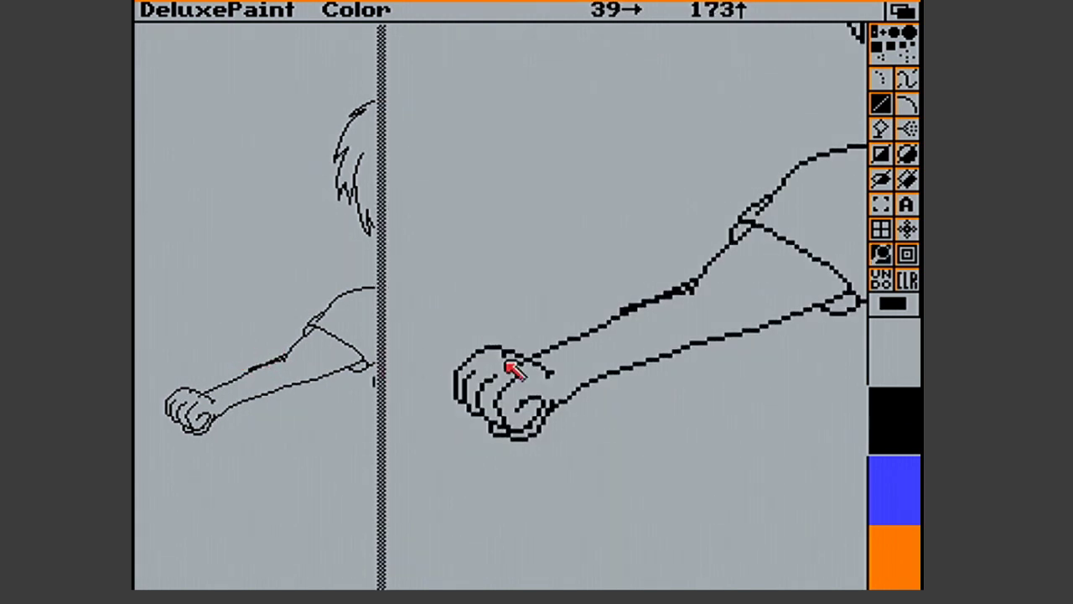
drag(620, 311, 688, 275)
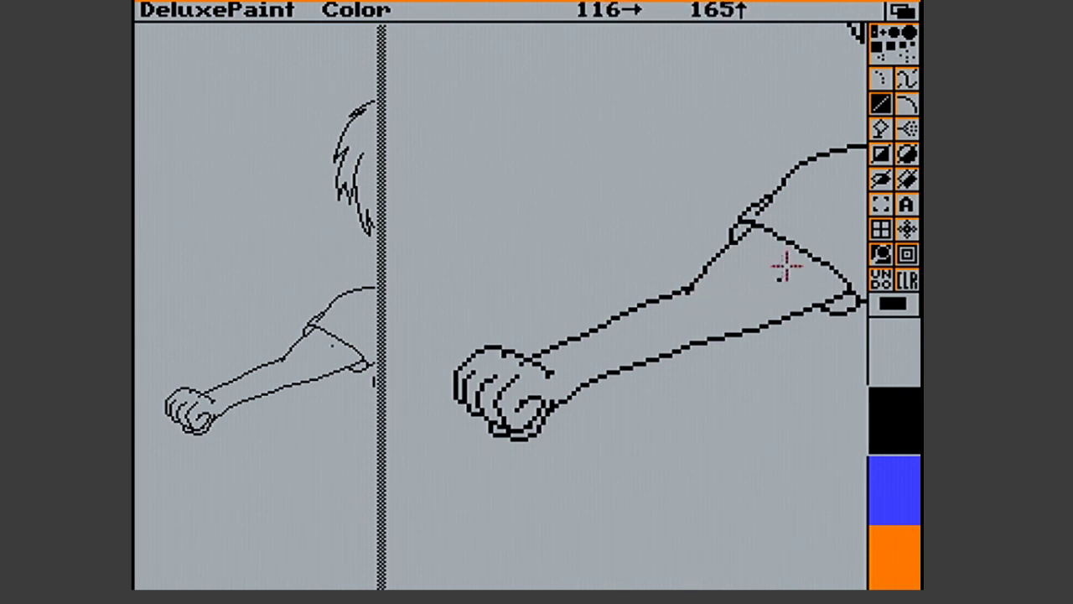
click(880, 260)
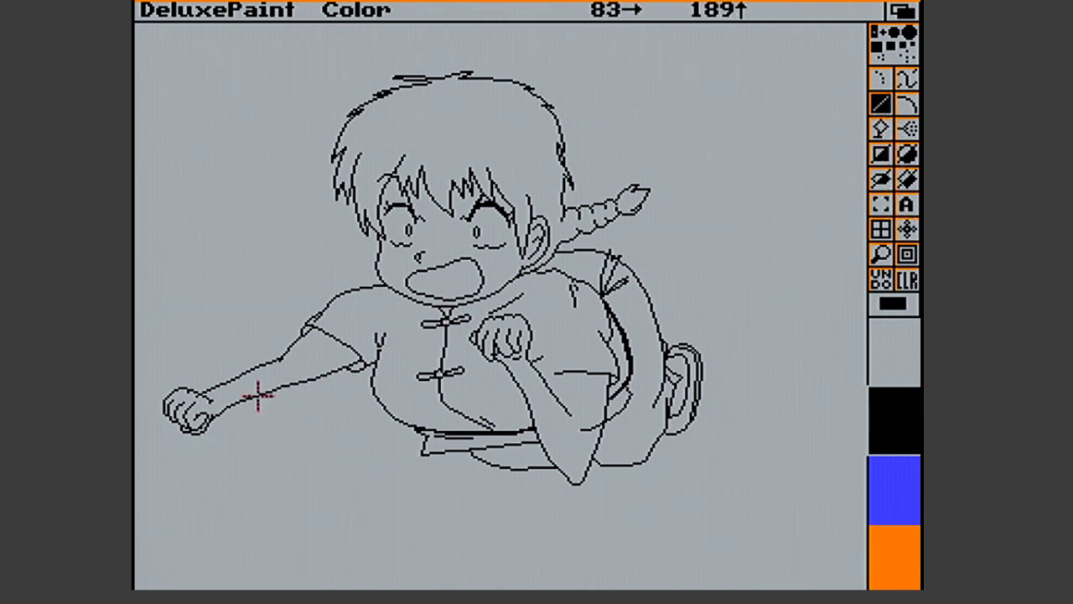
Draw a lower underside line on the forearm, and erase the old arm lines between forearm and sleeve with filled background rectangles
drag(258, 396, 317, 385)
drag(317, 385, 355, 364)
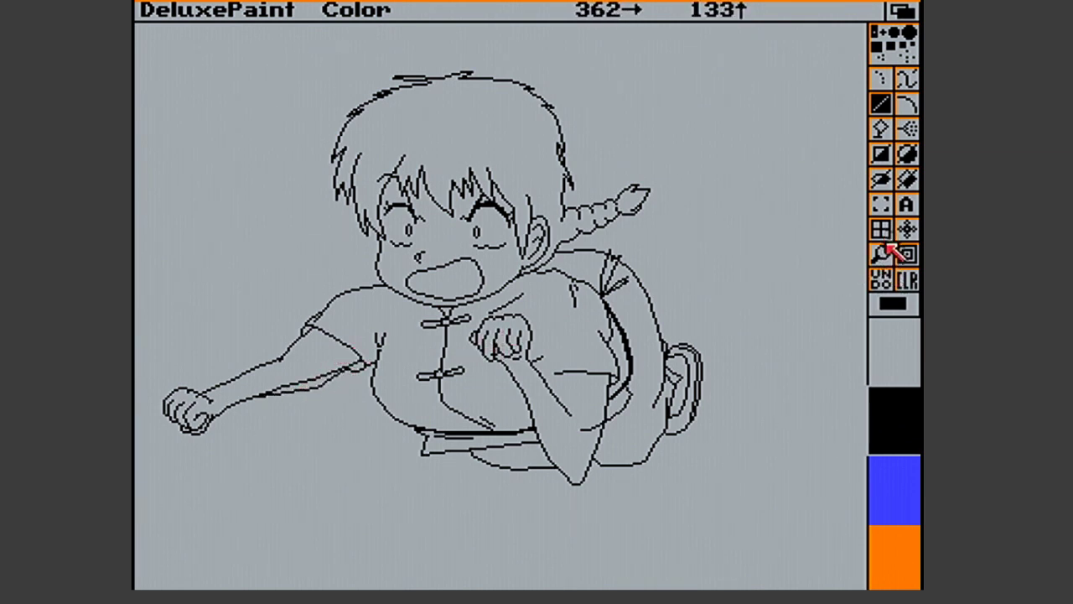
click(880, 153)
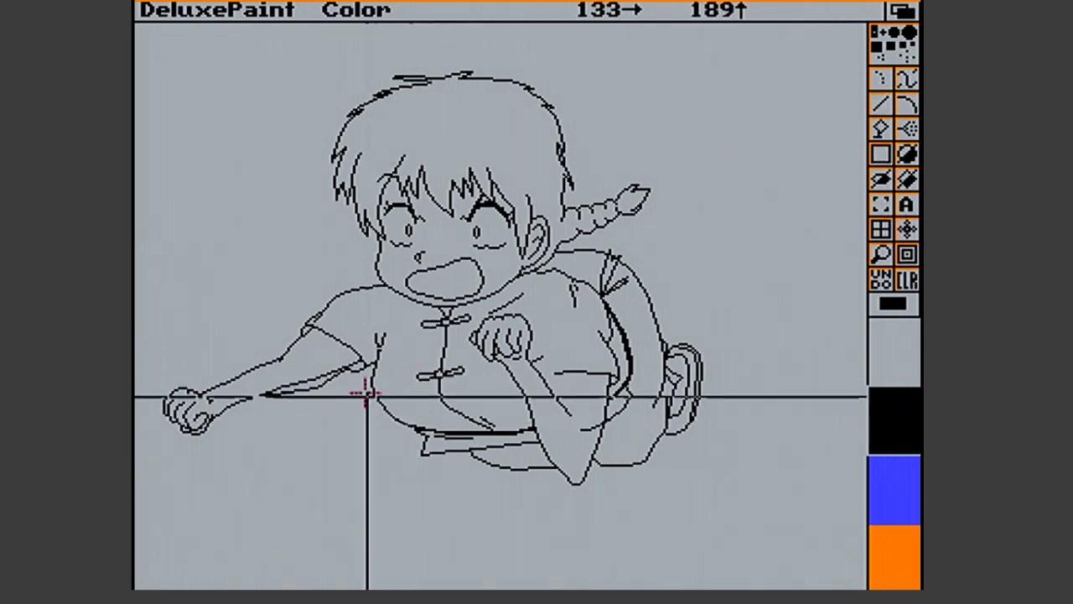
drag(311, 374, 348, 367)
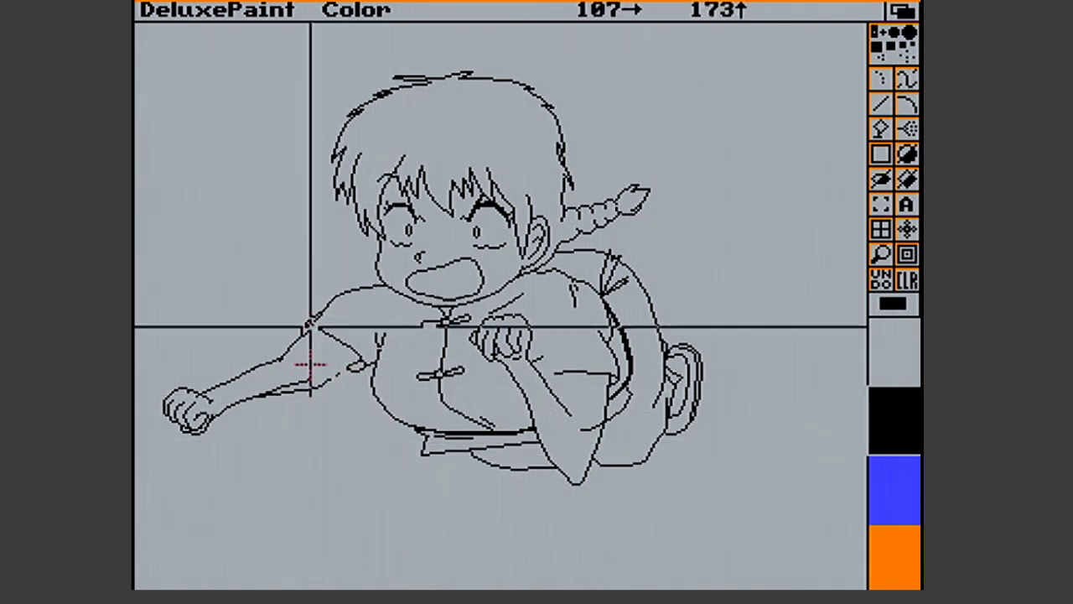
mouse_move(292, 335)
mouse_down()
mouse_move(311, 347)
mouse_move(277, 344)
mouse_move(286, 369)
mouse_move(321, 383)
mouse_move(271, 387)
mouse_up()
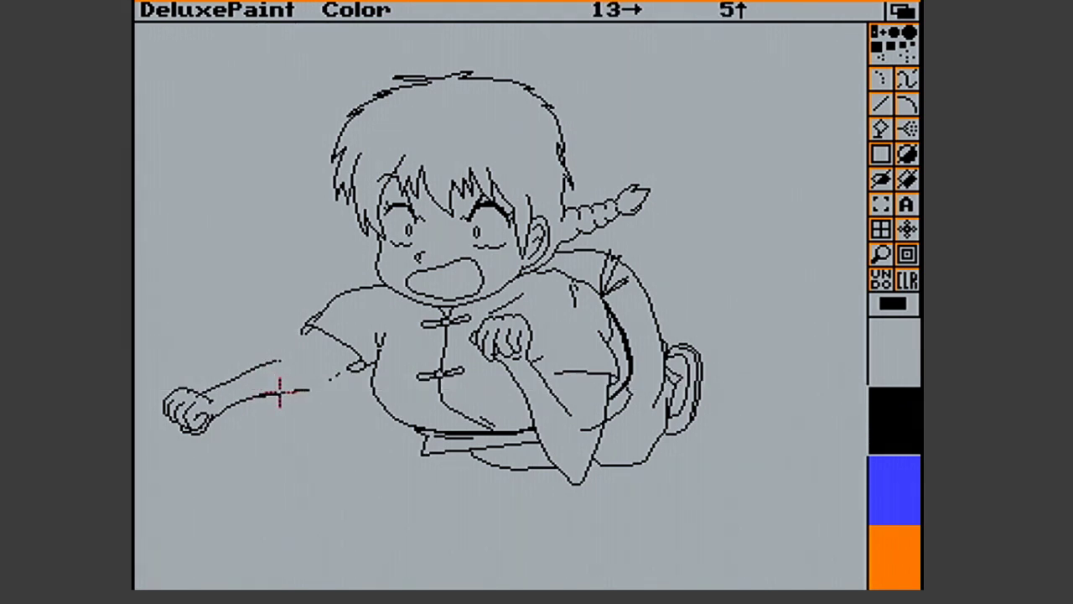
drag(259, 391, 257, 391)
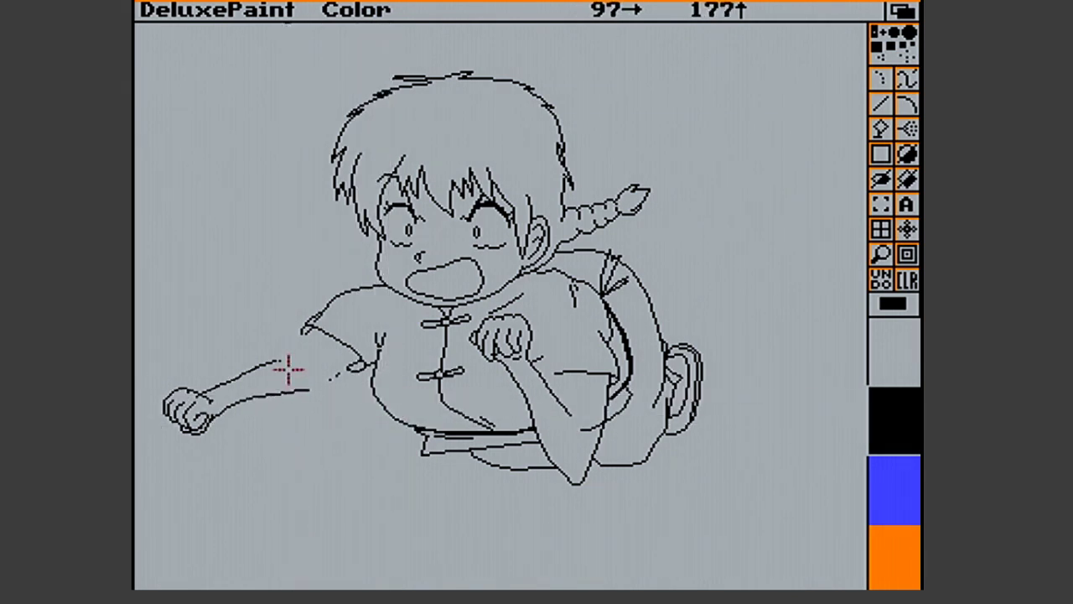
drag(244, 350, 338, 371)
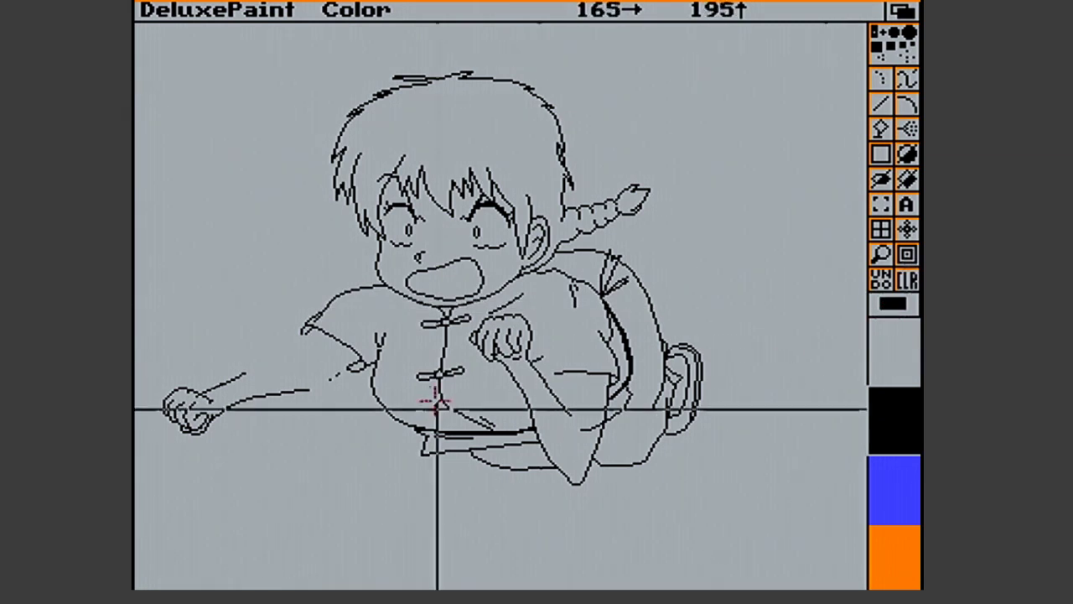
mouse_move(328, 375)
mouse_down()
mouse_move(338, 386)
mouse_move(360, 369)
mouse_up()
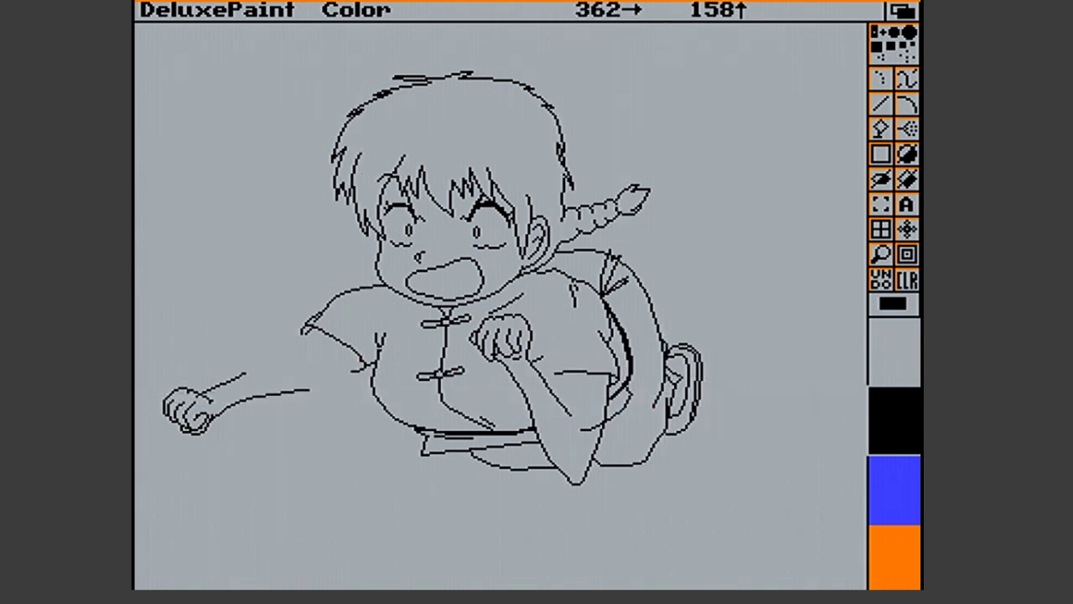
Draw a short upper arm line down from the sleeve's outer edge and a bent underside line from the cuff towards the wrist
click(881, 205)
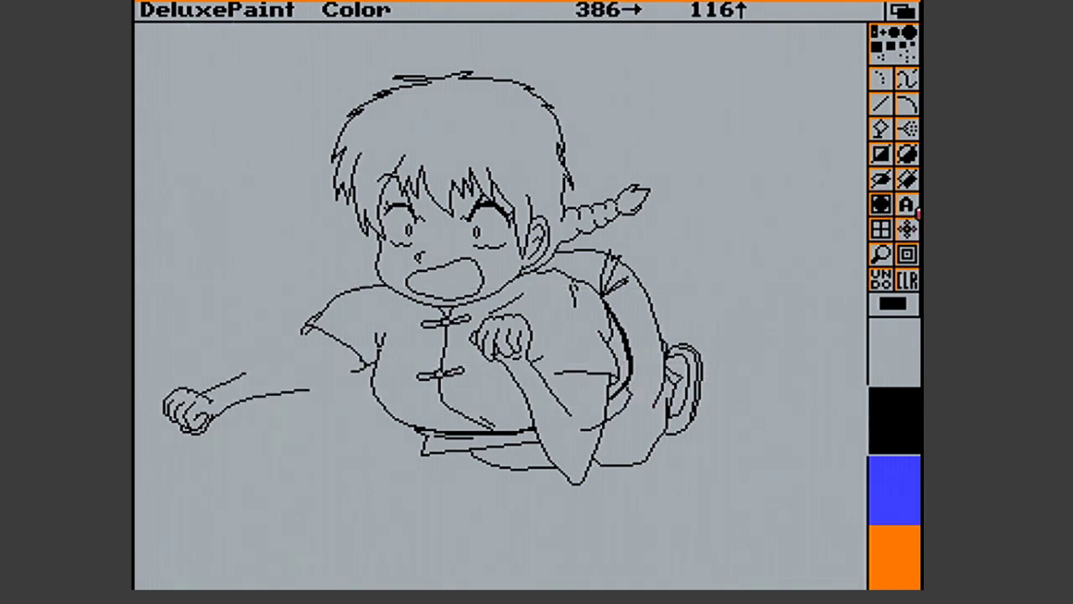
click(881, 104)
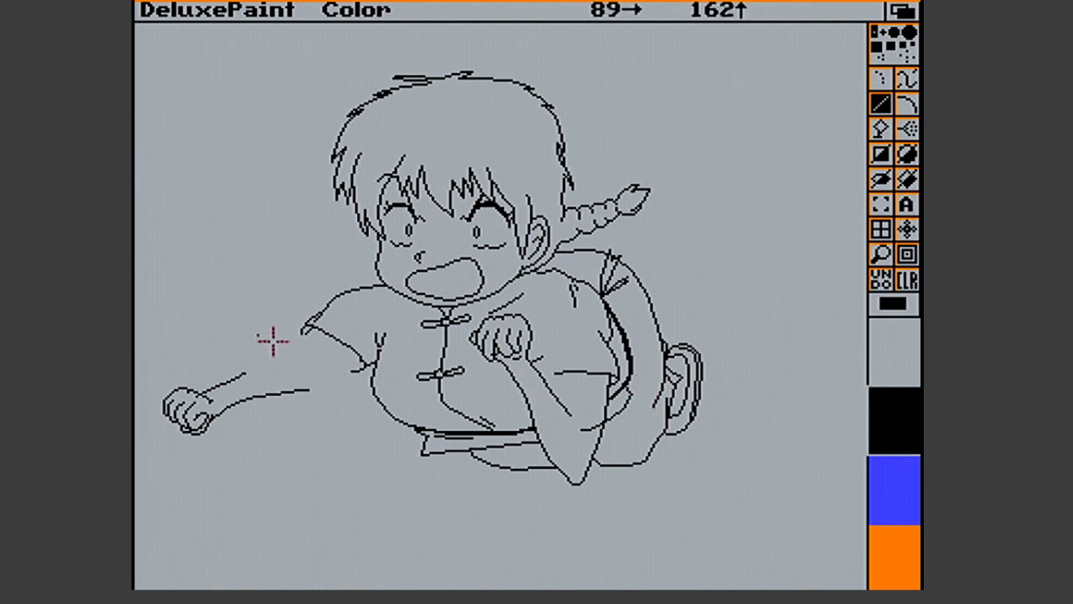
drag(310, 329, 310, 329)
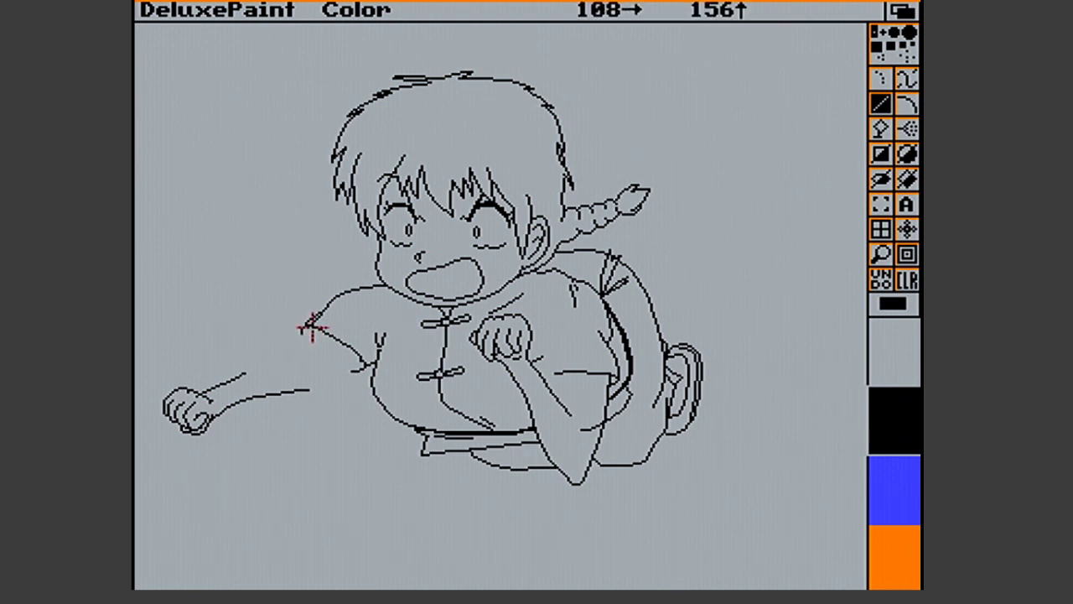
drag(315, 327, 299, 355)
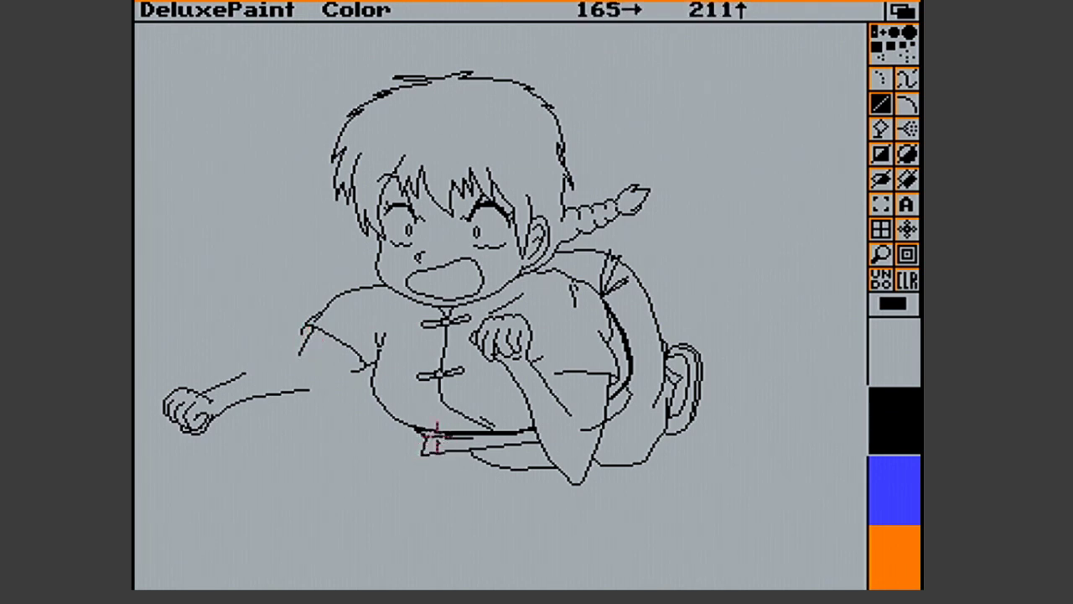
drag(342, 383, 361, 362)
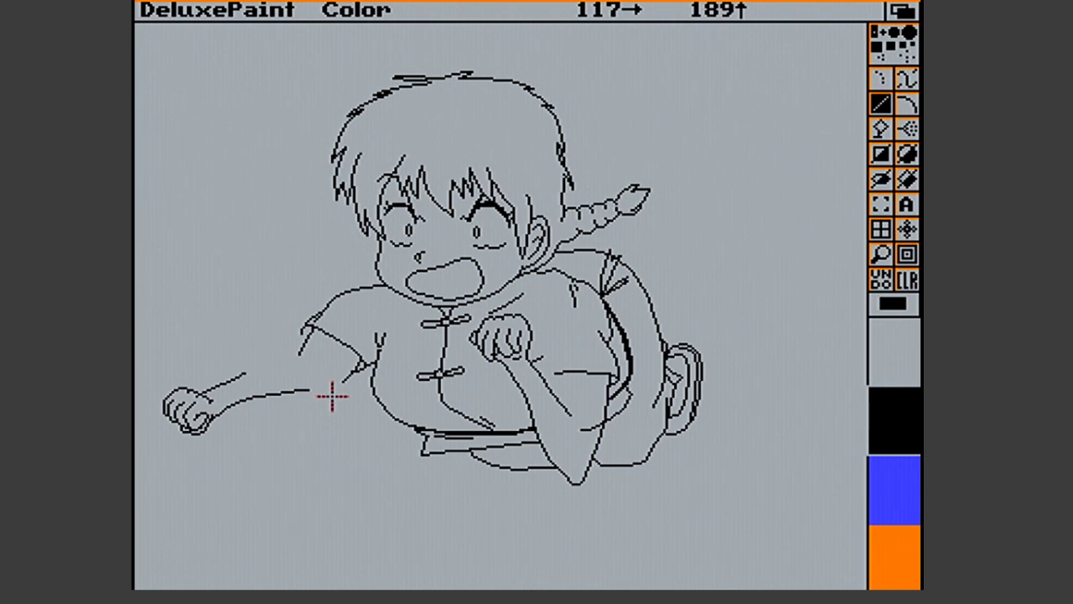
mouse_move(332, 394)
mouse_down()
mouse_move(342, 379)
mouse_move(324, 403)
mouse_move(275, 405)
mouse_up()
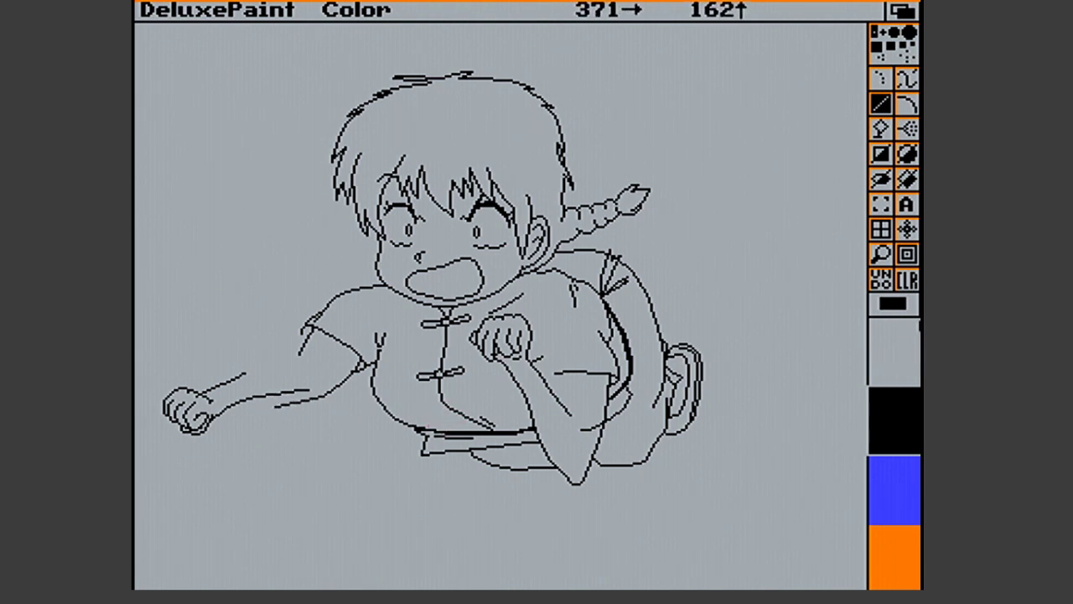
Cut out the outstretched fist with its forearm lines as a brush and stamp it slightly lower and closer to the sleeve
click(881, 204)
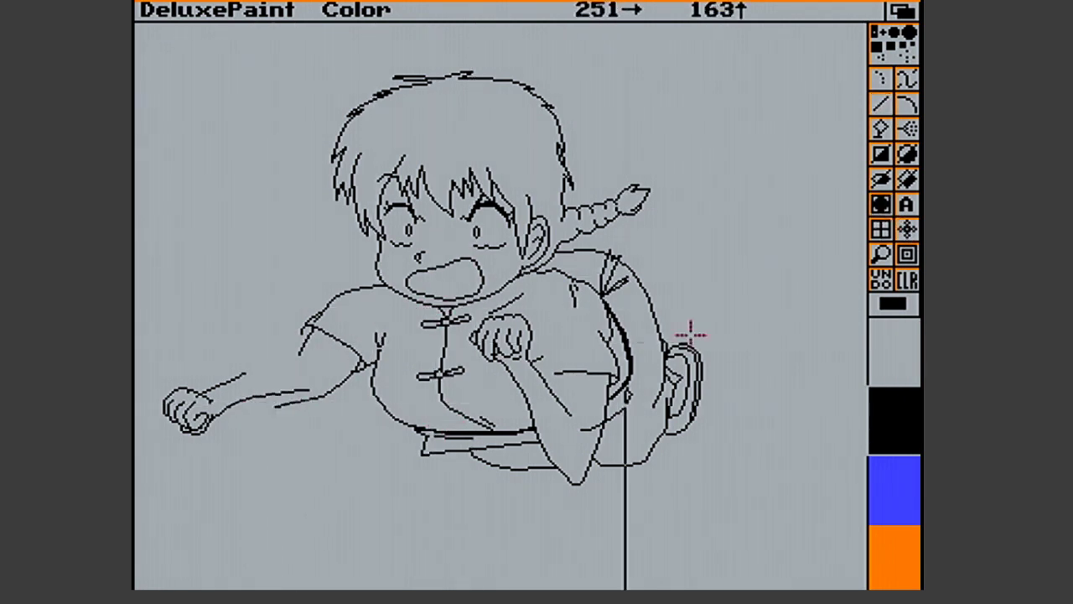
click(886, 210)
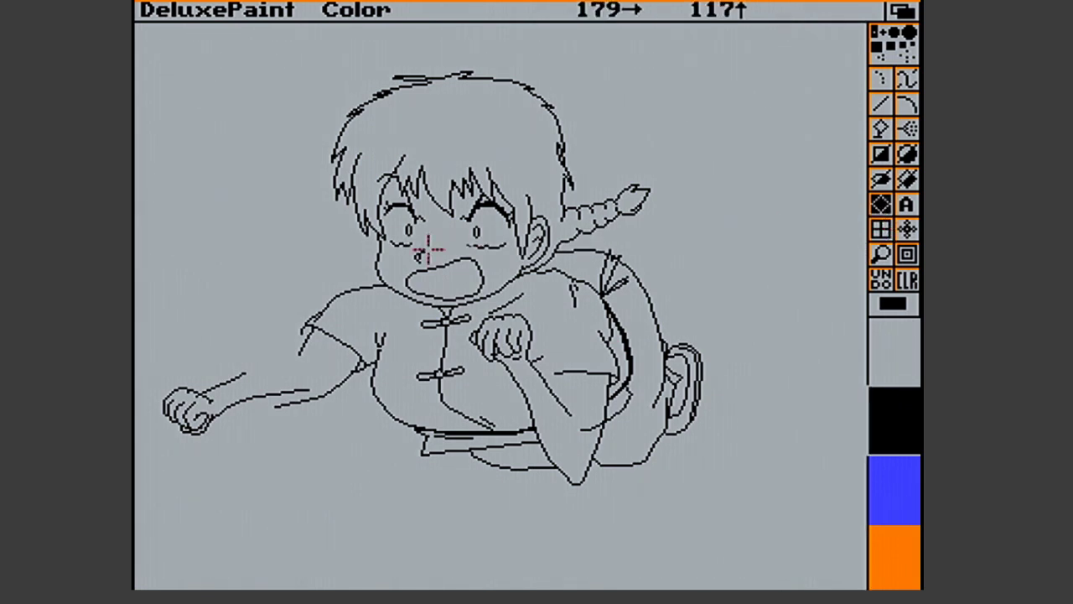
mouse_move(271, 407)
mouse_down()
mouse_move(323, 386)
mouse_move(232, 352)
mouse_move(137, 356)
mouse_move(141, 422)
mouse_move(192, 467)
mouse_move(252, 431)
mouse_move(274, 395)
mouse_move(272, 408)
mouse_up()
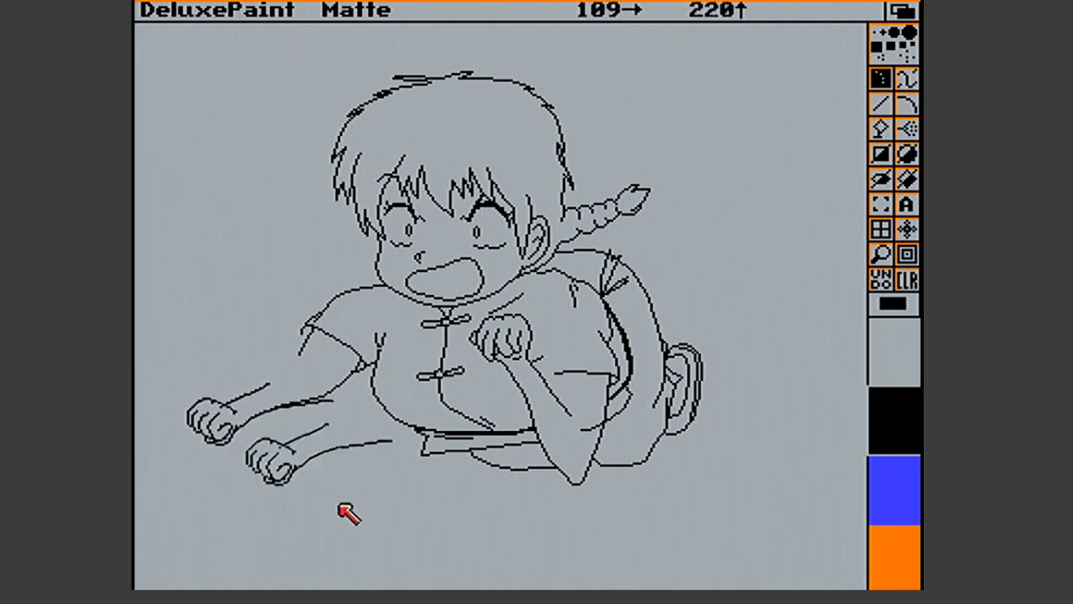
key(v)
key(period)
key(F2)
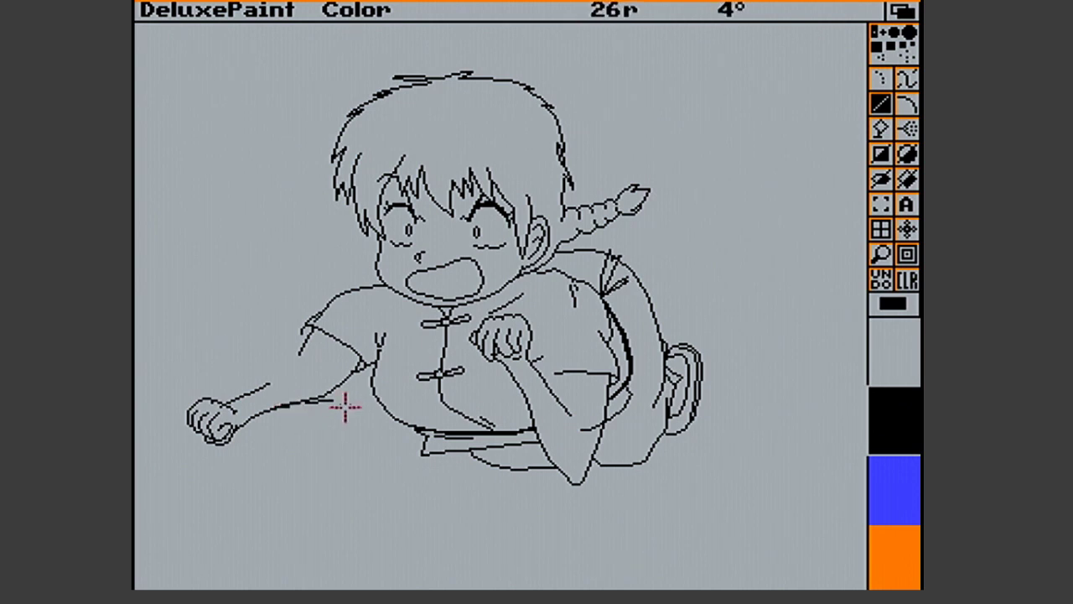
Clean up the doubled forearm underside line, and extend the upper forearm and upper arm lines until they meet at the elbow
mouse_move(345, 405)
mouse_down()
mouse_move(307, 402)
mouse_move(355, 397)
mouse_move(336, 400)
mouse_up()
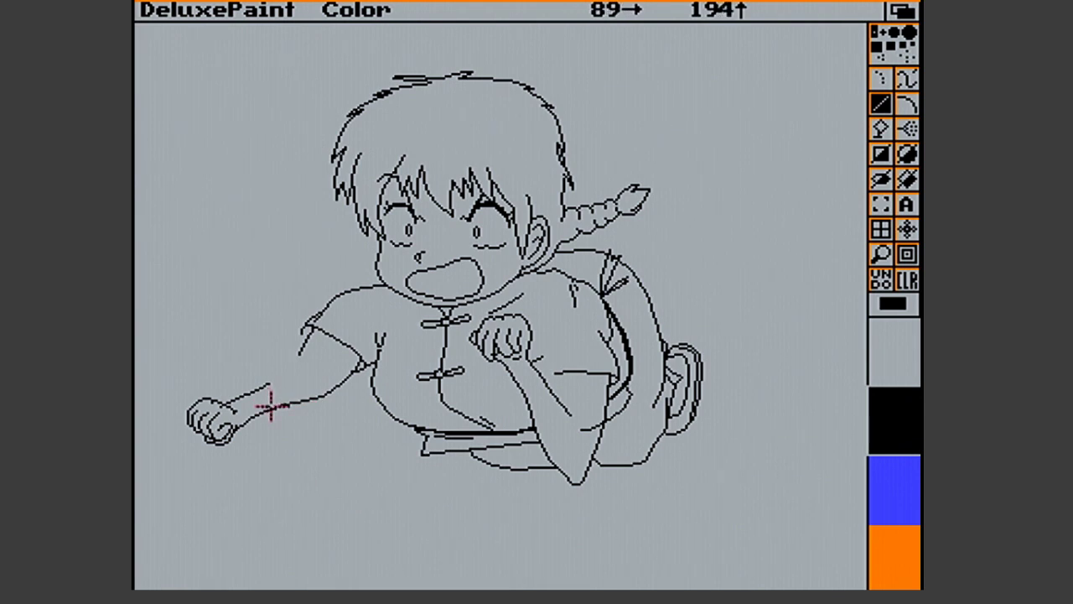
drag(283, 406, 314, 409)
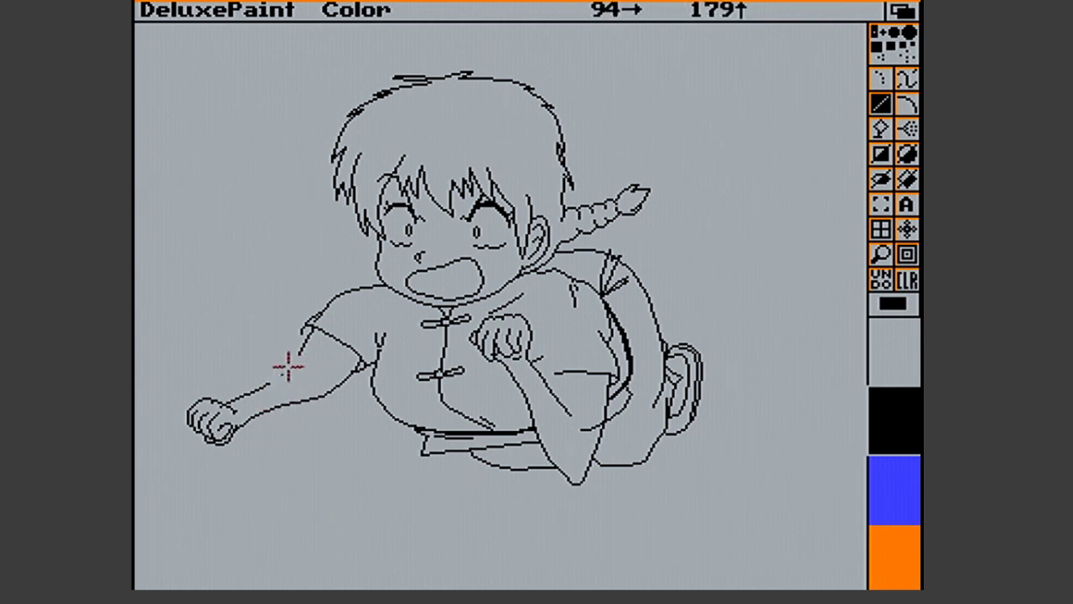
drag(293, 375, 302, 335)
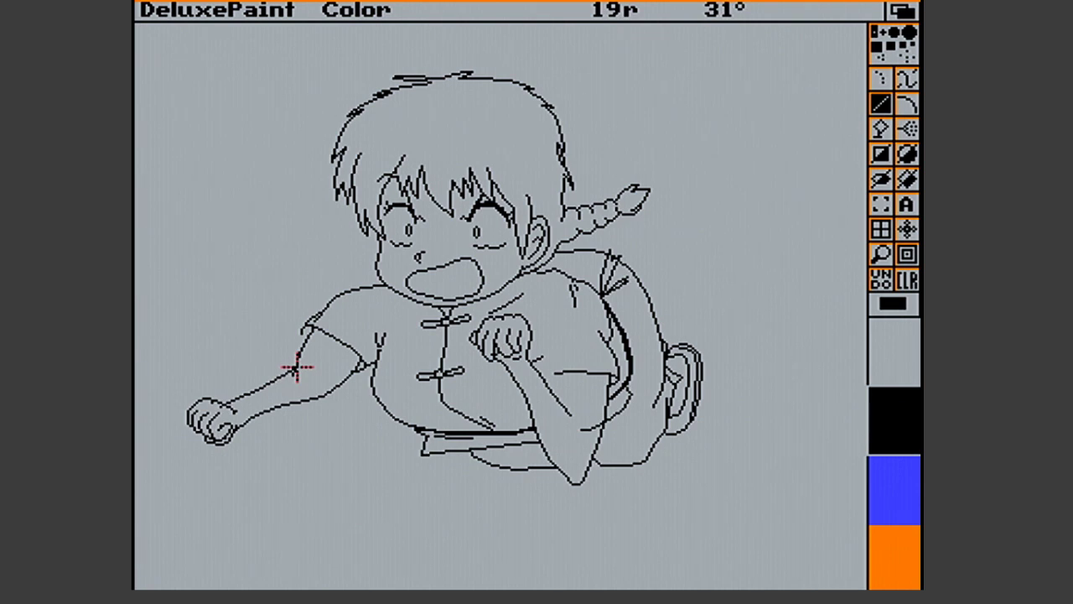
drag(295, 366, 297, 369)
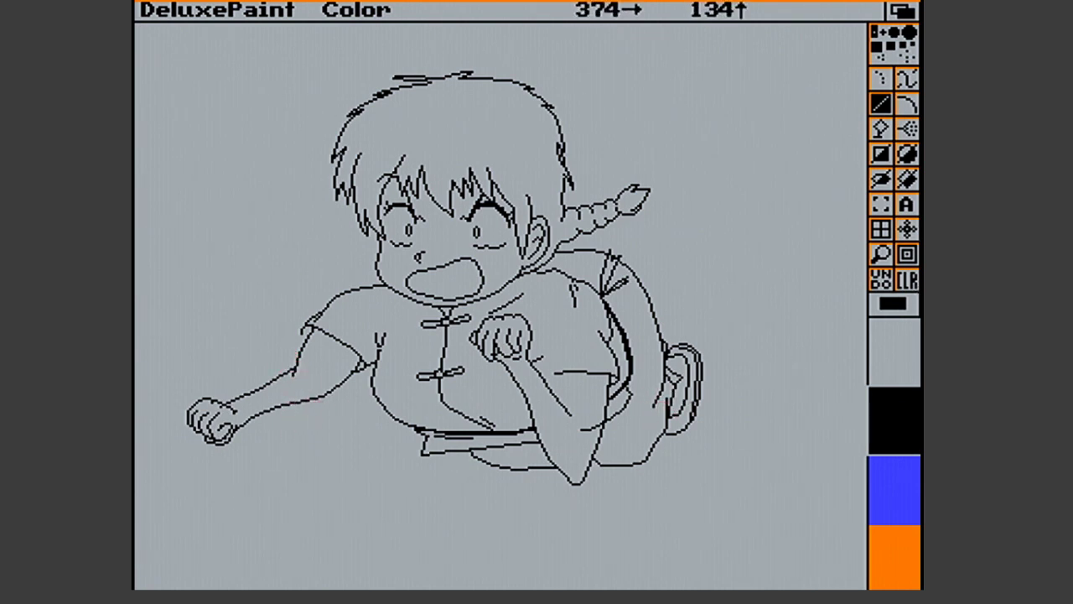
Erase the forearm's underside with a filled background rectangle and redraw it as a straighter line from the wrist to the elbow
click(880, 154)
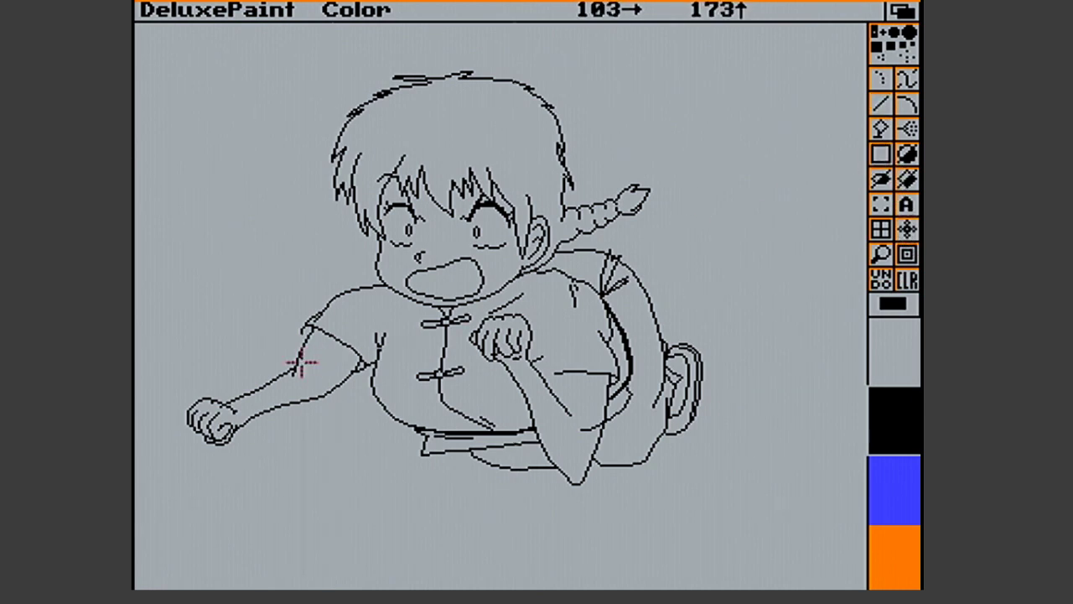
drag(263, 395, 313, 405)
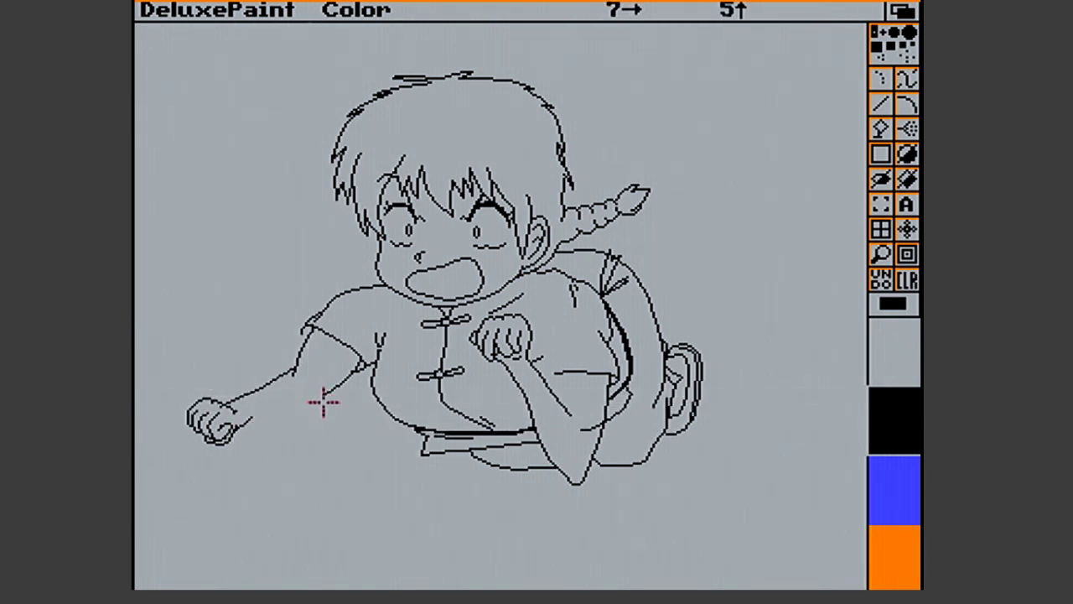
click(881, 104)
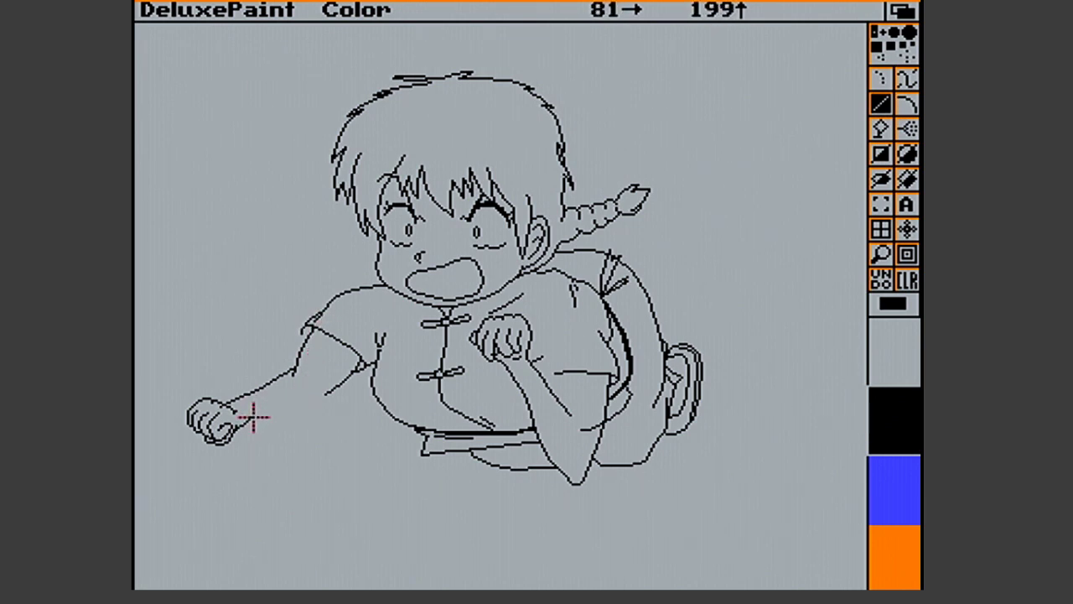
drag(250, 415, 325, 395)
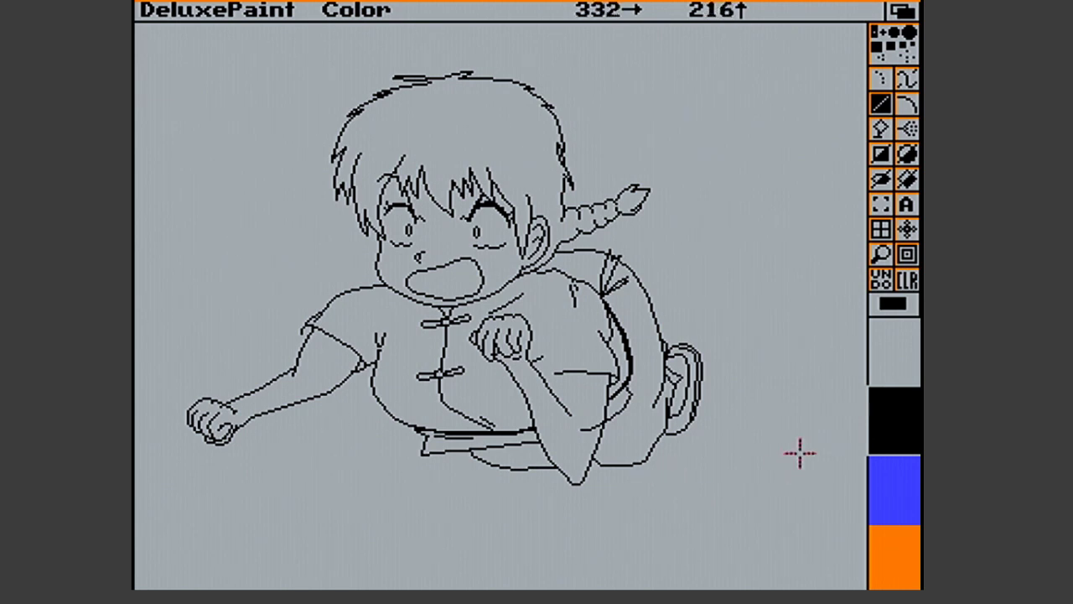
Cut out the upper arm line between sleeve and elbow as a brush and stamp it slightly further in towards the body
click(881, 204)
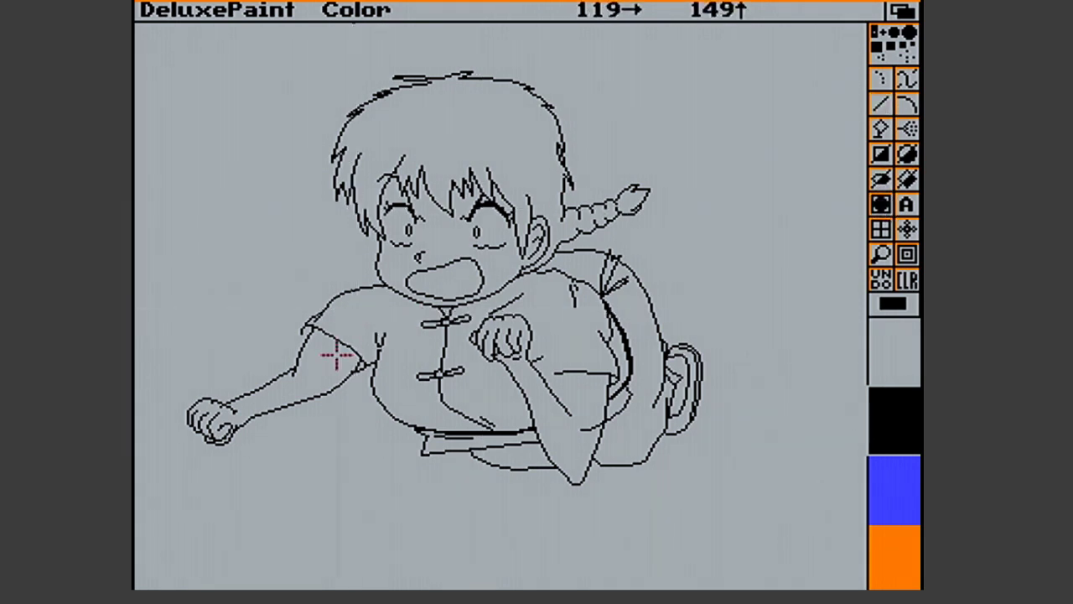
mouse_move(294, 354)
mouse_down()
mouse_move(312, 382)
mouse_move(271, 319)
mouse_up()
click(881, 205)
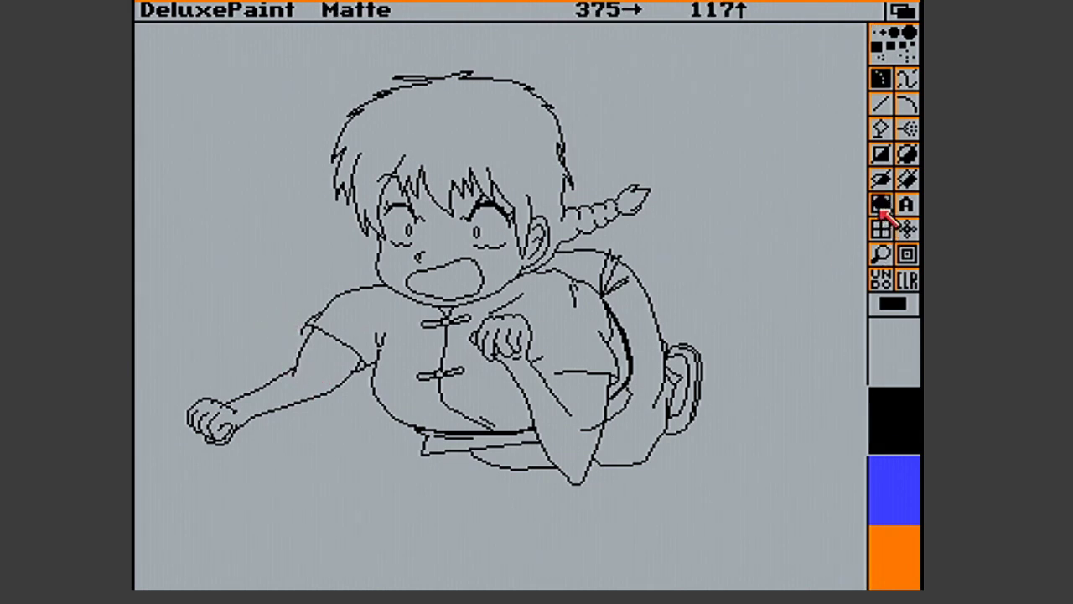
drag(293, 348, 304, 378)
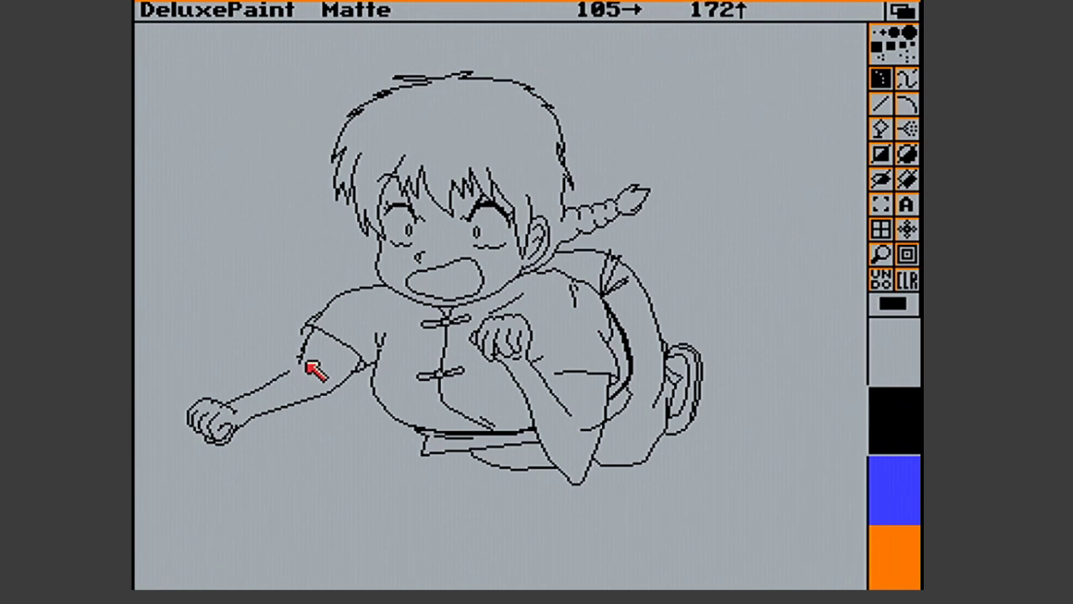
key(v)
key(F2)
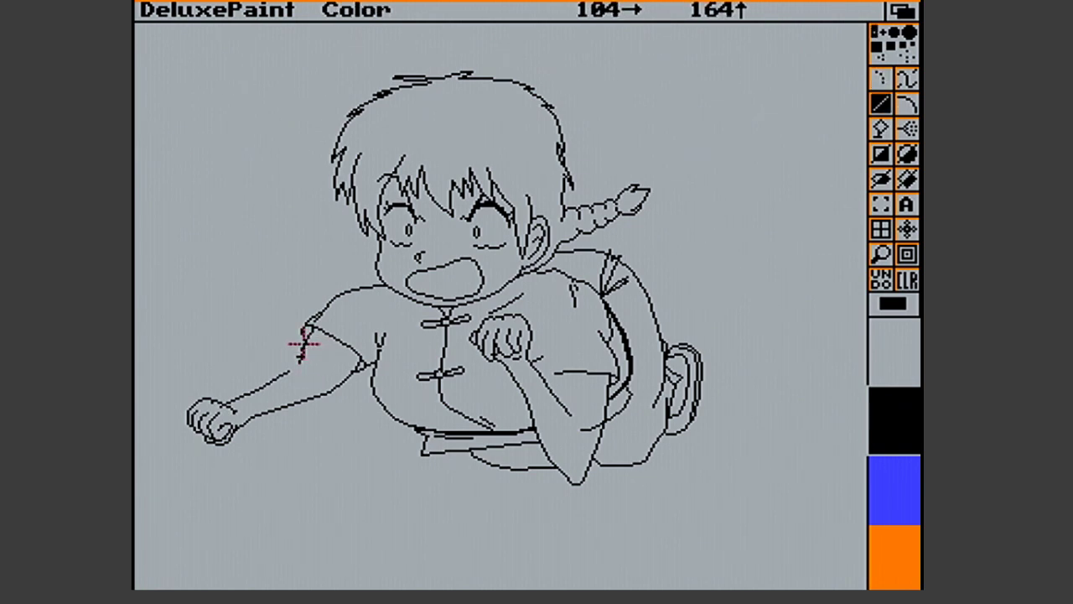
Rejoin the upper forearm line to the upper arm line at the elbow, and redraw the underside from the elbow to the cuff
drag(302, 347, 301, 357)
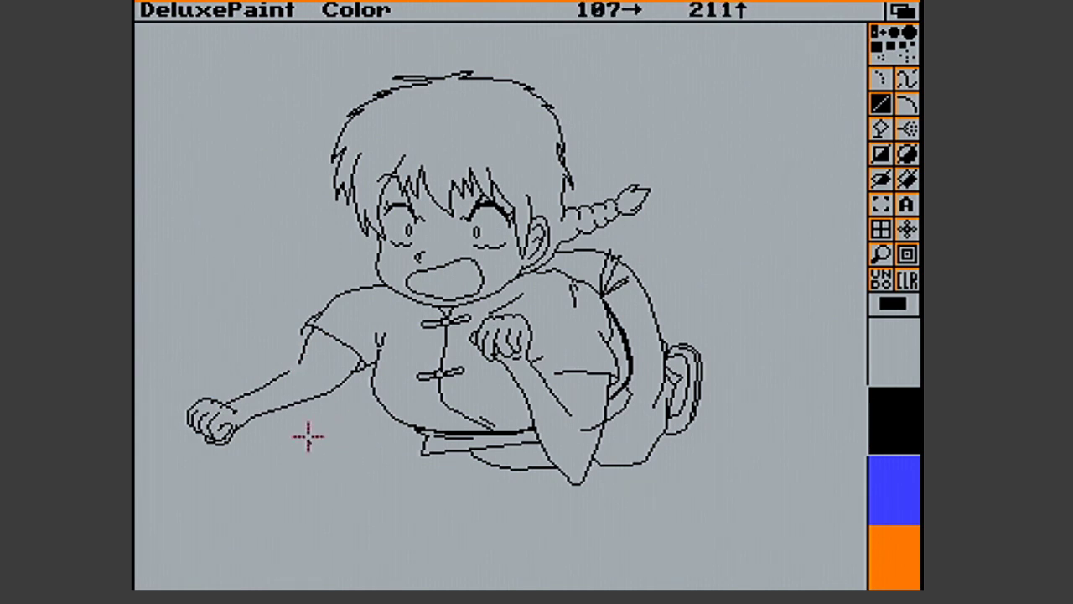
drag(270, 379, 286, 366)
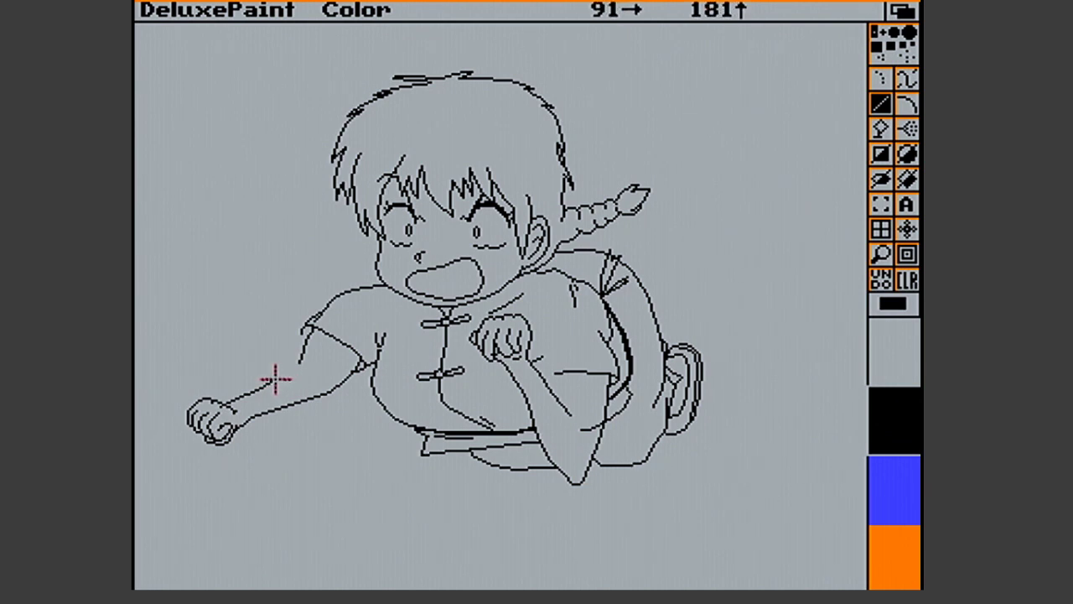
drag(273, 382, 298, 371)
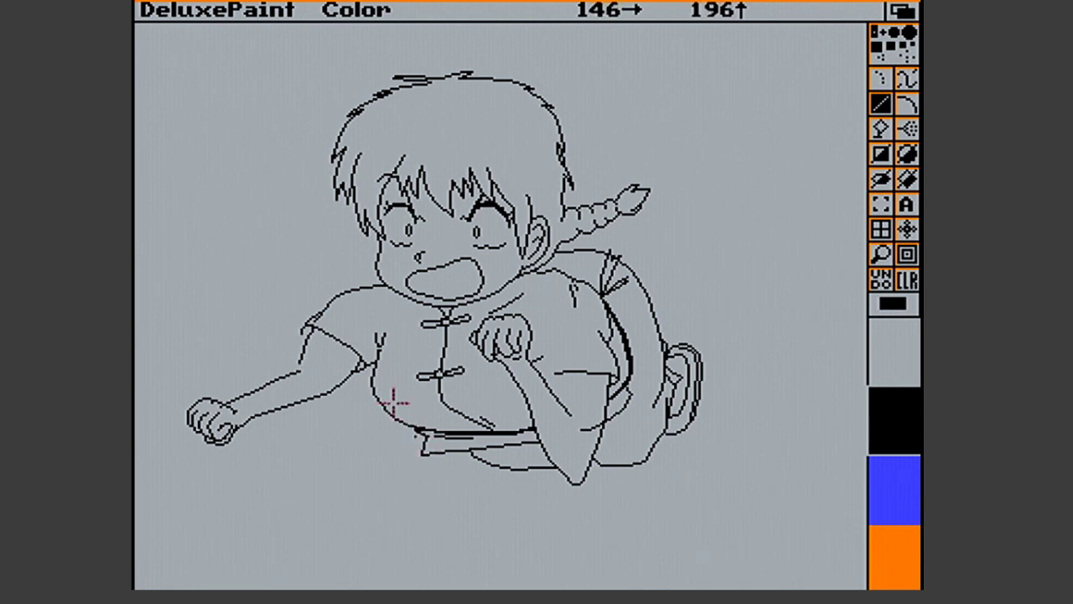
drag(297, 370, 300, 359)
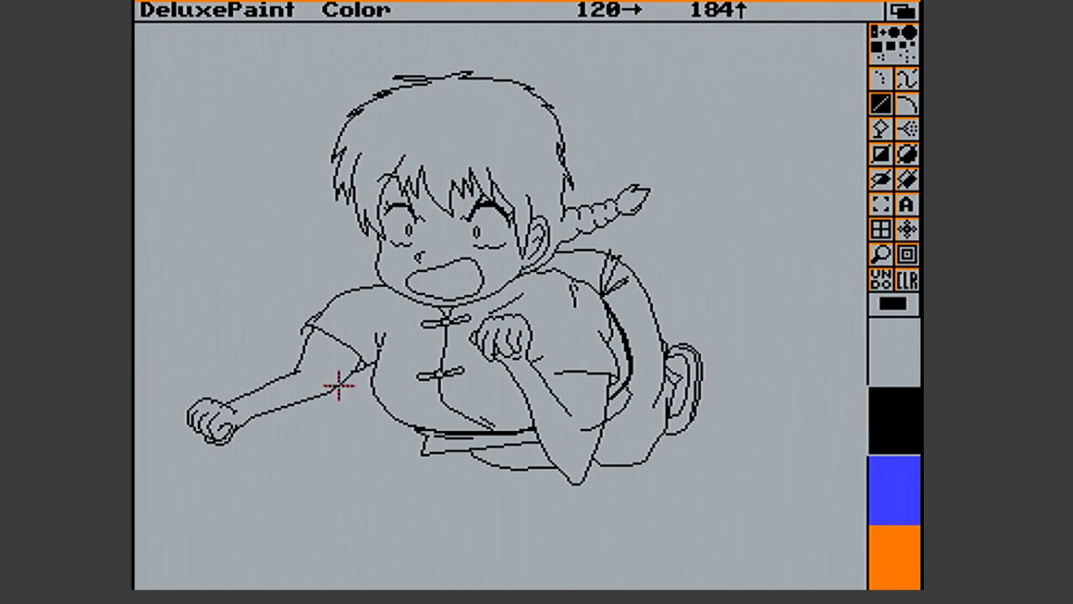
drag(338, 384, 356, 364)
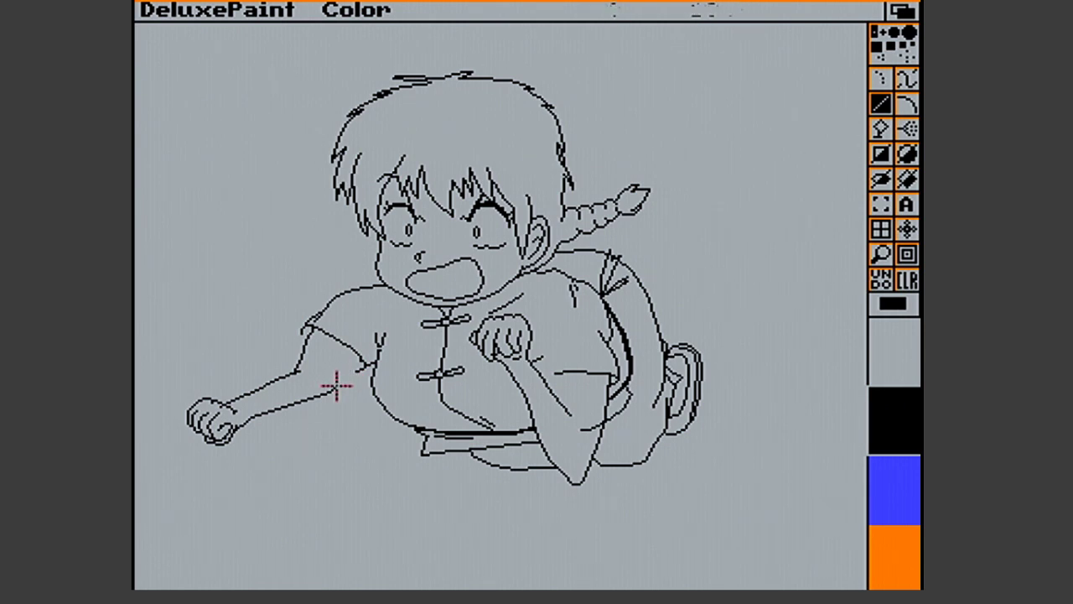
drag(337, 385, 357, 364)
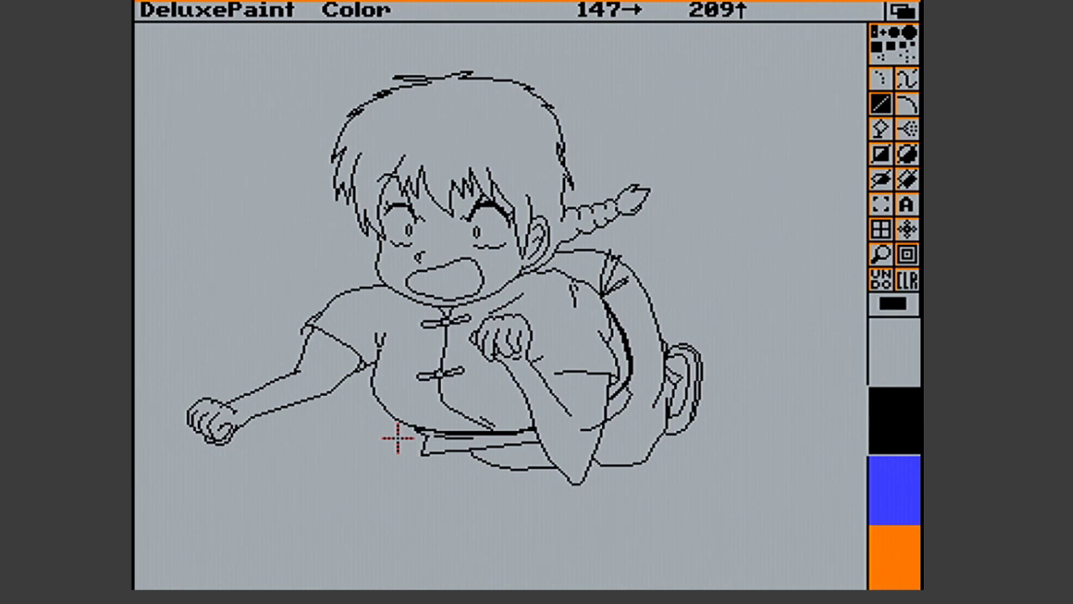
Shift the bend in the arm's underside slightly towards the fist and reconnect it to the line leading up to the cuff
click(881, 201)
drag(326, 387, 335, 398)
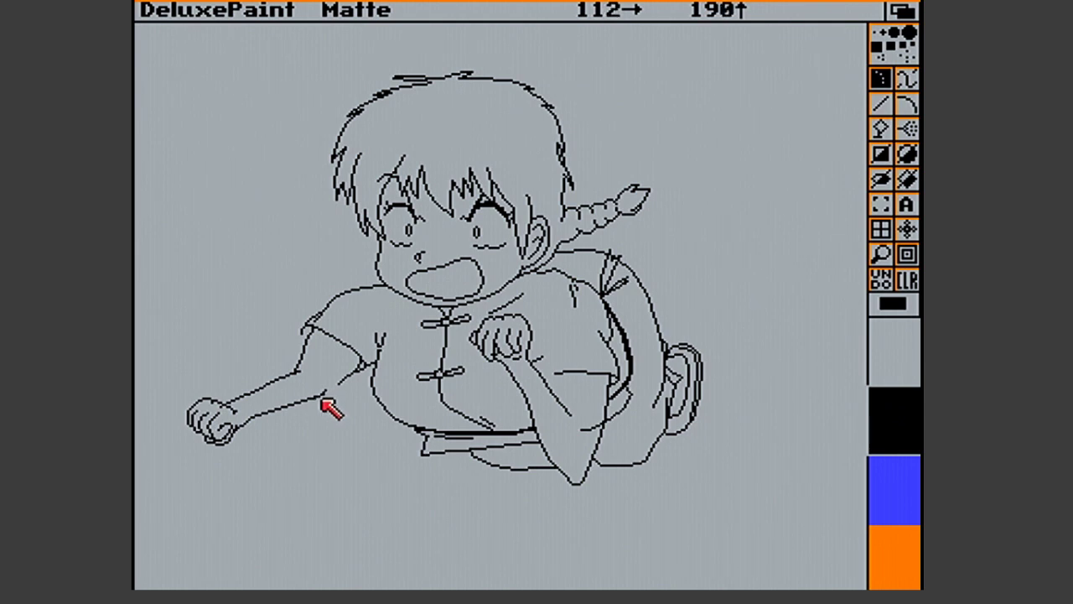
key(v)
key(.)
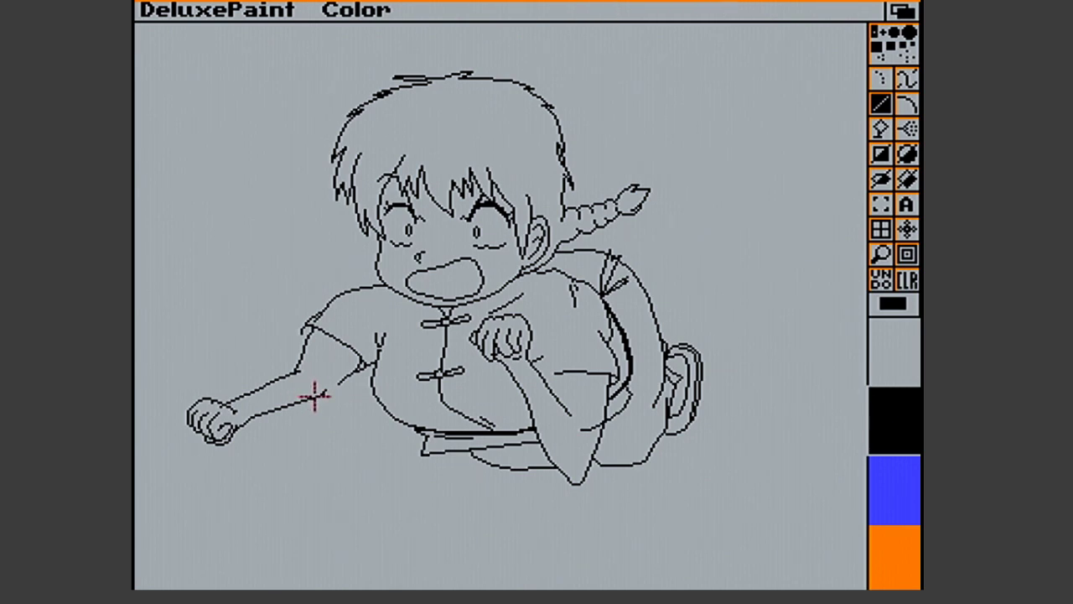
drag(325, 389, 340, 386)
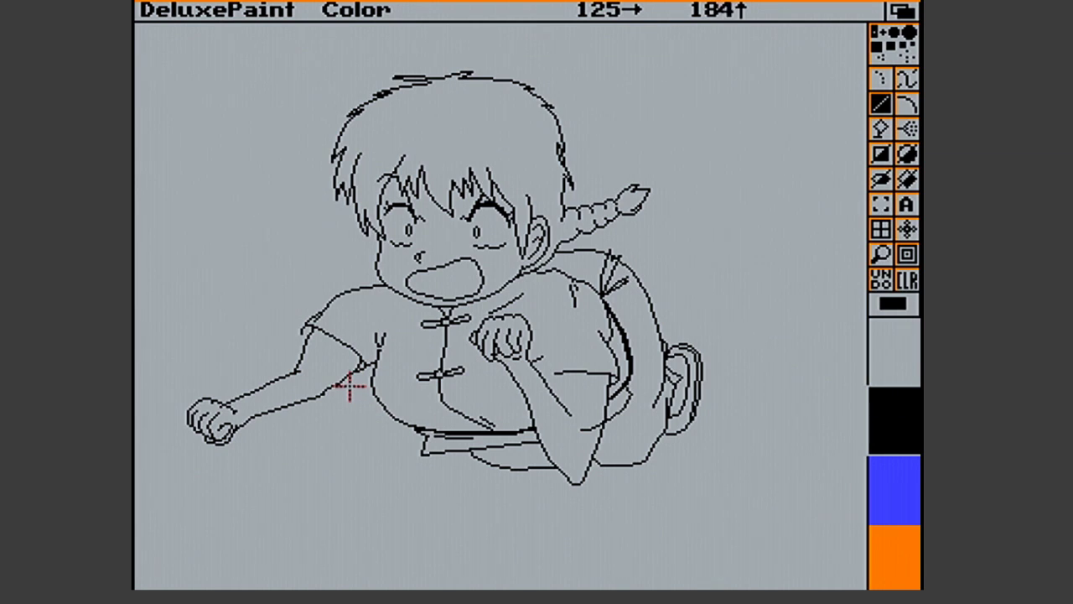
Smooth the stray pixels in the arm's underside line between the elbow bend and the cuff in a magnified view
key(m)
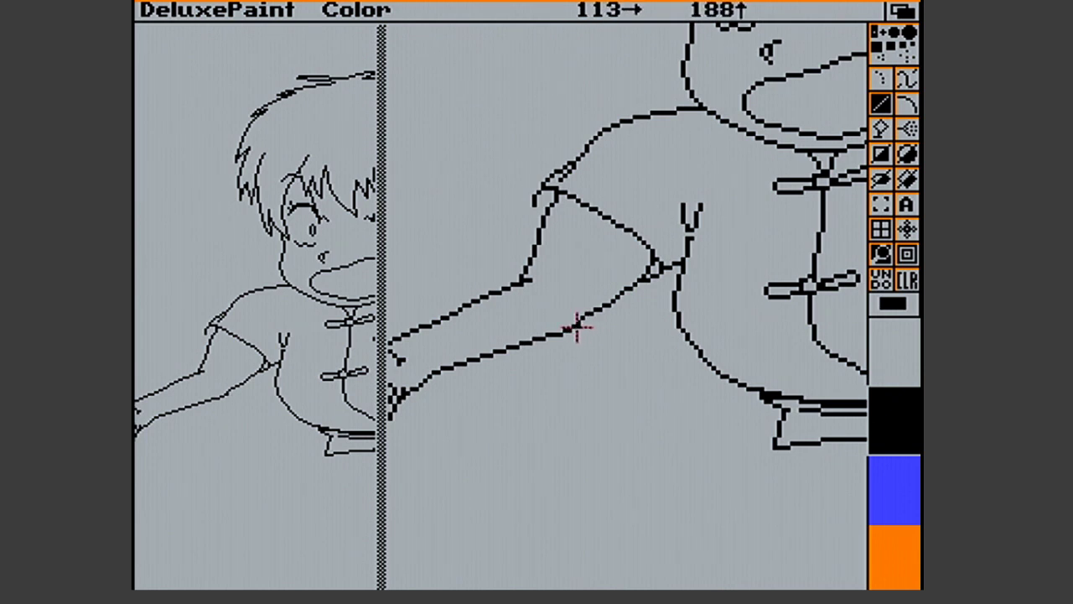
drag(587, 313, 584, 314)
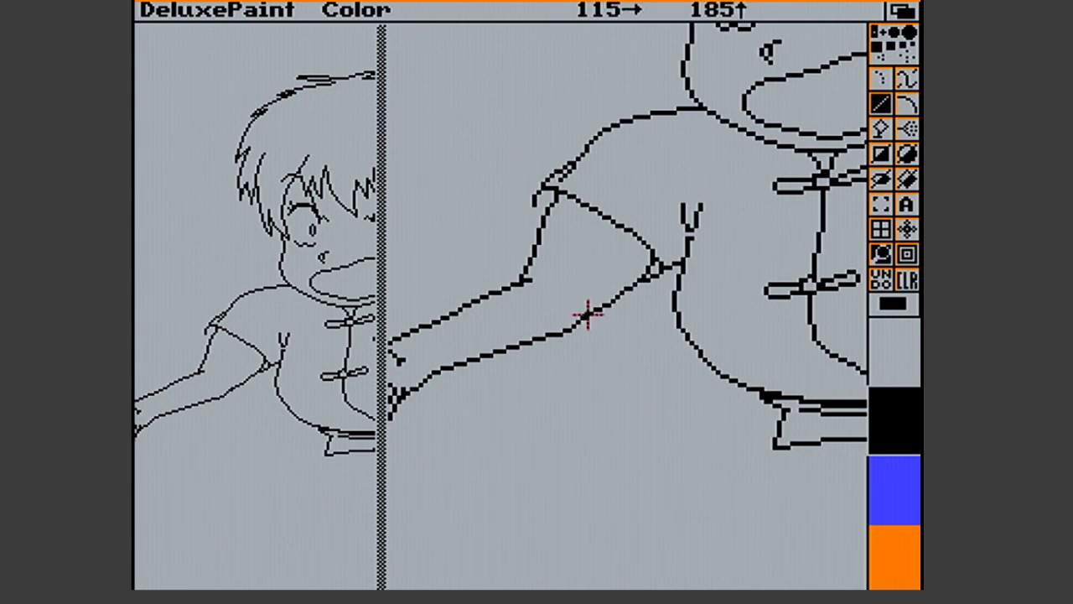
mouse_move(623, 292)
mouse_down()
mouse_move(600, 302)
mouse_move(627, 288)
mouse_up()
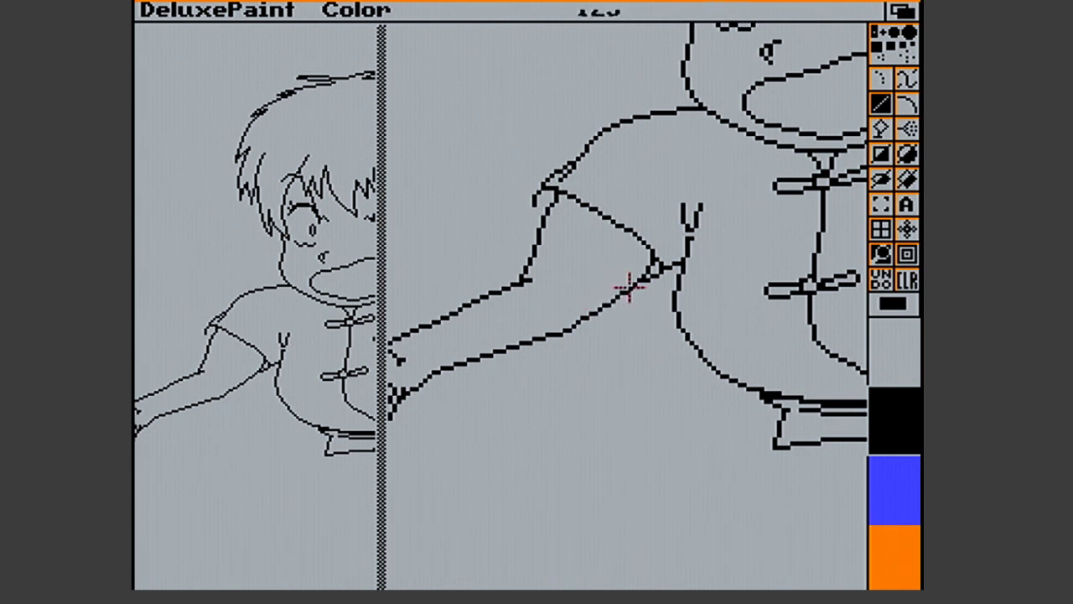
click(881, 252)
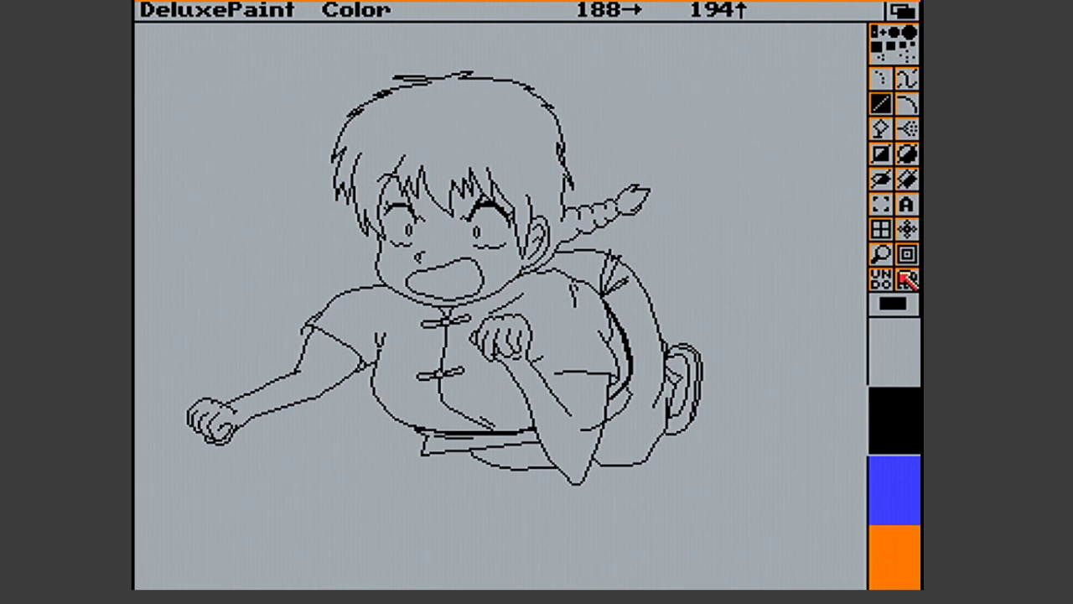
click(904, 276)
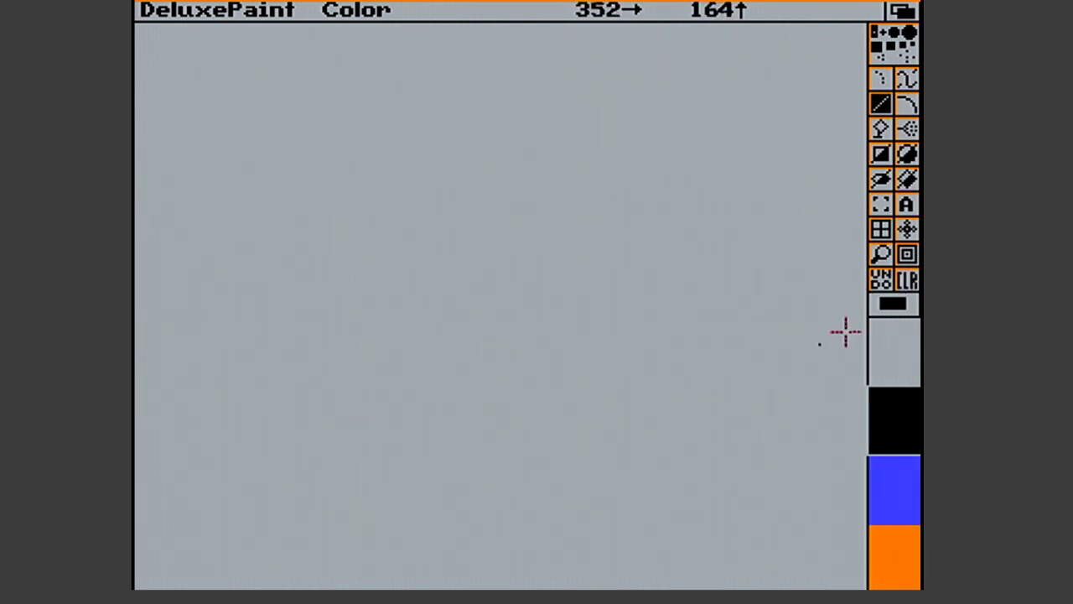
click(877, 282)
Round off the arm's underside just past the elbow bend, and close the small gap at the sleeve cuff's outer end under magnification
click(880, 254)
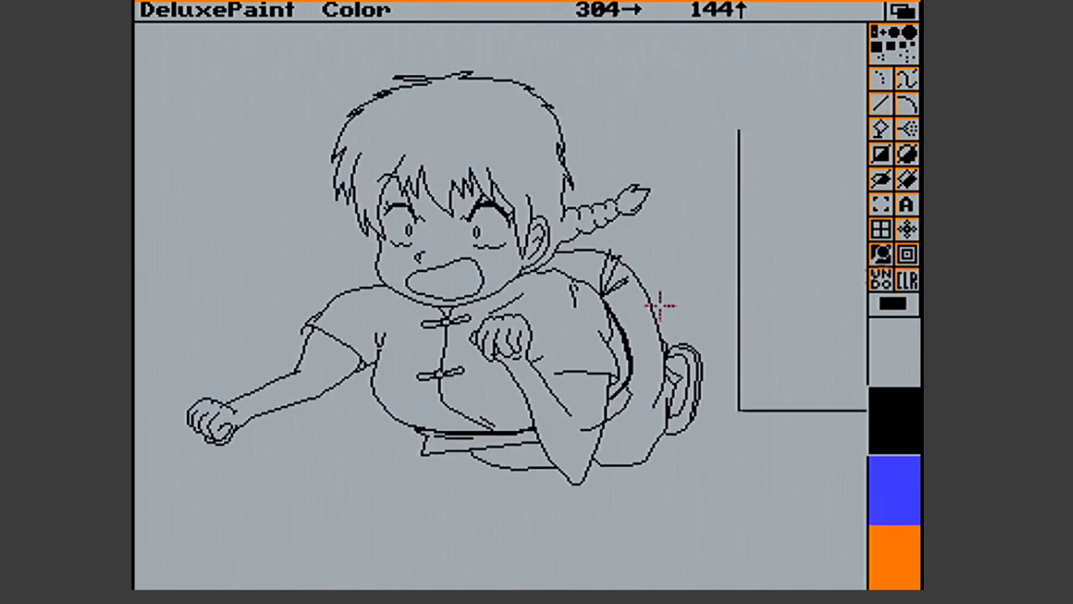
click(319, 366)
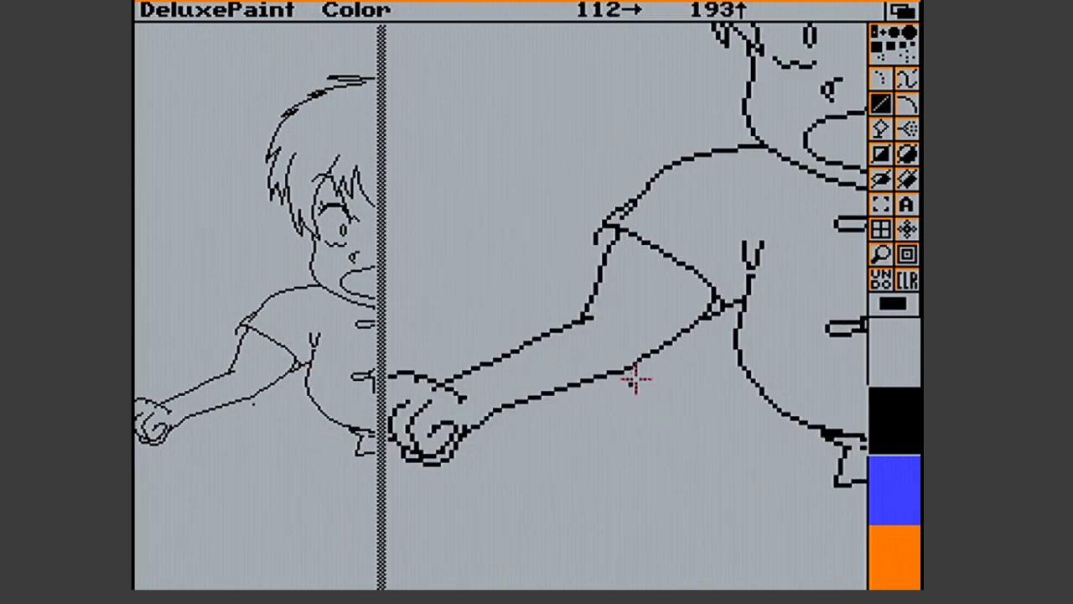
drag(644, 356, 666, 343)
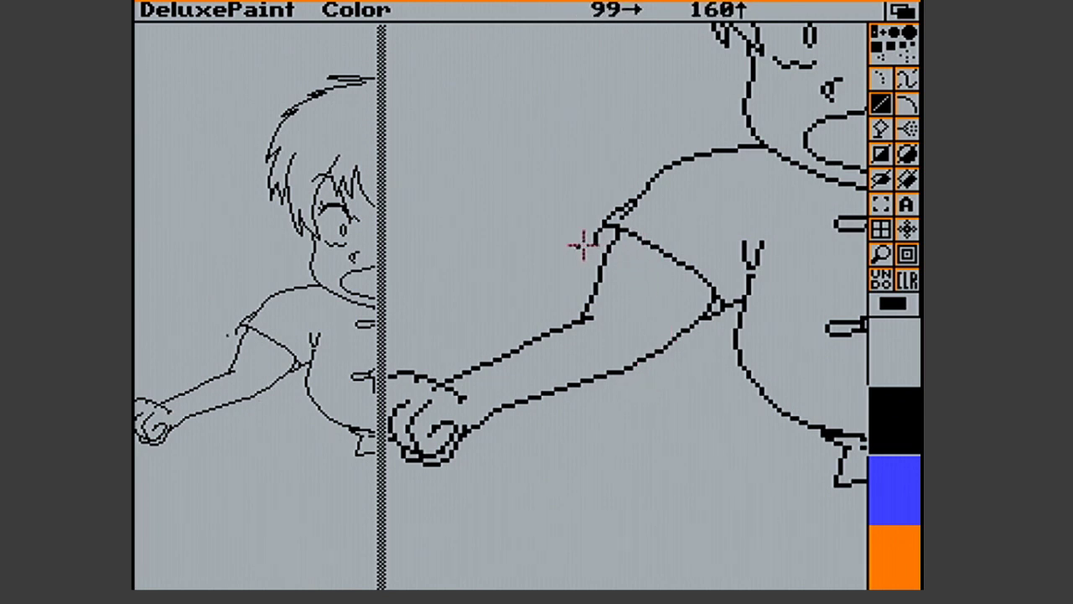
drag(593, 240, 603, 243)
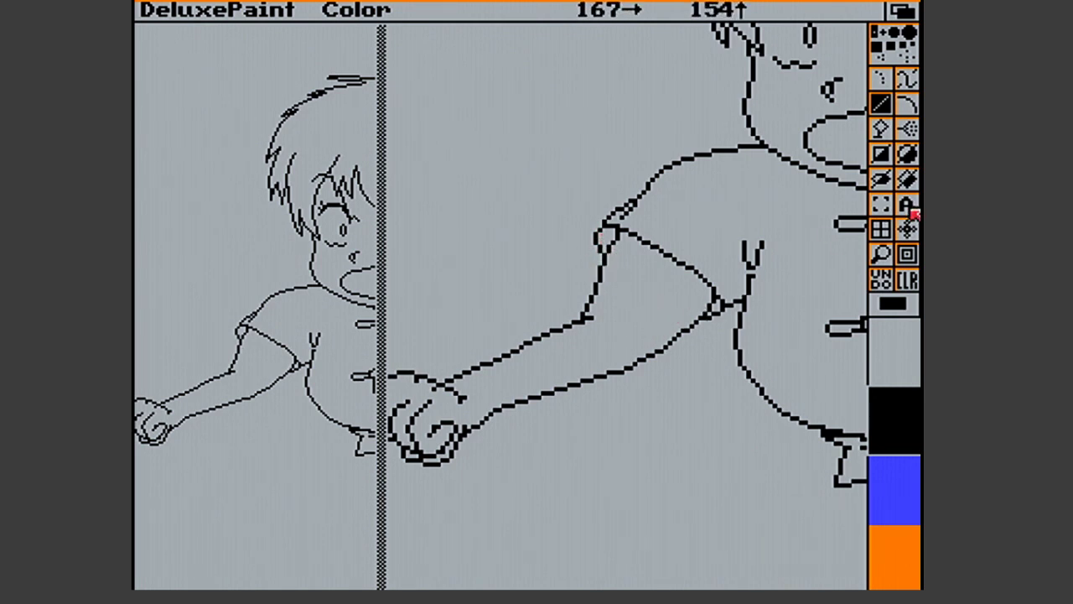
click(881, 254)
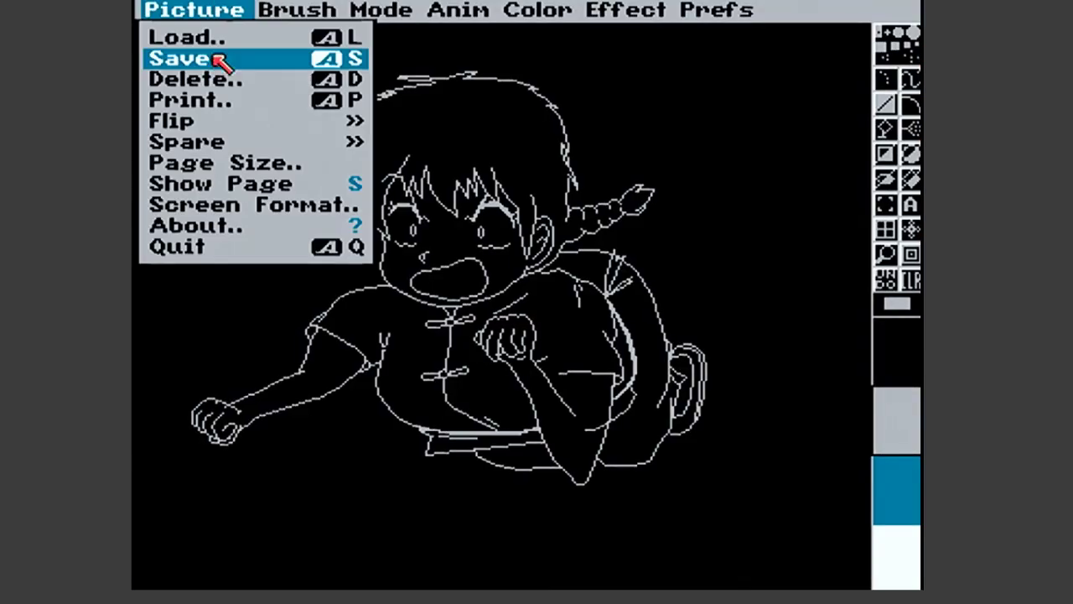
Save the picture under the file name Attack Outline C in the Ranma-Cat-Fu drawer
right_click(216, 58)
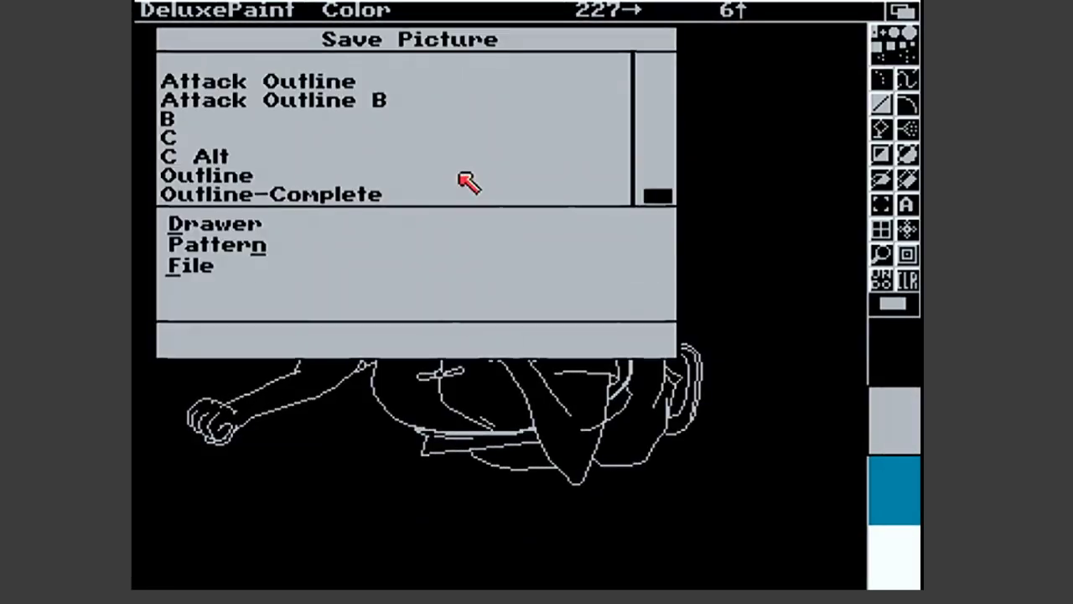
click(540, 270)
key(BackSpace)
text(C)
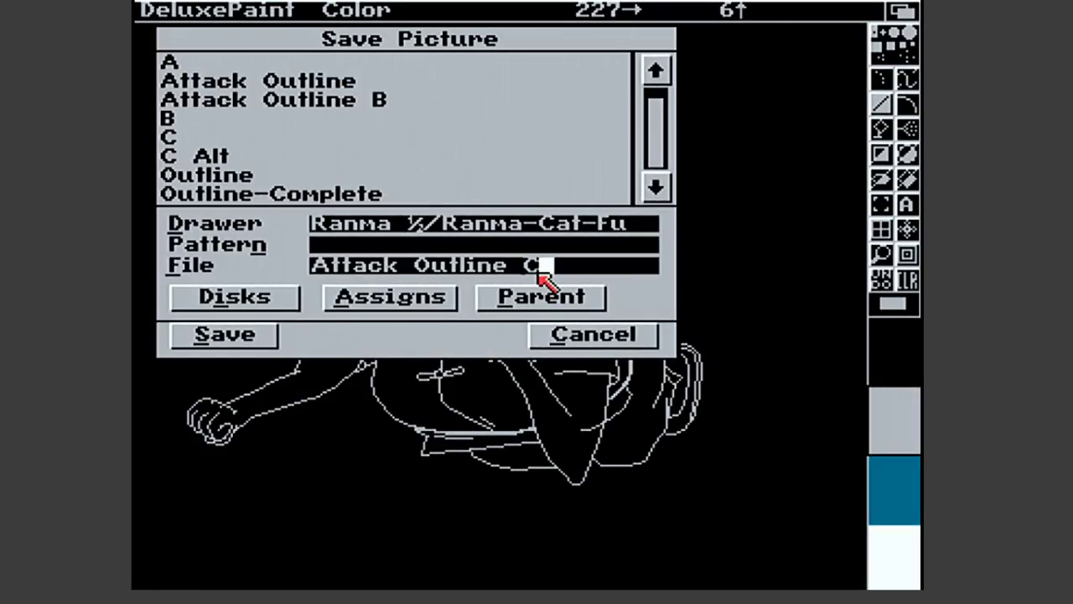
click(256, 333)
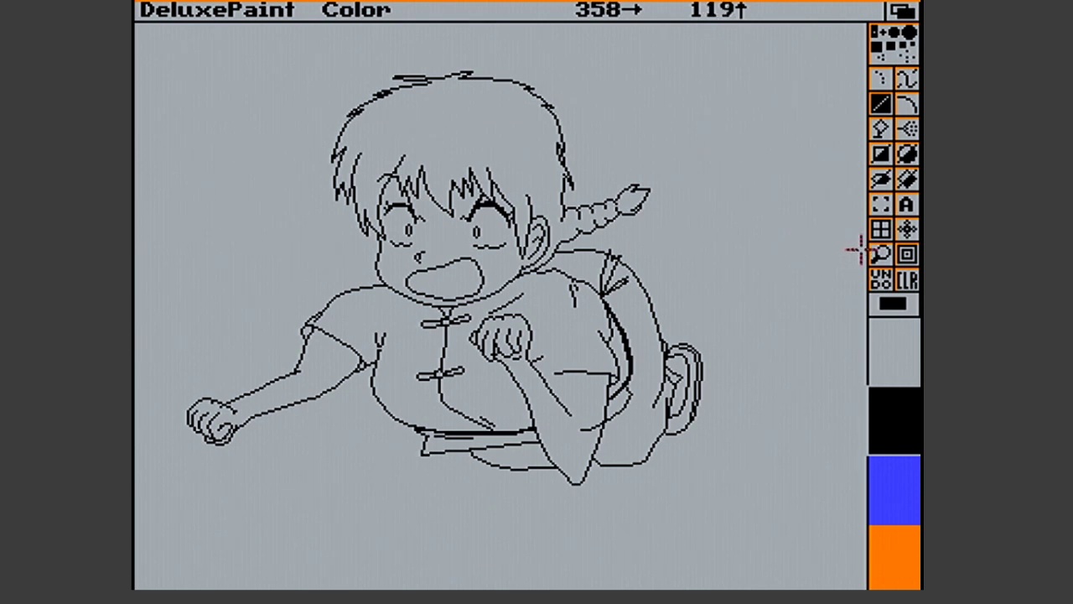
Clean up the nose line pixel by pixel in a magnified view, leaving a small narrow nostril shape
click(880, 254)
click(335, 198)
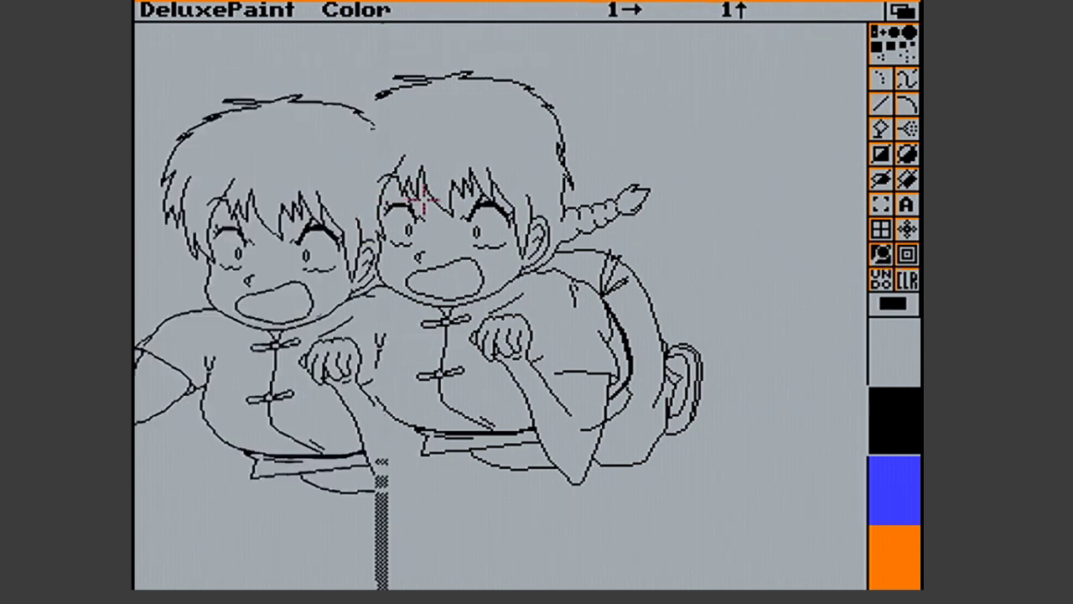
mouse_move(595, 291)
mouse_down()
mouse_move(604, 331)
mouse_move(593, 297)
mouse_up()
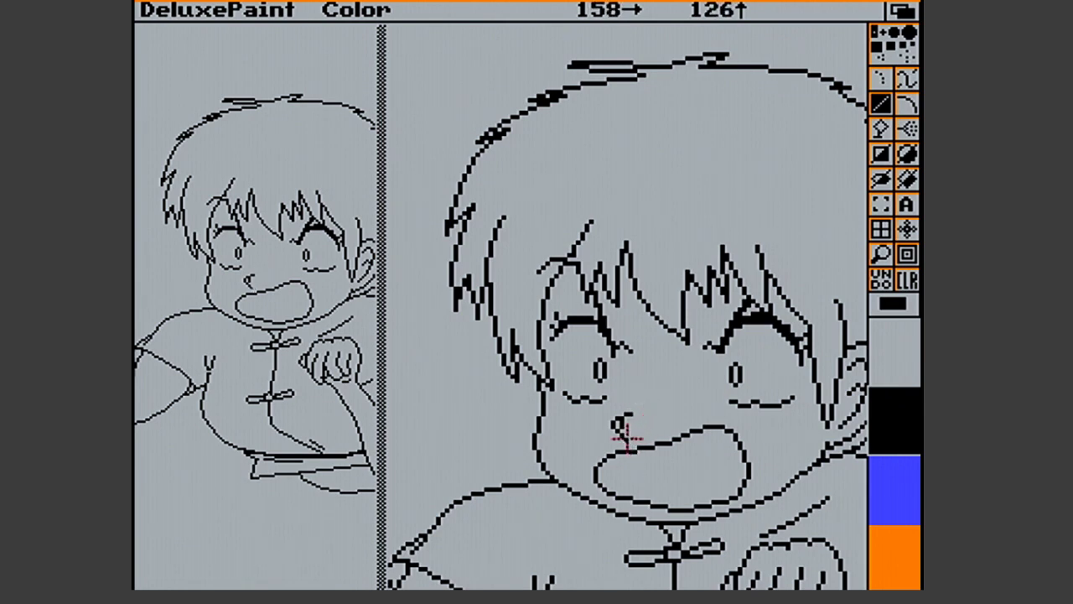
drag(621, 429, 618, 429)
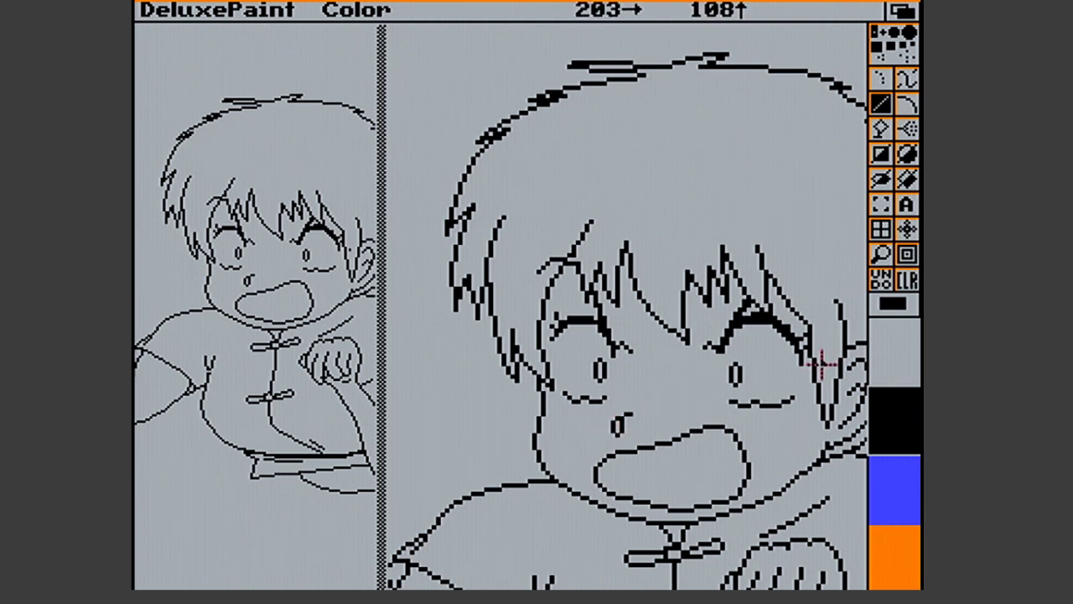
click(881, 254)
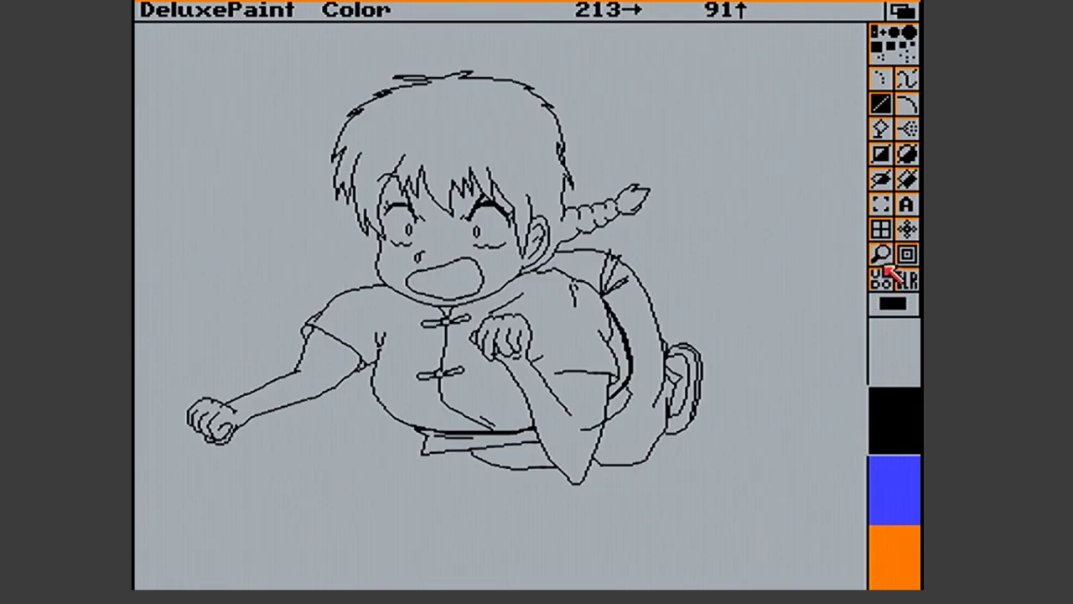
Save the picture again, overwriting the existing Attack Outline C file
key(super+s)
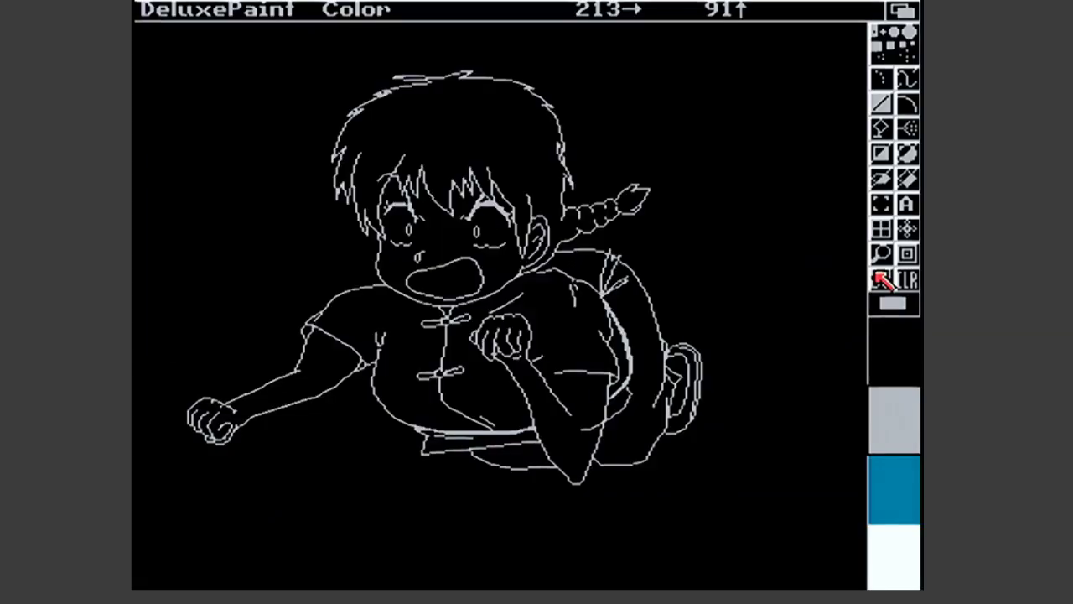
key(Return)
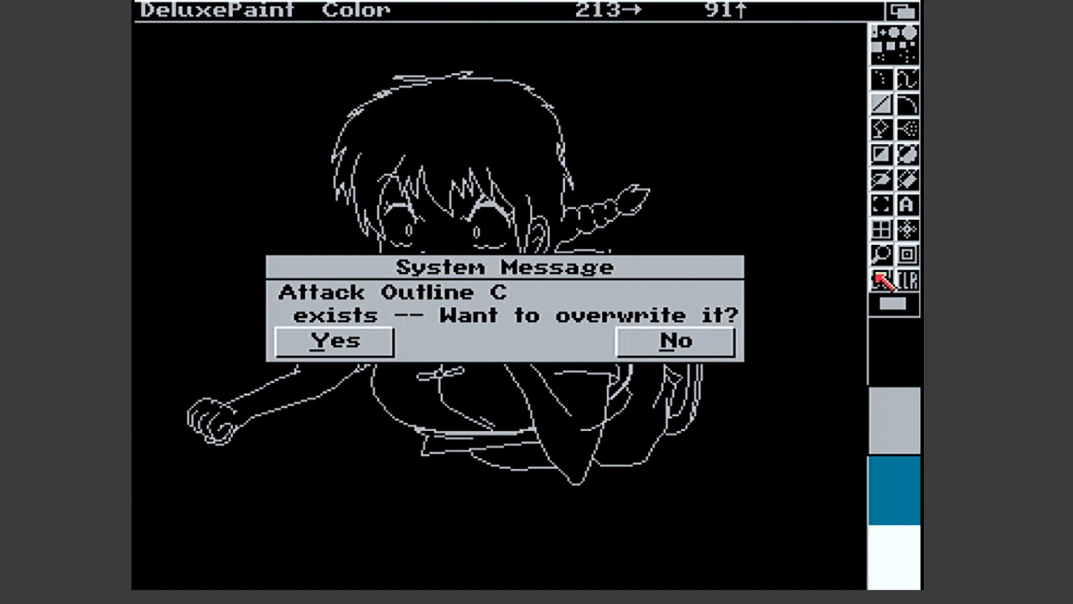
key(y)
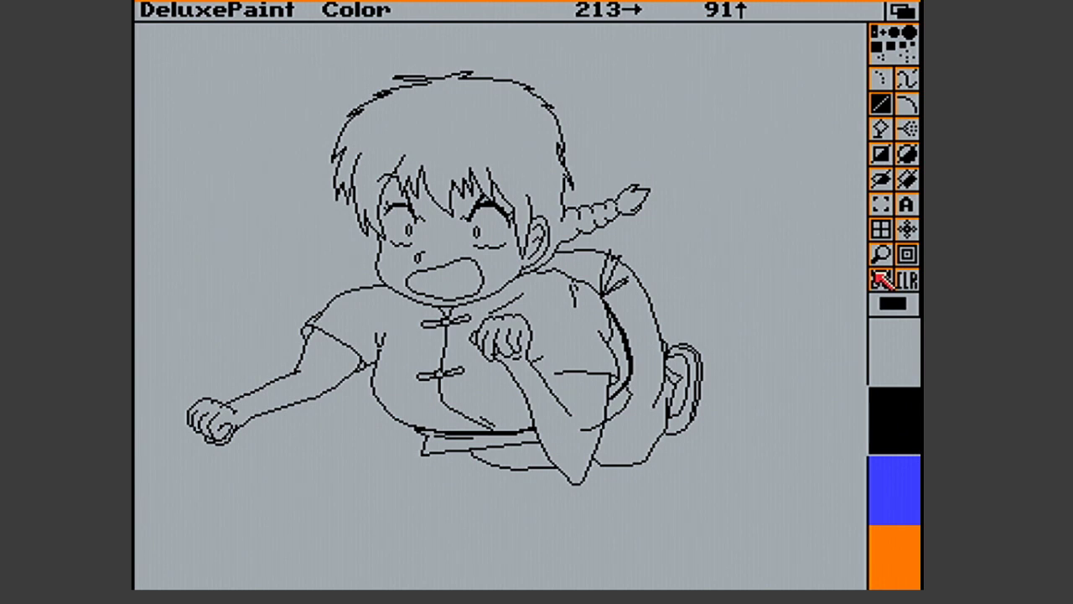
Pick up the top of the outstretched arm's shoulder line as a brush under magnification and place it slightly higher
click(881, 254)
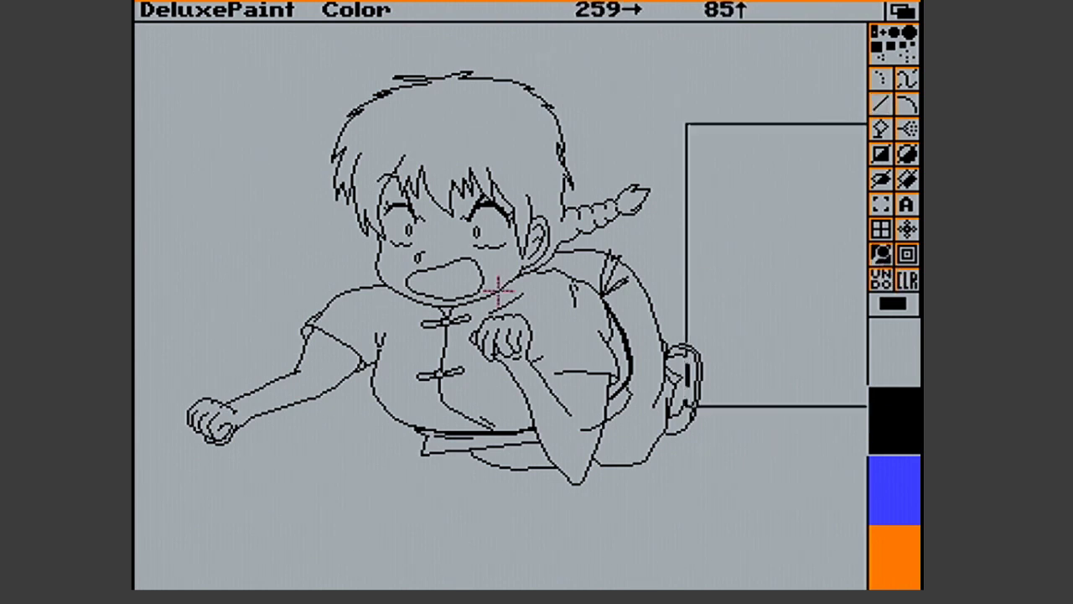
click(325, 307)
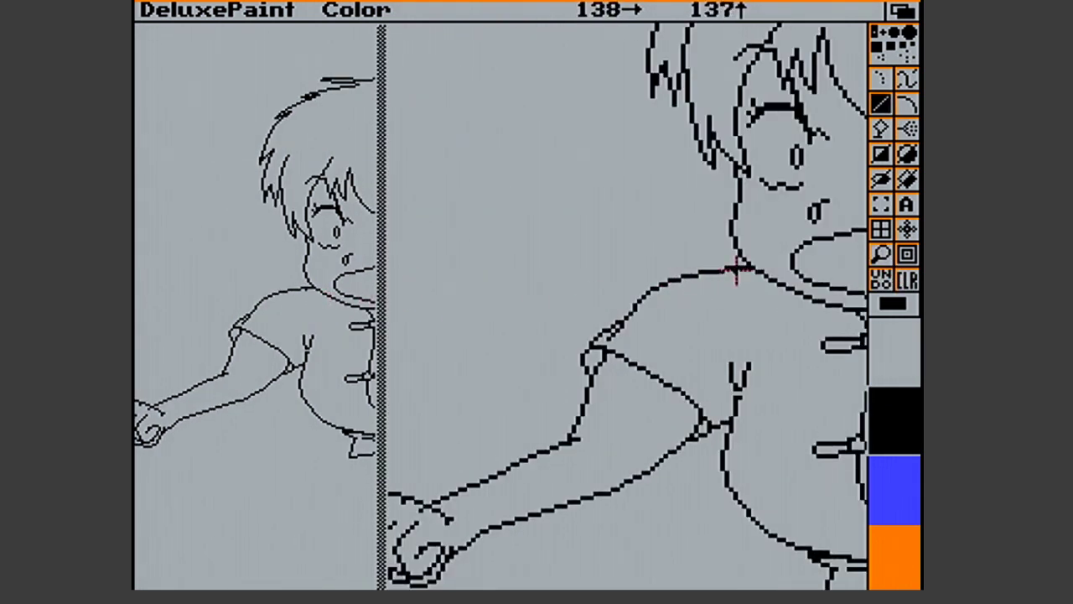
click(893, 203)
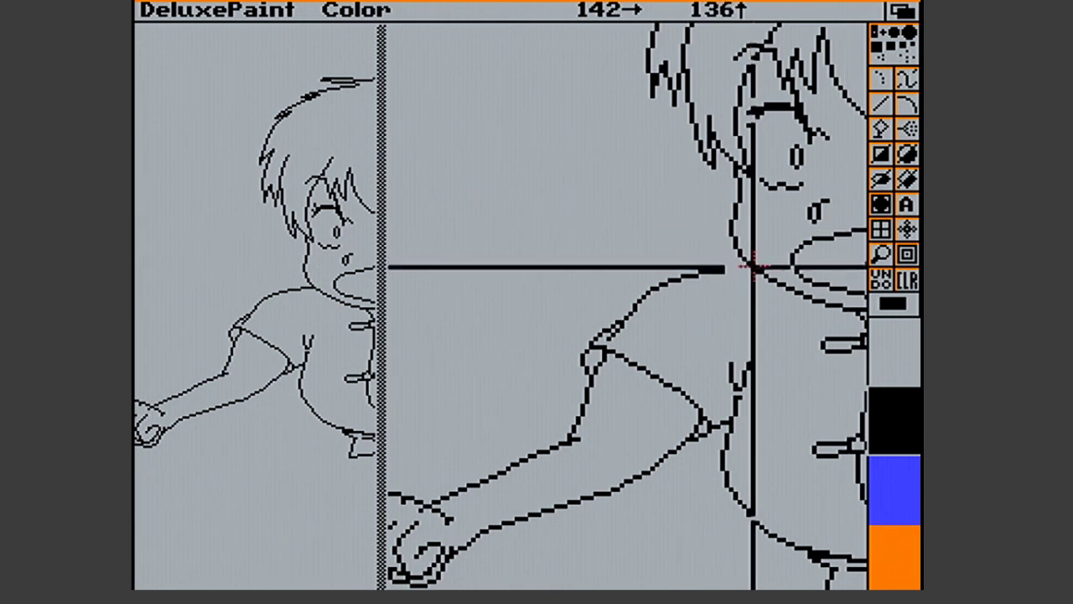
mouse_move(746, 268)
mouse_down()
mouse_move(666, 283)
mouse_move(656, 299)
mouse_up()
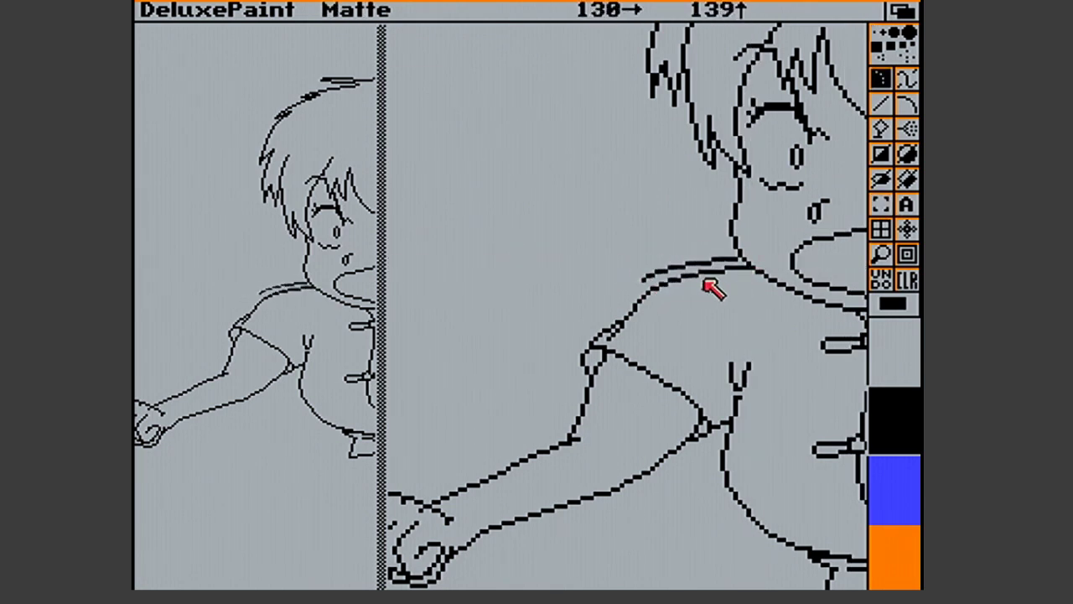
drag(713, 291, 709, 283)
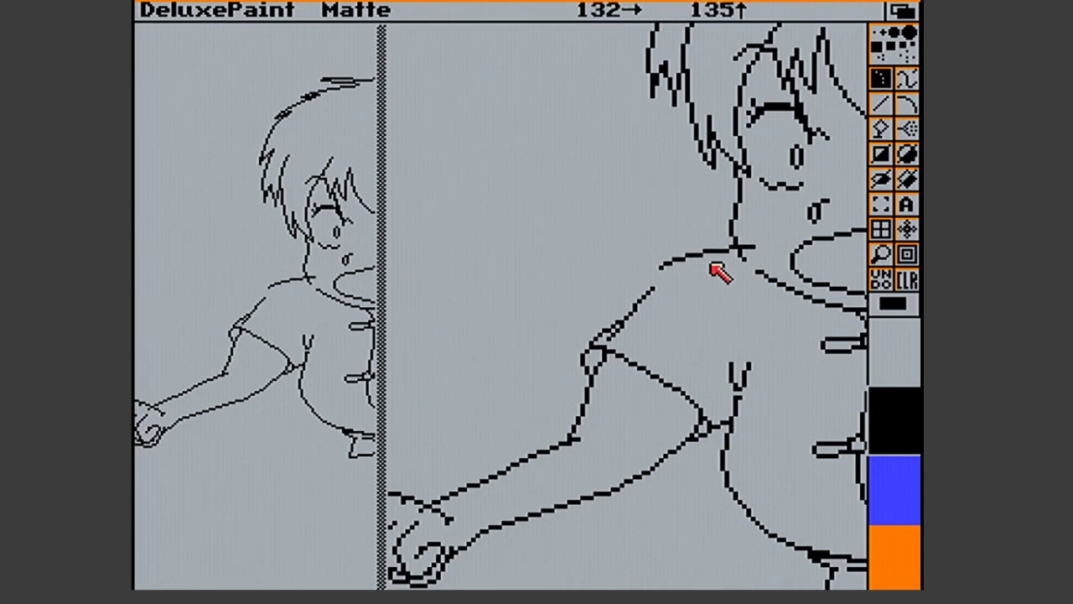
Reconnect the raised shoulder line to the sleeve, then repair the jaw line where the shoulder meets it
key(v)
key(.)
mouse_move(646, 296)
mouse_down()
mouse_move(661, 259)
mouse_move(678, 259)
mouse_up()
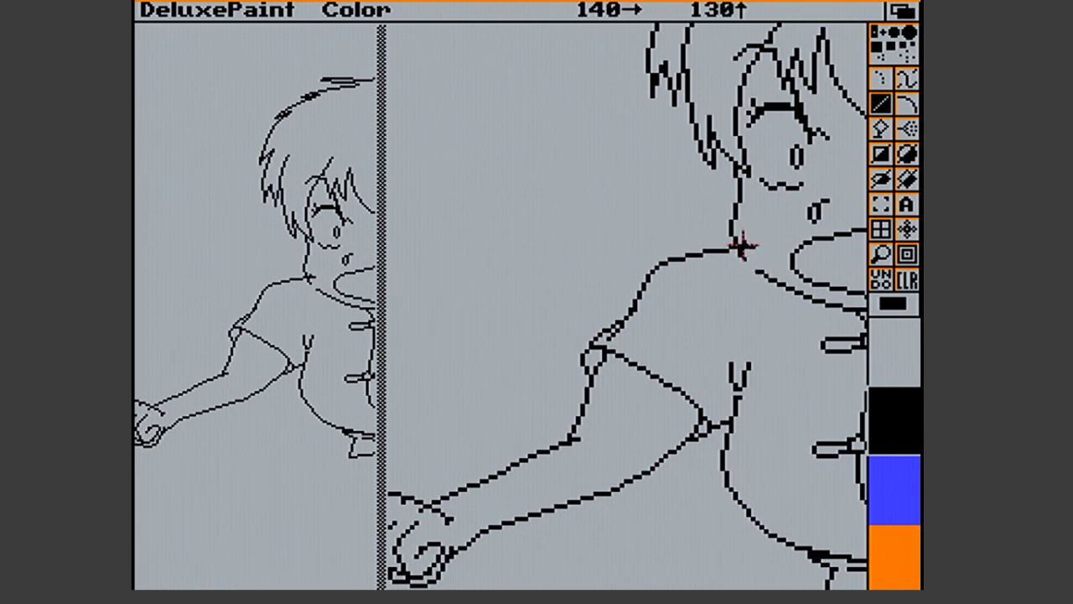
drag(740, 246, 754, 263)
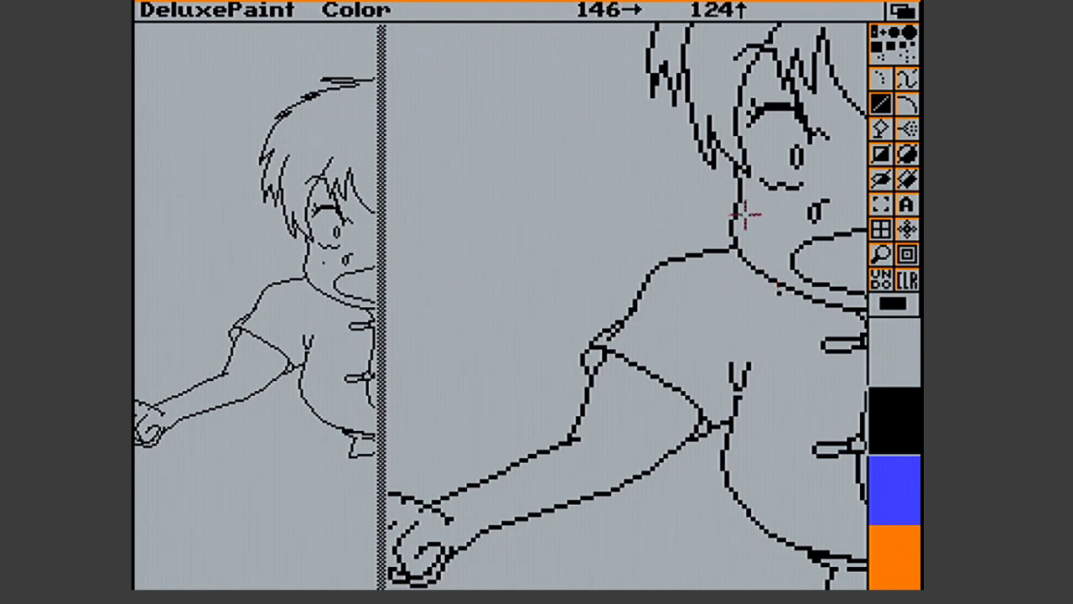
drag(734, 252, 733, 258)
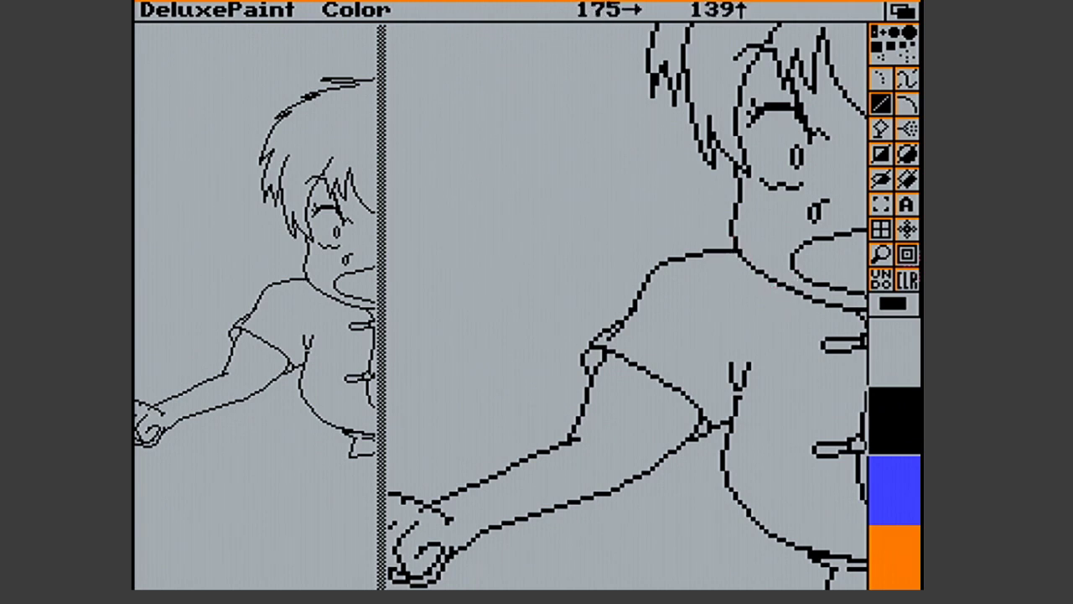
click(889, 255)
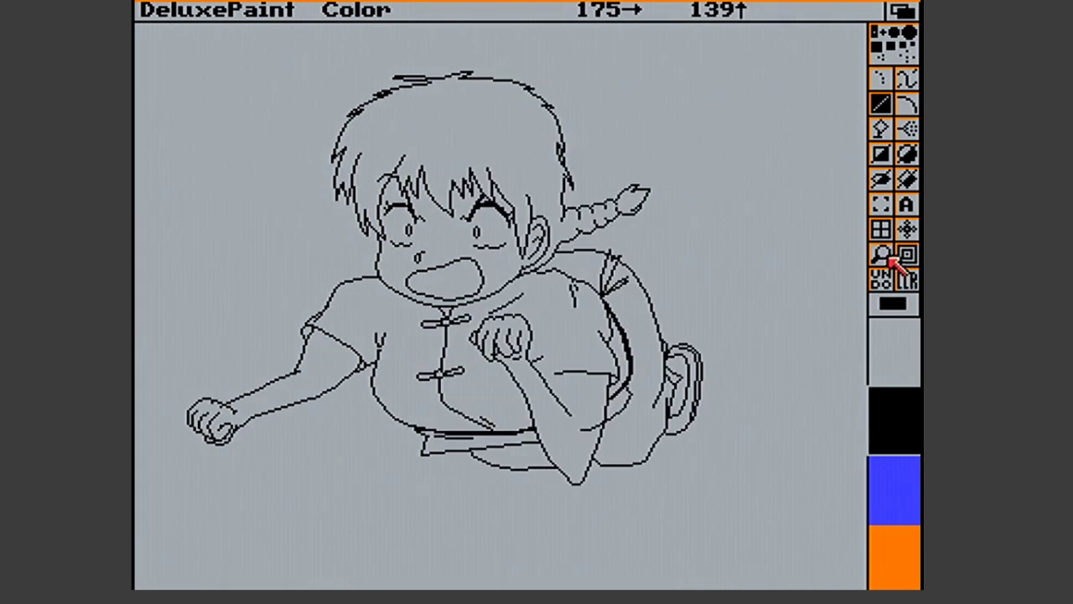
Pick up the outer corner of the raised shoulder as a brush and reposition it to soften the bend
click(886, 213)
drag(329, 281, 355, 294)
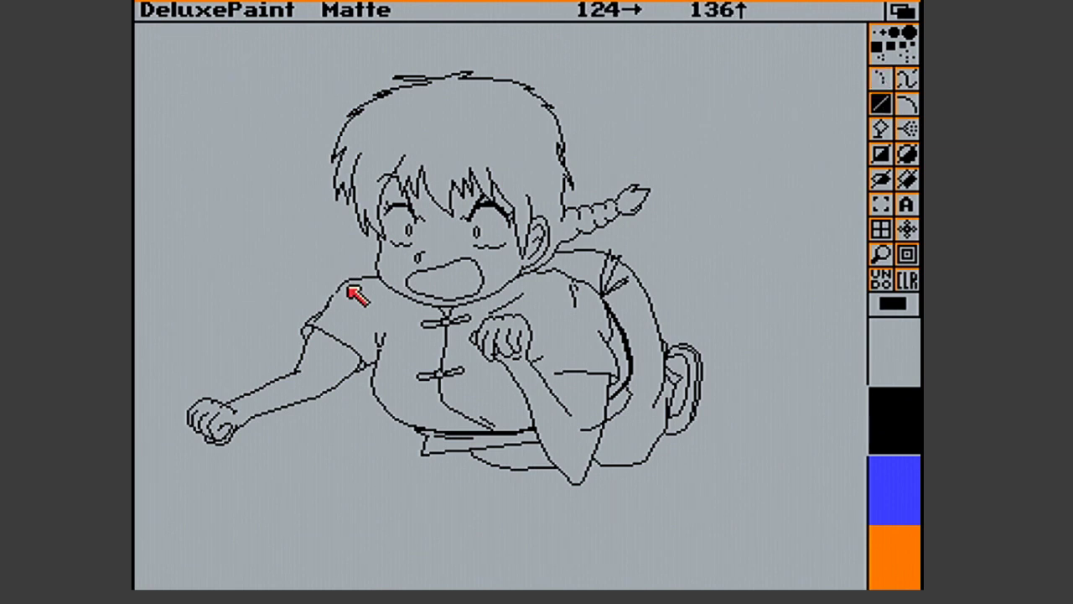
key(F2)
key(b)
drag(334, 280, 362, 290)
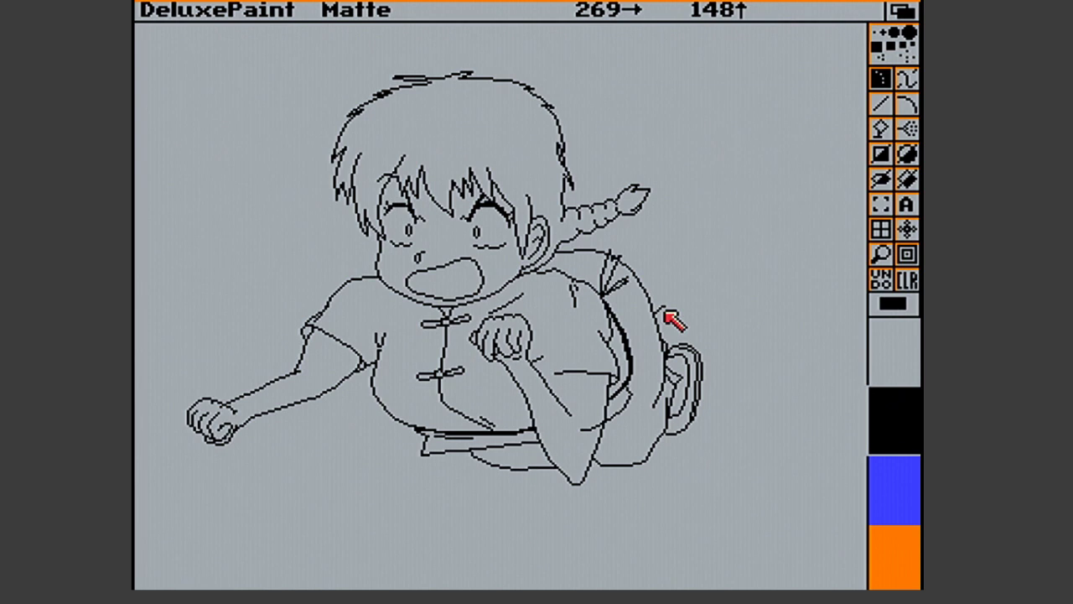
Reshape the bent arm's shoulder line just below the ear into a small crease, working in a magnified view
click(882, 254)
click(618, 257)
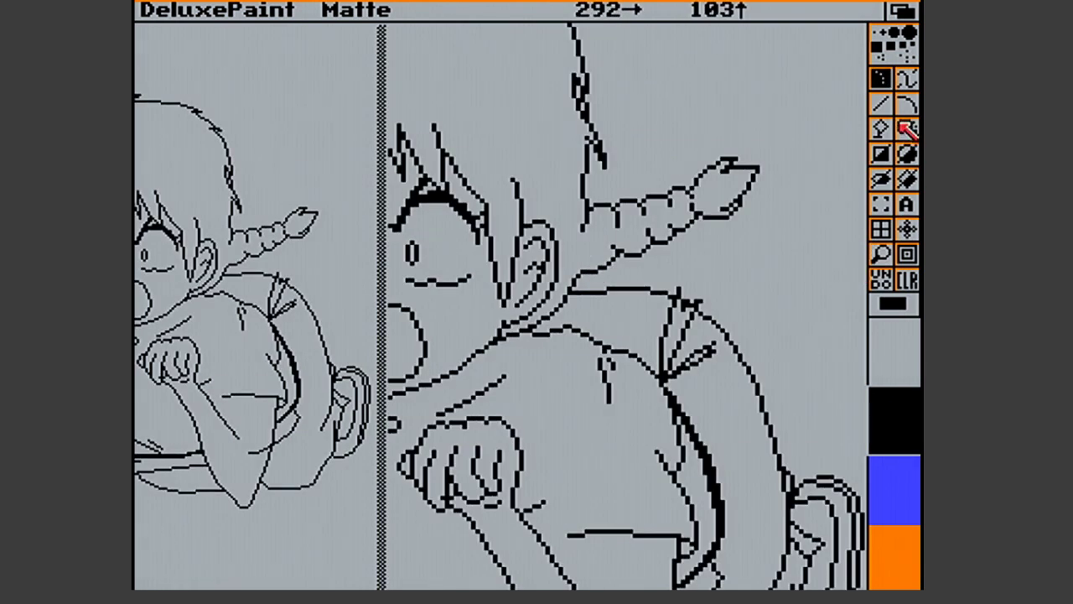
click(880, 103)
key(F2)
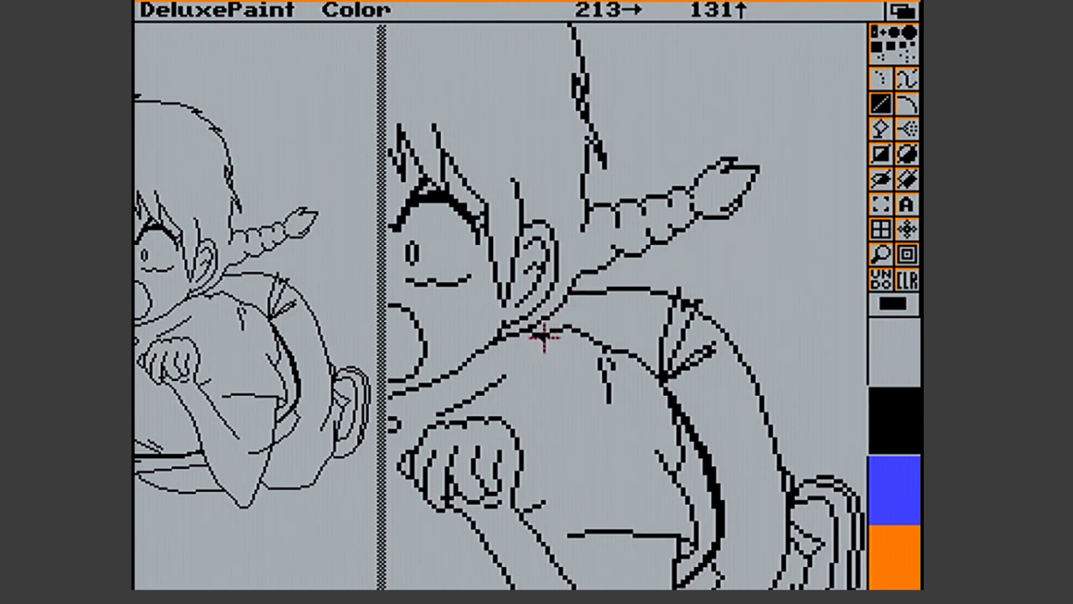
drag(548, 338, 552, 336)
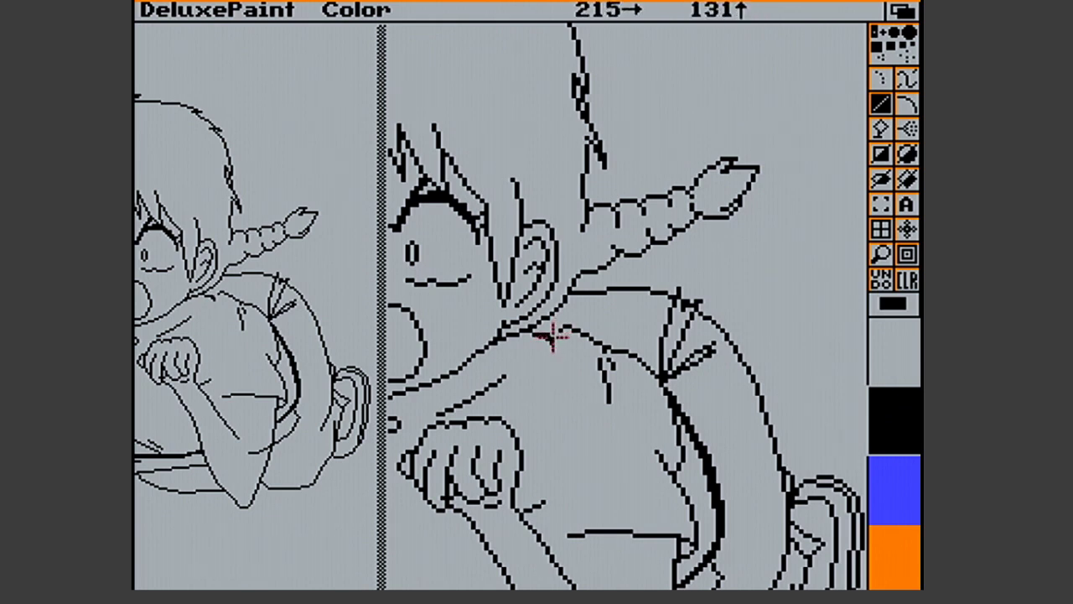
drag(554, 336, 555, 334)
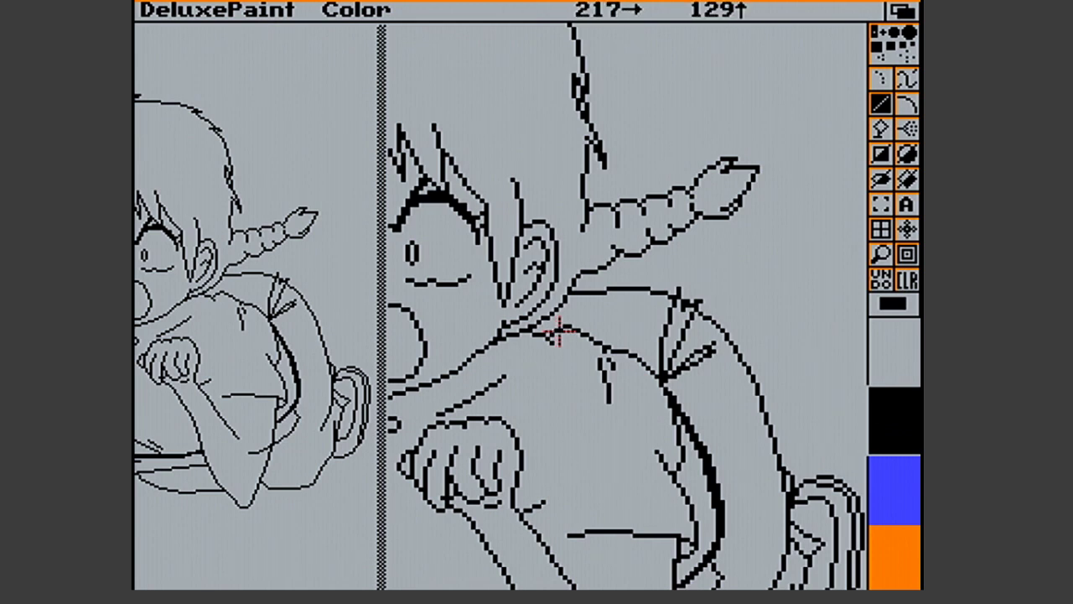
drag(573, 332, 568, 331)
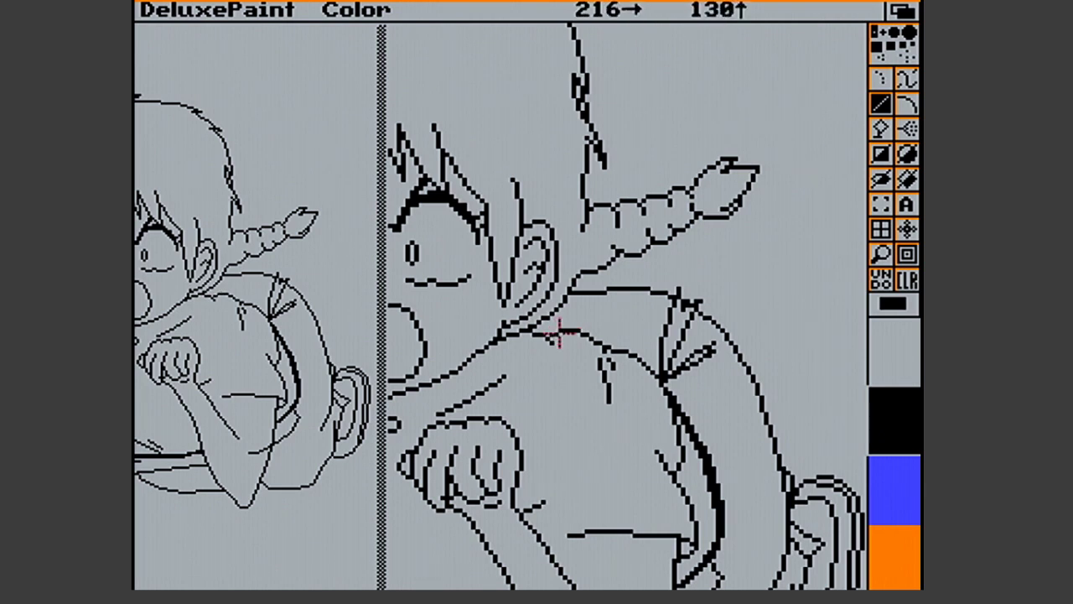
click(880, 256)
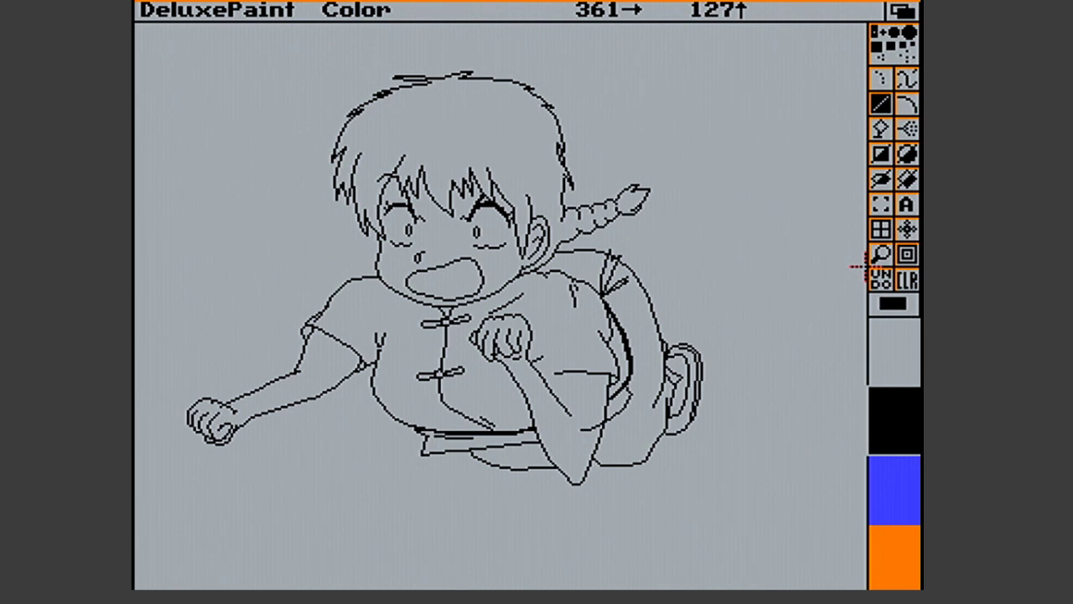
Redraw the far end of the bent arm's shoulder line as a raised curve reaching the folds at the back
click(881, 253)
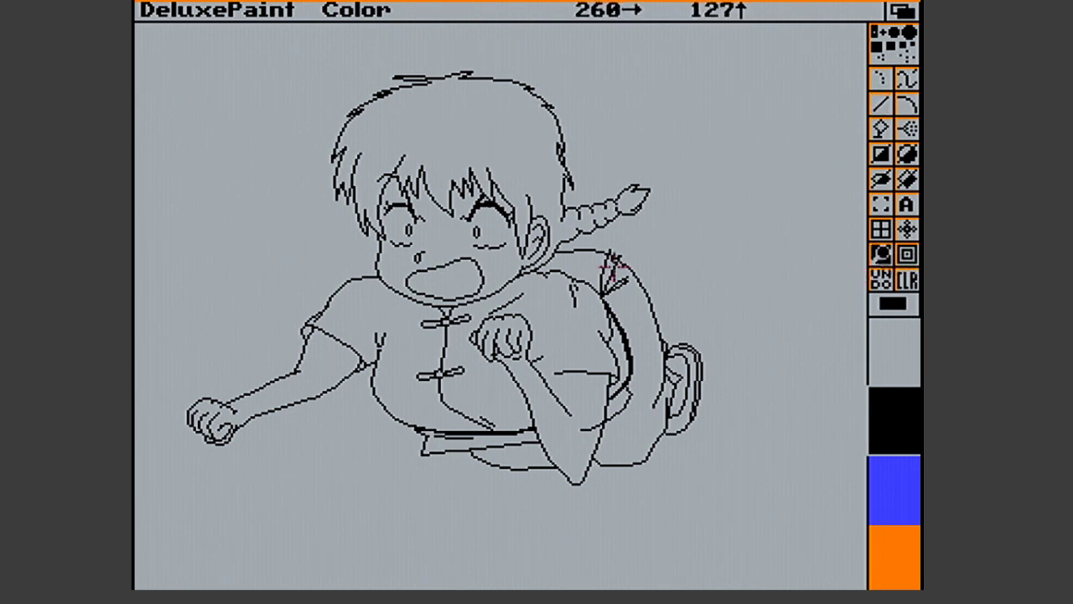
click(583, 279)
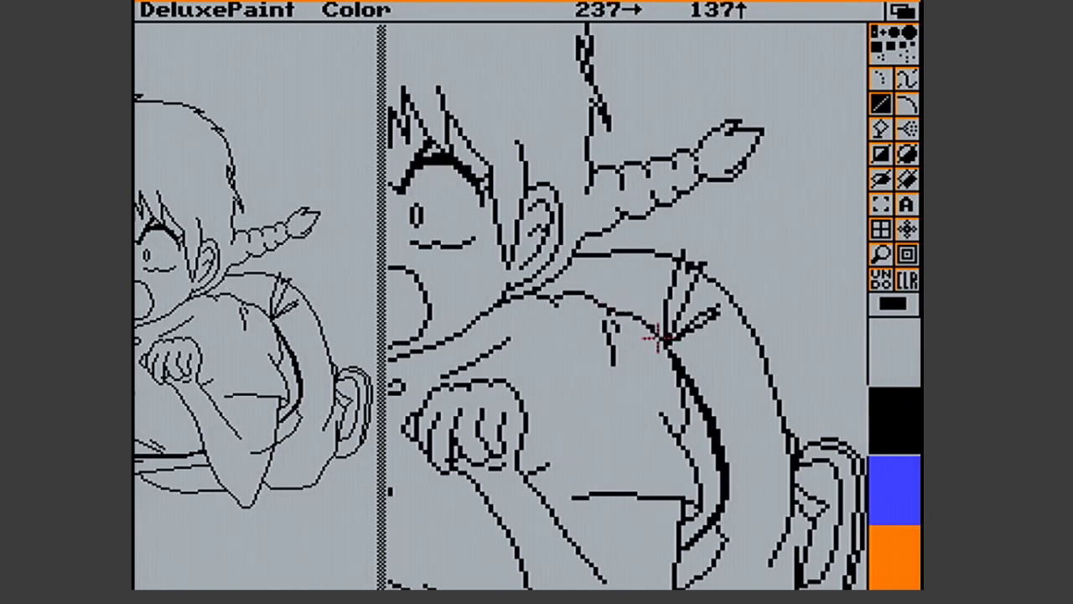
click(629, 315)
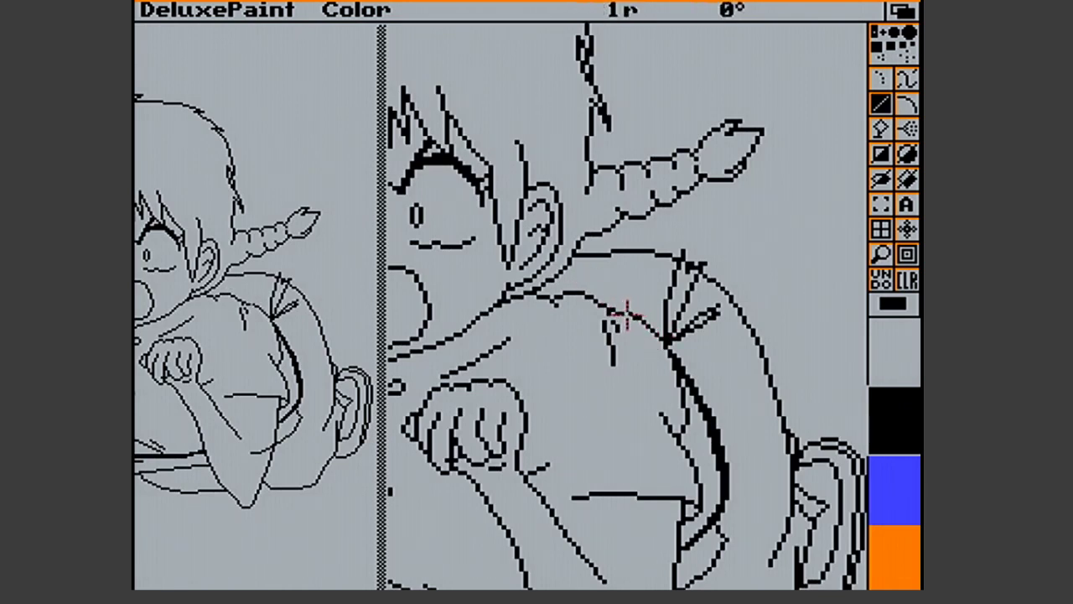
mouse_move(630, 316)
mouse_down()
mouse_move(652, 330)
mouse_move(615, 310)
mouse_move(632, 293)
mouse_move(629, 307)
mouse_move(659, 314)
mouse_move(668, 358)
mouse_up()
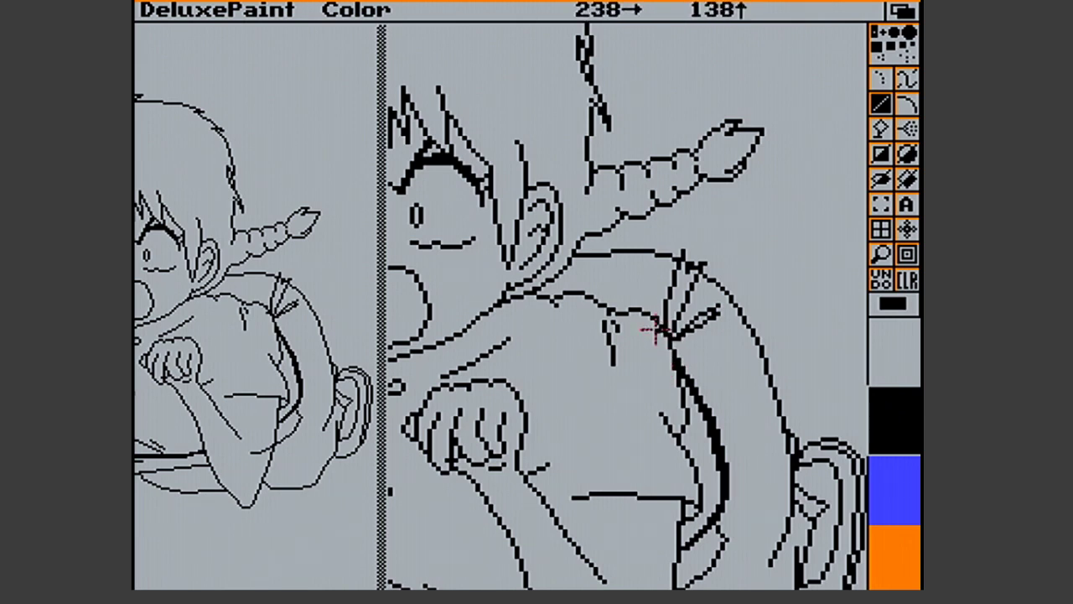
click(655, 329)
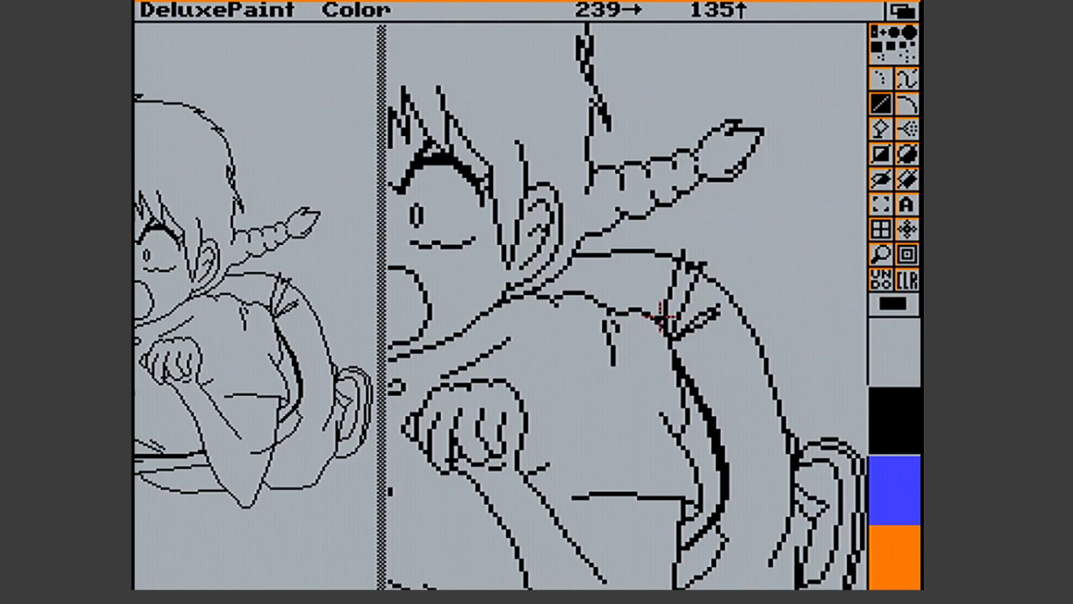
click(661, 317)
click(880, 254)
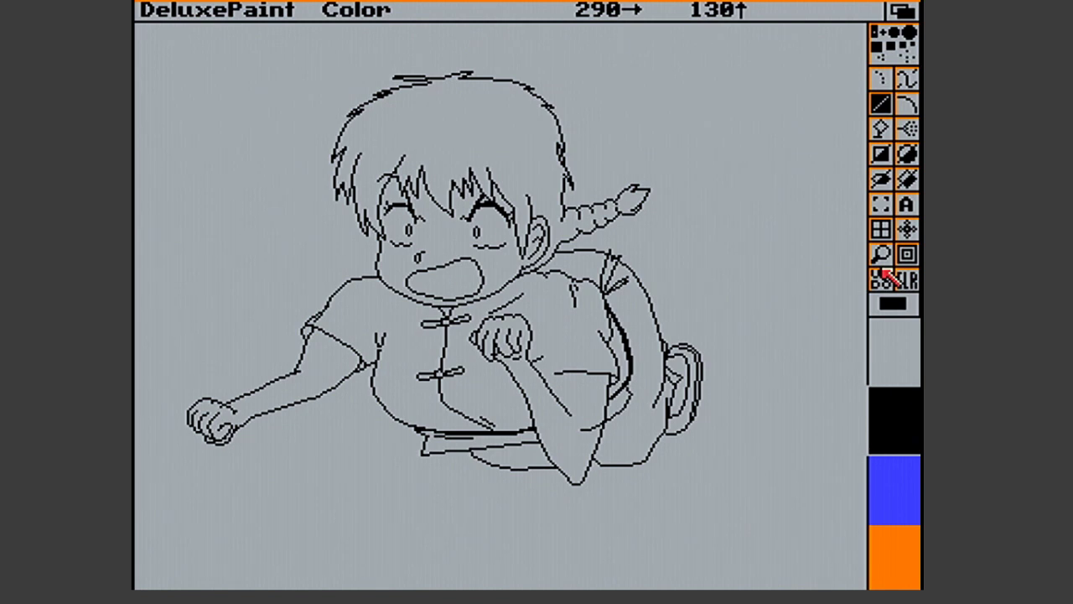
Extend the small shoulder crease below the ear with a curved fold line running down into the shirt
click(880, 254)
click(530, 270)
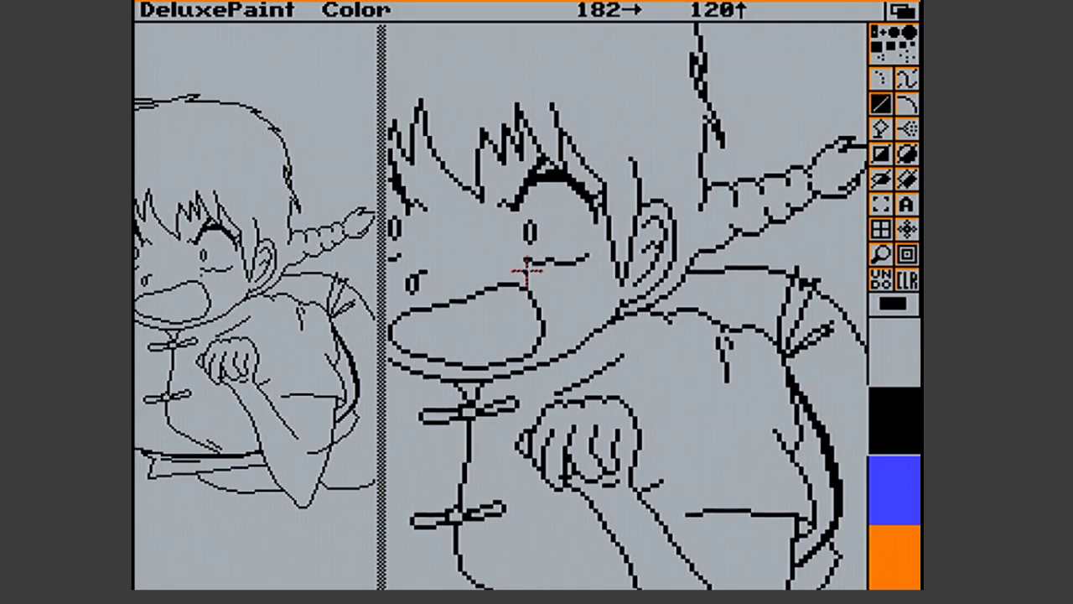
mouse_move(673, 334)
mouse_down()
mouse_move(681, 345)
mouse_move(674, 333)
mouse_move(688, 336)
mouse_move(693, 358)
mouse_move(685, 348)
mouse_up()
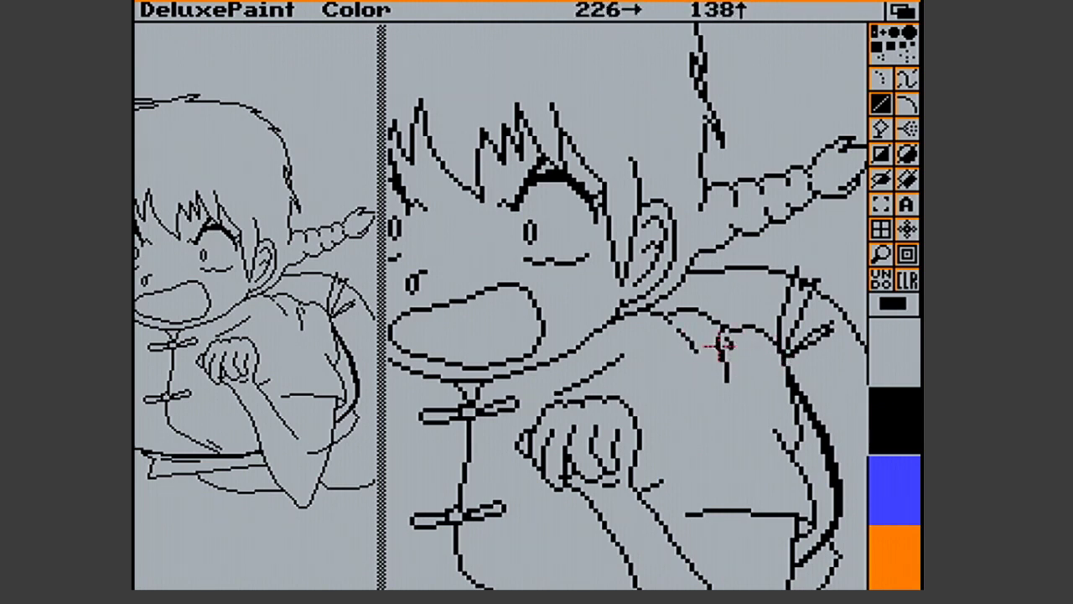
Redraw the lower end of the shoulder fold at an outward slant and smooth the fold line along the back edge of the bent arm's sleeve
mouse_move(723, 347)
mouse_down()
mouse_move(723, 388)
mouse_move(729, 350)
mouse_move(743, 365)
mouse_up()
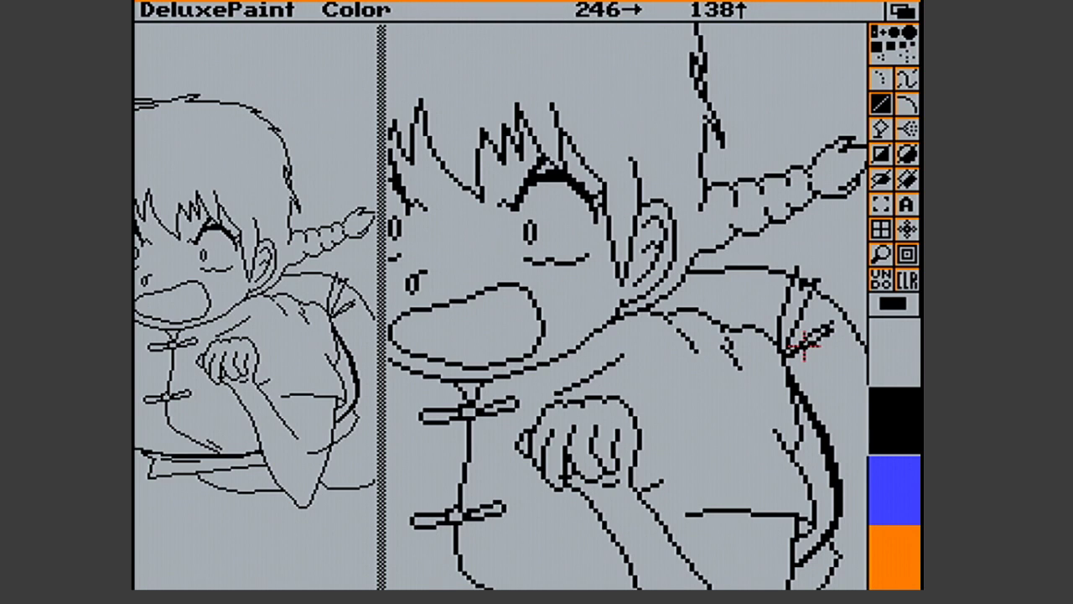
mouse_move(799, 440)
mouse_down()
mouse_move(792, 419)
mouse_move(801, 436)
mouse_up()
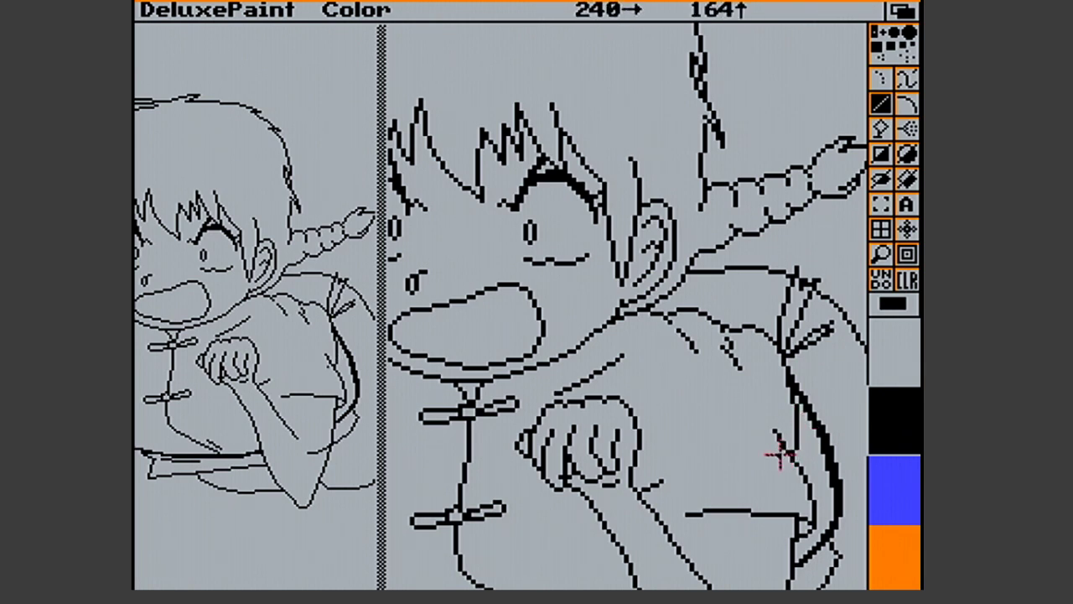
mouse_move(791, 441)
mouse_down()
mouse_move(793, 424)
mouse_move(790, 454)
mouse_up()
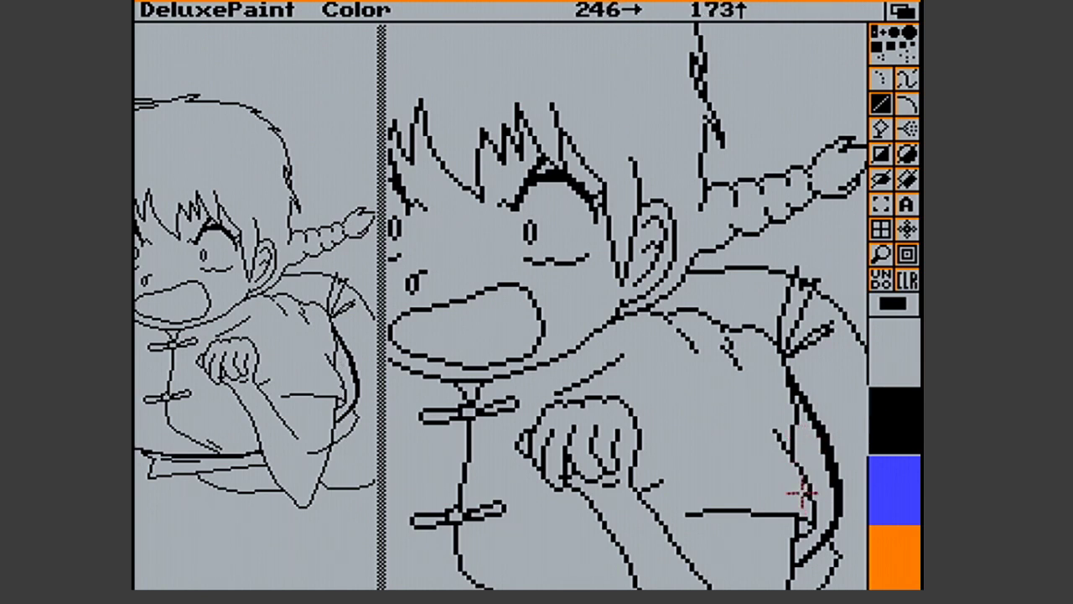
mouse_move(806, 499)
mouse_down()
mouse_move(815, 532)
mouse_move(806, 483)
mouse_up()
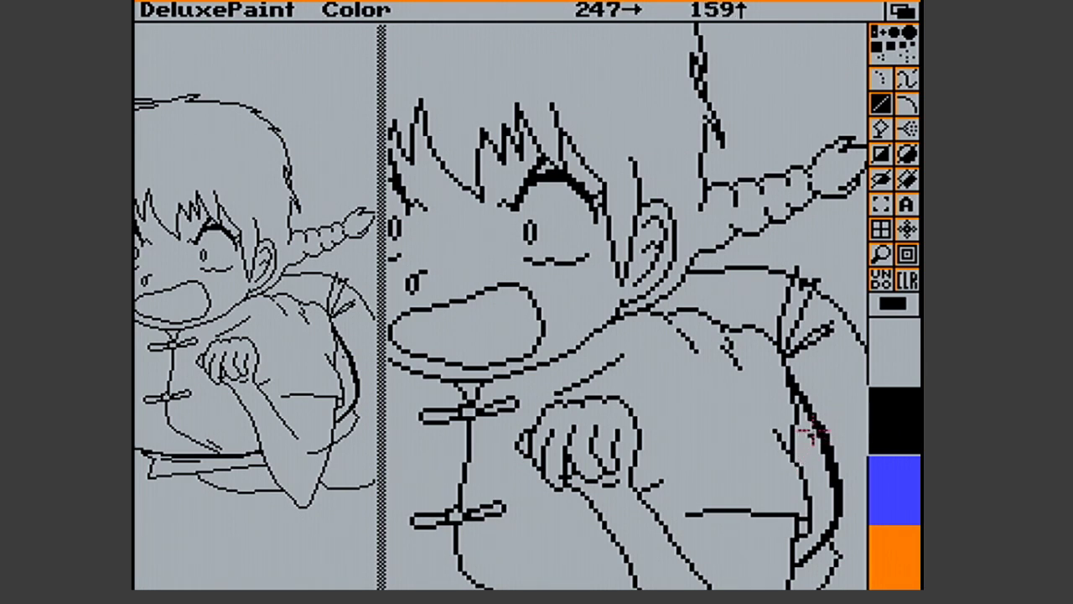
click(881, 256)
click(882, 256)
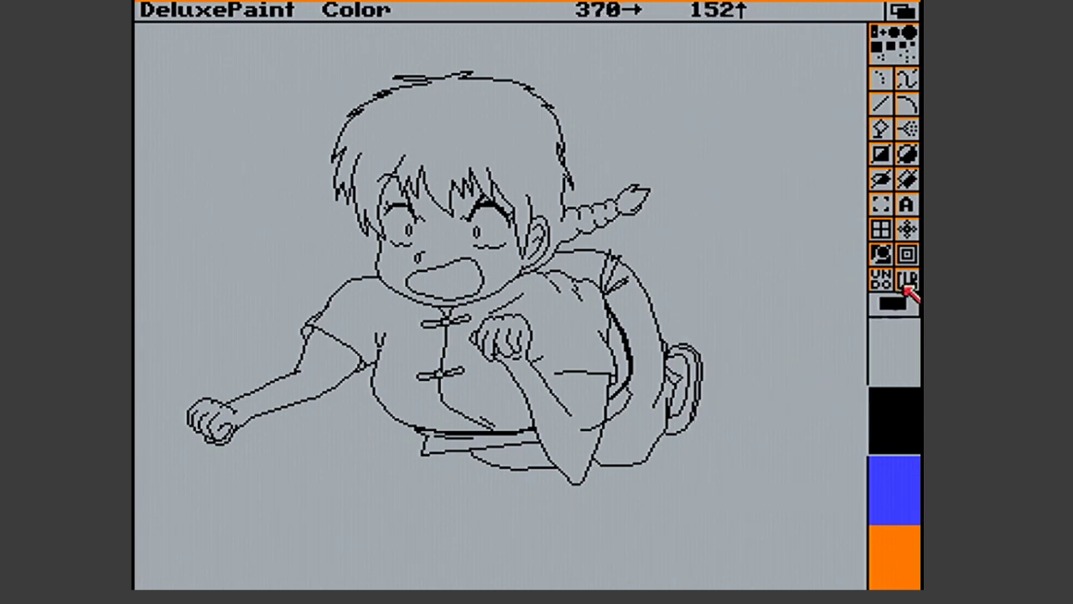
Reshape the armpit fold on the outstretched arm's side into a longer upper line with a small crease branching off it
click(880, 105)
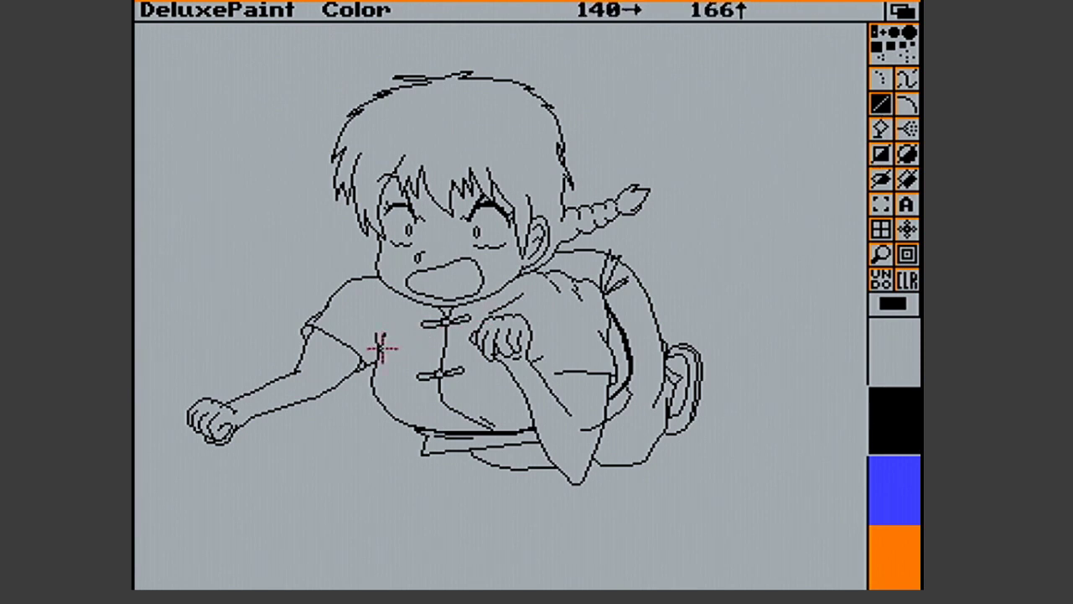
drag(380, 347, 379, 334)
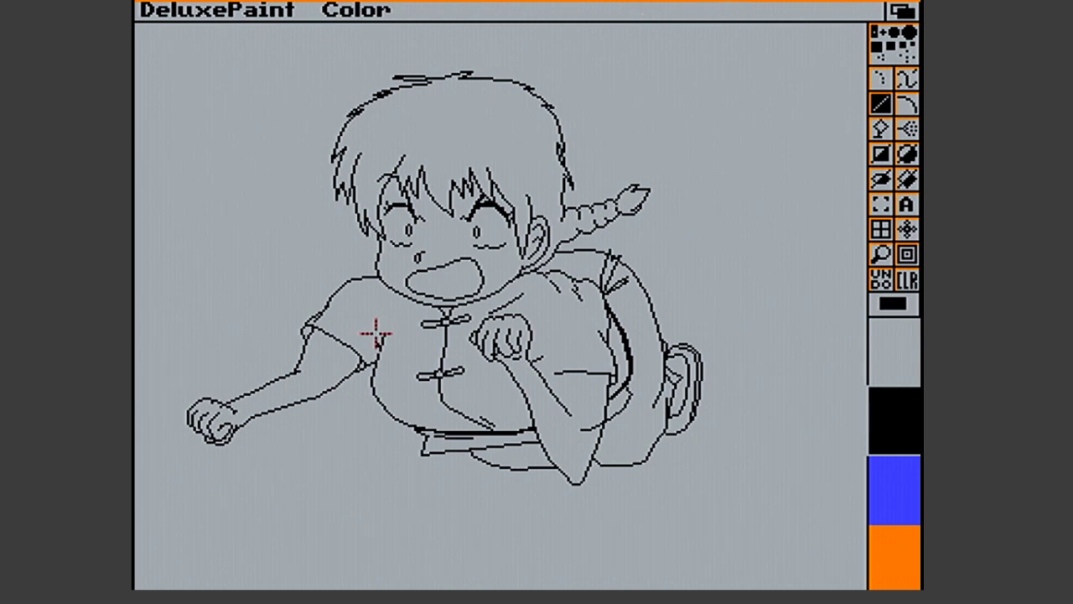
mouse_move(376, 337)
mouse_down()
mouse_move(378, 318)
mouse_move(374, 336)
mouse_up()
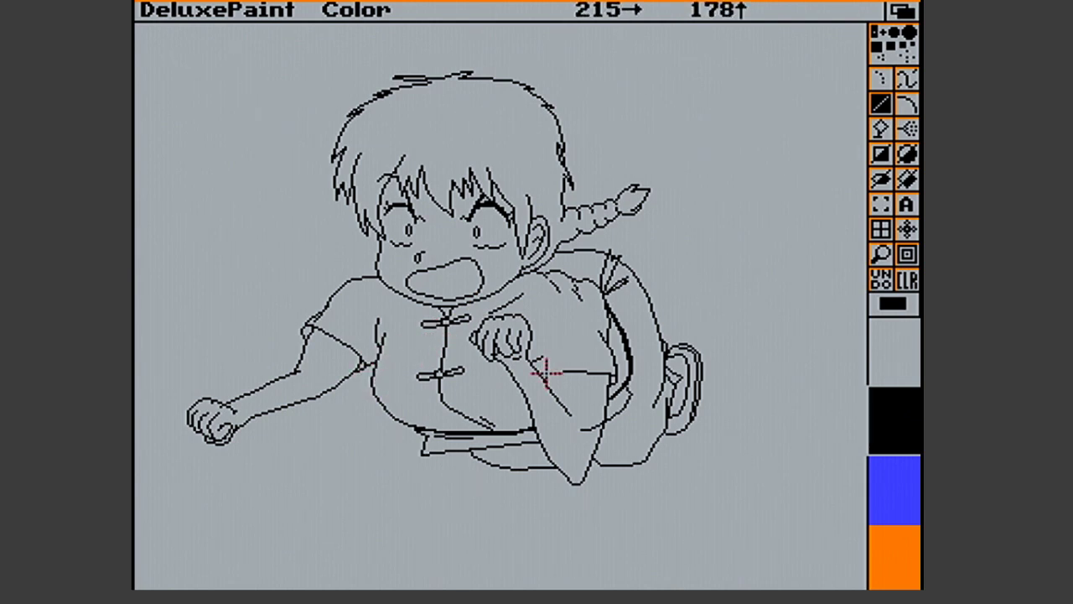
click(881, 254)
click(472, 290)
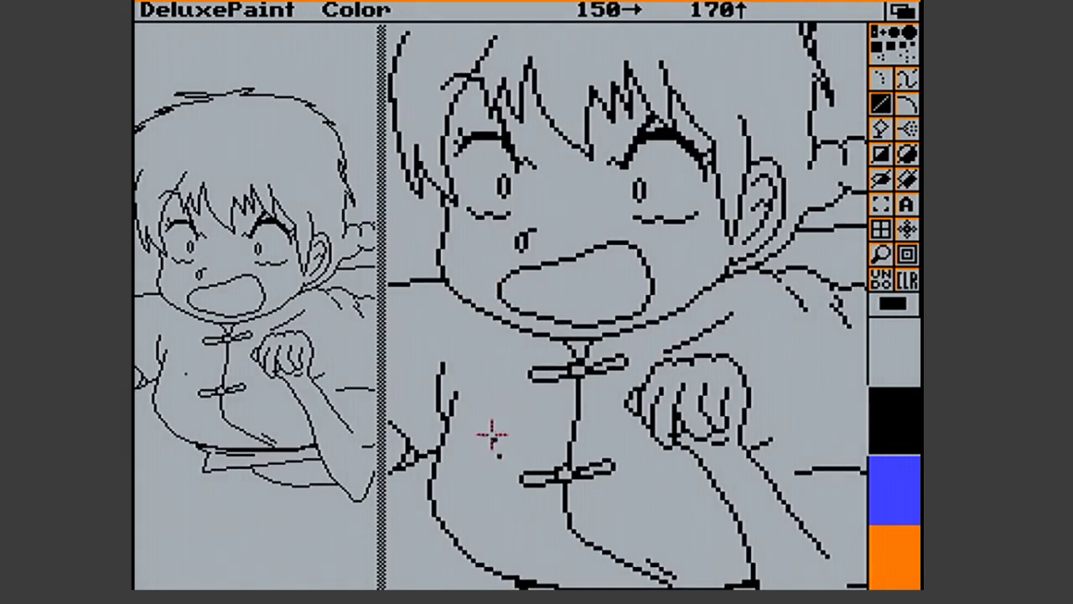
drag(431, 391, 446, 412)
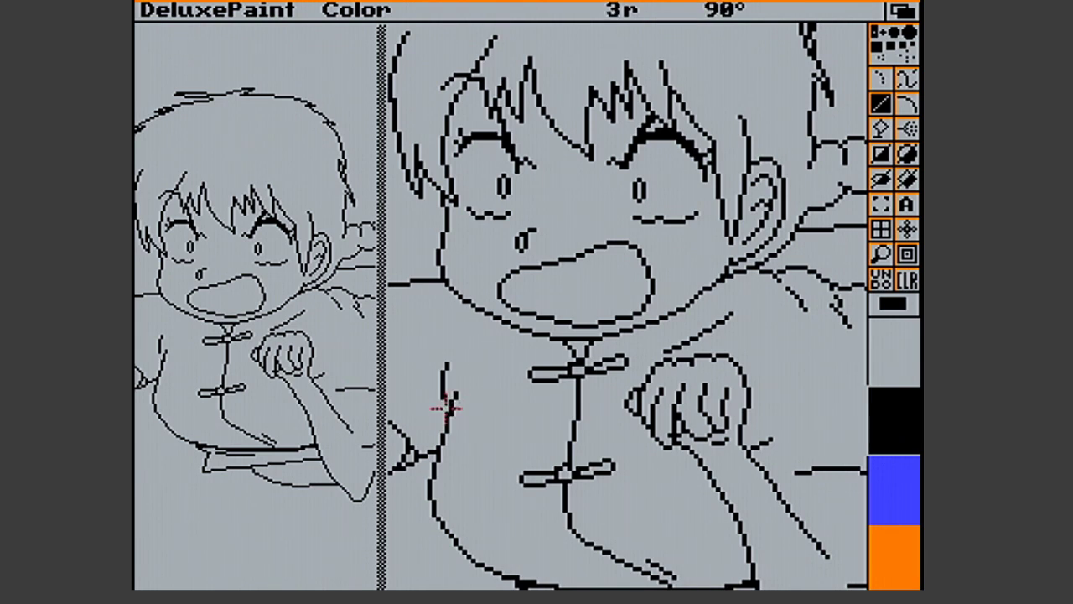
mouse_move(444, 404)
mouse_down()
mouse_move(452, 411)
mouse_move(443, 401)
mouse_up()
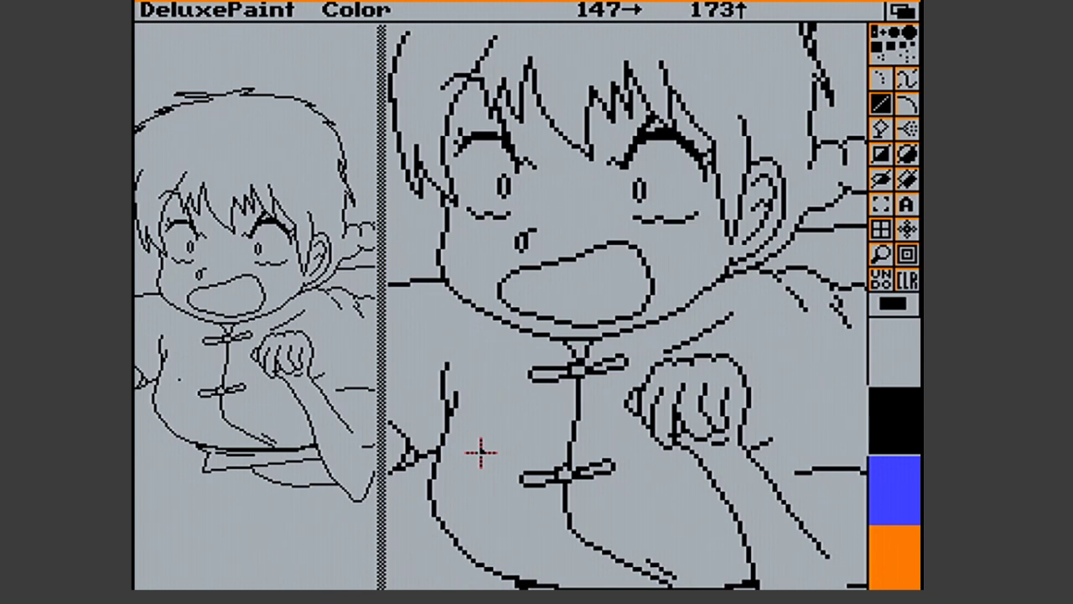
click(883, 256)
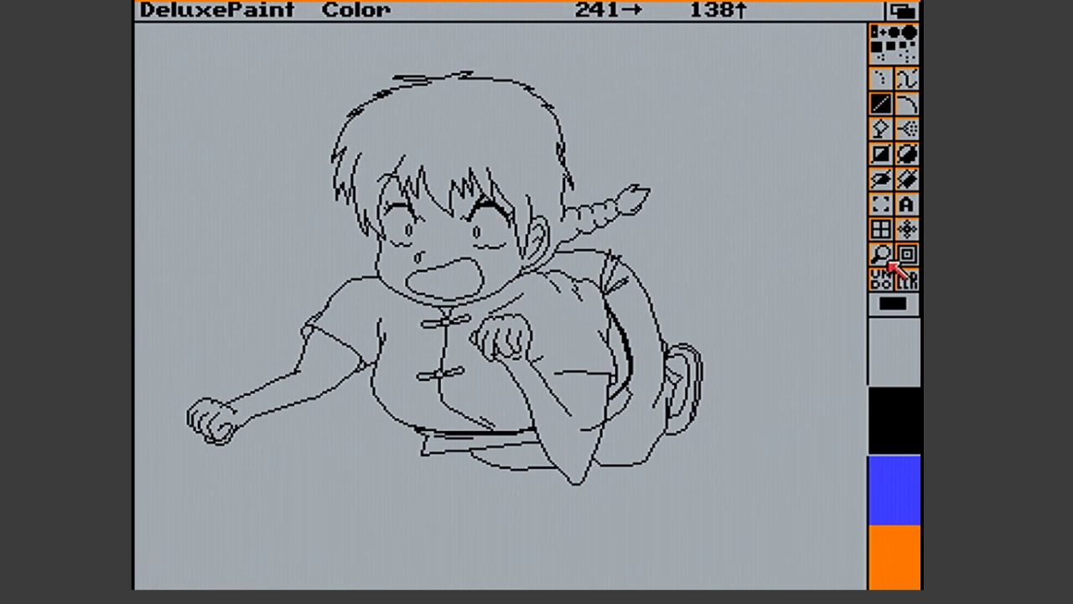
Erase the stray shirt line that crosses inside the bent arm just above the elbow, working in a magnified view
click(881, 260)
click(671, 352)
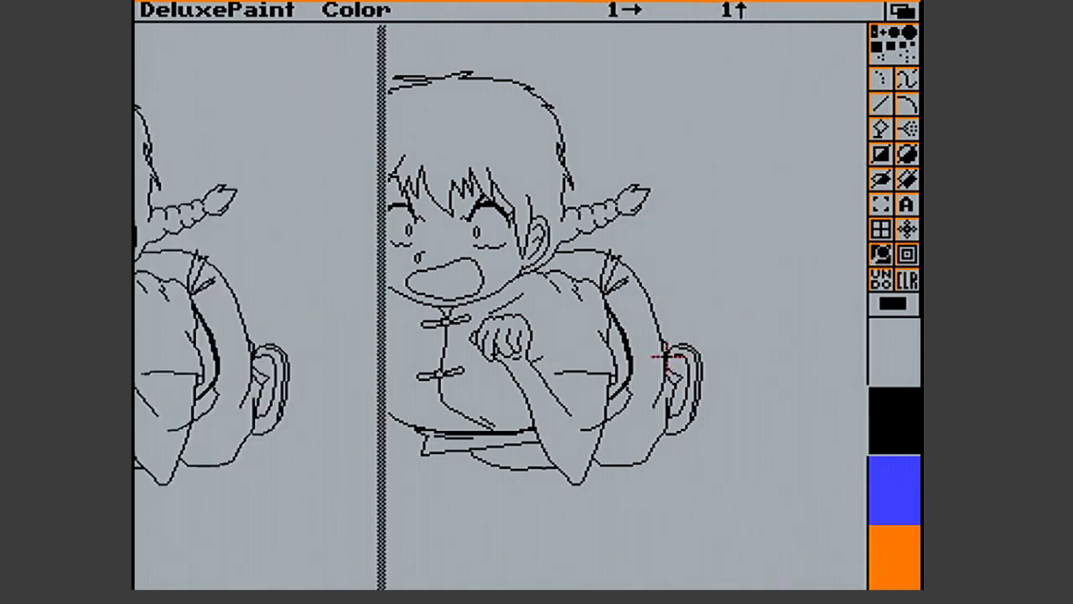
drag(505, 445, 457, 456)
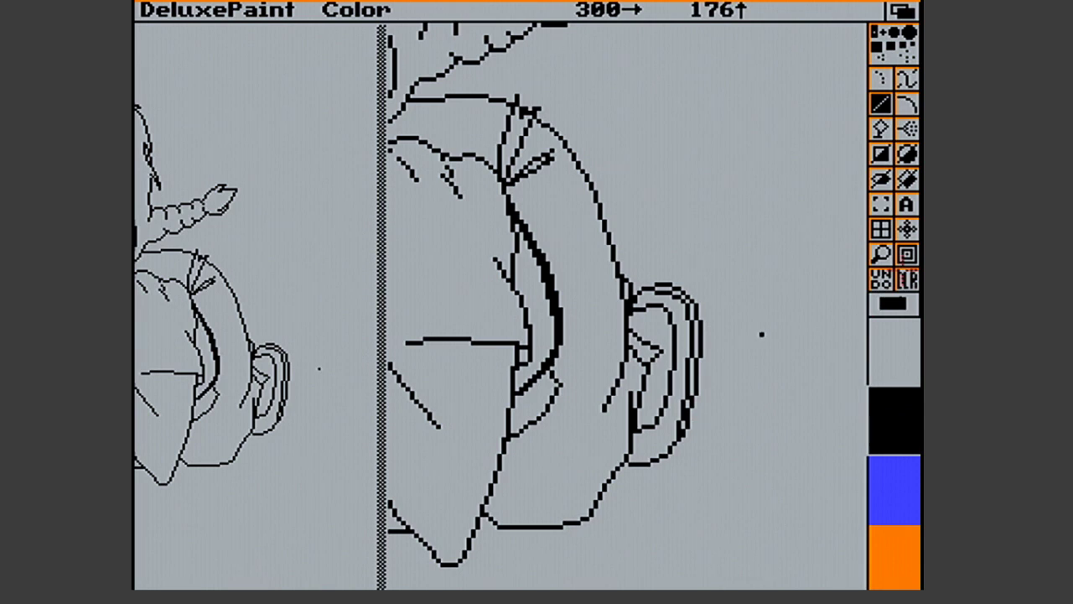
click(888, 255)
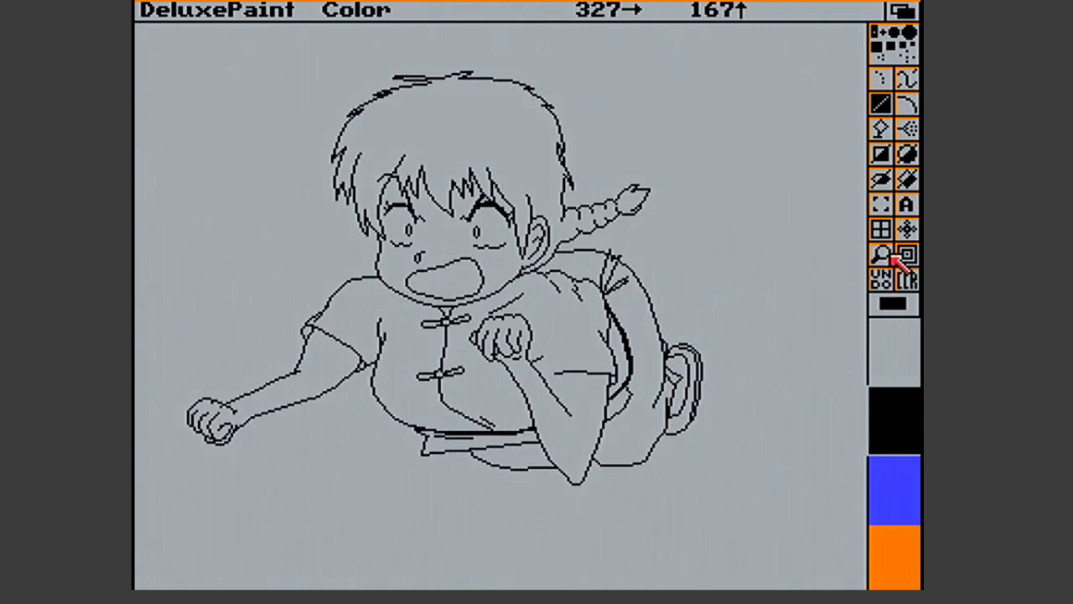
Round off the tip of the bent elbow and extend the sleeve's hem line until it meets the forearm outline
click(881, 256)
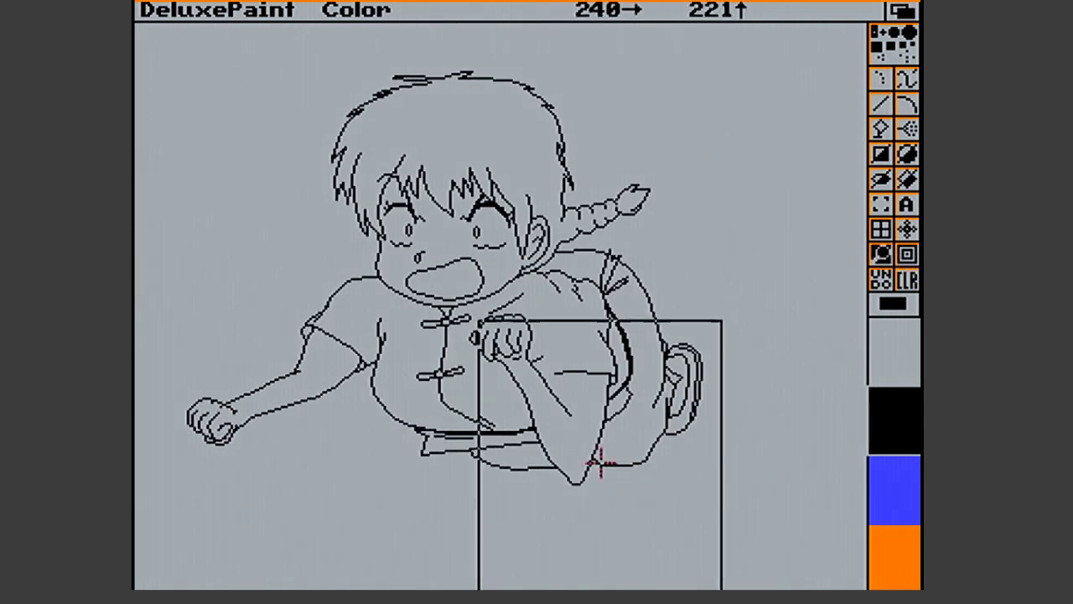
click(599, 463)
key(bar)
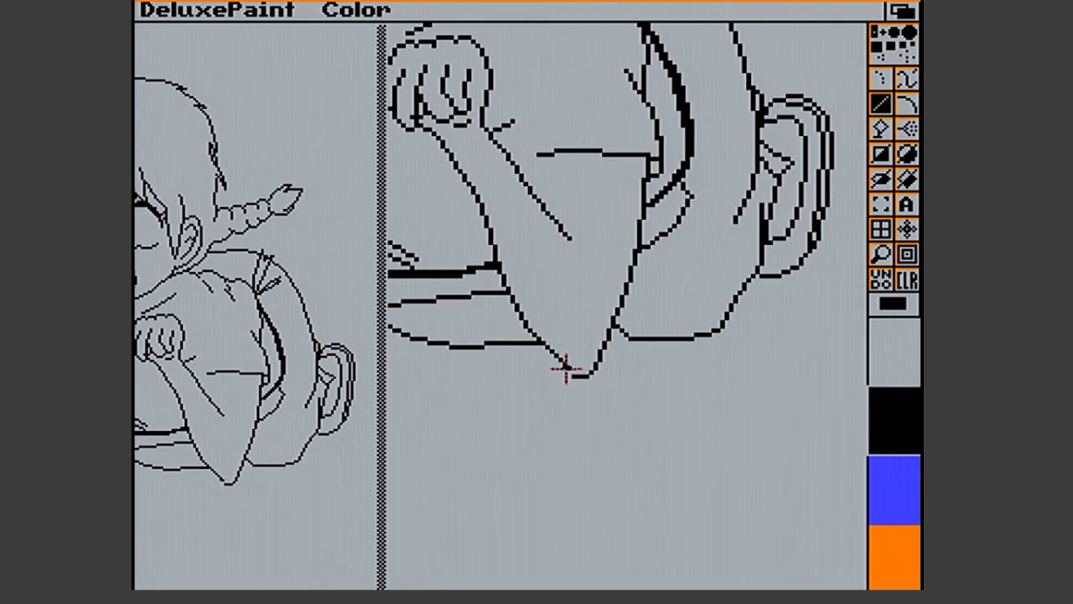
mouse_move(575, 370)
mouse_down()
mouse_move(592, 377)
mouse_move(568, 376)
mouse_up()
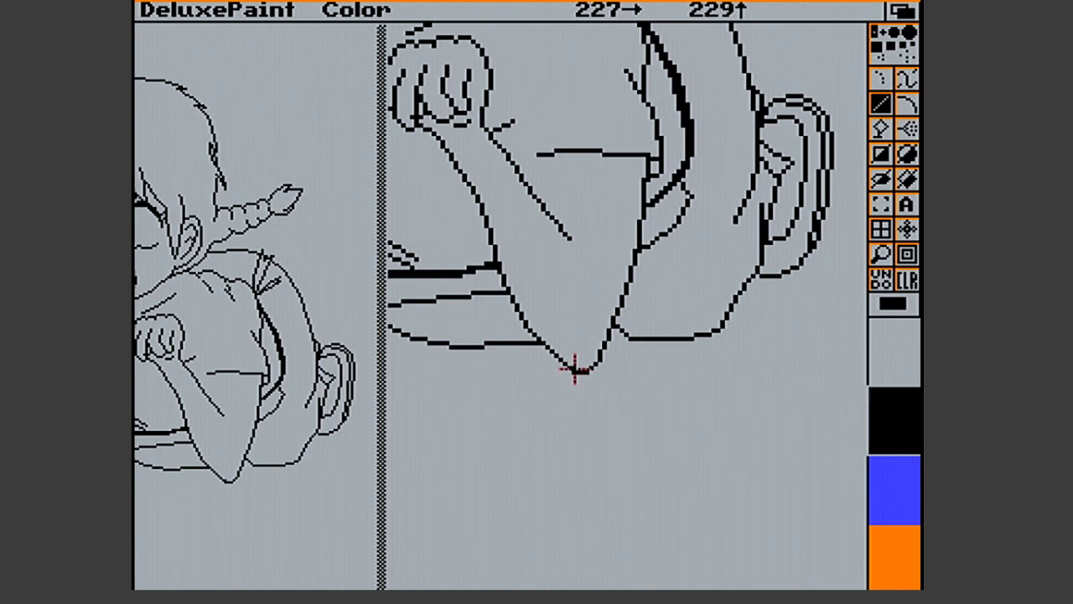
click(574, 371)
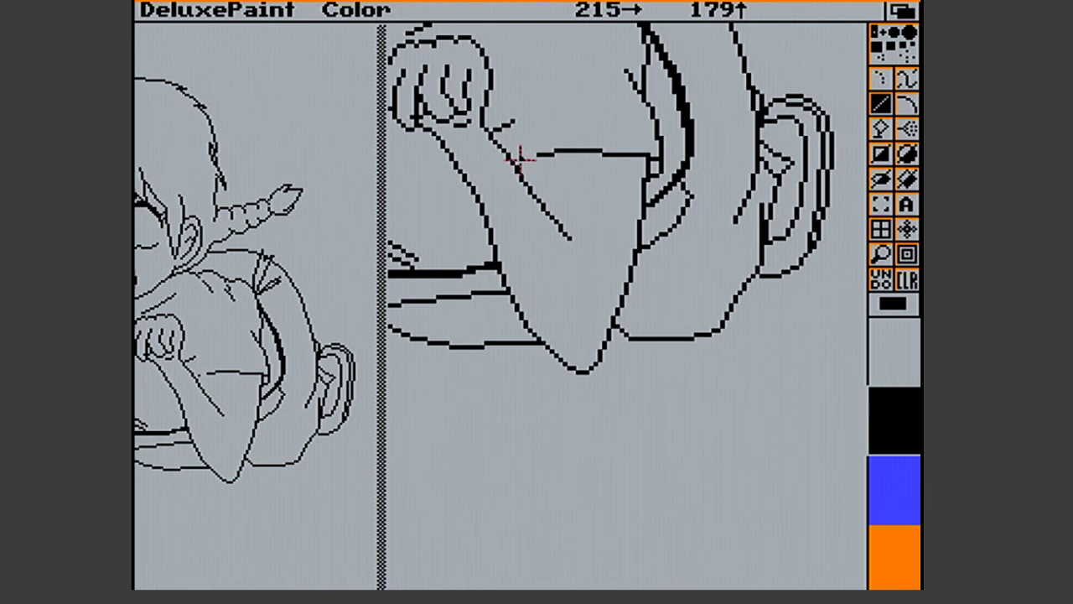
drag(524, 157, 533, 157)
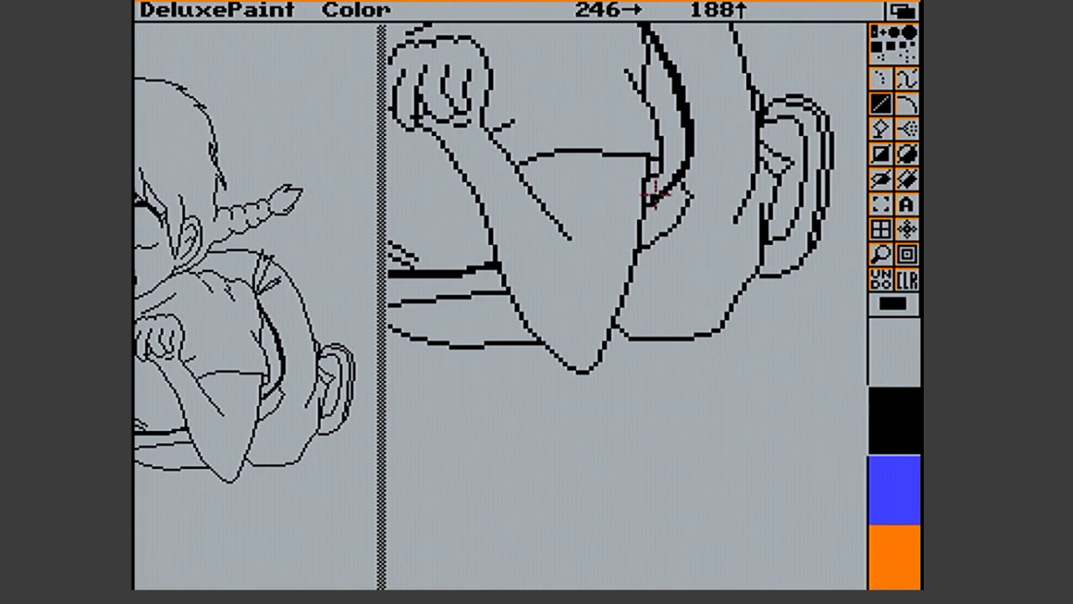
click(880, 256)
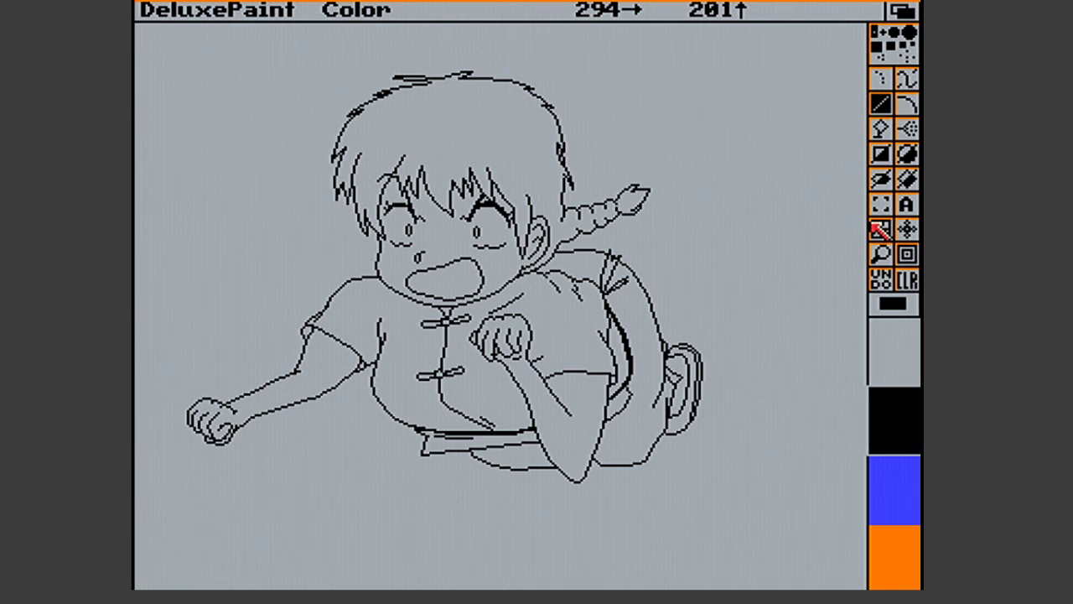
Redraw the start of the back's shoulder line beneath the braid so it slopes up gently from the neck
click(880, 255)
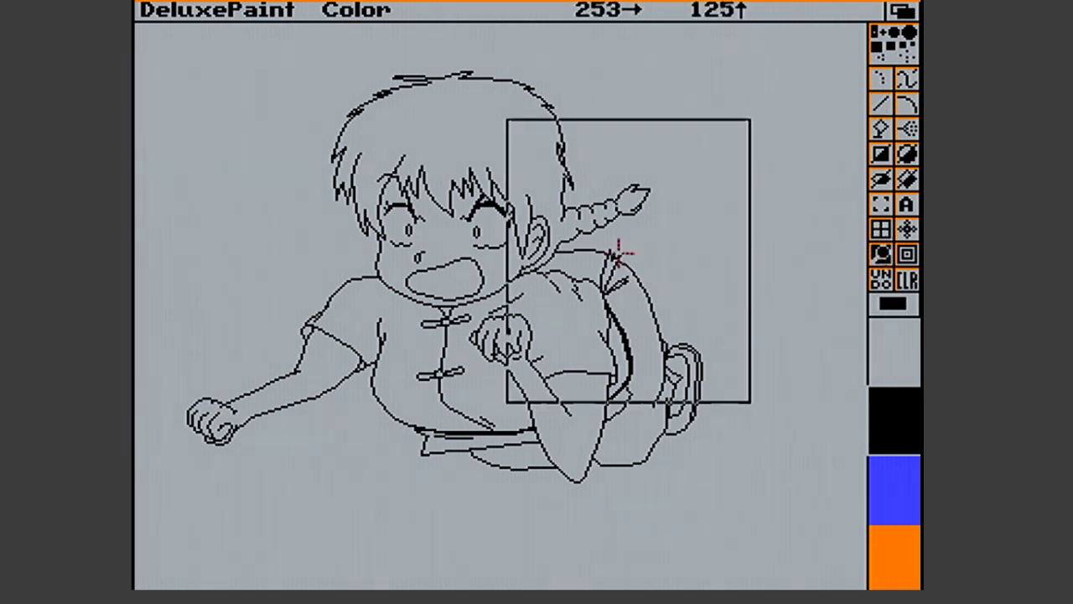
click(618, 252)
drag(575, 322, 620, 317)
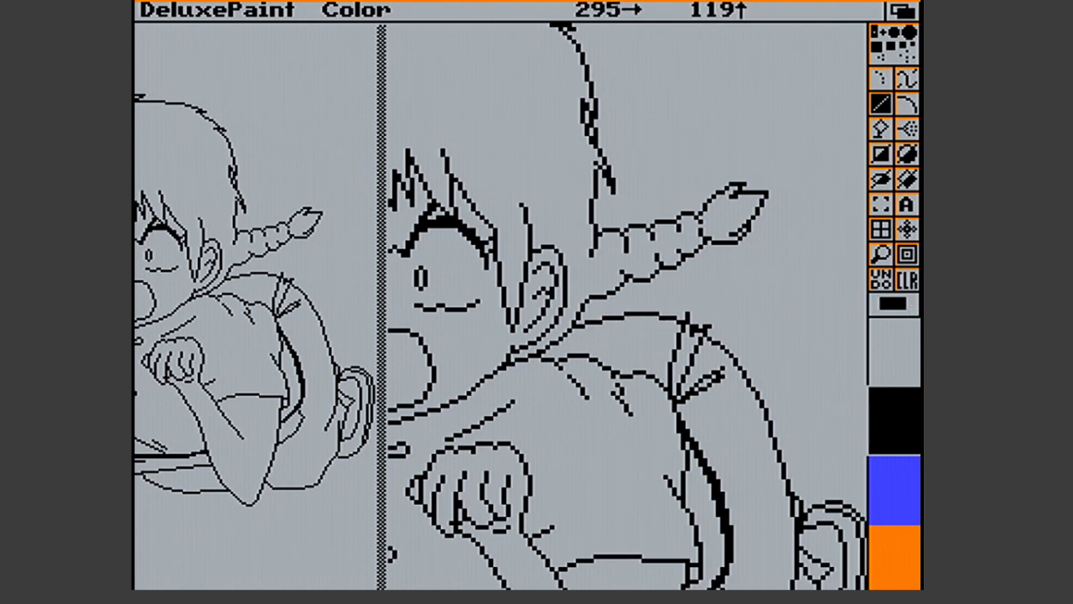
click(881, 254)
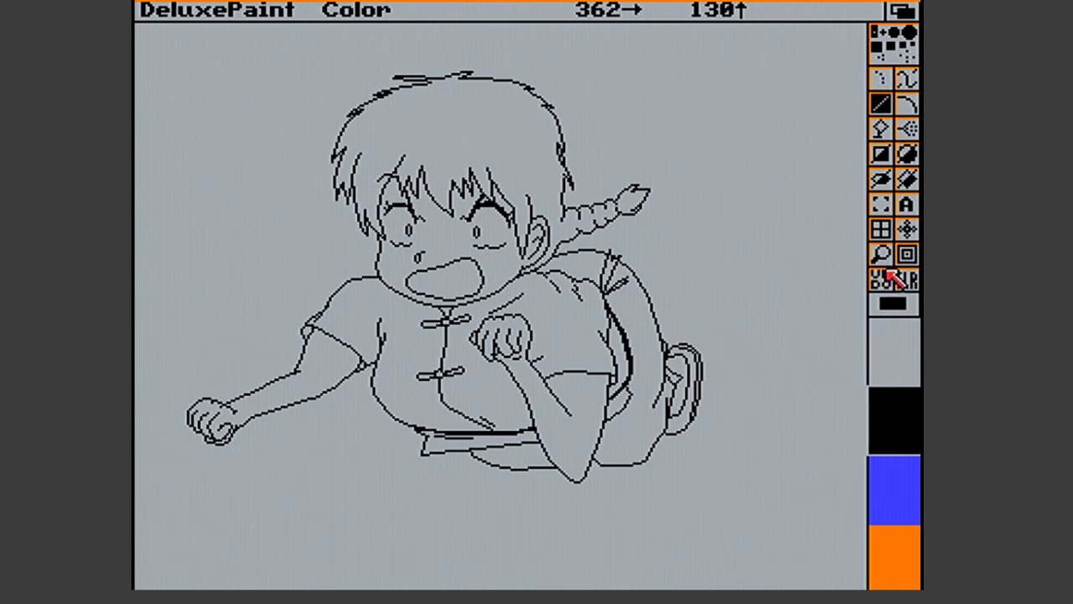
click(881, 254)
click(361, 347)
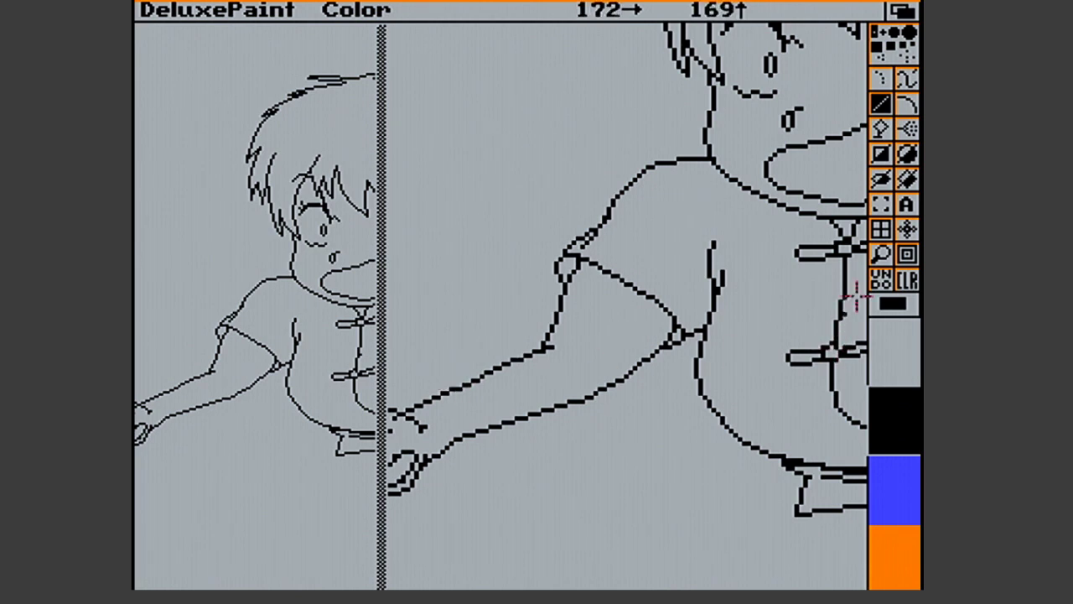
click(881, 255)
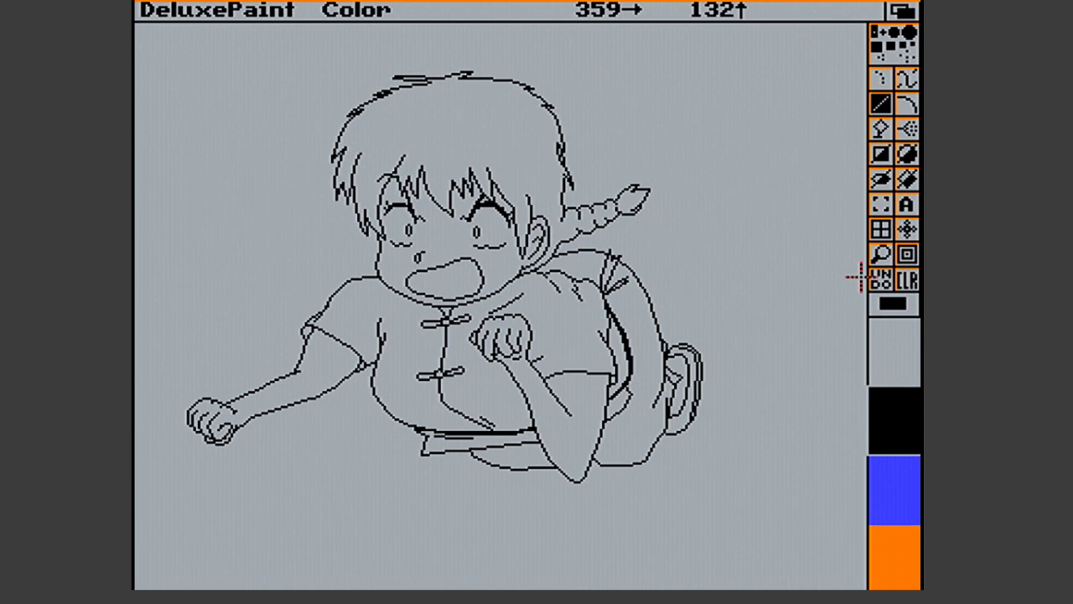
click(881, 253)
click(514, 241)
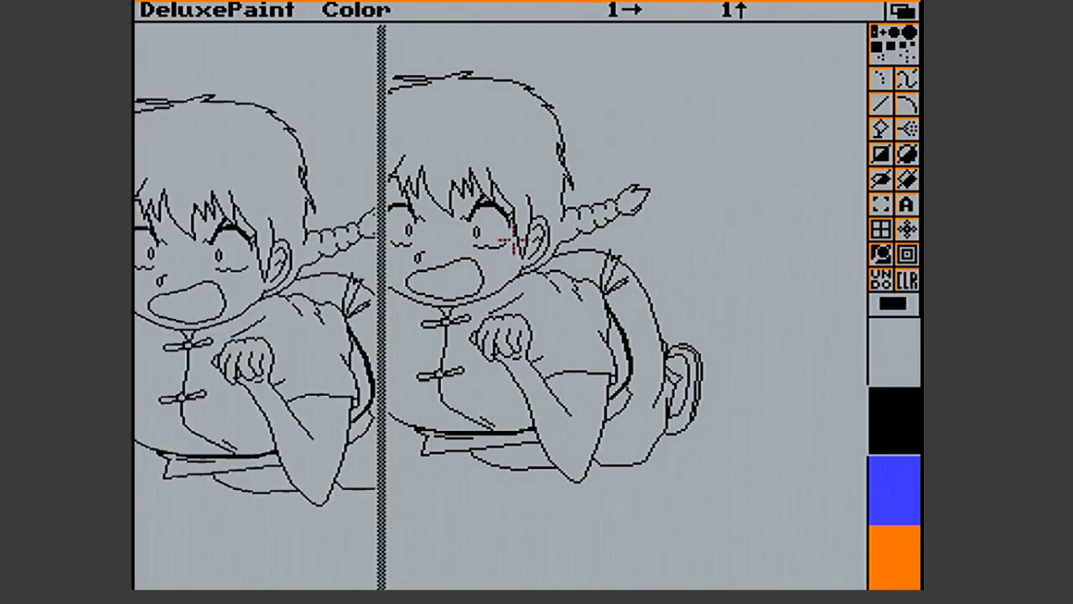
click(592, 205)
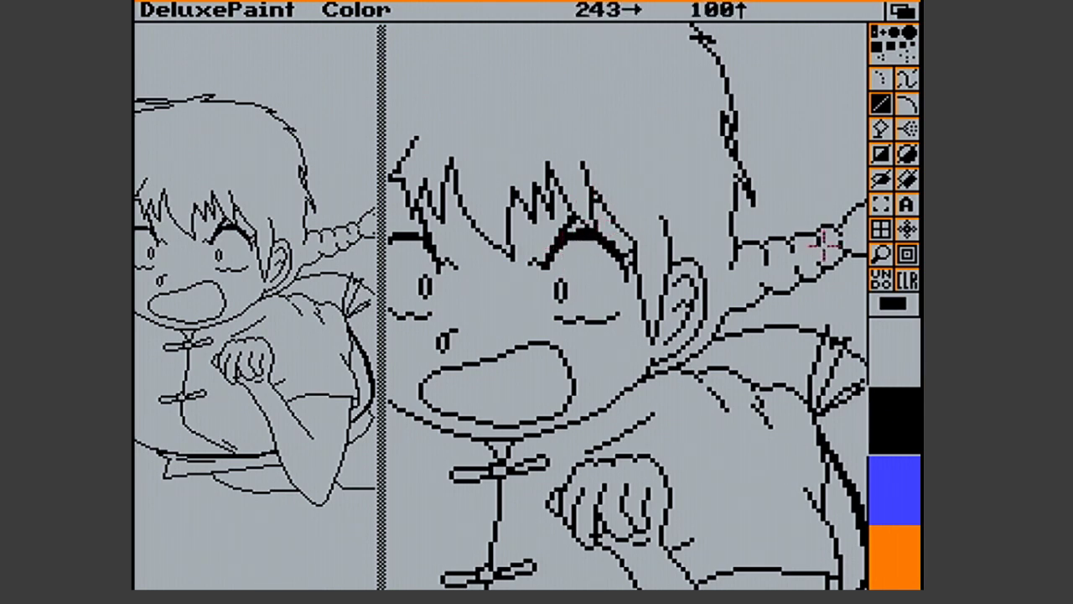
click(883, 254)
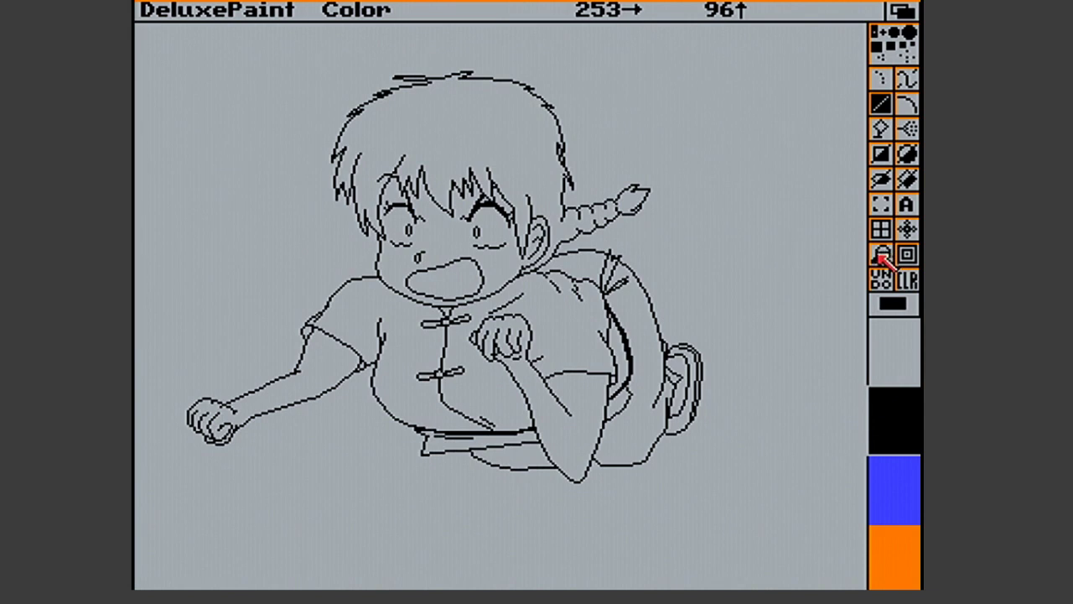
Try to rework the inner corner of the eye on the outstretched arm's side with its small mark picked up as a brush
click(447, 232)
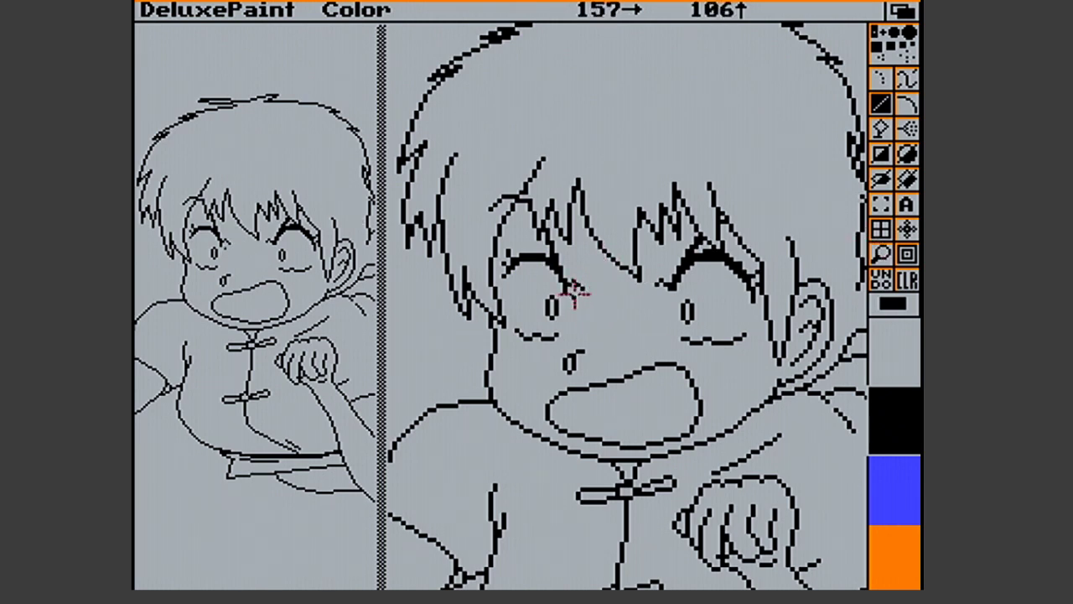
click(881, 204)
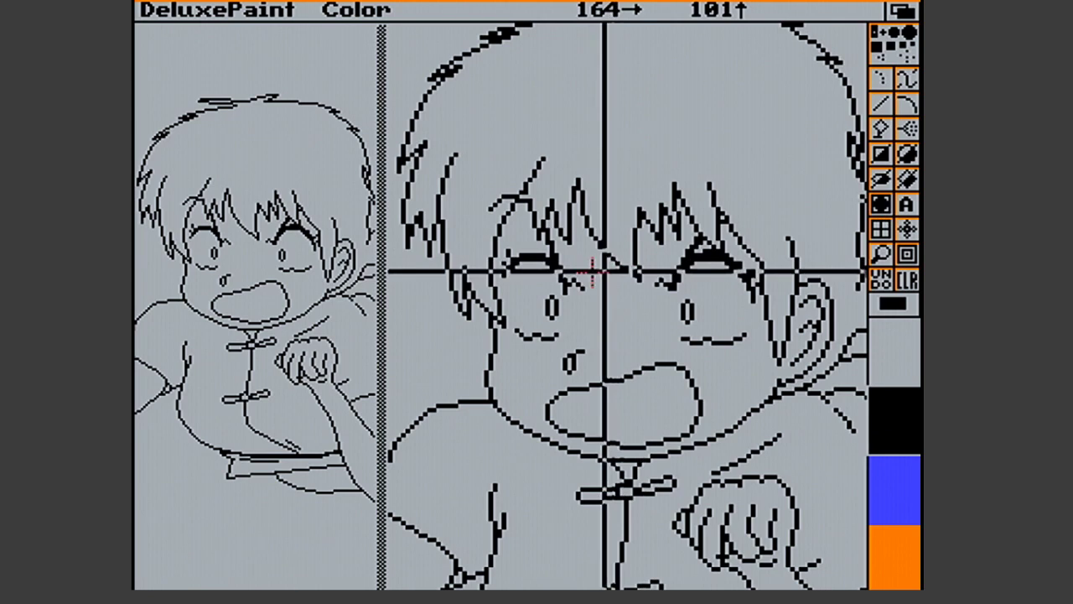
drag(571, 272, 599, 297)
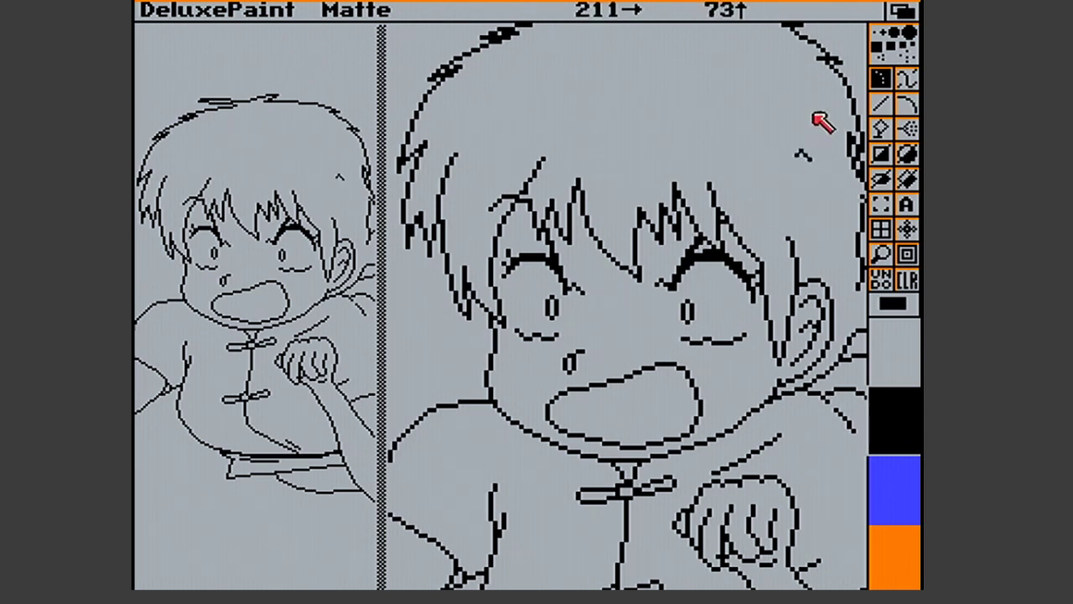
click(880, 104)
mouse_move(582, 288)
mouse_down()
mouse_move(609, 305)
mouse_move(598, 300)
mouse_up()
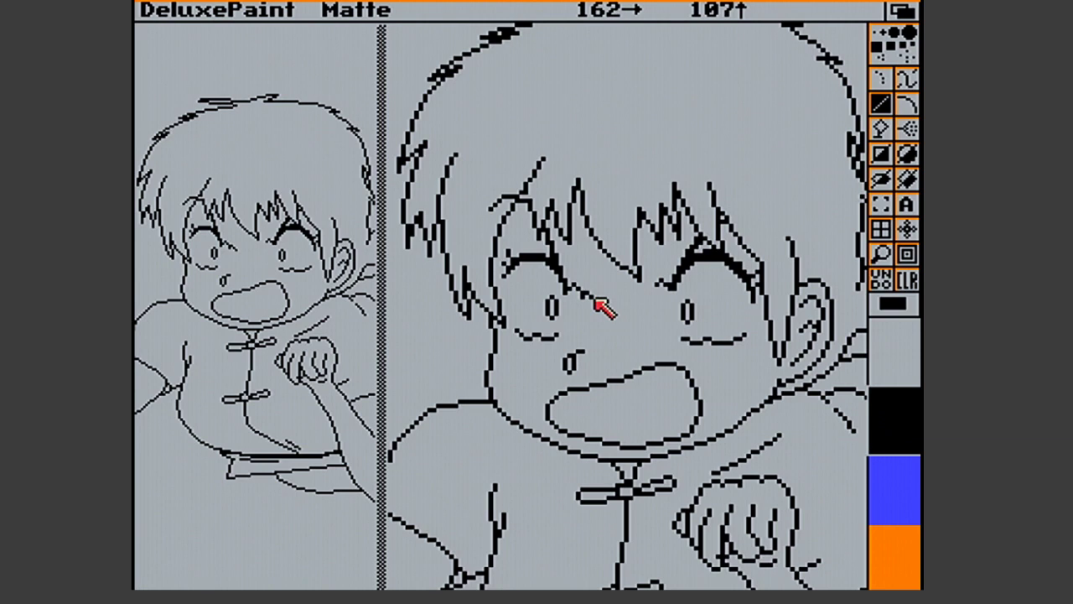
Retouch the small mark at the inner corner of the eye with a short line in solid color
key(F2)
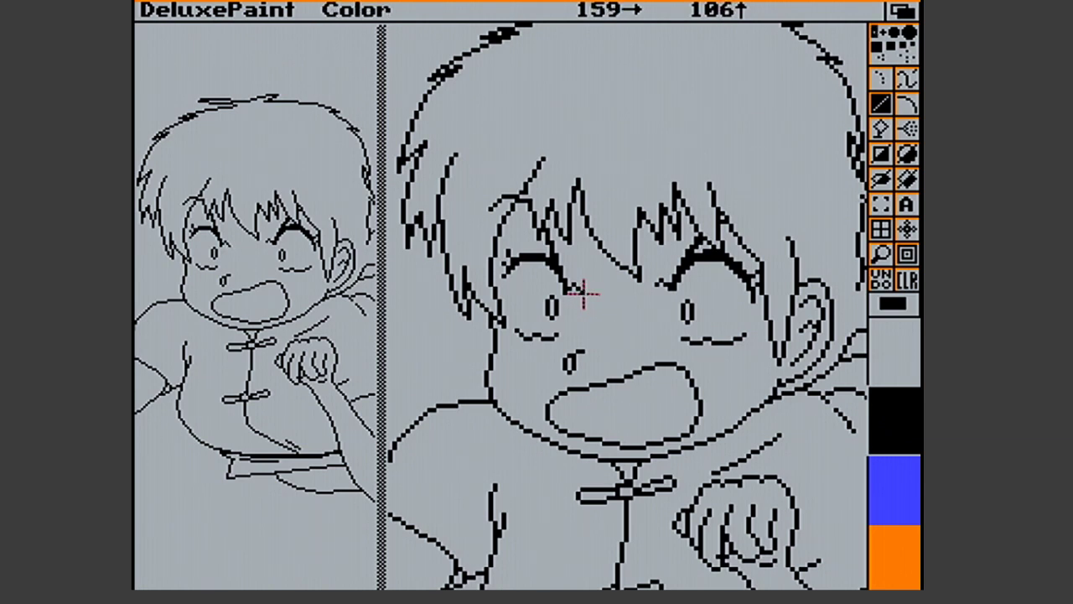
drag(584, 294, 581, 293)
click(883, 254)
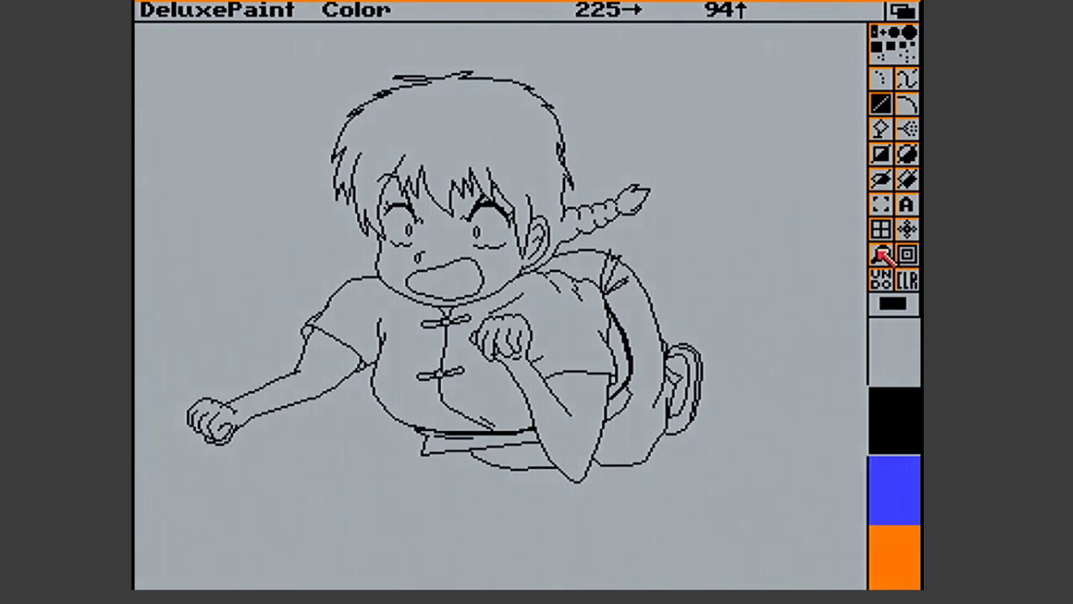
Reshape the outer end of the upper eyelash on the outstretched arm's side, picking it up as a brush and retouching it with short lines
click(883, 254)
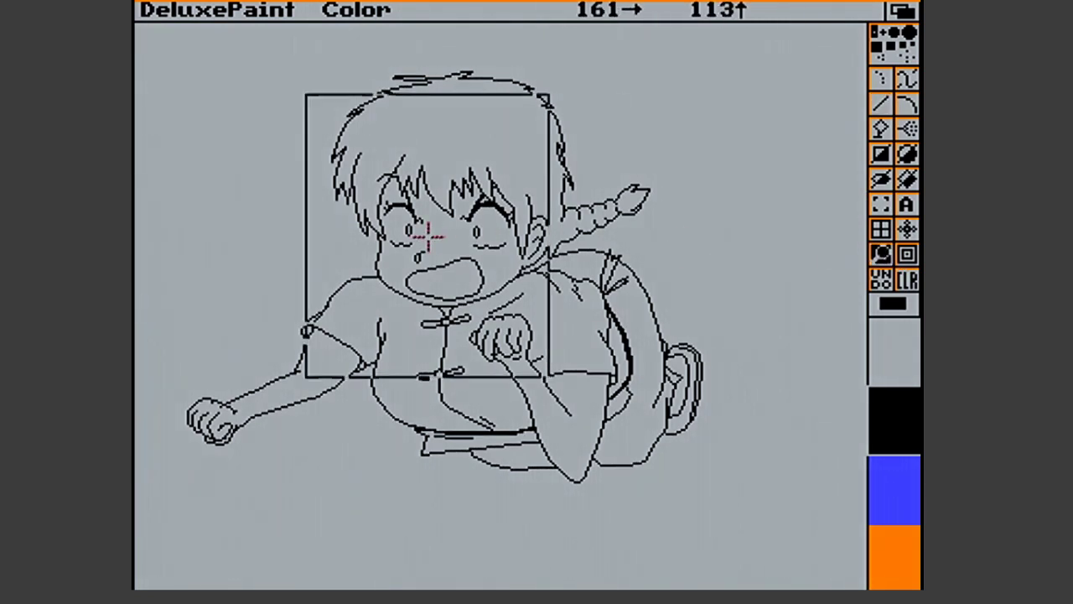
click(421, 237)
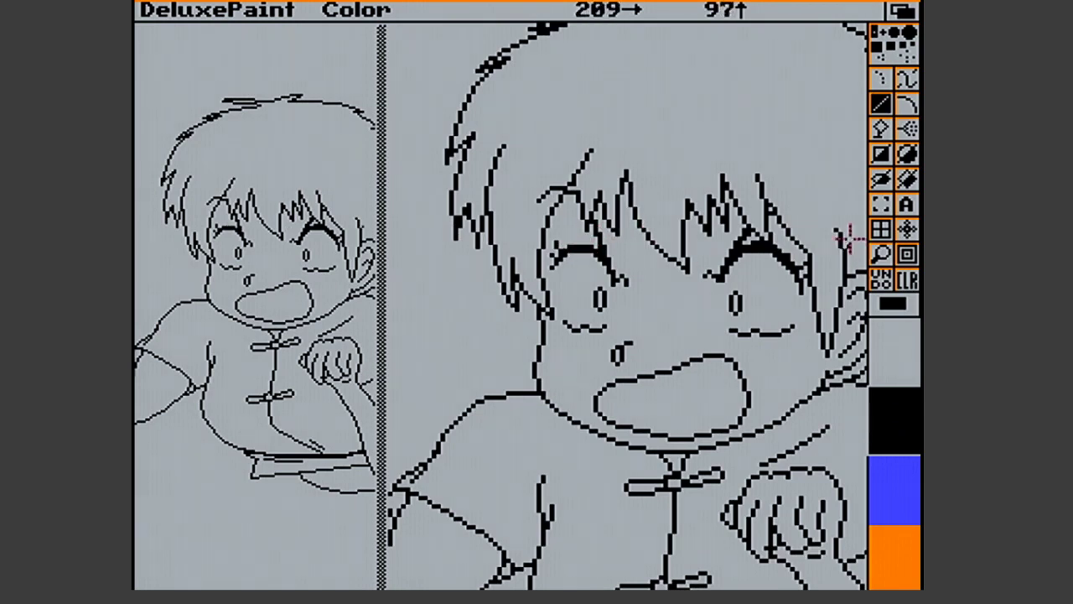
click(880, 206)
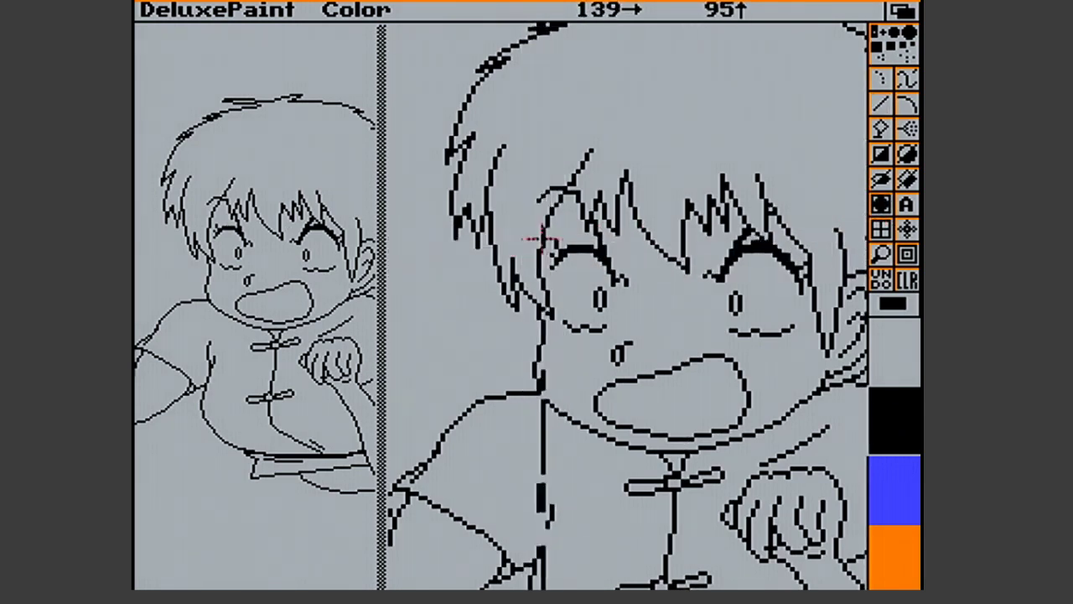
drag(555, 253, 564, 269)
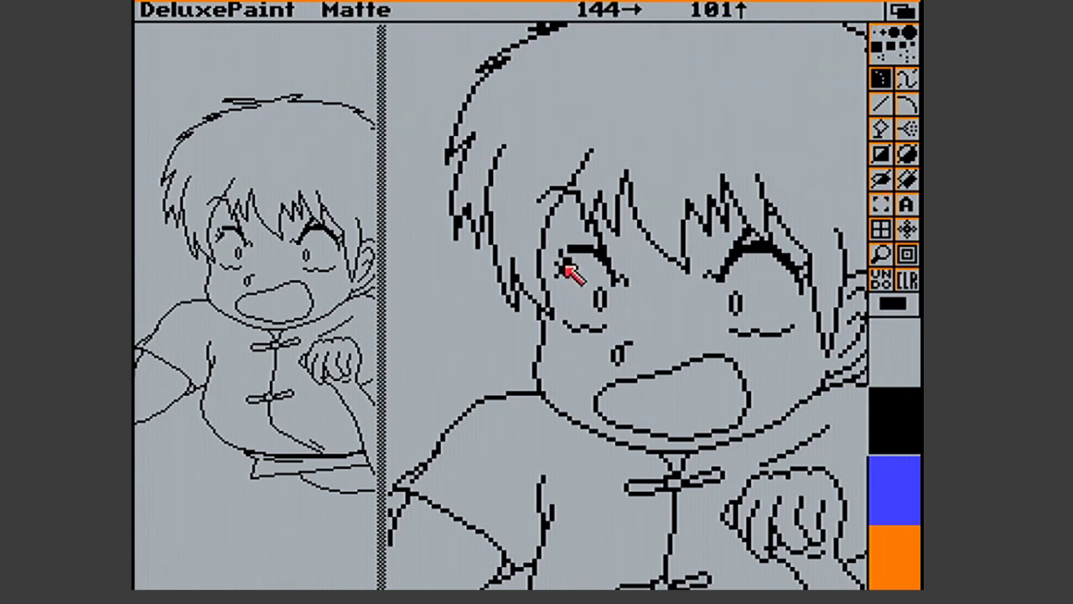
key(v)
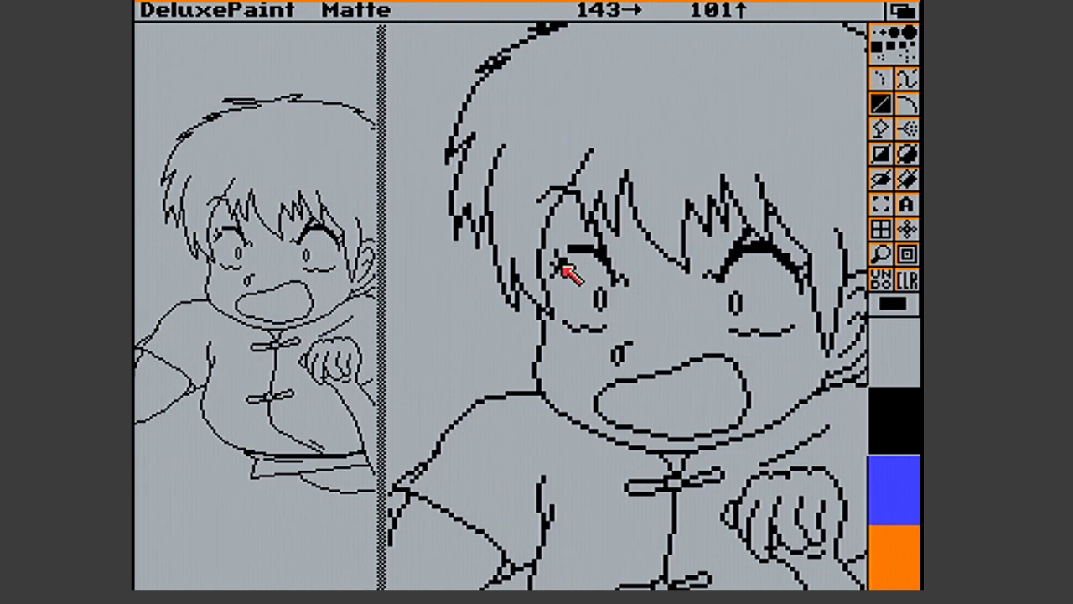
key(.)
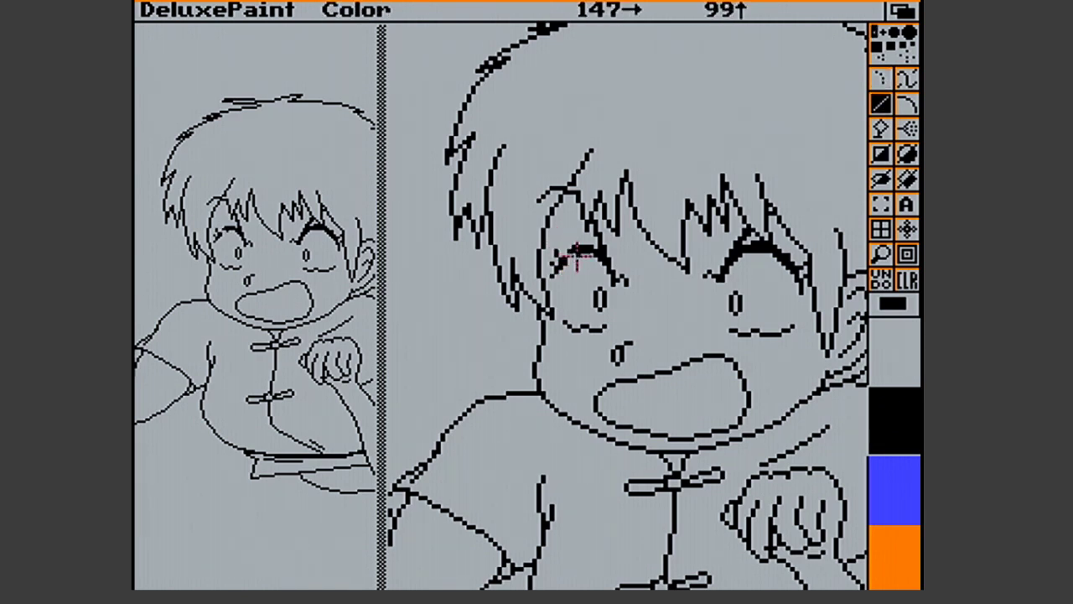
drag(567, 252, 568, 253)
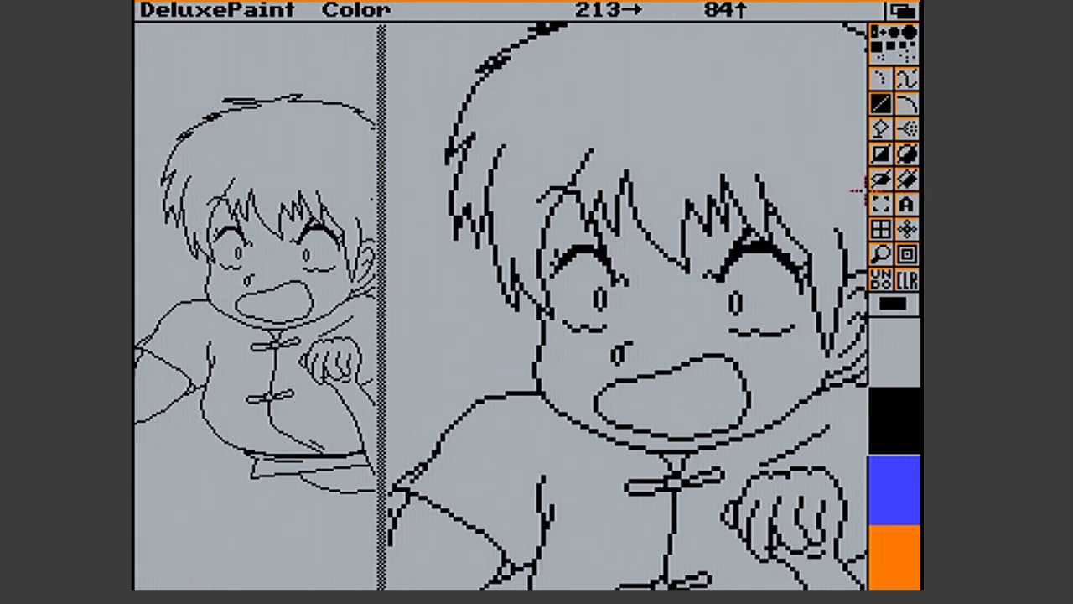
click(881, 253)
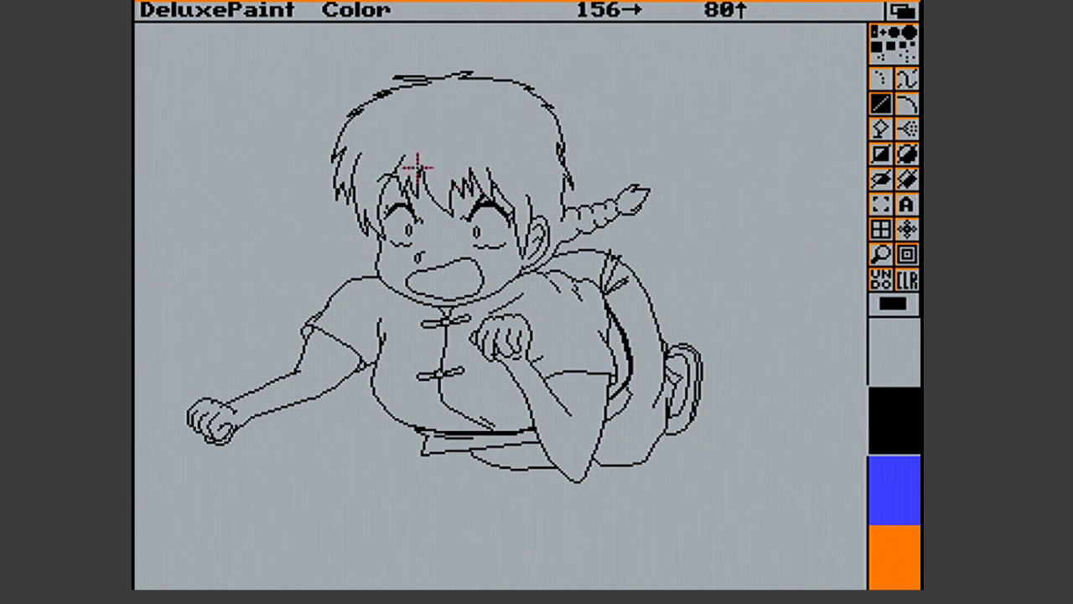
Extend the fringe strand above the nose further up into the hair and smooth where the new line meets the old one
mouse_move(423, 162)
mouse_down()
mouse_move(438, 146)
mouse_move(426, 162)
mouse_up()
mouse_move(425, 164)
mouse_down()
mouse_move(426, 155)
mouse_move(420, 171)
mouse_up()
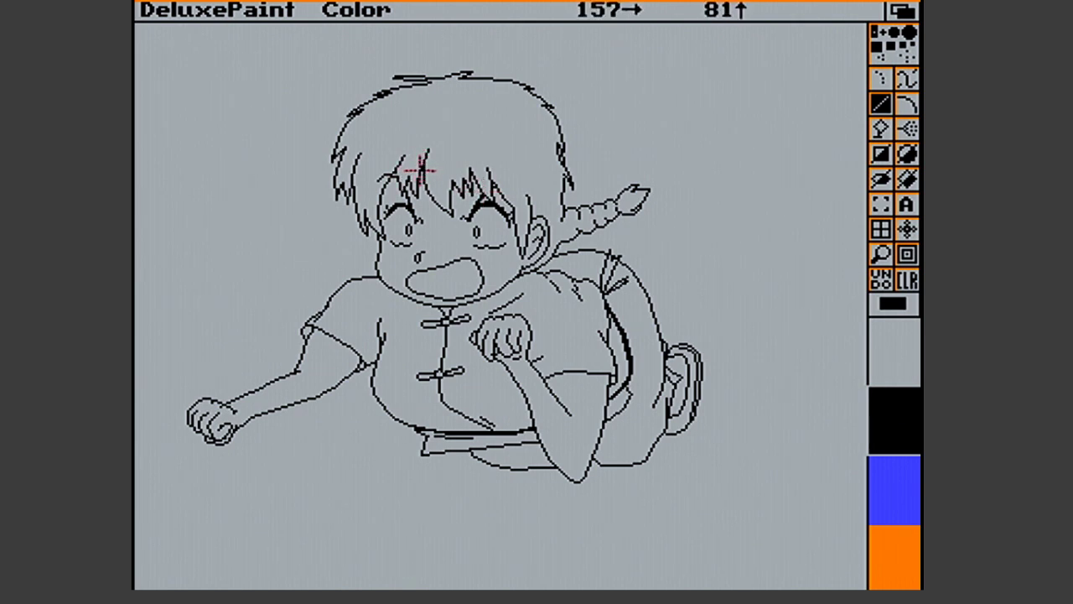
key(m)
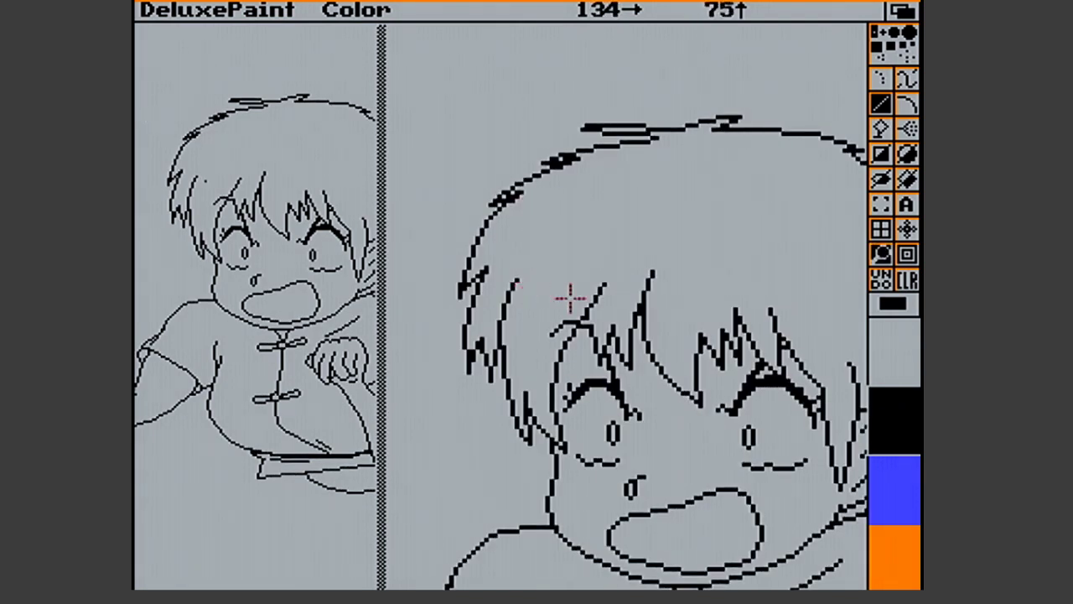
mouse_move(639, 315)
mouse_down()
mouse_move(640, 295)
mouse_move(634, 336)
mouse_move(643, 311)
mouse_up()
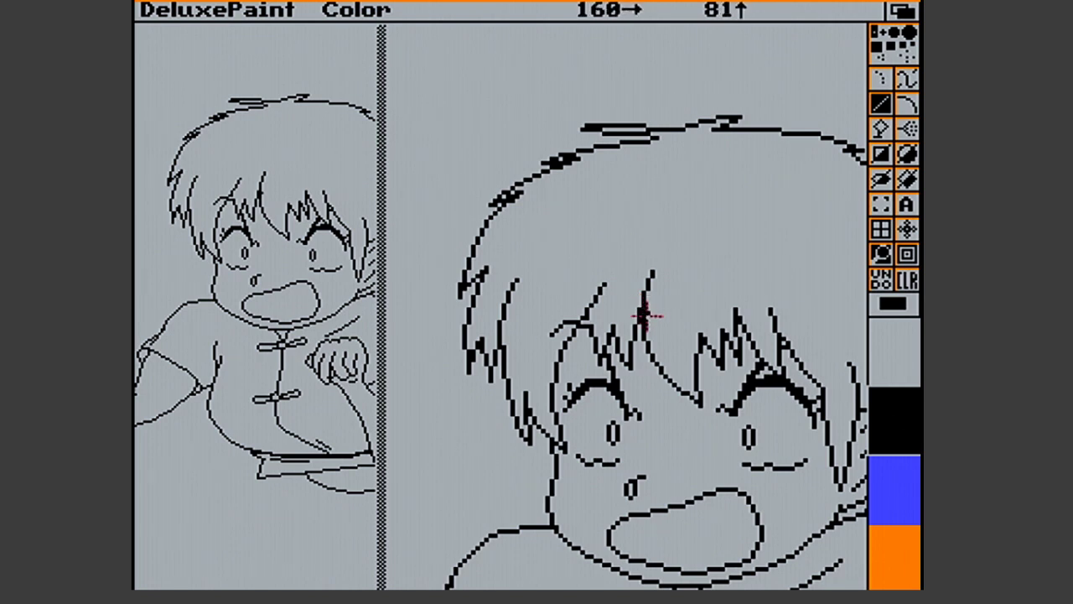
click(882, 255)
Draw the rounded start and wavy lower edge of a hair highlight between the crown and the fringe
click(883, 255)
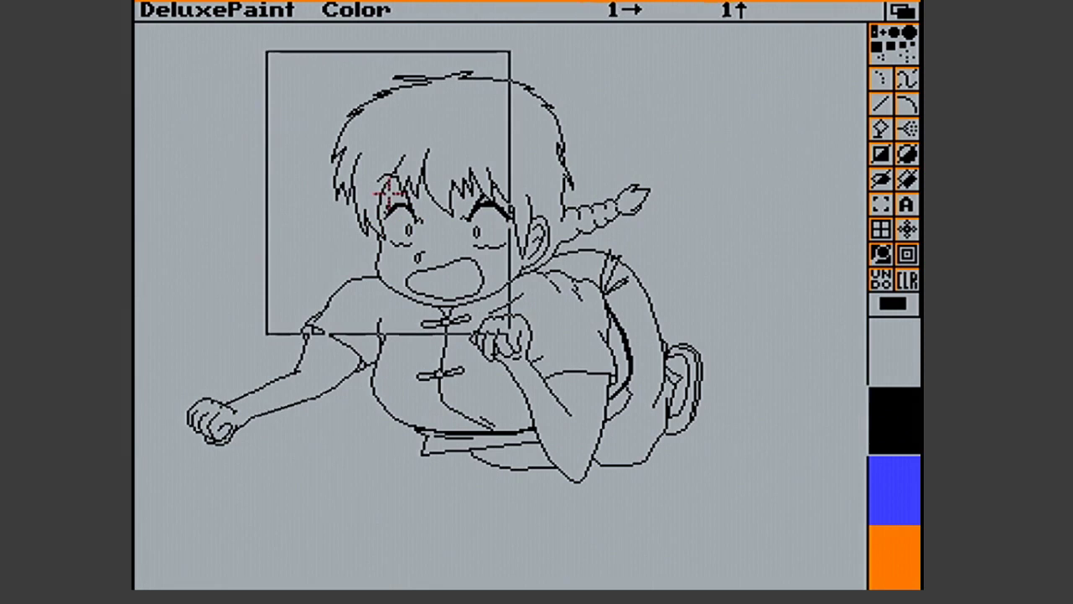
click(387, 194)
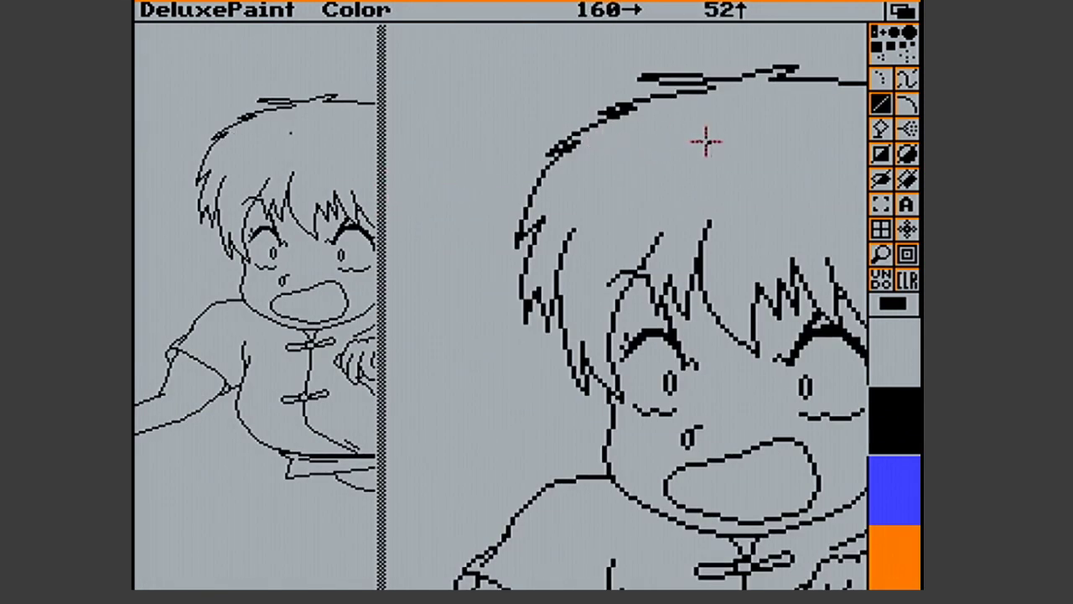
mouse_move(709, 137)
mouse_down()
mouse_move(681, 163)
mouse_move(689, 177)
mouse_move(714, 171)
mouse_up()
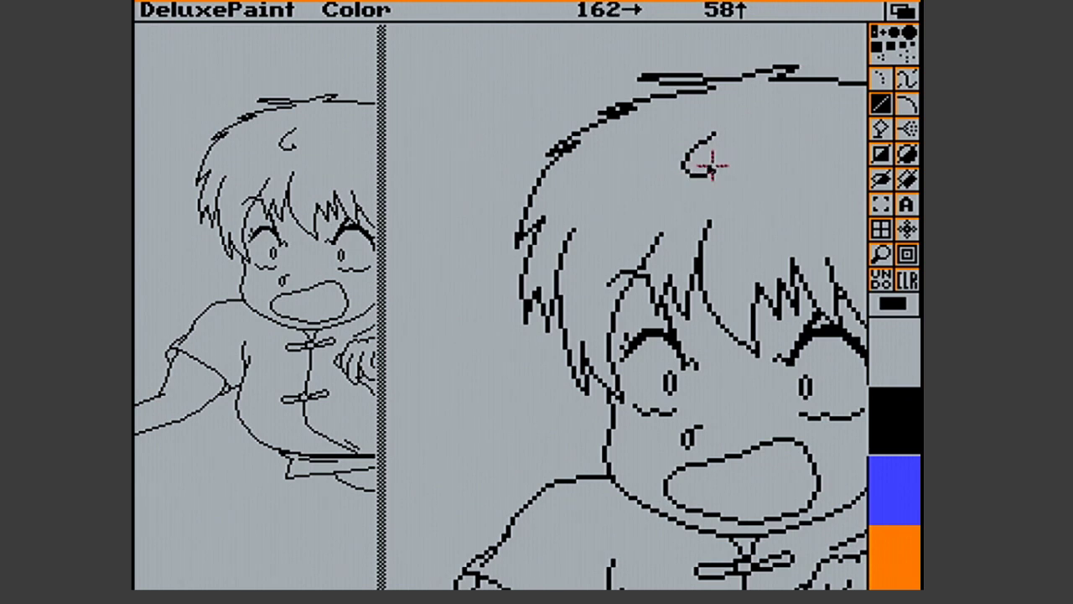
mouse_move(719, 167)
mouse_down()
mouse_move(741, 185)
mouse_move(781, 170)
mouse_move(788, 184)
mouse_move(833, 148)
mouse_move(807, 169)
mouse_up()
drag(805, 168, 830, 155)
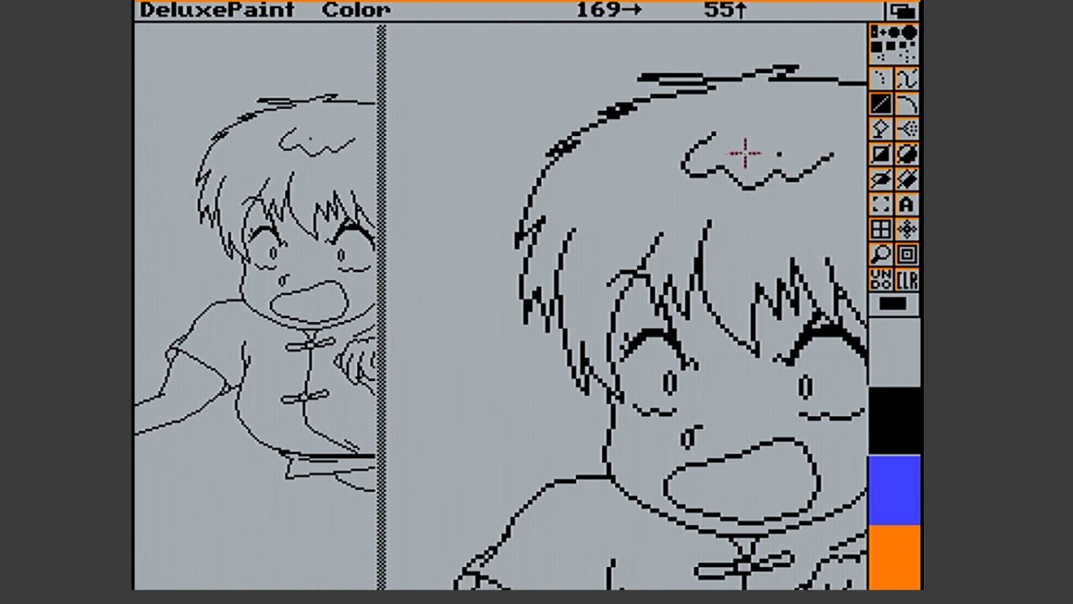
Add the highlight's wavy upper edge, tidy its far end and lengthen the tip at its rounded start
drag(717, 139, 714, 156)
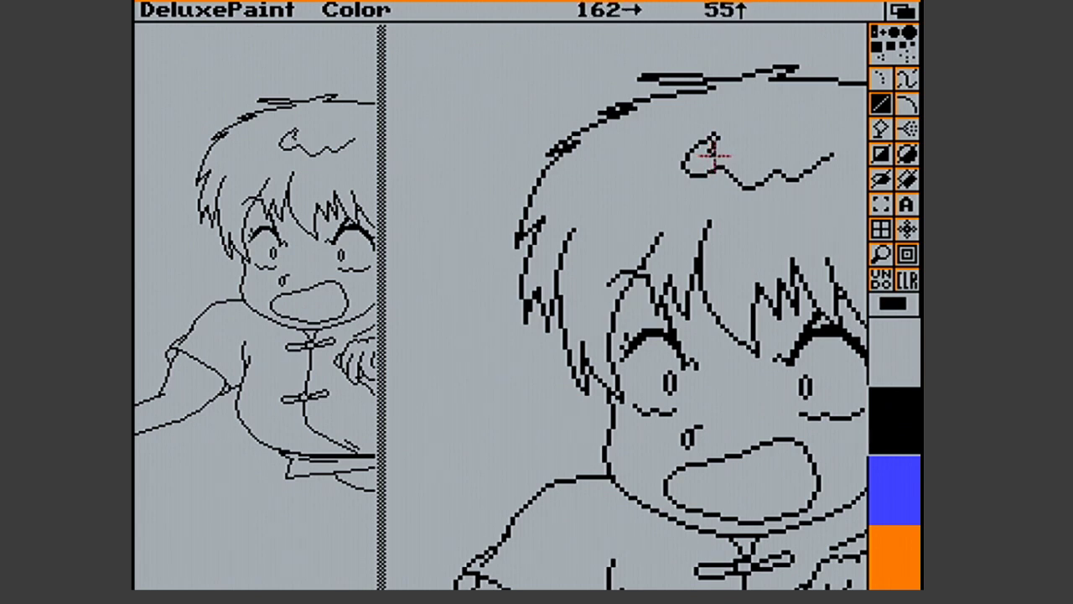
mouse_move(719, 151)
mouse_down()
mouse_move(741, 164)
mouse_move(780, 151)
mouse_move(790, 163)
mouse_move(826, 152)
mouse_move(835, 132)
mouse_move(837, 147)
mouse_up()
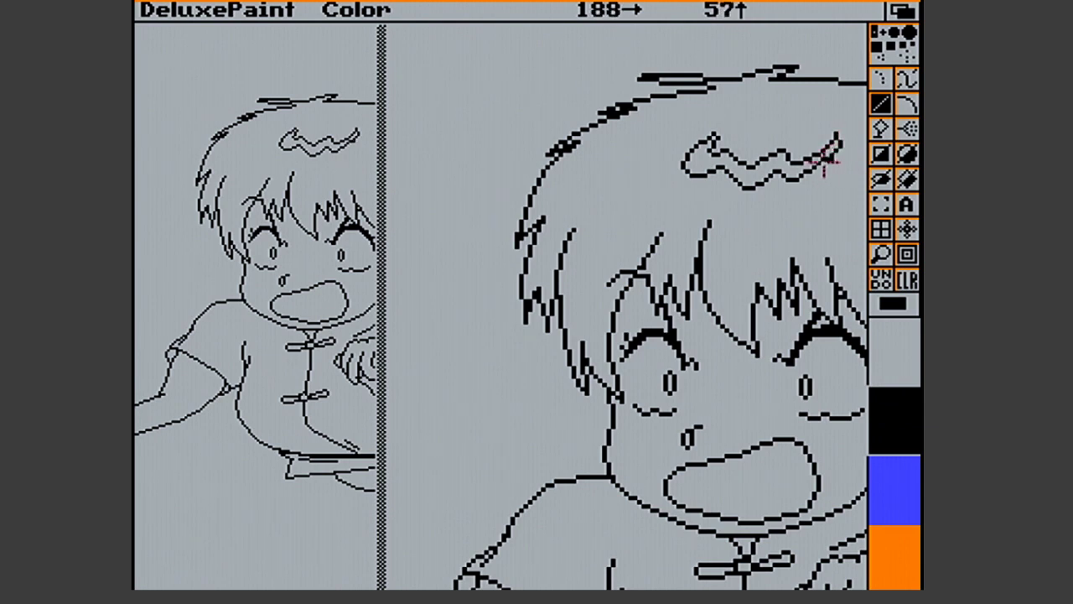
mouse_move(819, 168)
mouse_down()
mouse_move(803, 178)
mouse_move(827, 158)
mouse_up()
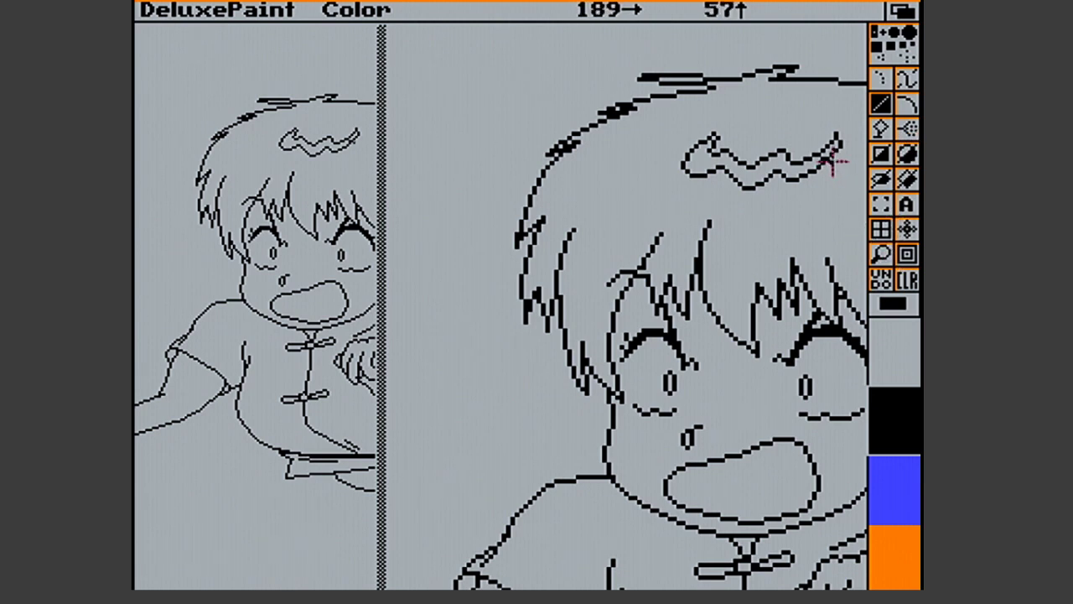
drag(823, 156, 822, 156)
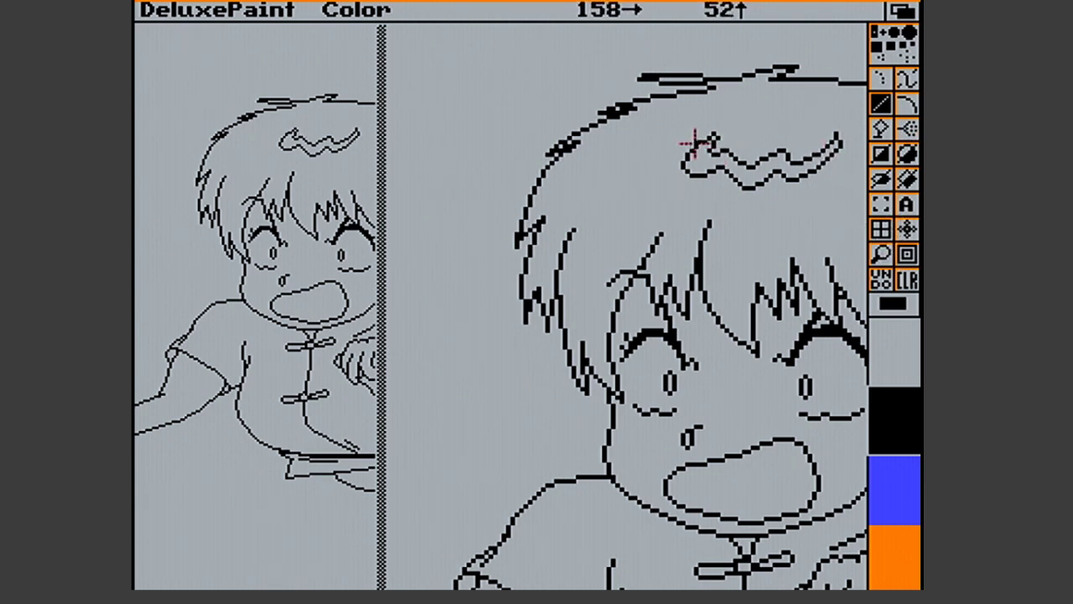
drag(713, 132, 736, 126)
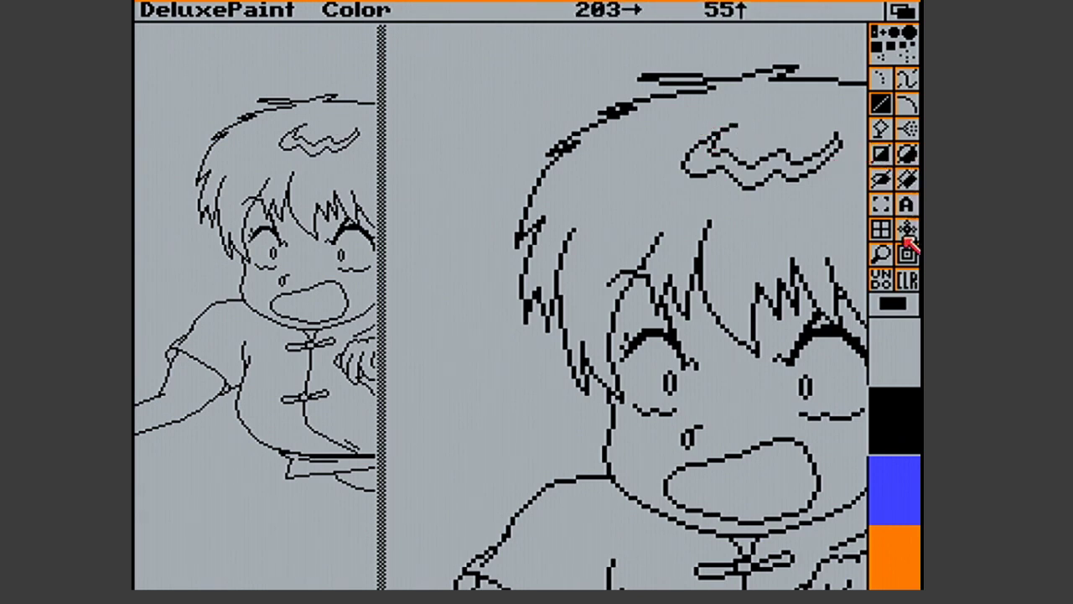
Redraw the hair highlight's braid-side end as a longer, sharper point
click(881, 254)
click(525, 126)
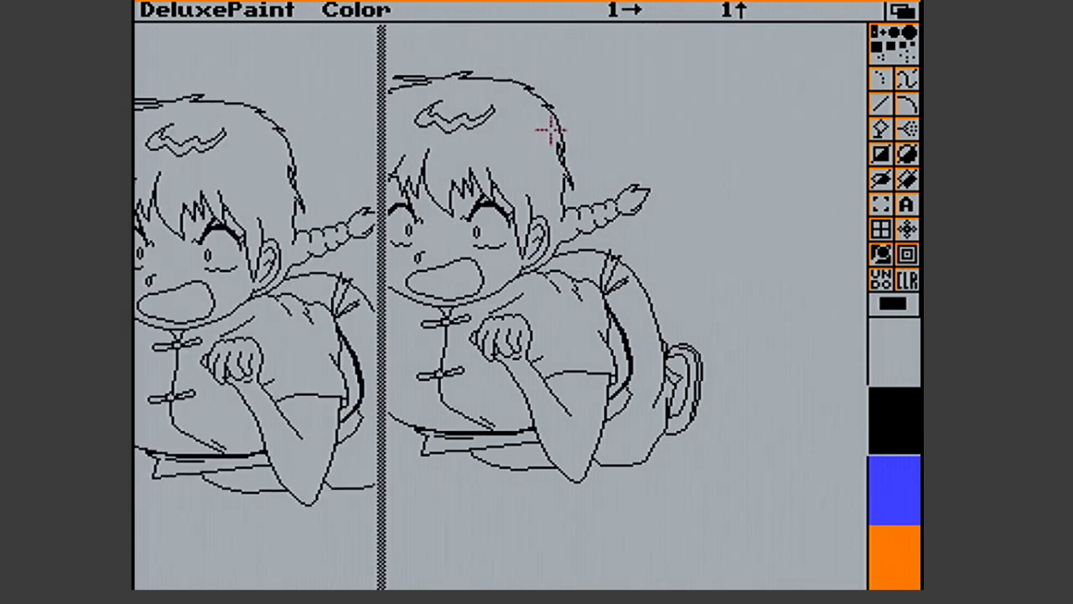
mouse_move(565, 240)
mouse_down()
mouse_move(585, 230)
mouse_move(570, 232)
mouse_up()
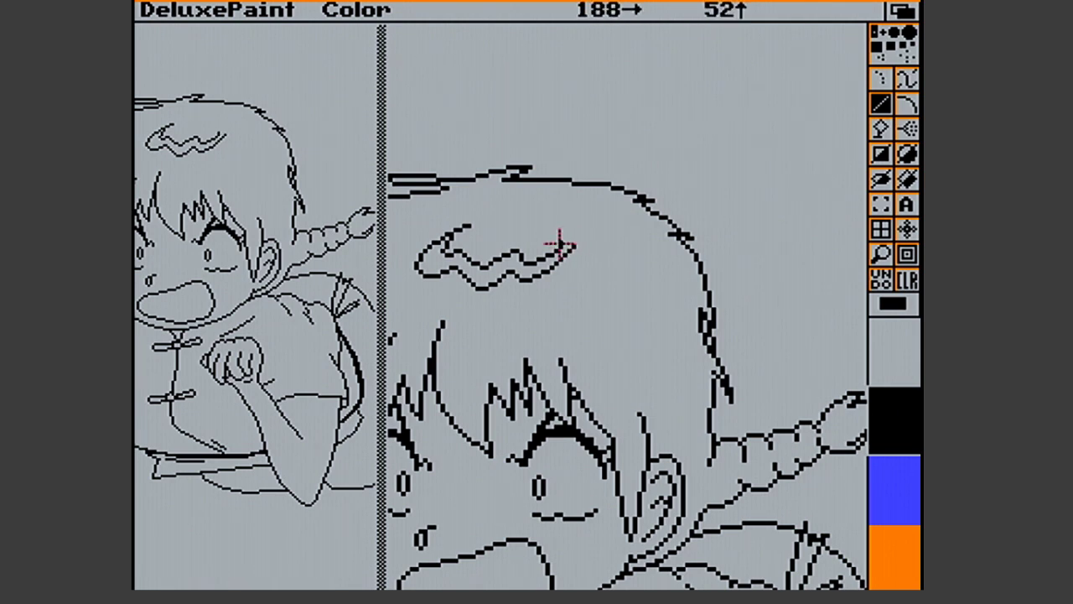
mouse_move(572, 241)
mouse_down()
mouse_move(597, 233)
mouse_move(574, 242)
mouse_up()
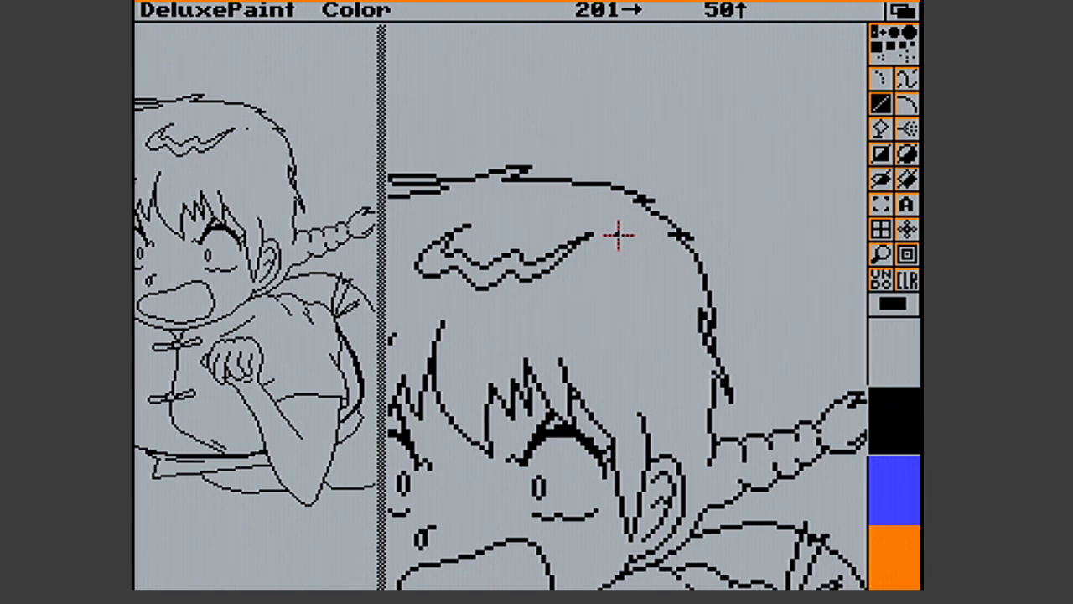
click(882, 252)
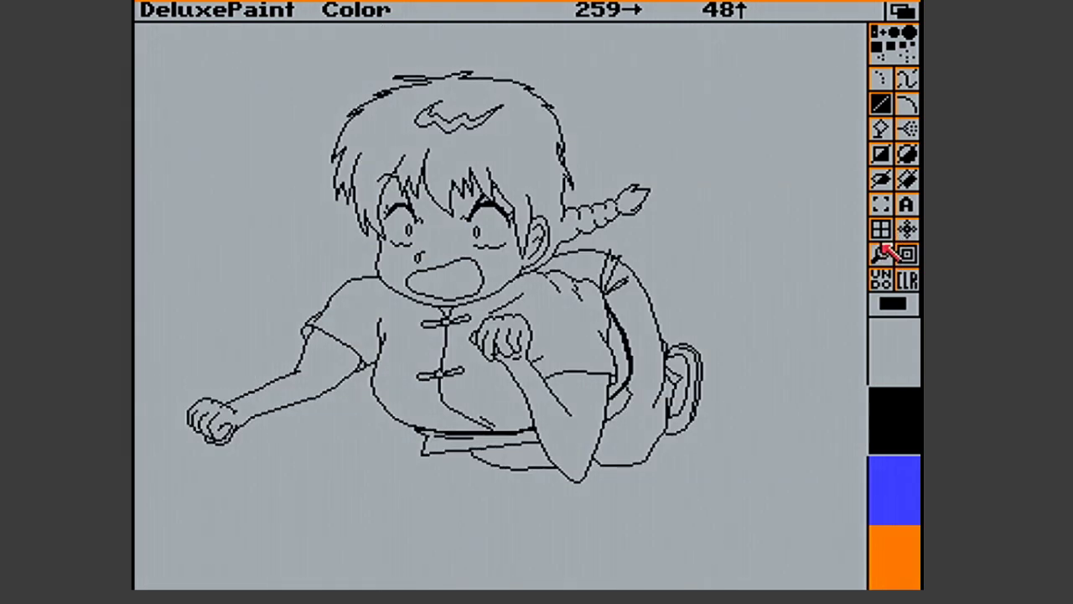
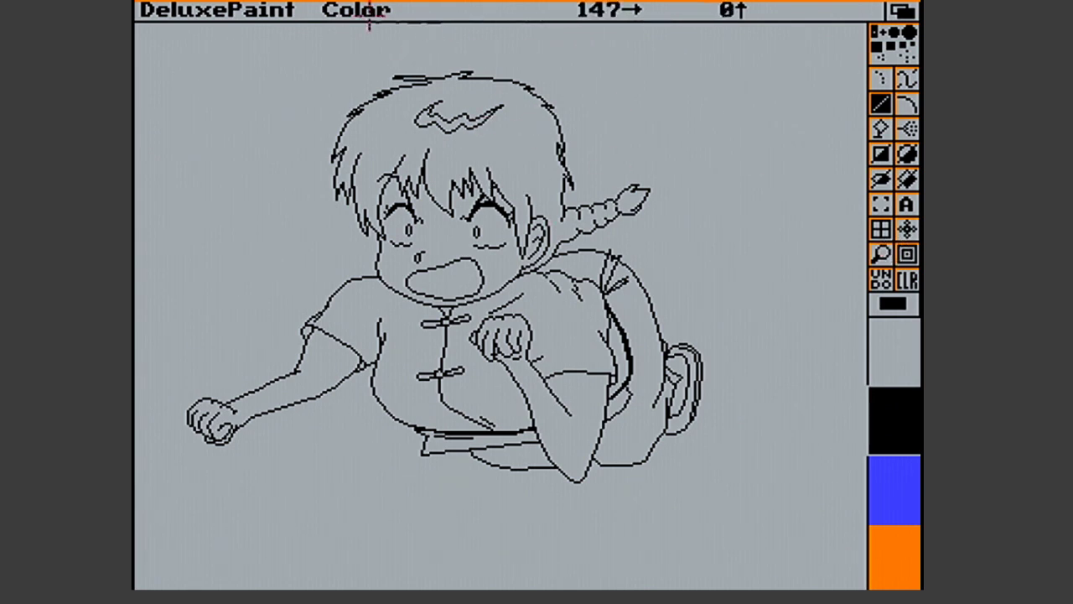
right_click(232, 9)
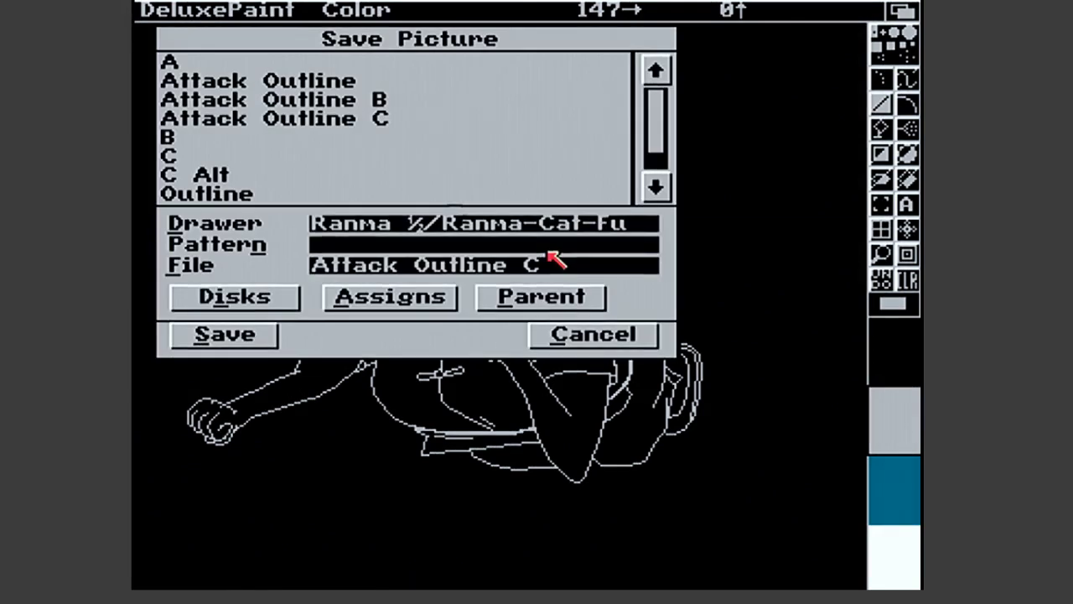
click(583, 268)
key(BackSpace)
key(BackSpace)
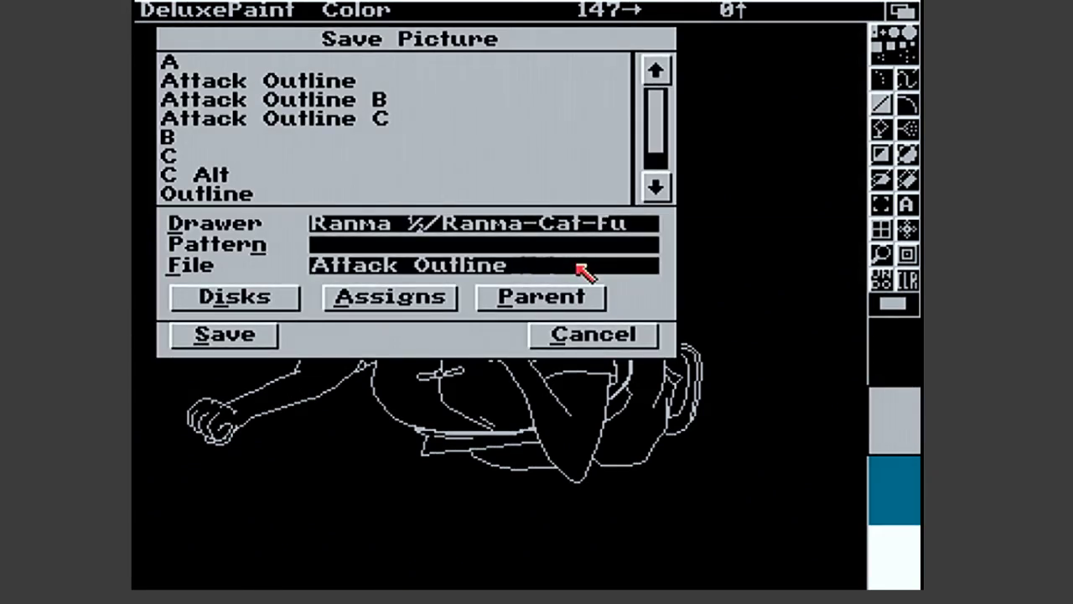
click(243, 333)
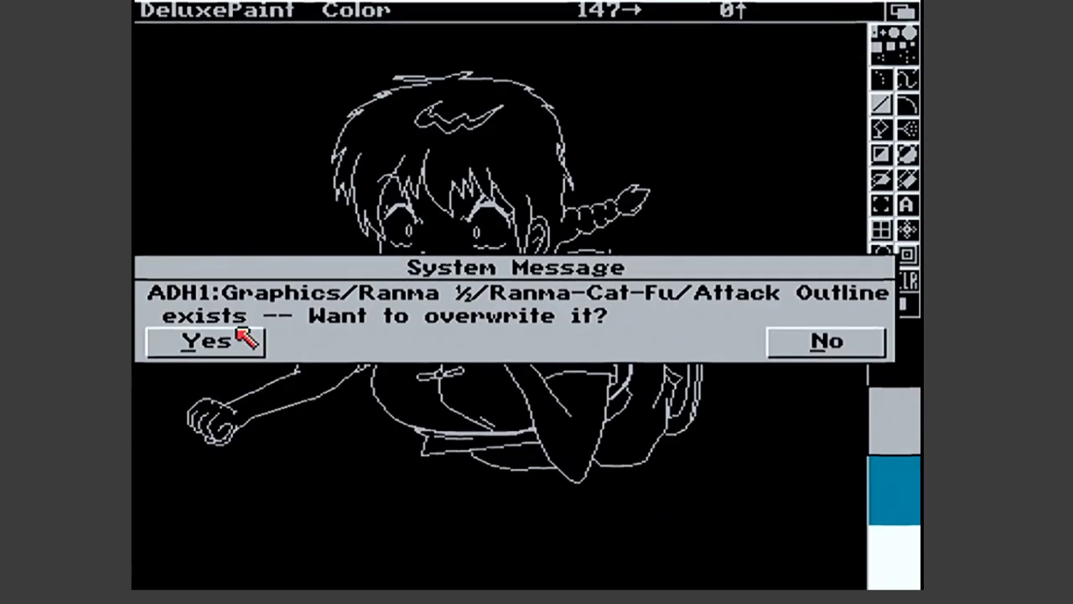
click(822, 337)
Save the picture in the Ranma-Cat-Fu drawer as "Attack Outline Fina"
right_click(270, 24)
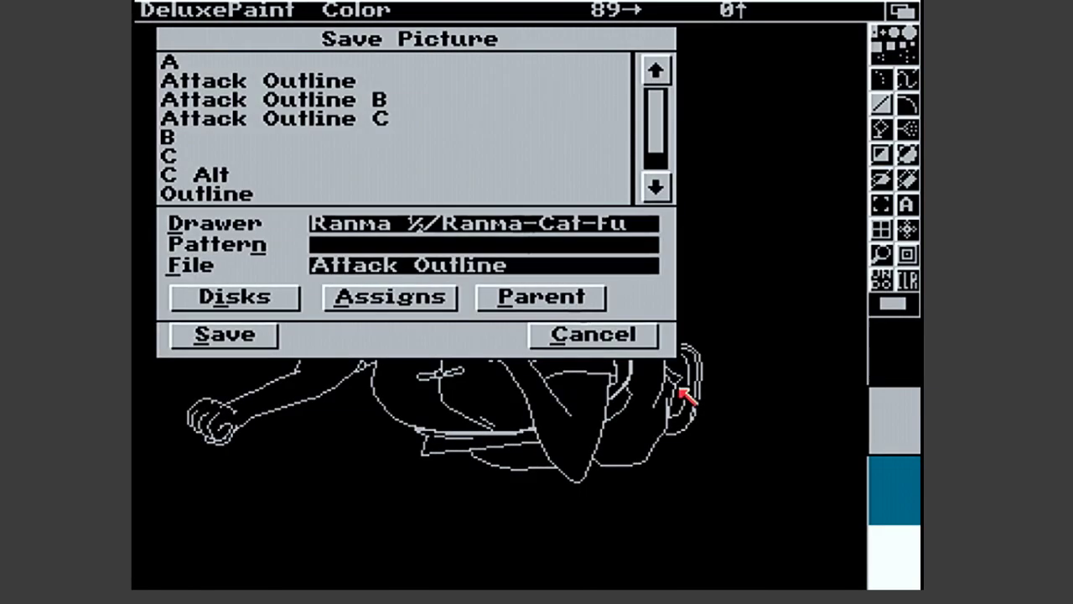
click(609, 275)
text(Fina)
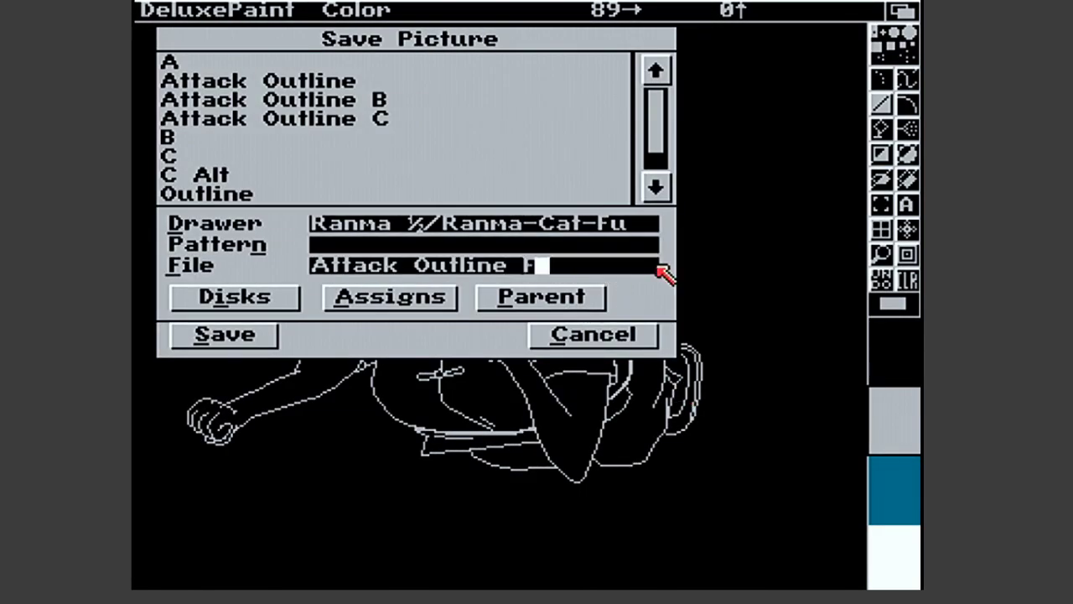
click(268, 339)
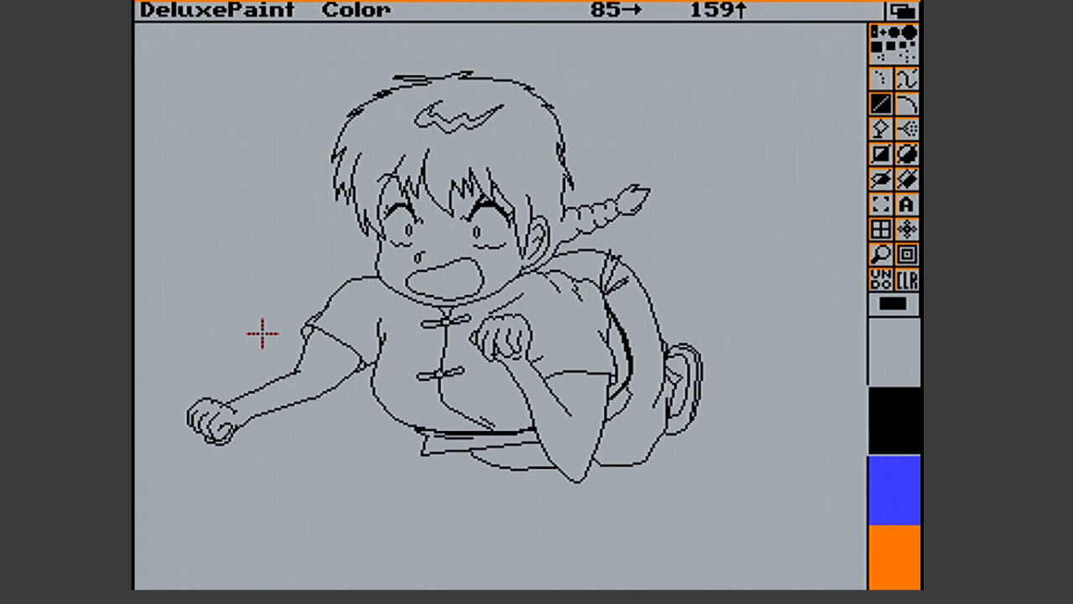
Thicken the small oval pupils in both eyes
click(379, 277)
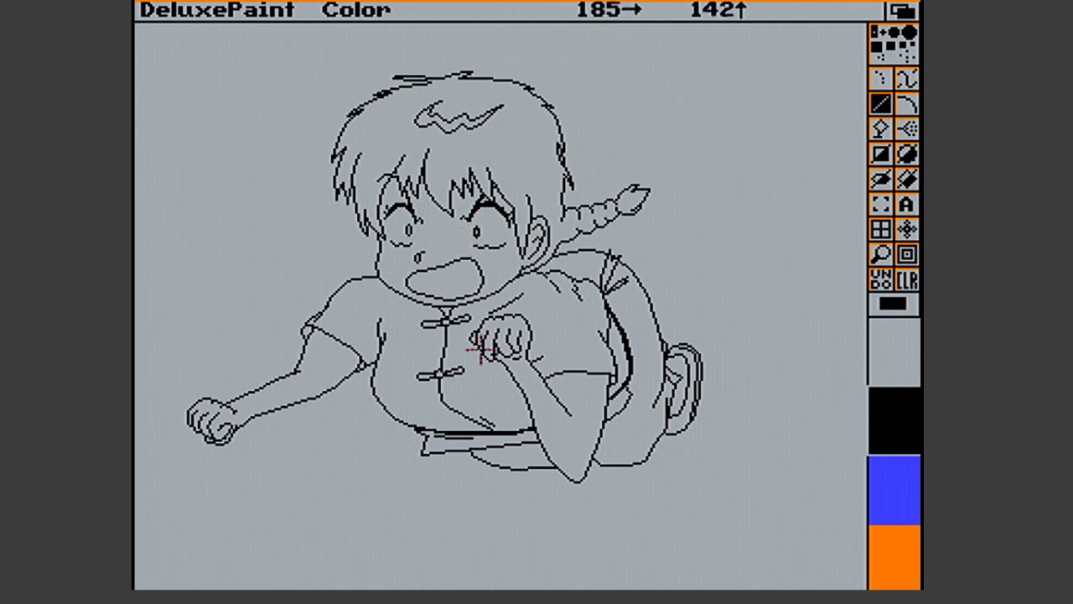
click(407, 225)
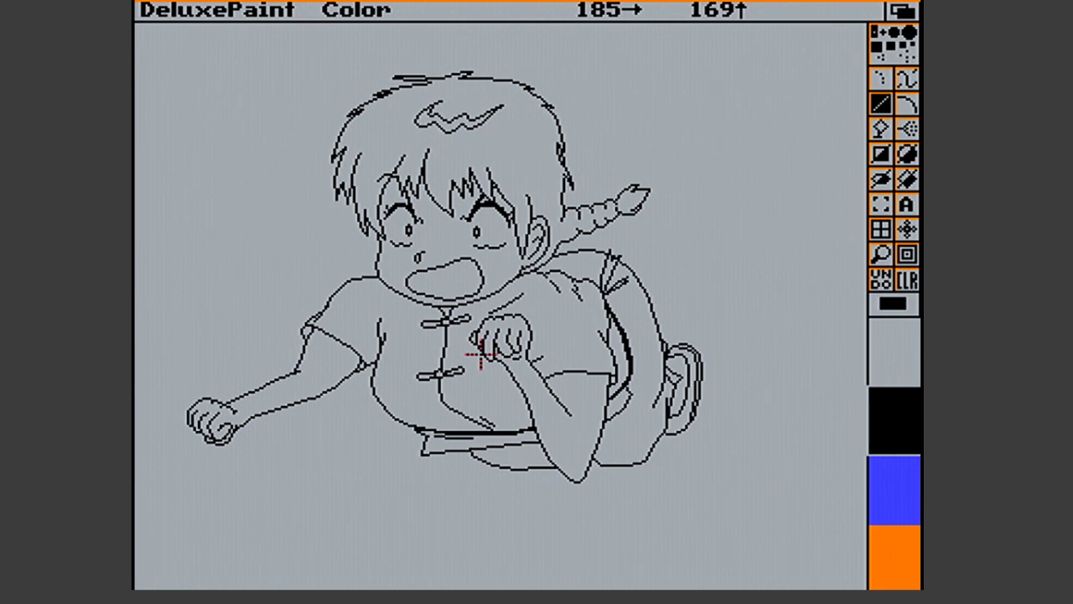
Erase the stray stroke crossing the fringe above the left eye and join the two strands in a clean, higher peak
click(881, 254)
click(426, 209)
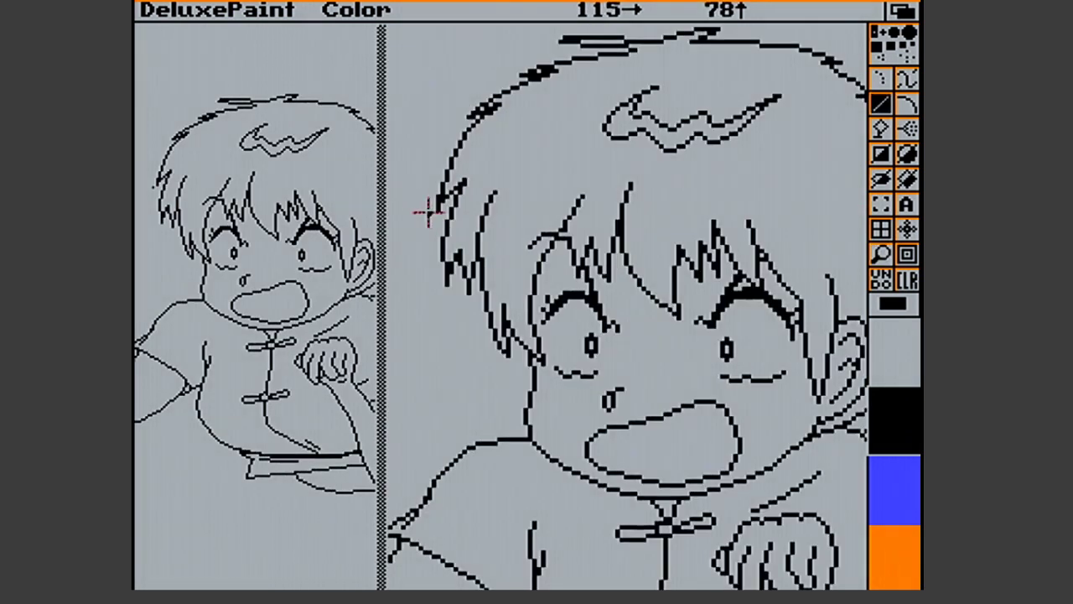
click(562, 234)
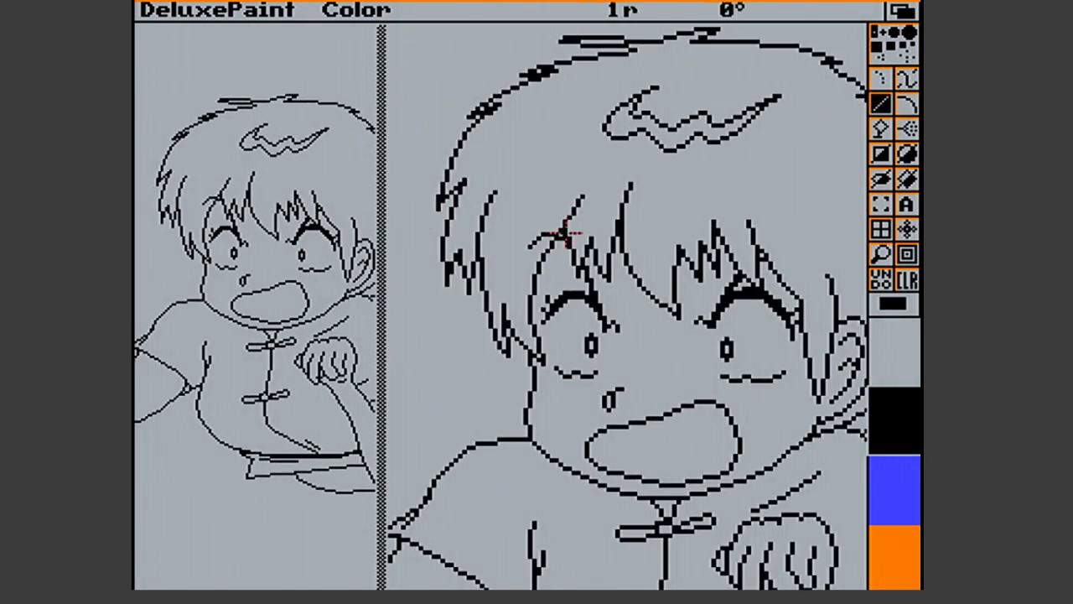
mouse_move(556, 233)
mouse_down()
mouse_move(546, 232)
mouse_move(590, 287)
mouse_up()
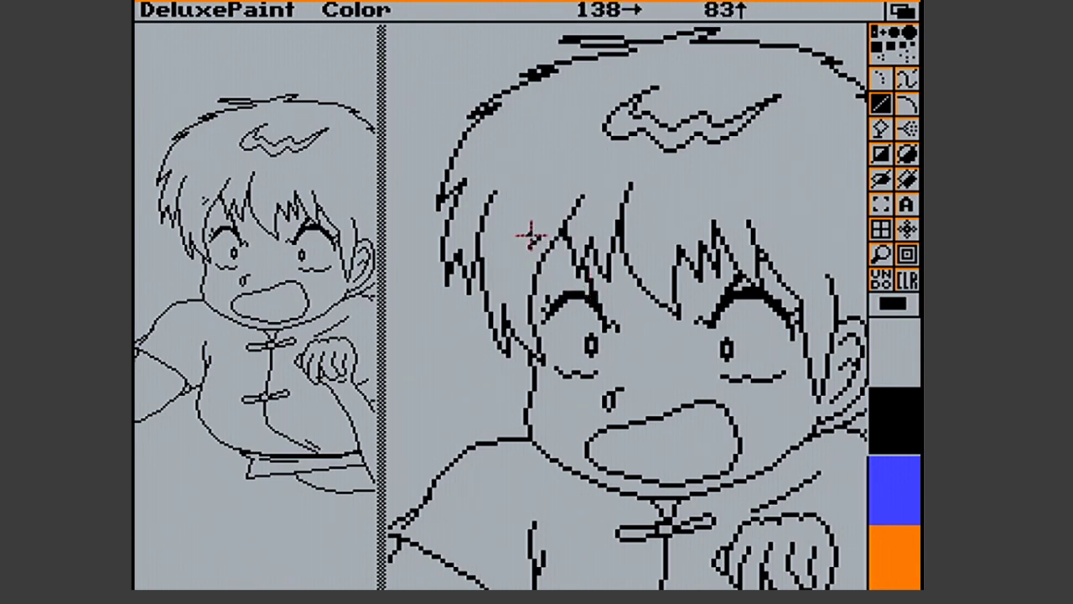
drag(531, 240, 528, 242)
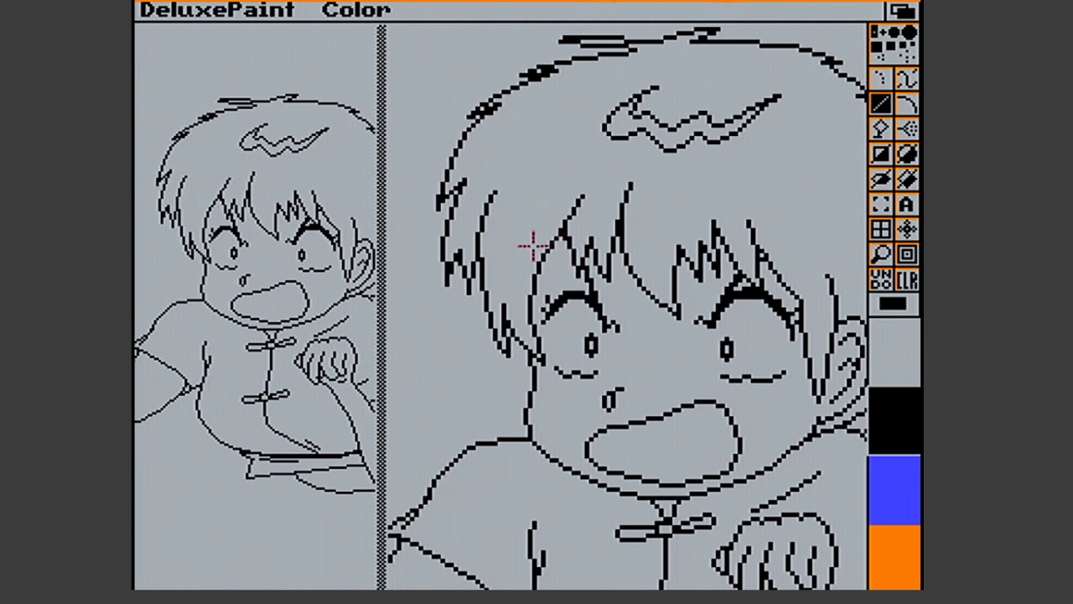
drag(563, 241, 566, 242)
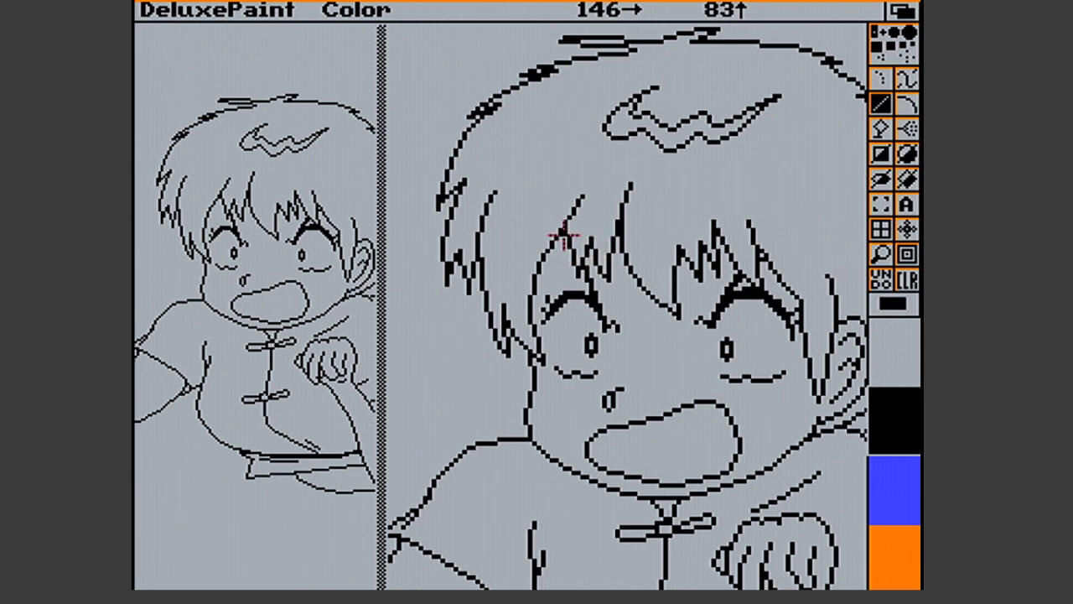
mouse_move(562, 230)
mouse_down()
mouse_move(570, 209)
mouse_move(570, 221)
mouse_up()
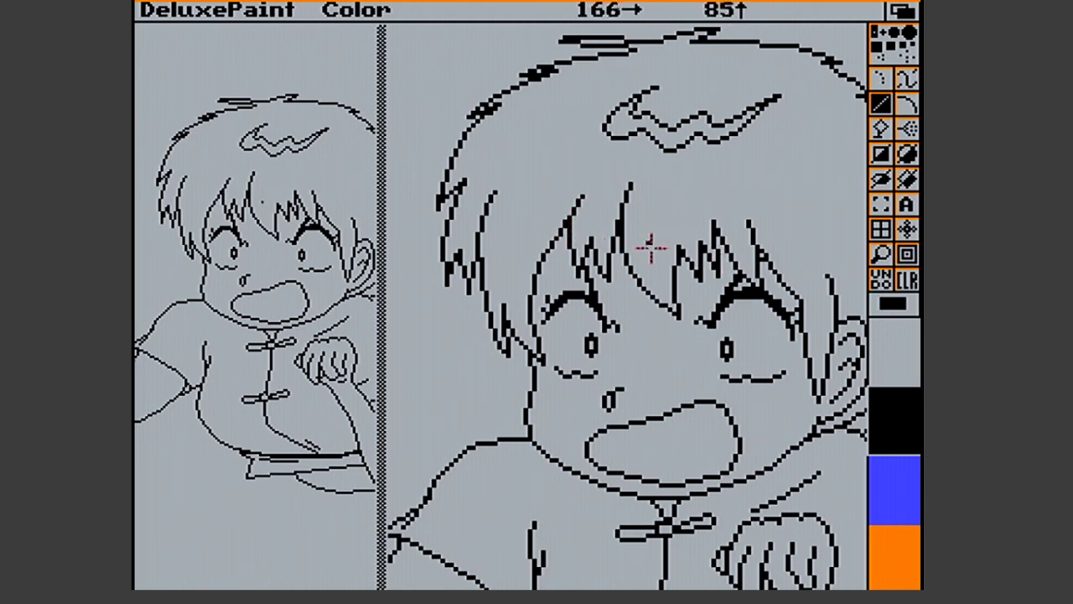
click(886, 252)
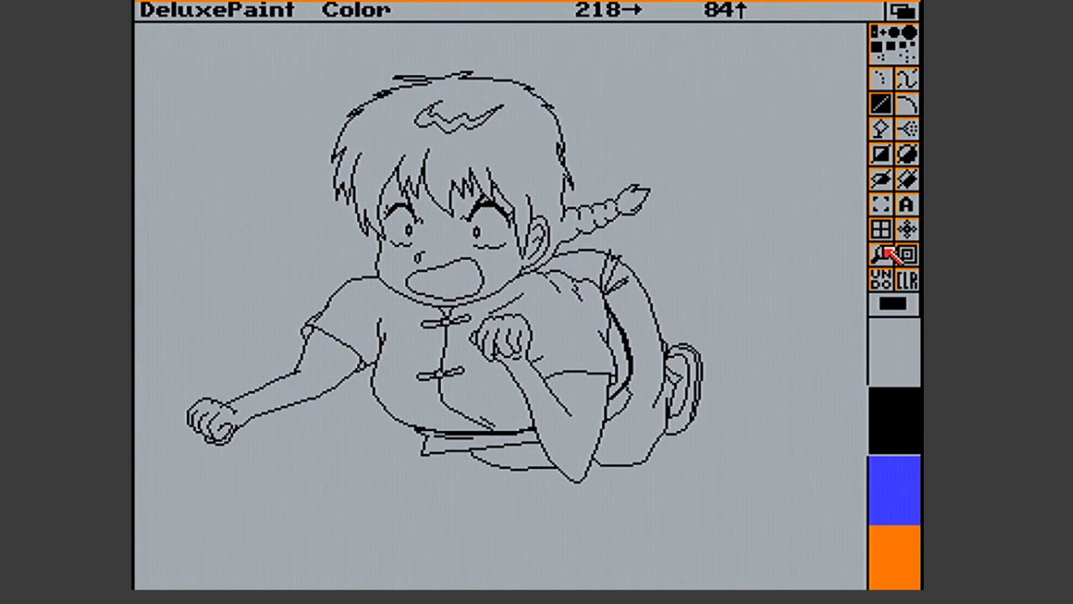
Cut a small brush from below the braid-side eye and save the picture over Attack Outline Final in the Ranma-Cat-Fu drawer
click(881, 205)
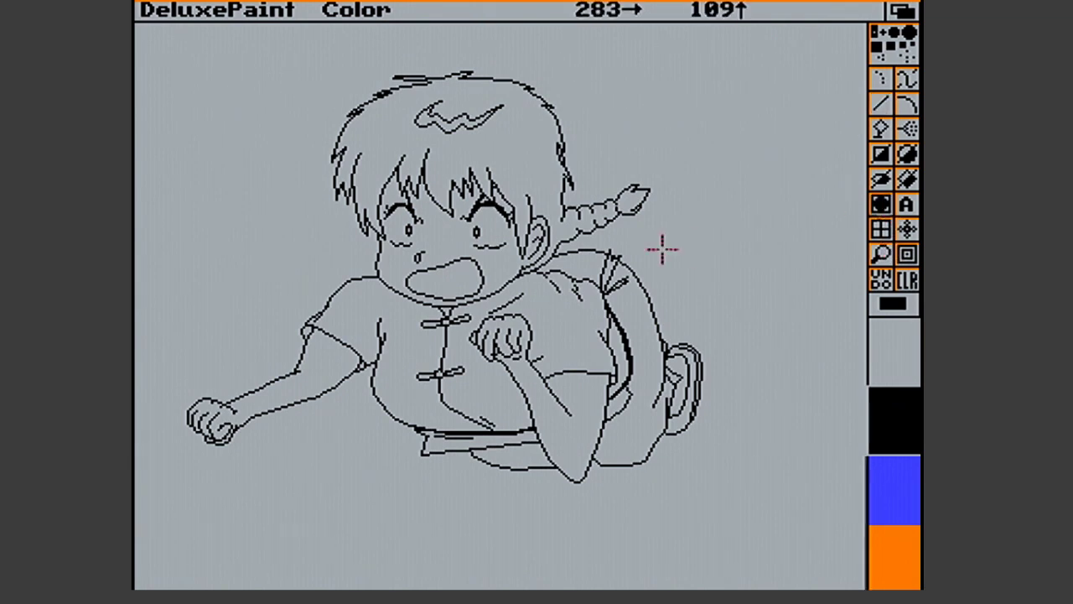
mouse_move(497, 240)
mouse_down()
mouse_move(518, 270)
mouse_move(502, 253)
mouse_up()
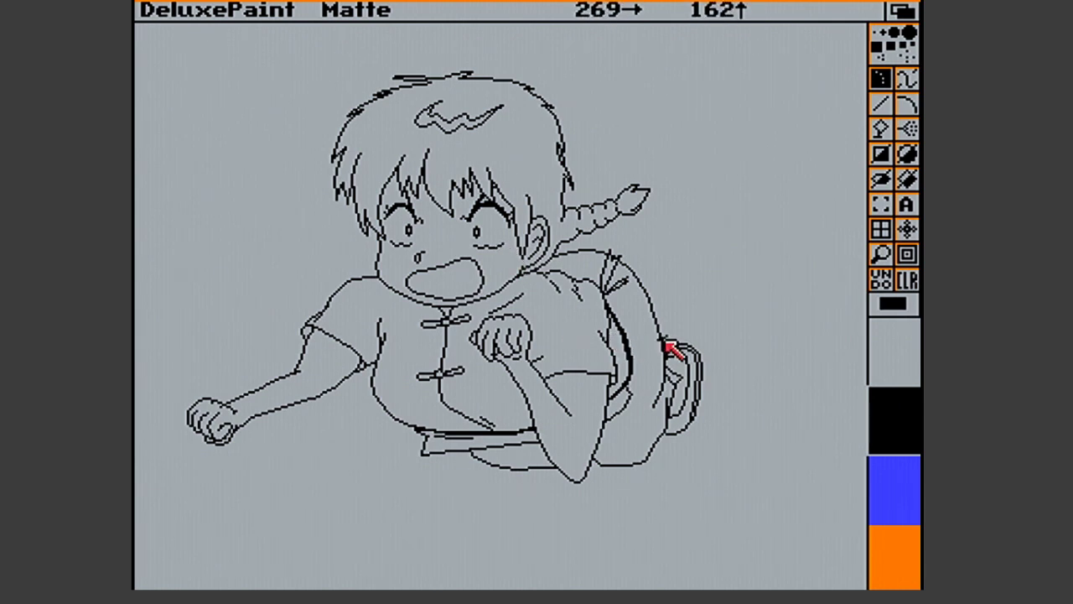
key(super+s)
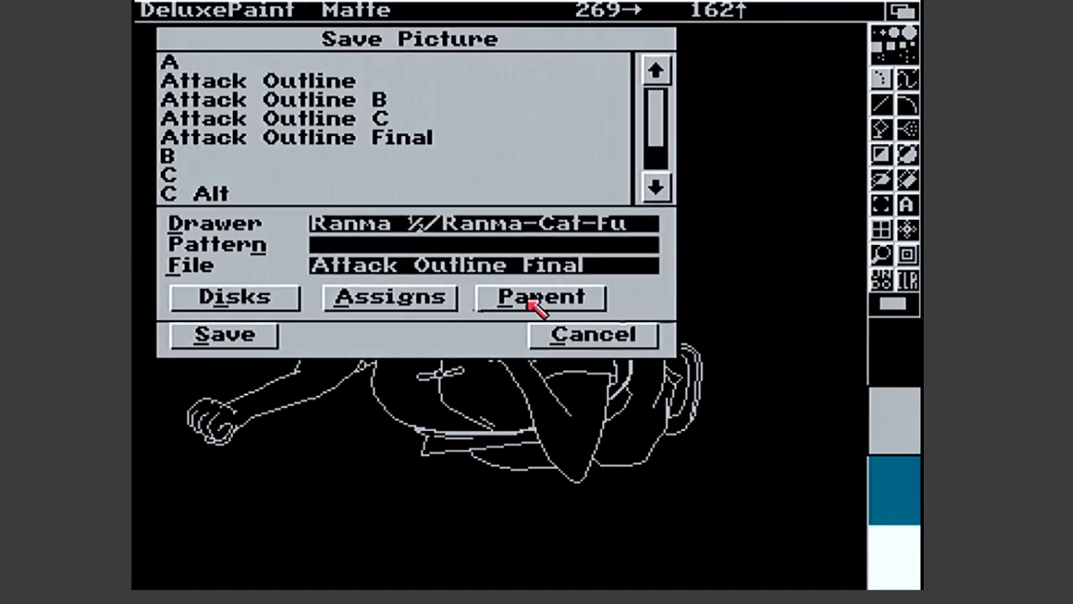
click(206, 331)
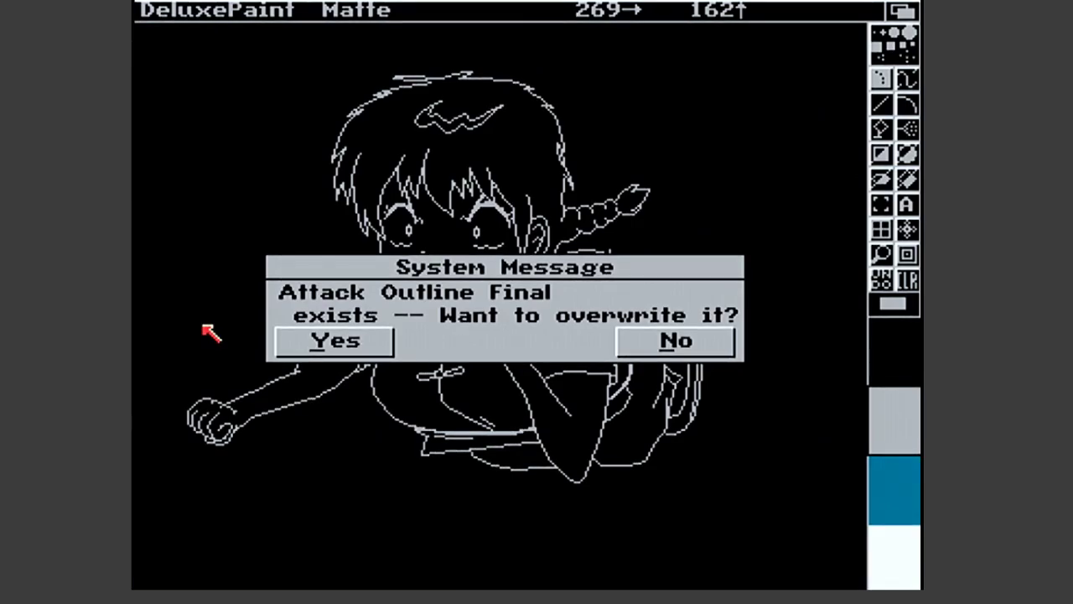
key(super+v)
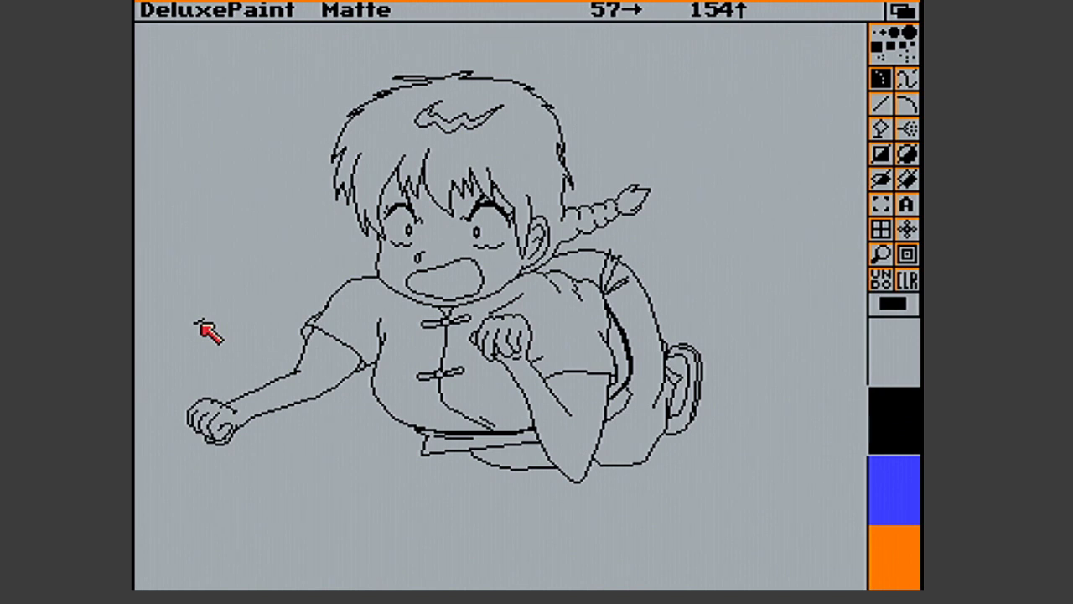
Smooth the ear's upper outline into a rounder curve with short straight lines and touch up the braid's tuft
click(881, 255)
click(549, 243)
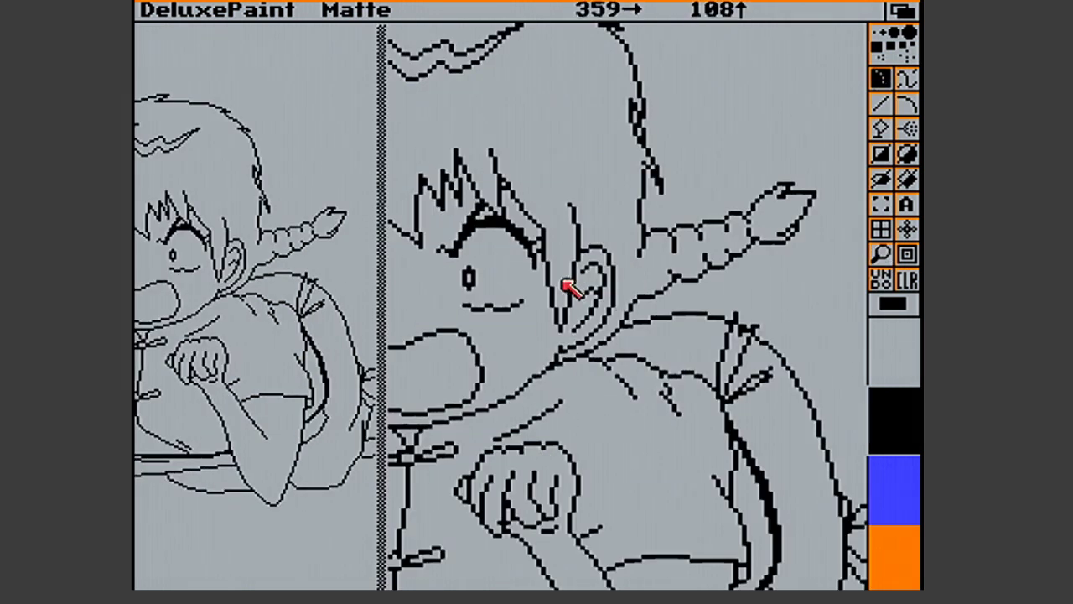
click(880, 105)
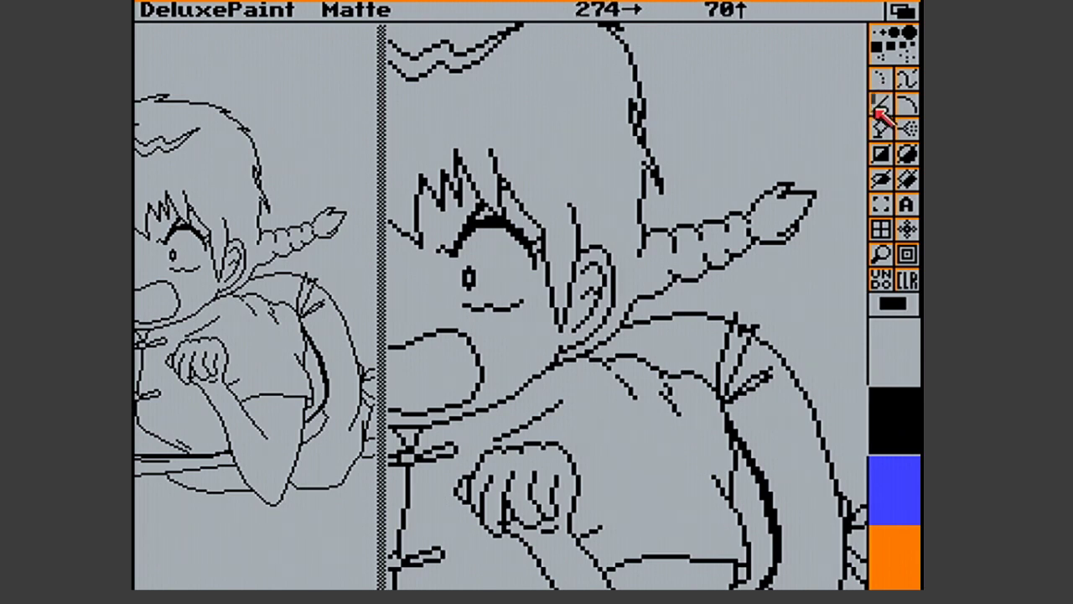
key(F2)
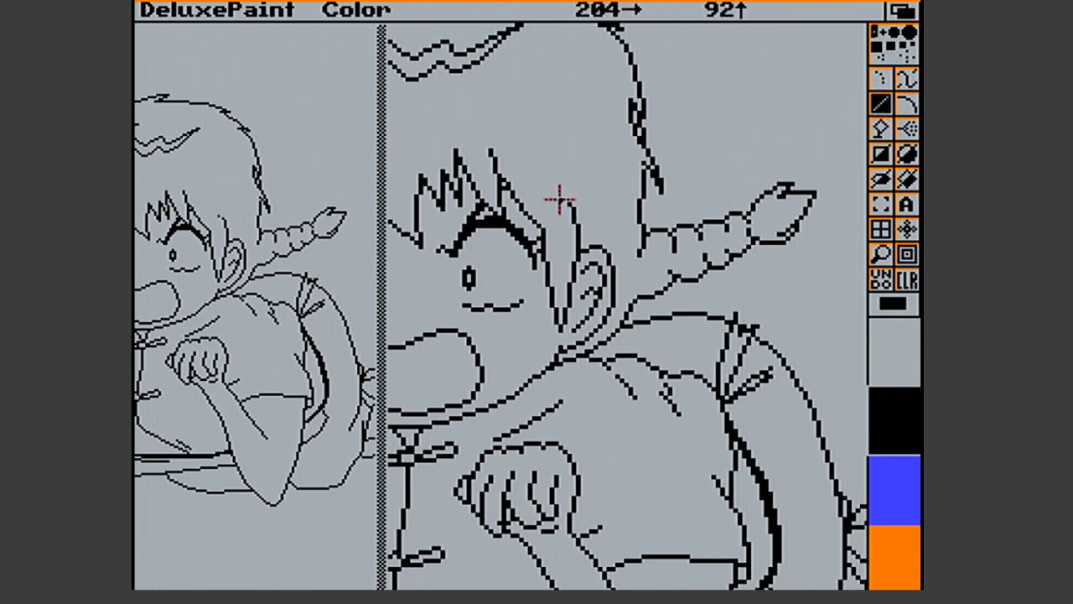
mouse_move(597, 245)
mouse_down()
mouse_move(610, 245)
mouse_move(597, 248)
mouse_up()
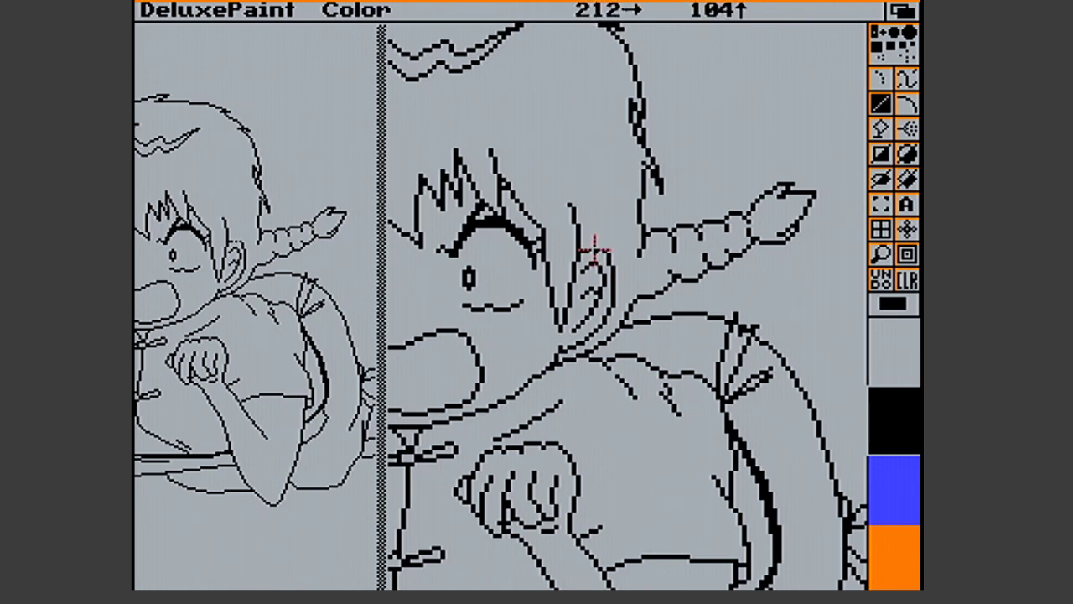
drag(596, 246, 607, 251)
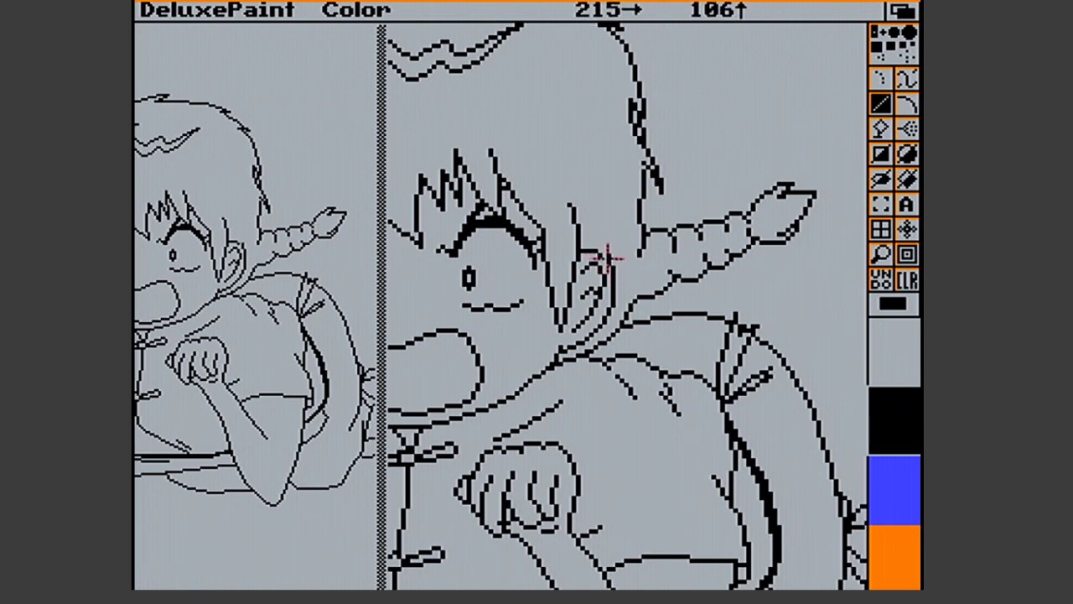
drag(606, 256, 612, 268)
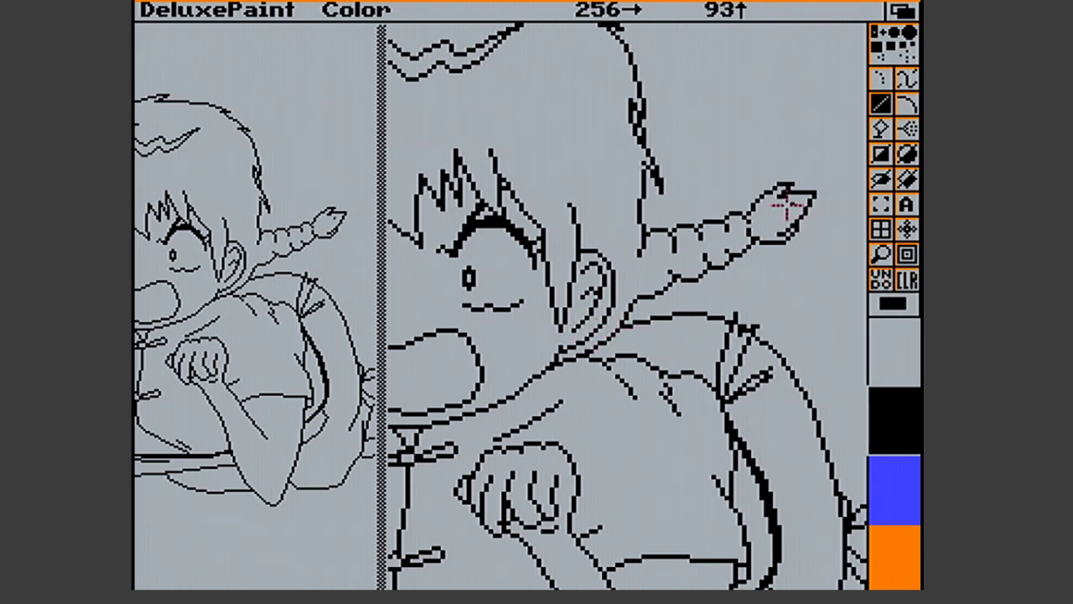
drag(772, 204, 768, 200)
click(908, 256)
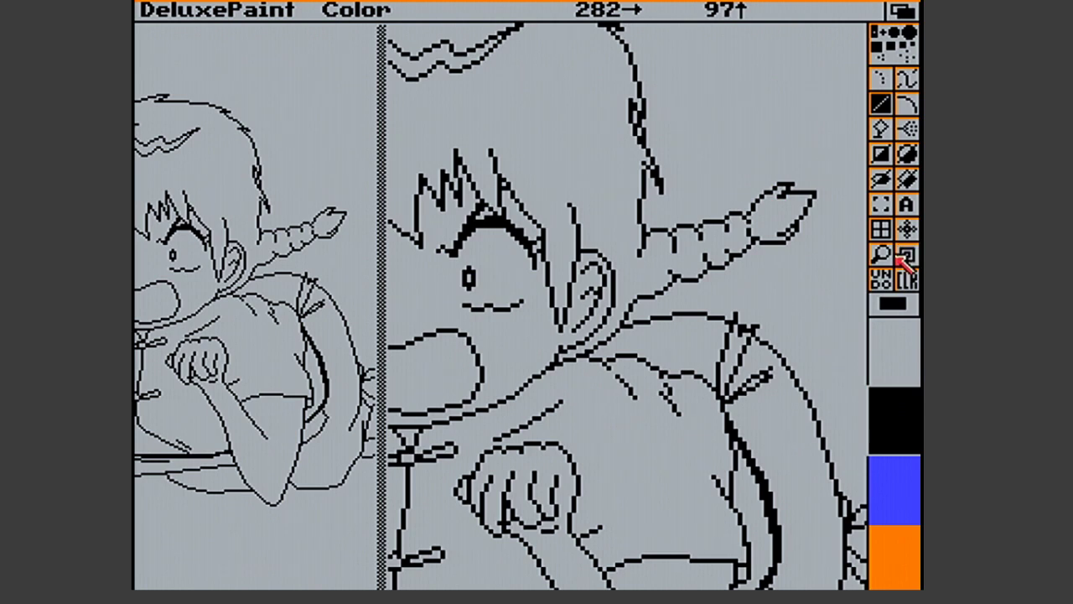
key(m)
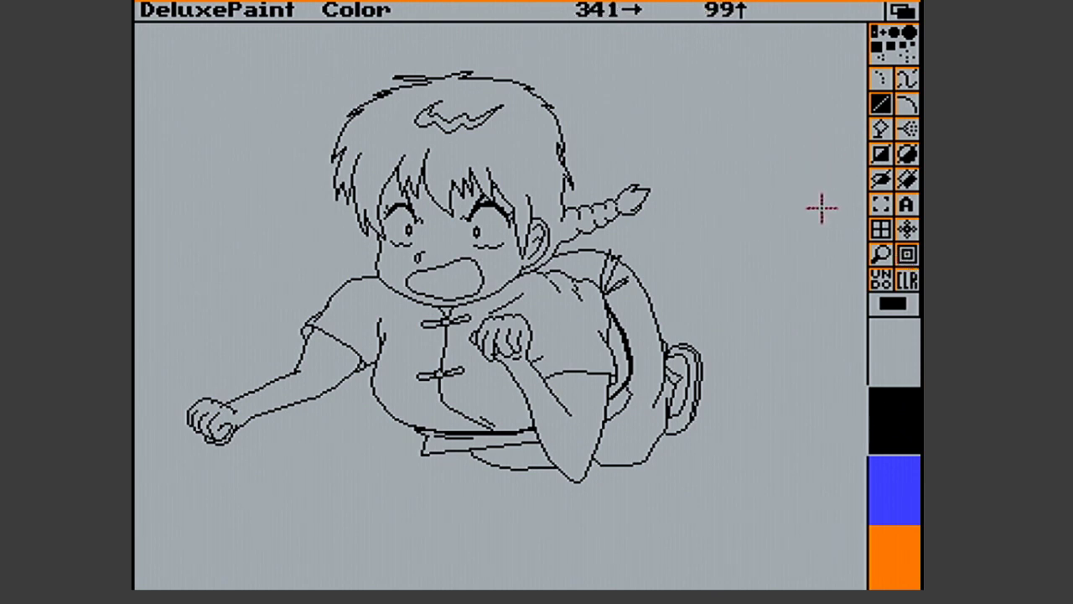
Erase the doubled strokes of the tuft halfway down the back of the hair, leaving a single outline
click(881, 253)
click(584, 139)
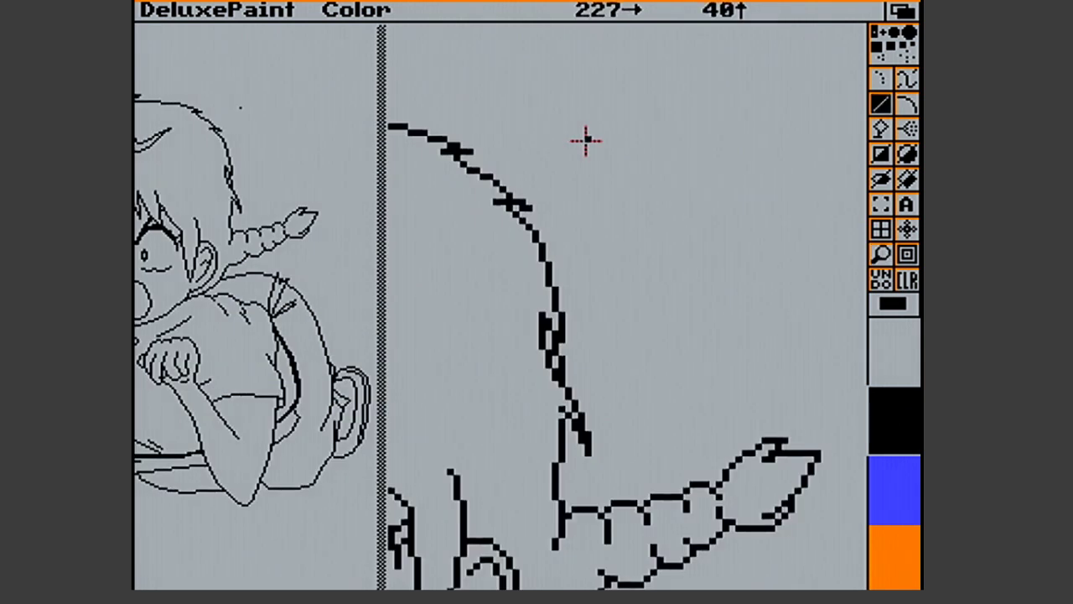
mouse_move(543, 359)
mouse_down()
mouse_move(546, 373)
mouse_move(529, 313)
mouse_move(554, 373)
mouse_move(542, 320)
mouse_up()
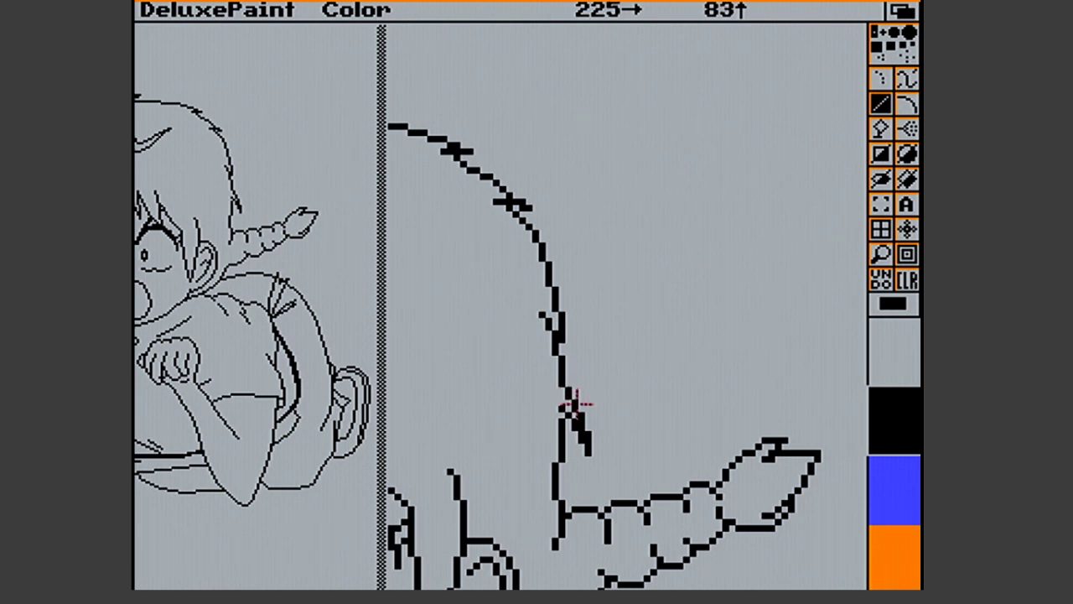
drag(567, 383, 564, 386)
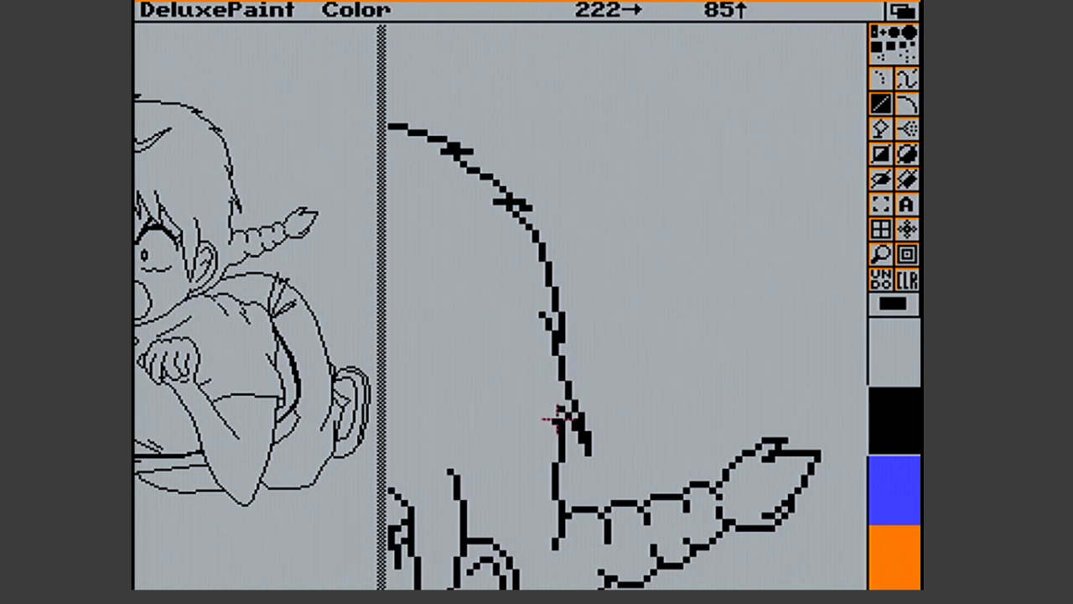
Clear the long hair spike above the braid with a rectangle in the background colour and redraw it as a shorter point
click(831, 245)
key(u)
click(881, 155)
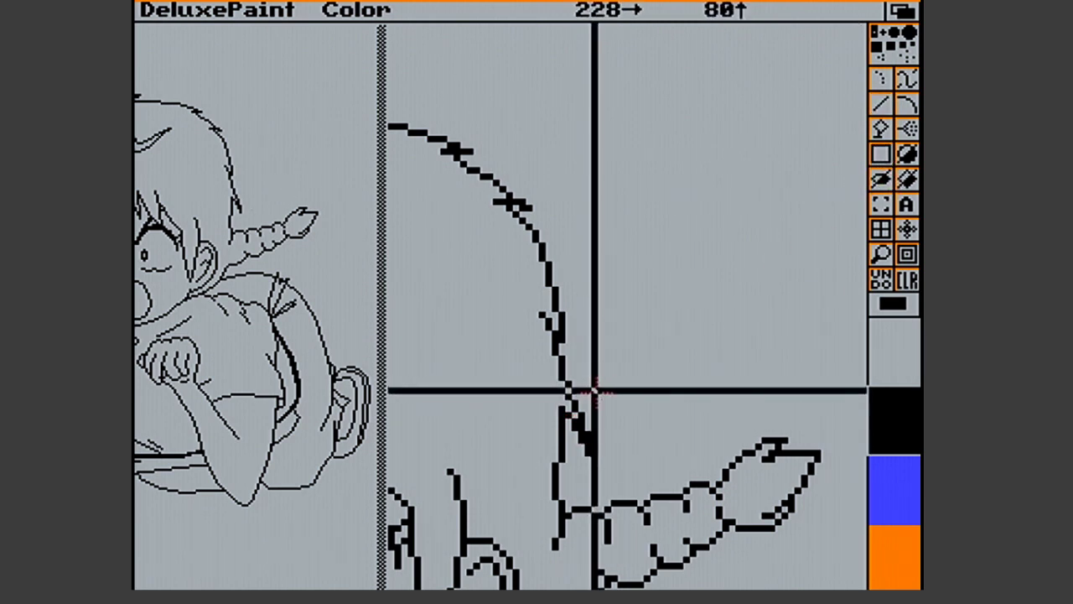
drag(579, 389, 597, 457)
click(880, 104)
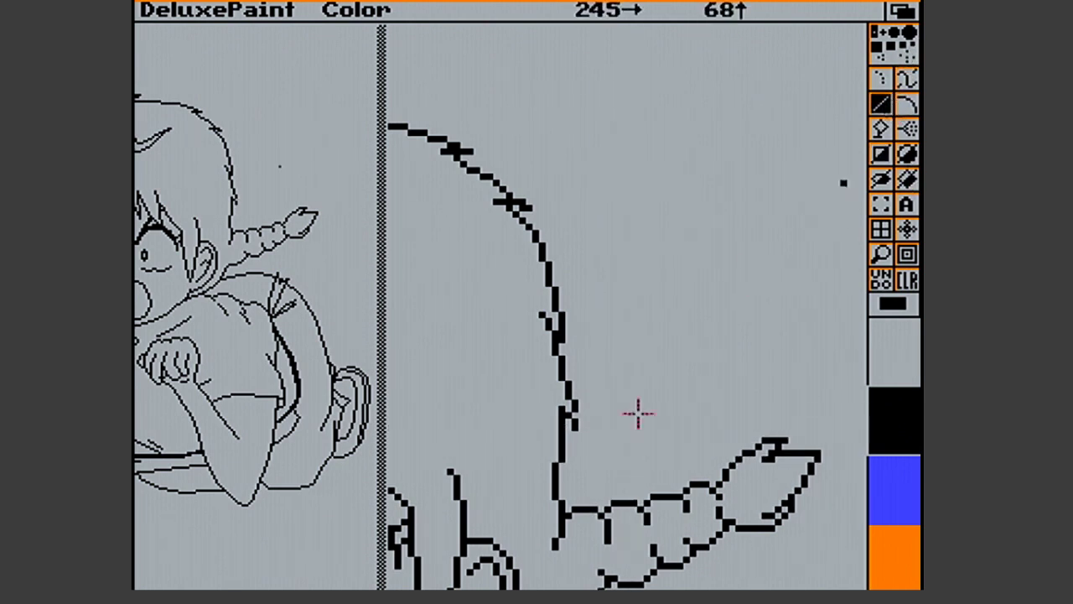
drag(579, 414, 582, 440)
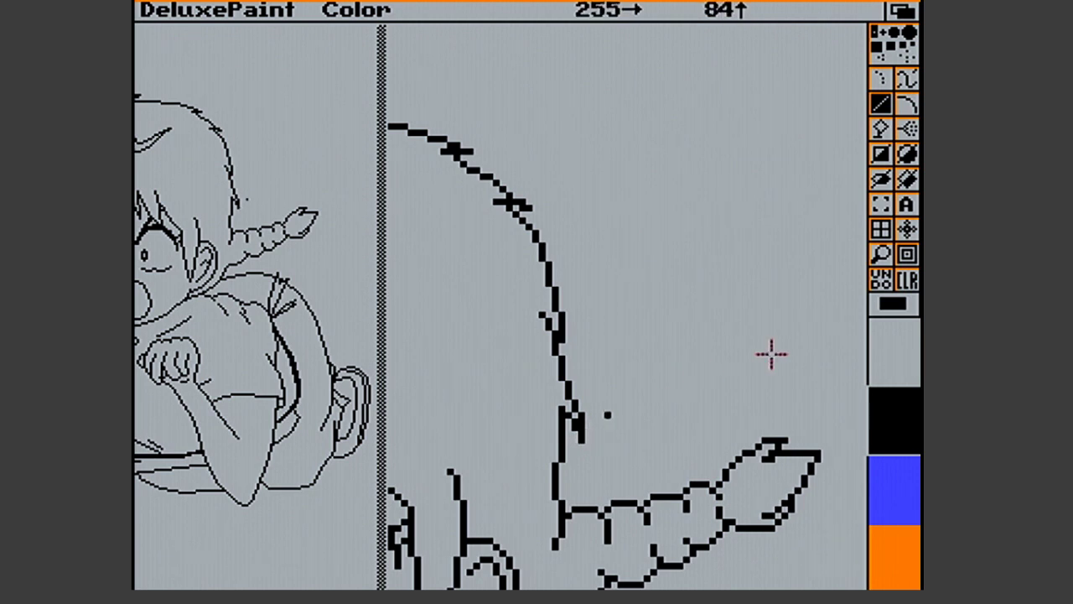
click(892, 262)
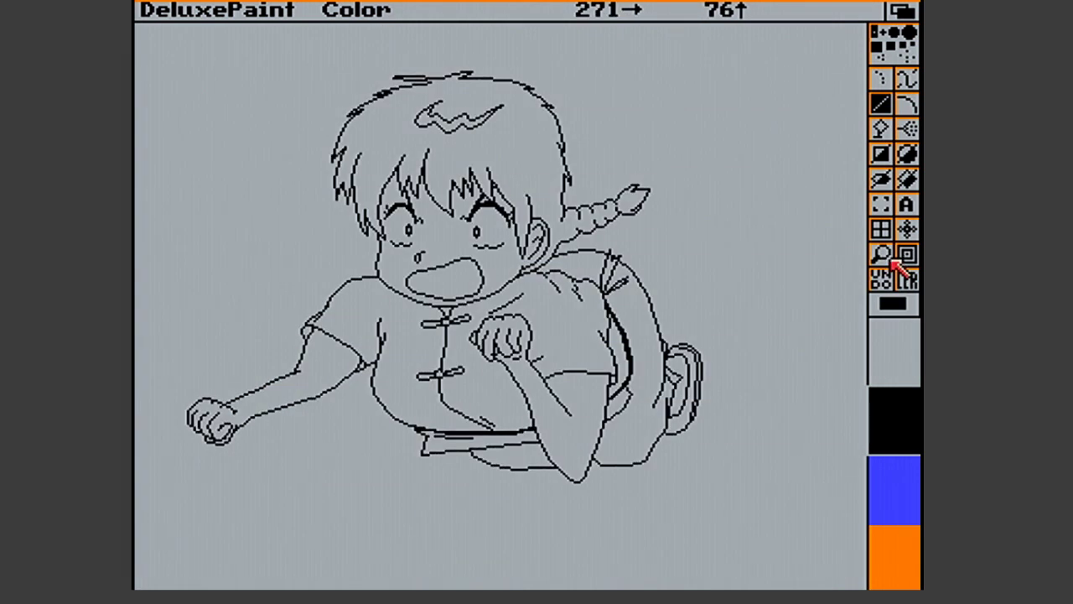
click(882, 256)
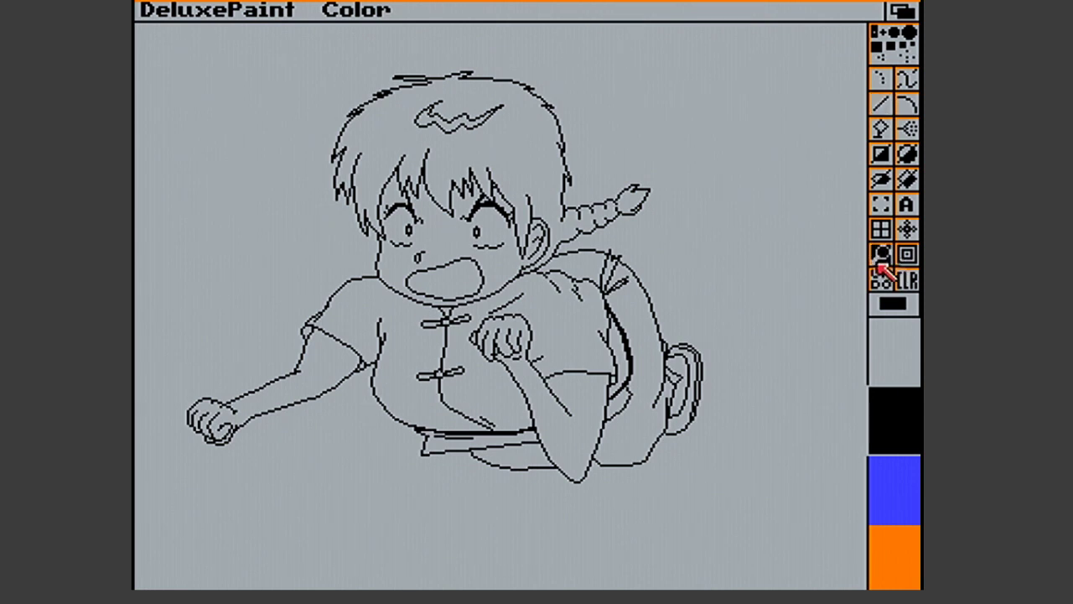
click(592, 176)
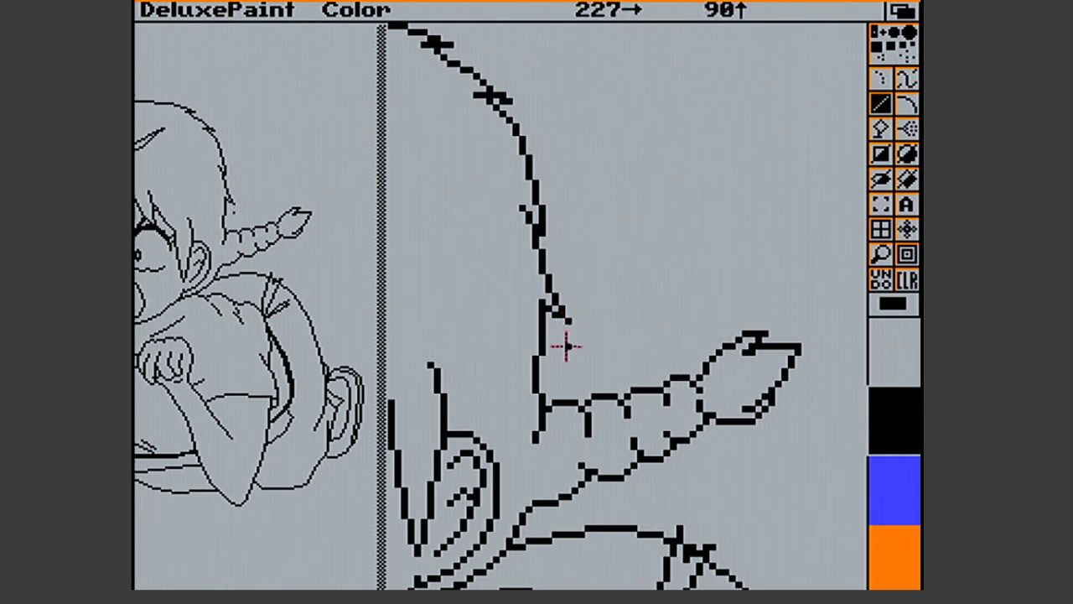
click(563, 315)
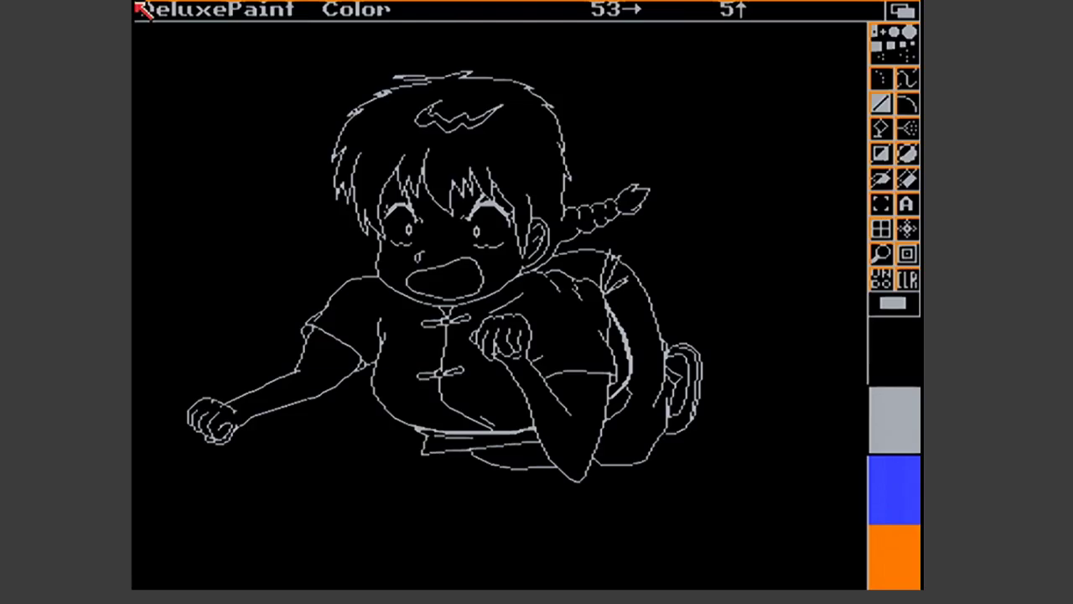
Save the picture over the existing Attack Outline Final file and switch to the Amiga Workbench screen
right_click(153, 48)
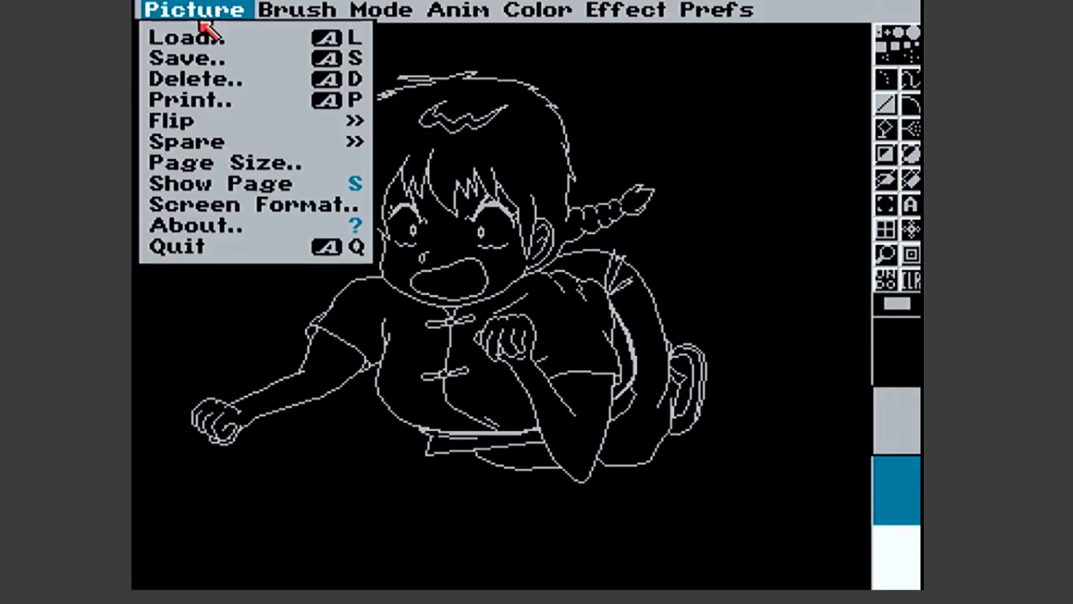
right_click(209, 68)
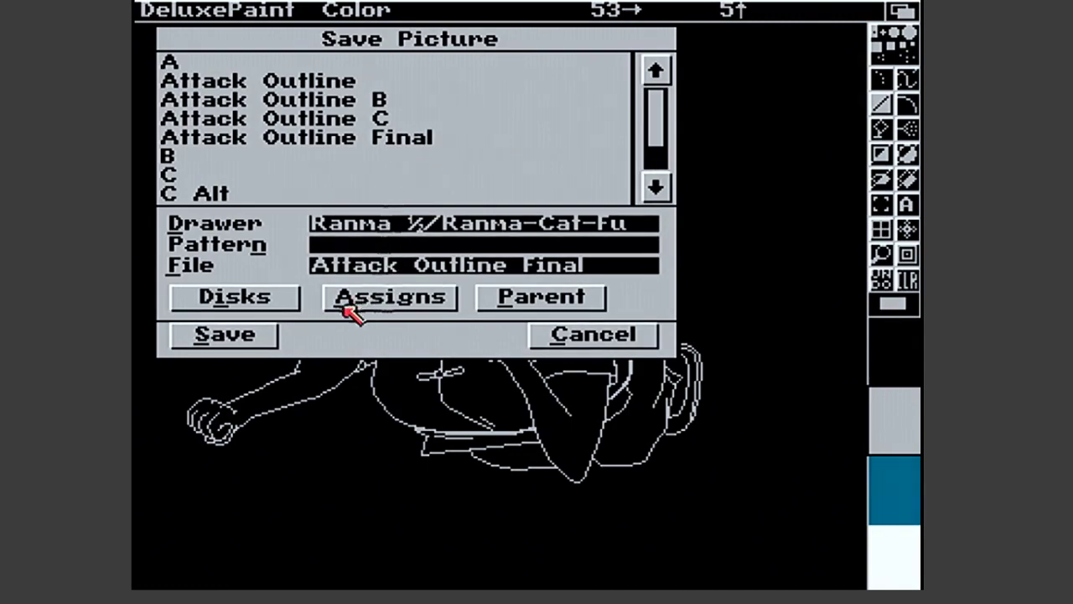
click(220, 336)
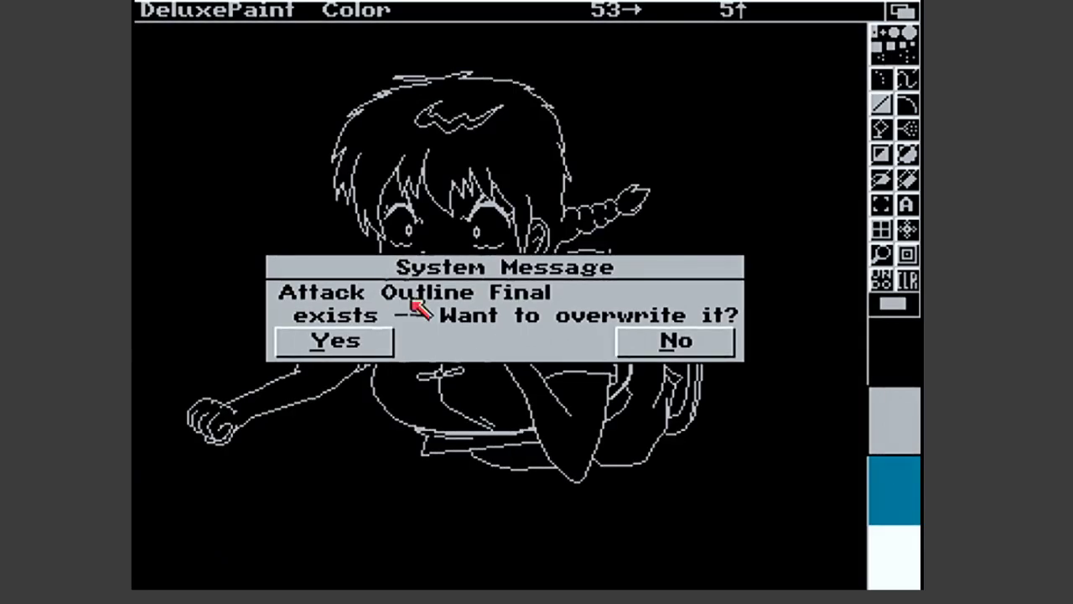
click(315, 339)
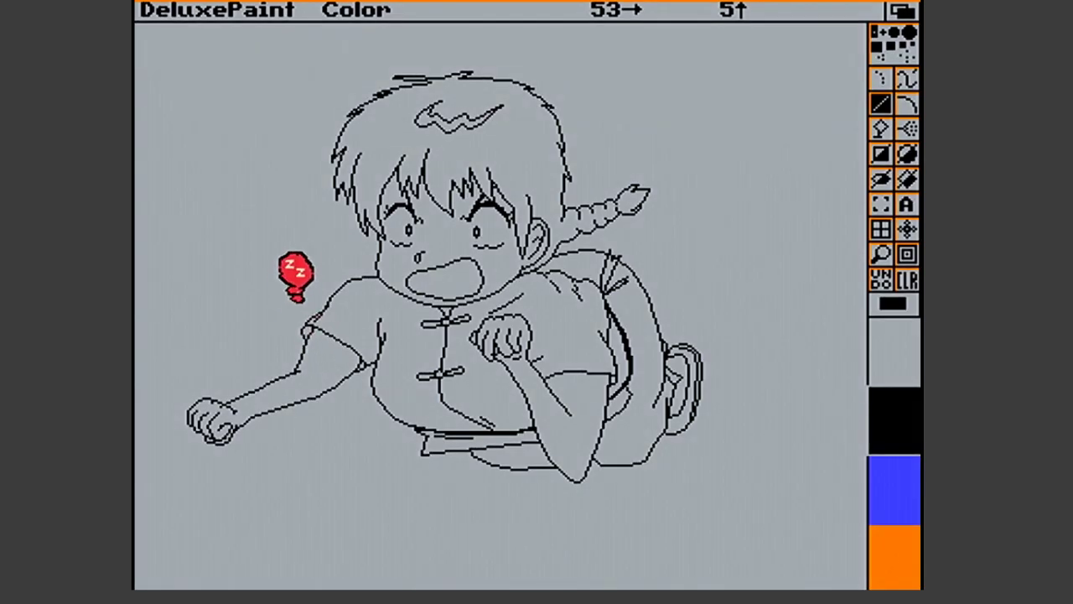
key(super+m)
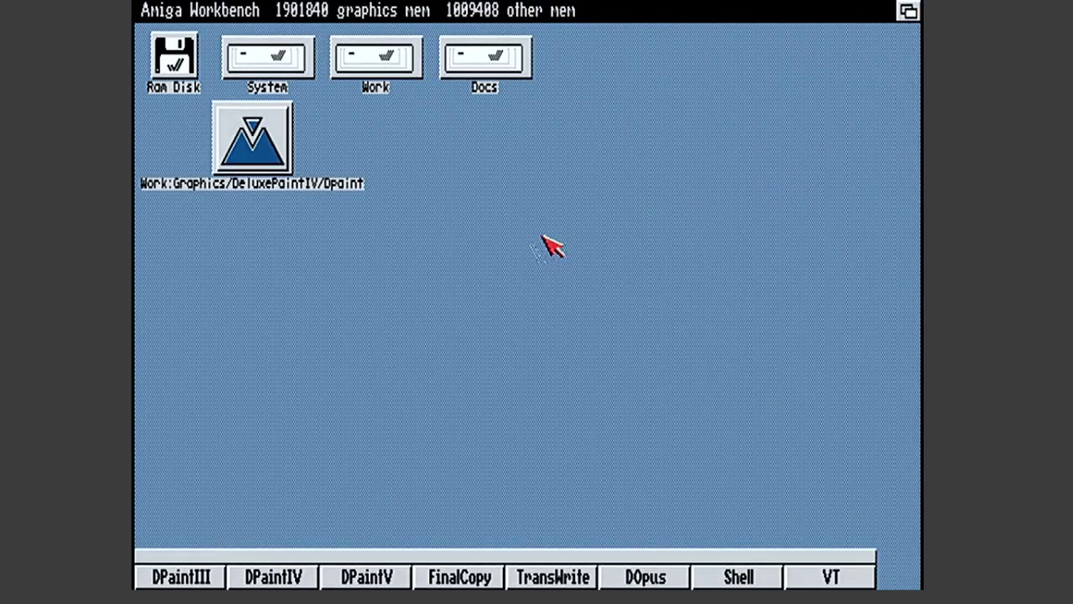
Open the Tree-Born-Girl drawer inside Ranma ½, in the Graphics drawer of the Docs disk
double_click(384, 66)
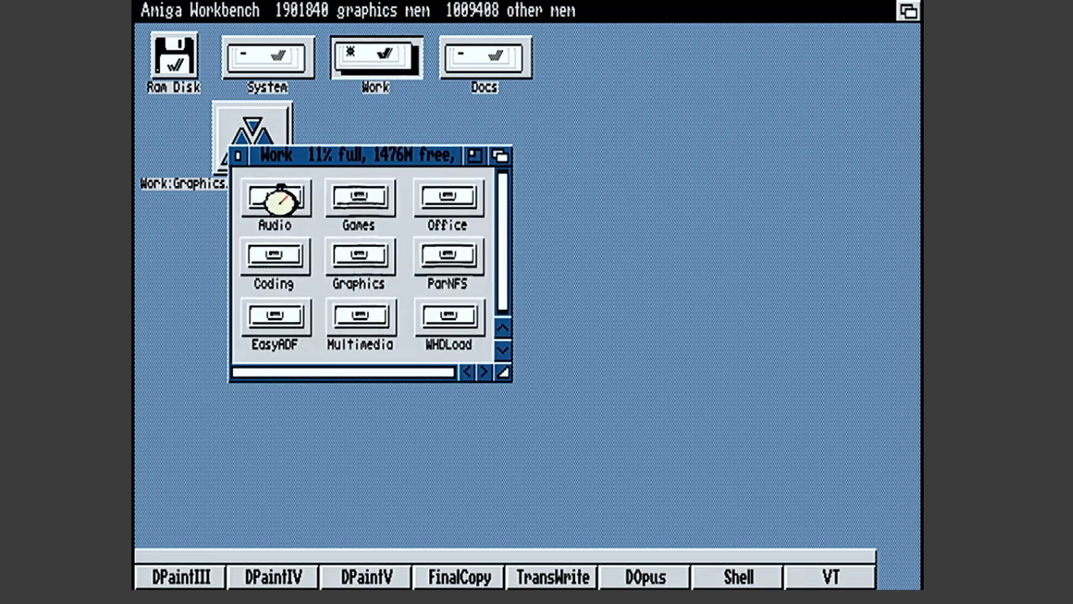
click(238, 155)
double_click(451, 67)
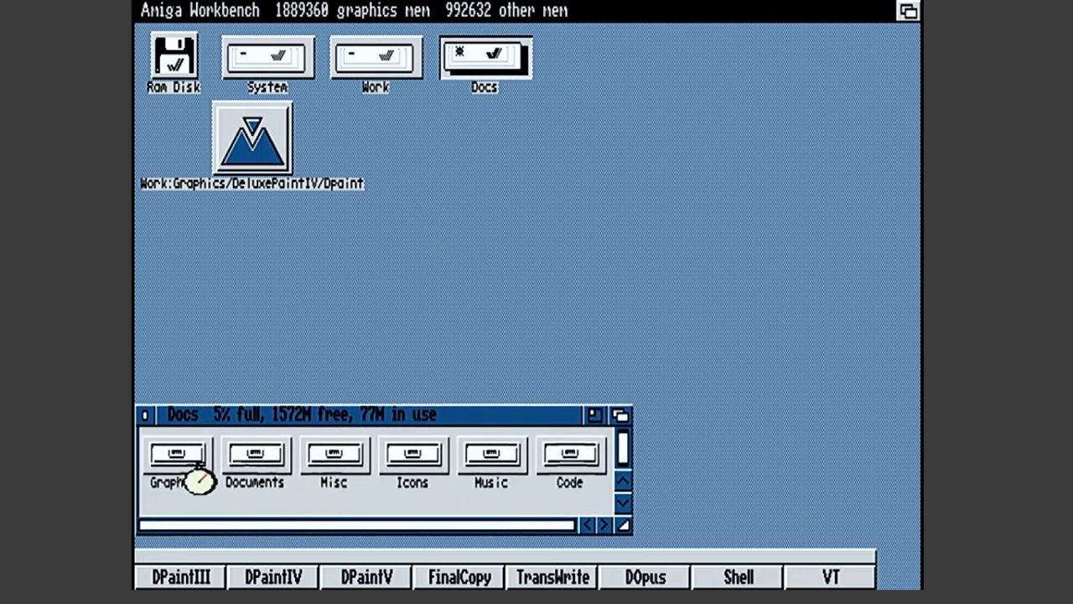
double_click(177, 459)
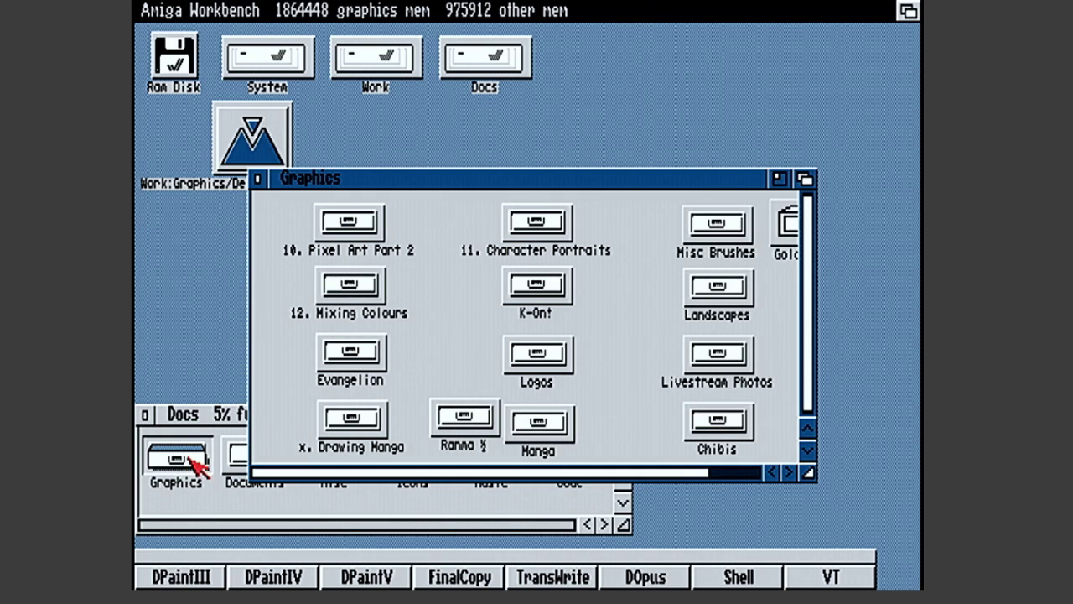
double_click(470, 417)
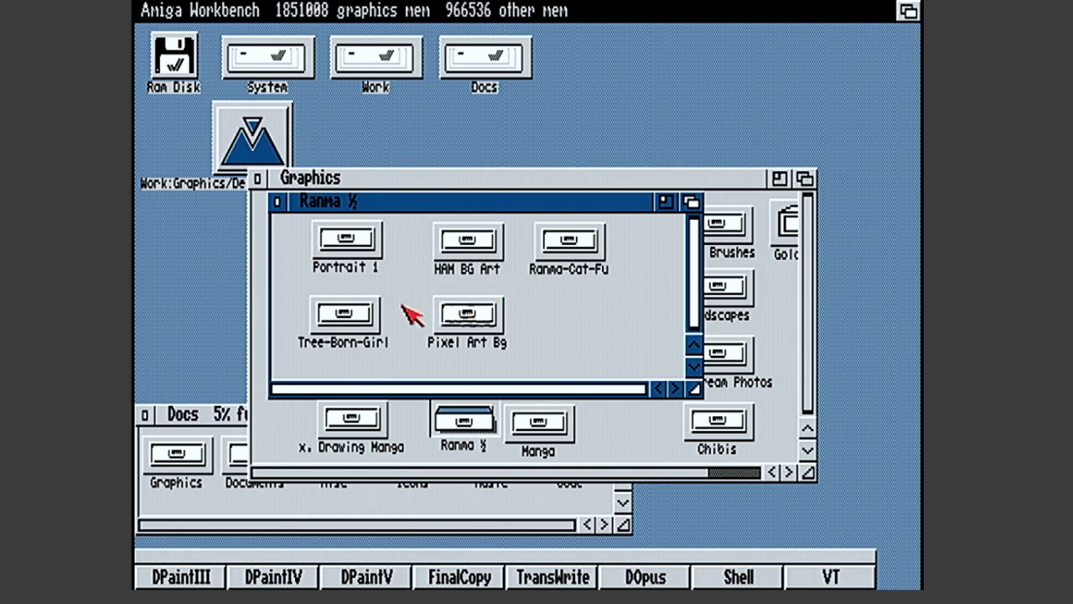
double_click(346, 329)
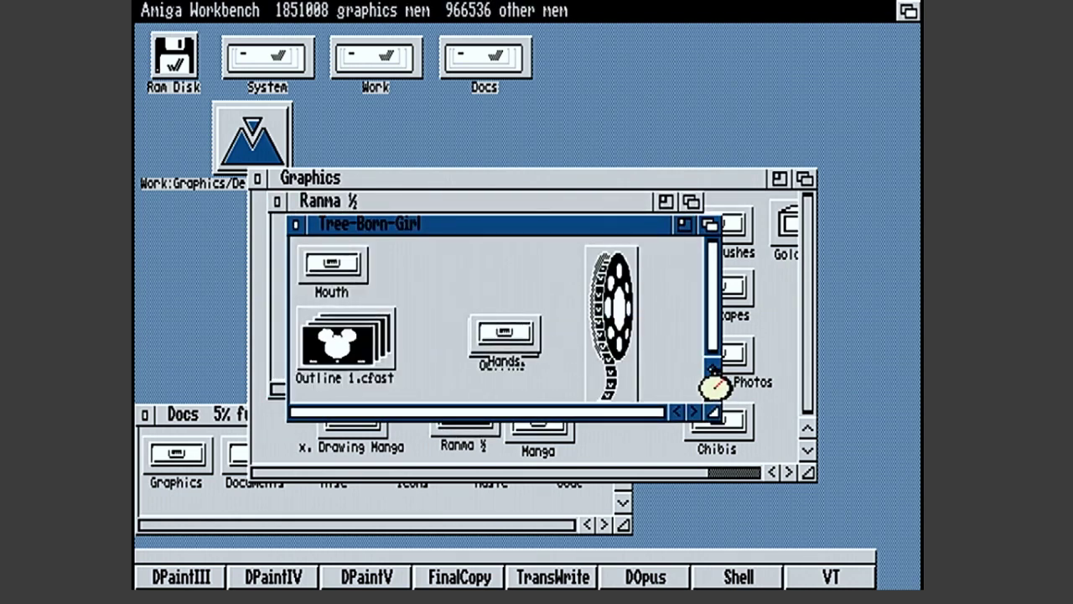
Load the Outline 6.anim animation from the Tree-Born-Girl drawer into Deluxe Paint
click(720, 352)
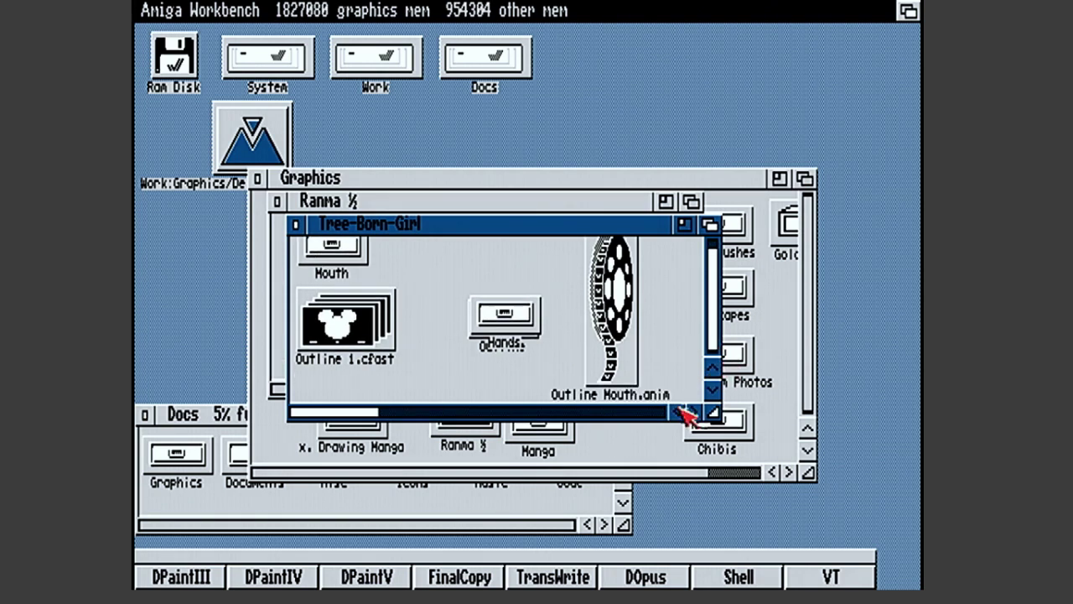
click(667, 413)
click(667, 412)
drag(556, 343, 178, 587)
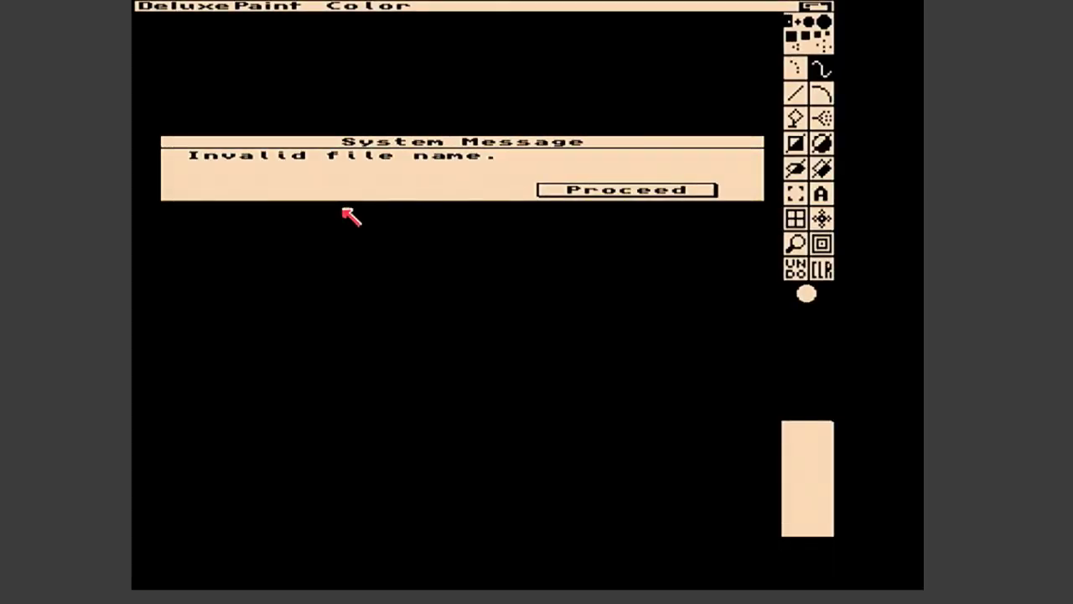
click(568, 190)
right_click(153, 8)
right_click(210, 203)
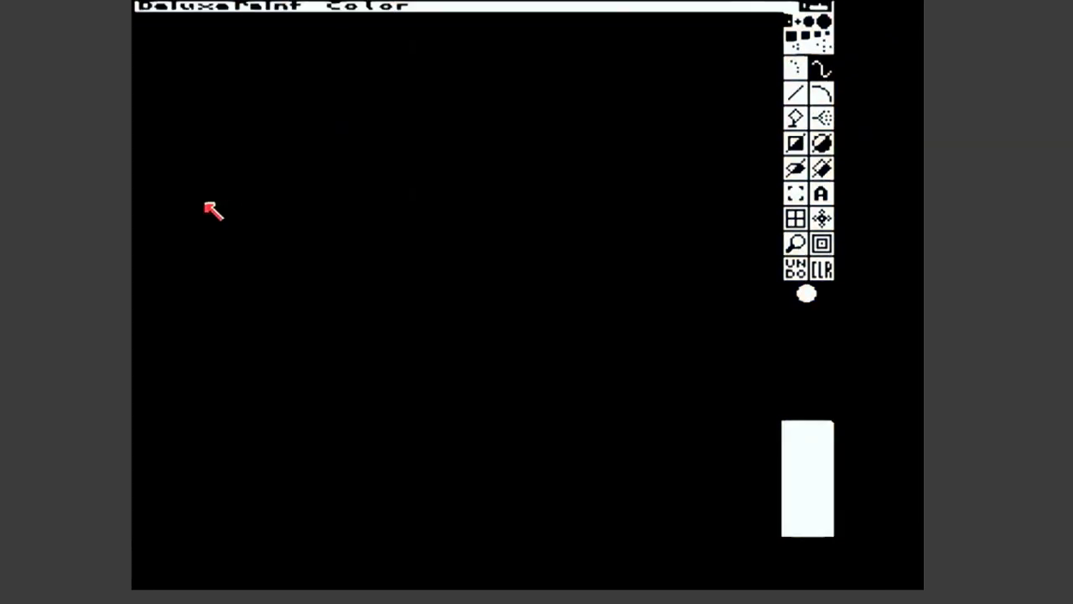
click(555, 283)
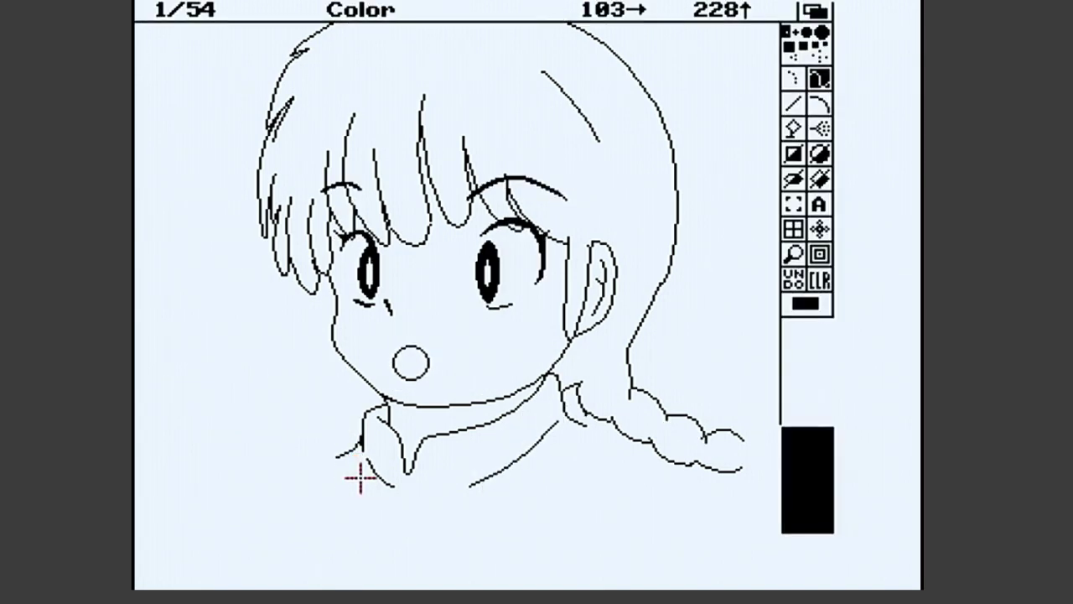
Set the loaded animation's playback rate to 12
right_click(411, 8)
mouse_move(652, 10)
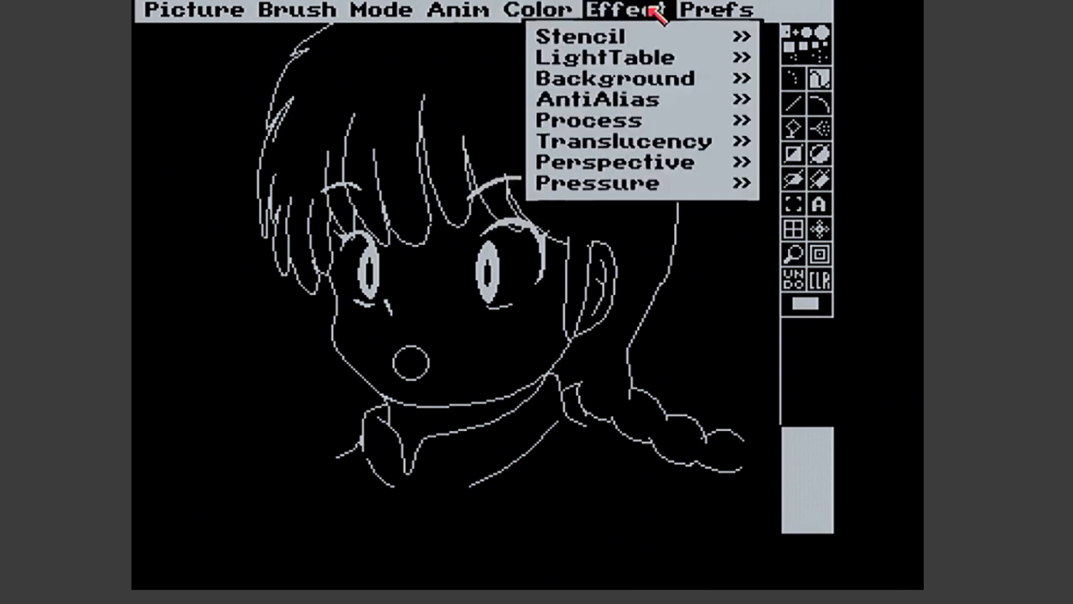
mouse_move(566, 36)
mouse_move(592, 144)
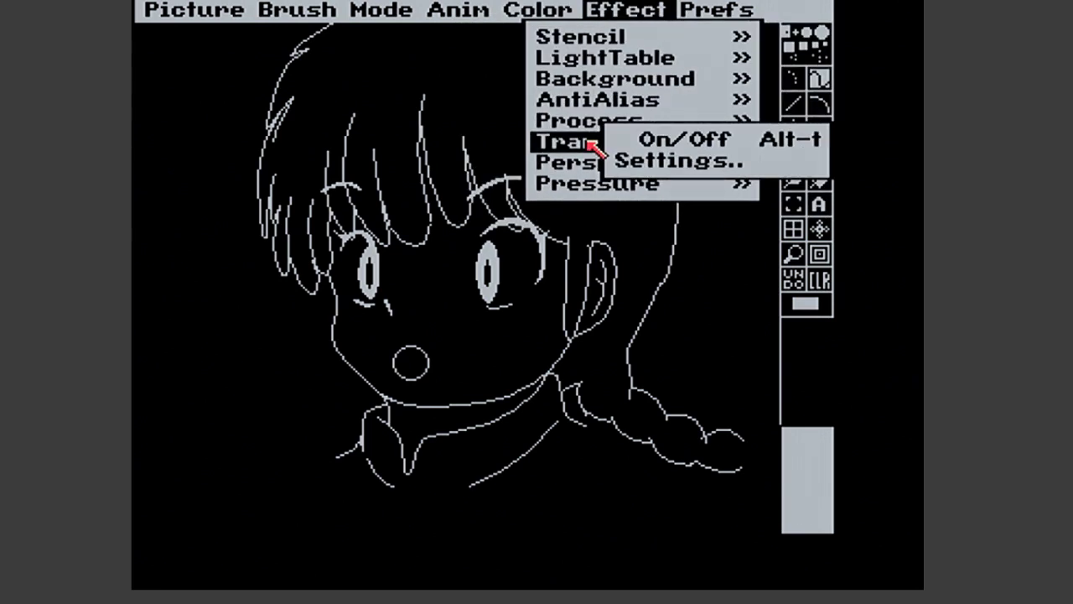
mouse_move(456, 12)
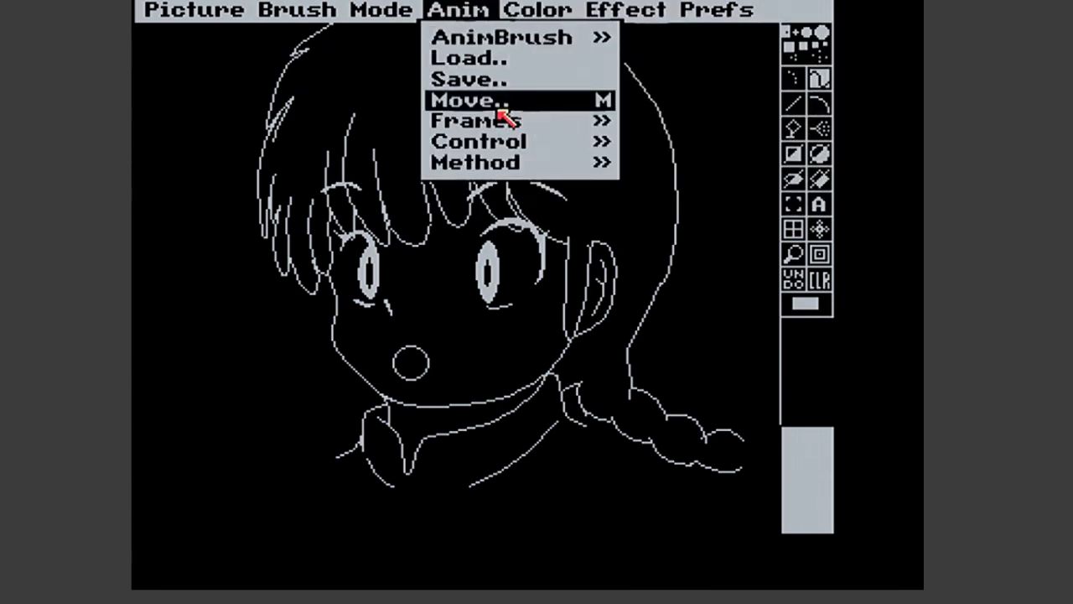
mouse_move(508, 142)
click(600, 161)
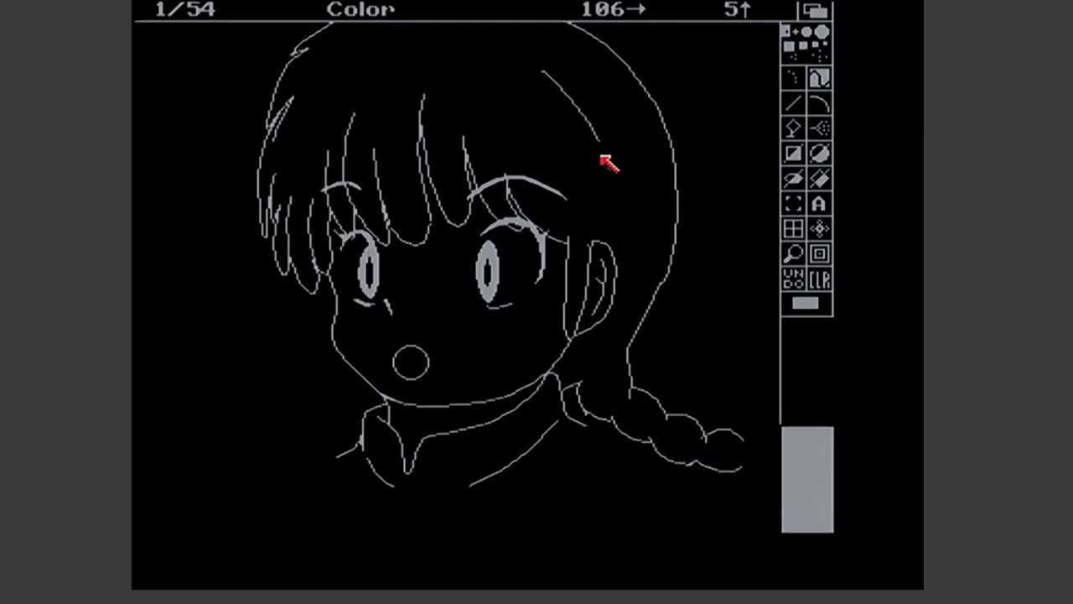
key(BackSpace)
key(BackSpace)
text(12)
click(375, 317)
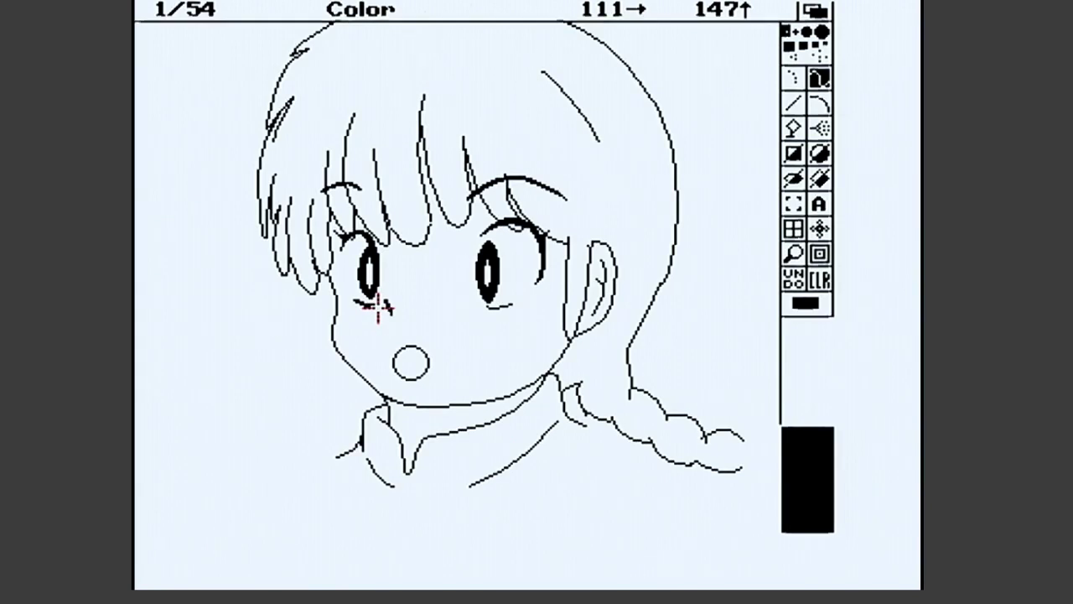
Play the outline animation, stop it, and step through its opening frames one at a time
key(4)
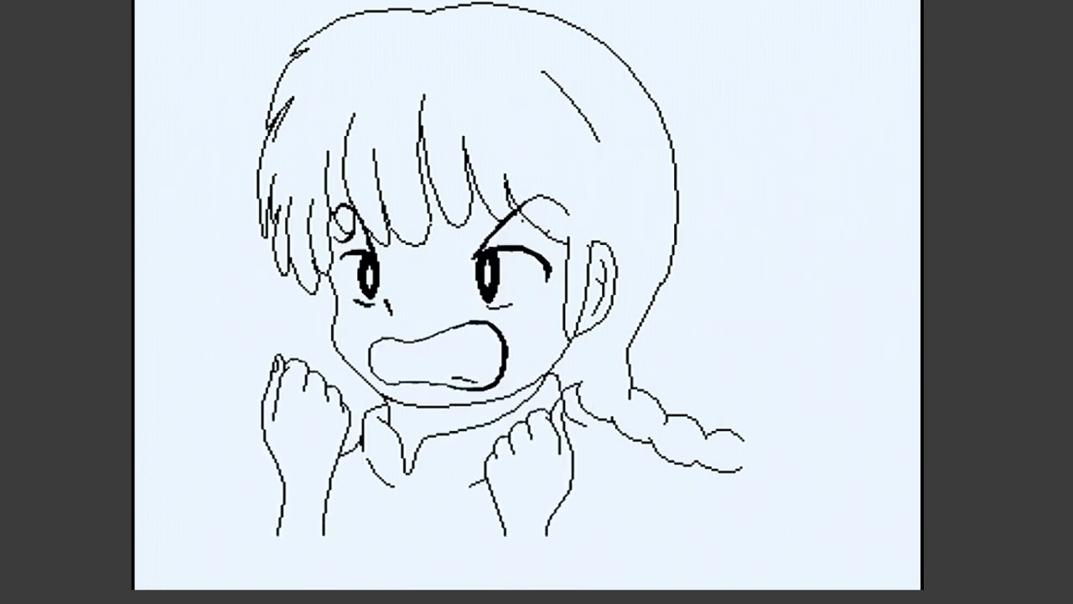
key(Escape)
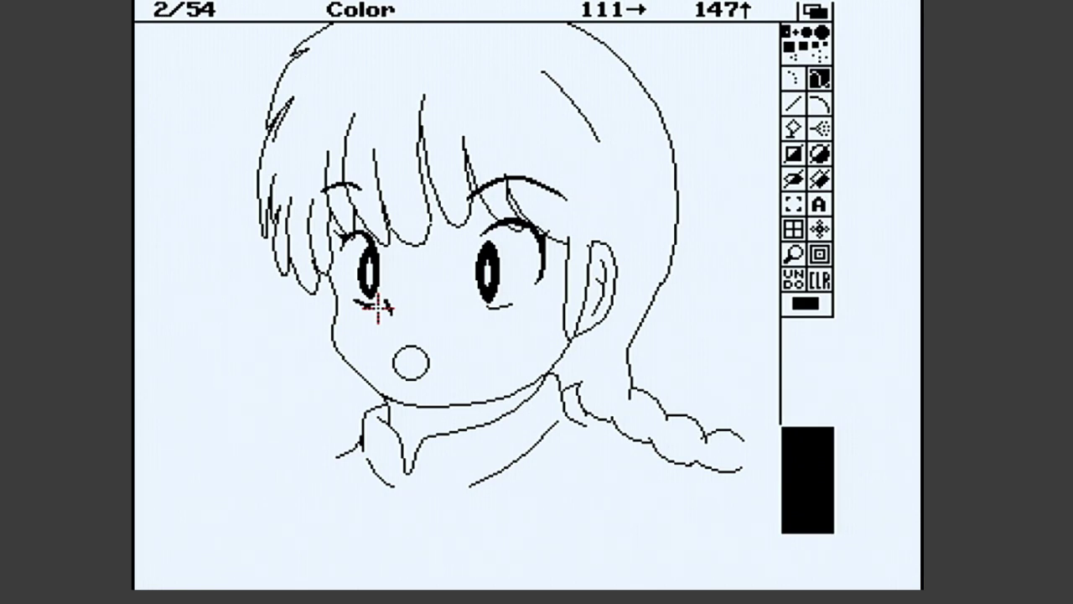
key(Left)
key(Left)
key(Left)
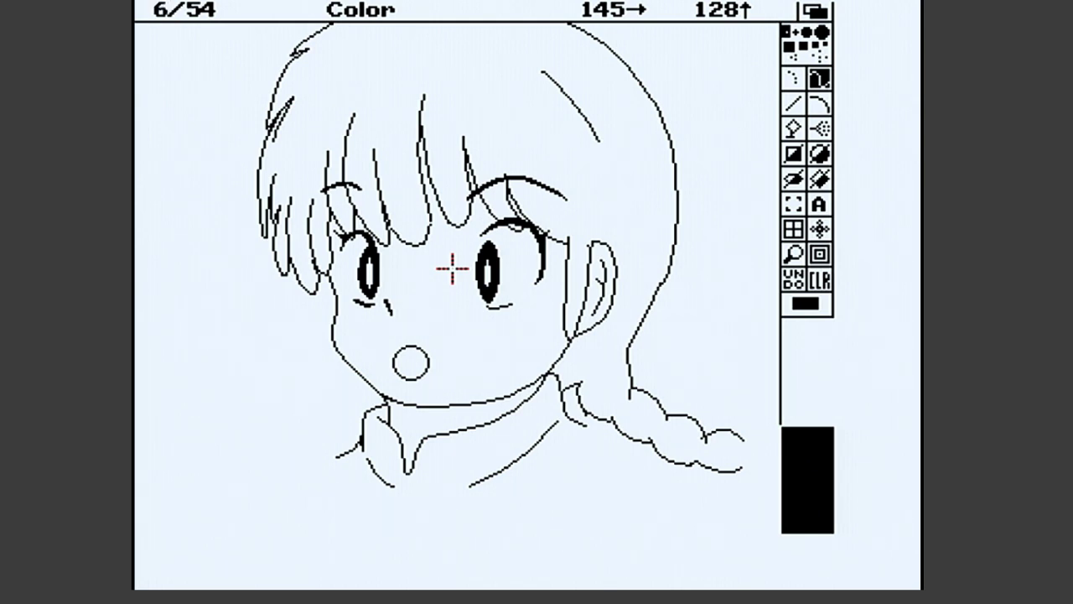
key(Left)
key(Left)
key(Left)
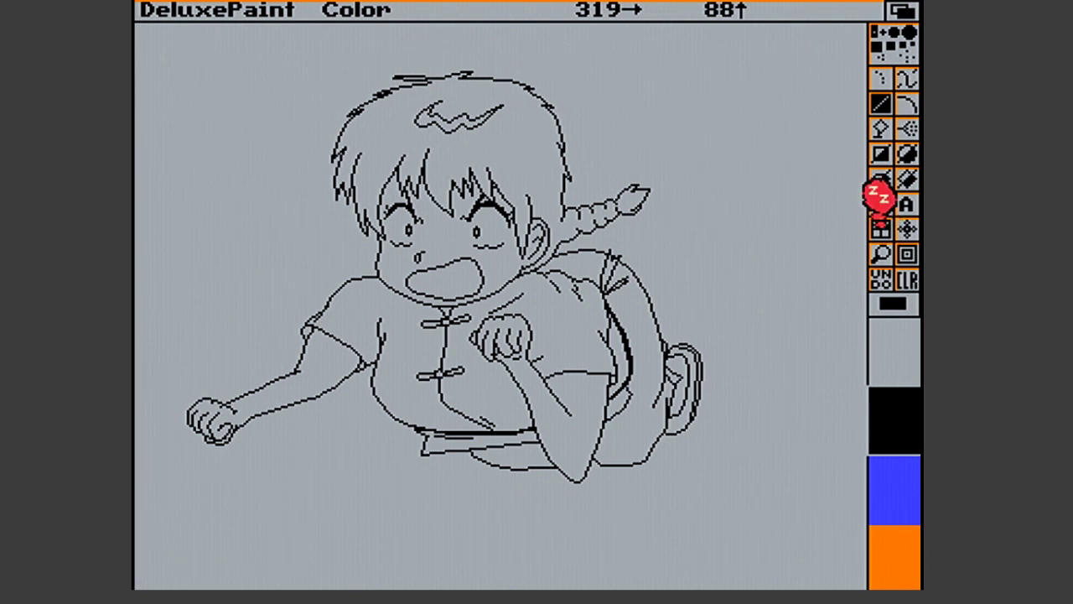
Change the attack drawing's grey background colour 0 to white by setting red, green and blue to 15
key(p)
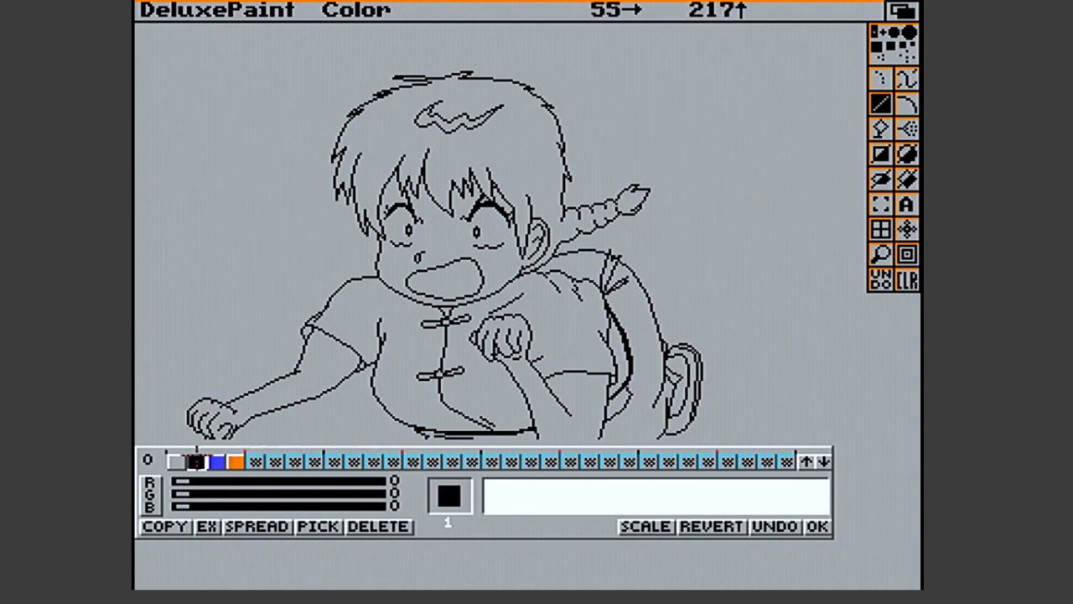
click(176, 460)
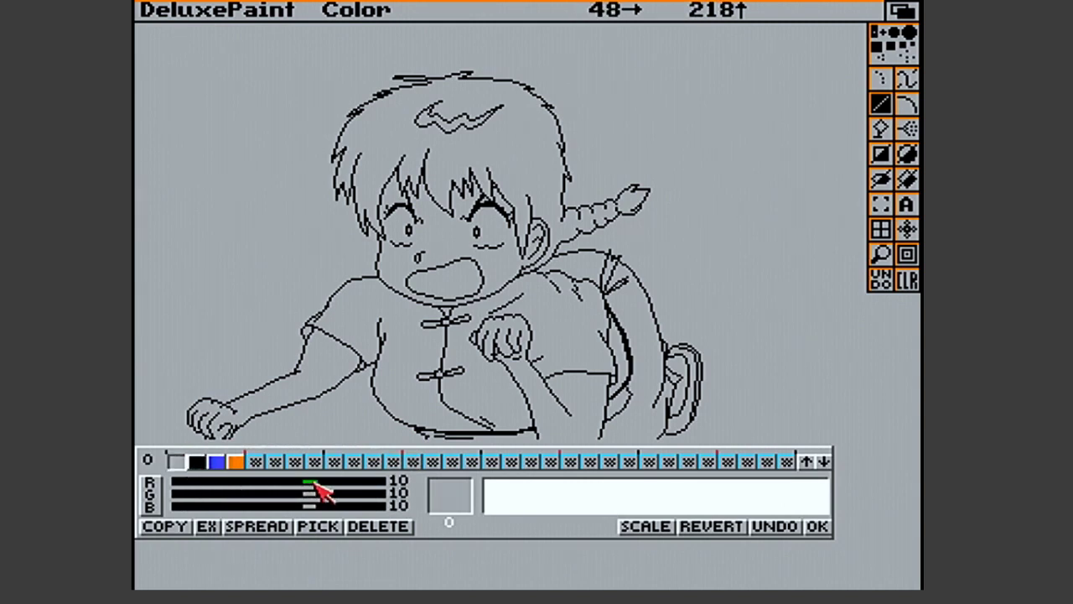
drag(317, 484, 450, 497)
drag(316, 495, 438, 510)
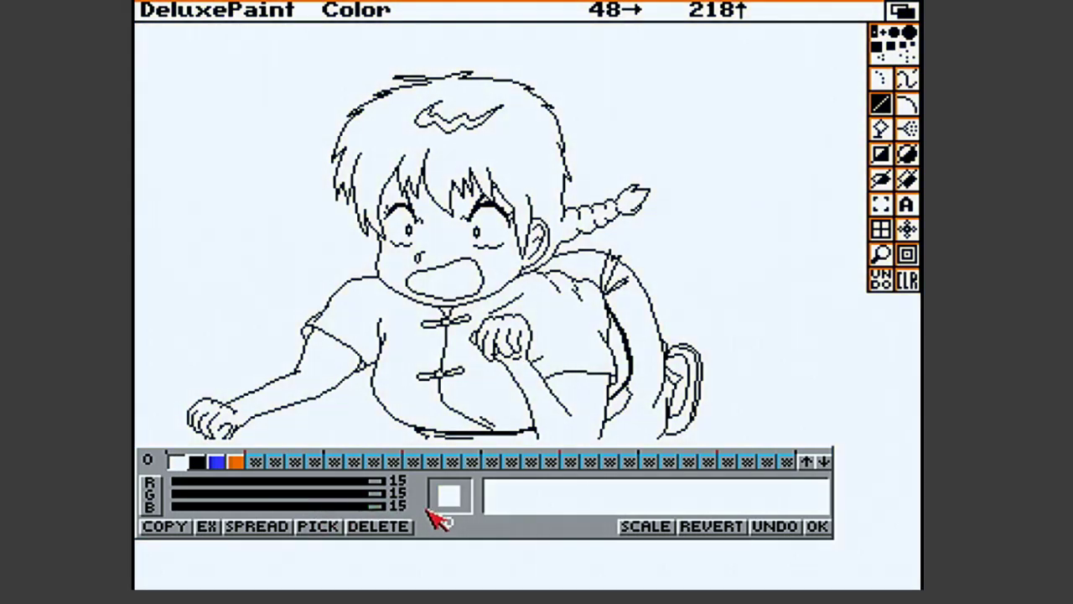
click(817, 527)
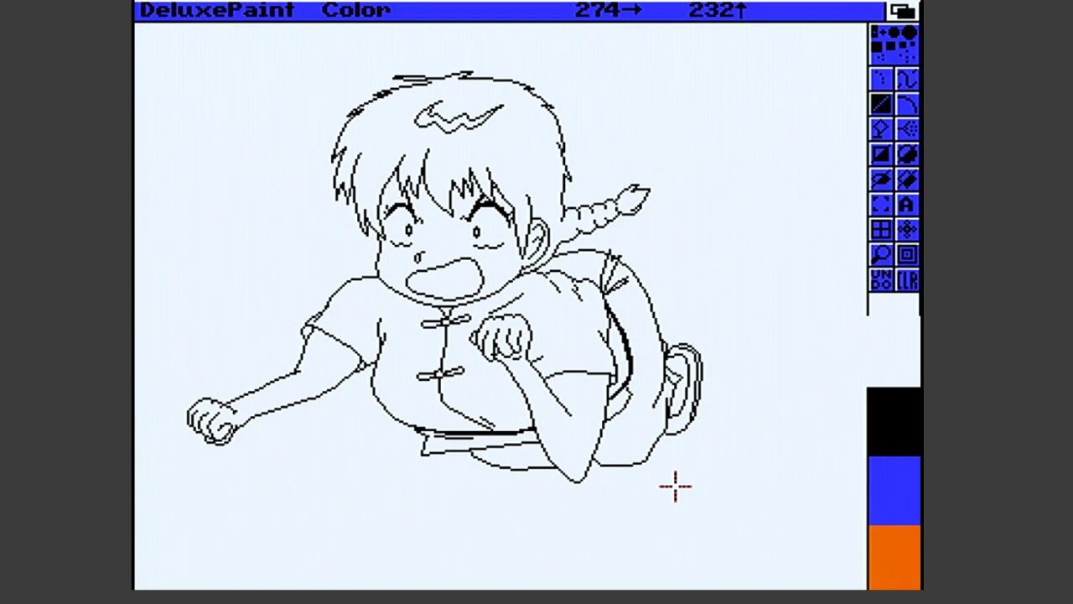
Remix the blue palette colour 2 in the attack drawing and accept the palette
key(p)
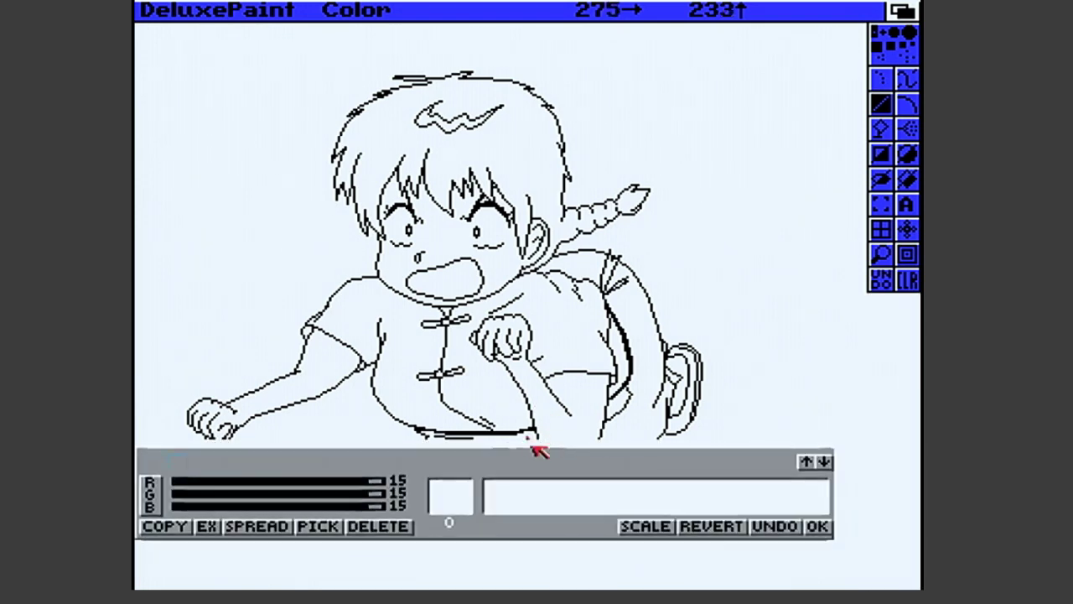
click(216, 461)
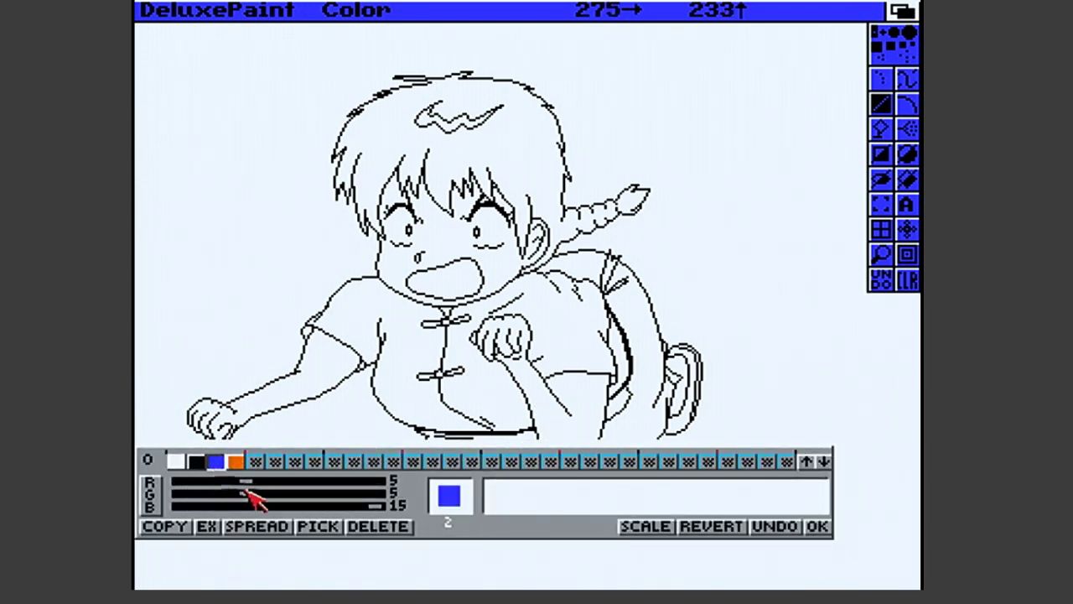
drag(241, 505, 347, 481)
click(817, 527)
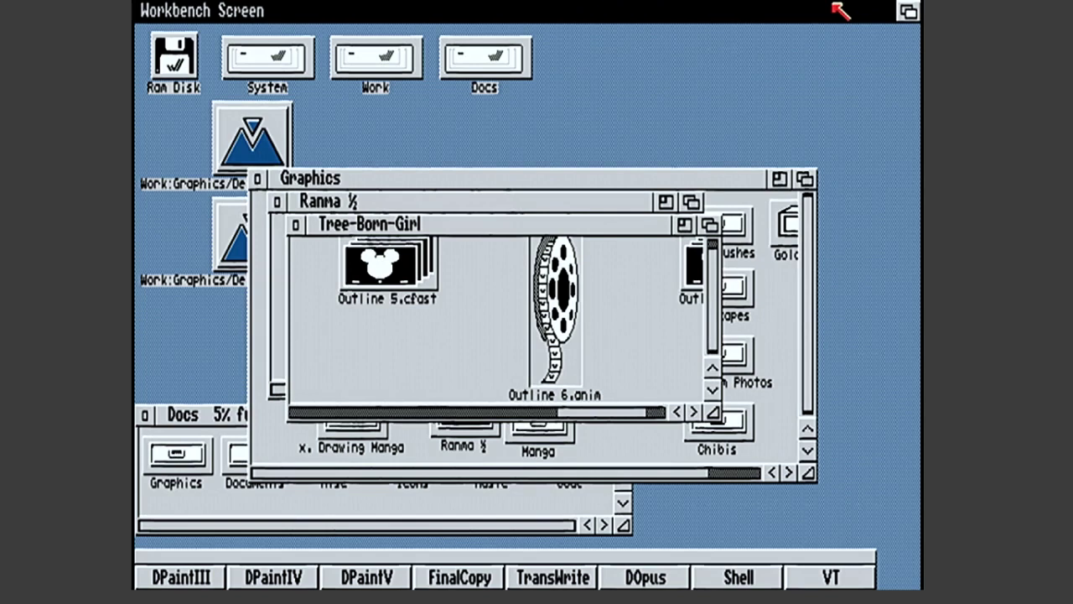
Close the Tree-Born-Girl, Ranma ½ and Graphics drawer windows on the Amiga Workbench screen
click(599, 89)
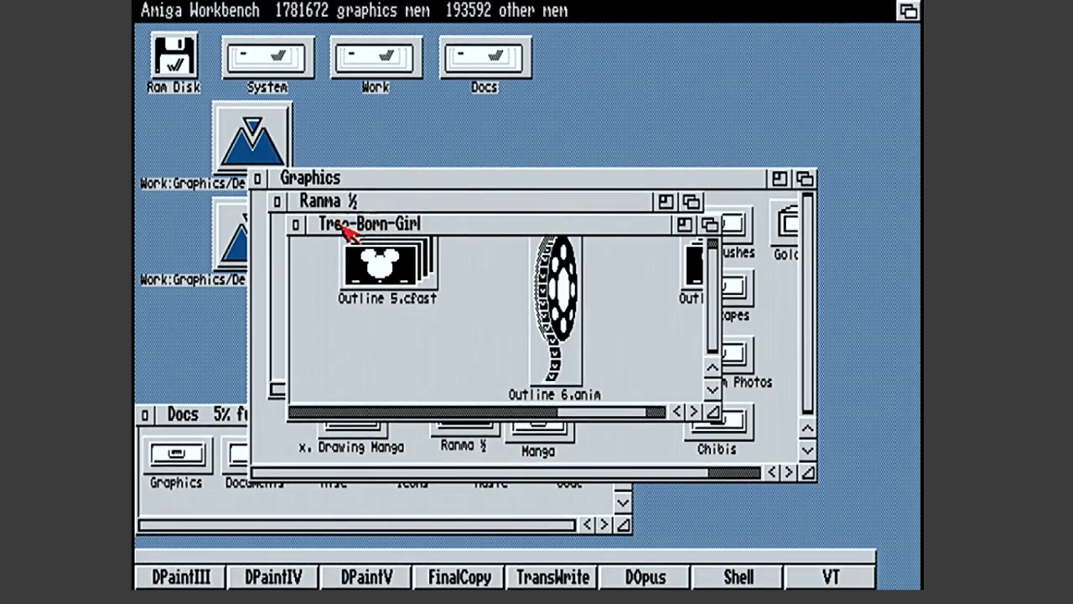
click(295, 224)
click(277, 201)
click(331, 187)
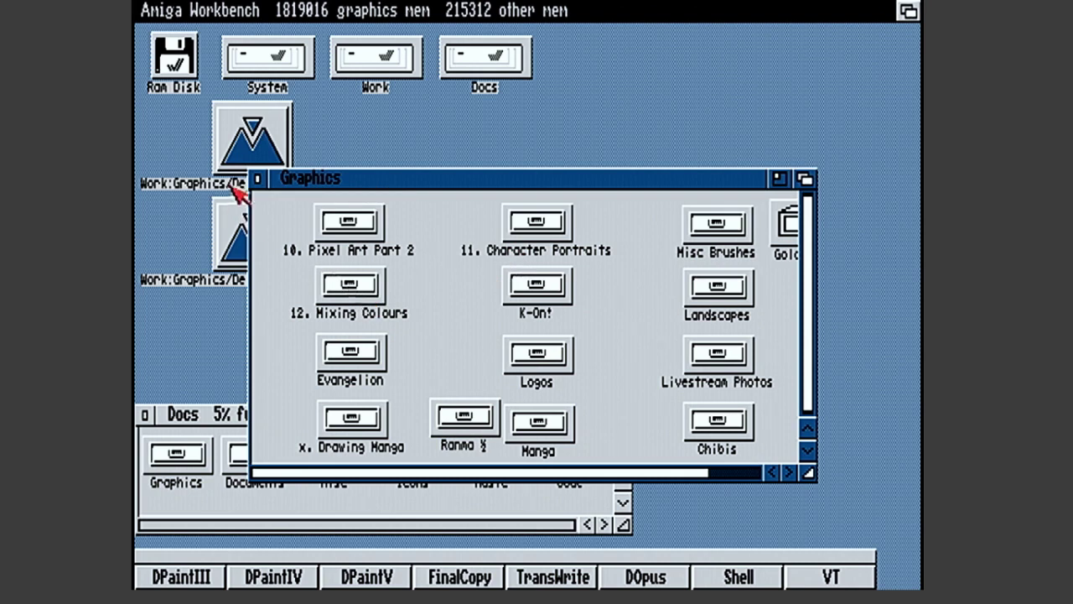
click(258, 179)
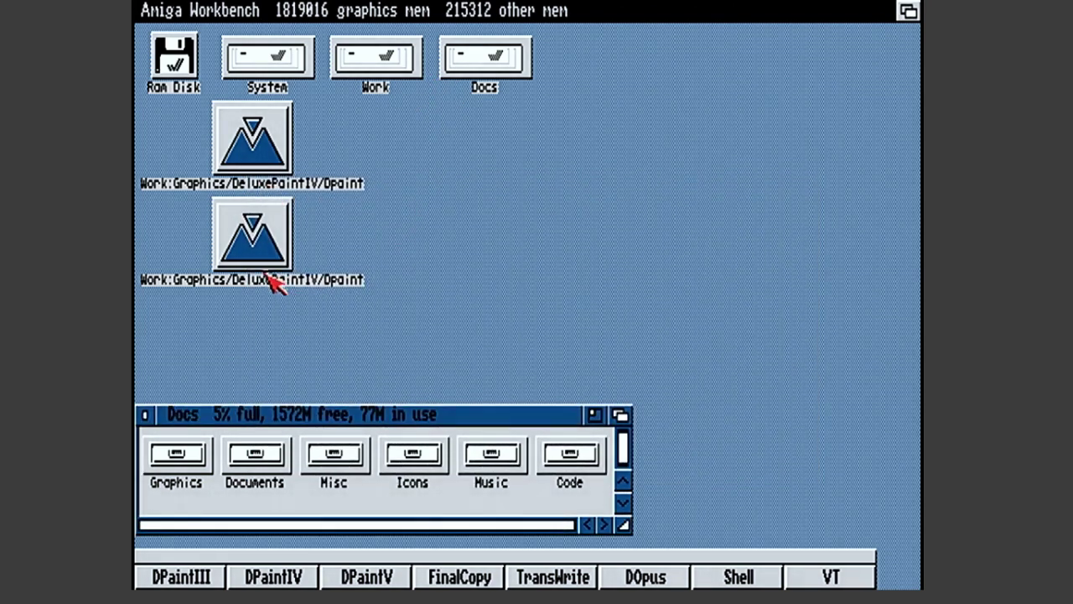
Launch Pencil-Test from the Disney Animation Studio drawer in the Graphics drawer of the Work disk
double_click(391, 82)
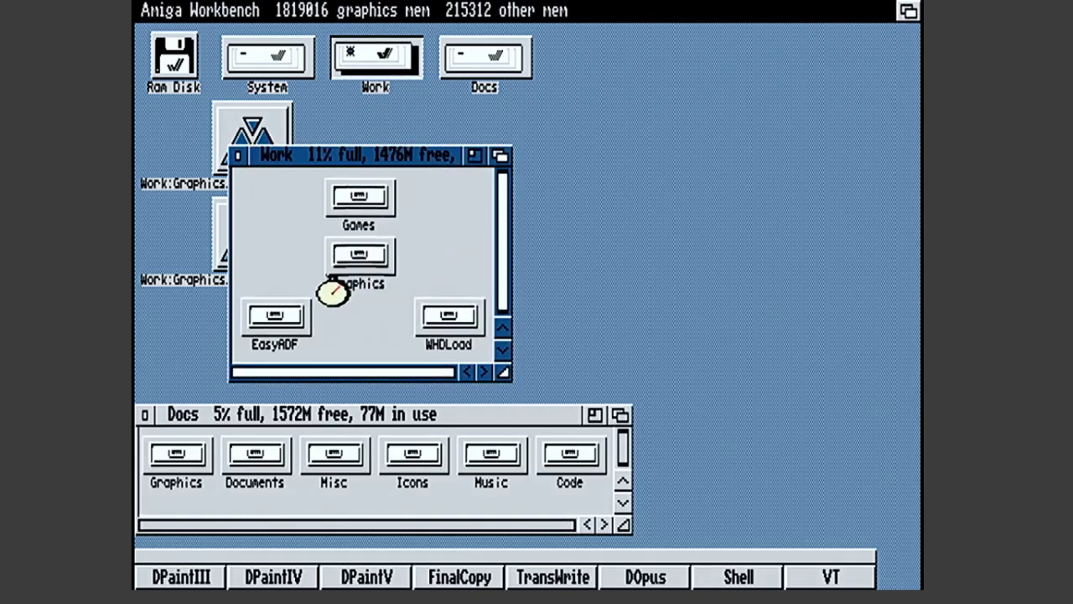
double_click(357, 264)
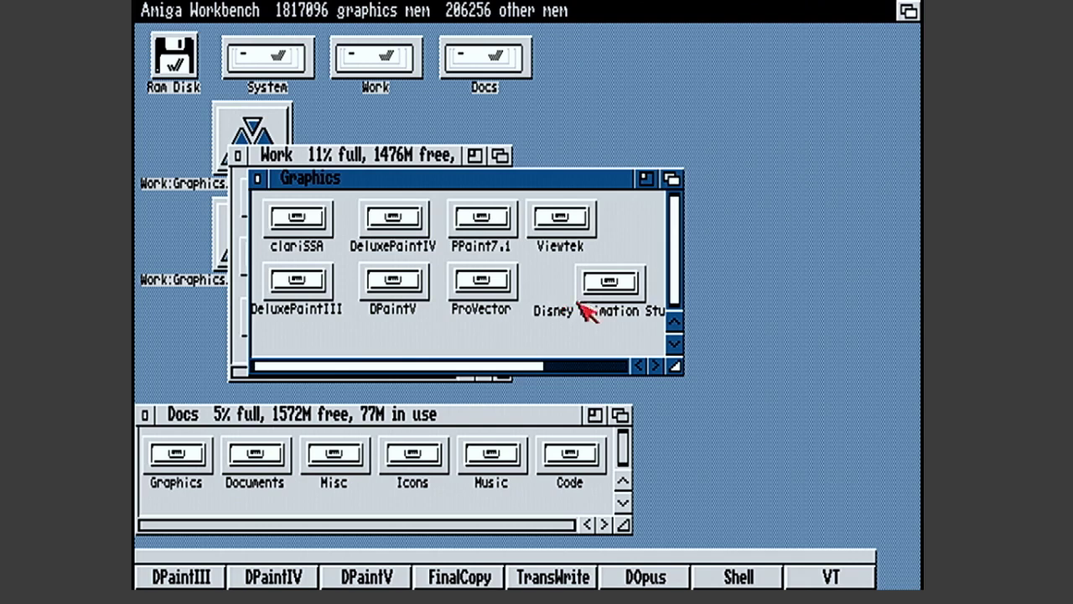
click(635, 306)
double_click(634, 306)
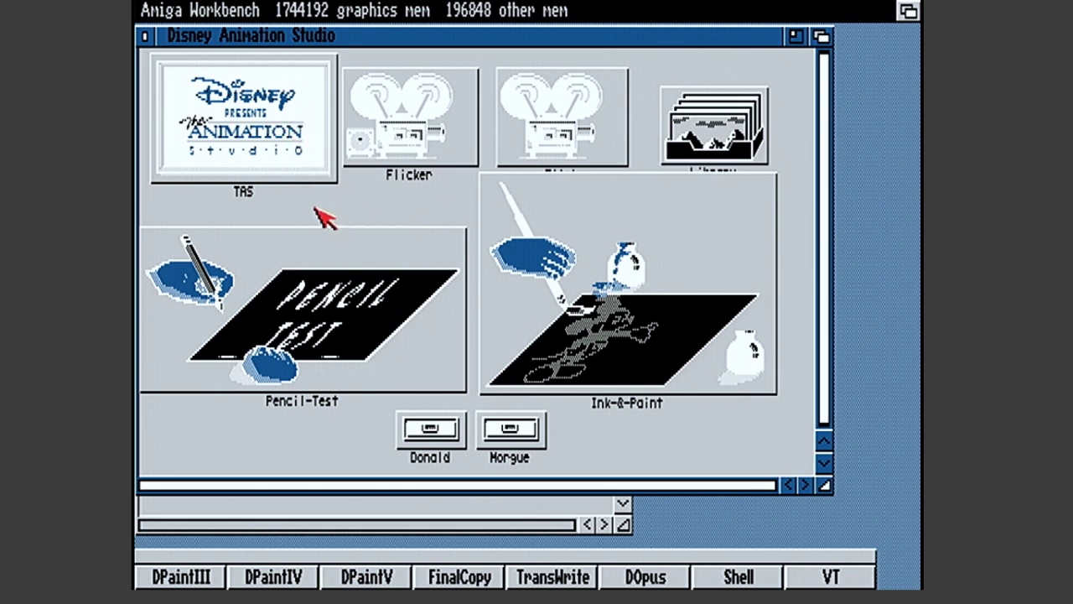
double_click(328, 324)
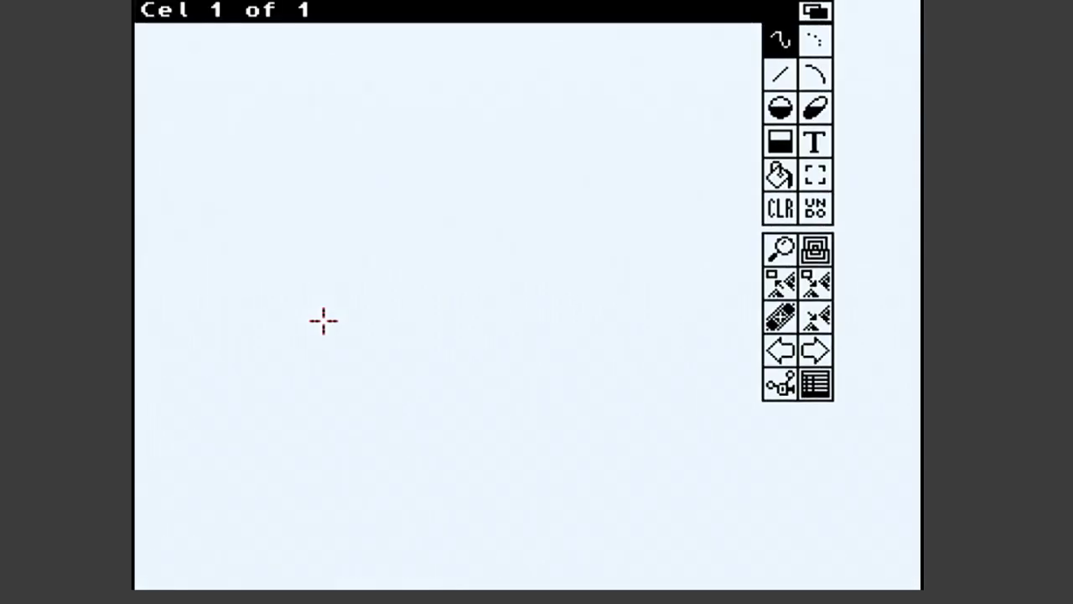
Sketch a simple smiley with two eye strokes and a curved mouth freehand on the first cel, and add a second cel
mouse_move(375, 210)
mouse_down()
mouse_move(393, 266)
mouse_move(473, 279)
mouse_move(568, 172)
mouse_up()
drag(433, 126, 450, 163)
drag(489, 105, 506, 158)
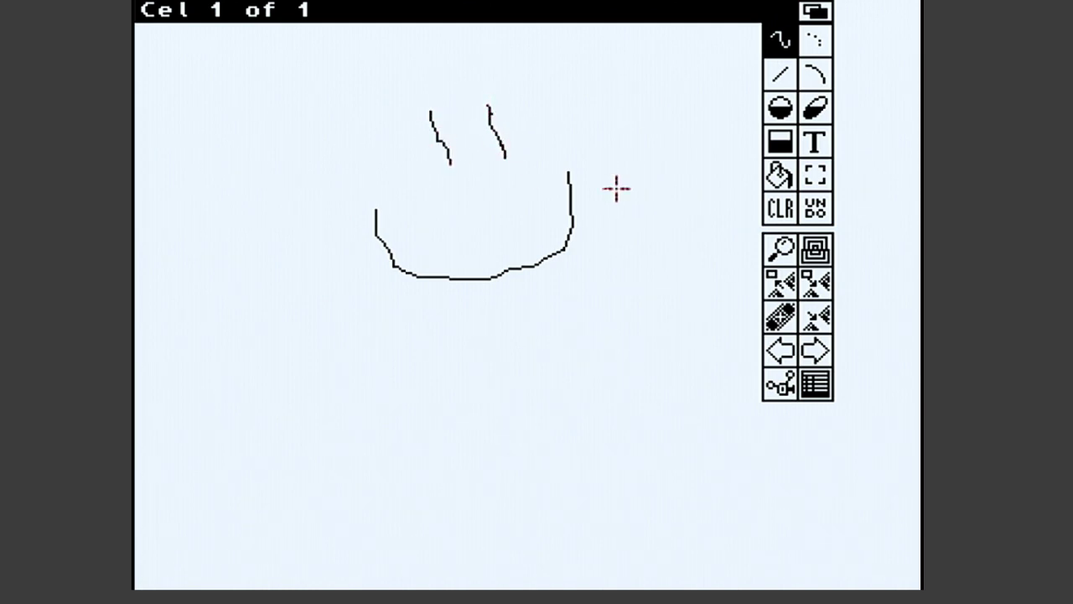
click(818, 176)
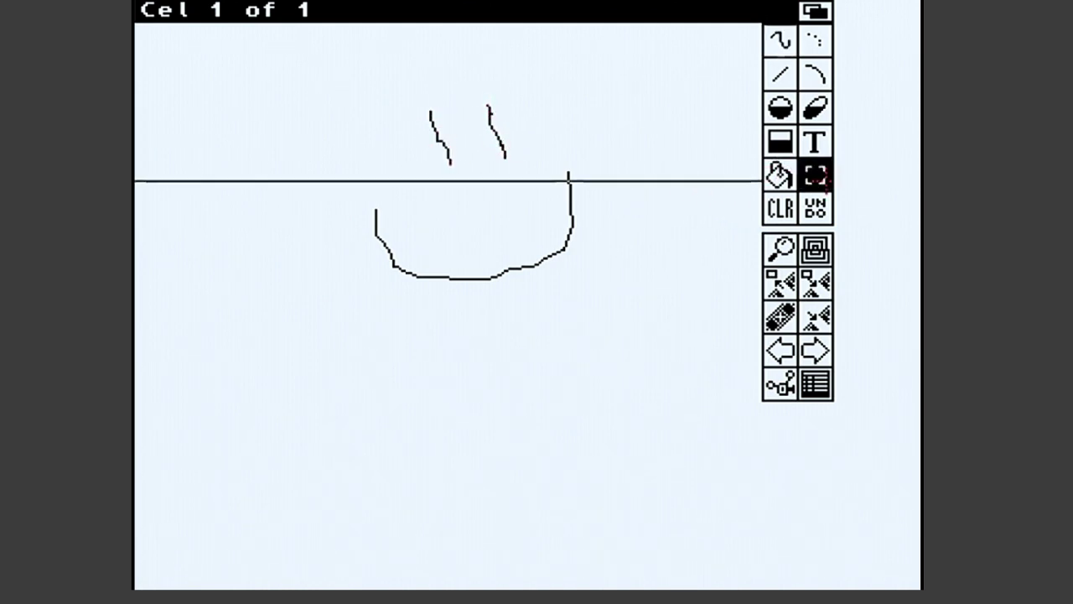
key(a)
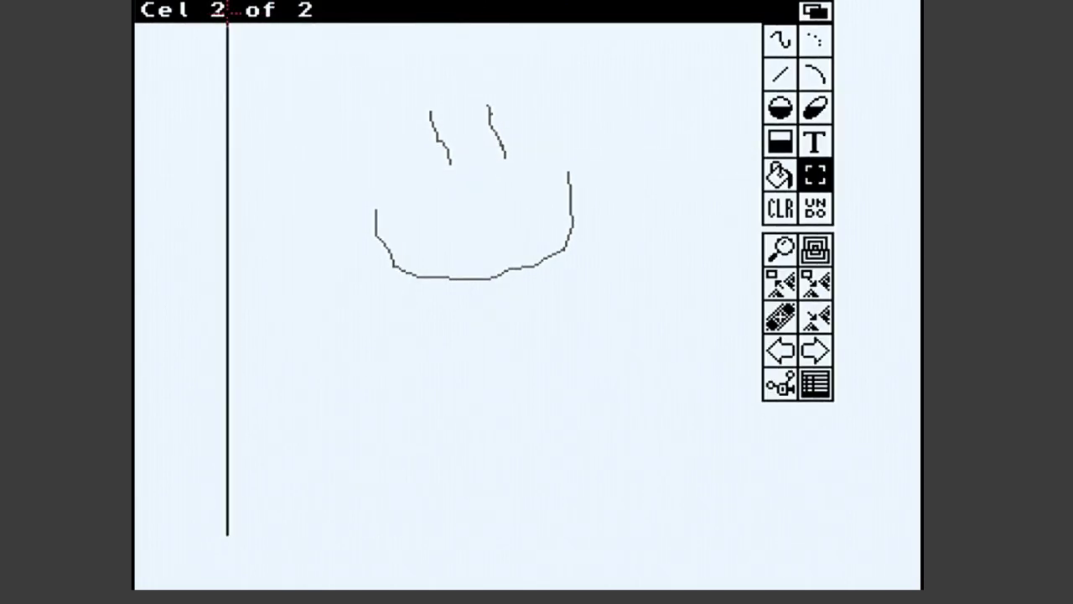
Copy the smiley from the first cel and paste it into the second cel
key(Left)
click(252, 10)
click(323, 10)
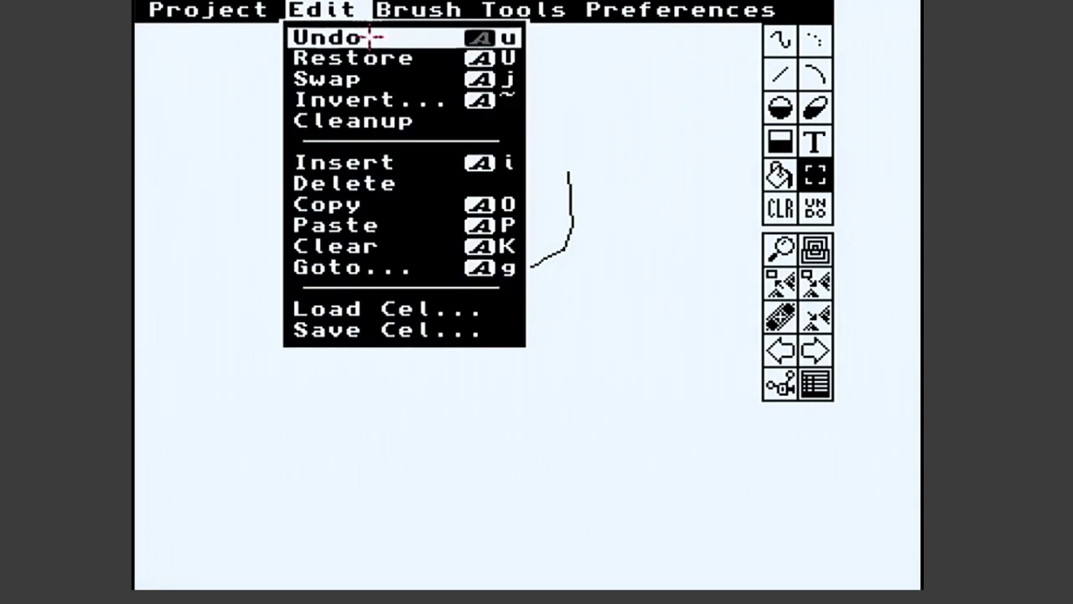
click(349, 204)
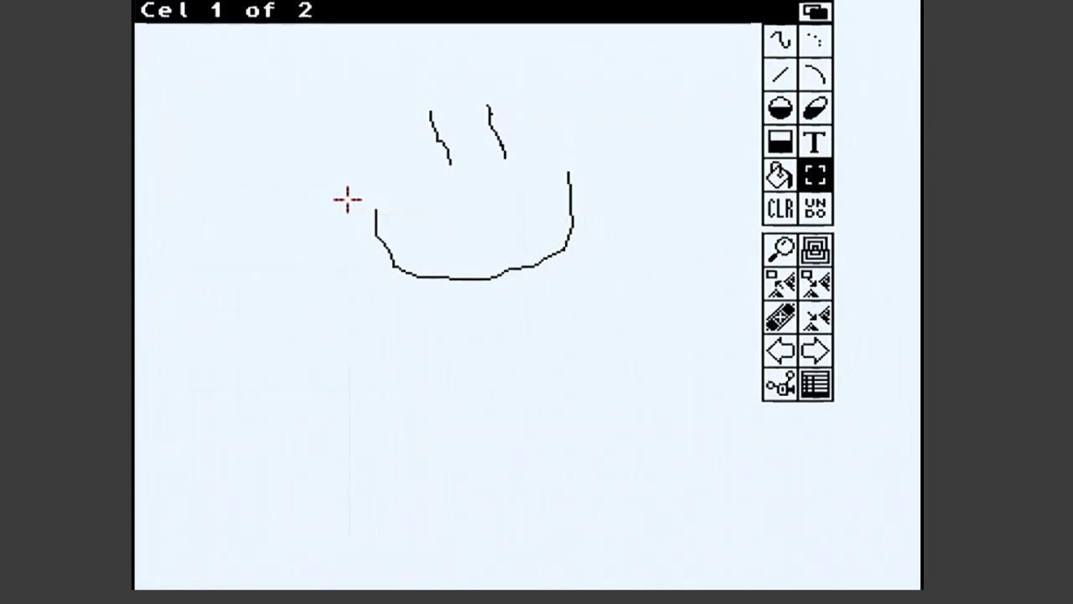
key(Right)
click(321, 10)
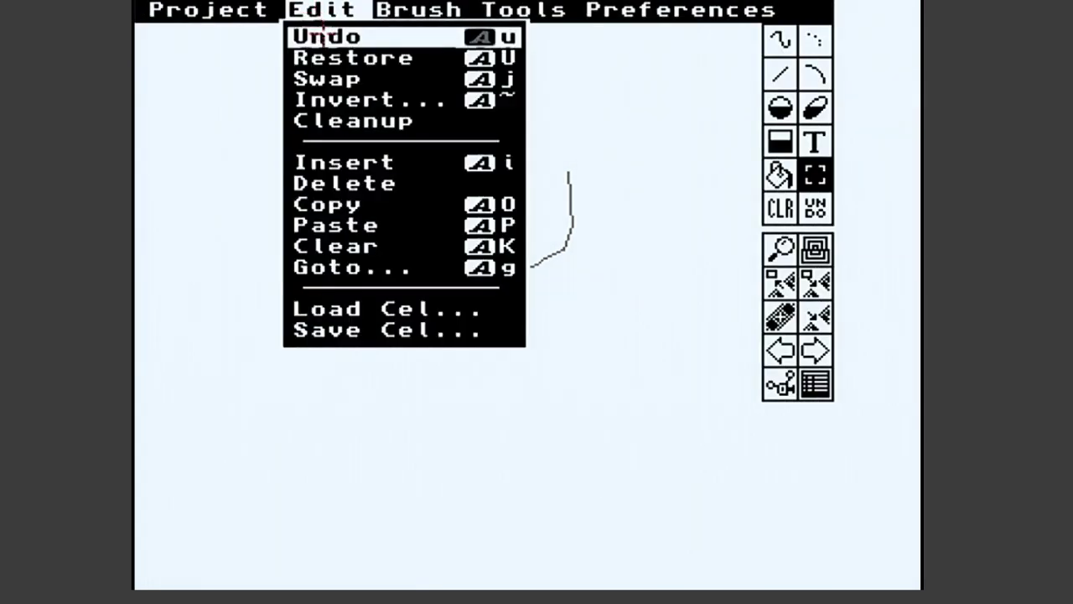
click(336, 224)
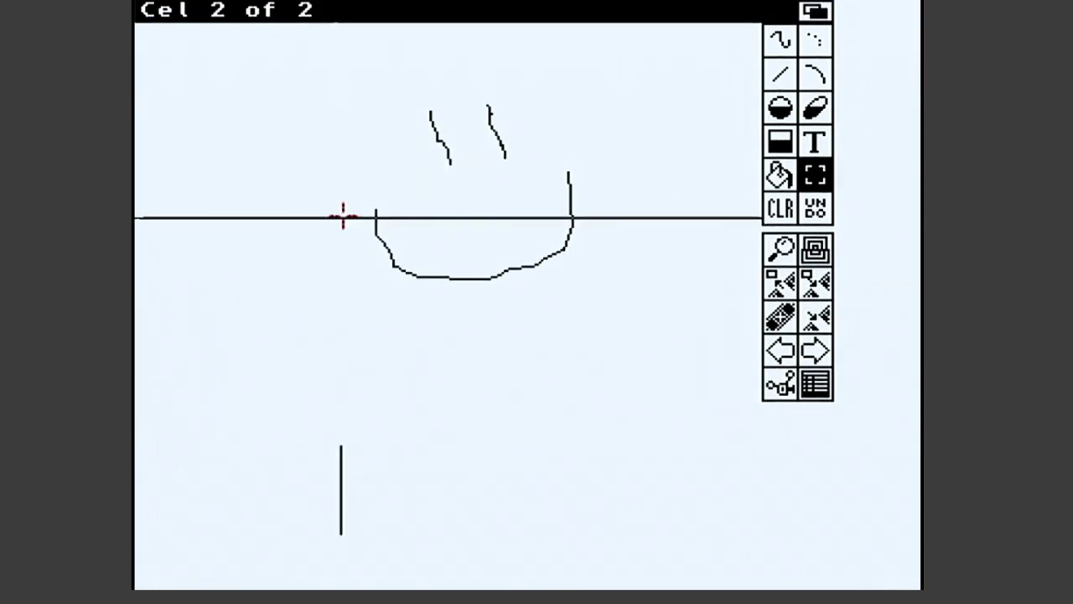
Draw five short straight hair strokes above the smiley's eyes on the second cel and play the two-cel animation
key(v)
drag(360, 78, 382, 98)
drag(444, 53, 446, 70)
mouse_move(519, 50)
mouse_down()
mouse_move(516, 65)
mouse_move(554, 68)
mouse_up()
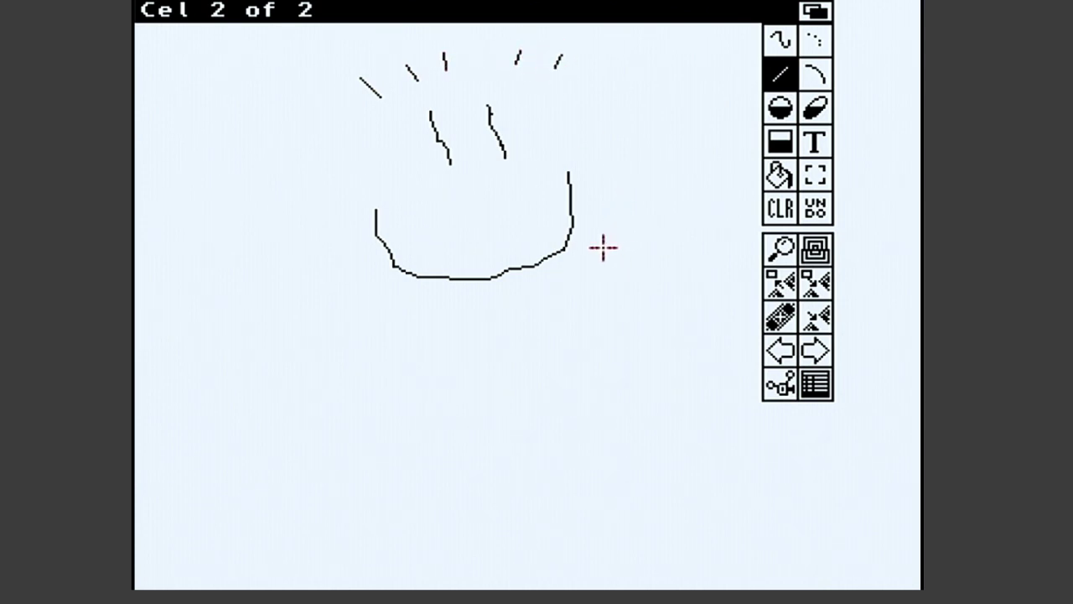
key(5)
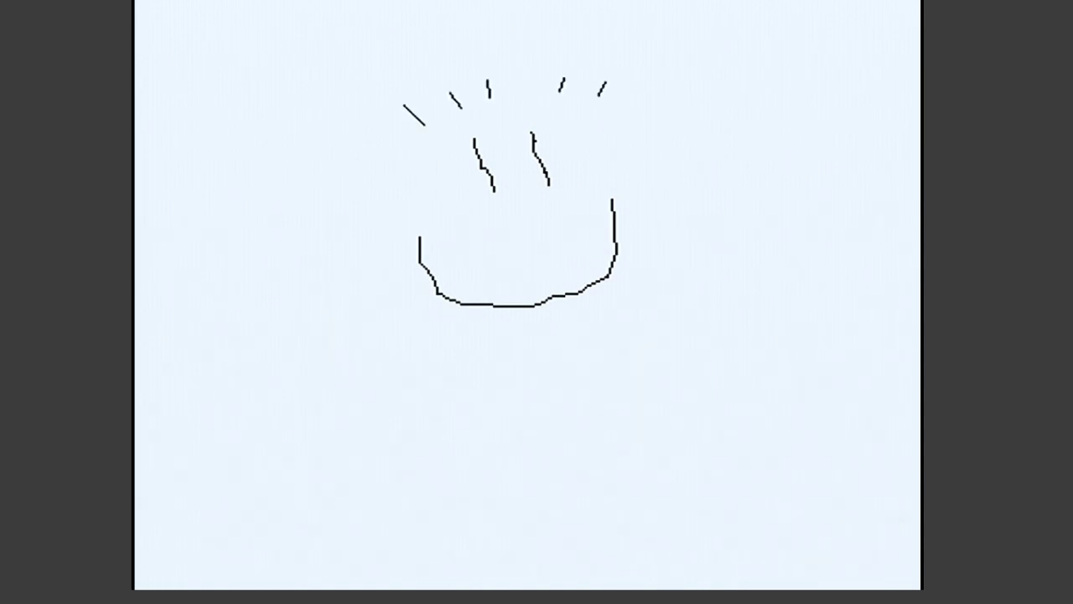
click(599, 242)
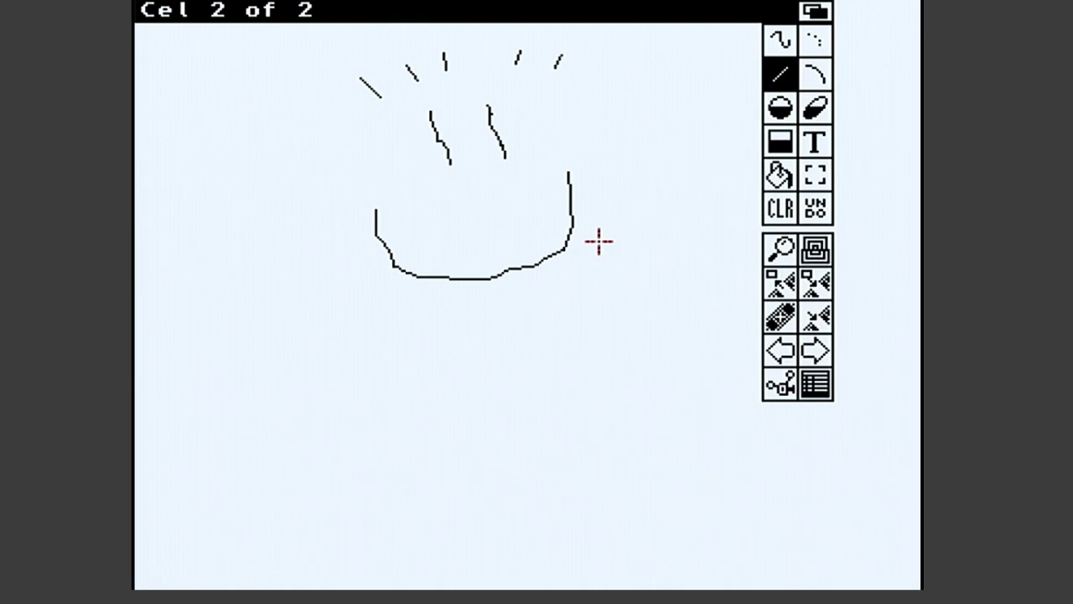
Quit Pencil-Test and switch from the Workbench to the Deluxe Paint screen with the anime line art
right_click(141, 15)
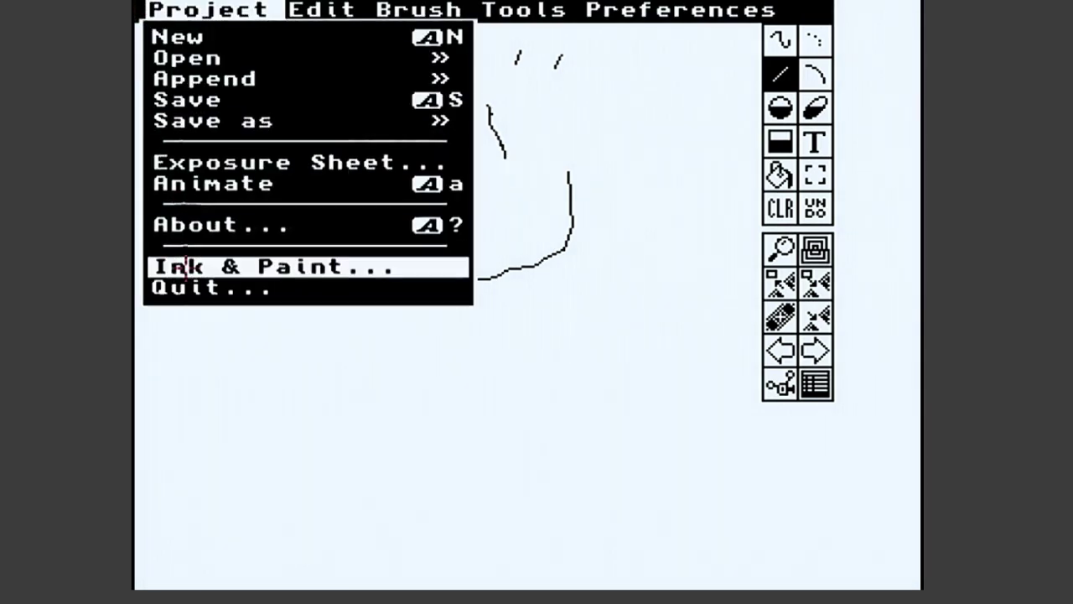
right_click(192, 289)
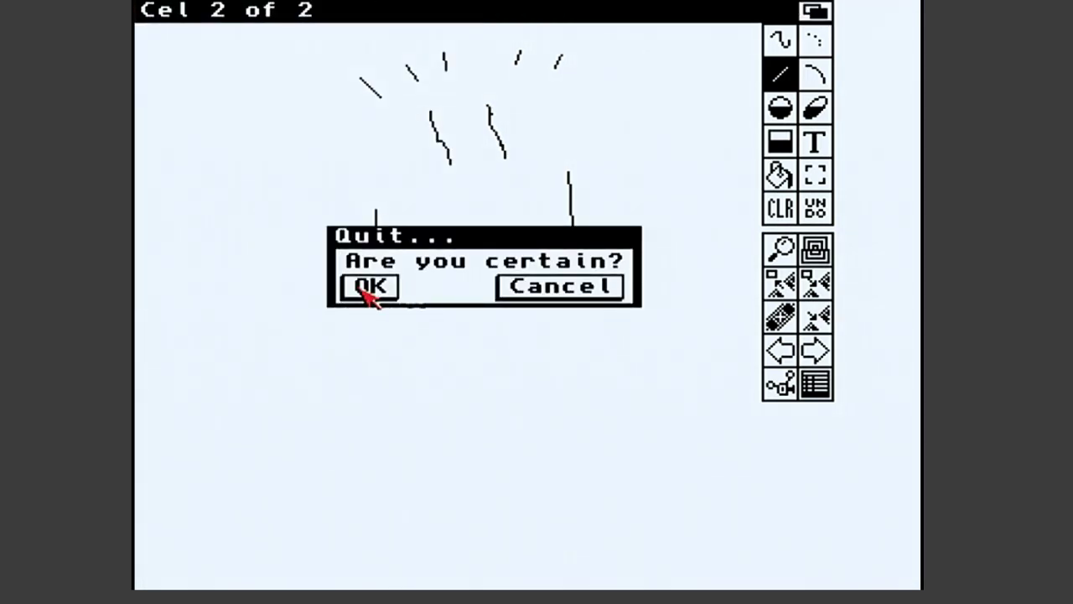
click(365, 294)
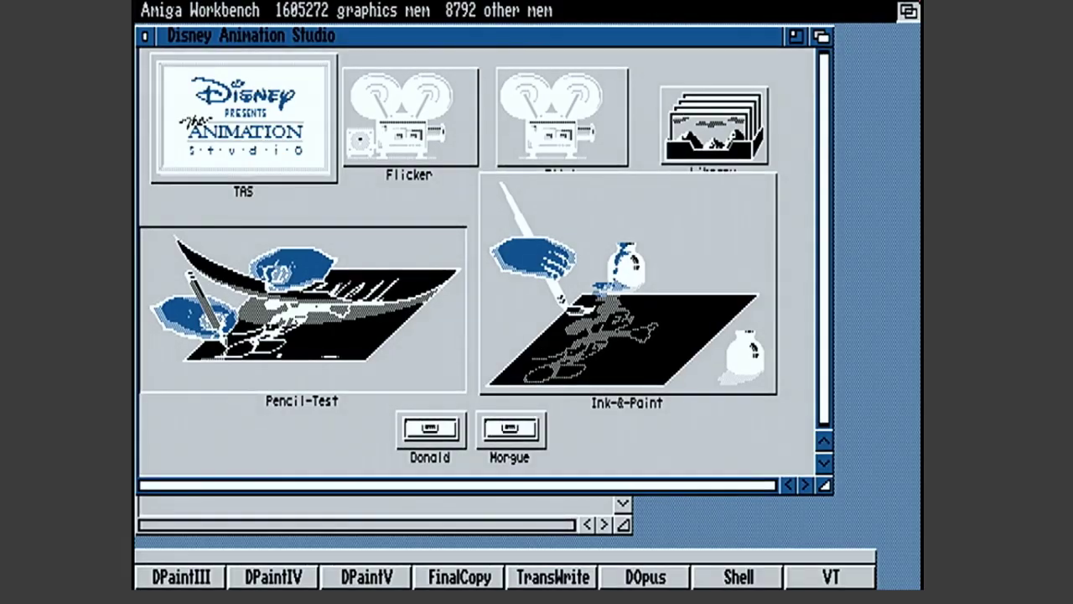
click(912, 10)
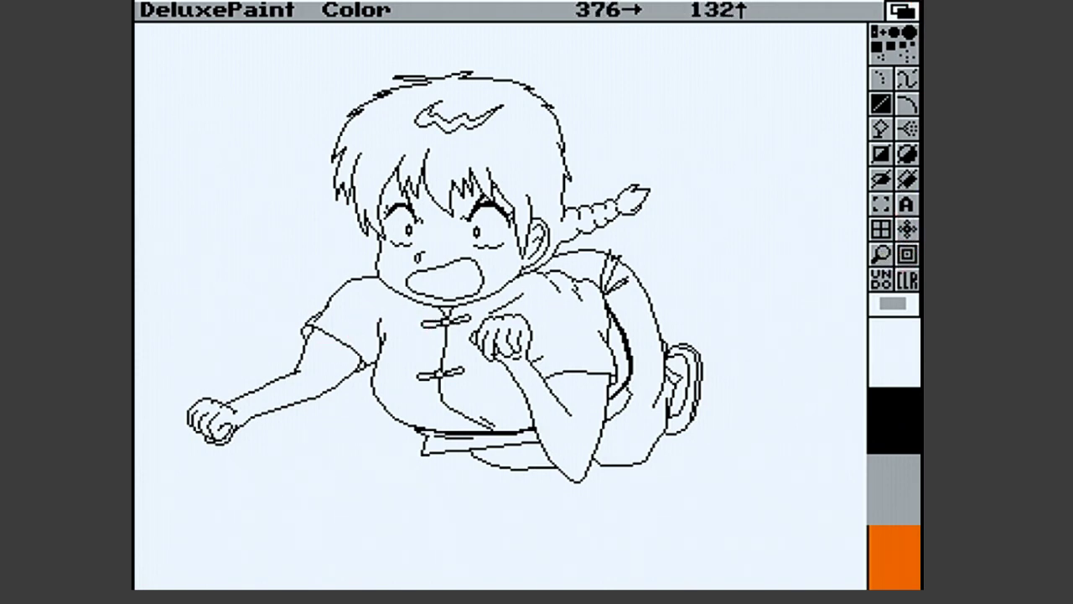
Magnify the character's outstretched forearm and fist, set the drawing colour to black, and return to the normal view
click(881, 254)
click(289, 399)
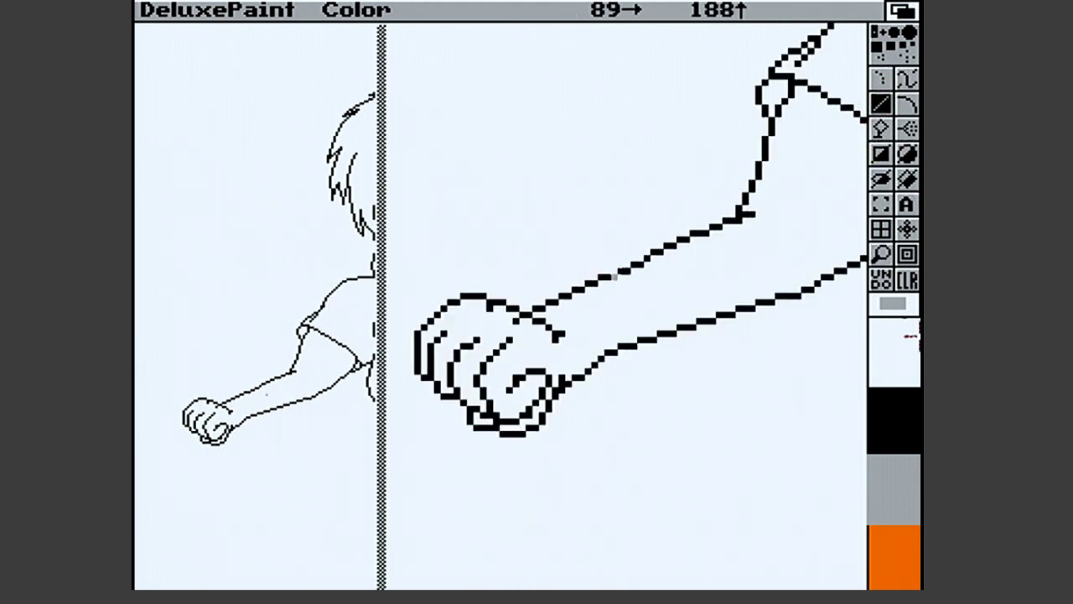
click(893, 419)
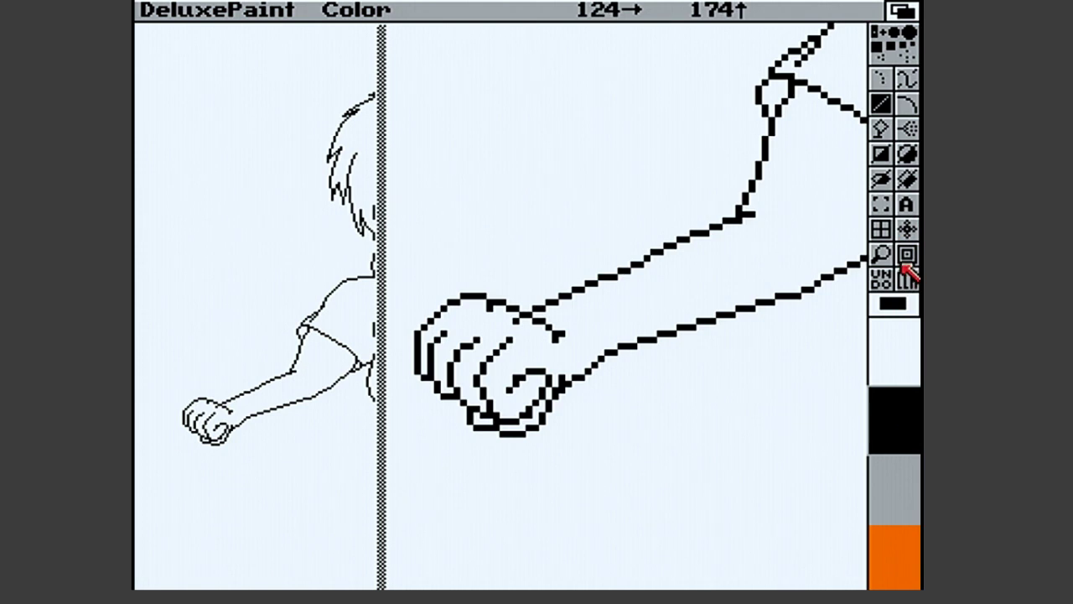
click(892, 260)
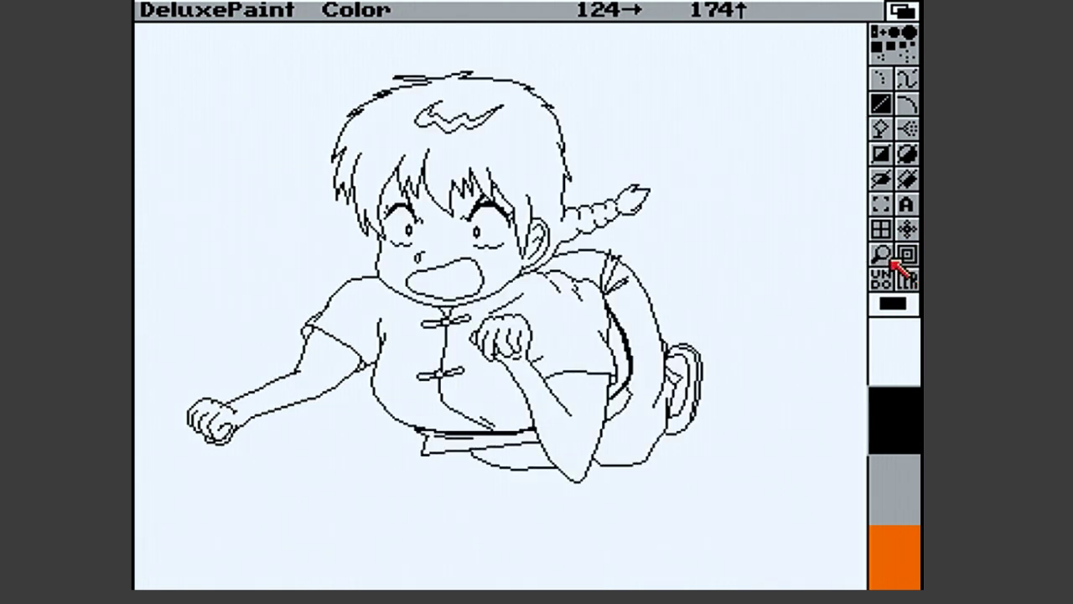